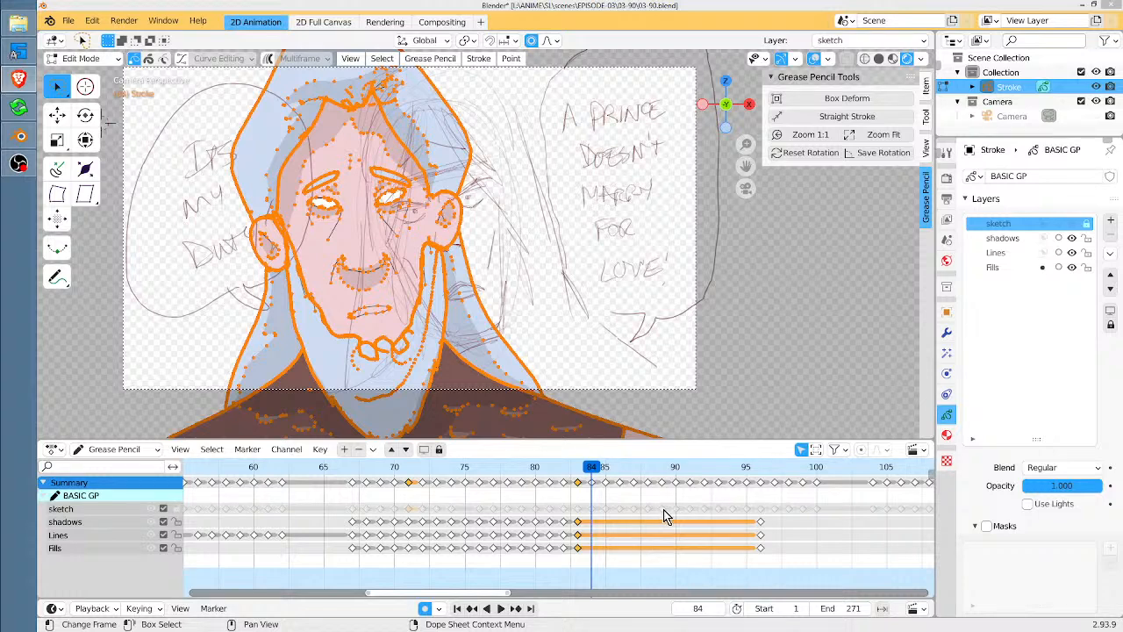
# Deselect all keyframes and strokes, and move the playhead to frame 67
pyautogui.click(607, 493)
pyautogui.scroll(-5, 627, 493)
pyautogui.scroll(-1, 636, 494)
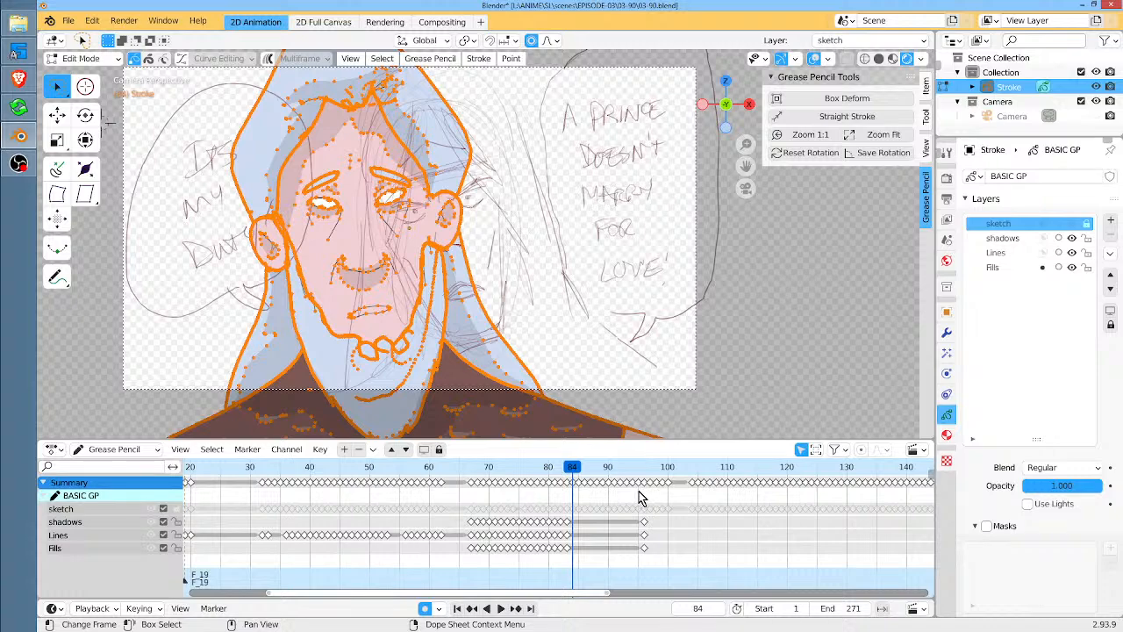
pyautogui.scroll(-3, 693, 494)
pyautogui.moveTo(339, 467); pyautogui.dragTo(558, 521)
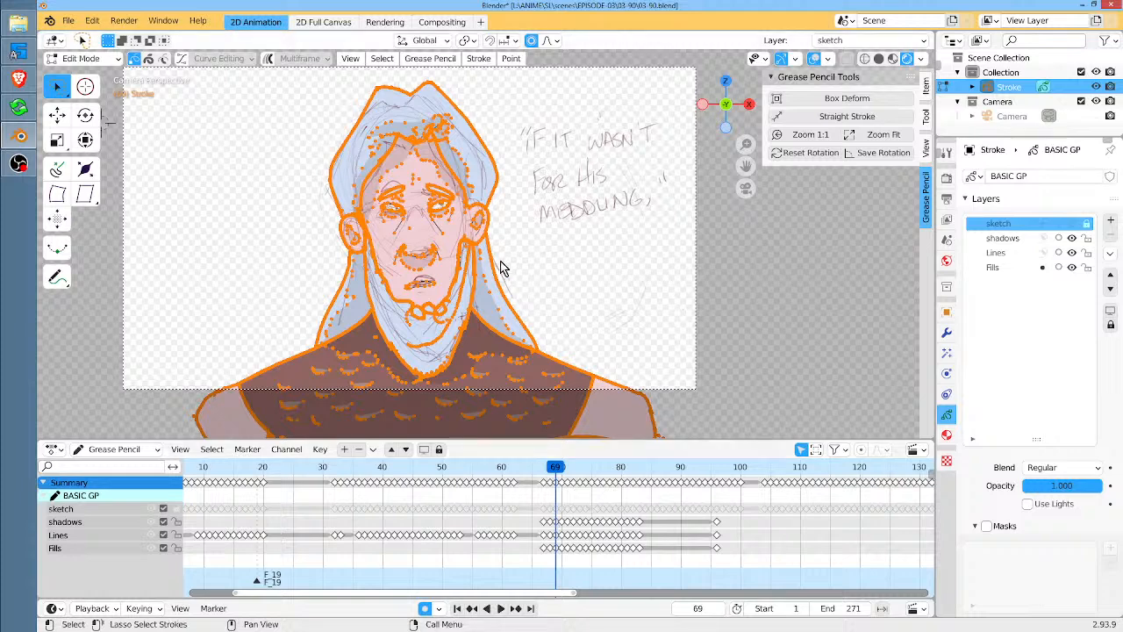
pyautogui.hotkey('alt', 'a')
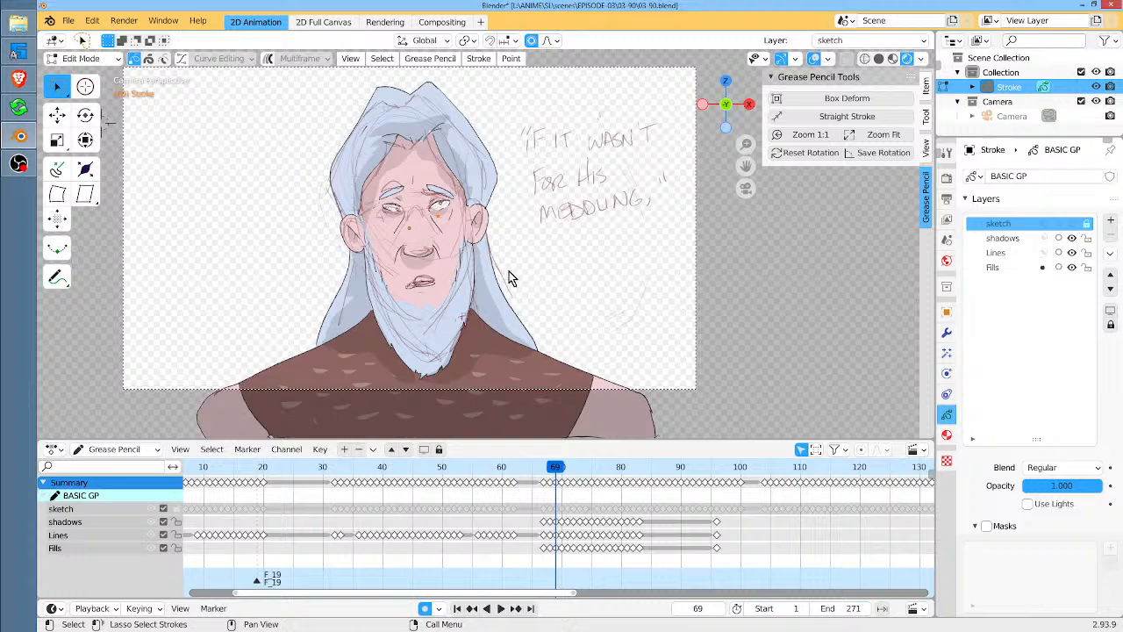
pyautogui.moveTo(556, 469); pyautogui.dragTo(545, 478)
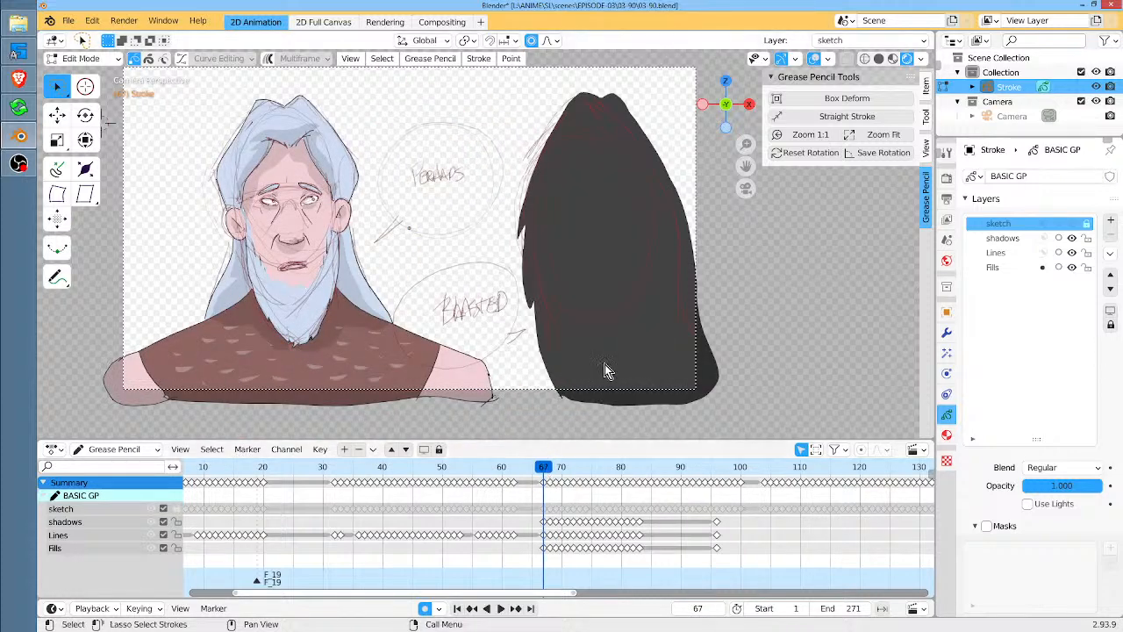
# Play back the coloured storyboard panels from frame 67 and stop after a few frames
pyautogui.scroll(-6, 604, 364)
pyautogui.scroll(6, 553, 311)
pyautogui.scroll(4, 554, 313)
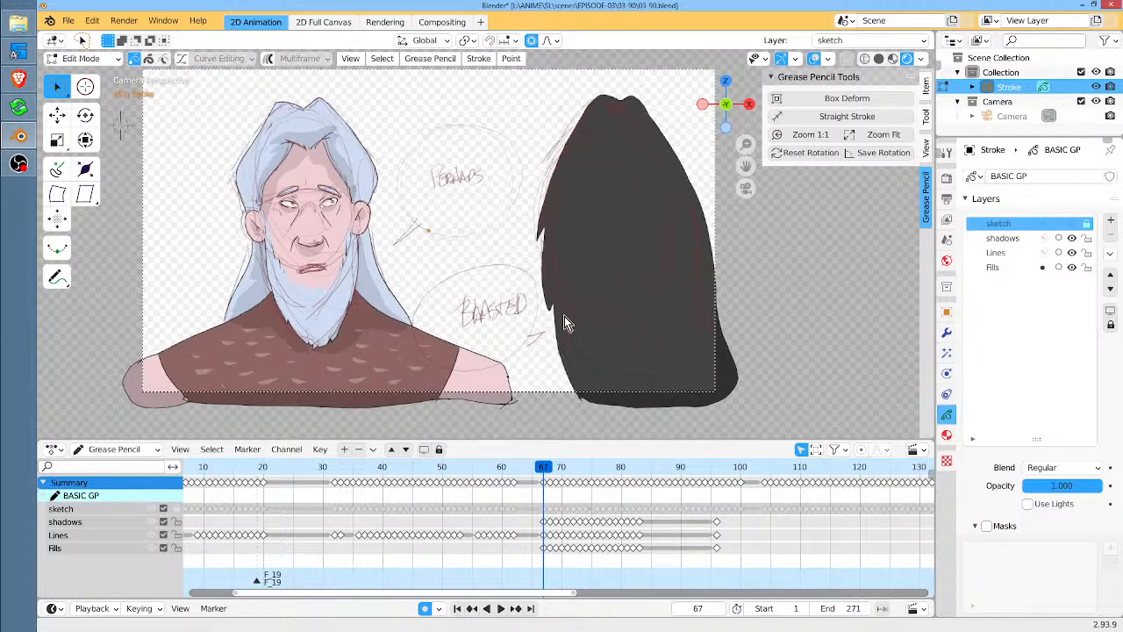
pyautogui.scroll(-4, 575, 325)
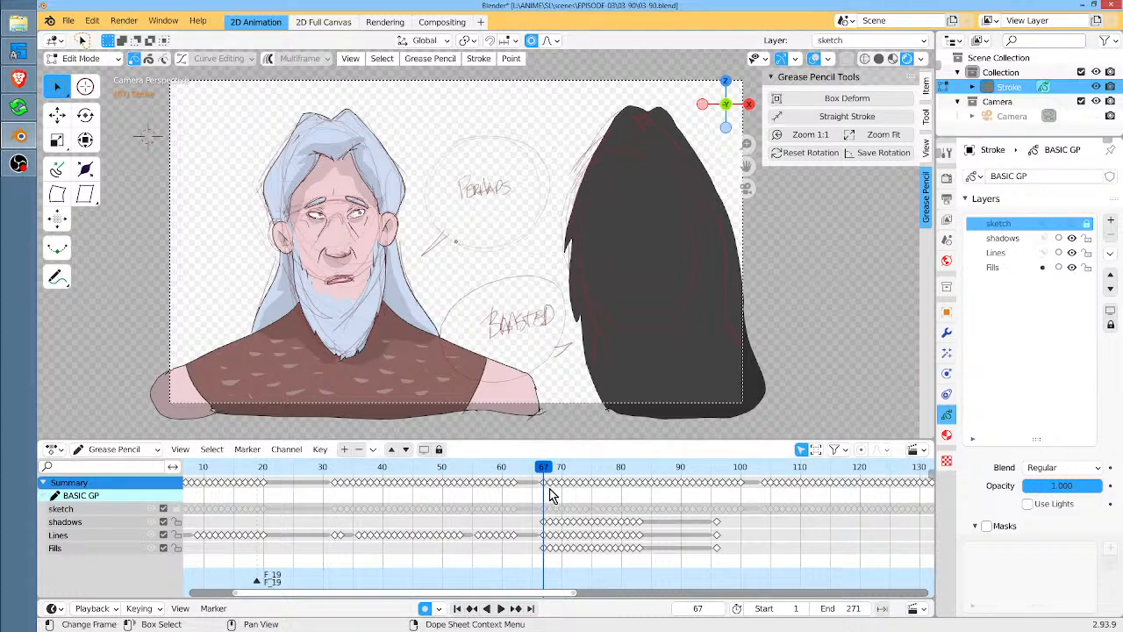
pyautogui.press('space')
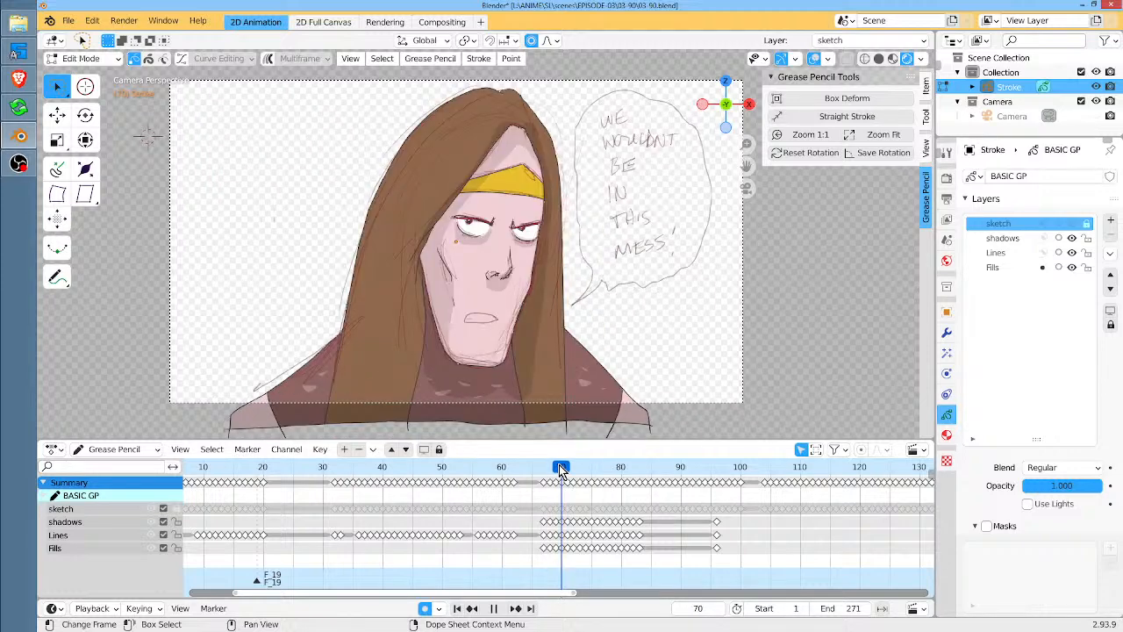
pyautogui.press('space')
# Play the storyboard from the beginning of the timeline and scrub ahead to about frame 43
pyautogui.scroll(-5, 649, 507)
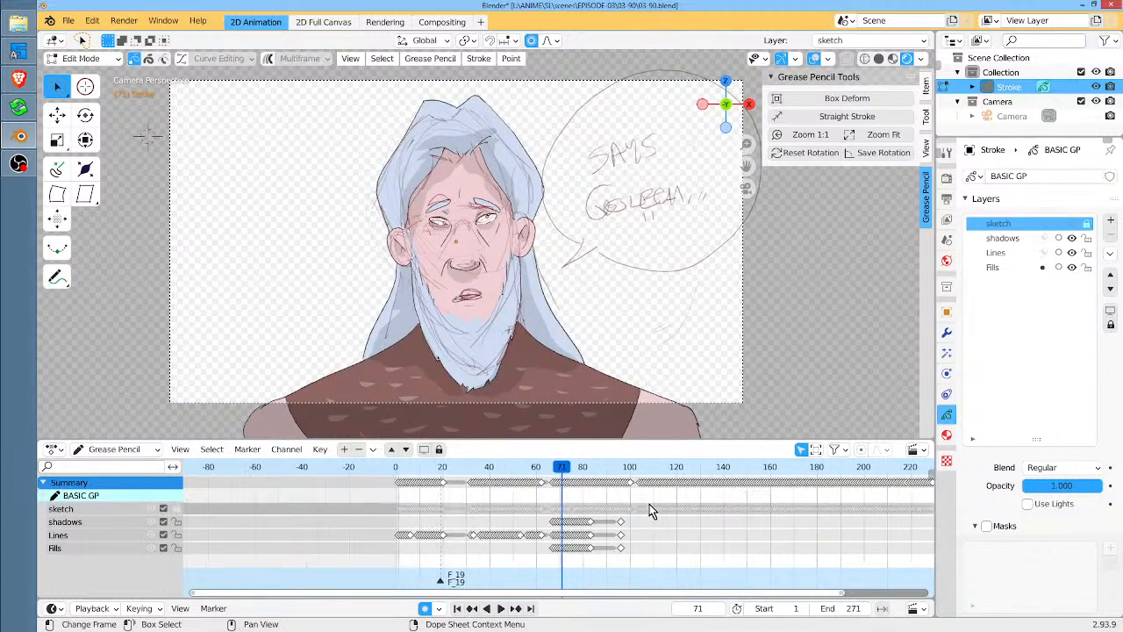
pyautogui.scroll(-2, 654, 509)
pyautogui.click(441, 466)
pyautogui.press('space')
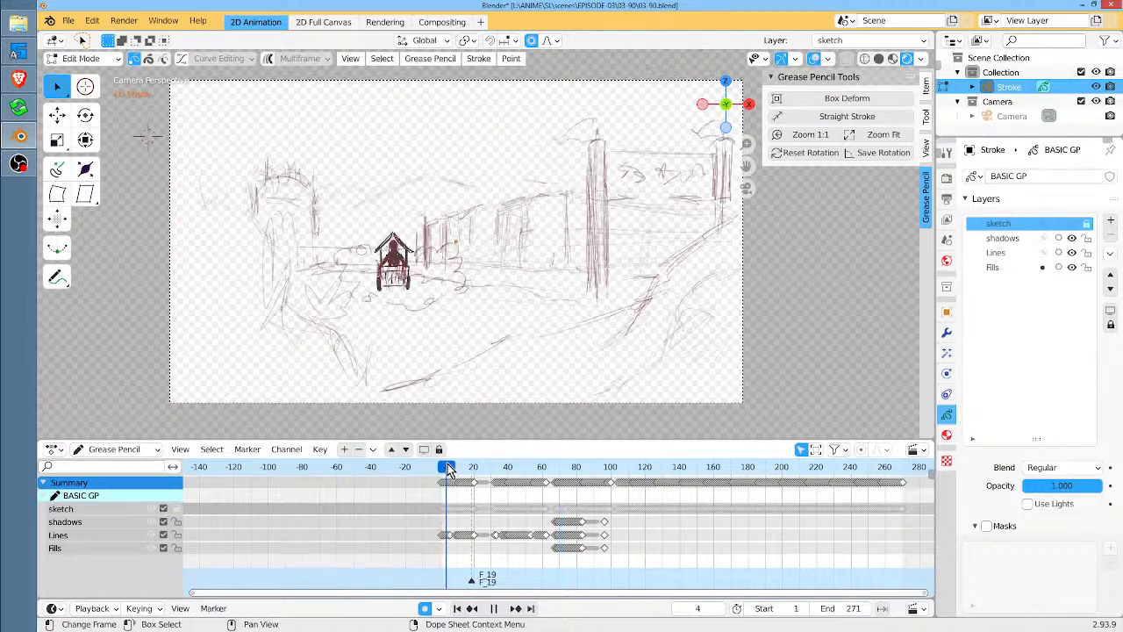
pyautogui.moveTo(509, 474); pyautogui.dragTo(515, 518)
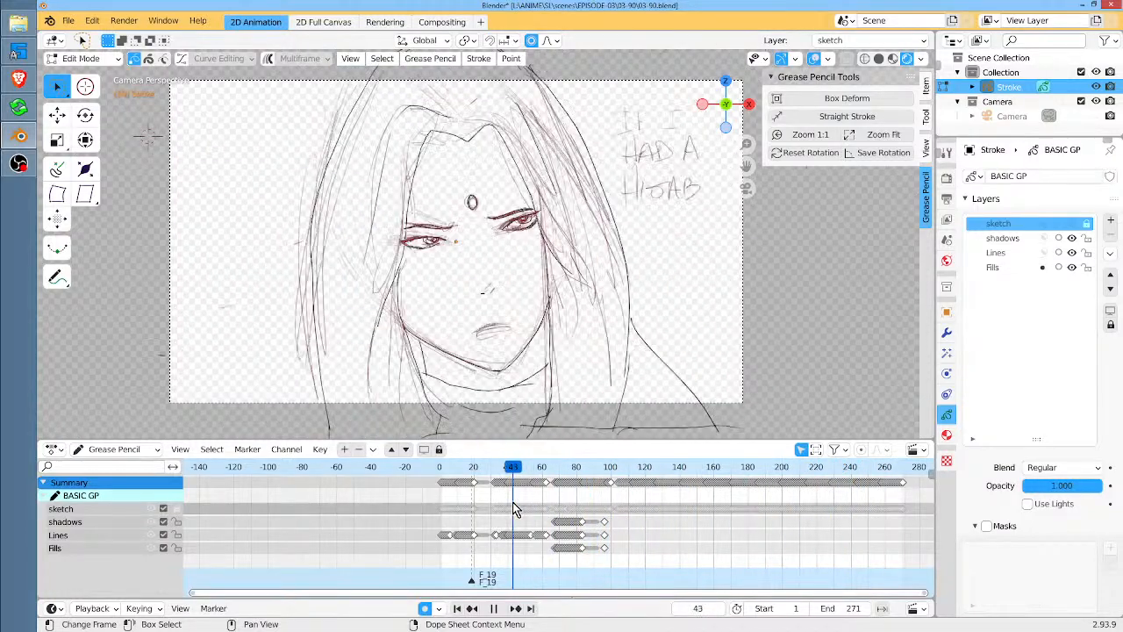
pyautogui.scroll(3, 615, 523)
pyautogui.scroll(5, 615, 522)
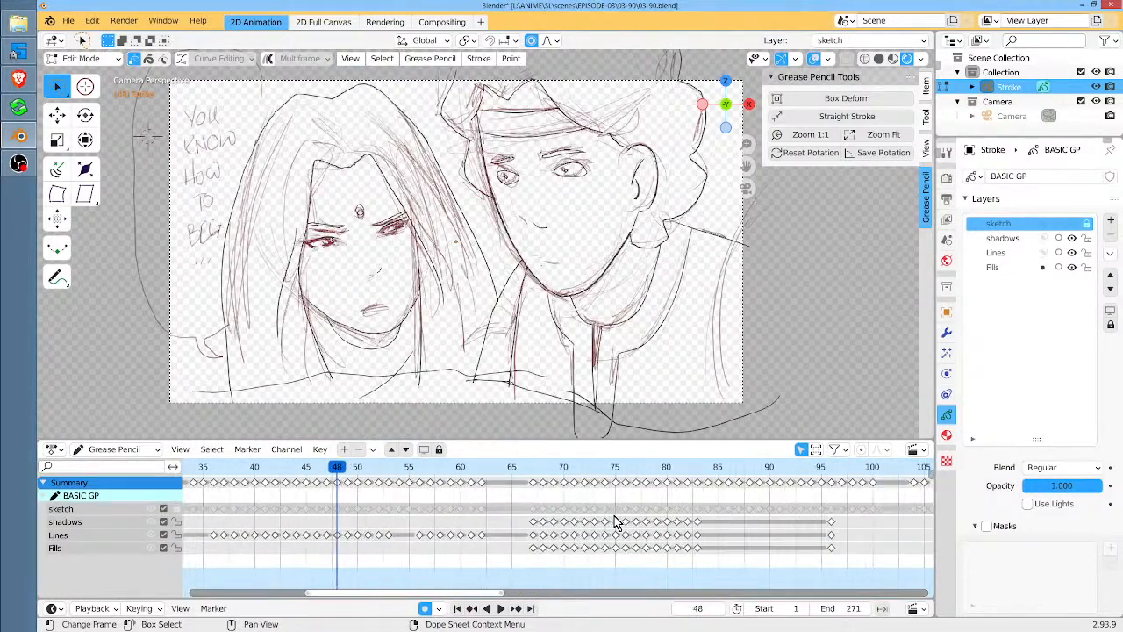
# Hide the shadows, Lines and Fills layers and review the bare sketch panels from frame 67 to frame 84
pyautogui.moveTo(628, 486); pyautogui.dragTo(471, 484, button='middle')
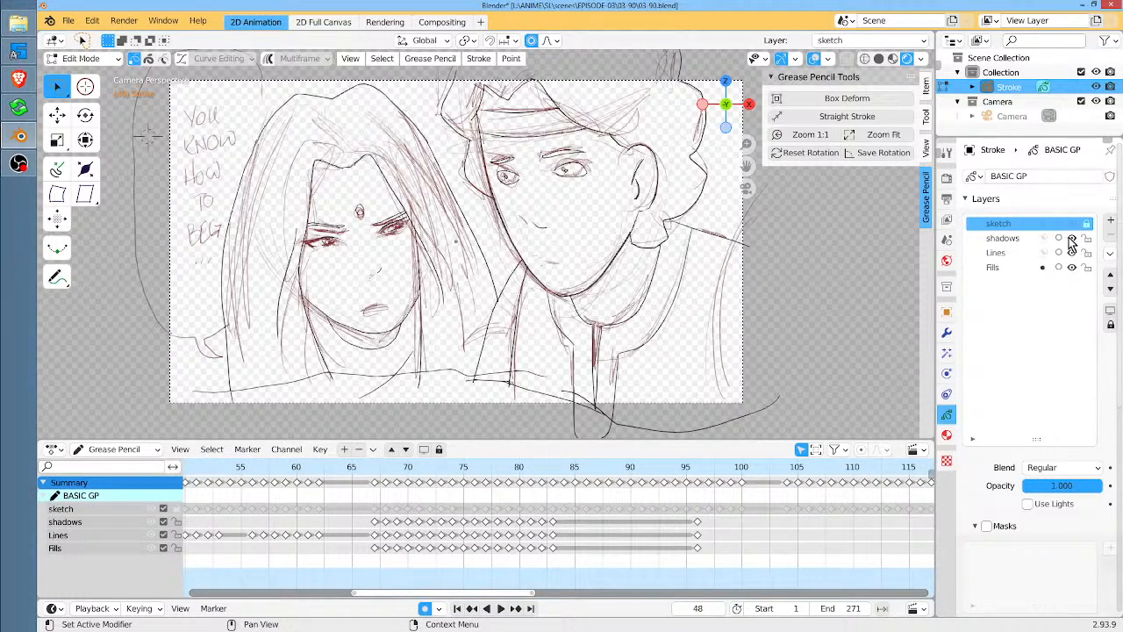
pyautogui.click(1071, 252)
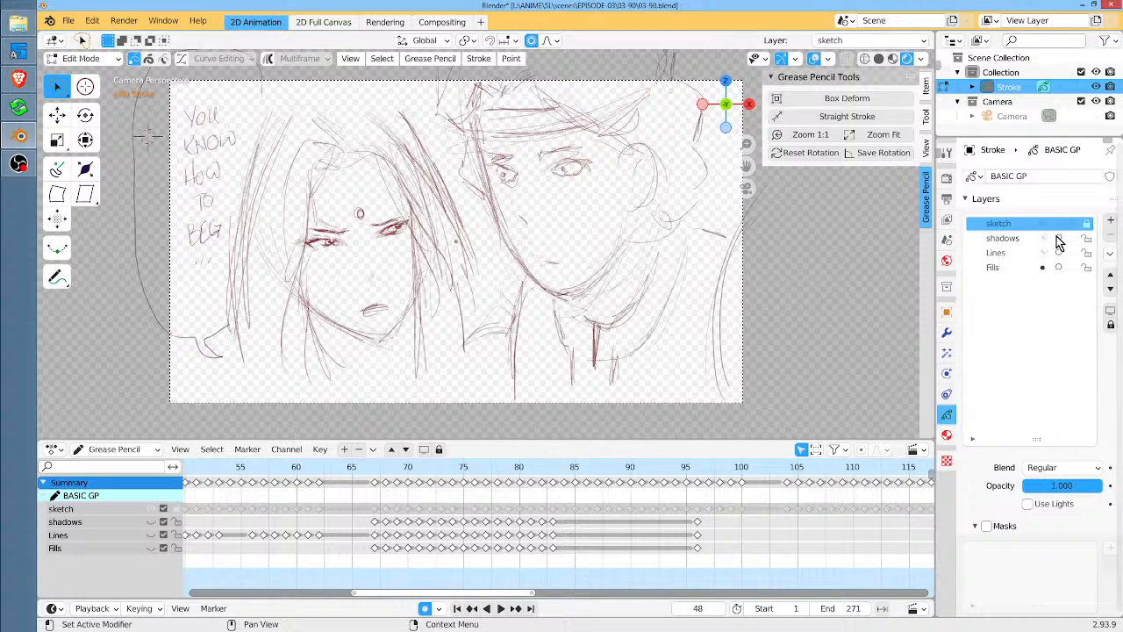
pyautogui.click(375, 468)
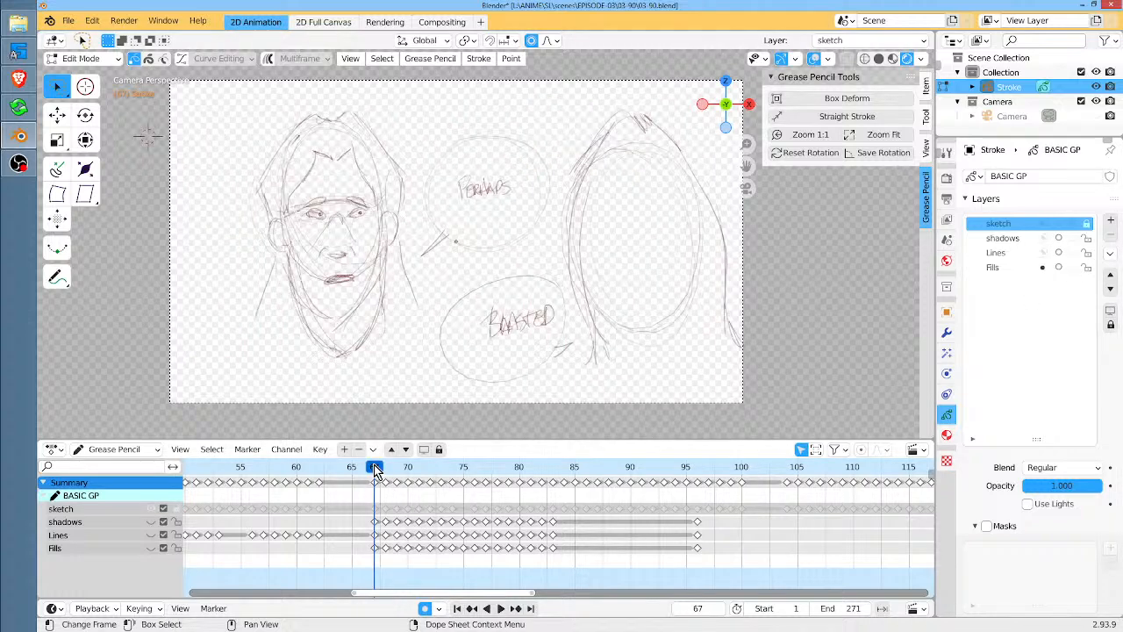
pyautogui.moveTo(375, 468)
pyautogui.mouseDown()
pyautogui.moveTo(364, 468)
pyautogui.moveTo(399, 474)
pyautogui.moveTo(379, 479)
pyautogui.mouseUp()
pyautogui.moveTo(379, 478)
pyautogui.mouseDown()
pyautogui.moveTo(410, 478)
pyautogui.moveTo(390, 485)
pyautogui.moveTo(409, 489)
pyautogui.moveTo(416, 475)
pyautogui.moveTo(462, 467)
pyautogui.moveTo(556, 484)
pyautogui.moveTo(564, 497)
pyautogui.mouseUp()
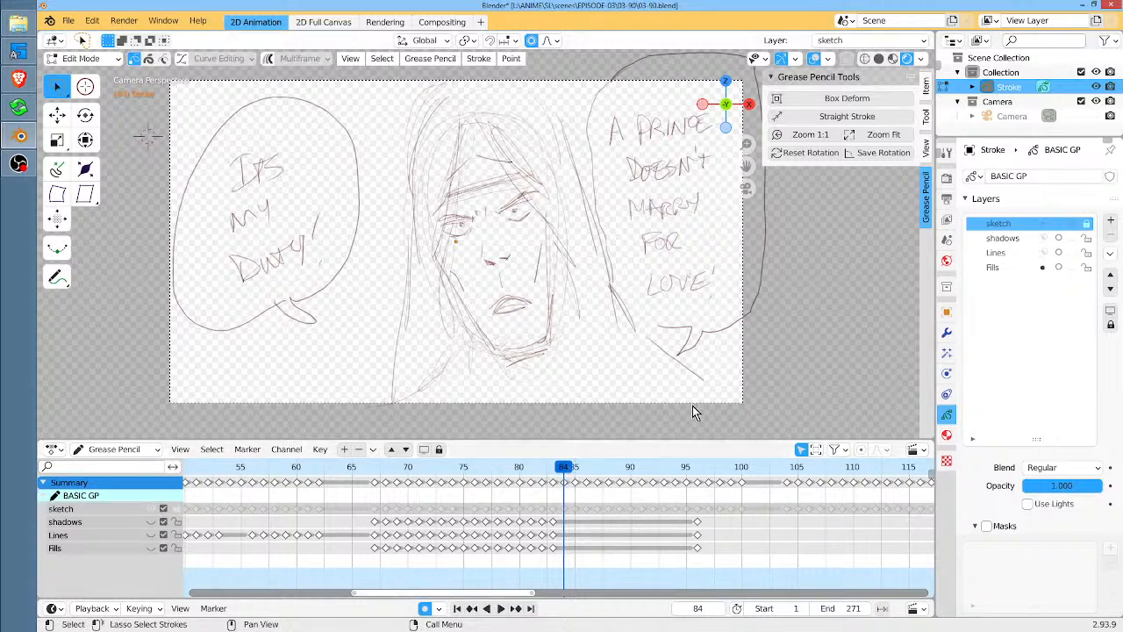
# Show the shadows, Lines and Fills layers again and return to frame 67
pyautogui.click(1071, 238)
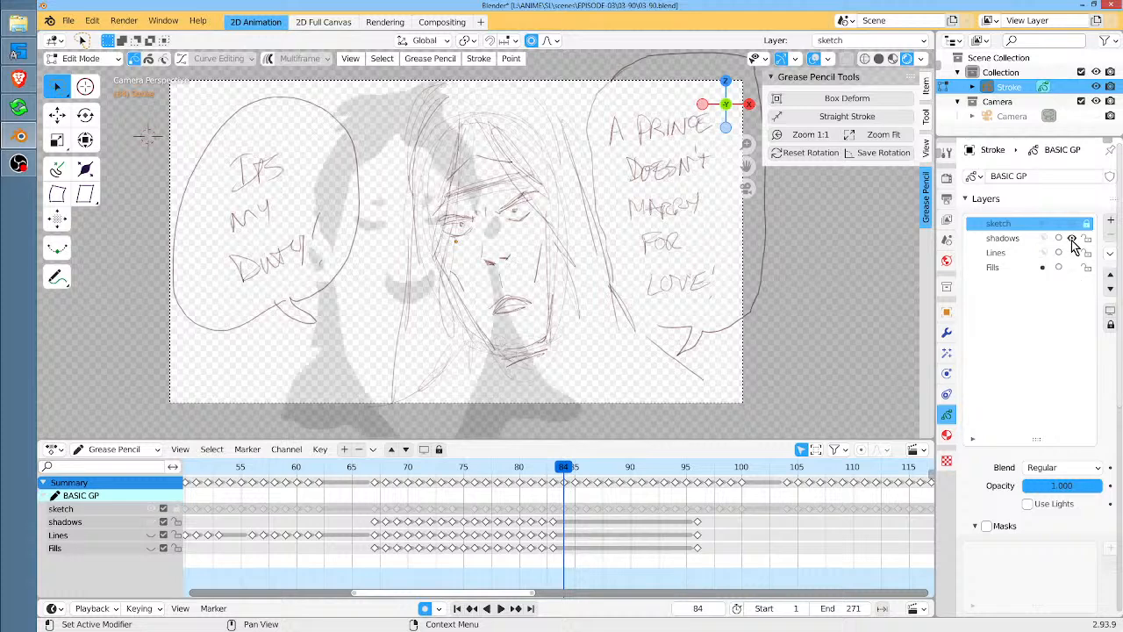
pyautogui.click(1071, 253)
pyautogui.click(1072, 267)
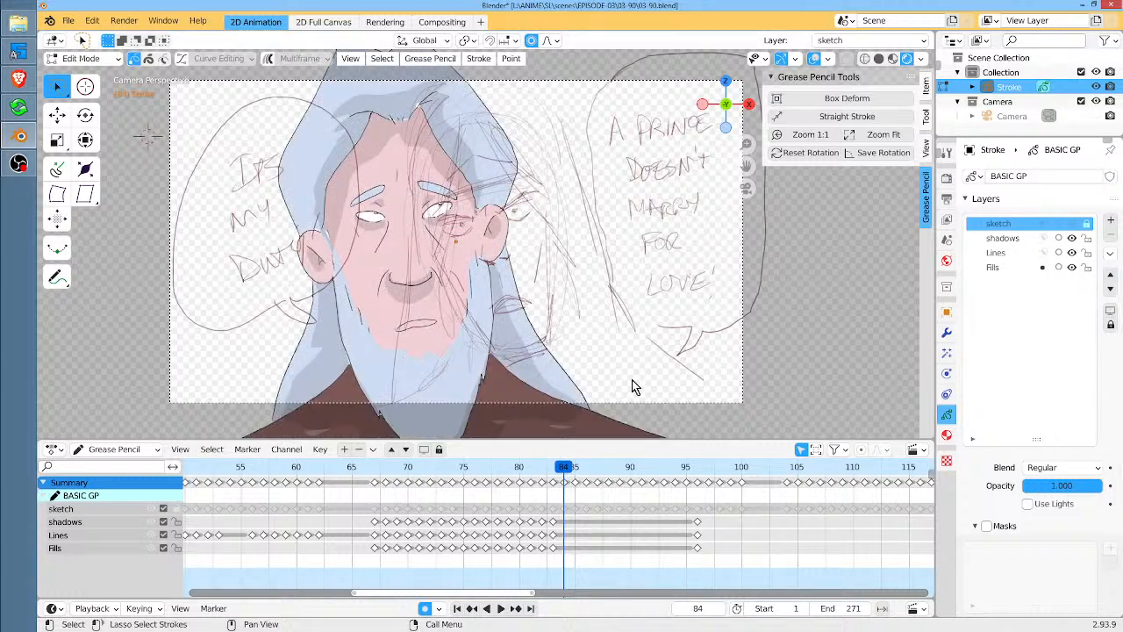
pyautogui.click(376, 467)
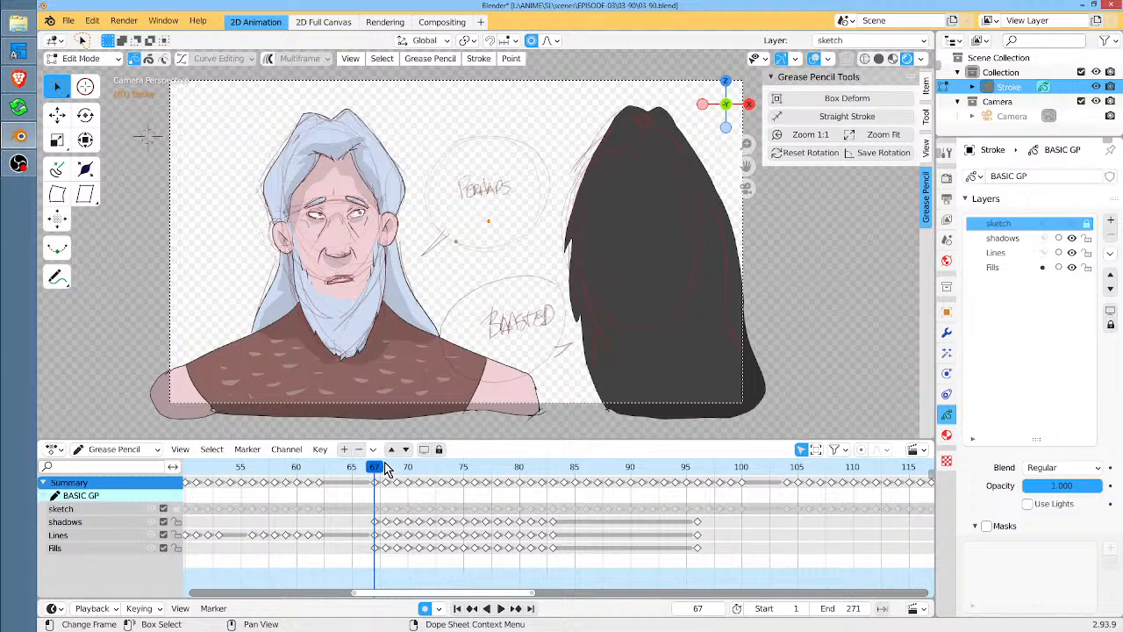
pyautogui.press('space')
pyautogui.press('Escape')
# Unlock the sketch channel in place of the other layers and turn off Autolock Inactive Layers
pyautogui.press('Tab')
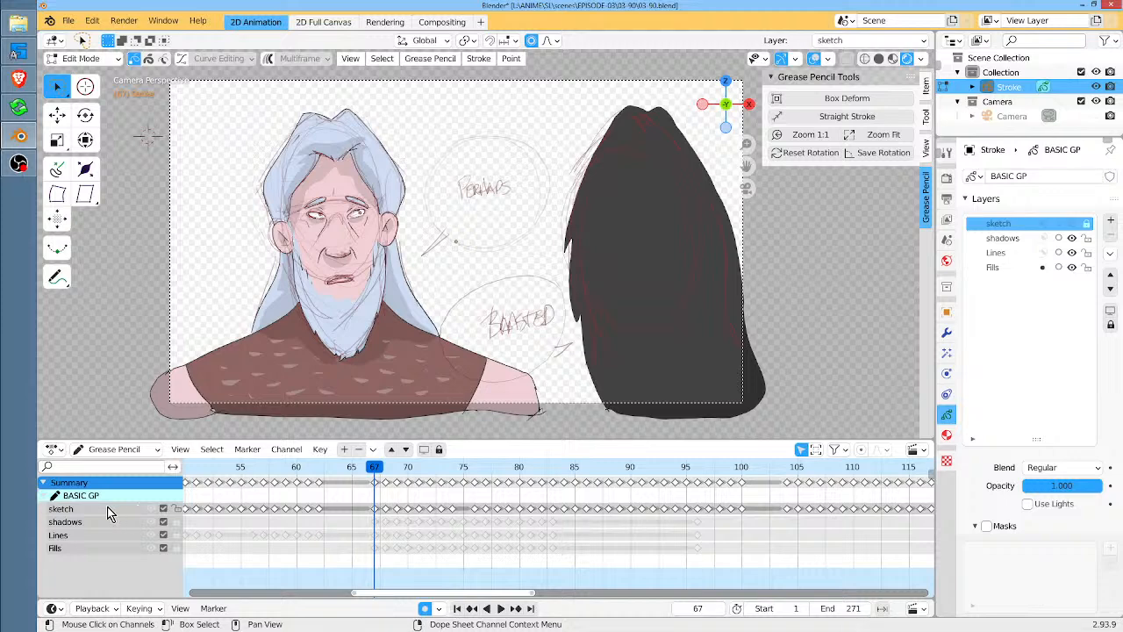
pyautogui.click(1110, 253)
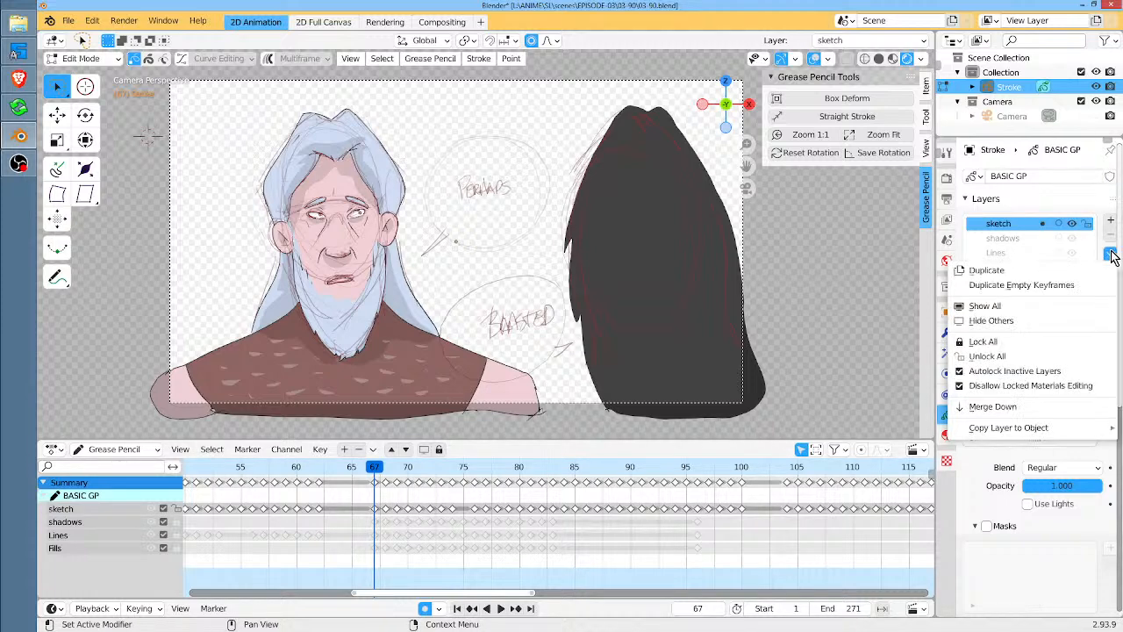
pyautogui.click(1030, 373)
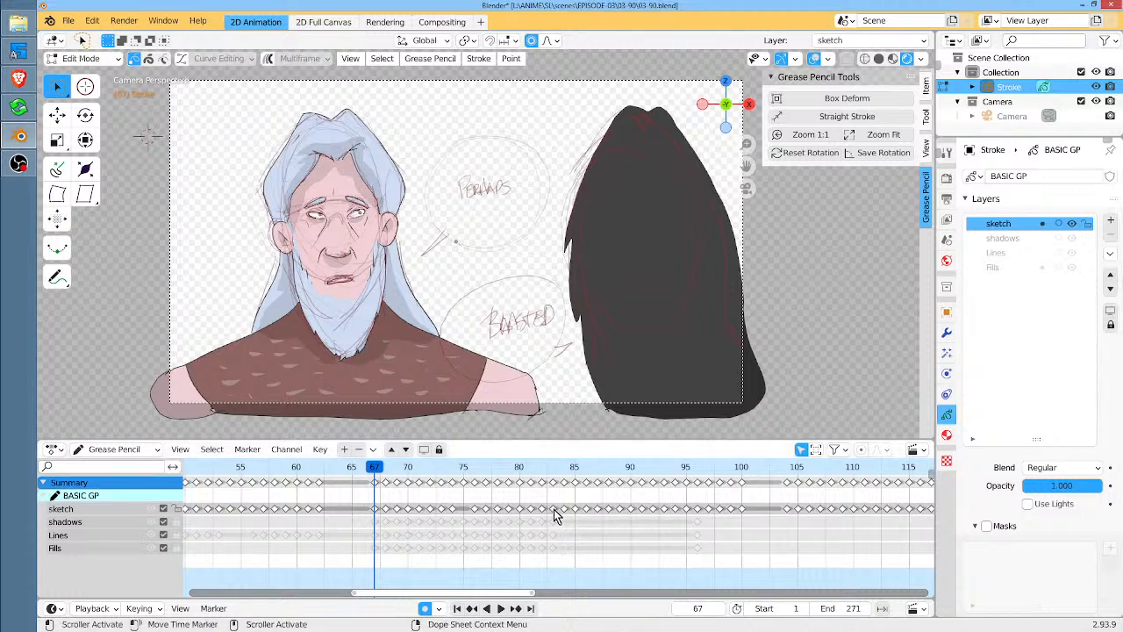
# Unlock the shadows, Lines and Fills layers and lock only the sketch layer
pyautogui.press('Tab')
pyautogui.press('Tab')
pyautogui.press('Tab')
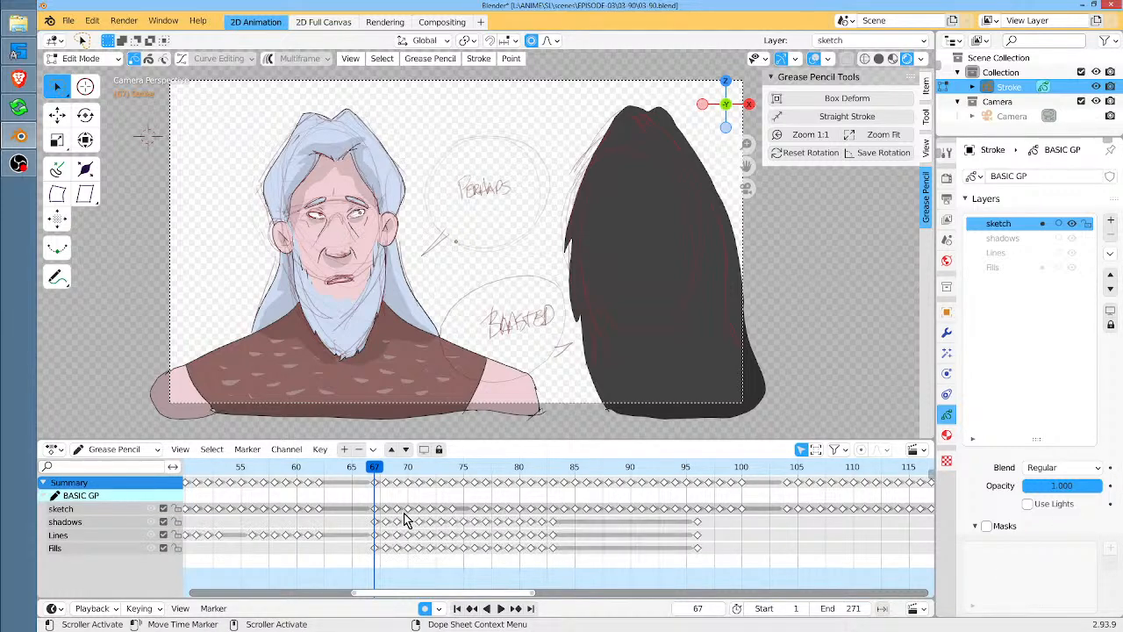
pyautogui.click(1074, 227)
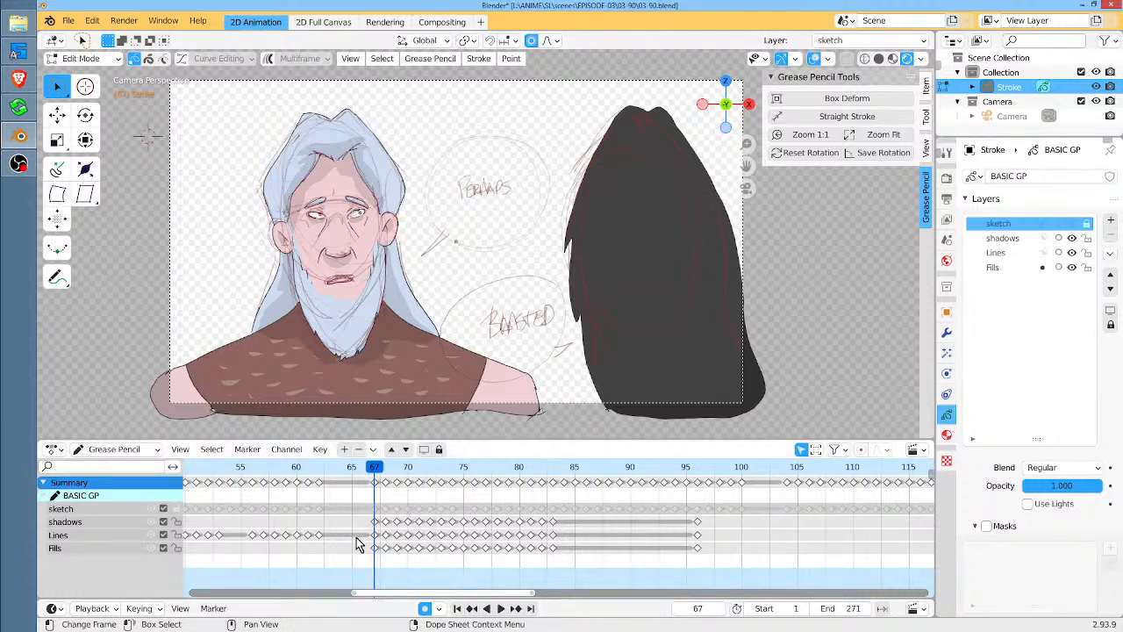
# Select the shadows, Lines and Fills keyframes at frame 67 and scrub through the coloured panels to frame 83
pyautogui.moveTo(367, 522); pyautogui.dragTo(381, 575)
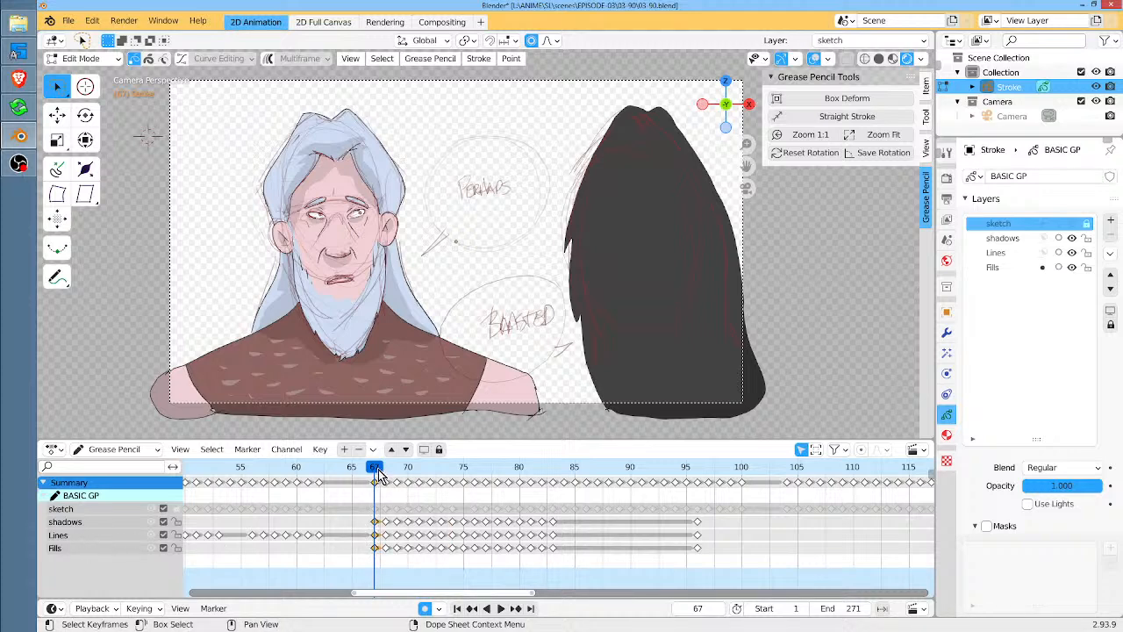
pyautogui.press('space')
pyautogui.moveTo(379, 467); pyautogui.dragTo(425, 485)
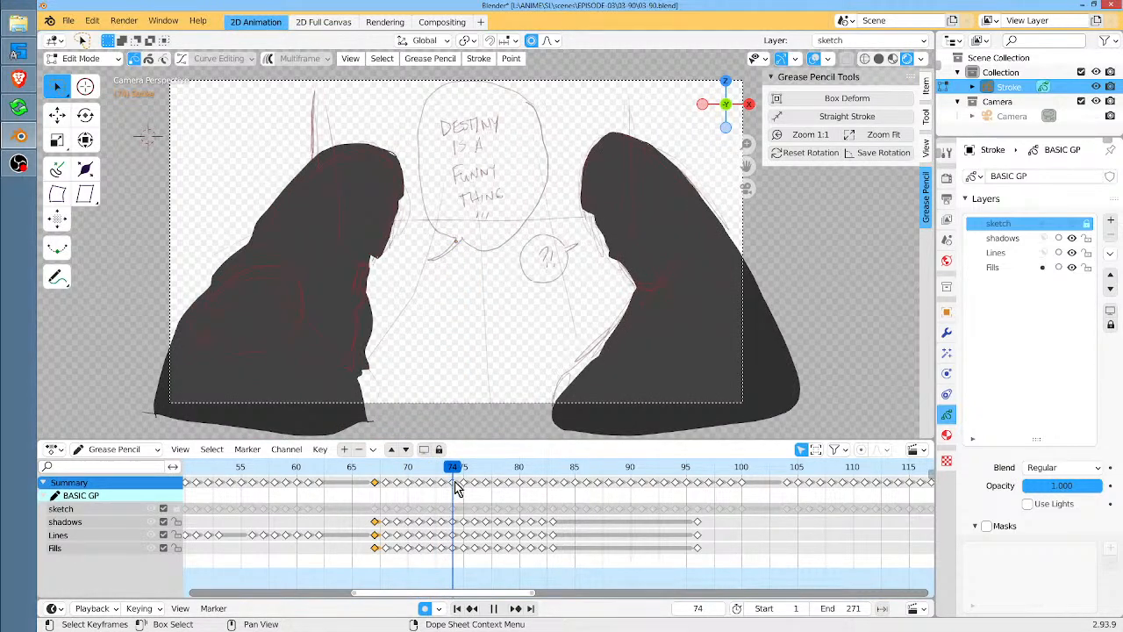
pyautogui.moveTo(454, 480)
pyautogui.mouseDown()
pyautogui.moveTo(465, 485)
pyautogui.moveTo(446, 487)
pyautogui.moveTo(553, 488)
pyautogui.mouseUp()
pyautogui.scroll(-2, 542, 506)
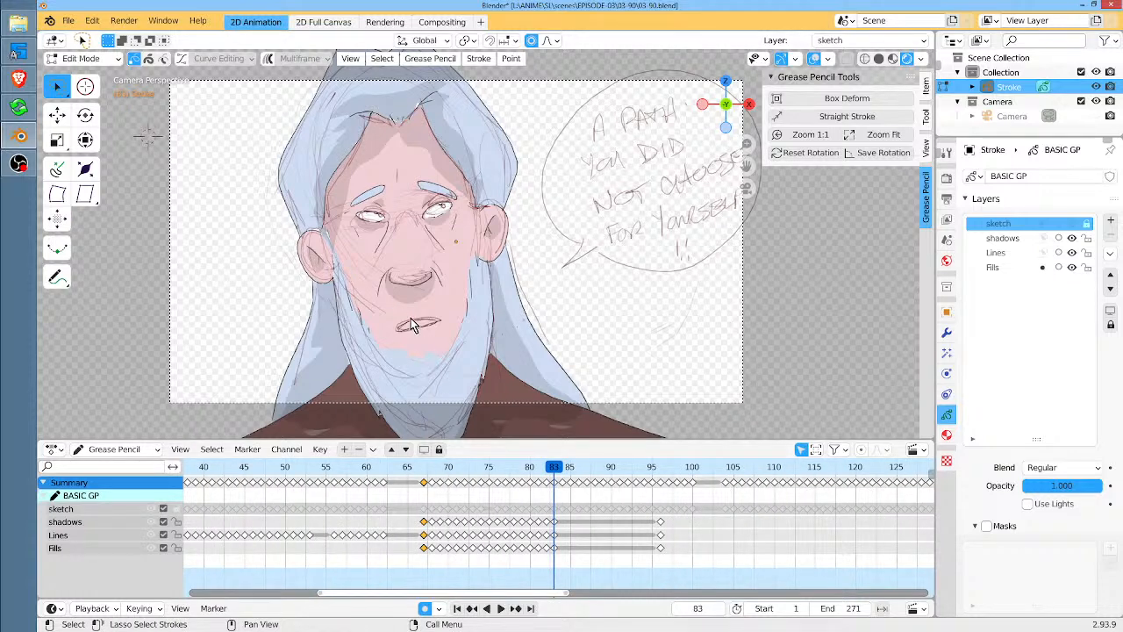
# Review the coloured storyboard panels frame by frame from frame 67 to frame 78
pyautogui.click(423, 471)
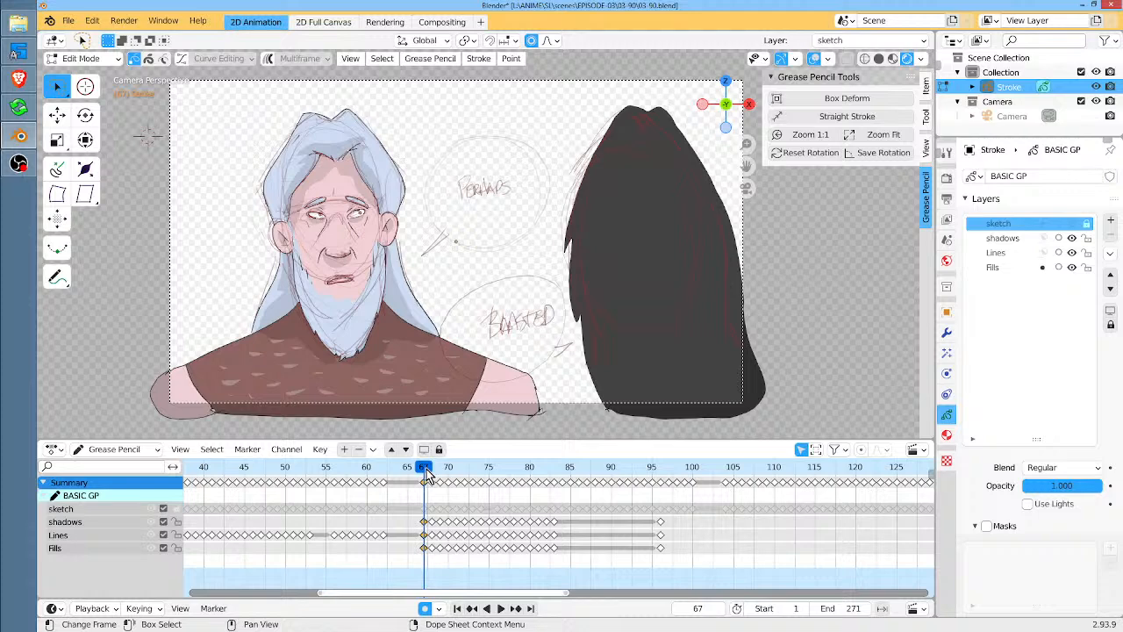
pyautogui.moveTo(426, 468); pyautogui.dragTo(430, 471)
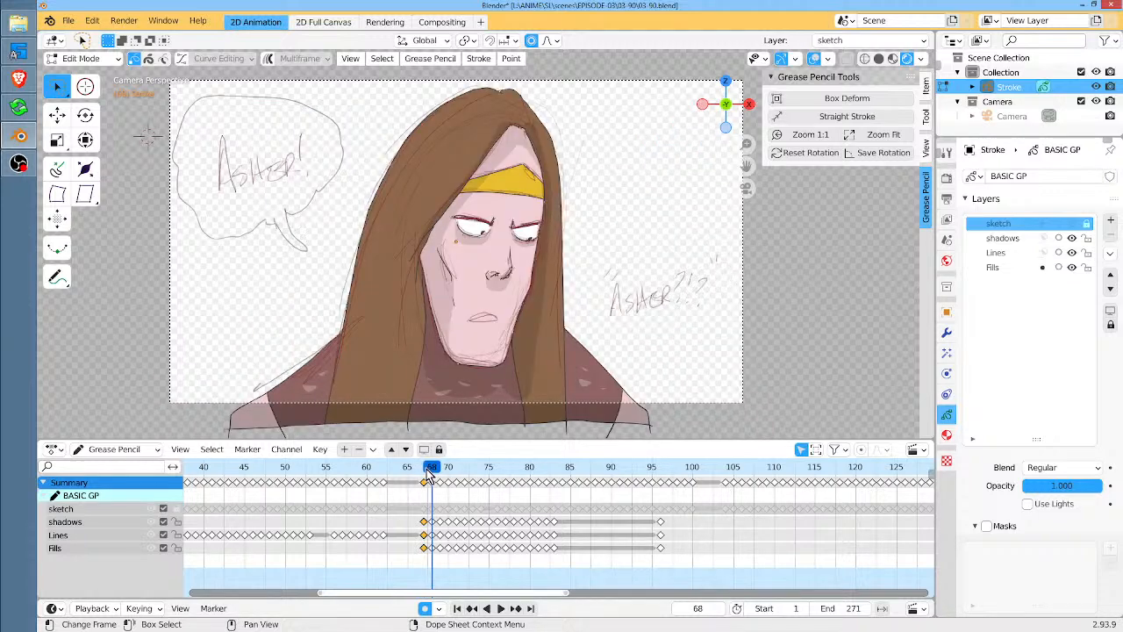
pyautogui.press('Right')
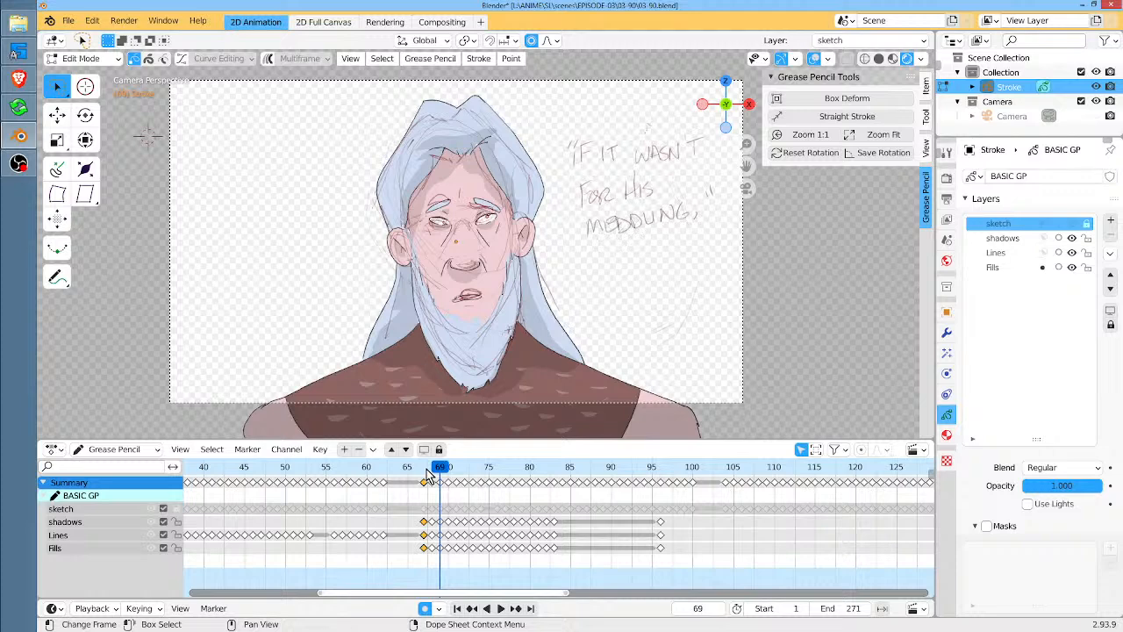
pyautogui.press('Right')
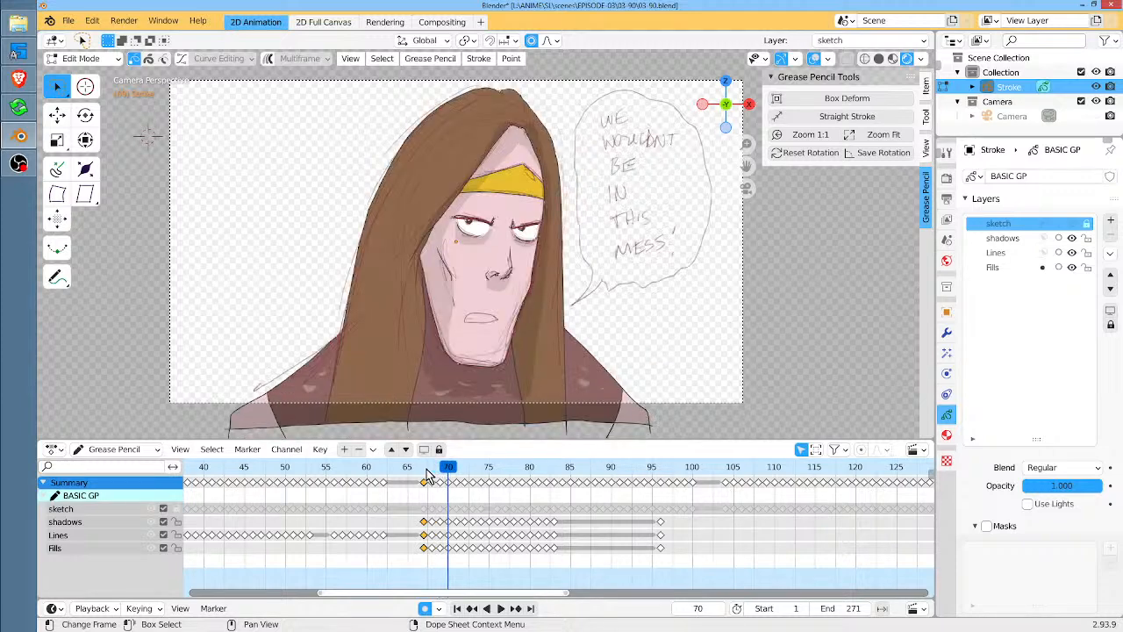
pyautogui.press('Right')
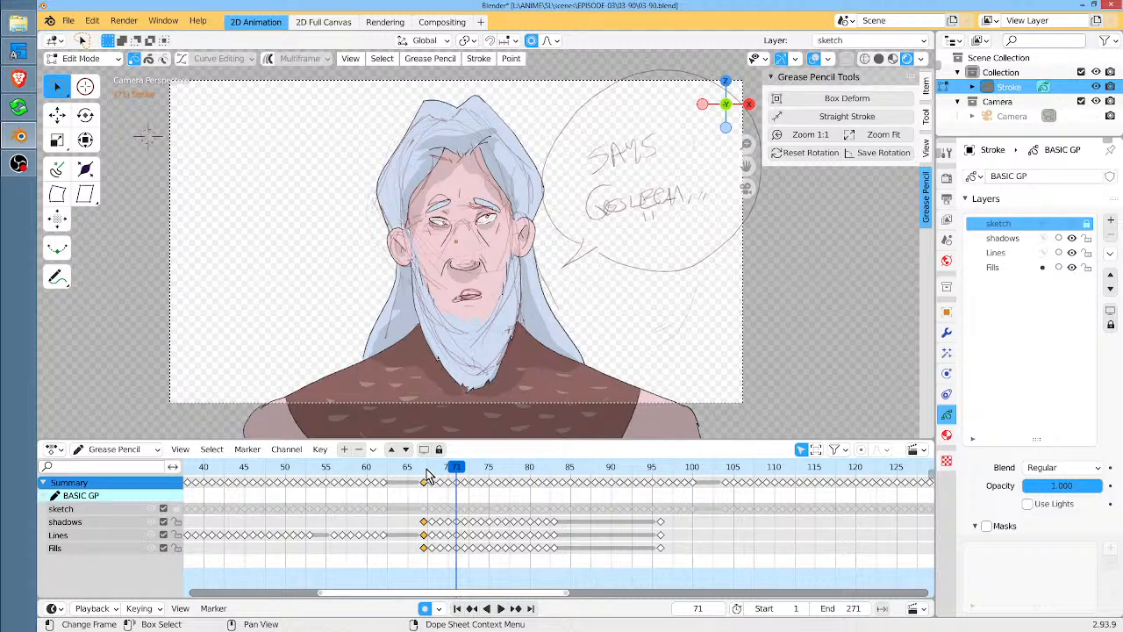
pyautogui.press('Right')
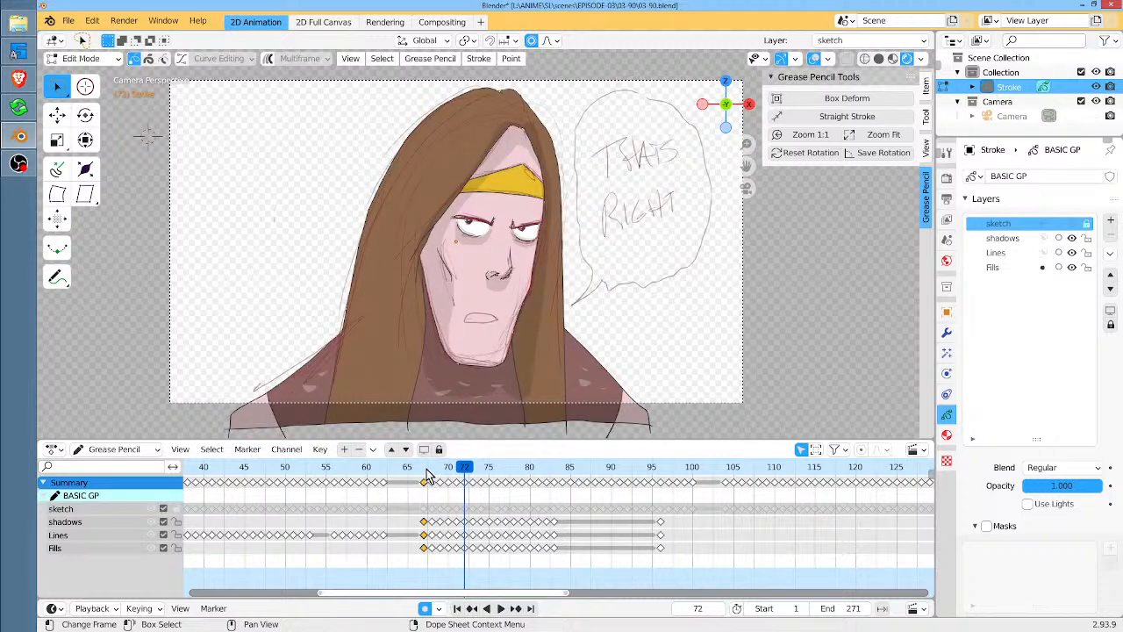
pyautogui.press('Right')
pyautogui.press('Right')
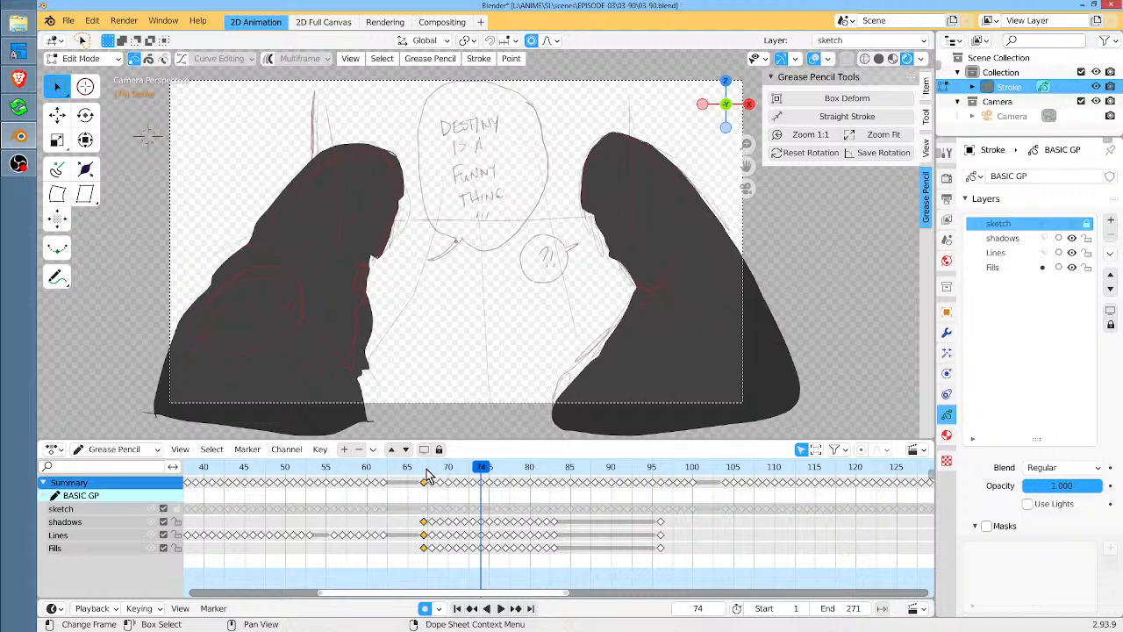
pyautogui.press('Right')
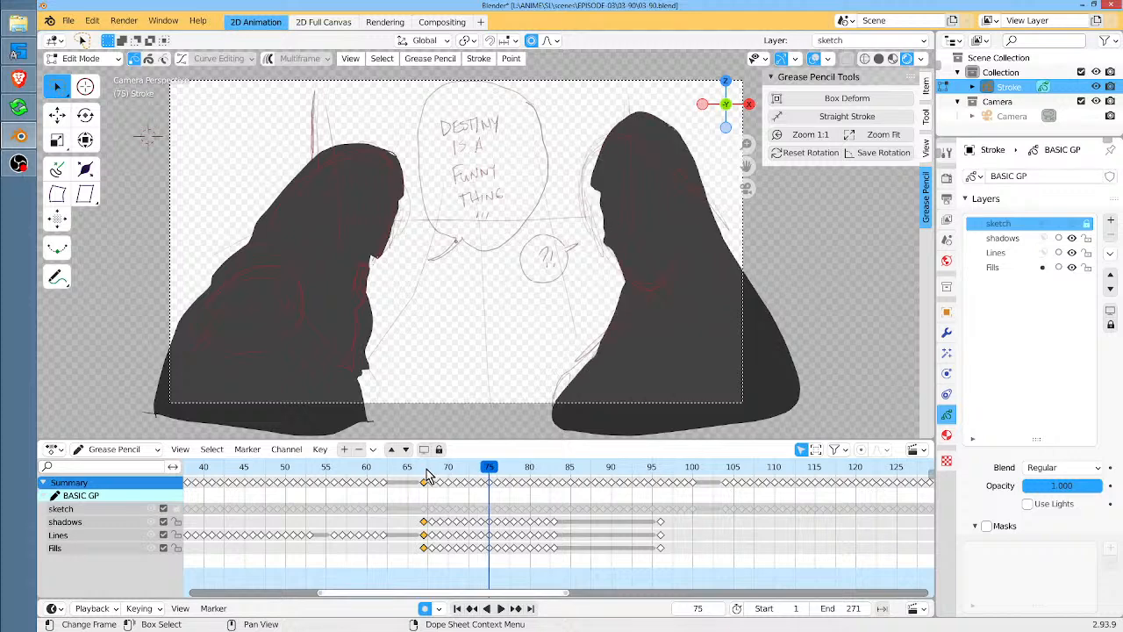
pyautogui.press('Right')
pyautogui.press('Right')
pyautogui.press('Right')
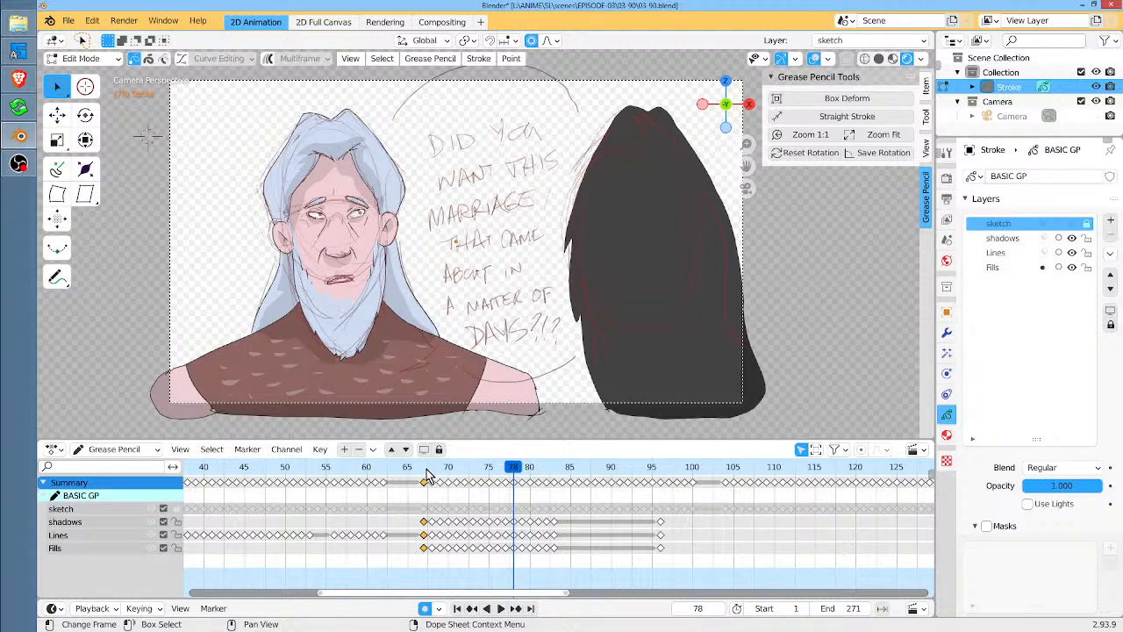
# Step through the coloured storyboard panels frame by frame from frame 78 to frame 83
pyautogui.press('Right')
pyautogui.press('Right')
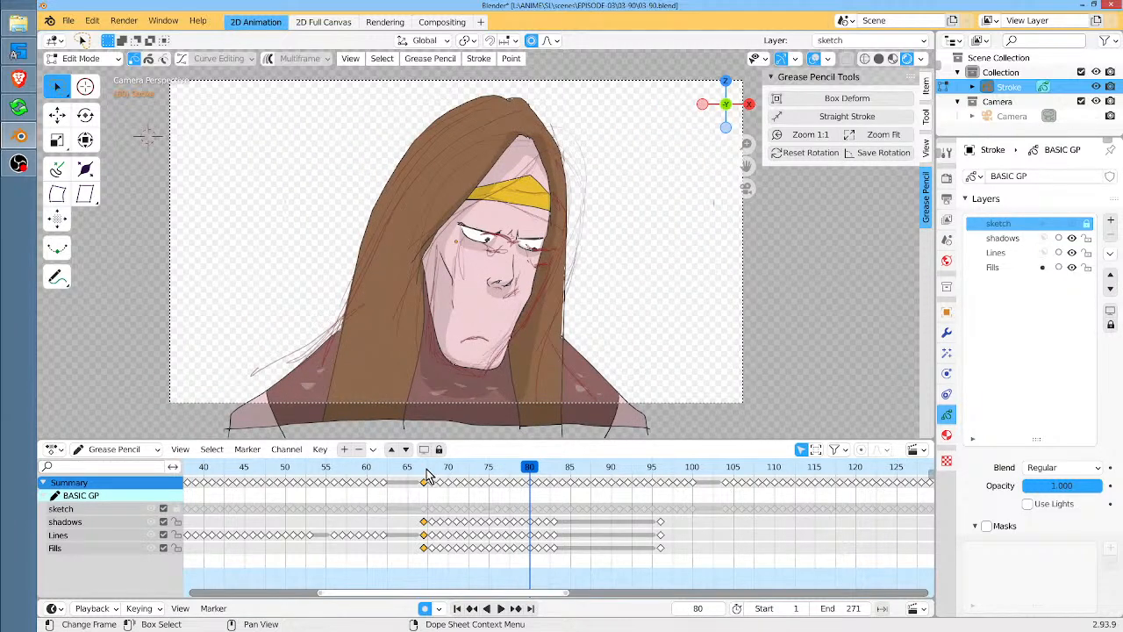
pyautogui.press('Right')
pyautogui.press('Right')
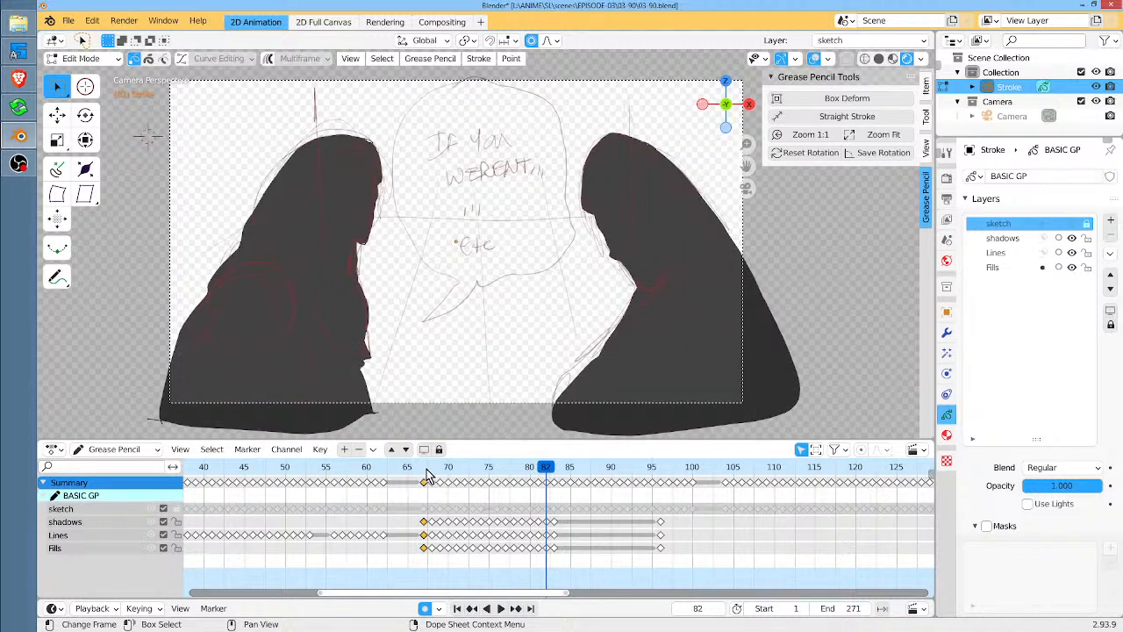
pyautogui.press('Right')
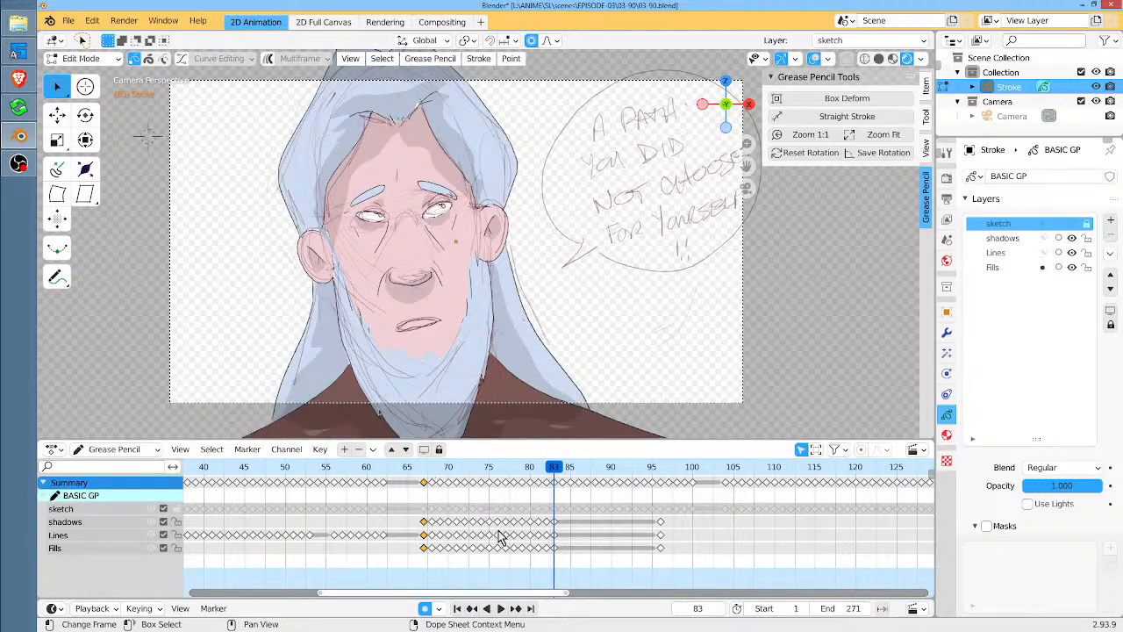
# Replay the coloured panels from frame 67 onward, then return to the silhouette panel at frame 73
pyautogui.moveTo(423, 476)
pyautogui.mouseDown()
pyautogui.moveTo(556, 476)
pyautogui.moveTo(427, 481)
pyautogui.mouseUp()
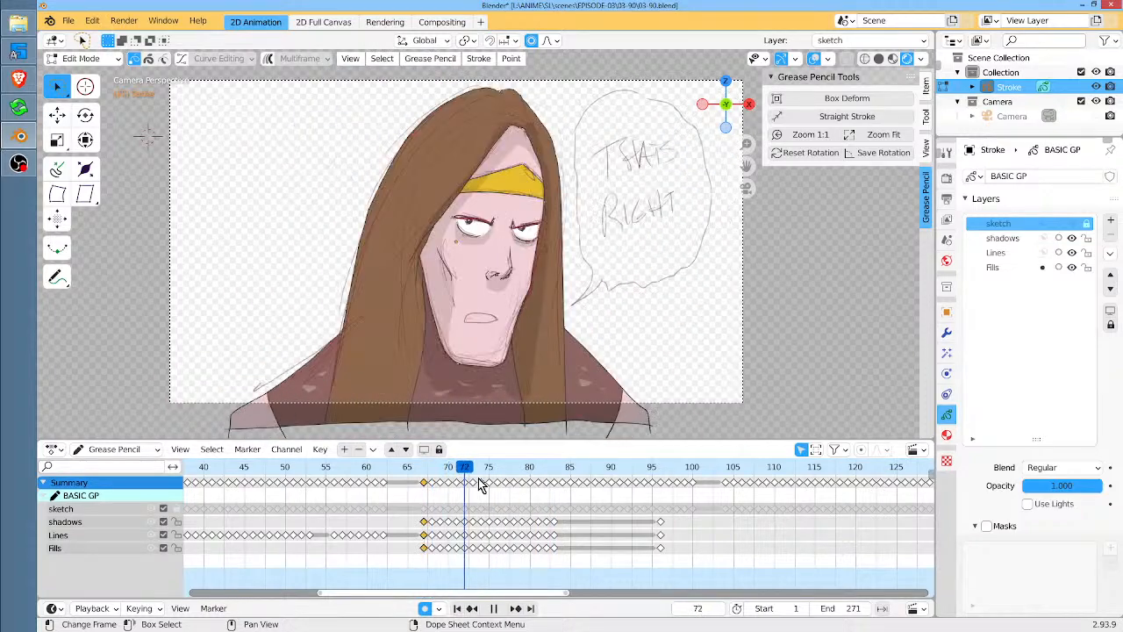
pyautogui.press('space')
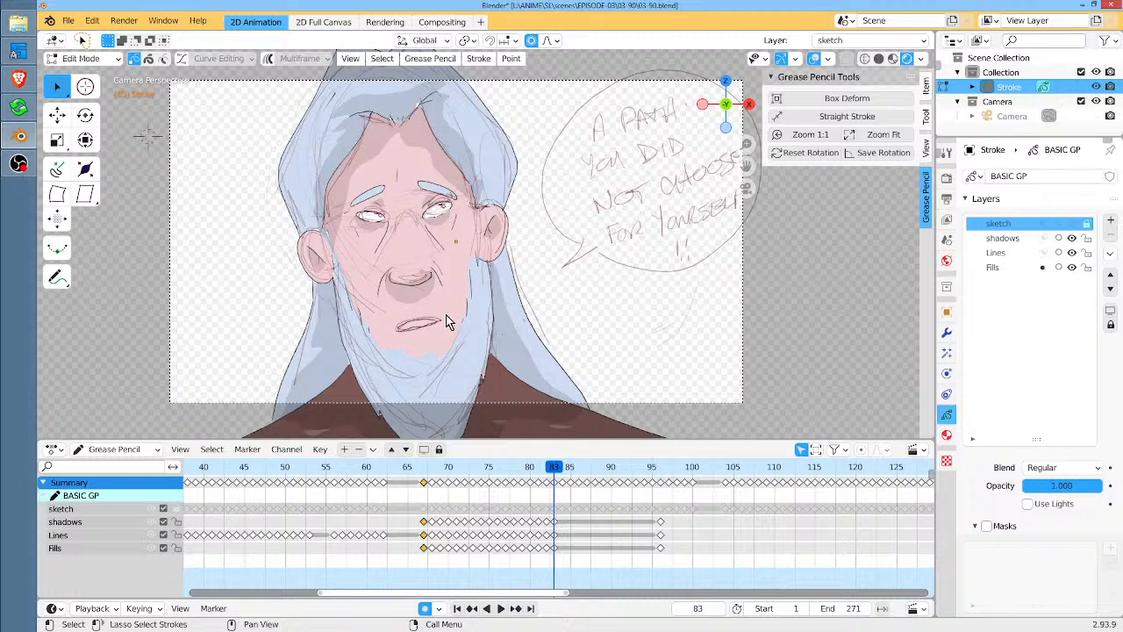
pyautogui.press('space')
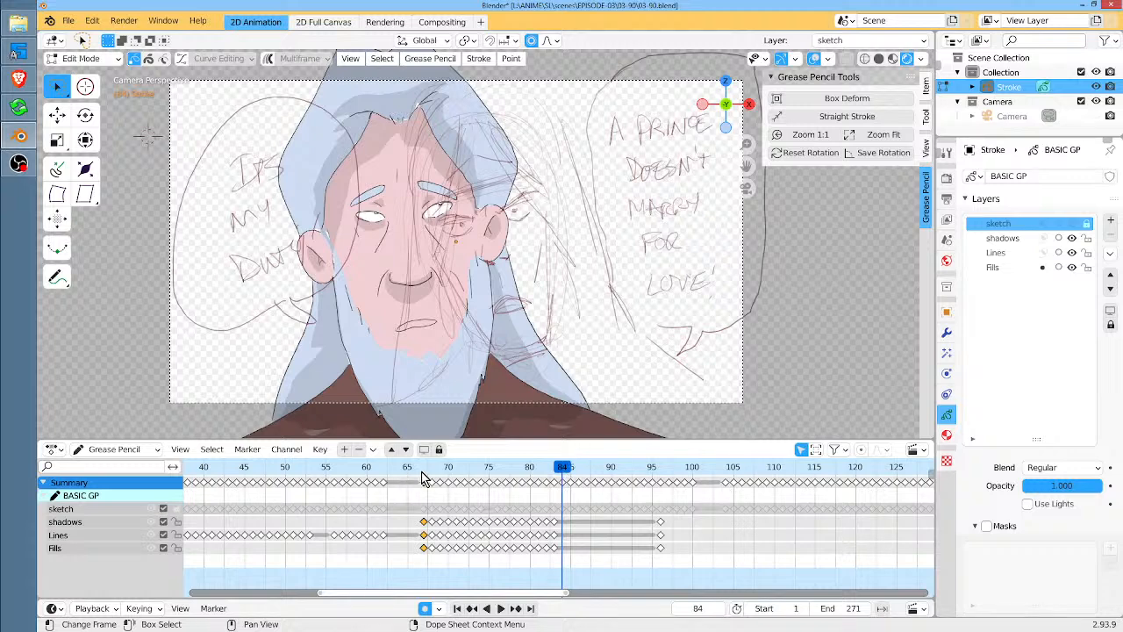
pyautogui.moveTo(422, 467); pyautogui.dragTo(472, 467)
pyautogui.scroll(-3, 575, 509)
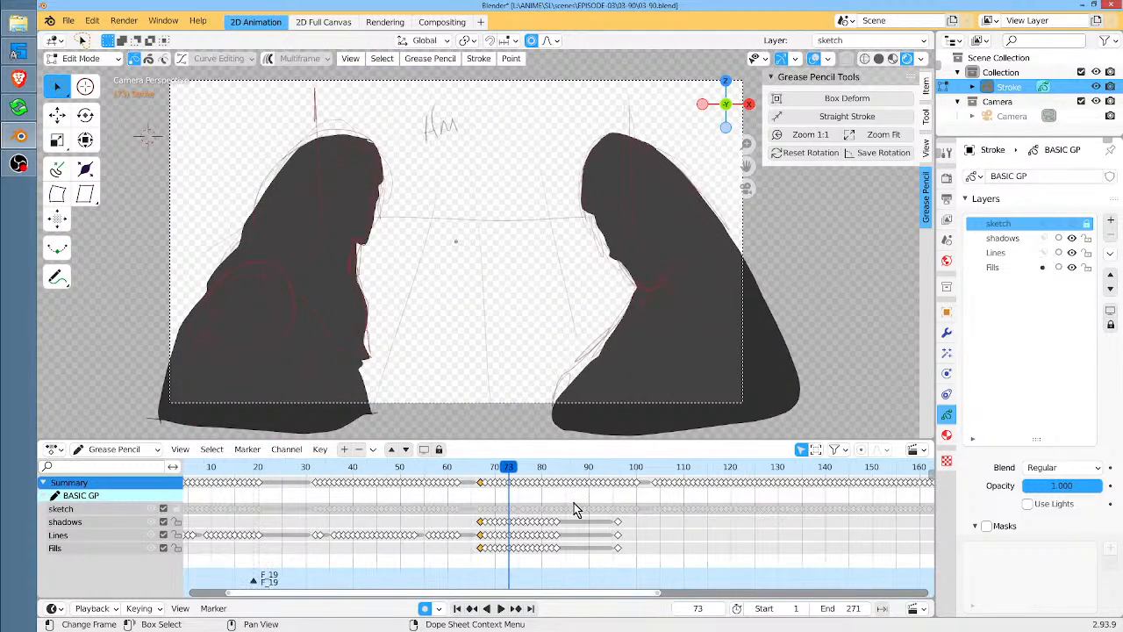
pyautogui.scroll(6, 575, 508)
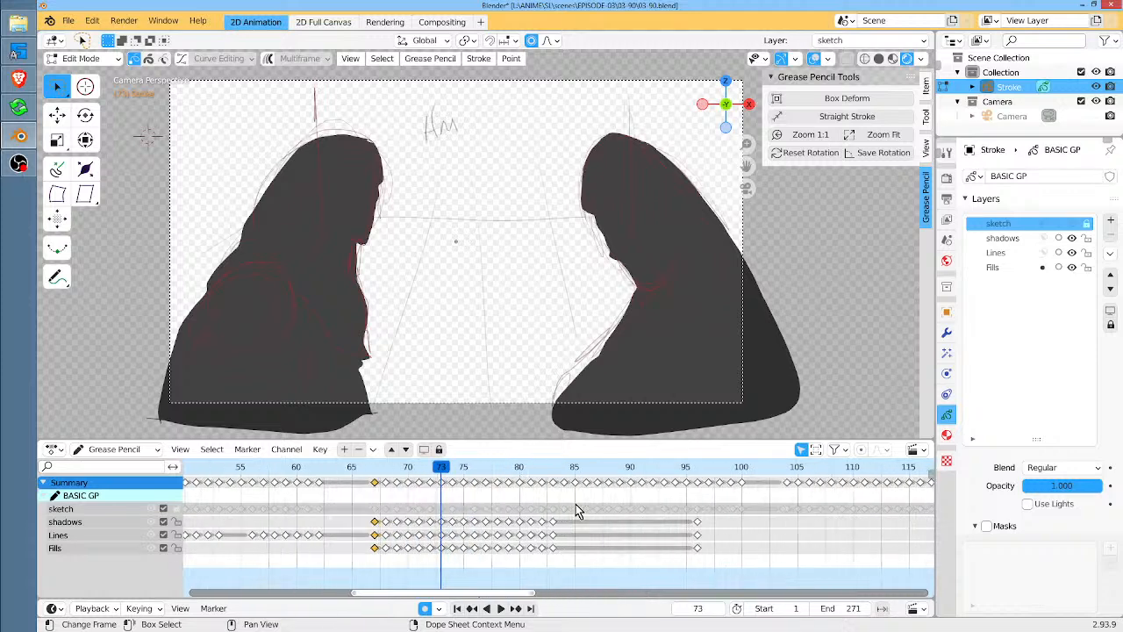
pyautogui.moveTo(577, 510); pyautogui.dragTo(602, 511, button='middle')
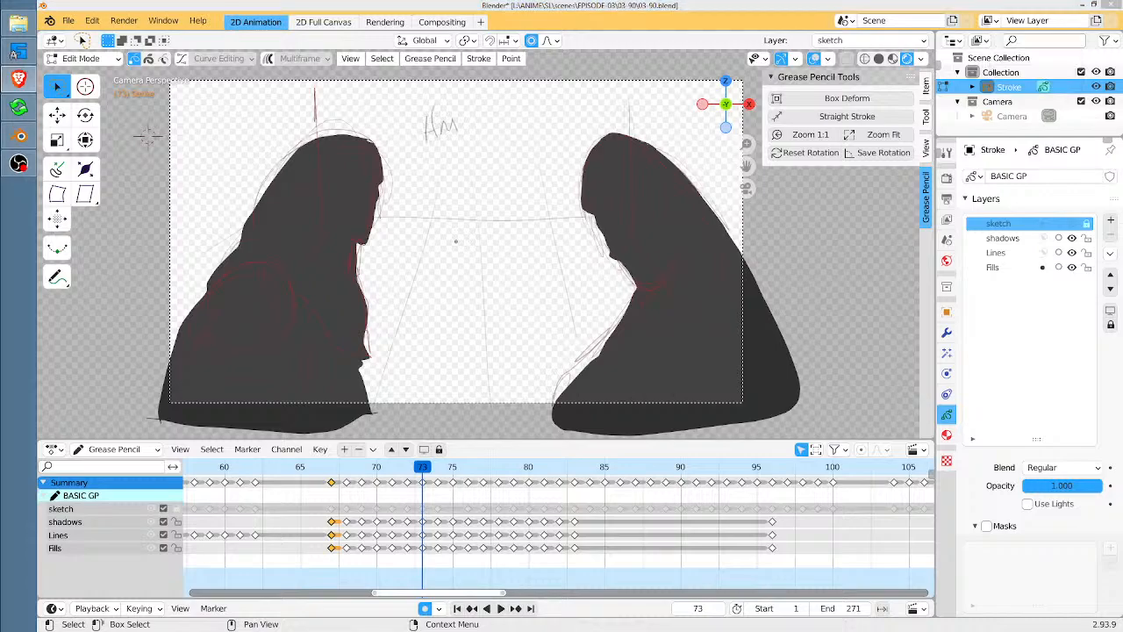
# Switch to Discord in the browser and view the rough dog animation enlarged in the works-in-progress channel
pyautogui.click(18, 79)
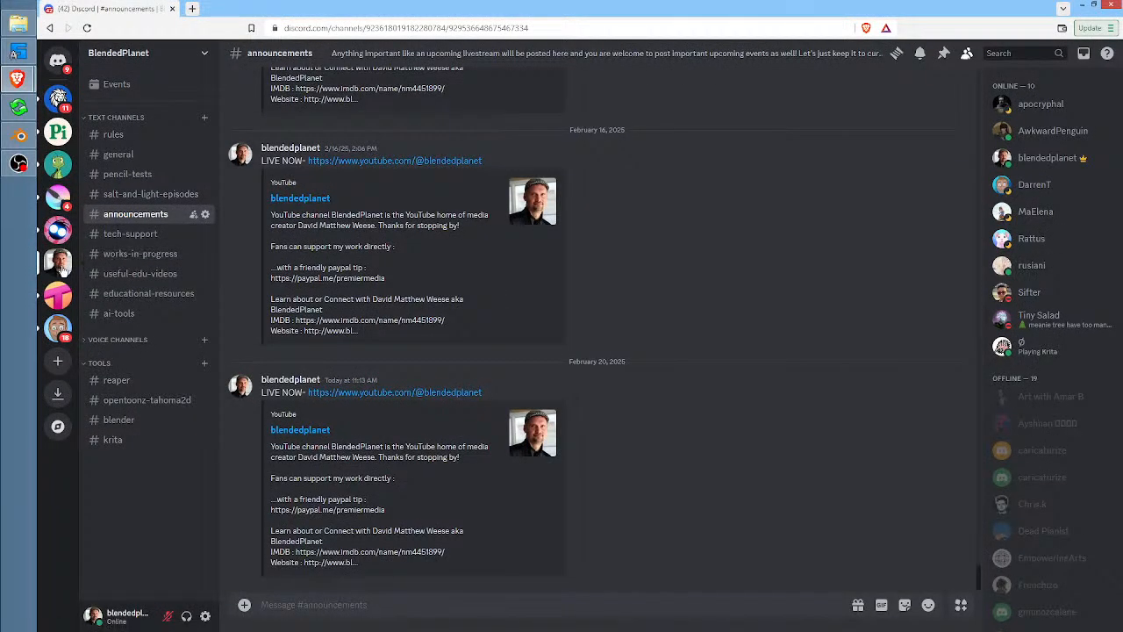
pyautogui.click(123, 254)
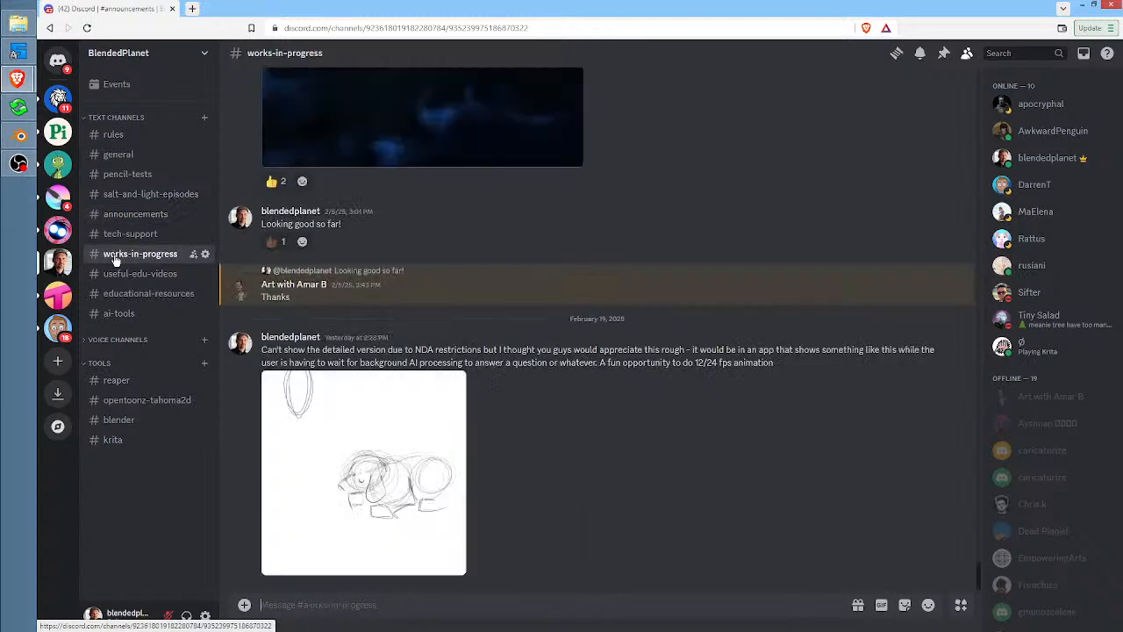
pyautogui.click(386, 451)
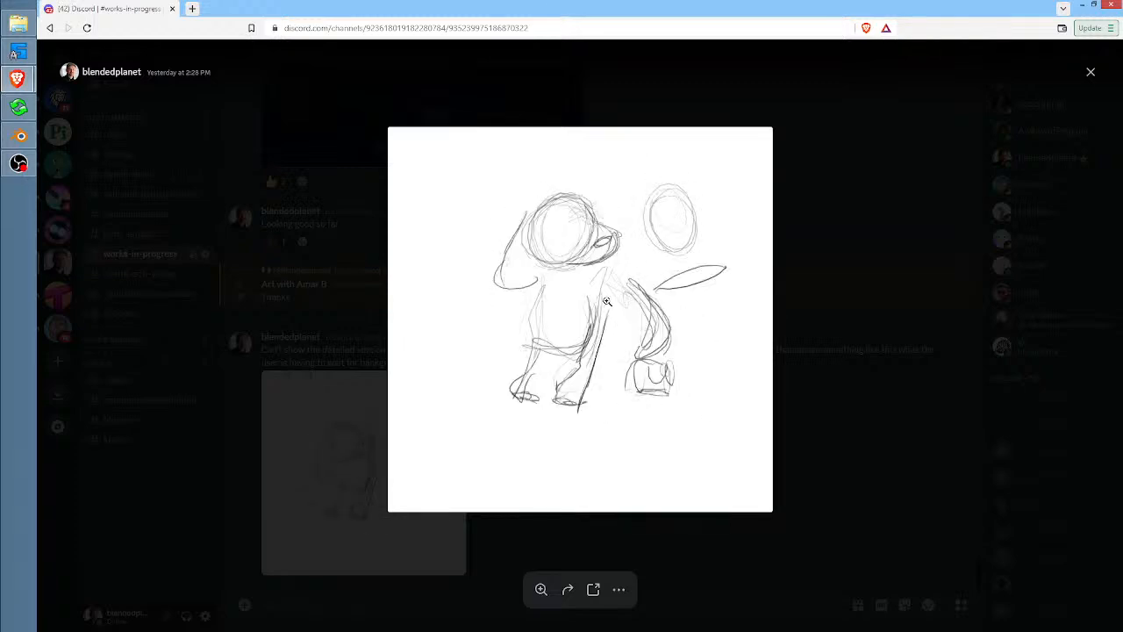
pyautogui.press('Escape')
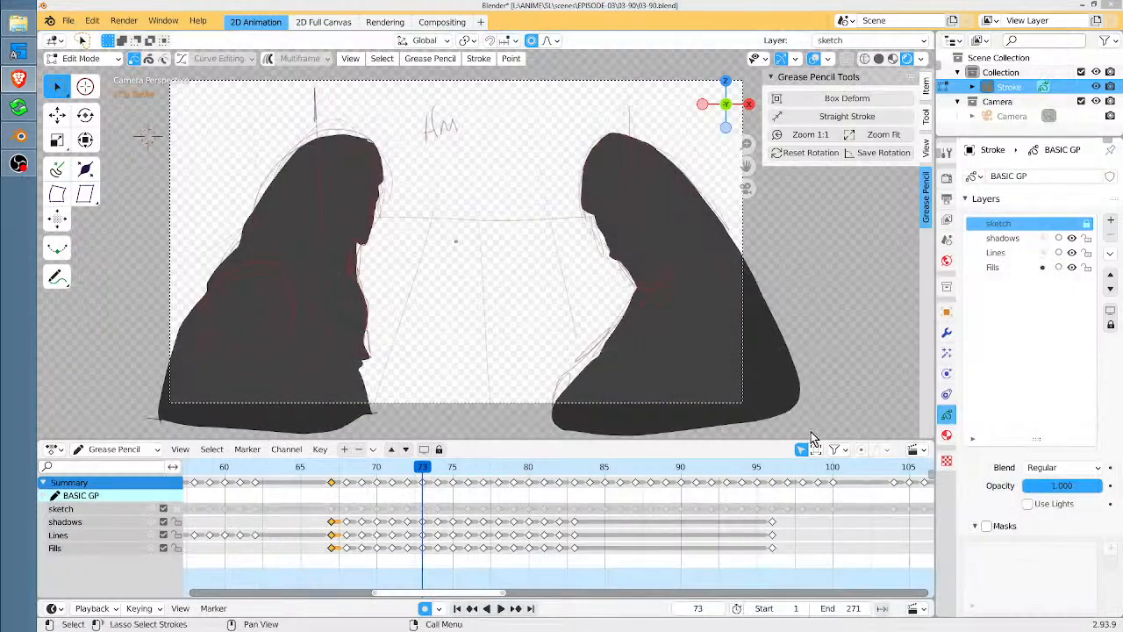
# Make Lines the active layer and go to frame 84, checking the panel with only the line art shown
pyautogui.moveTo(422, 468); pyautogui.dragTo(572, 491)
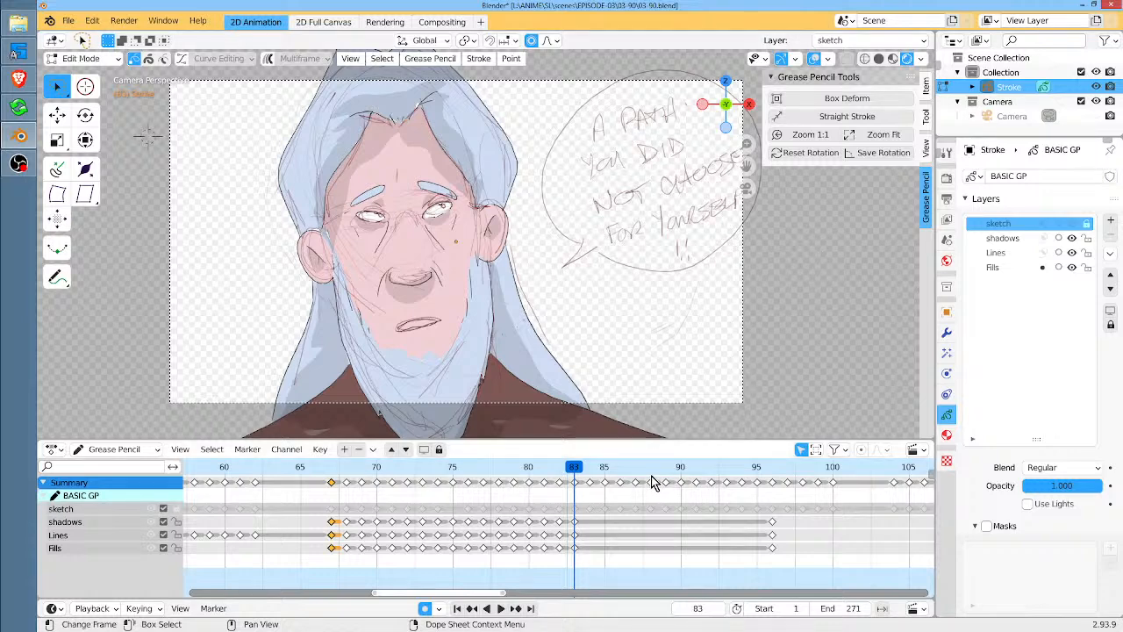
pyautogui.click(1016, 255)
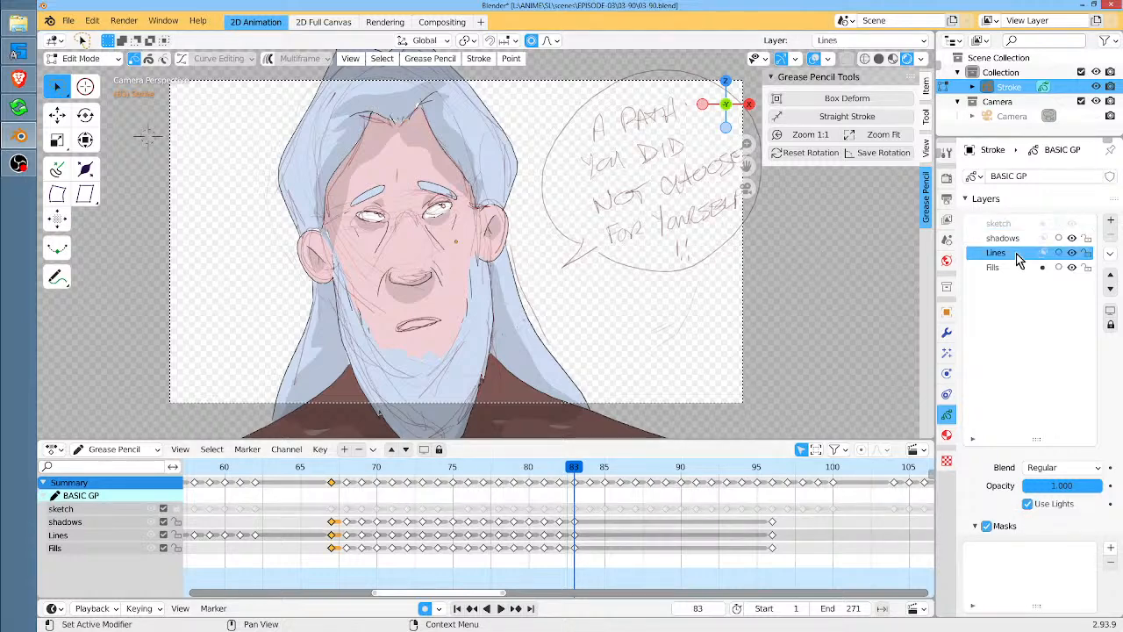
pyautogui.click(586, 468)
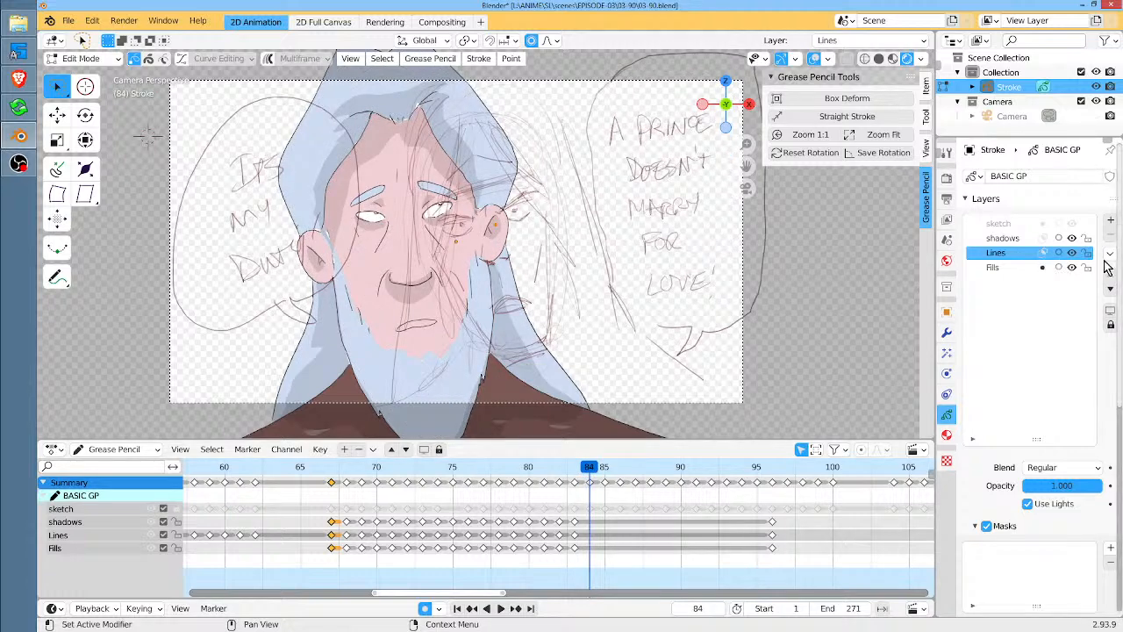
pyautogui.keyDown('ctrl'); pyautogui.click(1071, 253); pyautogui.keyUp('ctrl')
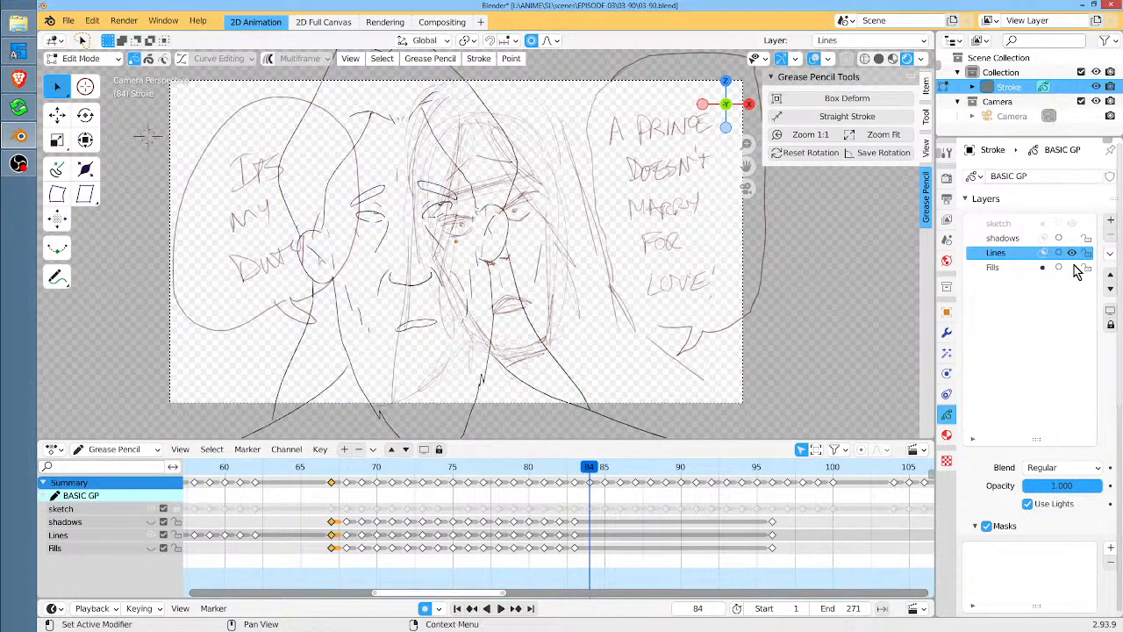
pyautogui.keyDown('ctrl'); pyautogui.click(1072, 253); pyautogui.keyUp('ctrl')
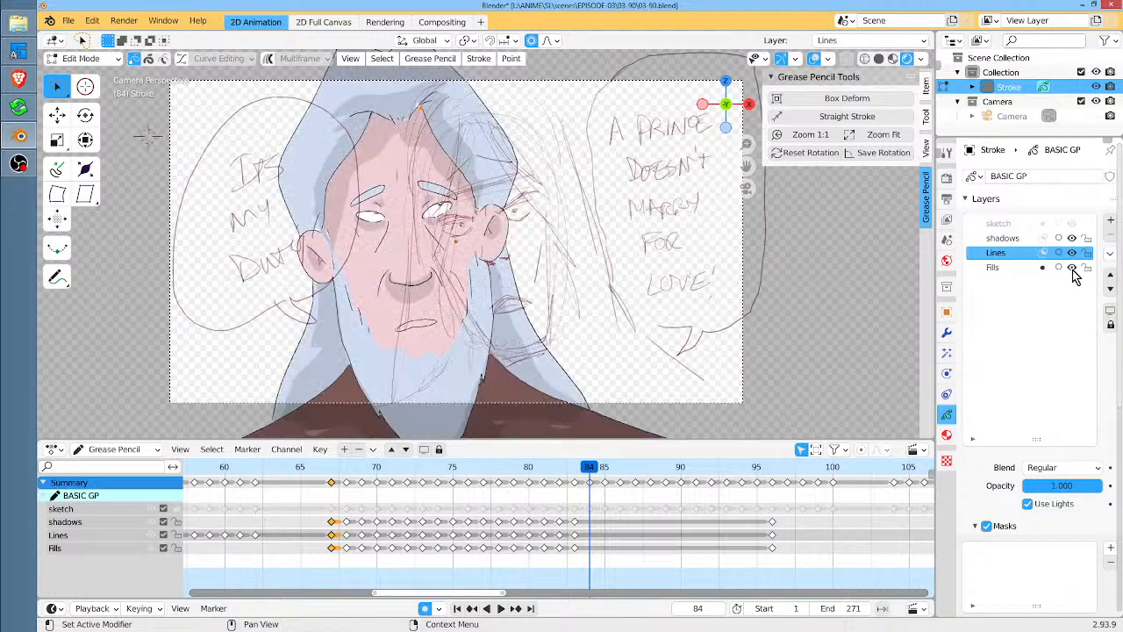
# Lock every layer except Lines and hide the shadows and Fills layers
pyautogui.press('Tab')
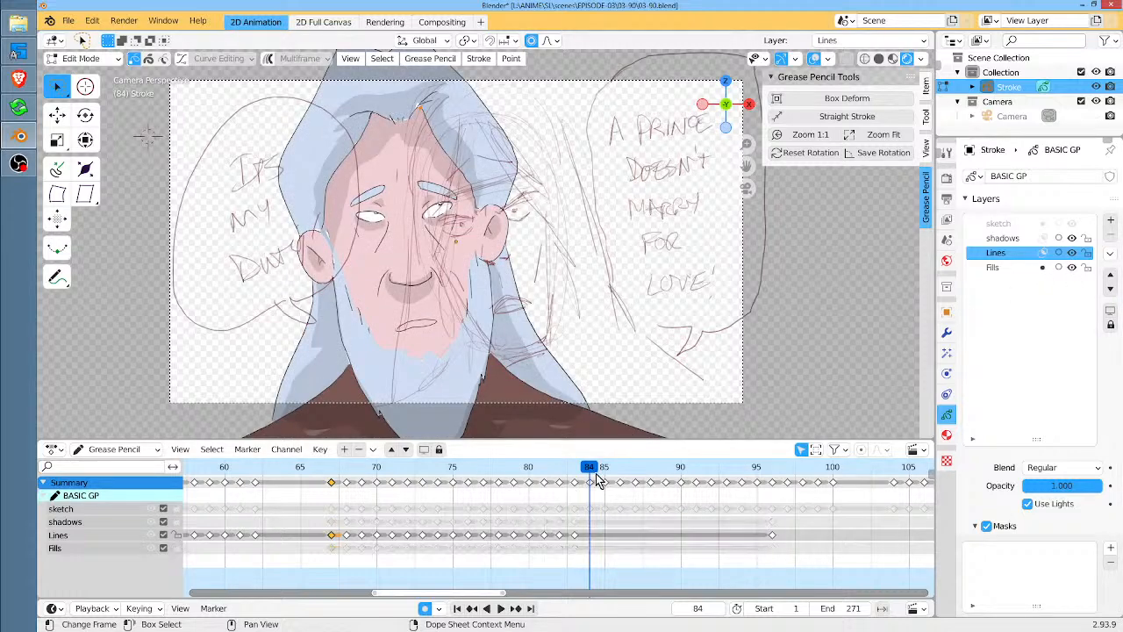
pyautogui.click(1060, 251)
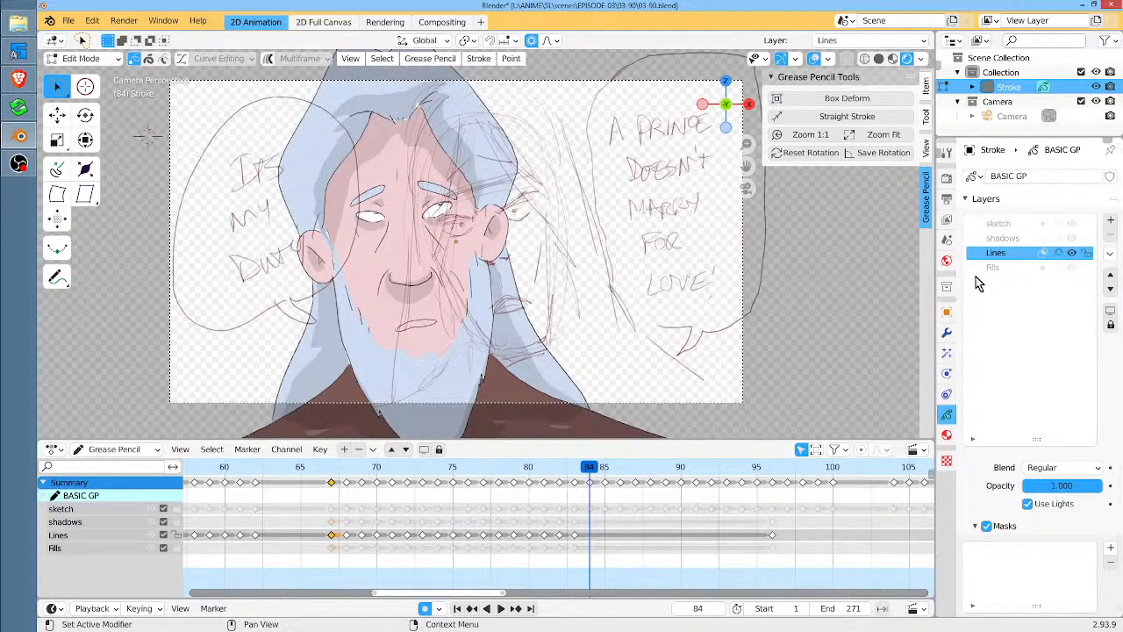
pyautogui.click(1071, 238)
pyautogui.click(1072, 267)
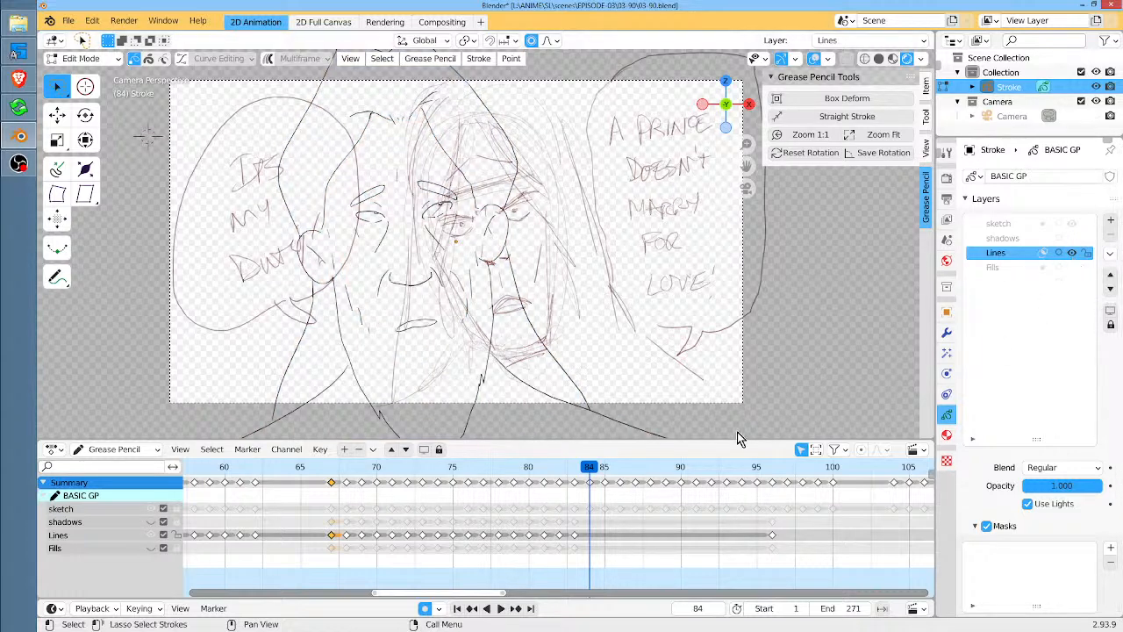
# Insert a blank keyframe on the Lines layer at frame 84 and briefly check the panel with the shadows layer shown
pyautogui.press('i')
pyautogui.click(530, 281)
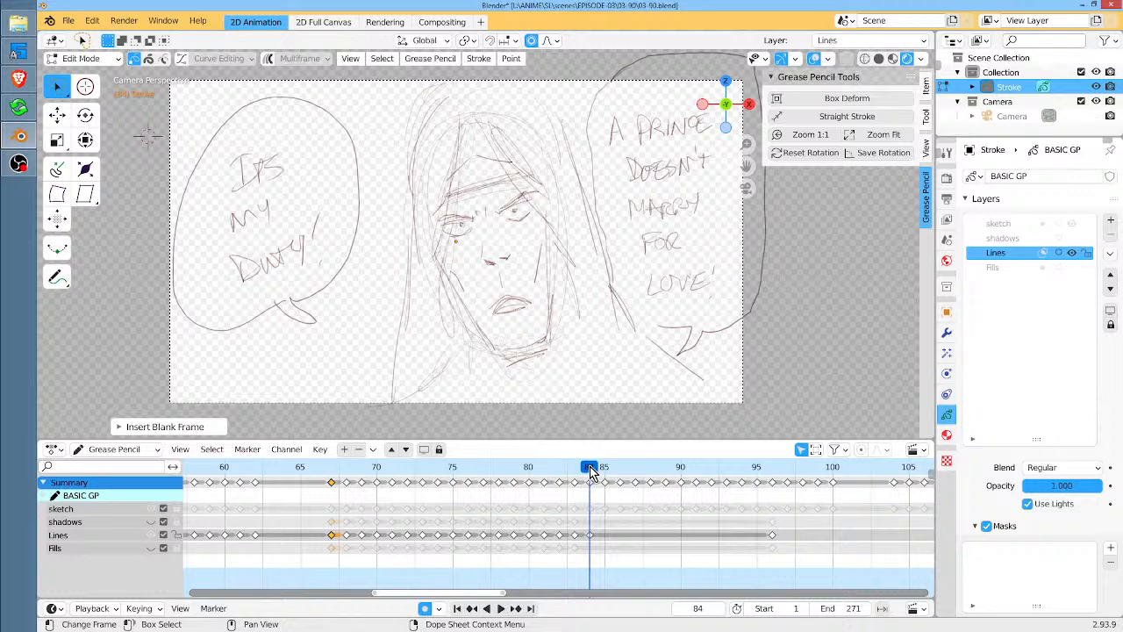
pyautogui.press('space')
pyautogui.moveTo(590, 466); pyautogui.dragTo(590, 468)
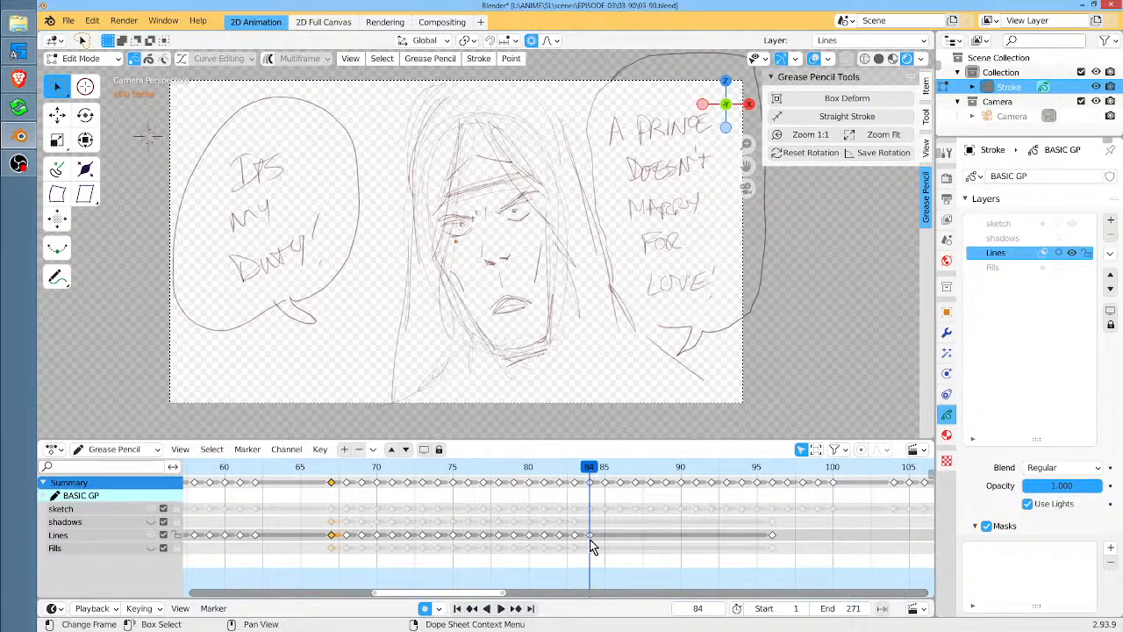
pyautogui.click(1072, 238)
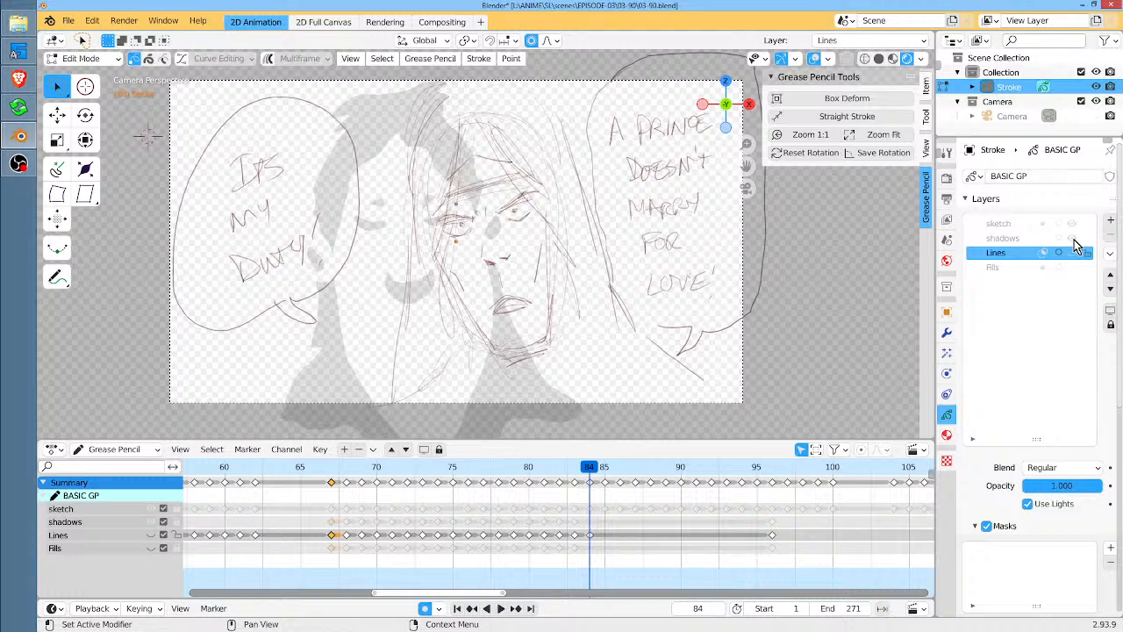
pyautogui.click(1073, 238)
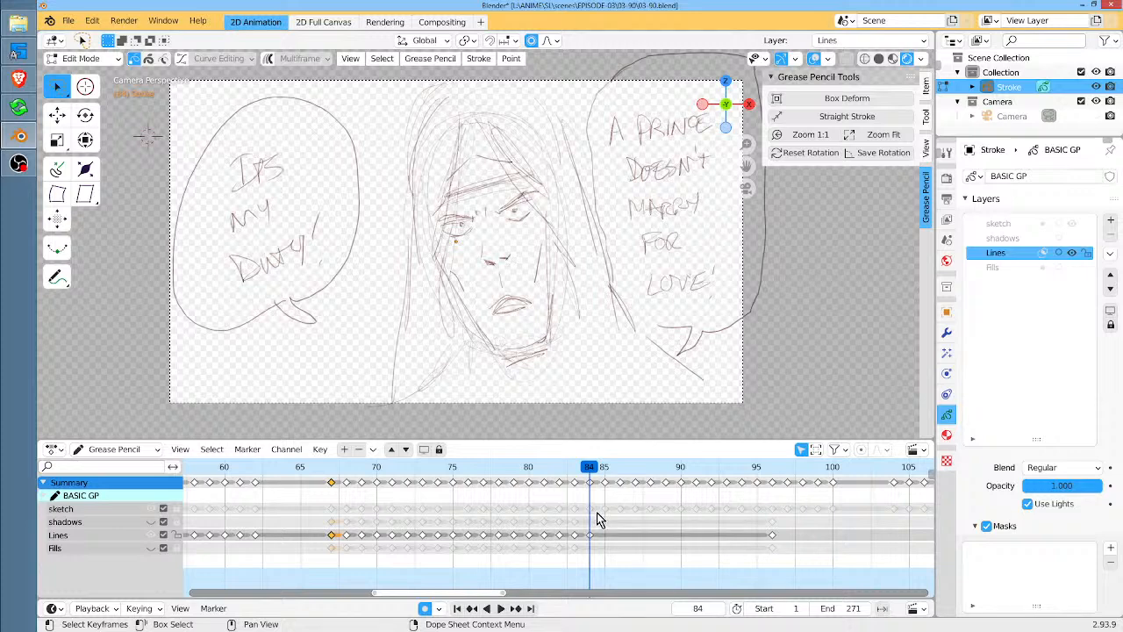
# Review the line drawings from frame 67 to frame 80 for artwork matching the sketch at frame 84
pyautogui.click(331, 468)
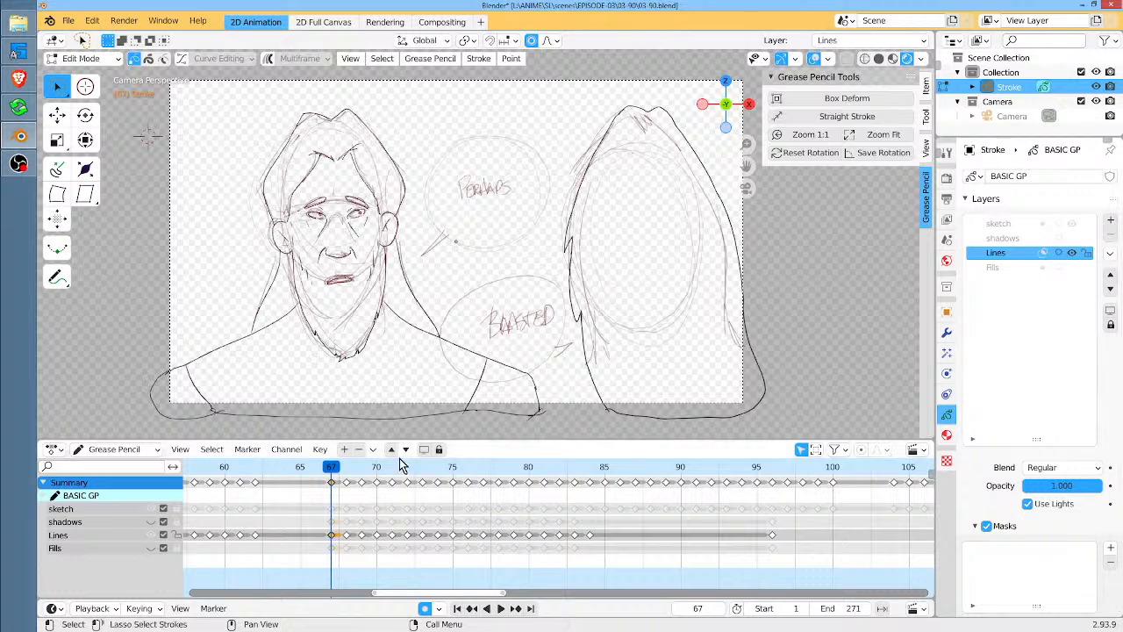
pyautogui.moveTo(331, 467); pyautogui.dragTo(362, 467)
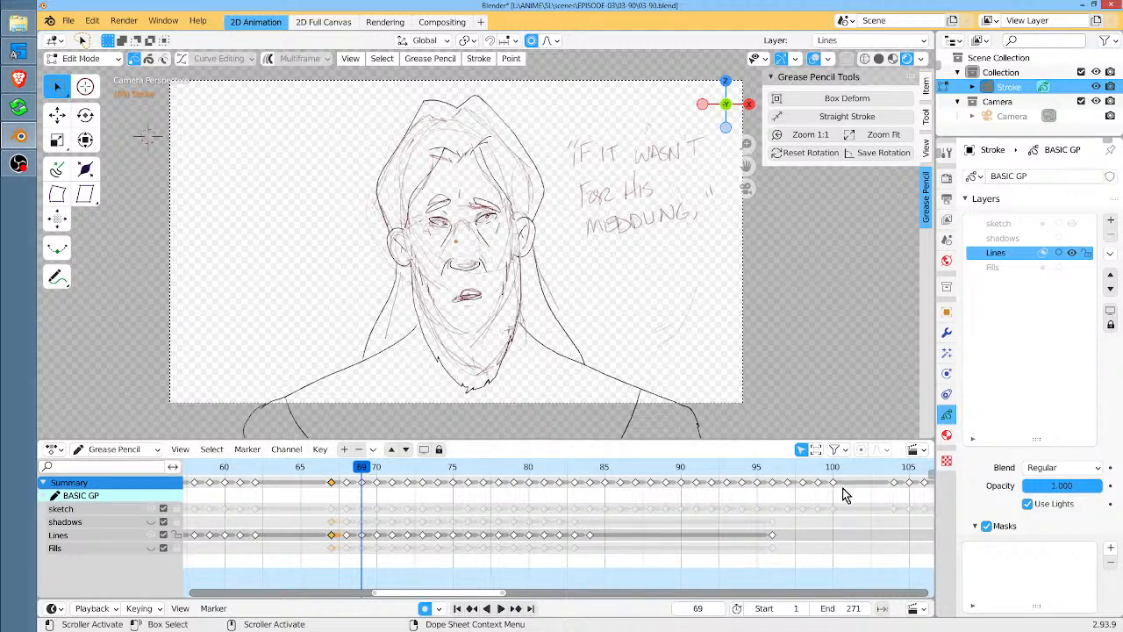
pyautogui.click(591, 483)
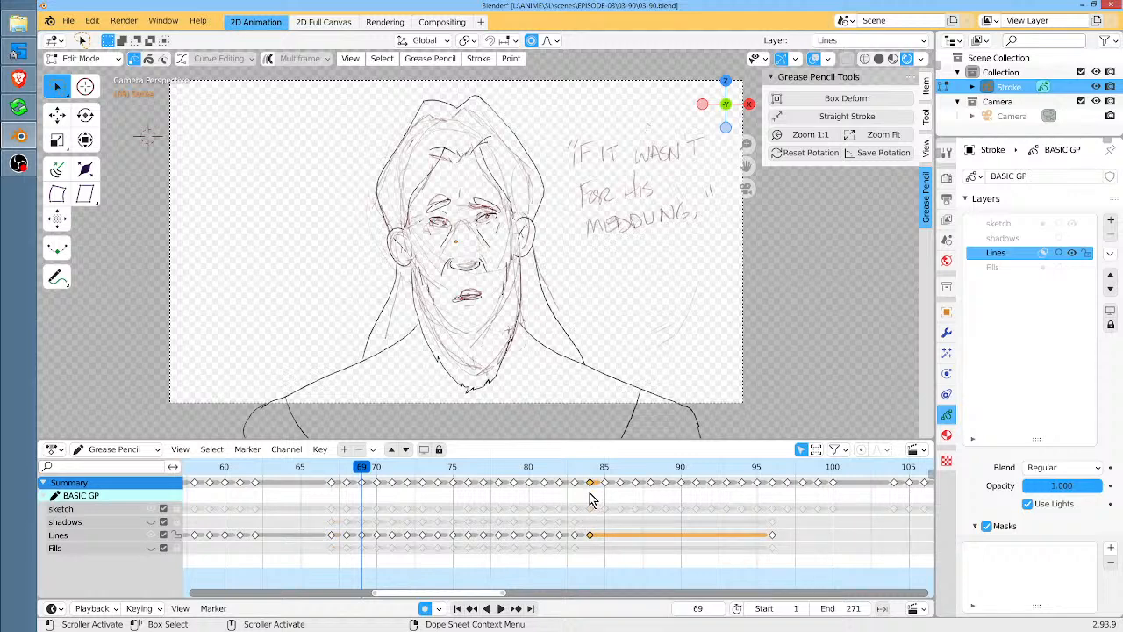
pyautogui.click(594, 568)
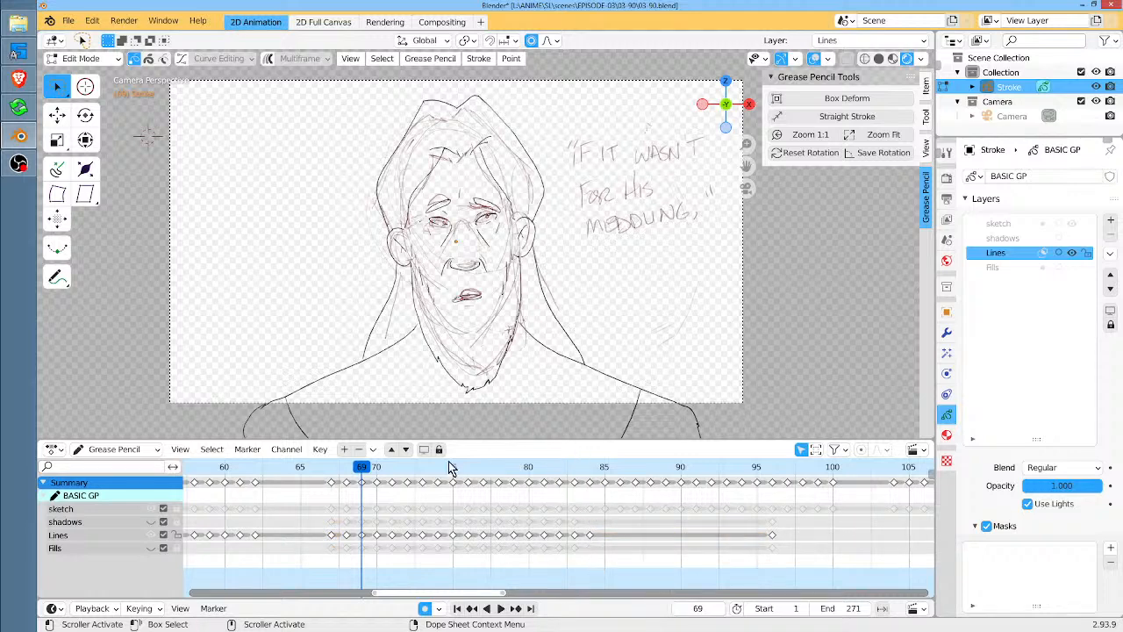
pyautogui.moveTo(367, 467)
pyautogui.mouseDown()
pyautogui.moveTo(537, 481)
pyautogui.moveTo(444, 484)
pyautogui.mouseUp()
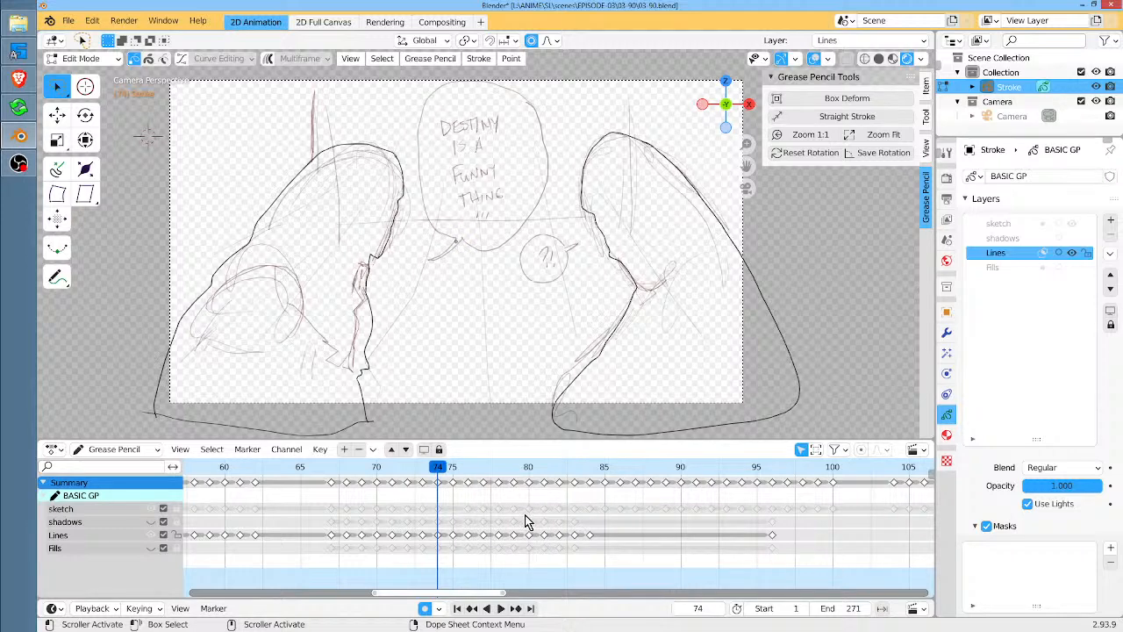
pyautogui.press('space')
pyautogui.moveTo(559, 524)
pyautogui.keyDown('alt'); pyautogui.mouseDown(button='middle')
pyautogui.moveTo(594, 529)
pyautogui.moveTo(529, 525)
pyautogui.mouseUp(button='middle'); pyautogui.keyUp('alt')
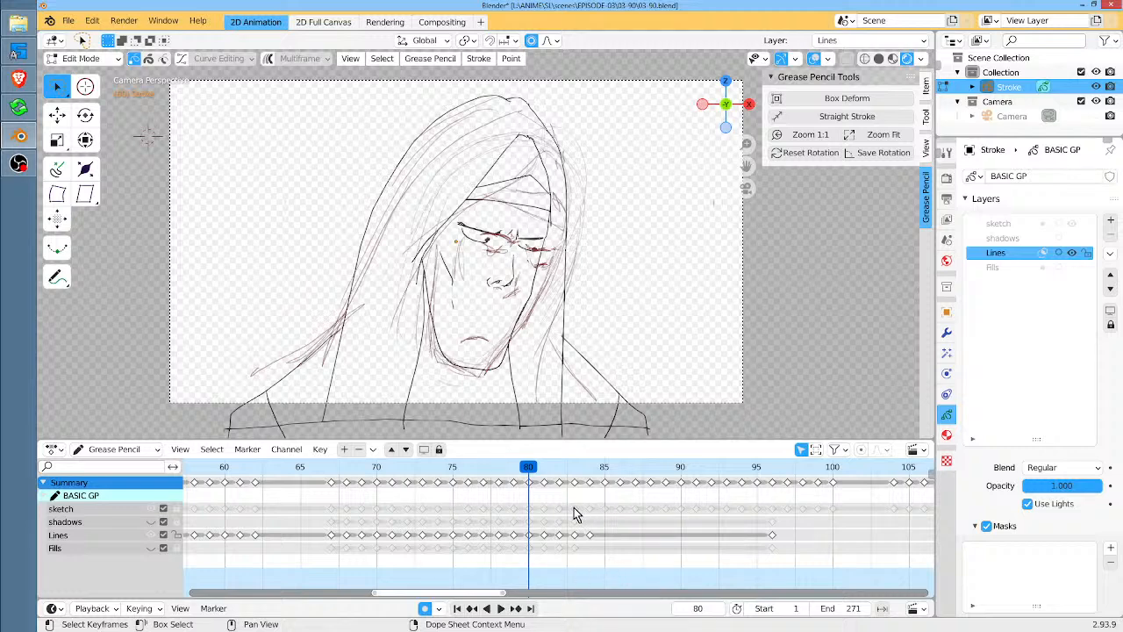
# Compare the line drawings around frame 79, then step forward to the two-figure panel at frame 82
pyautogui.press('space')
pyautogui.press('Left')
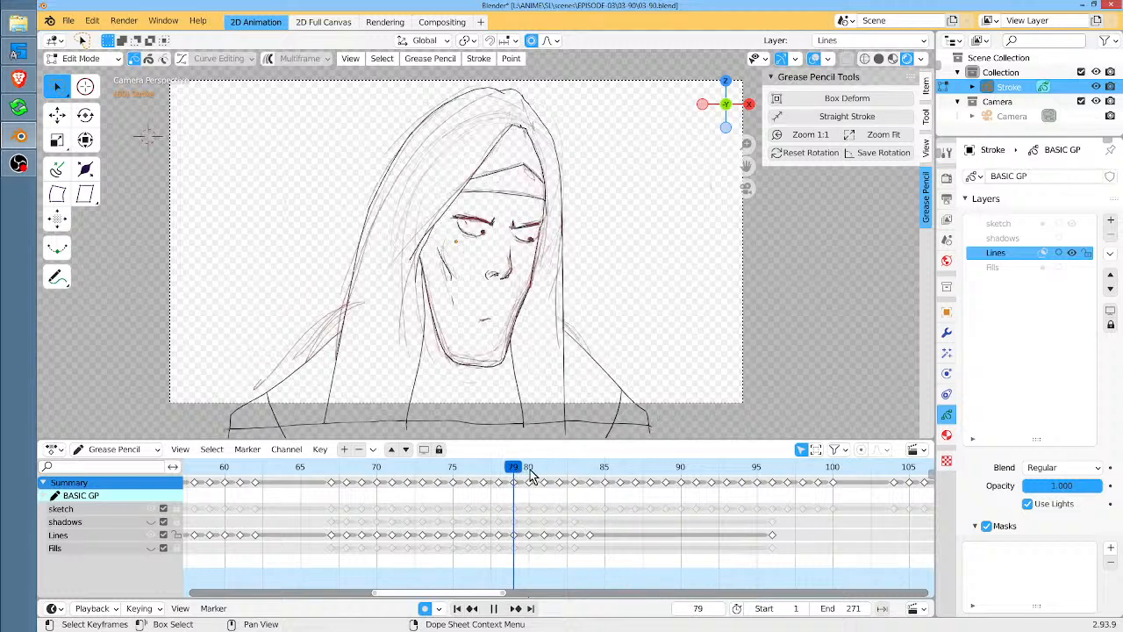
pyautogui.click(513, 466)
pyautogui.moveTo(515, 471)
pyautogui.mouseDown()
pyautogui.moveTo(498, 473)
pyautogui.moveTo(596, 485)
pyautogui.moveTo(498, 481)
pyautogui.moveTo(520, 477)
pyautogui.mouseUp()
pyautogui.click(560, 535)
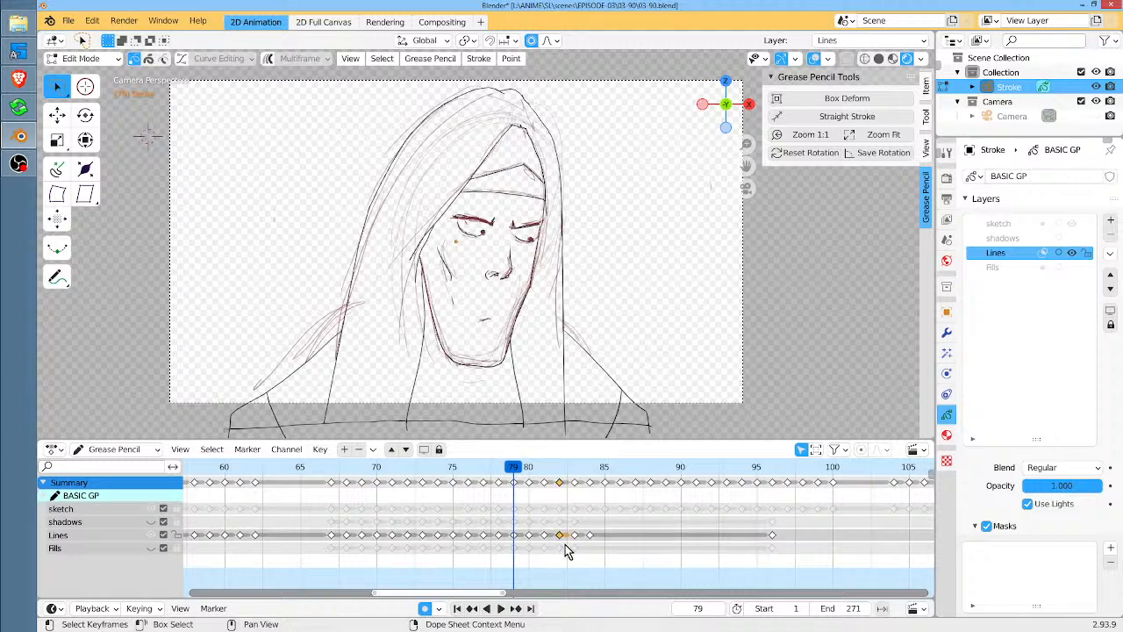
pyautogui.click(566, 506)
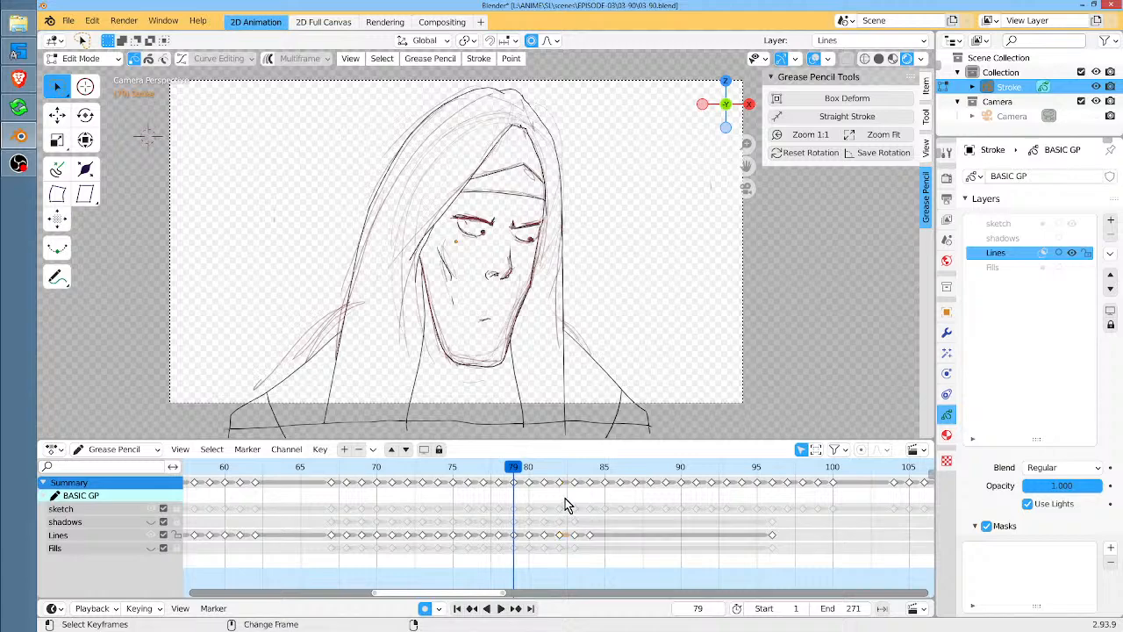
pyautogui.press('Right')
pyautogui.press('Right')
pyautogui.press('Right')
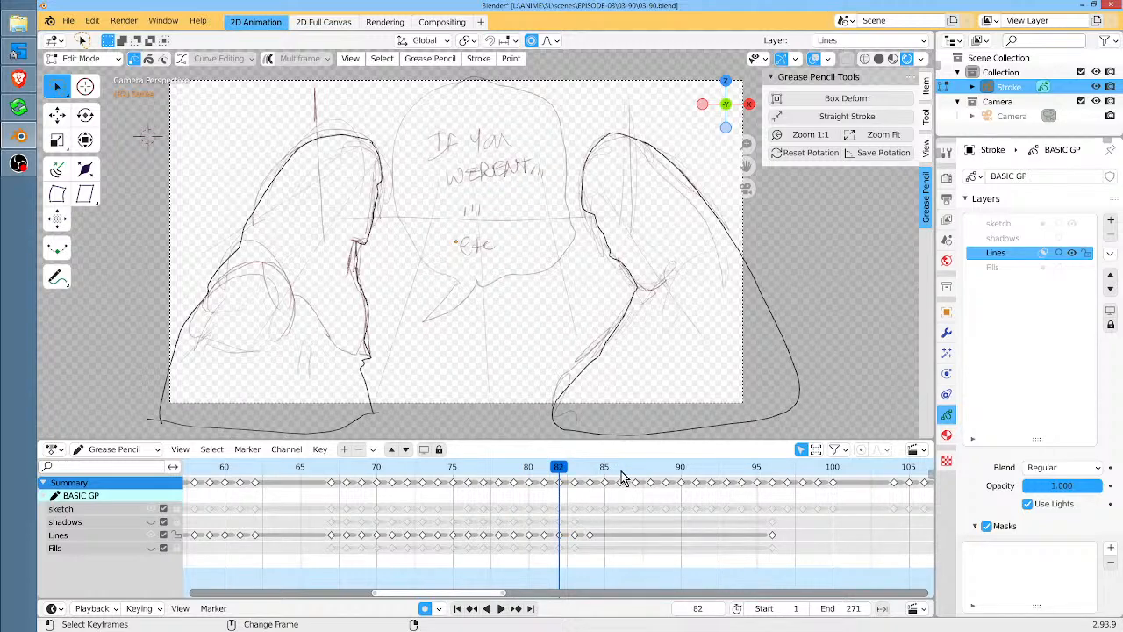
# Compare the drawings from frame 81 to frame 84 and return to the face sketch at frame 84
pyautogui.moveTo(548, 511); pyautogui.dragTo(586, 560, button='middle')
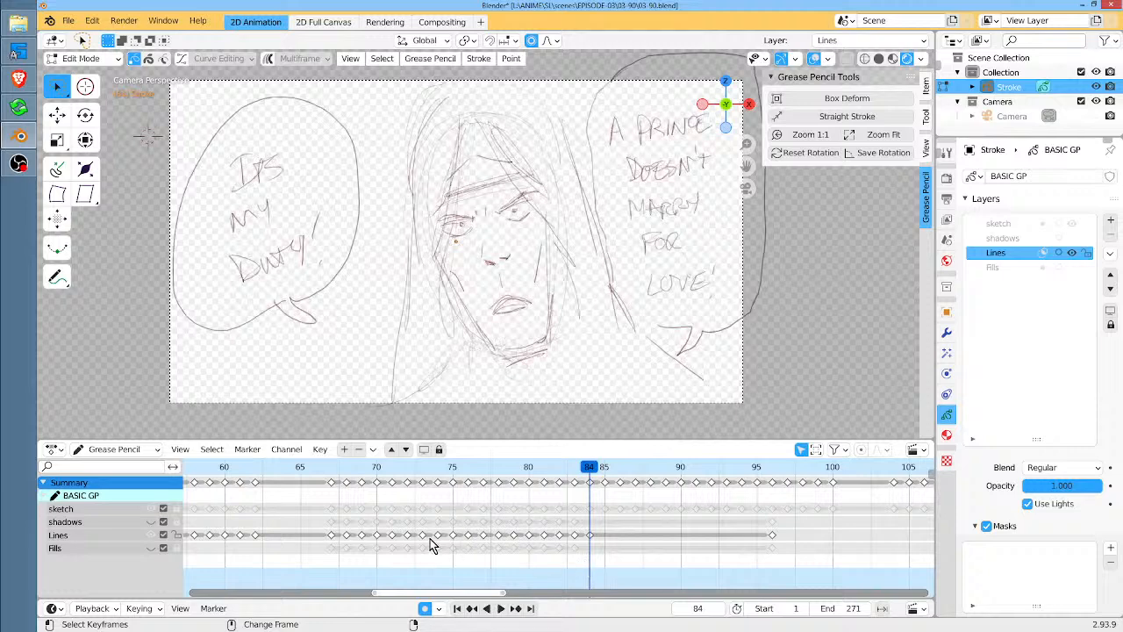
pyautogui.press('space')
pyautogui.moveTo(524, 537)
pyautogui.keyDown('alt'); pyautogui.mouseDown(button='middle')
pyautogui.moveTo(597, 538)
pyautogui.moveTo(550, 544)
pyautogui.mouseUp(button='middle'); pyautogui.keyUp('alt')
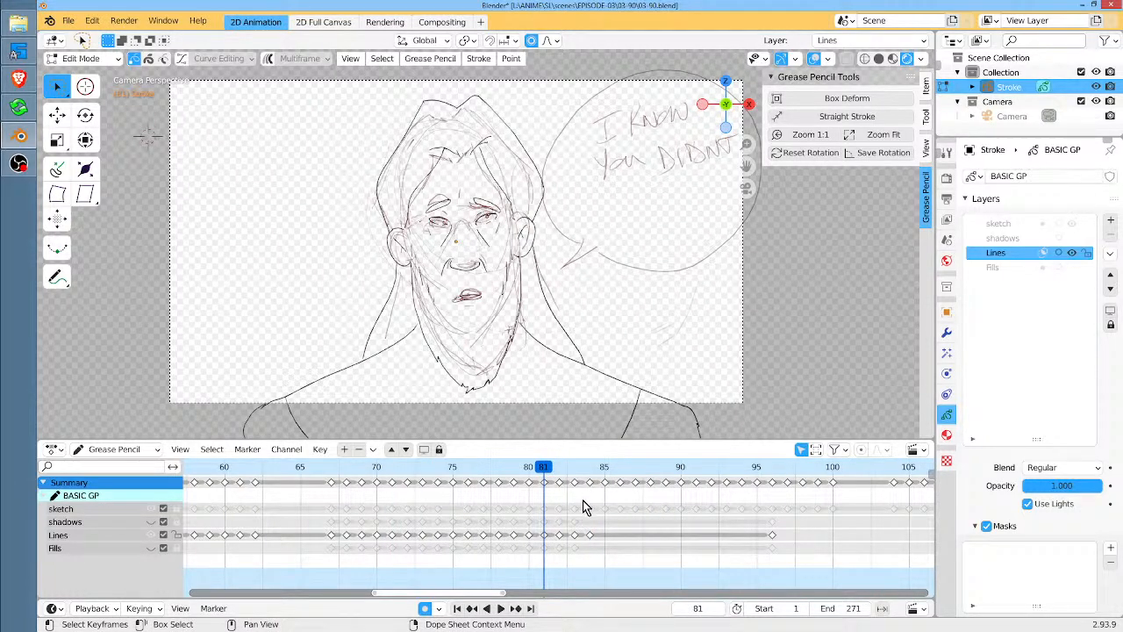
pyautogui.press('space')
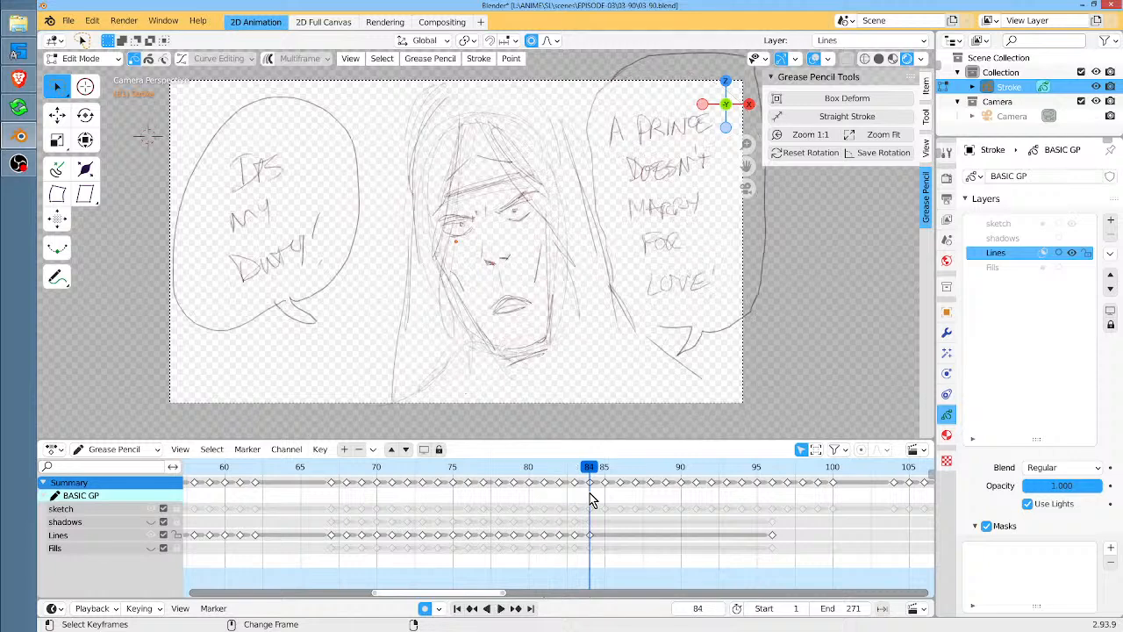
pyautogui.press('Escape')
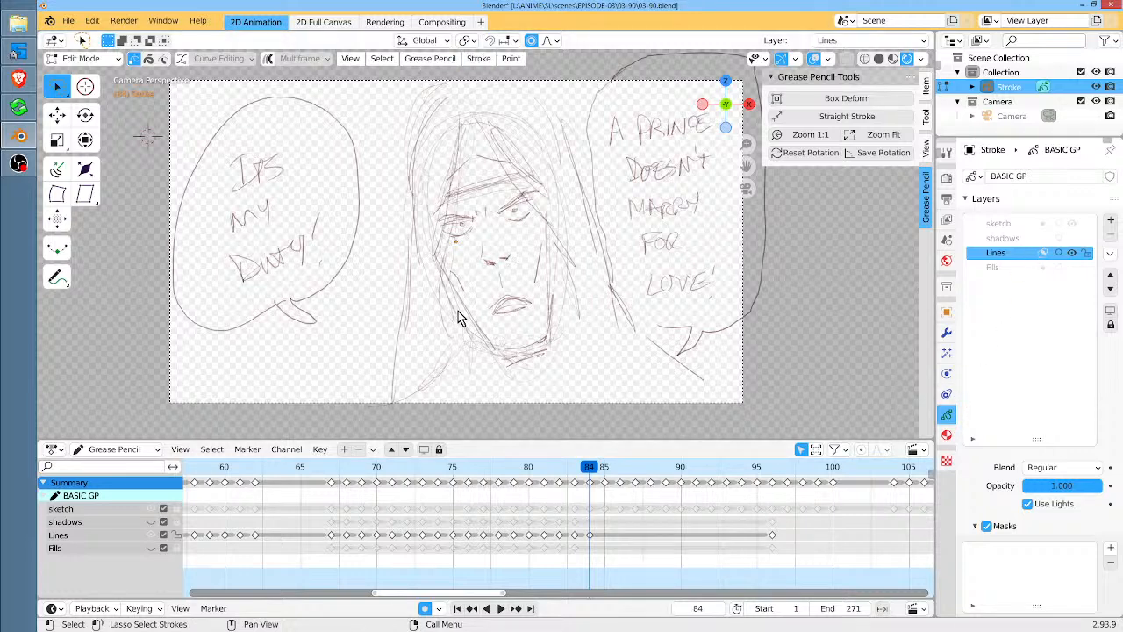
# Switch to Draw Mode and ready the Pencil tool with the charcoal ink material
pyautogui.press('Tab')
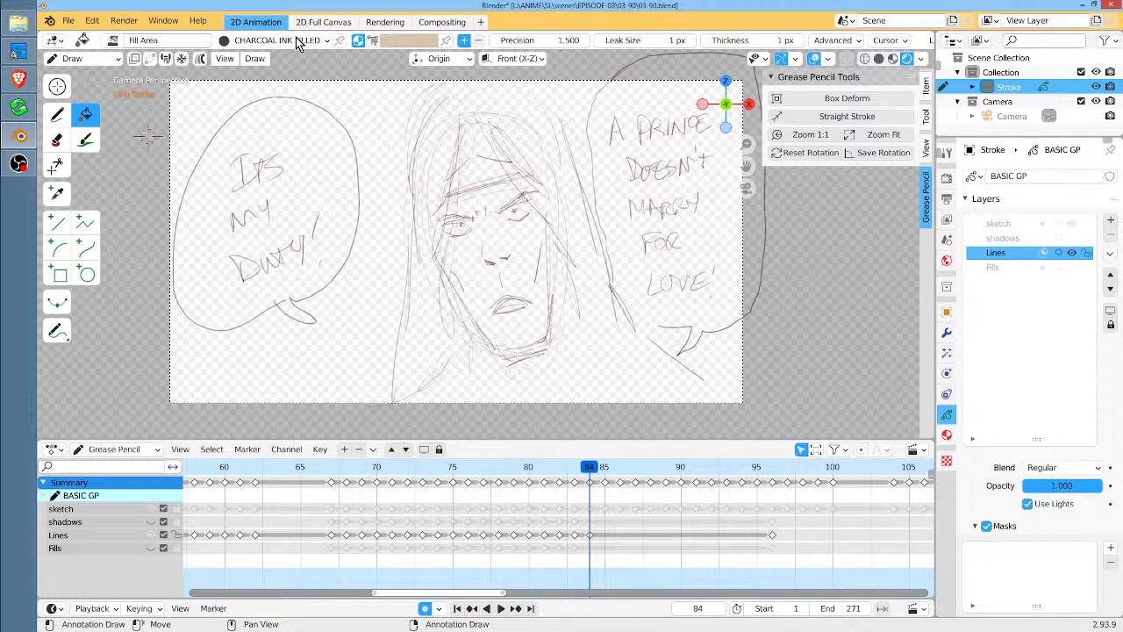
pyautogui.click(228, 42)
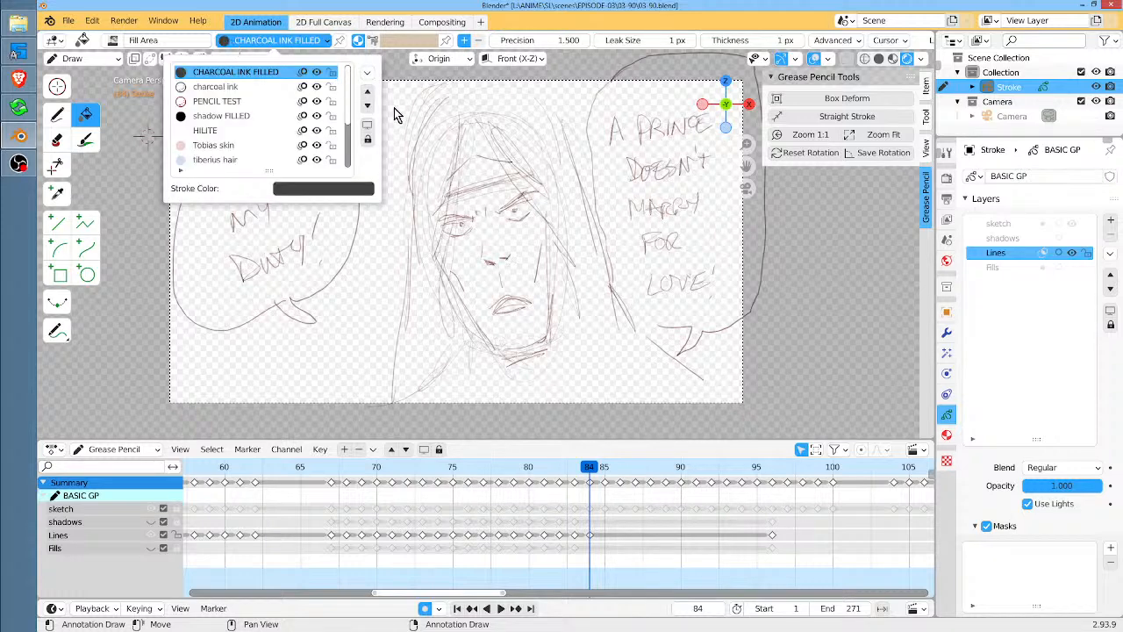
pyautogui.click(242, 87)
pyautogui.scroll(3, 544, 243)
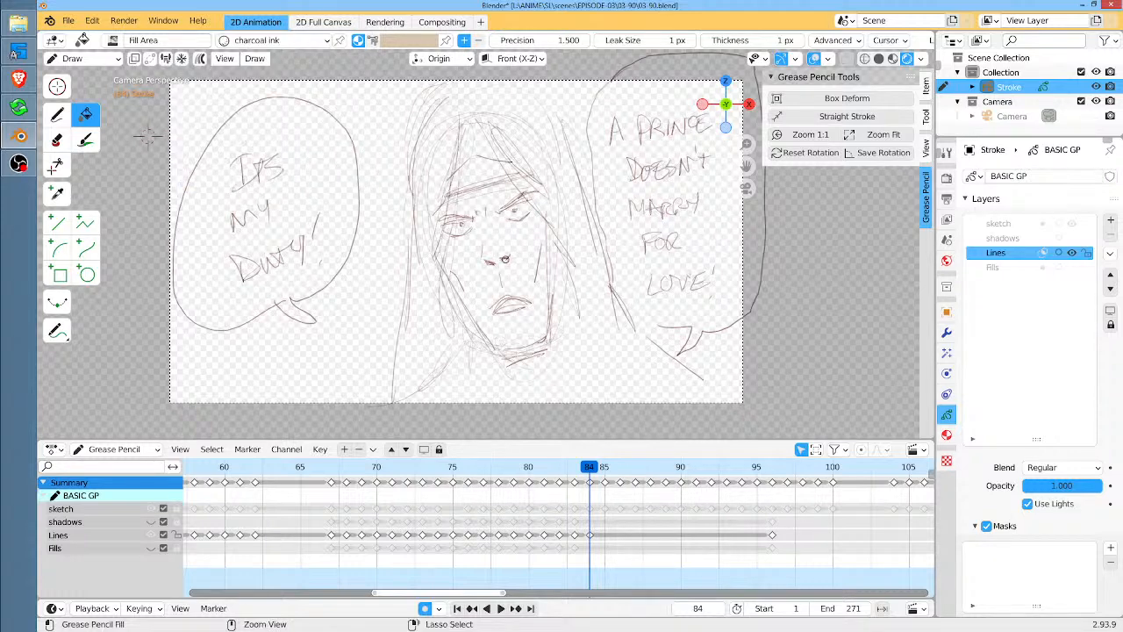
pyautogui.click(57, 114)
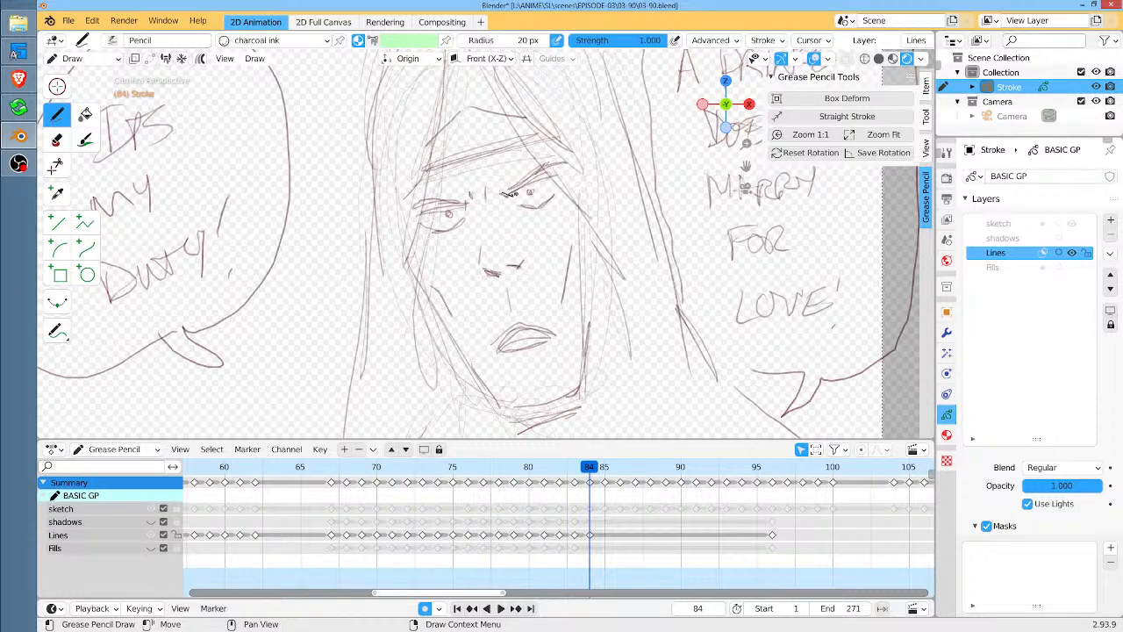
# Trace the sketched face's eyes, nose, cheek lines and jaw on the Lines layer at frame 84
pyautogui.moveTo(509, 194); pyautogui.dragTo(563, 176)
pyautogui.moveTo(414, 214); pyautogui.dragTo(467, 206)
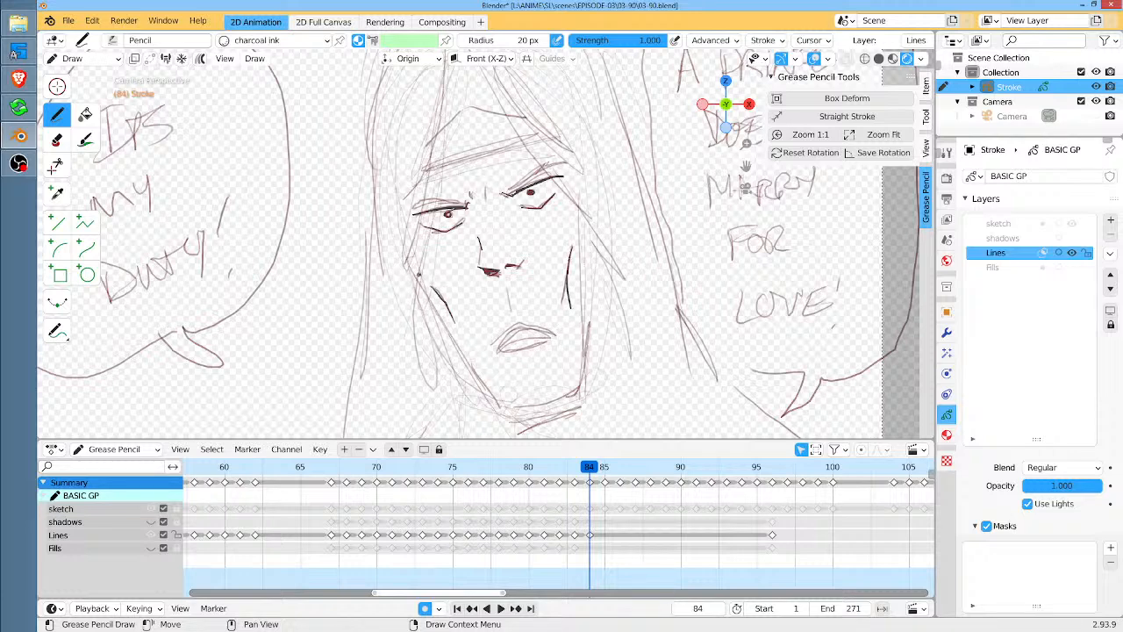
pyautogui.moveTo(417, 274)
pyautogui.mouseDown()
pyautogui.moveTo(503, 403)
pyautogui.moveTo(536, 410)
pyautogui.moveTo(584, 384)
pyautogui.moveTo(591, 256)
pyautogui.mouseUp()
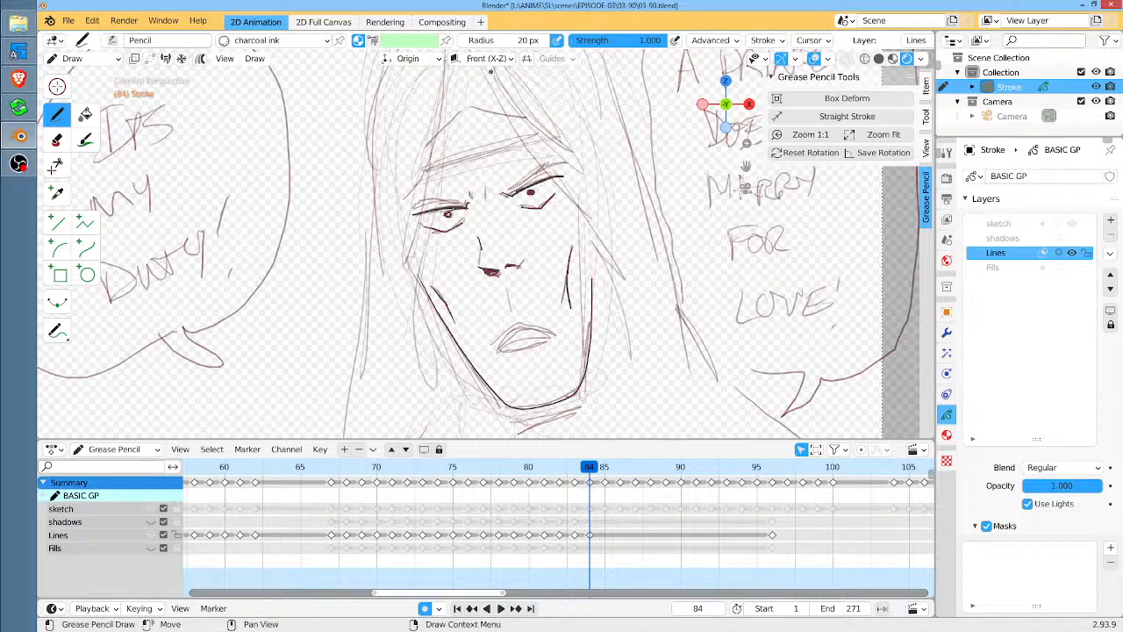
# Draw the two hair strands falling from the forehead along the right side of the face
pyautogui.moveTo(489, 71)
pyautogui.mouseDown()
pyautogui.moveTo(528, 151)
pyautogui.moveTo(605, 254)
pyautogui.moveTo(624, 342)
pyautogui.mouseUp()
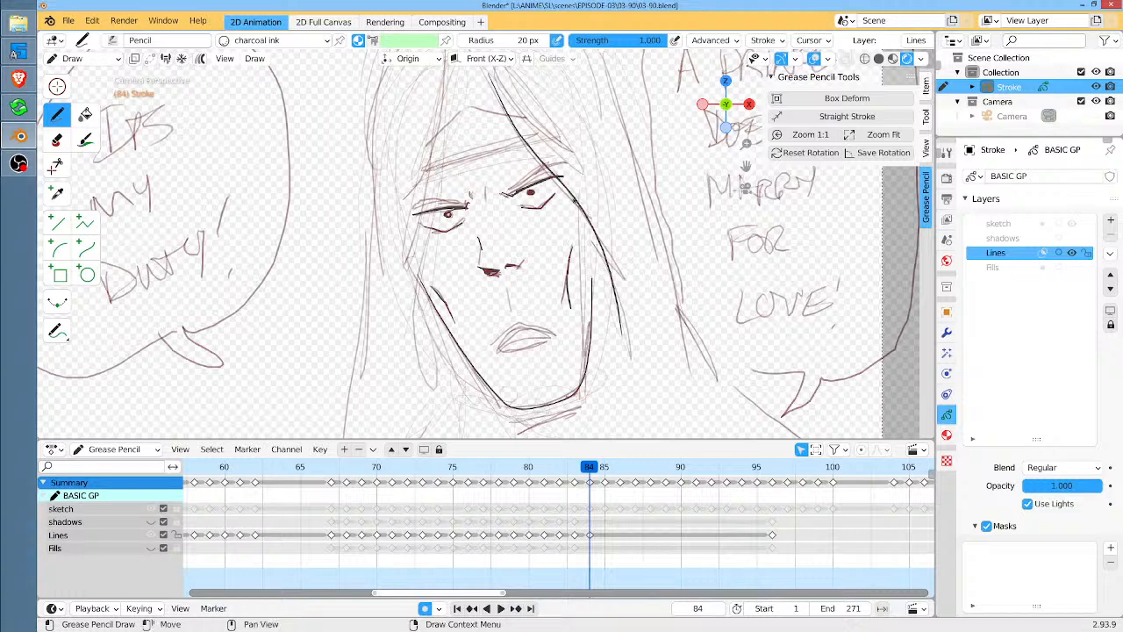
pyautogui.moveTo(575, 202); pyautogui.dragTo(611, 430)
pyautogui.keyDown('shift'); pyautogui.moveTo(611, 430); pyautogui.dragTo(618, 338, button='middle'); pyautogui.keyUp('shift')
pyautogui.scroll(-2, 612, 301)
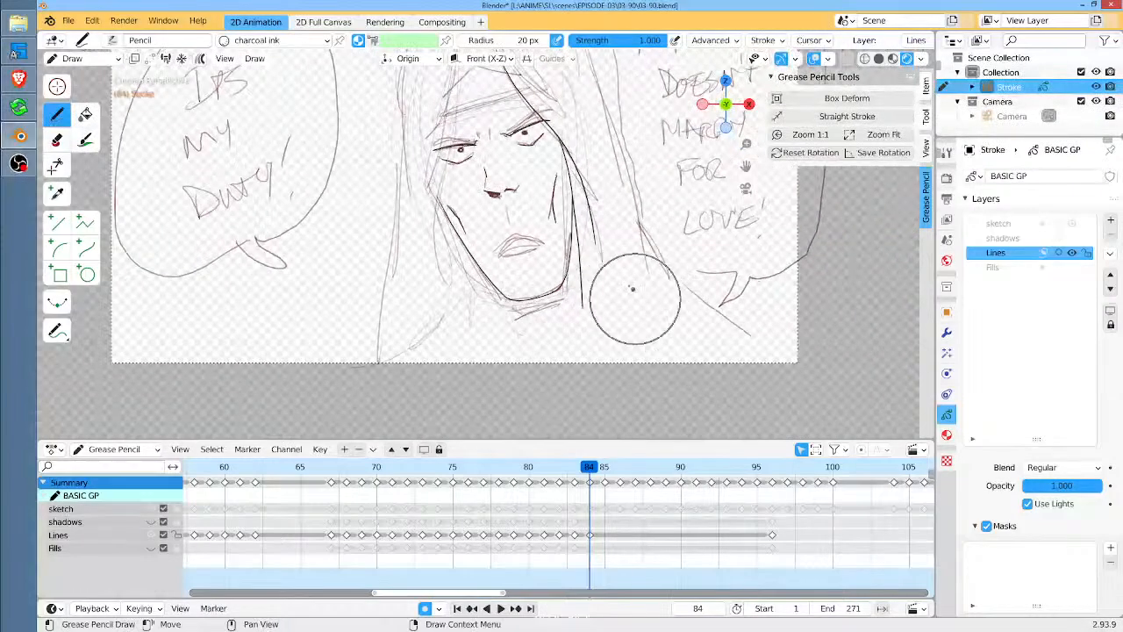
# Use proportional editing to pull the inner hair strand's lower end below the camera frame and adjust the bend in its middle
pyautogui.press('Tab')
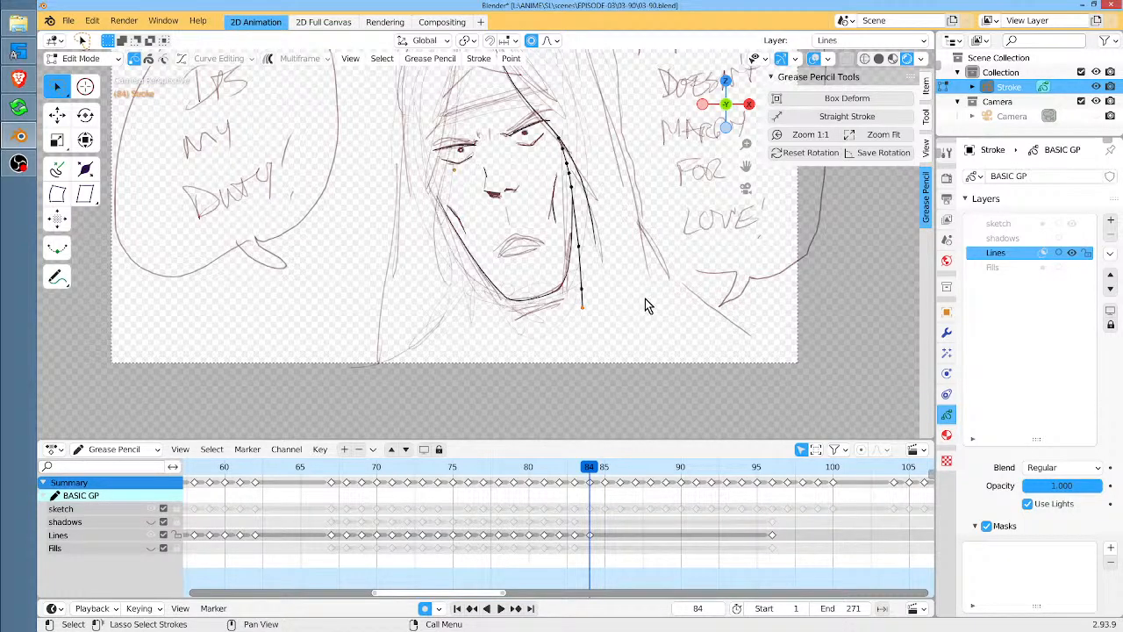
pyautogui.press('g')
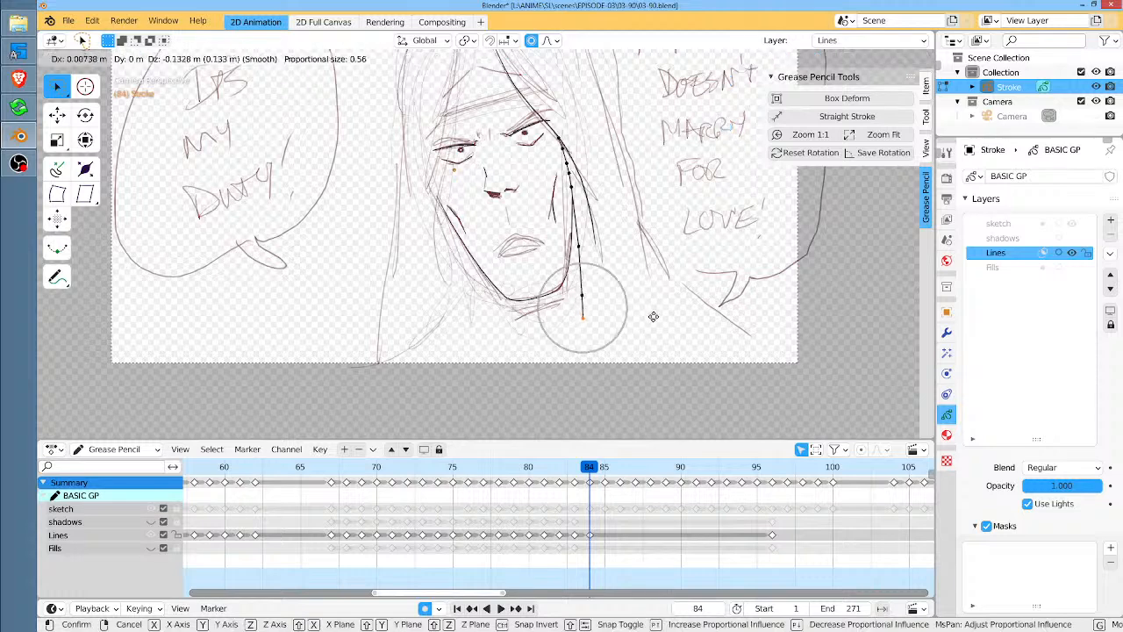
pyautogui.scroll(-11, 653, 333)
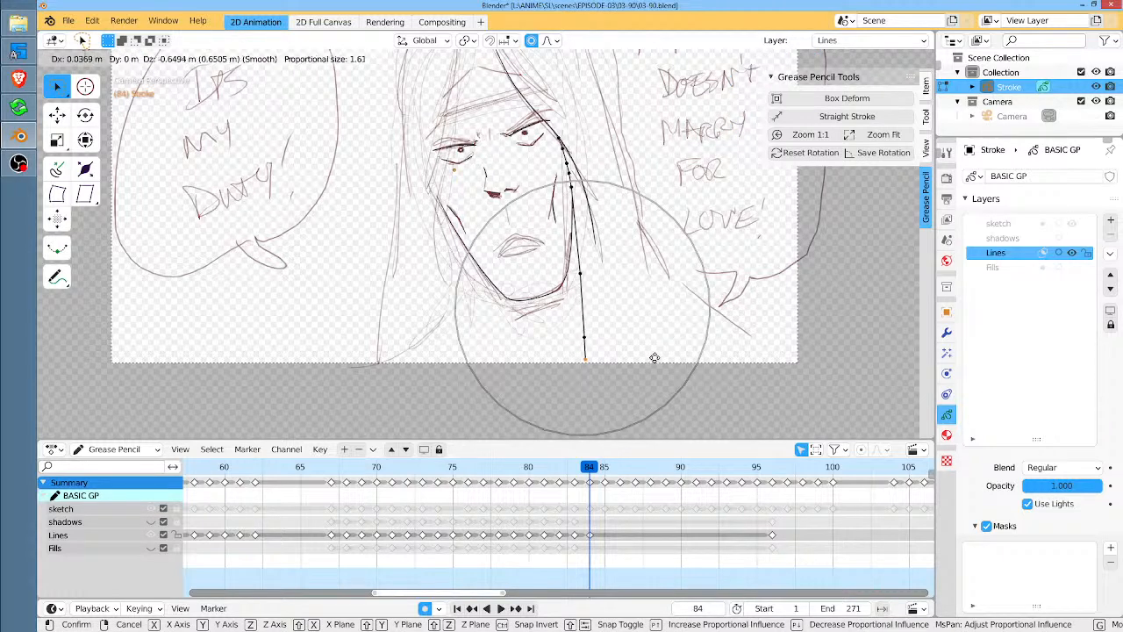
pyautogui.click(644, 377)
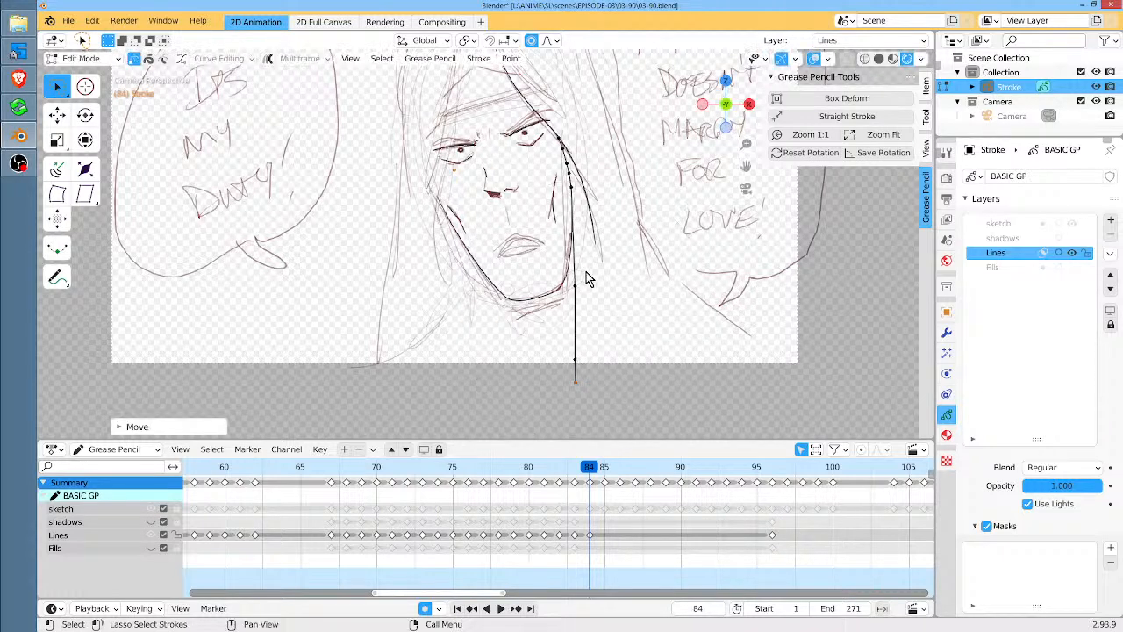
pyautogui.press('g')
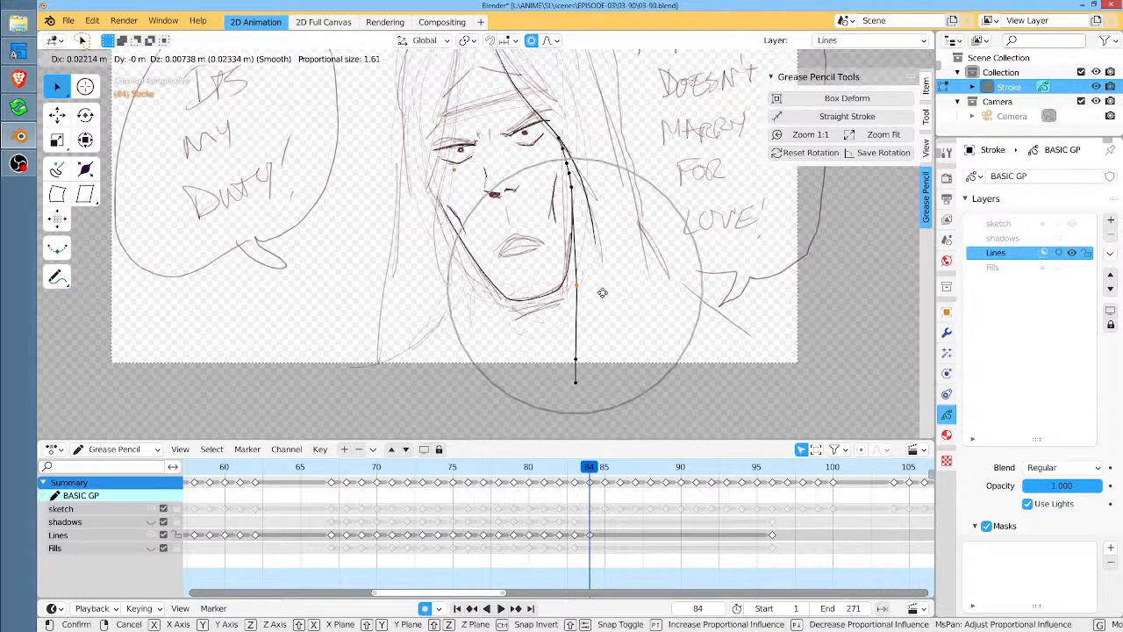
pyautogui.click(609, 300)
pyautogui.scroll(-3, 571, 263)
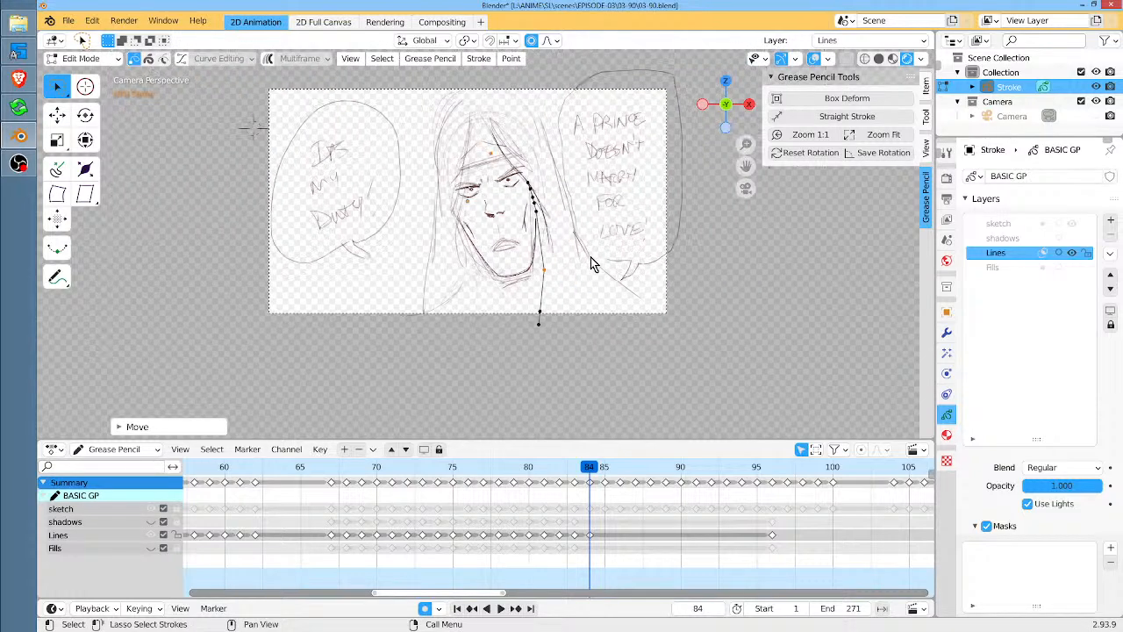
# Move the upper end of the outer right hair strand to the sketched hair parting with proportional editing
pyautogui.scroll(5, 588, 261)
pyautogui.scroll(1, 590, 270)
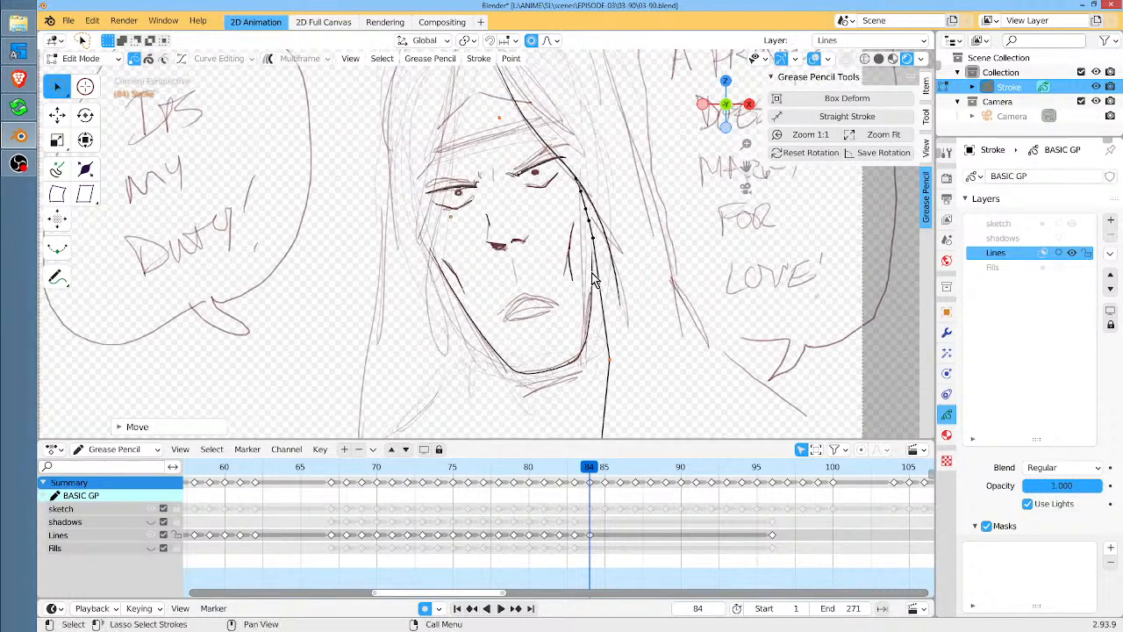
pyautogui.moveTo(602, 264)
pyautogui.keyDown('ctrl'); pyautogui.mouseDown(button='middle')
pyautogui.moveTo(611, 268)
pyautogui.moveTo(578, 208)
pyautogui.mouseUp(button='middle'); pyautogui.keyUp('ctrl')
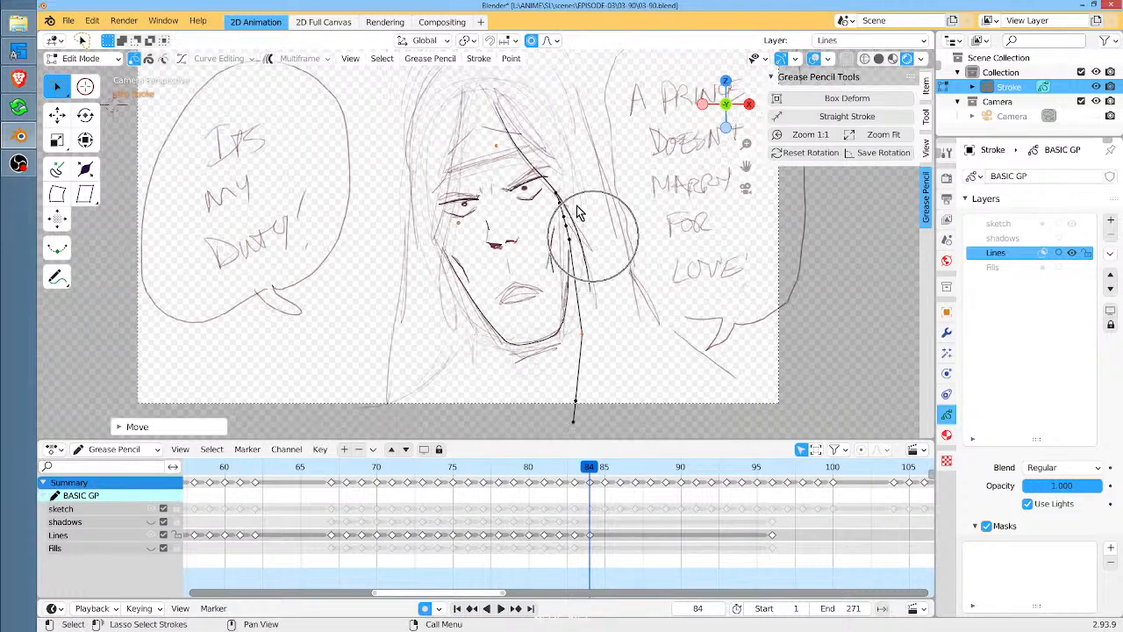
pyautogui.moveTo(519, 170); pyautogui.dragTo(512, 223, button='middle')
pyautogui.click(489, 155)
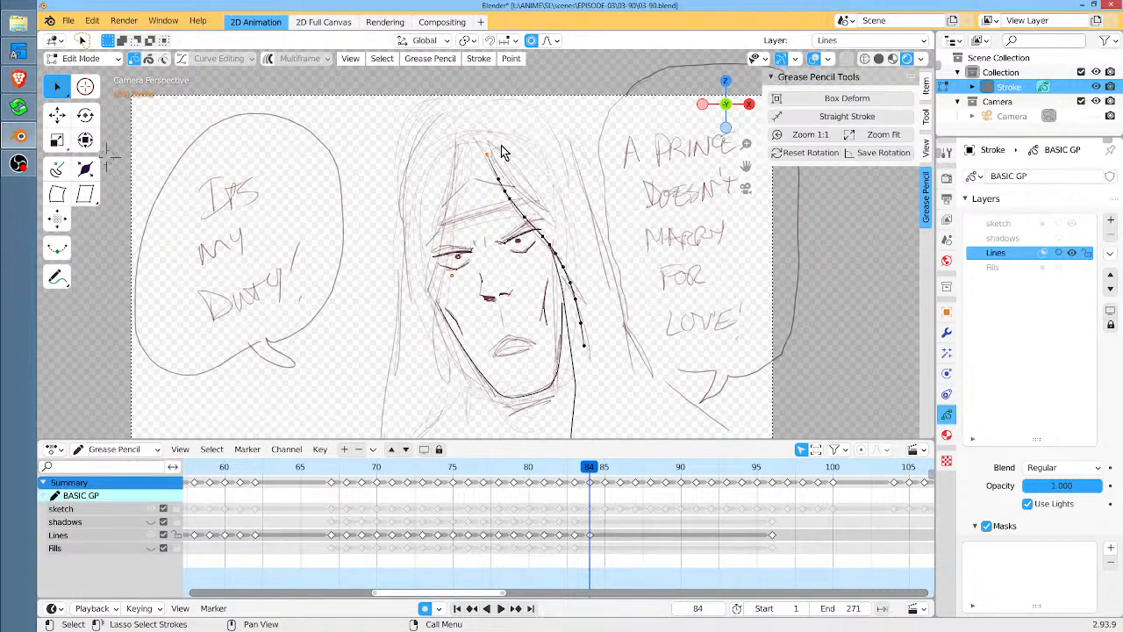
pyautogui.press('g')
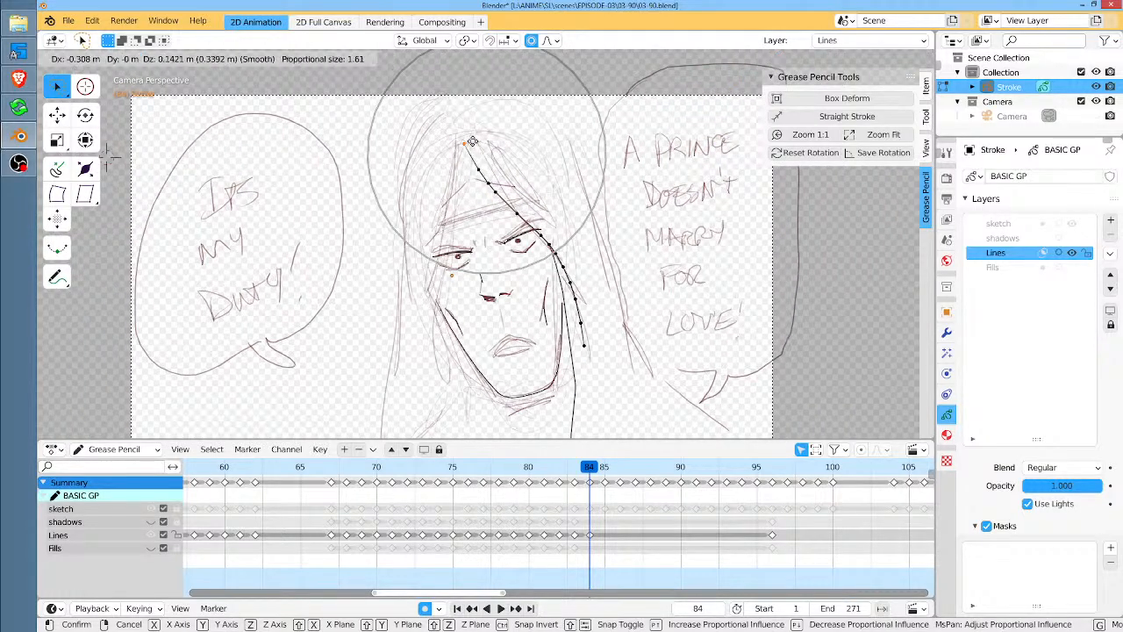
pyautogui.click(476, 141)
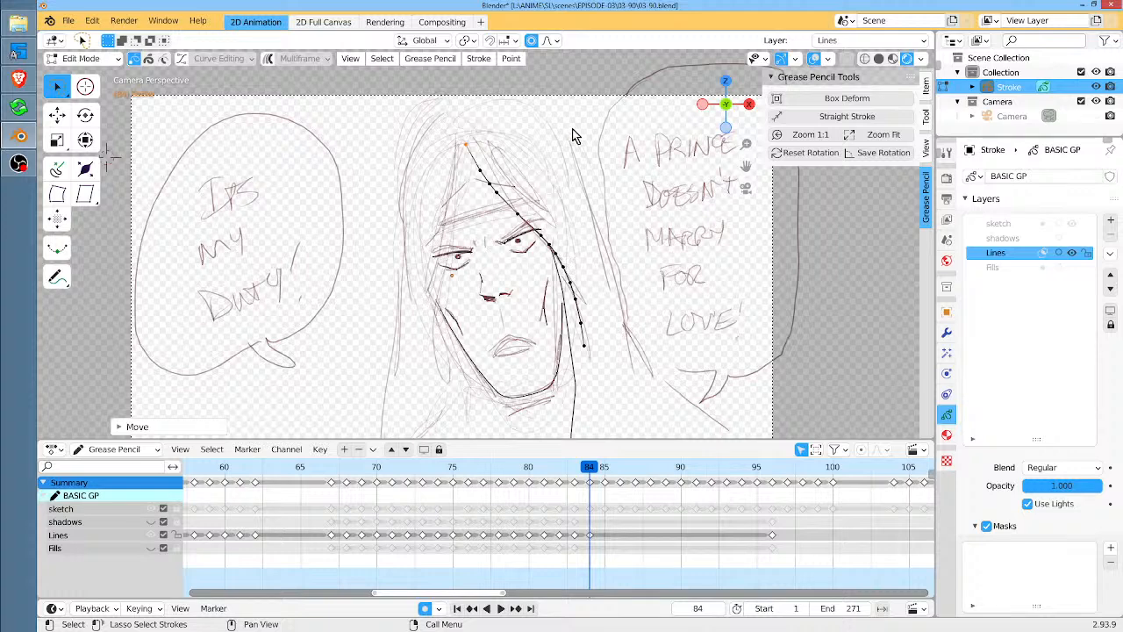
# Draw the hair strand from the parting down the left side of the face, plus the neck and left shoulder line
pyautogui.press('Tab')
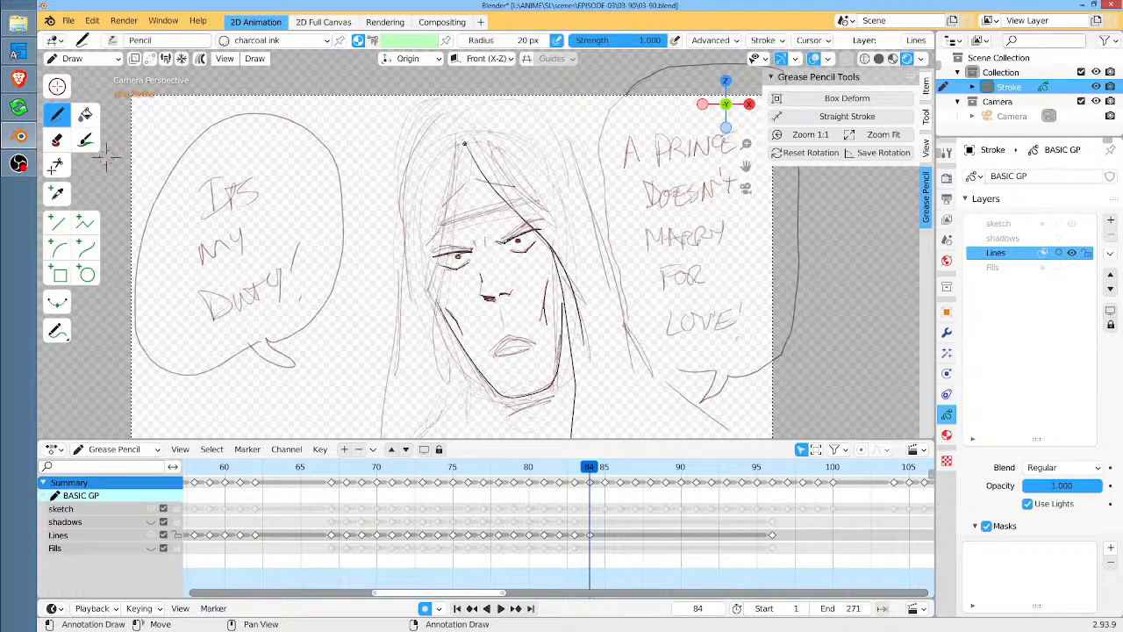
pyautogui.moveTo(465, 143); pyautogui.dragTo(462, 180)
pyautogui.moveTo(434, 264); pyautogui.dragTo(421, 339)
pyautogui.keyDown('shift'); pyautogui.moveTo(106, 157); pyautogui.dragTo(113, 75, button='middle'); pyautogui.keyUp('shift')
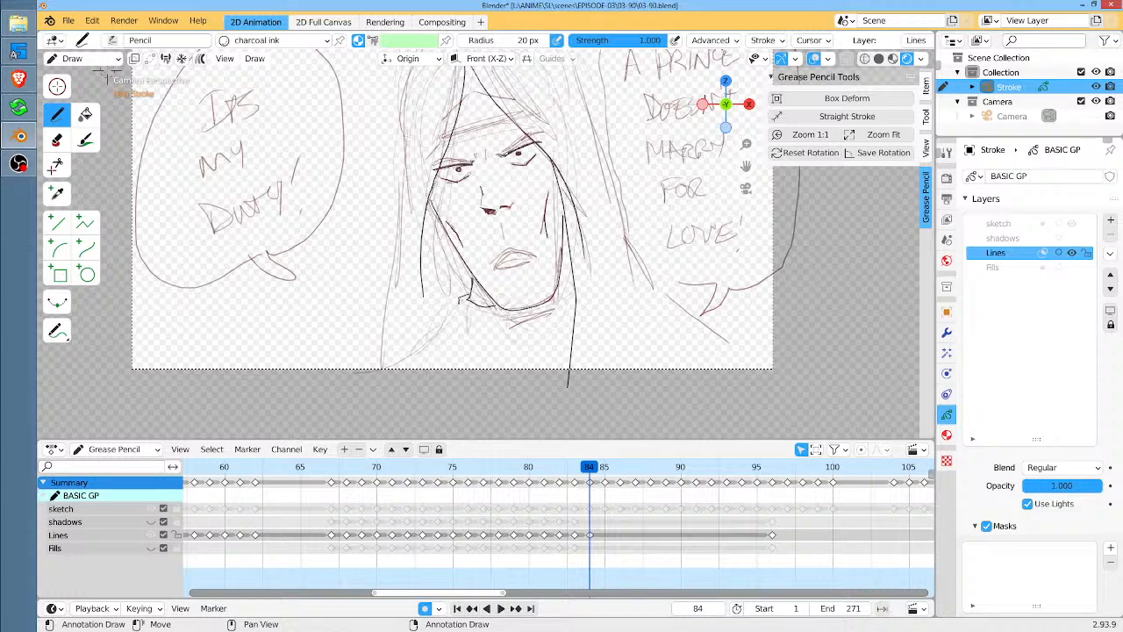
pyautogui.moveTo(447, 313); pyautogui.dragTo(357, 399)
# Trace the outer hair contour on the left side from the top of the head down to the shoulder
pyautogui.keyDown('shift'); pyautogui.moveTo(627, 222); pyautogui.dragTo(535, 278, button='middle'); pyautogui.keyUp('shift')
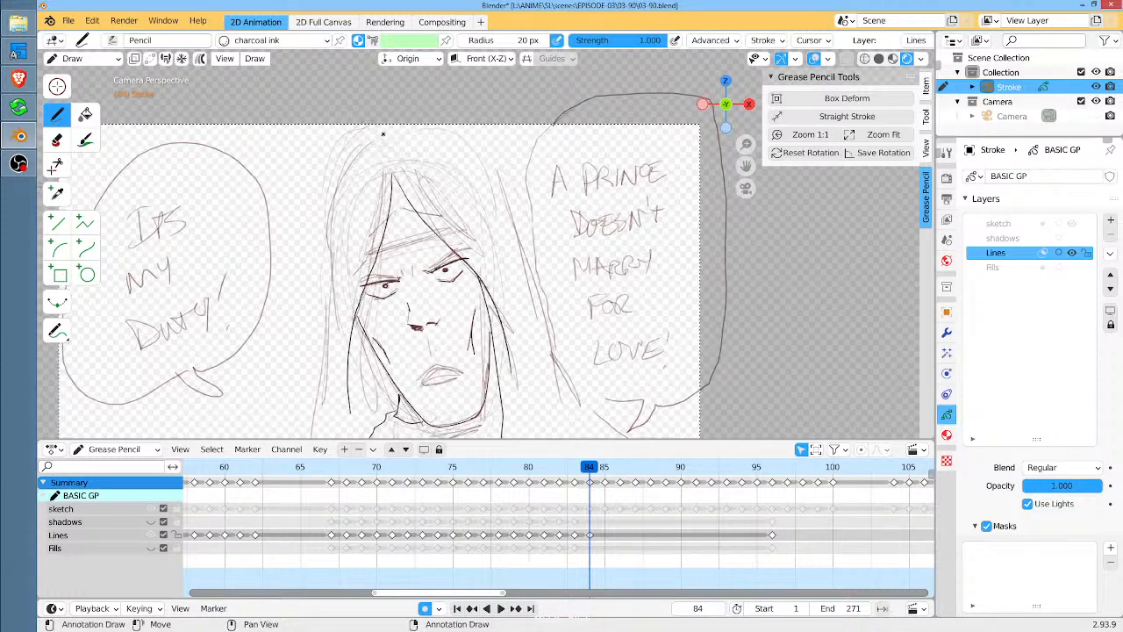
pyautogui.moveTo(347, 155); pyautogui.dragTo(317, 346)
pyautogui.keyDown('shift'); pyautogui.moveTo(421, 307); pyautogui.dragTo(487, 174, button='middle'); pyautogui.keyUp('shift')
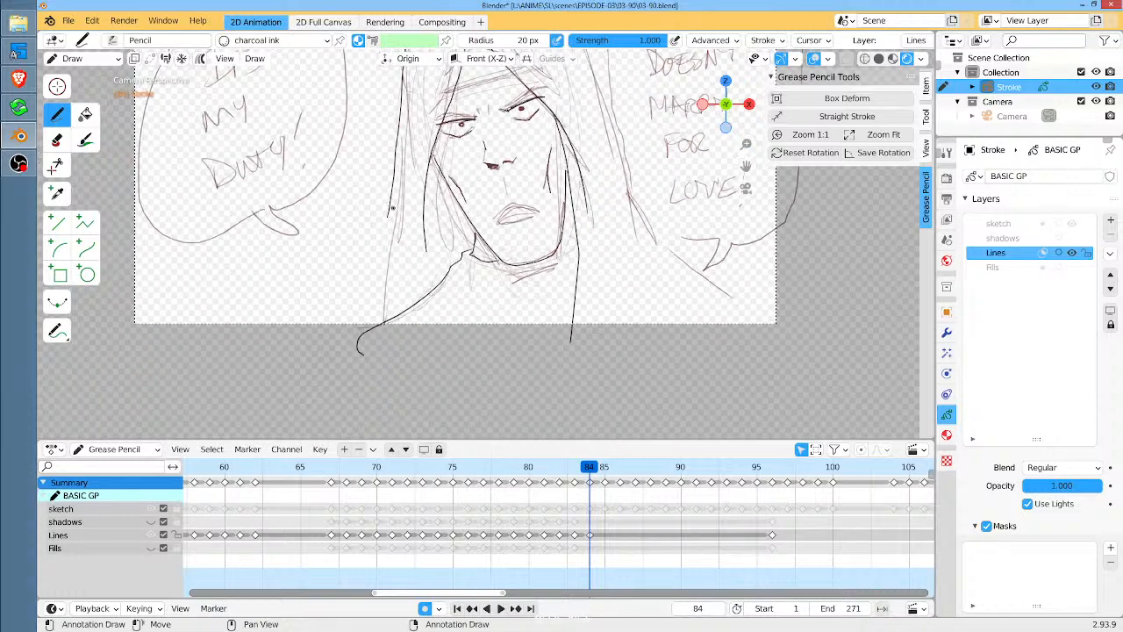
pyautogui.moveTo(388, 213); pyautogui.dragTo(375, 312)
pyautogui.keyDown('shift'); pyautogui.moveTo(380, 297); pyautogui.dragTo(237, 405, button='middle'); pyautogui.keyUp('shift')
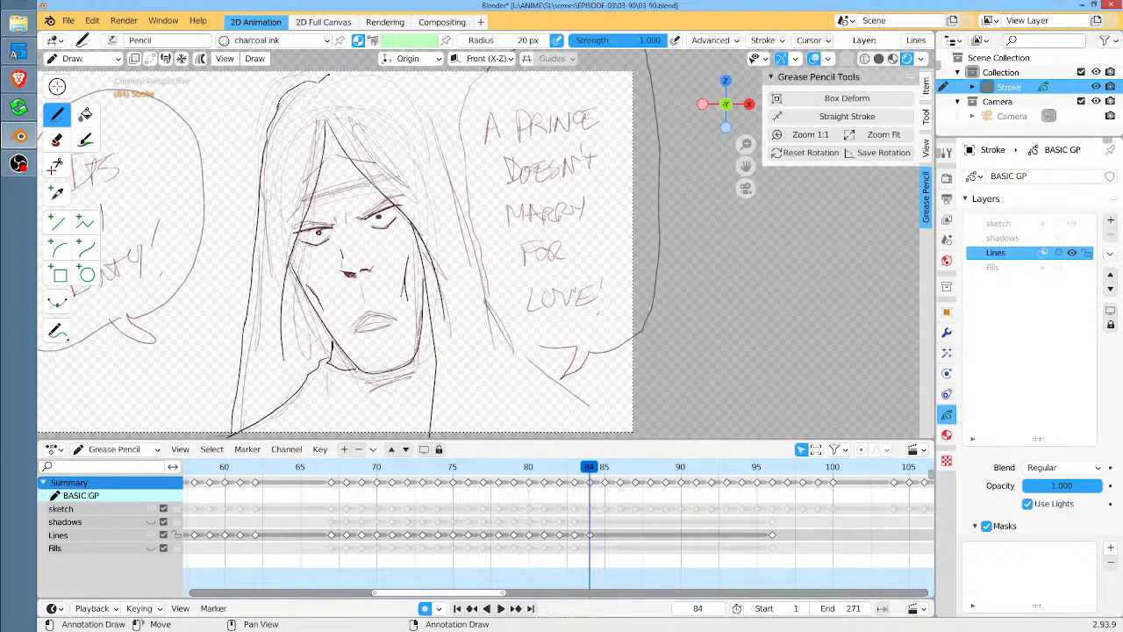
# Trace the right outer hair contour and right shoulder, and close the figure with a line below the camera frame
pyautogui.moveTo(367, 76)
pyautogui.mouseDown()
pyautogui.moveTo(408, 89)
pyautogui.moveTo(456, 177)
pyautogui.moveTo(504, 332)
pyautogui.moveTo(547, 381)
pyautogui.moveTo(589, 403)
pyautogui.mouseUp()
pyautogui.keyDown('shift'); pyautogui.moveTo(590, 404); pyautogui.dragTo(590, 340, button='middle'); pyautogui.keyUp('shift')
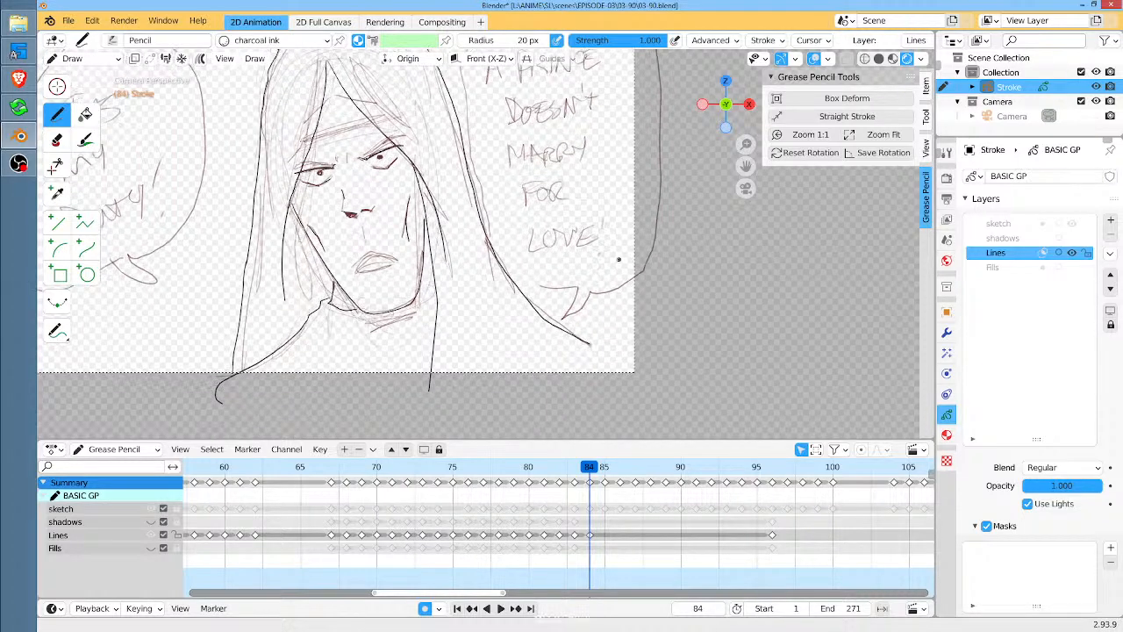
pyautogui.moveTo(535, 332); pyautogui.dragTo(652, 375)
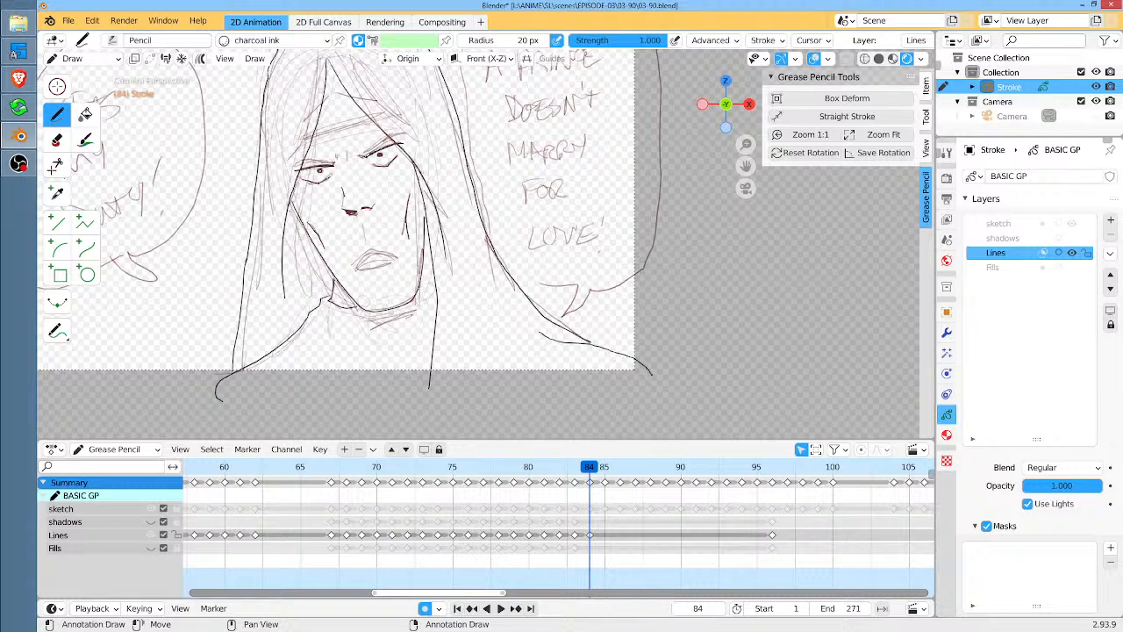
pyautogui.moveTo(541, 331); pyautogui.dragTo(525, 404)
pyautogui.moveTo(662, 371)
pyautogui.mouseDown()
pyautogui.moveTo(572, 400)
pyautogui.moveTo(440, 383)
pyautogui.moveTo(194, 400)
pyautogui.mouseUp()
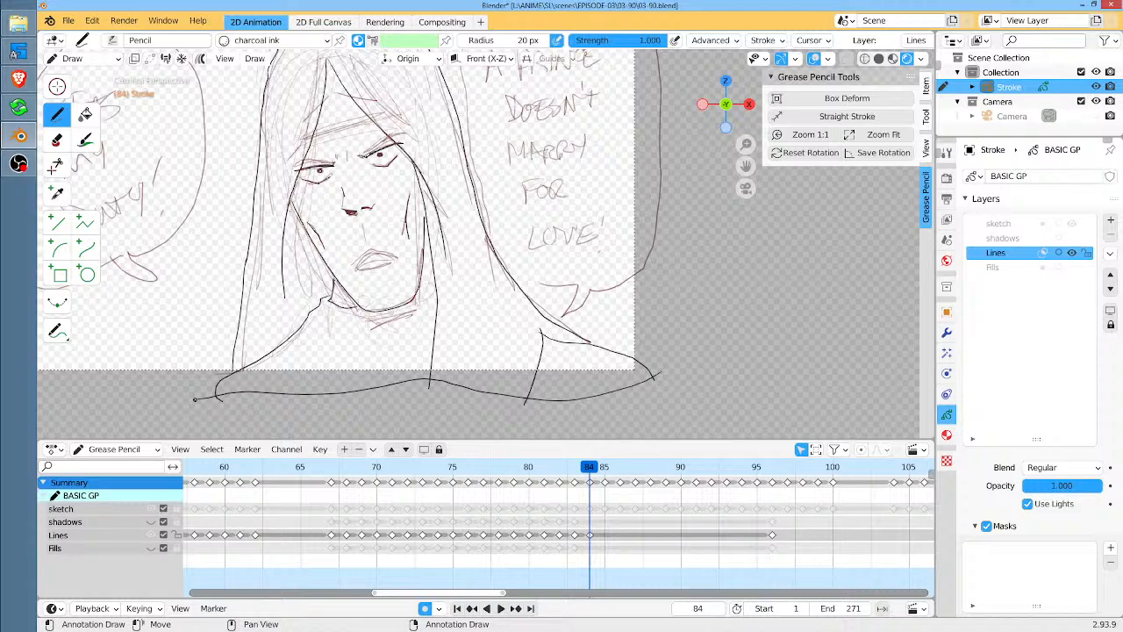
# Draw the band across the forehead and the peaked line above it, and close the gap at the hair parting
pyautogui.scroll(2, 464, 186)
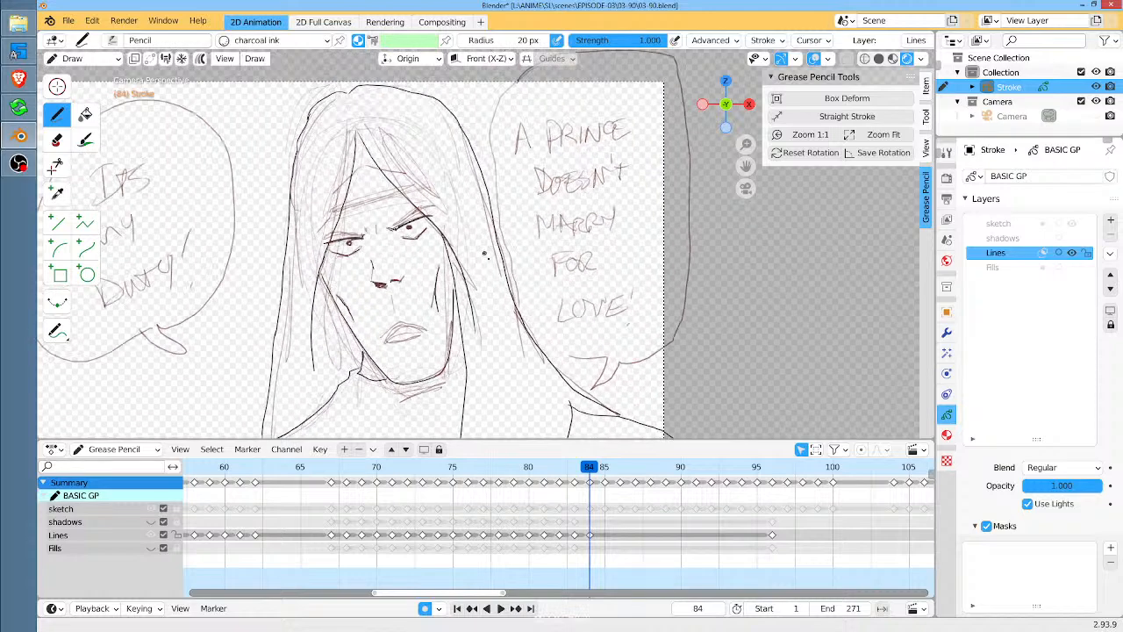
pyautogui.scroll(5, 427, 181)
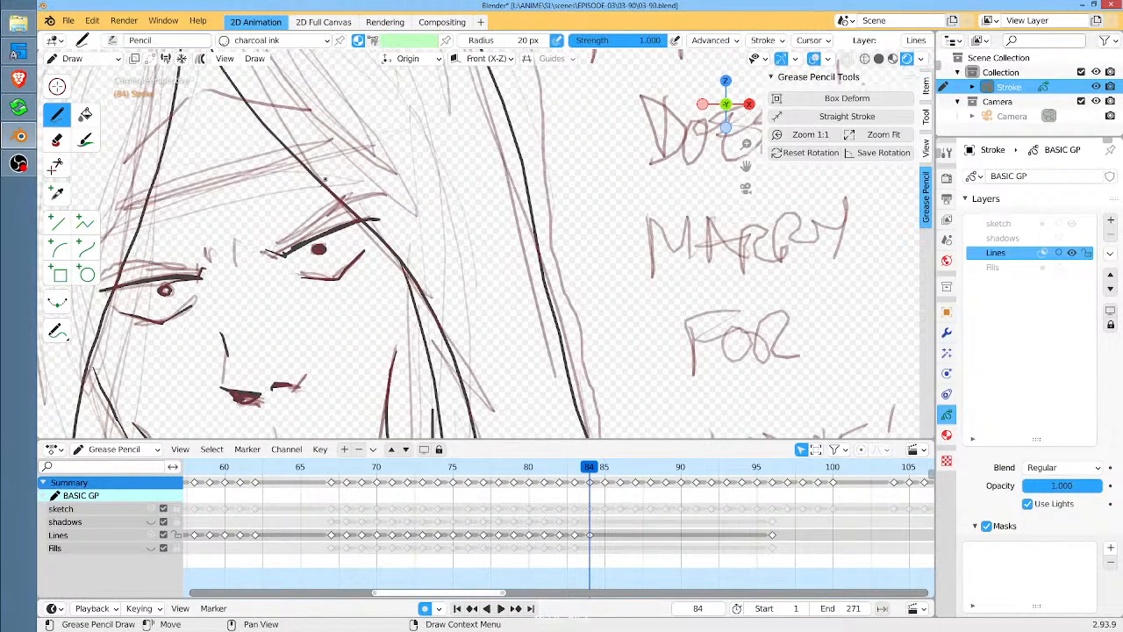
pyautogui.moveTo(237, 299); pyautogui.dragTo(393, 256)
pyautogui.moveTo(269, 204)
pyautogui.mouseDown()
pyautogui.moveTo(299, 178)
pyautogui.moveTo(336, 186)
pyautogui.mouseUp()
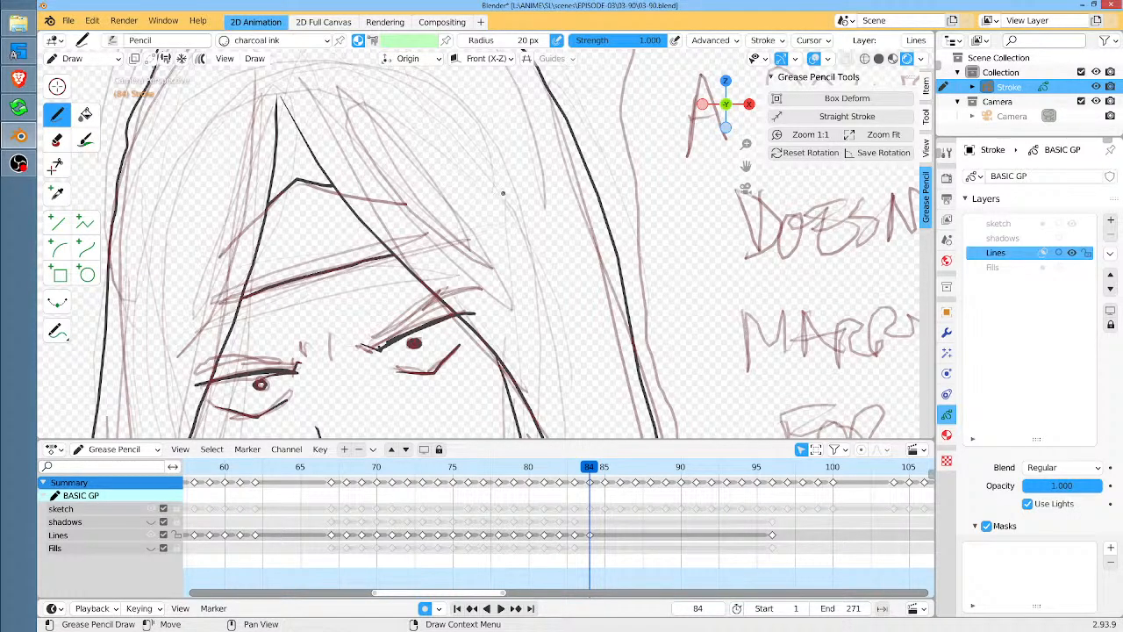
pyautogui.moveTo(277, 93); pyautogui.dragTo(297, 119)
pyautogui.moveTo(504, 175); pyautogui.dragTo(516, 268, button='middle')
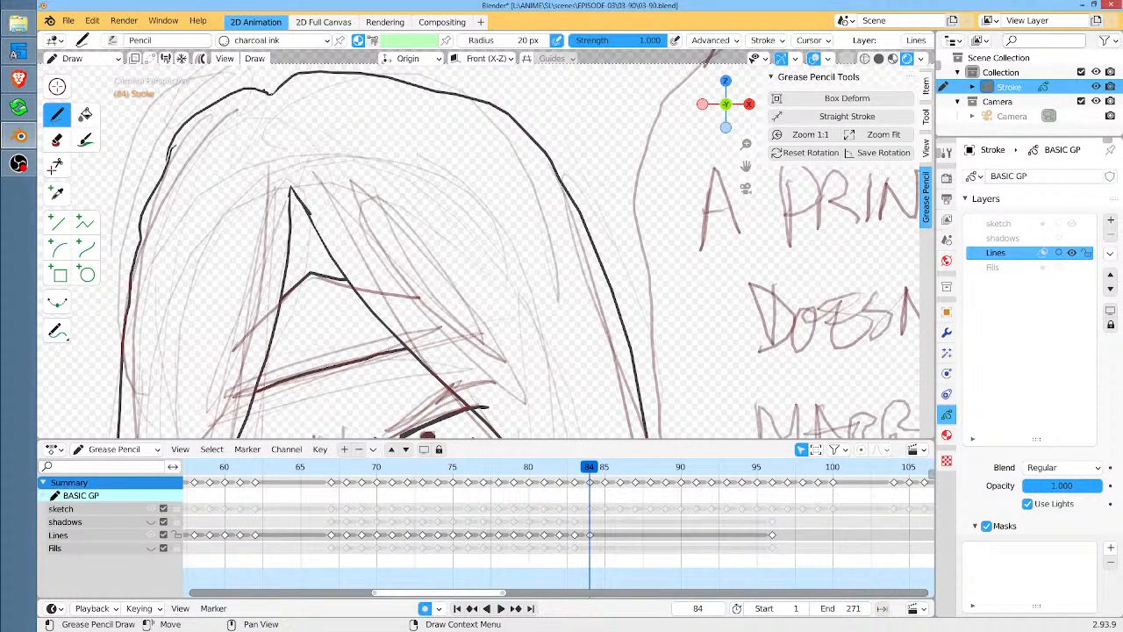
# Ink a short crease below the nose and thick, angled eyebrows above both eyes
pyautogui.moveTo(277, 86)
pyautogui.mouseDown()
pyautogui.moveTo(271, 93)
pyautogui.moveTo(293, 91)
pyautogui.moveTo(273, 106)
pyautogui.mouseUp()
pyautogui.scroll(-5, 286, 110)
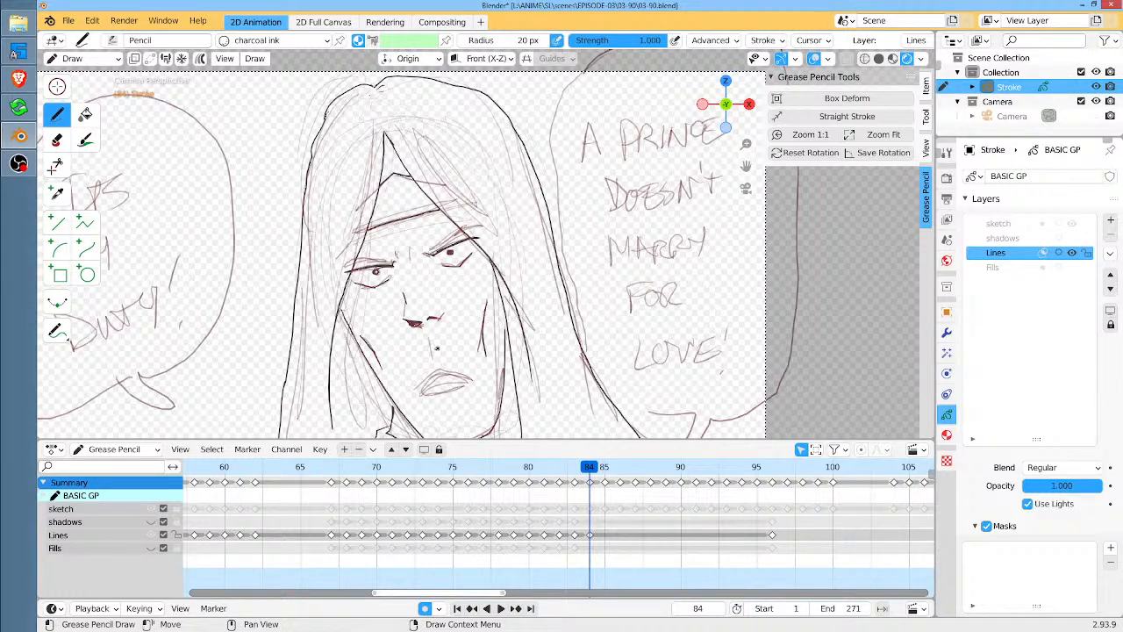
pyautogui.moveTo(430, 340); pyautogui.dragTo(434, 355)
pyautogui.keyDown('ctrl'); pyautogui.moveTo(436, 355); pyautogui.dragTo(504, 238, button='middle'); pyautogui.keyUp('ctrl')
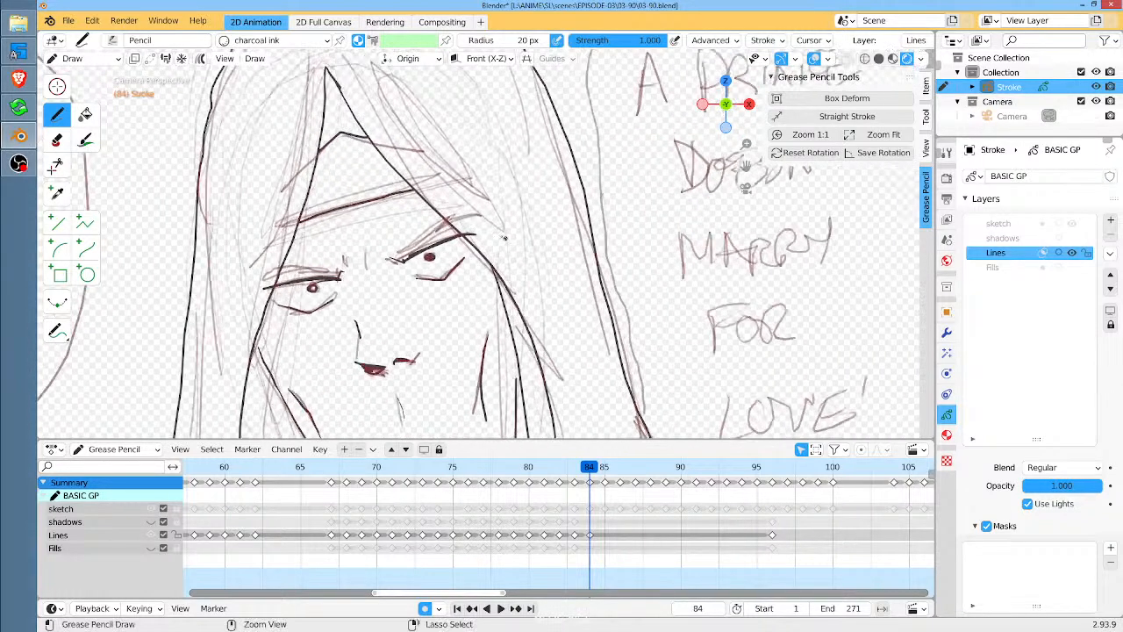
pyautogui.moveTo(387, 258)
pyautogui.mouseDown()
pyautogui.moveTo(406, 262)
pyautogui.moveTo(447, 222)
pyautogui.mouseUp()
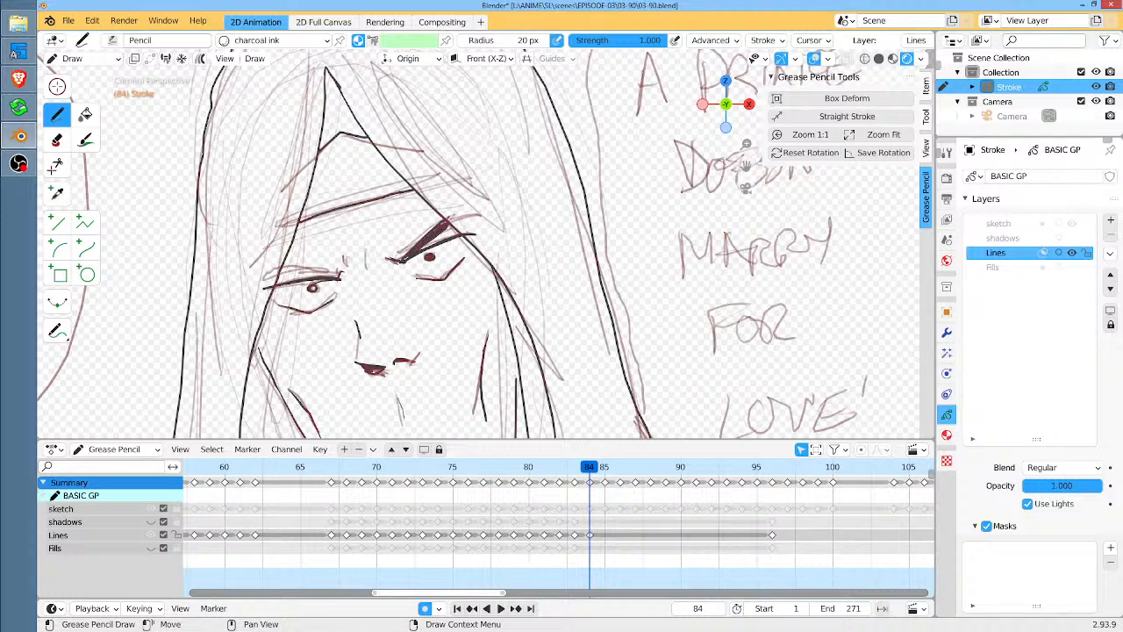
pyautogui.moveTo(346, 260)
pyautogui.mouseDown()
pyautogui.moveTo(339, 278)
pyautogui.moveTo(281, 268)
pyautogui.mouseUp()
pyautogui.moveTo(339, 277); pyautogui.dragTo(286, 264)
pyautogui.scroll(-1, 465, 242)
pyautogui.scroll(-1, 473, 239)
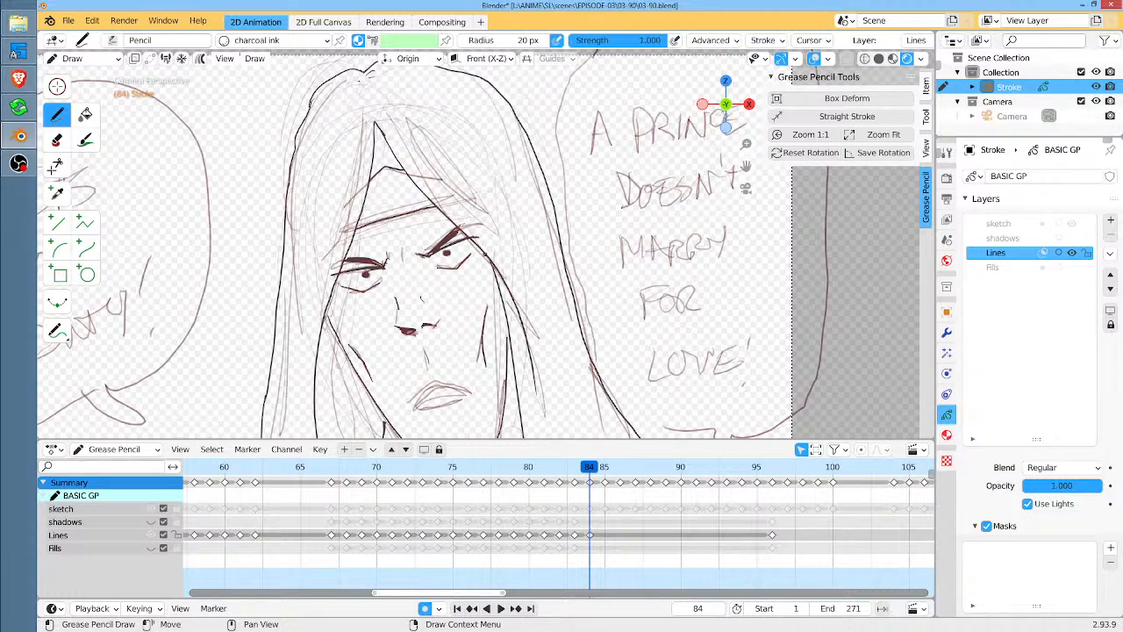
pyautogui.scroll(-1, 474, 241)
pyautogui.scroll(-1, 473, 241)
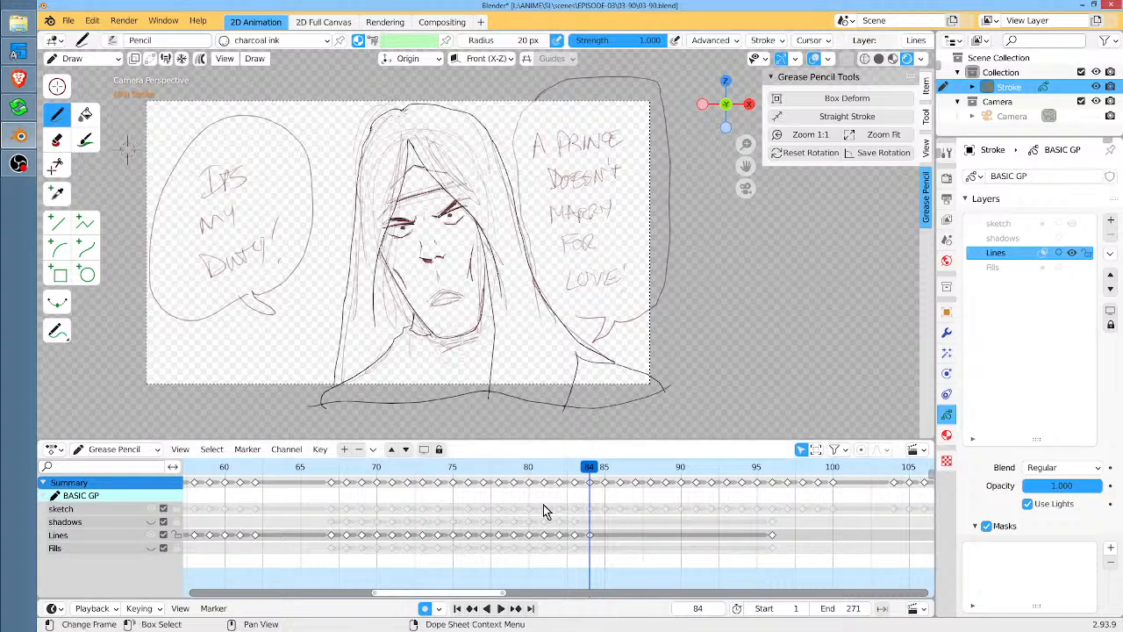
# Unlock all layers except sketch, return to frame 84, and hide the sketch layer
pyautogui.moveTo(594, 468); pyautogui.dragTo(603, 469)
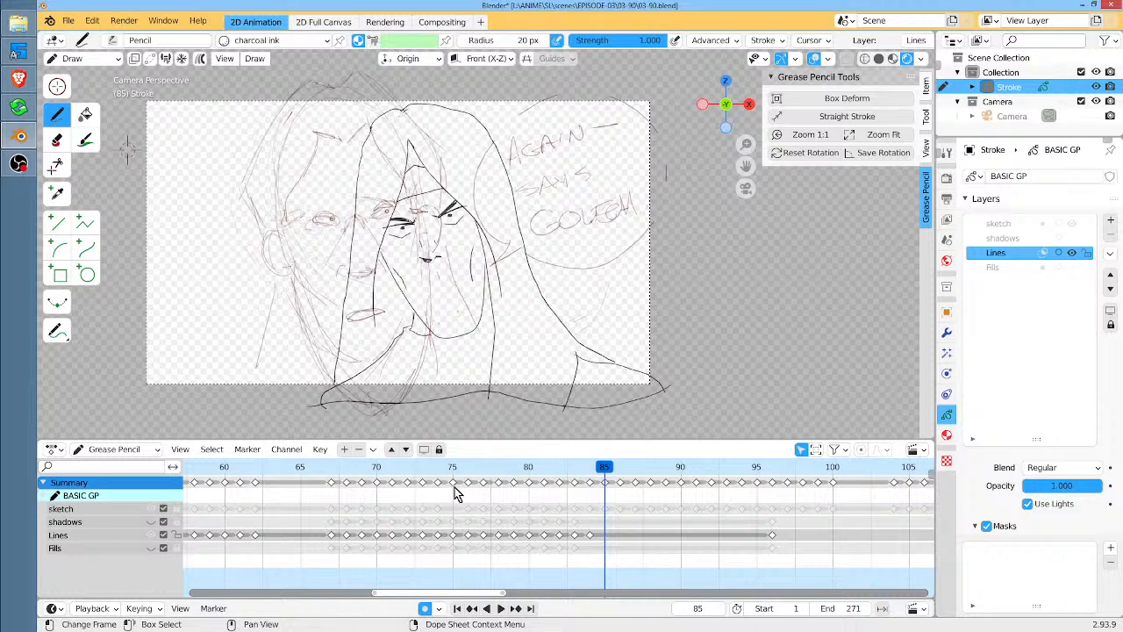
pyautogui.press('Tab')
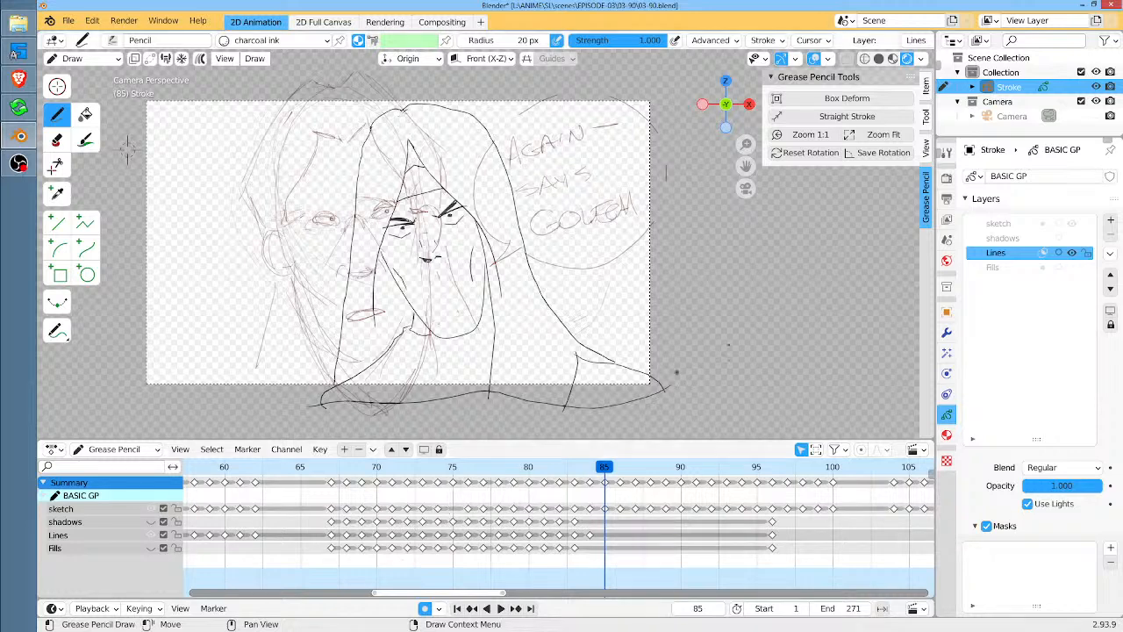
pyautogui.click(1086, 224)
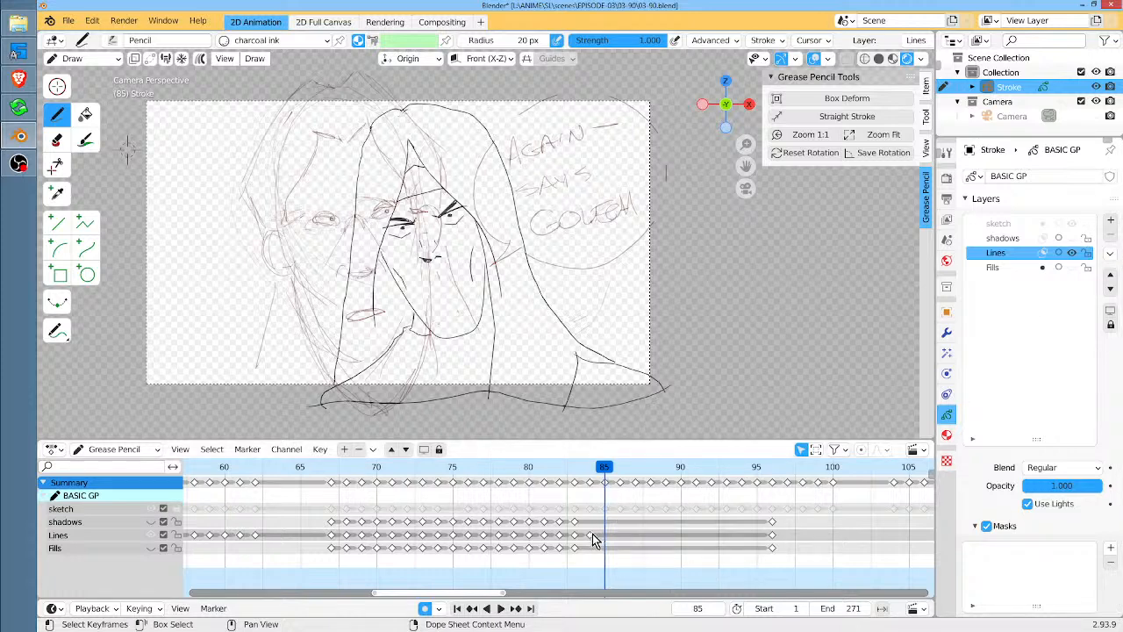
pyautogui.click(593, 472)
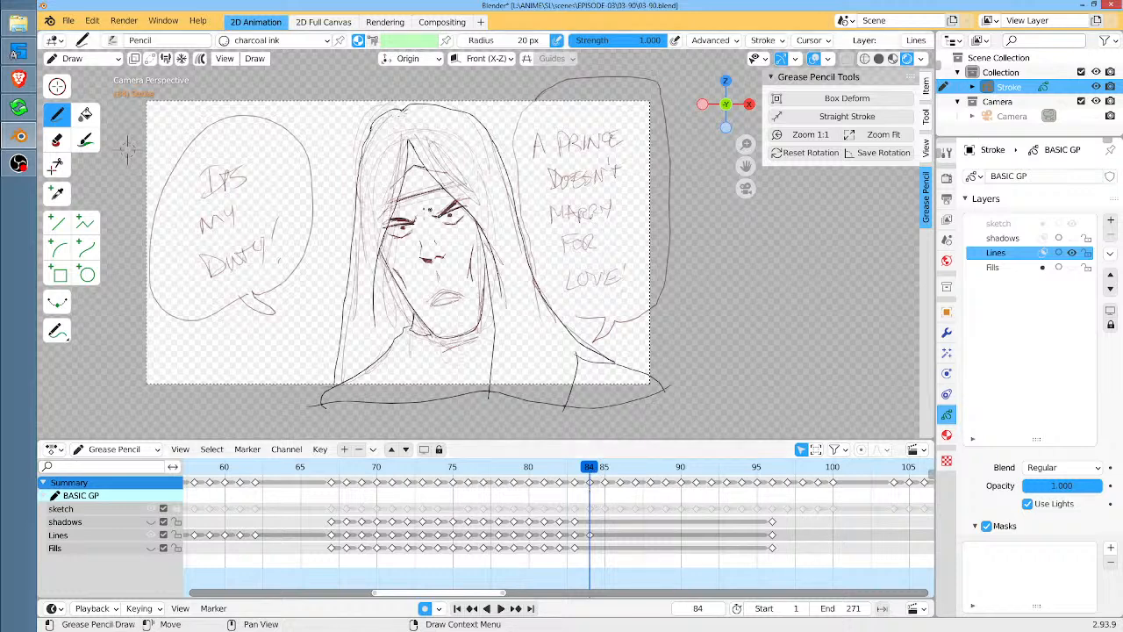
pyautogui.click(1072, 223)
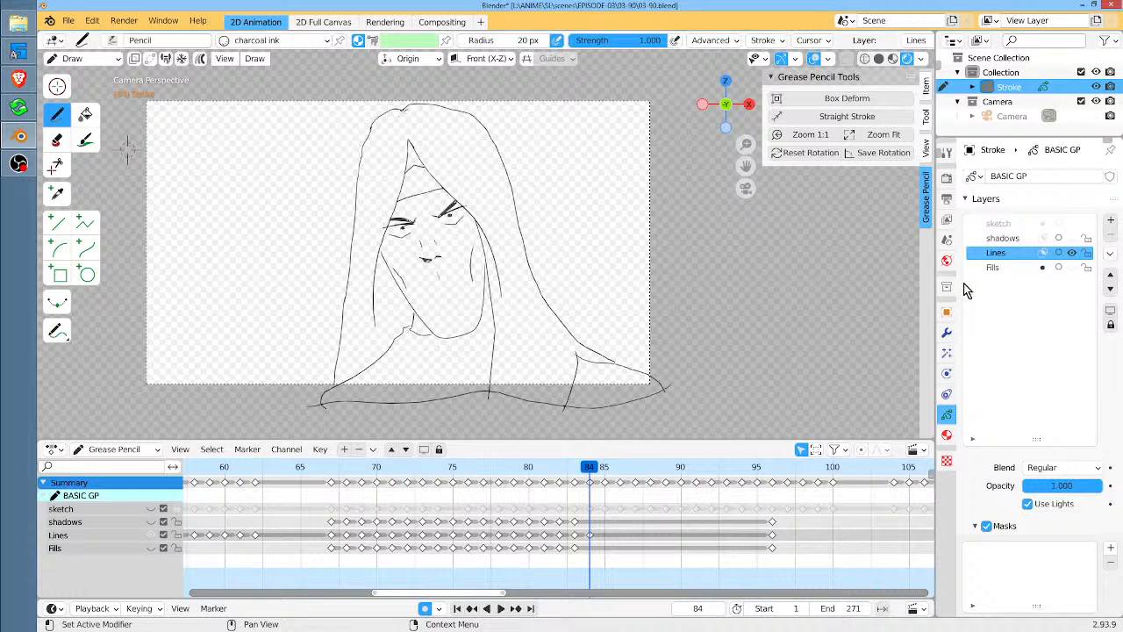
# On the Fills layer, fill the forehead peak above the band with the Vespar skin material, and make the layer visible
pyautogui.click(1007, 268)
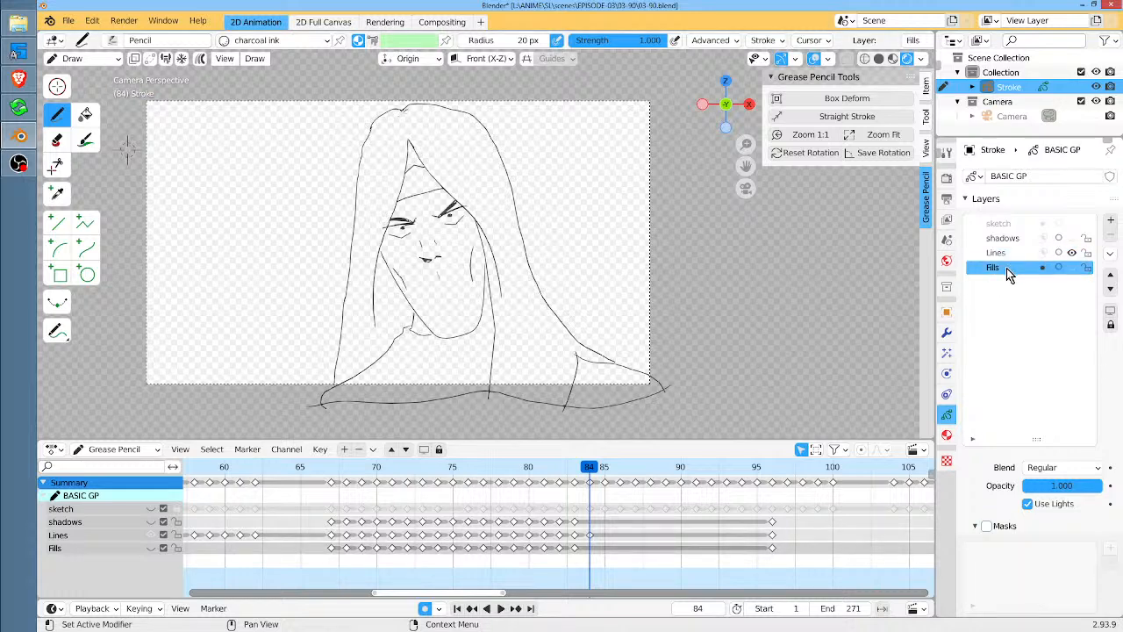
pyautogui.click(947, 434)
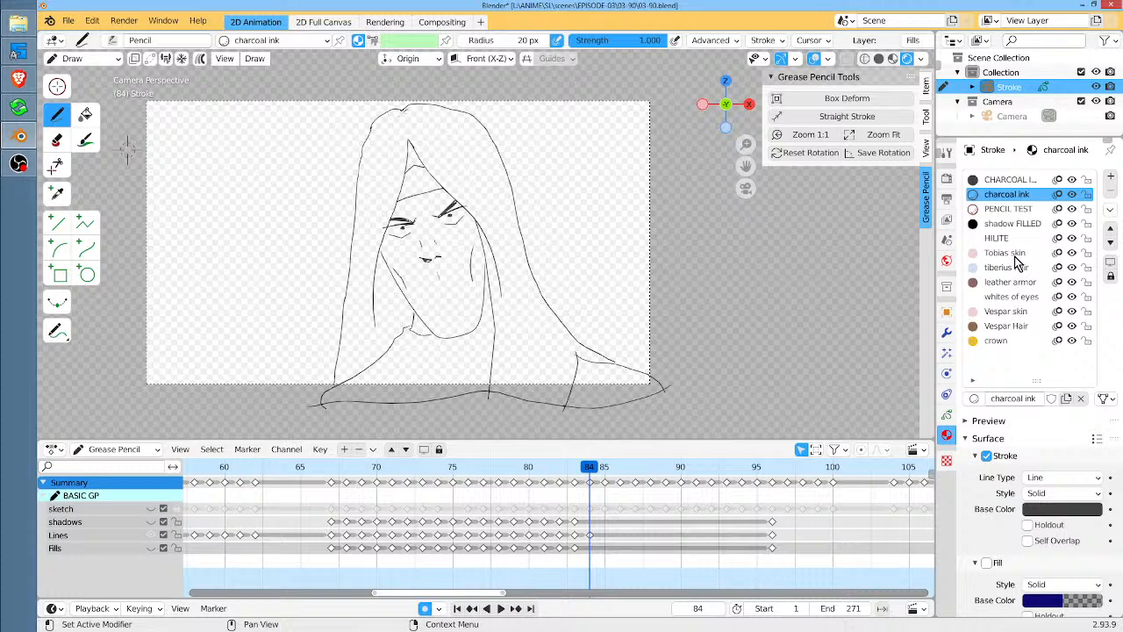
pyautogui.click(1016, 252)
pyautogui.click(1011, 312)
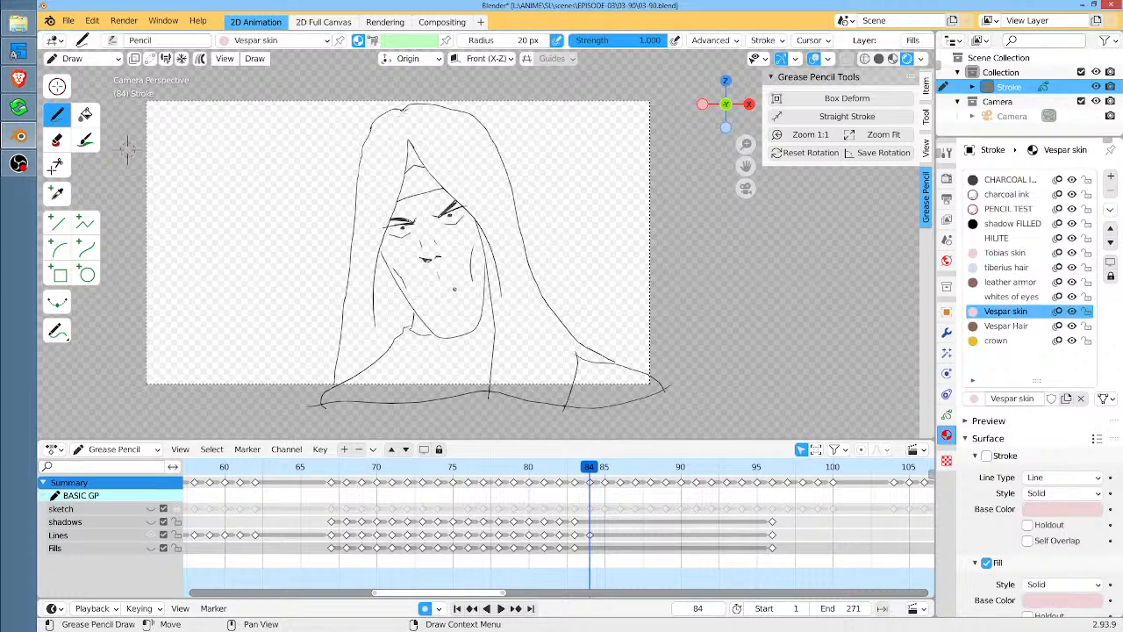
pyautogui.click(85, 114)
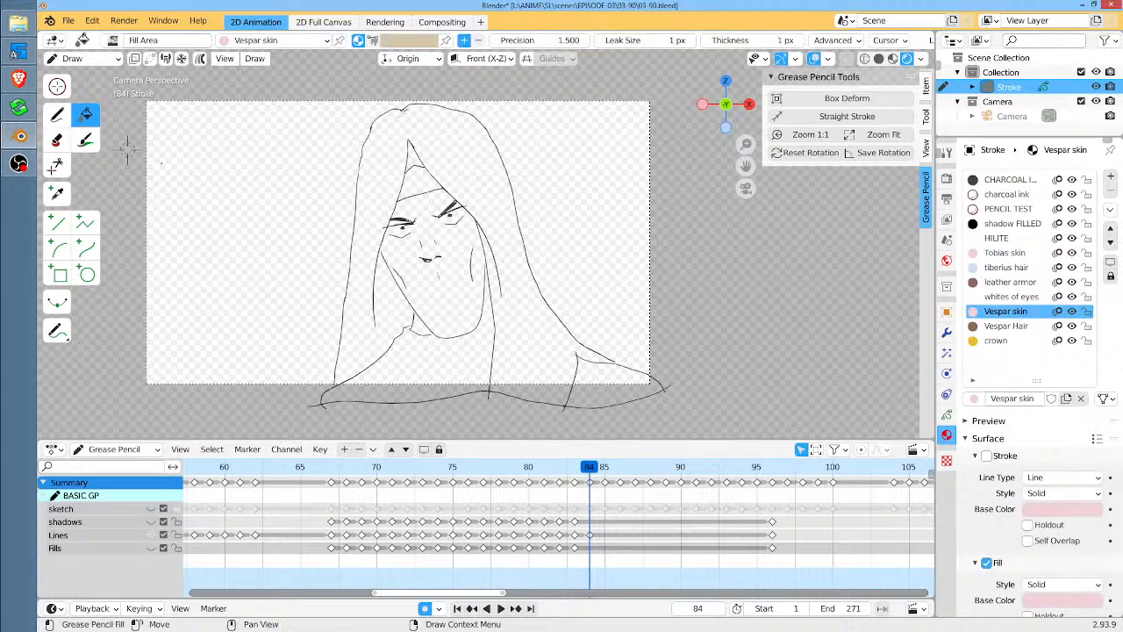
pyautogui.click(409, 158)
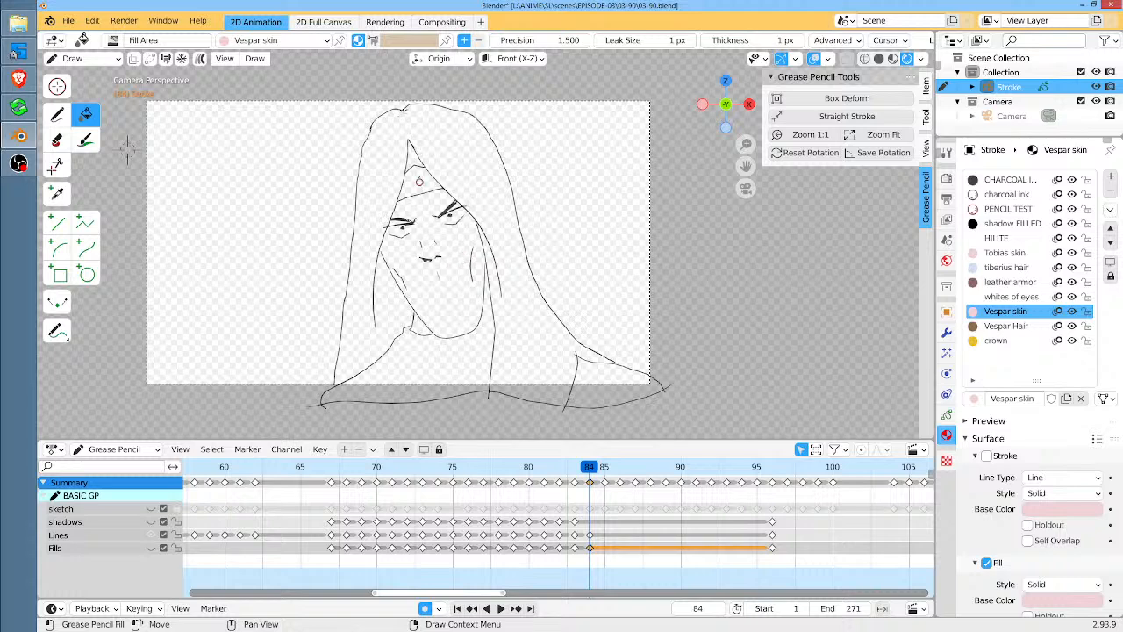
pyautogui.click(417, 157)
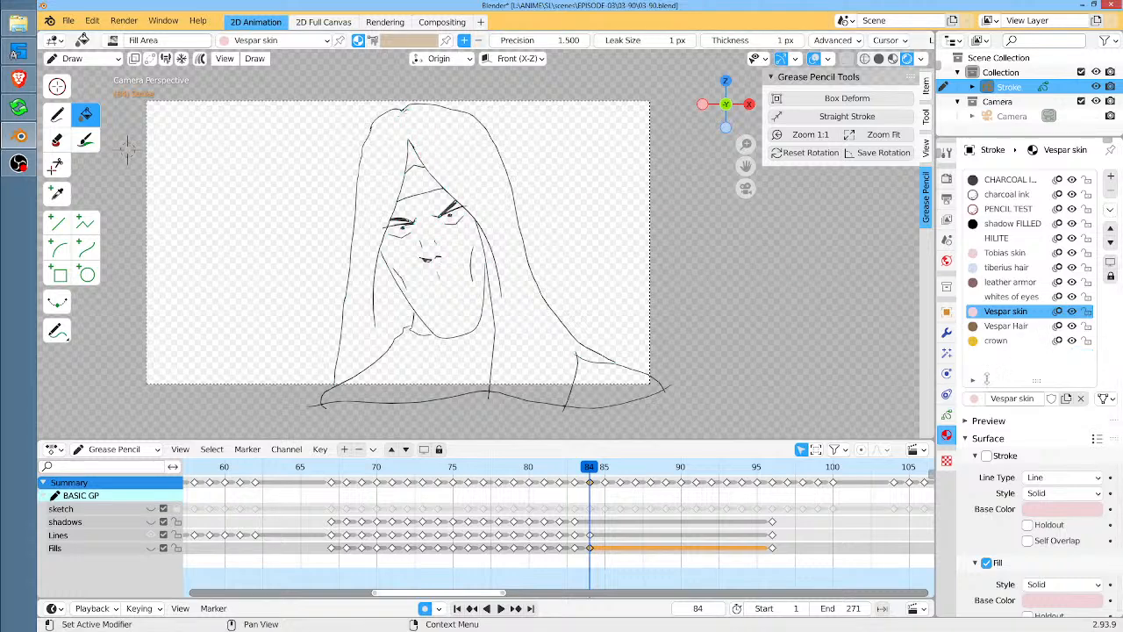
pyautogui.click(947, 416)
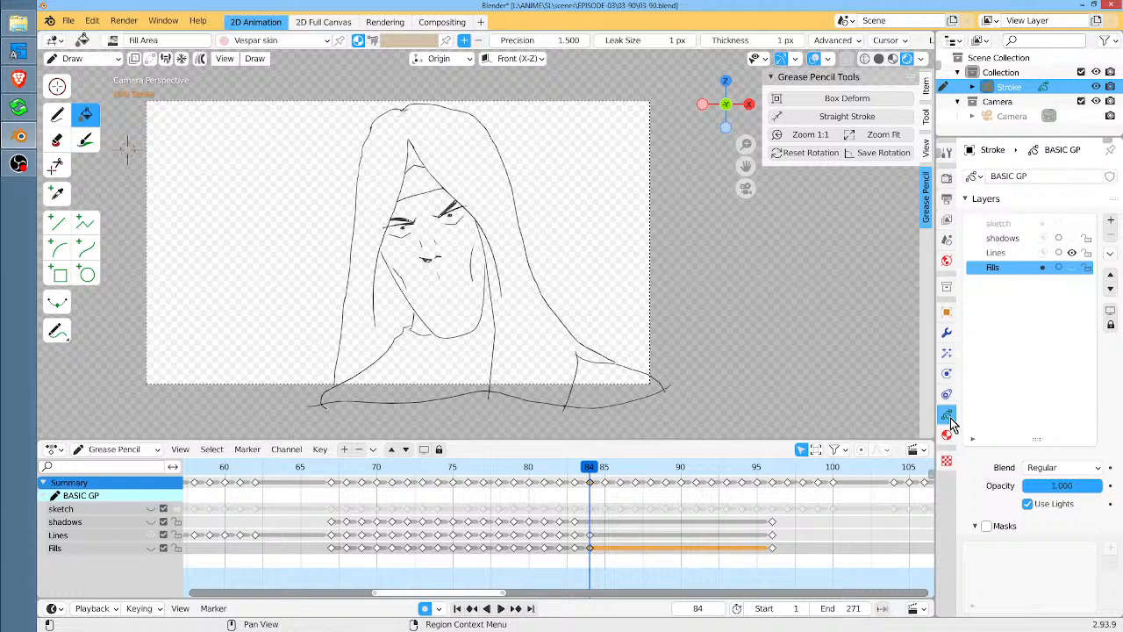
pyautogui.click(1072, 268)
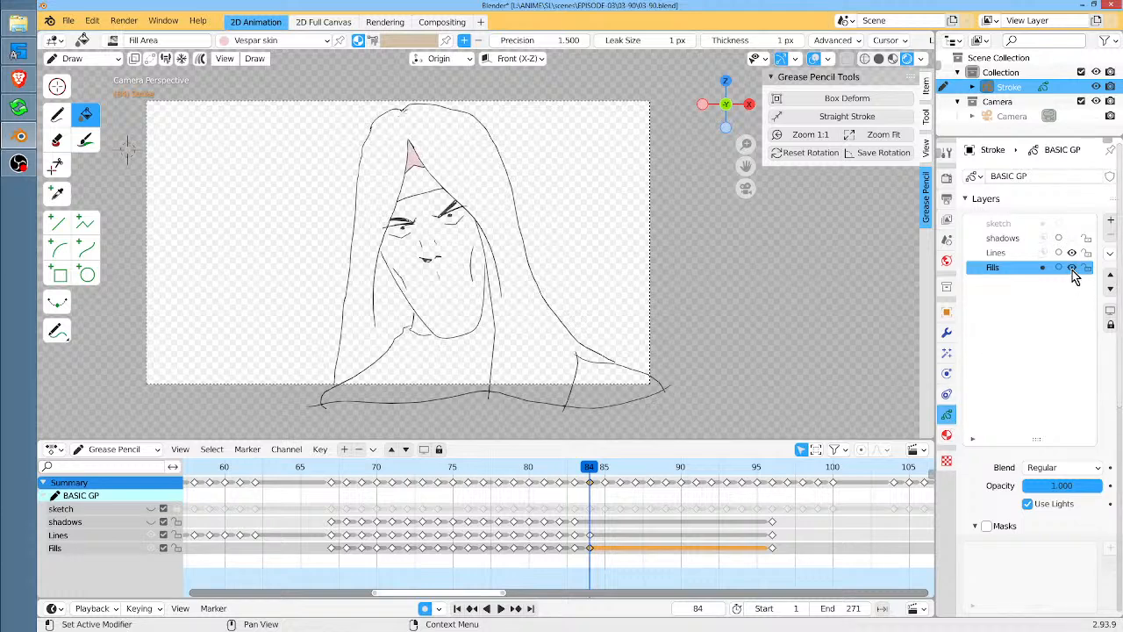
# Fill the face and the neck area with the Vespar skin material
pyautogui.scroll(4, 461, 282)
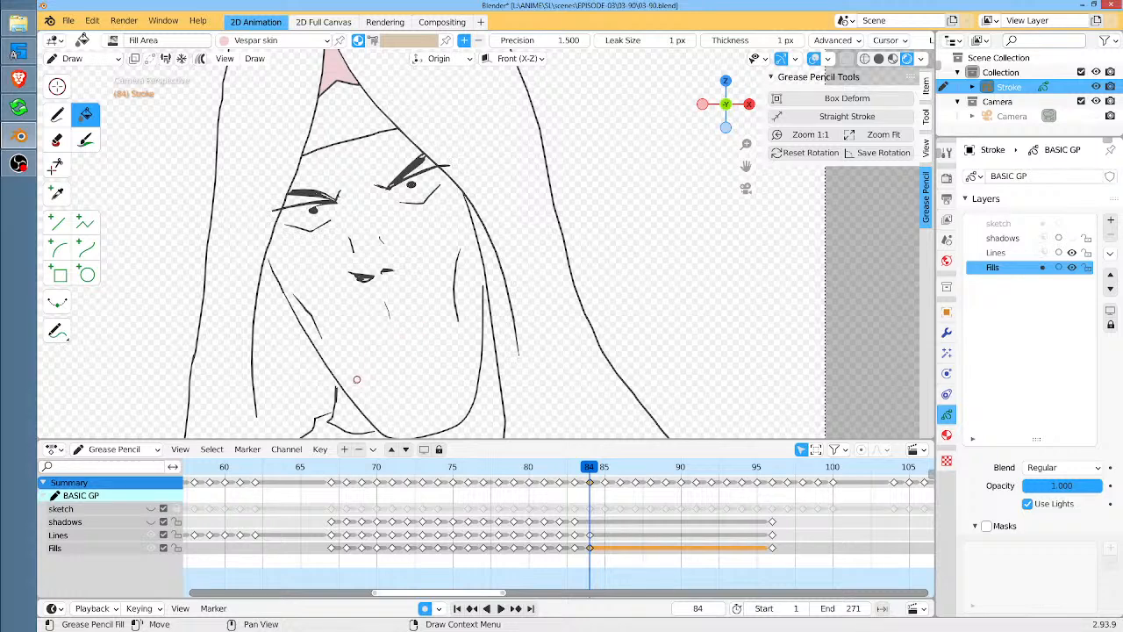
pyautogui.click(341, 406)
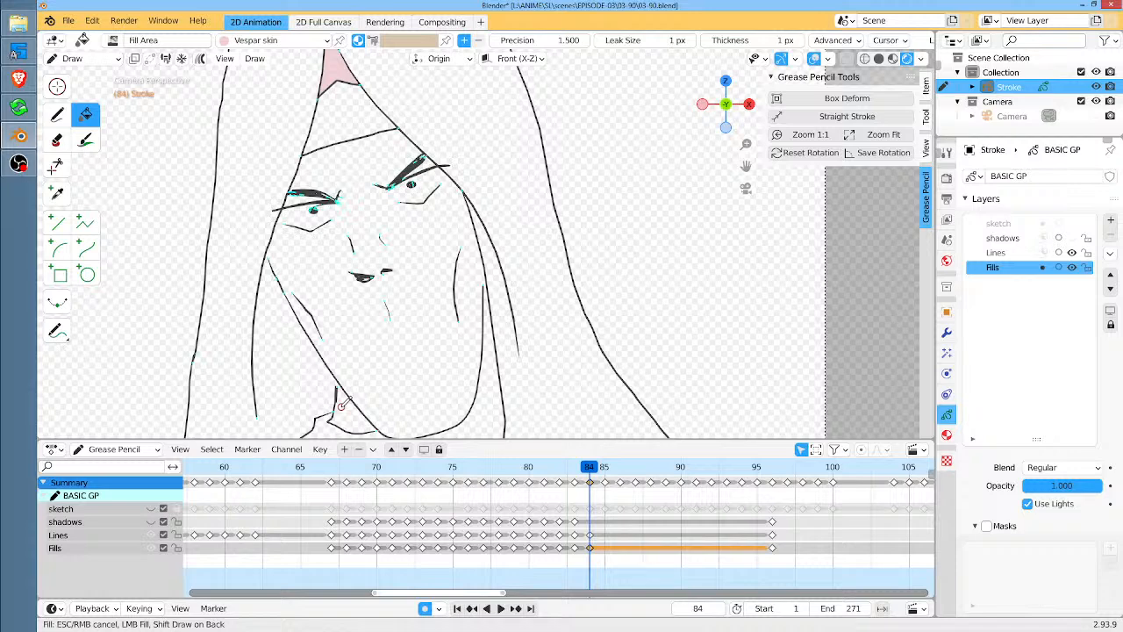
pyautogui.click(409, 372)
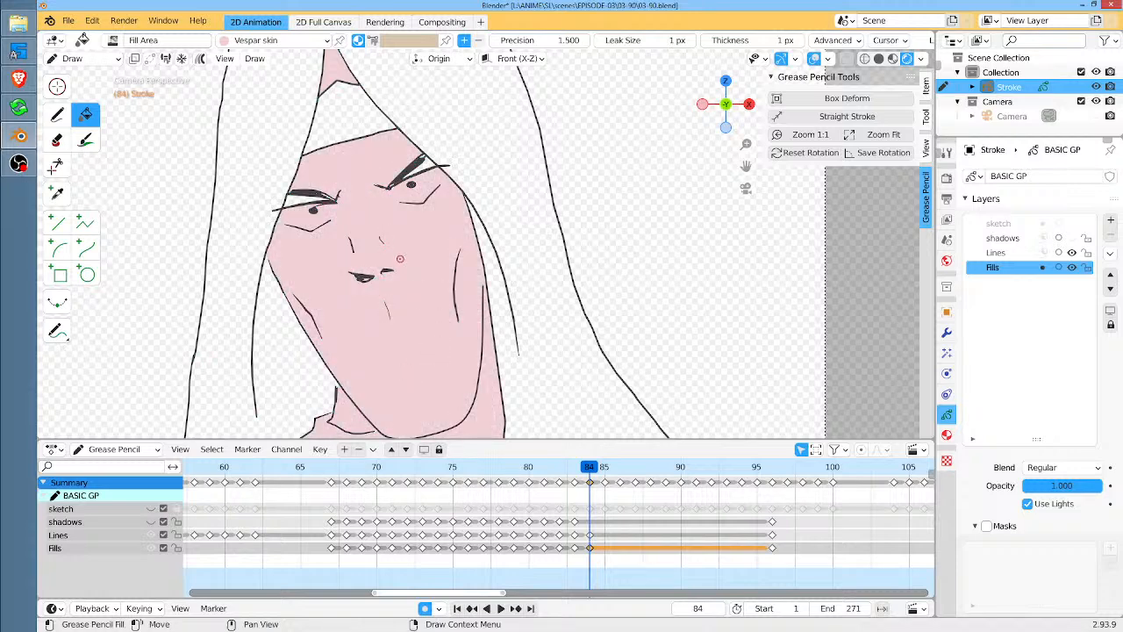
# Fill the whites of both eyes with the whites of eyes material
pyautogui.scroll(3, 407, 243)
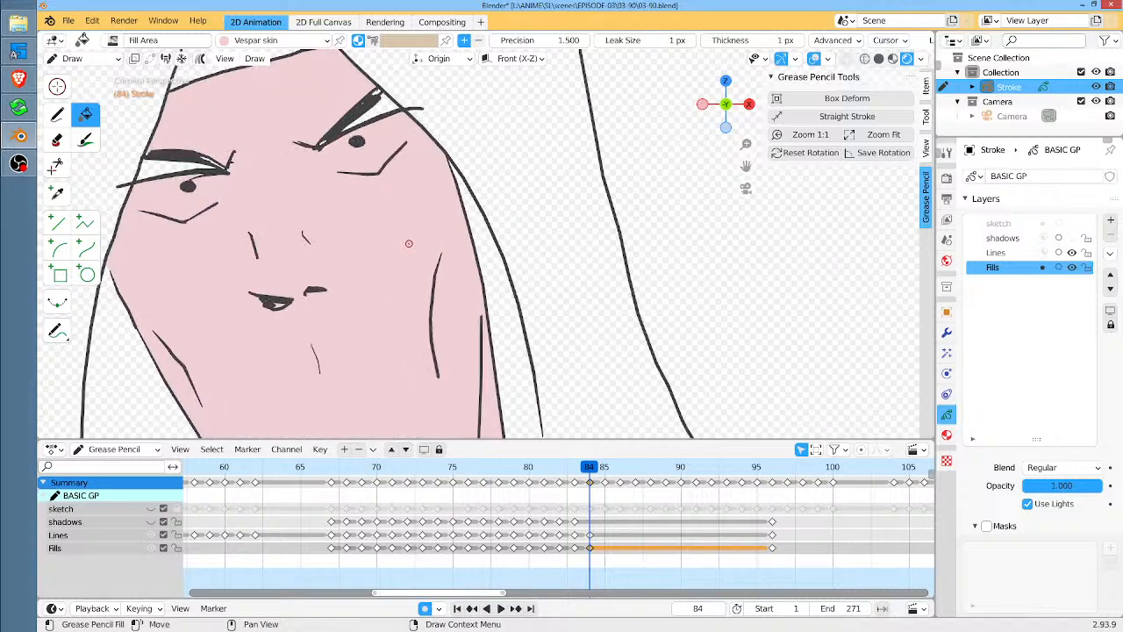
pyautogui.click(946, 435)
pyautogui.click(1027, 296)
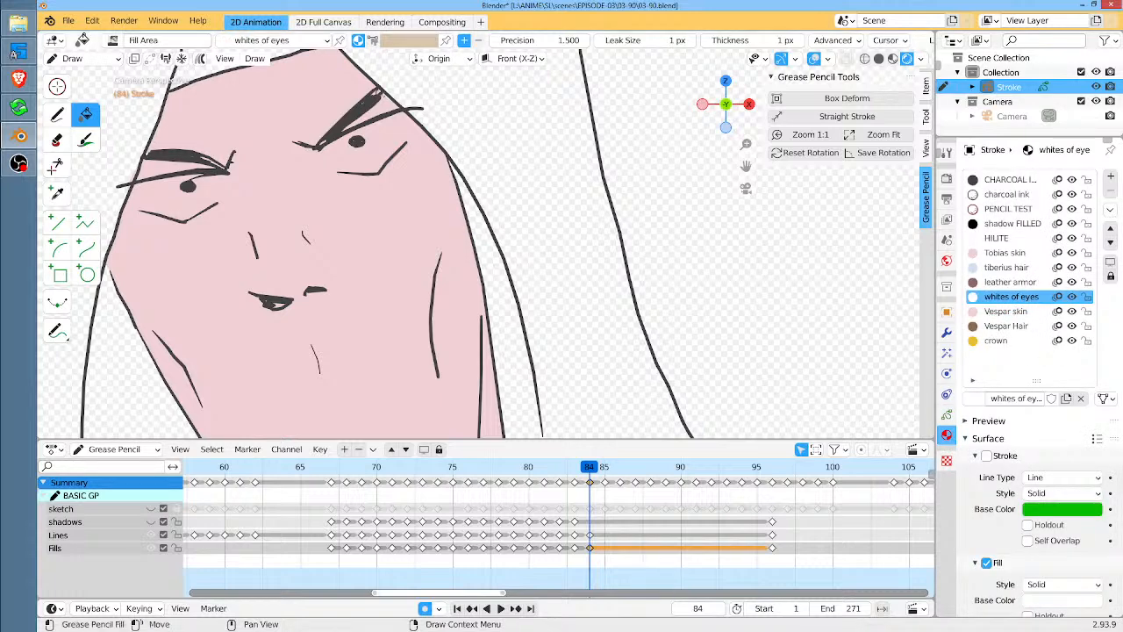
pyautogui.click(369, 154)
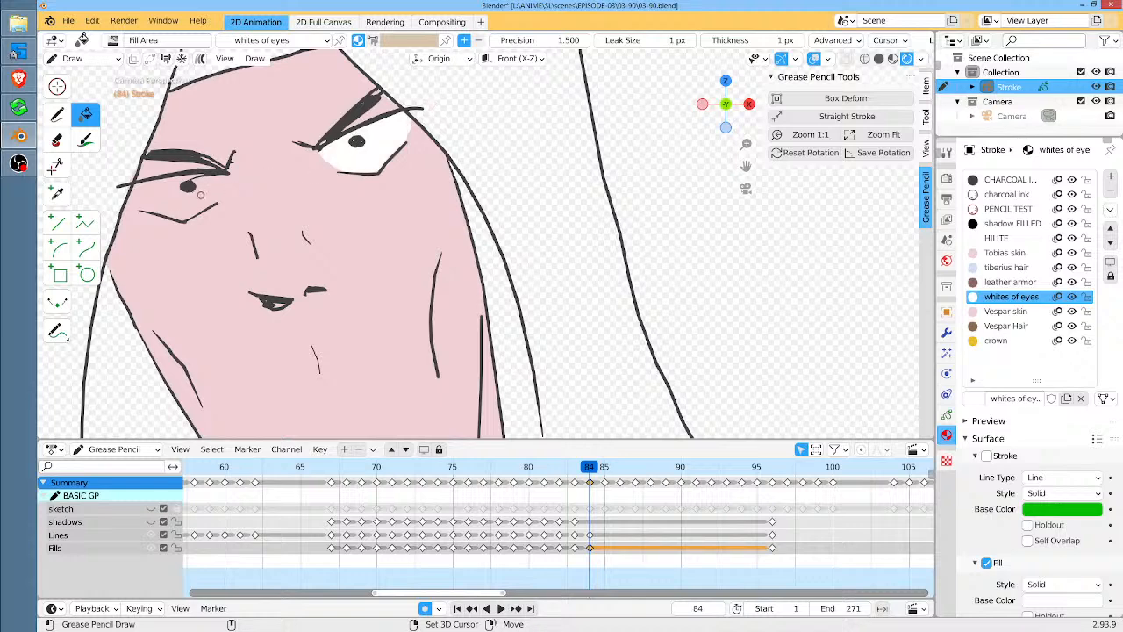
pyautogui.click(232, 162)
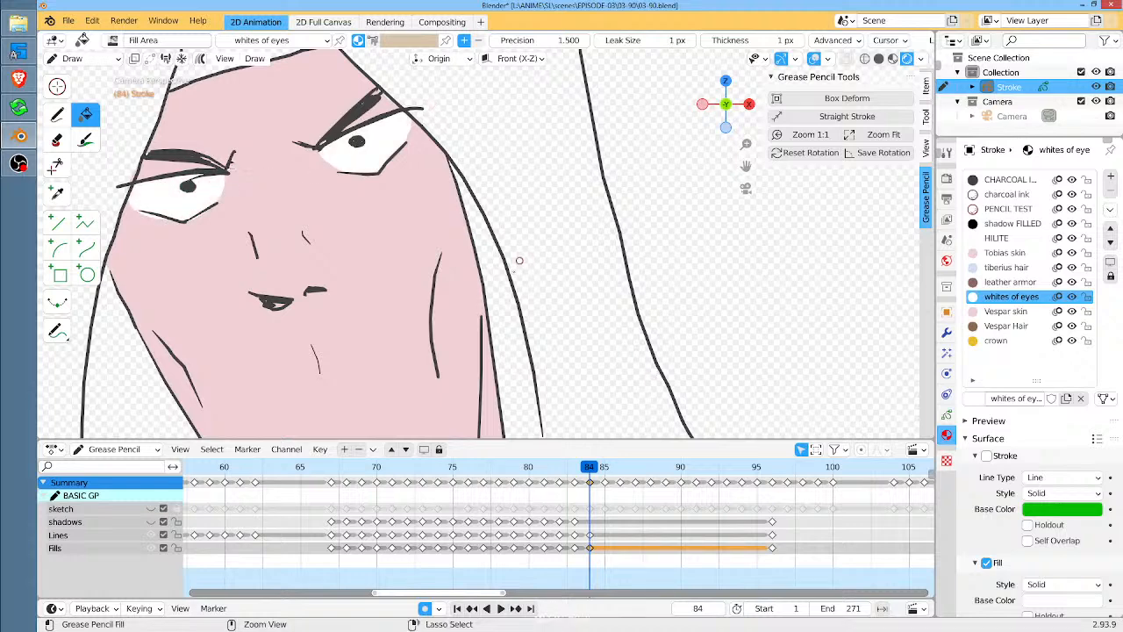
# Fill the forehead band with the crown material and the hair with the Vespar Hair material
pyautogui.scroll(-4, 494, 333)
pyautogui.click(995, 341)
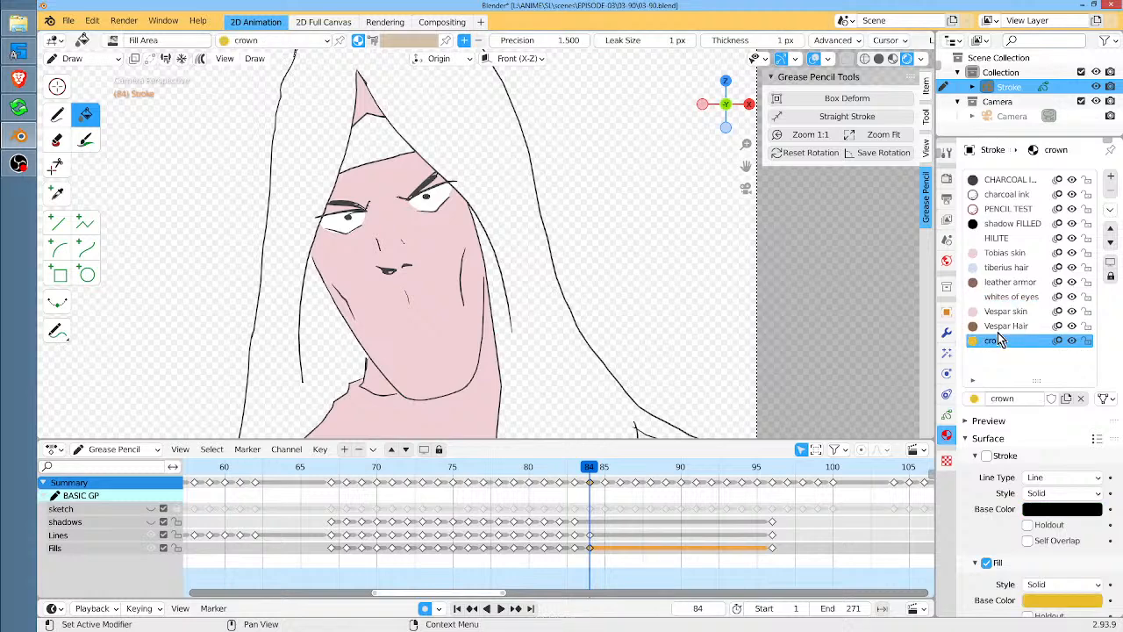
pyautogui.click(386, 133)
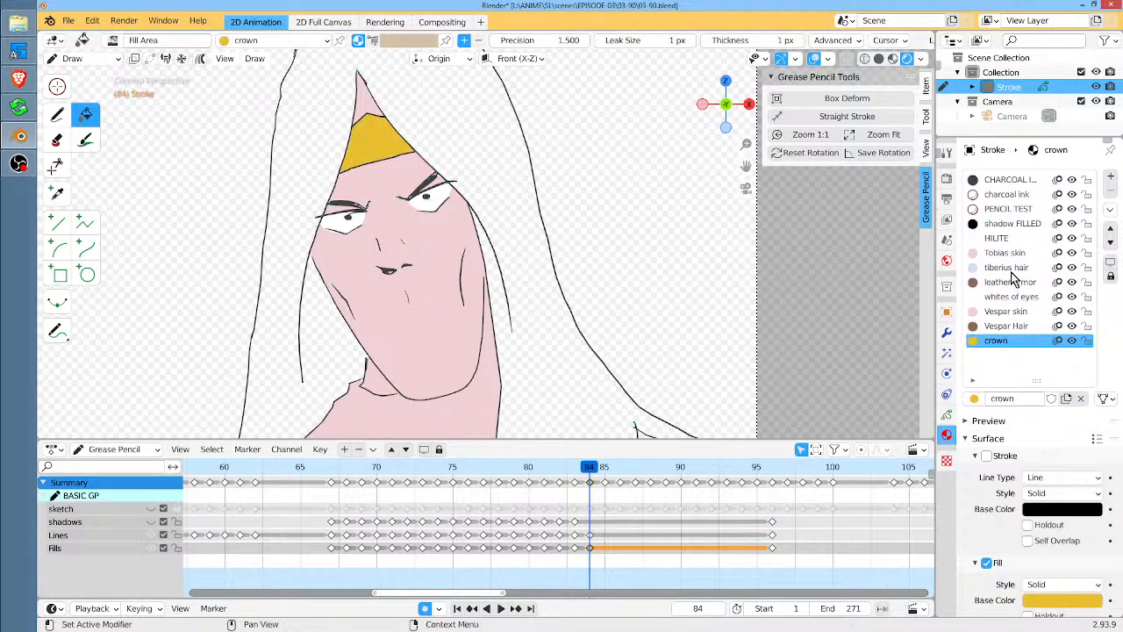
pyautogui.click(1035, 327)
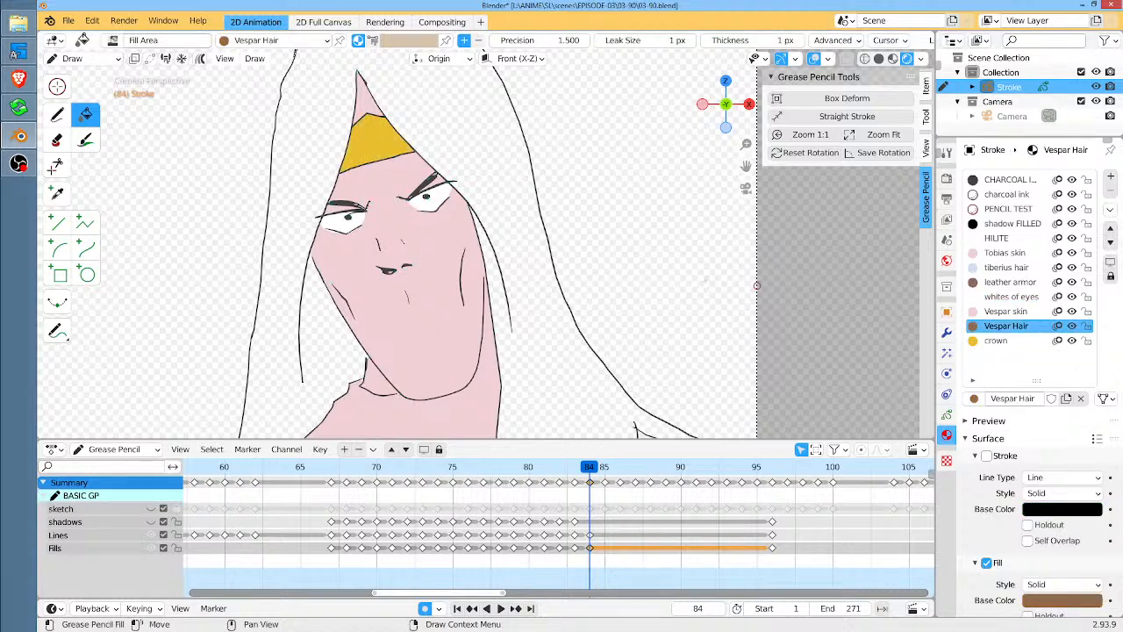
pyautogui.click(542, 297)
# Fill the right shoulder area beside the hair with the leather armor material
pyautogui.keyDown('shift'); pyautogui.moveTo(543, 297); pyautogui.dragTo(507, 121, button='middle'); pyautogui.keyUp('shift')
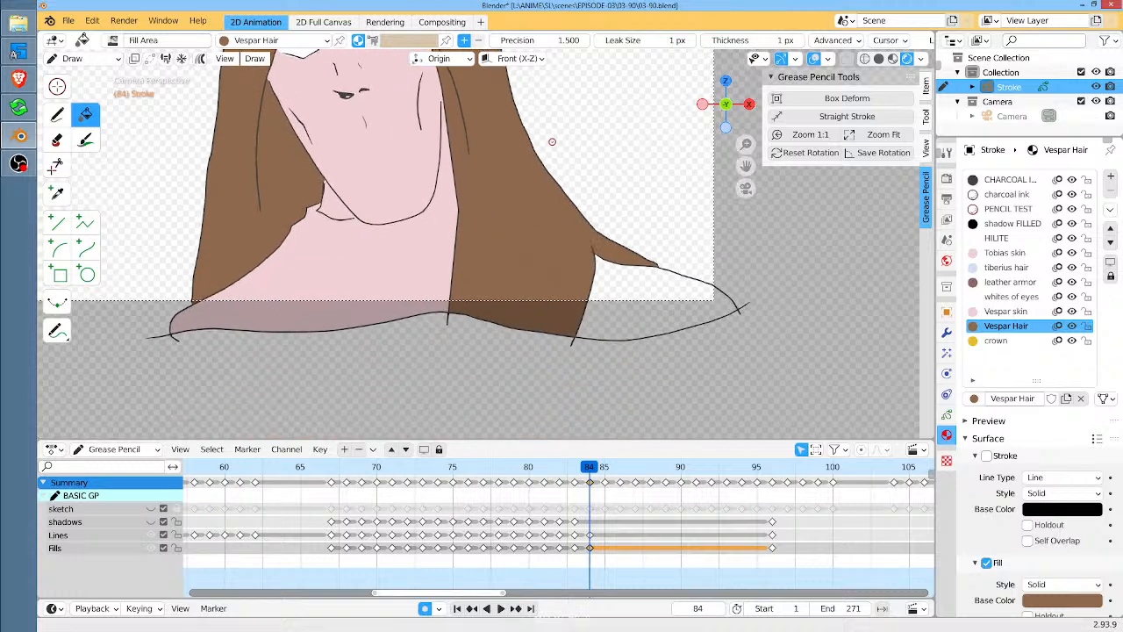
pyautogui.click(1037, 282)
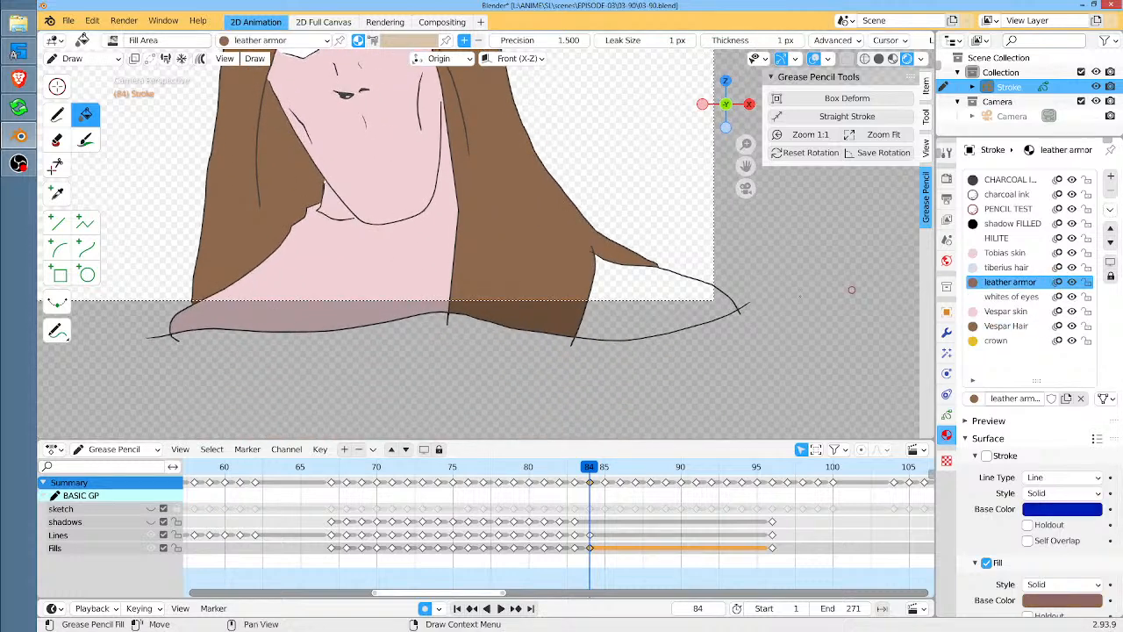
pyautogui.click(628, 283)
pyautogui.scroll(-2, 496, 263)
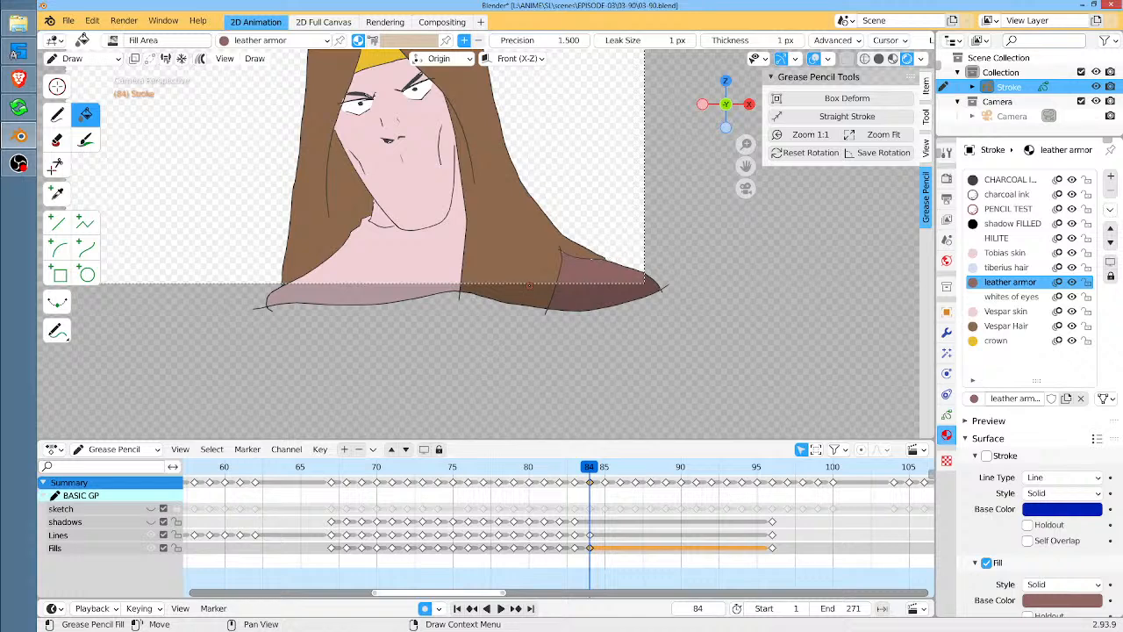
# Change the leather armor fill color to a redder brown with saturation 0.671 and value 0.281
pyautogui.moveTo(674, 274); pyautogui.dragTo(709, 333, button='middle')
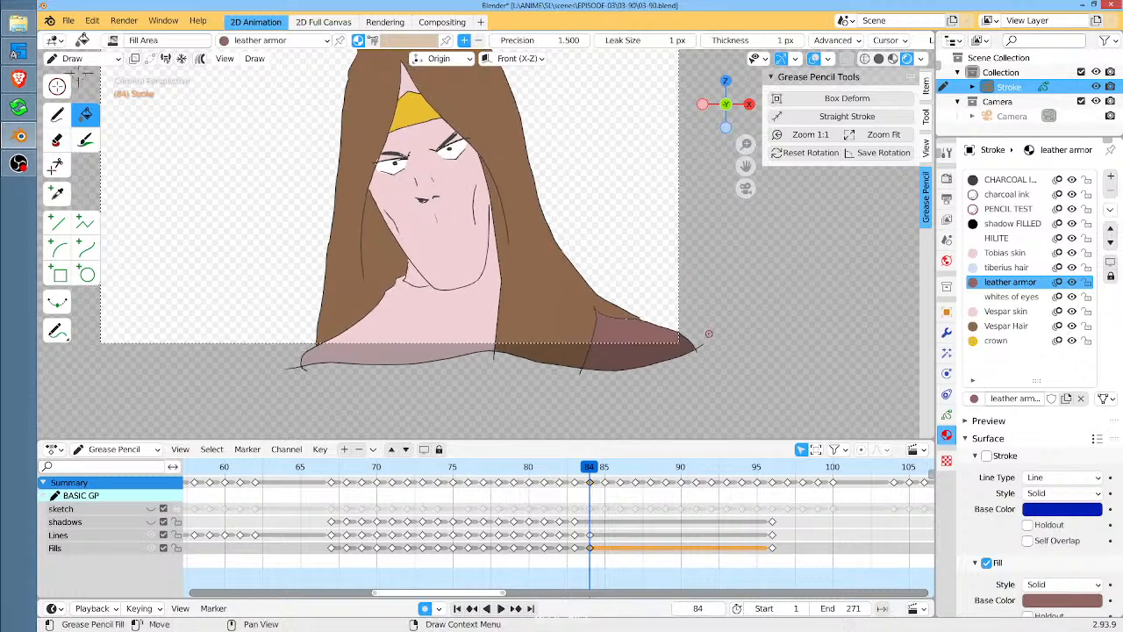
pyautogui.click(1045, 599)
pyautogui.moveTo(989, 463); pyautogui.dragTo(1023, 466)
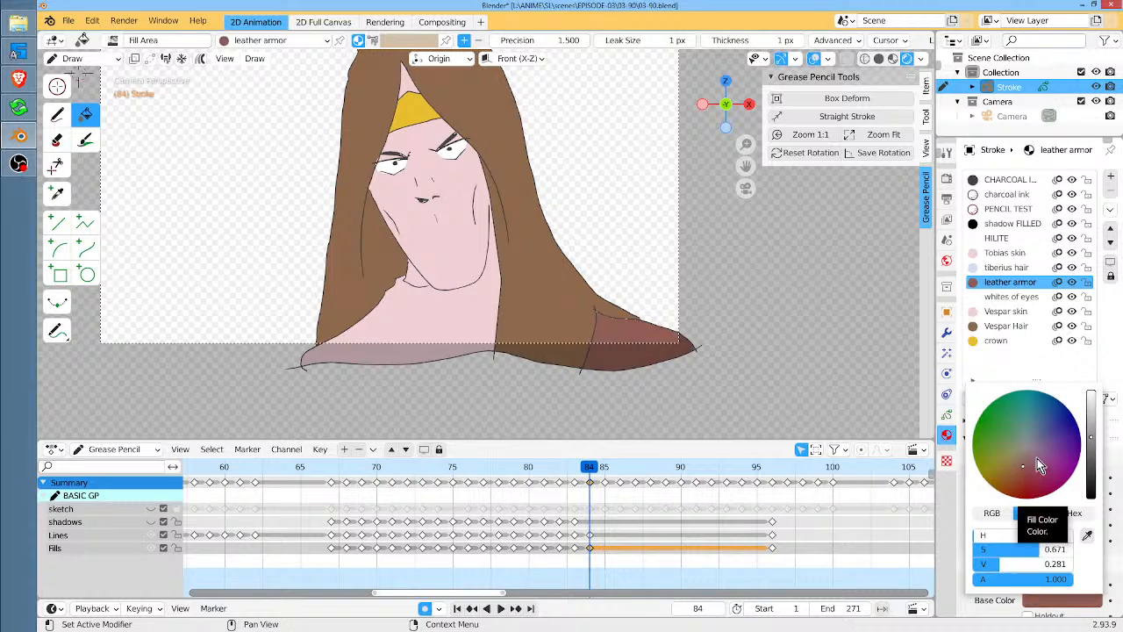
# On the Lines layer, draw a charcoal ink neckline stroke from the jaw to the hair edge across the neck
pyautogui.click(947, 414)
pyautogui.click(1023, 252)
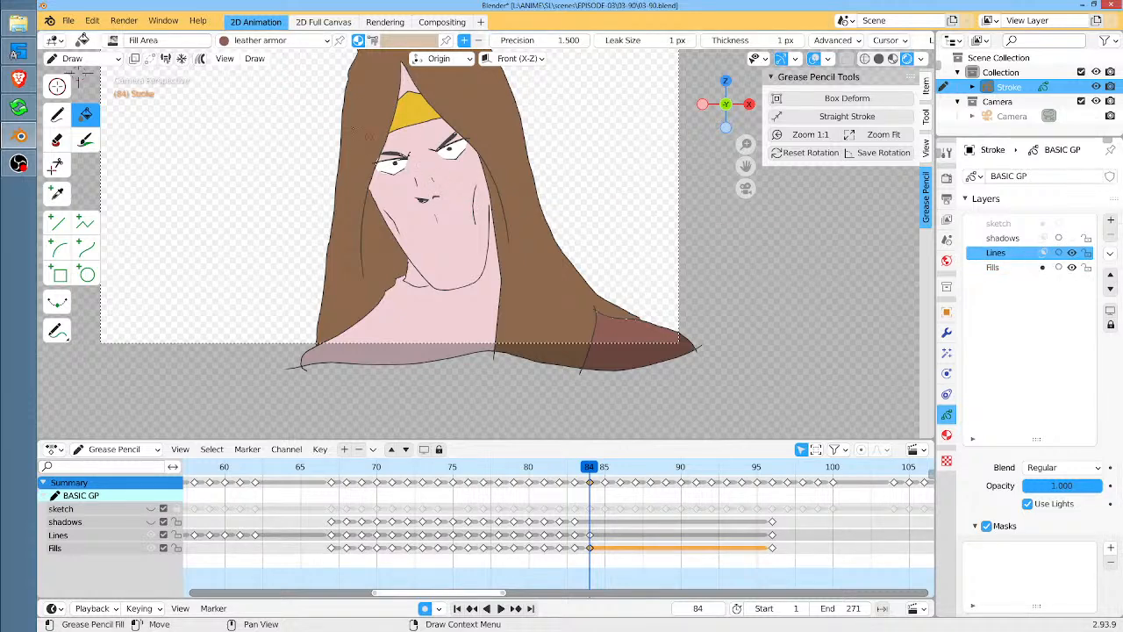
pyautogui.click(56, 114)
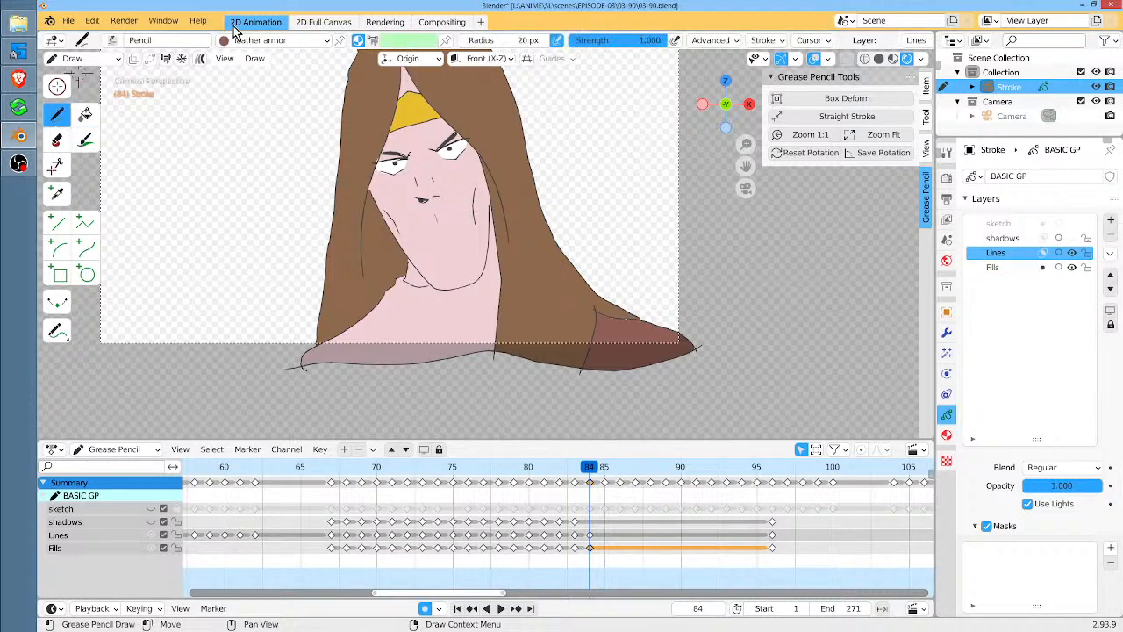
pyautogui.click(290, 40)
pyautogui.click(260, 77)
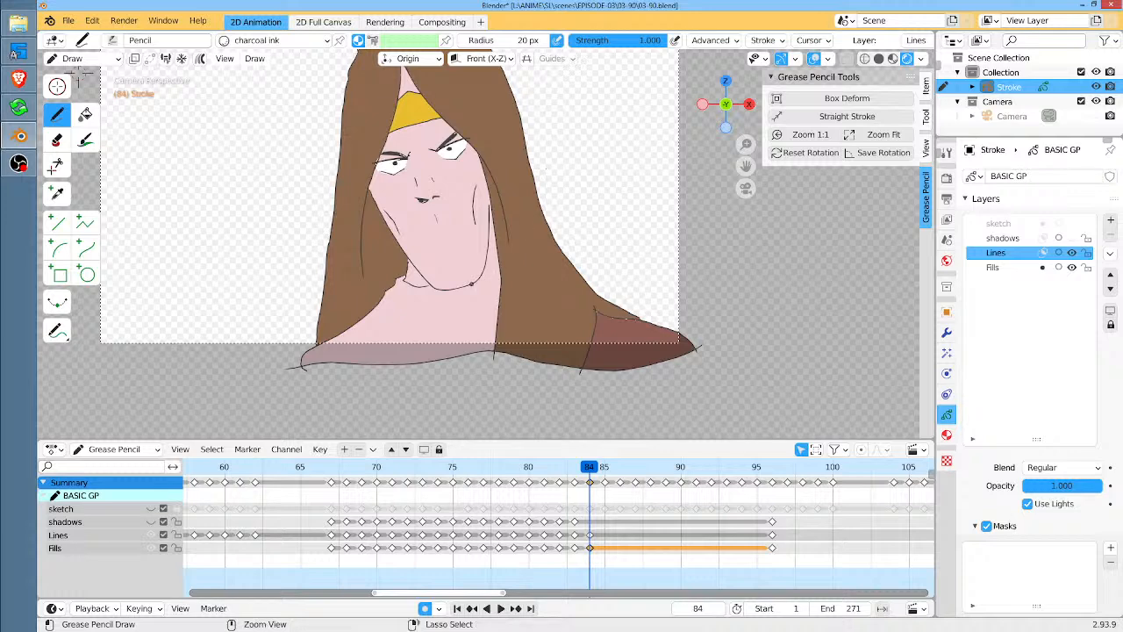
pyautogui.scroll(3, 537, 202)
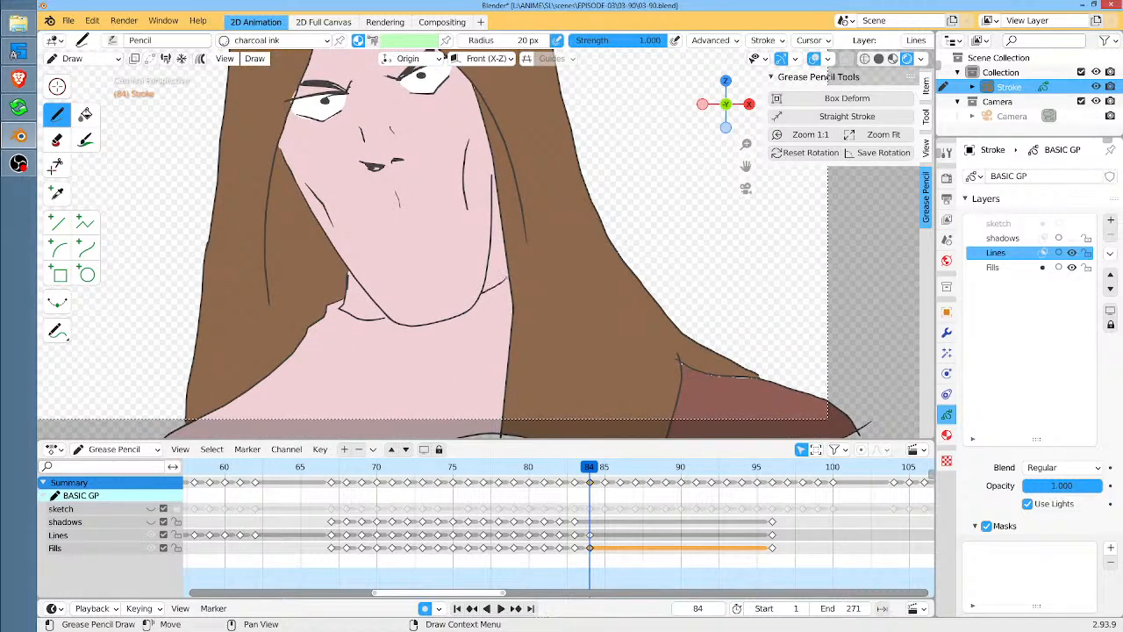
pyautogui.scroll(-2, 501, 342)
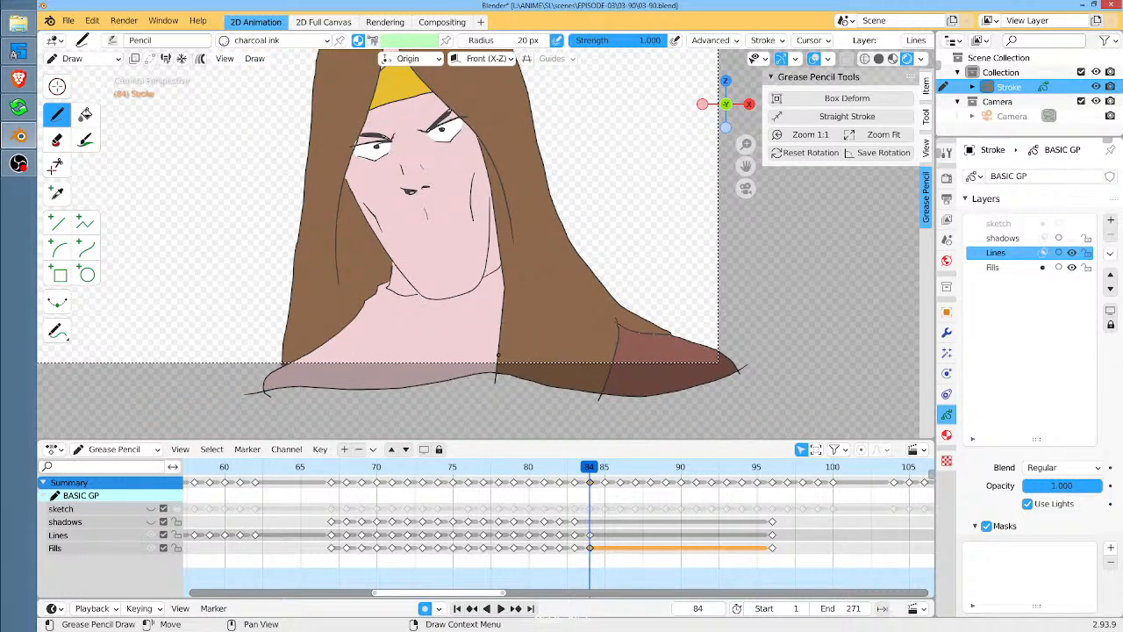
# On the Fills layer, fill the neck and chest area below the neckline with the leather armor material
pyautogui.click(1035, 267)
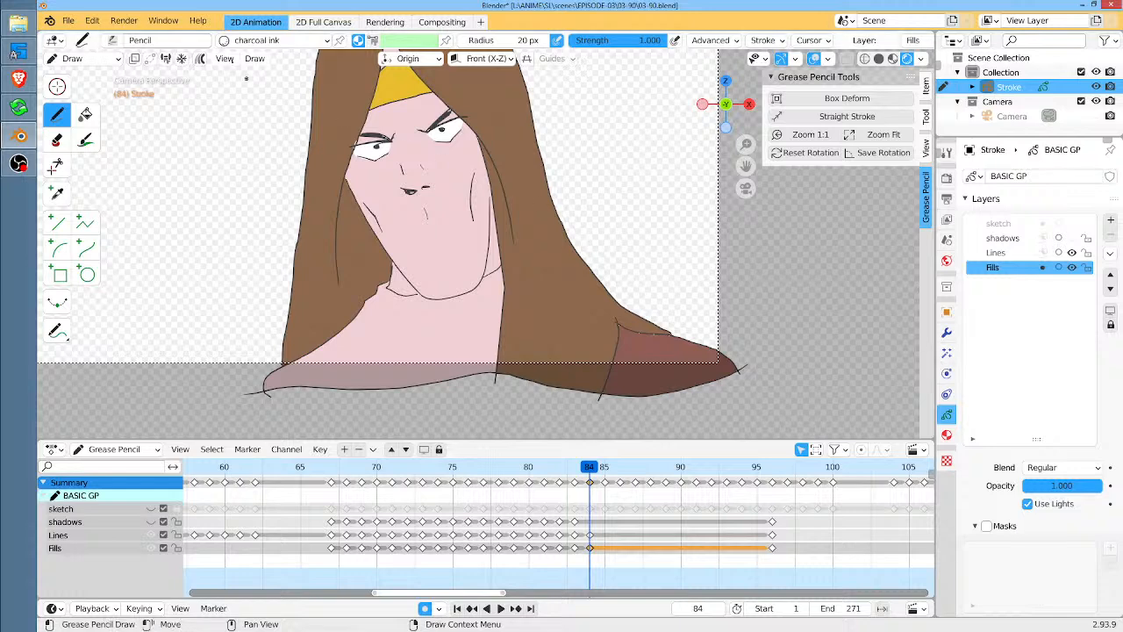
pyautogui.click(237, 40)
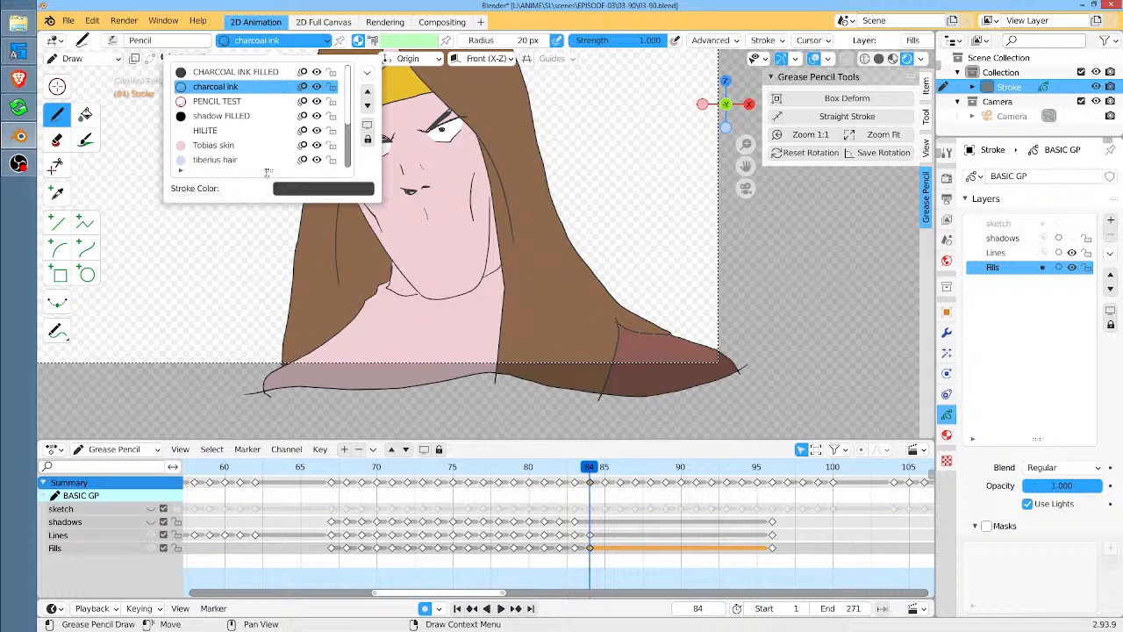
pyautogui.moveTo(268, 172); pyautogui.dragTo(282, 390)
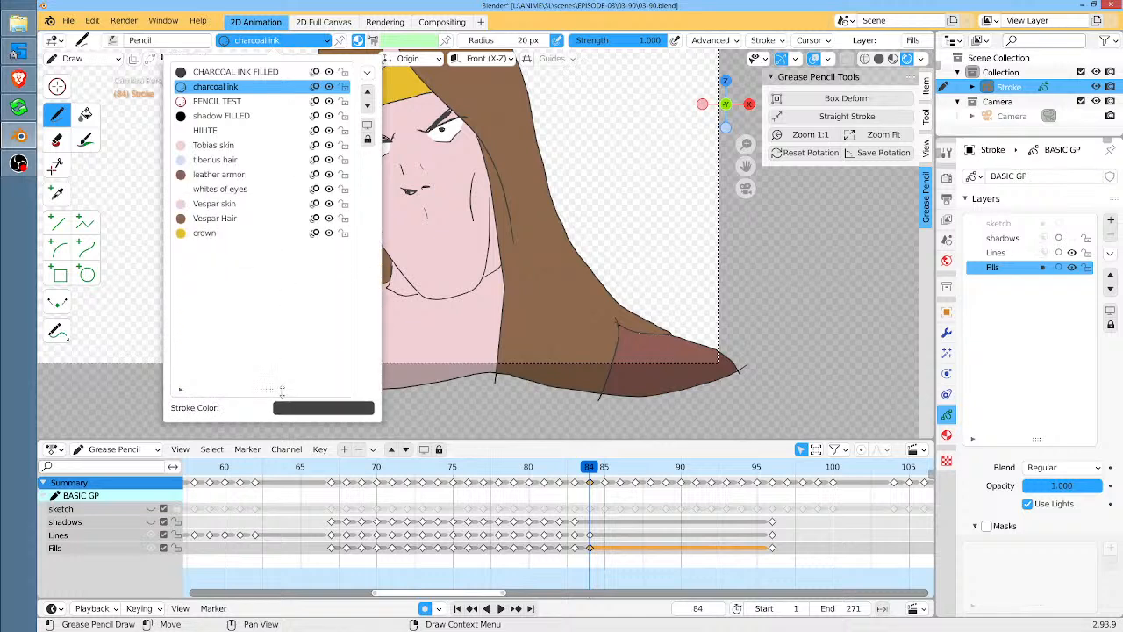
pyautogui.click(239, 177)
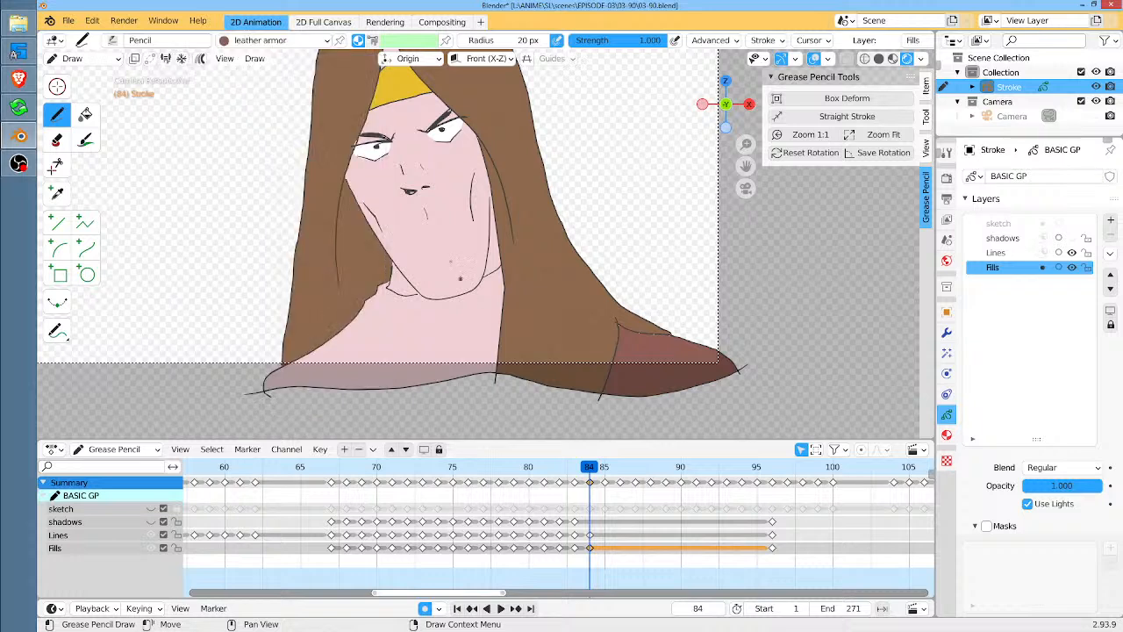
pyautogui.click(84, 115)
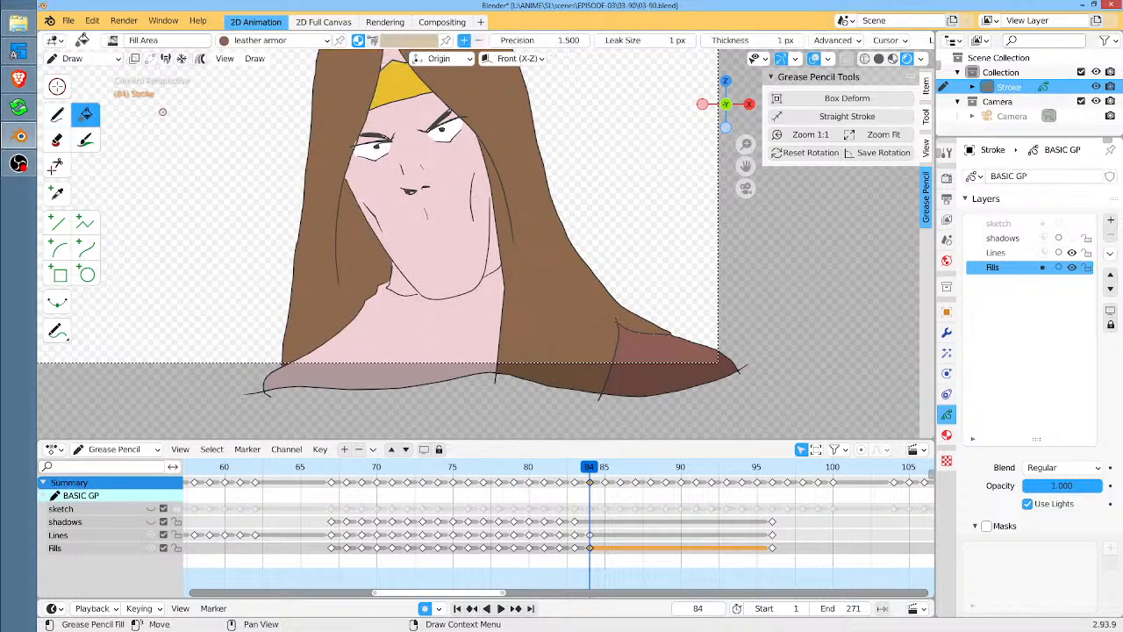
pyautogui.click(420, 324)
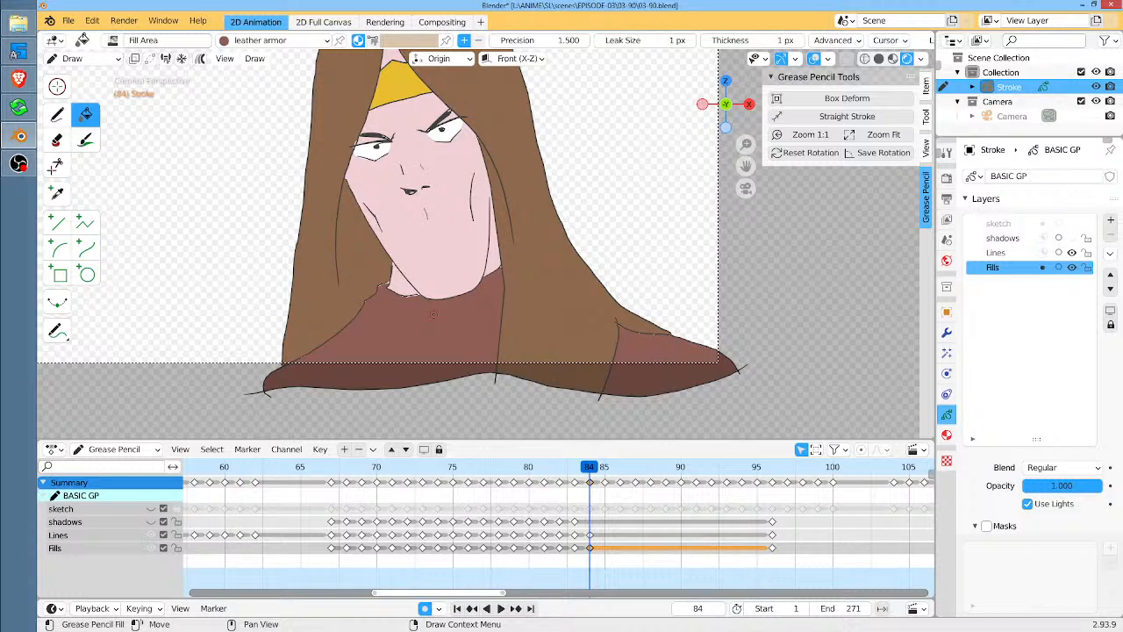
pyautogui.click(229, 41)
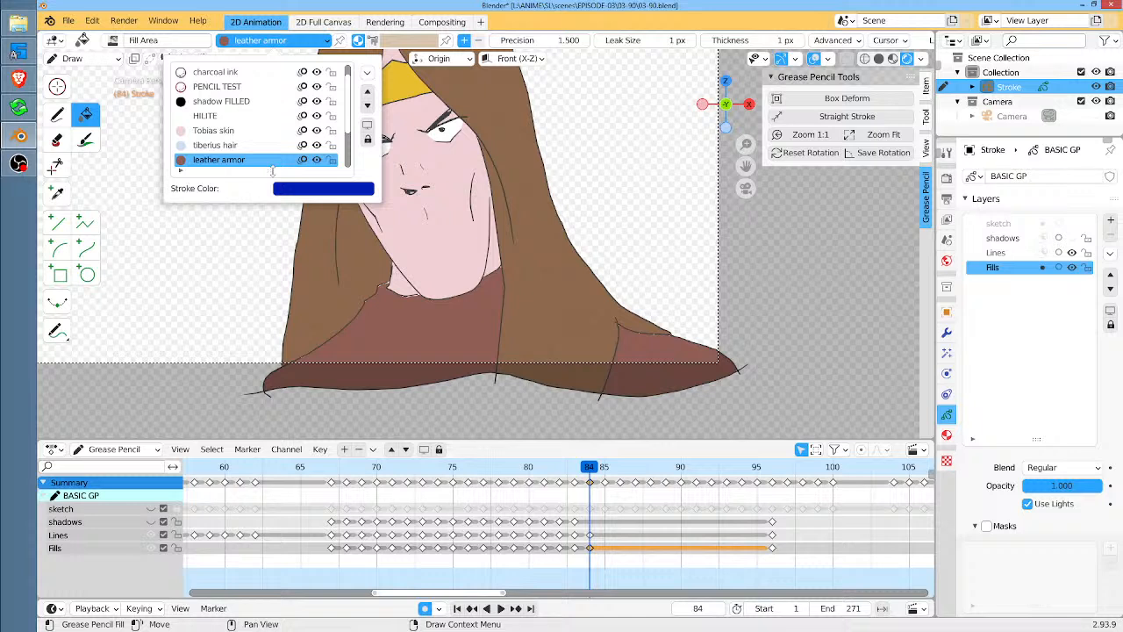
pyautogui.moveTo(273, 171); pyautogui.dragTo(283, 376)
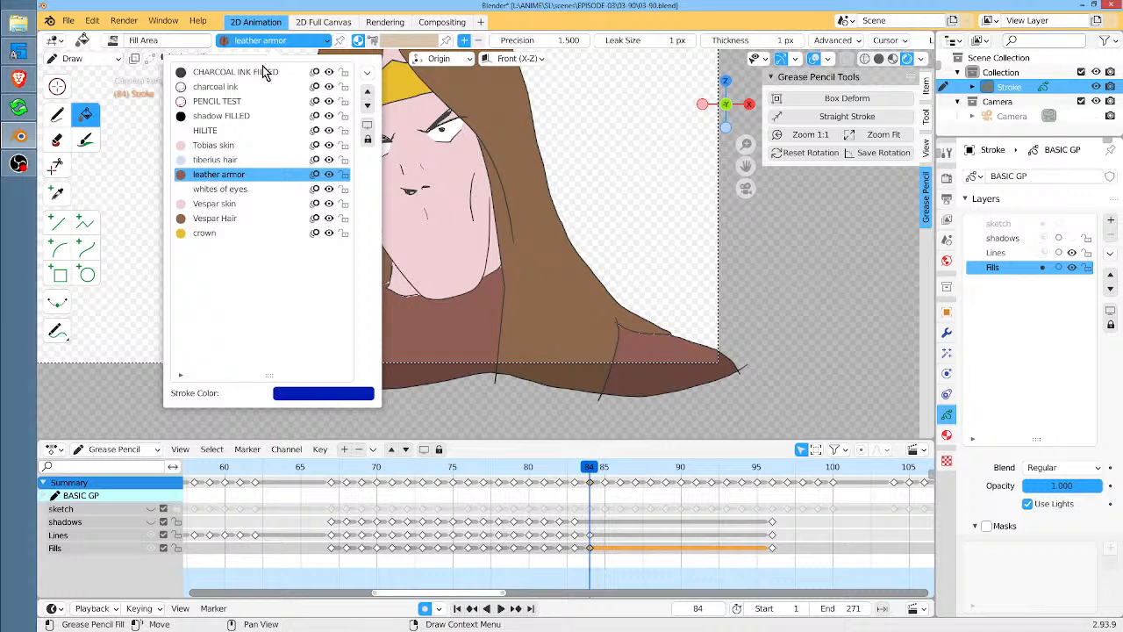
pyautogui.click(340, 44)
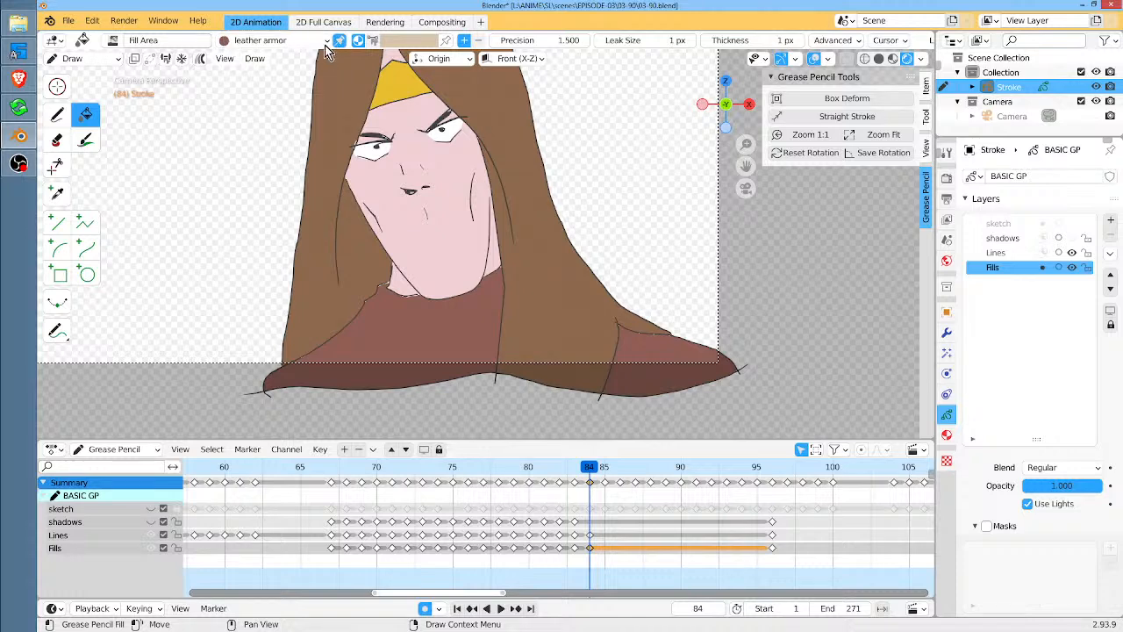
pyautogui.click(321, 42)
pyautogui.click(312, 42)
pyautogui.click(341, 41)
pyautogui.click(226, 42)
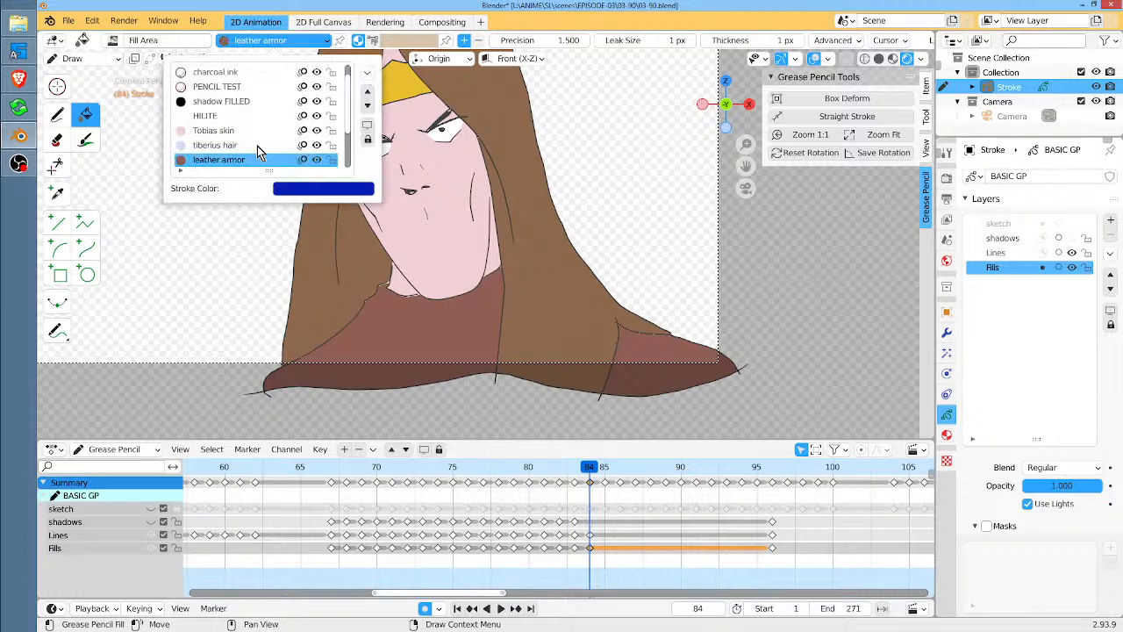
pyautogui.moveTo(269, 172); pyautogui.dragTo(285, 311)
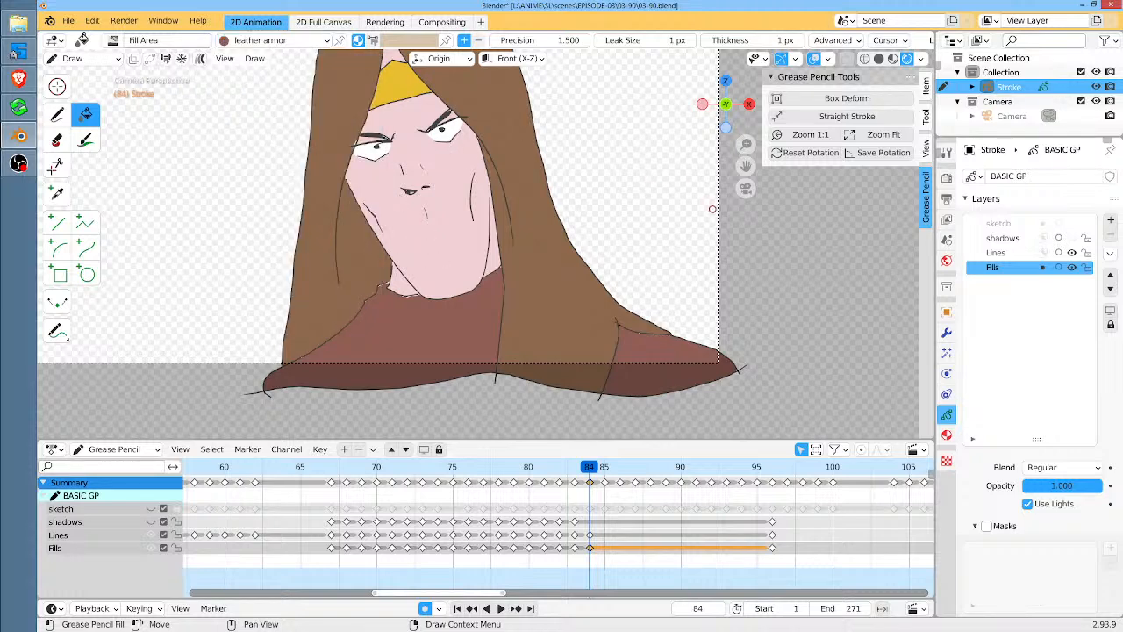
# Make the shadows layer active and visible, with shadow FILLED as the drawing material
pyautogui.click(1019, 240)
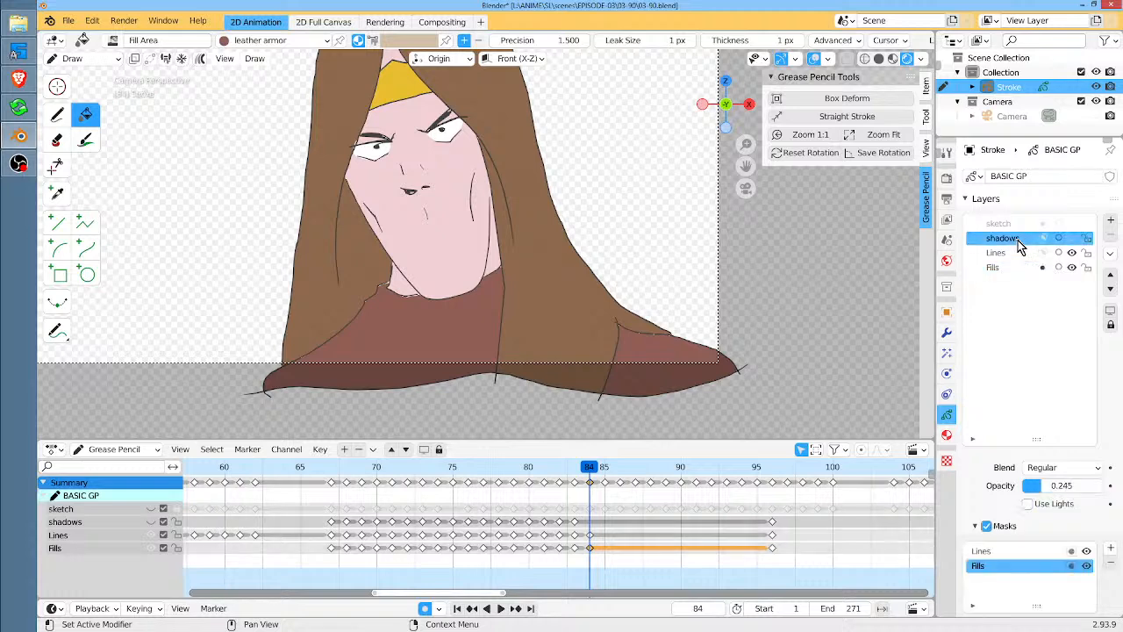
pyautogui.click(230, 42)
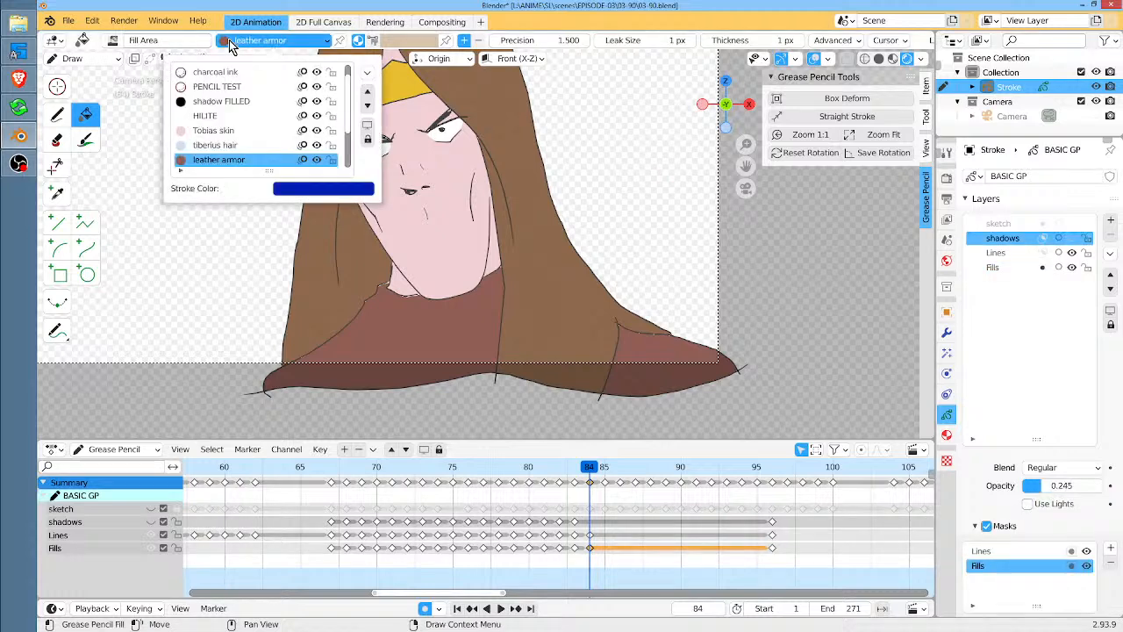
pyautogui.click(254, 101)
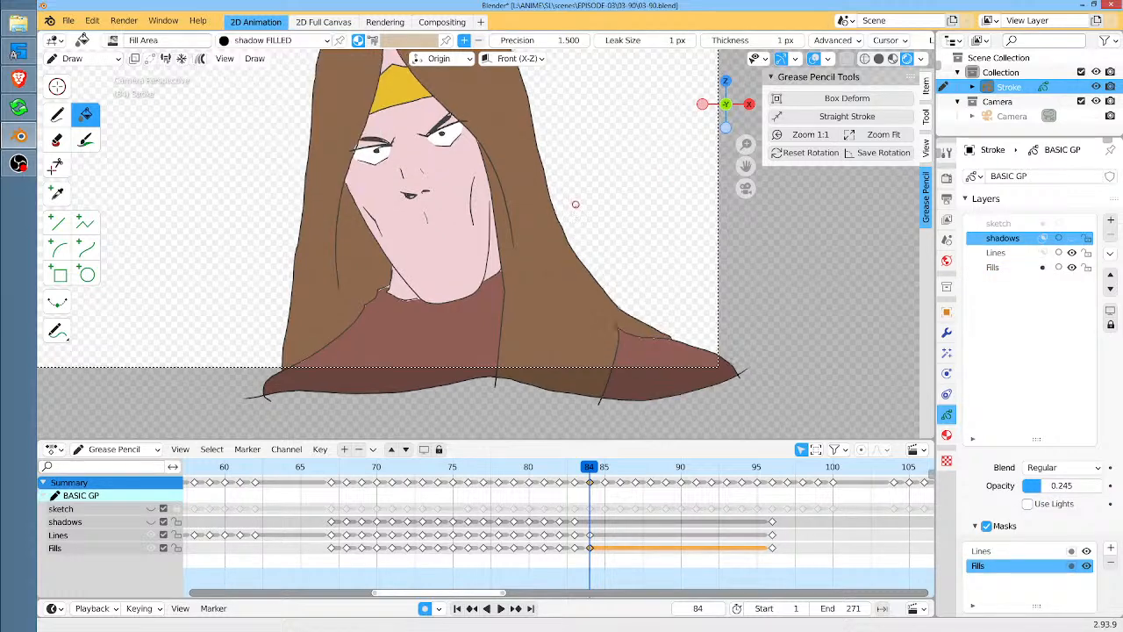
pyautogui.moveTo(559, 186); pyautogui.dragTo(565, 236, button='middle')
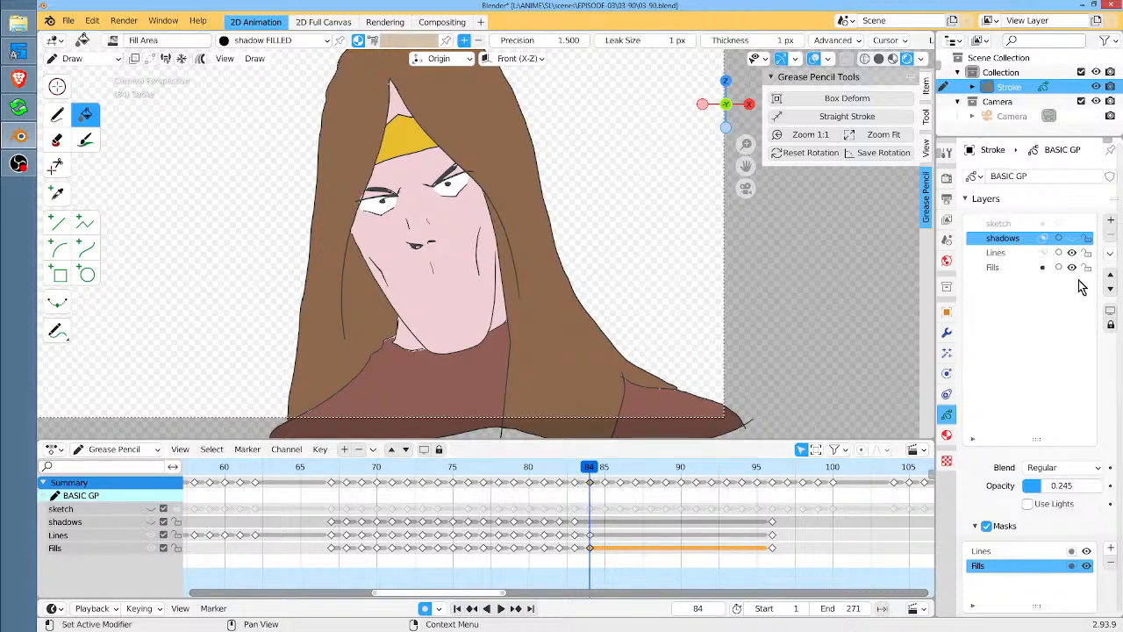
pyautogui.click(1072, 238)
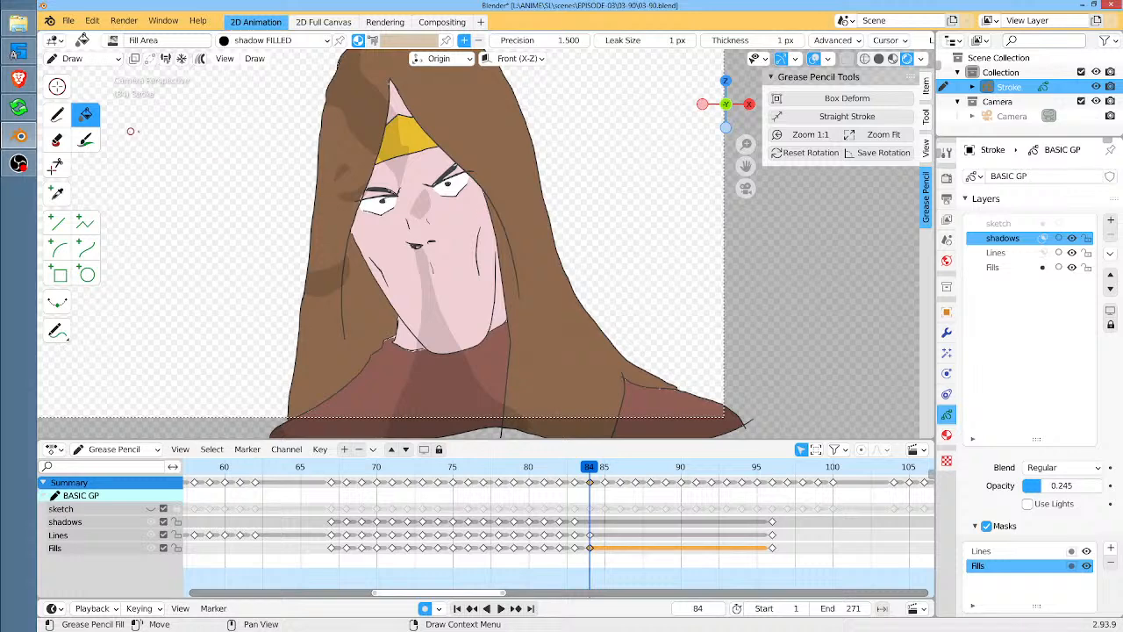
# Draw filled shadow shapes at frame 84 over the hair's inner edges, crown, side of the face, eyes, mouth, cheek and armor
pyautogui.click(57, 114)
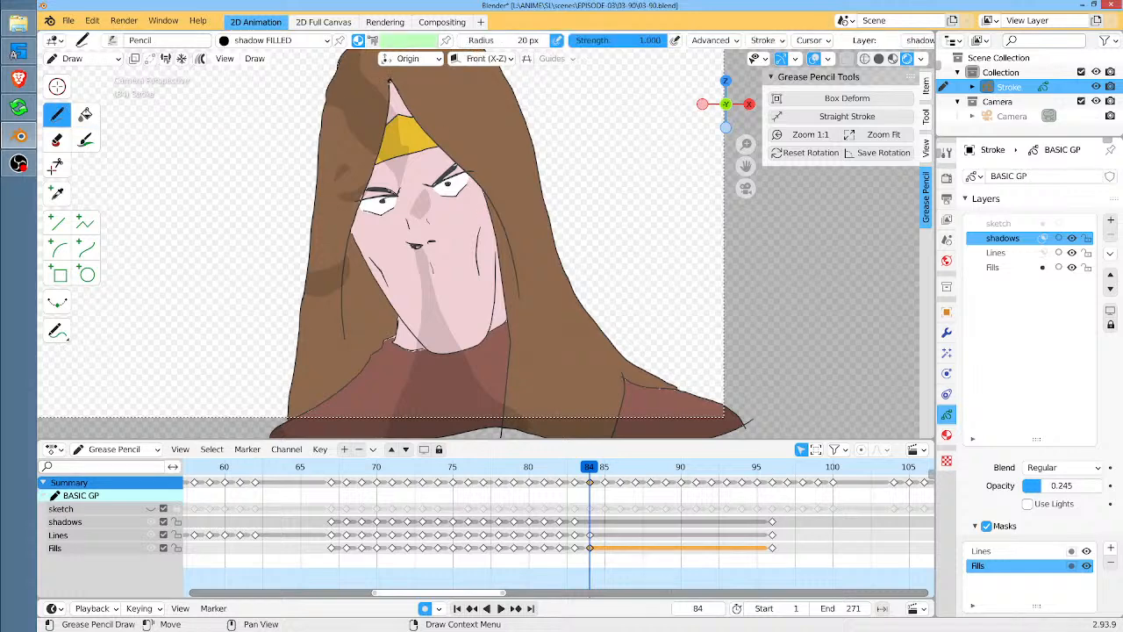
pyautogui.moveTo(389, 80); pyautogui.dragTo(404, 145)
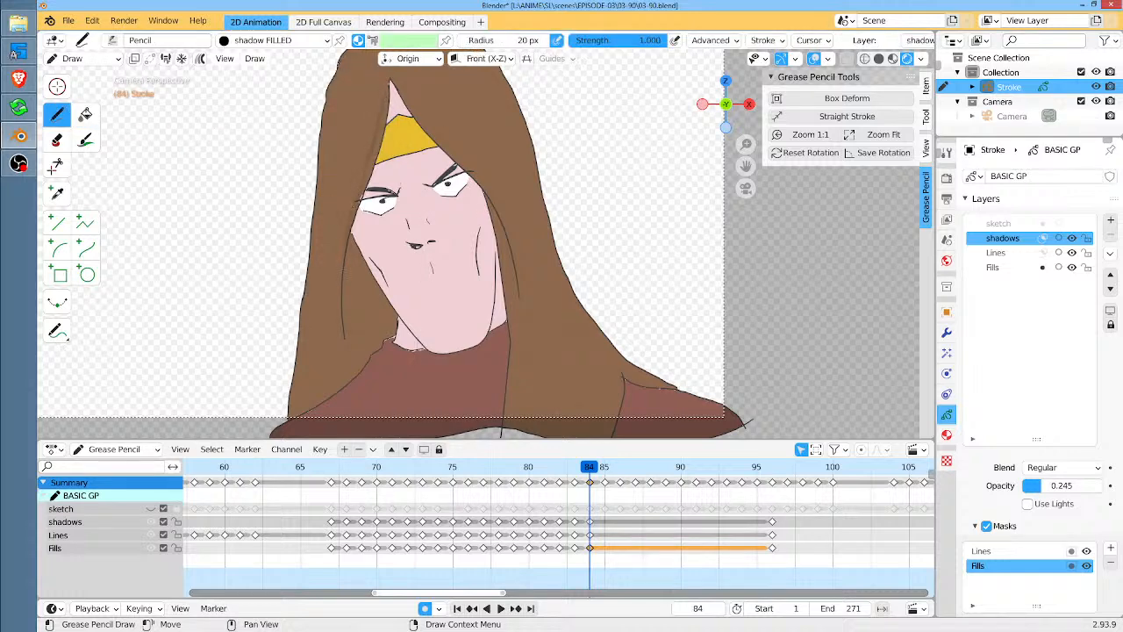
pyautogui.moveTo(354, 199)
pyautogui.mouseDown()
pyautogui.moveTo(345, 322)
pyautogui.moveTo(322, 389)
pyautogui.moveTo(405, 411)
pyautogui.moveTo(476, 352)
pyautogui.moveTo(444, 351)
pyautogui.moveTo(398, 274)
pyautogui.moveTo(382, 215)
pyautogui.moveTo(404, 125)
pyautogui.moveTo(483, 220)
pyautogui.moveTo(493, 290)
pyautogui.moveTo(481, 347)
pyautogui.moveTo(451, 376)
pyautogui.moveTo(497, 377)
pyautogui.moveTo(505, 259)
pyautogui.moveTo(488, 190)
pyautogui.moveTo(441, 133)
pyautogui.mouseUp()
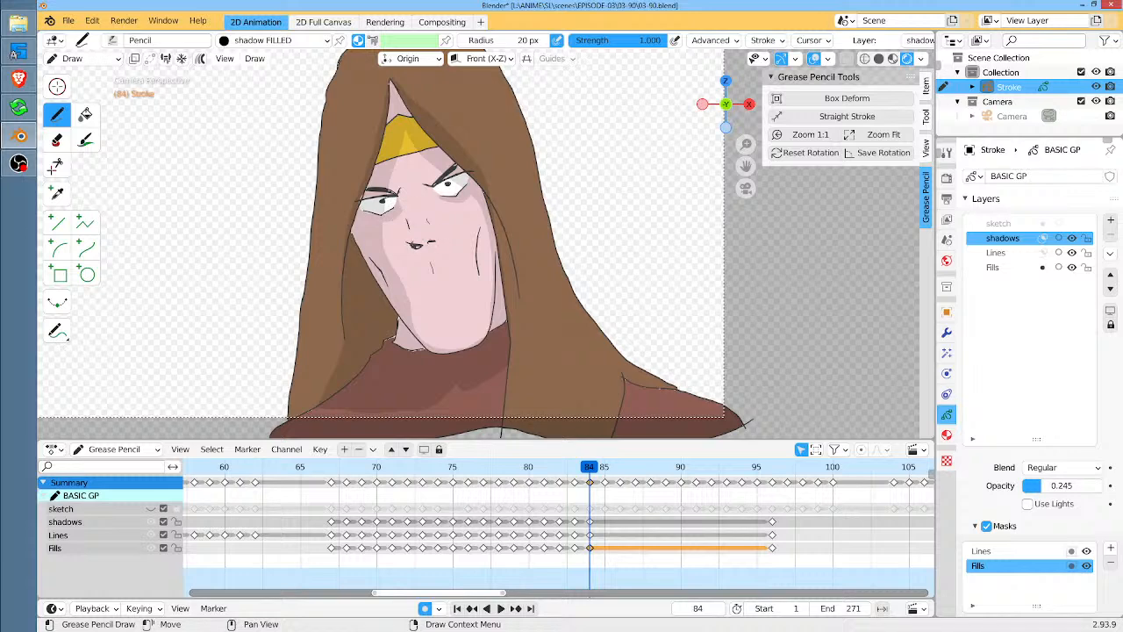
pyautogui.moveTo(414, 244); pyautogui.dragTo(426, 261)
pyautogui.moveTo(479, 275); pyautogui.dragTo(483, 239)
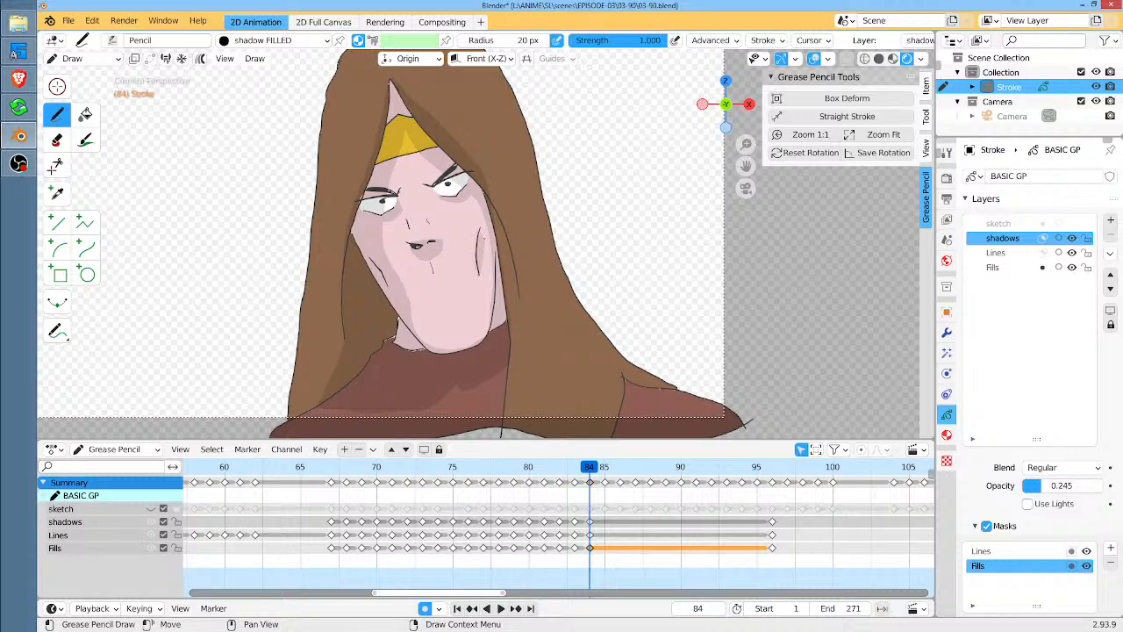
pyautogui.scroll(-3, 205, 157)
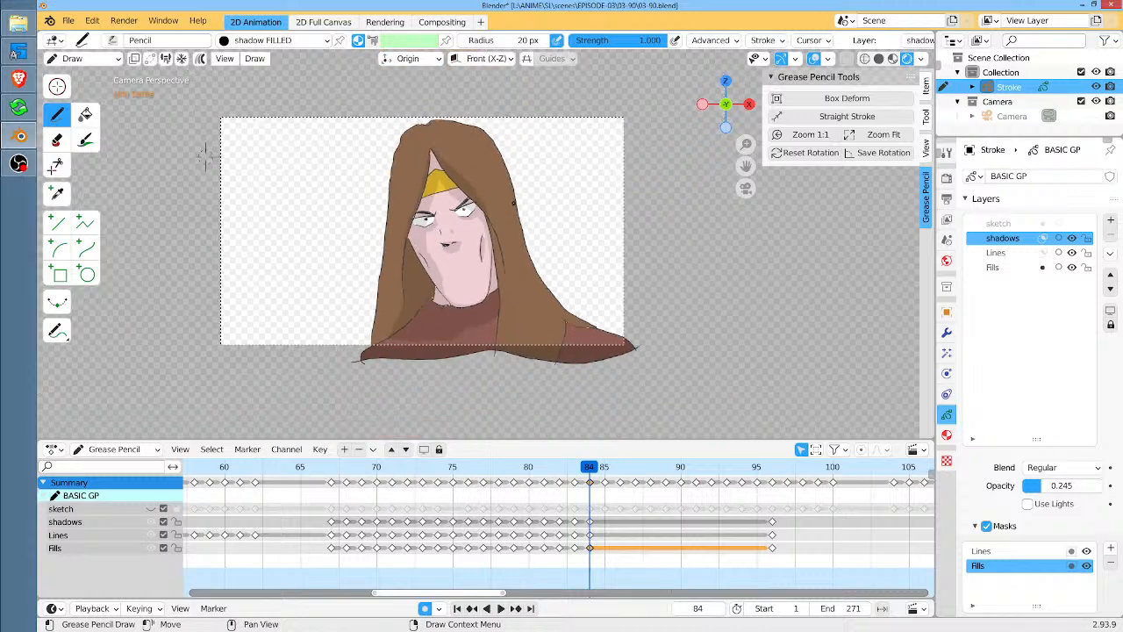
pyautogui.scroll(2, 499, 198)
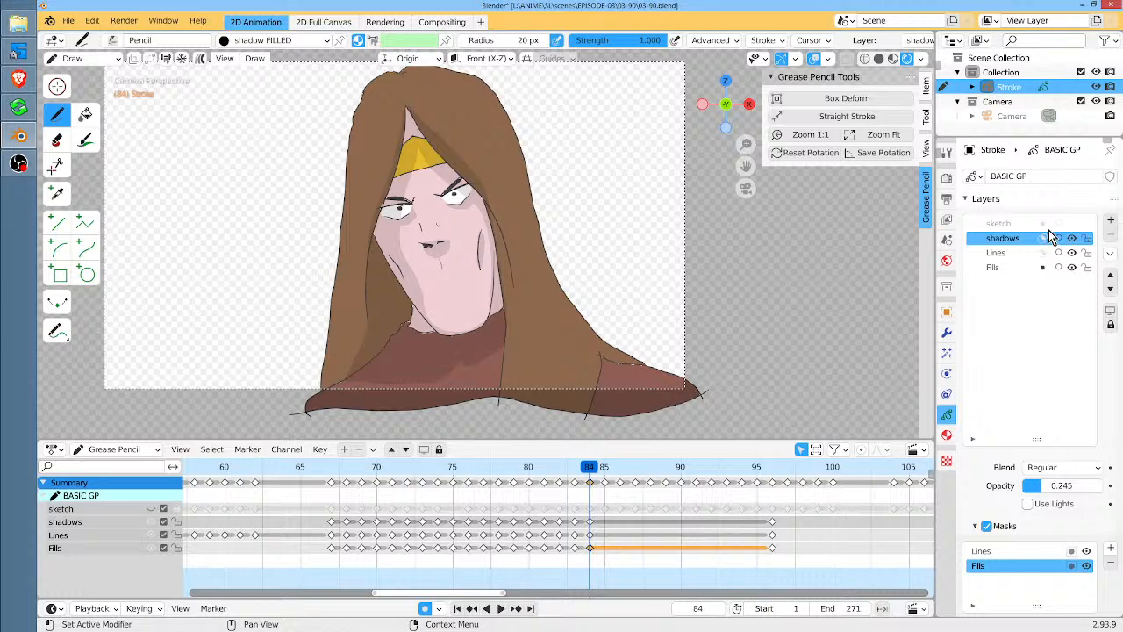
# Turn off masking for the Lines layer and leave that layer active
pyautogui.click(1009, 226)
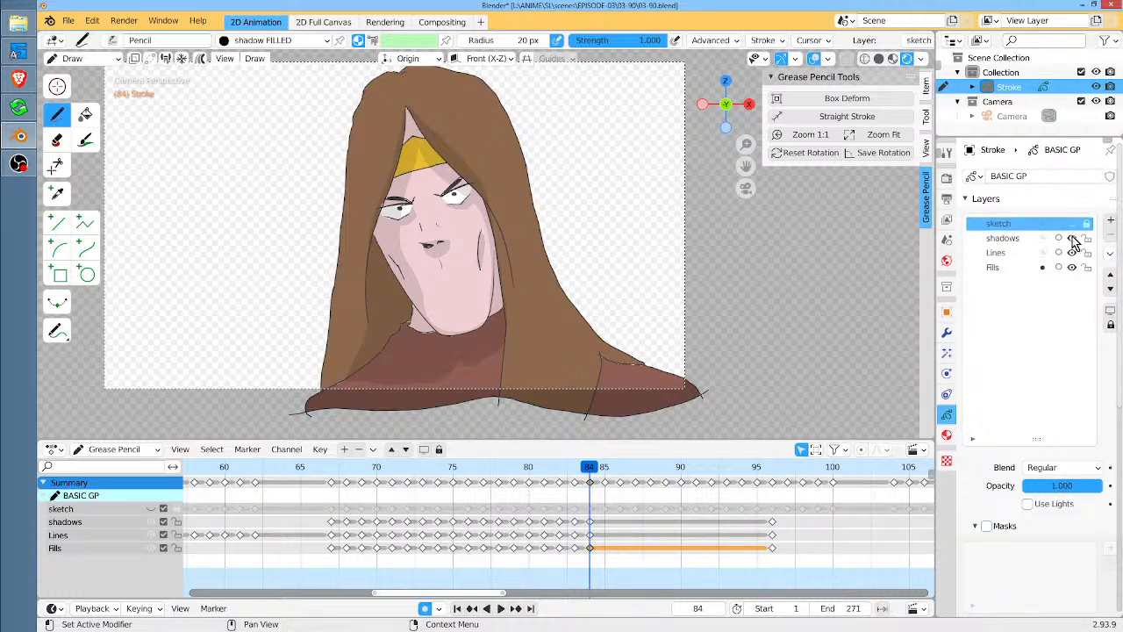
pyautogui.click(1044, 238)
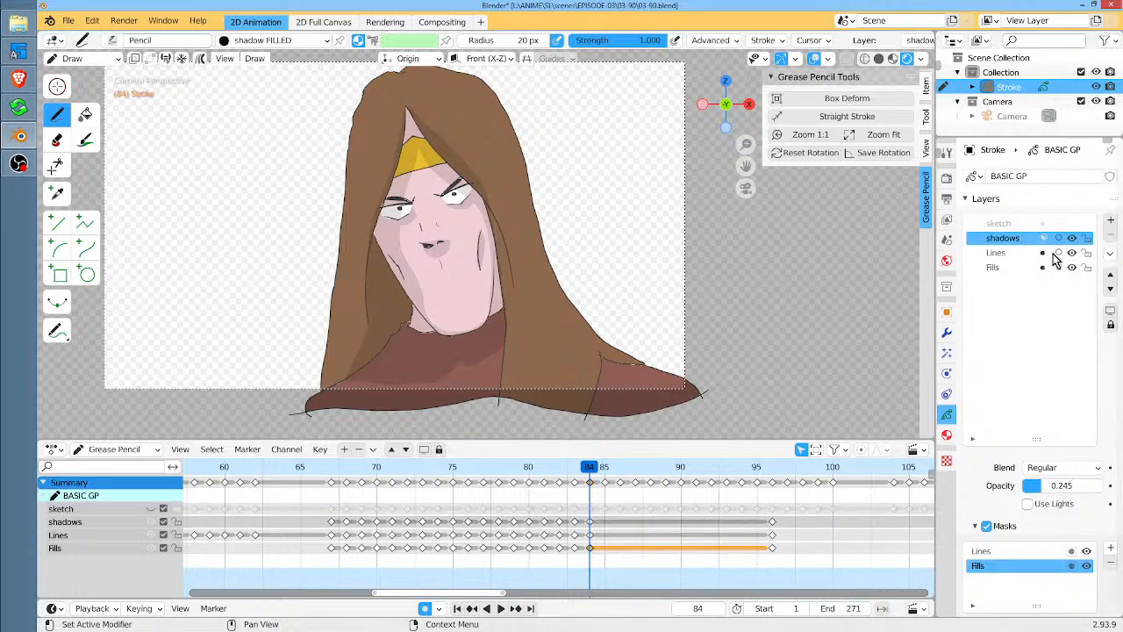
pyautogui.click(1038, 254)
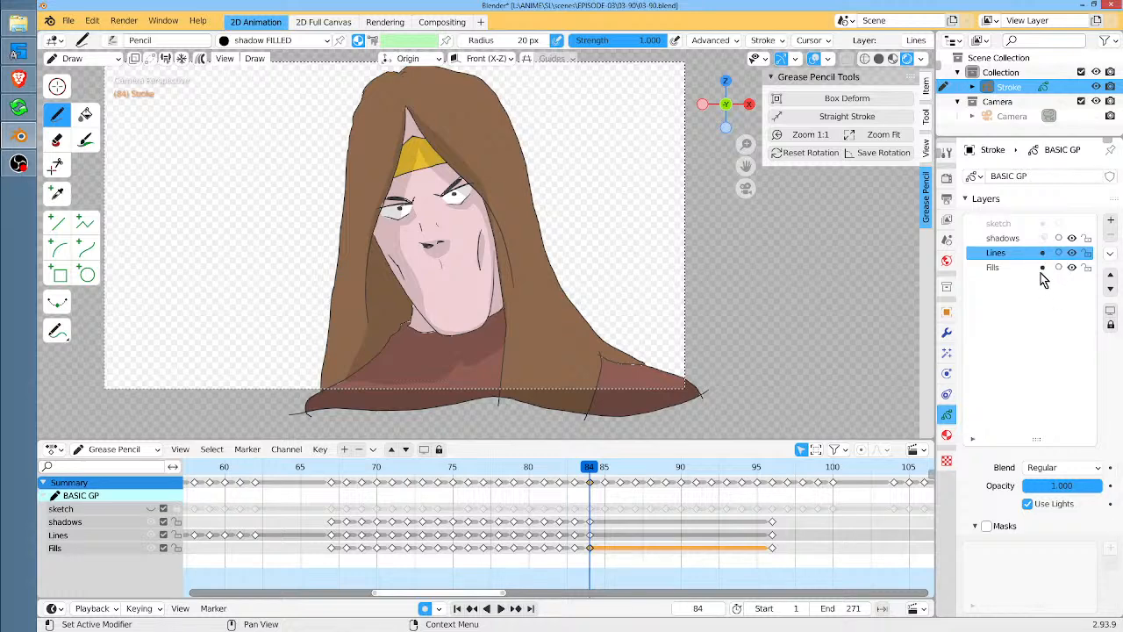
pyautogui.click(1018, 270)
pyautogui.click(1020, 257)
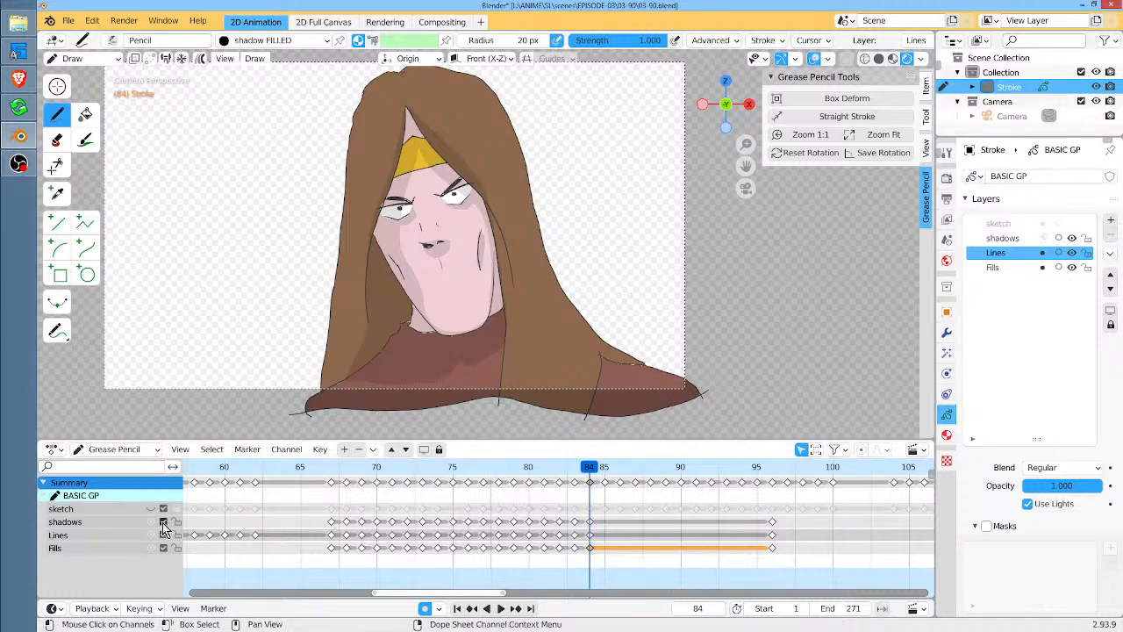
# Try locking every dope sheet layer channel except Lines, and unlock all the channels again
pyautogui.click(590, 520)
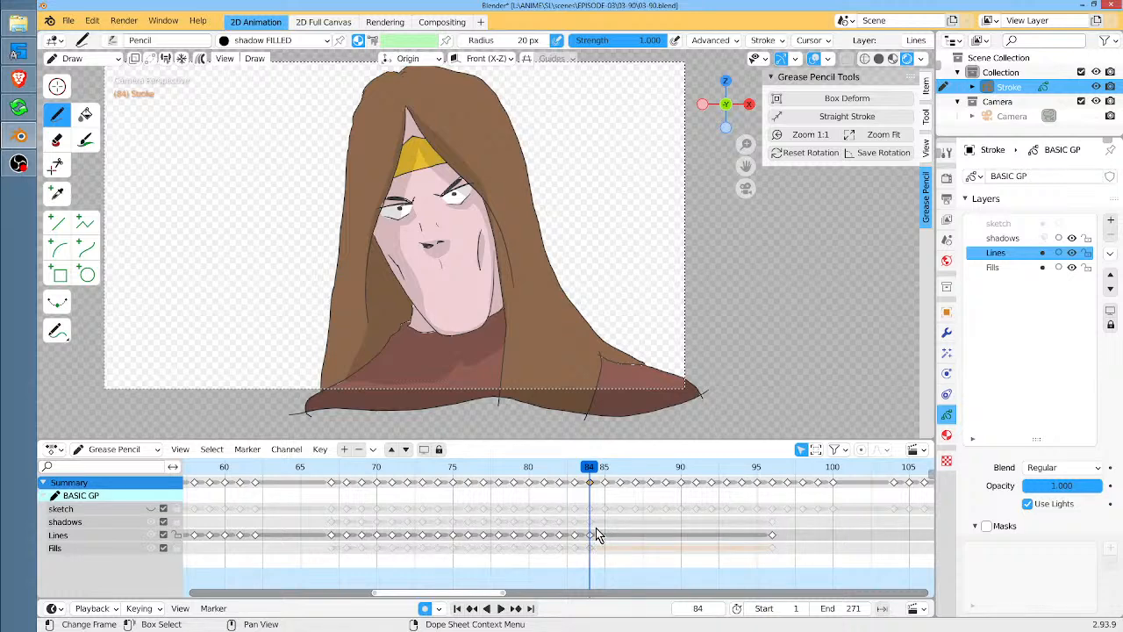
pyautogui.click(604, 536)
pyautogui.press('Tab')
pyautogui.press('Tab')
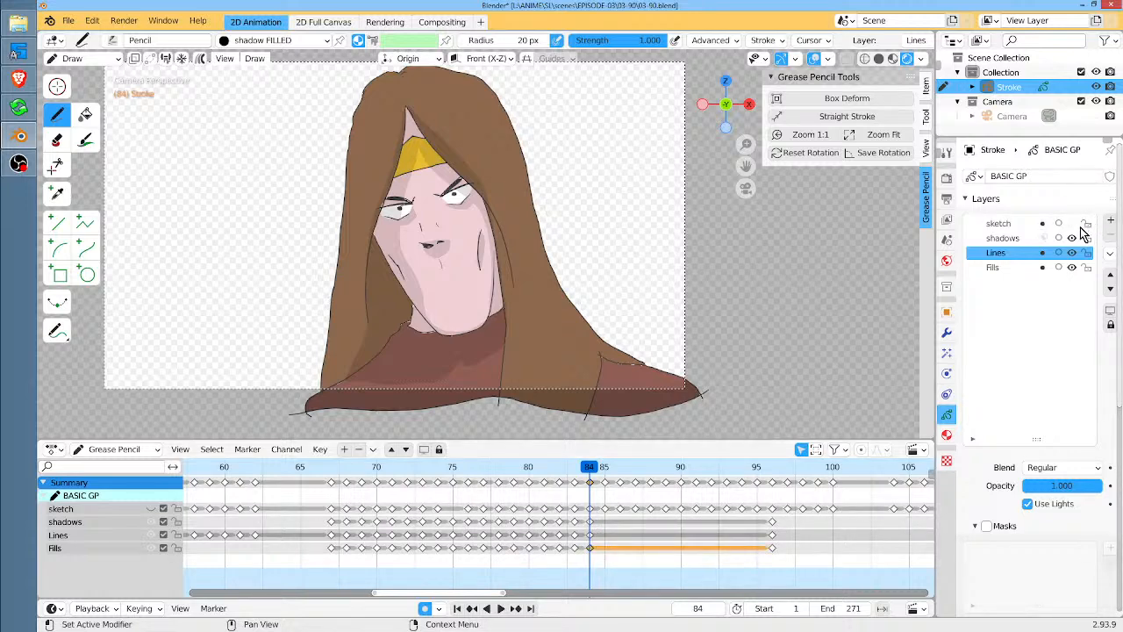
# Try auto-locking the inactive Grease Pencil layers, and turn the option off again
pyautogui.click(1113, 260)
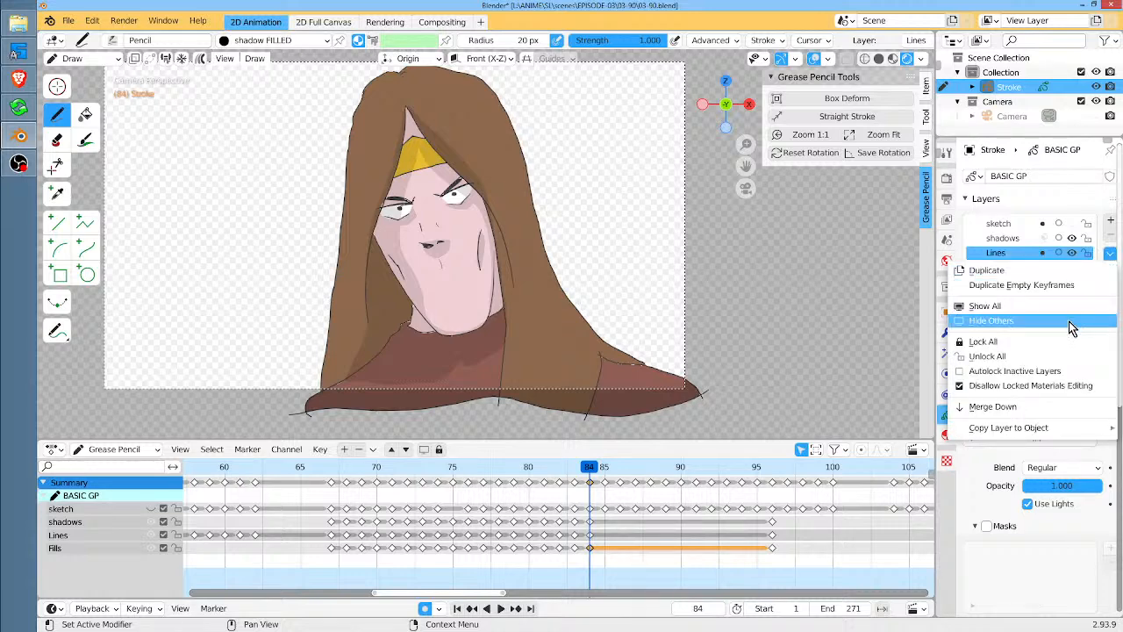
pyautogui.click(1110, 253)
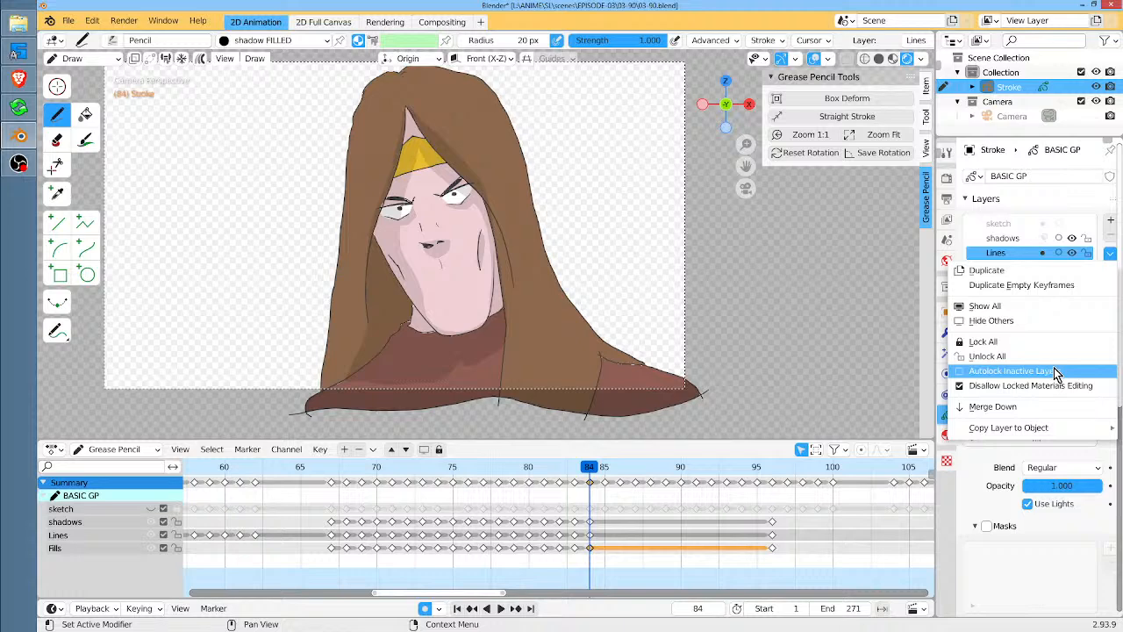
pyautogui.click(1053, 371)
pyautogui.click(1112, 258)
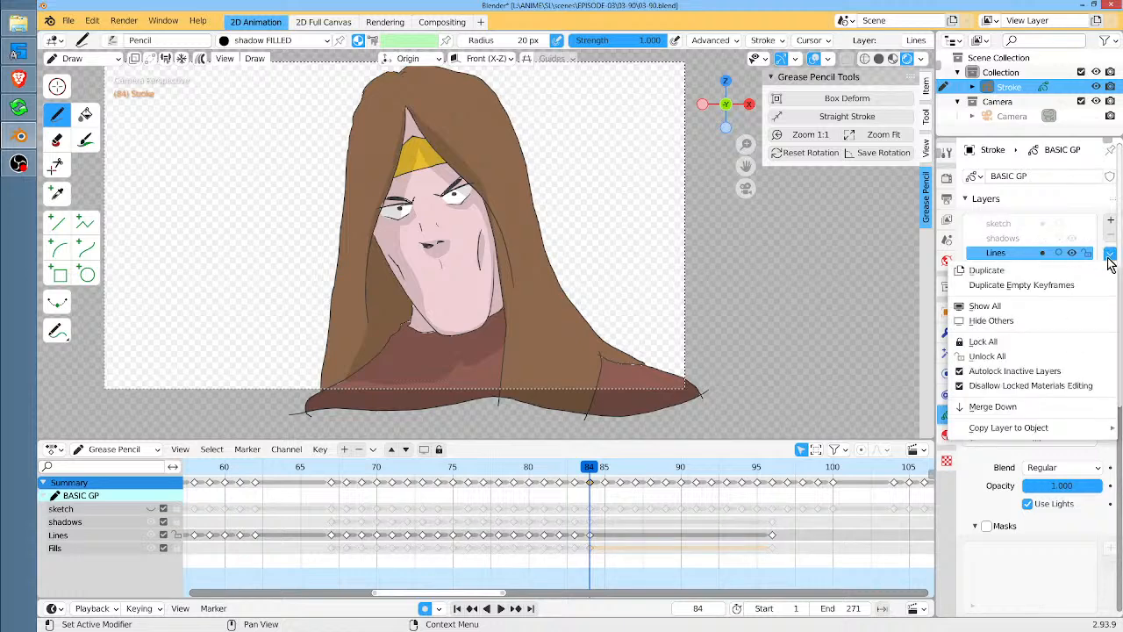
pyautogui.click(1053, 372)
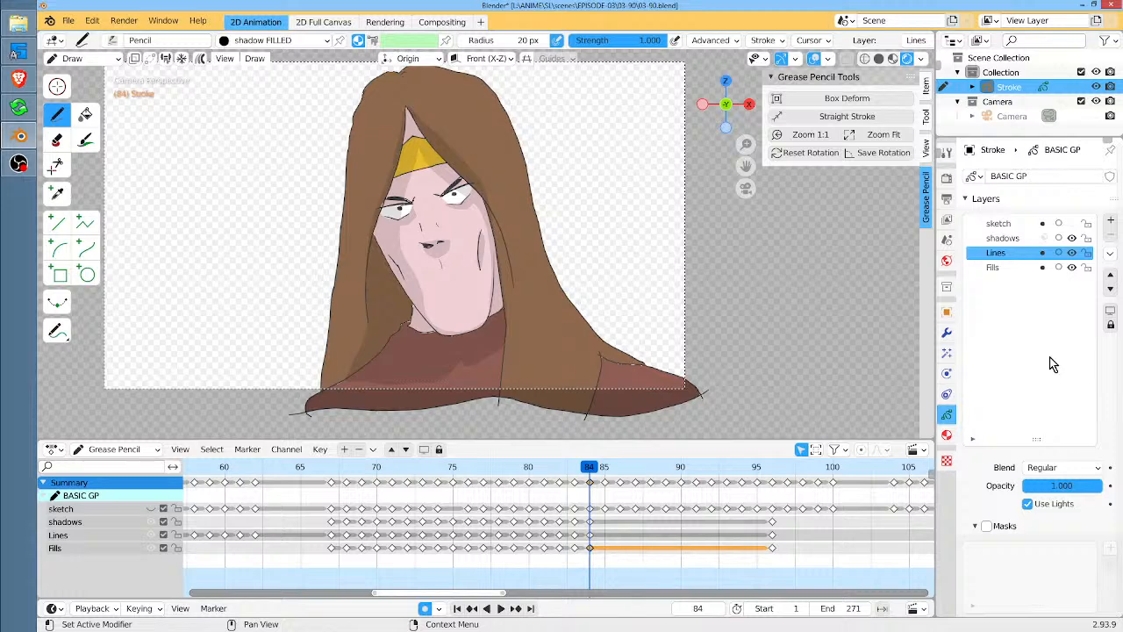
# Try locking the sketch layer, view the layer options, and toggle the sketch layer's visibility
pyautogui.click(1086, 223)
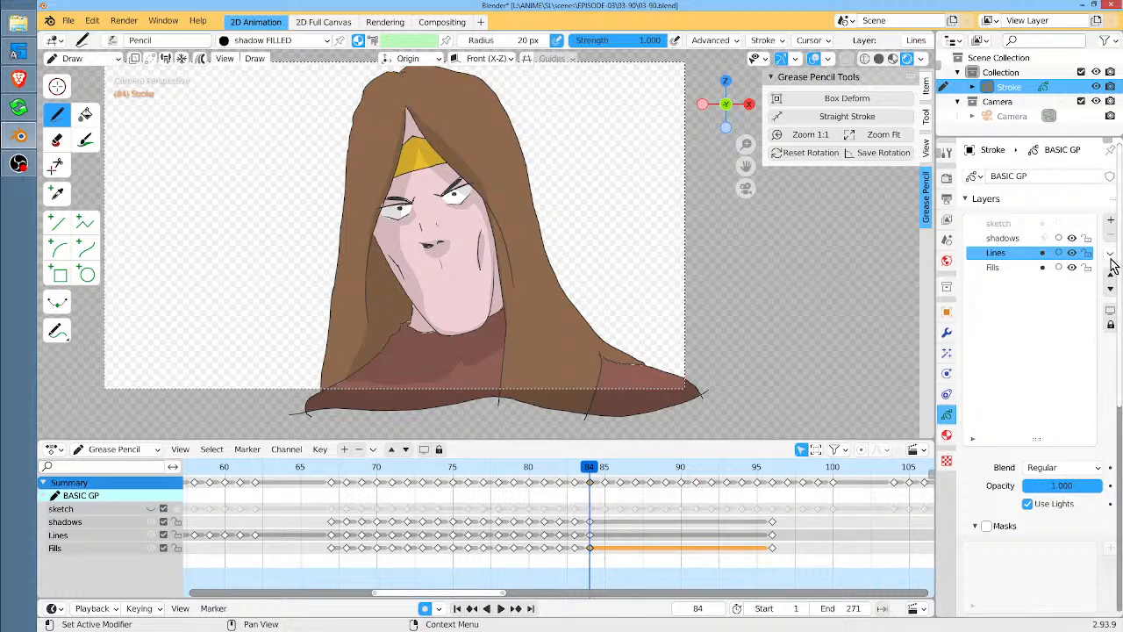
pyautogui.click(1110, 252)
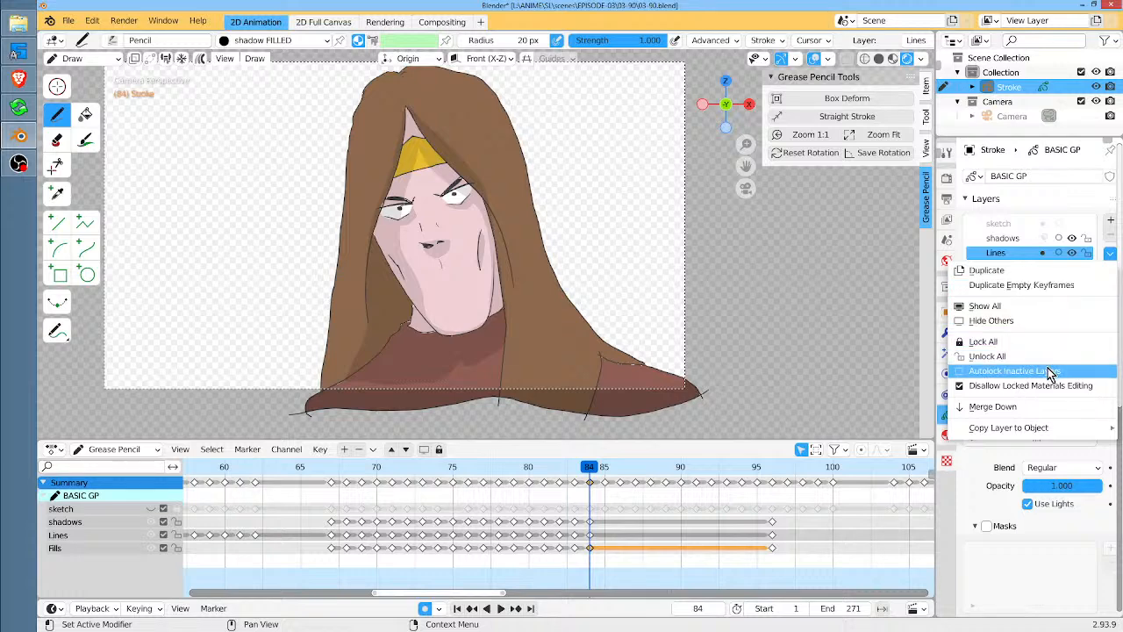
pyautogui.click(1111, 254)
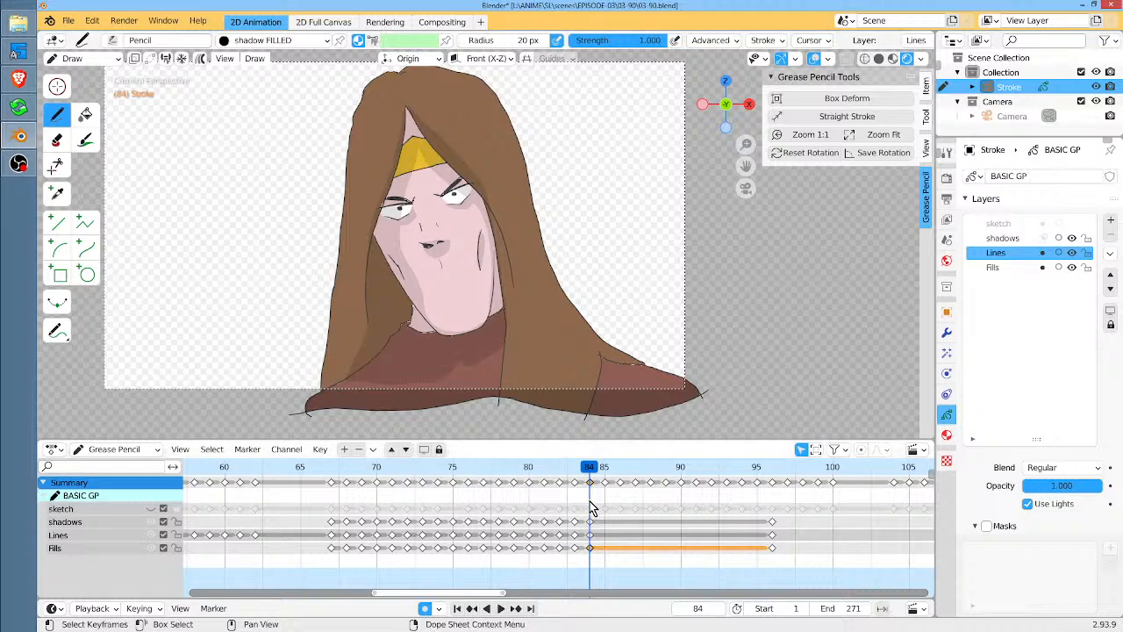
pyautogui.click(1071, 225)
pyautogui.click(1072, 225)
# Try isolating the Lines channel in the dope sheet by locking all other layers, and unlock them all again
pyautogui.press('KP_Multiply')
pyautogui.press('KP_Multiply')
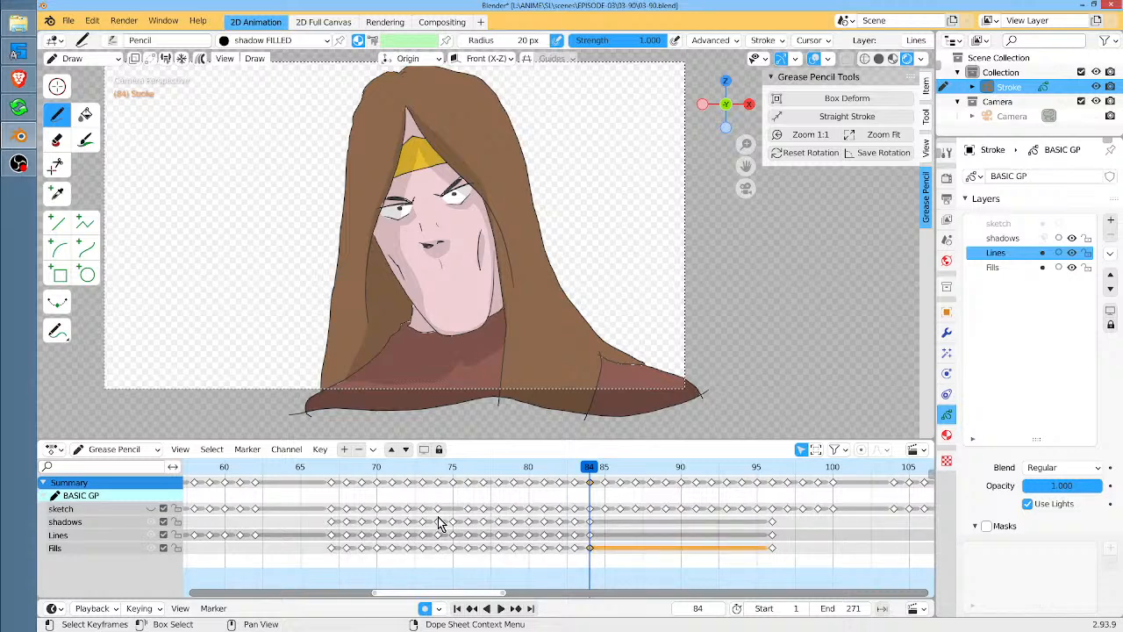
pyautogui.press('KP_Multiply')
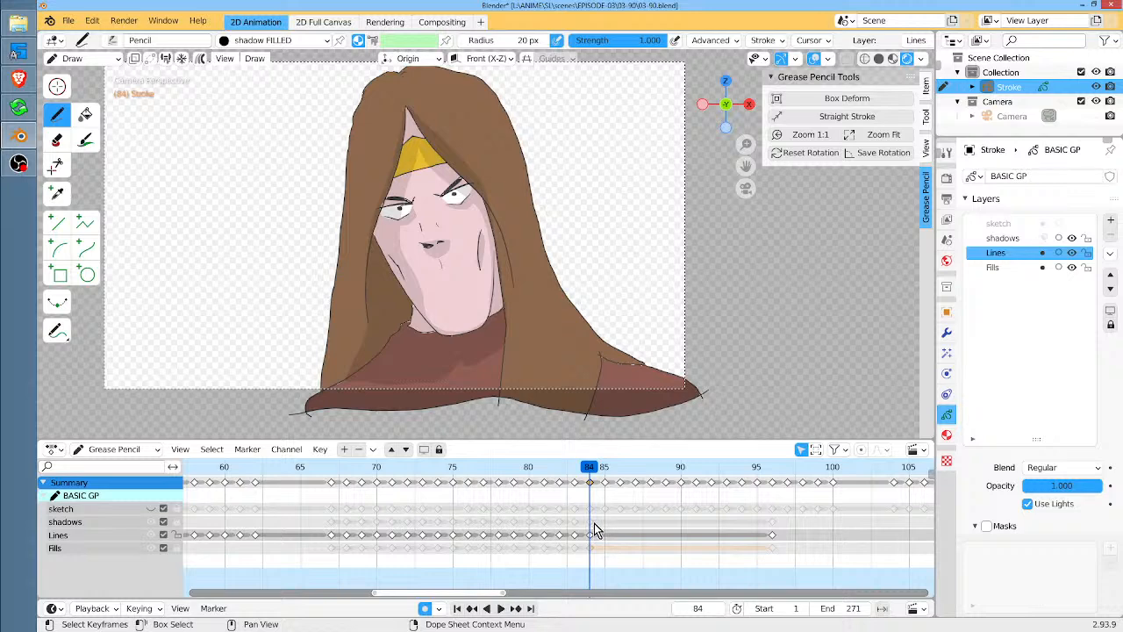
pyautogui.press('Tab')
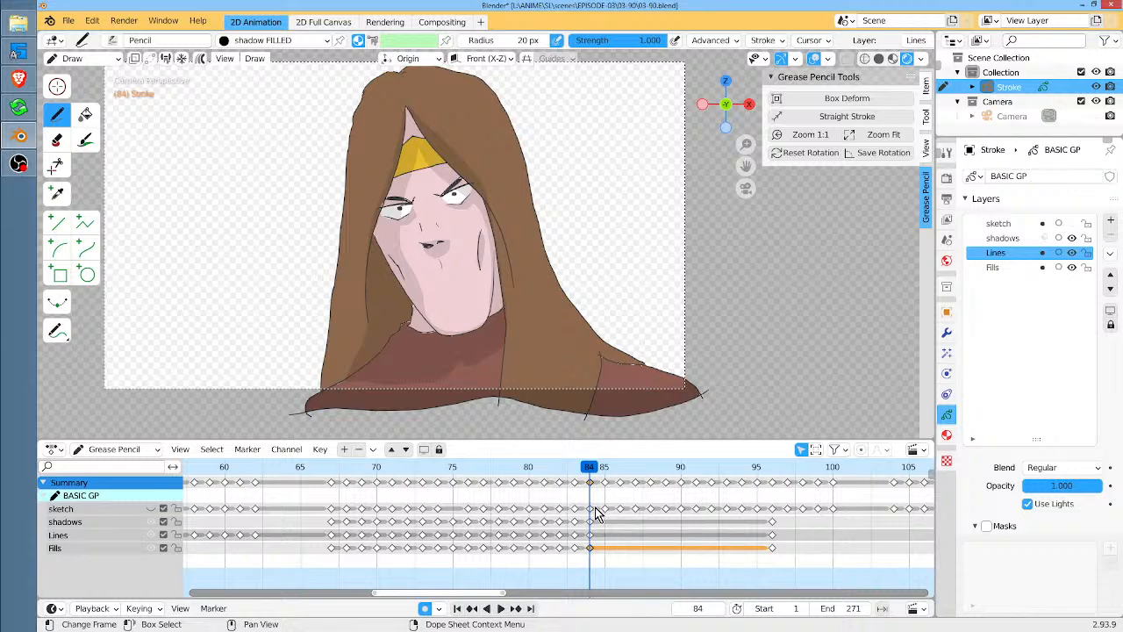
# Lock the sketch channel in the dope sheet, show its sketch for comparison and hide it again
pyautogui.click(176, 509)
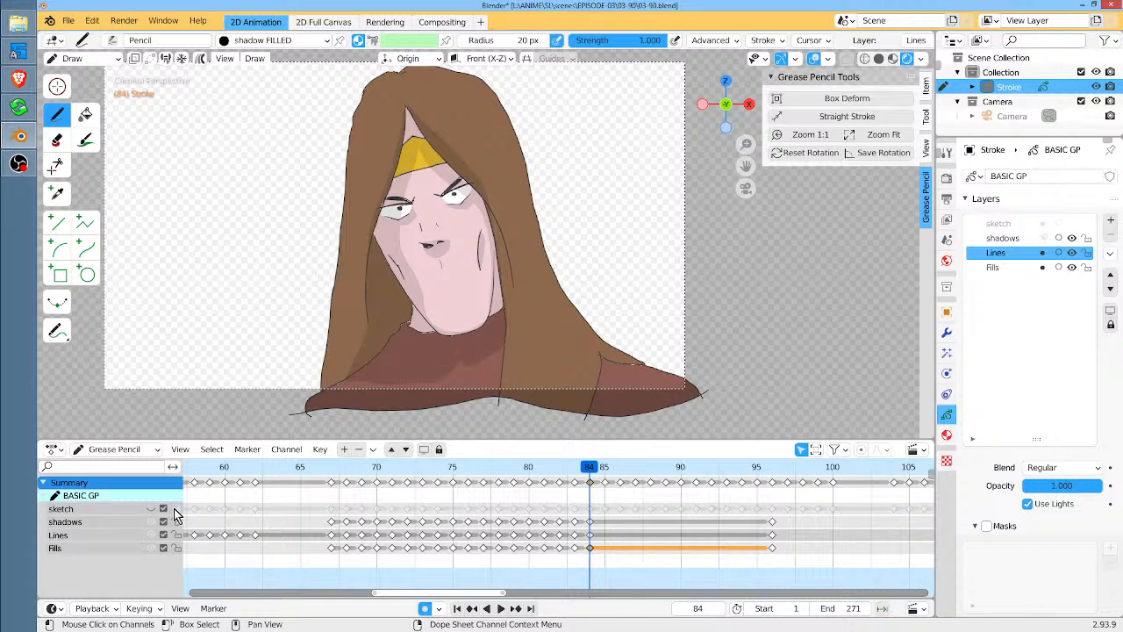
pyautogui.click(174, 509)
pyautogui.click(152, 506)
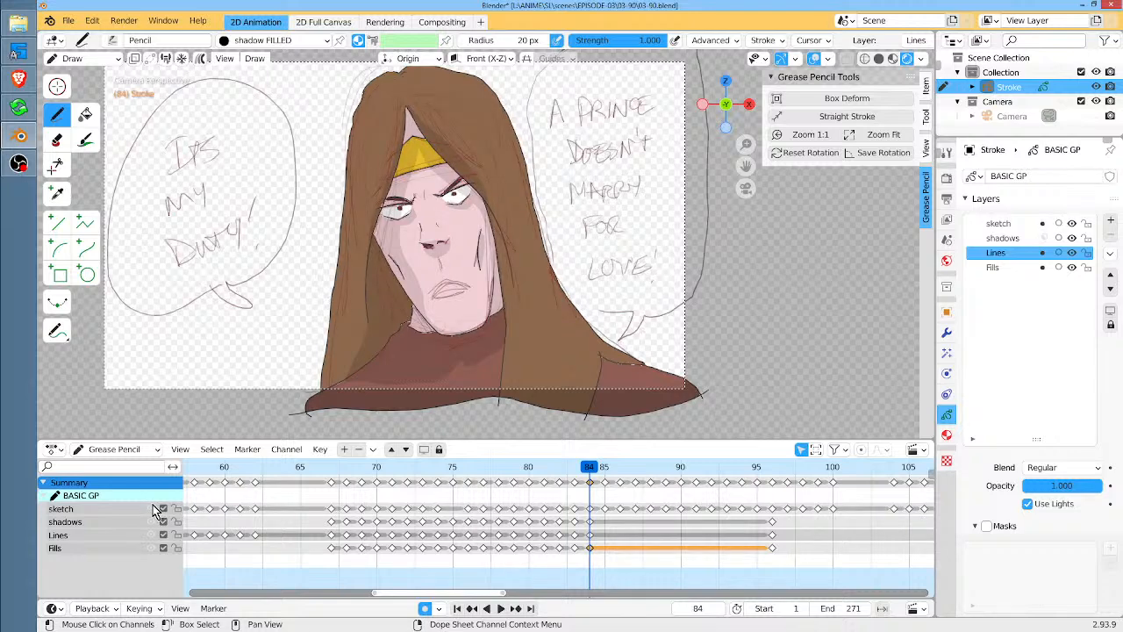
pyautogui.click(154, 509)
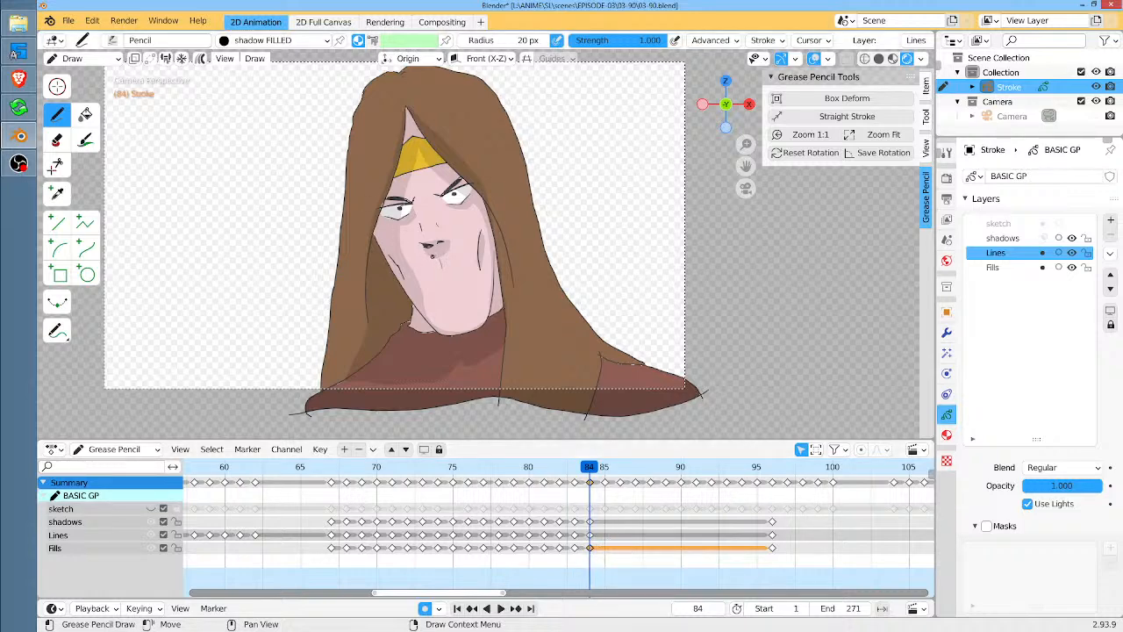
# In Sculpt Mode, turn off the selection mask and smooth the outer hair lines on both sides with the Smooth brush
pyautogui.hotkey('ctrl', 'Tab')
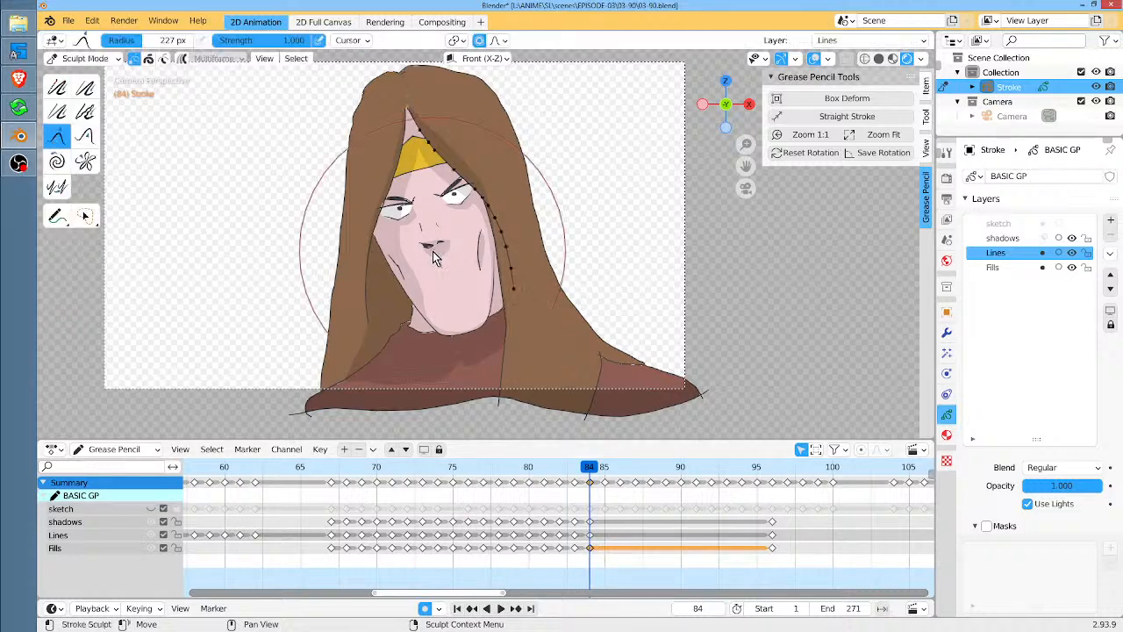
pyautogui.click(57, 86)
pyautogui.moveTo(351, 141); pyautogui.dragTo(321, 181)
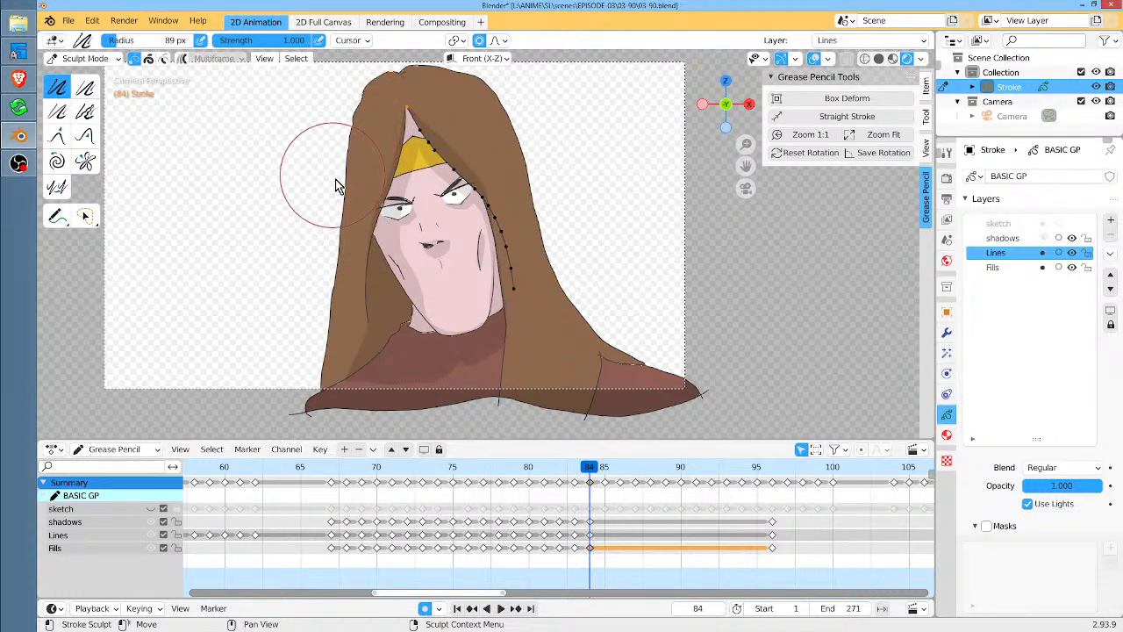
pyautogui.moveTo(358, 112)
pyautogui.mouseDown()
pyautogui.moveTo(346, 149)
pyautogui.moveTo(343, 123)
pyautogui.moveTo(366, 100)
pyautogui.moveTo(312, 312)
pyautogui.mouseUp()
pyautogui.click(149, 58)
pyautogui.moveTo(507, 111)
pyautogui.mouseDown()
pyautogui.moveTo(558, 184)
pyautogui.moveTo(573, 256)
pyautogui.mouseUp()
pyautogui.moveTo(522, 114); pyautogui.dragTo(572, 268)
pyautogui.moveTo(332, 136); pyautogui.dragTo(333, 207)
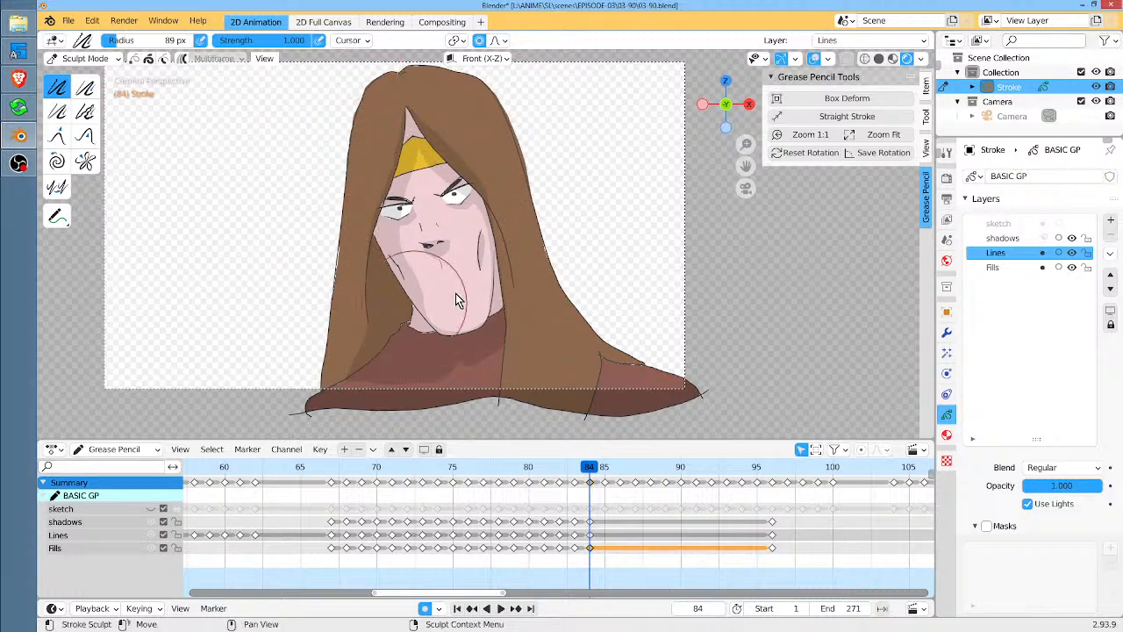
# Set the Grab brush radius to 81 px and reshape the hair's outer edges on both sides of the face
pyautogui.click(57, 138)
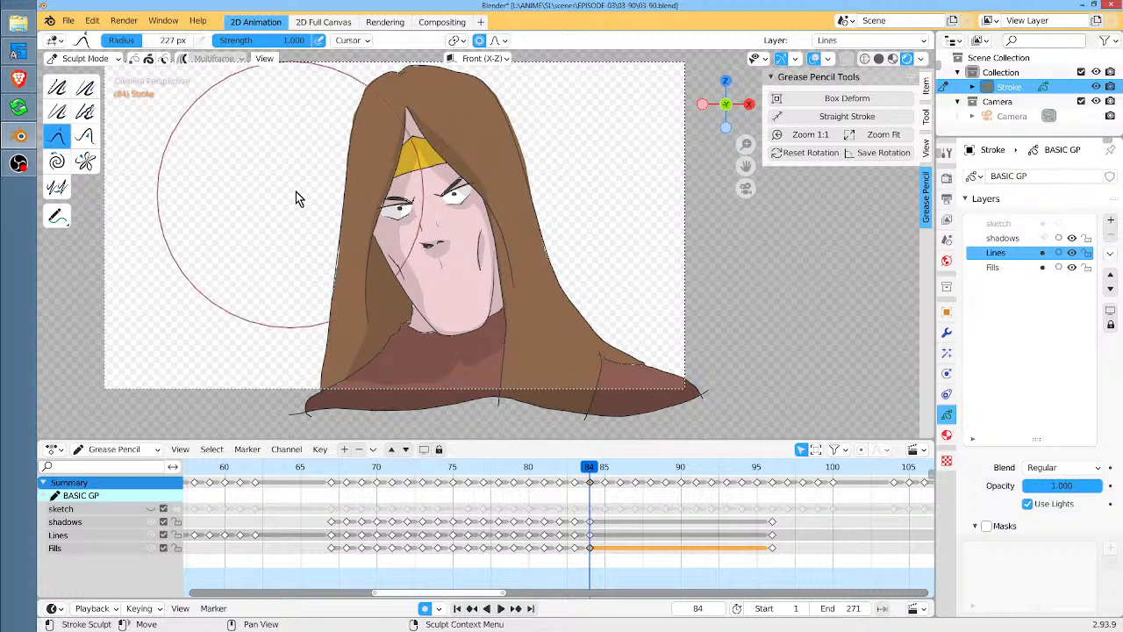
pyautogui.press('f')
pyautogui.click(233, 265)
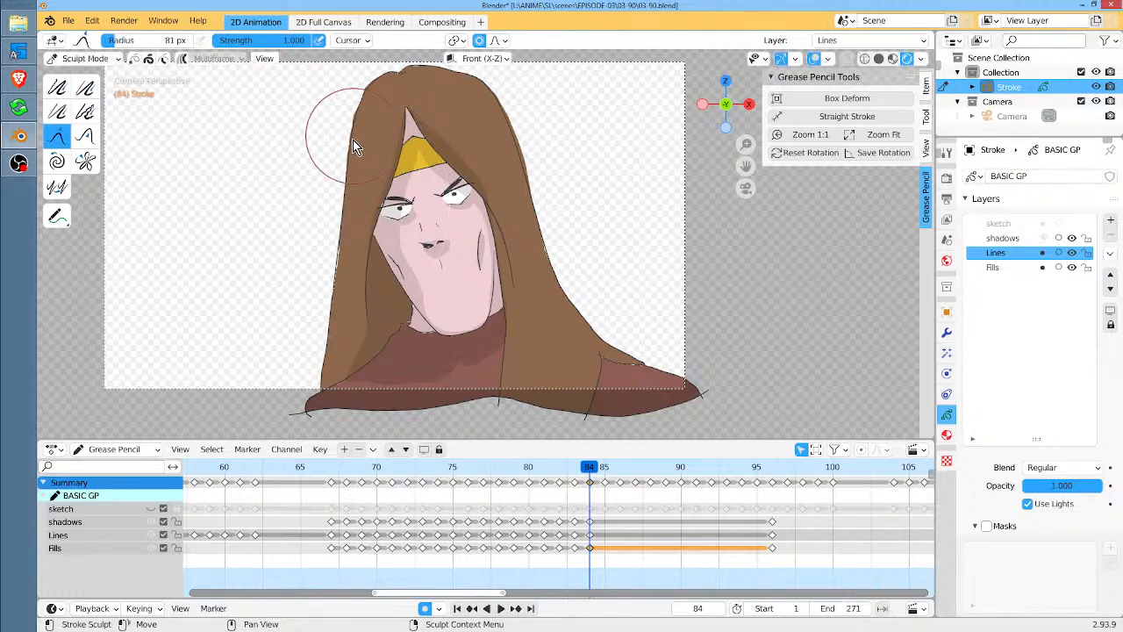
pyautogui.moveTo(316, 184)
pyautogui.mouseDown()
pyautogui.moveTo(341, 214)
pyautogui.moveTo(328, 277)
pyautogui.moveTo(342, 256)
pyautogui.mouseUp()
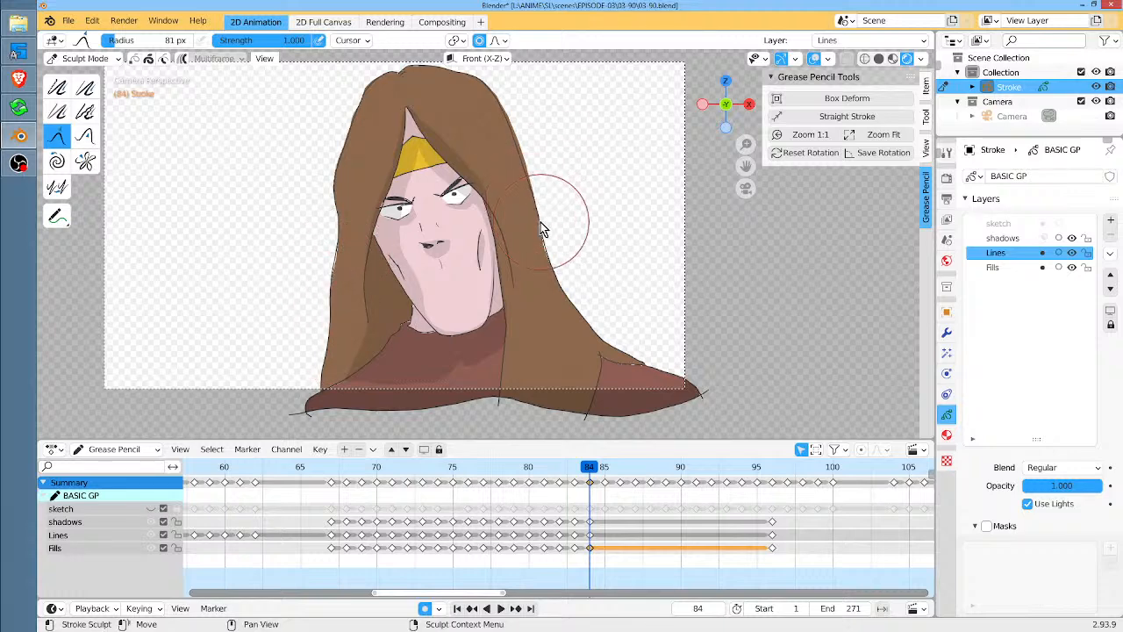
pyautogui.moveTo(543, 234)
pyautogui.mouseDown()
pyautogui.moveTo(570, 287)
pyautogui.moveTo(558, 257)
pyautogui.mouseUp()
pyautogui.moveTo(549, 240)
pyautogui.mouseDown()
pyautogui.moveTo(590, 260)
pyautogui.moveTo(576, 231)
pyautogui.mouseUp()
# Nudge the hair outline closer to its fill beside the character's cheek, using the Grab and Push brushes
pyautogui.scroll(7, 570, 278)
pyautogui.moveTo(615, 360)
pyautogui.mouseDown()
pyautogui.moveTo(648, 370)
pyautogui.moveTo(646, 387)
pyautogui.mouseUp()
pyautogui.moveTo(637, 404); pyautogui.dragTo(649, 388)
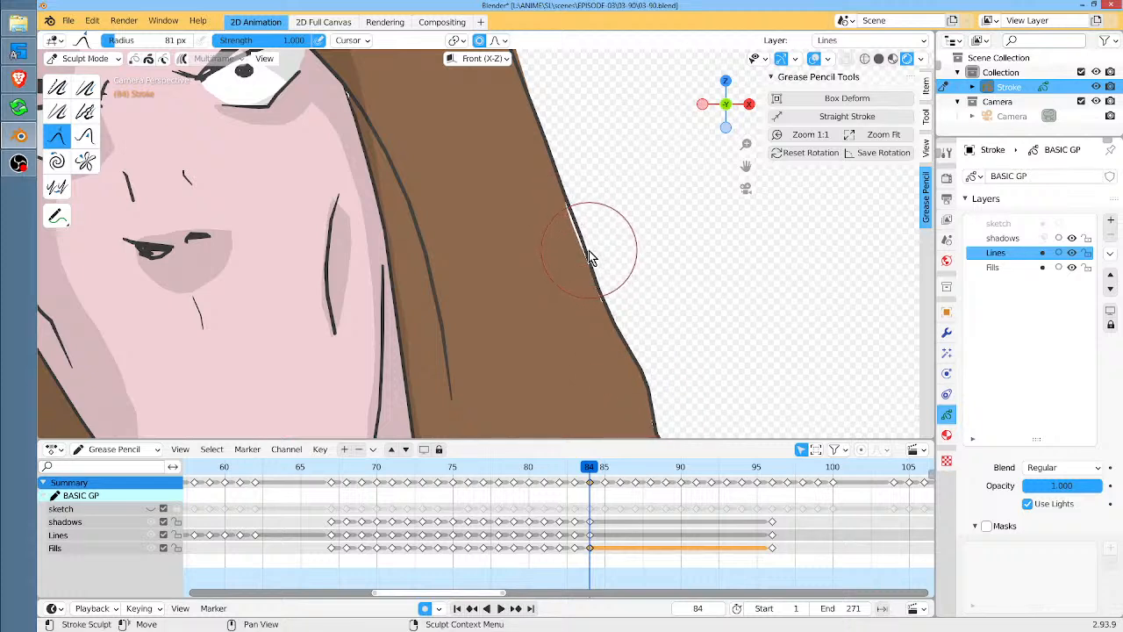
pyautogui.click(85, 136)
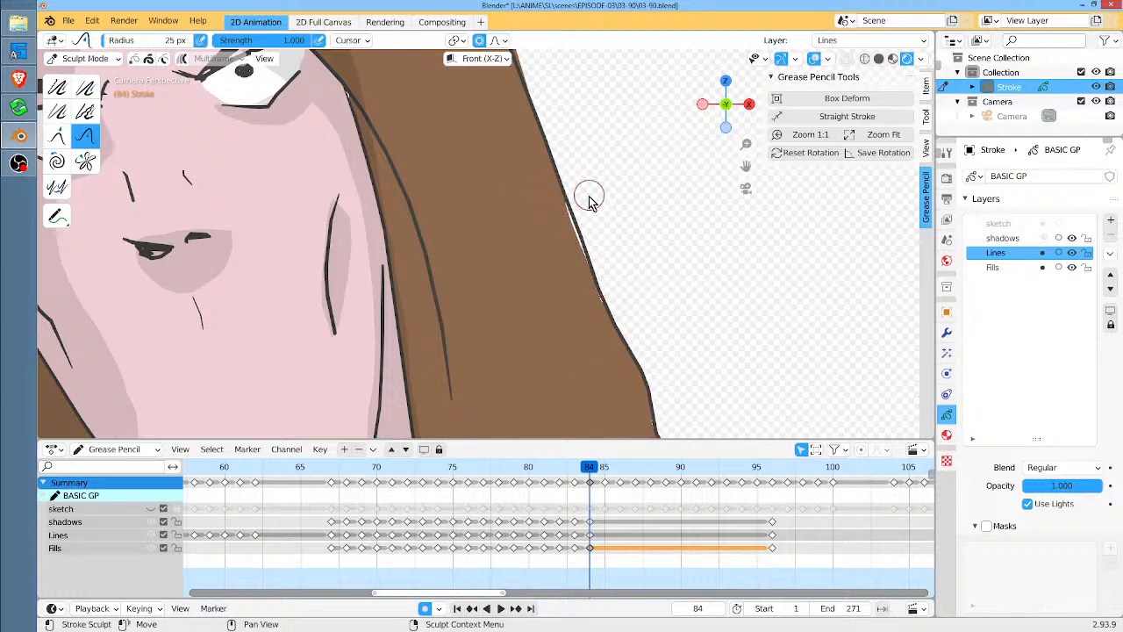
pyautogui.moveTo(564, 181)
pyautogui.mouseDown()
pyautogui.moveTo(604, 299)
pyautogui.moveTo(577, 230)
pyautogui.moveTo(581, 258)
pyautogui.moveTo(567, 171)
pyautogui.moveTo(584, 231)
pyautogui.moveTo(575, 237)
pyautogui.mouseUp()
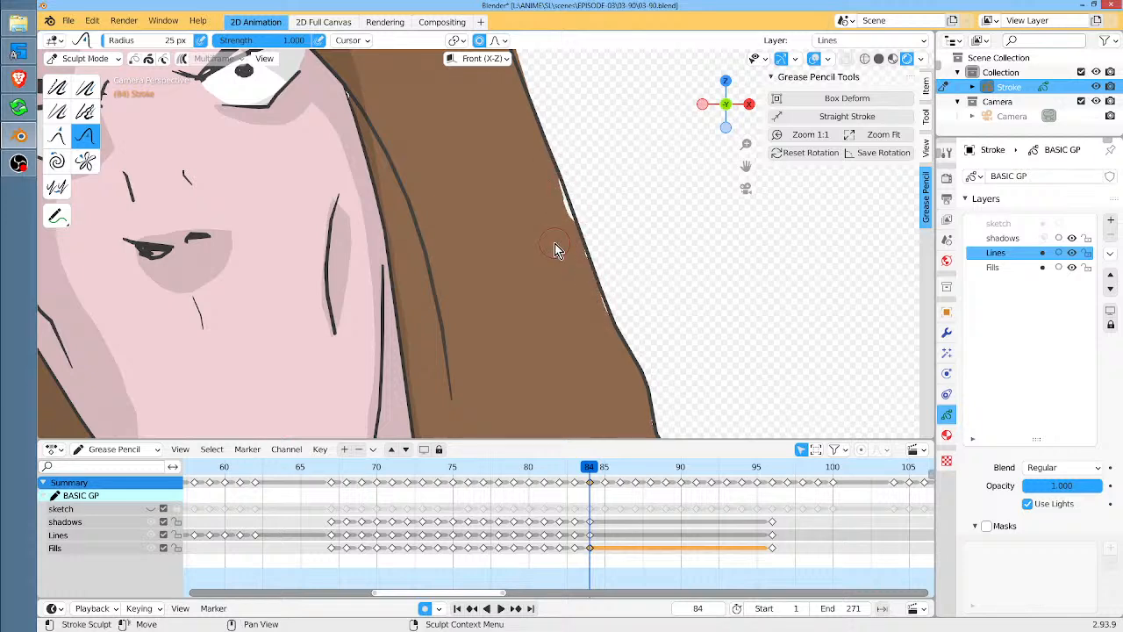
# Smooth out the bumps in the outer hair line beside the character's cheek with the Smooth brush
pyautogui.click(58, 87)
pyautogui.moveTo(562, 176)
pyautogui.mouseDown()
pyautogui.moveTo(607, 299)
pyautogui.moveTo(591, 238)
pyautogui.mouseUp()
pyautogui.moveTo(634, 380); pyautogui.dragTo(595, 263)
pyautogui.moveTo(608, 328)
pyautogui.mouseDown()
pyautogui.moveTo(587, 248)
pyautogui.moveTo(609, 304)
pyautogui.moveTo(608, 283)
pyautogui.mouseUp()
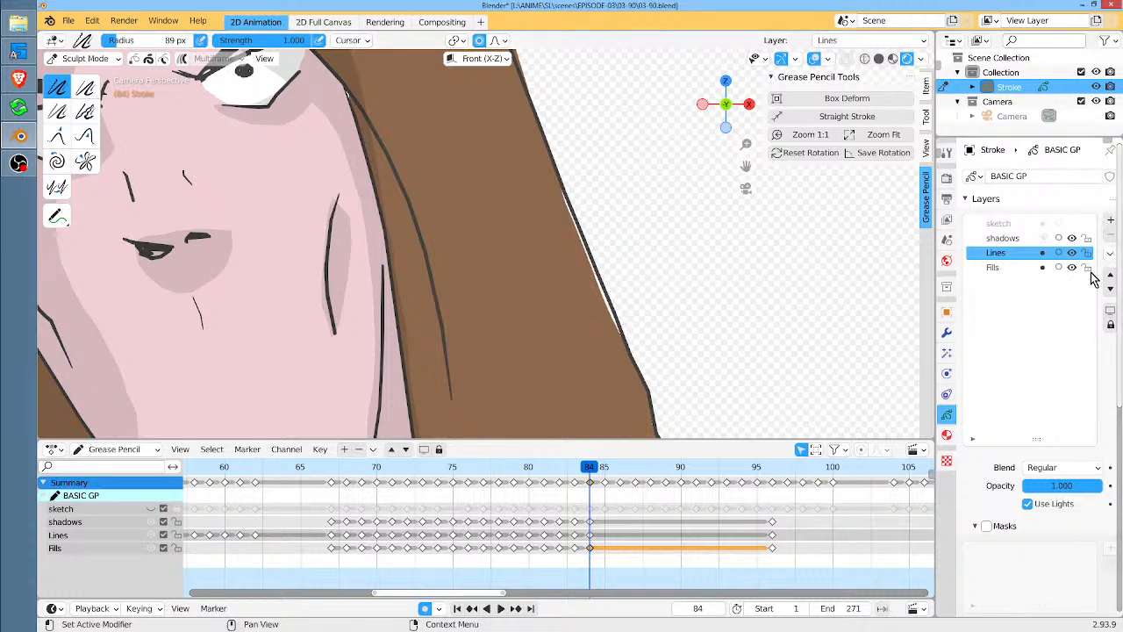
# Make Fills the active layer with the other layers locked, and pull the hair fill out to the outline with the Grab brush
pyautogui.click(102, 550)
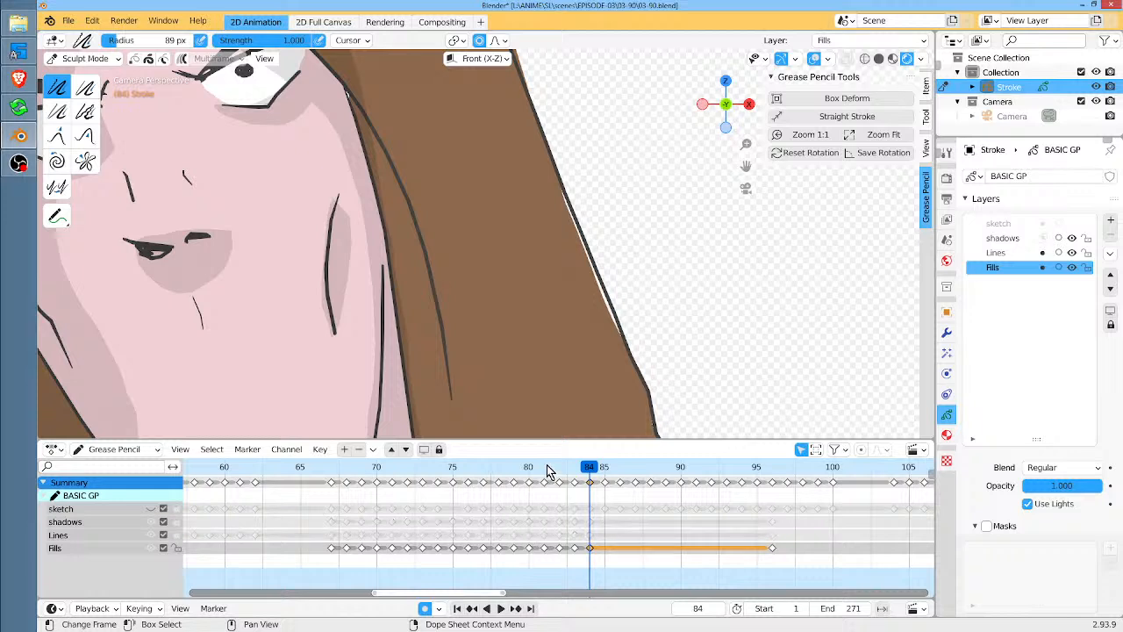
pyautogui.click(66, 139)
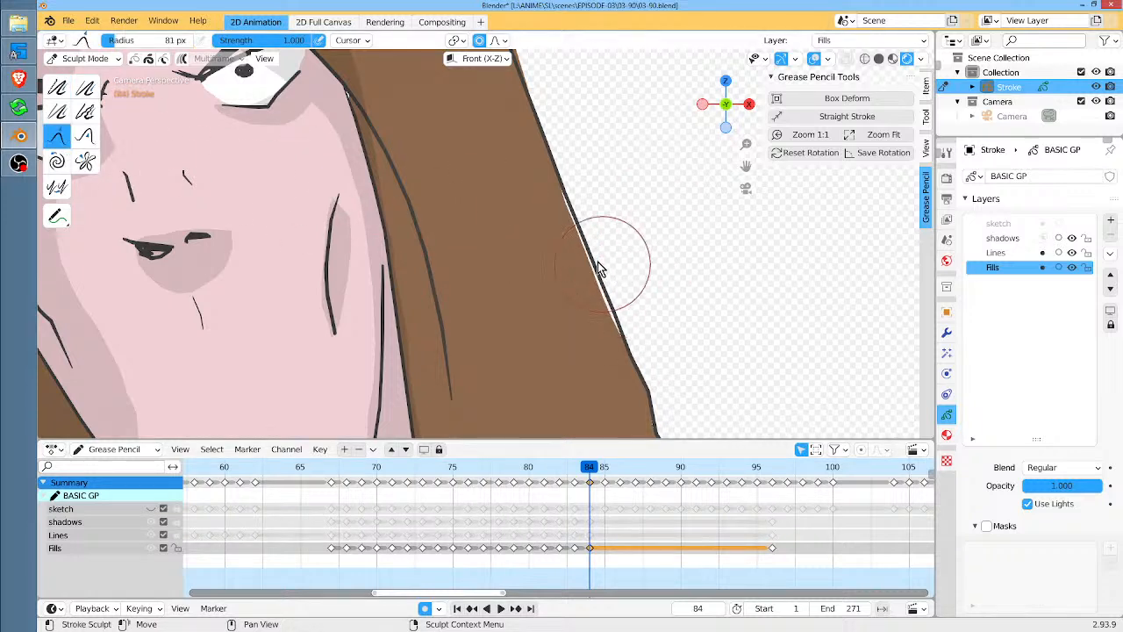
pyautogui.moveTo(553, 209)
pyautogui.mouseDown()
pyautogui.moveTo(594, 286)
pyautogui.moveTo(610, 277)
pyautogui.moveTo(611, 331)
pyautogui.moveTo(606, 309)
pyautogui.mouseUp()
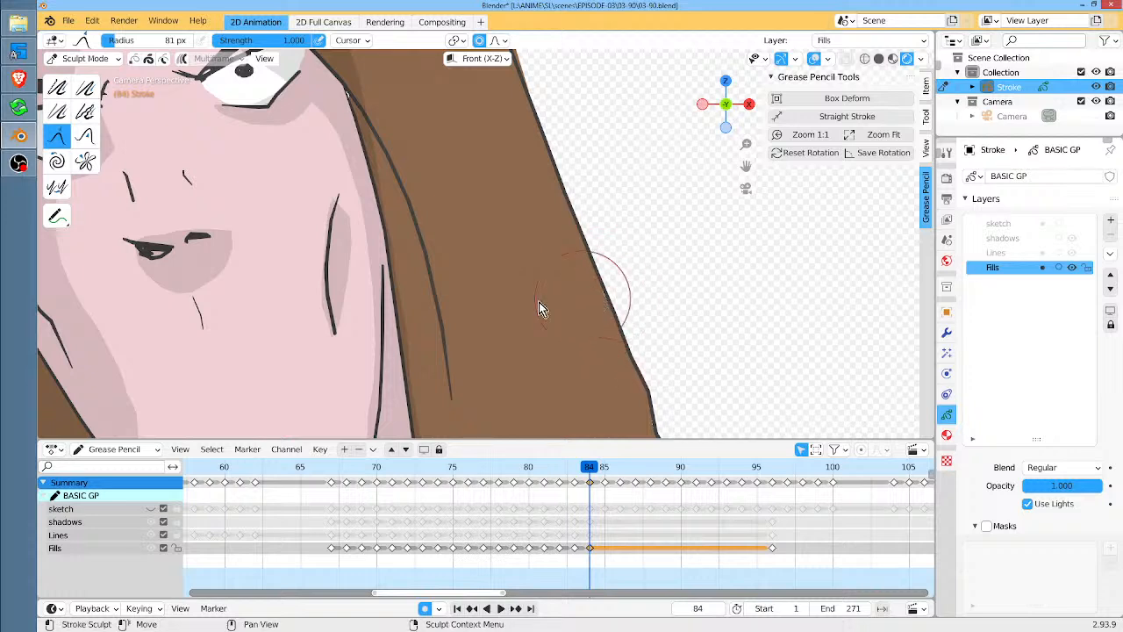
pyautogui.click(53, 137)
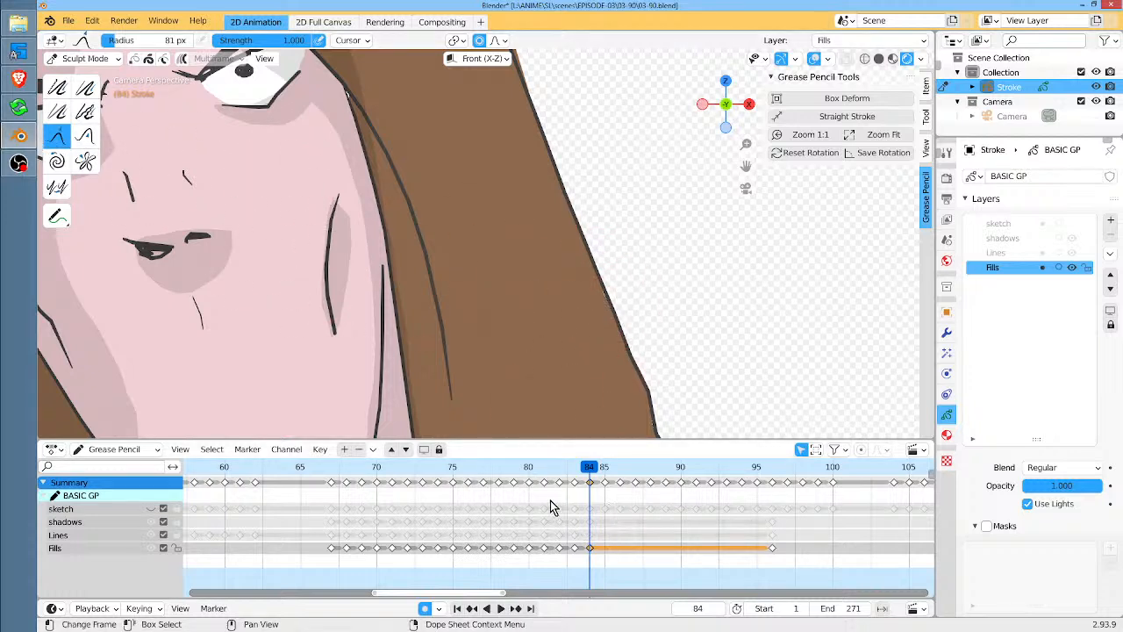
# Smooth and grab the hair fill's edge on the opposite side of the head to close the gap along its outline
pyautogui.scroll(-5, 605, 289)
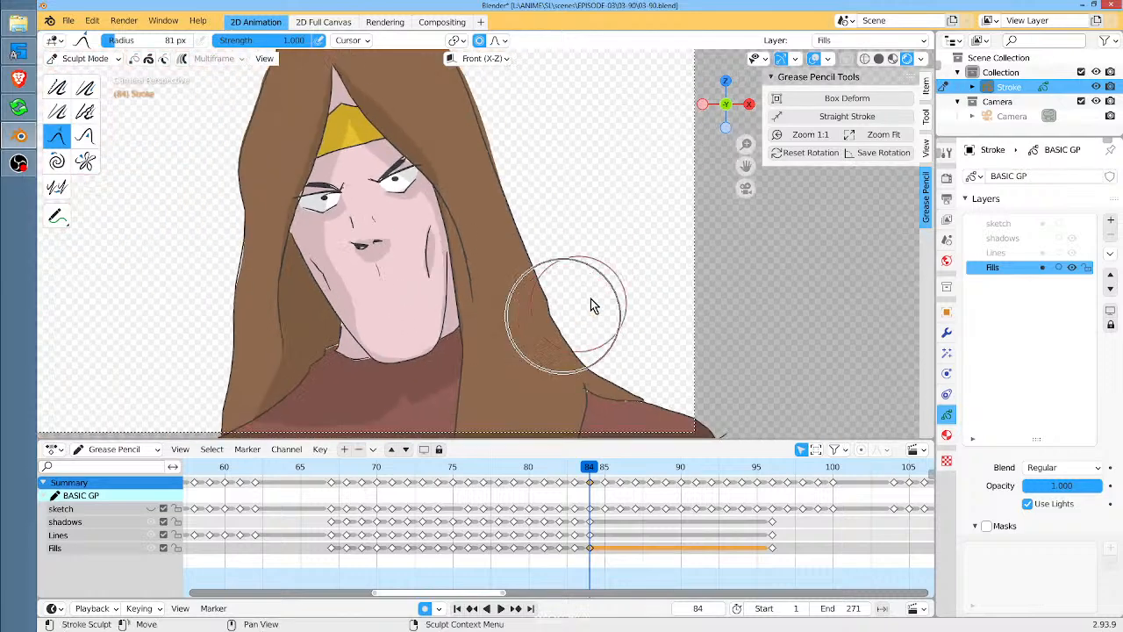
pyautogui.moveTo(605, 275); pyautogui.dragTo(620, 321, button='middle')
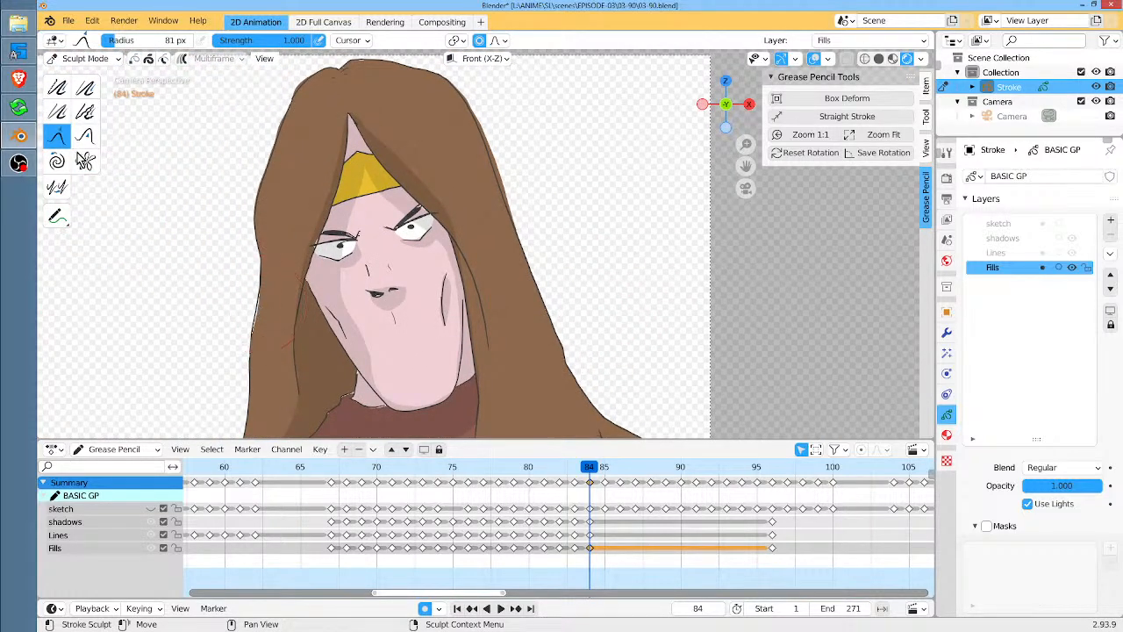
pyautogui.click(56, 87)
pyautogui.moveTo(257, 300)
pyautogui.mouseDown()
pyautogui.moveTo(257, 342)
pyautogui.moveTo(260, 310)
pyautogui.mouseUp()
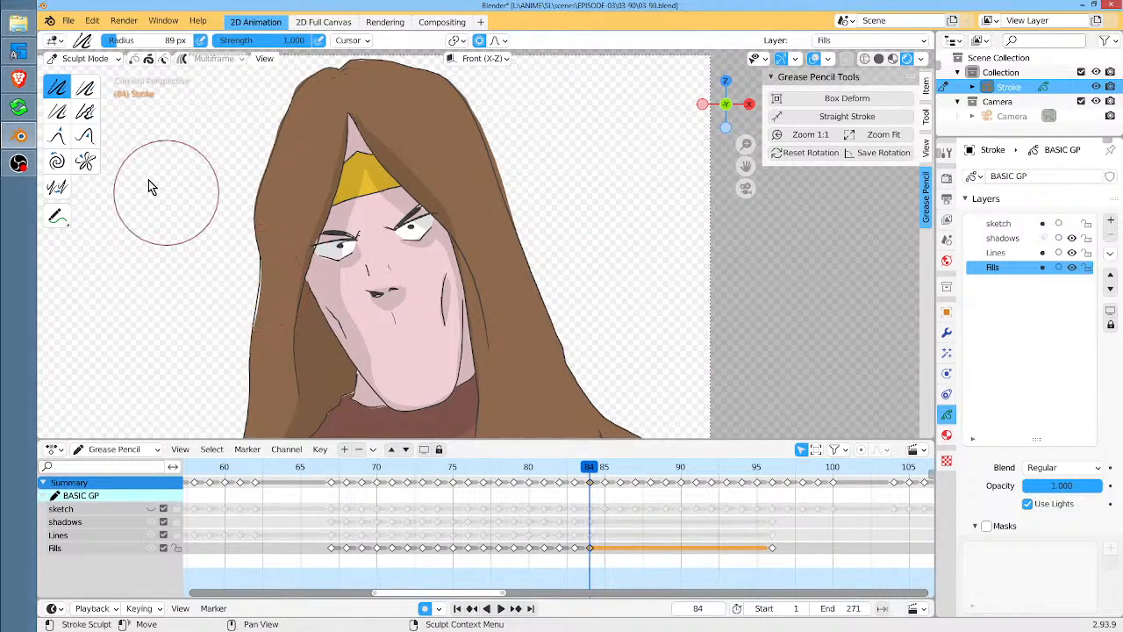
pyautogui.click(56, 136)
pyautogui.moveTo(244, 303); pyautogui.dragTo(244, 300)
# Go to frame 85, unlock the layer channels, and lock only the sketch layer
pyautogui.scroll(-2, 526, 289)
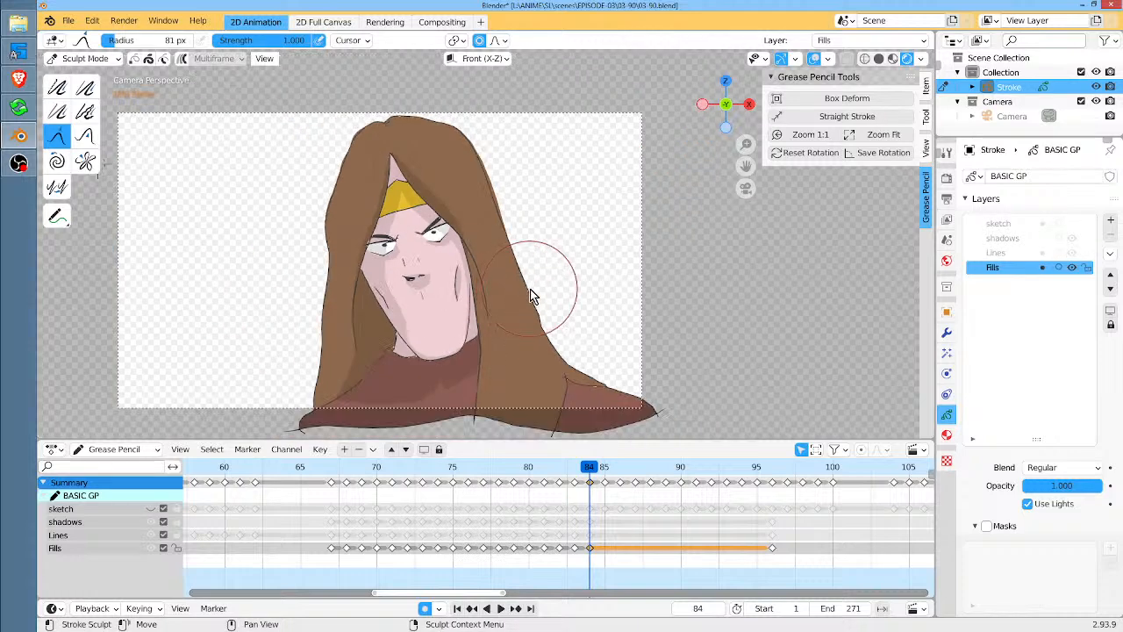
pyautogui.moveTo(562, 302); pyautogui.dragTo(559, 281, button='middle')
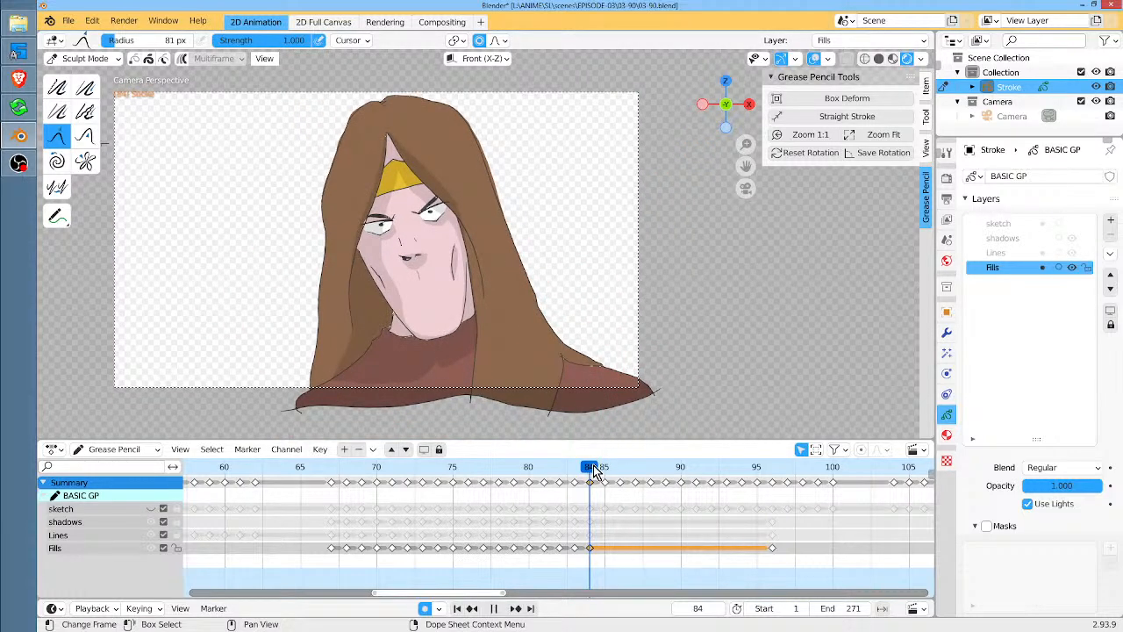
pyautogui.moveTo(594, 471); pyautogui.dragTo(602, 471)
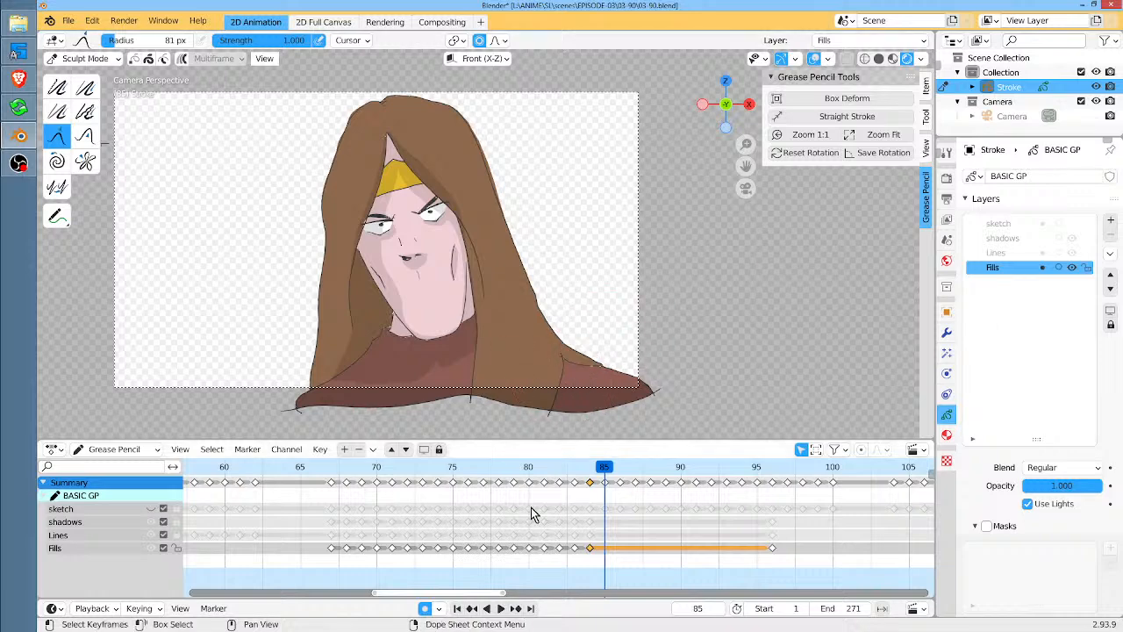
pyautogui.press('Tab')
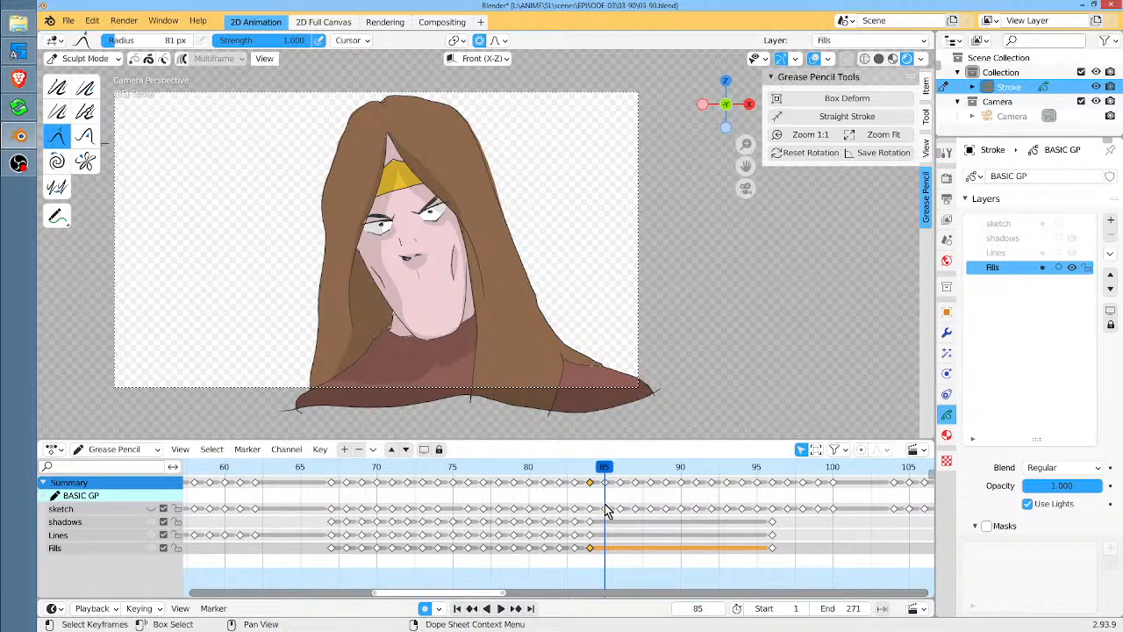
pyautogui.click(1087, 226)
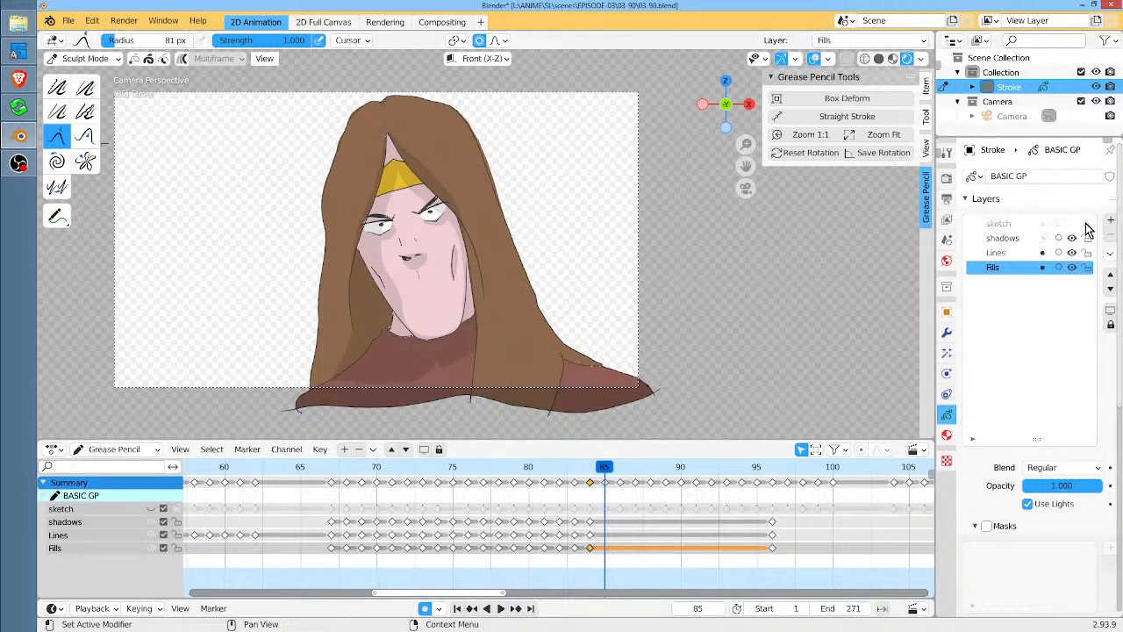
# Show the sketch layer and duplicate frame 83's shadows, Lines and Fills keyframes to frame 85
pyautogui.moveTo(605, 466); pyautogui.dragTo(604, 470)
pyautogui.click(1072, 225)
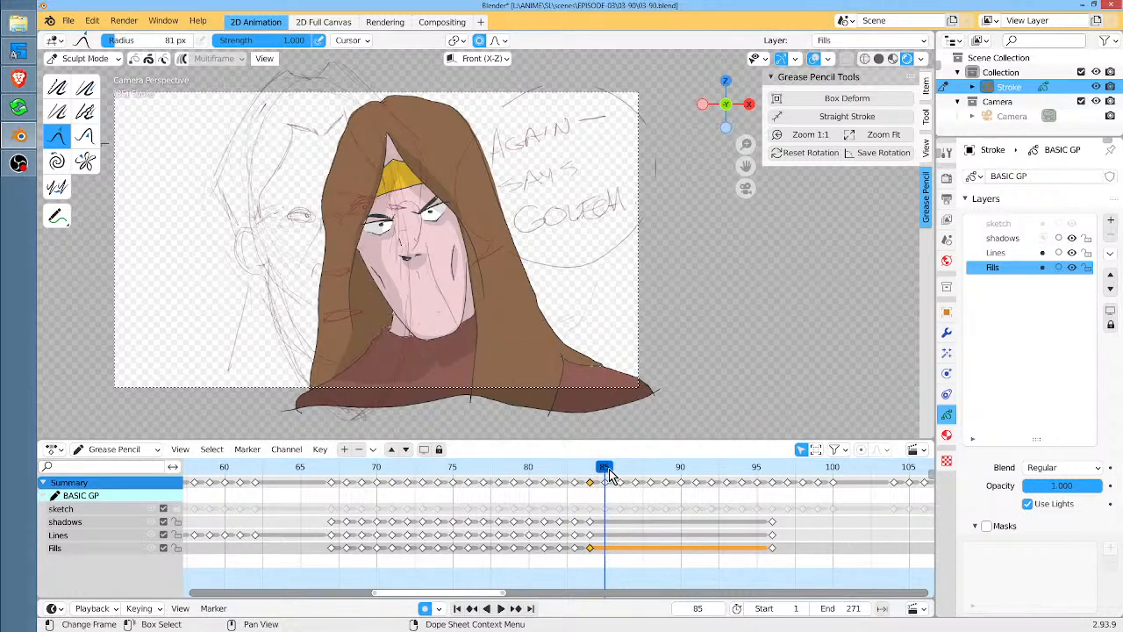
pyautogui.moveTo(602, 475)
pyautogui.mouseDown()
pyautogui.moveTo(572, 481)
pyautogui.moveTo(579, 559)
pyautogui.mouseUp()
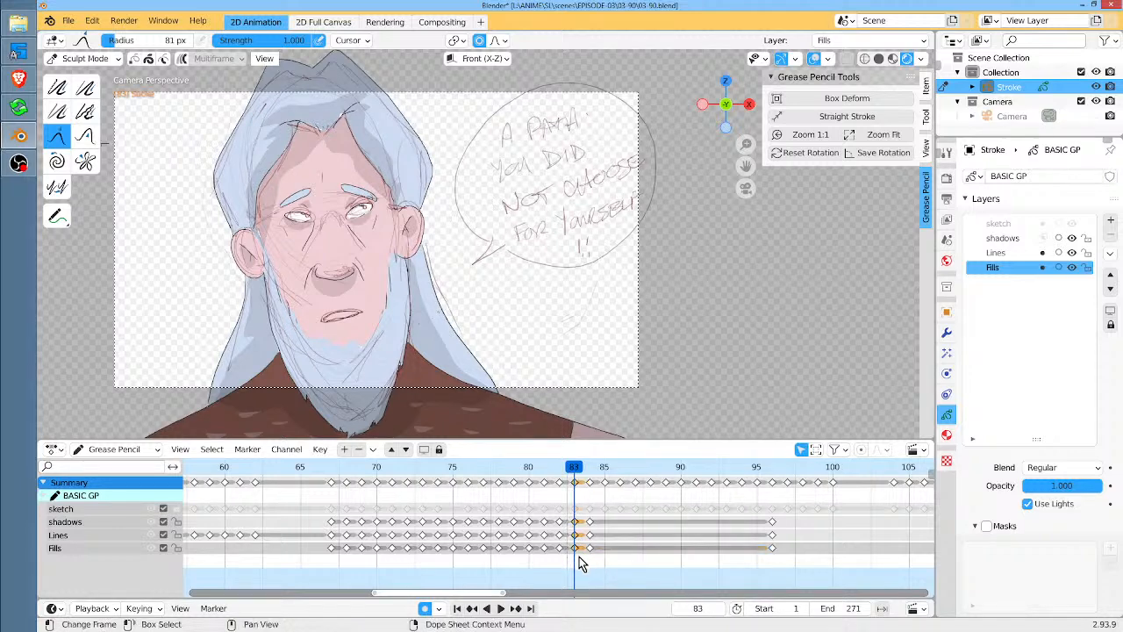
pyautogui.hotkey('shift', 'd')
pyautogui.click(608, 555)
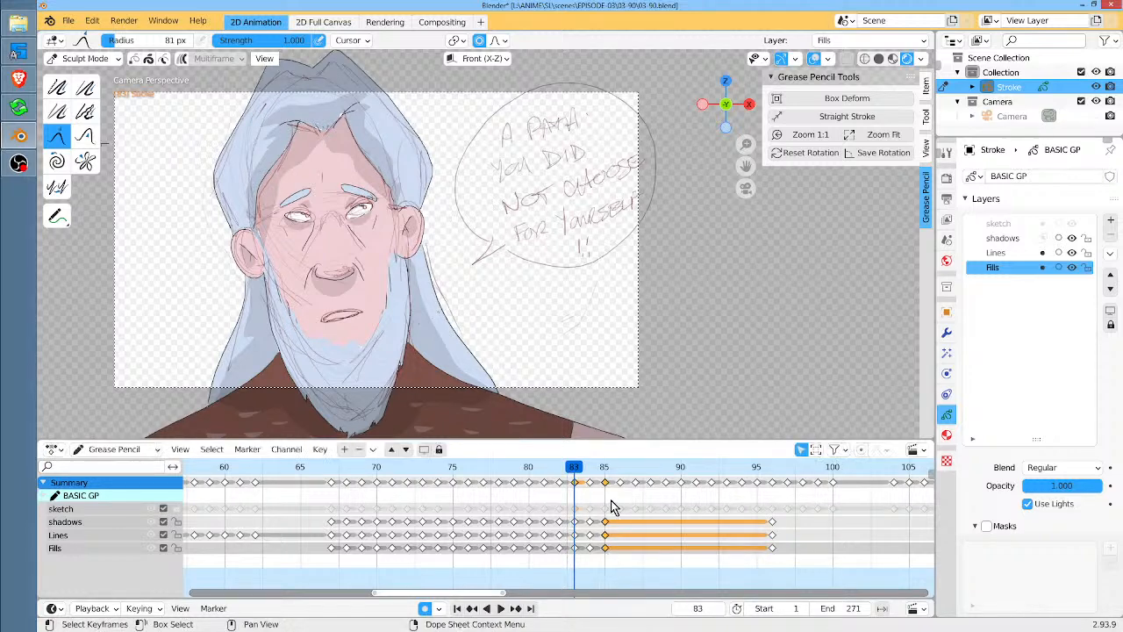
pyautogui.click(604, 466)
# Duplicate frame 67's shadows, Lines and Fills keyframes to frame 86 and go to that frame
pyautogui.click(619, 468)
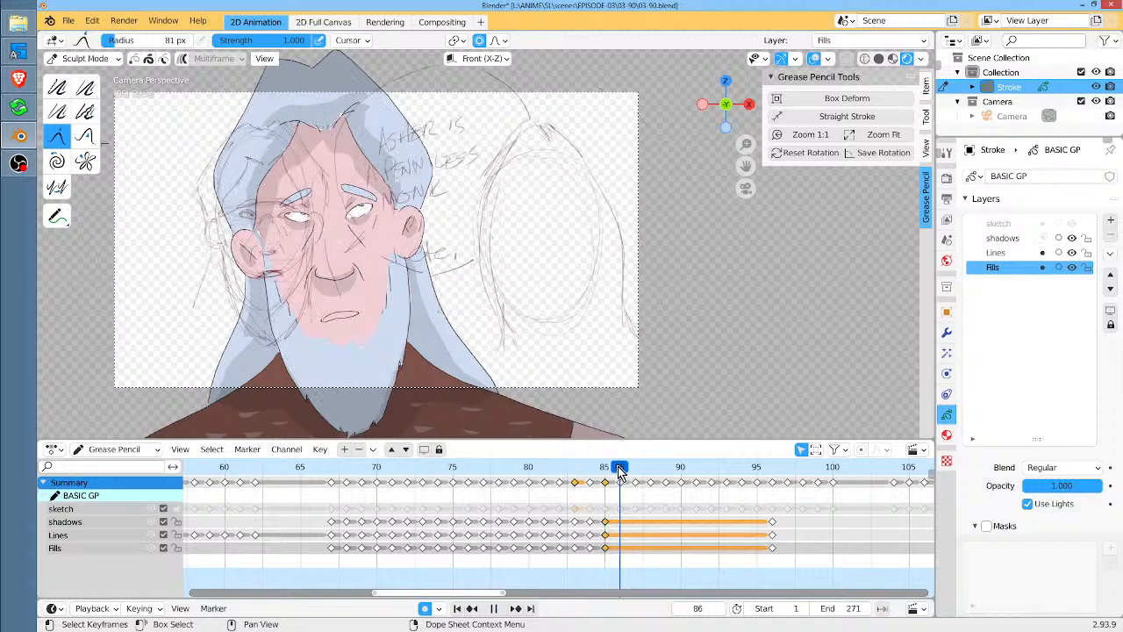
pyautogui.moveTo(614, 474)
pyautogui.mouseDown()
pyautogui.moveTo(319, 472)
pyautogui.moveTo(333, 471)
pyautogui.mouseUp()
pyautogui.moveTo(324, 520); pyautogui.dragTo(337, 565)
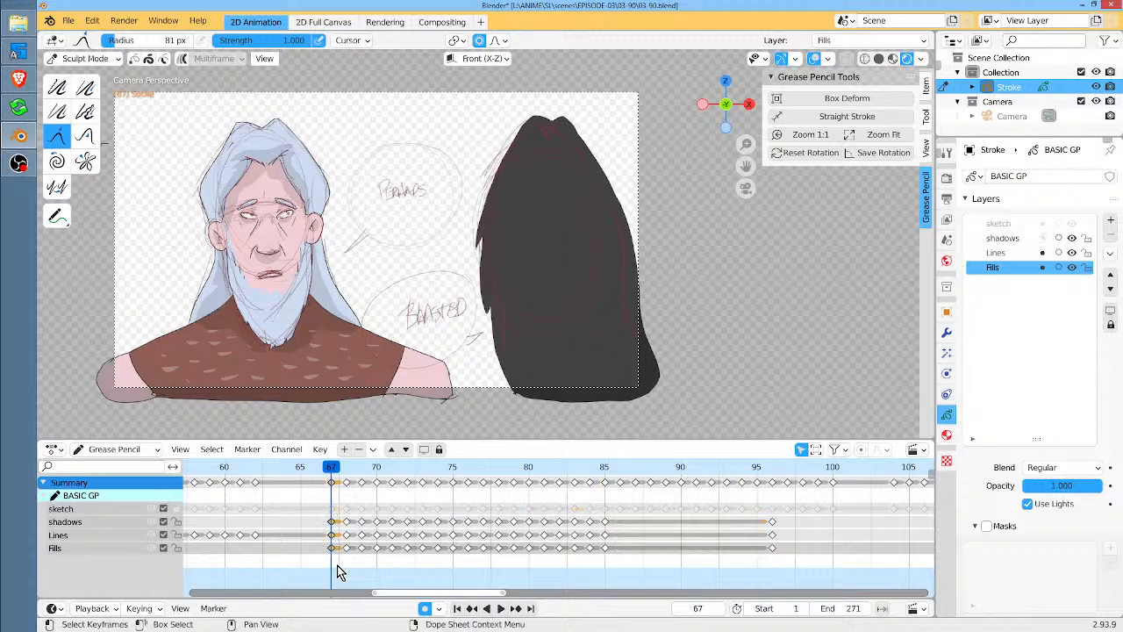
pyautogui.hotkey('shift', 'd')
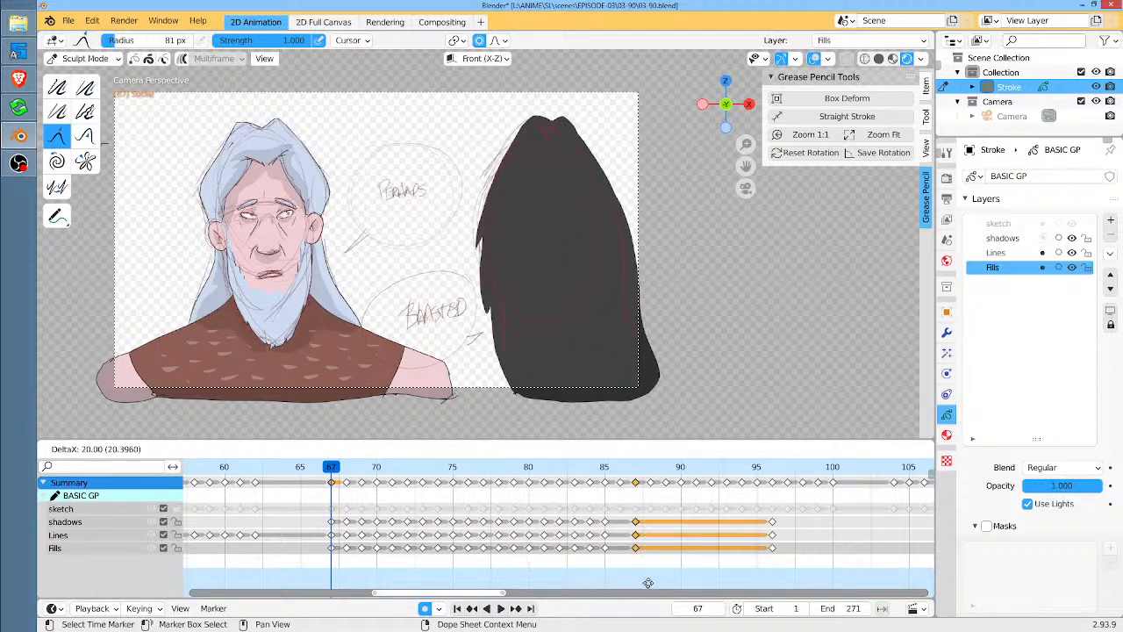
pyautogui.click(617, 482)
pyautogui.click(620, 470)
pyautogui.press('space')
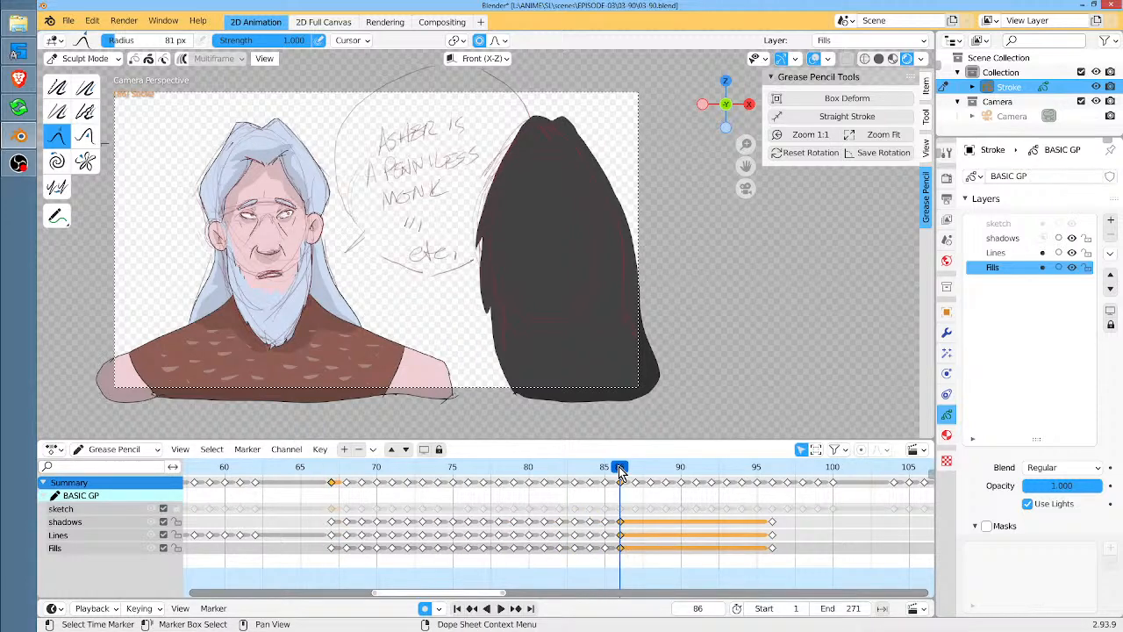
# Duplicate frame 85's shadows, Lines and Fills keyframes to frame 87 and go to that frame
pyautogui.moveTo(628, 471); pyautogui.dragTo(638, 474)
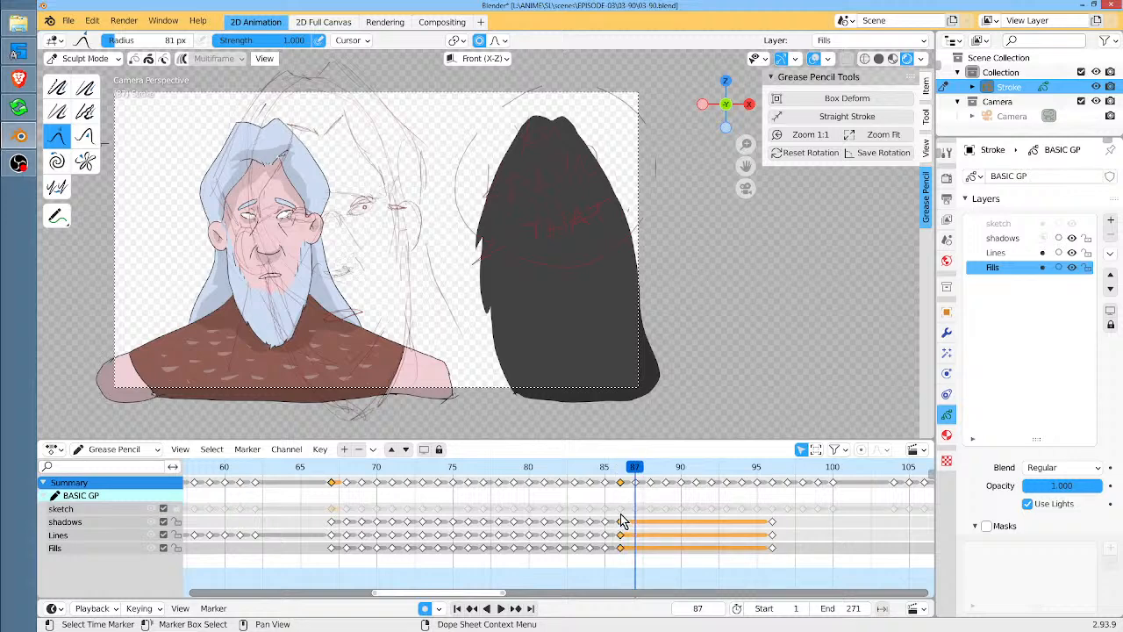
pyautogui.moveTo(638, 474); pyautogui.dragTo(614, 476)
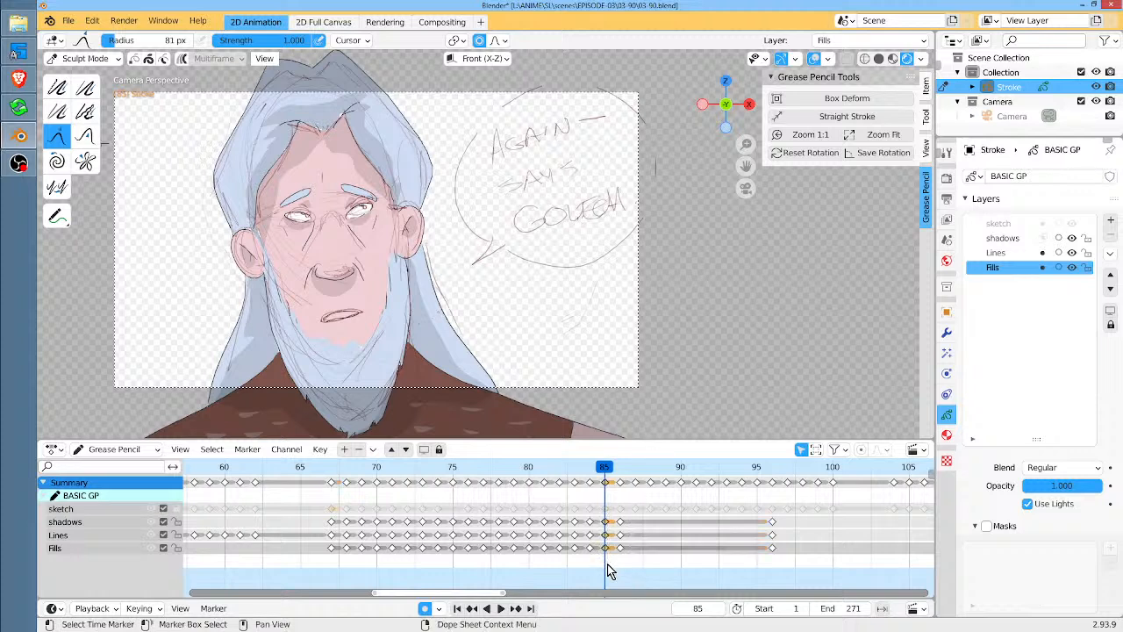
pyautogui.press('g')
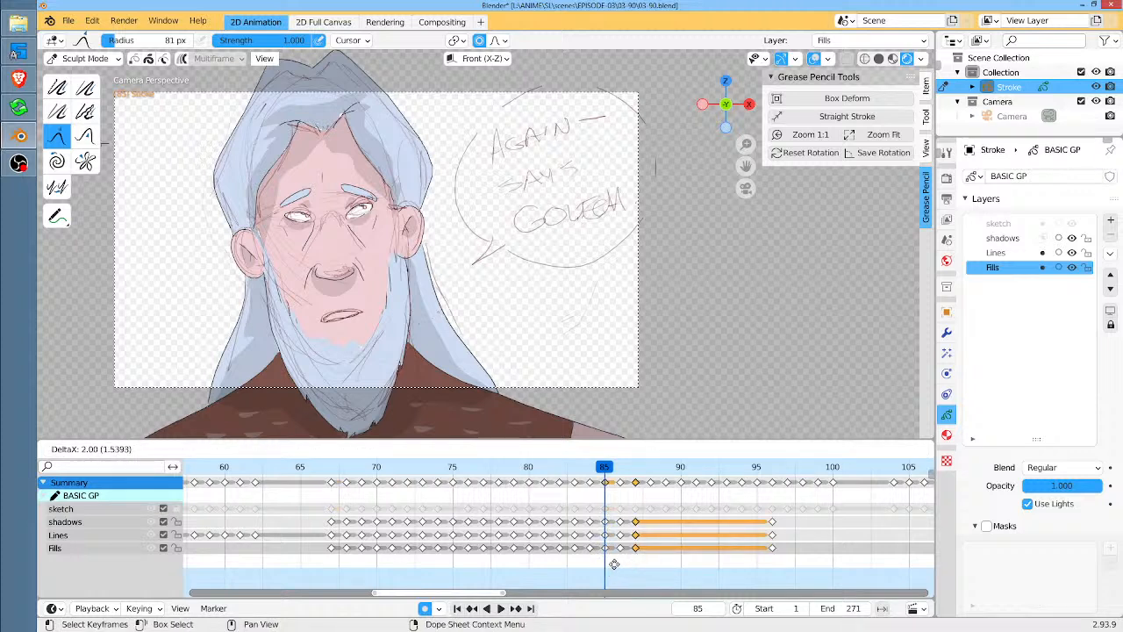
pyautogui.click(643, 566)
pyautogui.click(637, 469)
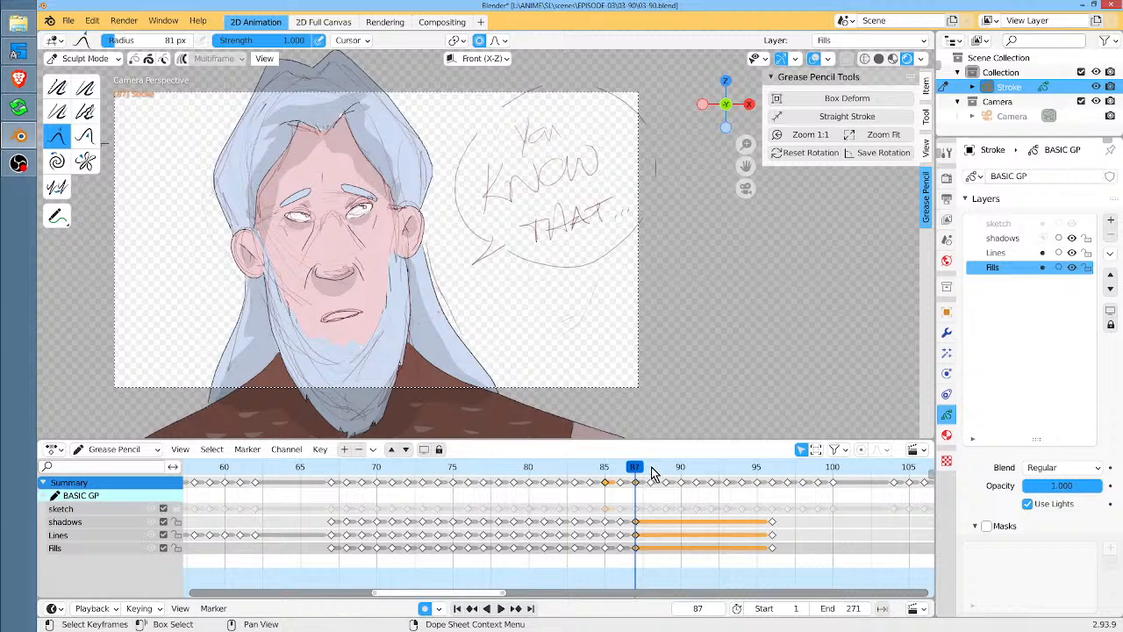
# Go to frame 73 and select its shadows, Lines and Fills keyframes
pyautogui.moveTo(632, 472)
pyautogui.mouseDown()
pyautogui.moveTo(622, 474)
pyautogui.moveTo(649, 474)
pyautogui.mouseUp()
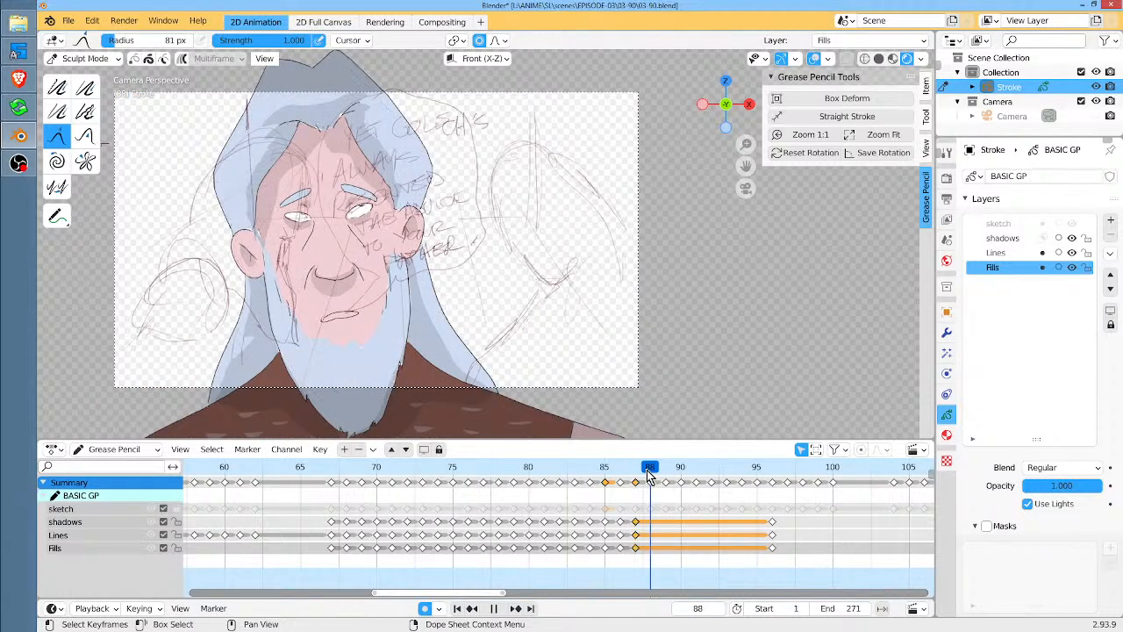
pyautogui.moveTo(391, 474); pyautogui.dragTo(419, 474)
pyautogui.click(421, 517)
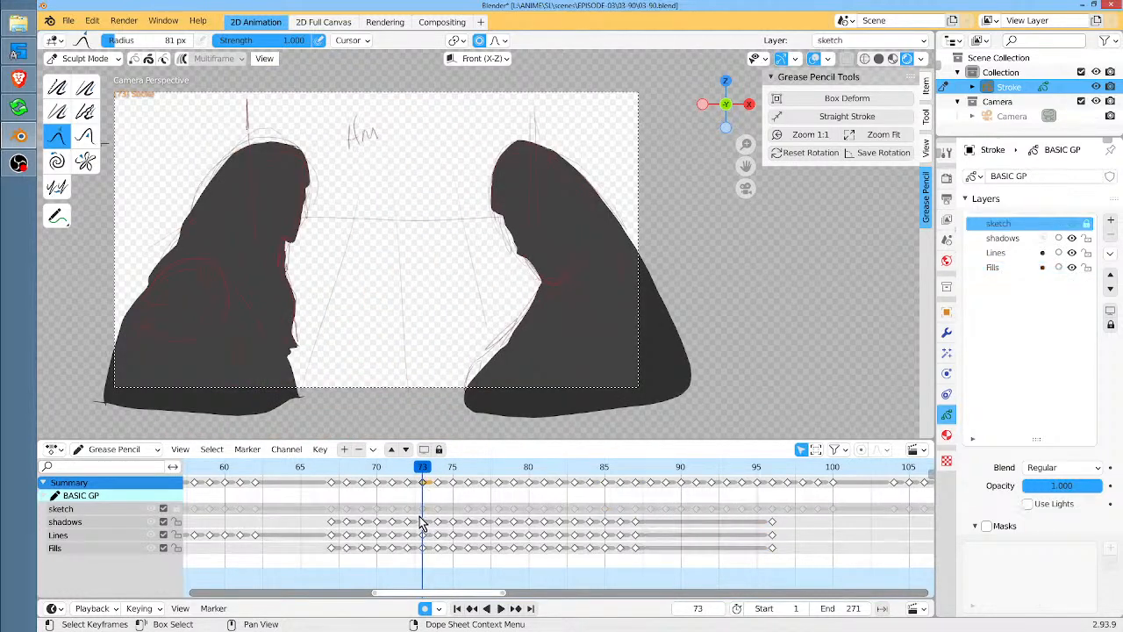
pyautogui.moveTo(431, 569); pyautogui.dragTo(416, 511)
pyautogui.press('g')
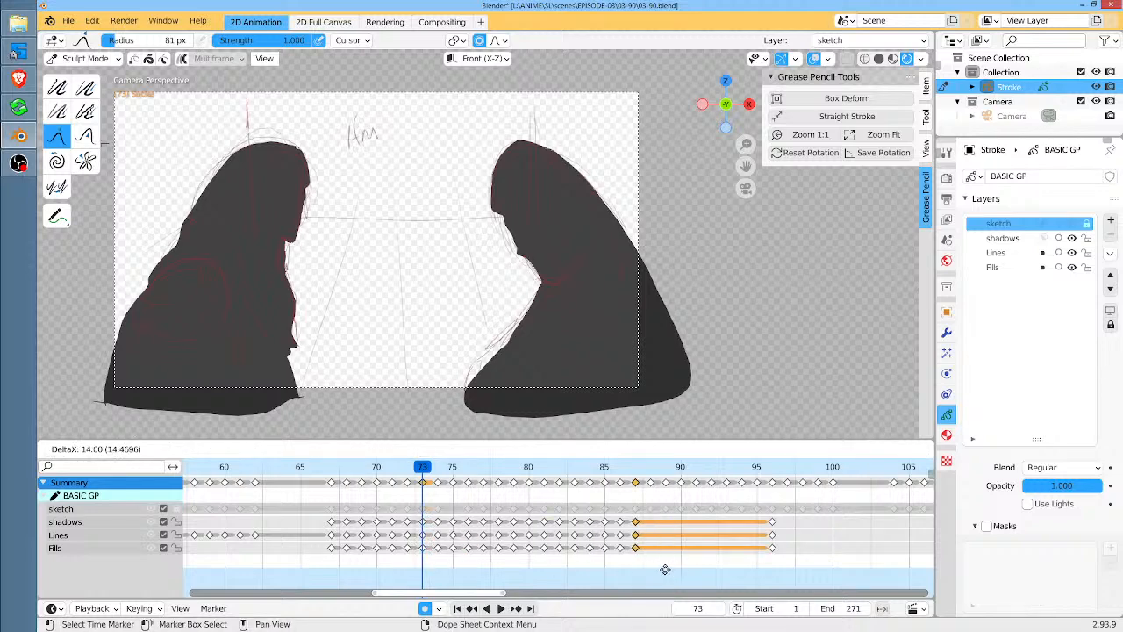
pyautogui.click(667, 576)
pyautogui.press('g')
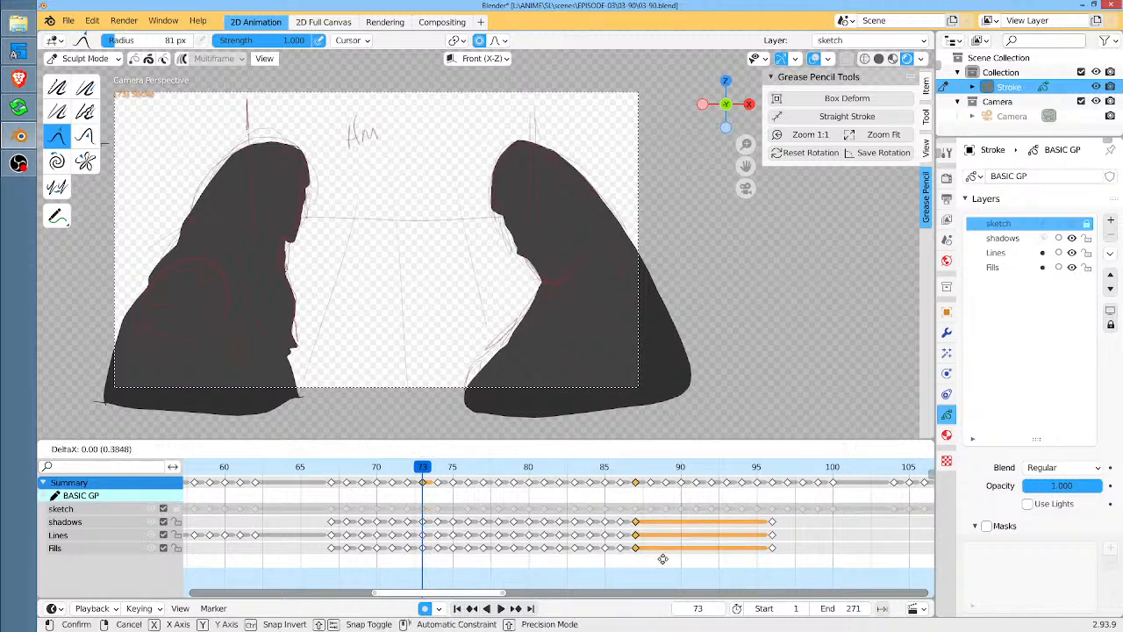
pyautogui.rightClick(667, 560)
pyautogui.hotkey('ctrl', 'z')
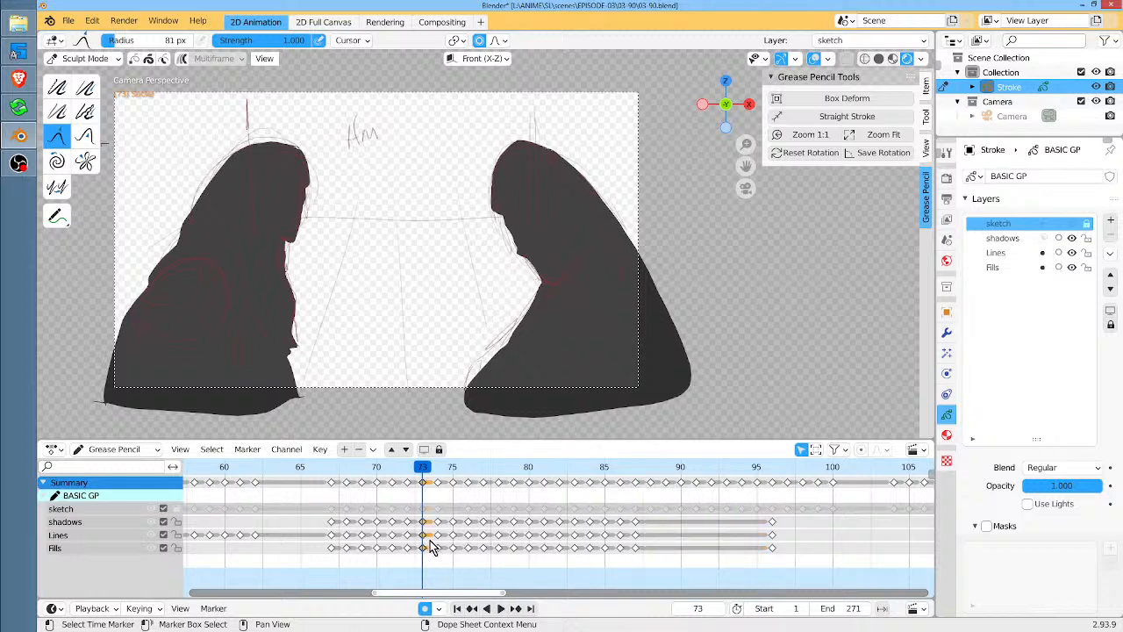
# Duplicate the selected frame 73 keyframes to frame 88 and go to that frame
pyautogui.press('g')
pyautogui.click(665, 541)
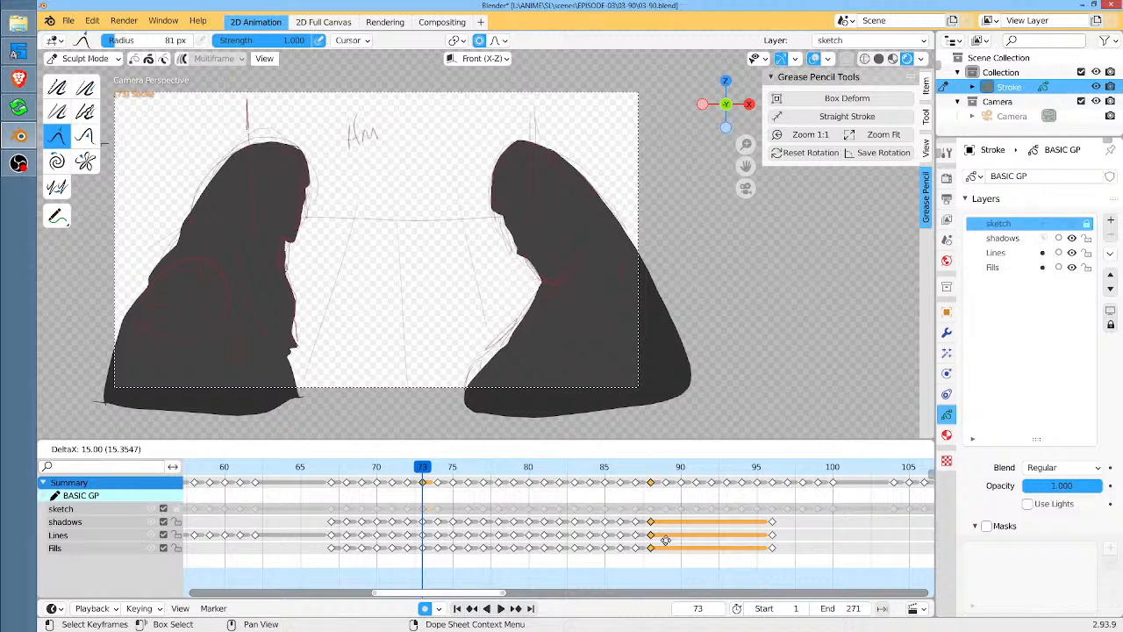
pyautogui.click(651, 466)
# Duplicate frame 79's shadows, Lines and Fills keyframes to frame 89 and go to that frame
pyautogui.moveTo(654, 469)
pyautogui.mouseDown()
pyautogui.moveTo(667, 469)
pyautogui.moveTo(514, 468)
pyautogui.mouseUp()
pyautogui.moveTo(508, 515); pyautogui.dragTo(531, 566)
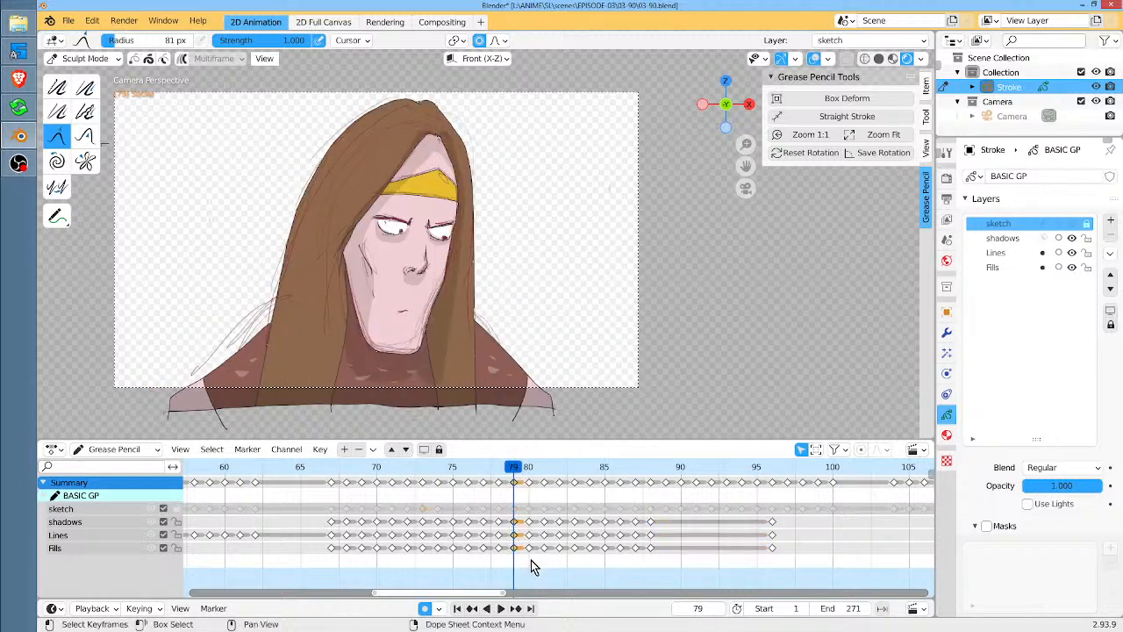
pyautogui.press('g')
pyautogui.click(676, 562)
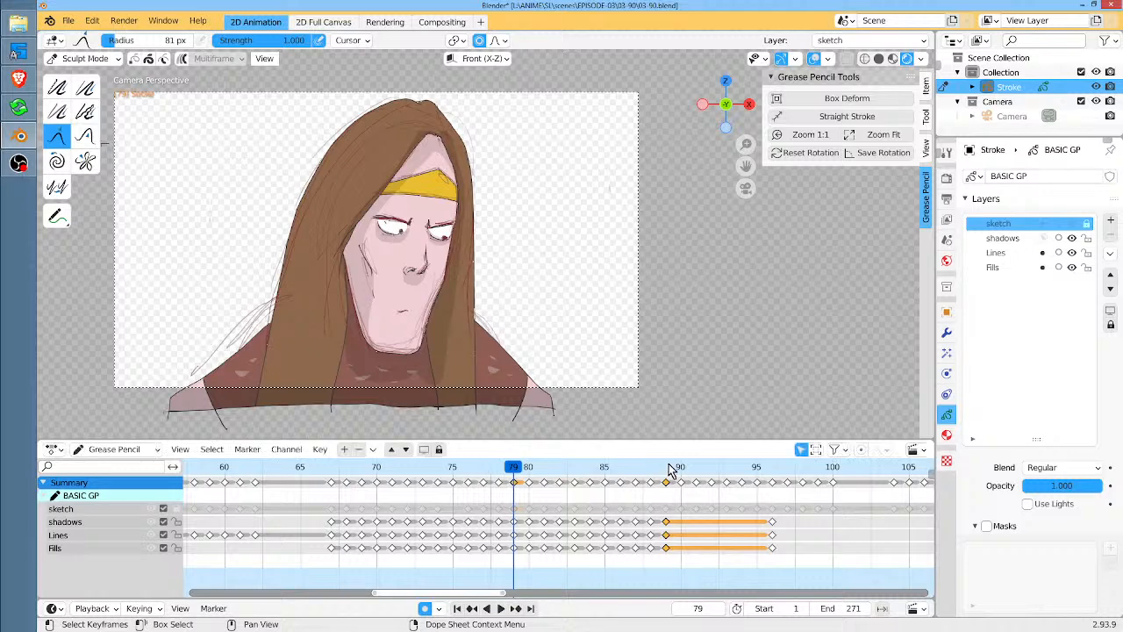
pyautogui.click(669, 468)
# Duplicate frame 84's shadows, Lines and Fills keyframes to frame 90 and go to that frame
pyautogui.moveTo(672, 468); pyautogui.dragTo(680, 468)
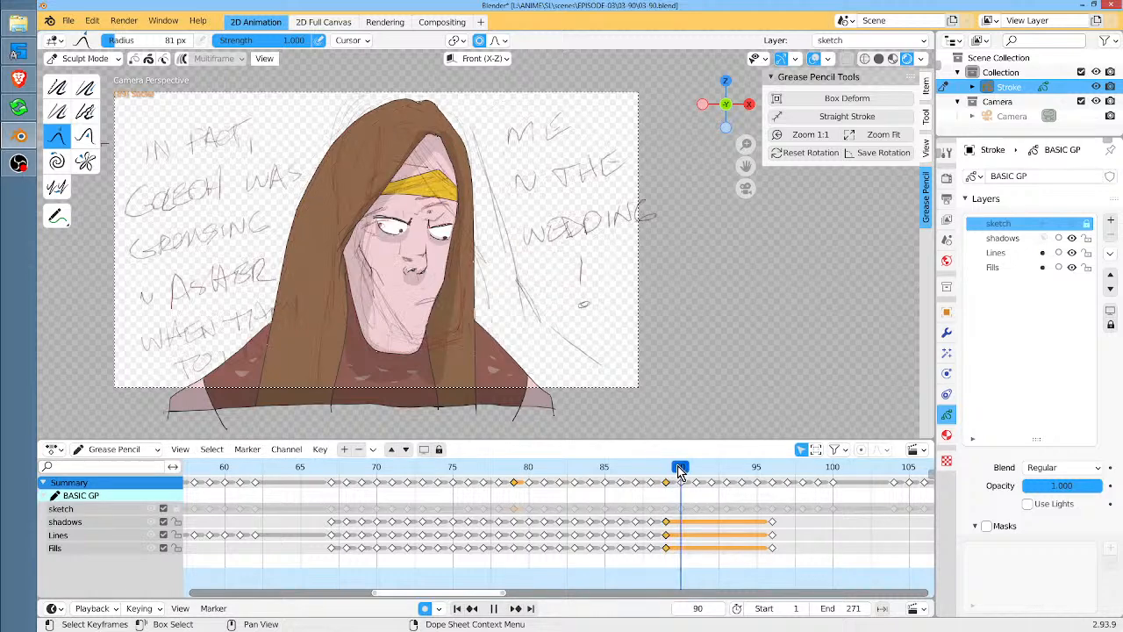
pyautogui.click(601, 468)
pyautogui.press('space')
pyautogui.moveTo(604, 470)
pyautogui.mouseDown()
pyautogui.moveTo(622, 471)
pyautogui.moveTo(589, 472)
pyautogui.mouseUp()
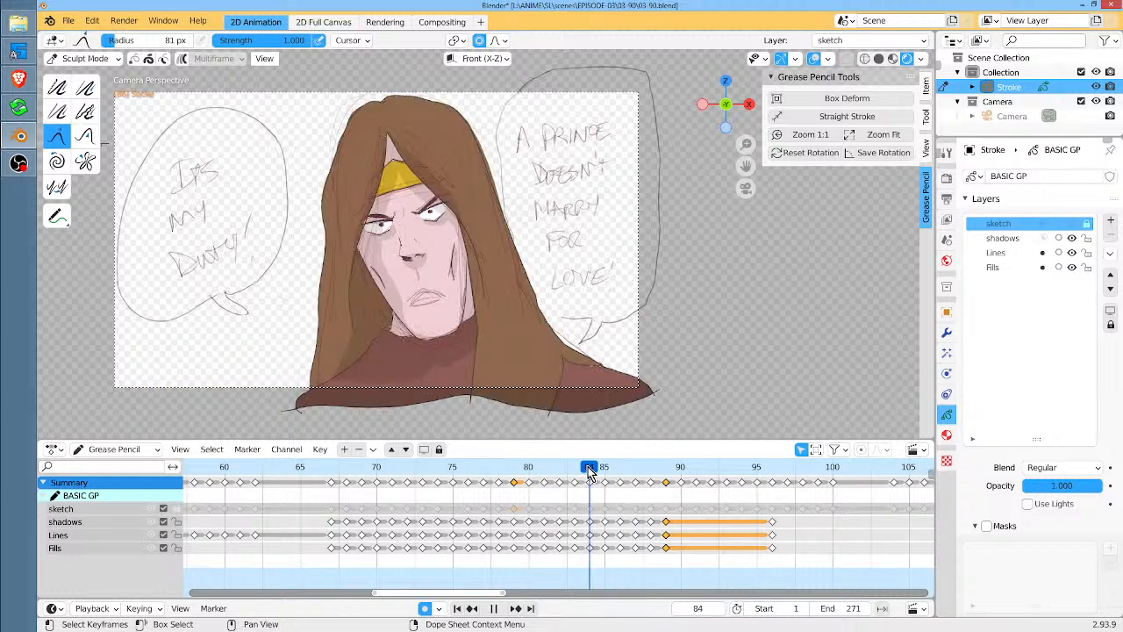
pyautogui.press('b')
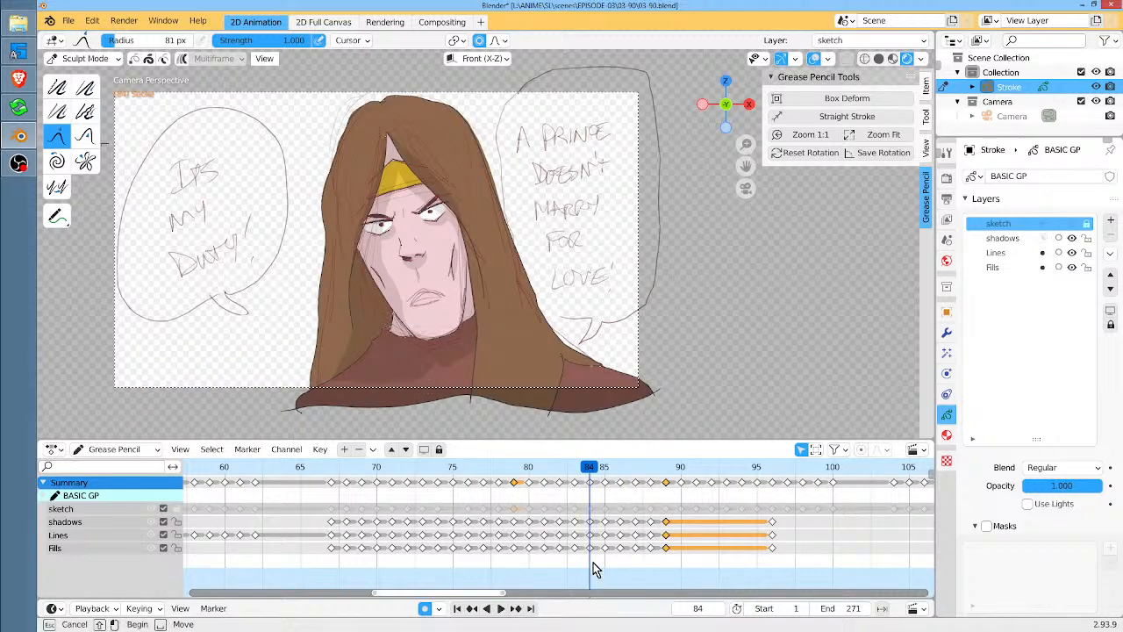
pyautogui.moveTo(585, 515); pyautogui.dragTo(596, 562)
pyautogui.press('b')
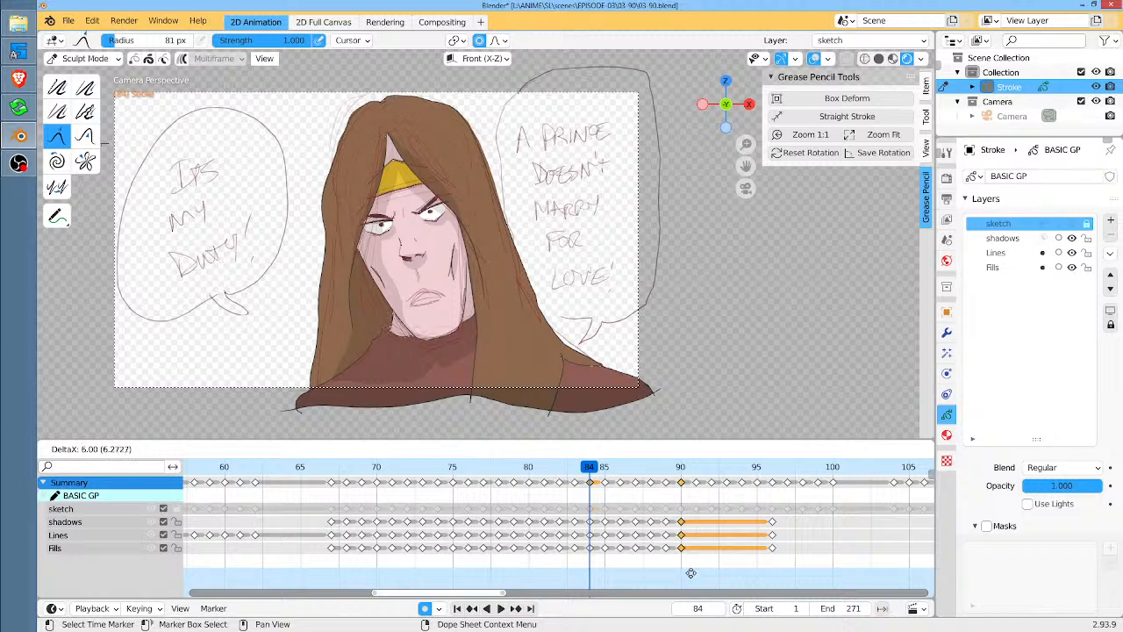
pyautogui.click(692, 577)
pyautogui.click(680, 468)
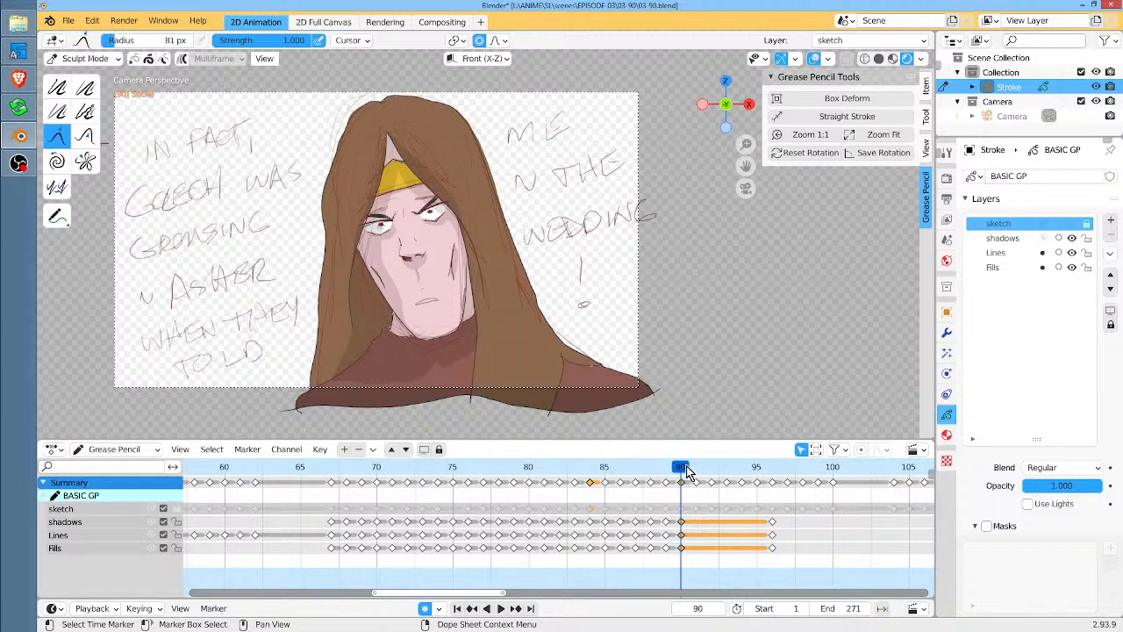
# Make Lines the active layer and lock all the other layers
pyautogui.scroll(4, 435, 201)
pyautogui.scroll(2, 513, 237)
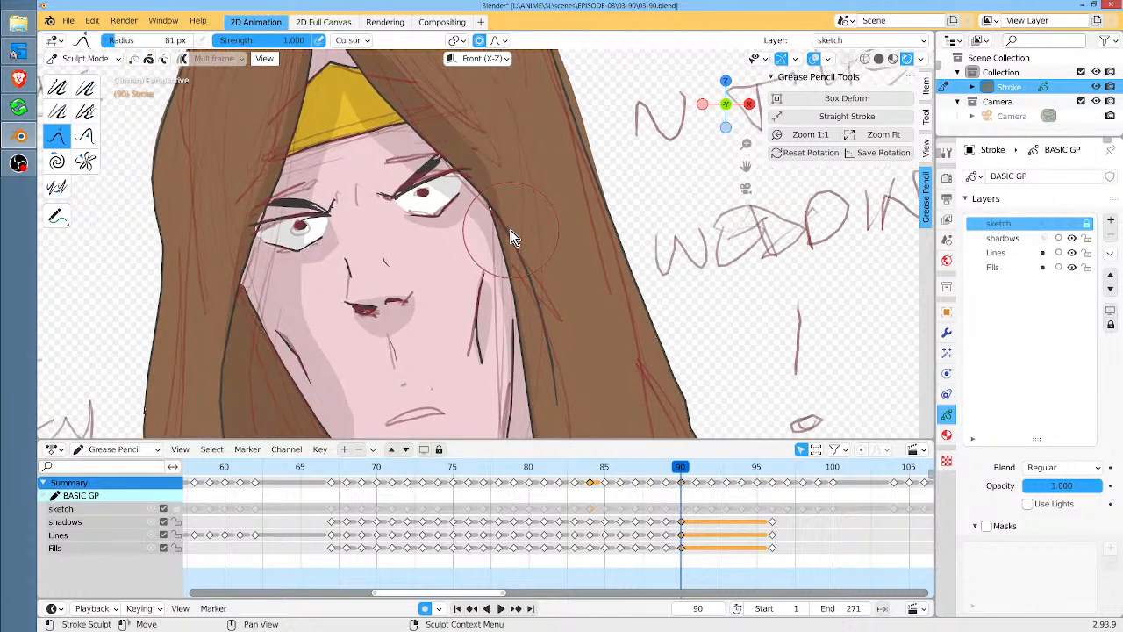
pyautogui.click(1023, 253)
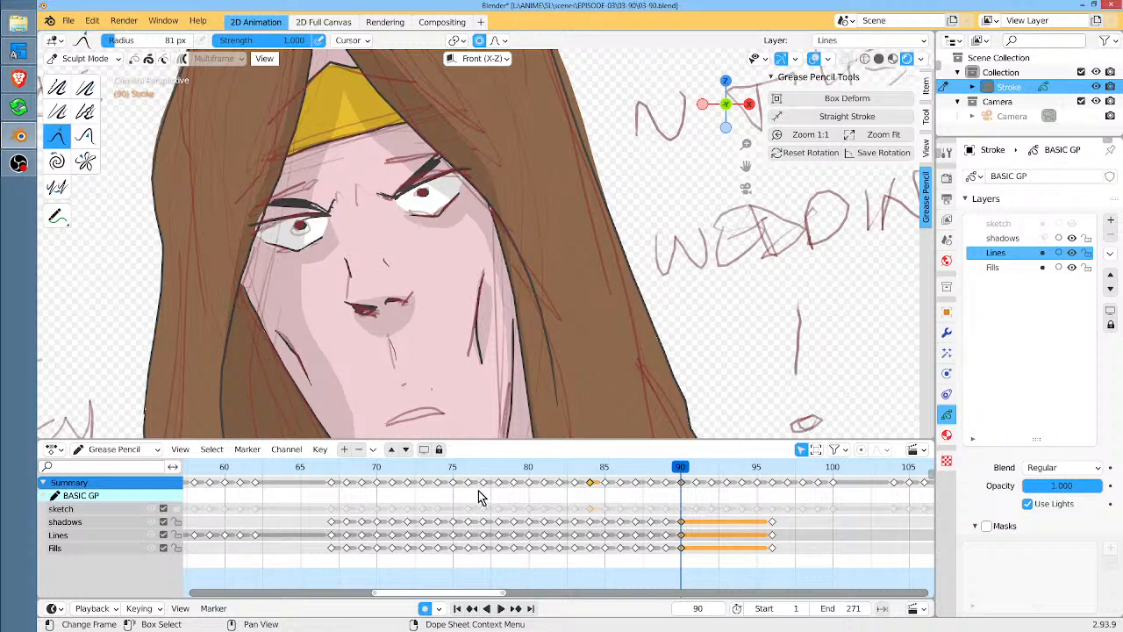
pyautogui.press('Tab')
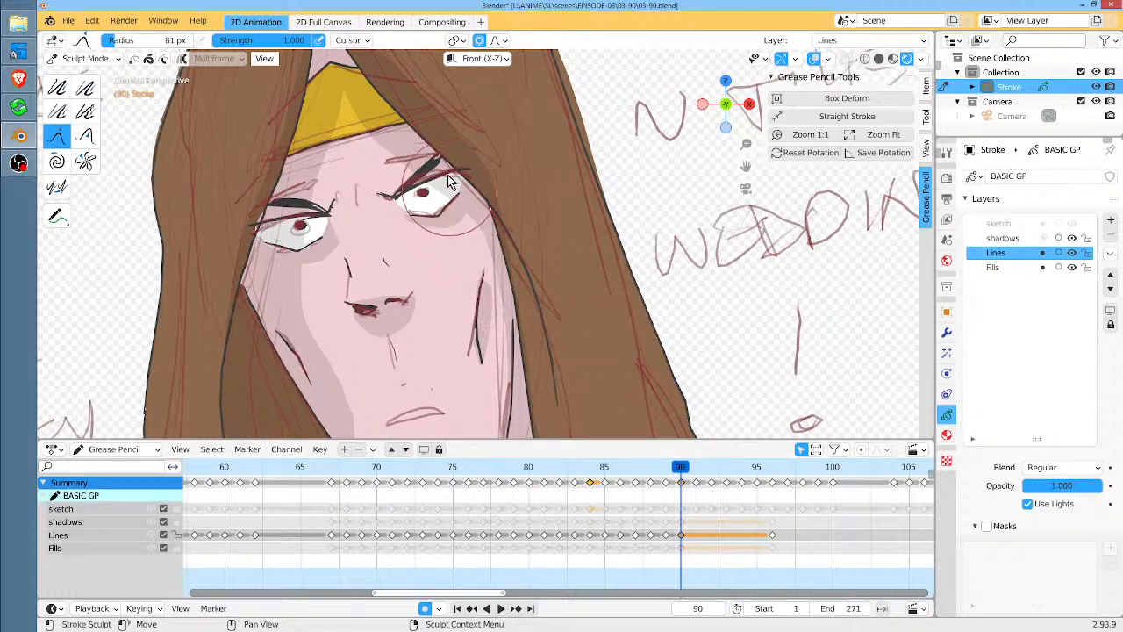
pyautogui.scroll(5, 449, 182)
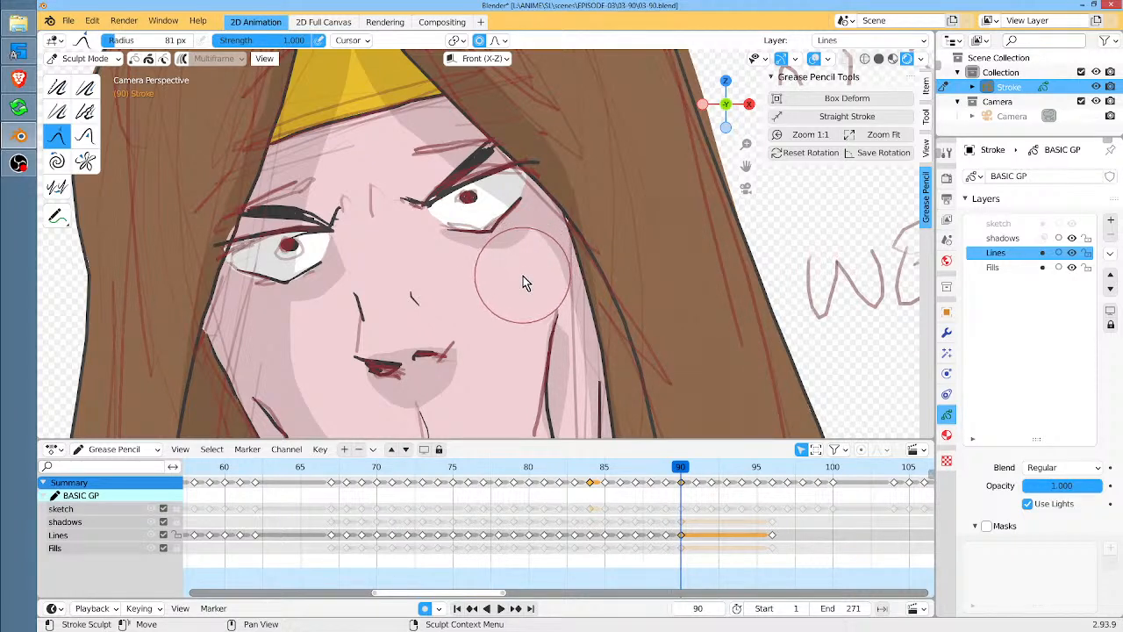
# In Edit Mode, delete the thick eyebrow stroke above the character's left eye
pyautogui.hotkey('ctrl', 'Tab')
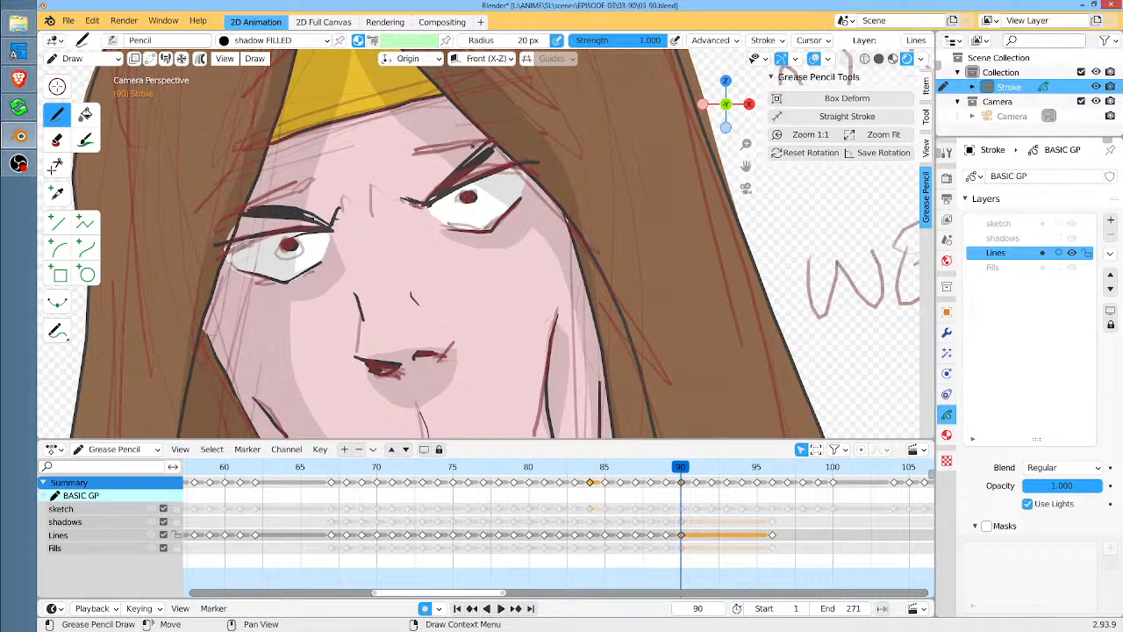
pyautogui.press('Tab')
pyautogui.click(483, 167)
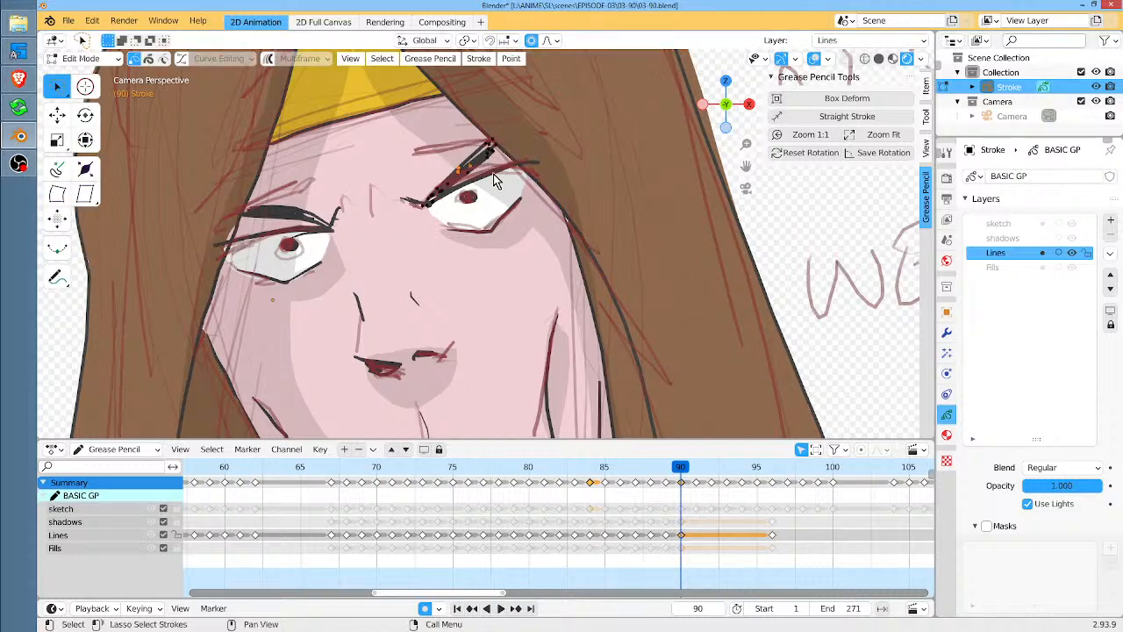
pyautogui.press('l')
pyautogui.press('x')
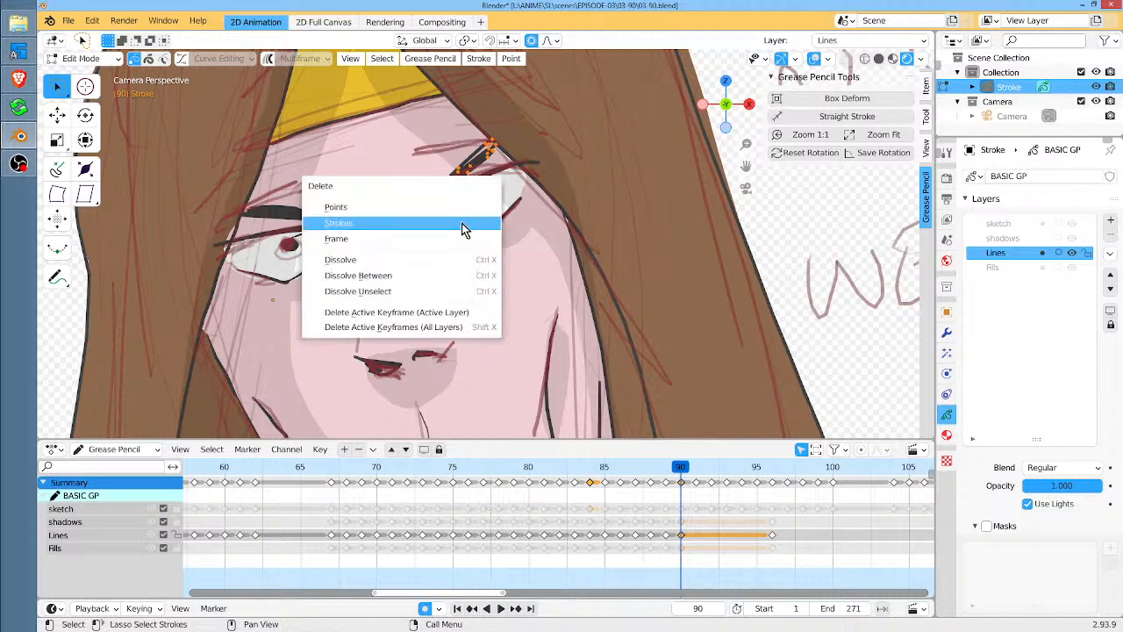
pyautogui.click(463, 224)
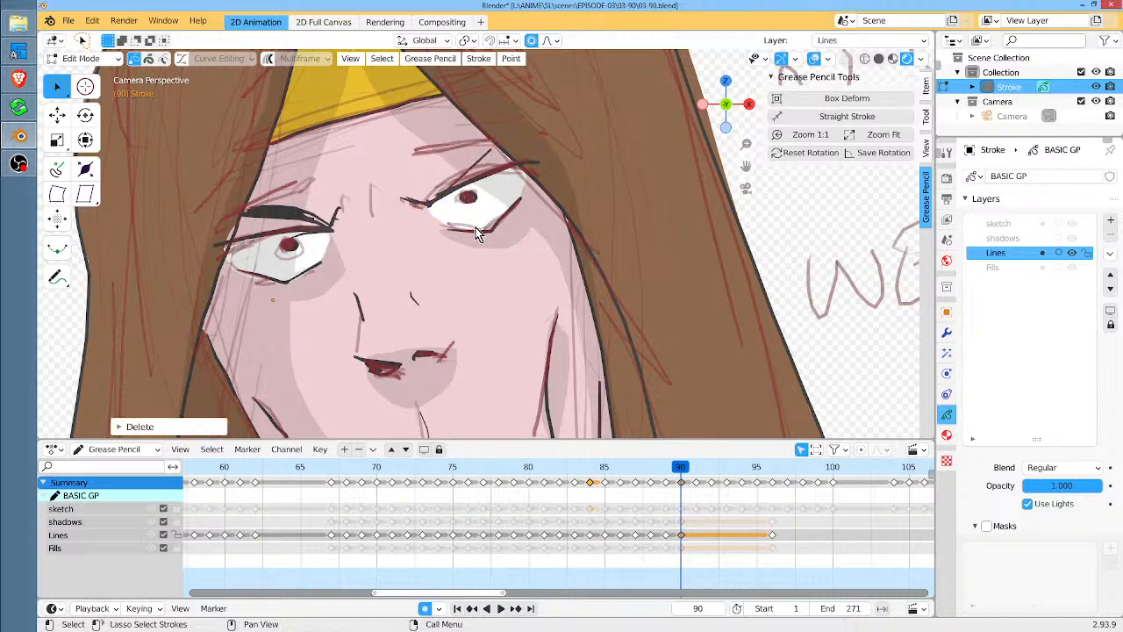
# Hide the sketch layer and delete the leftover thin eyebrow line above the character's left eye
pyautogui.click(1072, 223)
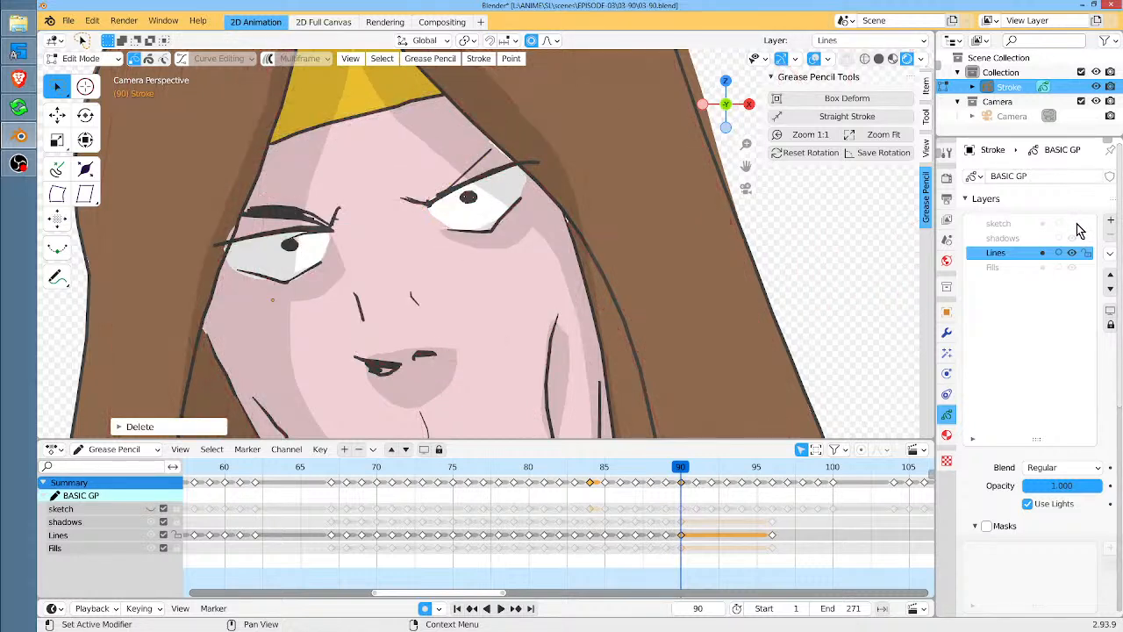
pyautogui.click(486, 159)
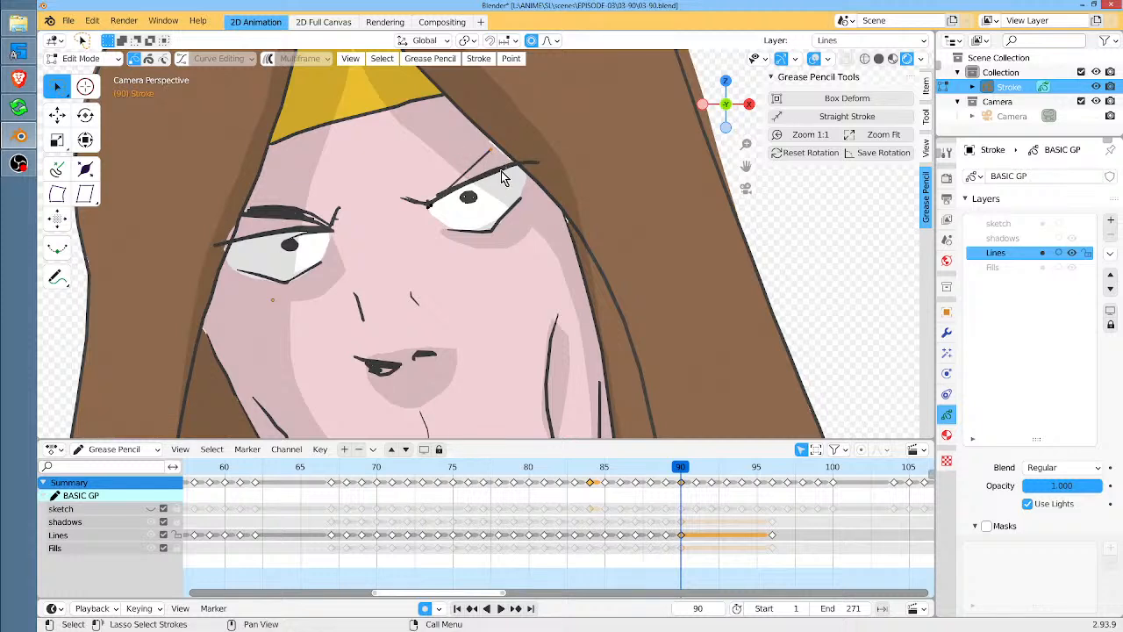
pyautogui.press('x')
pyautogui.click(473, 168)
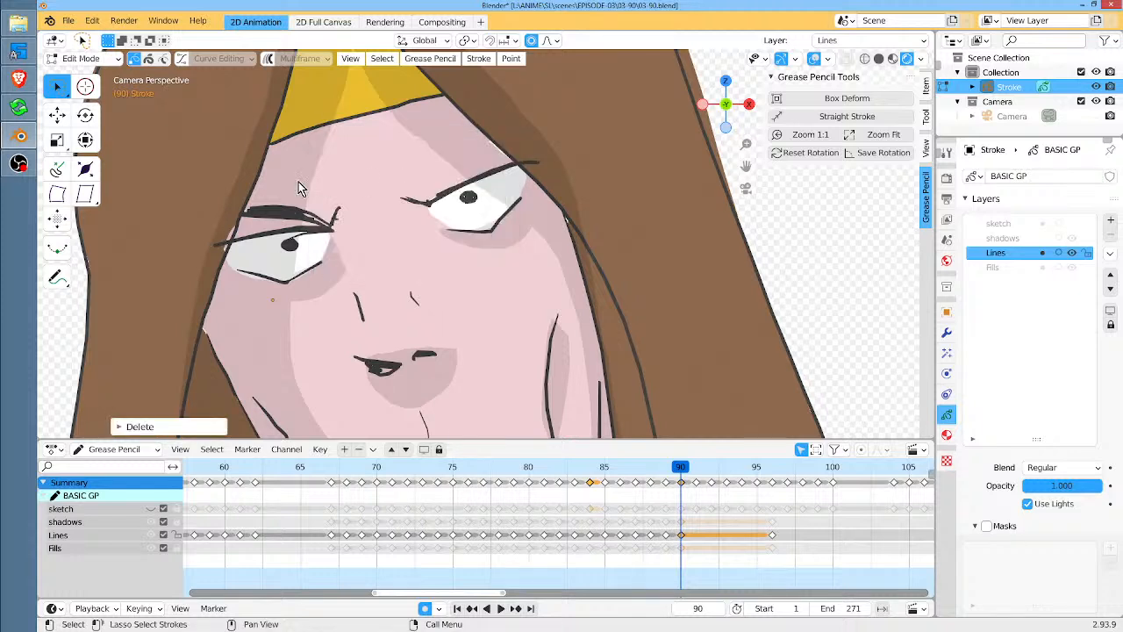
# Undo the last deletion and delete the eyebrow and upper-lid strokes above the character's left eye as whole strokes
pyautogui.hotkey('ctrl', 'z')
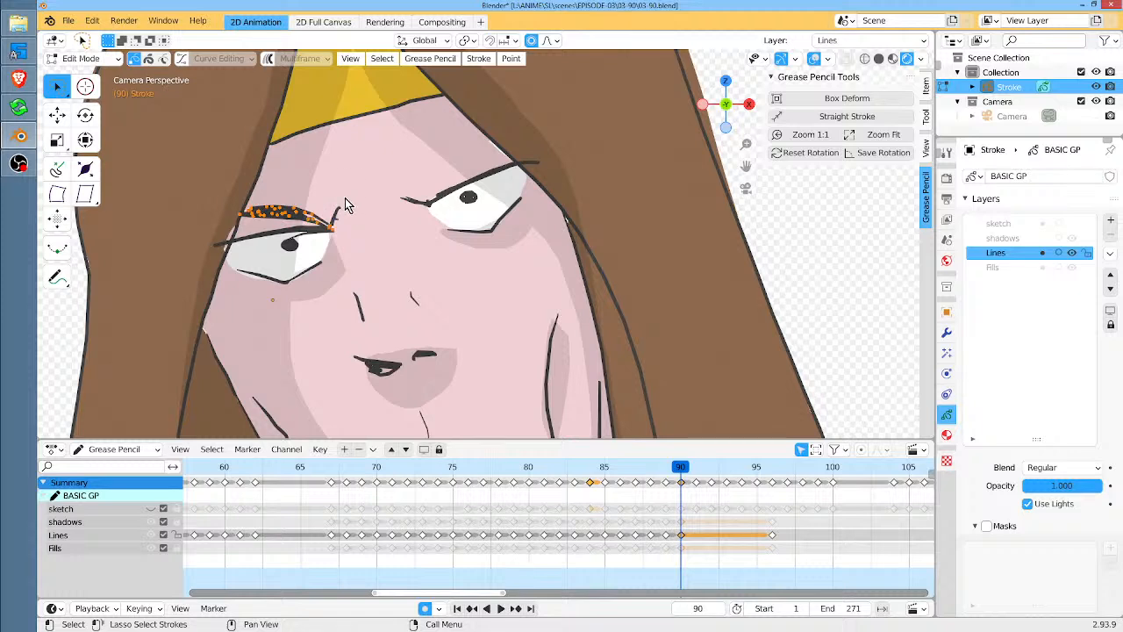
pyautogui.keyDown('shift'); pyautogui.click(341, 208); pyautogui.keyUp('shift')
pyautogui.press('x')
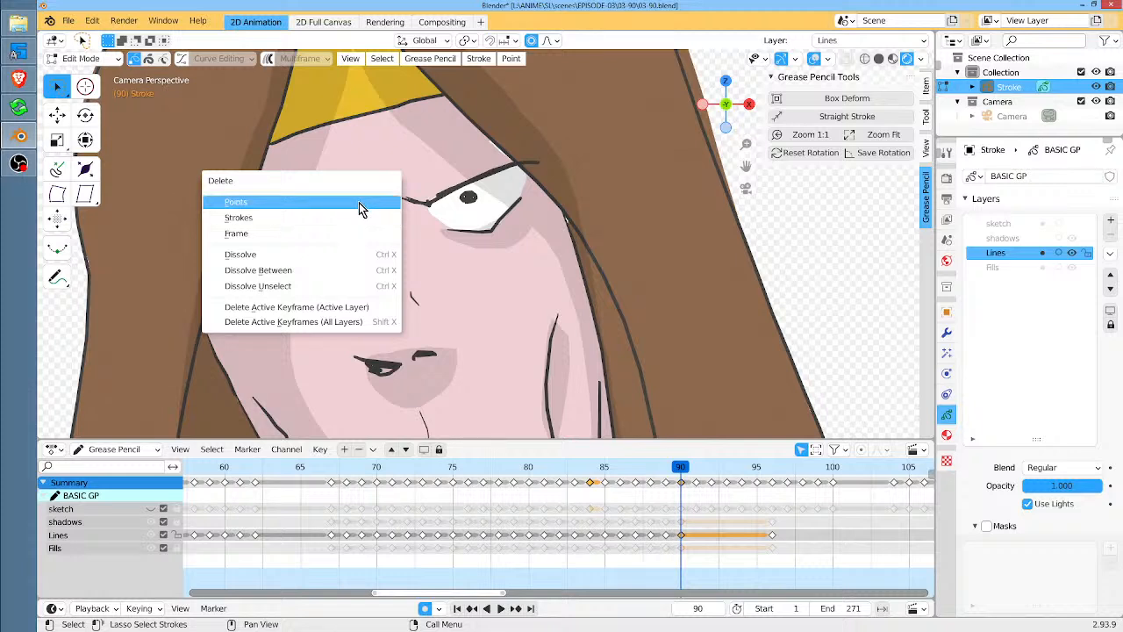
pyautogui.click(364, 216)
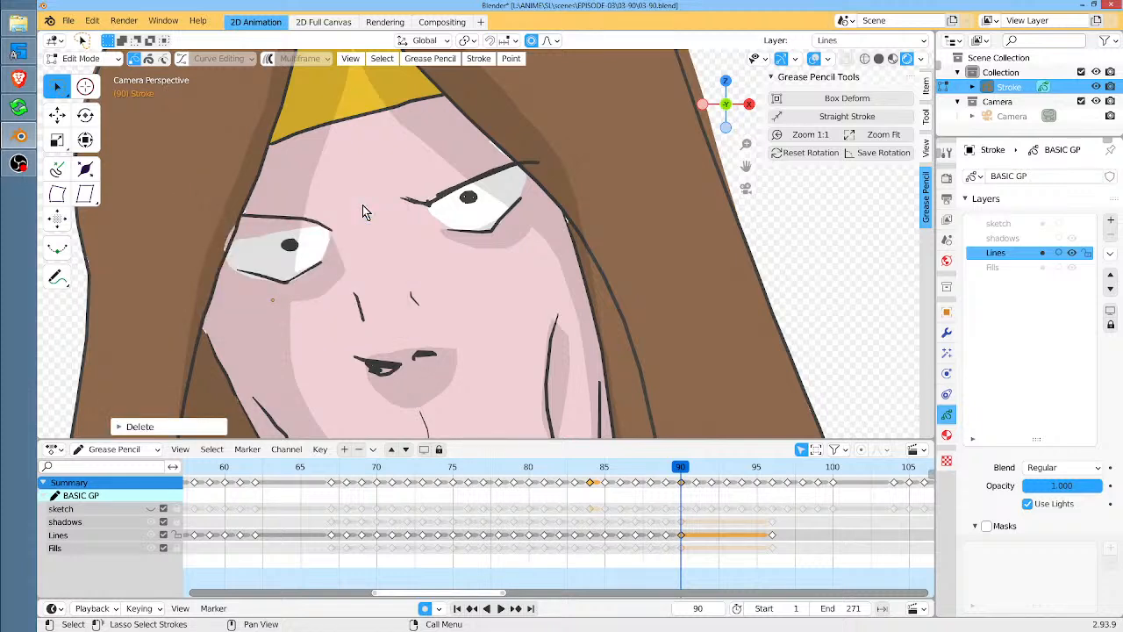
pyautogui.click(299, 214)
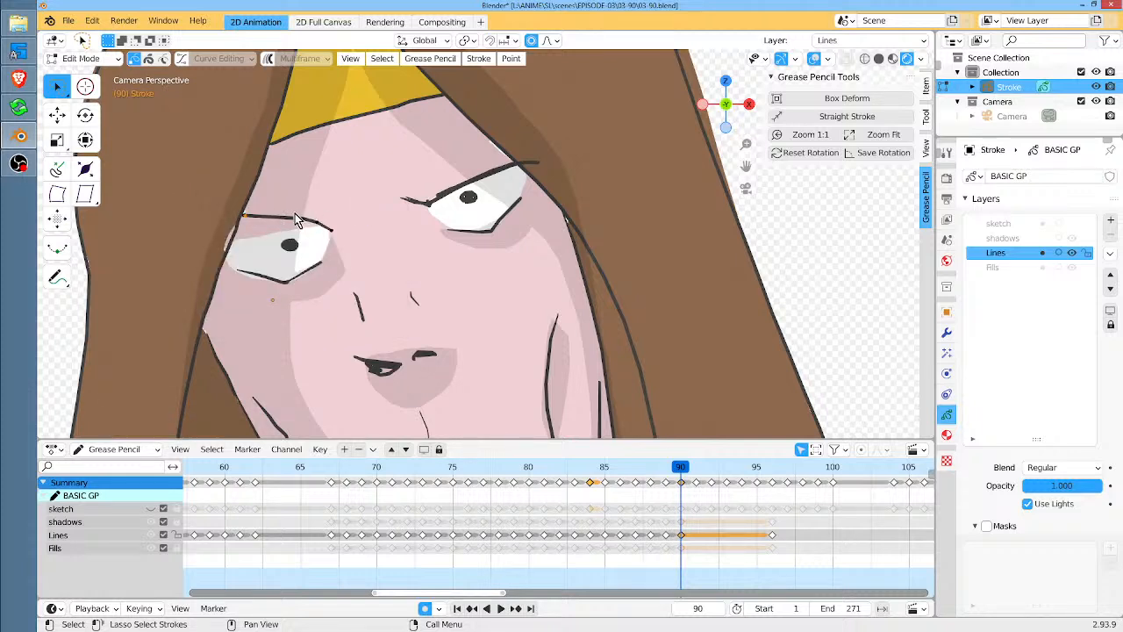
pyautogui.press('x')
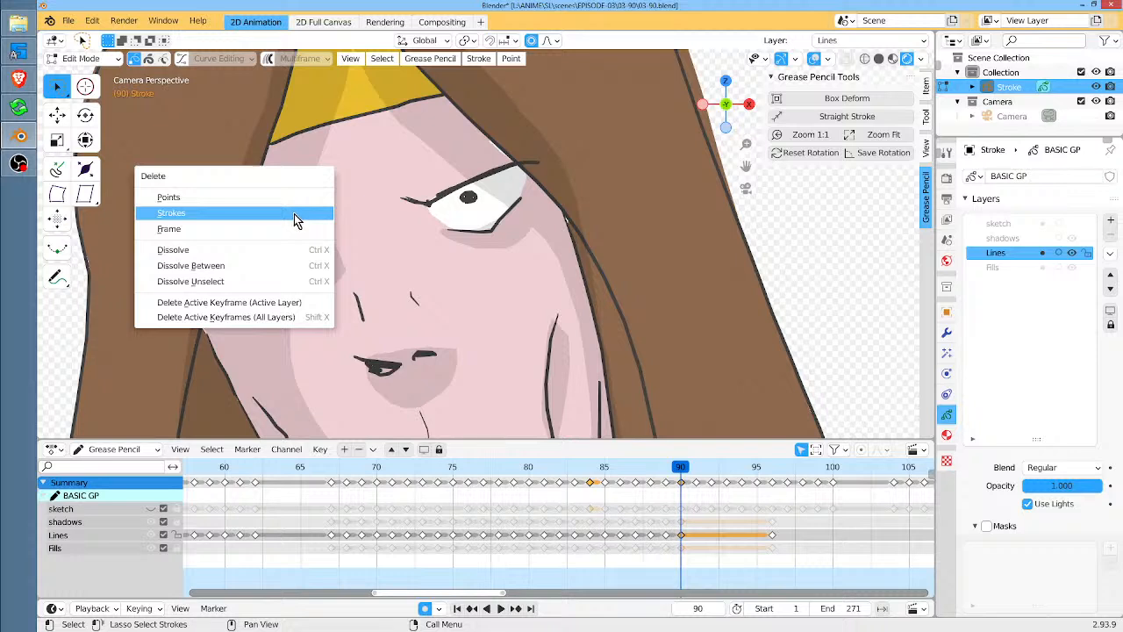
pyautogui.click(293, 213)
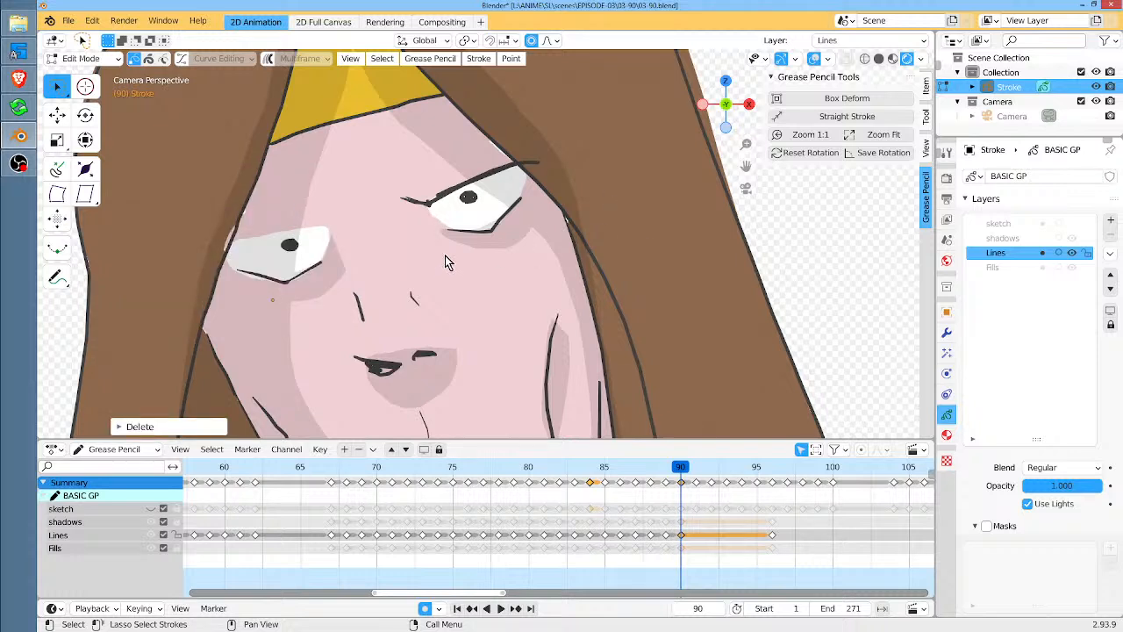
# In Draw Mode with the charcoal ink material, draw a new upper-lid line over the left eye and check it against the sketch layer
pyautogui.press('Tab')
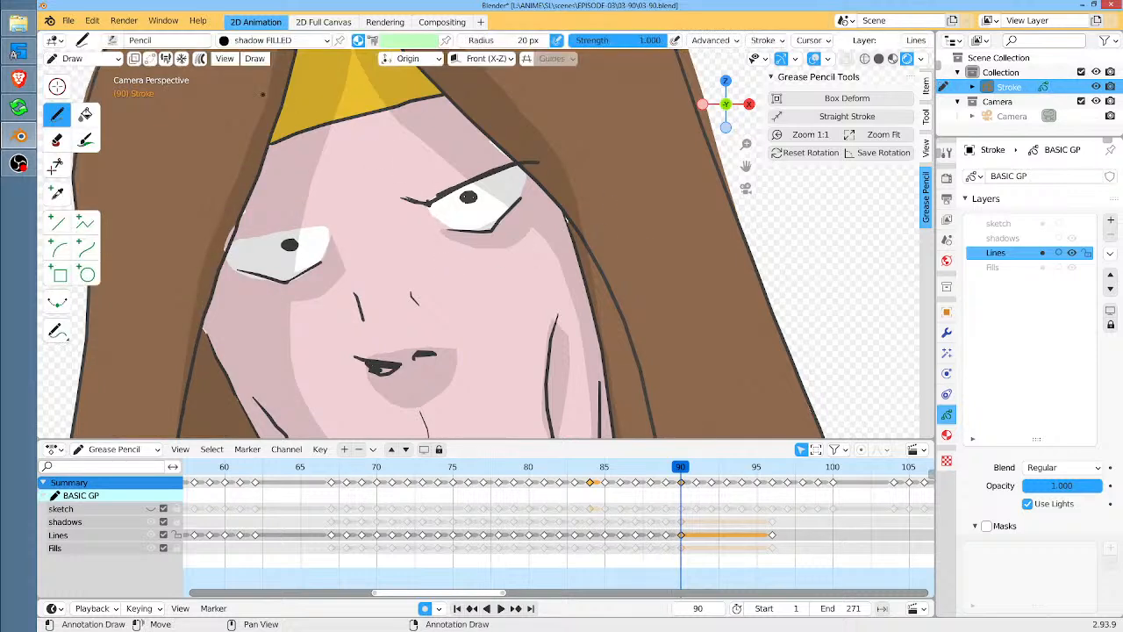
pyautogui.click(230, 40)
pyautogui.click(260, 85)
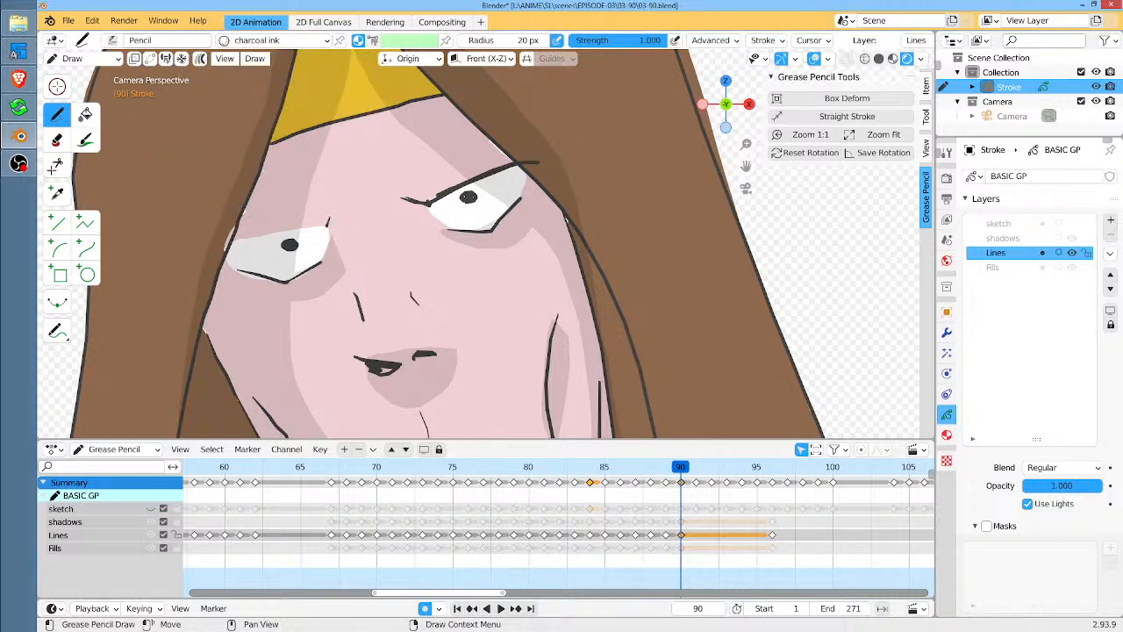
pyautogui.moveTo(329, 226); pyautogui.dragTo(236, 242)
pyautogui.click(1071, 224)
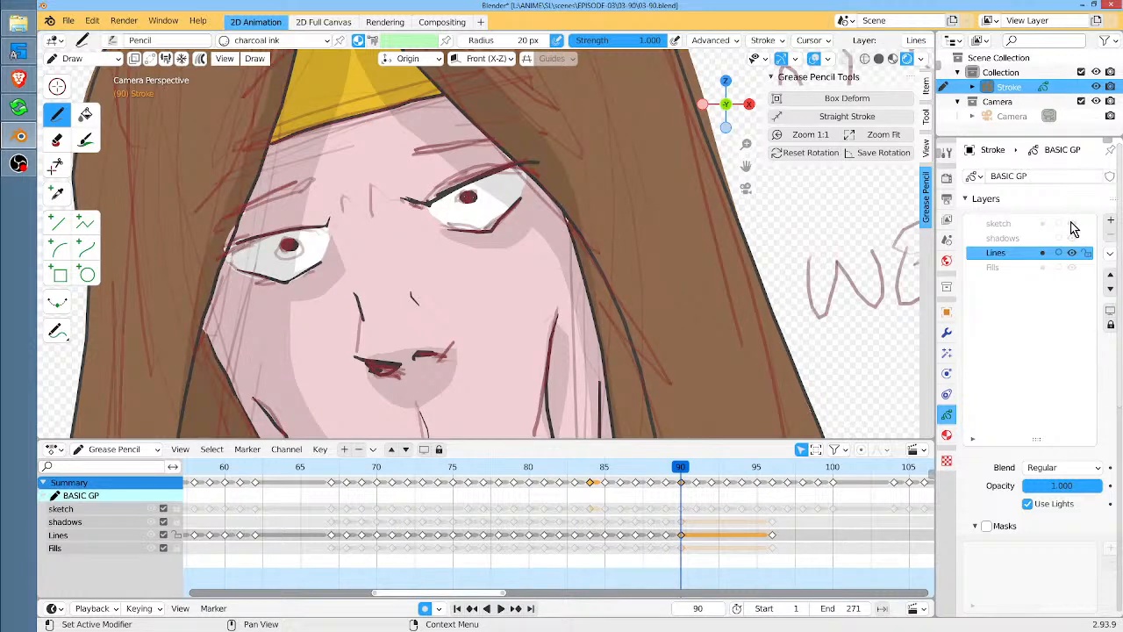
pyautogui.click(1071, 224)
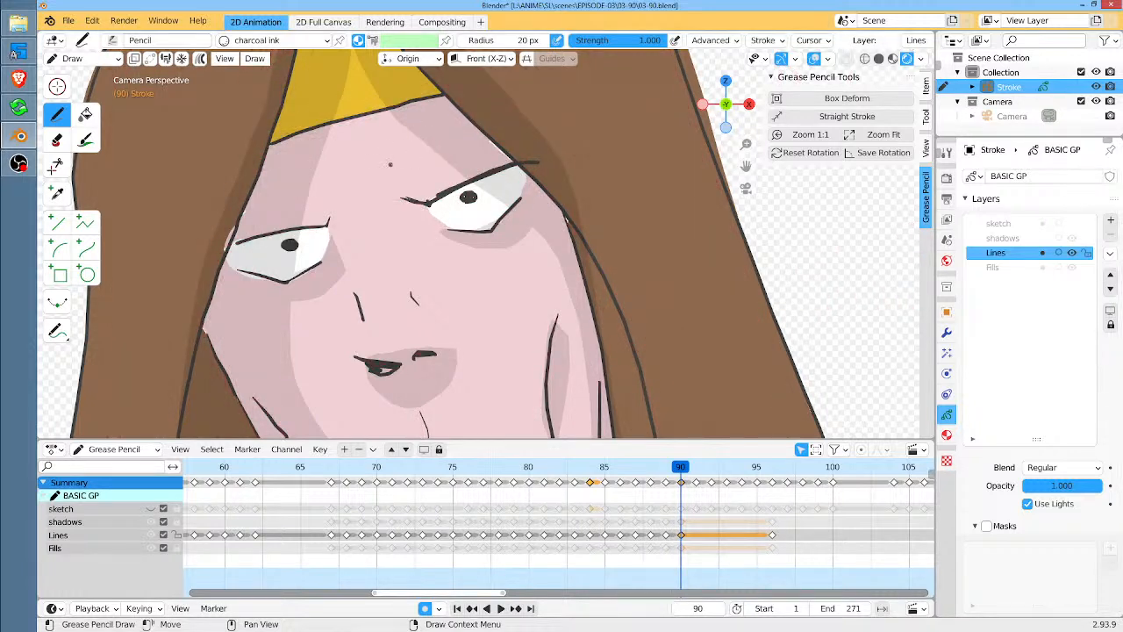
# Draw new raised, slanting eyebrows above both eyes and fill them in with extra strokes
pyautogui.moveTo(390, 164); pyautogui.dragTo(481, 148)
pyautogui.moveTo(392, 161); pyautogui.dragTo(463, 144)
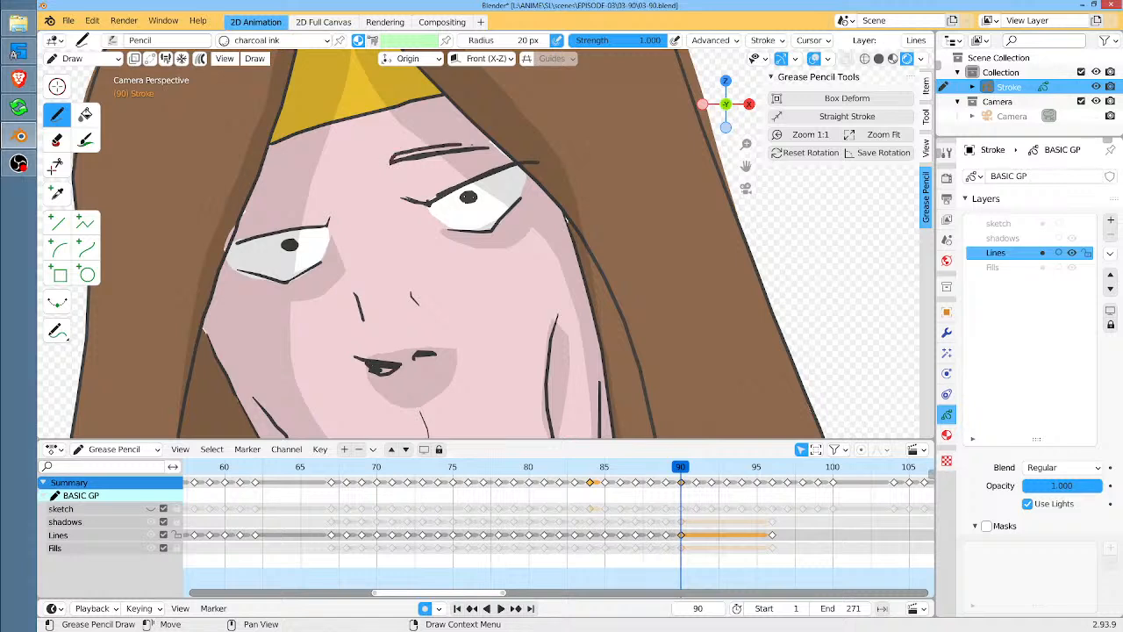
pyautogui.moveTo(253, 210)
pyautogui.mouseDown()
pyautogui.moveTo(327, 174)
pyautogui.moveTo(250, 209)
pyautogui.mouseUp()
pyautogui.moveTo(330, 172); pyautogui.dragTo(273, 197)
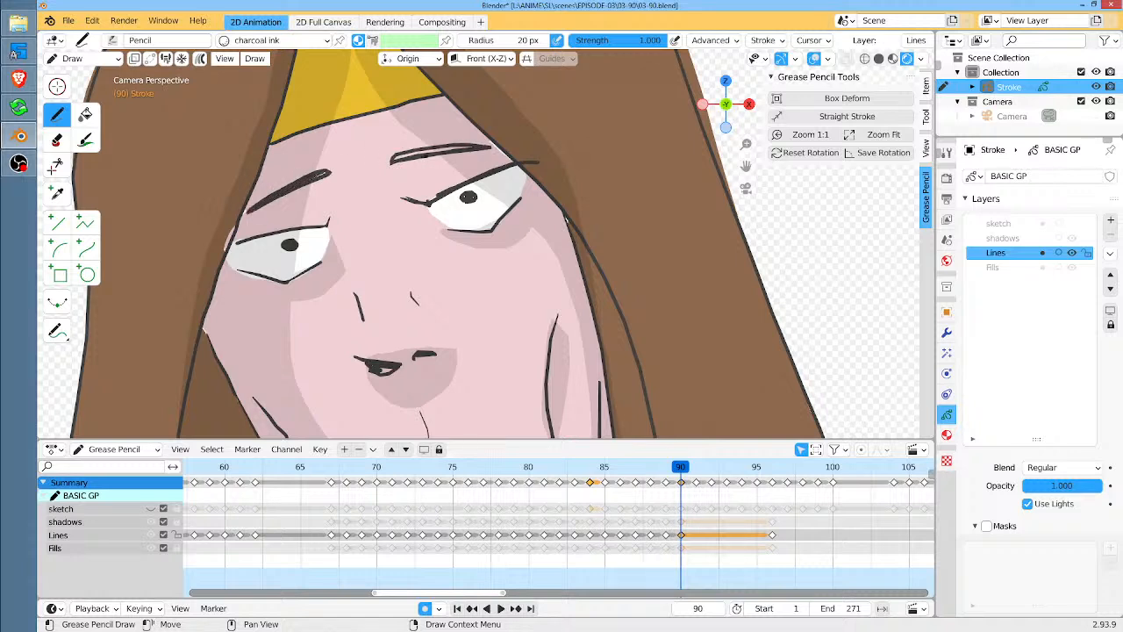
pyautogui.moveTo(397, 160); pyautogui.dragTo(449, 147)
pyautogui.scroll(-4, 522, 183)
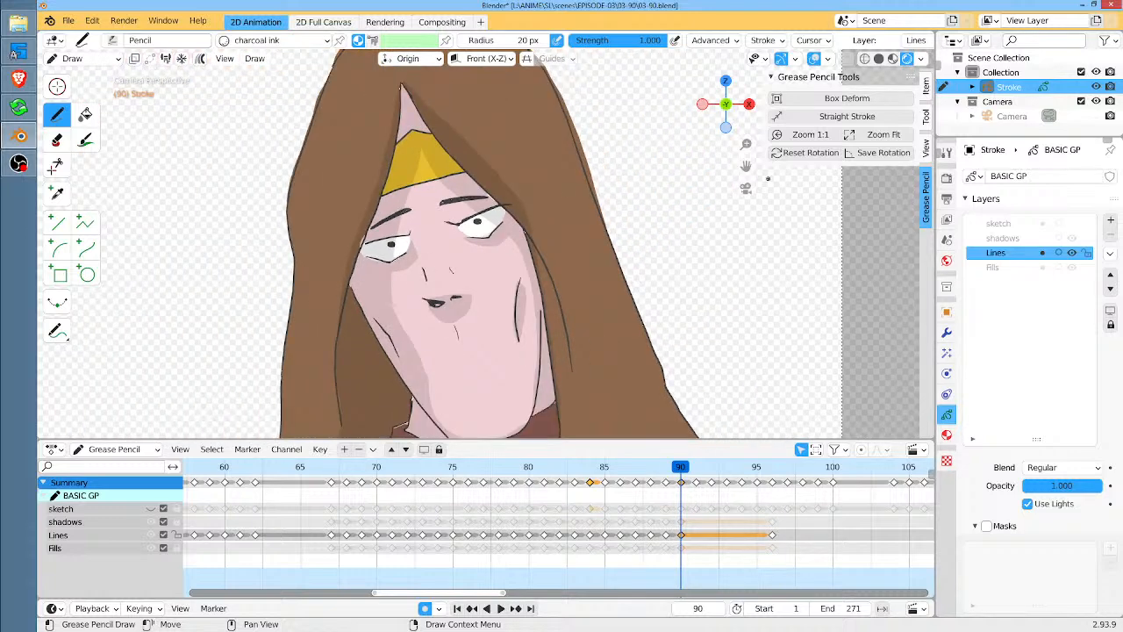
# Show the sketch layer at frame 91 and go back to the matching two-character panel at frame 86
pyautogui.click(696, 467)
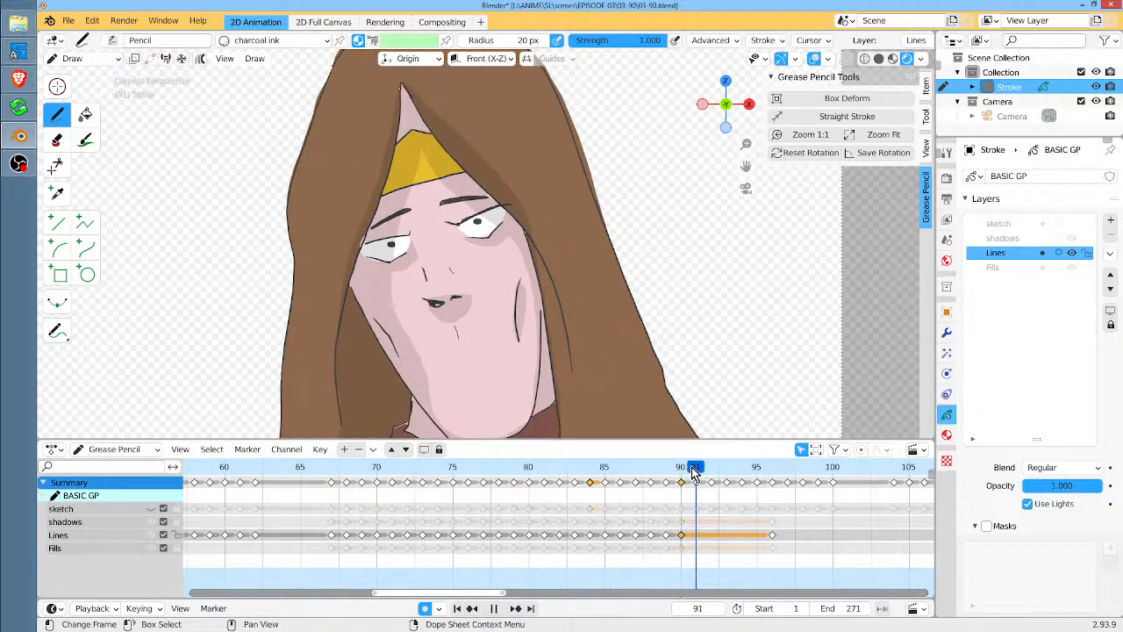
pyautogui.click(1072, 226)
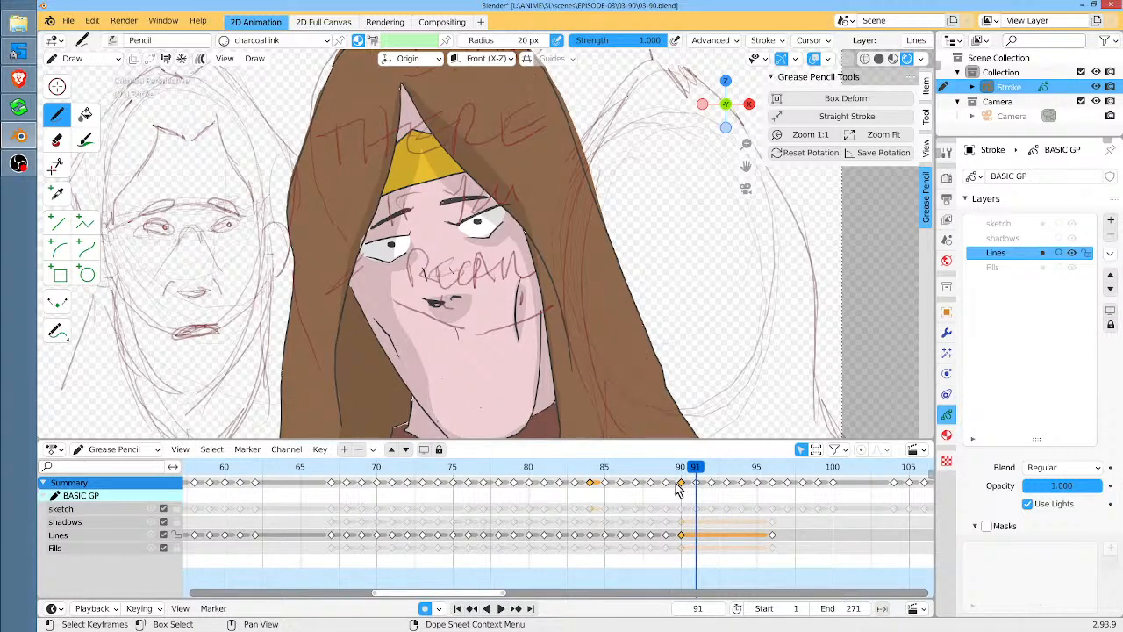
pyautogui.moveTo(694, 468); pyautogui.dragTo(634, 470)
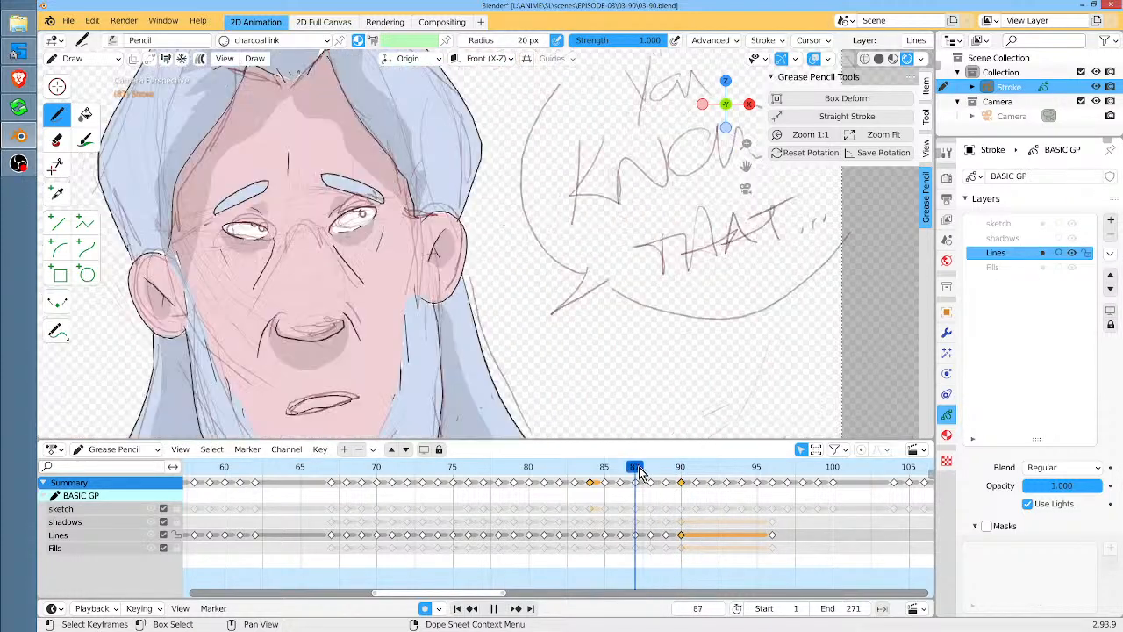
pyautogui.scroll(-5, 503, 275)
pyautogui.scroll(-1, 503, 275)
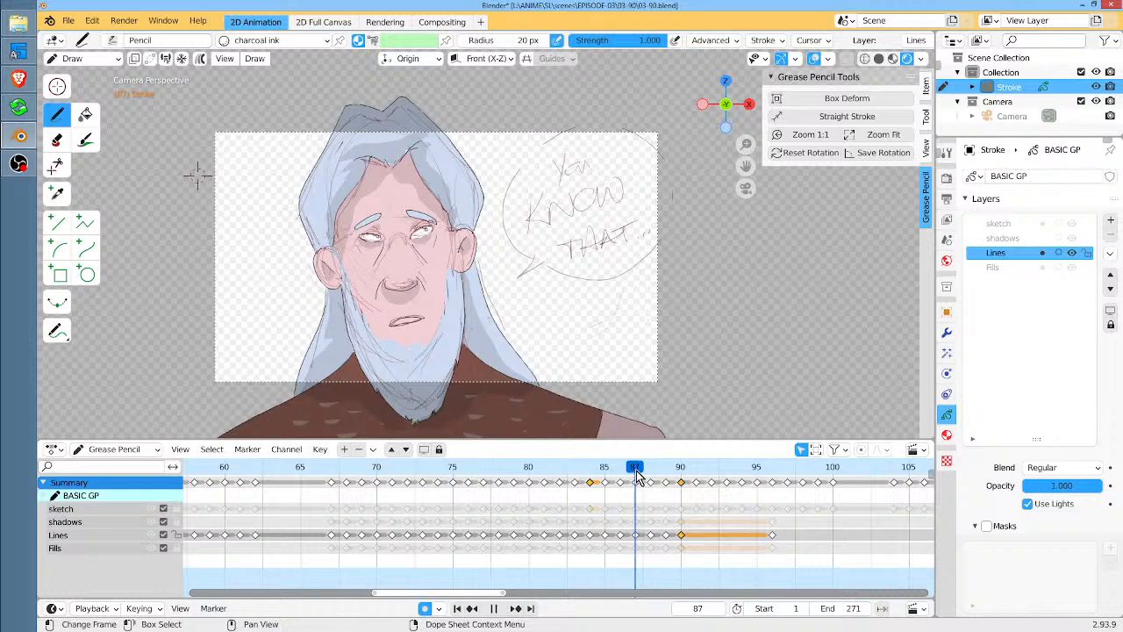
pyautogui.press('Left')
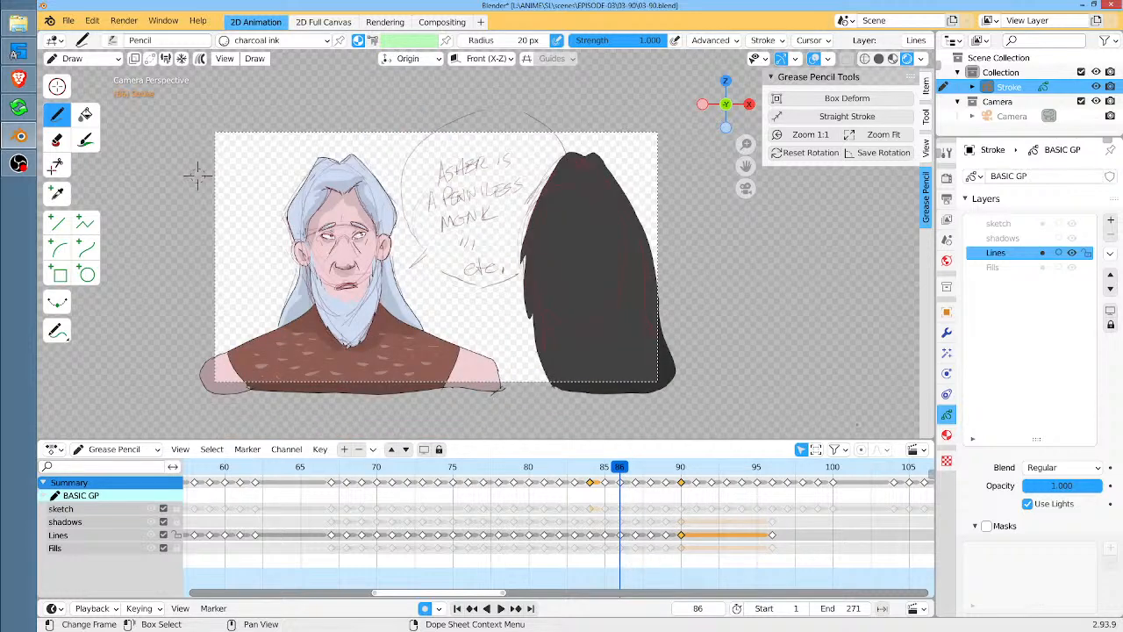
# Unlock all layers except sketch, duplicate frame 86's shadows, Lines and Fills keyframes to frame 91, and compare the two frames
pyautogui.press('Tab')
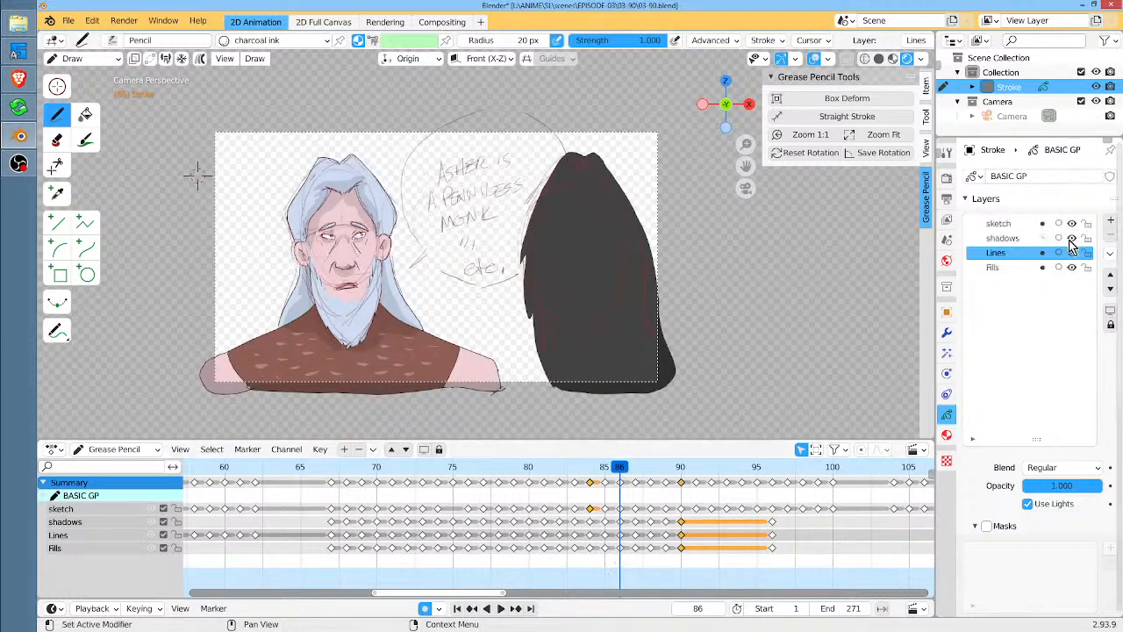
pyautogui.click(1088, 224)
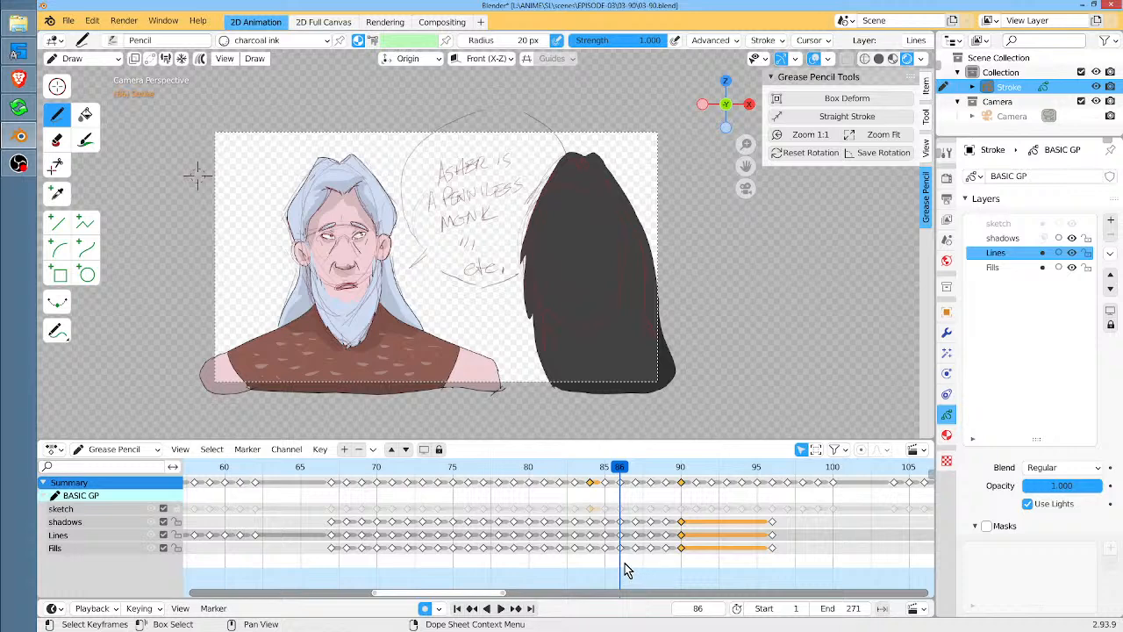
pyautogui.press('b')
pyautogui.moveTo(618, 531); pyautogui.dragTo(624, 560)
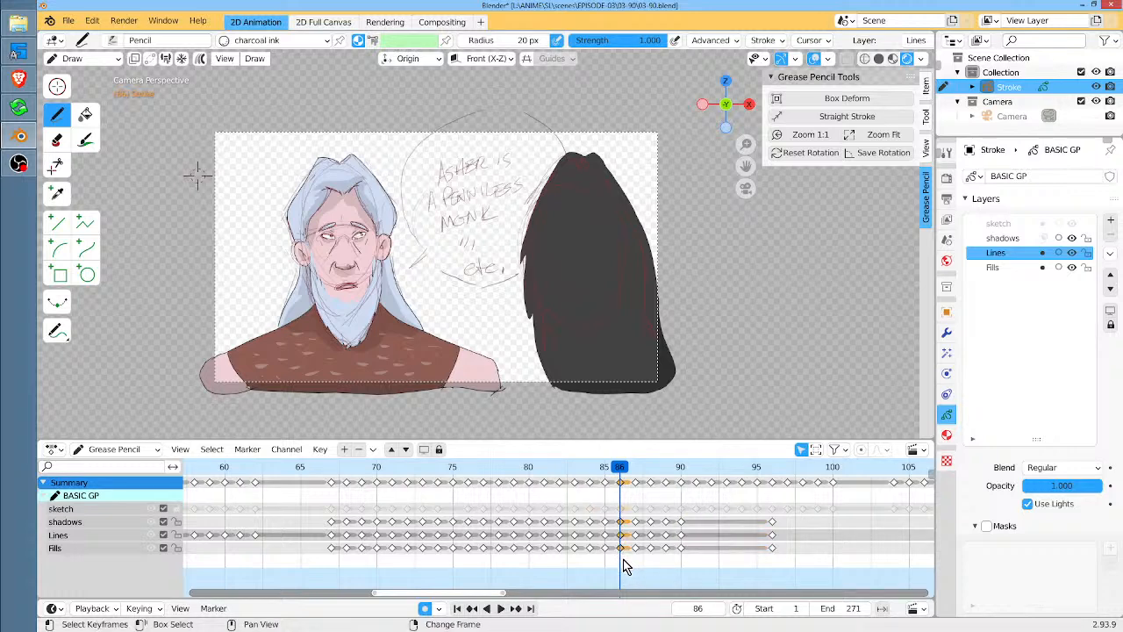
pyautogui.press('g')
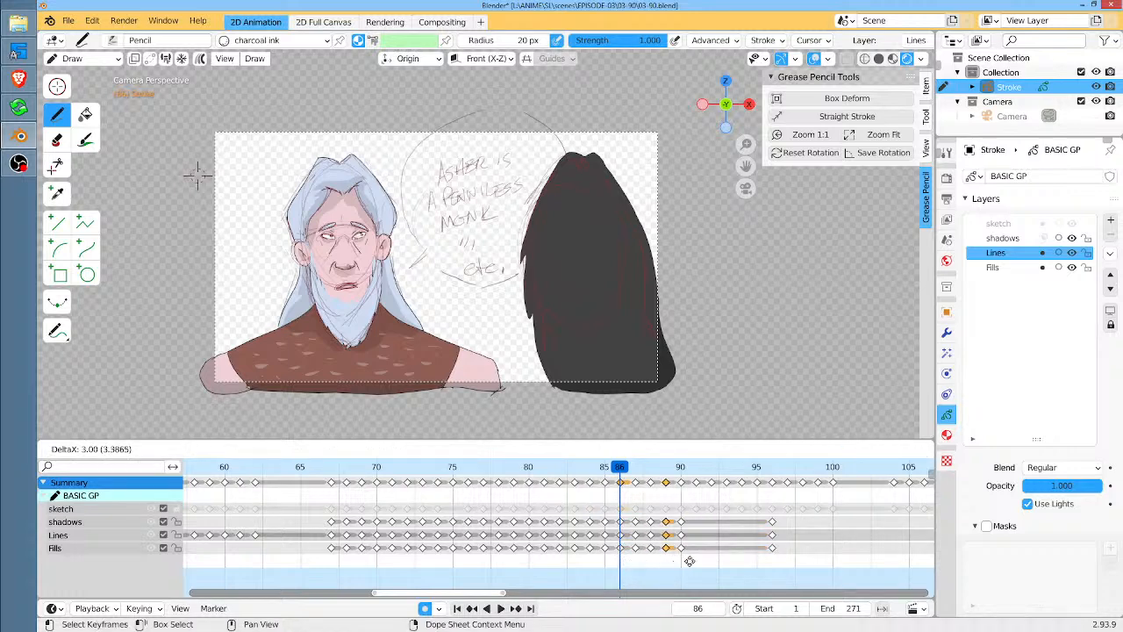
pyautogui.click(702, 469)
pyautogui.click(699, 469)
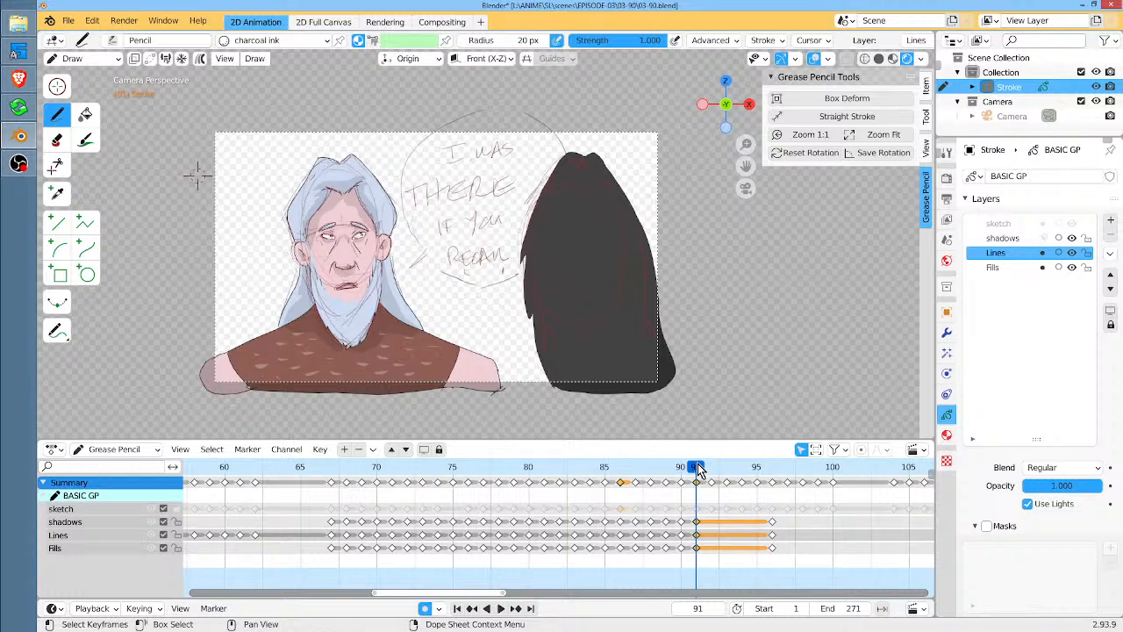
pyautogui.click(620, 469)
pyautogui.click(694, 469)
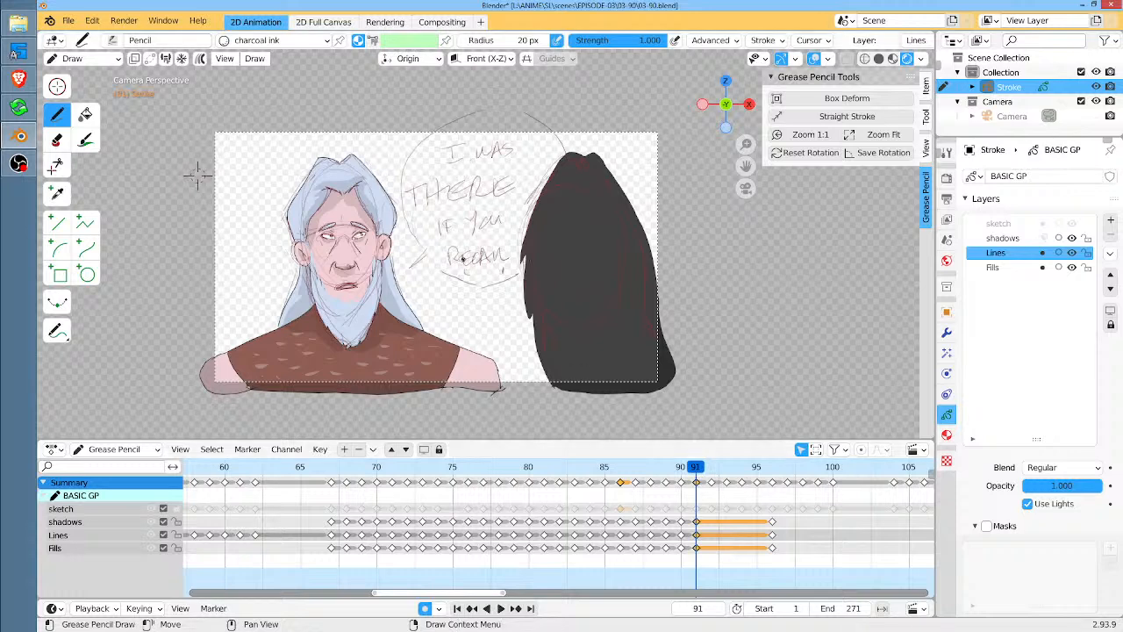
# Check frame 92's sketch, duplicate frame 90's shadows, Lines and Fills keyframes to frame 92, and go to that frame
pyautogui.press('space')
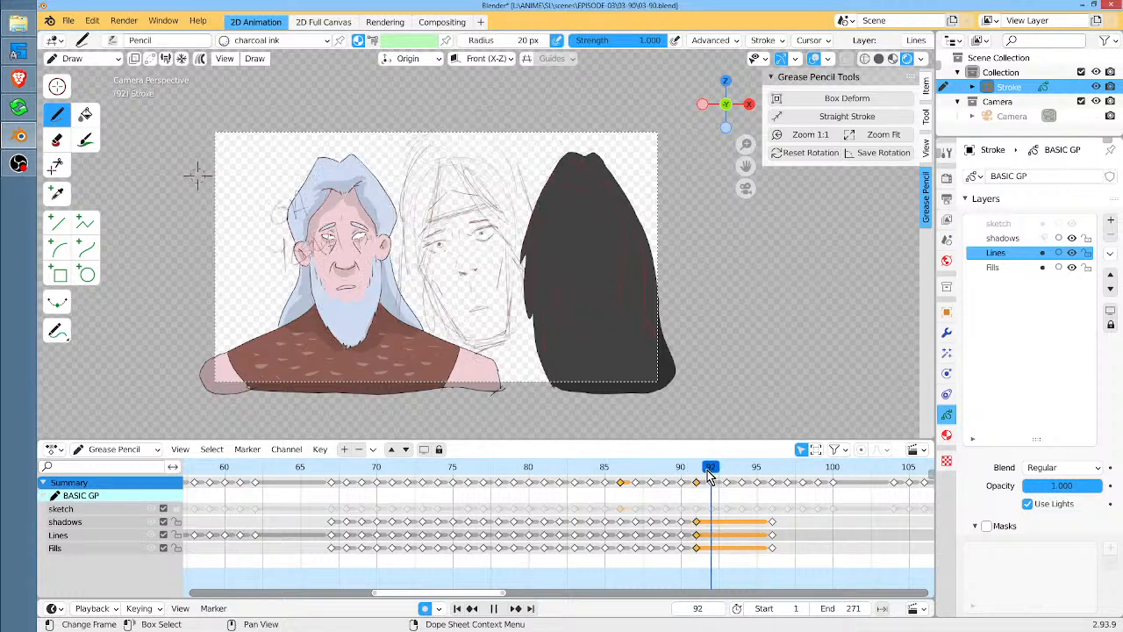
pyautogui.moveTo(707, 472); pyautogui.dragTo(680, 478)
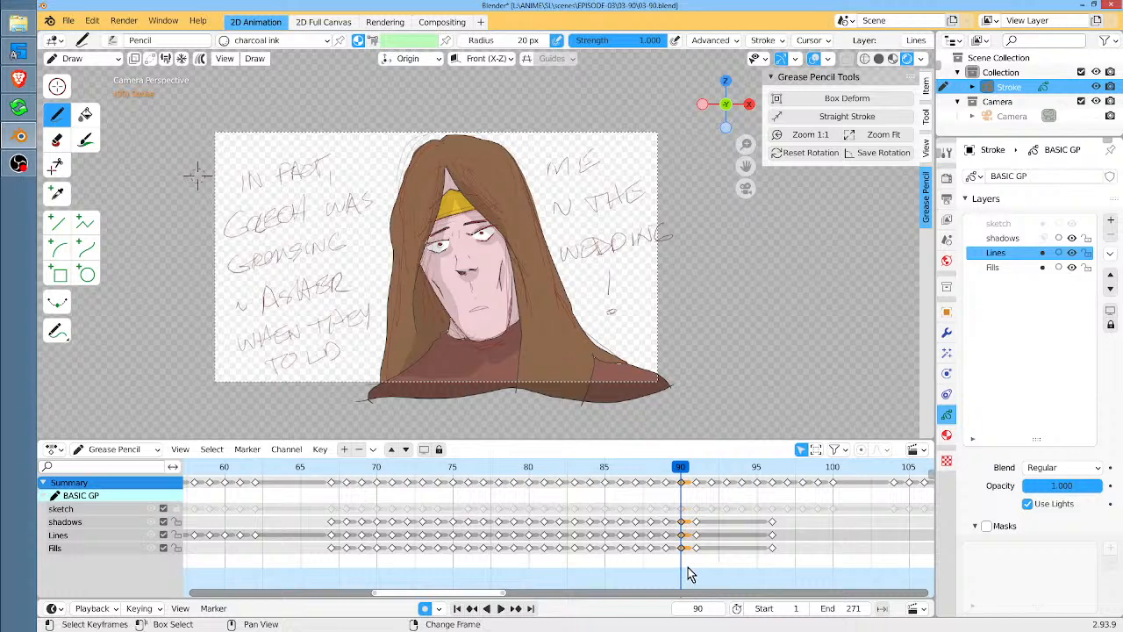
pyautogui.press('g')
pyautogui.click(719, 575)
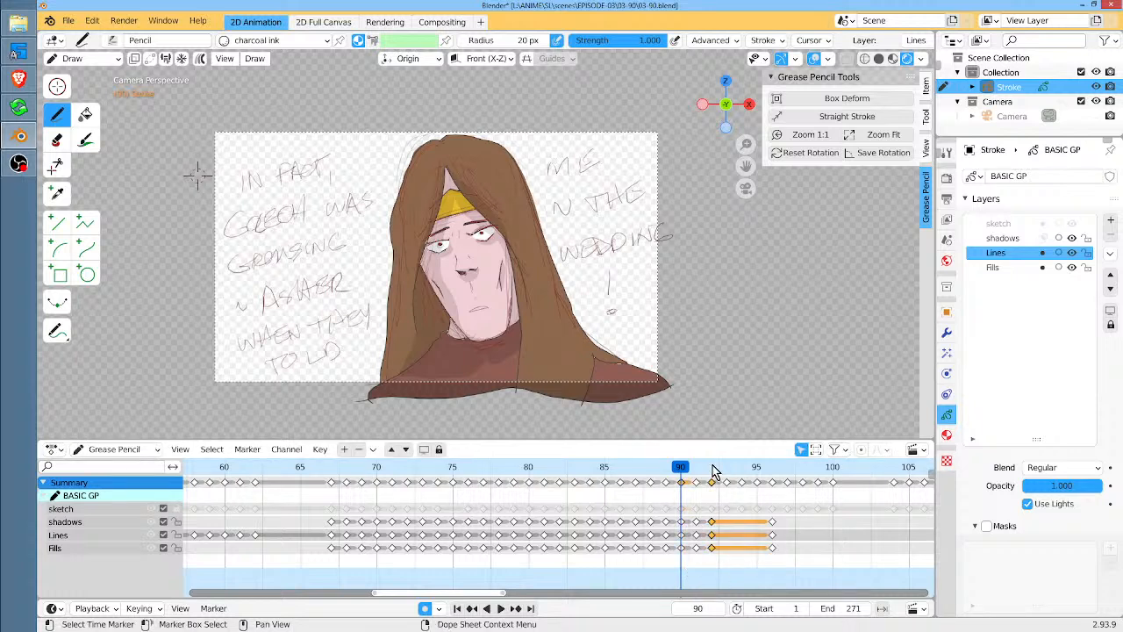
pyautogui.click(715, 468)
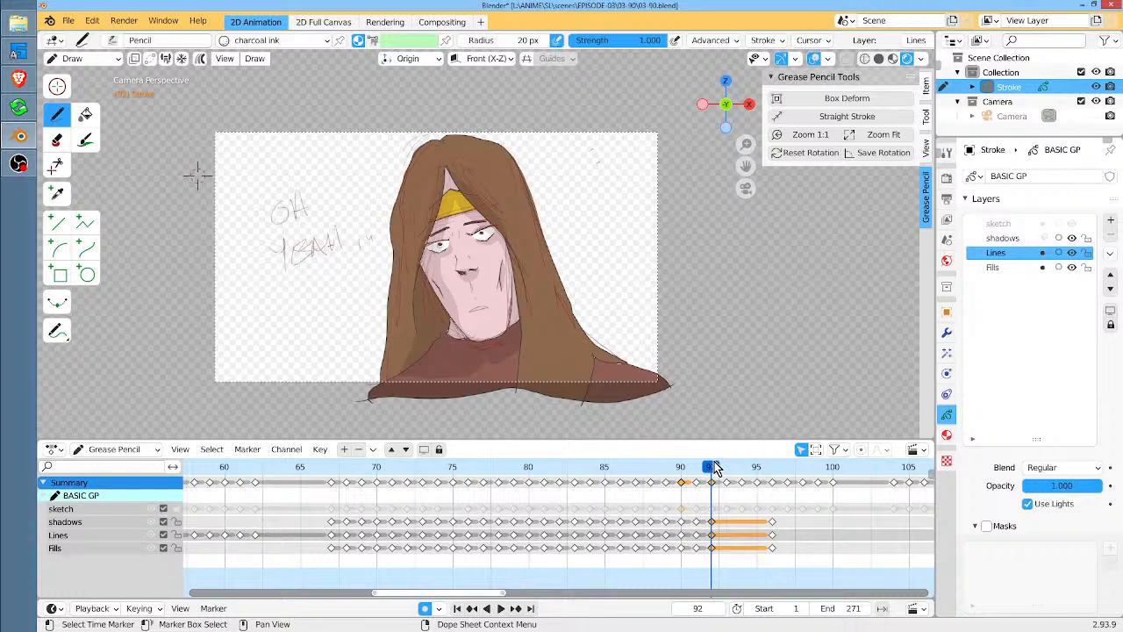
# Check frame 93's sketch, duplicate frame 79's shadows, Lines and Fills keyframes to frame 93, and go to that frame
pyautogui.press('space')
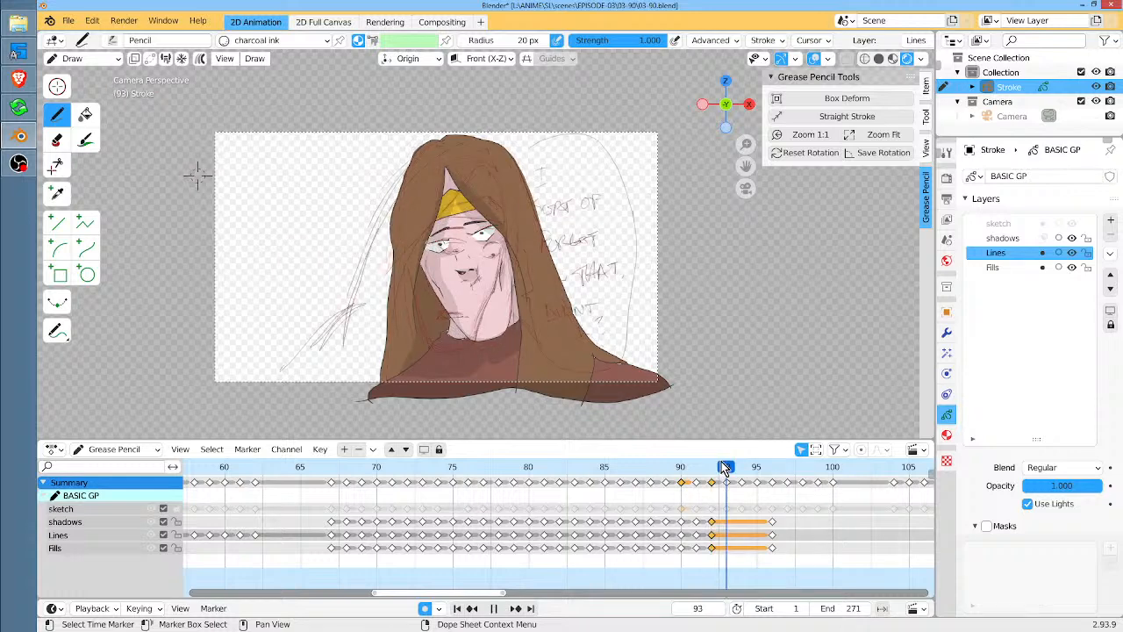
pyautogui.moveTo(724, 467); pyautogui.dragTo(518, 476)
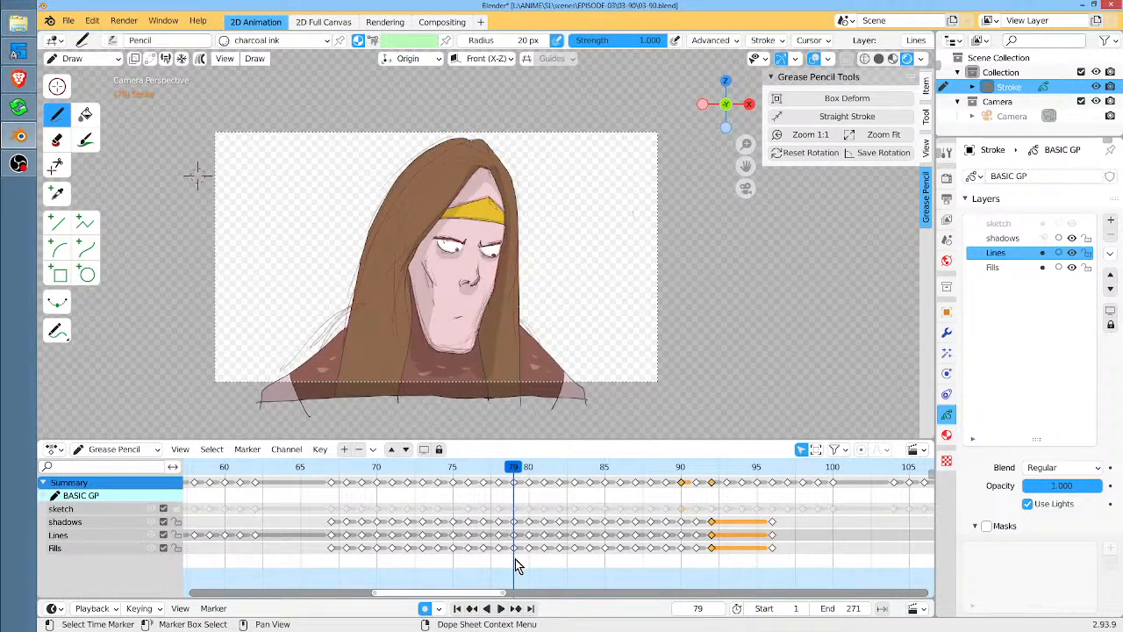
pyautogui.moveTo(515, 562); pyautogui.dragTo(509, 517)
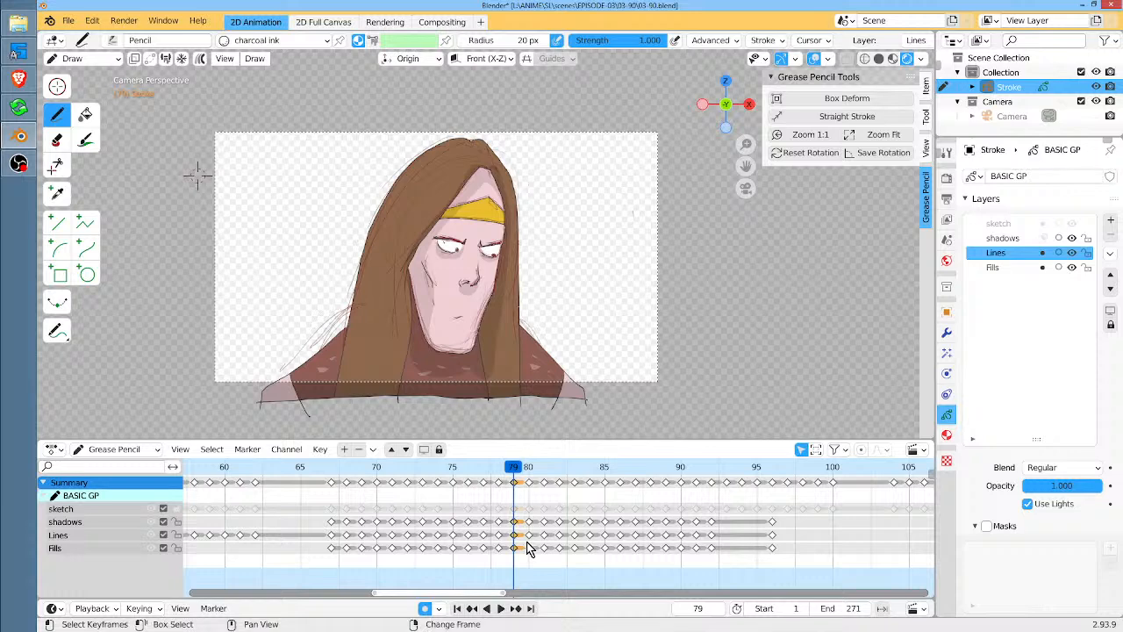
pyautogui.hotkey('shift', 'd')
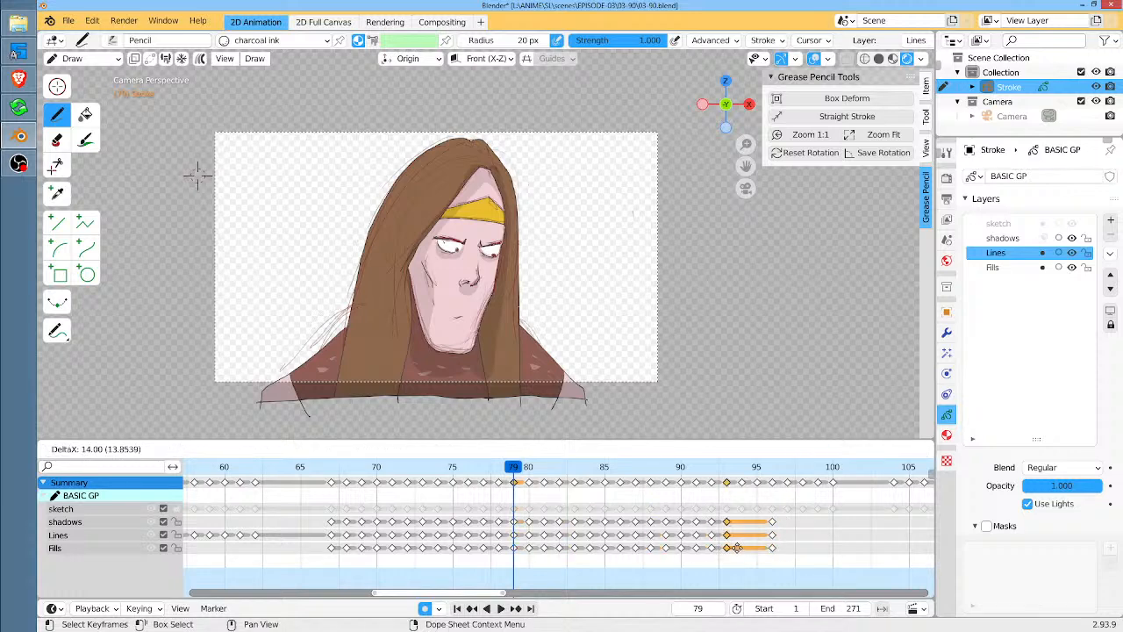
pyautogui.click(729, 549)
pyautogui.click(726, 469)
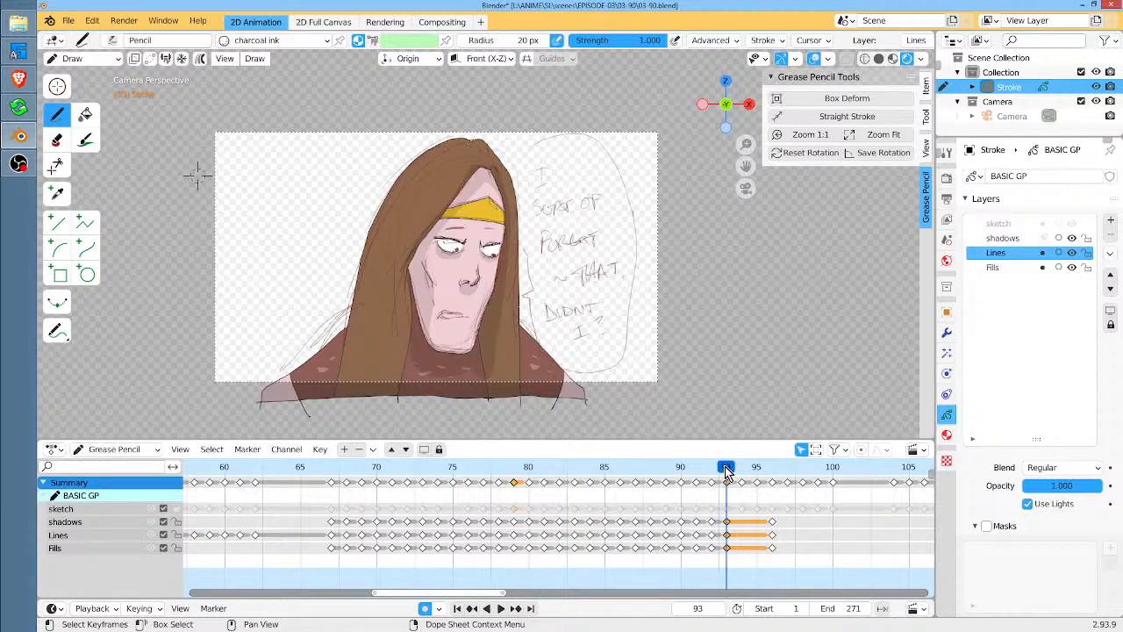
# Check frame 94's sketch, duplicate frame 91's shadows, Lines and Fills keyframes to frame 94, and go to that frame
pyautogui.press('space')
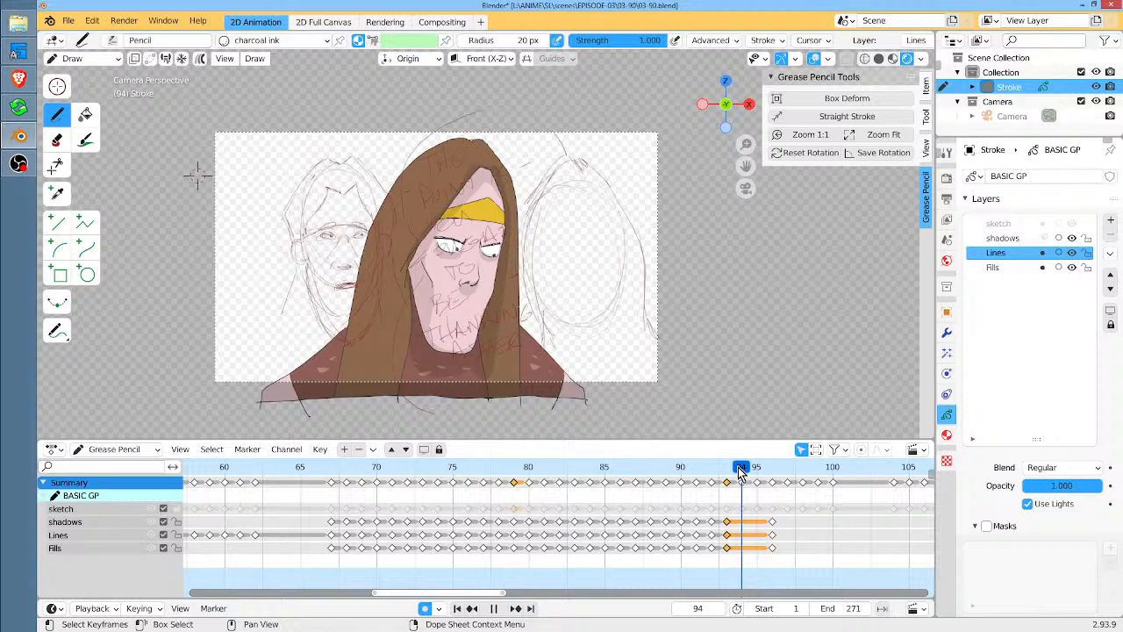
pyautogui.moveTo(740, 474); pyautogui.dragTo(700, 478)
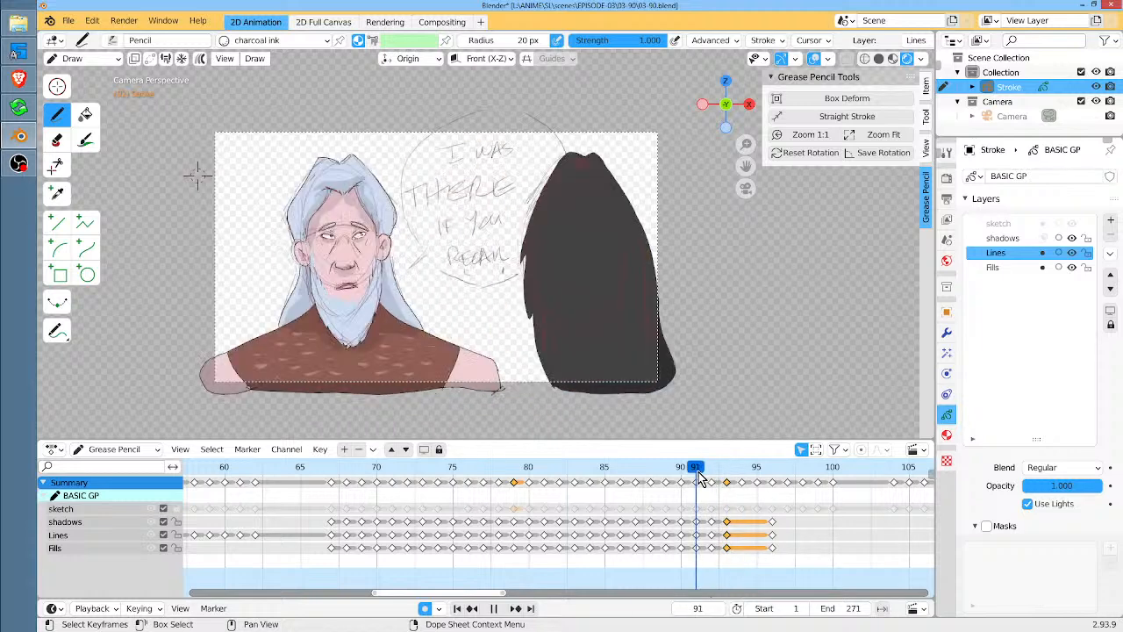
pyautogui.press('space')
pyautogui.keyDown('alt'); pyautogui.click(695, 521); pyautogui.keyUp('alt')
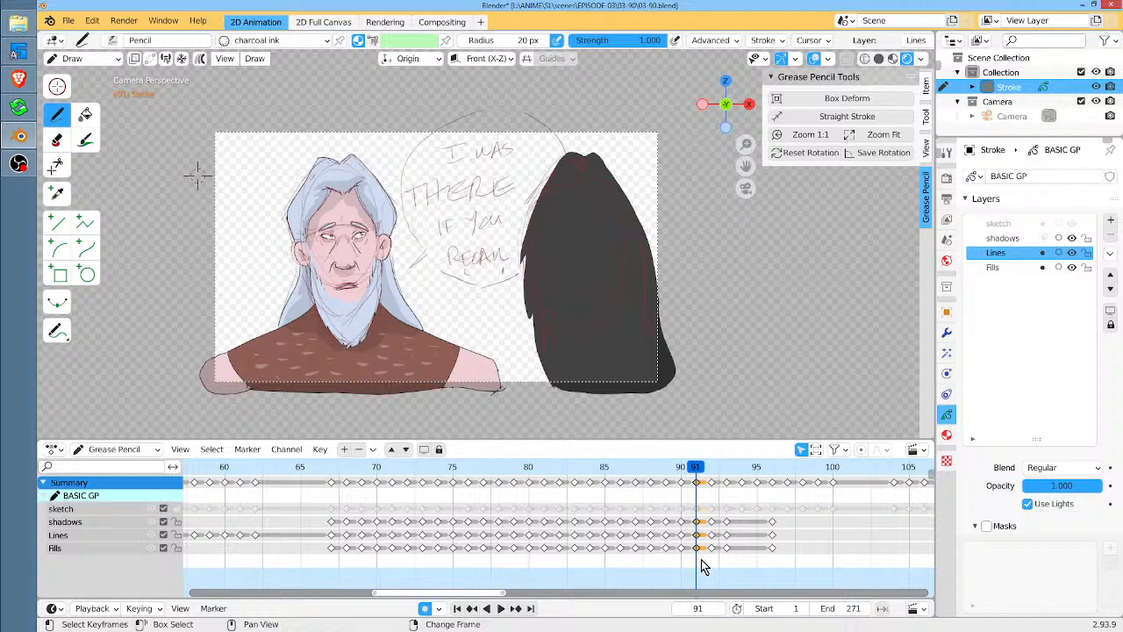
pyautogui.press('g')
pyautogui.click(746, 564)
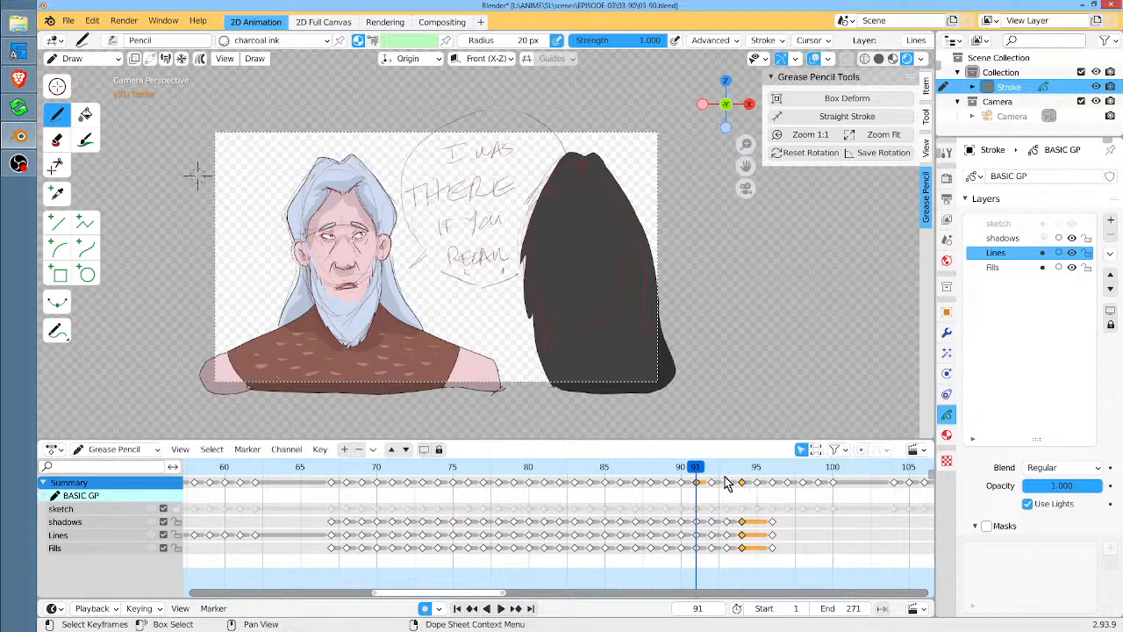
pyautogui.press('space')
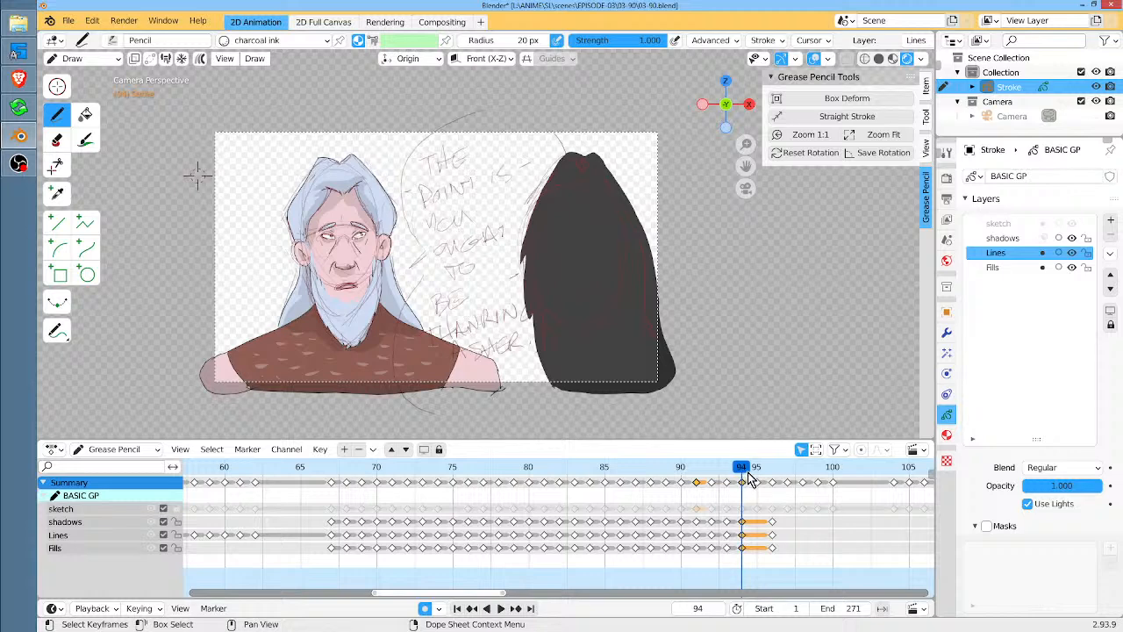
# Duplicate frame 92's shadows, Lines and Fills keyframes to frame 95 and go to that frame
pyautogui.moveTo(743, 466)
pyautogui.mouseDown()
pyautogui.moveTo(727, 466)
pyautogui.moveTo(756, 470)
pyautogui.moveTo(711, 474)
pyautogui.mouseUp()
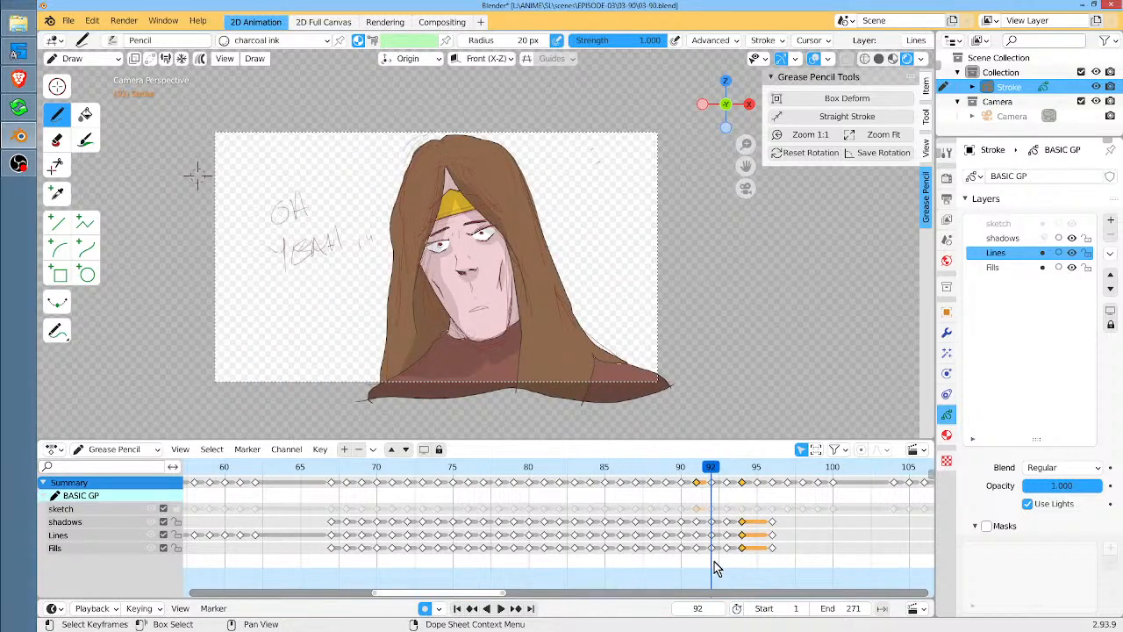
pyautogui.keyDown('alt'); pyautogui.click(711, 524); pyautogui.keyUp('alt')
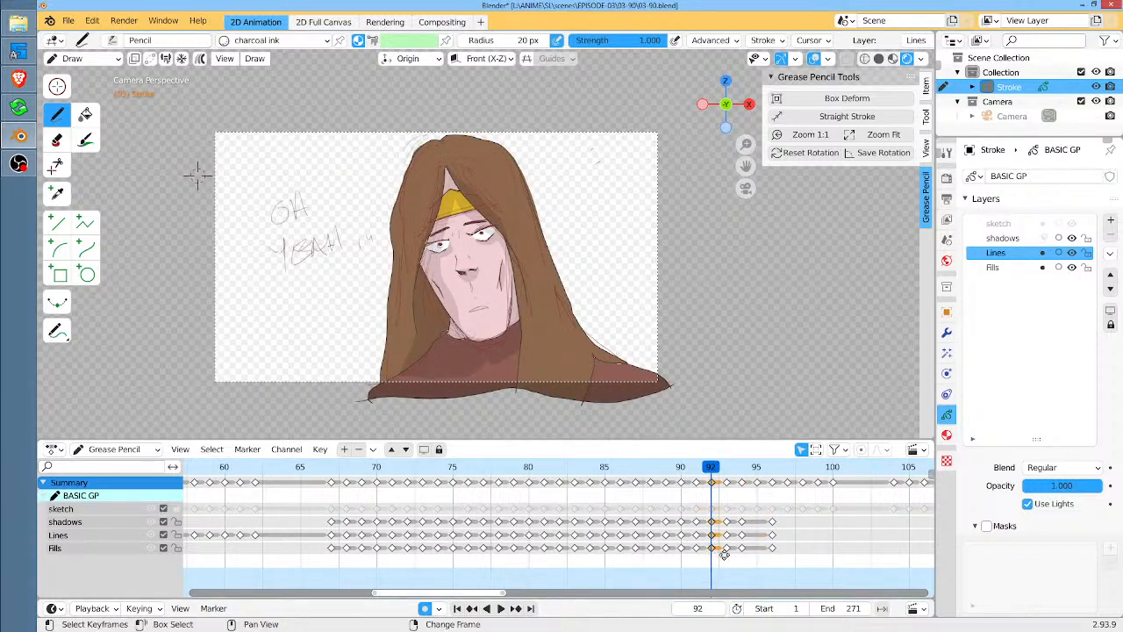
pyautogui.press('g')
pyautogui.click(762, 561)
pyautogui.click(756, 471)
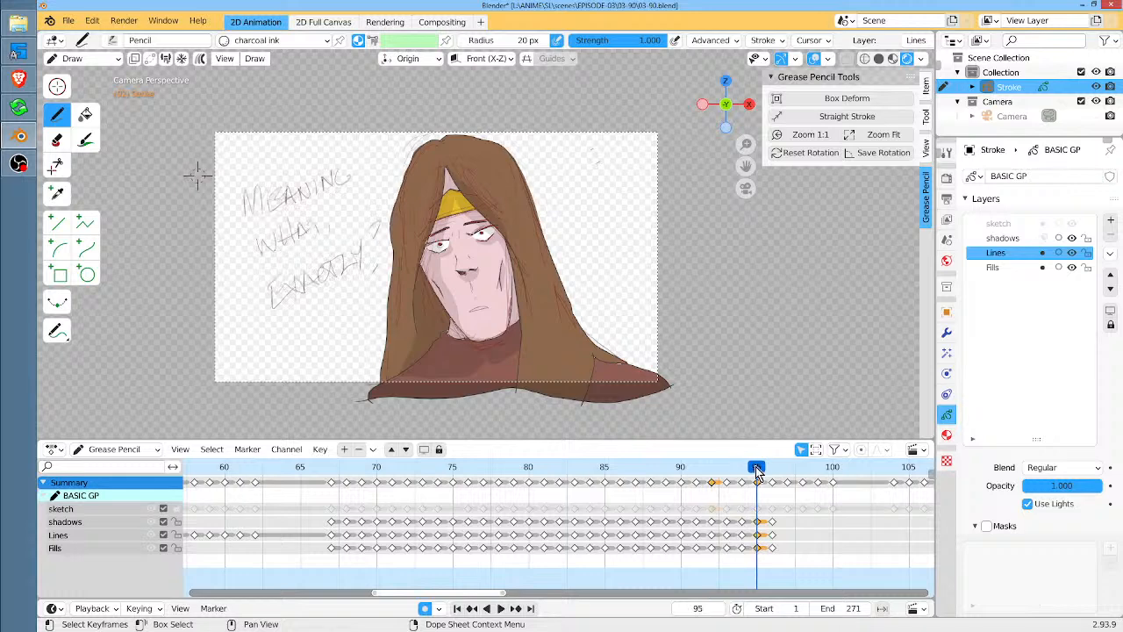
# Duplicate frame 87's shadows, Lines and Fills keyframes of the bearded man to frame 97 and go to that frame
pyautogui.moveTo(756, 470)
pyautogui.mouseDown()
pyautogui.moveTo(785, 480)
pyautogui.moveTo(637, 494)
pyautogui.moveTo(651, 550)
pyautogui.mouseUp()
pyautogui.press('b')
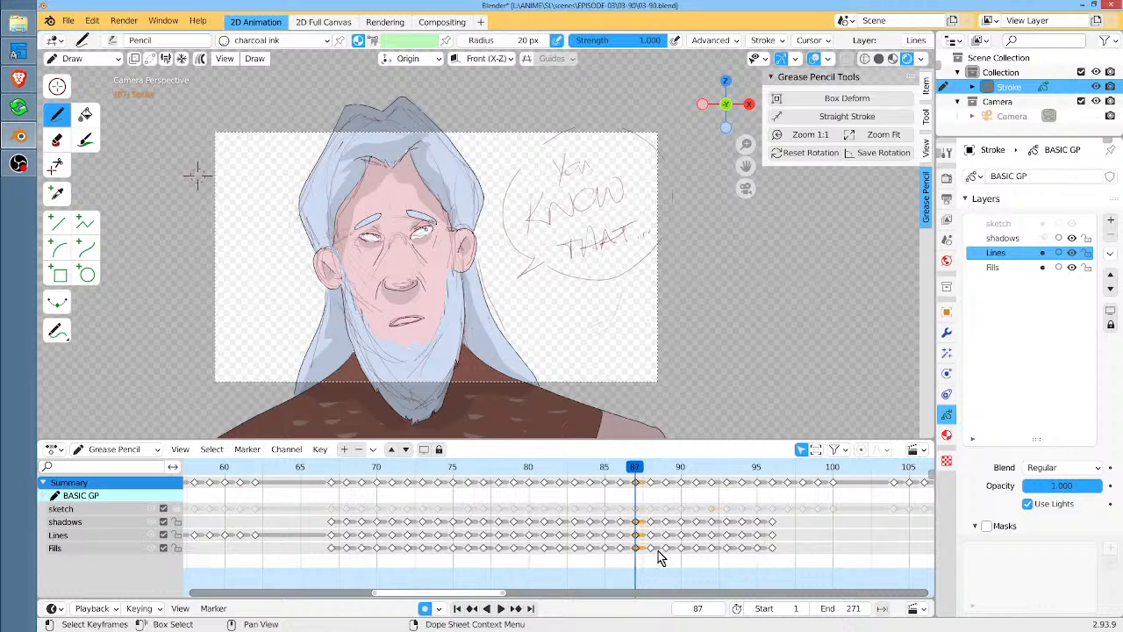
pyautogui.hotkey('shift', 'd')
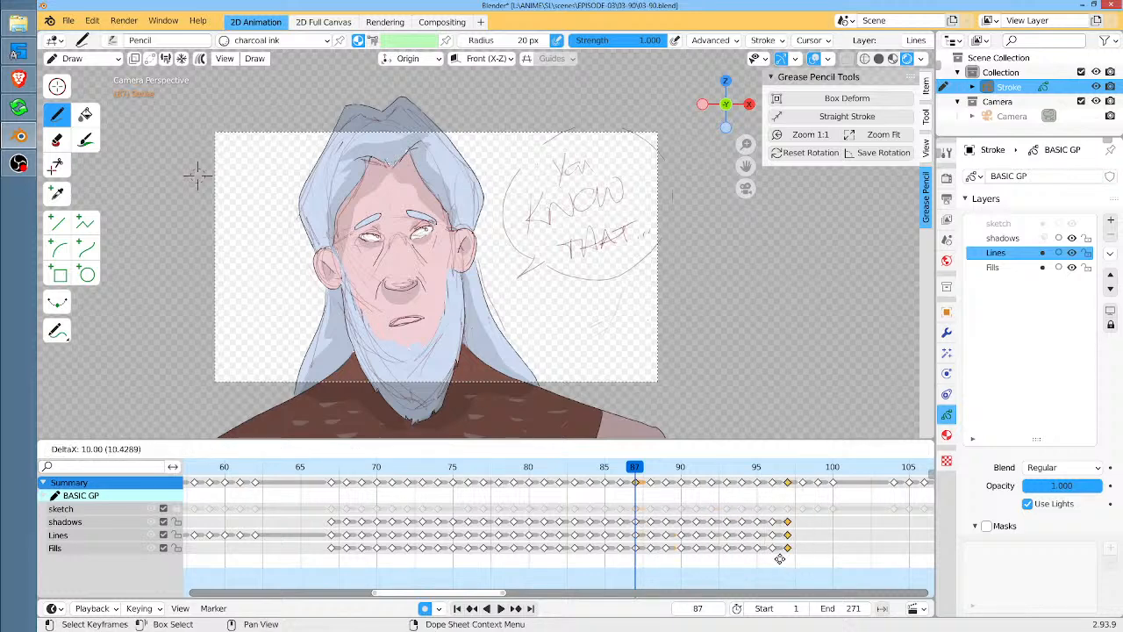
pyautogui.click(787, 484)
pyautogui.click(789, 471)
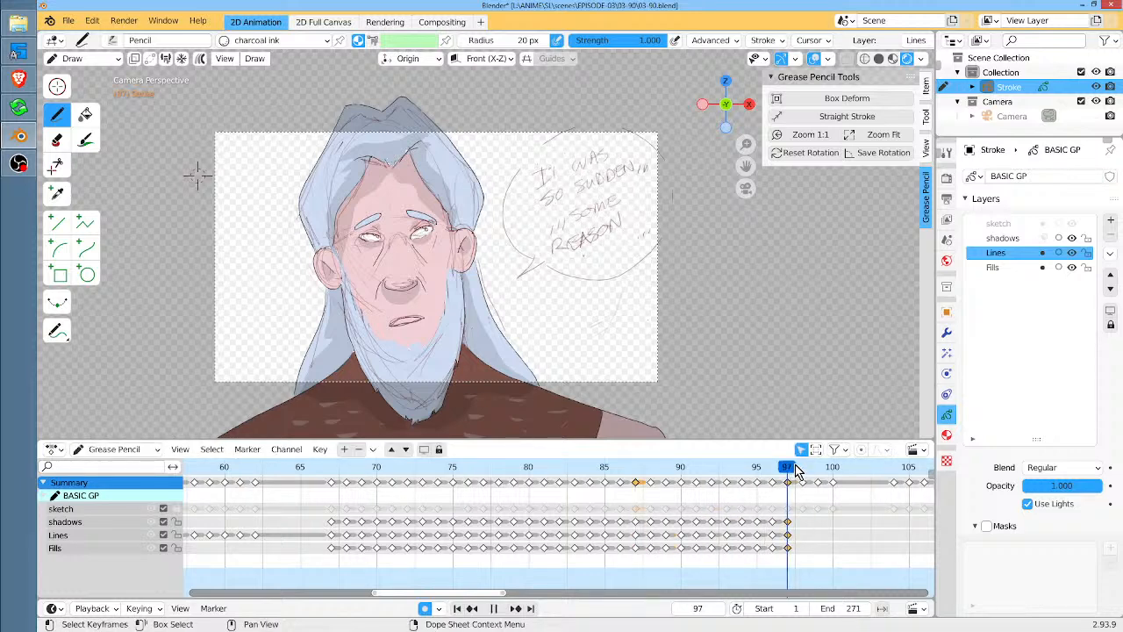
# Check frame 98's sketch, duplicate frame 95's shadows, Lines and Fills keyframes to frame 98, and go to that frame
pyautogui.press('Right')
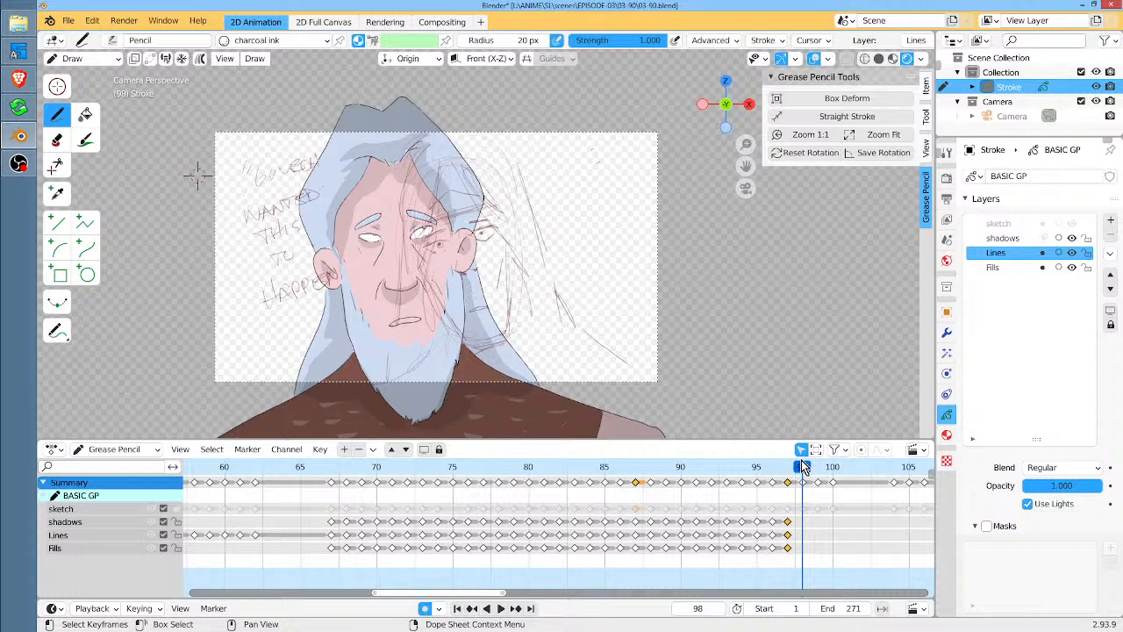
pyautogui.press('Left')
pyautogui.press('Left')
pyautogui.press('Left')
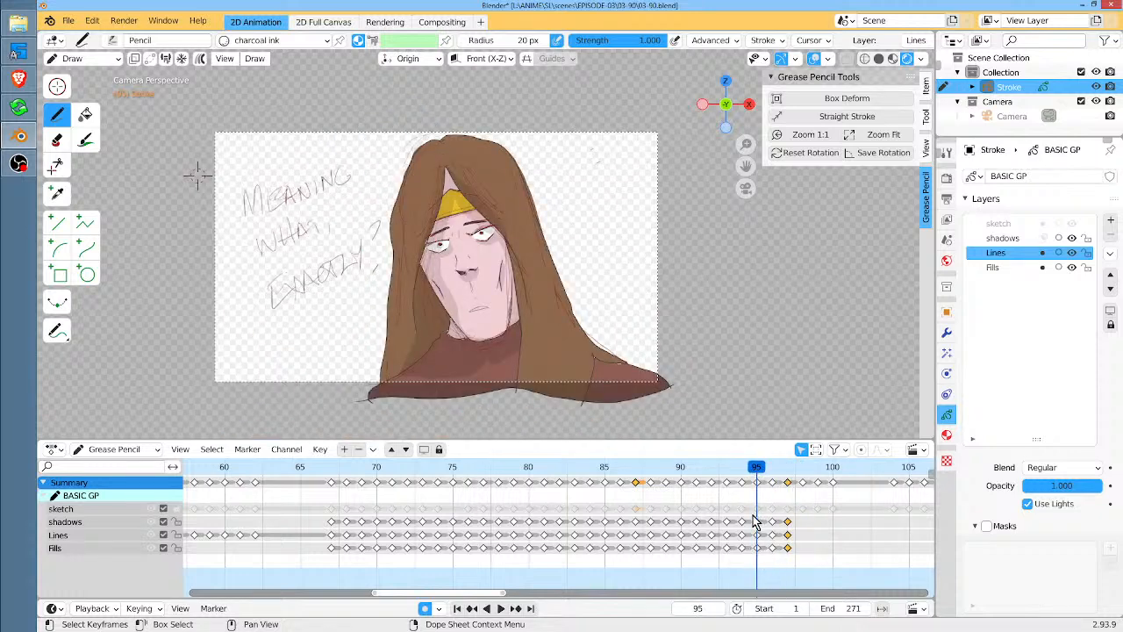
pyautogui.press('b')
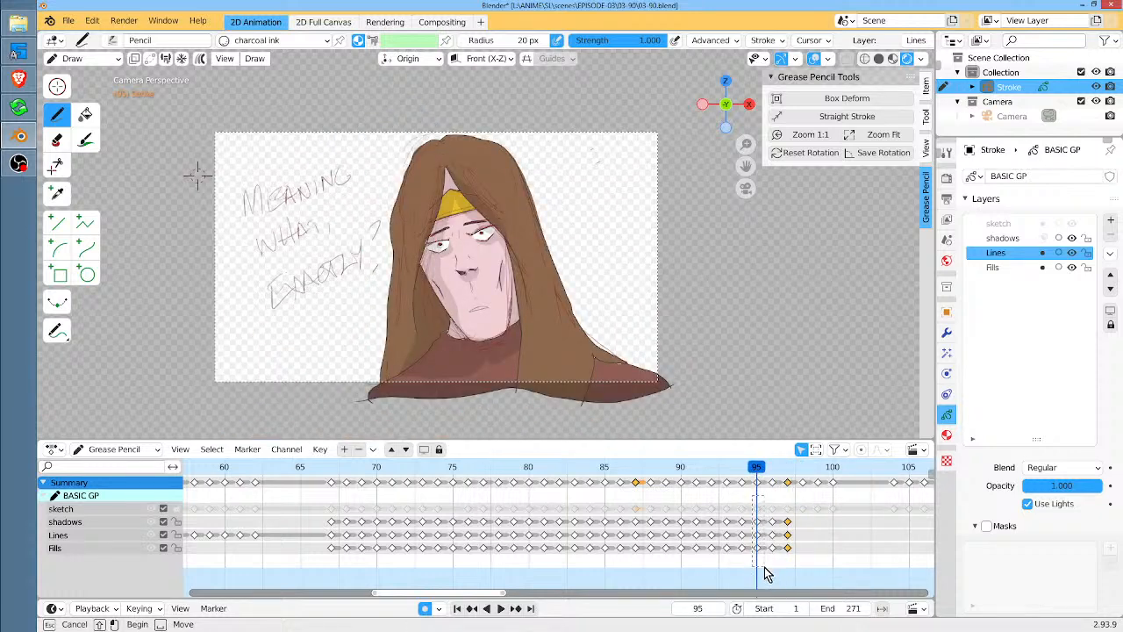
pyautogui.press('Escape')
pyautogui.press('g')
pyautogui.click(808, 572)
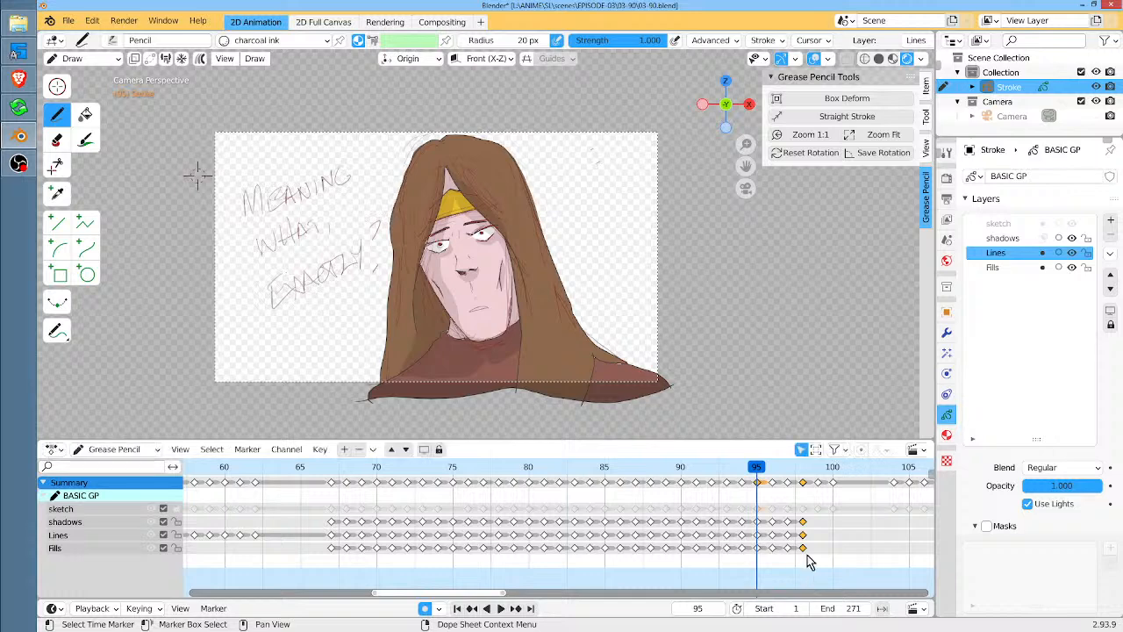
pyautogui.click(803, 468)
# Examine frame 99's sketch against frame 98 with the Fills, Lines and shadows layers temporarily hidden
pyautogui.moveTo(804, 470); pyautogui.dragTo(818, 469)
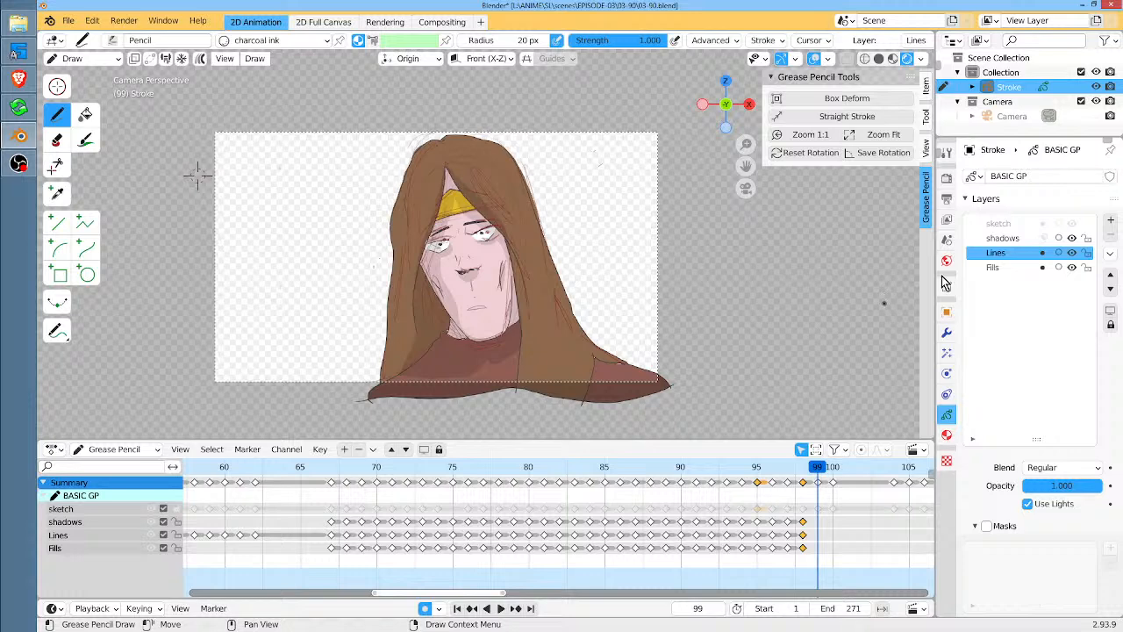
pyautogui.click(1072, 268)
pyautogui.click(1072, 252)
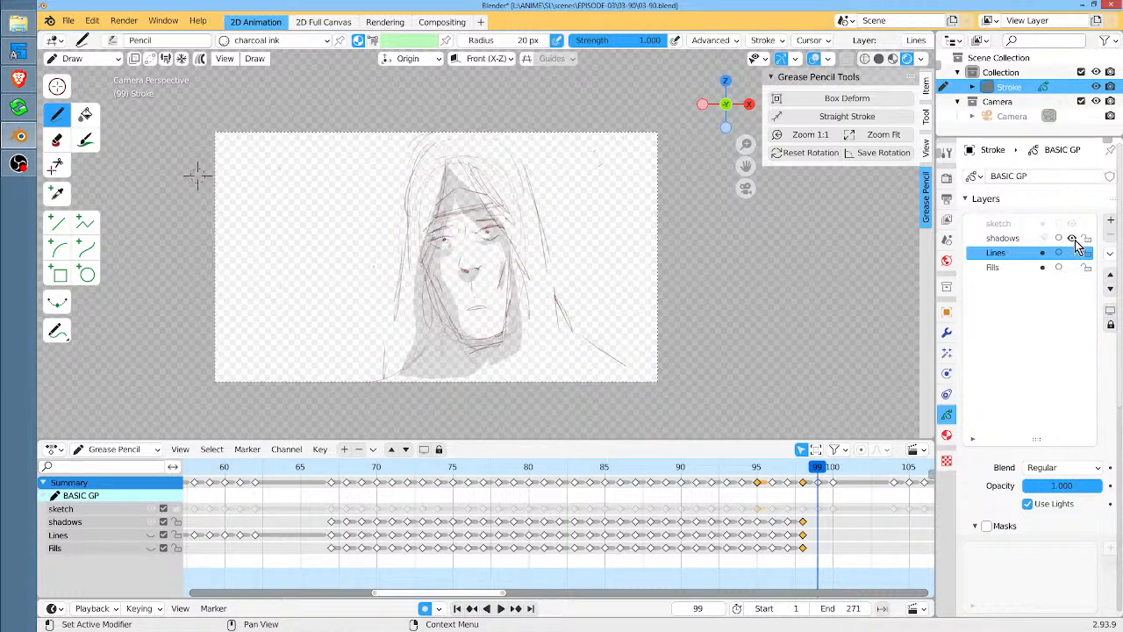
pyautogui.click(1072, 238)
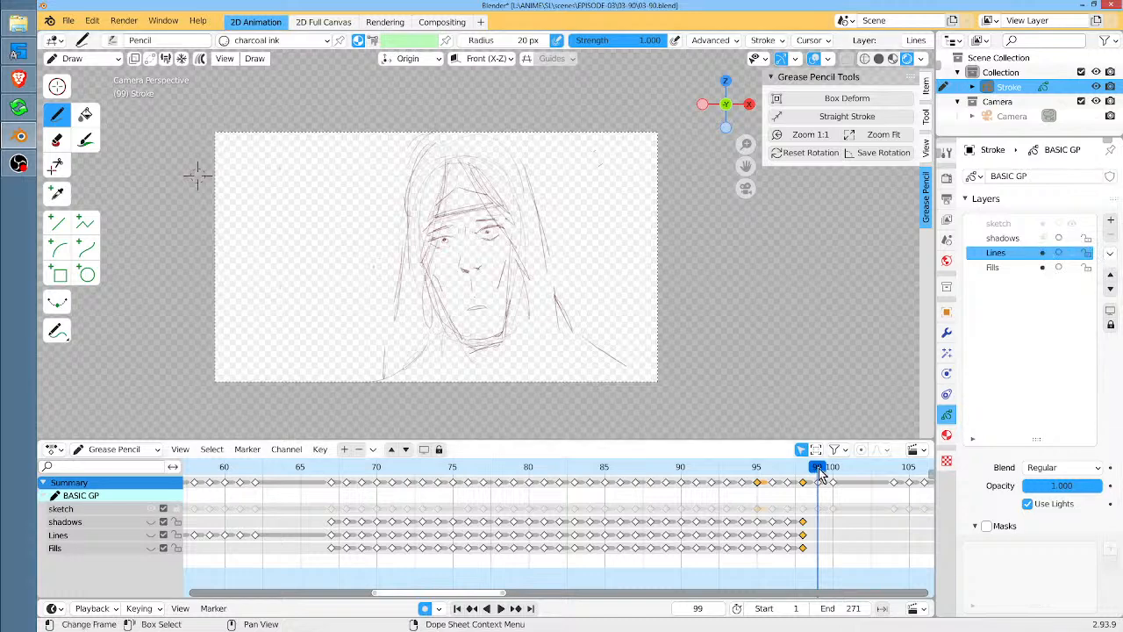
pyautogui.moveTo(820, 471); pyautogui.dragTo(808, 473)
pyautogui.moveTo(811, 473); pyautogui.dragTo(816, 474)
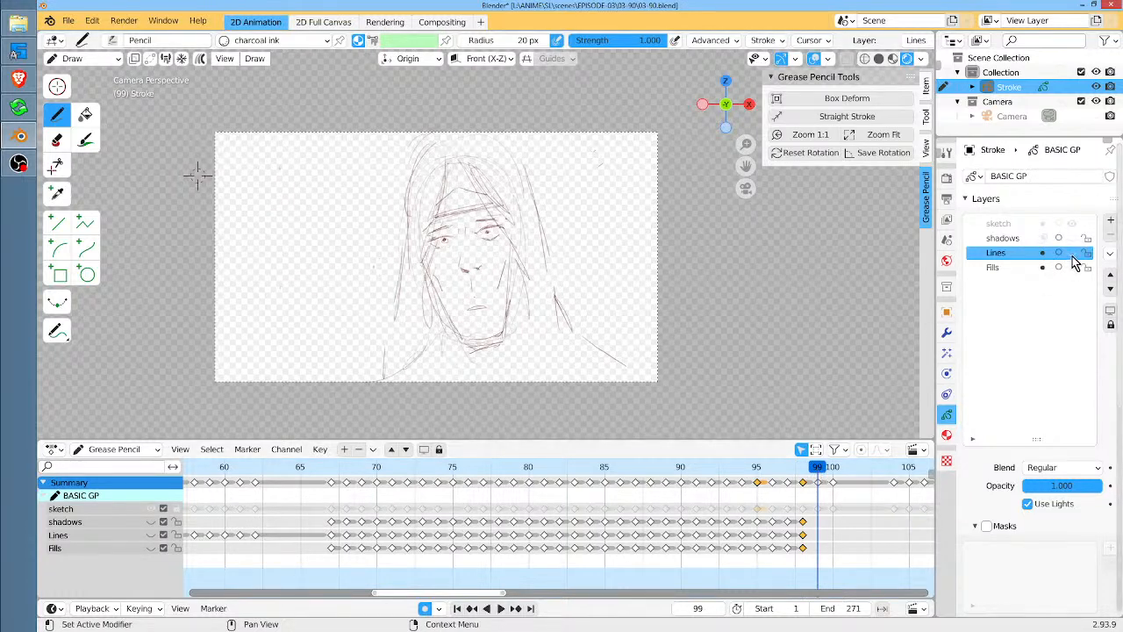
pyautogui.click(1071, 240)
pyautogui.click(1071, 253)
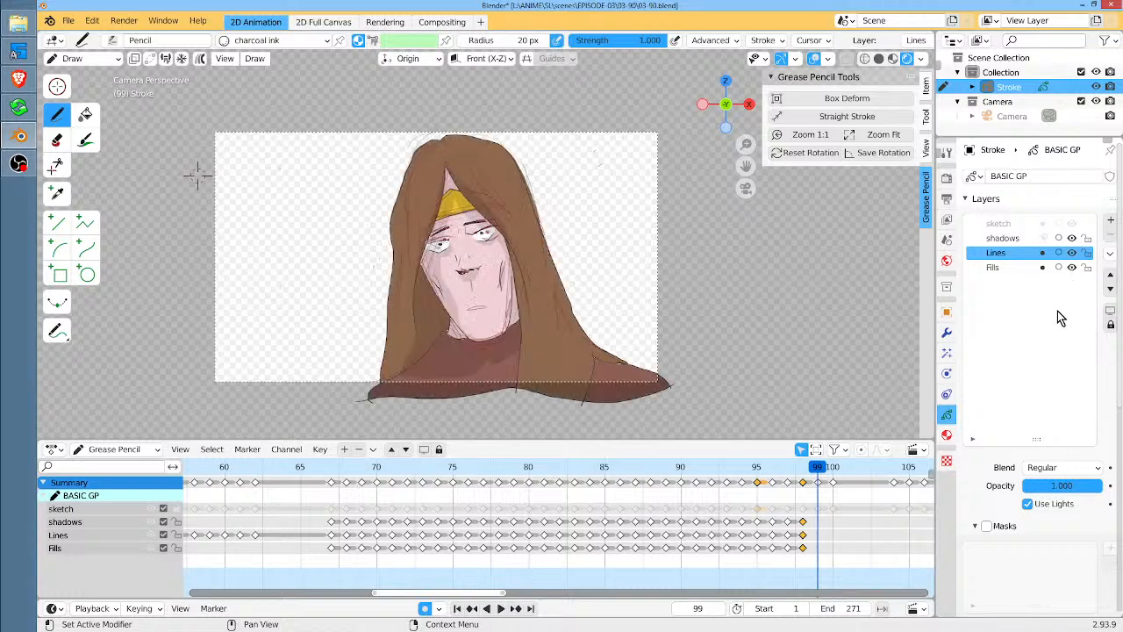
pyautogui.click(1071, 267)
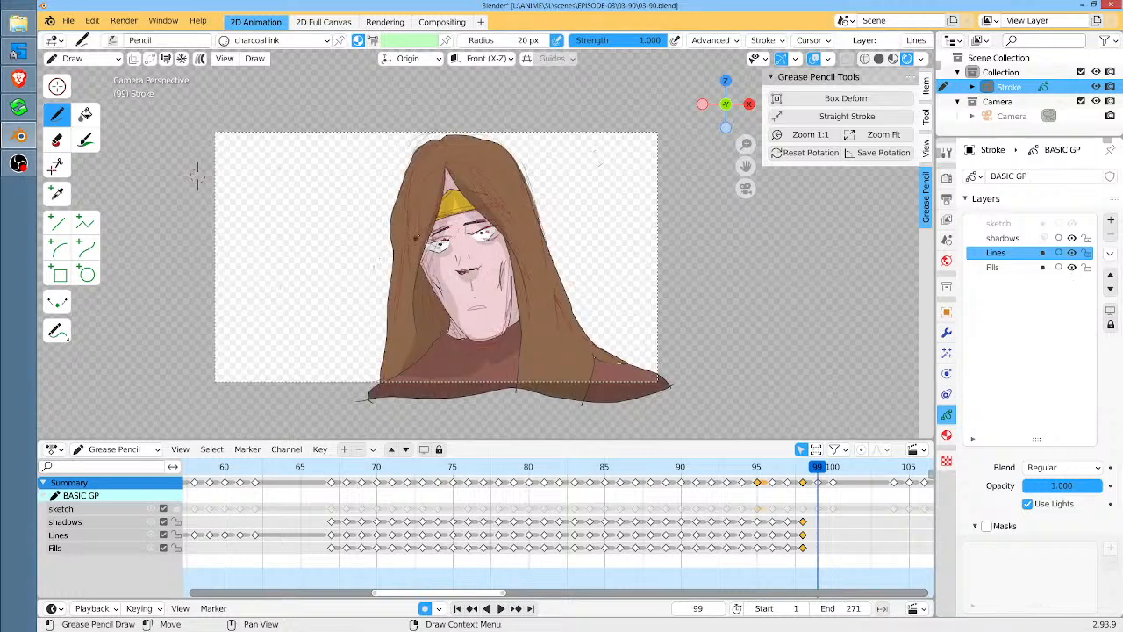
# In Sculpt Mode, twist the brown-haired character's head more upright at frame 99 using a Twist brush with a 412 px radius
pyautogui.keyDown('shift'); pyautogui.moveTo(198, 176); pyautogui.dragTo(175, 189, button='middle'); pyautogui.keyUp('shift')
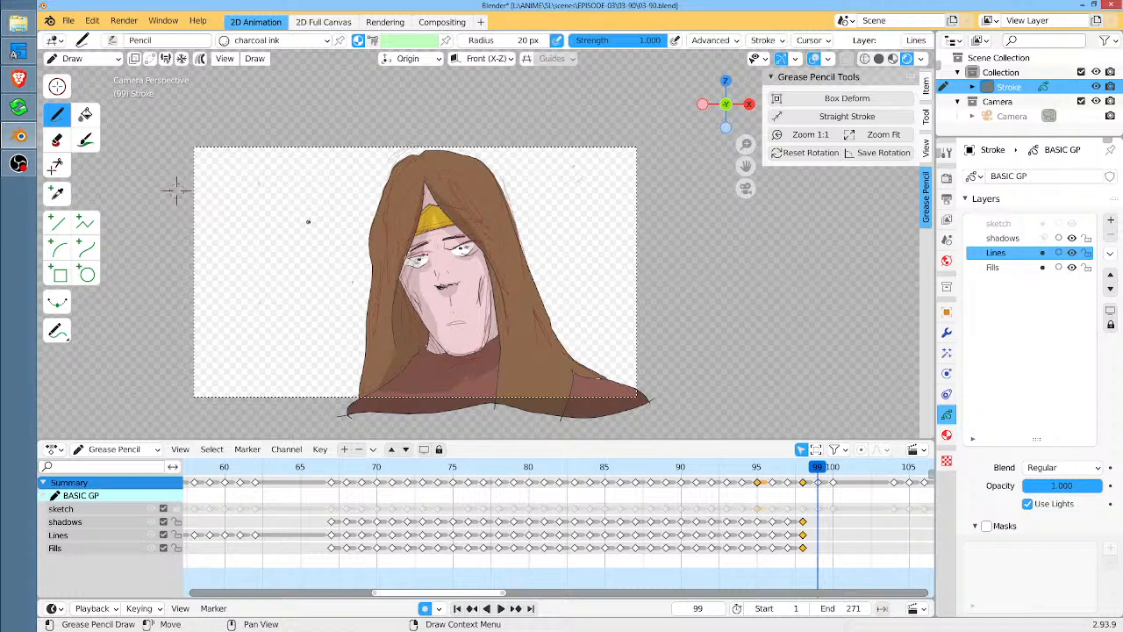
pyautogui.hotkey('ctrl', 'Tab')
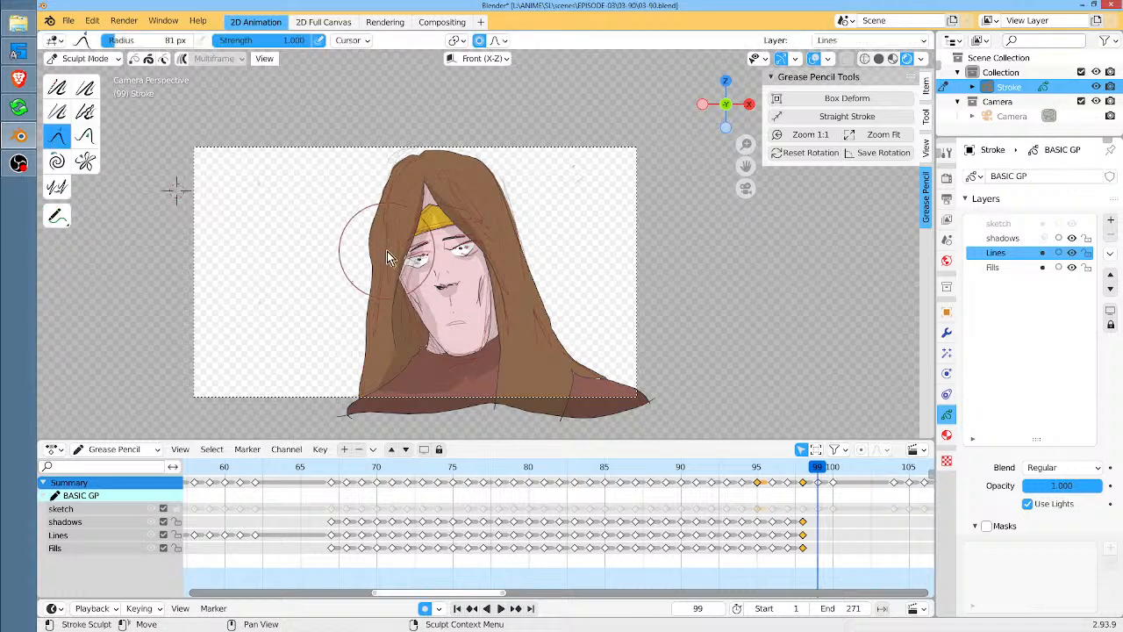
pyautogui.click(58, 165)
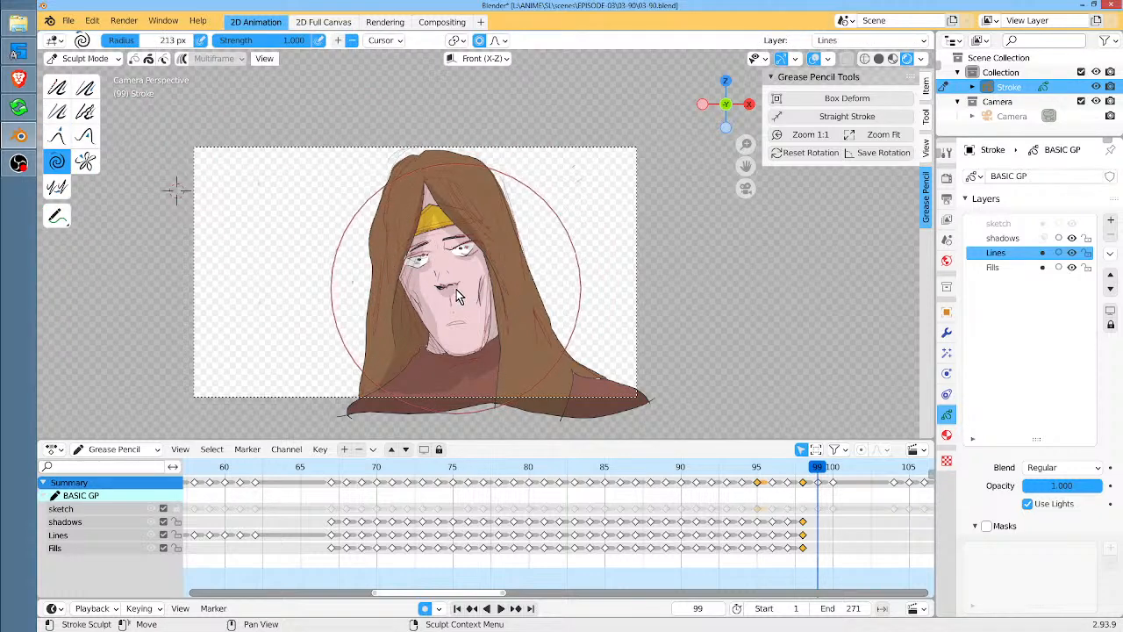
pyautogui.press('f')
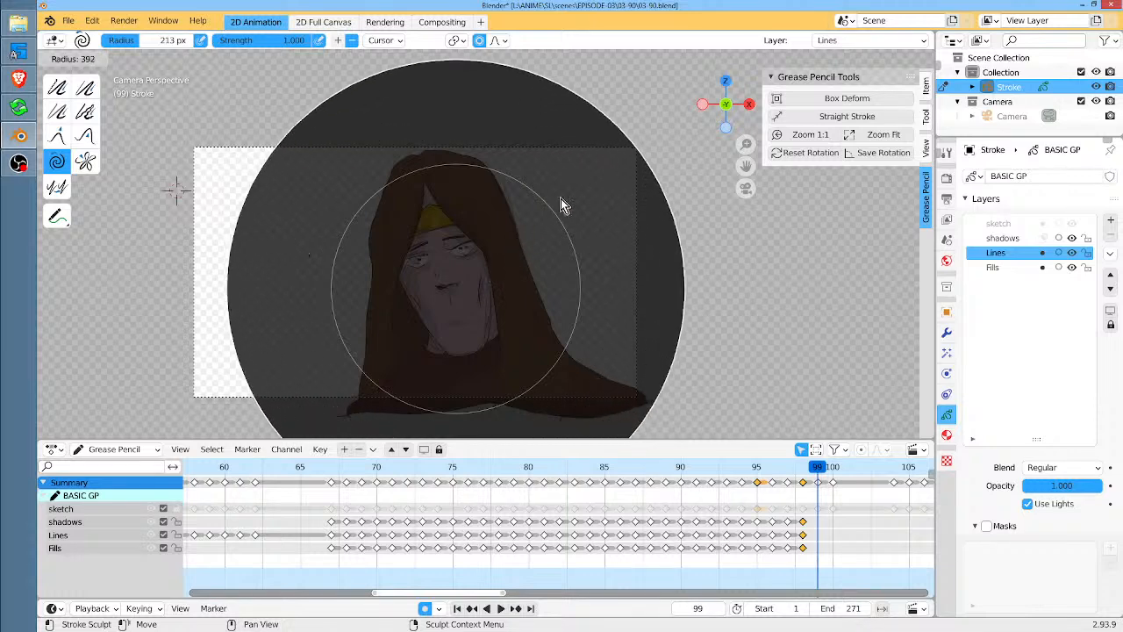
pyautogui.click(571, 193)
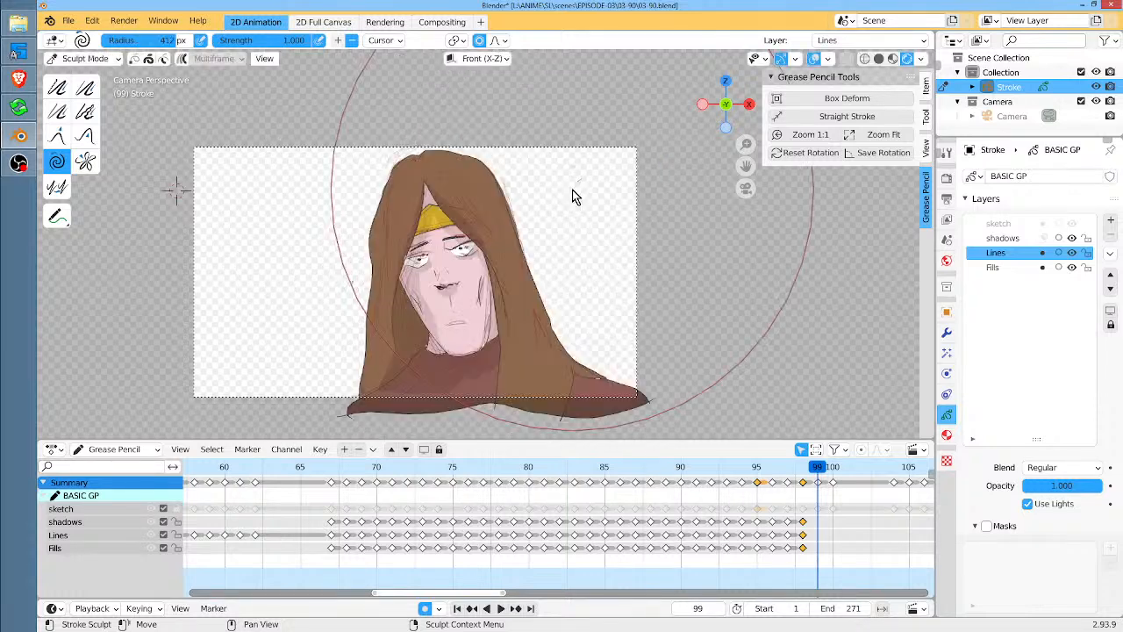
pyautogui.click(351, 44)
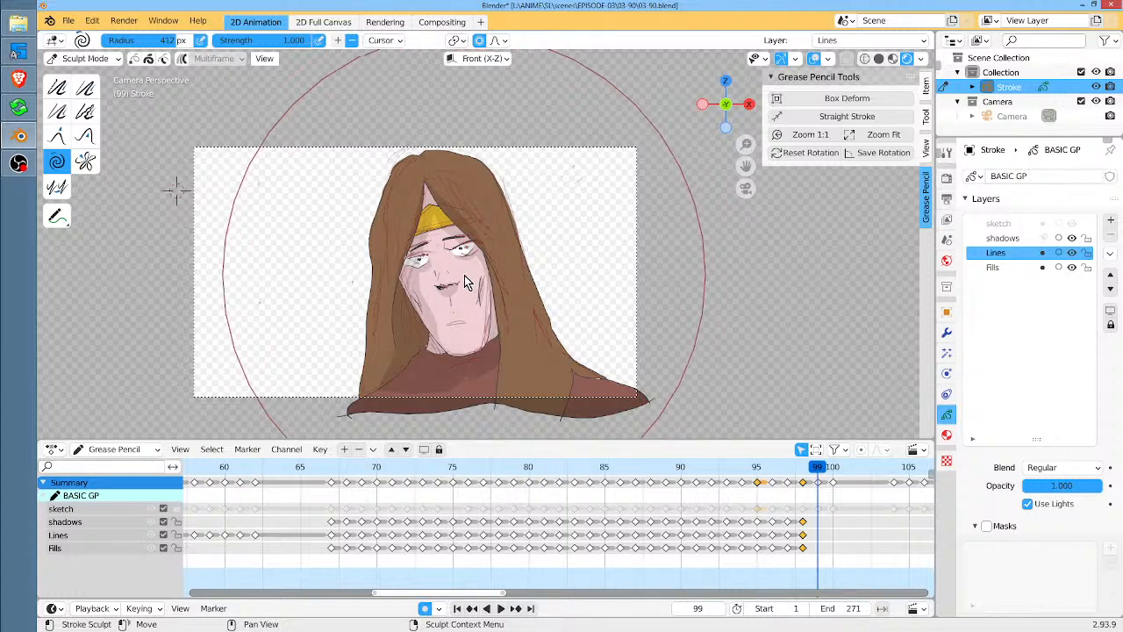
pyautogui.moveTo(462, 281); pyautogui.dragTo(457, 273)
# Nudge the character's head and hair towards frame 99's sketch using a Grab brush with a 375 px radius
pyautogui.click(65, 140)
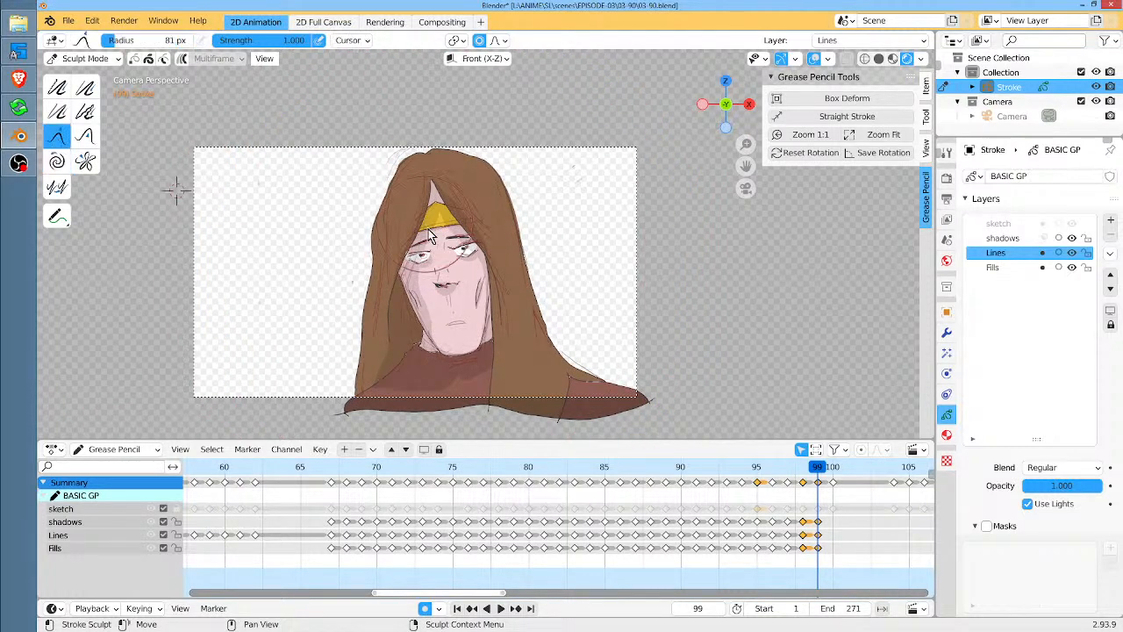
pyautogui.press('f')
pyautogui.click(619, 243)
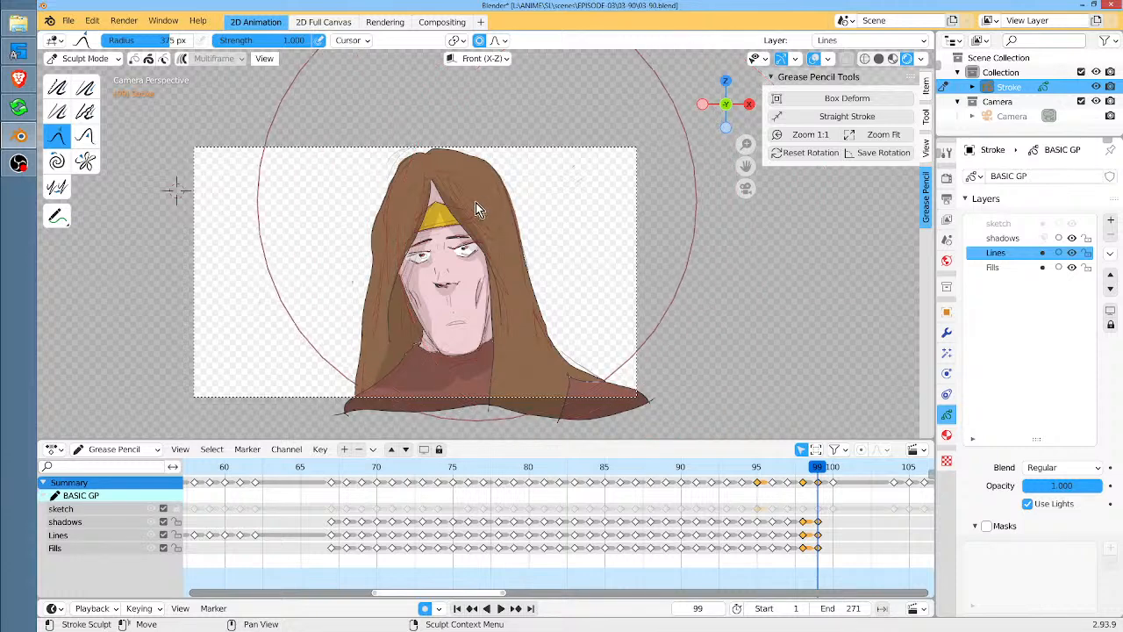
pyautogui.moveTo(474, 203); pyautogui.dragTo(478, 203)
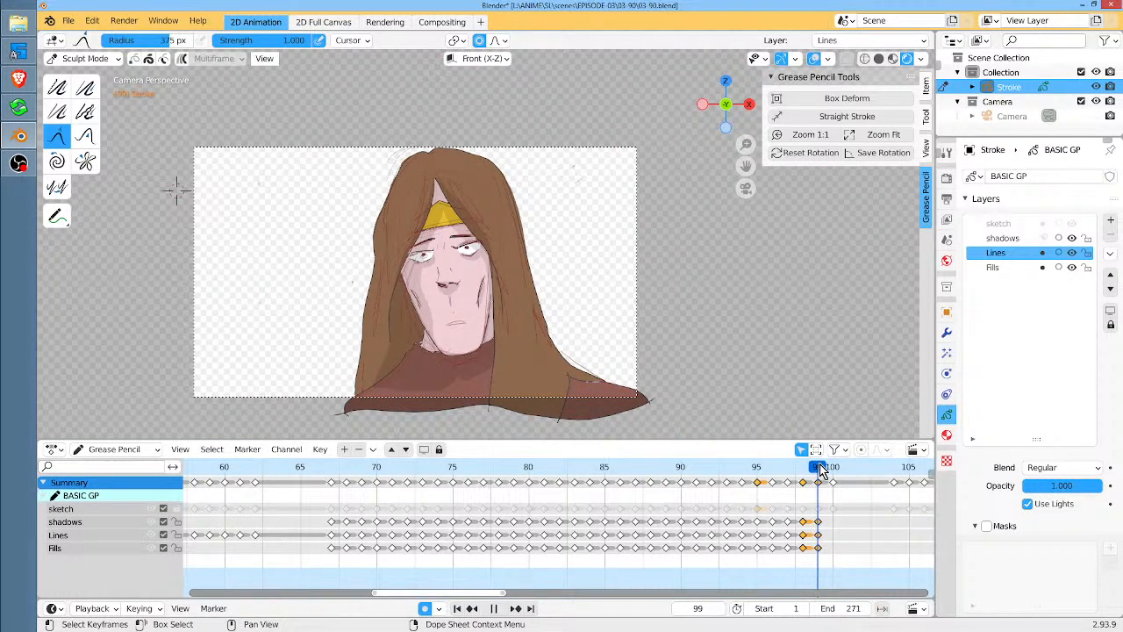
# Go to frame 100 and twist the character's head further upright with the Twist brush
pyautogui.moveTo(821, 471); pyautogui.dragTo(830, 471)
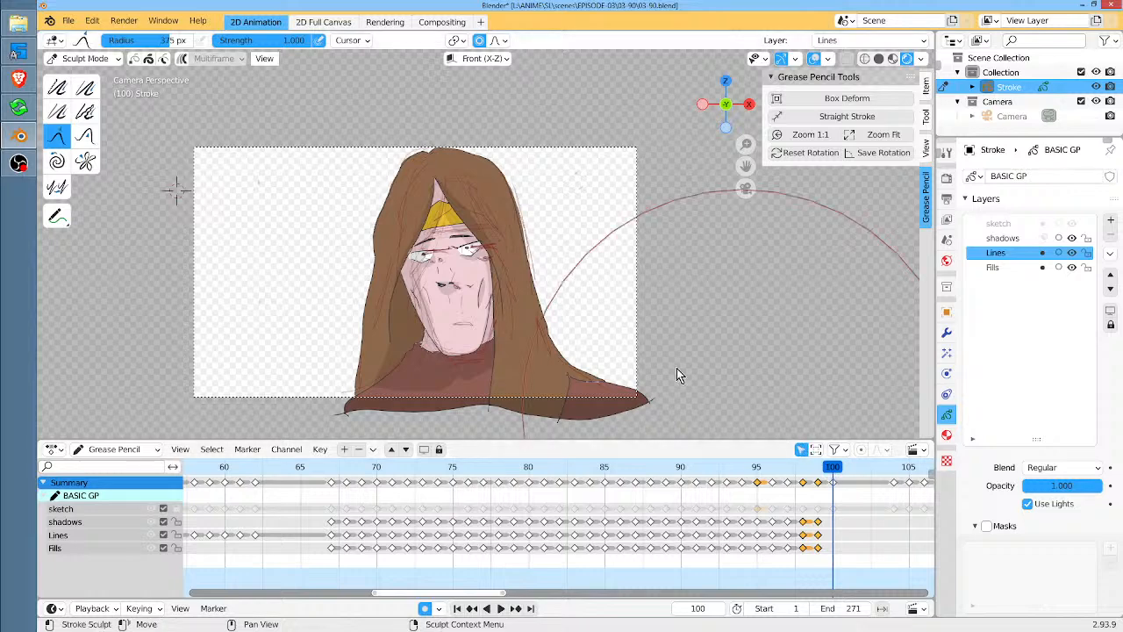
pyautogui.click(56, 161)
pyautogui.moveTo(449, 266); pyautogui.dragTo(450, 262)
# Reshape the top and outer edge of the character's hair at frame 100 using a Grab brush with a 202 px radius
pyautogui.click(55, 138)
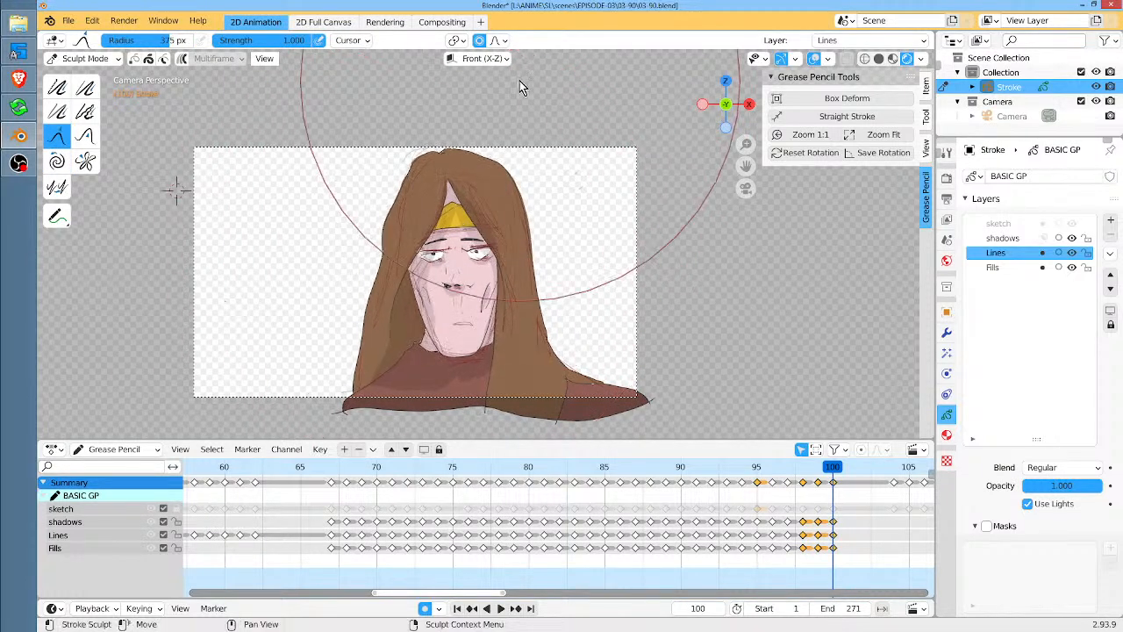
pyautogui.keyDown('shift'); pyautogui.moveTo(504, 105); pyautogui.dragTo(484, 132, button='middle'); pyautogui.keyUp('shift')
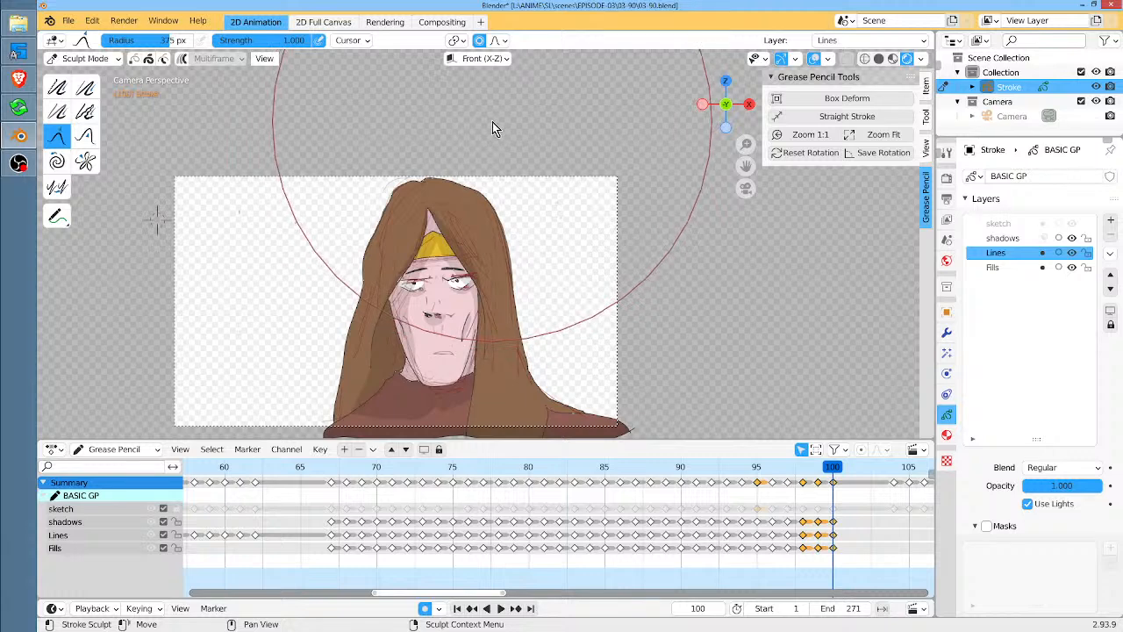
pyautogui.press('f')
pyautogui.click(376, 221)
pyautogui.moveTo(423, 154); pyautogui.dragTo(434, 158)
pyautogui.moveTo(525, 204); pyautogui.dragTo(529, 208)
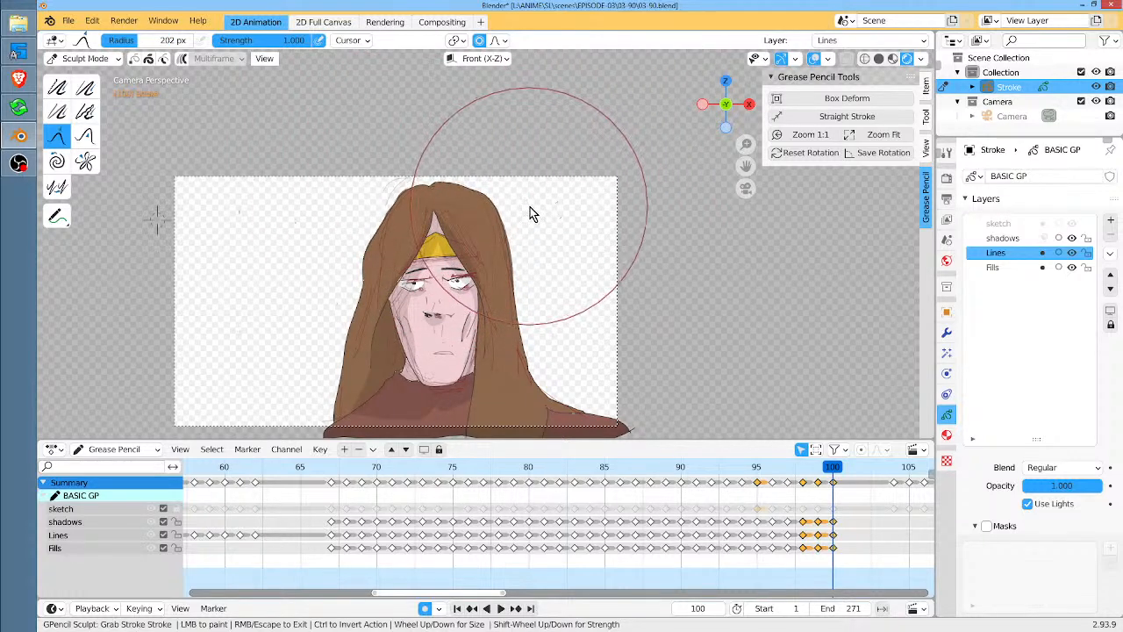
pyautogui.moveTo(558, 158); pyautogui.dragTo(560, 166)
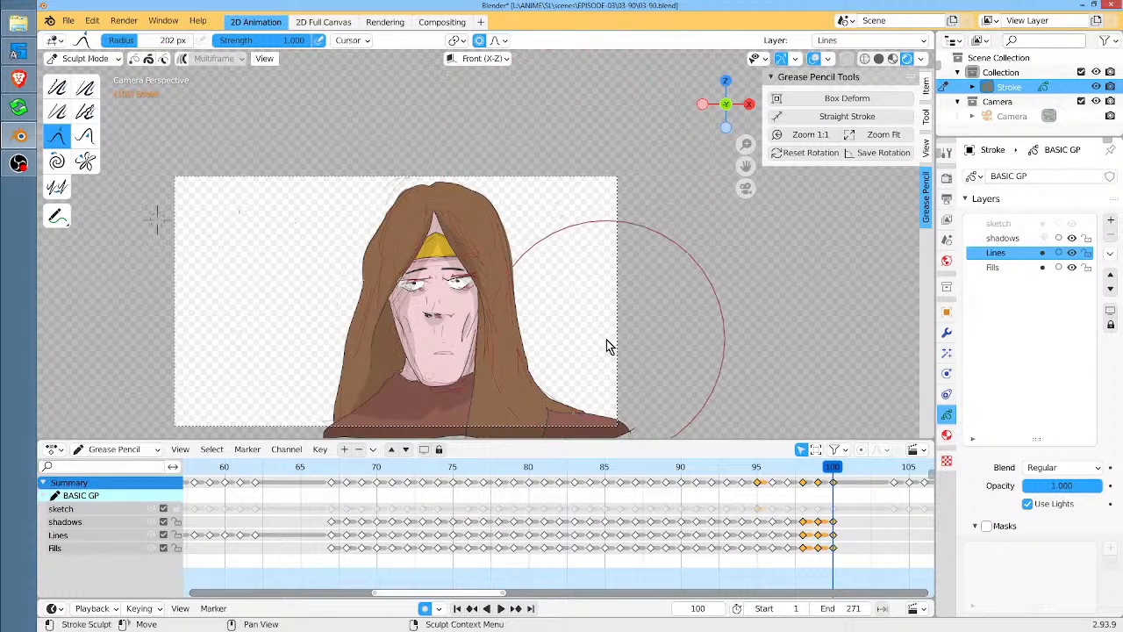
# Shift the character's face, eyes and hair edge sideways at frame 100 with the 202 px Grab brush to fit the sketch
pyautogui.moveTo(610, 338); pyautogui.dragTo(608, 339)
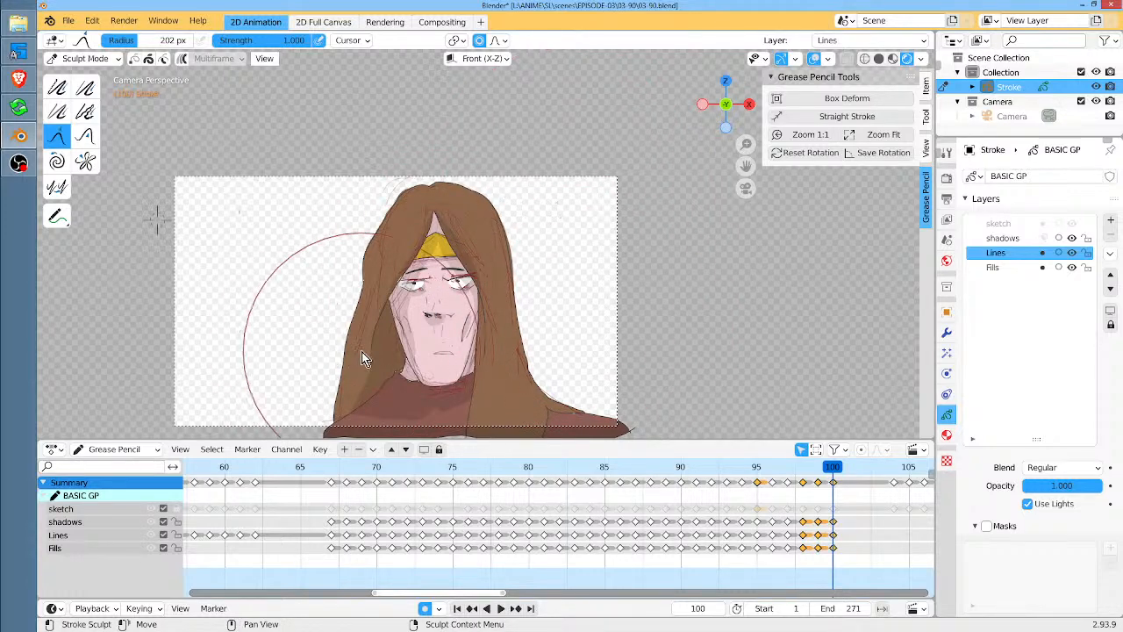
pyautogui.moveTo(276, 233)
pyautogui.mouseDown()
pyautogui.moveTo(322, 231)
pyautogui.moveTo(314, 223)
pyautogui.mouseUp()
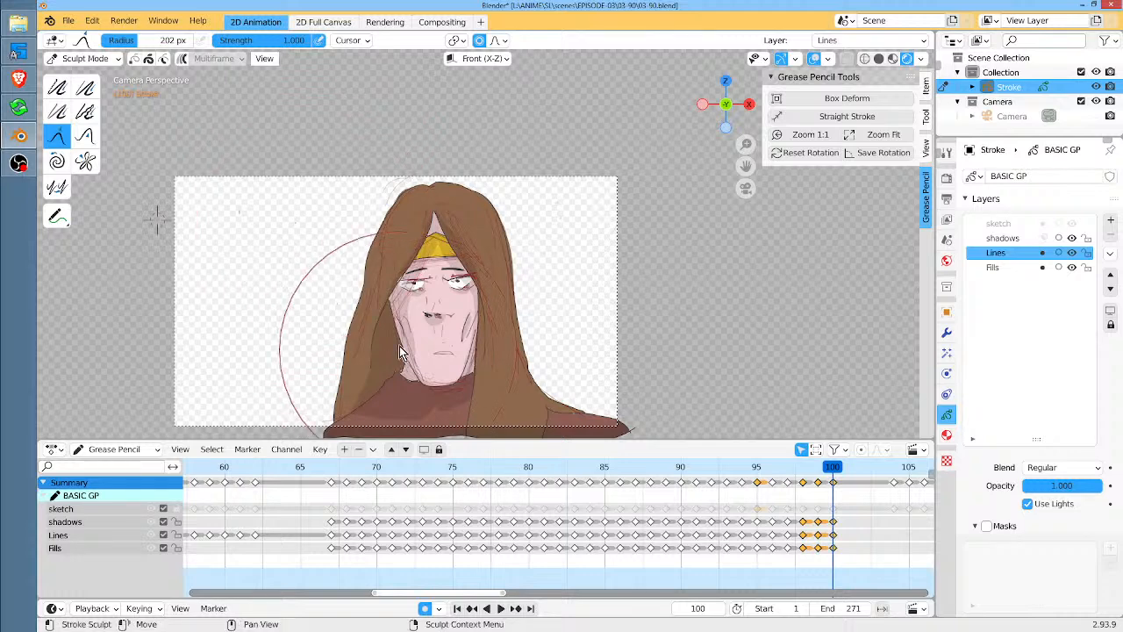
pyautogui.moveTo(391, 323); pyautogui.dragTo(398, 322)
pyautogui.moveTo(478, 289); pyautogui.dragTo(485, 292)
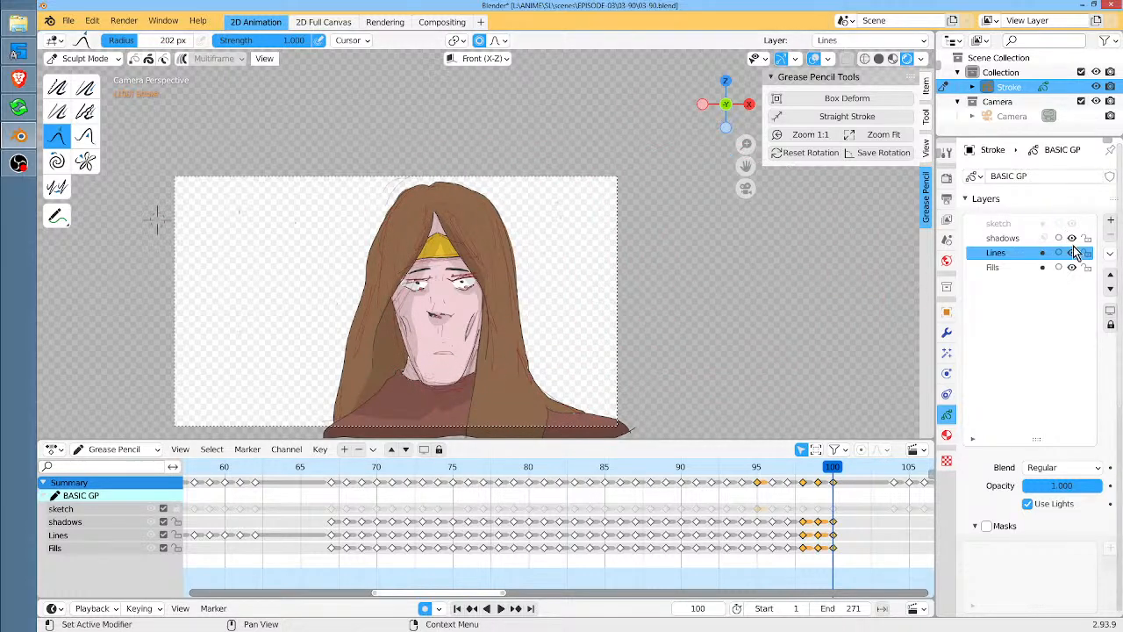
# Lock every layer except Lines, compare the line art with the sketch and the previous frame, and leave the sketch layer hidden
pyautogui.press('Tab')
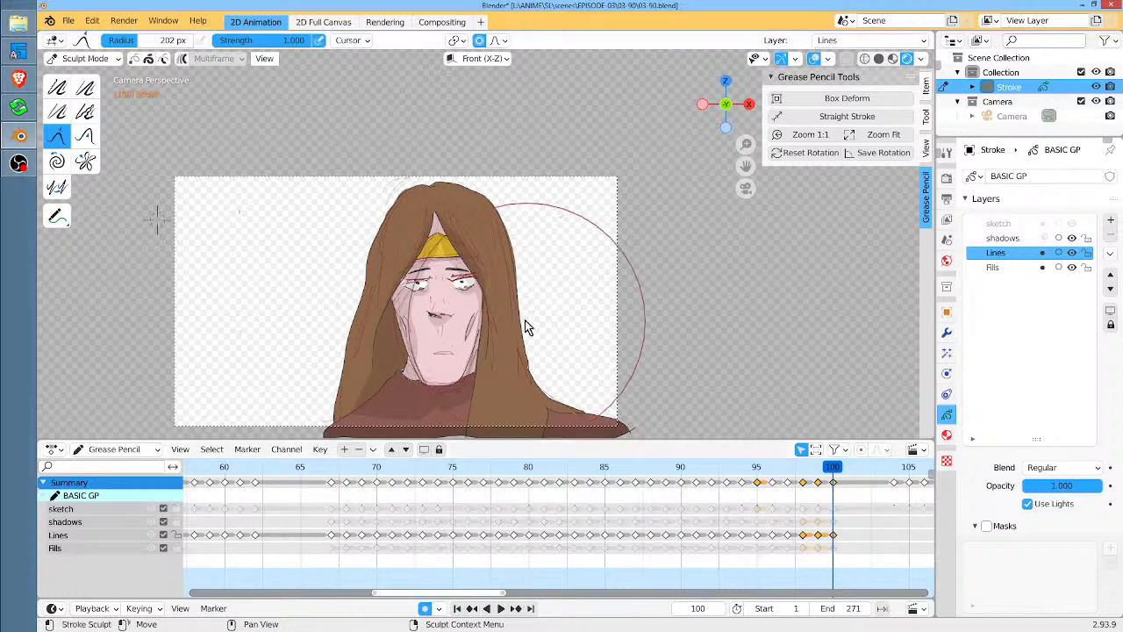
pyautogui.scroll(4, 511, 315)
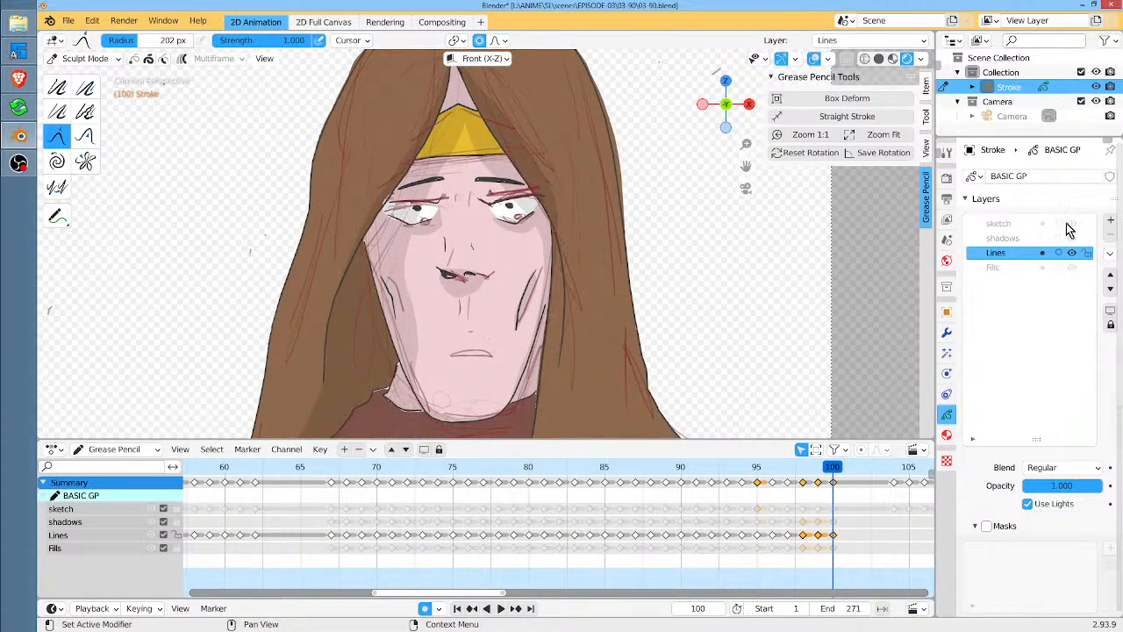
pyautogui.click(1072, 223)
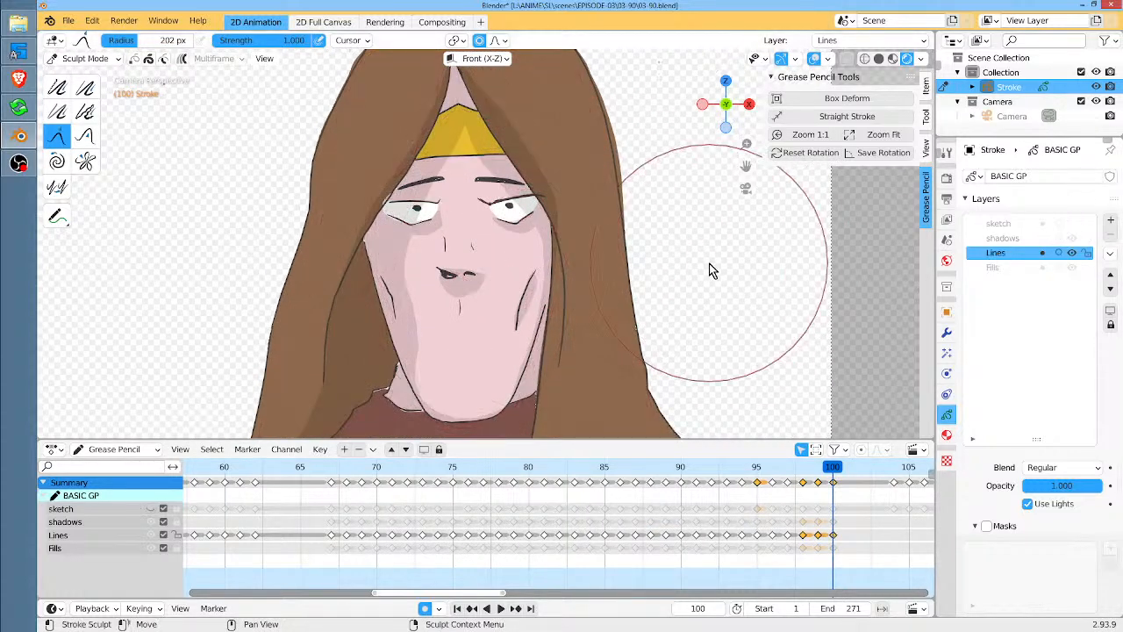
pyautogui.click(1074, 224)
pyautogui.click(1075, 253)
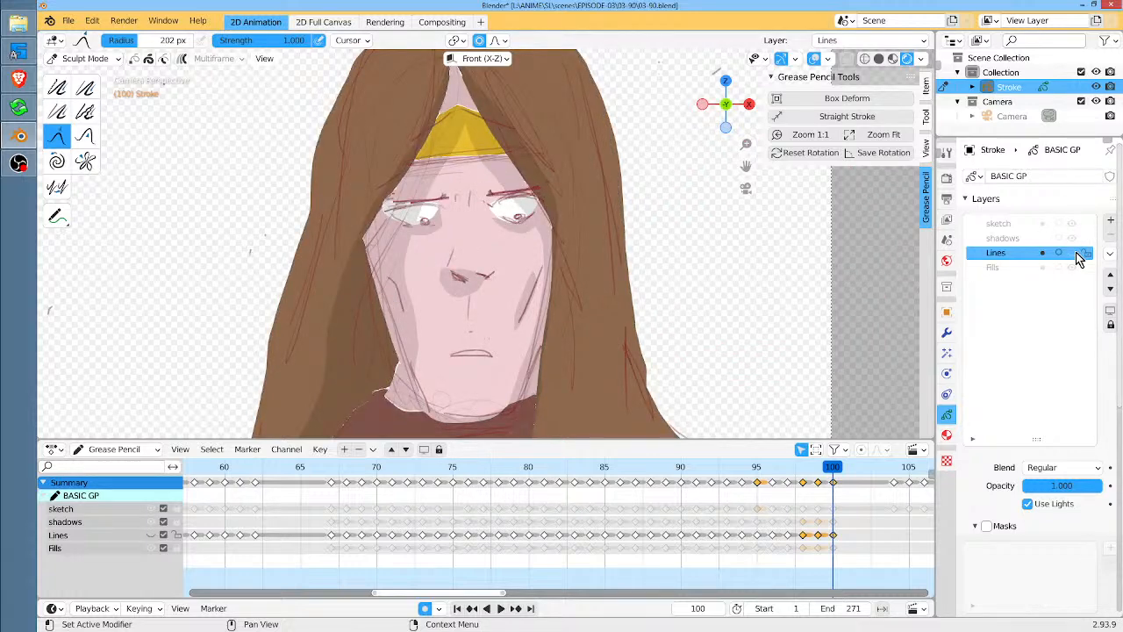
pyautogui.click(1076, 252)
pyautogui.click(1077, 224)
pyautogui.scroll(2, 466, 224)
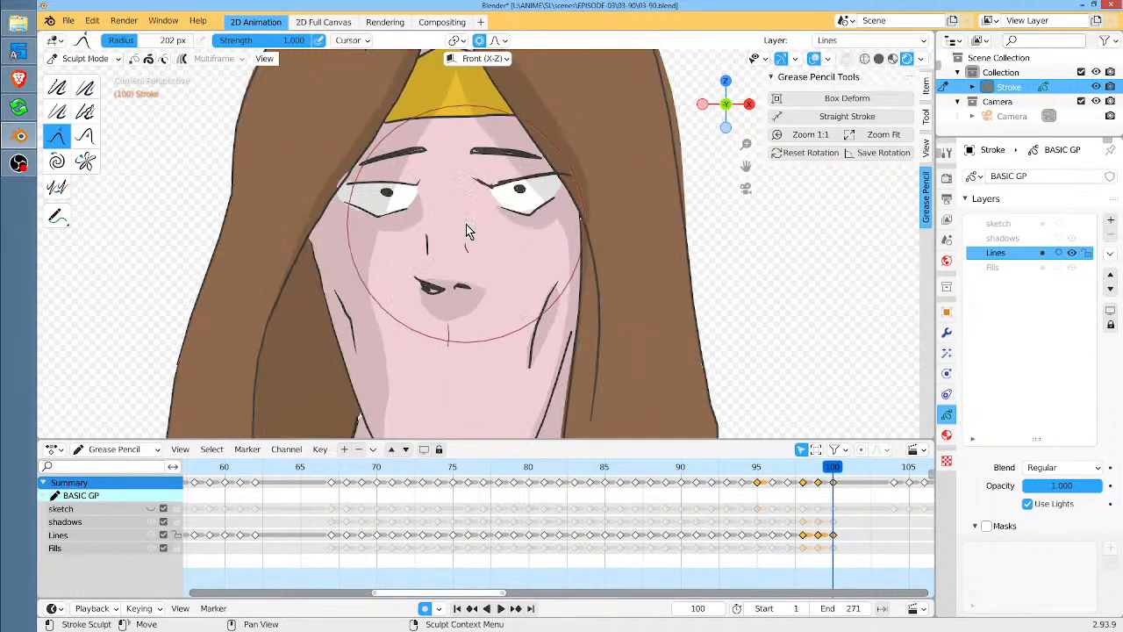
pyautogui.press('Left')
pyautogui.press('Right')
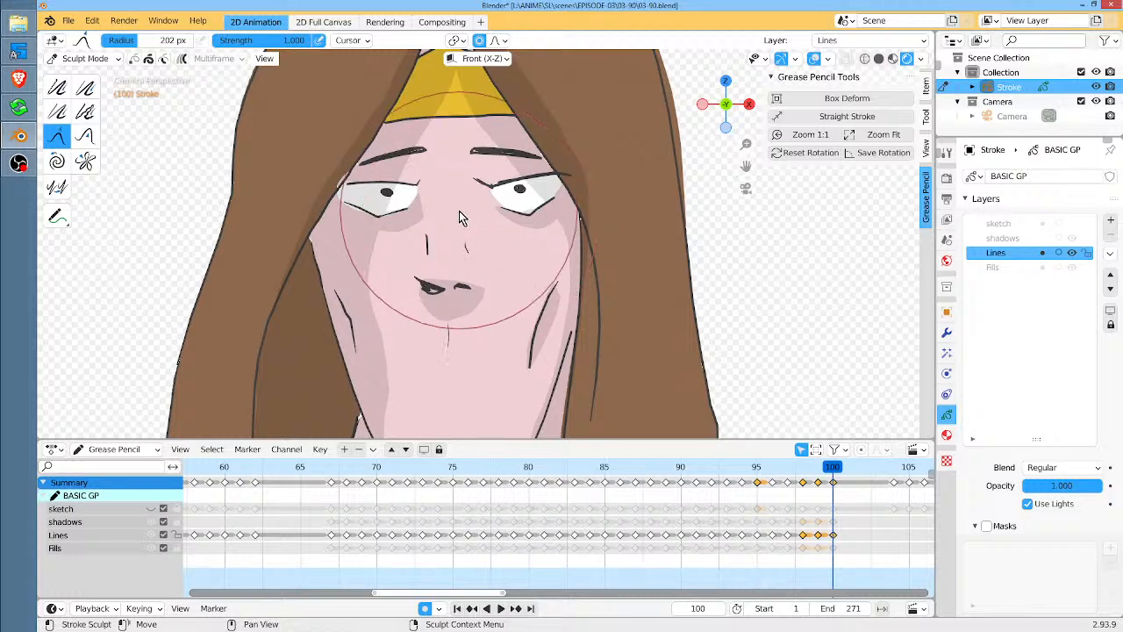
pyautogui.press('Left')
pyautogui.press('Right')
# Select both eyebrows in Edit Mode and pull them down onto the upper eyelids in Sculpt Mode using the Grab brush limited to selected points
pyautogui.hotkey('ctrl', 'Tab')
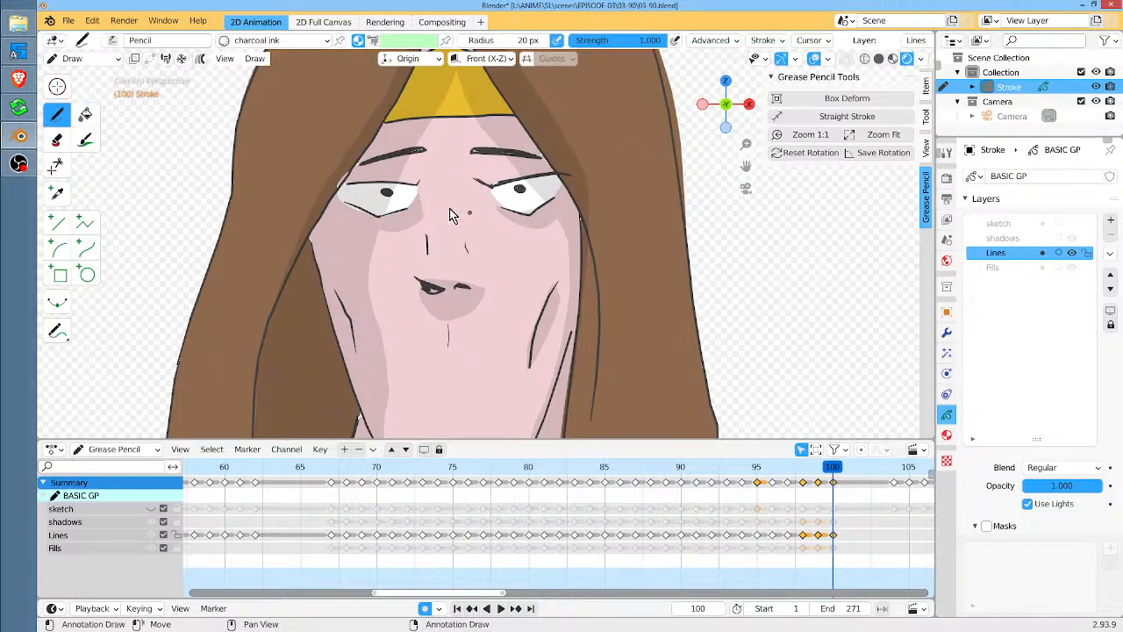
pyautogui.hotkey('ctrl', 'Tab')
pyautogui.hotkey('ctrl', 'Tab')
pyautogui.press('Tab')
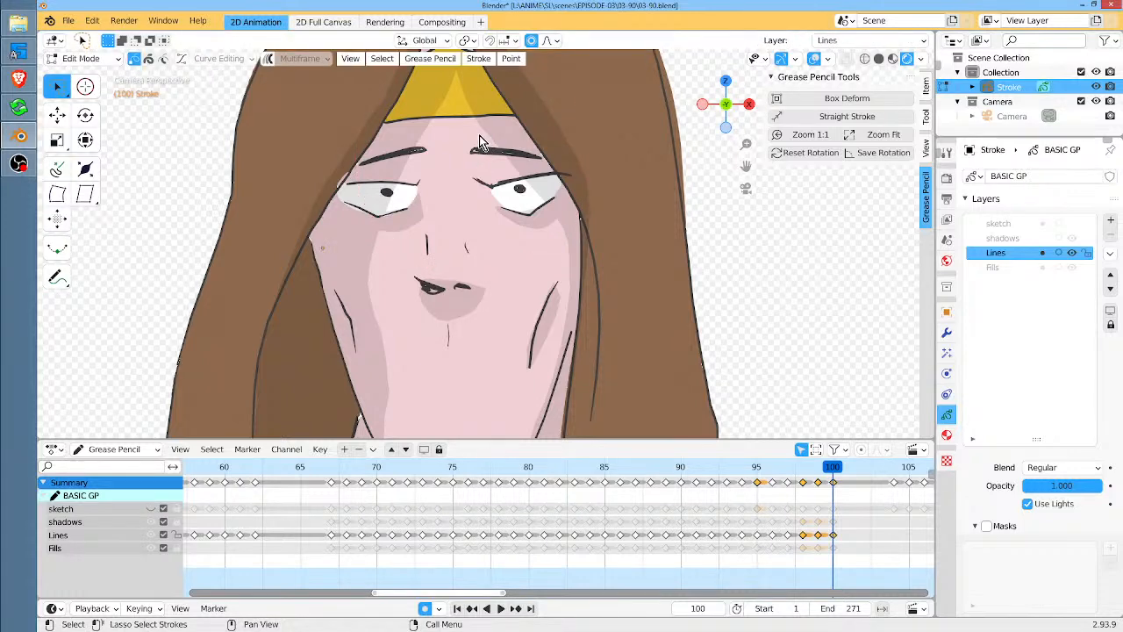
pyautogui.click(513, 166)
pyautogui.keyDown('shift'); pyautogui.moveTo(424, 140); pyautogui.dragTo(439, 160); pyautogui.keyUp('shift')
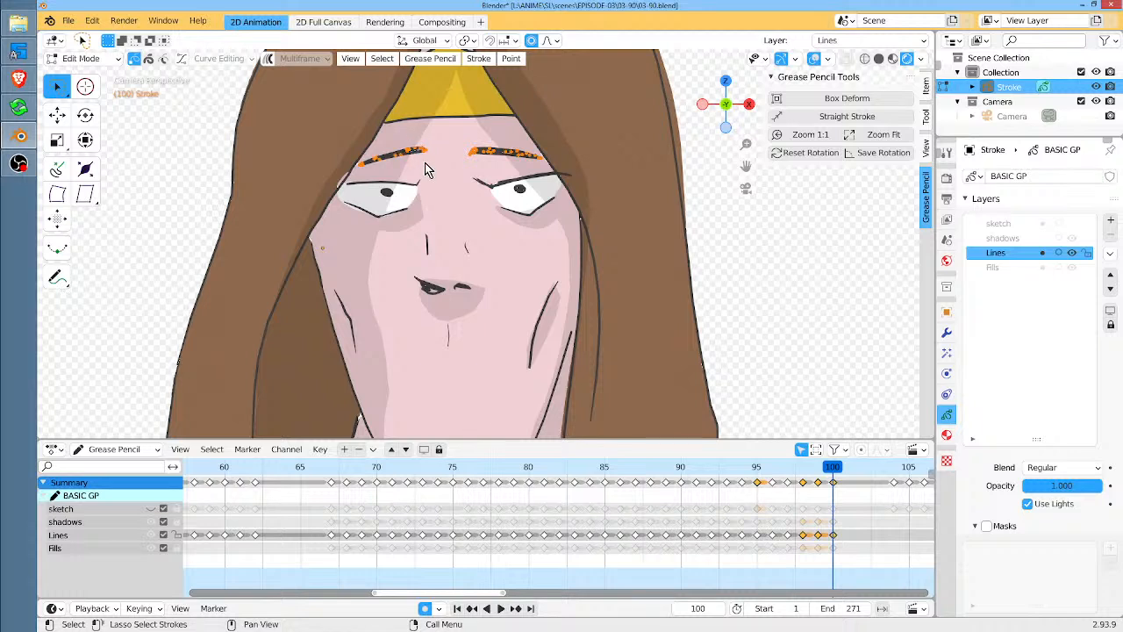
pyautogui.press('Tab')
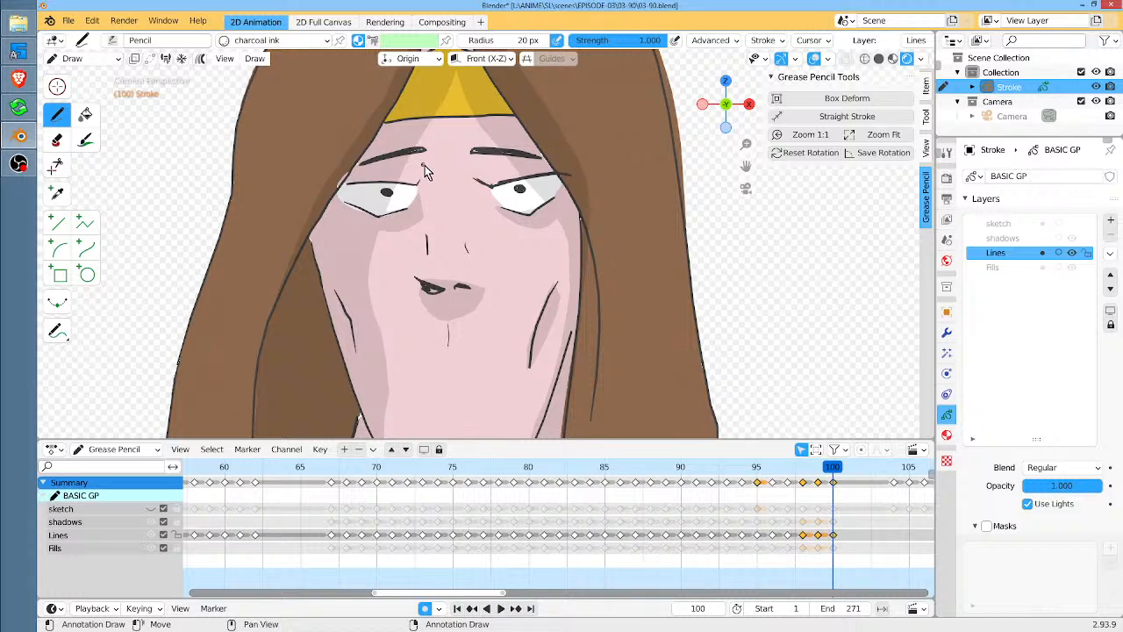
pyautogui.hotkey('ctrl', 'Tab')
pyautogui.click(136, 60)
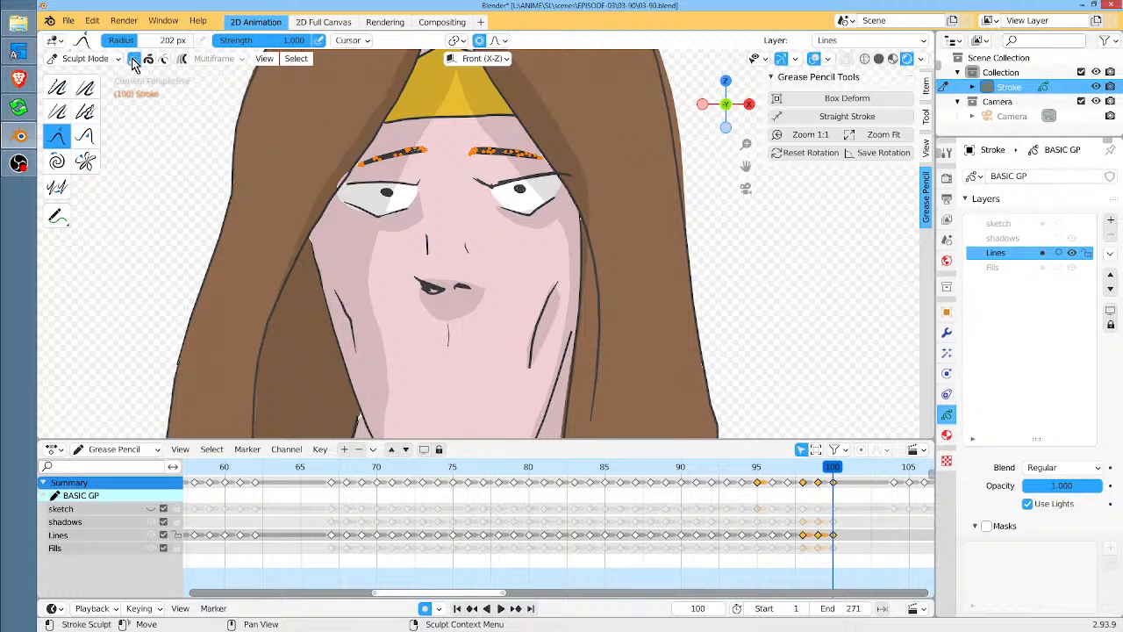
pyautogui.click(56, 138)
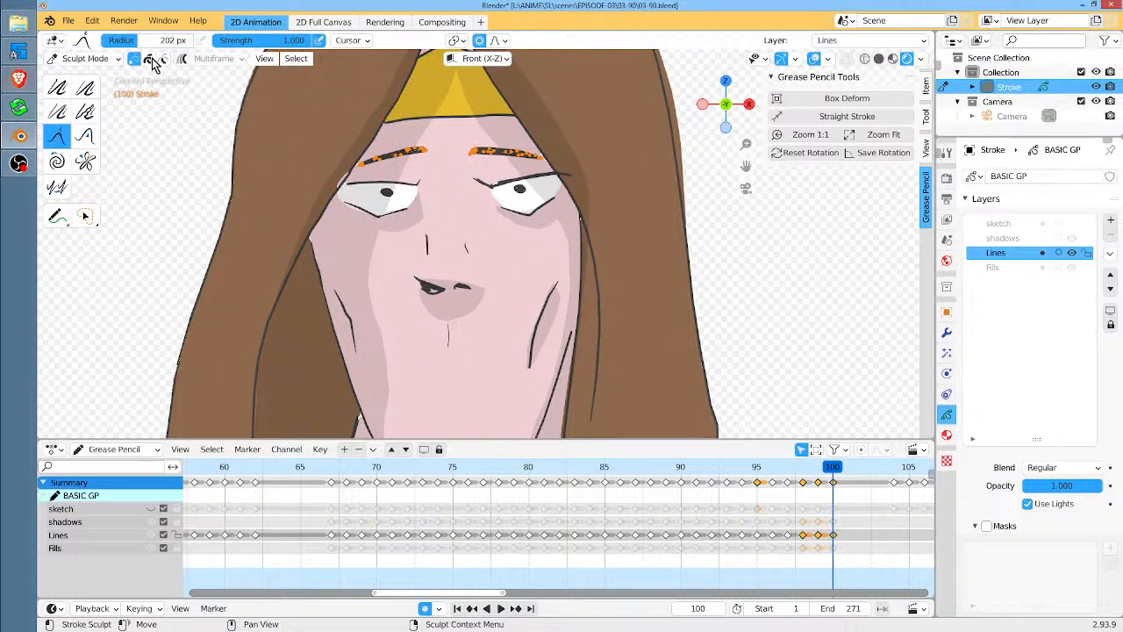
pyautogui.rightClick(482, 215)
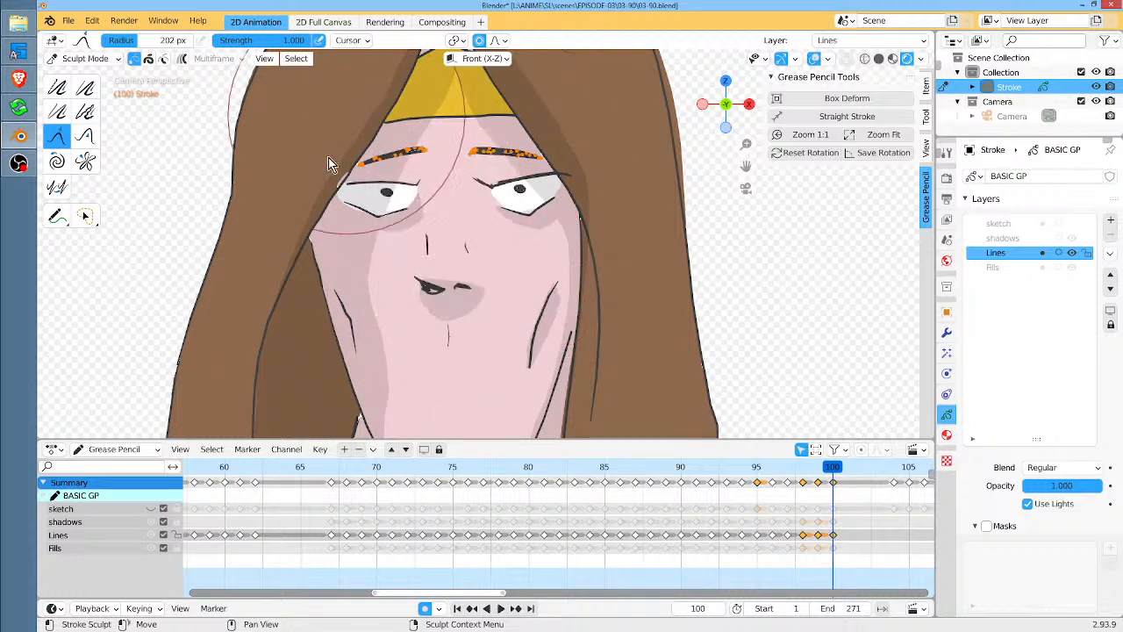
pyautogui.moveTo(448, 130)
pyautogui.mouseDown()
pyautogui.moveTo(447, 167)
pyautogui.moveTo(447, 155)
pyautogui.mouseUp()
pyautogui.moveTo(615, 151)
pyautogui.mouseDown()
pyautogui.moveTo(623, 170)
pyautogui.moveTo(623, 153)
pyautogui.mouseUp()
pyautogui.moveTo(530, 134); pyautogui.dragTo(568, 163)
pyautogui.moveTo(363, 150); pyautogui.dragTo(355, 162)
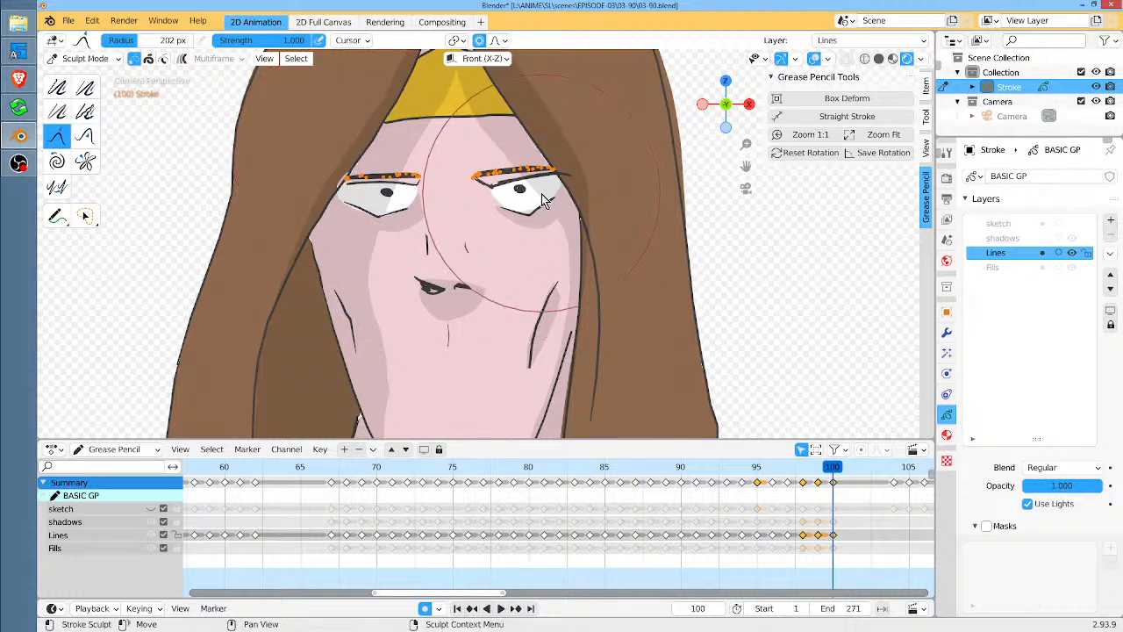
# Select both pupils in Edit Mode and move them about 0.12 m along X and -0.07 m along Z
pyautogui.press('Tab')
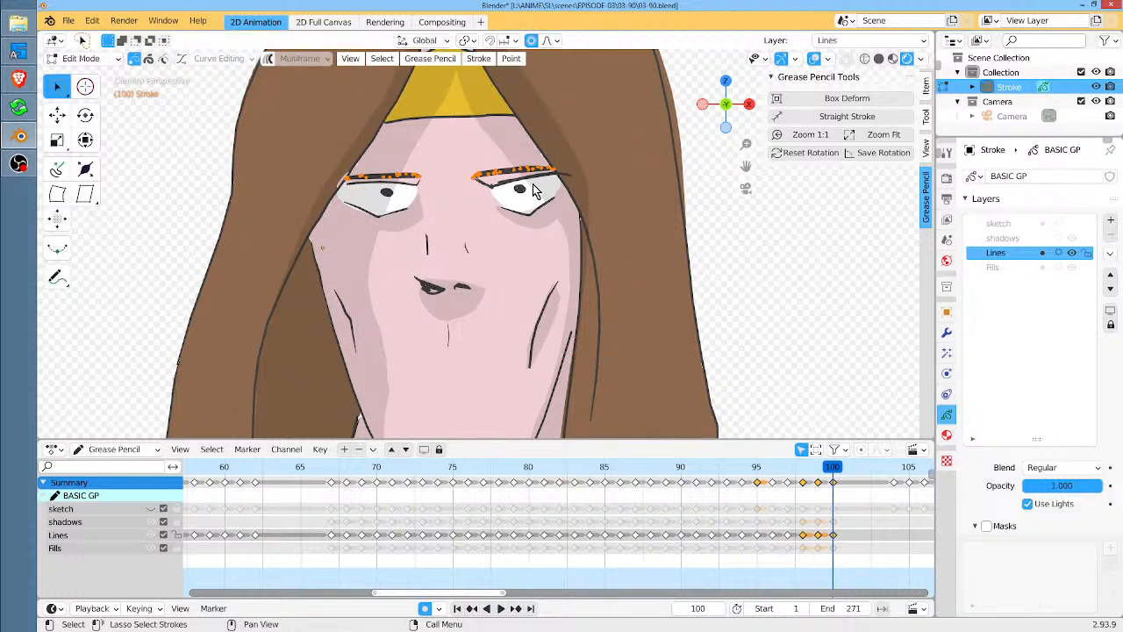
pyautogui.moveTo(533, 185)
pyautogui.mouseDown()
pyautogui.moveTo(518, 188)
pyautogui.moveTo(527, 197)
pyautogui.mouseUp()
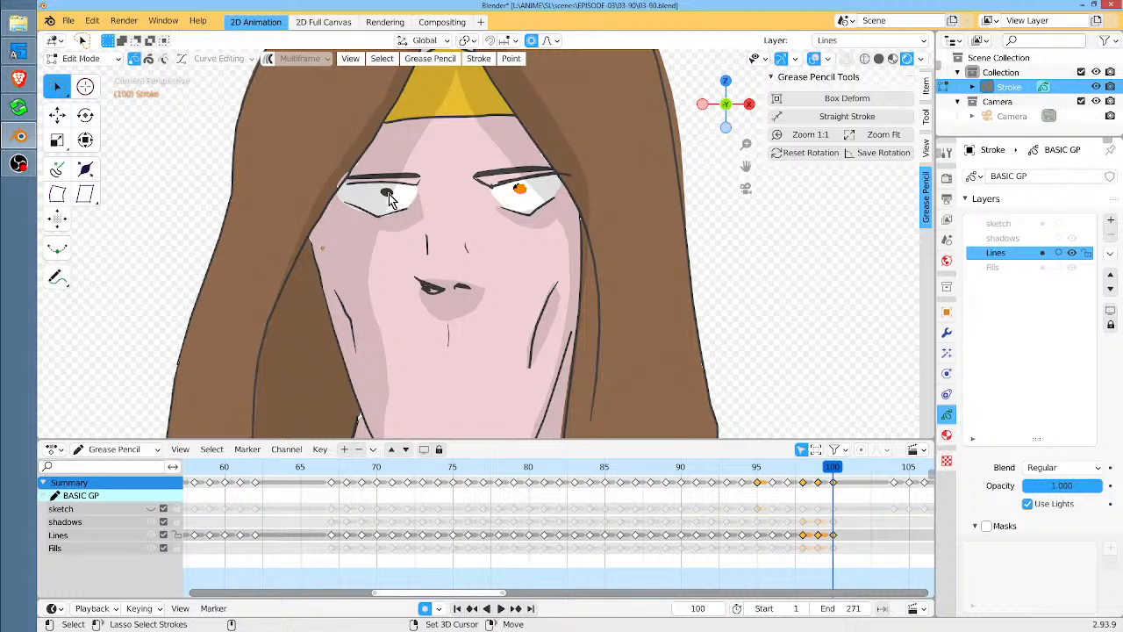
pyautogui.keyDown('shift'); pyautogui.moveTo(393, 201); pyautogui.dragTo(399, 202); pyautogui.keyUp('shift')
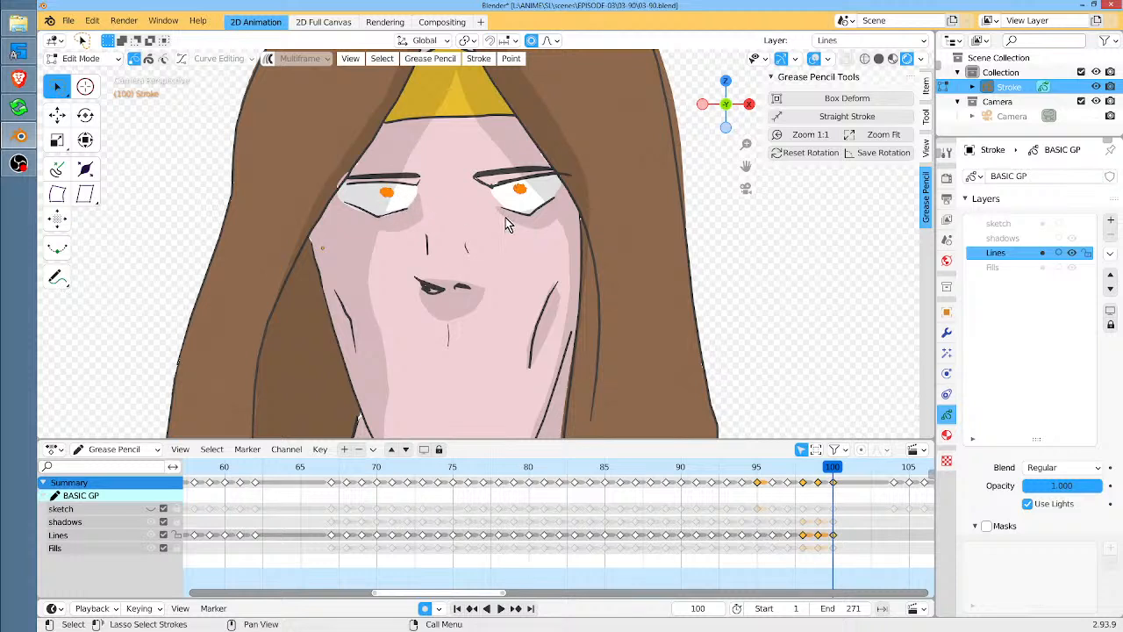
pyautogui.press('g')
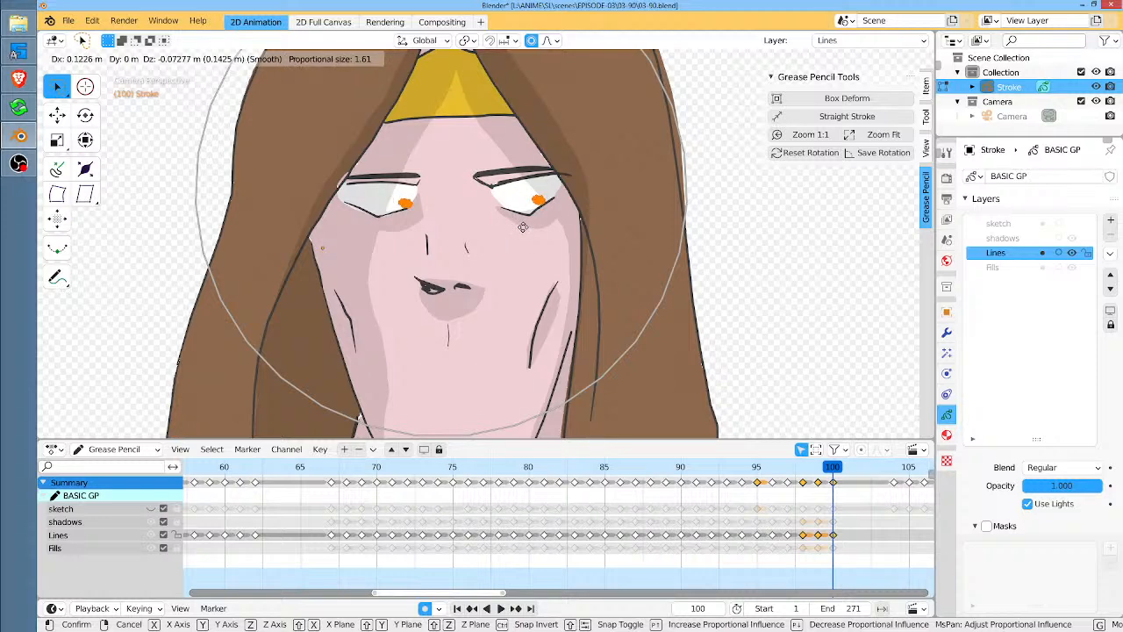
pyautogui.click(523, 227)
# In Draw Mode, erase the short line linking the eyebrow's inner end to the inner corner of the eye on the character's right-hand side of the picture
pyautogui.scroll(-3, 554, 242)
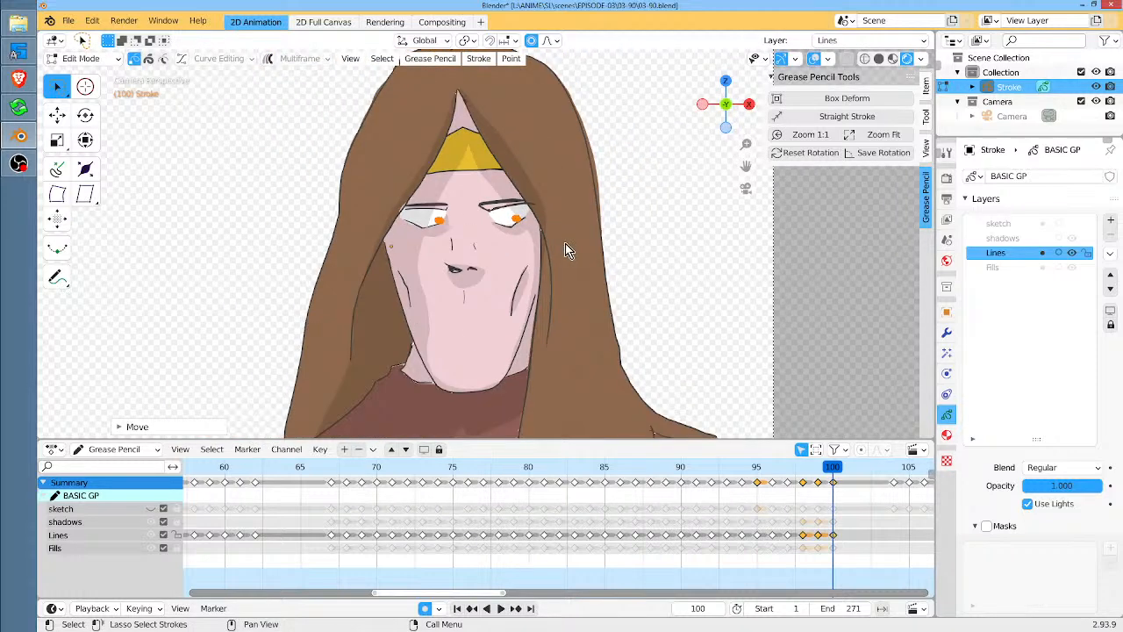
pyautogui.scroll(6, 495, 207)
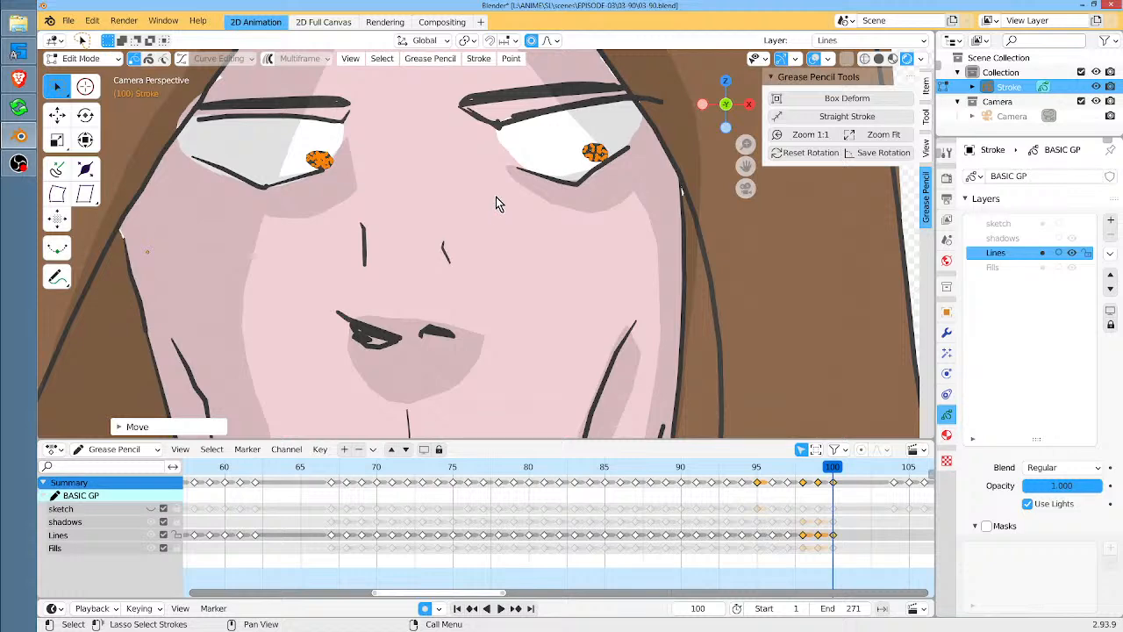
pyautogui.keyDown('shift'); pyautogui.moveTo(500, 199); pyautogui.dragTo(499, 223, button='middle'); pyautogui.keyUp('shift')
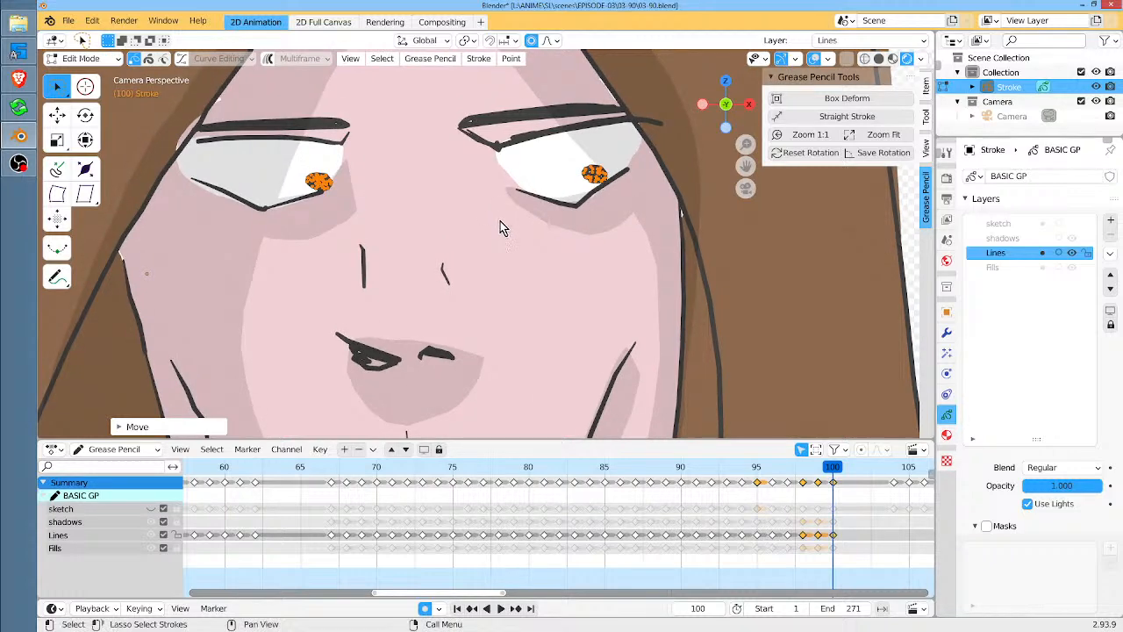
pyautogui.press('Tab')
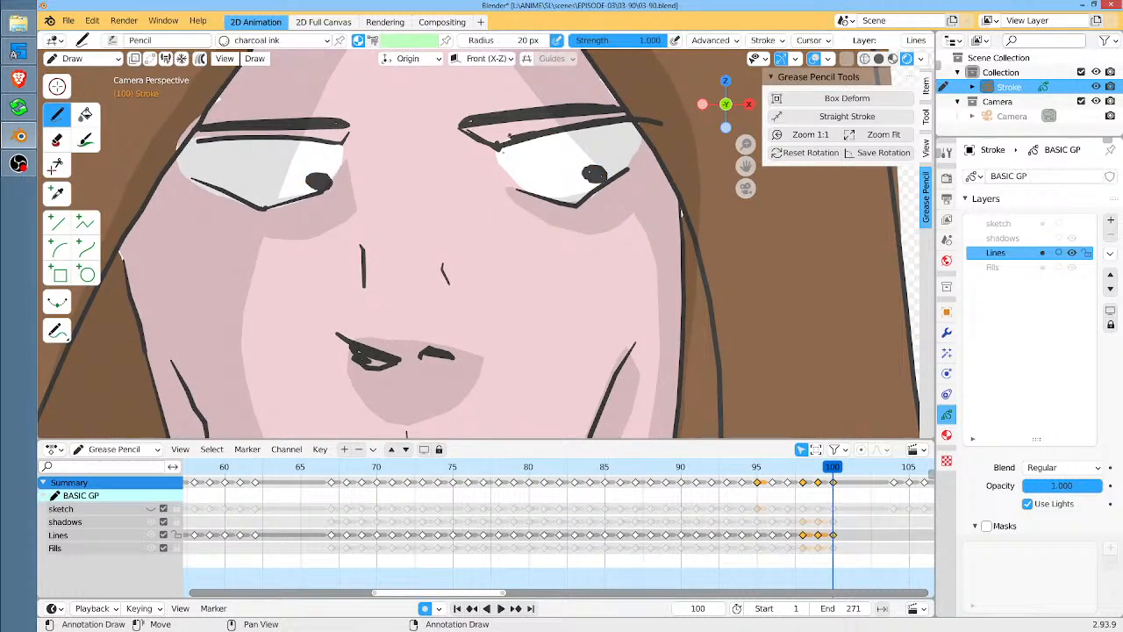
pyautogui.scroll(8, 509, 140)
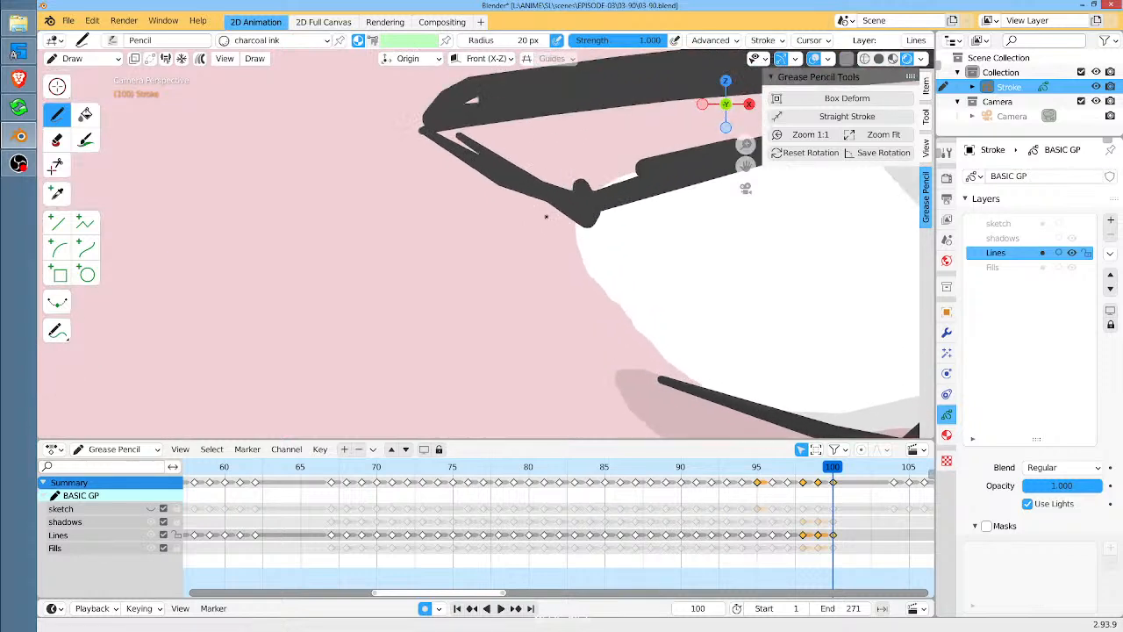
pyautogui.keyDown('shift'); pyautogui.moveTo(546, 217); pyautogui.dragTo(557, 347, button='middle'); pyautogui.keyUp('shift')
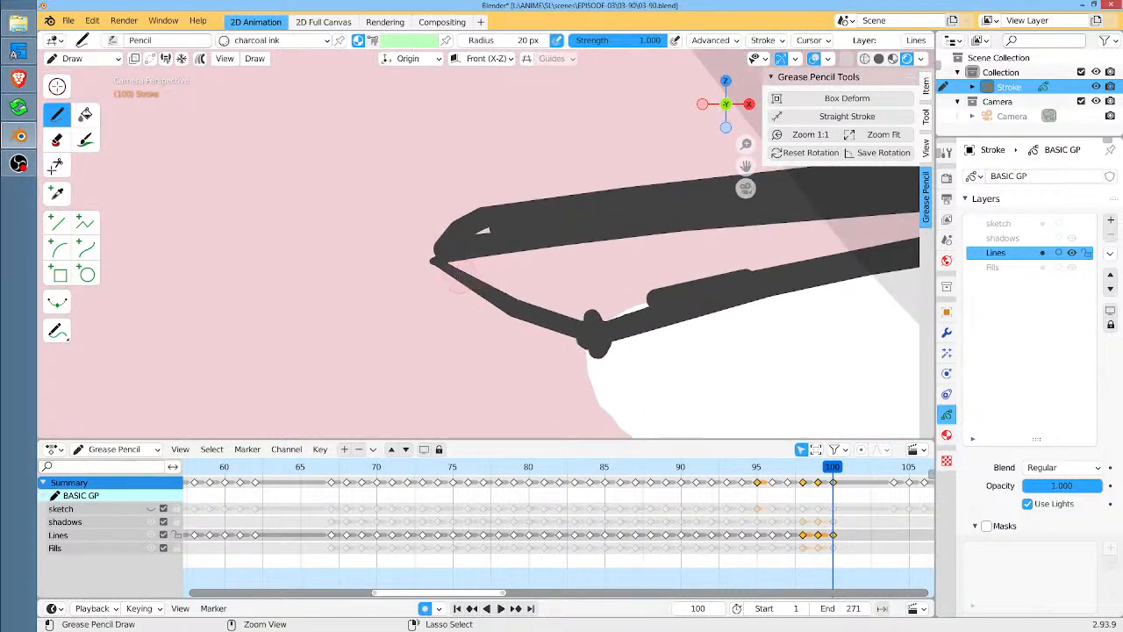
pyautogui.keyDown('ctrl'); pyautogui.moveTo(458, 275); pyautogui.dragTo(433, 266); pyautogui.keyUp('ctrl')
pyautogui.keyDown('ctrl'); pyautogui.moveTo(575, 328); pyautogui.dragTo(519, 301); pyautogui.keyUp('ctrl')
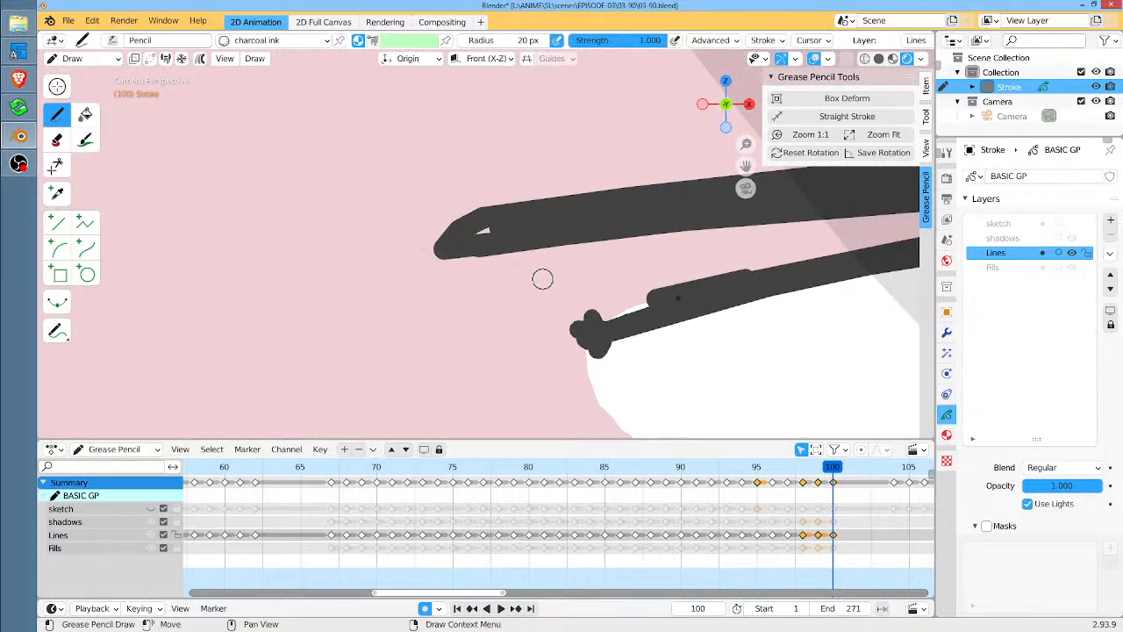
# Nudge the character's lower face with a 355 px Grab brush after disabling the selection mask, and unlock all layers
pyautogui.scroll(-10, 544, 301)
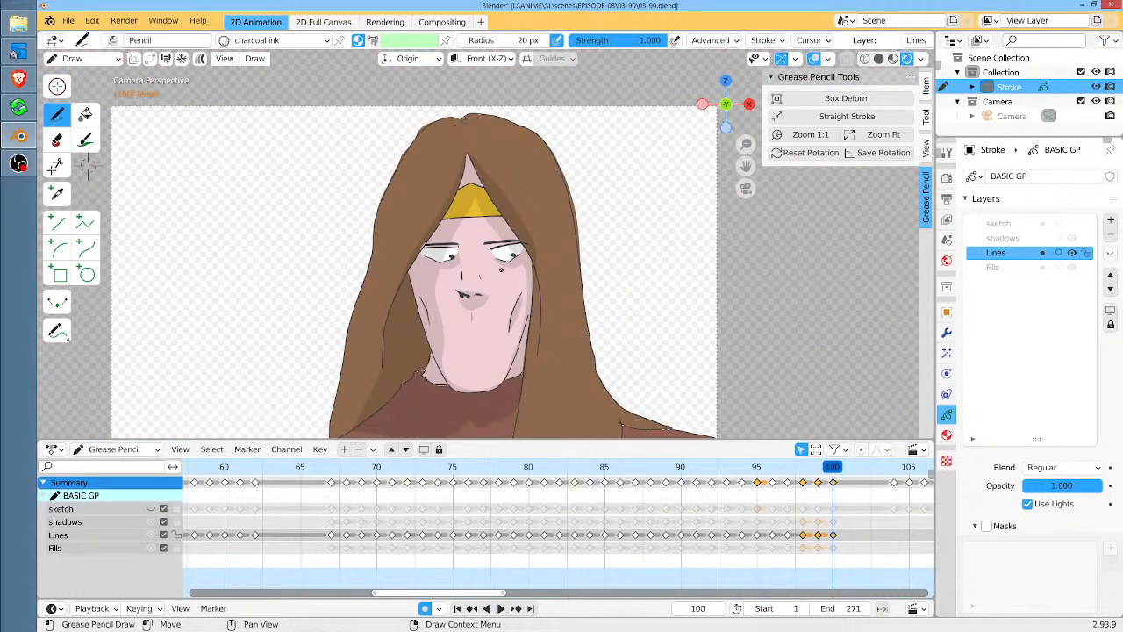
pyautogui.hotkey('ctrl', 'Tab')
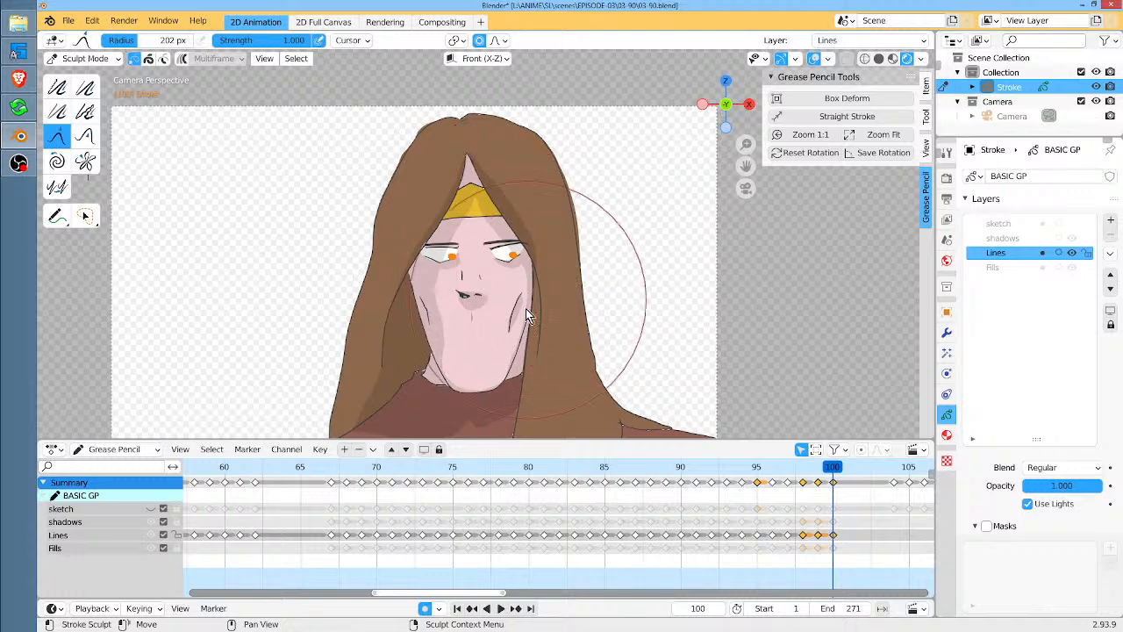
pyautogui.press('f')
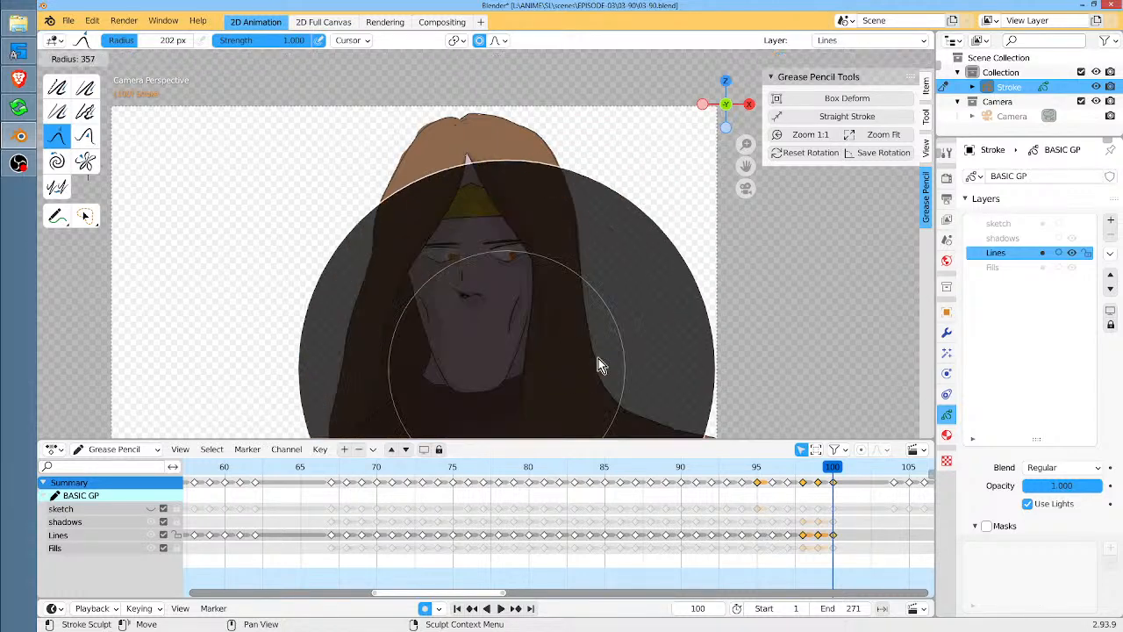
pyautogui.click(598, 358)
pyautogui.moveTo(495, 370); pyautogui.dragTo(488, 382)
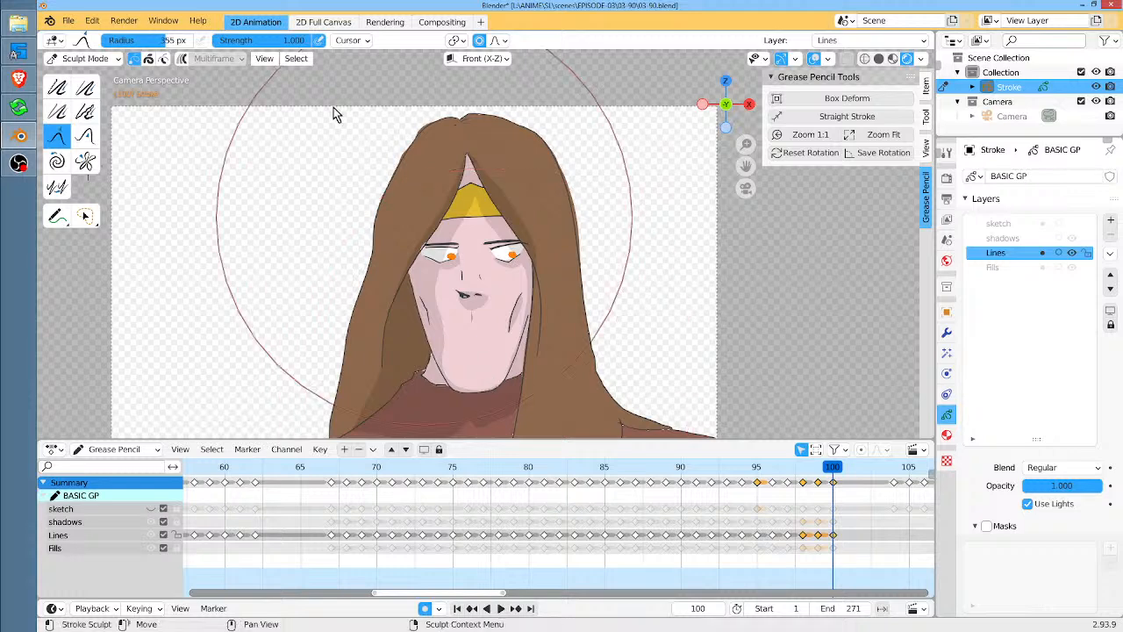
pyautogui.click(133, 58)
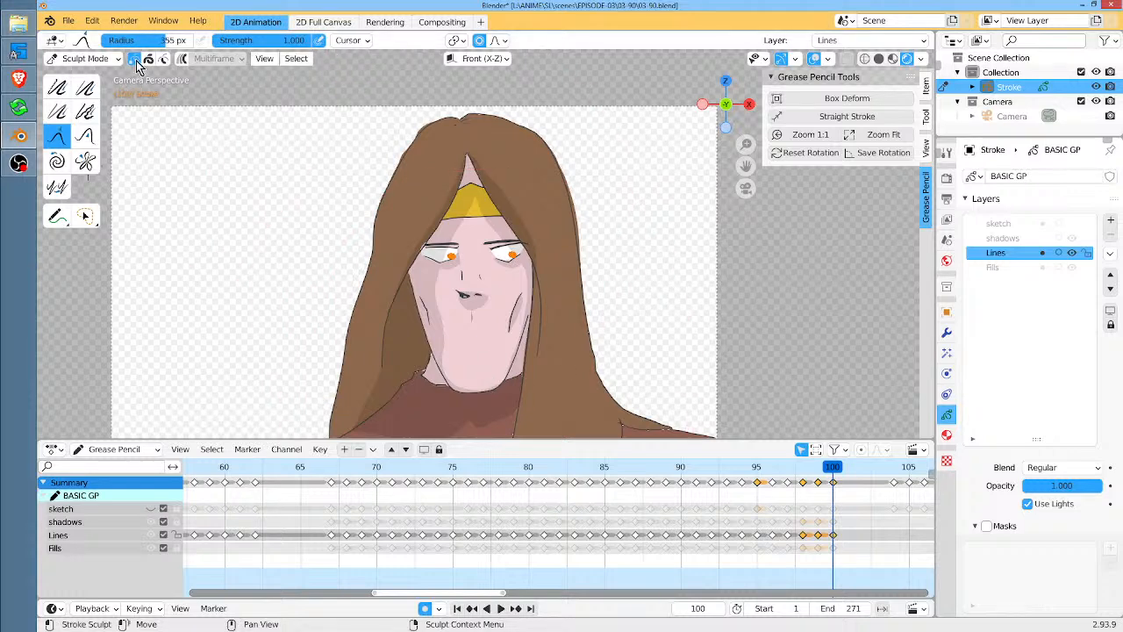
pyautogui.moveTo(476, 401); pyautogui.dragTo(479, 404)
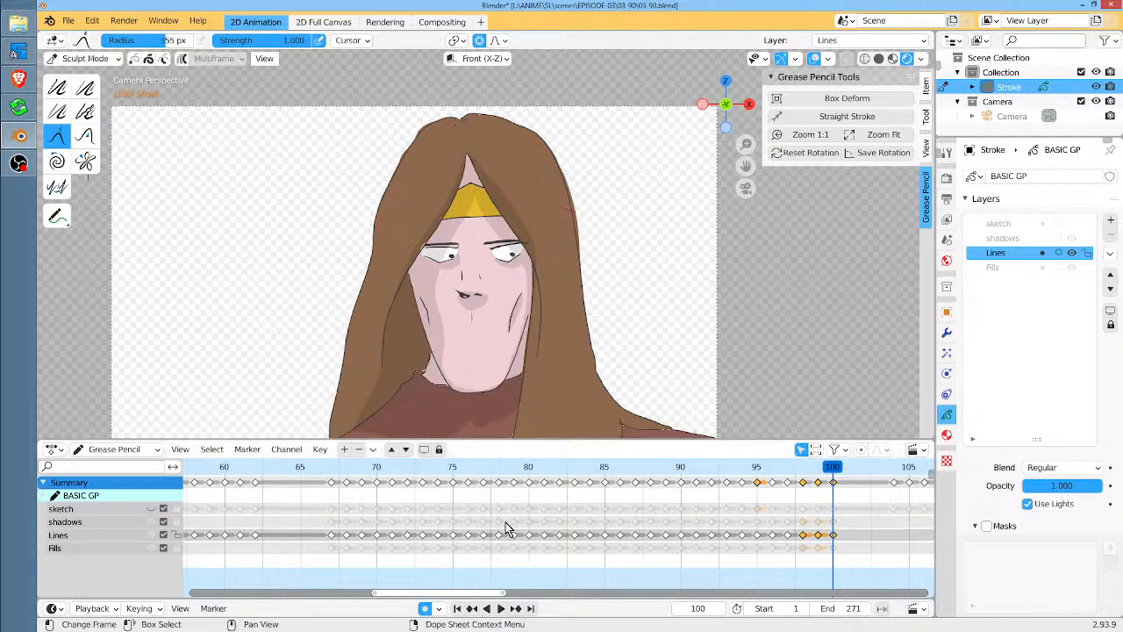
pyautogui.press('Tab')
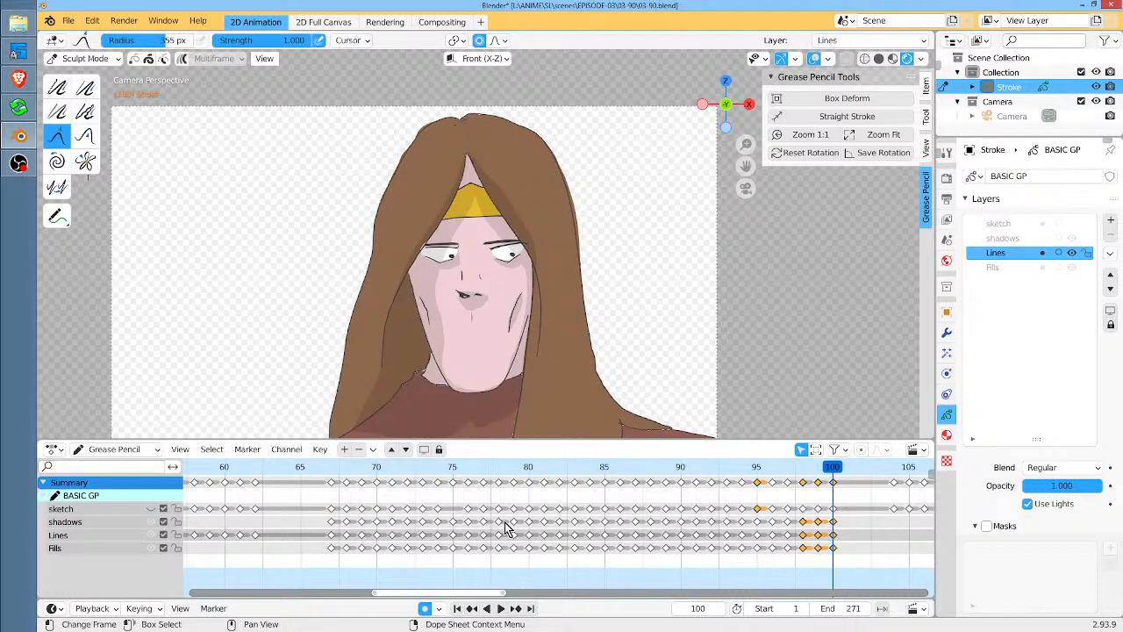
# Compare the head with the sketch layer, hide the sketch again, and nudge the chin and the hair edge with the Grab brush
pyautogui.click(1071, 224)
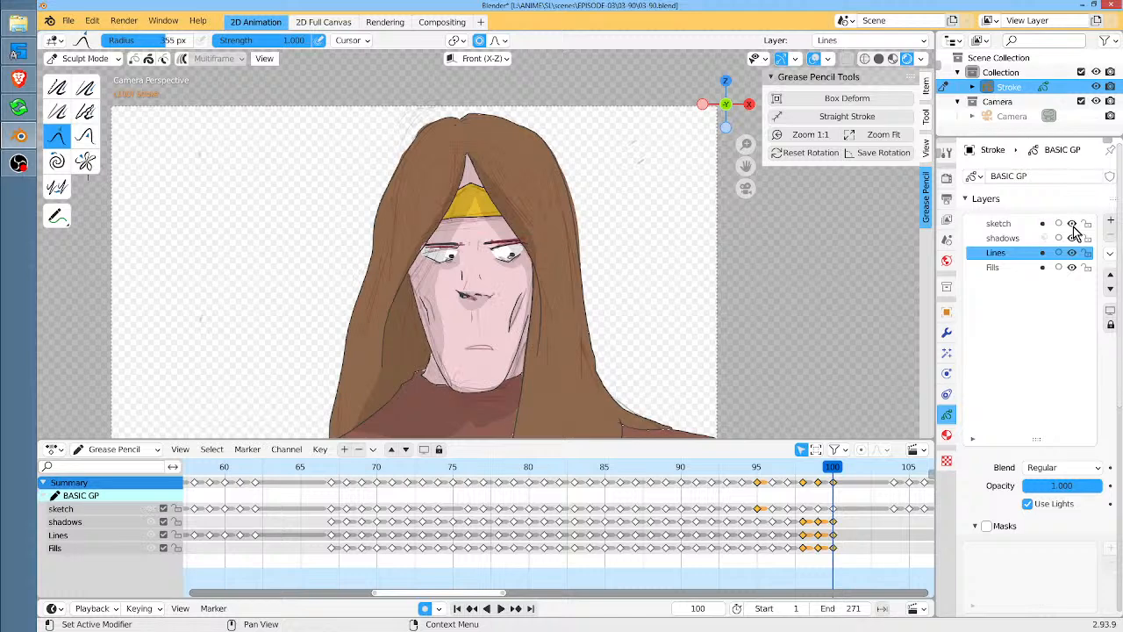
pyautogui.click(1072, 225)
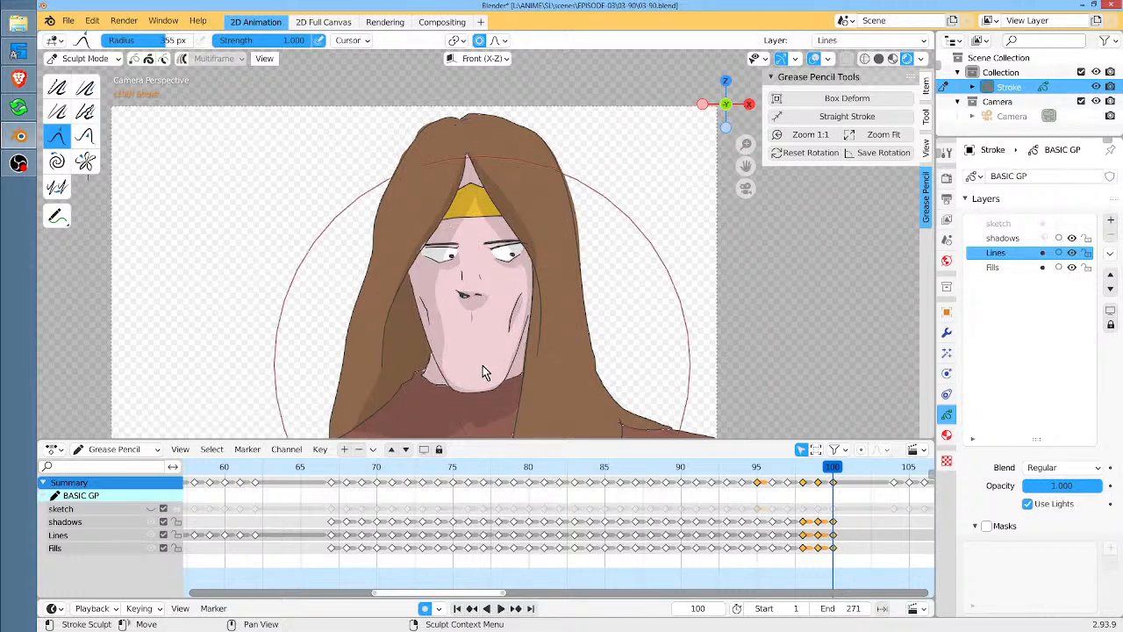
pyautogui.moveTo(465, 397); pyautogui.dragTo(474, 400)
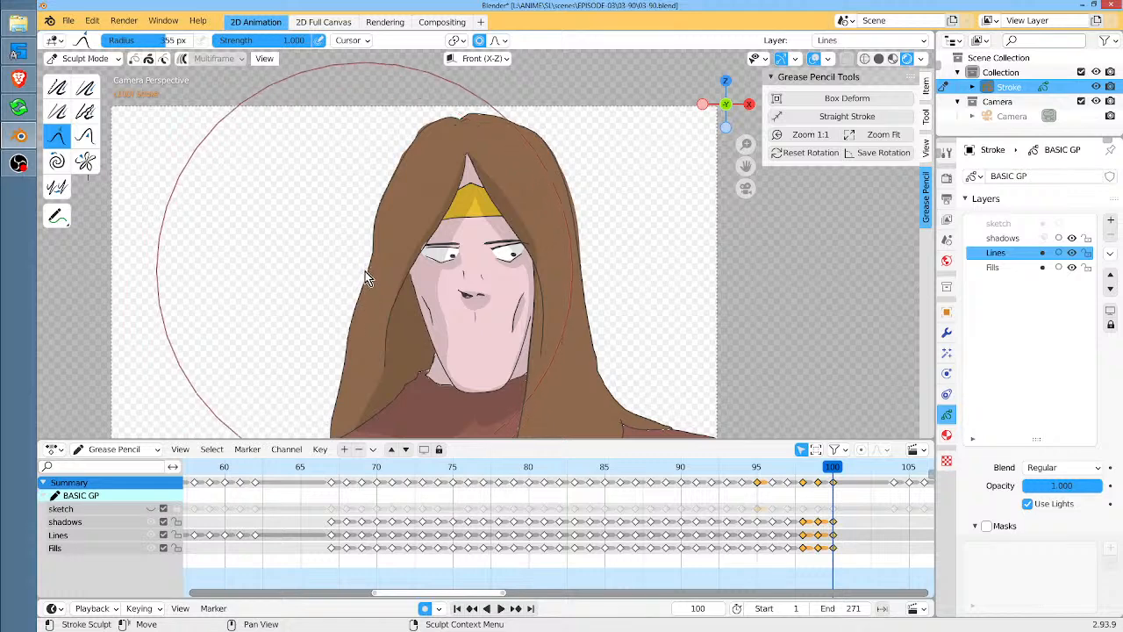
pyautogui.moveTo(375, 232); pyautogui.dragTo(373, 230)
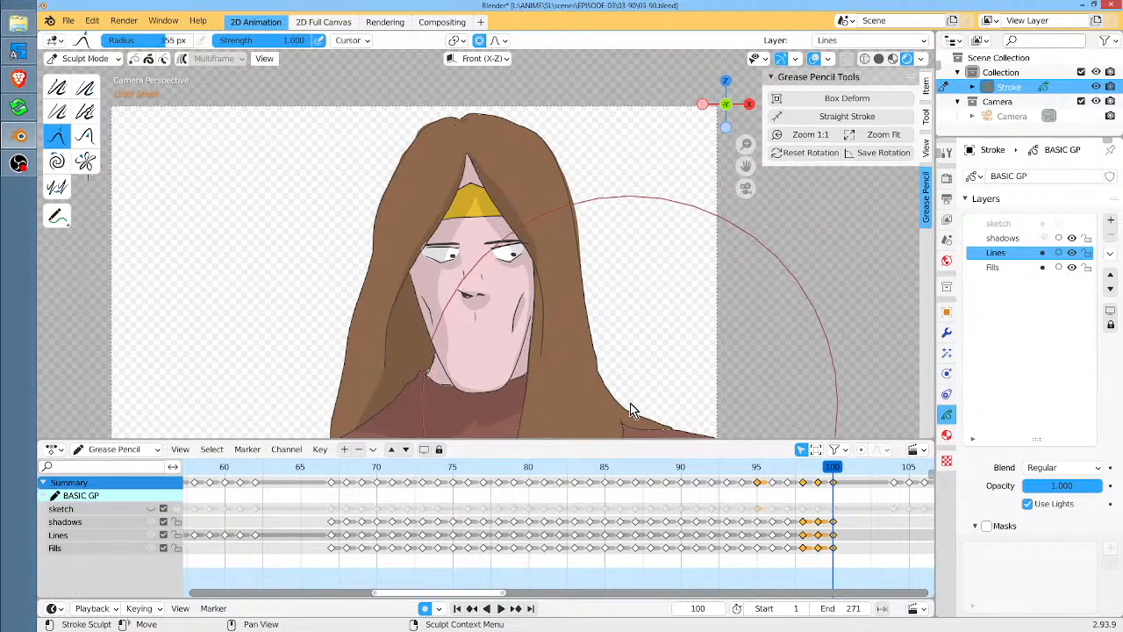
# Reduce the Grab brush radius to 253 px and nudge the shoulder outline beside the hair slightly
pyautogui.press('f')
pyautogui.click(588, 404)
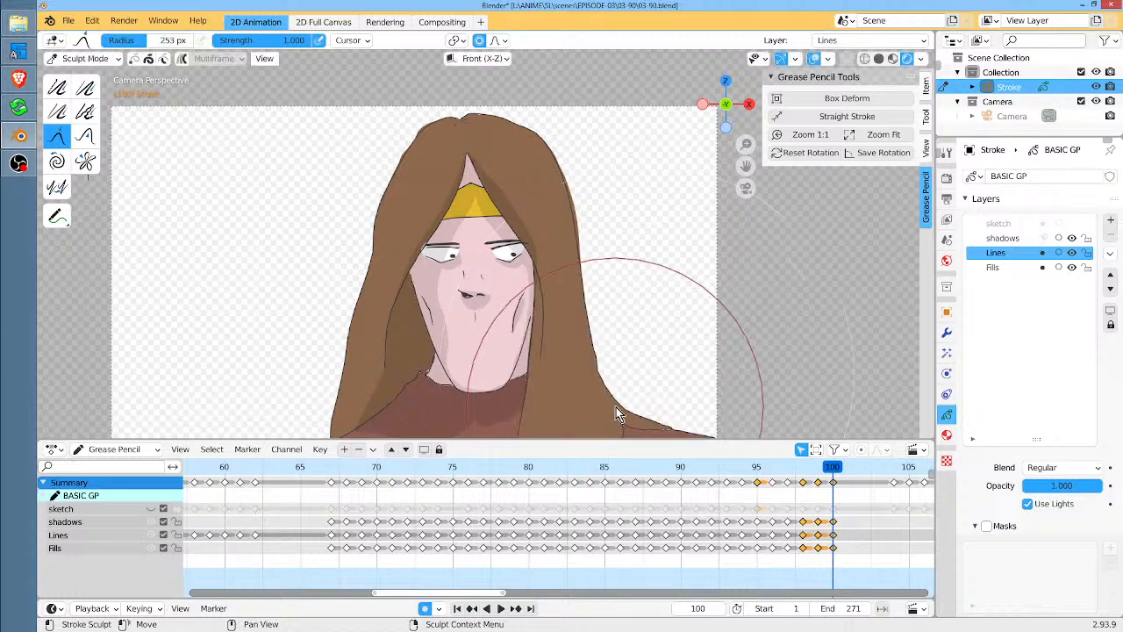
pyautogui.moveTo(640, 396); pyautogui.dragTo(639, 395)
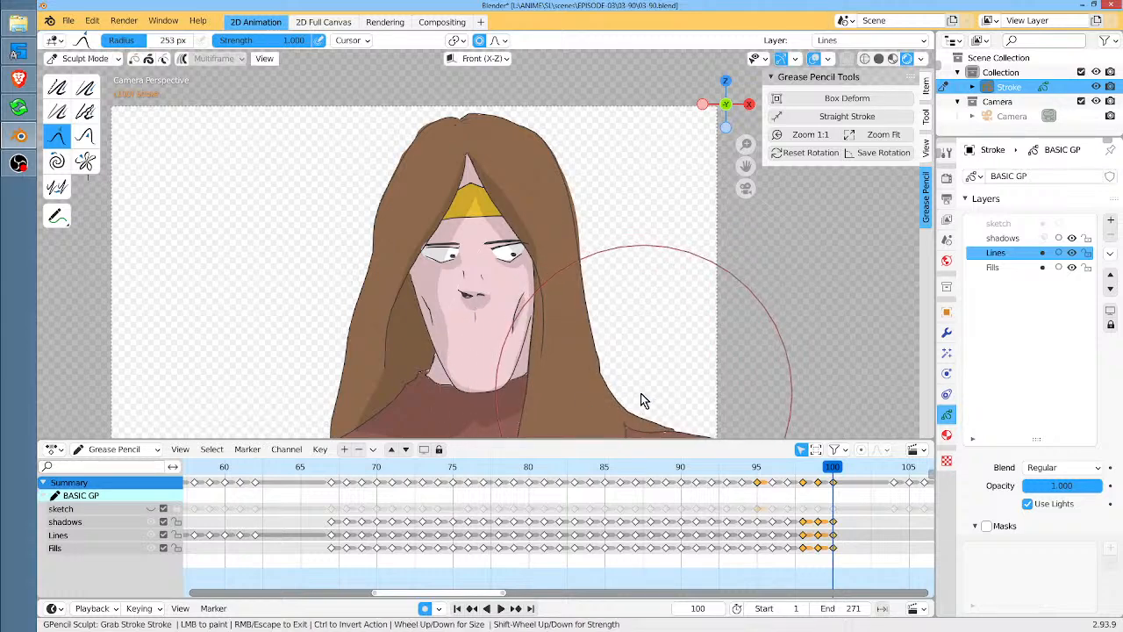
# Step back and forth through the frames around 99 and 100 to compare the successive head poses within the whole camera view
pyautogui.scroll(-3, 649, 369)
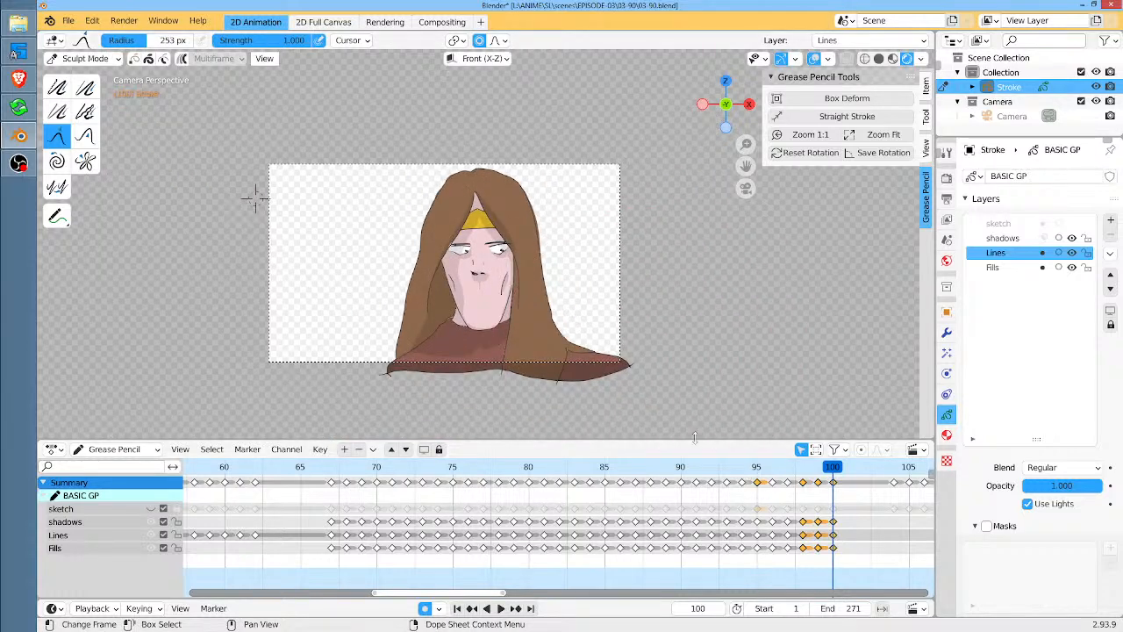
pyautogui.press('Left')
pyautogui.press('Left')
pyautogui.press('Left')
pyautogui.press('Right')
pyautogui.press('Right')
pyautogui.press('Right')
pyautogui.press('Left')
pyautogui.press('Right')
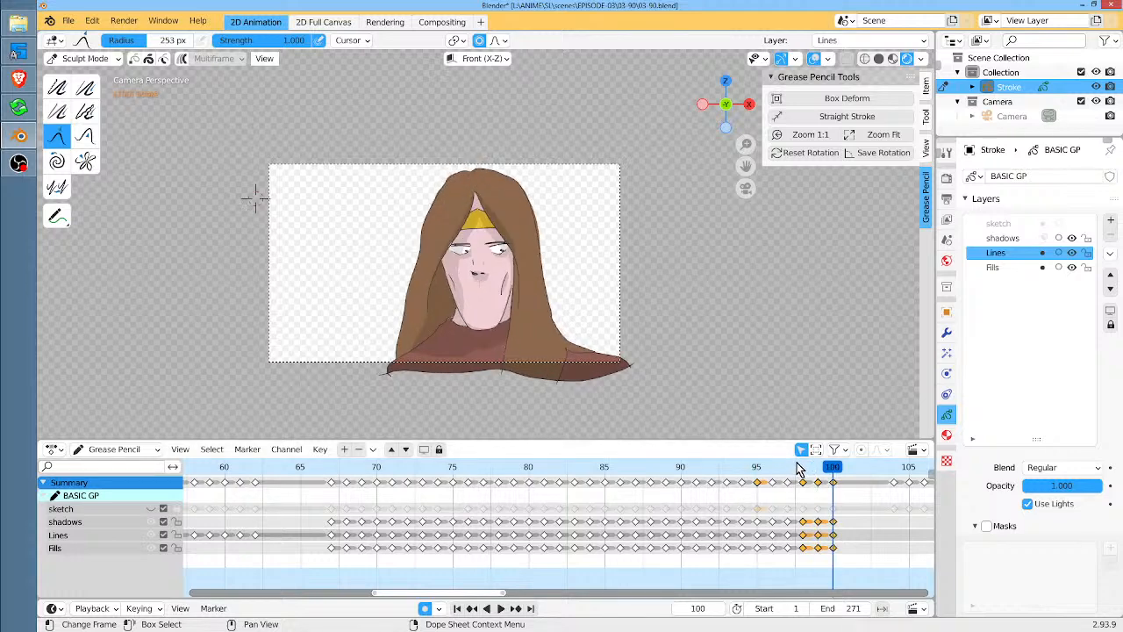
pyautogui.press('Left')
pyautogui.press('Right')
pyautogui.press('Left')
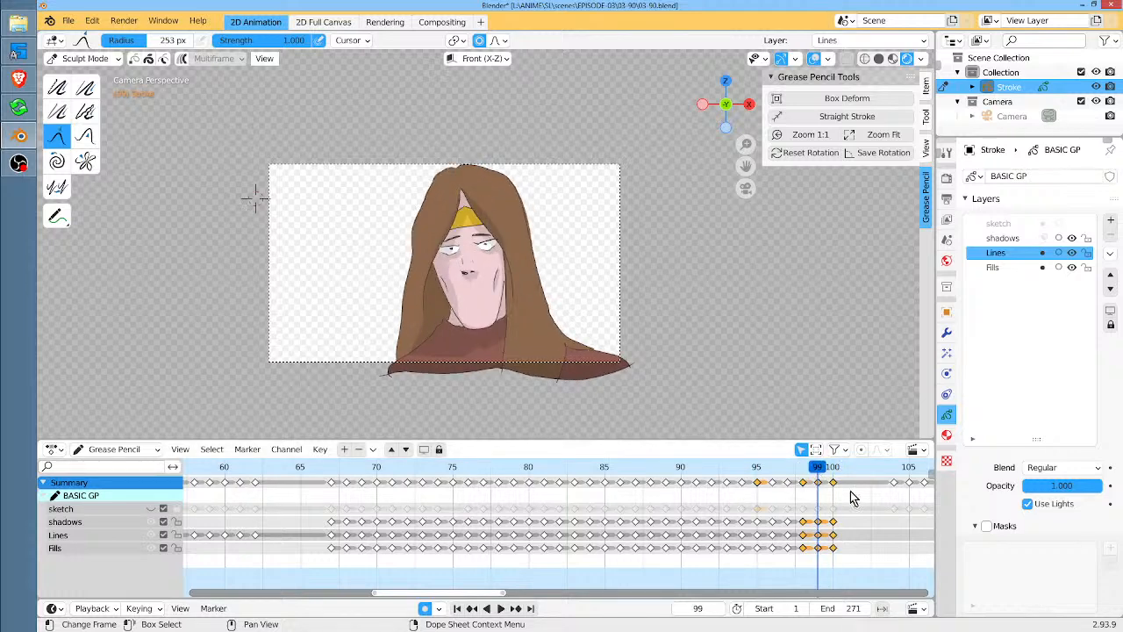
# Unlock the sketch layer and box-select the frame 100 keyframes of all layers in the dope sheet
pyautogui.moveTo(847, 510); pyautogui.dragTo(742, 510, button='middle')
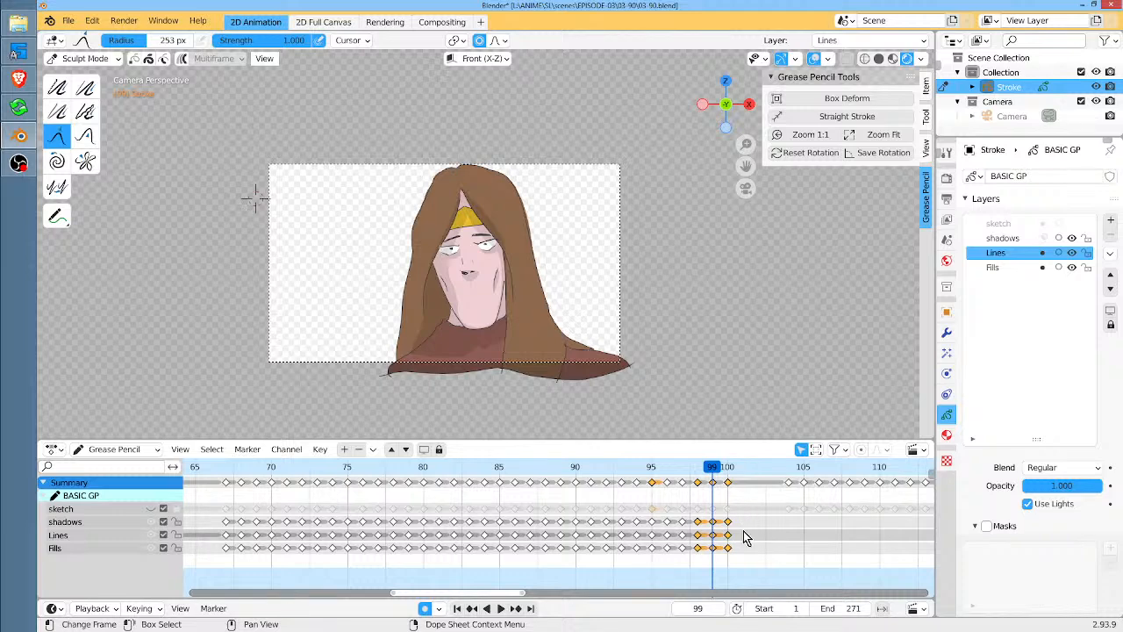
pyautogui.click(727, 482)
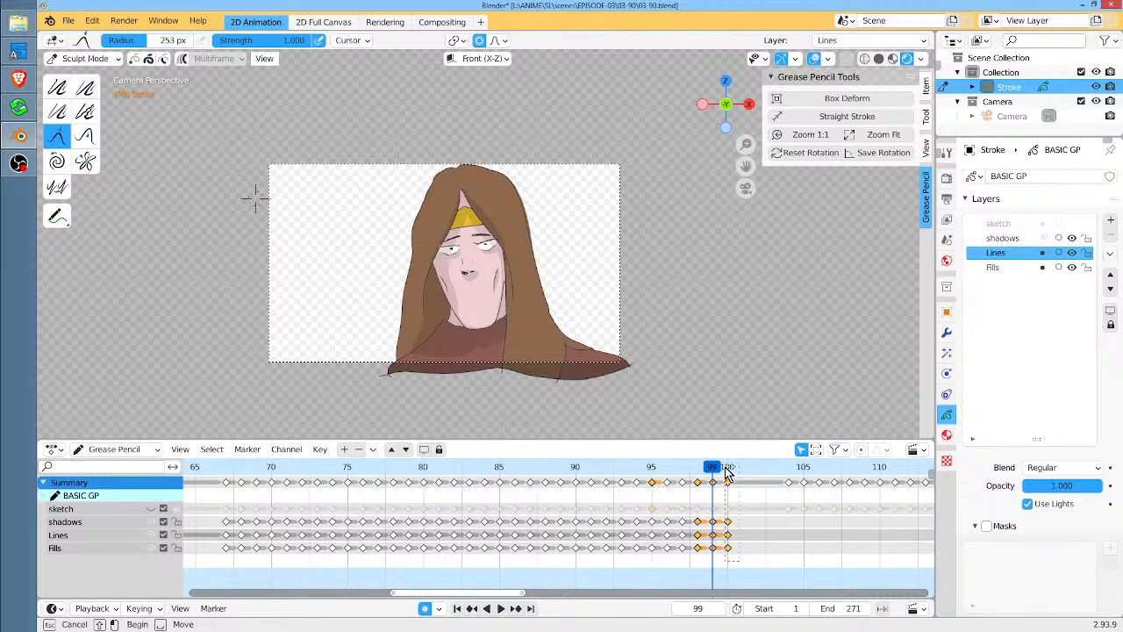
pyautogui.click(1086, 223)
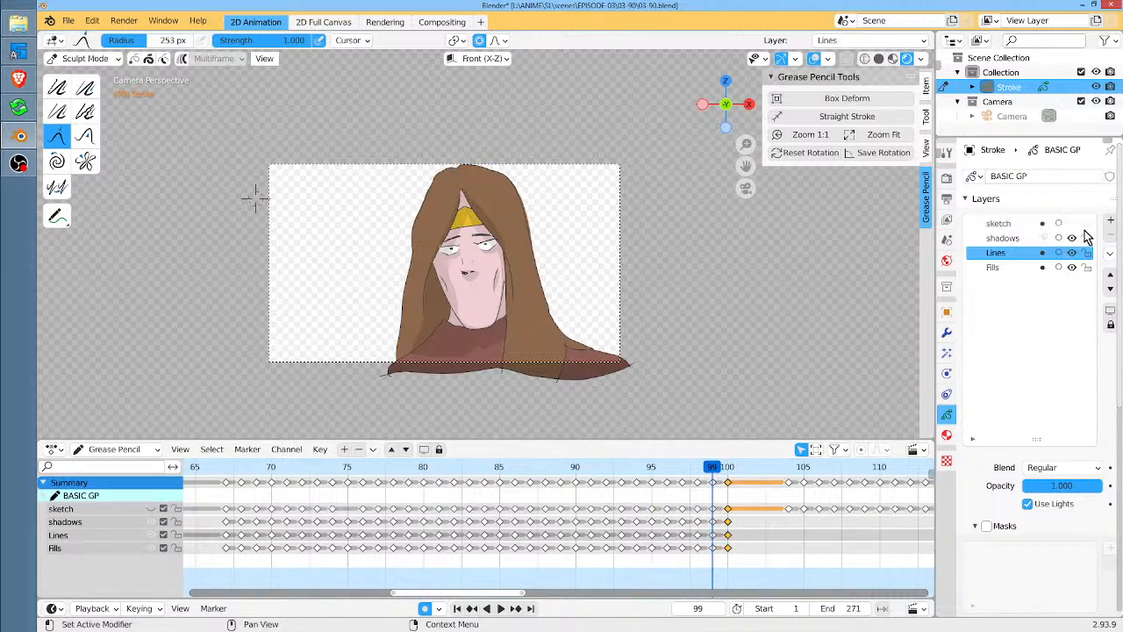
pyautogui.press('b')
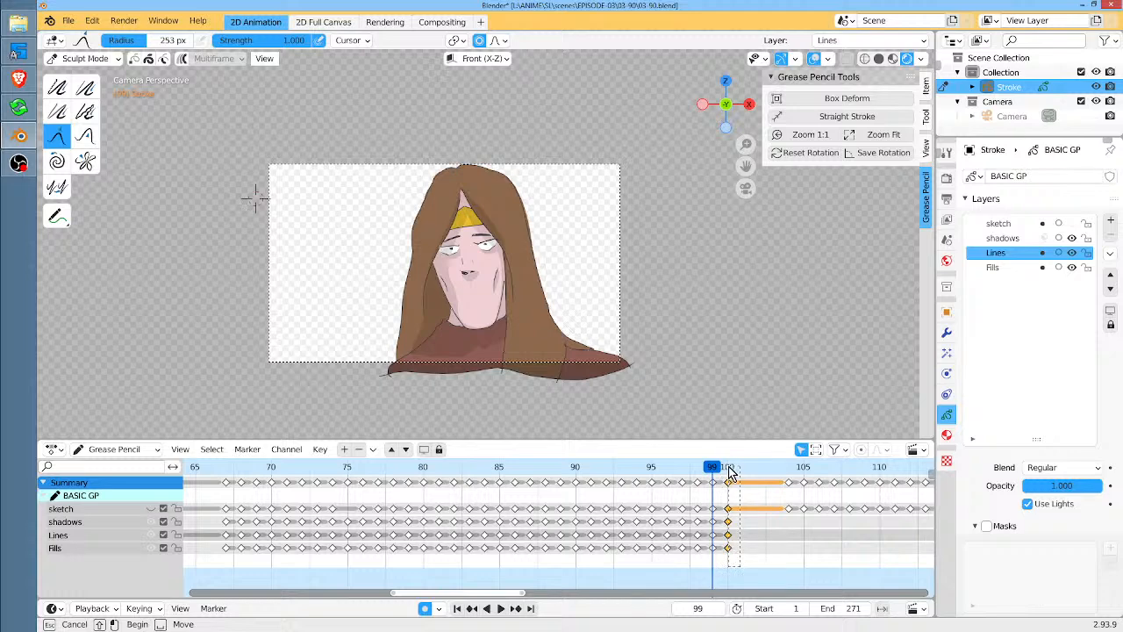
# Move the keyframes at frame 100 on all layers one frame forward to frame 101
pyautogui.moveTo(731, 474); pyautogui.dragTo(730, 472)
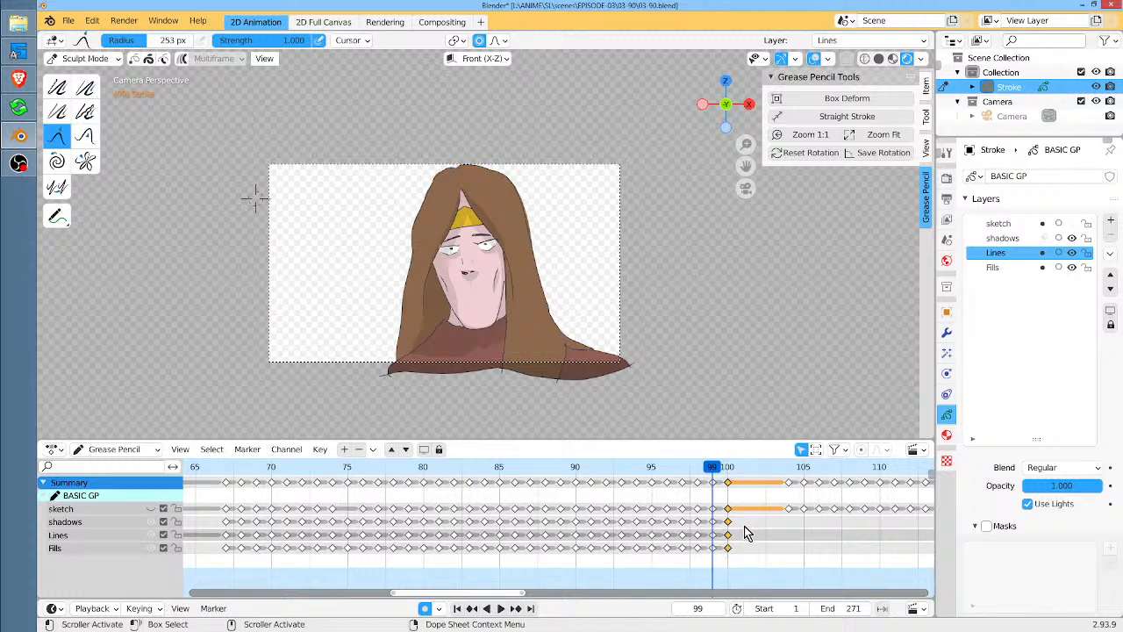
pyautogui.press('g')
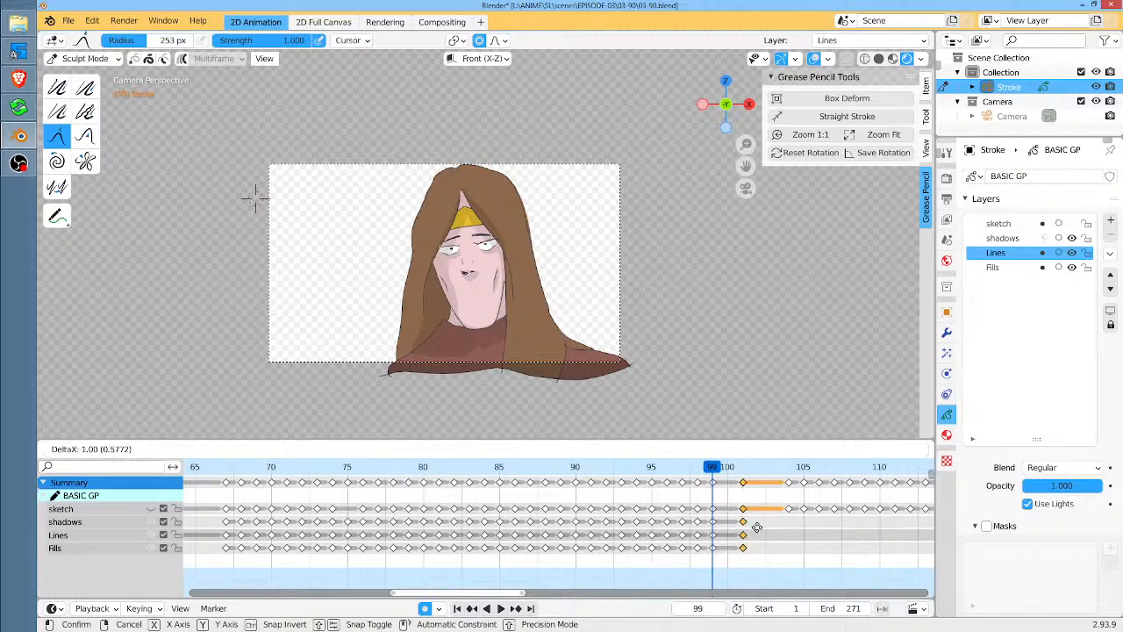
pyautogui.click(755, 526)
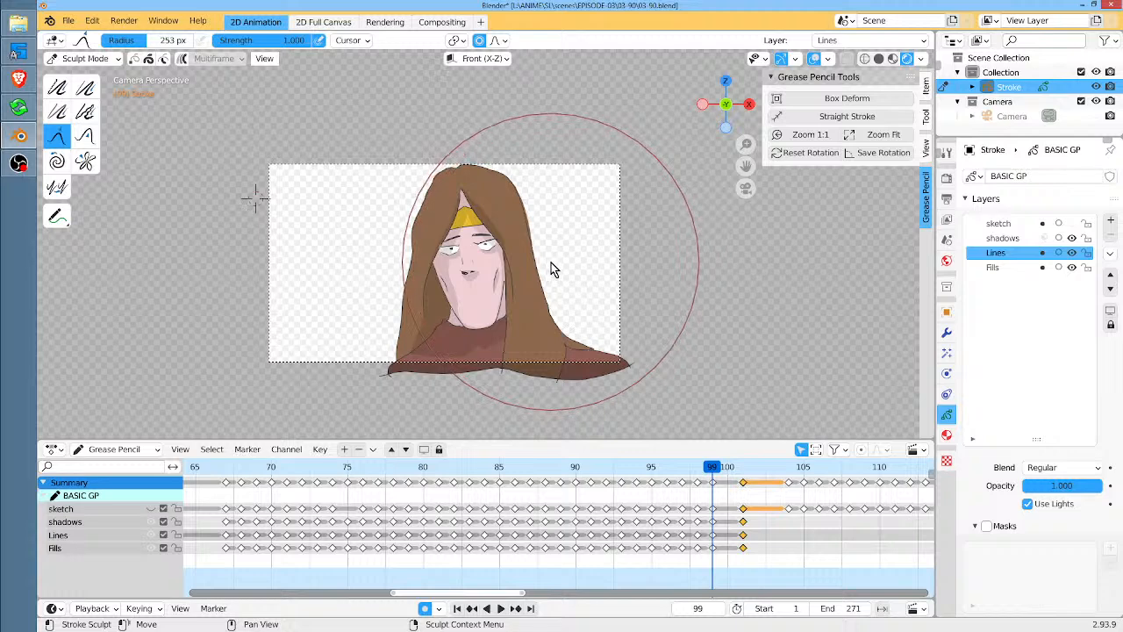
# In Draw mode, generate interpolated in-betweens at frame 100 between keyframes 99 and 101 on the Lines, shadows and Fills layers
pyautogui.hotkey('ctrl', 'Tab')
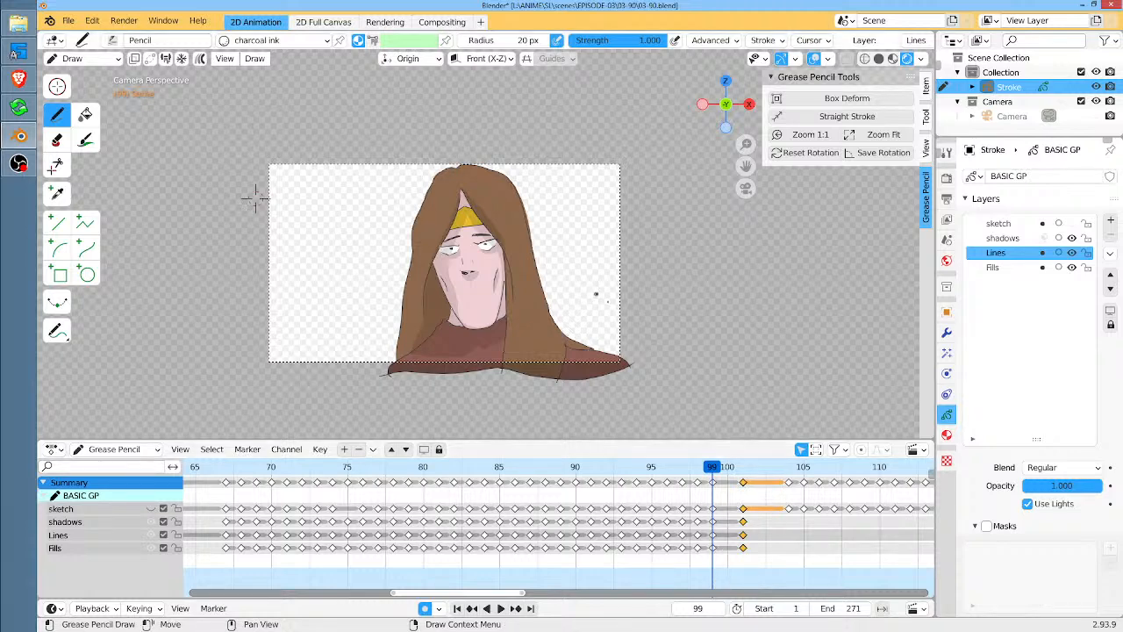
pyautogui.moveTo(712, 470); pyautogui.dragTo(727, 472)
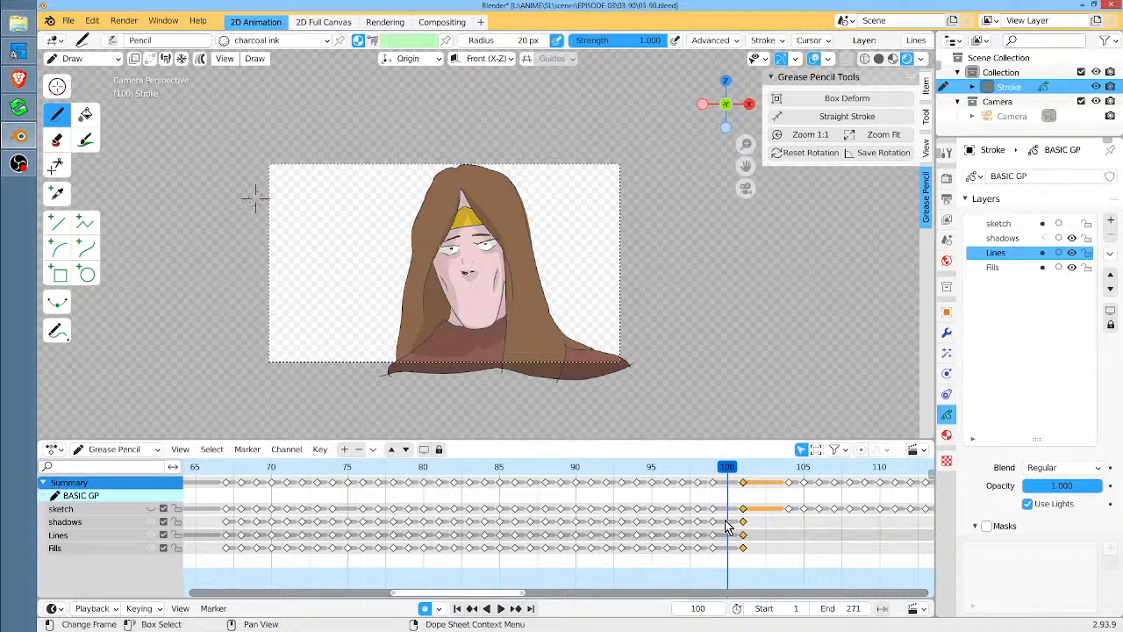
pyautogui.moveTo(749, 563)
pyautogui.mouseDown()
pyautogui.moveTo(727, 524)
pyautogui.moveTo(706, 515)
pyautogui.mouseUp()
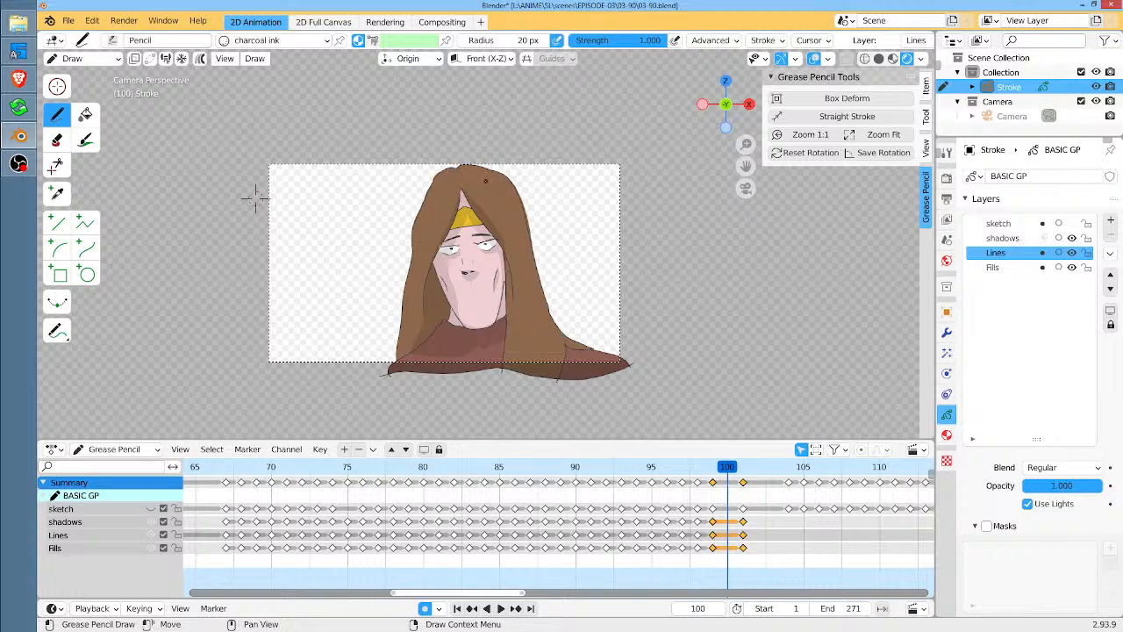
pyautogui.hotkey('ctrl', 'shift', 'e')
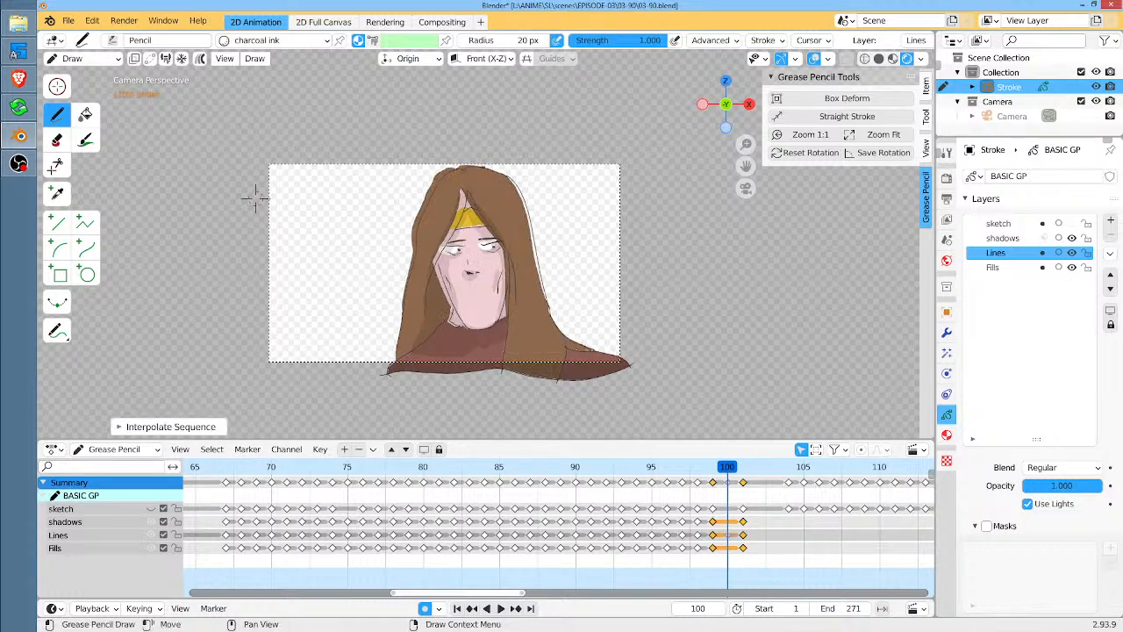
pyautogui.click(111, 523)
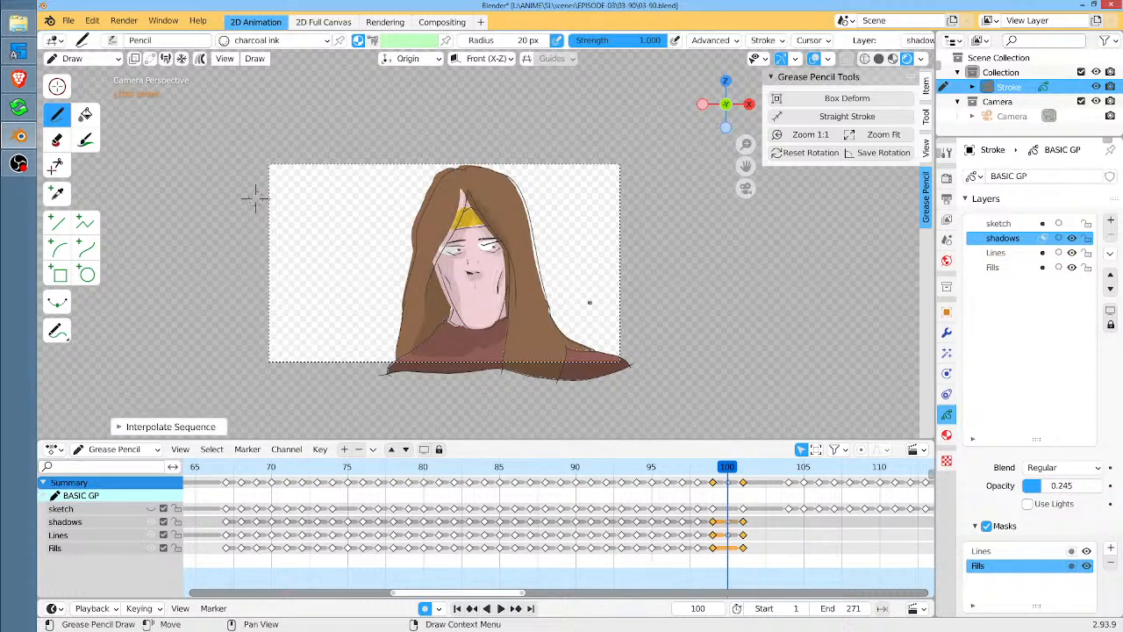
pyautogui.click(105, 549)
pyautogui.hotkey('ctrl', 'shift', 'e')
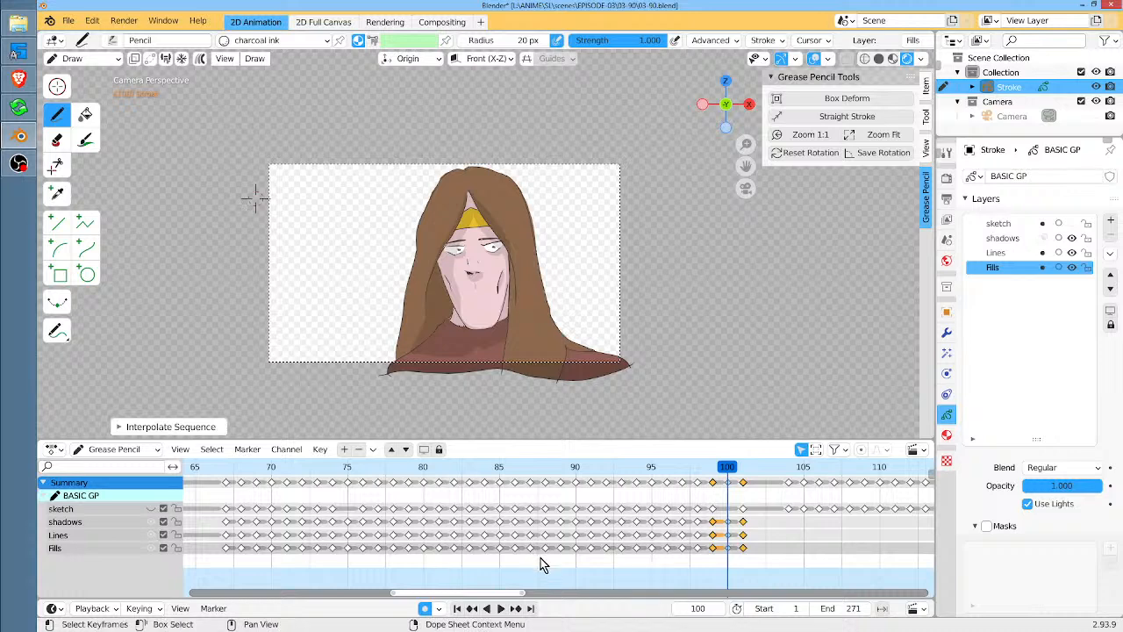
# Play back the animation around frames 99 to 101 to check the in-between drawing up close
pyautogui.scroll(3, 672, 368)
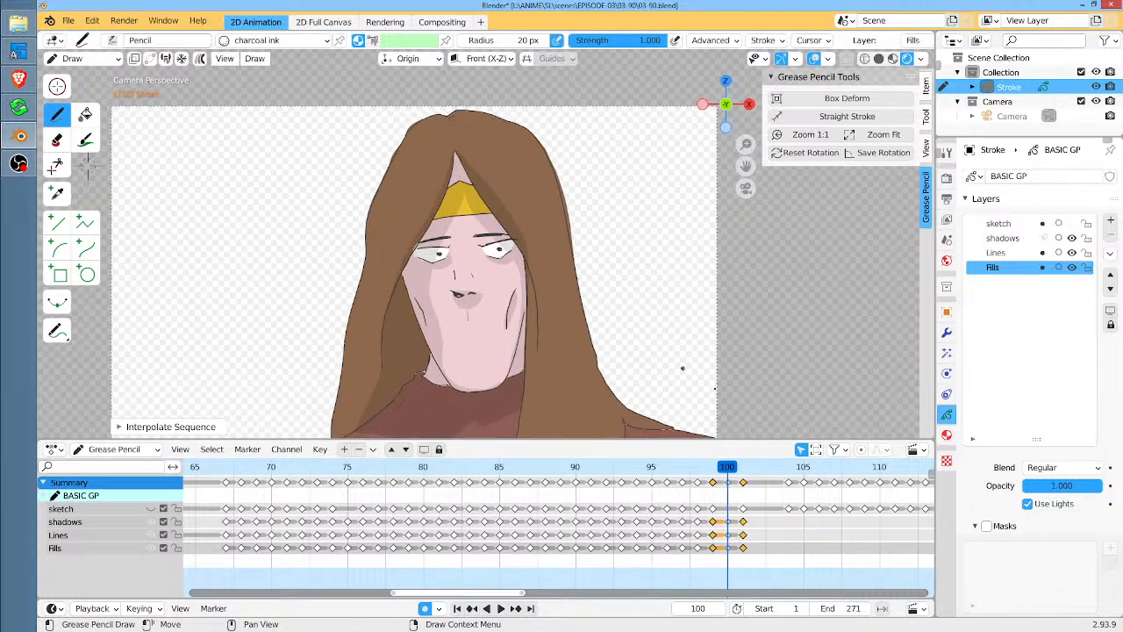
pyautogui.press('space')
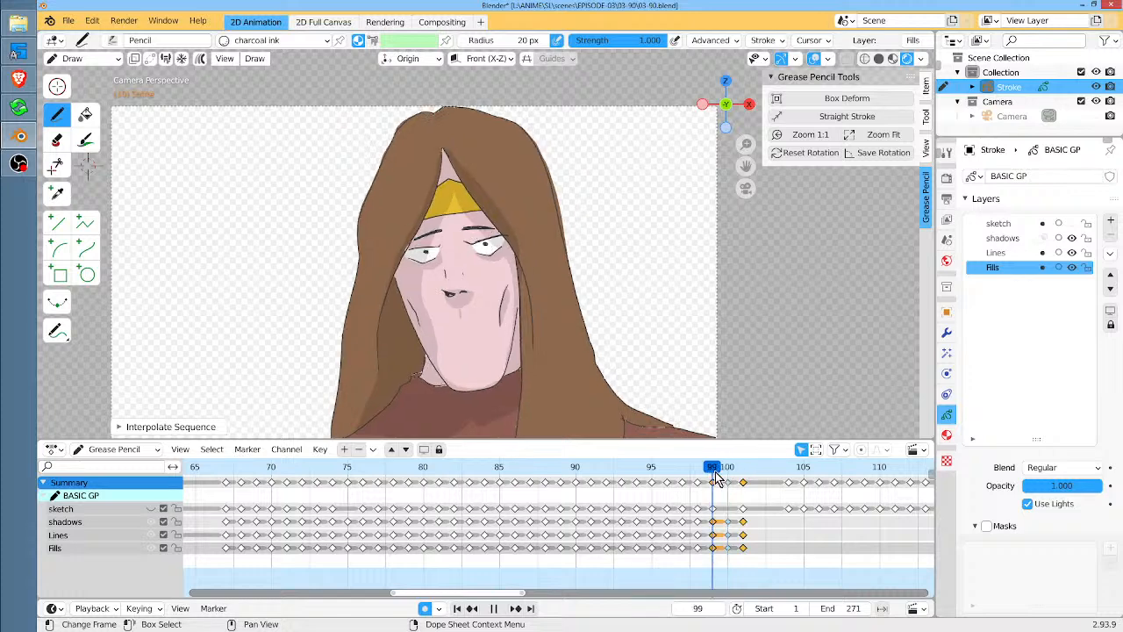
pyautogui.press('space')
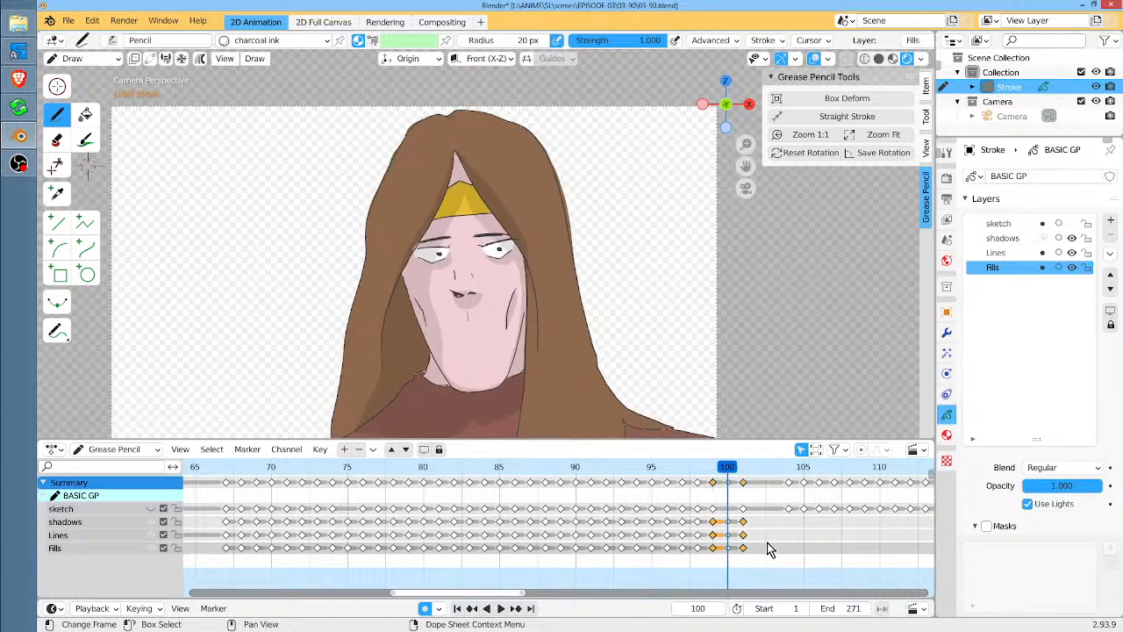
# Shift the keyframes at frames 100 and 101 on all layers one frame later, to frames 101 and 102
pyautogui.moveTo(728, 468)
pyautogui.mouseDown()
pyautogui.moveTo(718, 469)
pyautogui.moveTo(730, 468)
pyautogui.mouseUp()
pyautogui.moveTo(752, 562); pyautogui.dragTo(728, 473)
pyautogui.press('g')
pyautogui.click(762, 559)
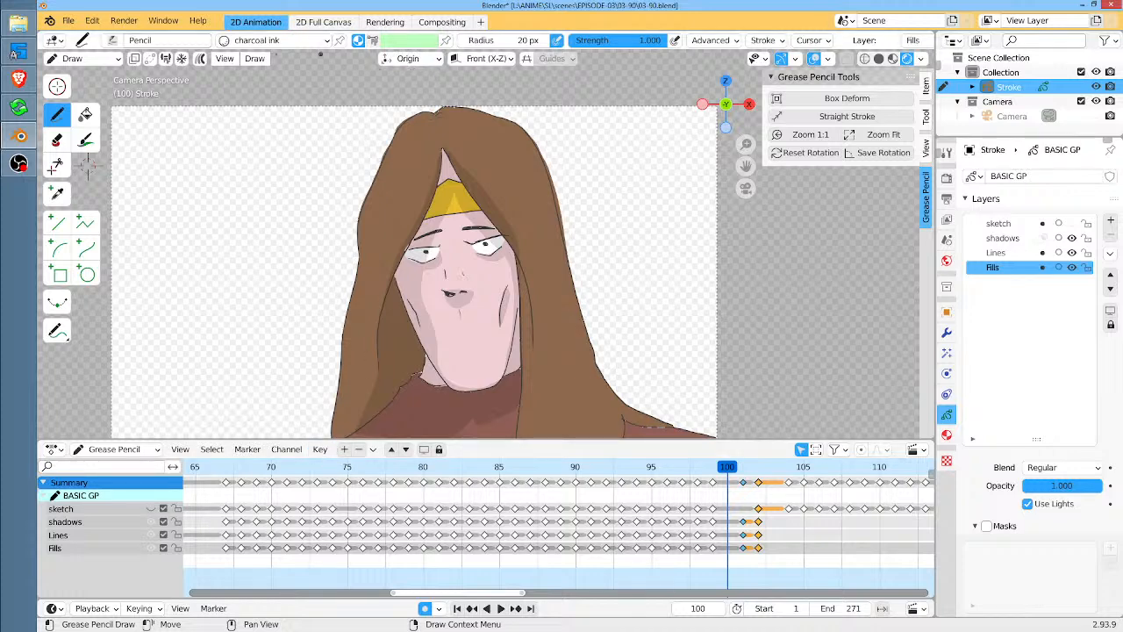
# Make the Lines layer active and look through the drawing and timeline commands for interpolation options
pyautogui.click(226, 60)
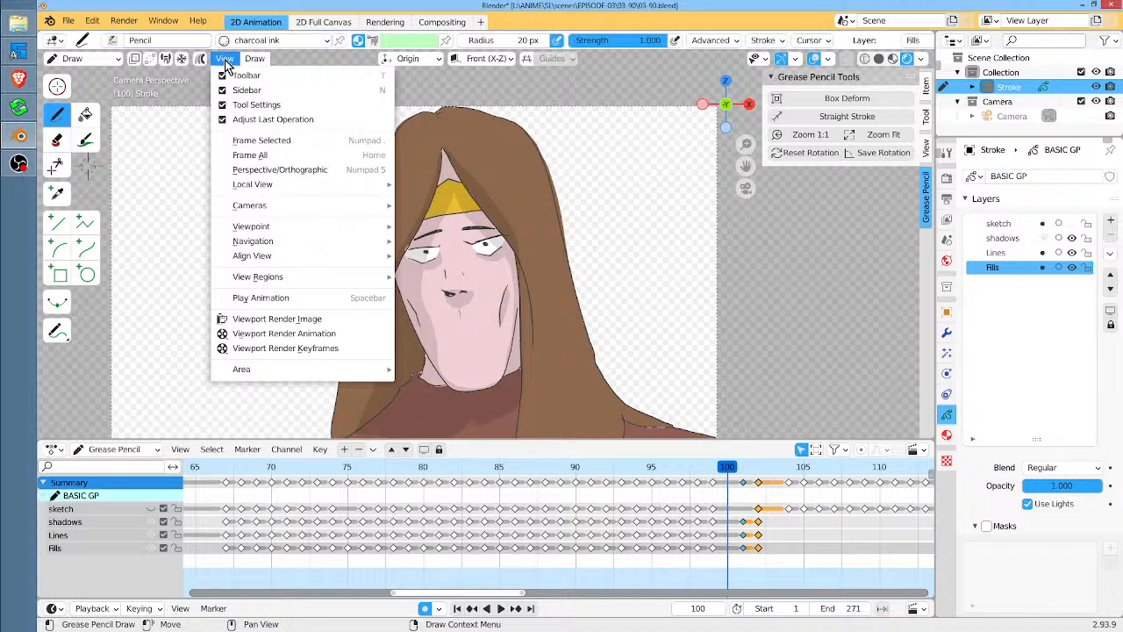
pyautogui.moveTo(255, 65)
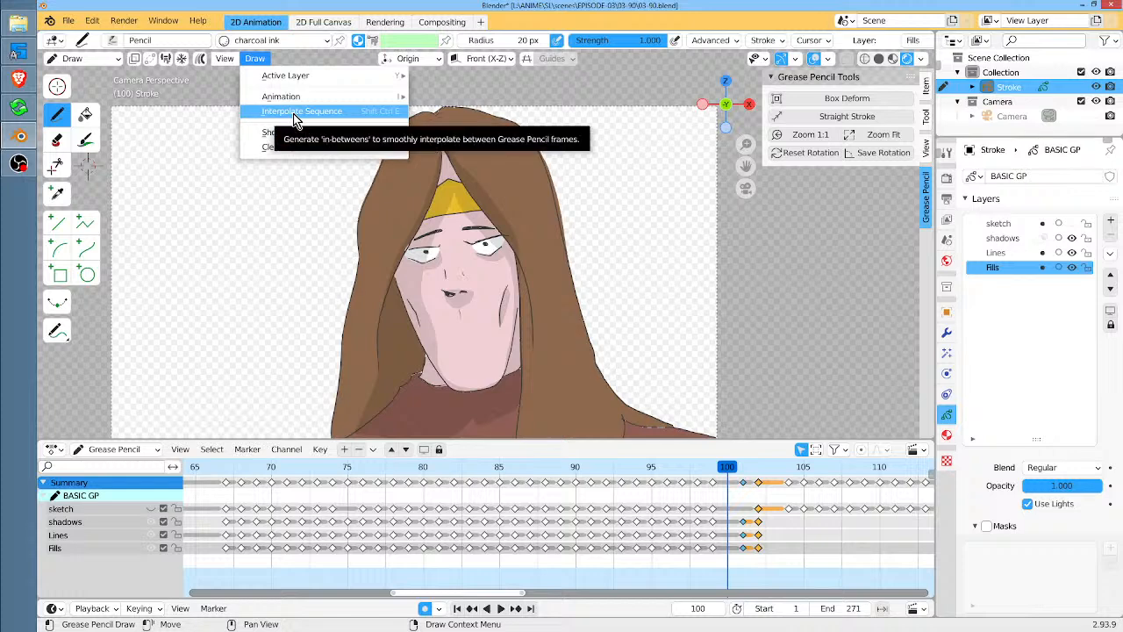
pyautogui.moveTo(307, 102)
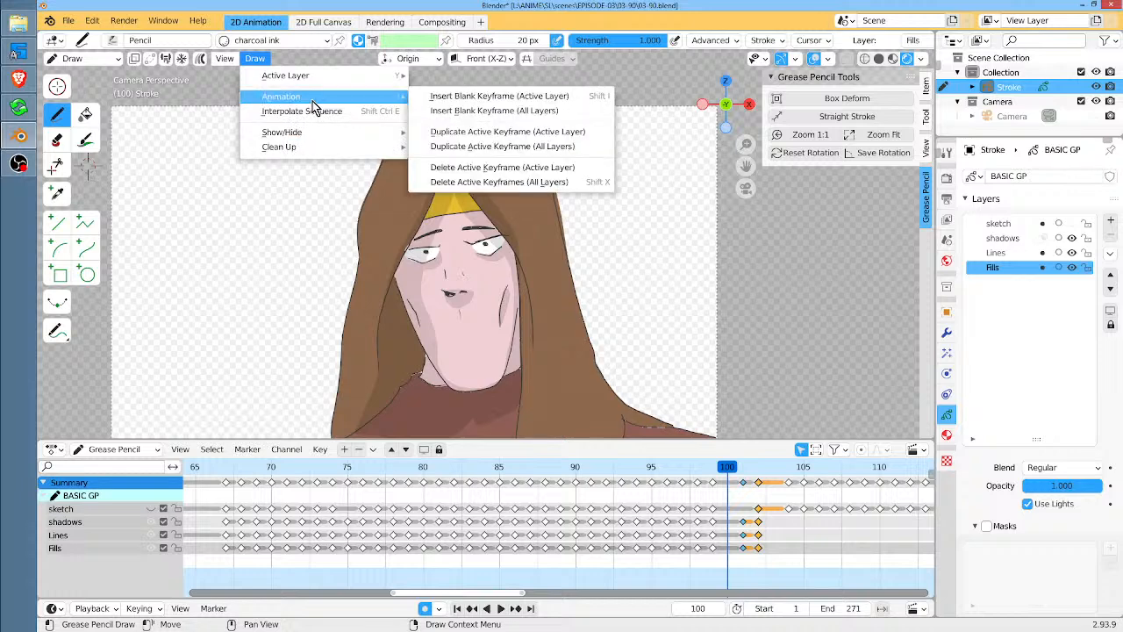
pyautogui.moveTo(320, 81)
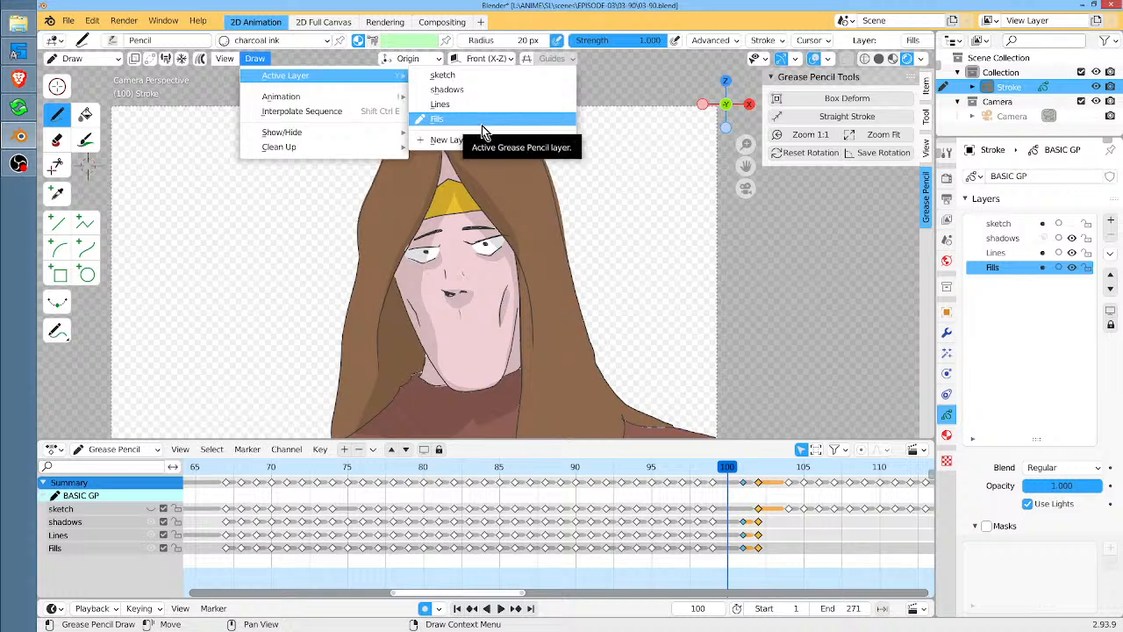
pyautogui.click(1016, 252)
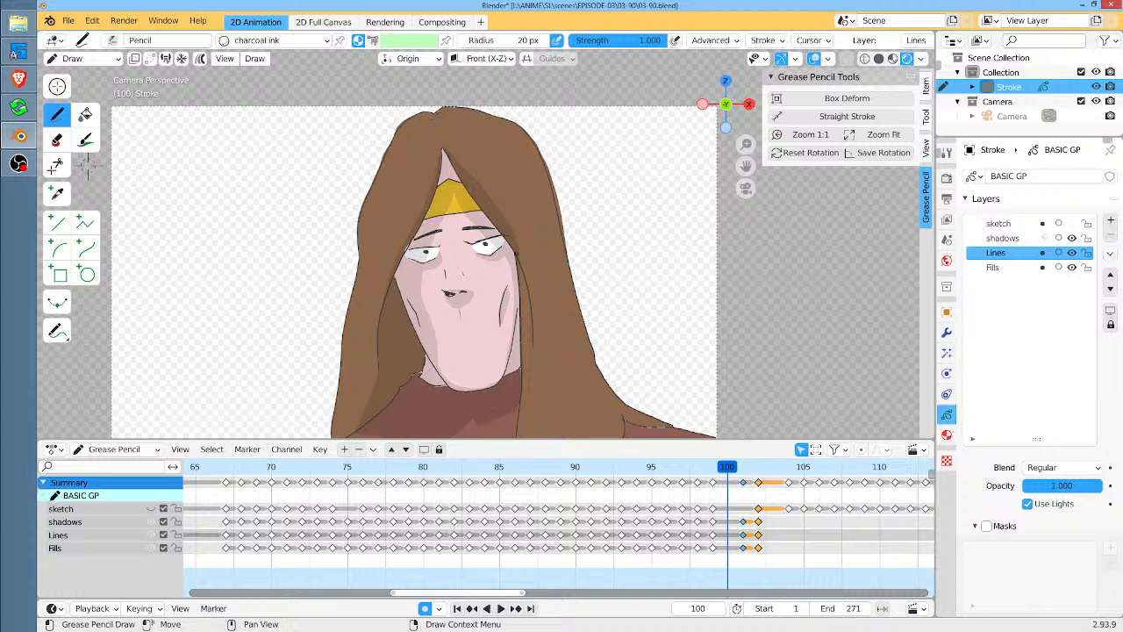
pyautogui.click(286, 450)
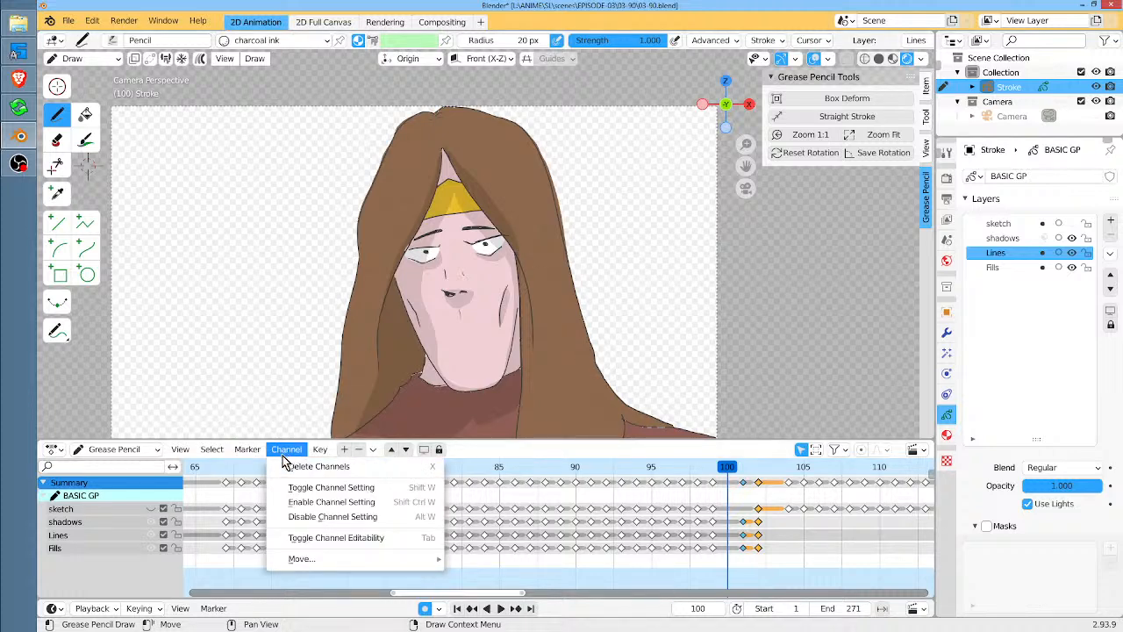
pyautogui.moveTo(259, 455)
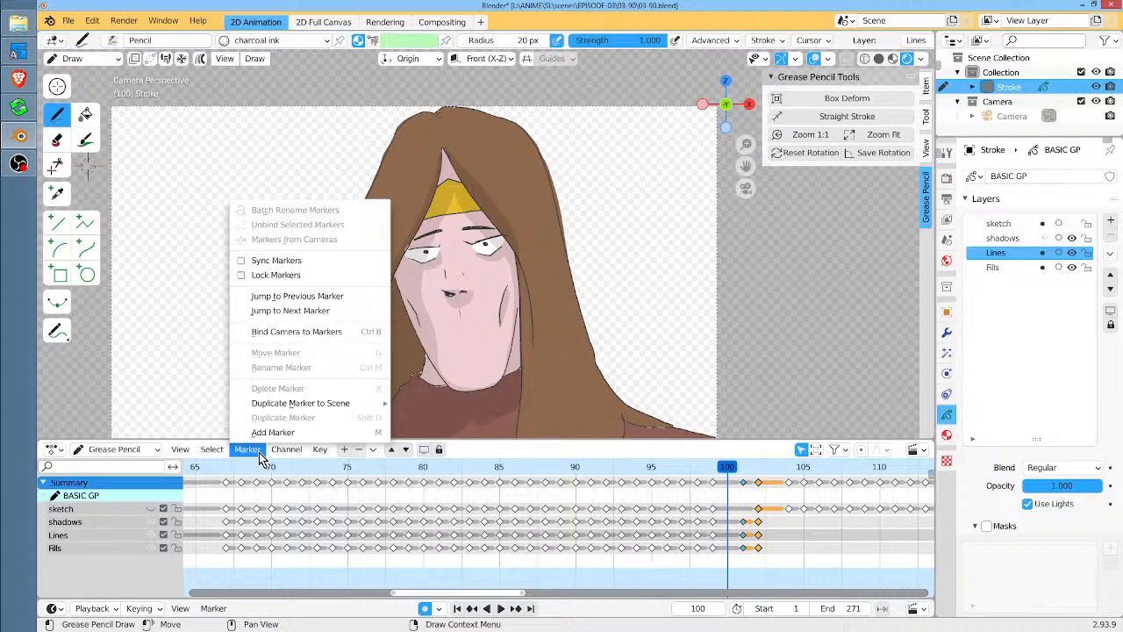
pyautogui.moveTo(219, 450)
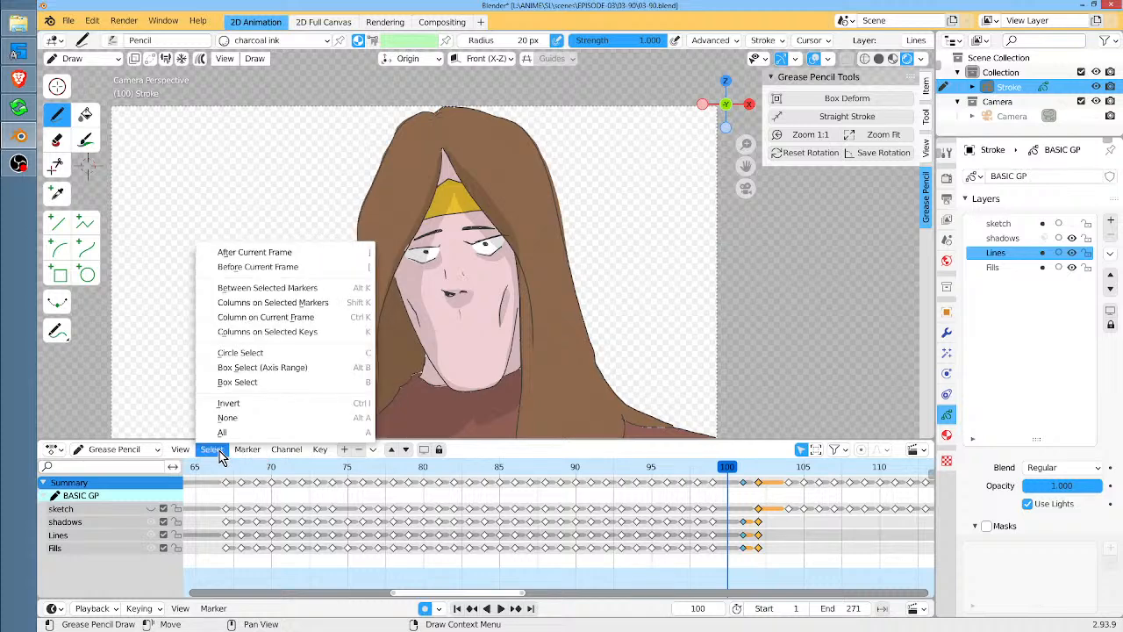
pyautogui.moveTo(186, 457)
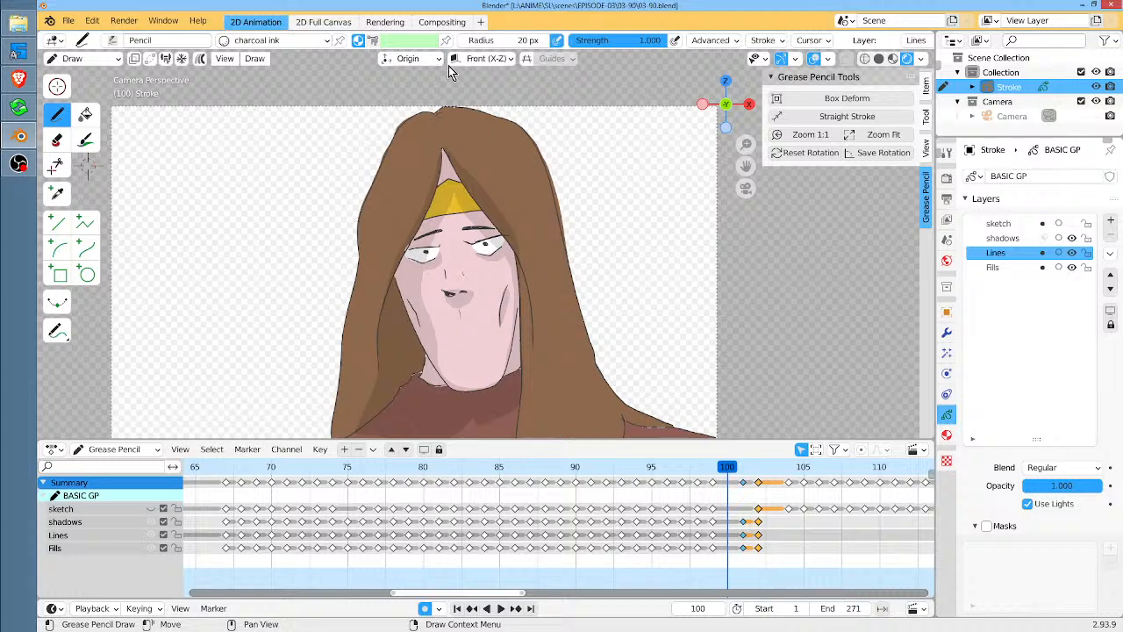
pyautogui.click(255, 61)
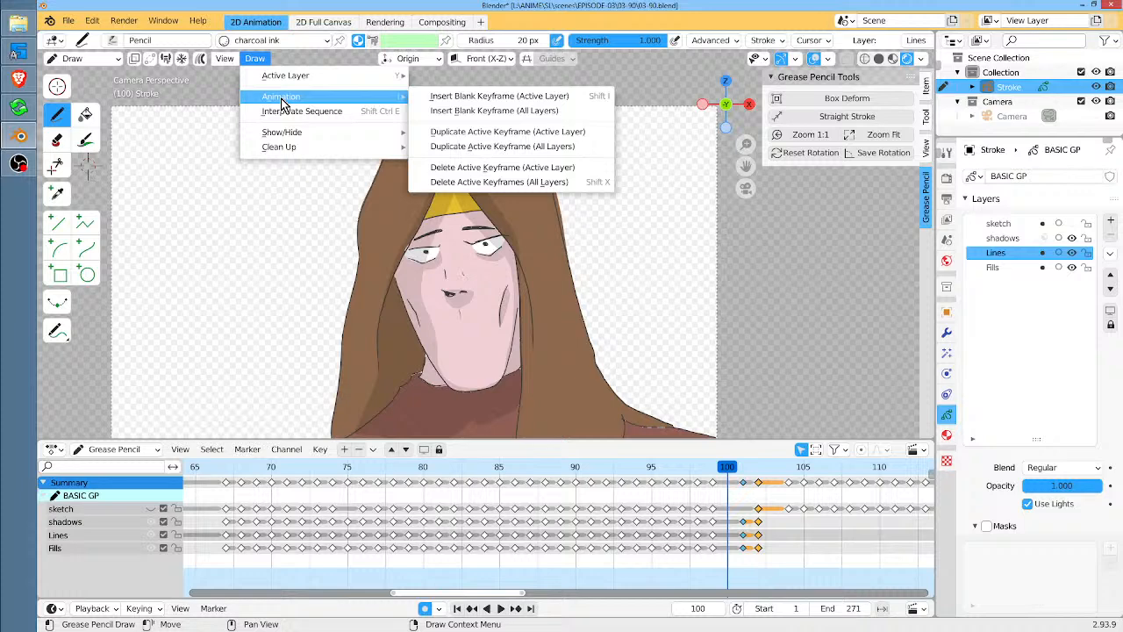
pyautogui.moveTo(289, 138)
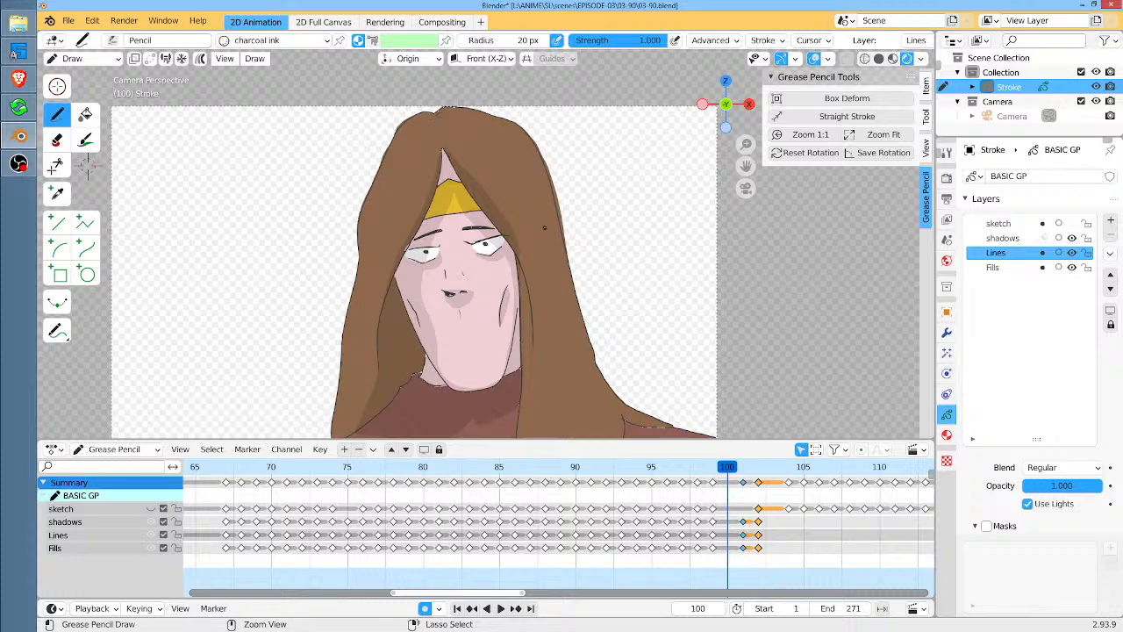
# Interpolate a single in-between at frame 100 on the Lines layer at about 21%, the shadows layer, and the Fills layer at about 24%
pyautogui.hotkey('ctrl', 'e')
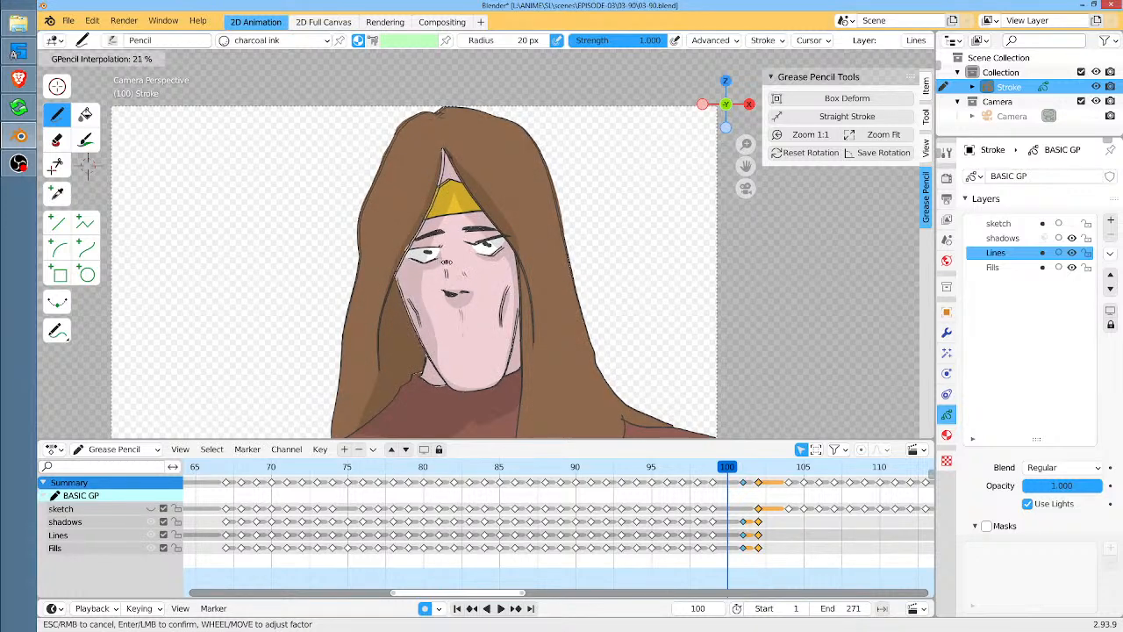
pyautogui.click(444, 261)
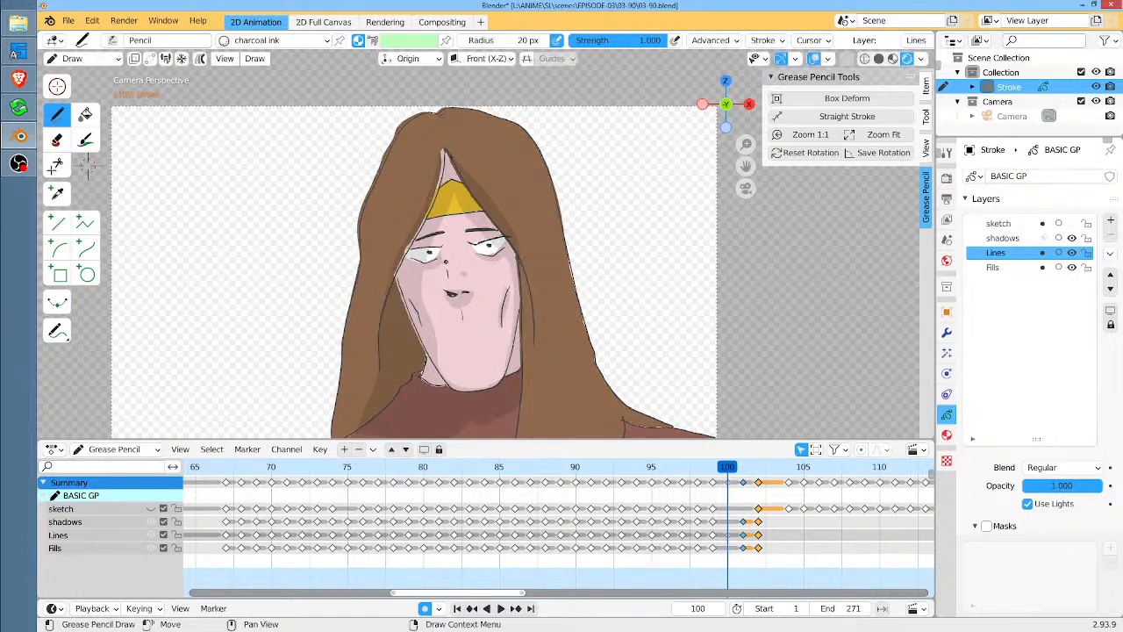
pyautogui.click(78, 523)
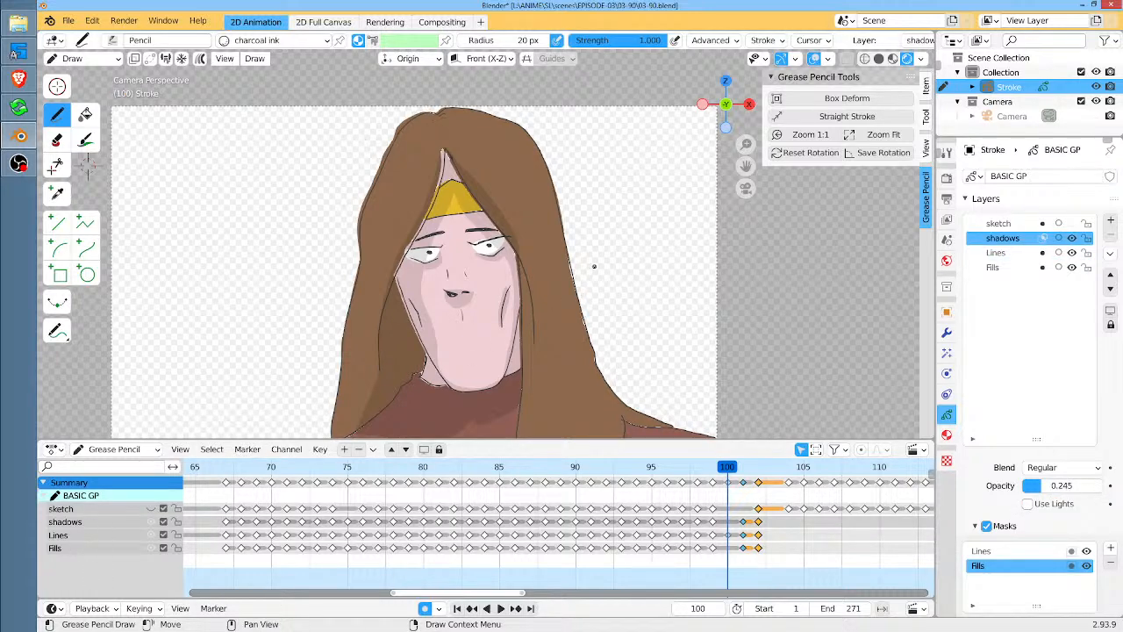
pyautogui.hotkey('ctrl', 'e')
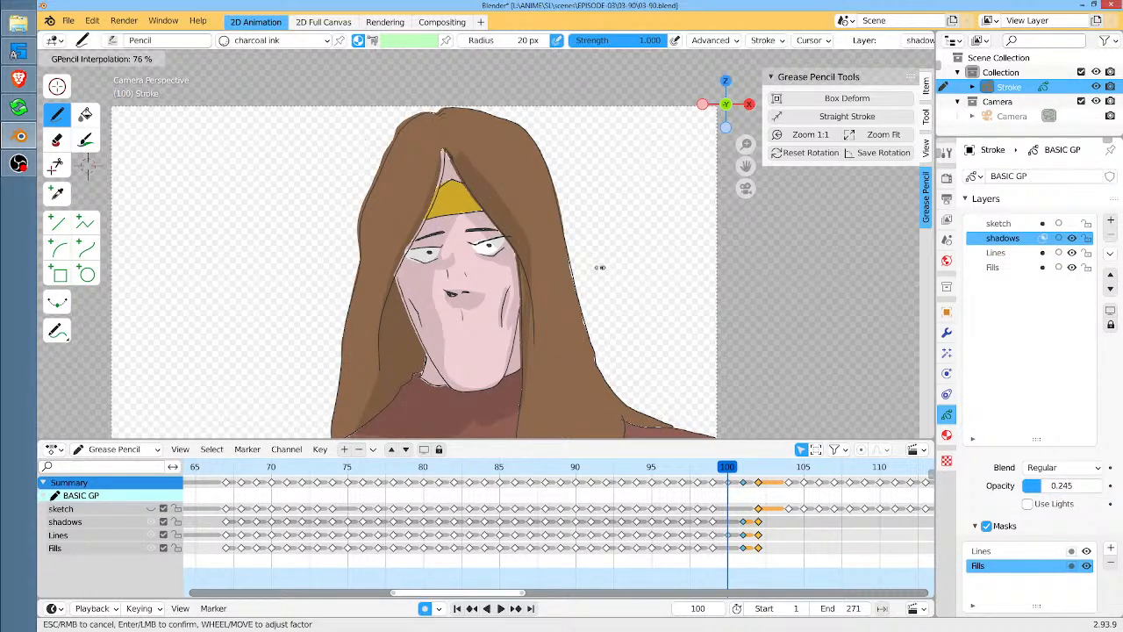
pyautogui.click(580, 265)
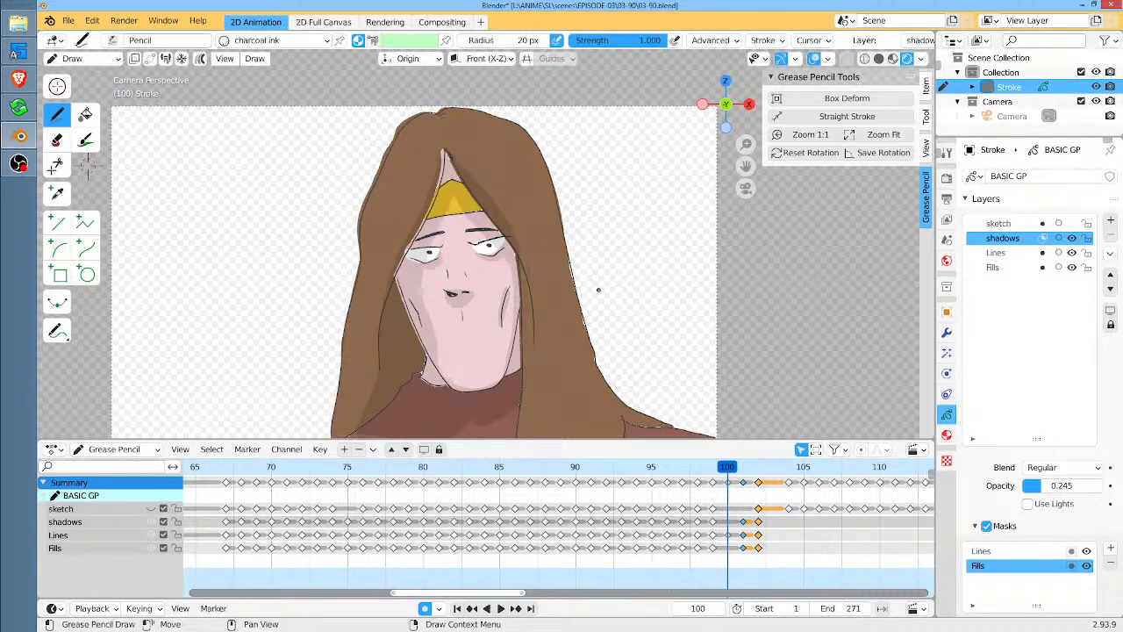
pyautogui.click(88, 550)
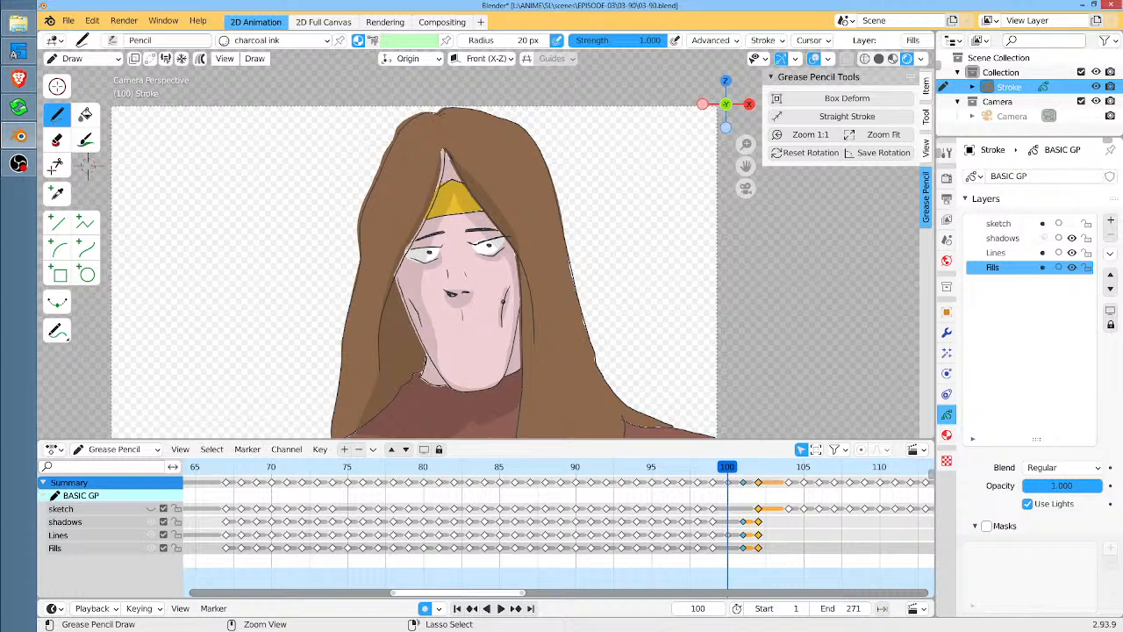
pyautogui.hotkey('ctrl', 'e')
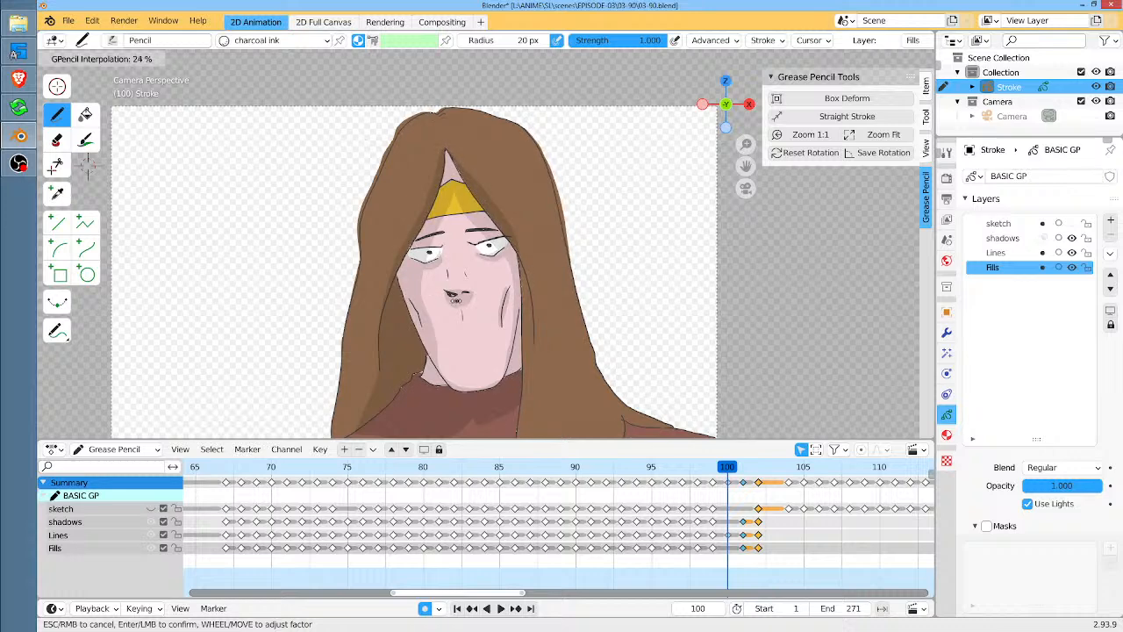
pyautogui.click(457, 300)
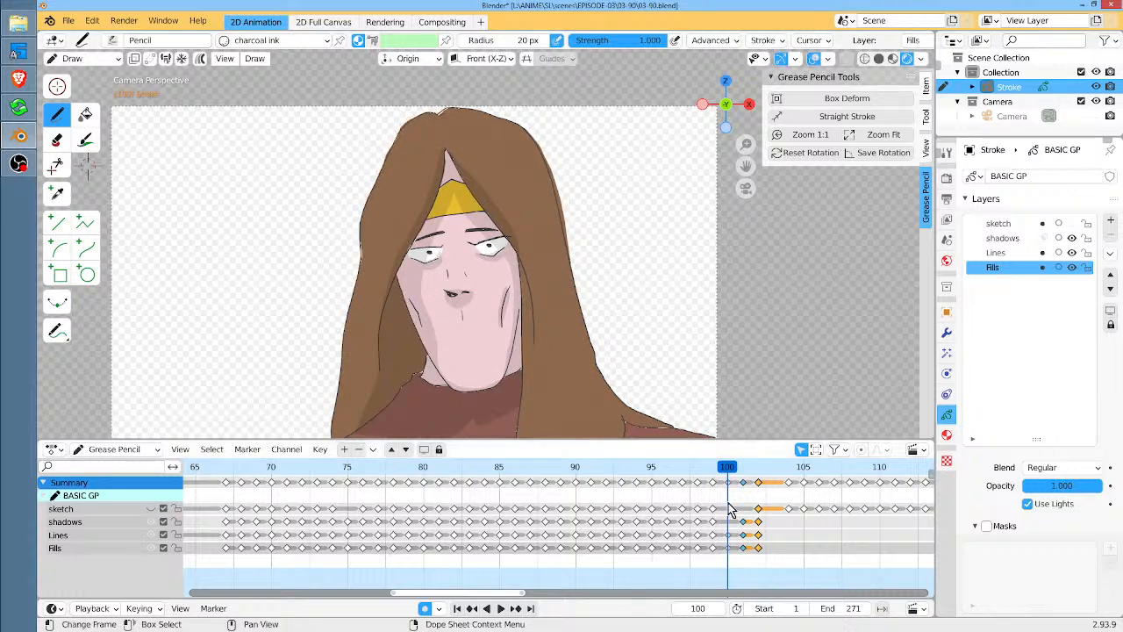
# Preview the motion around frame 100 and redo the single-frame interpolation of the shadows layer there
pyautogui.moveTo(729, 468); pyautogui.dragTo(722, 470)
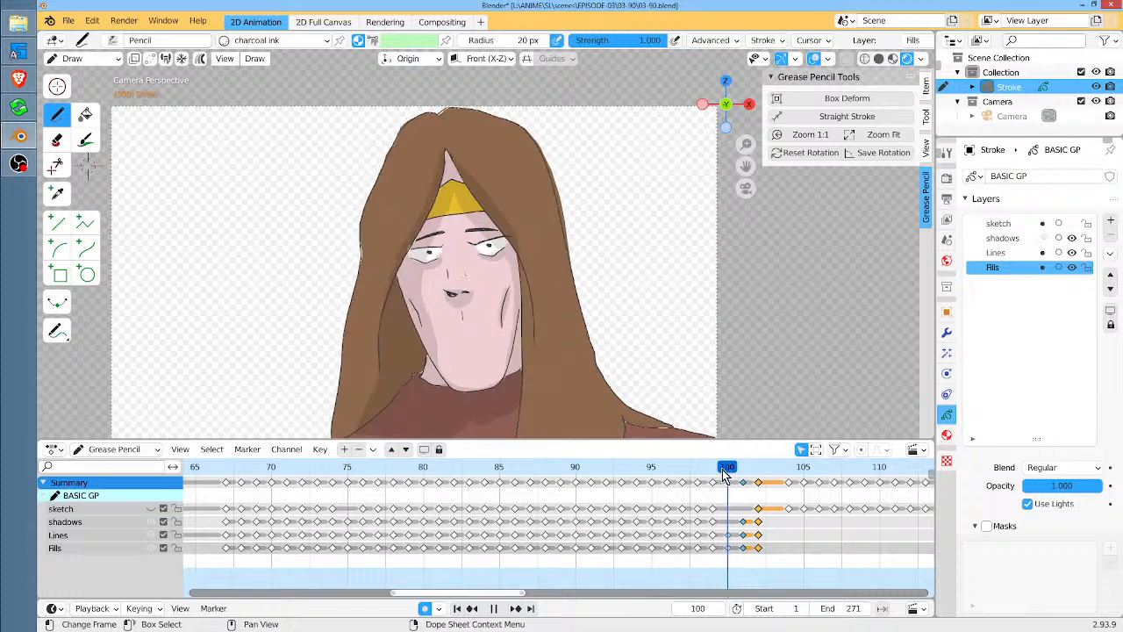
pyautogui.click(65, 521)
pyautogui.hotkey('ctrl', 'e')
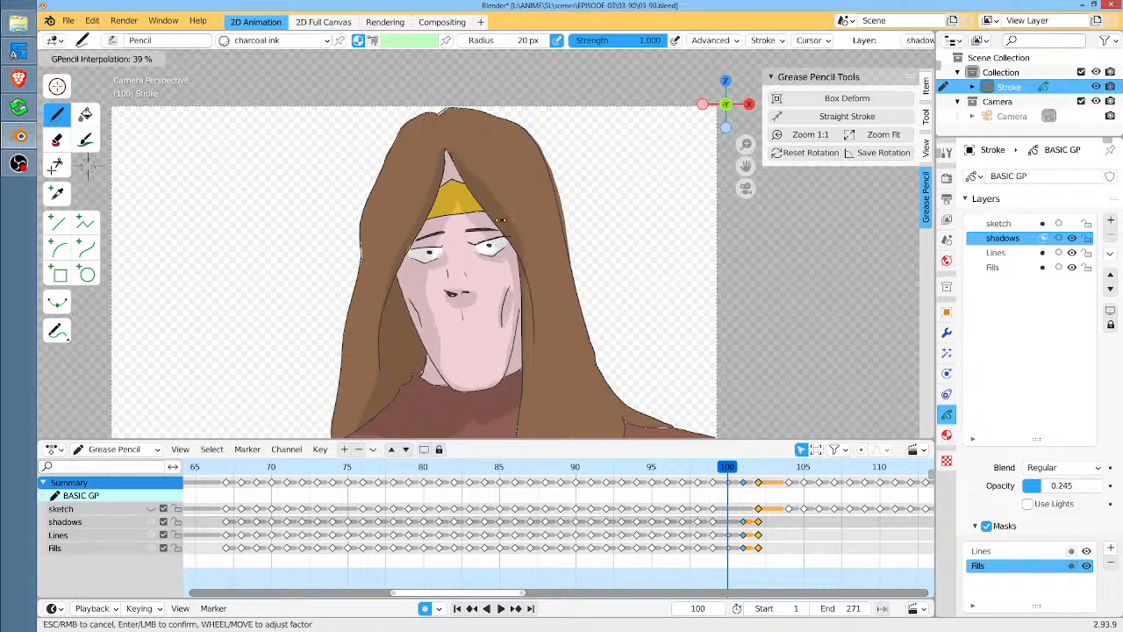
pyautogui.click(460, 208)
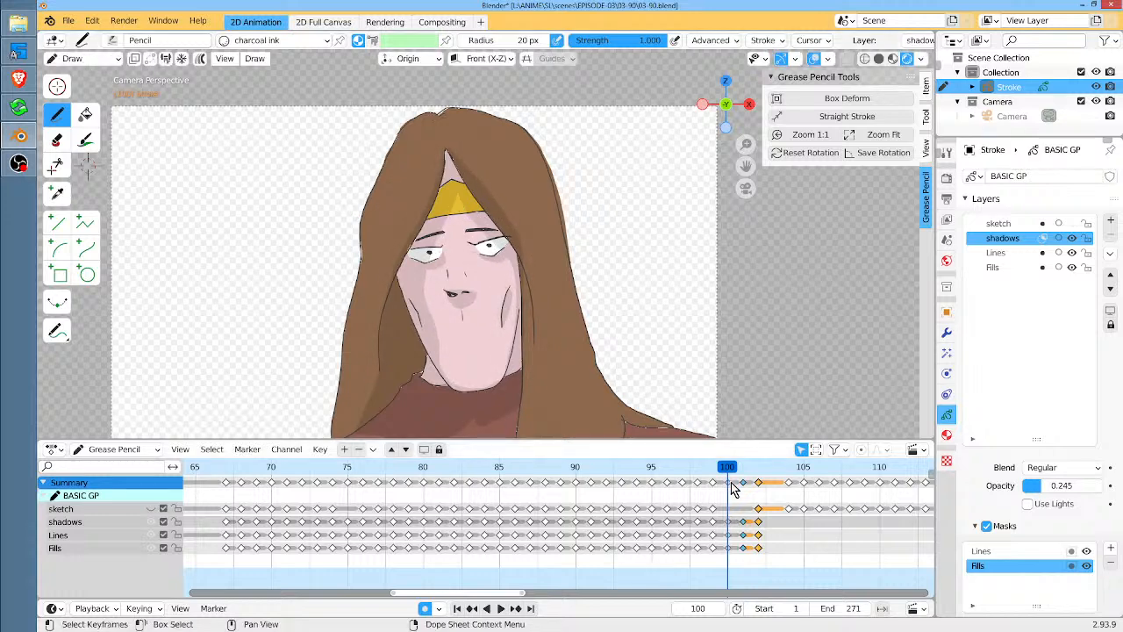
# Replay the head turn from around frame 99 several times, then scrub back toward frame 93 to check the motion
pyautogui.moveTo(725, 469); pyautogui.dragTo(711, 471)
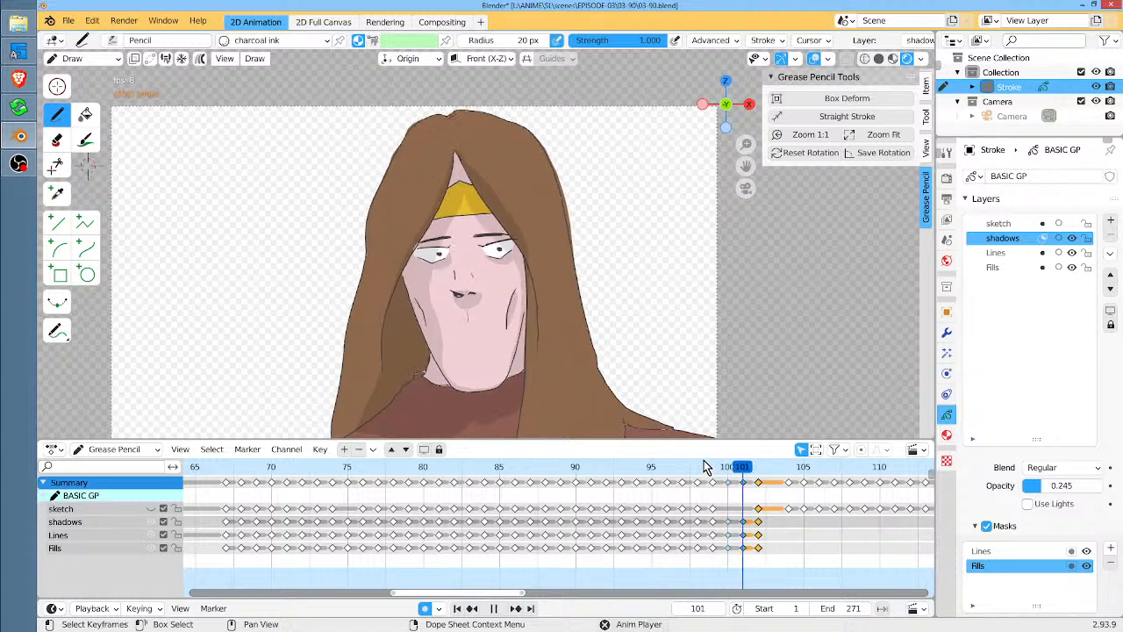
pyautogui.press('space')
pyautogui.click(717, 466)
pyautogui.press('space')
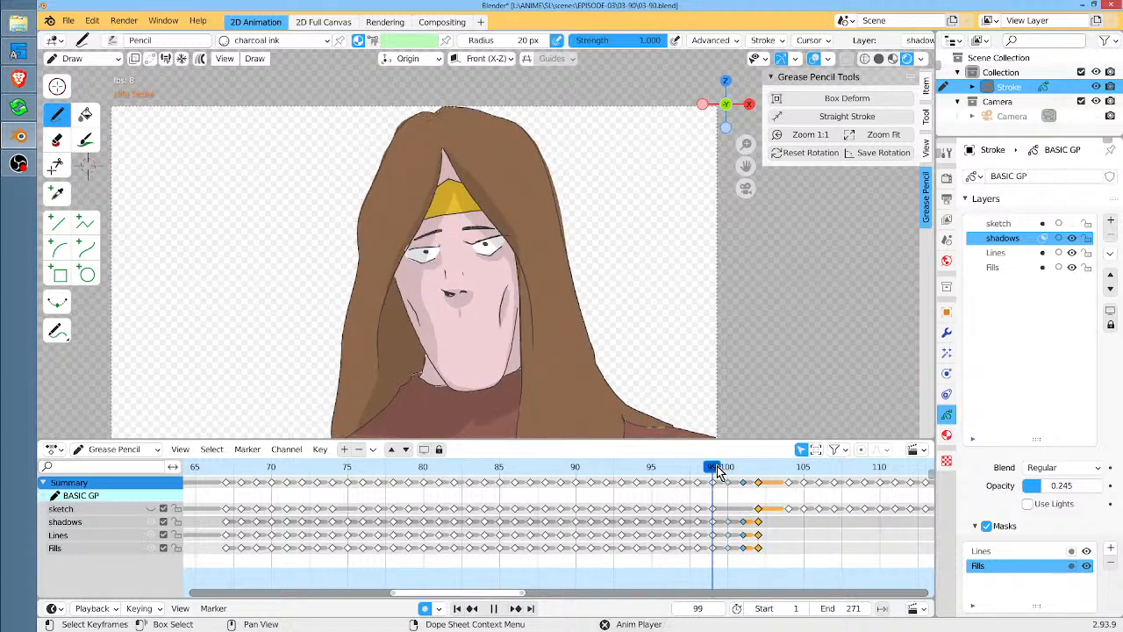
pyautogui.press('space')
pyautogui.click(708, 466)
pyautogui.press('space')
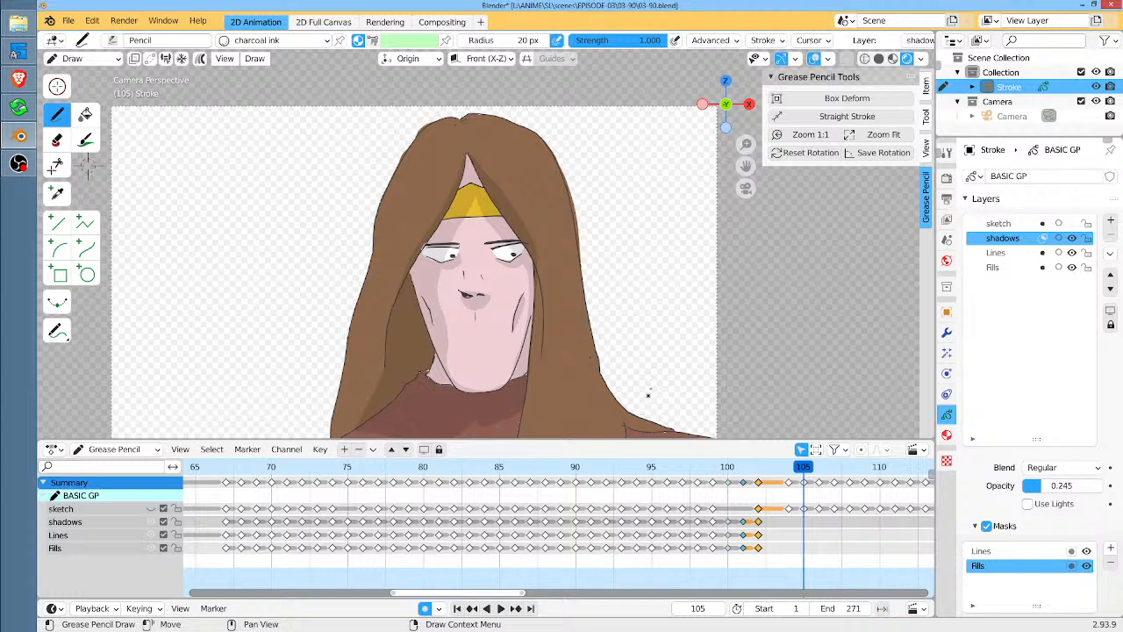
pyautogui.scroll(-6, 649, 548)
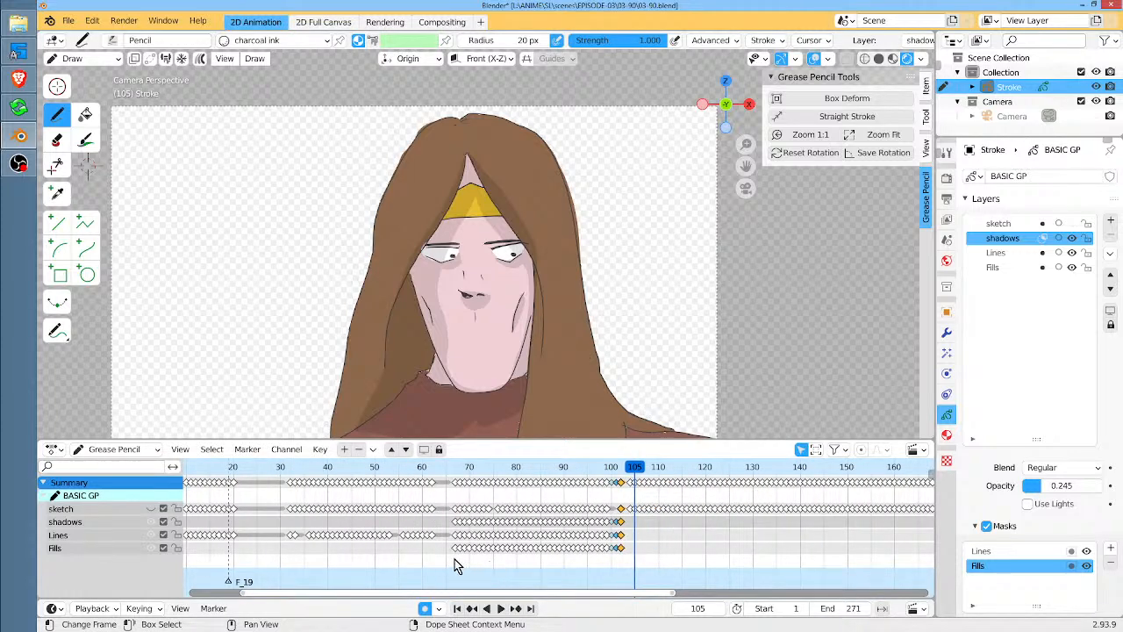
pyautogui.scroll(-6, 654, 503)
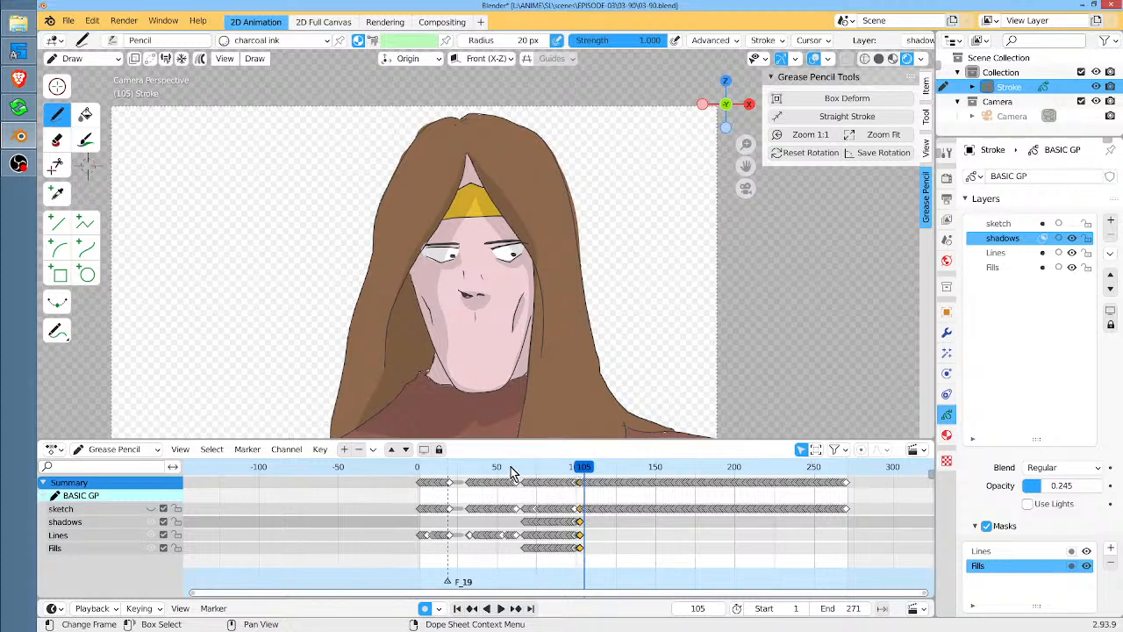
pyautogui.moveTo(582, 465)
pyautogui.mouseDown()
pyautogui.moveTo(514, 466)
pyautogui.moveTo(568, 465)
pyautogui.mouseUp()
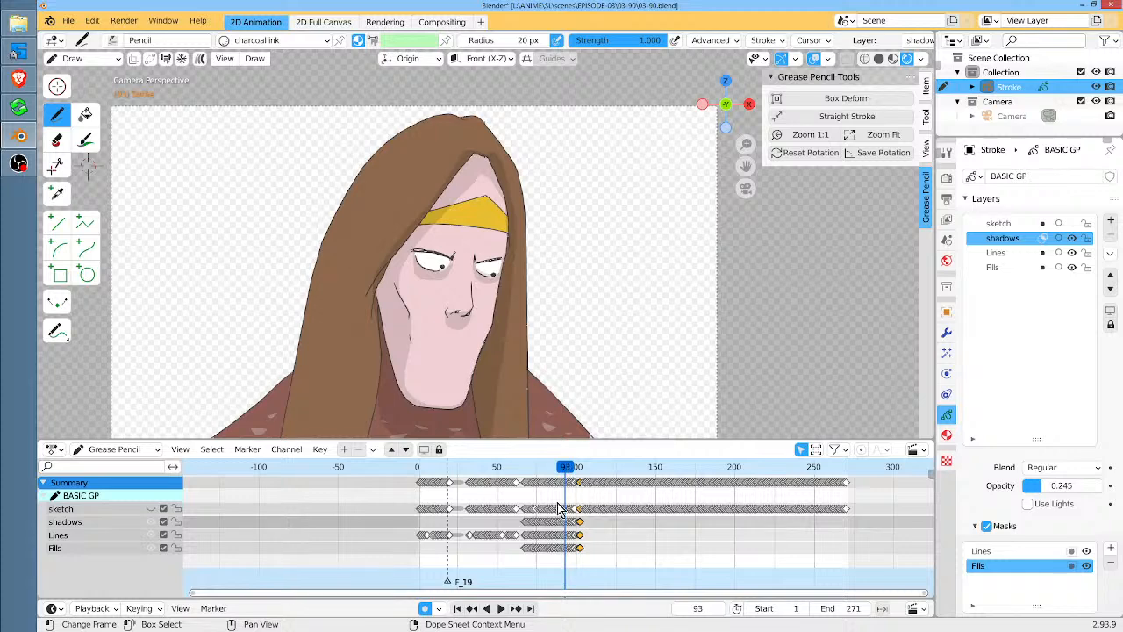
pyautogui.scroll(6, 555, 509)
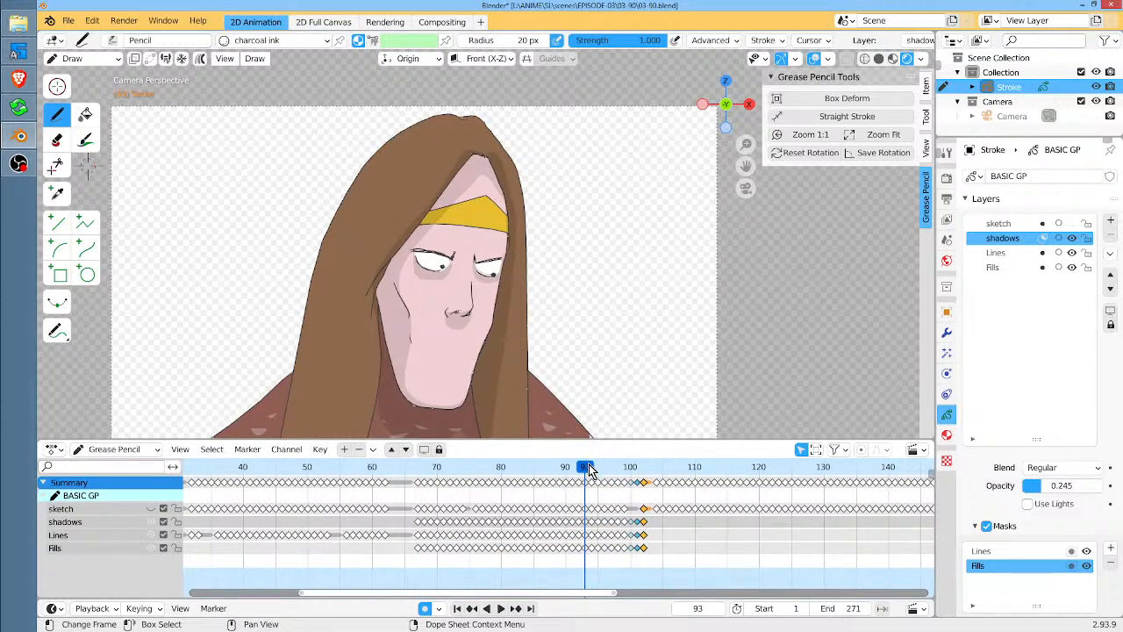
# At frame 77, sculpt the brown hair fill on the Fills layer outward to close the white gap along the outer hair line
pyautogui.moveTo(589, 470)
pyautogui.mouseDown()
pyautogui.moveTo(418, 474)
pyautogui.moveTo(494, 483)
pyautogui.moveTo(484, 490)
pyautogui.mouseUp()
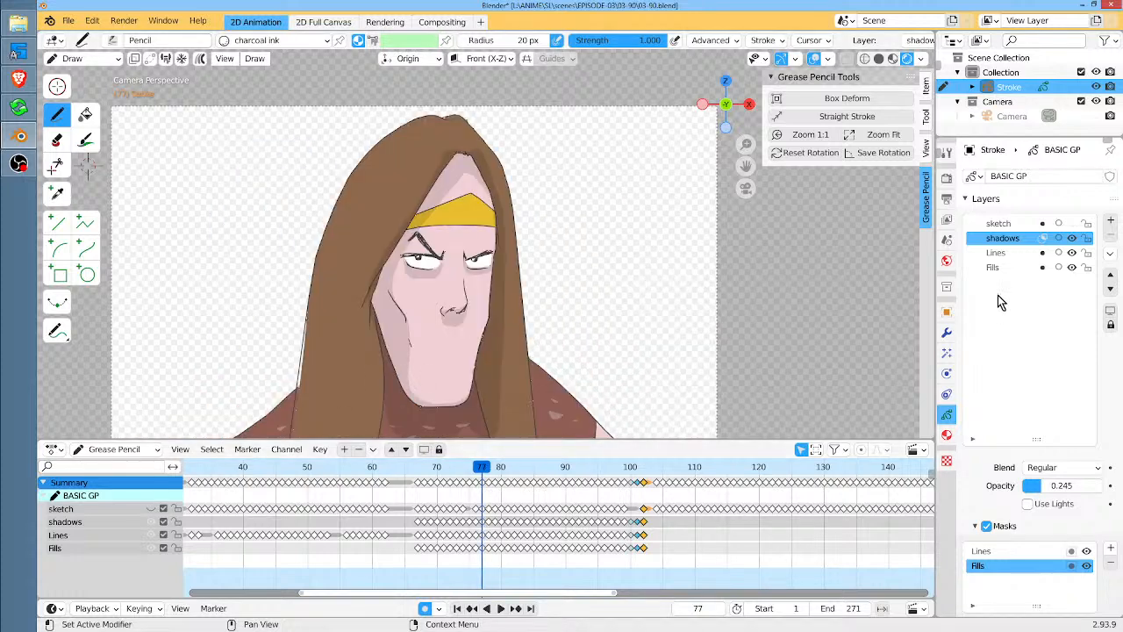
pyautogui.click(1000, 267)
pyautogui.press('`')
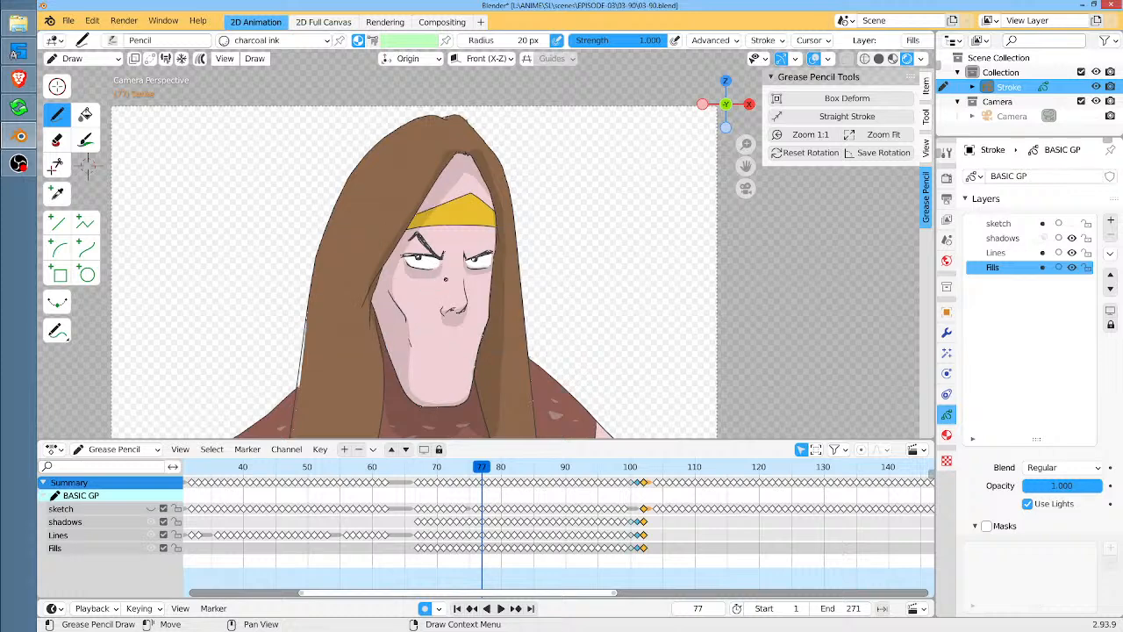
pyautogui.hotkey('ctrl', 'Tab')
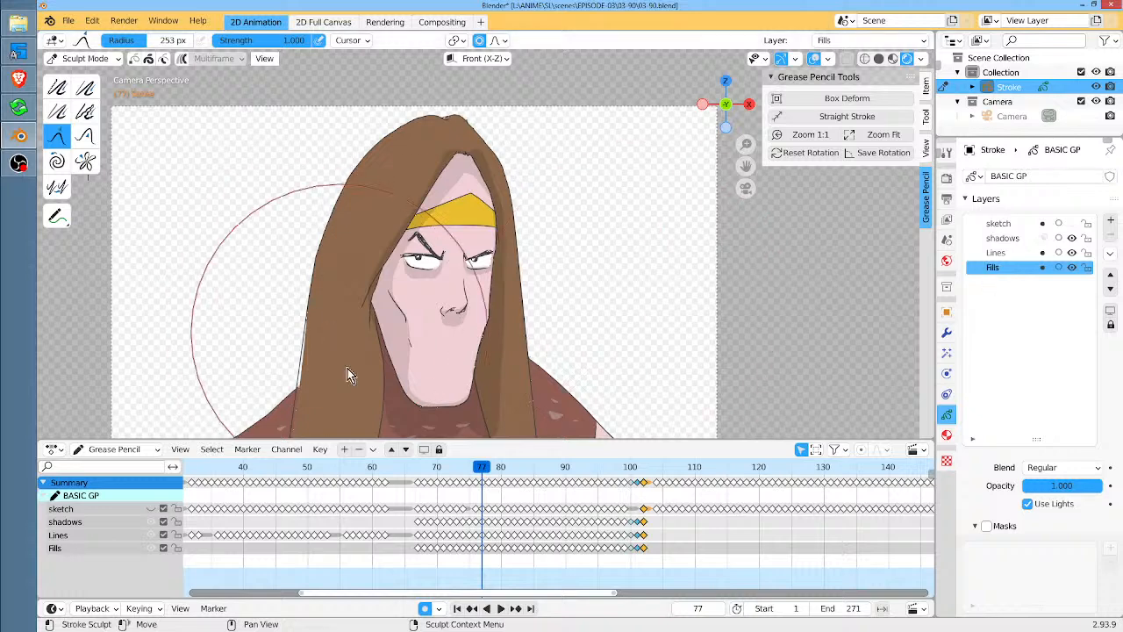
pyautogui.press('Tab')
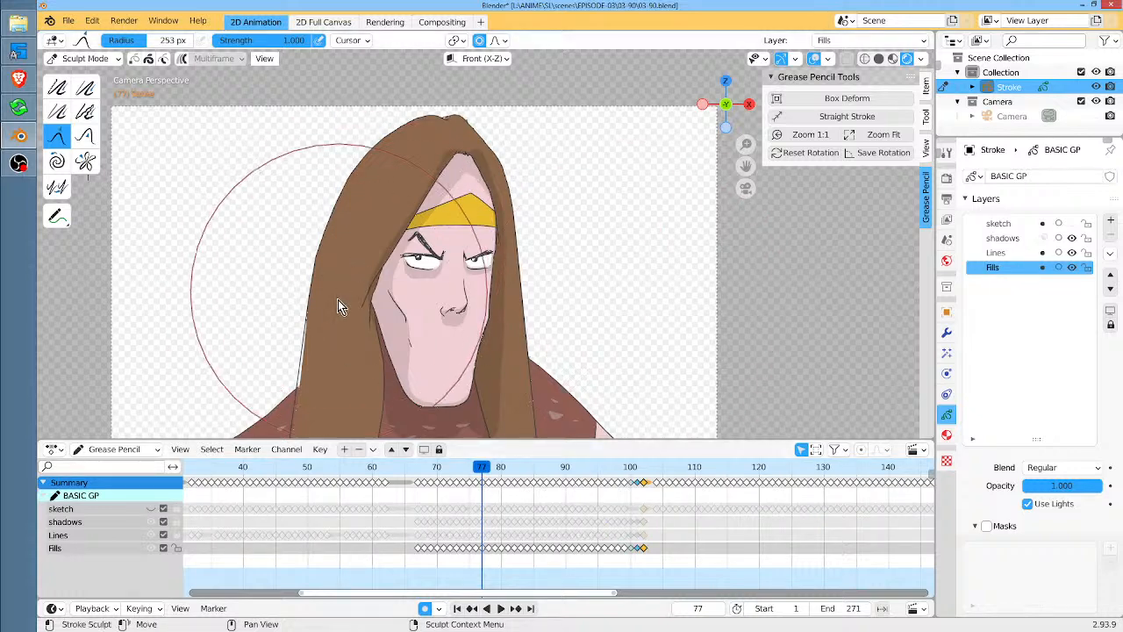
pyautogui.scroll(6, 403, 254)
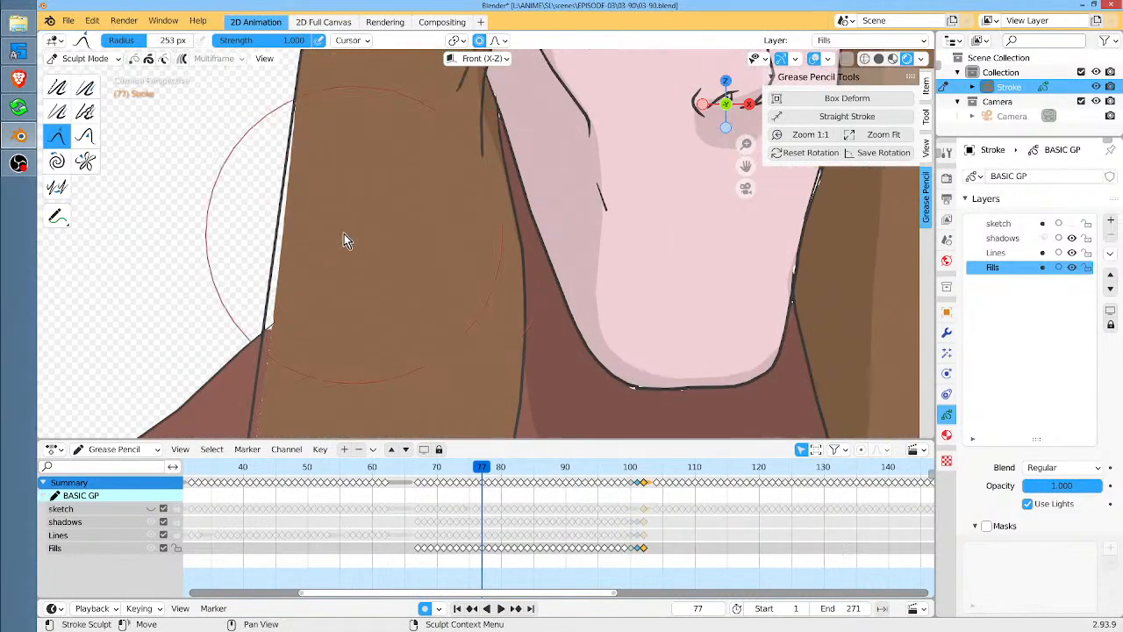
pyautogui.moveTo(294, 239); pyautogui.dragTo(283, 240)
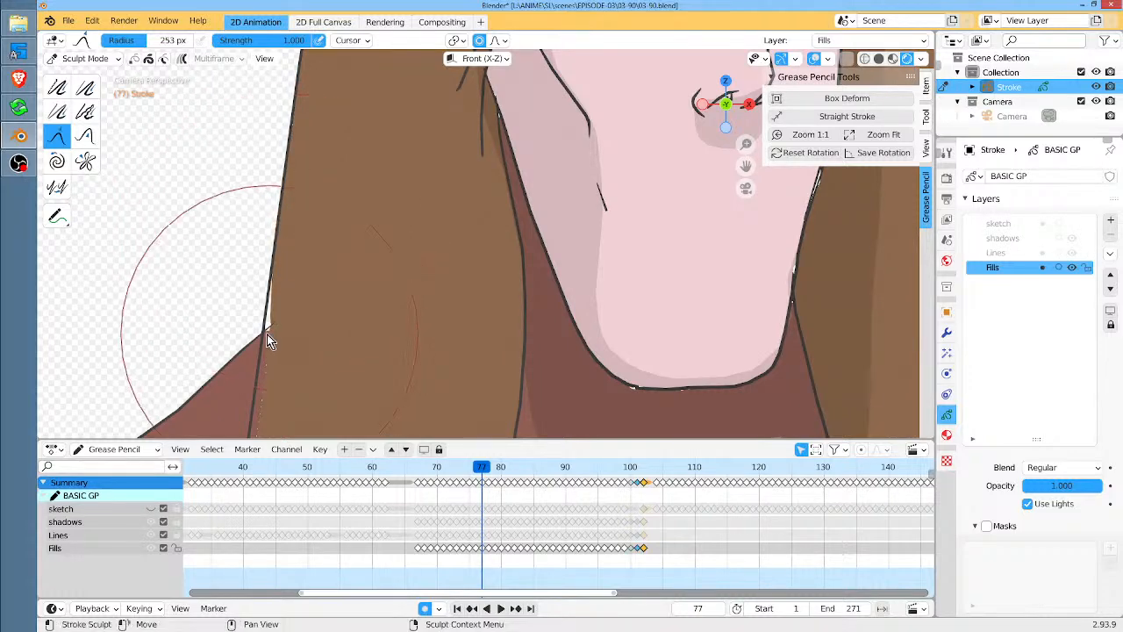
pyautogui.moveTo(261, 338); pyautogui.dragTo(262, 336)
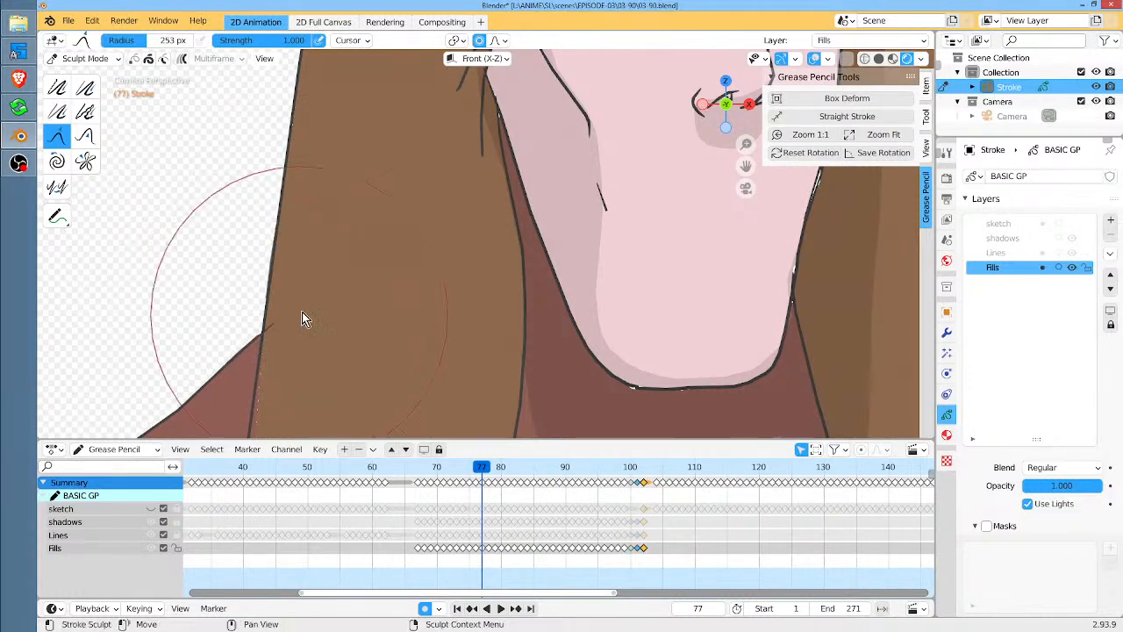
pyautogui.scroll(-7, 305, 312)
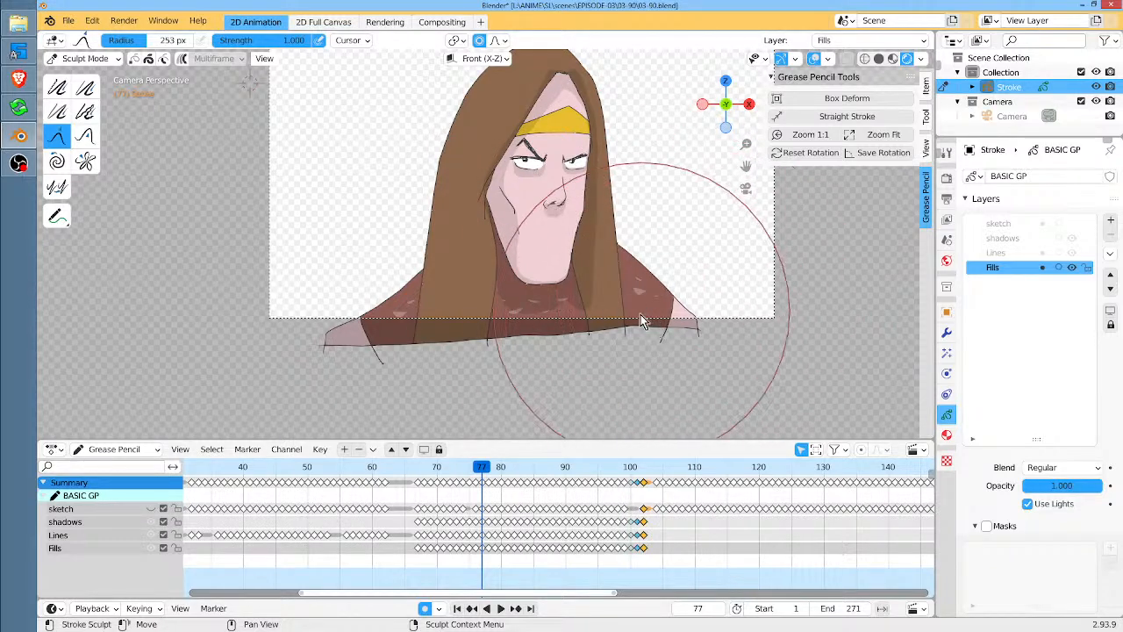
# Go back to frame 67 and make the sketch layer visible
pyautogui.keyDown('shift'); pyautogui.moveTo(644, 318); pyautogui.dragTo(587, 372, button='middle'); pyautogui.keyUp('shift')
pyautogui.scroll(-2, 594, 296)
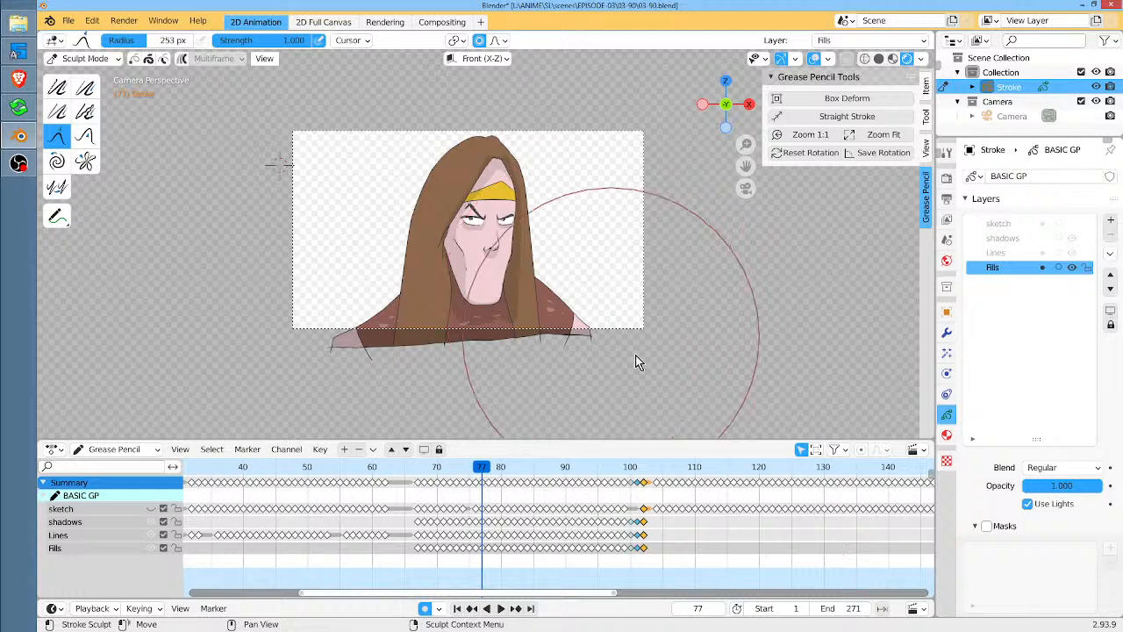
pyautogui.moveTo(499, 466)
pyautogui.mouseDown()
pyautogui.moveTo(643, 479)
pyautogui.moveTo(419, 477)
pyautogui.moveTo(644, 518)
pyautogui.moveTo(514, 502)
pyautogui.moveTo(422, 507)
pyautogui.mouseUp()
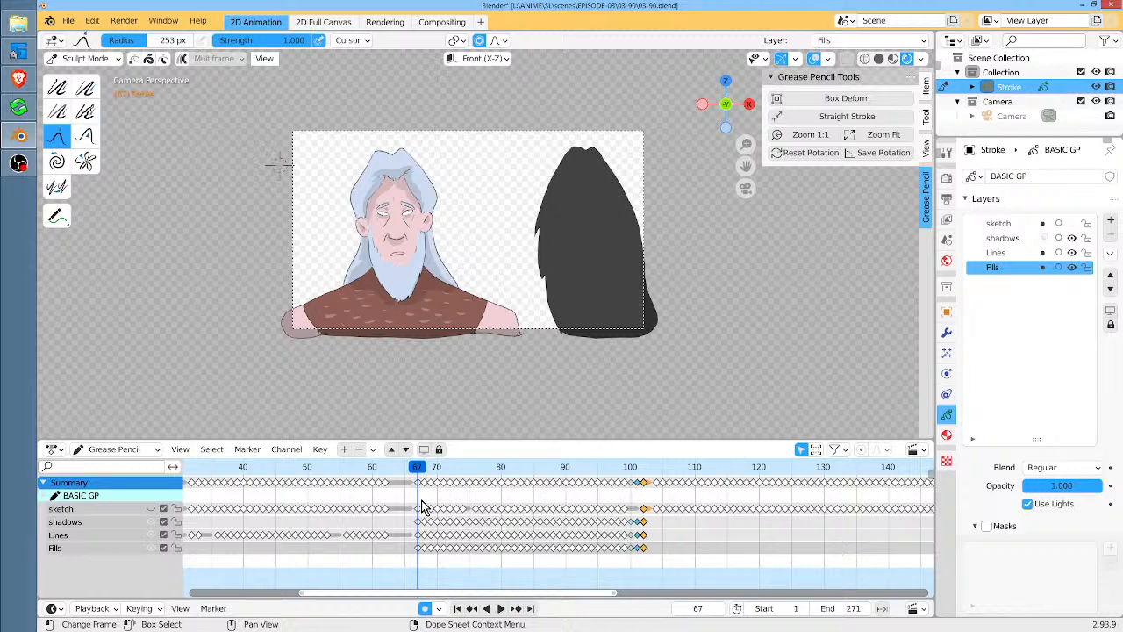
pyautogui.click(1072, 224)
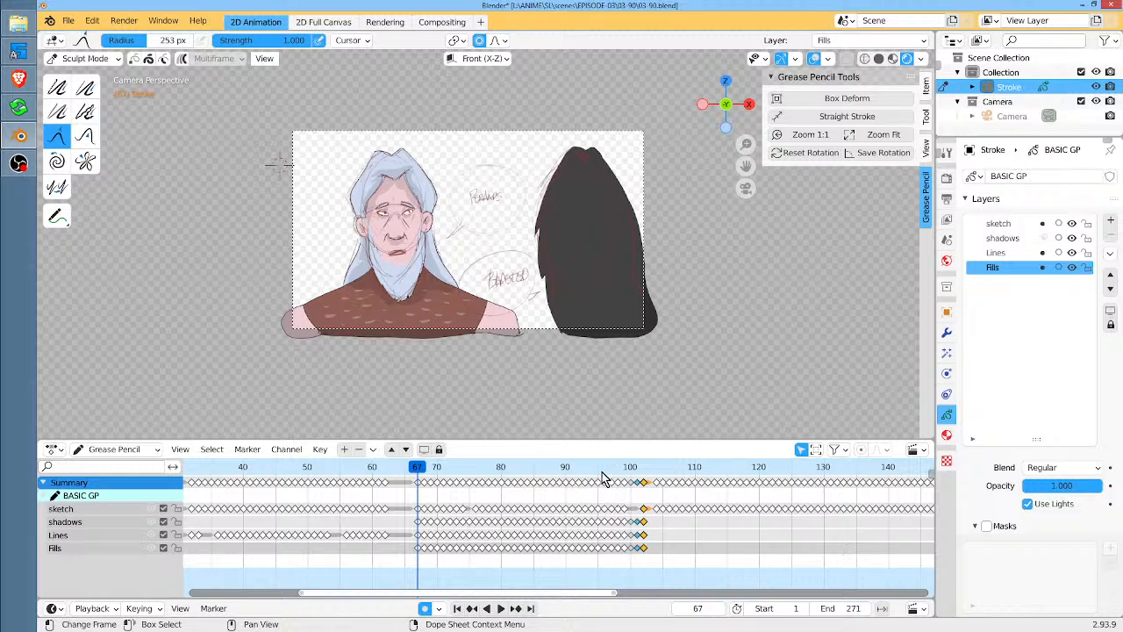
# Play the whole animation from frame 1 with the sketch layer shown to review the rough scenes
pyautogui.moveTo(443, 521); pyautogui.dragTo(700, 525, button='middle')
pyautogui.scroll(-1, 700, 525)
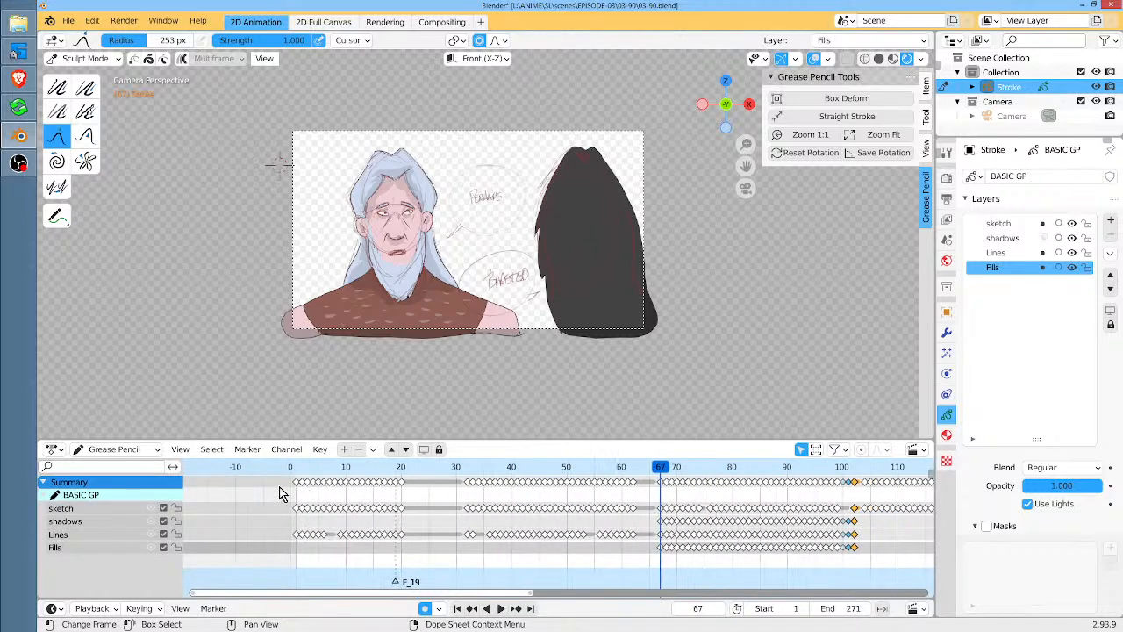
pyautogui.click(296, 467)
pyautogui.scroll(2, 329, 500)
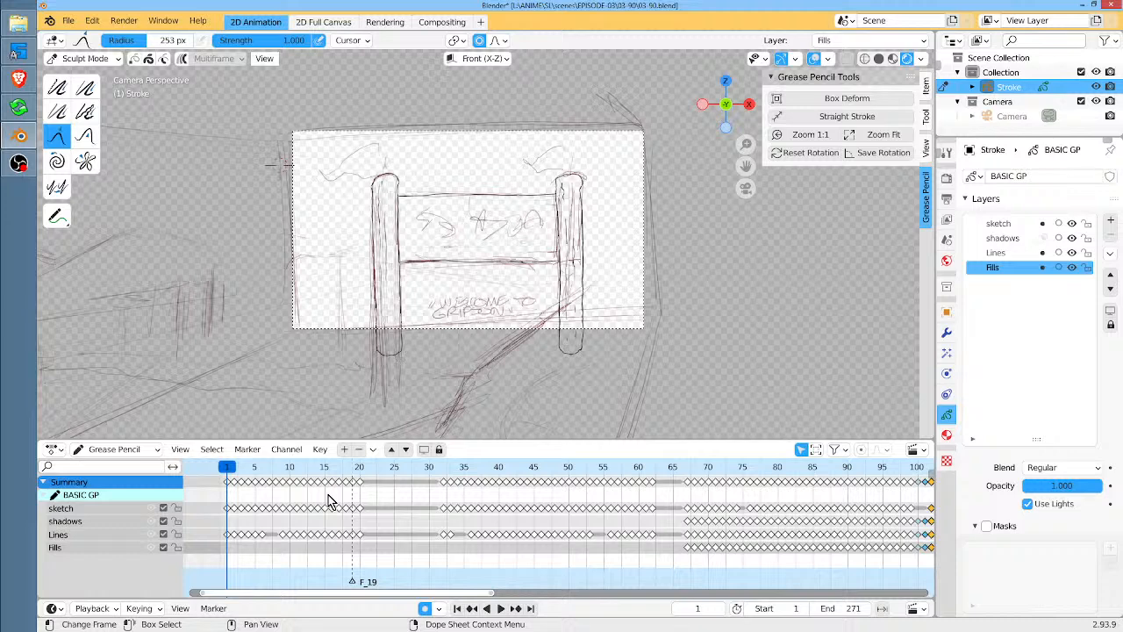
pyautogui.press('space')
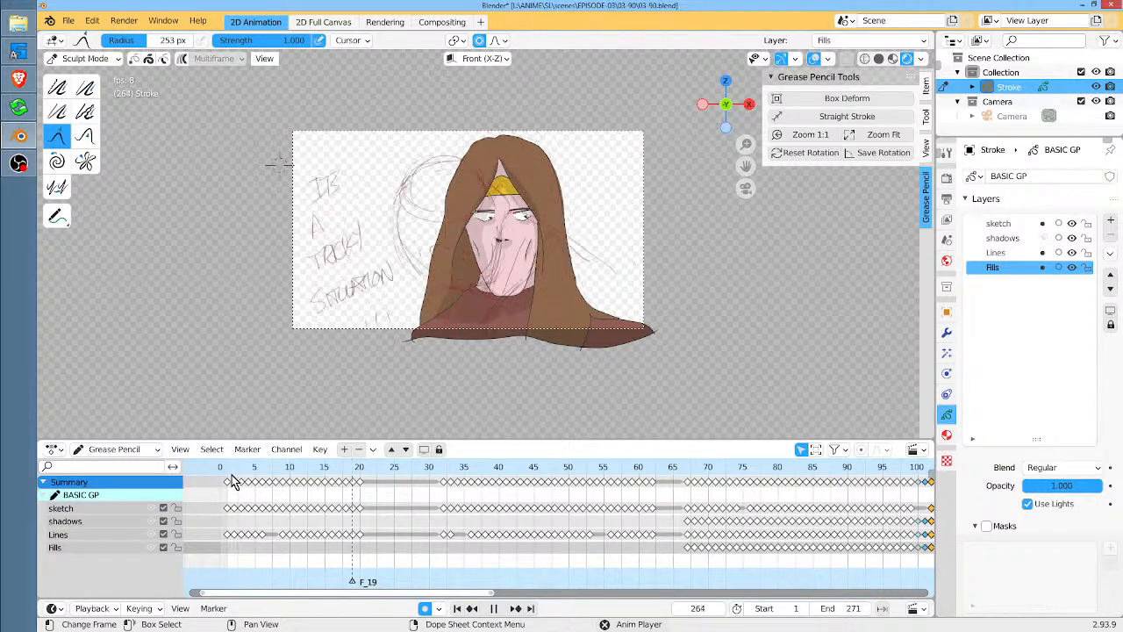
pyautogui.press('space')
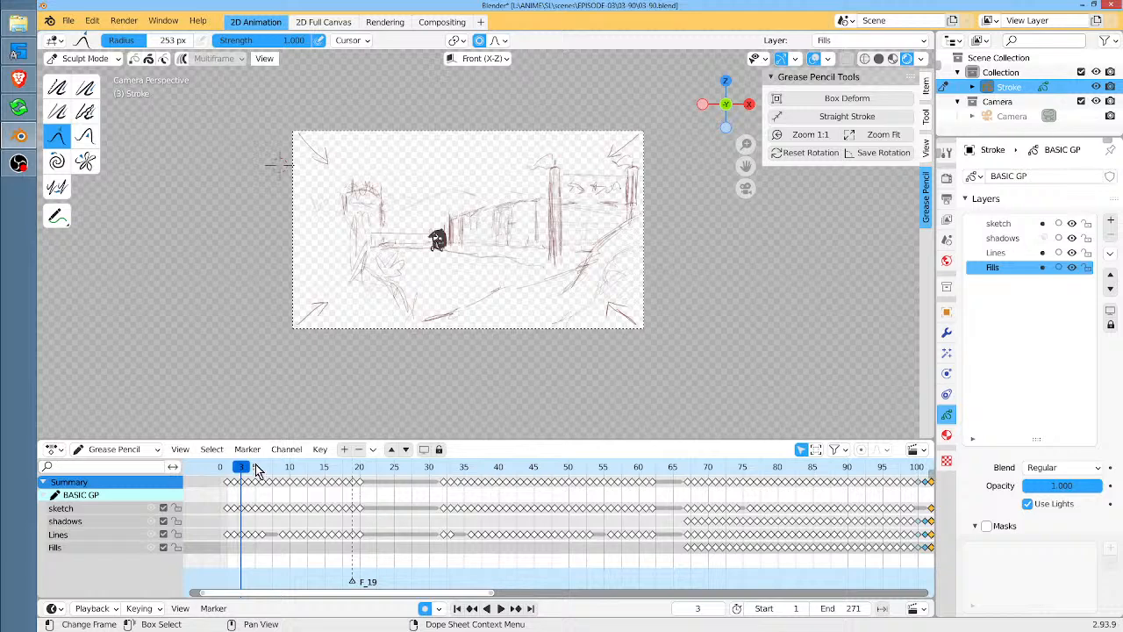
# Scrub through the rough shots from frame 3 past frame 35 to examine the line drawings over the sketches
pyautogui.moveTo(246, 471)
pyautogui.mouseDown()
pyautogui.moveTo(234, 476)
pyautogui.moveTo(468, 554)
pyautogui.mouseUp()
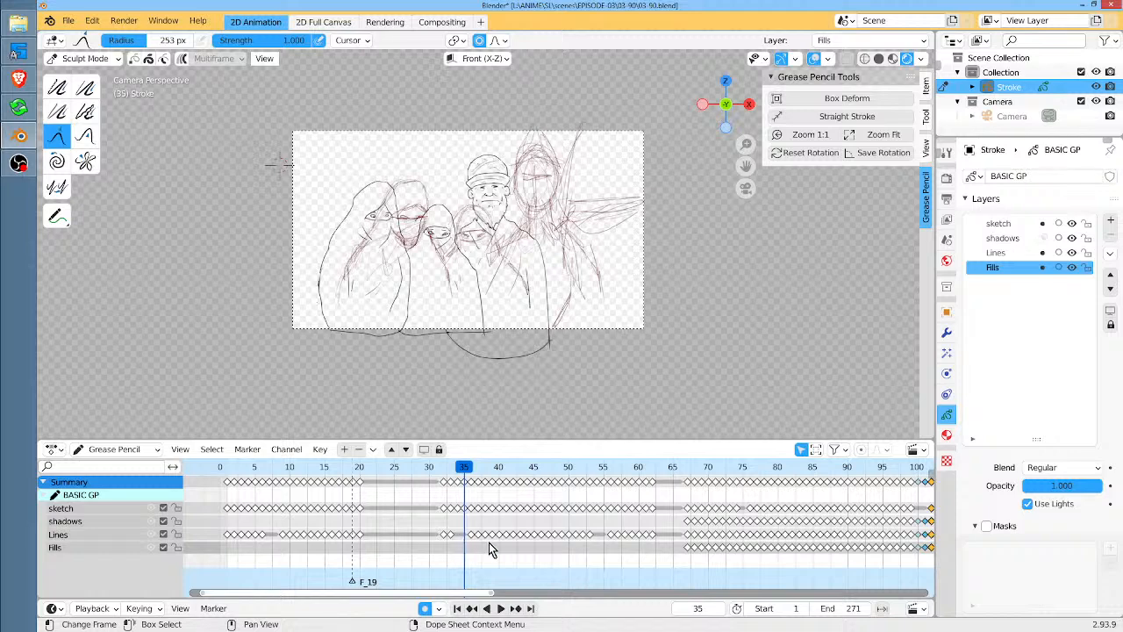
pyautogui.scroll(3, 466, 536)
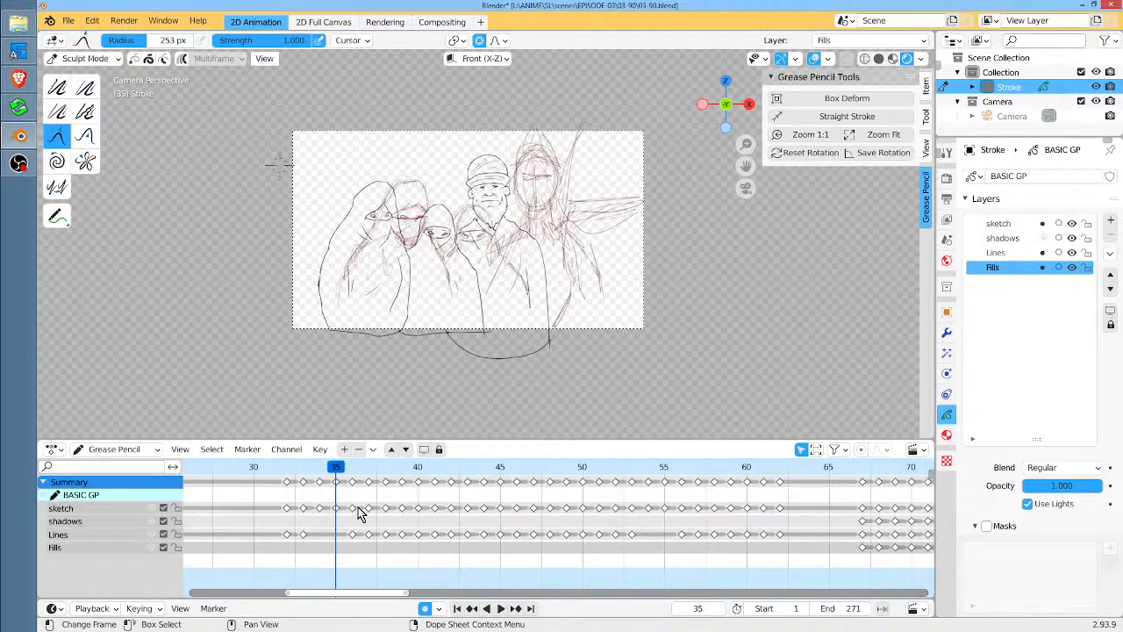
pyautogui.moveTo(338, 468)
pyautogui.mouseDown()
pyautogui.moveTo(286, 470)
pyautogui.moveTo(344, 491)
pyautogui.moveTo(290, 488)
pyautogui.moveTo(514, 532)
pyautogui.mouseUp()
pyautogui.scroll(4, 484, 313)
pyautogui.scroll(-3, 614, 522)
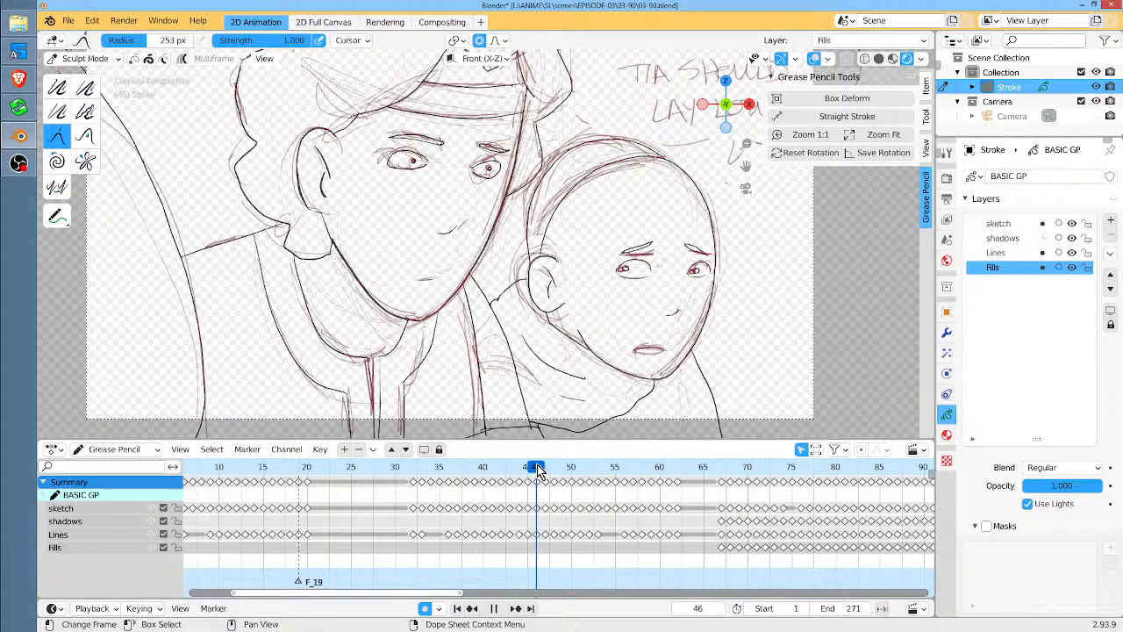
# Replay and scrub the dialogue shots between frames 44 and 55 to examine the characters' expressions
pyautogui.press('space')
pyautogui.moveTo(549, 471)
pyautogui.mouseDown()
pyautogui.moveTo(535, 472)
pyautogui.moveTo(679, 473)
pyautogui.moveTo(688, 493)
pyautogui.moveTo(476, 489)
pyautogui.moveTo(518, 503)
pyautogui.mouseUp()
pyautogui.scroll(-2, 491, 220)
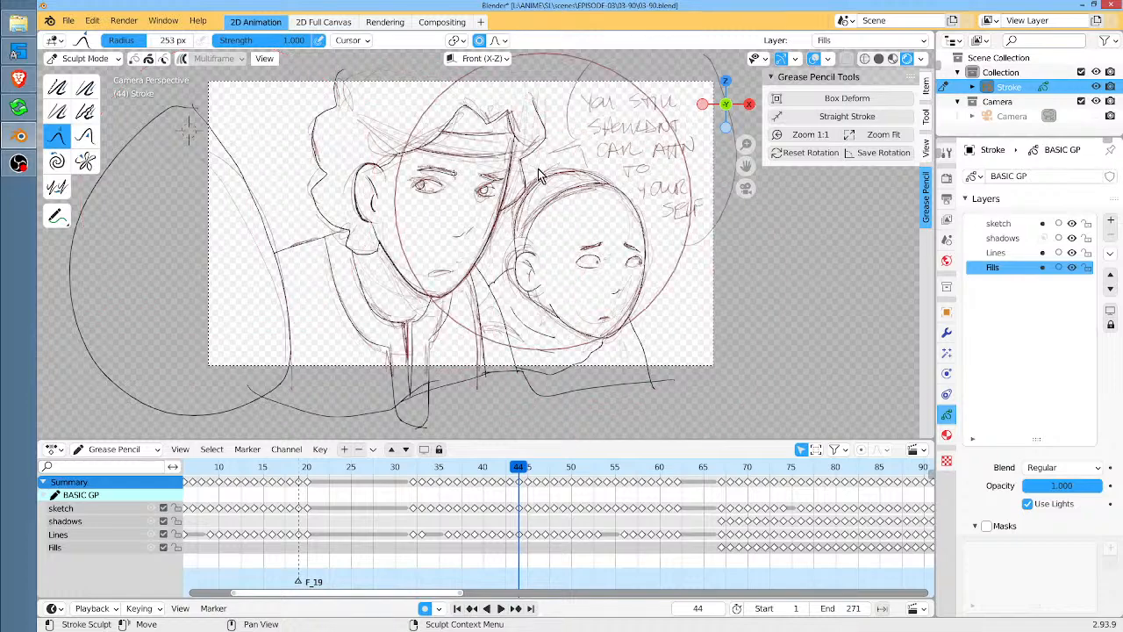
pyautogui.press('space')
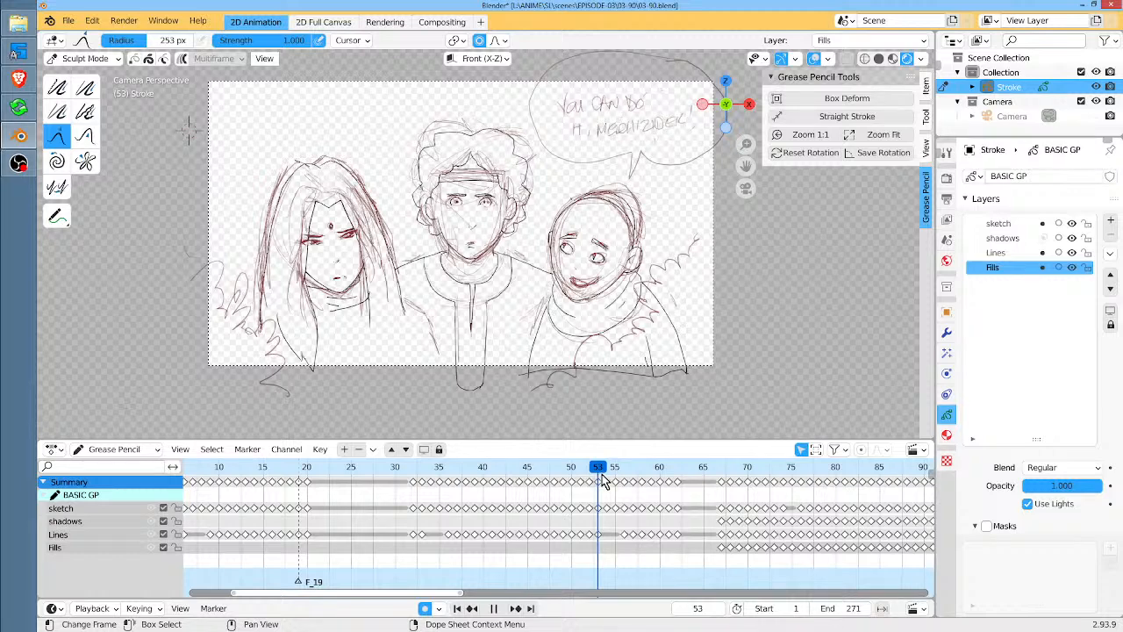
pyautogui.moveTo(602, 475); pyautogui.dragTo(591, 477)
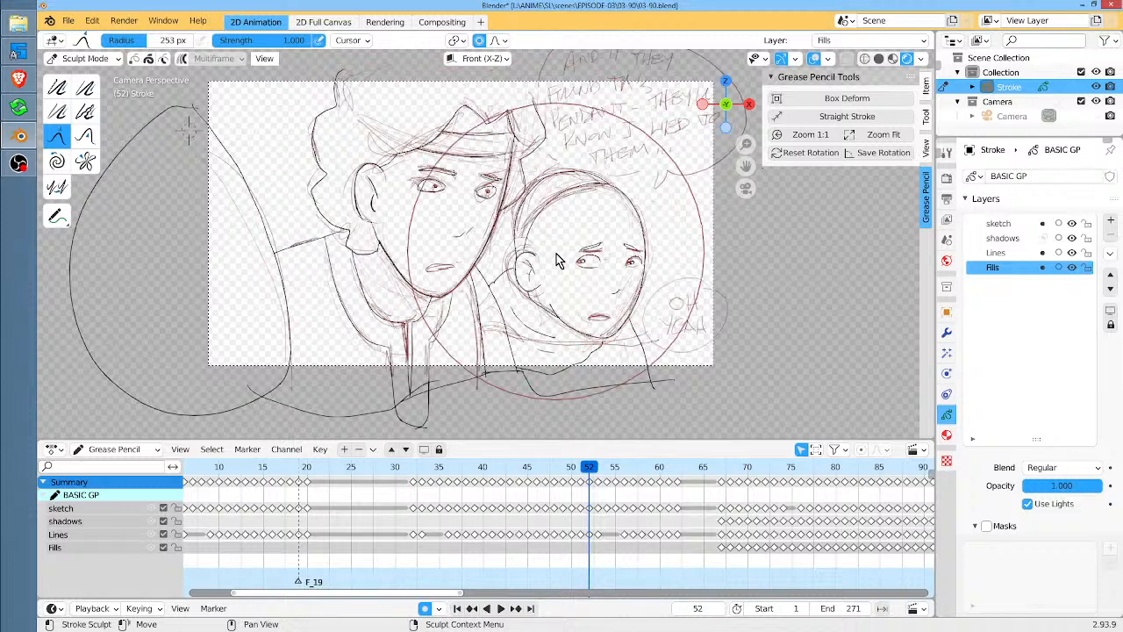
pyautogui.press('space')
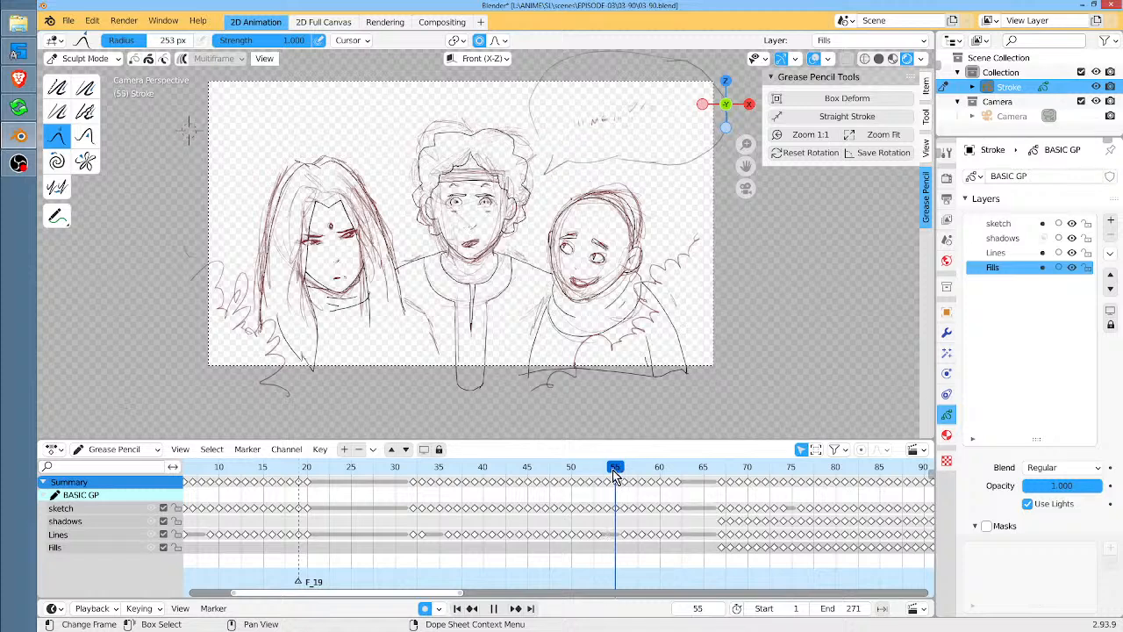
pyautogui.moveTo(612, 470); pyautogui.dragTo(599, 474)
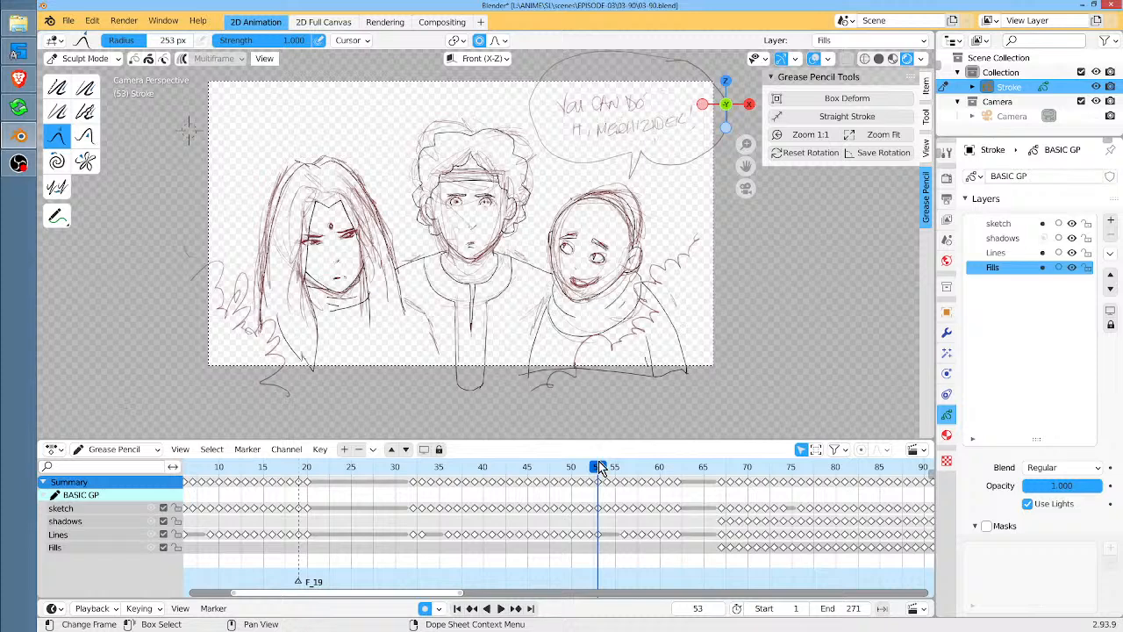
pyautogui.scroll(-5, 658, 509)
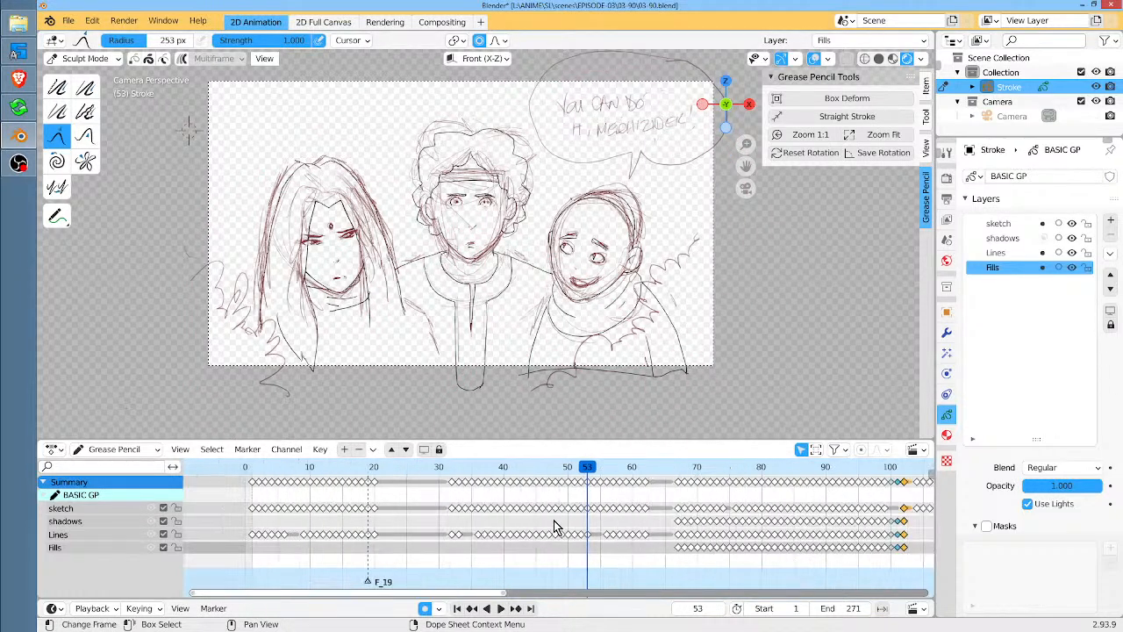
# Go to frame 104, just past the last keyframes of the shadows, Lines and Fills layers
pyautogui.click(735, 466)
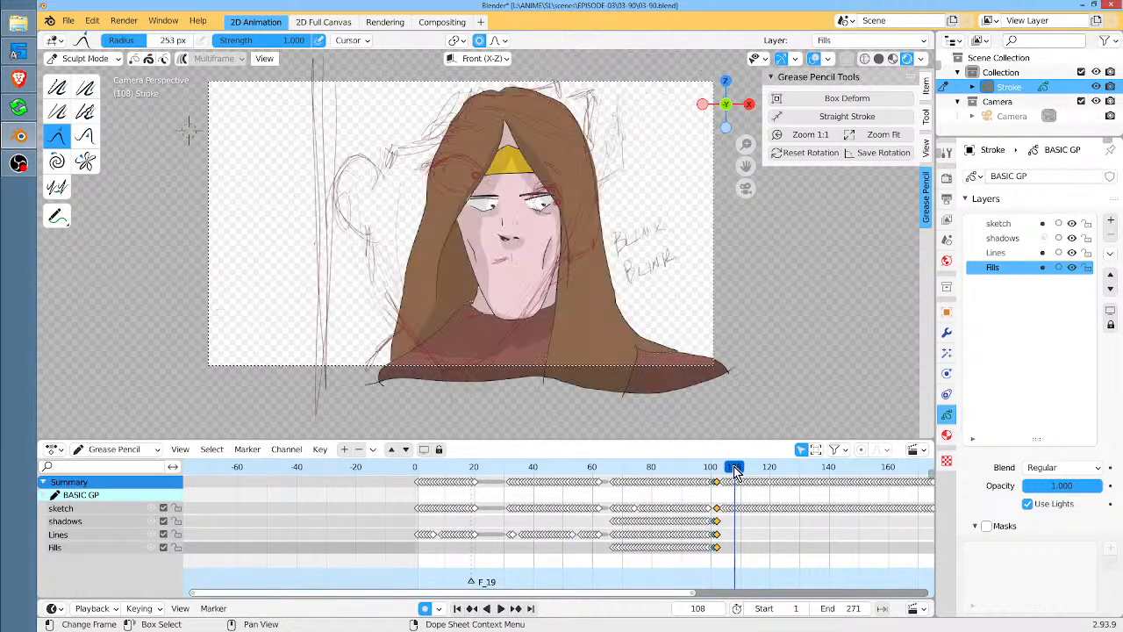
pyautogui.scroll(10, 735, 468)
pyautogui.keyDown('ctrl'); pyautogui.hscroll(8, 796, 517); pyautogui.keyUp('ctrl')
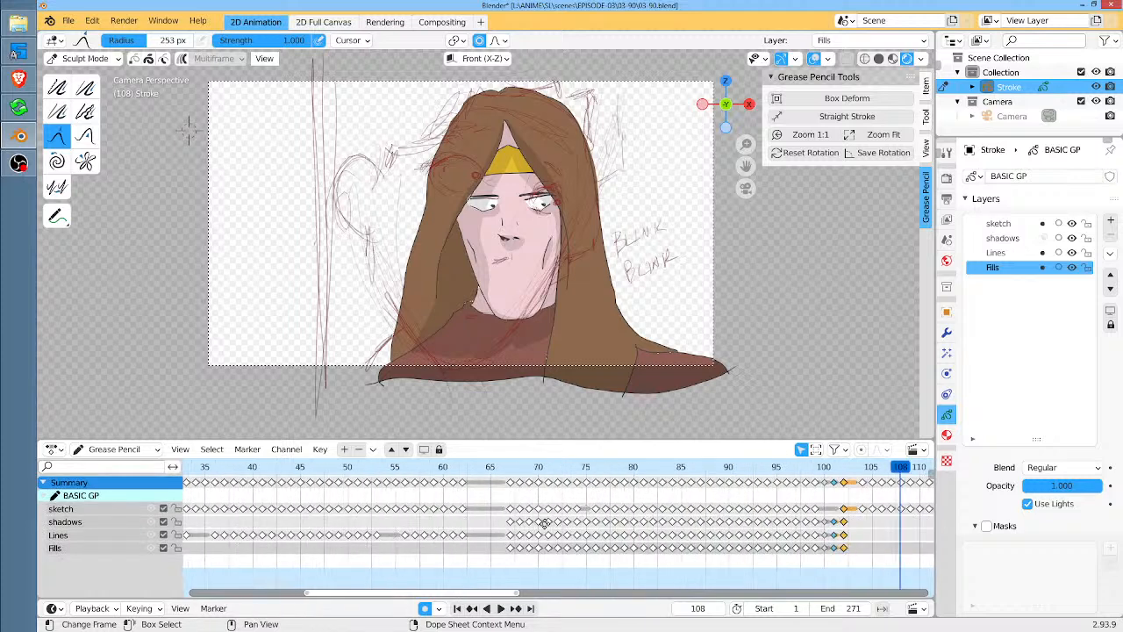
pyautogui.click(674, 472)
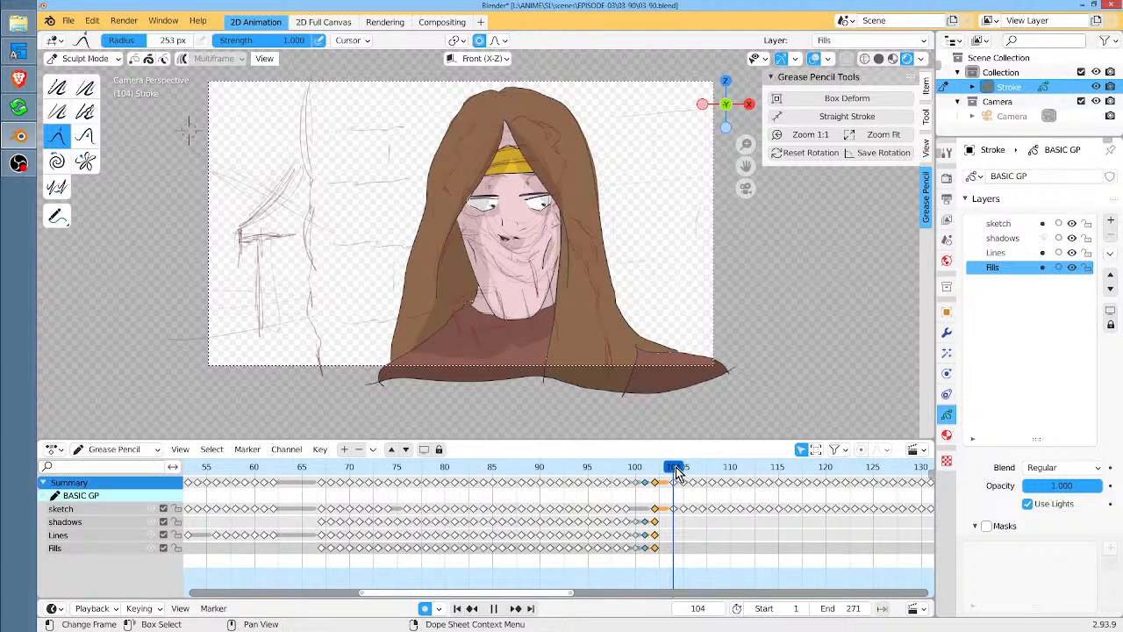
pyautogui.moveTo(673, 471)
pyautogui.mouseDown()
pyautogui.moveTo(659, 471)
pyautogui.moveTo(676, 472)
pyautogui.mouseUp()
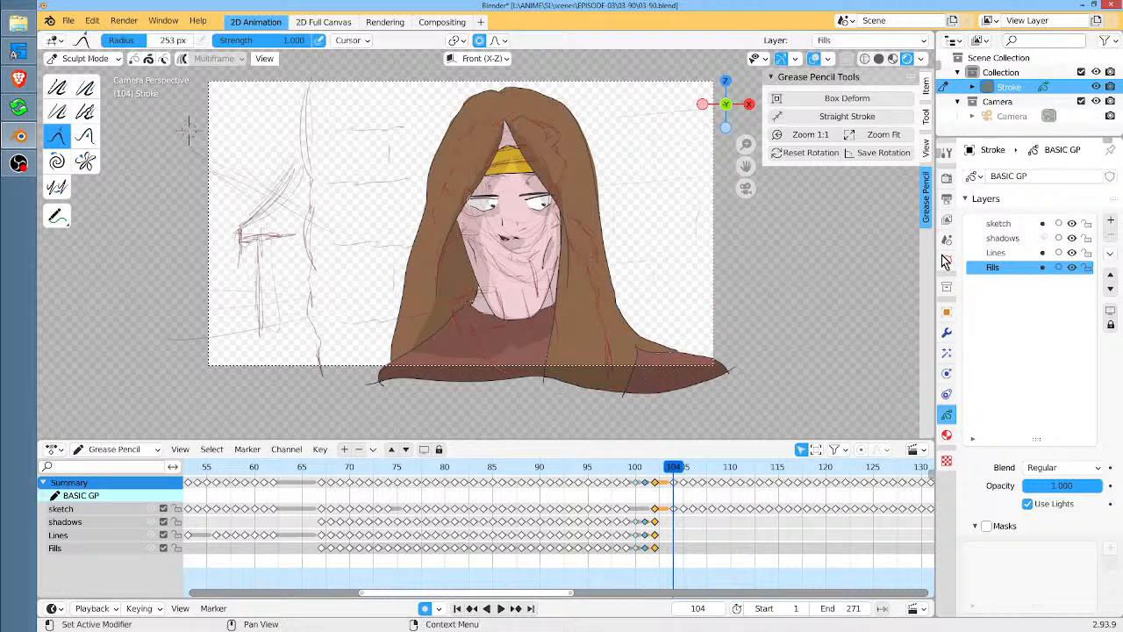
# Insert blank keyframes at frame 104 on the Fills, Lines and shadows layers
pyautogui.press('i')
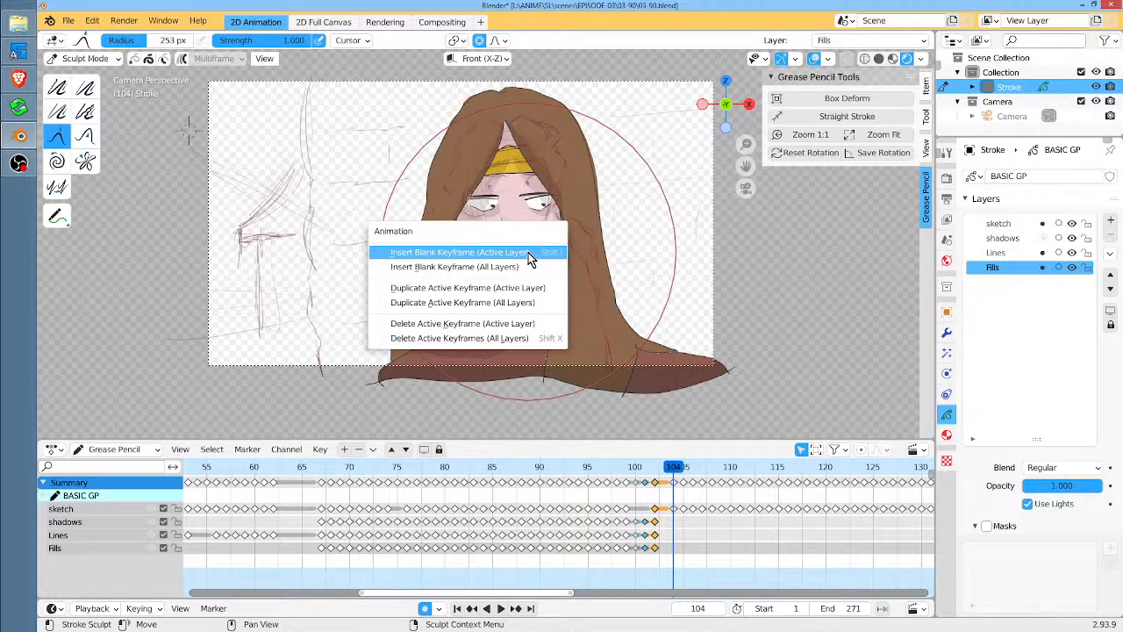
pyautogui.click(529, 255)
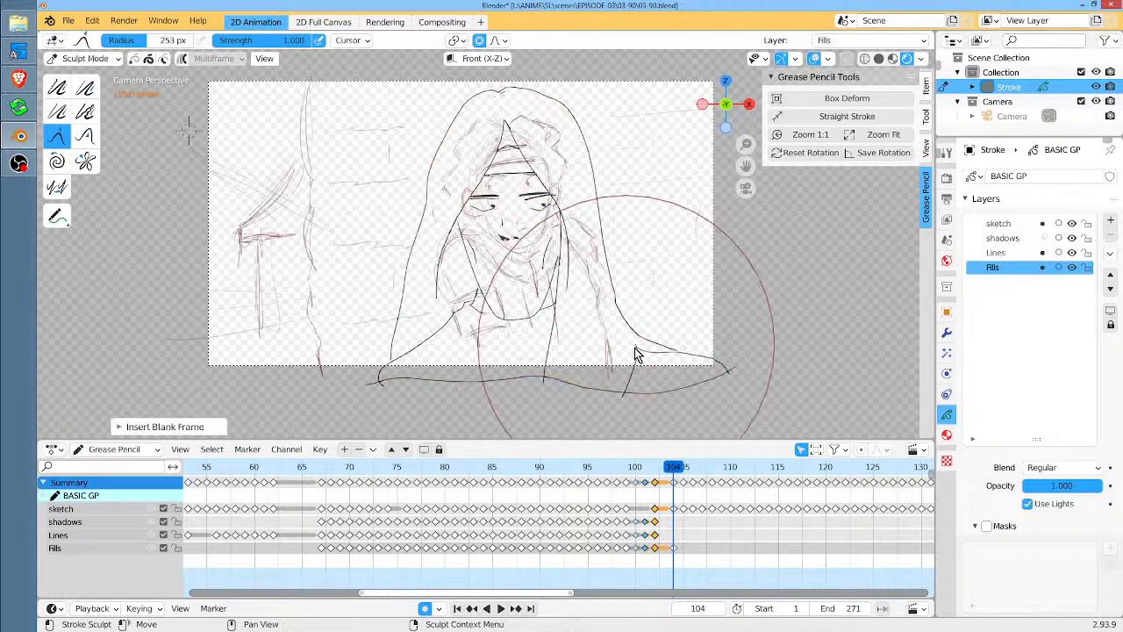
pyautogui.click(995, 253)
pyautogui.press('i')
pyautogui.click(529, 255)
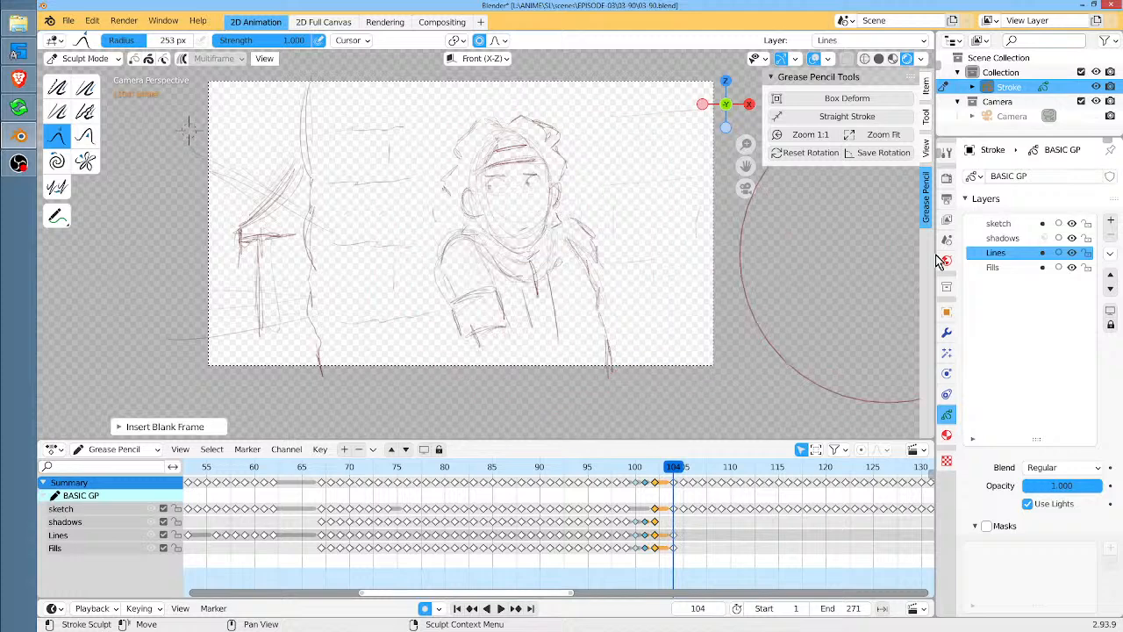
pyautogui.click(1002, 238)
pyautogui.press('i')
pyautogui.click(540, 323)
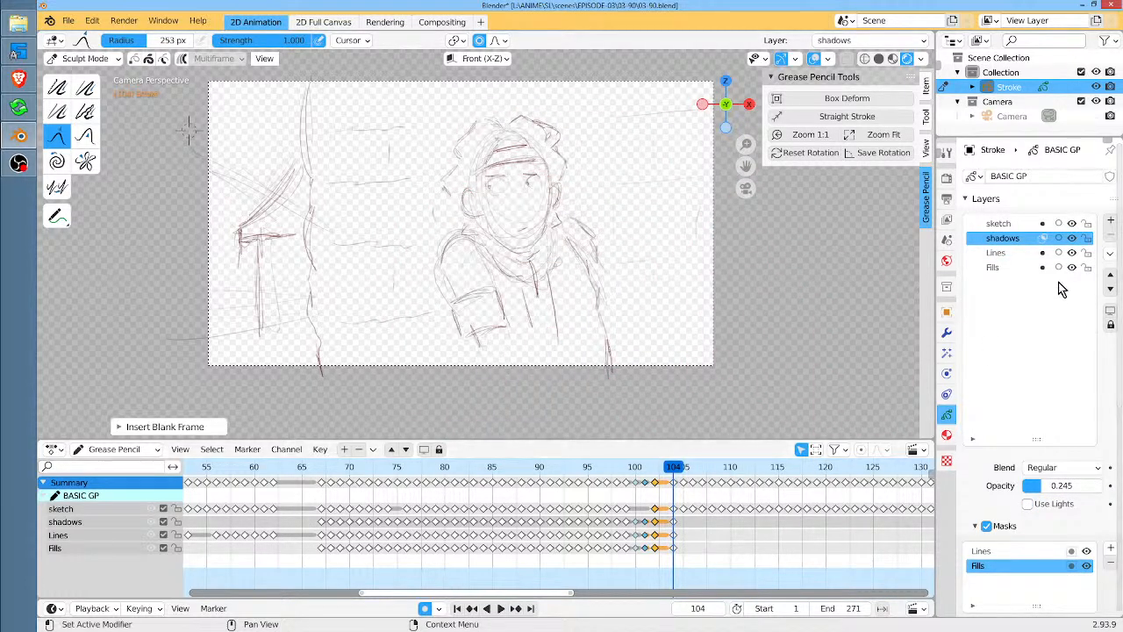
# Lower the sketch layer's opacity to about 0.61 and make the Lines layer active again
pyautogui.click(1013, 256)
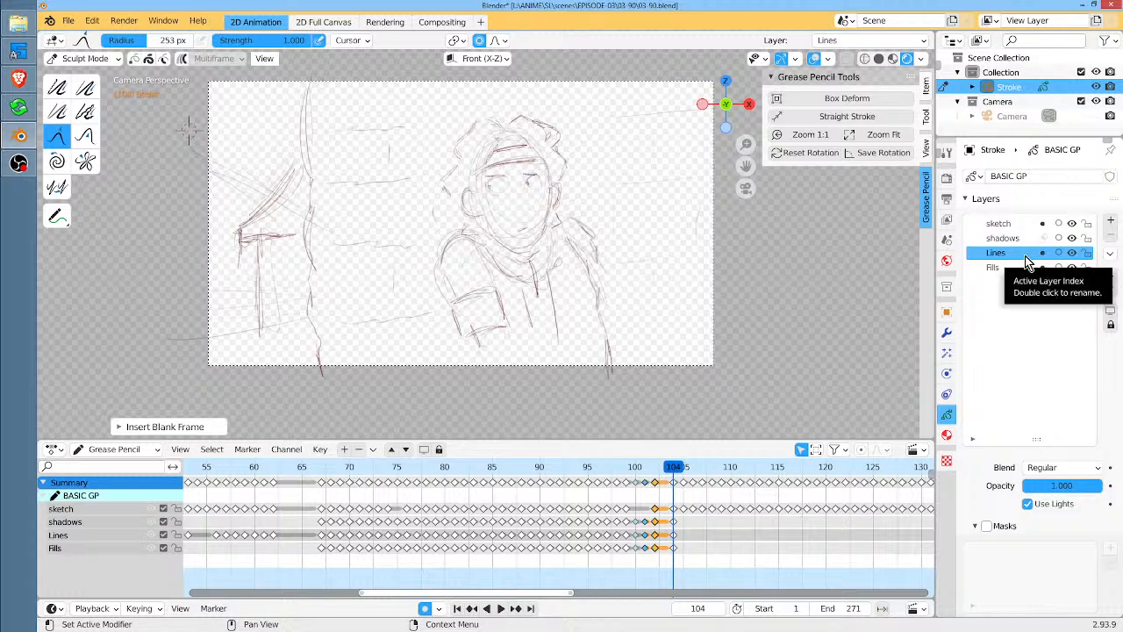
pyautogui.click(1000, 225)
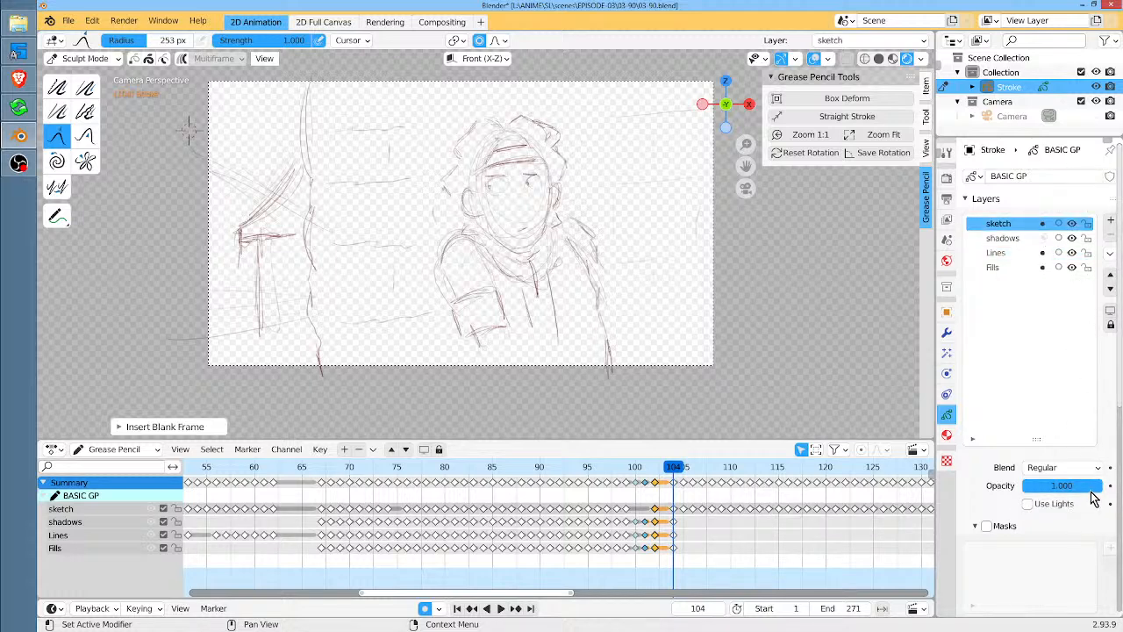
pyautogui.moveTo(1054, 489); pyautogui.dragTo(1044, 496)
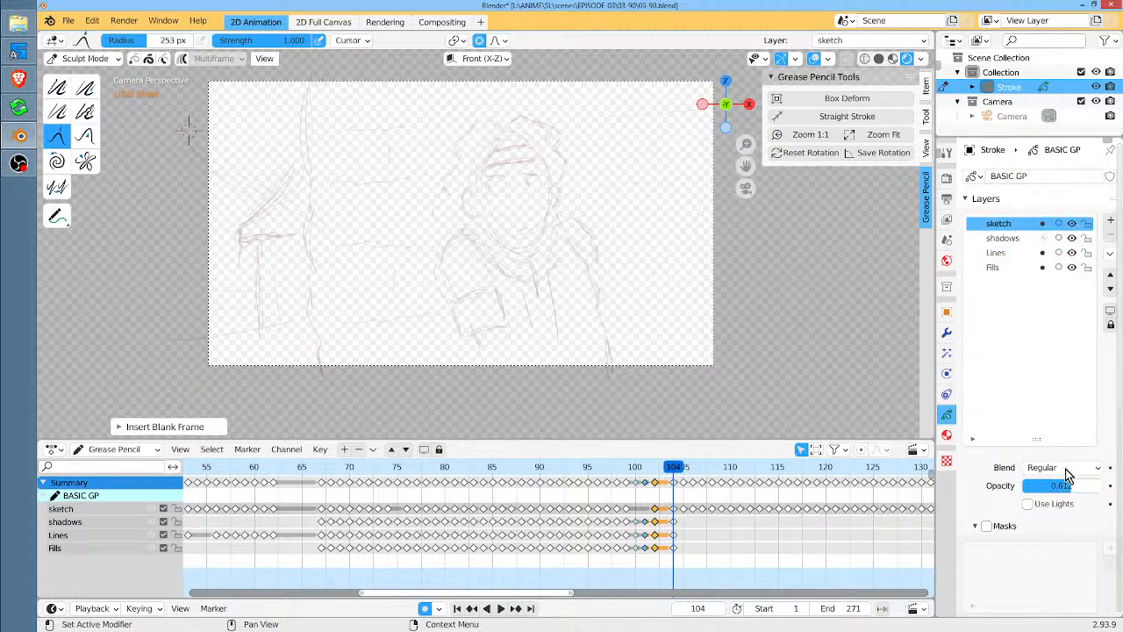
pyautogui.click(1025, 255)
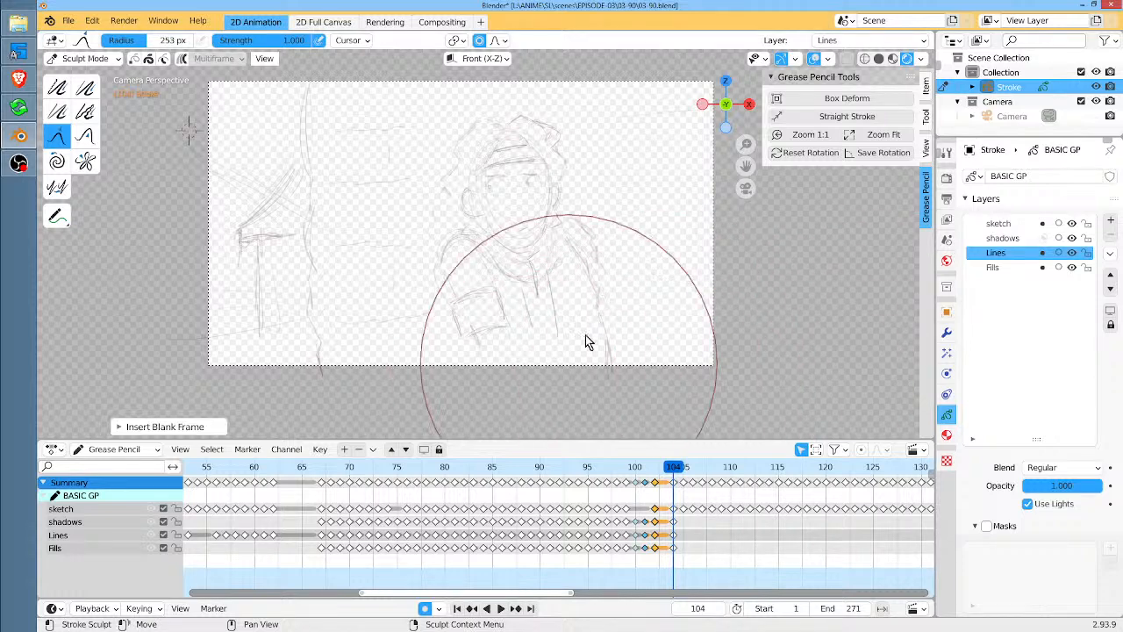
# In Draw mode, trace the headband edges and the jagged hairline around it over the sketched head with the 20 px Pencil
pyautogui.hotkey('ctrl', 'Tab')
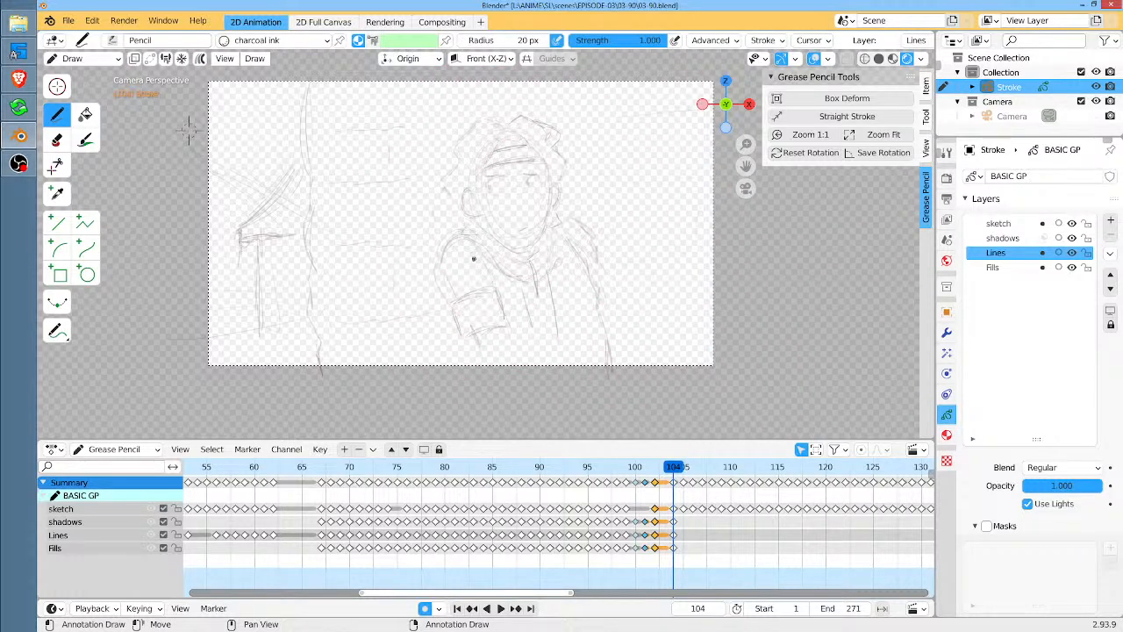
pyautogui.moveTo(484, 274)
pyautogui.keyDown('ctrl'); pyautogui.mouseDown(button='middle')
pyautogui.moveTo(602, 198)
pyautogui.moveTo(513, 278)
pyautogui.mouseUp(button='middle'); pyautogui.keyUp('ctrl')
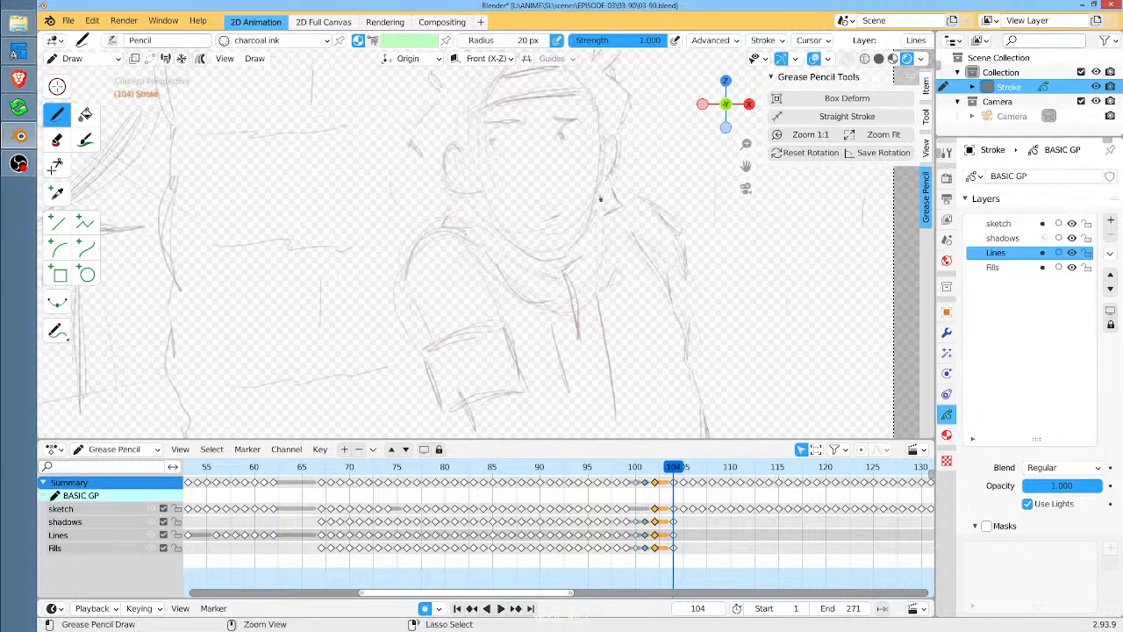
pyautogui.keyDown('ctrl'); pyautogui.moveTo(491, 222); pyautogui.dragTo(494, 130, button='middle'); pyautogui.keyUp('ctrl')
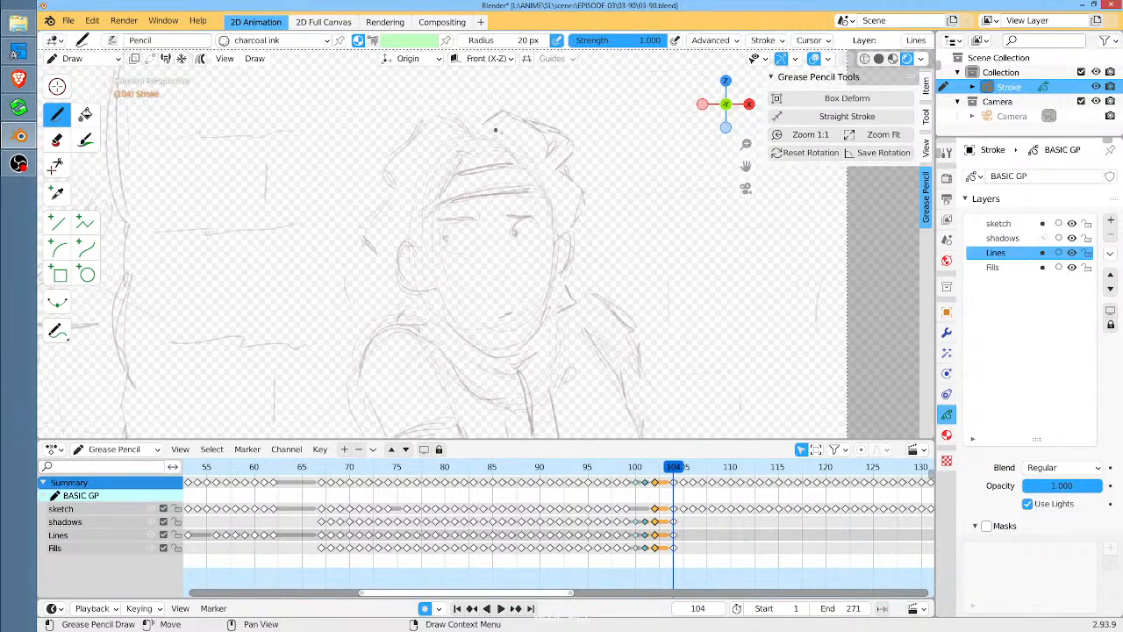
pyautogui.moveTo(456, 175); pyautogui.dragTo(526, 162)
pyautogui.moveTo(438, 207); pyautogui.dragTo(555, 186)
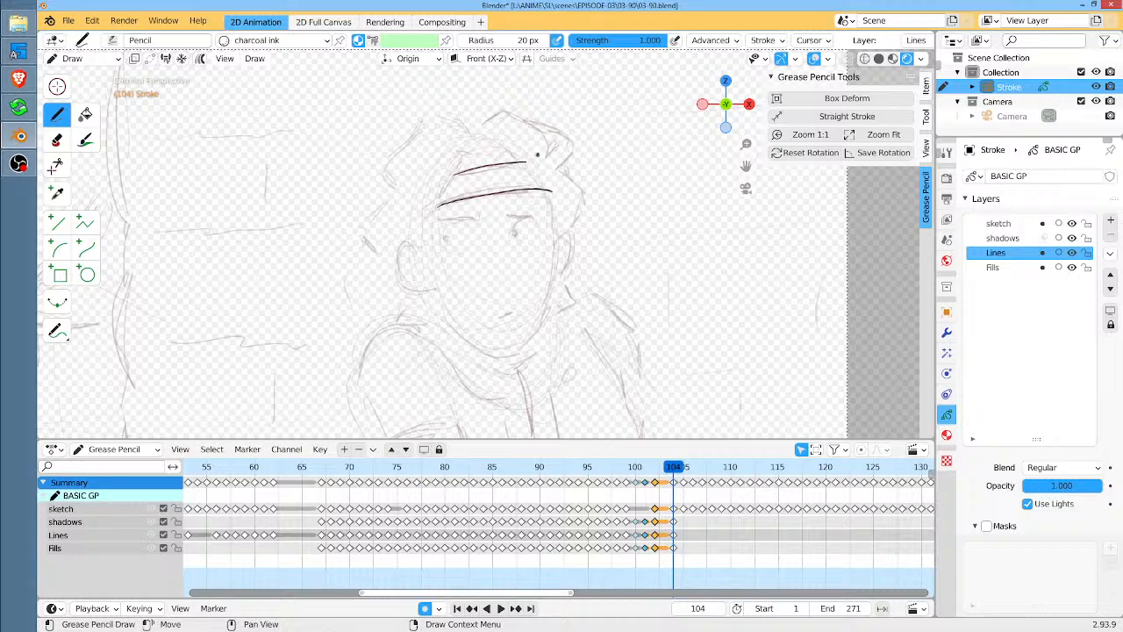
pyautogui.moveTo(515, 147); pyautogui.dragTo(557, 195)
pyautogui.moveTo(506, 147)
pyautogui.mouseDown()
pyautogui.moveTo(463, 160)
pyautogui.moveTo(438, 194)
pyautogui.mouseUp()
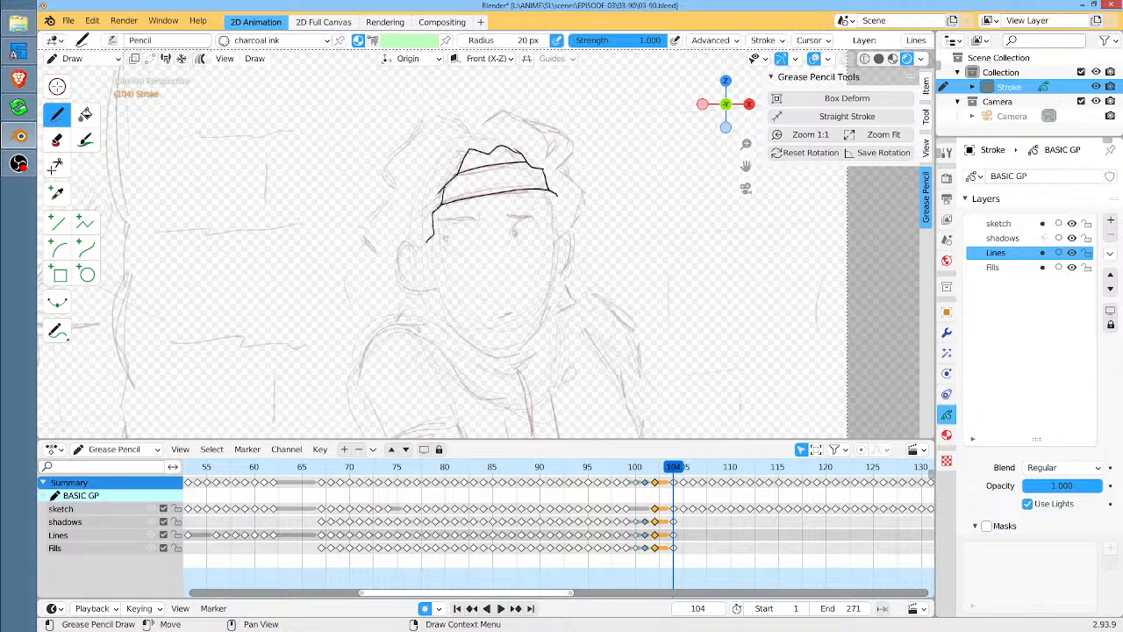
# Draw the outer ear on the character's left-hand side of the drawing, both eyes with dark pupils, and the nose
pyautogui.moveTo(427, 240)
pyautogui.mouseDown()
pyautogui.moveTo(402, 263)
pyautogui.moveTo(437, 290)
pyautogui.mouseUp()
pyautogui.scroll(4, 520, 222)
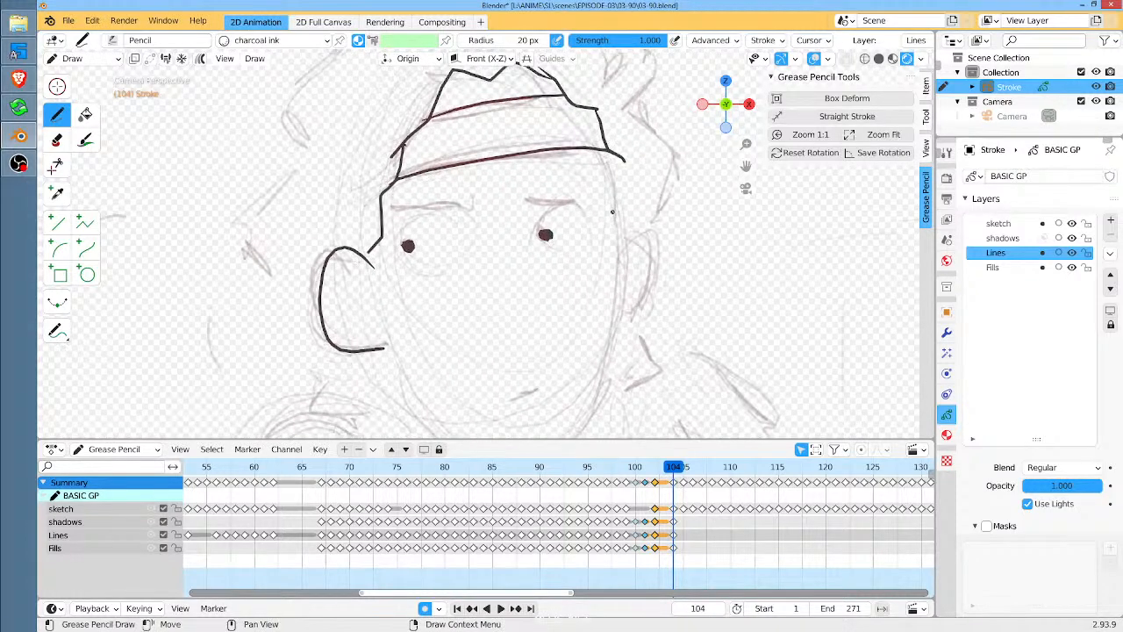
pyautogui.moveTo(407, 245)
pyautogui.mouseDown()
pyautogui.moveTo(421, 216)
pyautogui.moveTo(458, 215)
pyautogui.mouseUp()
pyautogui.moveTo(539, 235)
pyautogui.mouseDown()
pyautogui.moveTo(544, 210)
pyautogui.moveTo(590, 212)
pyautogui.mouseUp()
pyautogui.moveTo(414, 252); pyautogui.dragTo(471, 243)
pyautogui.moveTo(547, 240); pyautogui.dragTo(575, 236)
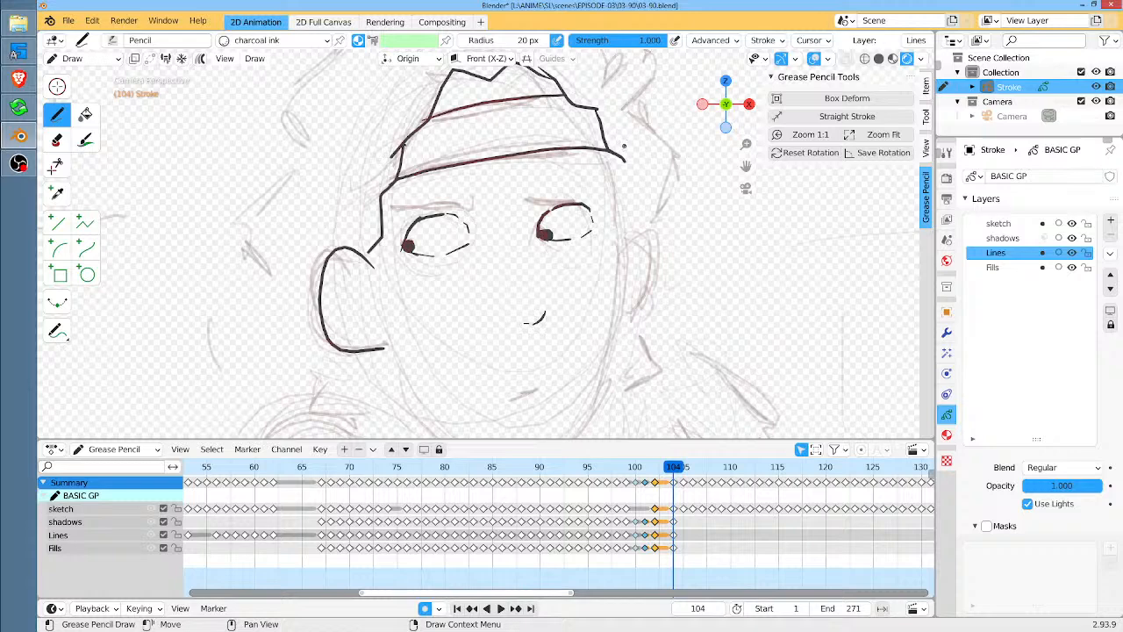
# Trim the stray line end past the headband's lower right corner with the Cutter, and return to the Pencil brush
pyautogui.click(58, 167)
pyautogui.moveTo(627, 144)
pyautogui.mouseDown()
pyautogui.moveTo(627, 166)
pyautogui.moveTo(615, 158)
pyautogui.mouseUp()
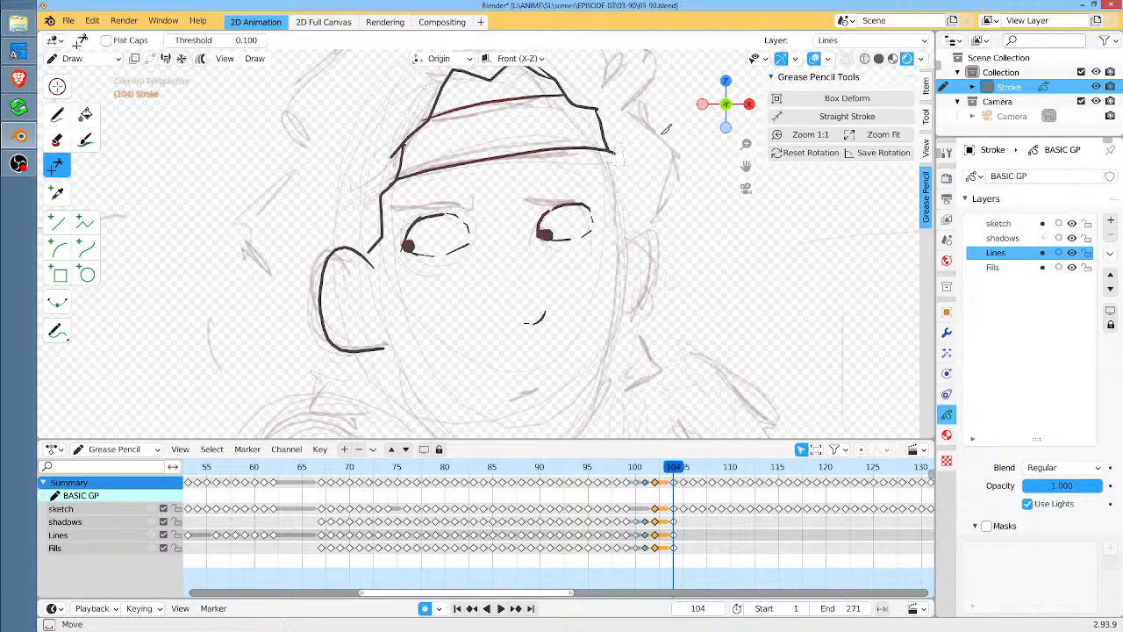
pyautogui.click(61, 115)
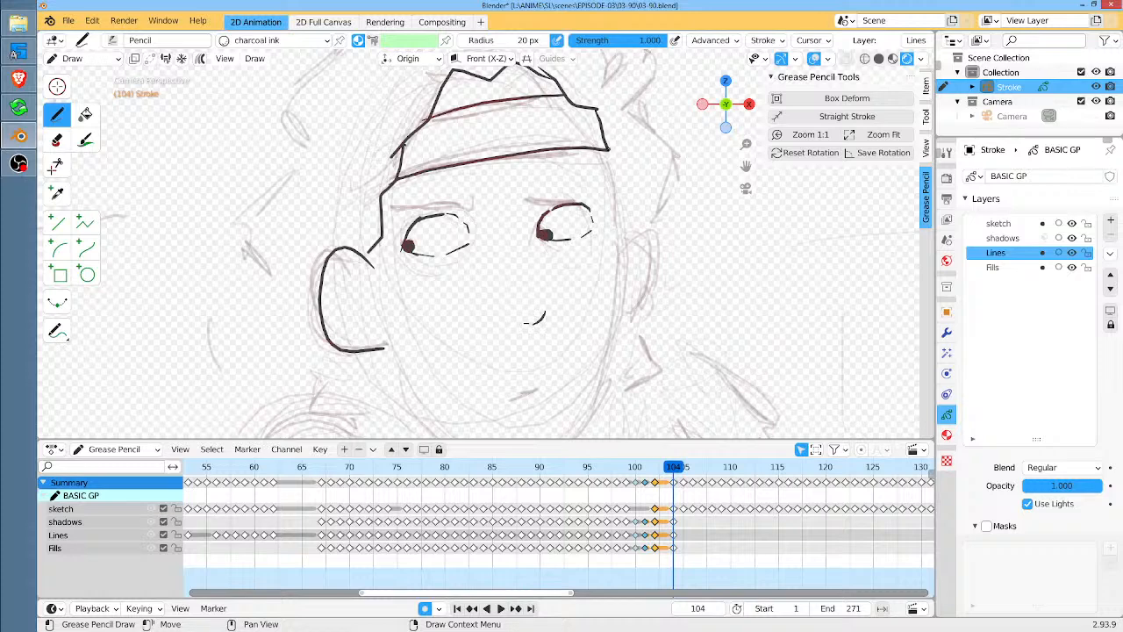
# Draw the face and jaw outline from the headband around the chin, plus the far ear and both ears' inner details
pyautogui.keyDown('shift'); pyautogui.moveTo(672, 258); pyautogui.dragTo(656, 212, button='middle'); pyautogui.keyUp('shift')
pyautogui.keyDown('ctrl'); pyautogui.moveTo(649, 235); pyautogui.dragTo(638, 256, button='middle'); pyautogui.keyUp('ctrl')
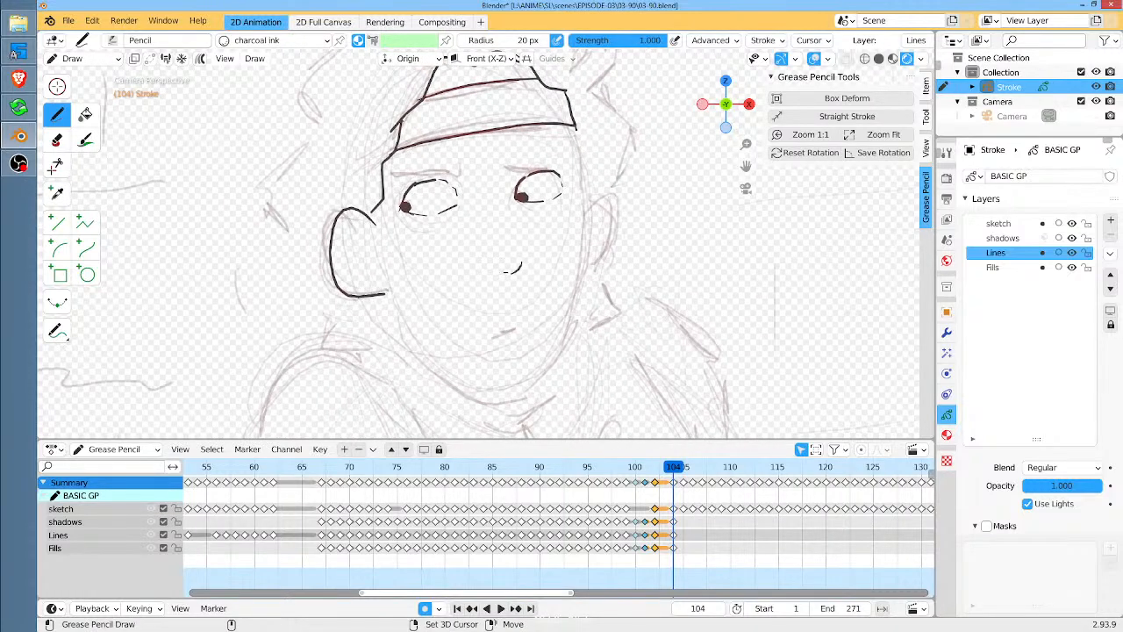
pyautogui.moveTo(576, 128)
pyautogui.mouseDown()
pyautogui.moveTo(585, 175)
pyautogui.moveTo(578, 282)
pyautogui.moveTo(537, 375)
pyautogui.moveTo(502, 392)
pyautogui.moveTo(455, 377)
pyautogui.moveTo(386, 290)
pyautogui.mouseUp()
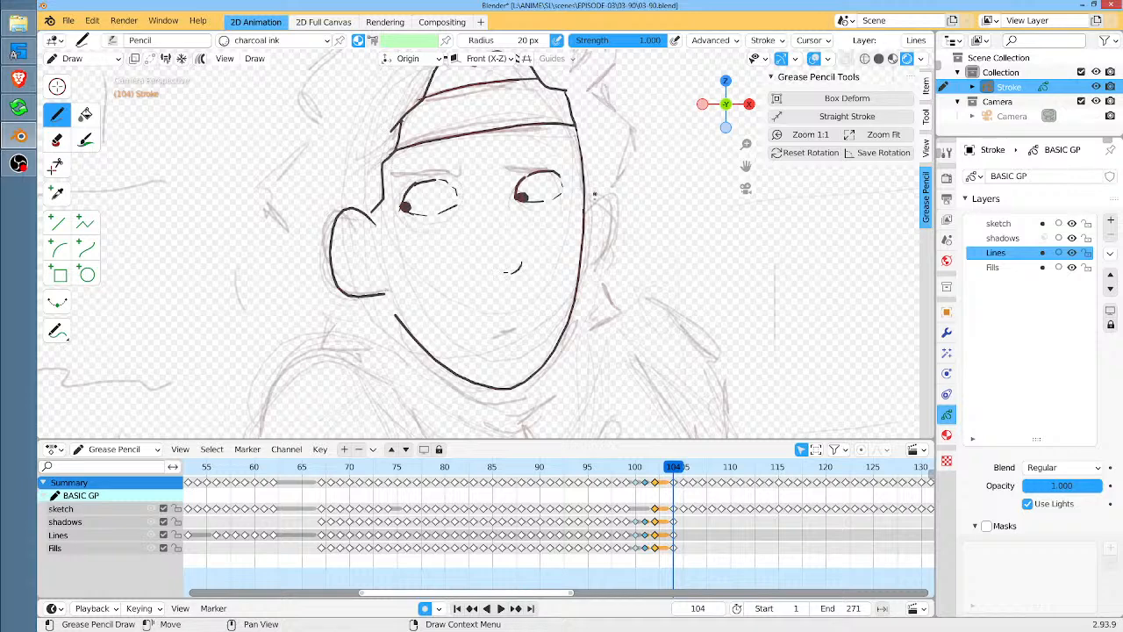
pyautogui.moveTo(593, 194)
pyautogui.mouseDown()
pyautogui.moveTo(611, 211)
pyautogui.moveTo(600, 256)
pyautogui.moveTo(586, 264)
pyautogui.mouseUp()
pyautogui.moveTo(600, 210); pyautogui.dragTo(588, 237)
pyautogui.moveTo(346, 233)
pyautogui.mouseDown()
pyautogui.moveTo(379, 254)
pyautogui.moveTo(371, 265)
pyautogui.mouseUp()
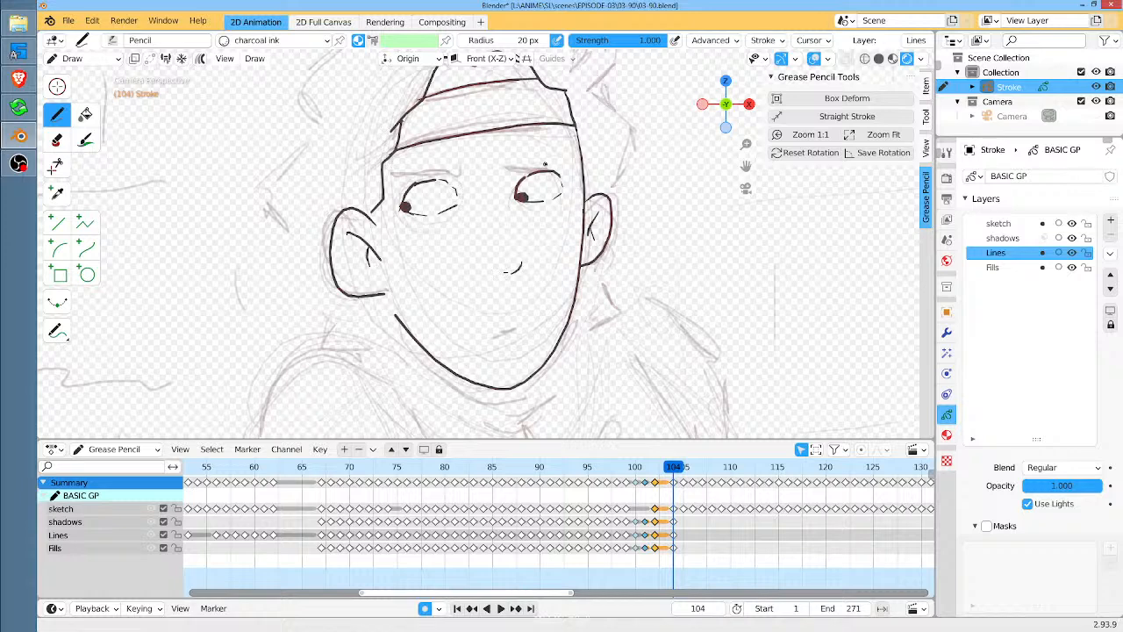
# Outline the wavy hair from the crown down the left side of the head to ear height
pyautogui.moveTo(546, 167); pyautogui.dragTo(551, 263, button='middle')
pyautogui.moveTo(451, 106)
pyautogui.mouseDown()
pyautogui.moveTo(378, 98)
pyautogui.moveTo(341, 157)
pyautogui.moveTo(309, 176)
pyautogui.moveTo(307, 222)
pyautogui.moveTo(286, 267)
pyautogui.moveTo(286, 342)
pyautogui.mouseUp()
pyautogui.moveTo(497, 260); pyautogui.dragTo(596, 169, button='middle')
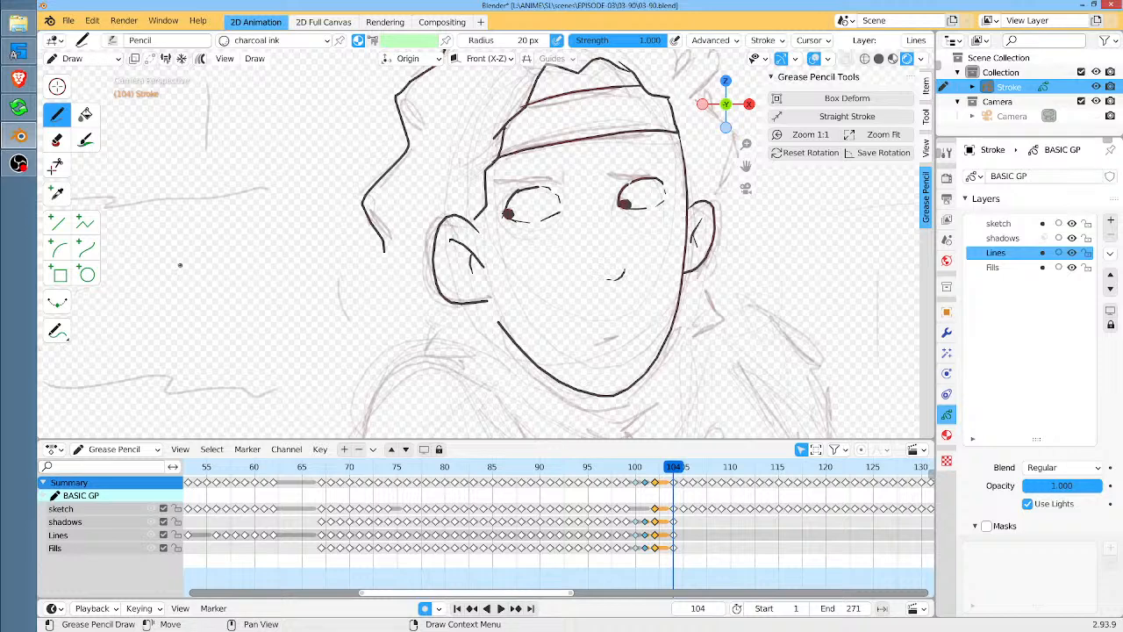
# Doodle a rough figure with an outstretched arm in the empty area beside the head, and erase it
pyautogui.moveTo(191, 219)
pyautogui.mouseDown()
pyautogui.moveTo(238, 245)
pyautogui.moveTo(215, 258)
pyautogui.moveTo(212, 279)
pyautogui.moveTo(265, 269)
pyautogui.moveTo(275, 312)
pyautogui.mouseUp()
pyautogui.moveTo(260, 263)
pyautogui.mouseDown()
pyautogui.moveTo(256, 330)
pyautogui.moveTo(279, 321)
pyautogui.mouseUp()
pyautogui.moveTo(235, 286)
pyautogui.mouseDown()
pyautogui.moveTo(235, 326)
pyautogui.moveTo(215, 330)
pyautogui.mouseUp()
pyautogui.moveTo(225, 242); pyautogui.dragTo(219, 299)
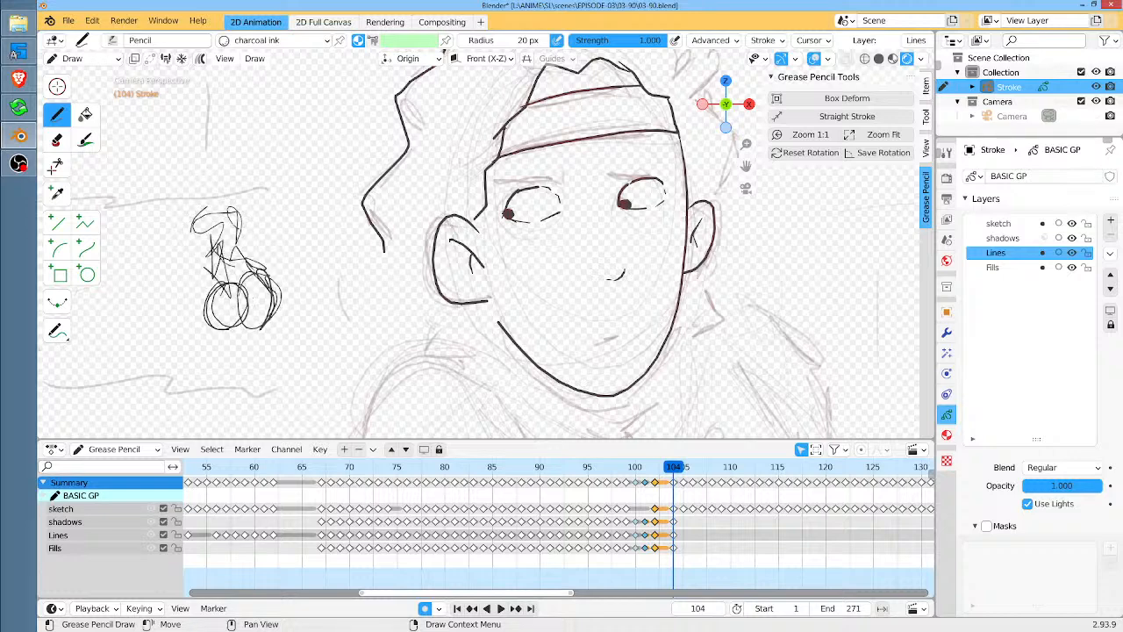
pyautogui.moveTo(204, 211)
pyautogui.mouseDown()
pyautogui.moveTo(194, 280)
pyautogui.moveTo(215, 274)
pyautogui.moveTo(181, 386)
pyautogui.mouseUp()
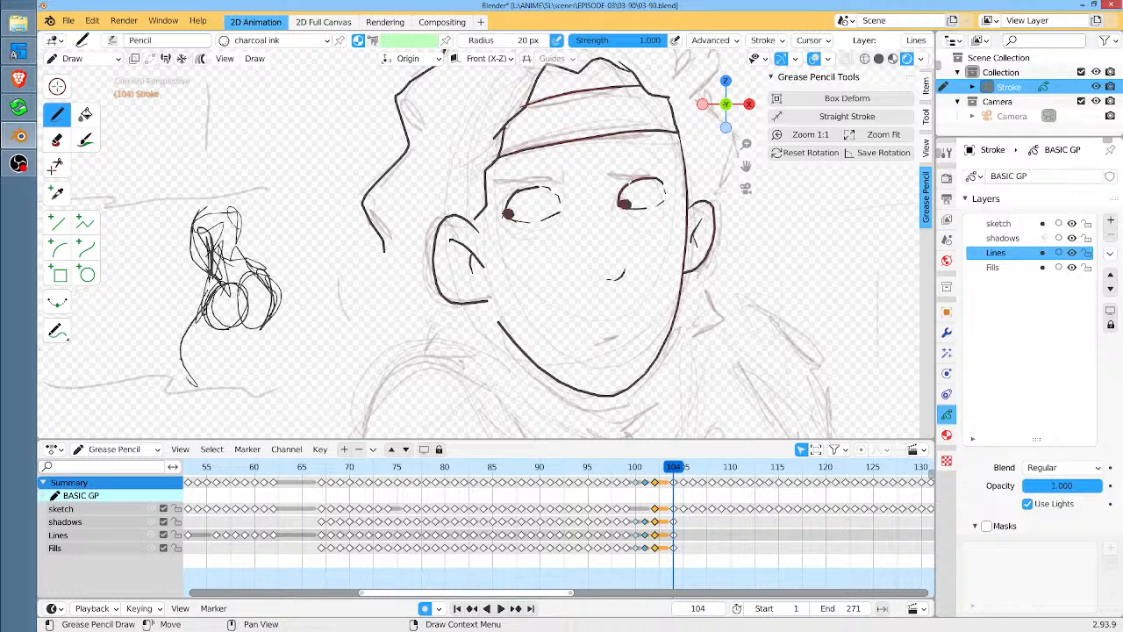
pyautogui.moveTo(235, 321); pyautogui.dragTo(179, 395)
pyautogui.moveTo(247, 295); pyautogui.dragTo(179, 397)
pyautogui.moveTo(274, 296); pyautogui.dragTo(282, 346)
pyautogui.moveTo(230, 208); pyautogui.dragTo(263, 315)
pyautogui.moveTo(227, 242); pyautogui.dragTo(263, 294)
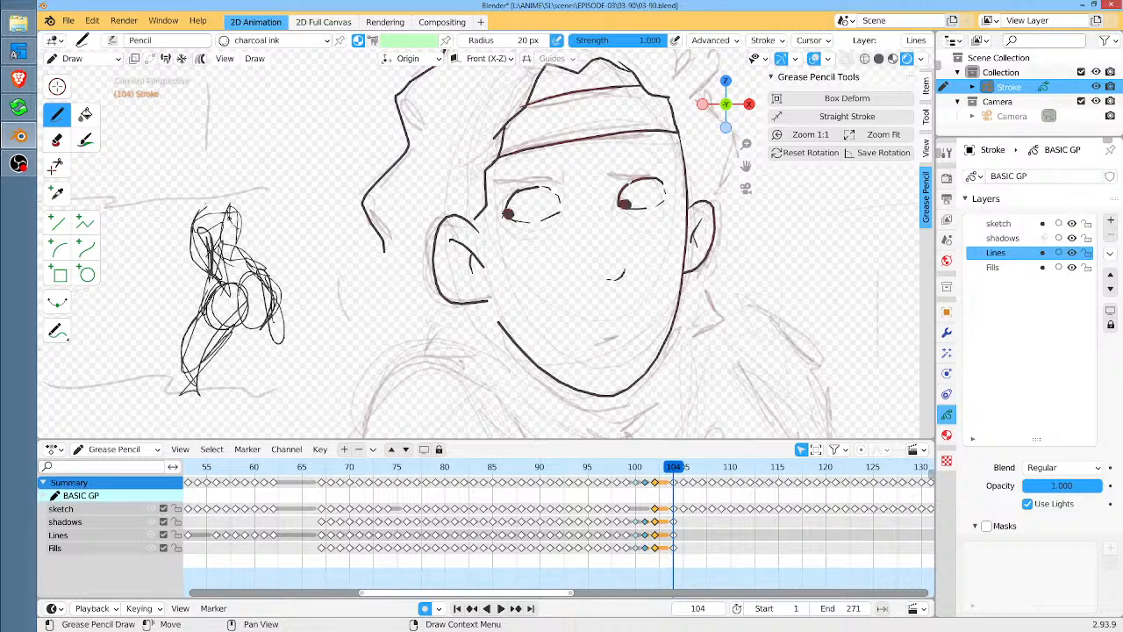
pyautogui.moveTo(225, 206)
pyautogui.mouseDown()
pyautogui.moveTo(207, 175)
pyautogui.moveTo(234, 202)
pyautogui.moveTo(237, 192)
pyautogui.mouseUp()
pyautogui.moveTo(197, 193)
pyautogui.mouseDown()
pyautogui.moveTo(229, 164)
pyautogui.moveTo(239, 196)
pyautogui.mouseUp()
pyautogui.moveTo(210, 172)
pyautogui.mouseDown()
pyautogui.moveTo(207, 211)
pyautogui.moveTo(223, 230)
pyautogui.mouseUp()
pyautogui.moveTo(230, 181)
pyautogui.mouseDown()
pyautogui.moveTo(249, 240)
pyautogui.moveTo(253, 226)
pyautogui.mouseUp()
pyautogui.moveTo(235, 202)
pyautogui.mouseDown()
pyautogui.moveTo(243, 249)
pyautogui.moveTo(270, 201)
pyautogui.mouseUp()
pyautogui.hotkey('ctrl', 'z')
pyautogui.moveTo(244, 211); pyautogui.dragTo(270, 201)
pyautogui.moveTo(266, 204); pyautogui.dragTo(301, 185)
pyautogui.moveTo(301, 186)
pyautogui.mouseDown()
pyautogui.moveTo(256, 210)
pyautogui.moveTo(321, 171)
pyautogui.moveTo(339, 181)
pyautogui.moveTo(260, 224)
pyautogui.mouseUp()
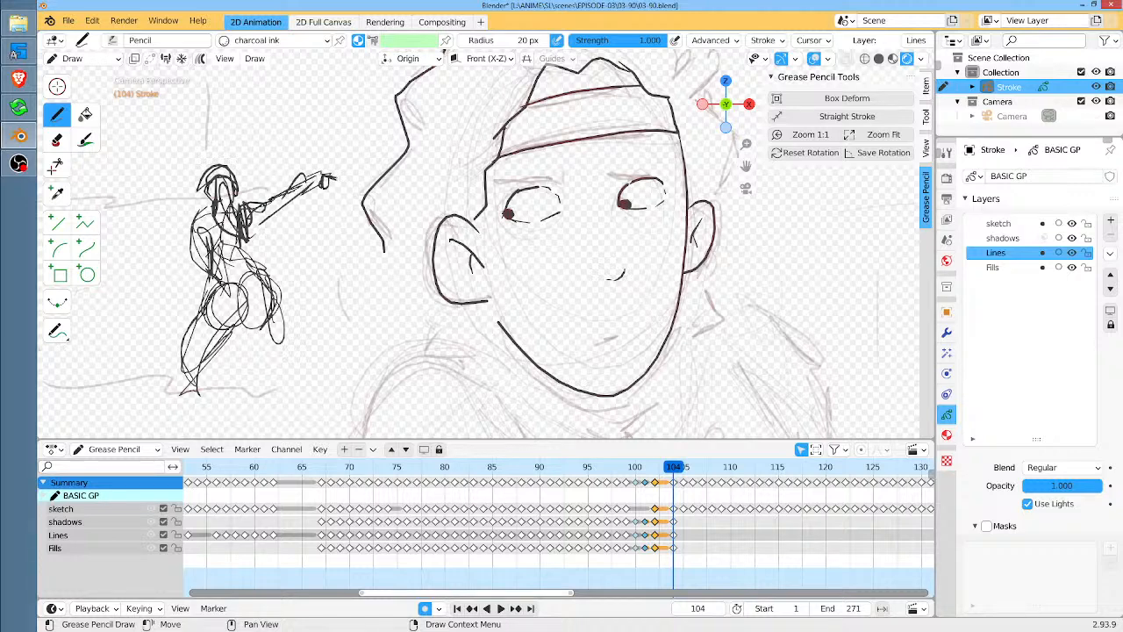
pyautogui.moveTo(281, 300); pyautogui.dragTo(284, 353)
pyautogui.moveTo(256, 321); pyautogui.dragTo(280, 368)
pyautogui.moveTo(322, 180)
pyautogui.keyDown('ctrl'); pyautogui.mouseDown()
pyautogui.moveTo(254, 222)
pyautogui.moveTo(295, 170)
pyautogui.moveTo(300, 204)
pyautogui.moveTo(236, 150)
pyautogui.moveTo(224, 156)
pyautogui.moveTo(193, 221)
pyautogui.moveTo(212, 244)
pyautogui.moveTo(233, 181)
pyautogui.moveTo(180, 281)
pyautogui.moveTo(247, 235)
pyautogui.moveTo(282, 287)
pyautogui.moveTo(253, 341)
pyautogui.moveTo(221, 293)
pyautogui.moveTo(187, 319)
pyautogui.moveTo(220, 301)
pyautogui.moveTo(202, 321)
pyautogui.mouseUp(); pyautogui.keyUp('ctrl')
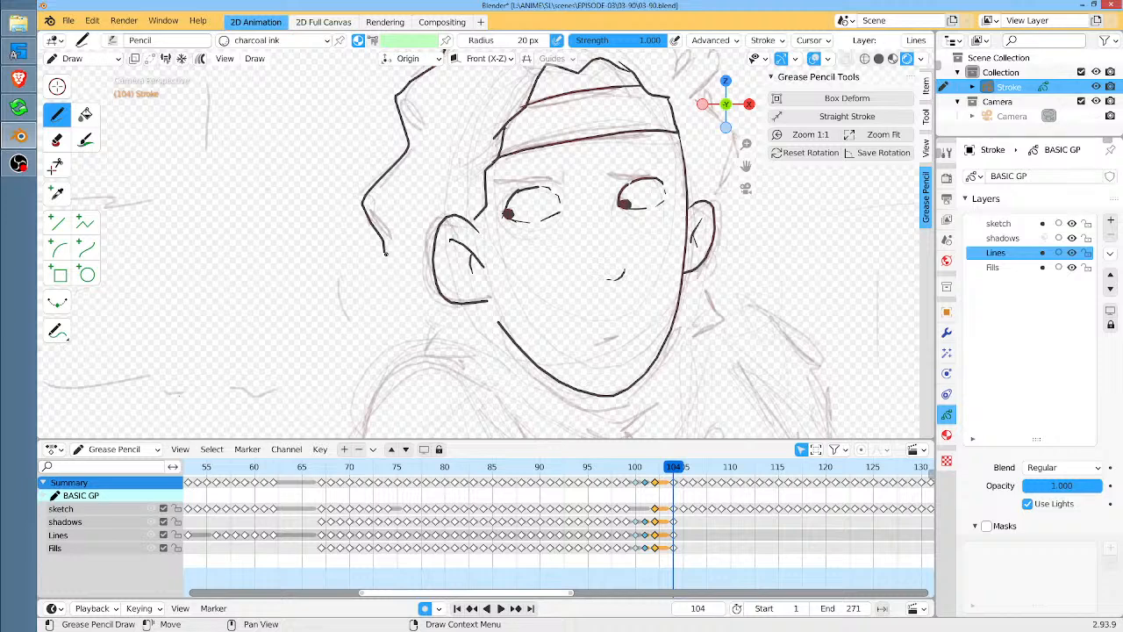
# Extend the left hair outline in a zigzag down below the ear
pyautogui.moveTo(561, 311); pyautogui.dragTo(493, 351, button='middle')
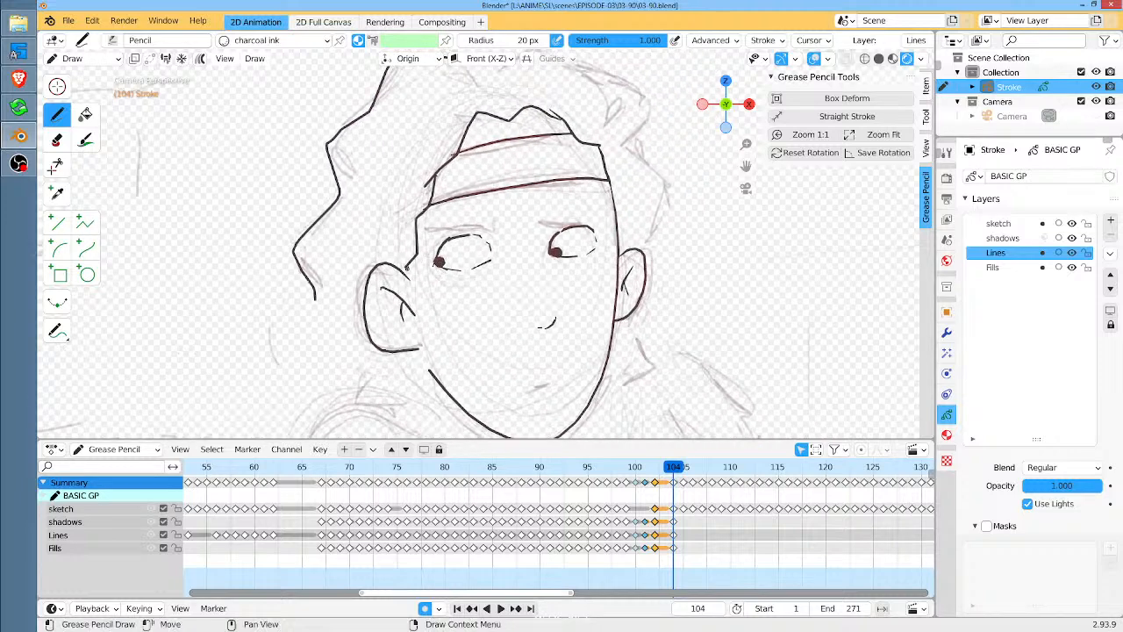
pyautogui.moveTo(316, 298)
pyautogui.mouseDown()
pyautogui.moveTo(296, 341)
pyautogui.moveTo(349, 372)
pyautogui.moveTo(370, 363)
pyautogui.mouseUp()
# Doodle a small cartoon face with big round eyes beside the hair, and erase it
pyautogui.keyDown('shift'); pyautogui.moveTo(277, 289); pyautogui.dragTo(350, 311, button='middle'); pyautogui.keyUp('shift')
pyautogui.moveTo(230, 306)
pyautogui.mouseDown()
pyautogui.moveTo(220, 343)
pyautogui.moveTo(235, 307)
pyautogui.moveTo(259, 339)
pyautogui.moveTo(215, 396)
pyautogui.mouseUp()
pyautogui.click(227, 324)
pyautogui.click(249, 327)
pyautogui.moveTo(264, 337); pyautogui.dragTo(263, 380)
pyautogui.moveTo(225, 309); pyautogui.dragTo(250, 301)
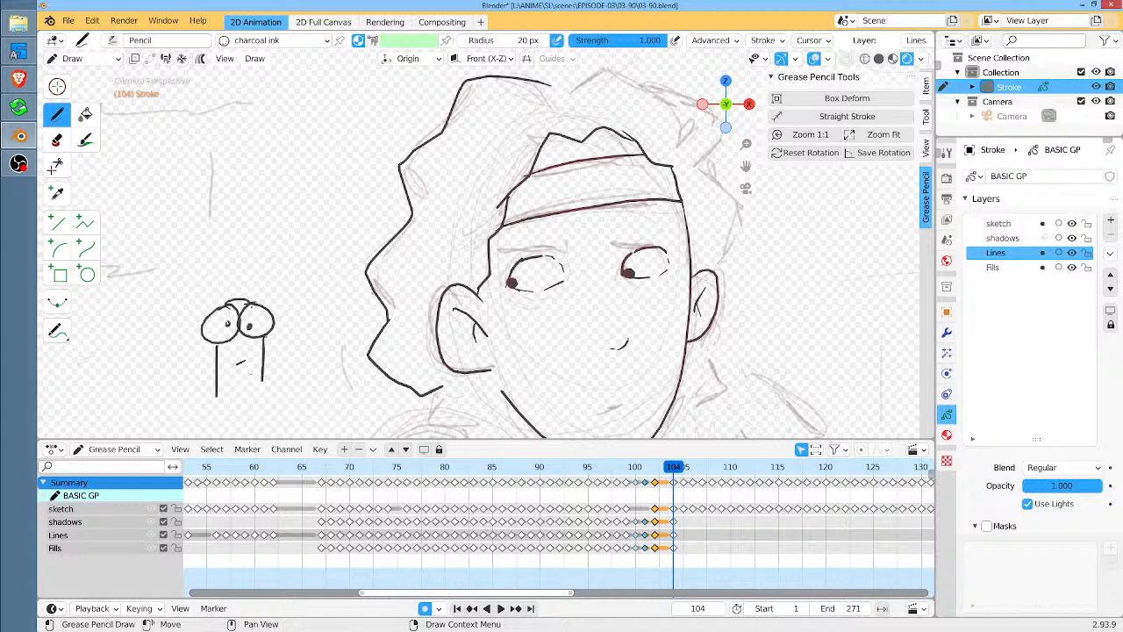
pyautogui.moveTo(258, 372)
pyautogui.keyDown('ctrl'); pyautogui.mouseDown()
pyautogui.moveTo(245, 358)
pyautogui.moveTo(241, 301)
pyautogui.moveTo(196, 331)
pyautogui.moveTo(204, 370)
pyautogui.moveTo(233, 324)
pyautogui.mouseUp(); pyautogui.keyUp('ctrl')
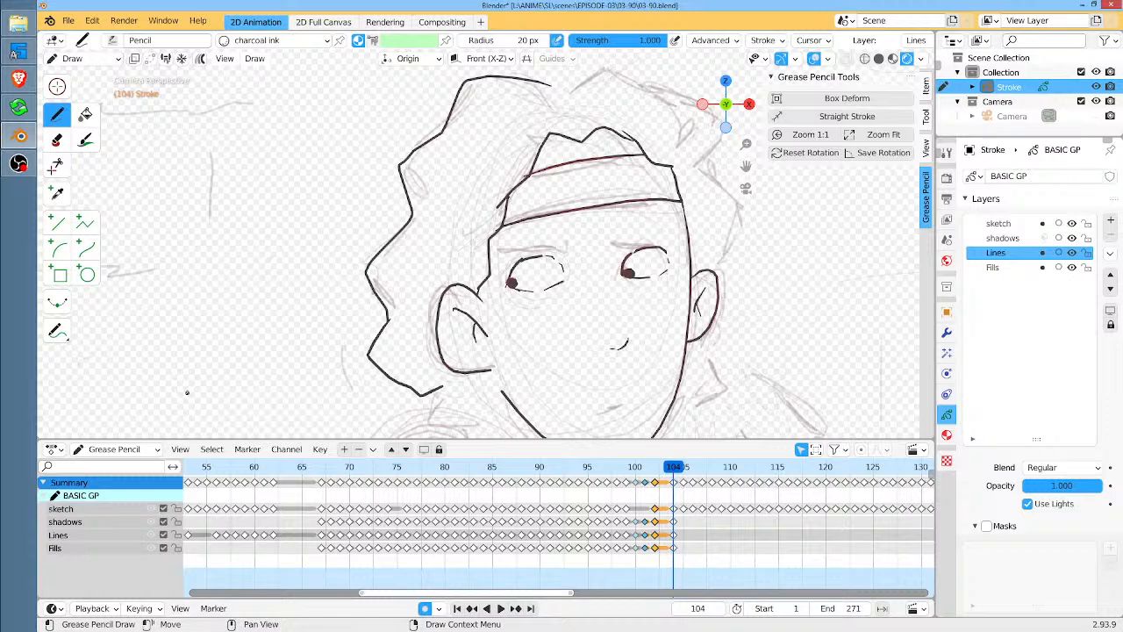
# Continue the hair outline across the top of the head and down the right side to below the ear
pyautogui.moveTo(673, 217); pyautogui.dragTo(597, 321, button='middle')
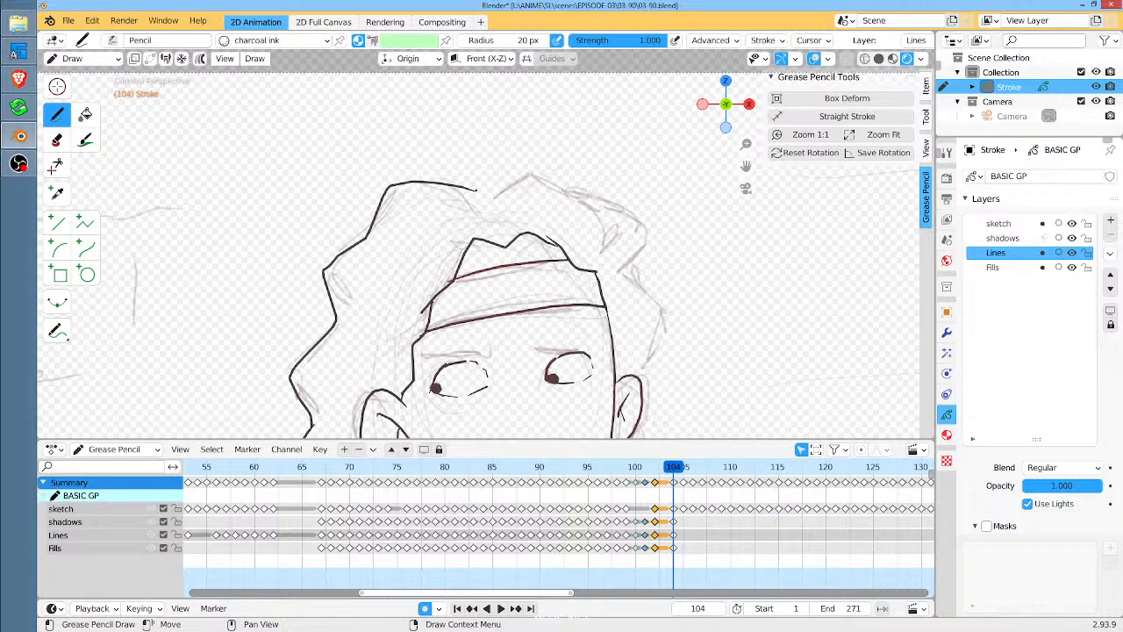
pyautogui.moveTo(476, 190)
pyautogui.mouseDown()
pyautogui.moveTo(516, 169)
pyautogui.moveTo(602, 187)
pyautogui.moveTo(638, 218)
pyautogui.moveTo(634, 244)
pyautogui.moveTo(682, 289)
pyautogui.moveTo(656, 336)
pyautogui.moveTo(665, 372)
pyautogui.moveTo(643, 412)
pyautogui.mouseUp()
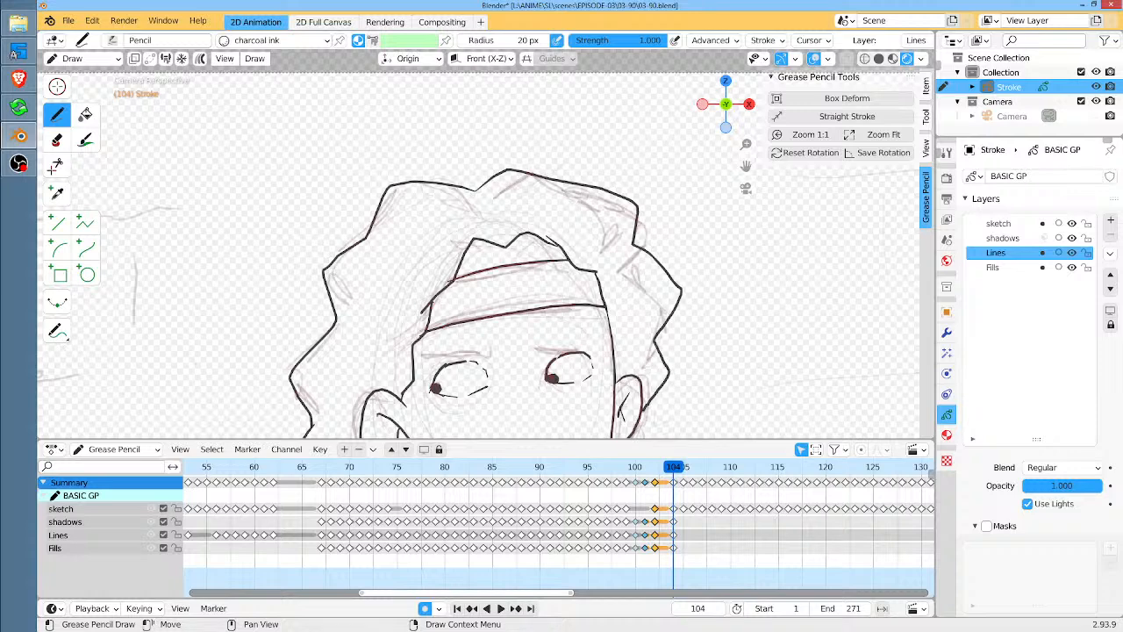
pyautogui.moveTo(643, 414); pyautogui.dragTo(612, 279, button='middle')
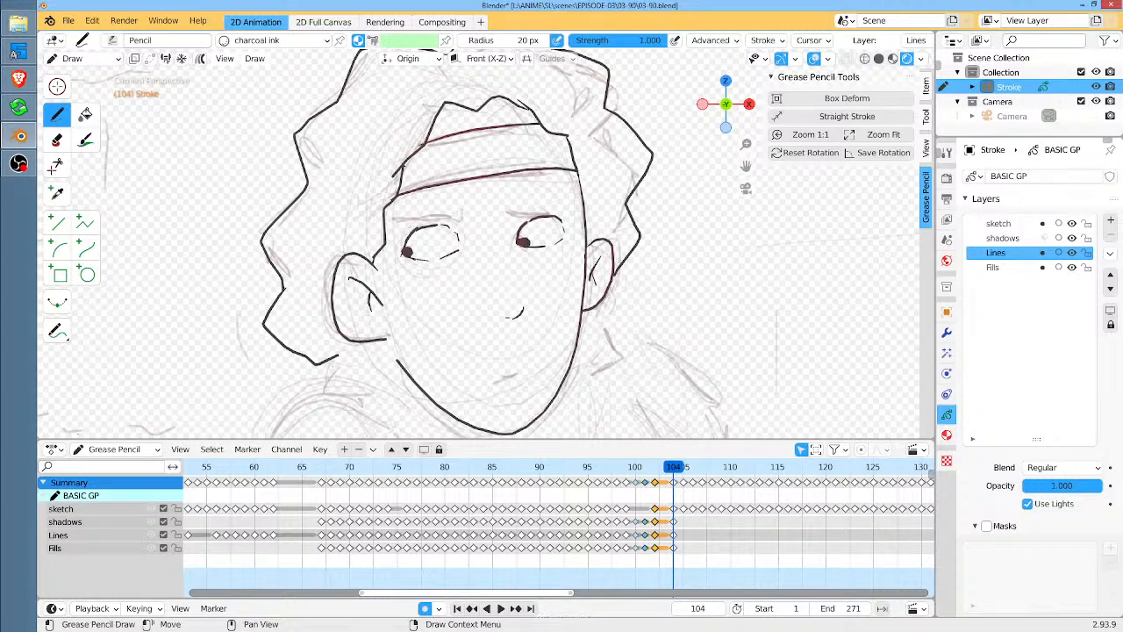
pyautogui.moveTo(613, 279)
pyautogui.mouseDown()
pyautogui.moveTo(625, 307)
pyautogui.moveTo(612, 330)
pyautogui.mouseUp()
# Draw thick frowning eyebrows above both eyes and close the hair lock beneath the right ear
pyautogui.moveTo(509, 215)
pyautogui.mouseDown()
pyautogui.moveTo(561, 215)
pyautogui.moveTo(419, 212)
pyautogui.moveTo(463, 219)
pyautogui.mouseUp()
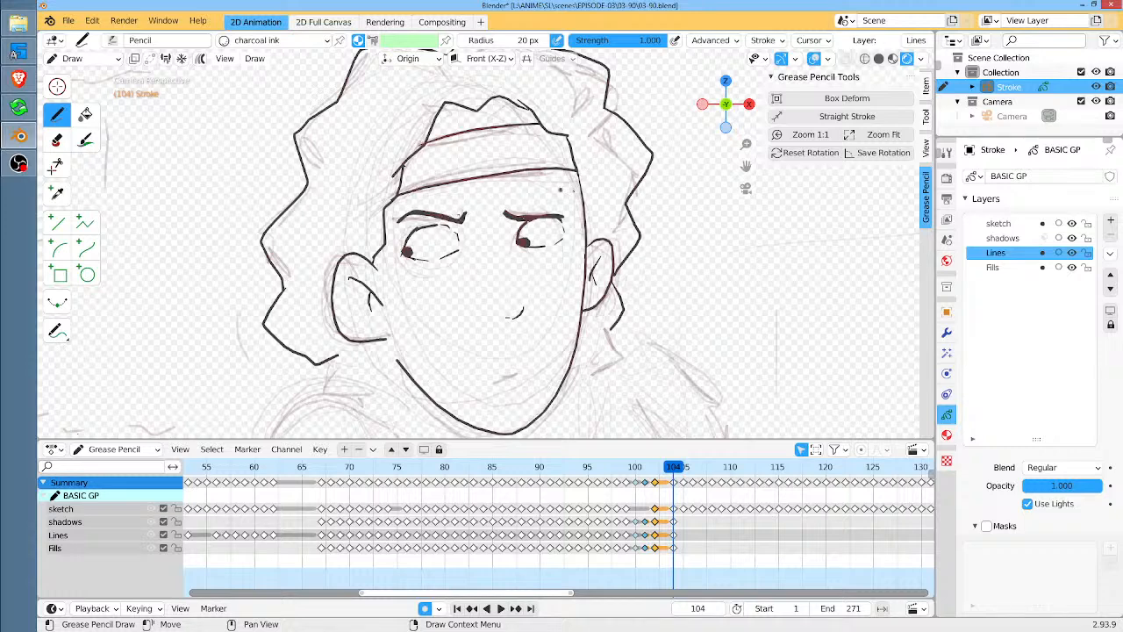
pyautogui.moveTo(674, 307); pyautogui.dragTo(703, 184, button='middle')
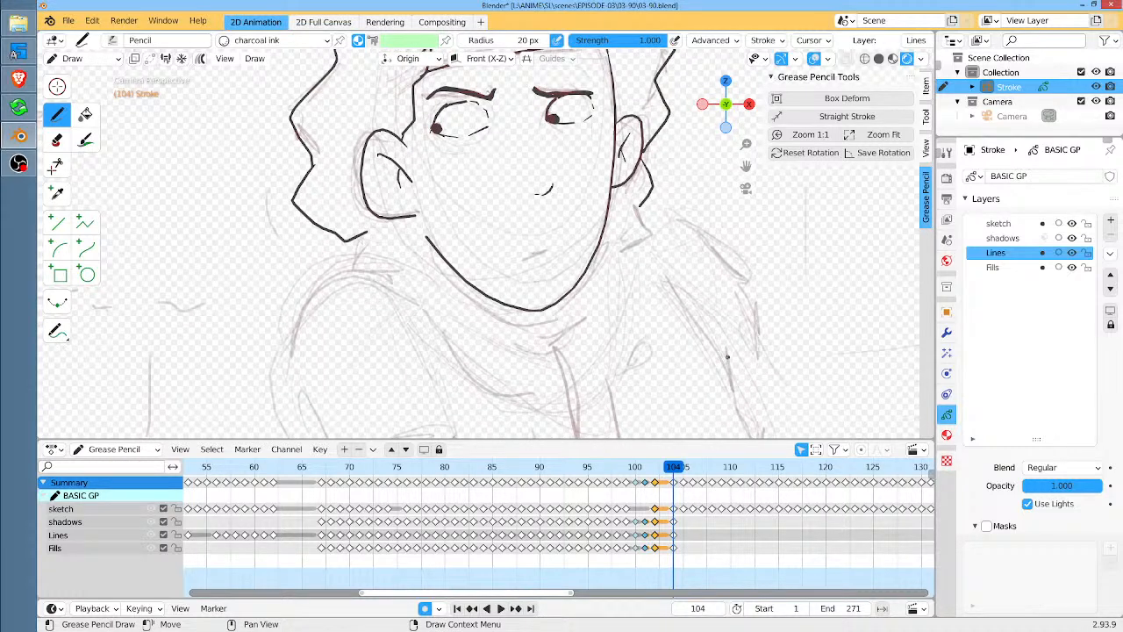
pyautogui.moveTo(650, 175); pyautogui.dragTo(634, 218)
# Ink the neck and collar left of the chin, the left shoulder curve, and the fold lines inside them
pyautogui.moveTo(566, 279); pyautogui.dragTo(558, 308, button='middle')
pyautogui.moveTo(401, 244); pyautogui.dragTo(405, 289)
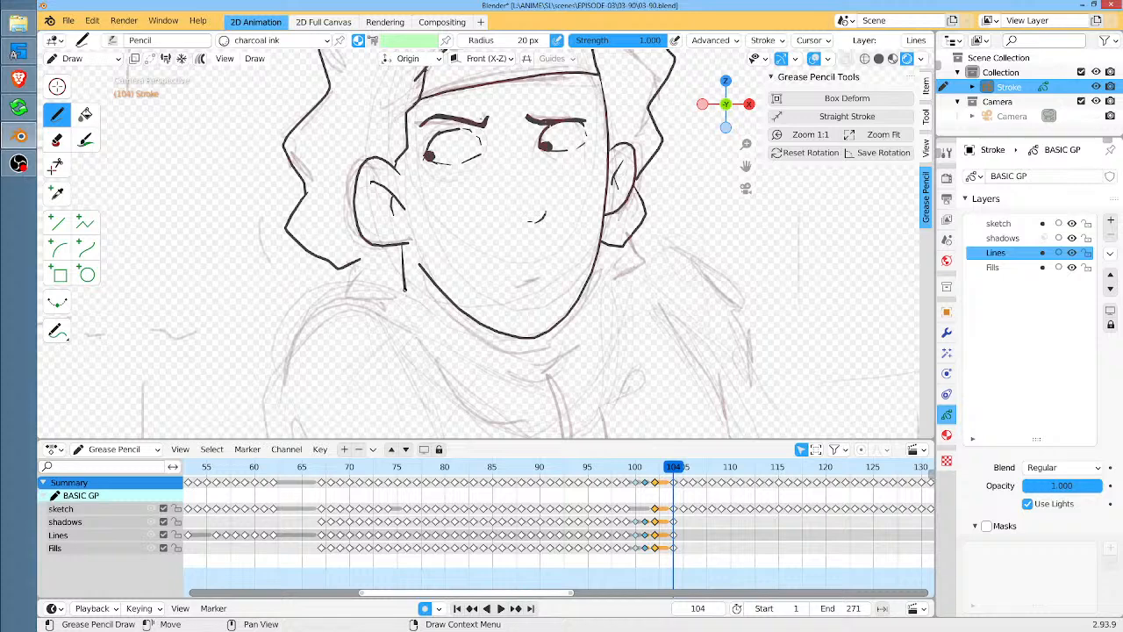
pyautogui.moveTo(407, 291); pyautogui.dragTo(465, 319)
pyautogui.moveTo(399, 258)
pyautogui.mouseDown()
pyautogui.moveTo(324, 285)
pyautogui.moveTo(277, 335)
pyautogui.moveTo(277, 375)
pyautogui.mouseUp()
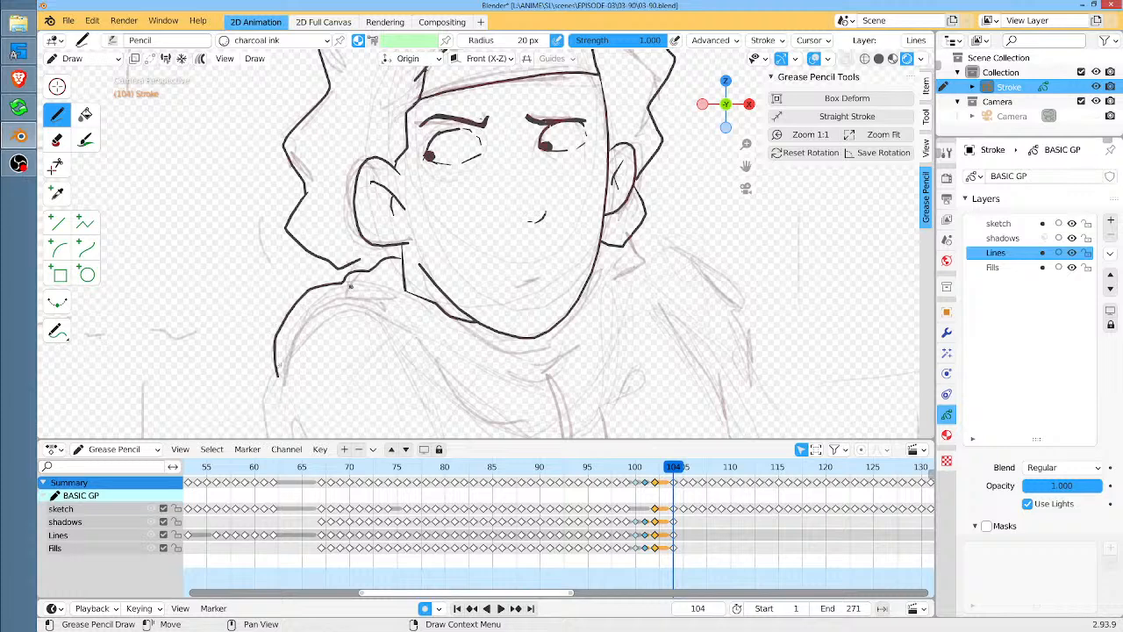
pyautogui.moveTo(350, 286)
pyautogui.mouseDown()
pyautogui.moveTo(390, 304)
pyautogui.moveTo(434, 352)
pyautogui.mouseUp()
pyautogui.moveTo(403, 285); pyautogui.dragTo(446, 338)
# Ink the collar beneath the right ear, the right shoulder outline, and two short fold lines inside it
pyautogui.moveTo(626, 246)
pyautogui.mouseDown()
pyautogui.moveTo(637, 270)
pyautogui.moveTo(657, 266)
pyautogui.mouseUp()
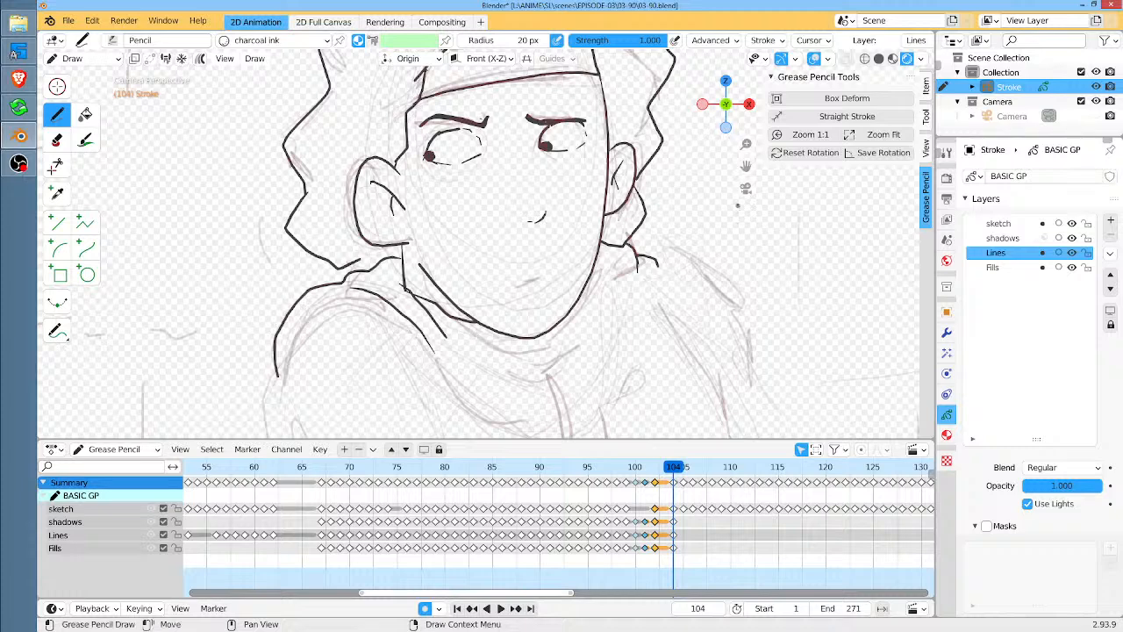
pyautogui.moveTo(651, 255)
pyautogui.mouseDown()
pyautogui.moveTo(686, 254)
pyautogui.moveTo(698, 279)
pyautogui.moveTo(731, 432)
pyautogui.mouseUp()
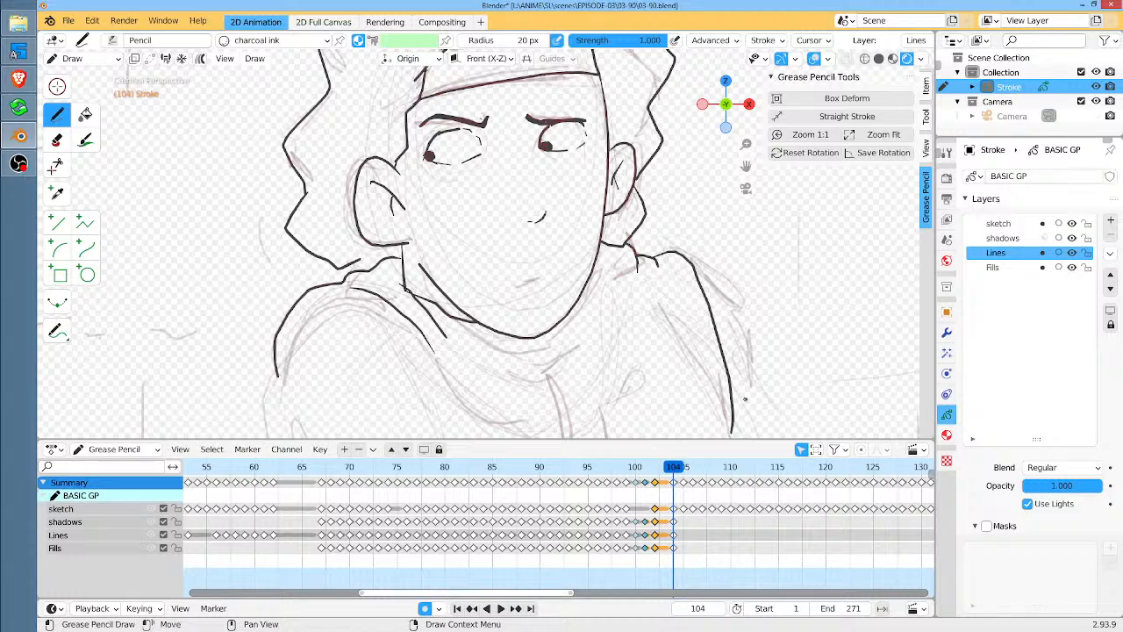
pyautogui.moveTo(782, 293); pyautogui.dragTo(783, 191, button='middle')
pyautogui.moveTo(672, 209); pyautogui.dragTo(702, 263)
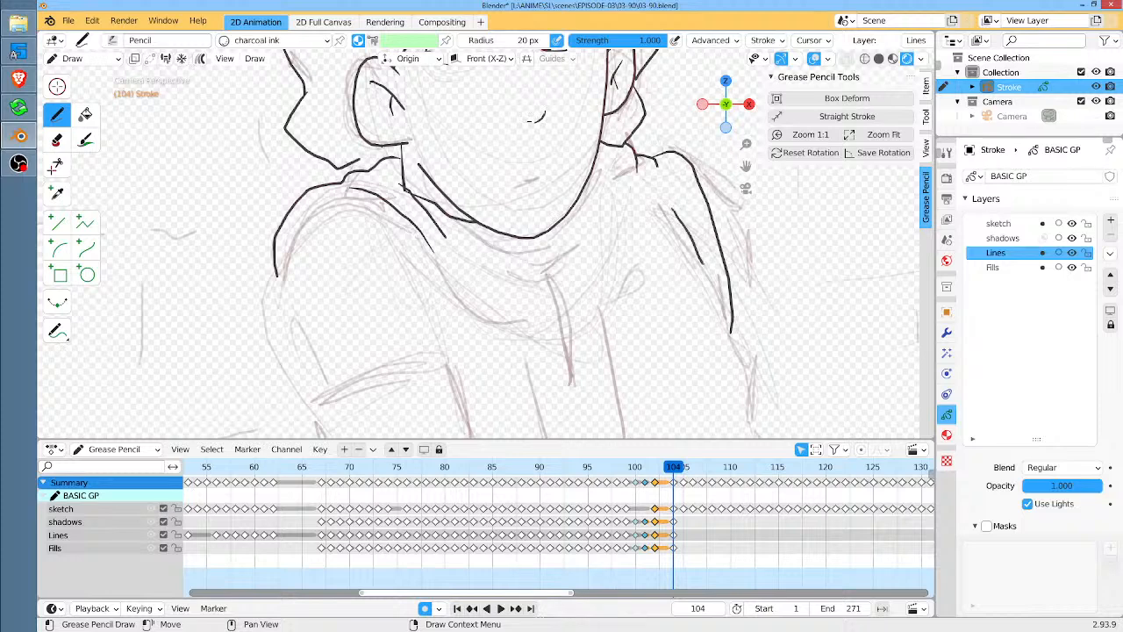
pyautogui.moveTo(694, 221); pyautogui.dragTo(712, 282)
# Close the left sleeve with its inner edge and hem, and outline the wide cuff below it
pyautogui.moveTo(425, 235); pyautogui.dragTo(453, 360)
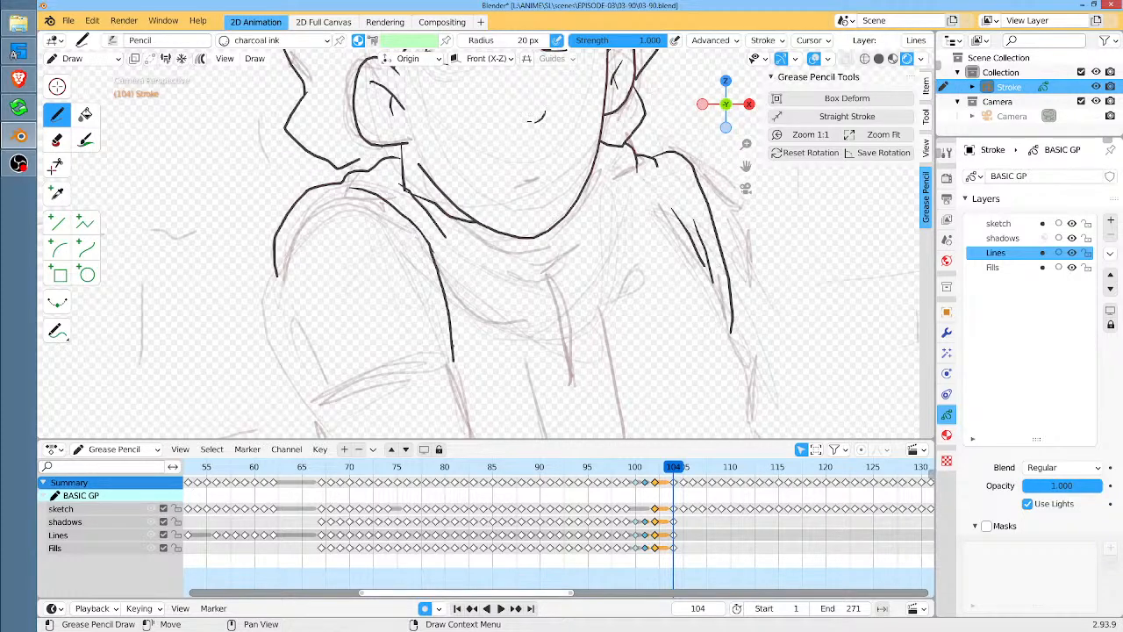
pyautogui.moveTo(277, 275)
pyautogui.mouseDown()
pyautogui.moveTo(323, 387)
pyautogui.moveTo(454, 360)
pyautogui.mouseUp()
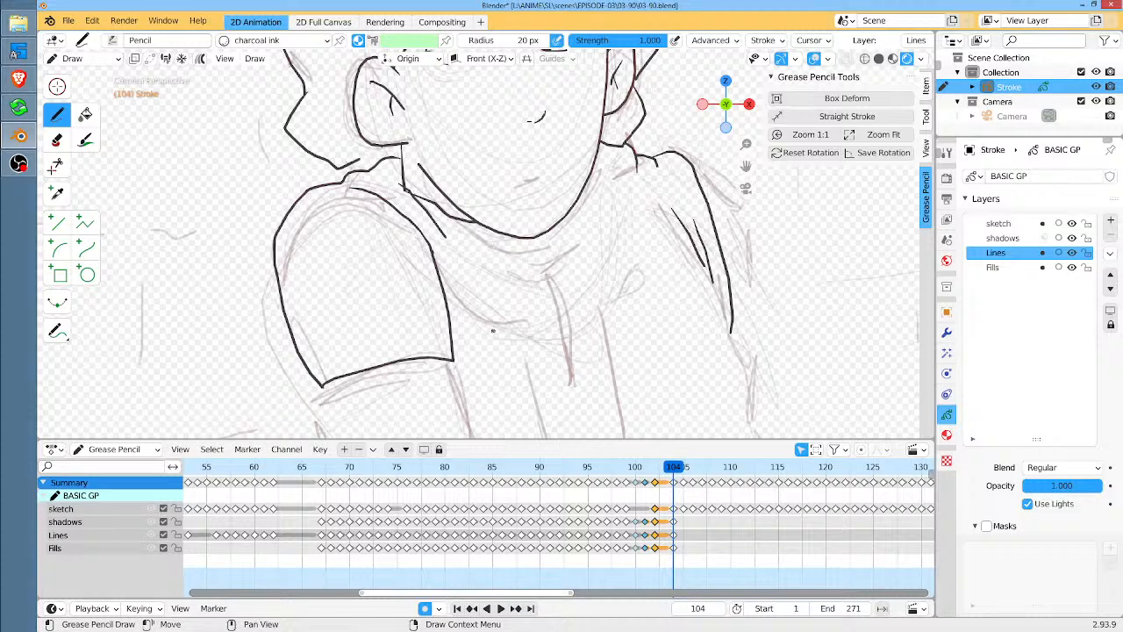
pyautogui.moveTo(599, 329); pyautogui.dragTo(590, 232, button='middle')
pyautogui.moveTo(313, 288)
pyautogui.mouseDown()
pyautogui.moveTo(307, 316)
pyautogui.moveTo(350, 405)
pyautogui.moveTo(477, 375)
pyautogui.mouseUp()
pyautogui.moveTo(441, 262)
pyautogui.mouseDown()
pyautogui.moveTo(454, 265)
pyautogui.moveTo(478, 376)
pyautogui.mouseUp()
# Ink both edges of the left forearm past the camera frame and close it with a horizontal base line
pyautogui.keyDown('shift'); pyautogui.moveTo(363, 407); pyautogui.dragTo(342, 281, button='middle'); pyautogui.keyUp('shift')
pyautogui.moveTo(331, 279); pyautogui.dragTo(385, 379)
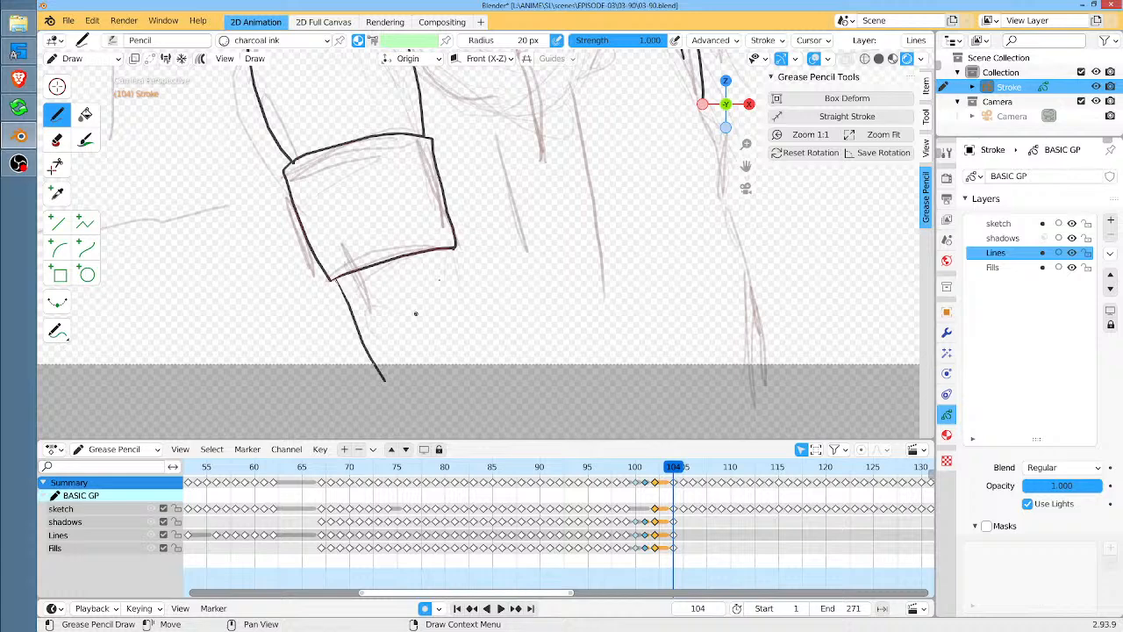
pyautogui.moveTo(451, 253); pyautogui.dragTo(504, 381)
pyautogui.moveTo(370, 378); pyautogui.dragTo(507, 377)
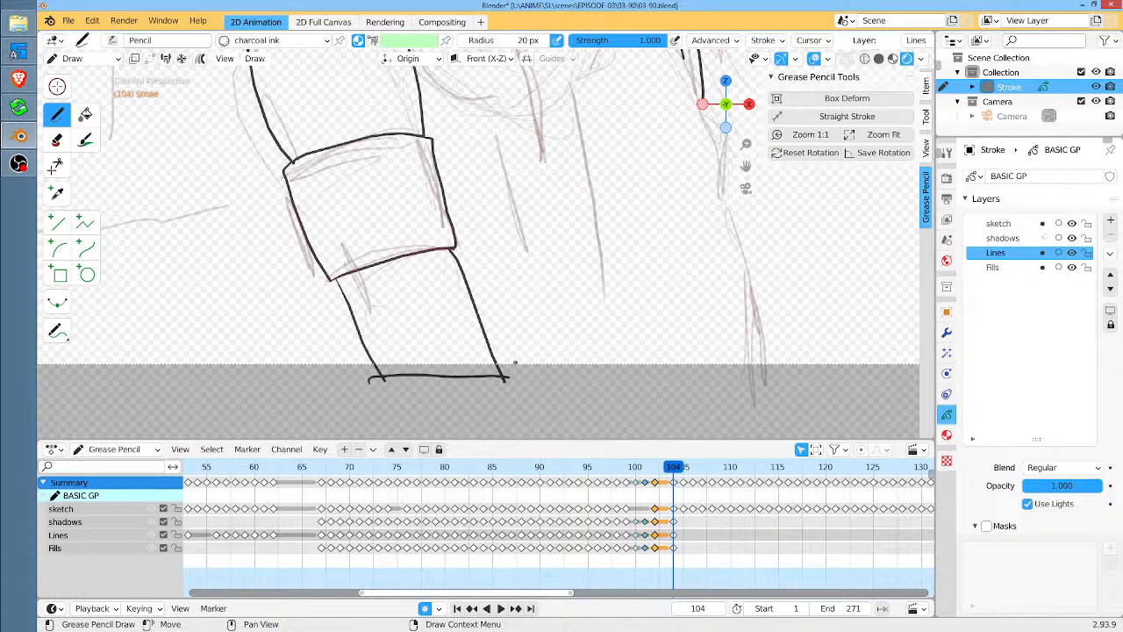
# Ink the neckline beneath the chin with a narrow pointed slit running down the chest
pyautogui.moveTo(626, 271); pyautogui.dragTo(517, 406, button='middle')
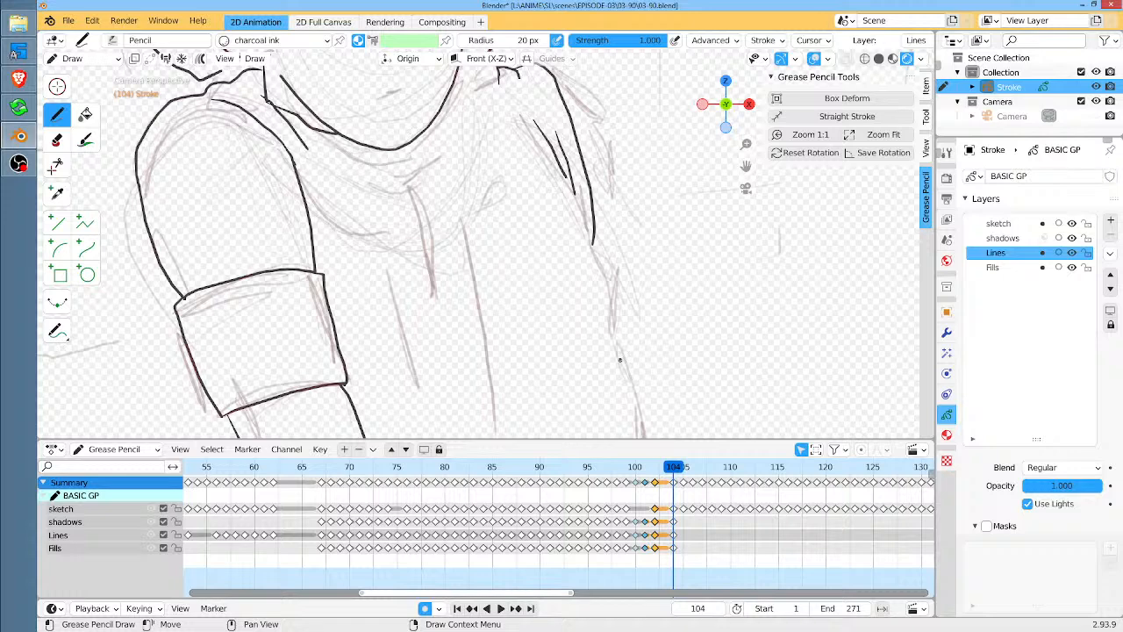
pyautogui.keyDown('shift'); pyautogui.moveTo(314, 149); pyautogui.dragTo(389, 262, button='middle'); pyautogui.keyUp('shift')
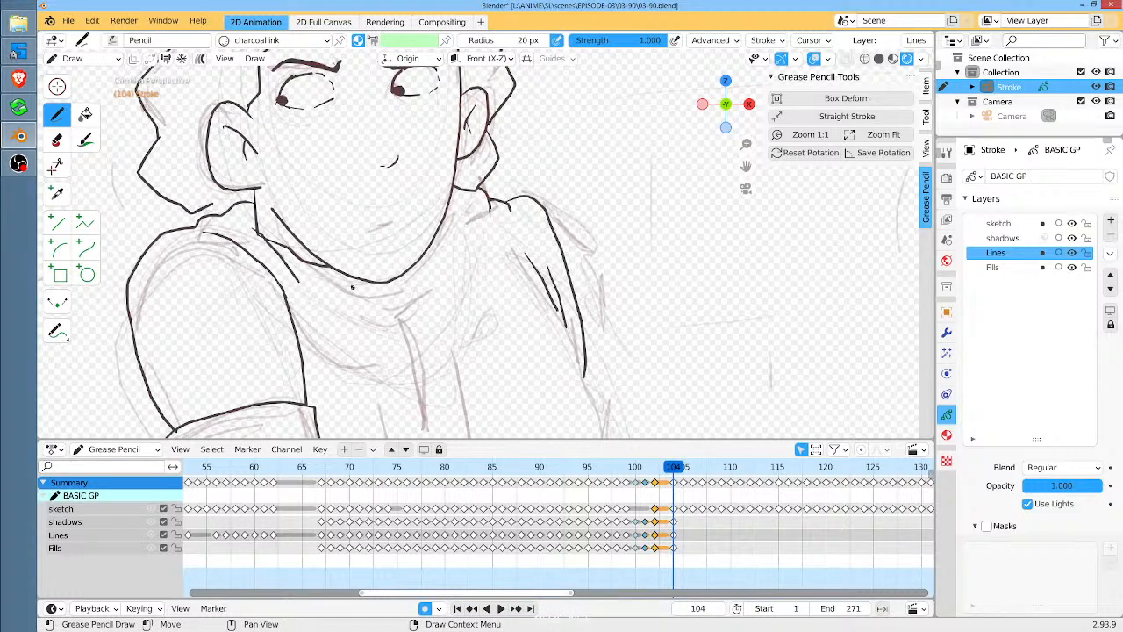
pyautogui.moveTo(343, 275)
pyautogui.mouseDown()
pyautogui.moveTo(390, 300)
pyautogui.moveTo(428, 430)
pyautogui.moveTo(414, 307)
pyautogui.moveTo(429, 251)
pyautogui.mouseUp()
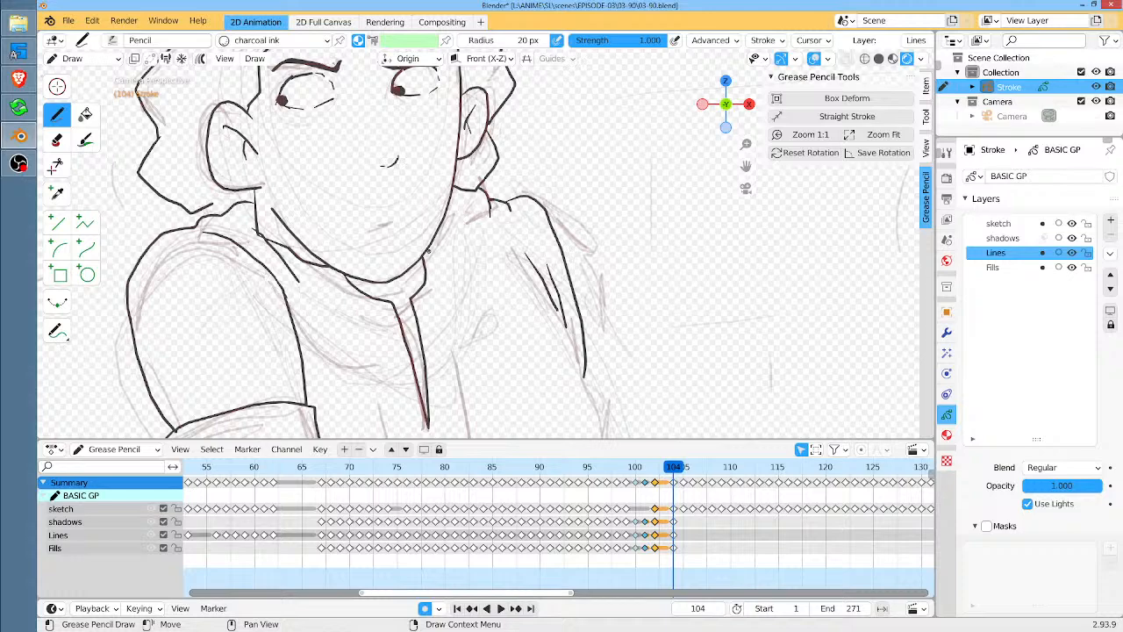
# Extend the right shoulder line down the torso past the camera frame and continue the base line across to it
pyautogui.moveTo(644, 284); pyautogui.dragTo(524, 197, button='middle')
pyautogui.moveTo(465, 288); pyautogui.dragTo(492, 381)
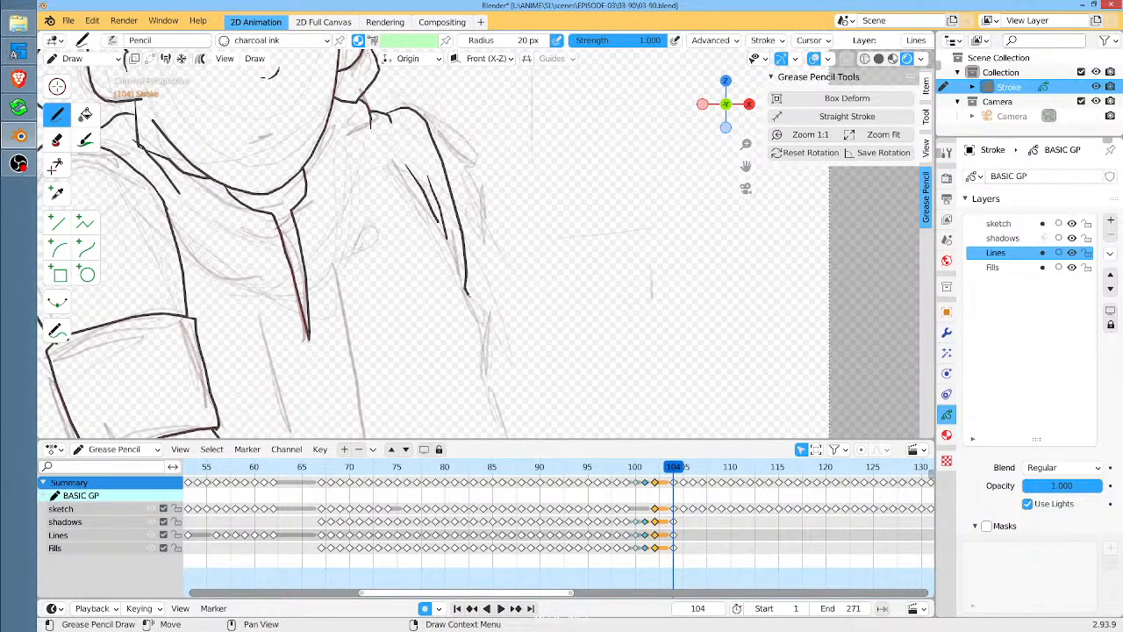
pyautogui.moveTo(552, 309); pyautogui.dragTo(602, 176, button='middle')
pyautogui.moveTo(538, 240); pyautogui.dragTo(578, 427)
pyautogui.moveTo(588, 422); pyautogui.dragTo(320, 425)
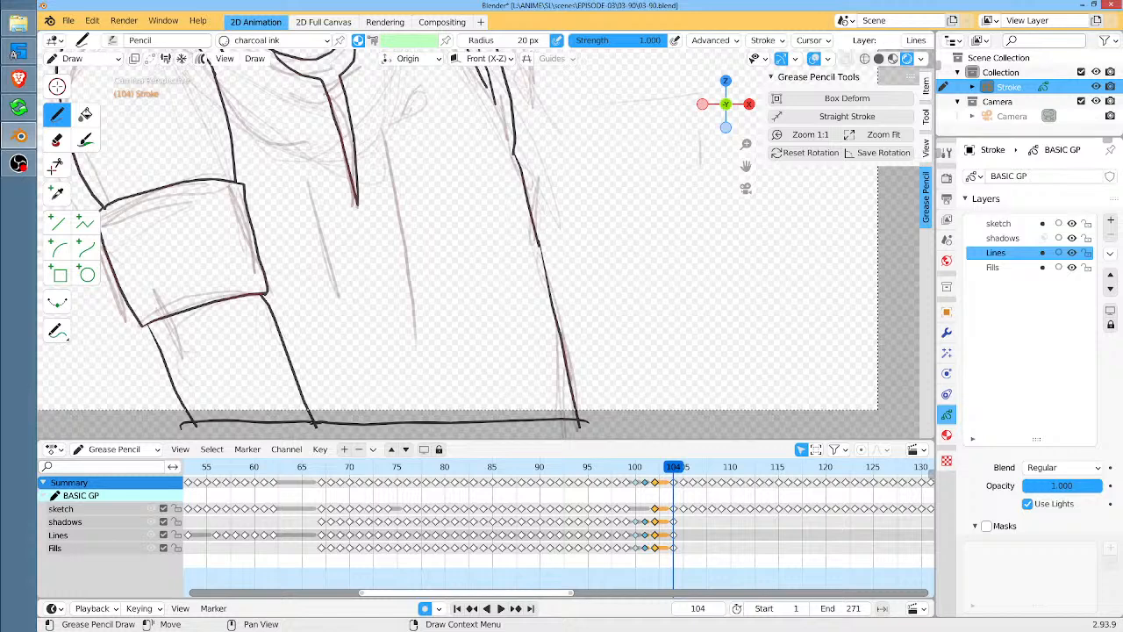
# Ink both front edges of the open garment down to the base line and join the left edge to the collar fold
pyautogui.keyDown('shift'); pyautogui.moveTo(259, 95); pyautogui.dragTo(277, 225, button='middle'); pyautogui.keyUp('shift')
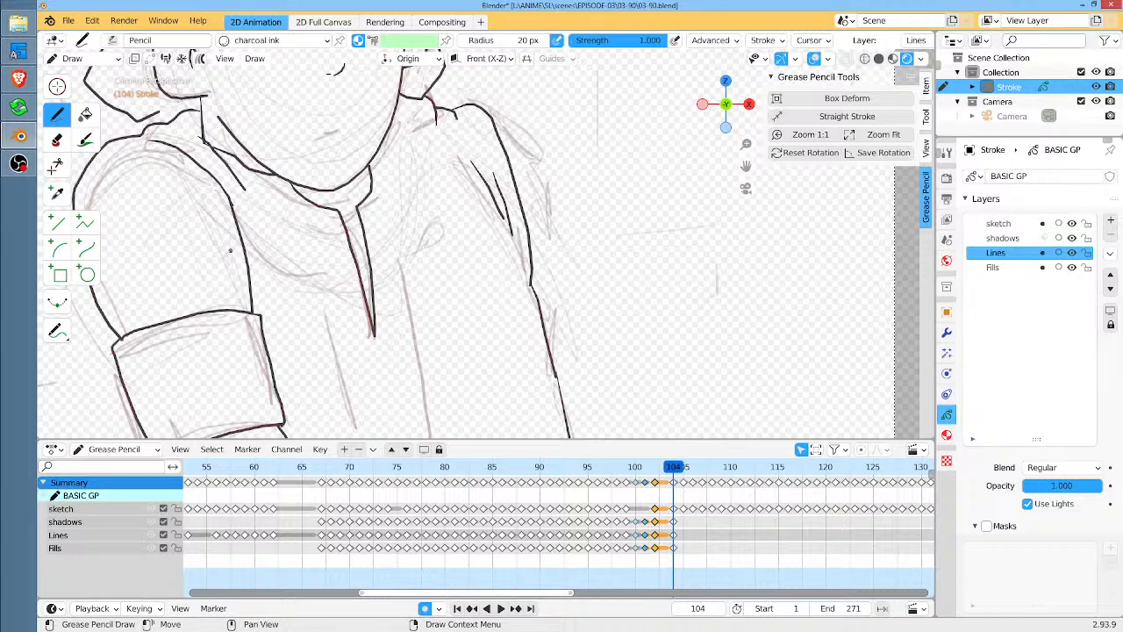
pyautogui.moveTo(410, 98)
pyautogui.mouseDown()
pyautogui.moveTo(422, 162)
pyautogui.moveTo(399, 234)
pyautogui.moveTo(423, 360)
pyautogui.mouseUp()
pyautogui.keyDown('shift'); pyautogui.moveTo(464, 314); pyautogui.dragTo(479, 178, button='middle'); pyautogui.keyUp('shift')
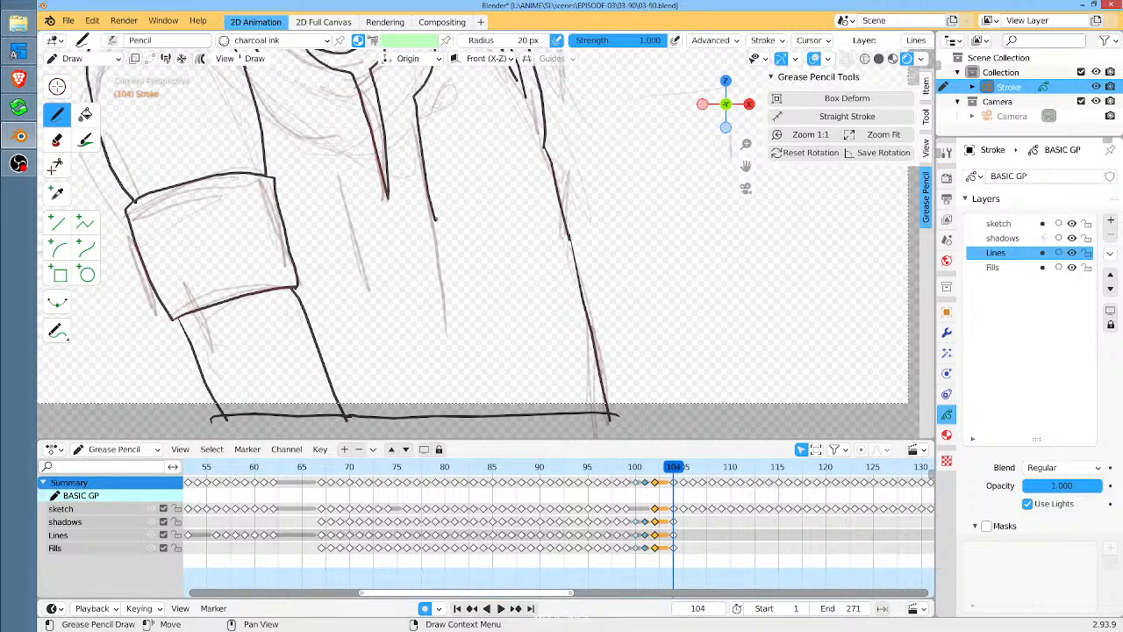
pyautogui.moveTo(434, 217); pyautogui.dragTo(463, 418)
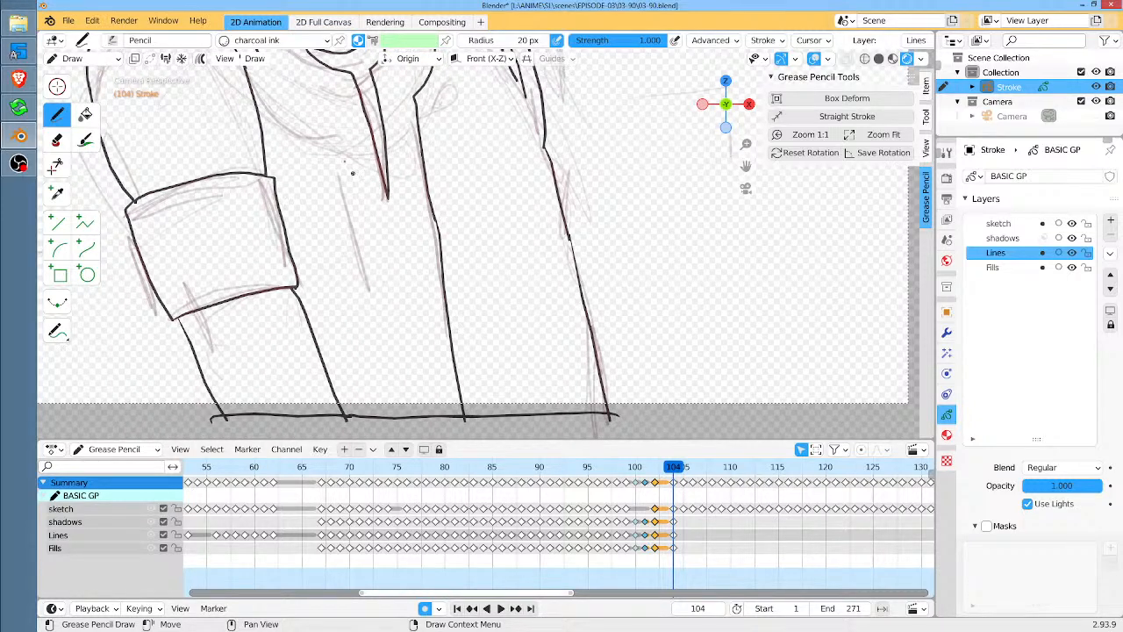
pyautogui.moveTo(322, 120); pyautogui.dragTo(410, 437)
pyautogui.moveTo(510, 240)
pyautogui.keyDown('shift'); pyautogui.mouseDown(button='middle')
pyautogui.moveTo(516, 283)
pyautogui.moveTo(565, 391)
pyautogui.mouseUp(button='middle'); pyautogui.keyUp('shift')
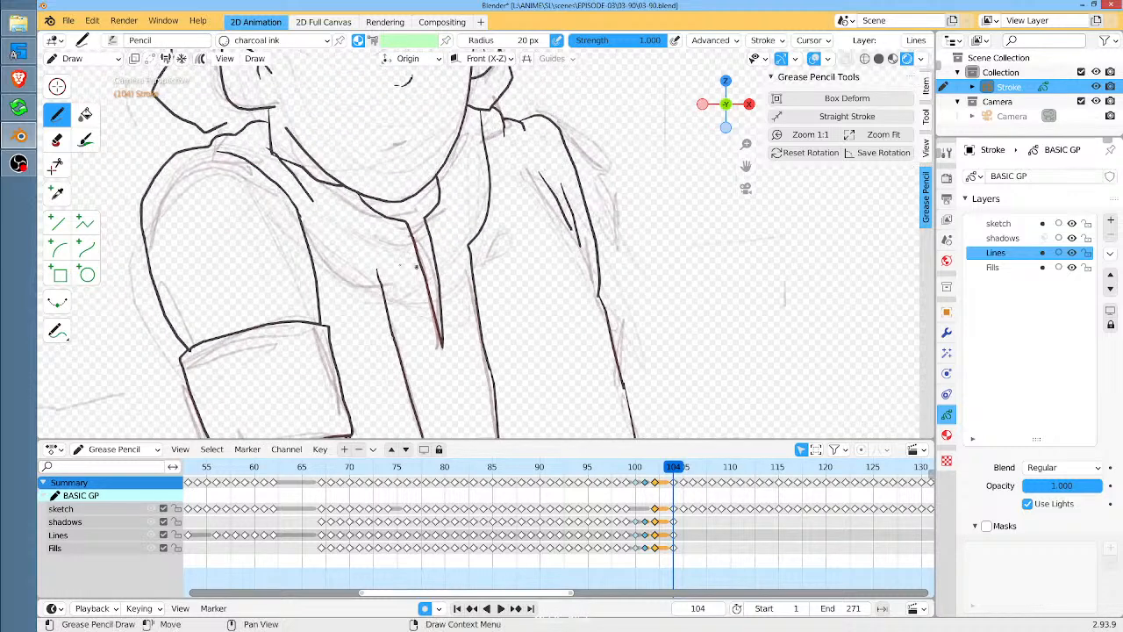
pyautogui.moveTo(377, 273)
pyautogui.mouseDown()
pyautogui.moveTo(318, 220)
pyautogui.moveTo(310, 192)
pyautogui.mouseUp()
# Ink the outer right arm with its sleeve, narrow cuff and forearm down to the base line
pyautogui.moveTo(562, 133)
pyautogui.mouseDown()
pyautogui.moveTo(617, 227)
pyautogui.moveTo(623, 303)
pyautogui.moveTo(606, 312)
pyautogui.mouseUp()
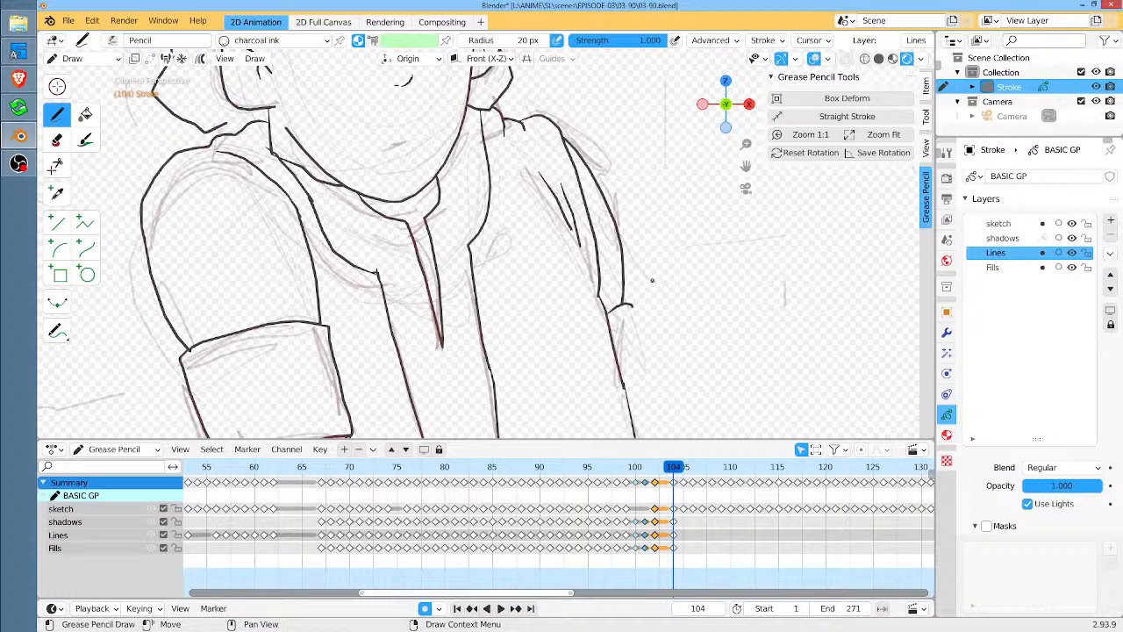
pyautogui.moveTo(628, 303); pyautogui.dragTo(696, 143, button='middle')
pyautogui.moveTo(623, 187)
pyautogui.mouseDown()
pyautogui.moveTo(649, 311)
pyautogui.moveTo(632, 349)
pyautogui.mouseUp()
pyautogui.keyDown('shift'); pyautogui.moveTo(643, 328); pyautogui.dragTo(655, 207, button='middle'); pyautogui.keyUp('shift')
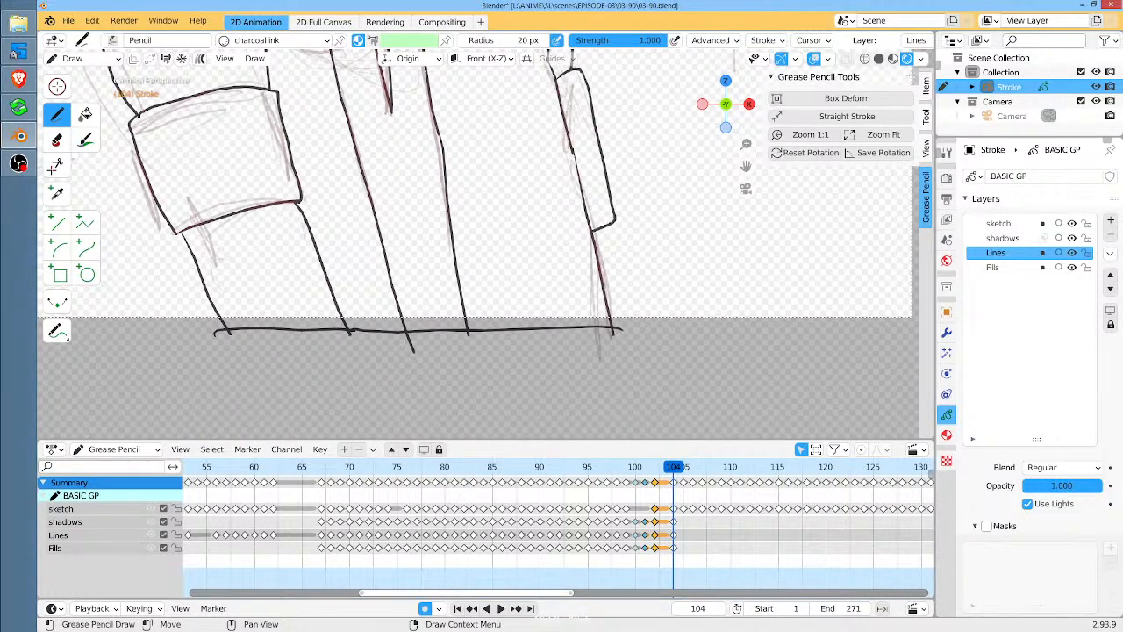
pyautogui.moveTo(611, 223); pyautogui.dragTo(629, 345)
pyautogui.moveTo(615, 228); pyautogui.dragTo(619, 248)
pyautogui.moveTo(572, 158); pyautogui.dragTo(590, 230)
# Close the line gaps around the neck and collar and where the left forearm meets its cuff
pyautogui.moveTo(599, 80); pyautogui.dragTo(599, 251, button='middle')
pyautogui.moveTo(501, 87); pyautogui.dragTo(516, 211, button='middle')
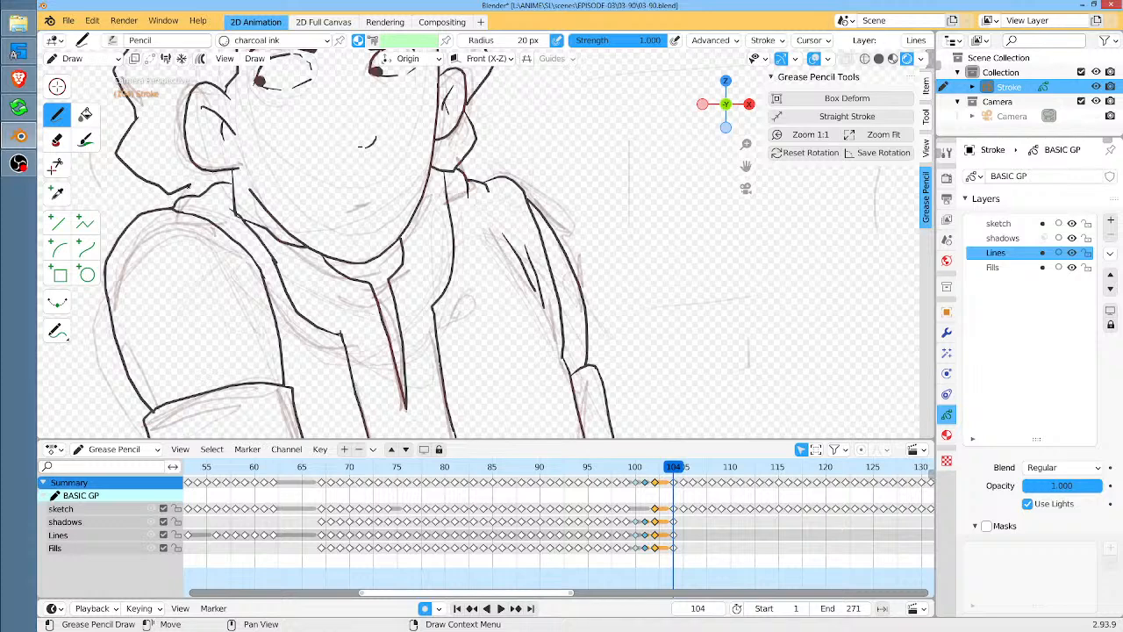
pyautogui.moveTo(190, 184)
pyautogui.mouseDown()
pyautogui.moveTo(191, 195)
pyautogui.moveTo(191, 183)
pyautogui.mouseUp()
pyautogui.moveTo(233, 170); pyautogui.dragTo(234, 213)
pyautogui.moveTo(444, 172); pyautogui.dragTo(445, 190)
pyautogui.moveTo(647, 268)
pyautogui.mouseDown(button='middle')
pyautogui.moveTo(642, 186)
pyautogui.moveTo(618, 102)
pyautogui.mouseUp(button='middle')
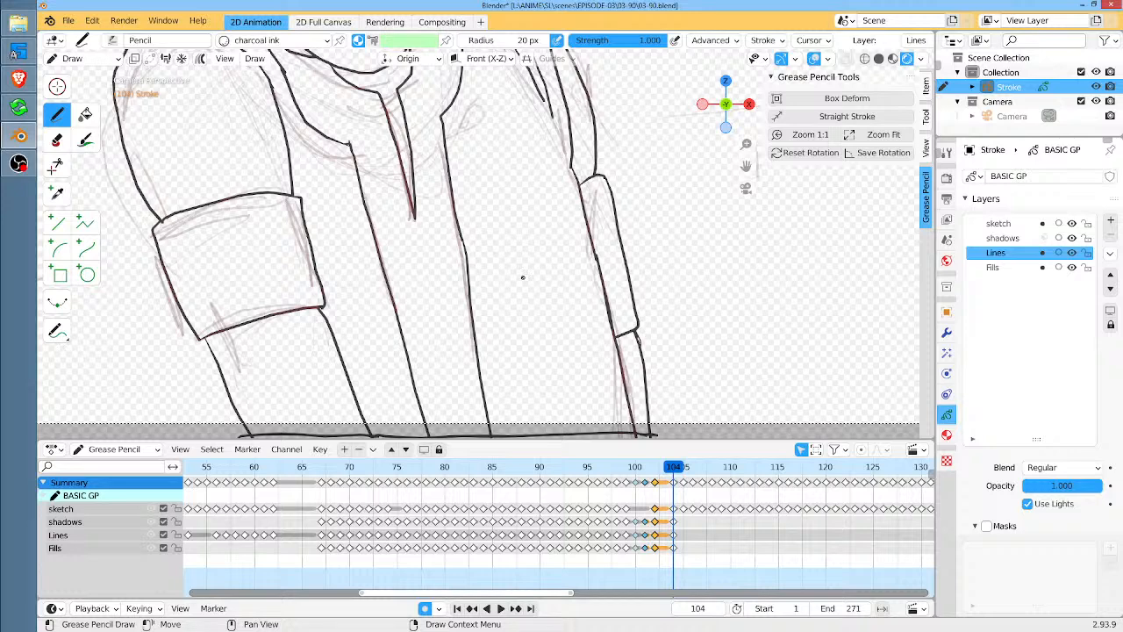
pyautogui.moveTo(203, 338)
pyautogui.mouseDown()
pyautogui.moveTo(225, 386)
pyautogui.moveTo(277, 402)
pyautogui.moveTo(283, 391)
pyautogui.mouseUp()
# Save the file and ink a short frown crease between the eyebrows
pyautogui.moveTo(665, 215)
pyautogui.mouseDown(button='middle')
pyautogui.moveTo(641, 296)
pyautogui.moveTo(657, 425)
pyautogui.mouseUp(button='middle')
pyautogui.moveTo(629, 214)
pyautogui.mouseDown(button='middle')
pyautogui.moveTo(629, 283)
pyautogui.moveTo(680, 313)
pyautogui.moveTo(630, 305)
pyautogui.mouseUp(button='middle')
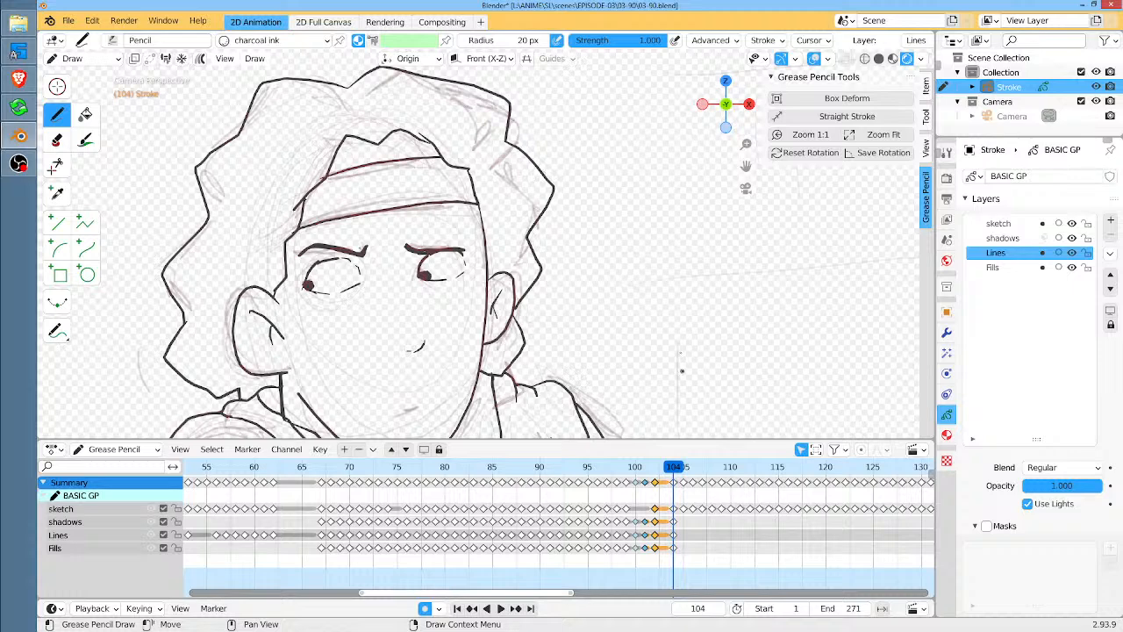
pyautogui.moveTo(679, 339); pyautogui.dragTo(640, 225, button='middle')
pyautogui.hotkey('ctrl', 's')
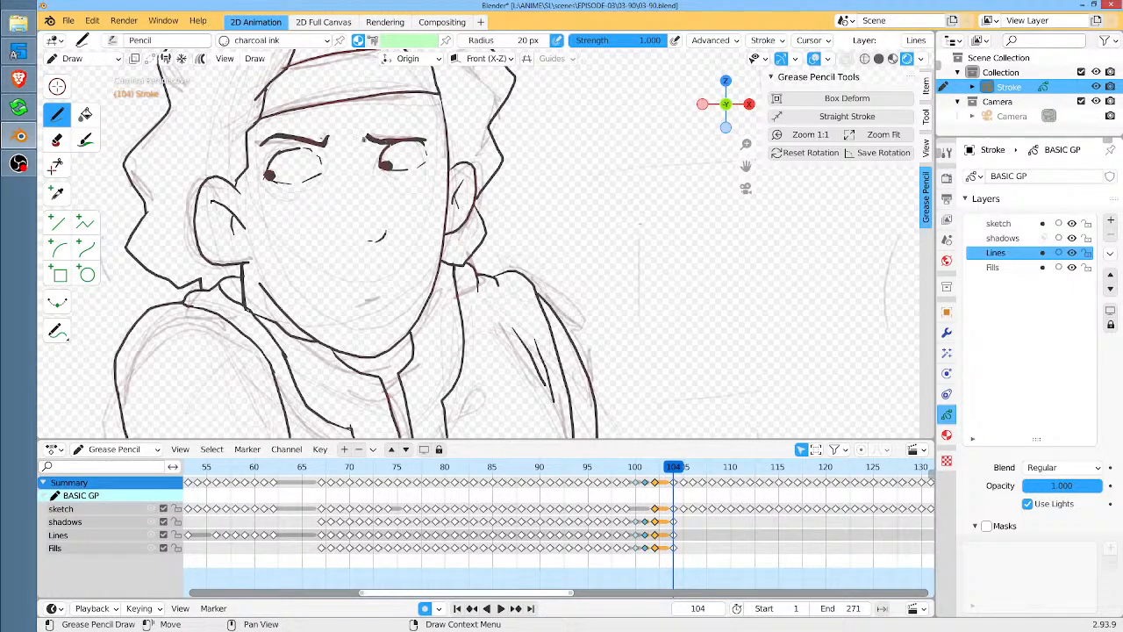
pyautogui.moveTo(352, 128); pyautogui.dragTo(350, 139)
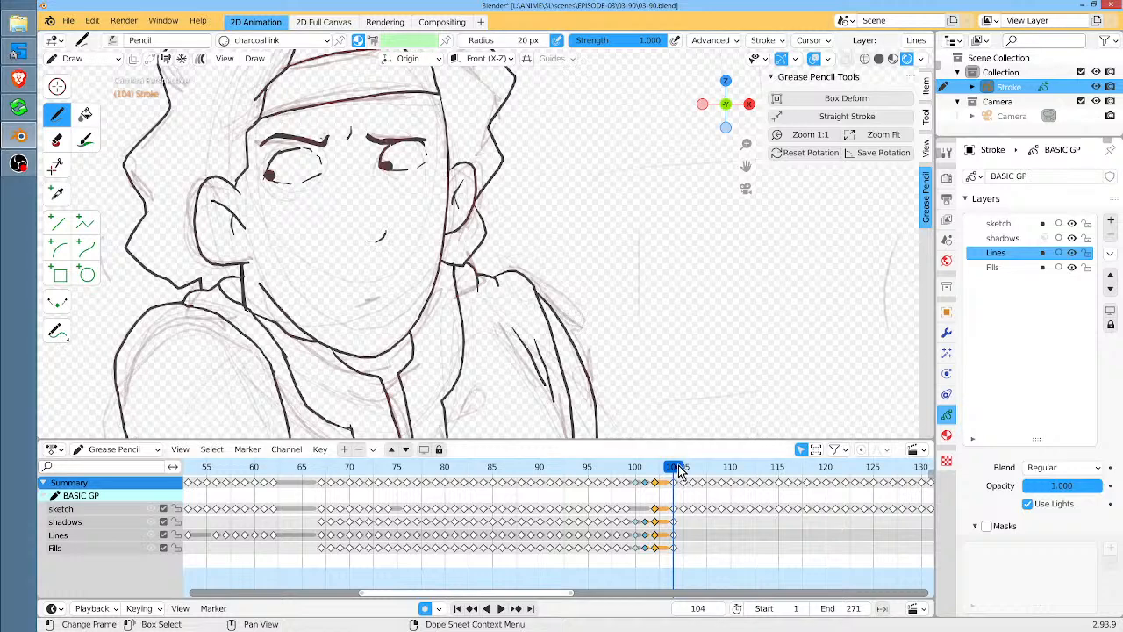
# Move to frame 105 and ink the long vertical edge and the wavy hair outline bulging out from it
pyautogui.click(682, 469)
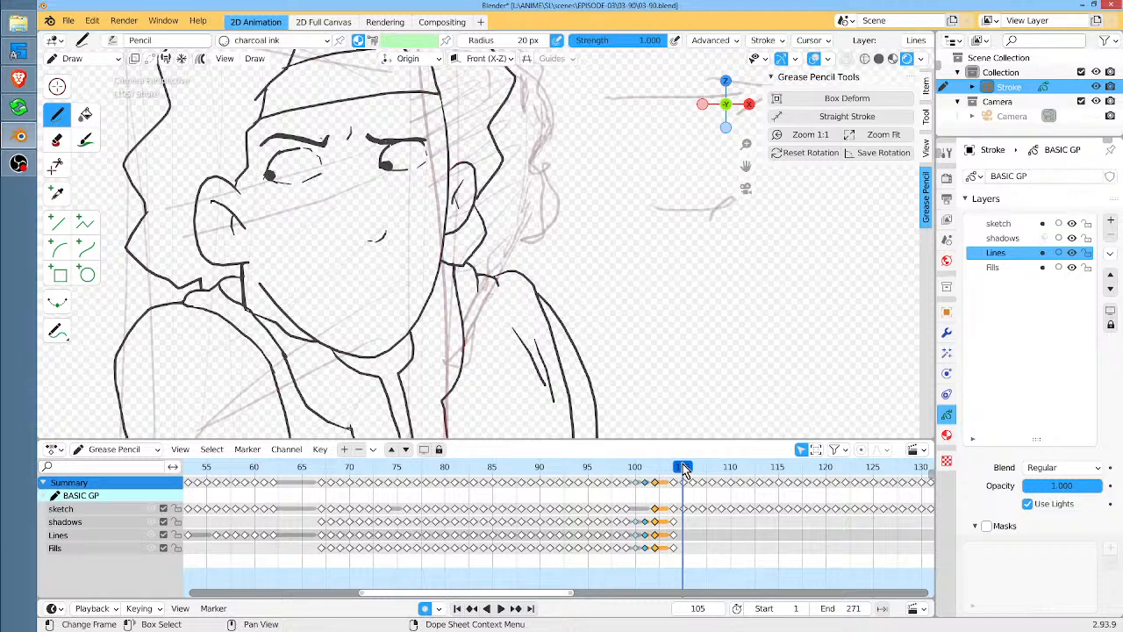
pyautogui.moveTo(685, 471)
pyautogui.mouseDown()
pyautogui.moveTo(654, 471)
pyautogui.moveTo(676, 463)
pyautogui.mouseUp()
pyautogui.moveTo(628, 223)
pyautogui.mouseDown(button='middle')
pyautogui.moveTo(664, 258)
pyautogui.moveTo(677, 243)
pyautogui.mouseUp(button='middle')
pyautogui.scroll(-4, 707, 252)
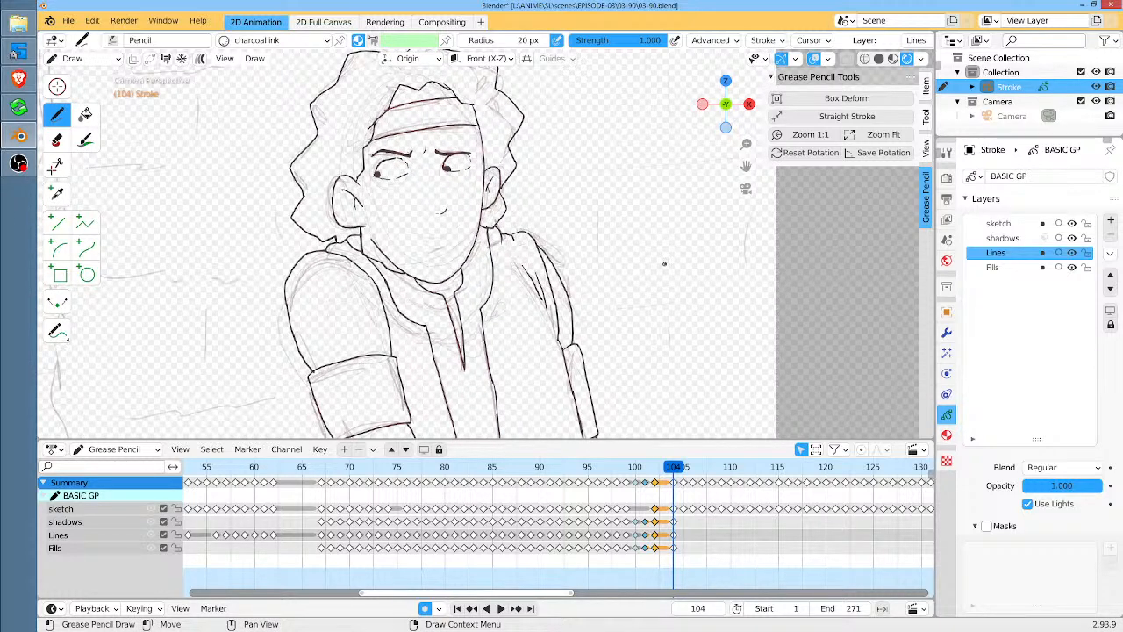
pyautogui.click(686, 474)
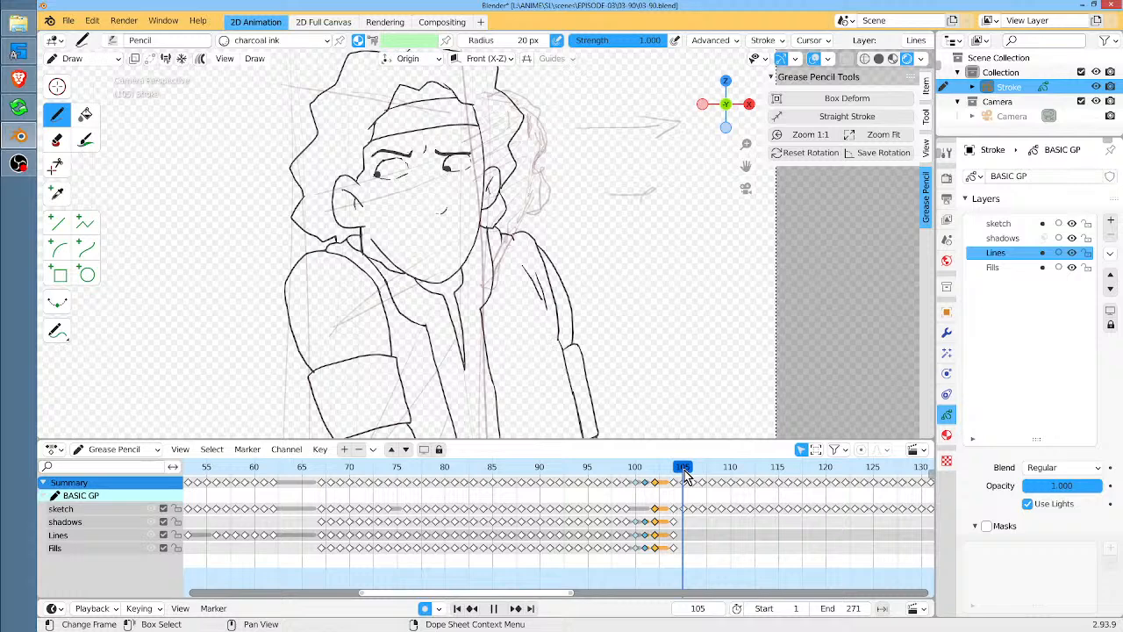
pyautogui.moveTo(687, 473)
pyautogui.mouseDown()
pyautogui.moveTo(672, 474)
pyautogui.moveTo(683, 474)
pyautogui.mouseUp()
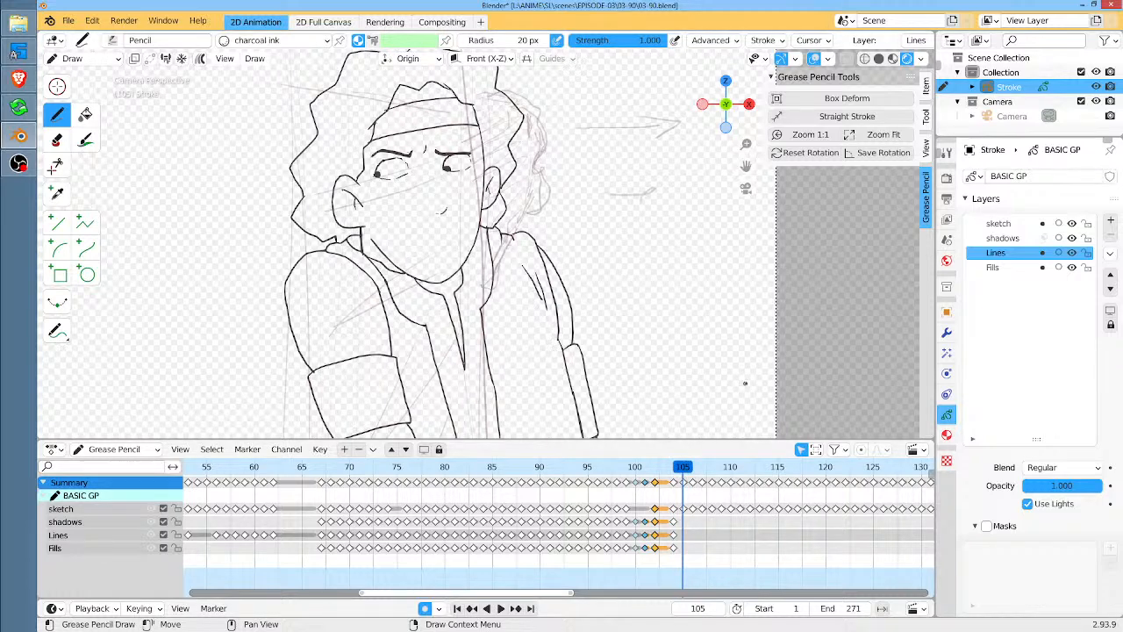
pyautogui.moveTo(615, 208)
pyautogui.mouseDown(button='middle')
pyautogui.moveTo(634, 249)
pyautogui.moveTo(616, 281)
pyautogui.moveTo(607, 214)
pyautogui.mouseUp(button='middle')
pyautogui.moveTo(471, 79)
pyautogui.mouseDown()
pyautogui.moveTo(500, 450)
pyautogui.moveTo(503, 433)
pyautogui.mouseUp()
pyautogui.moveTo(546, 221)
pyautogui.keyDown('ctrl'); pyautogui.mouseDown(button='middle')
pyautogui.moveTo(629, 158)
pyautogui.moveTo(597, 246)
pyautogui.mouseUp(button='middle'); pyautogui.keyUp('ctrl')
pyautogui.moveTo(435, 159)
pyautogui.mouseDown()
pyautogui.moveTo(532, 166)
pyautogui.moveTo(566, 235)
pyautogui.moveTo(502, 394)
pyautogui.moveTo(451, 441)
pyautogui.mouseUp()
pyautogui.moveTo(540, 361); pyautogui.dragTo(541, 285, button='middle')
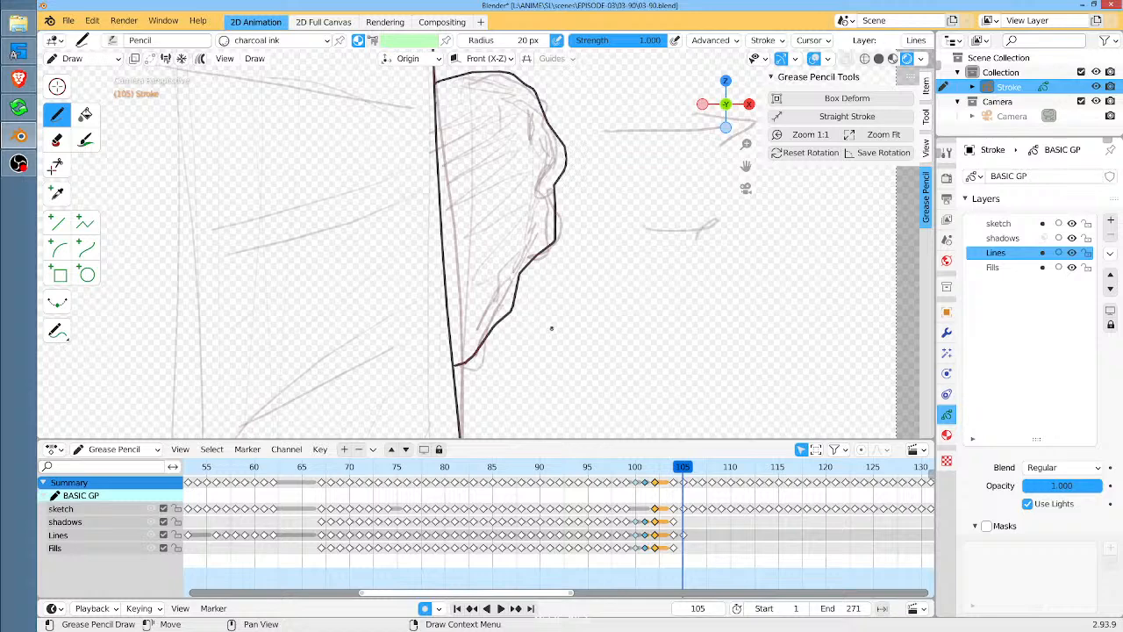
# Move to frame 106 and ink the long near-vertical edge beside the sketched face's left ear
pyautogui.moveTo(689, 469)
pyautogui.mouseDown()
pyautogui.moveTo(672, 471)
pyautogui.moveTo(682, 471)
pyautogui.mouseUp()
pyautogui.scroll(-2, 657, 307)
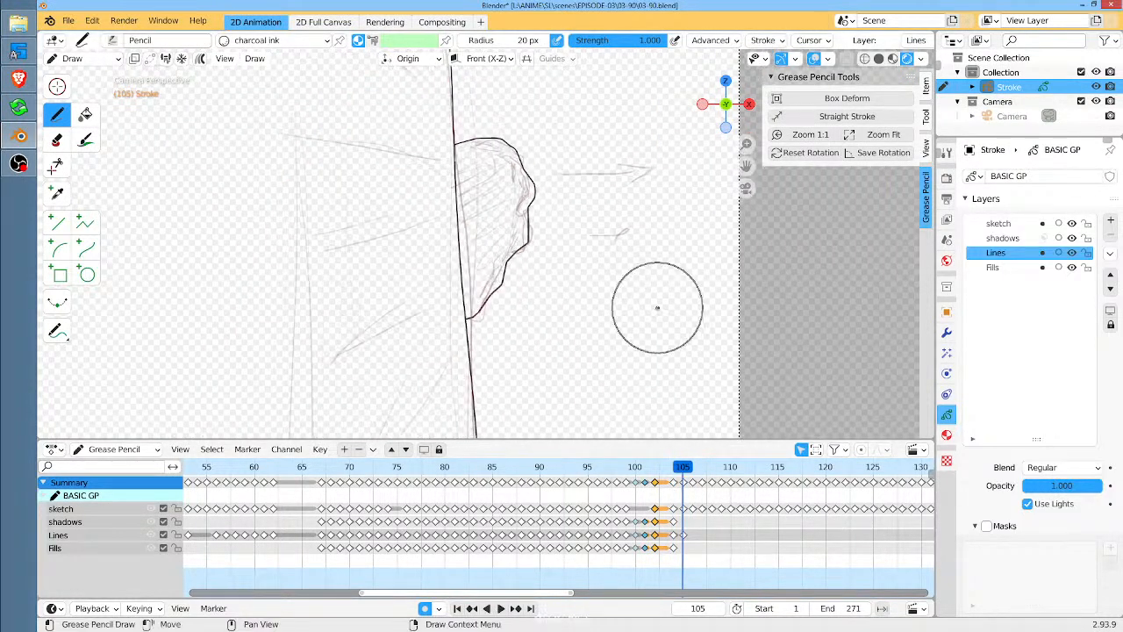
pyautogui.press('space')
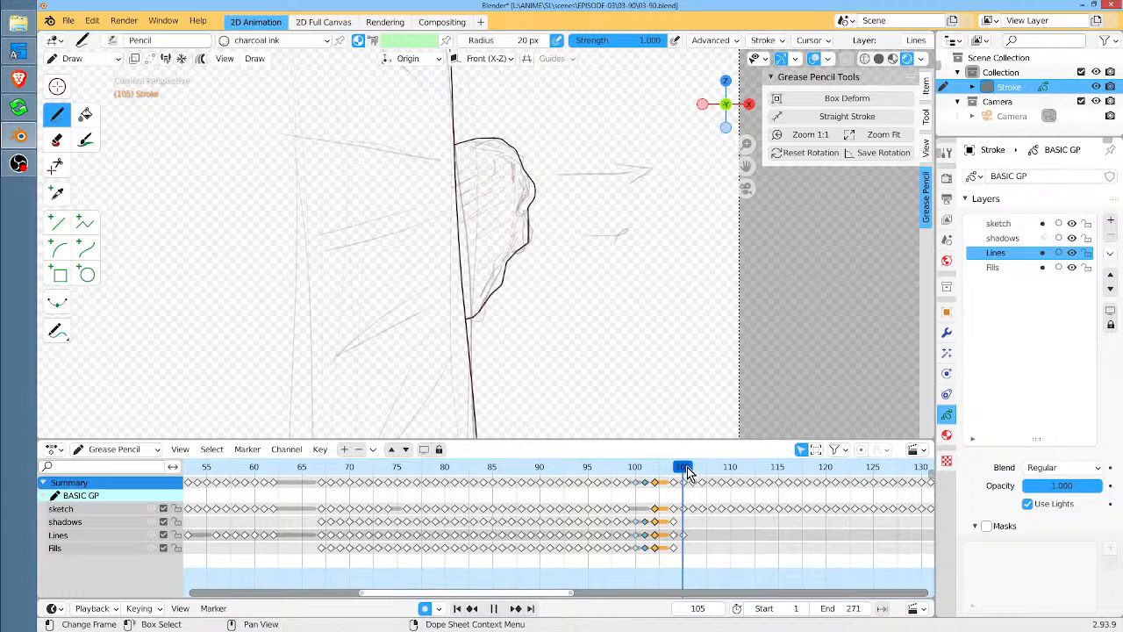
pyautogui.press('space')
pyautogui.scroll(-3, 584, 392)
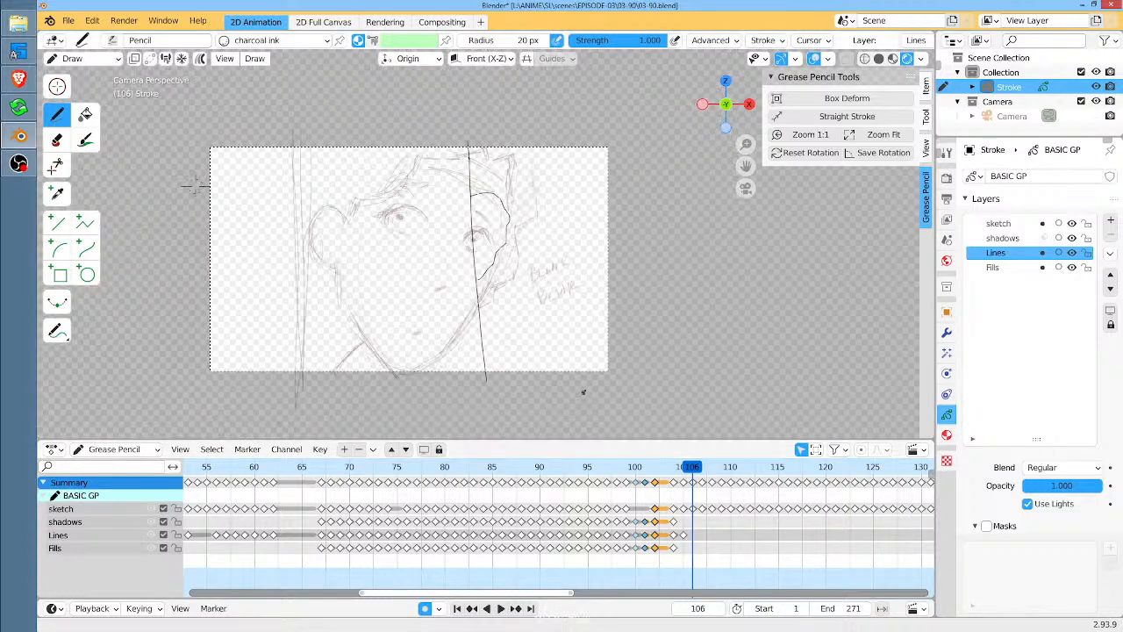
pyautogui.moveTo(307, 98); pyautogui.dragTo(290, 404)
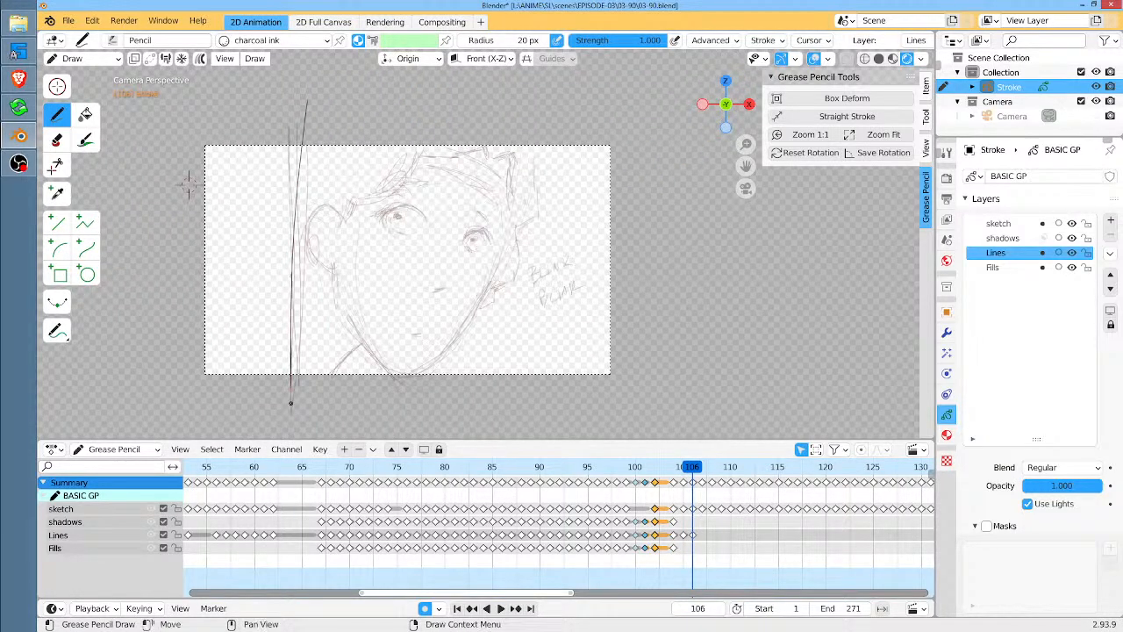
pyautogui.scroll(4, 565, 195)
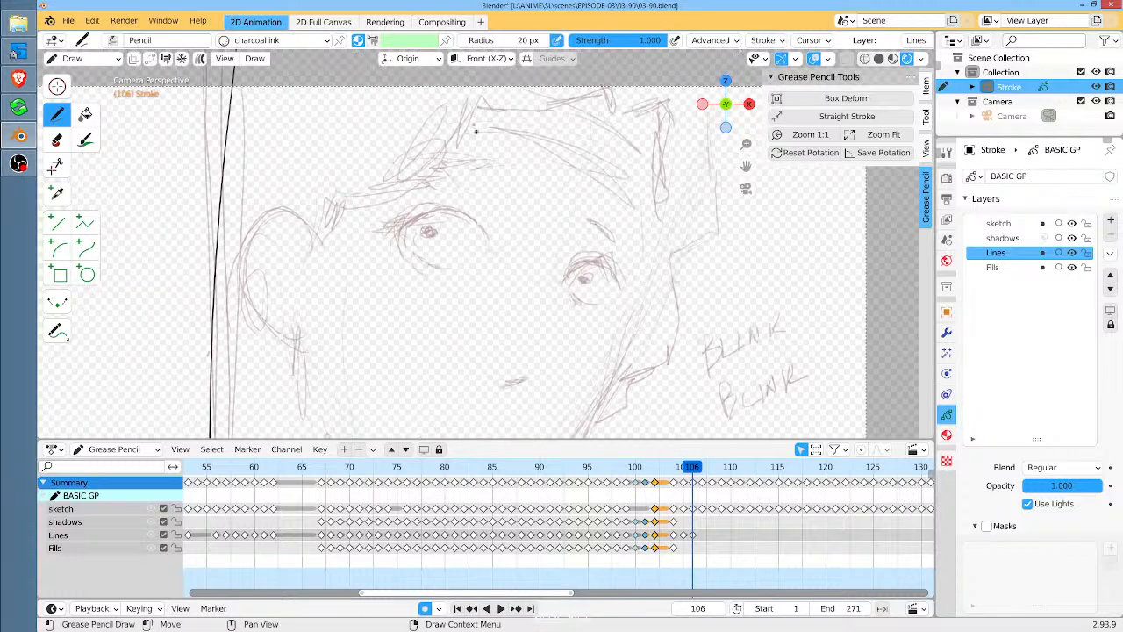
# Ink both sketched eyes with their upper lids, pupils and lower lid arcs, and the short curved nose line
pyautogui.moveTo(482, 228)
pyautogui.mouseDown()
pyautogui.moveTo(429, 211)
pyautogui.moveTo(403, 232)
pyautogui.moveTo(404, 246)
pyautogui.mouseUp()
pyautogui.moveTo(483, 229); pyautogui.dragTo(484, 257)
pyautogui.moveTo(566, 283)
pyautogui.mouseDown()
pyautogui.moveTo(595, 258)
pyautogui.moveTo(617, 271)
pyautogui.moveTo(617, 298)
pyautogui.mouseUp()
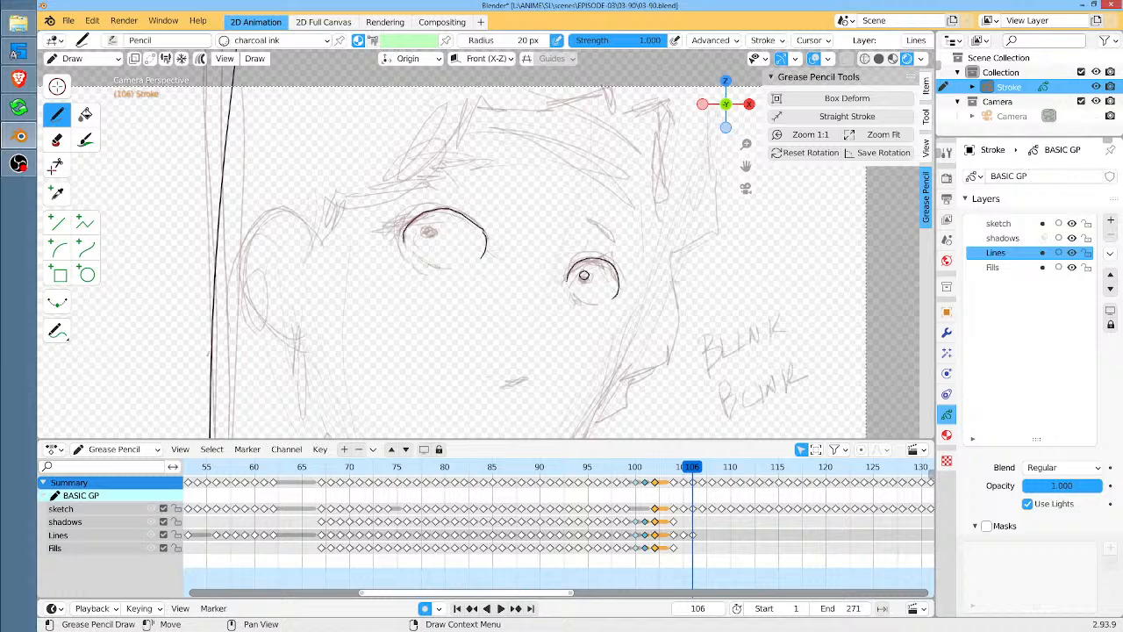
pyautogui.moveTo(427, 227)
pyautogui.mouseDown()
pyautogui.moveTo(432, 265)
pyautogui.moveTo(456, 267)
pyautogui.mouseUp()
pyautogui.moveTo(572, 297); pyautogui.dragTo(586, 303)
pyautogui.moveTo(531, 375); pyautogui.dragTo(506, 386)
# Ink the headband's upper and lower edges across the forehead and the spiky hair contour above it
pyautogui.moveTo(451, 147)
pyautogui.mouseDown()
pyautogui.moveTo(641, 198)
pyautogui.moveTo(672, 222)
pyautogui.mouseUp()
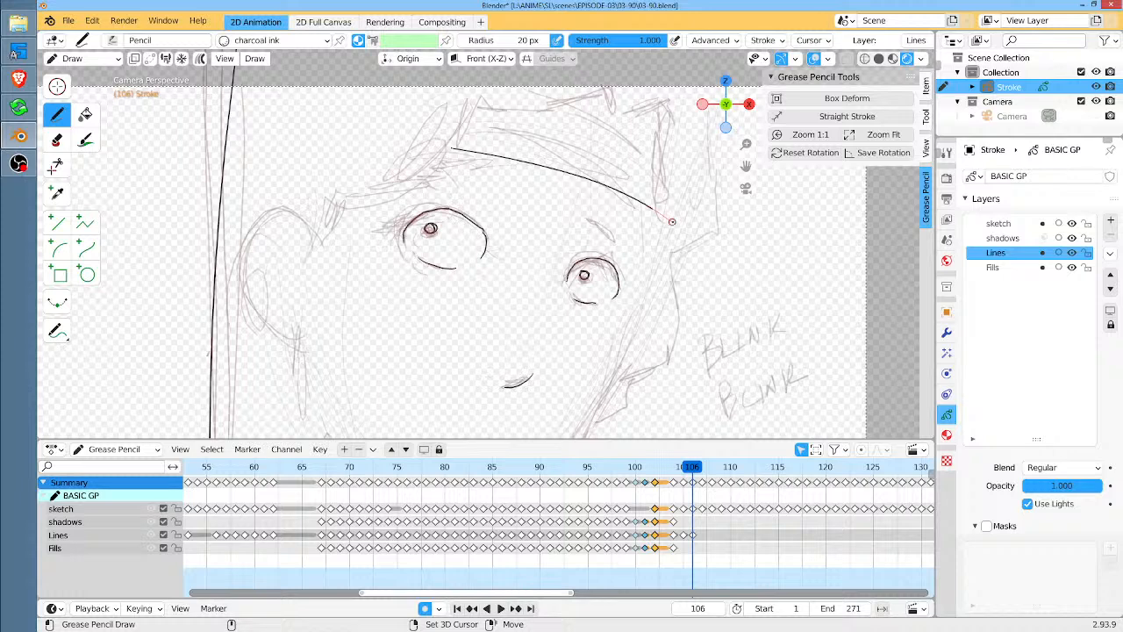
pyautogui.moveTo(524, 110)
pyautogui.mouseDown()
pyautogui.moveTo(578, 114)
pyautogui.moveTo(671, 169)
pyautogui.mouseUp()
pyautogui.keyDown('shift'); pyautogui.moveTo(602, 171); pyautogui.dragTo(598, 221, button='middle'); pyautogui.keyUp('shift')
pyautogui.moveTo(464, 162)
pyautogui.mouseDown()
pyautogui.moveTo(590, 144)
pyautogui.moveTo(654, 160)
pyautogui.moveTo(651, 314)
pyautogui.mouseUp()
# Ink the face contour from the headband down around the chin and up to the ear, plus the neck line
pyautogui.keyDown('shift'); pyautogui.moveTo(651, 314); pyautogui.dragTo(691, 190, button='middle'); pyautogui.keyUp('shift')
pyautogui.moveTo(691, 182)
pyautogui.mouseDown()
pyautogui.moveTo(651, 316)
pyautogui.moveTo(579, 419)
pyautogui.mouseUp()
pyautogui.keyDown('shift'); pyautogui.moveTo(645, 335); pyautogui.dragTo(718, 188, button='middle'); pyautogui.keyUp('shift')
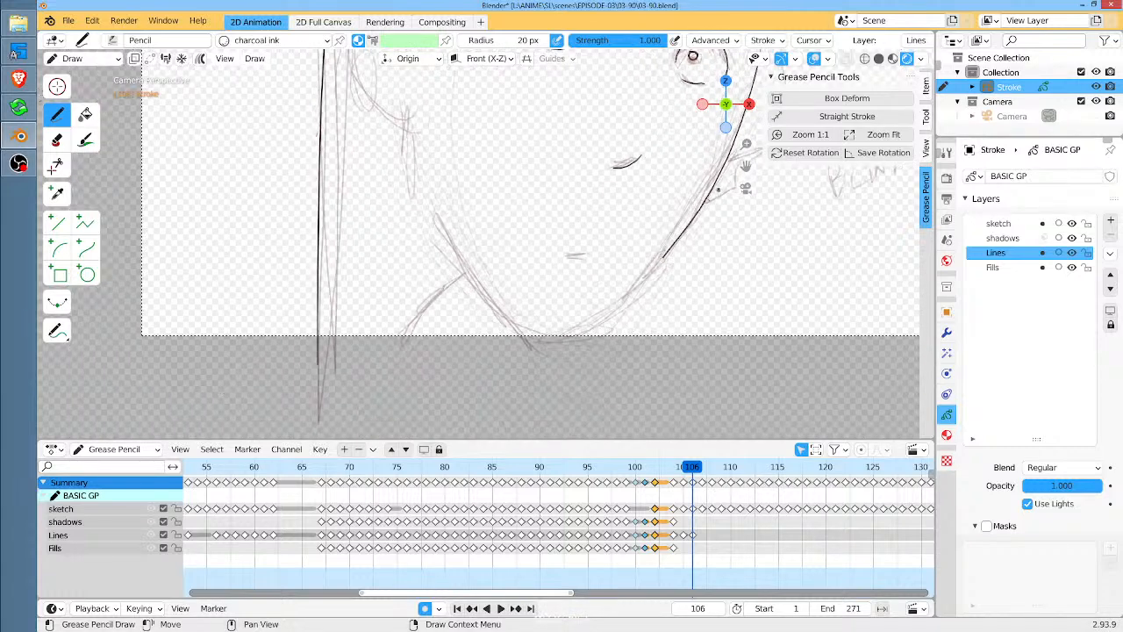
pyautogui.moveTo(669, 253)
pyautogui.mouseDown()
pyautogui.moveTo(607, 321)
pyautogui.moveTo(527, 338)
pyautogui.moveTo(438, 237)
pyautogui.moveTo(409, 179)
pyautogui.moveTo(405, 114)
pyautogui.mouseUp()
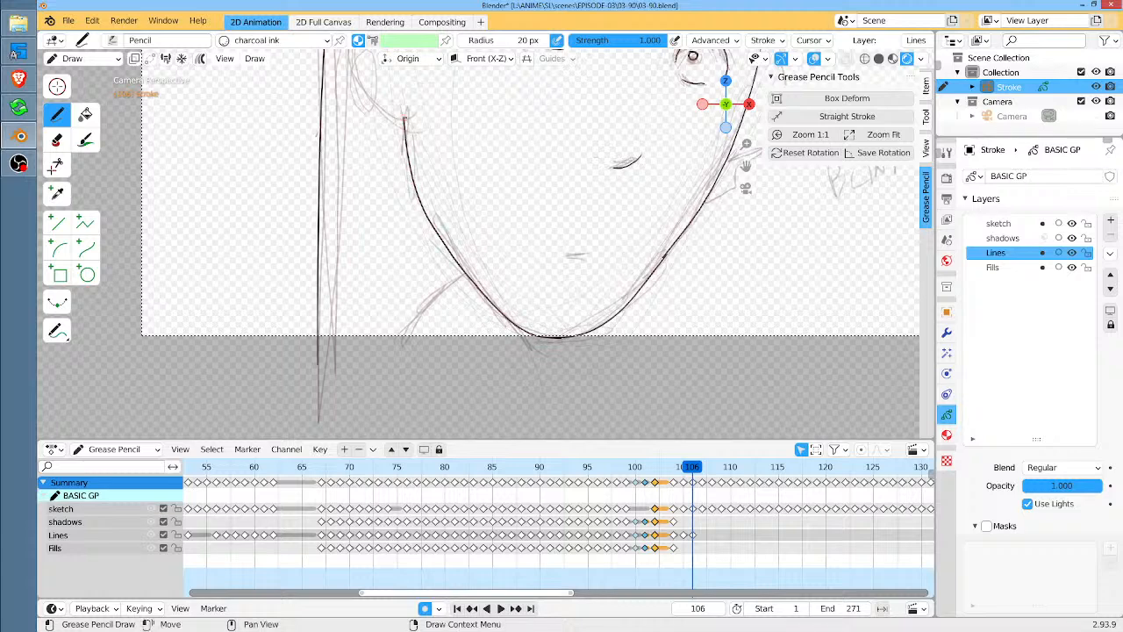
pyautogui.moveTo(644, 203)
pyautogui.keyDown('shift'); pyautogui.mouseDown(button='middle')
pyautogui.moveTo(652, 243)
pyautogui.moveTo(650, 232)
pyautogui.mouseUp(button='middle'); pyautogui.keyUp('shift')
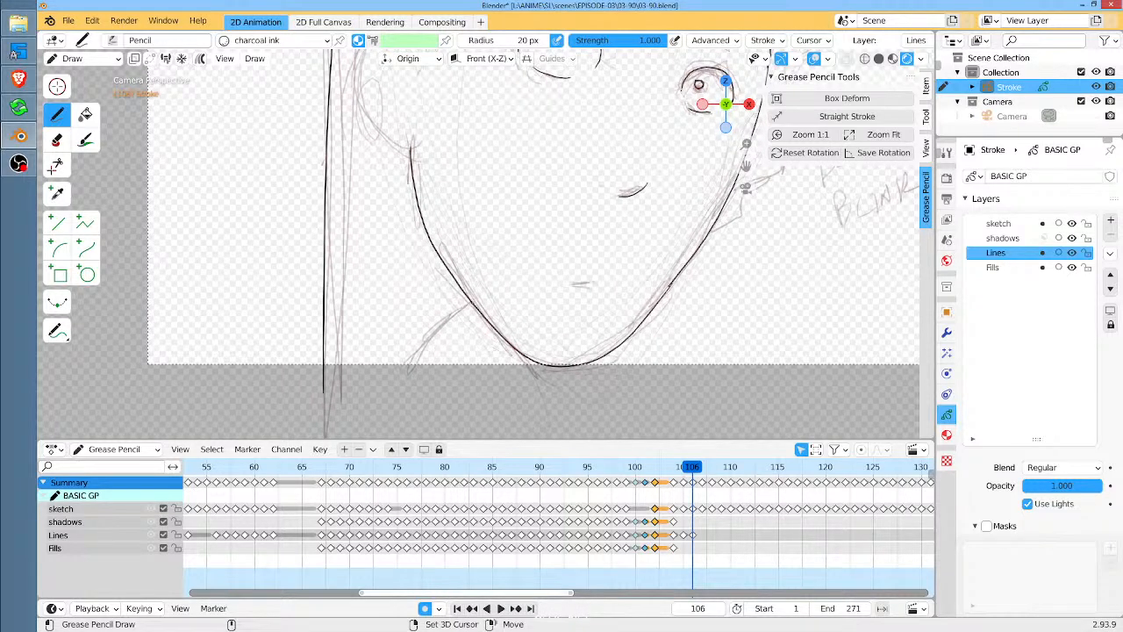
pyautogui.moveTo(474, 302)
pyautogui.mouseDown()
pyautogui.moveTo(448, 319)
pyautogui.moveTo(381, 415)
pyautogui.mouseUp()
# Ink the ear's outline and inner folds, and the hairline running from the ear up to the headband
pyautogui.keyDown('shift'); pyautogui.moveTo(496, 123); pyautogui.dragTo(453, 305, button='middle'); pyautogui.keyUp('shift')
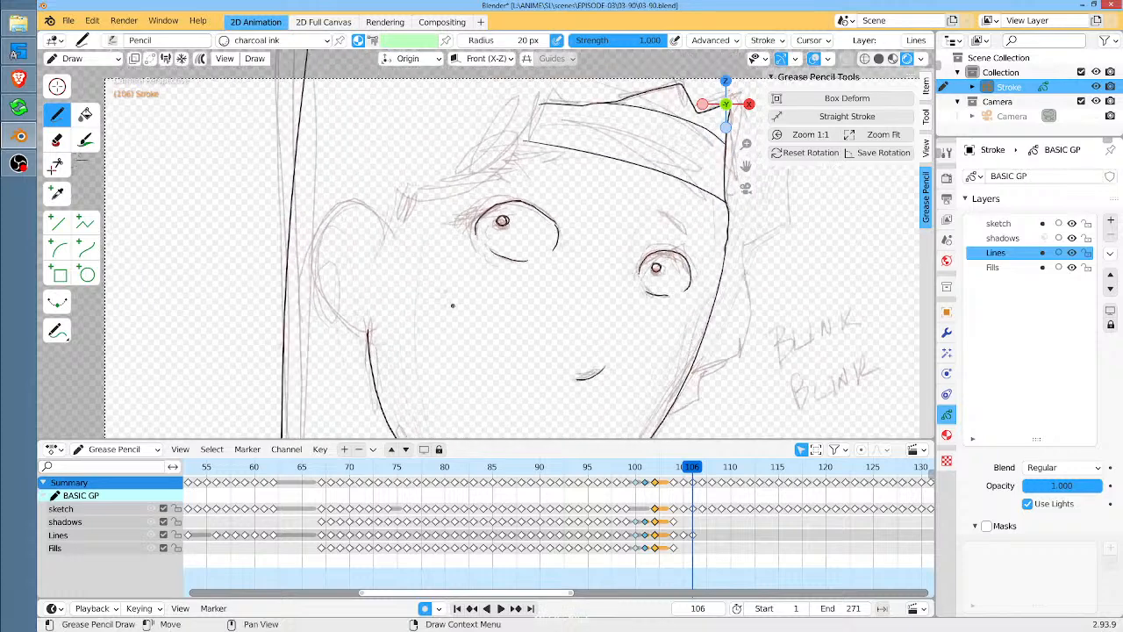
pyautogui.moveTo(390, 237)
pyautogui.mouseDown()
pyautogui.moveTo(359, 200)
pyautogui.moveTo(335, 207)
pyautogui.moveTo(314, 242)
pyautogui.moveTo(328, 309)
pyautogui.moveTo(372, 334)
pyautogui.mouseUp()
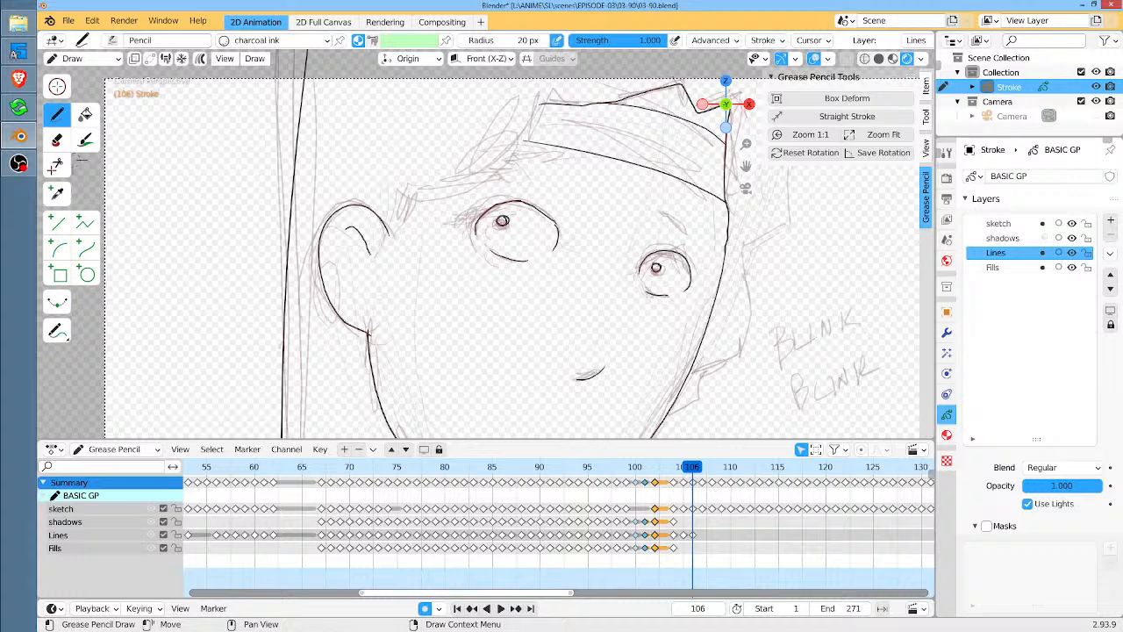
pyautogui.moveTo(356, 265); pyautogui.dragTo(363, 286)
pyautogui.keyDown('shift'); pyautogui.moveTo(467, 223); pyautogui.dragTo(428, 334, button='middle'); pyautogui.keyUp('shift')
pyautogui.moveTo(370, 336)
pyautogui.mouseDown()
pyautogui.moveTo(399, 299)
pyautogui.moveTo(519, 225)
pyautogui.mouseUp()
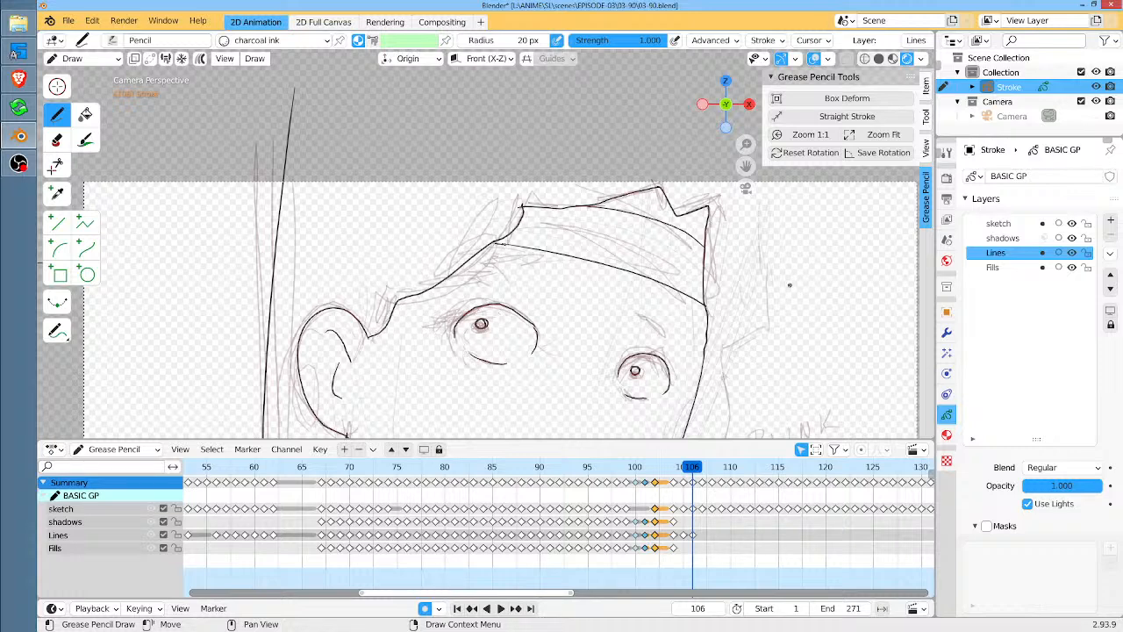
# Ink a closed, tapered eyebrow above the smaller eye from the mirrored back orthographic view
pyautogui.keyDown('shift'); pyautogui.moveTo(700, 231); pyautogui.dragTo(673, 203, button='middle'); pyautogui.keyUp('shift')
pyautogui.press('KP_0')
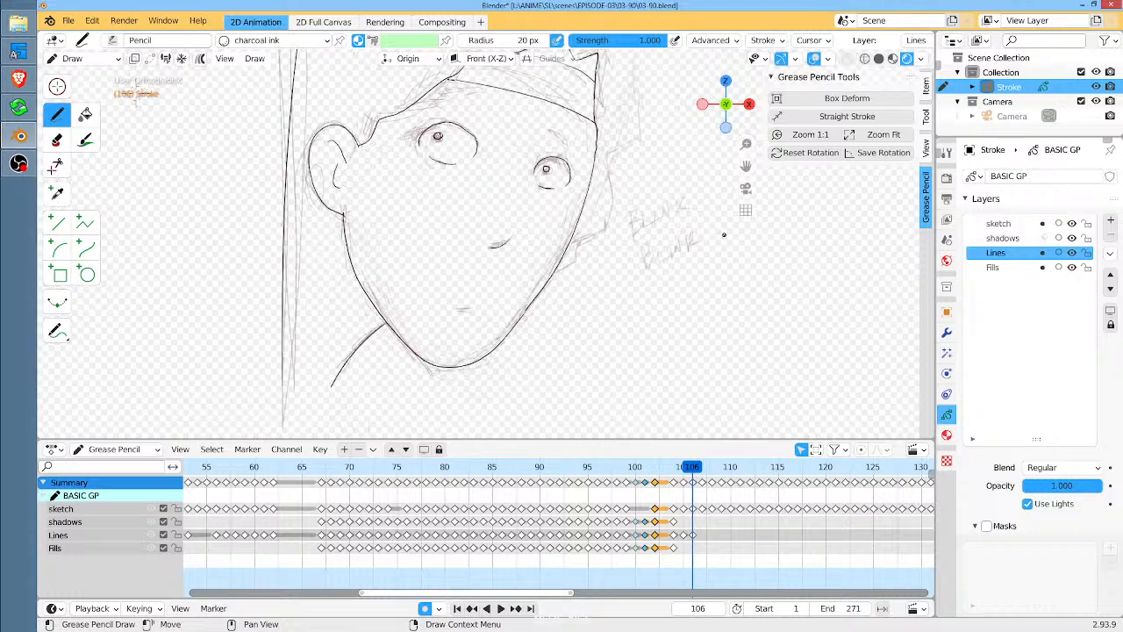
pyautogui.keyDown('shift'); pyautogui.moveTo(571, 230); pyautogui.dragTo(622, 288, button='middle'); pyautogui.keyUp('shift')
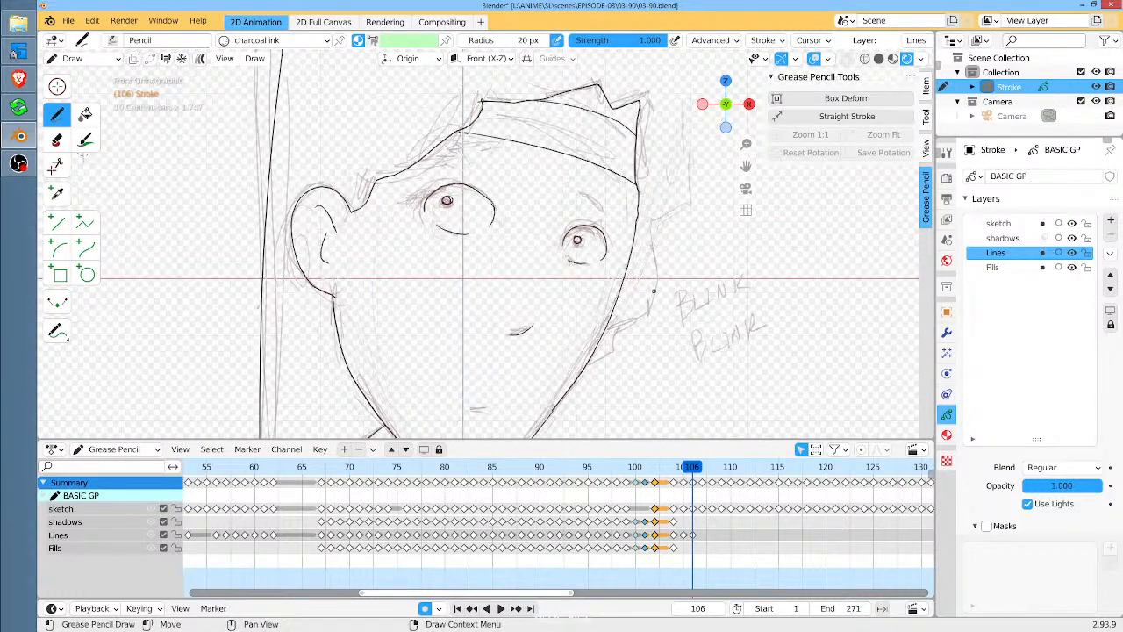
pyautogui.press('ctrl+KP_1')
pyautogui.scroll(4, 458, 233)
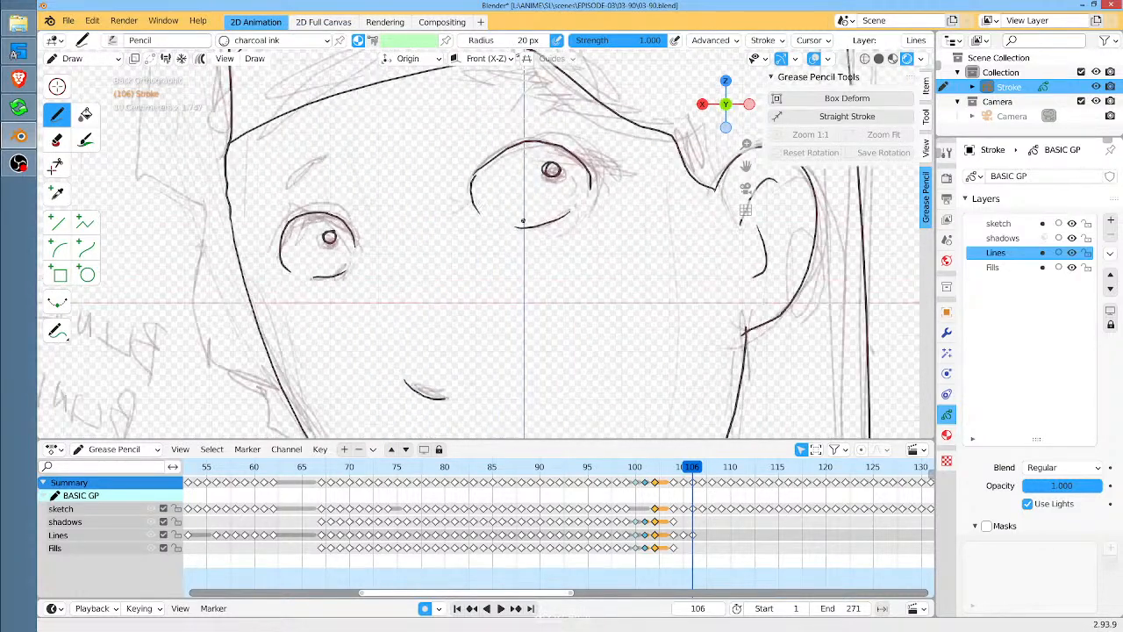
pyautogui.moveTo(214, 274)
pyautogui.mouseDown()
pyautogui.moveTo(288, 219)
pyautogui.moveTo(281, 207)
pyautogui.moveTo(228, 247)
pyautogui.moveTo(210, 279)
pyautogui.mouseUp()
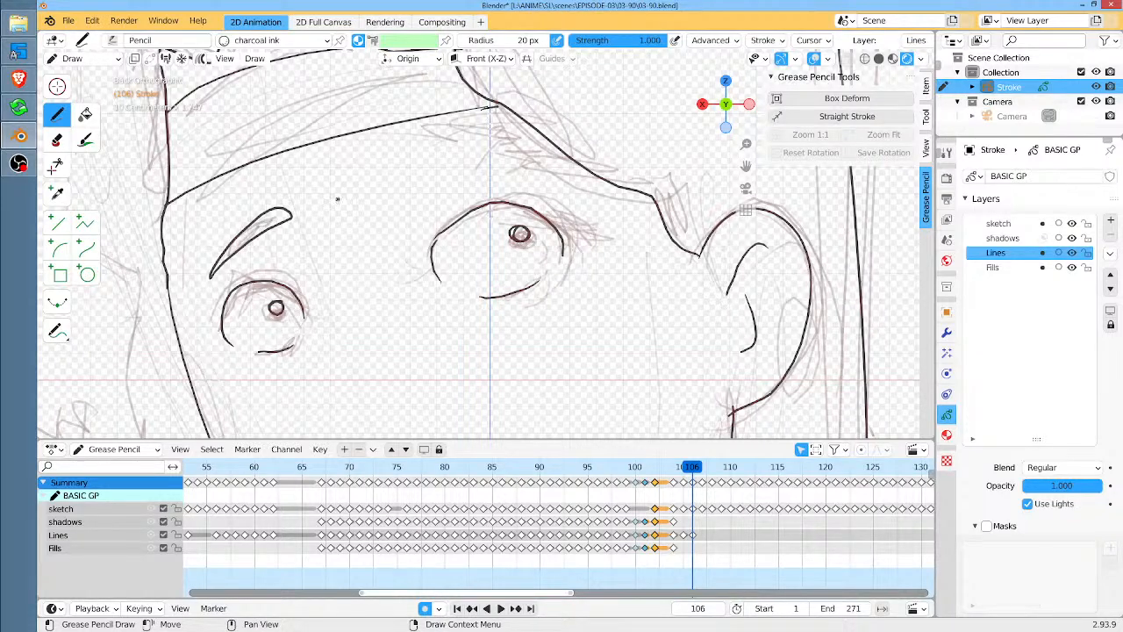
# Hide the sketch layer in Edit Mode, select the whole eyebrow stroke and place a duplicate between the two eyes
pyautogui.press('Tab')
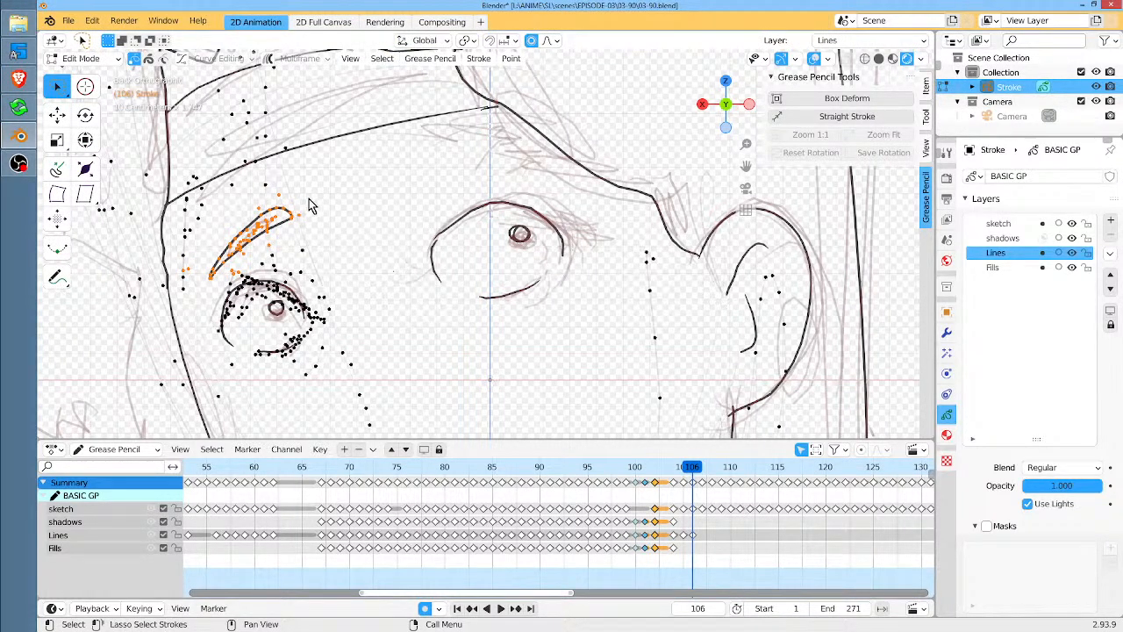
pyautogui.click(292, 209)
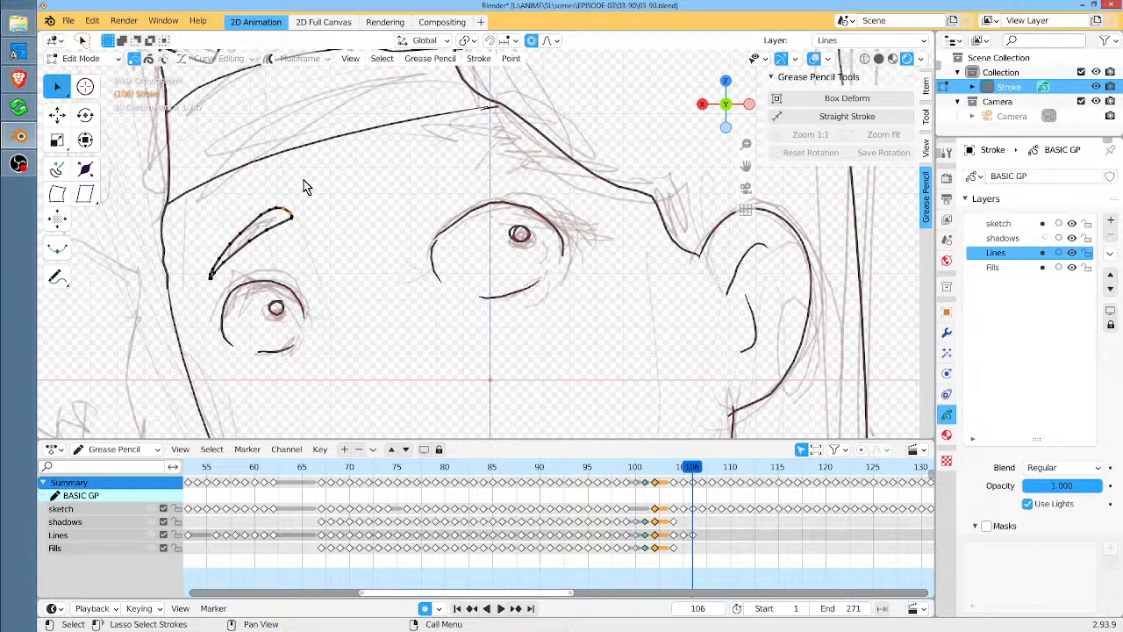
pyautogui.click(1072, 224)
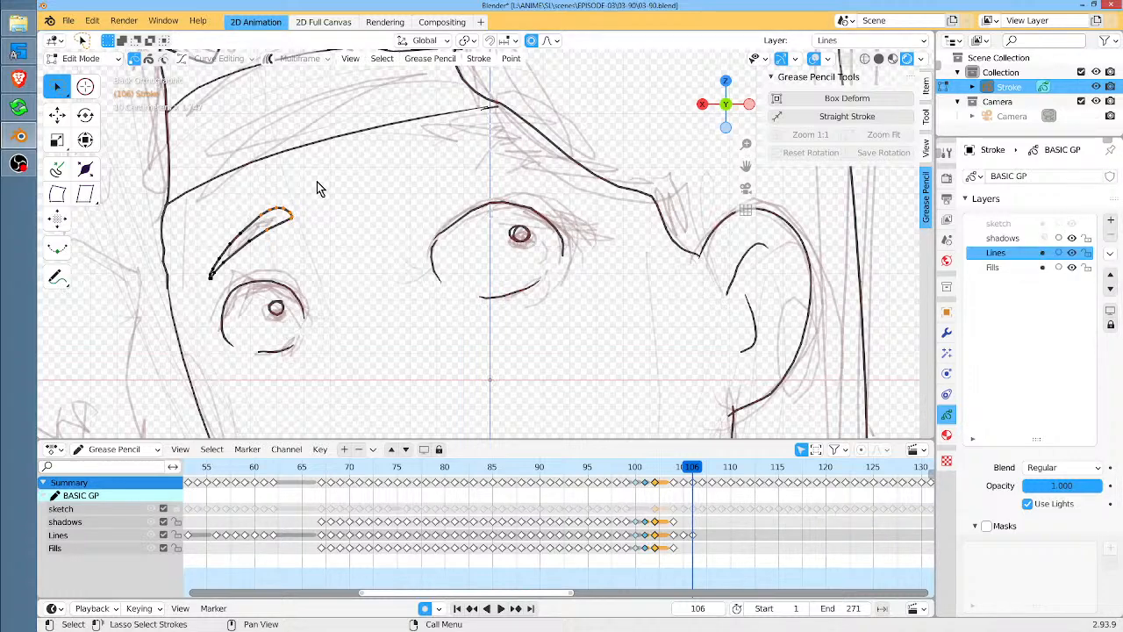
pyautogui.hotkey('ctrl', 'l')
pyautogui.hotkey('shift', 'd')
pyautogui.click(436, 168)
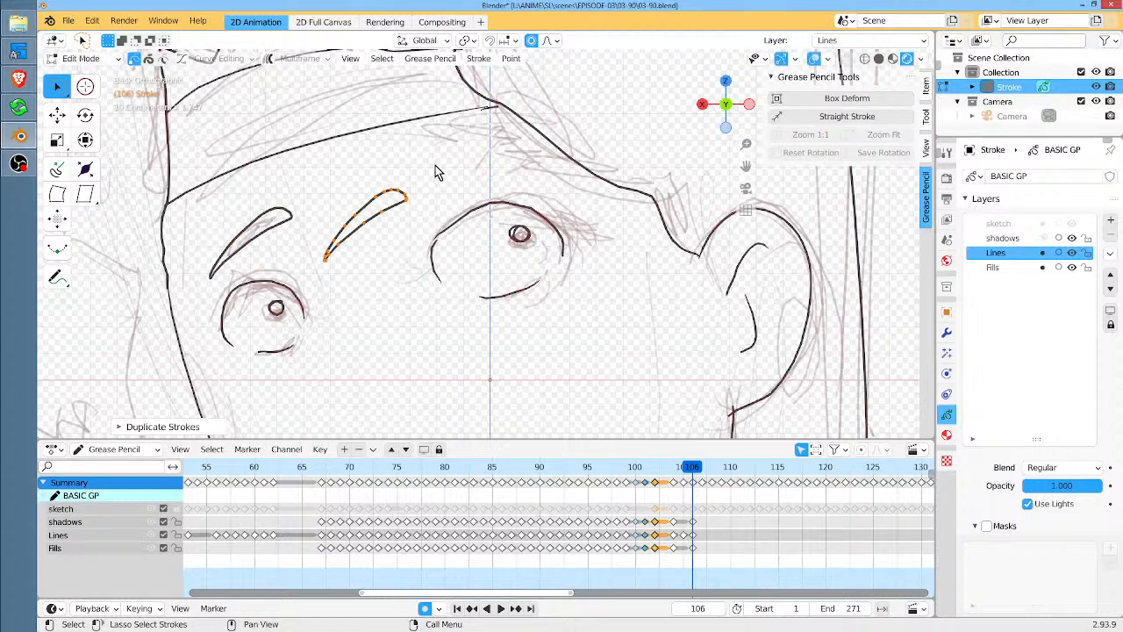
# Mirror the duplicated eyebrow by scaling it -1 along X, then rotate it nearly level and move it above the larger eye
pyautogui.write('sx')
pyautogui.write('-1')
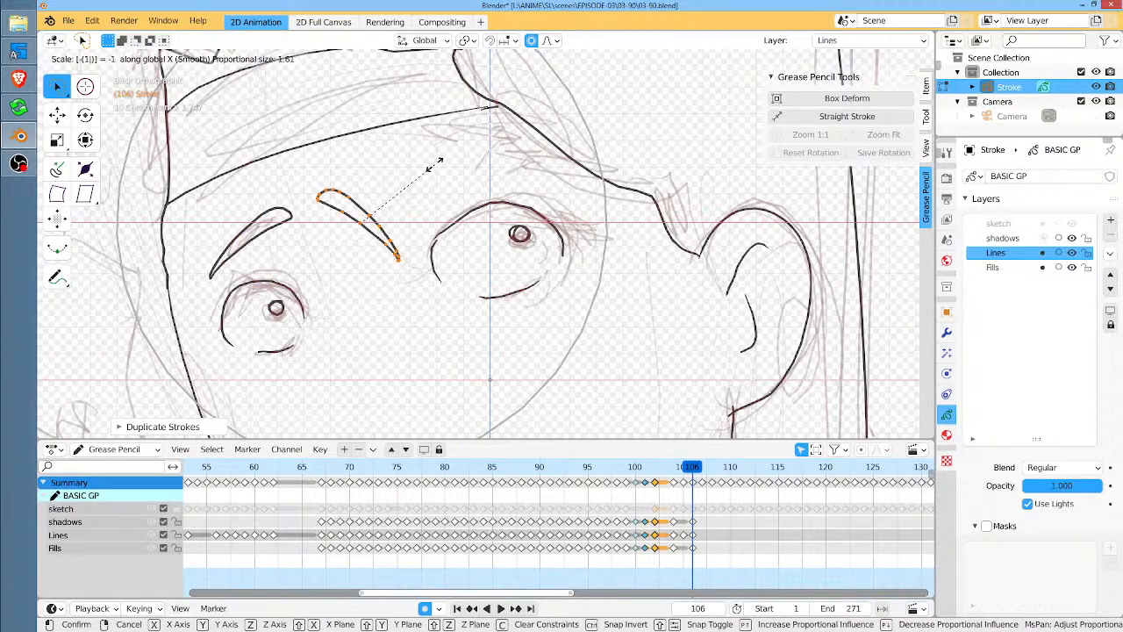
pyautogui.press('Return')
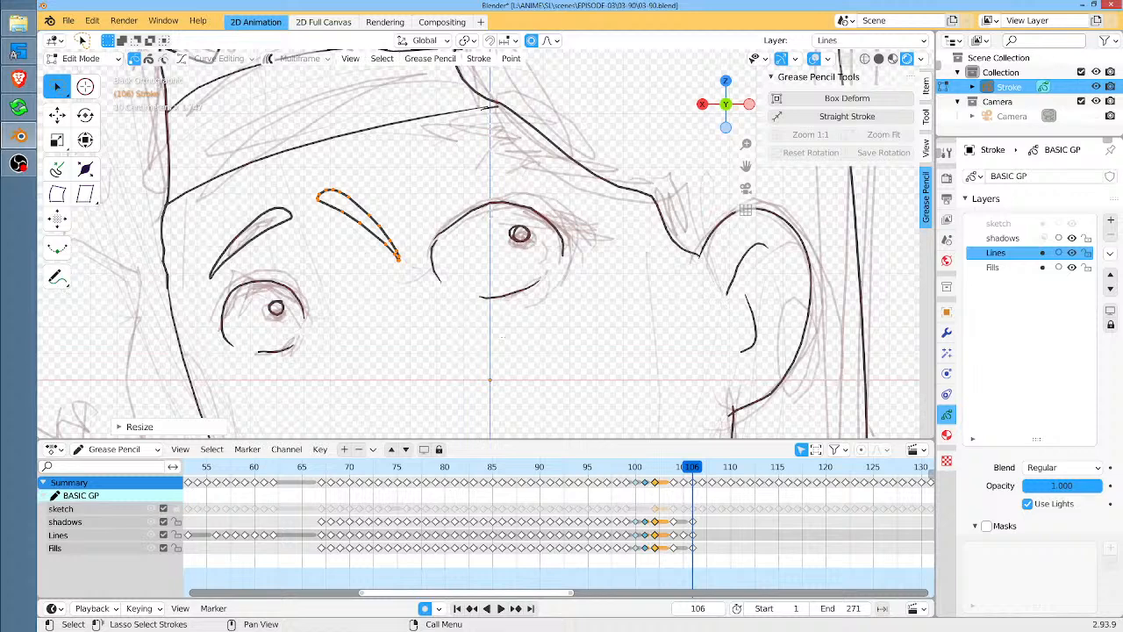
pyautogui.press('r')
pyautogui.click(537, 195)
pyautogui.press('g')
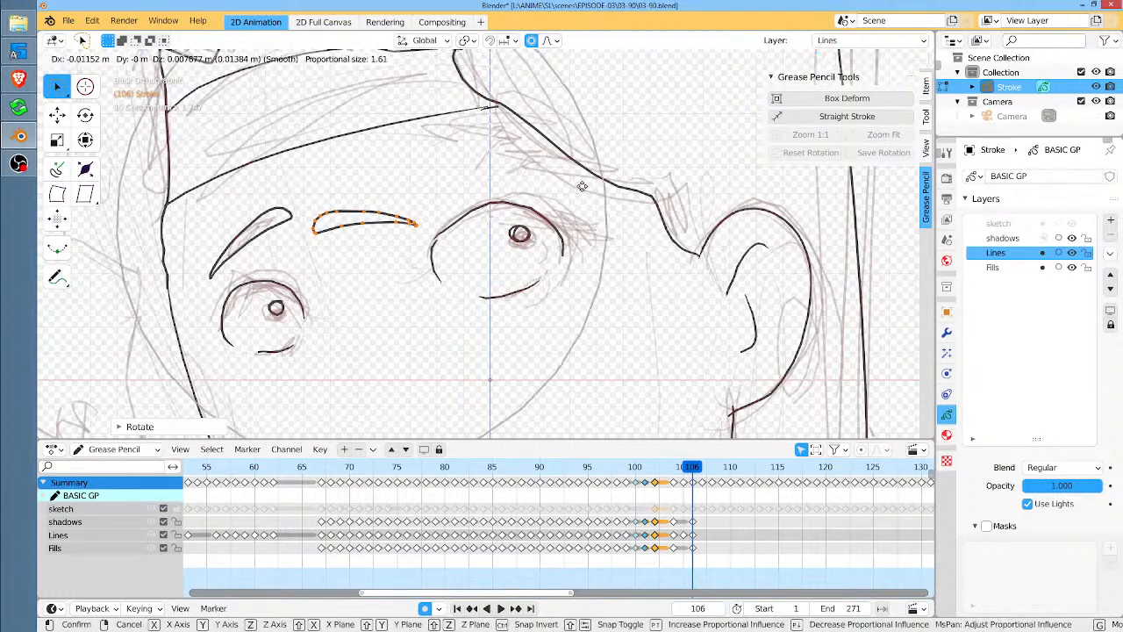
pyautogui.click(586, 180)
pyautogui.scroll(-1, 586, 180)
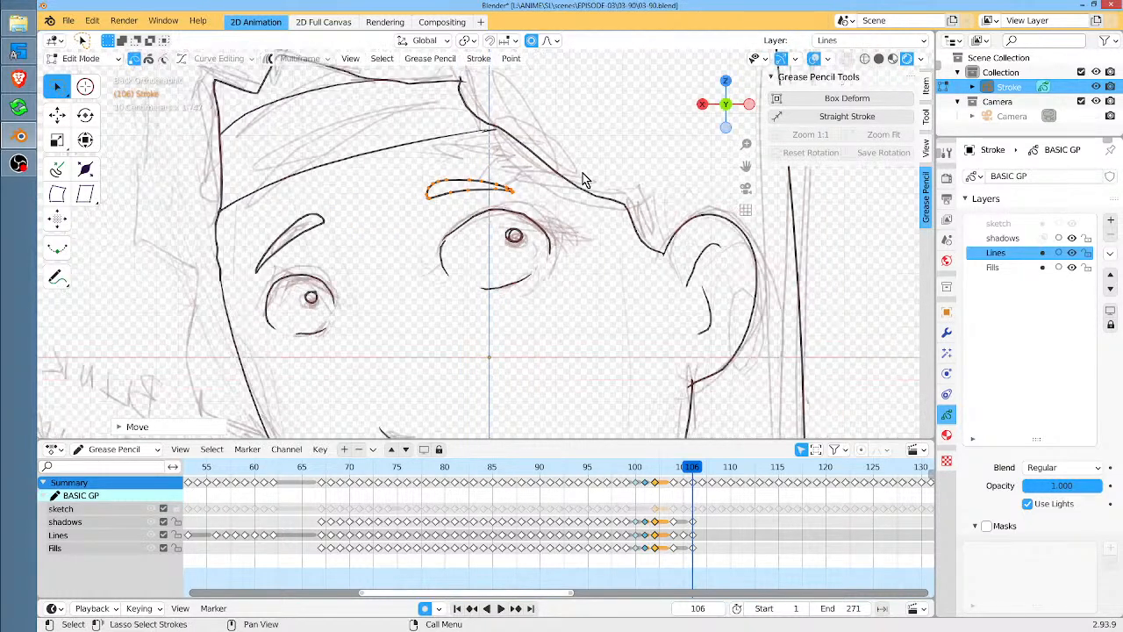
pyautogui.scroll(-2, 587, 180)
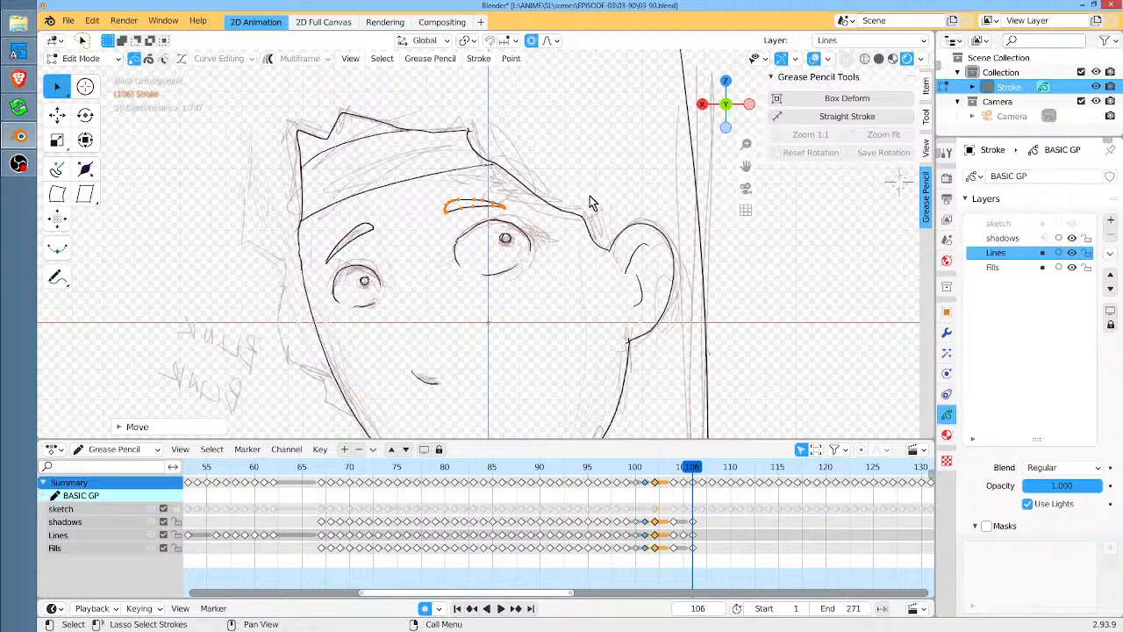
# Return to Draw Mode and ink the wavy outer hair outline beside the face and the domed arc over the head
pyautogui.press('Tab')
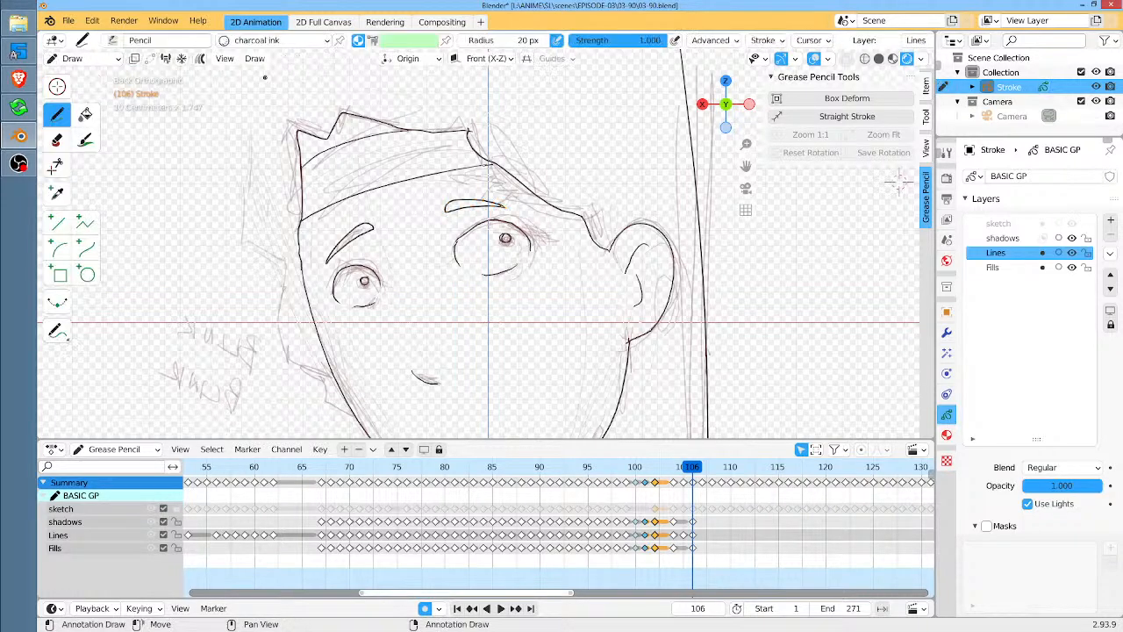
pyautogui.moveTo(255, 75)
pyautogui.mouseDown()
pyautogui.moveTo(256, 251)
pyautogui.moveTo(284, 274)
pyautogui.moveTo(277, 312)
pyautogui.moveTo(330, 413)
pyautogui.mouseUp()
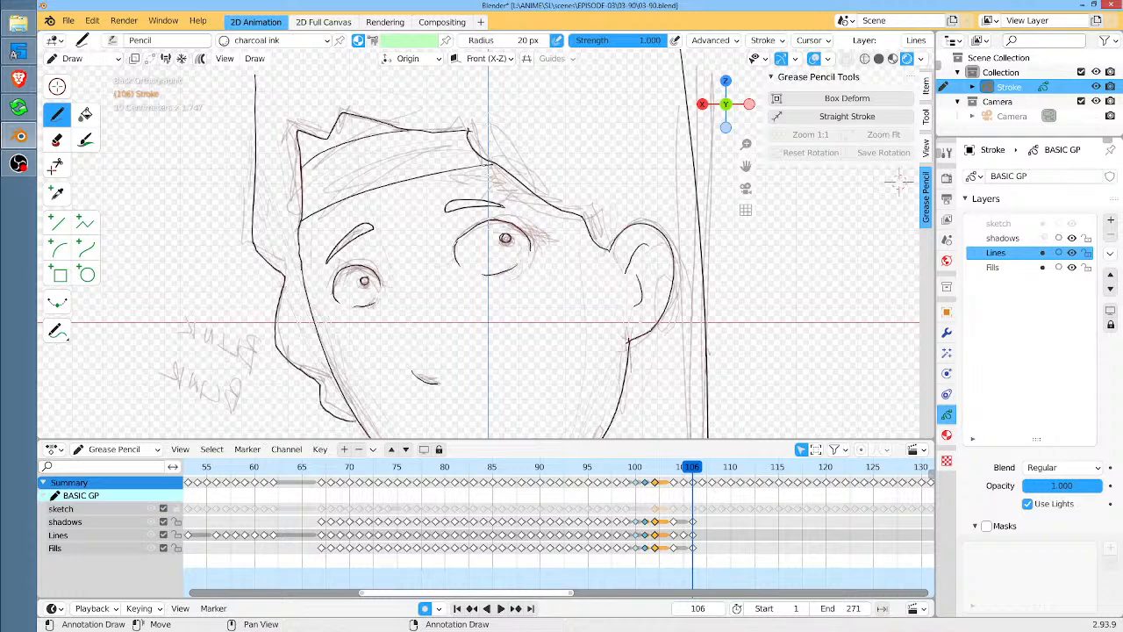
pyautogui.press('KP_0')
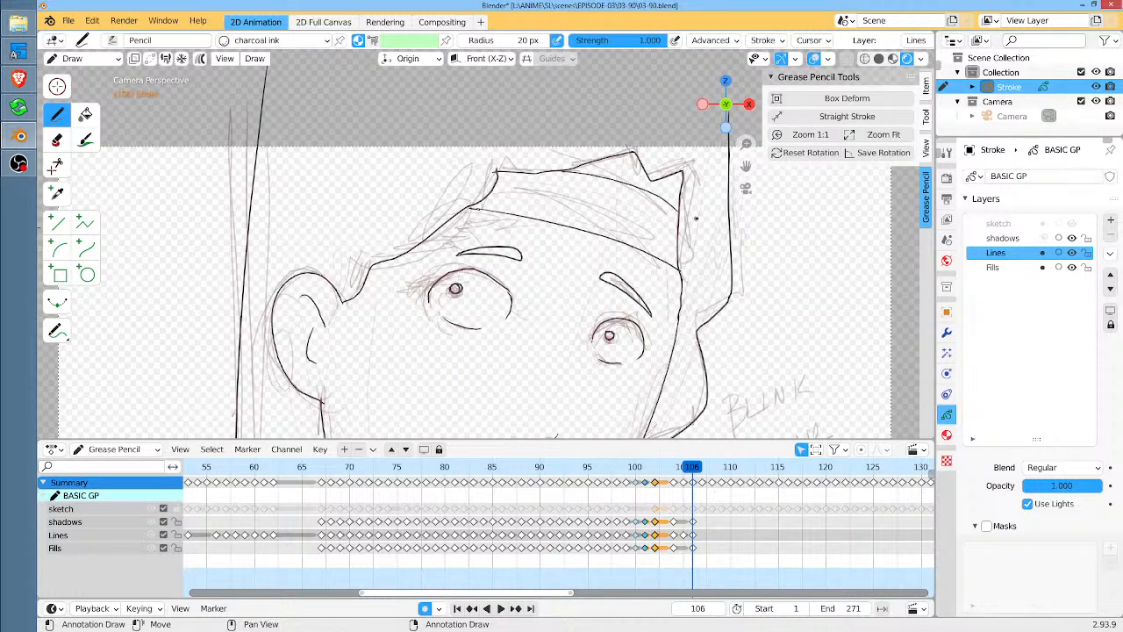
pyautogui.keyDown('ctrl'); pyautogui.moveTo(696, 218); pyautogui.dragTo(597, 312, button='middle'); pyautogui.keyUp('ctrl')
pyautogui.moveTo(586, 203)
pyautogui.mouseDown()
pyautogui.moveTo(571, 173)
pyautogui.moveTo(371, 214)
pyautogui.mouseUp()
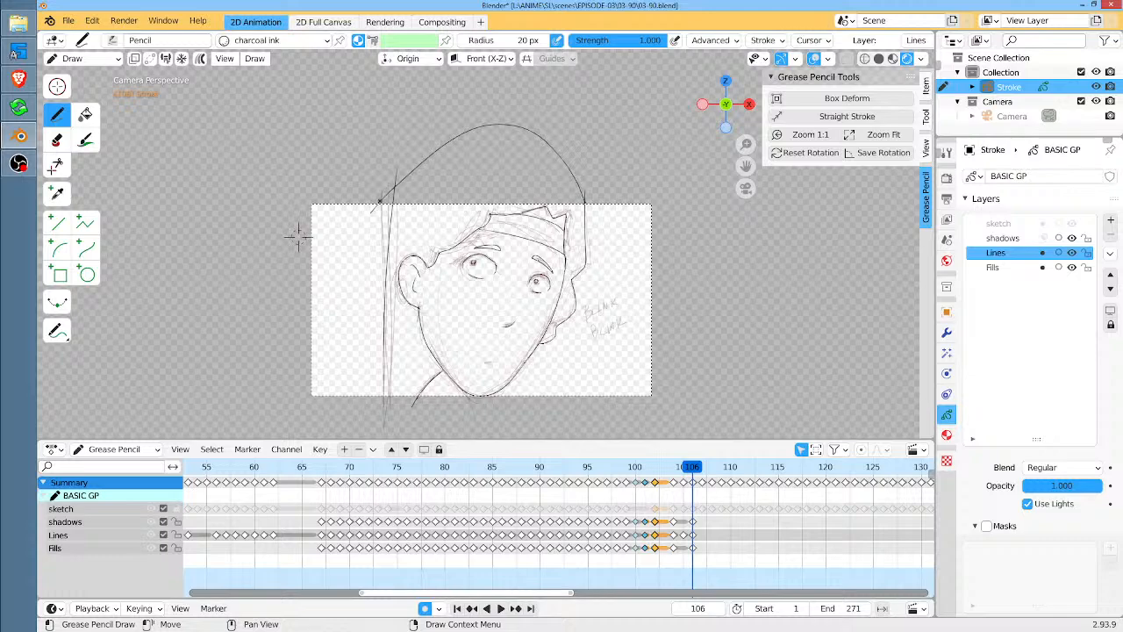
# Ink the hair's lower edge between the ear and the long vertical edge, and the pointed collar below the neck
pyautogui.scroll(3, 298, 235)
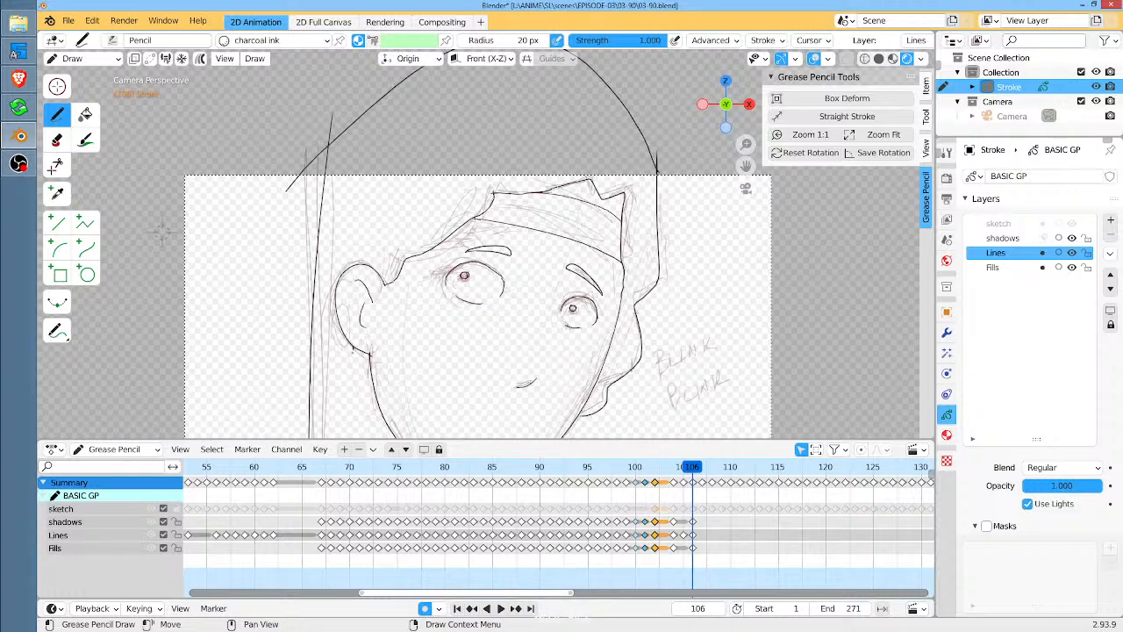
pyautogui.moveTo(354, 349); pyautogui.dragTo(323, 383)
pyautogui.keyDown('shift'); pyautogui.moveTo(160, 232); pyautogui.dragTo(195, 112, button='middle'); pyautogui.keyUp('shift')
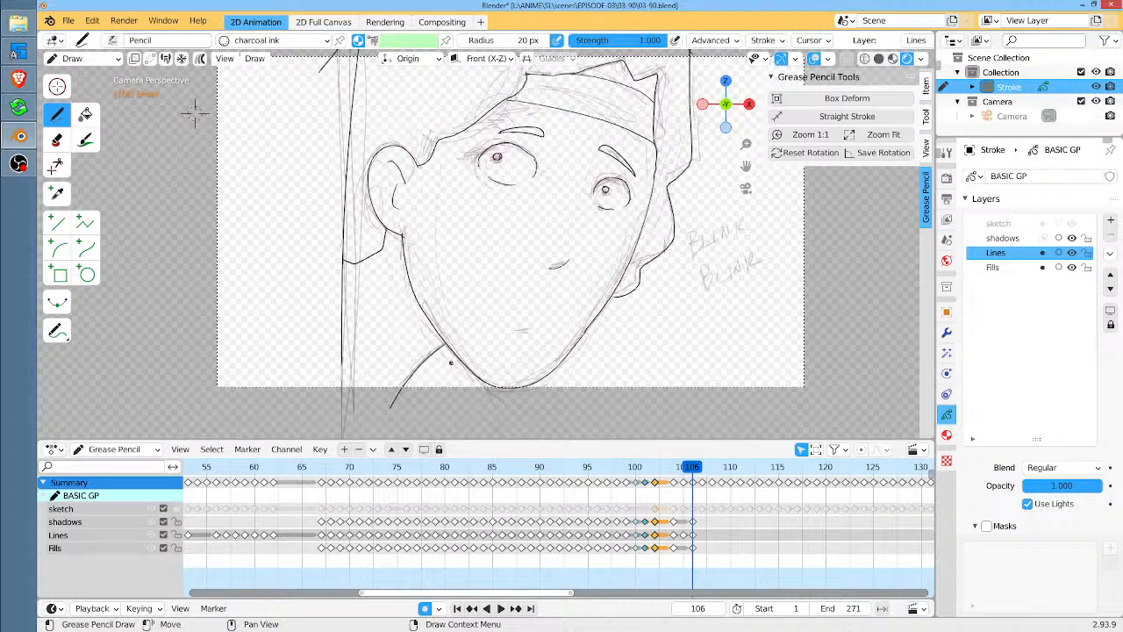
pyautogui.moveTo(437, 349)
pyautogui.mouseDown()
pyautogui.moveTo(467, 425)
pyautogui.moveTo(416, 406)
pyautogui.moveTo(294, 422)
pyautogui.mouseUp()
# Review the sketches on frames 107 to 109 and the inked frames from 104 up to 106
pyautogui.press('Right')
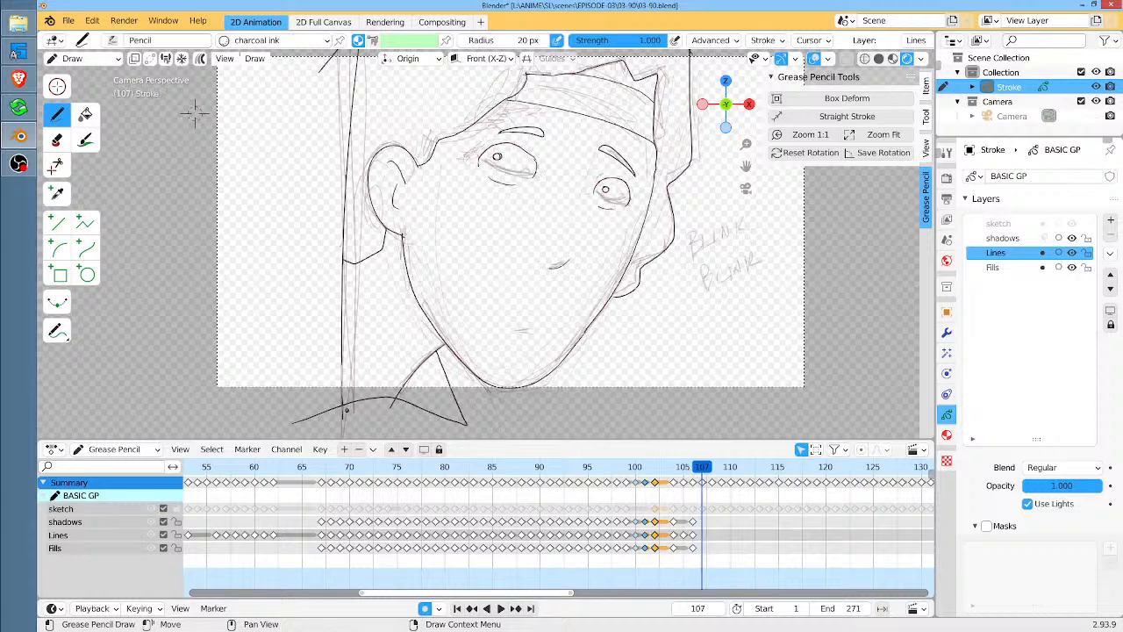
pyautogui.press('Right')
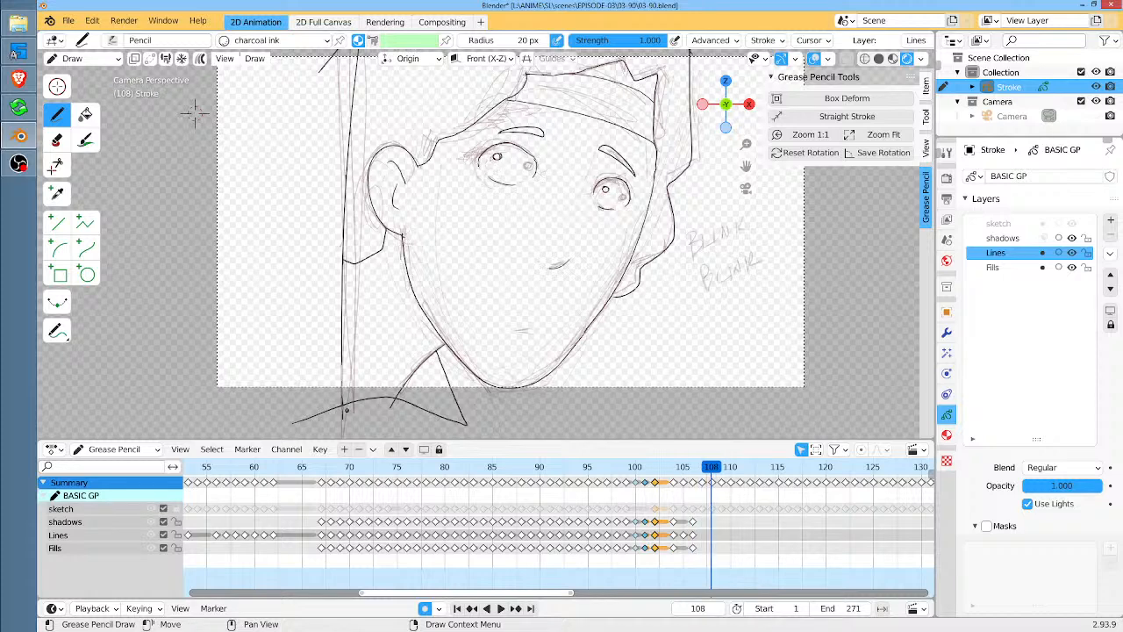
pyautogui.press('Right')
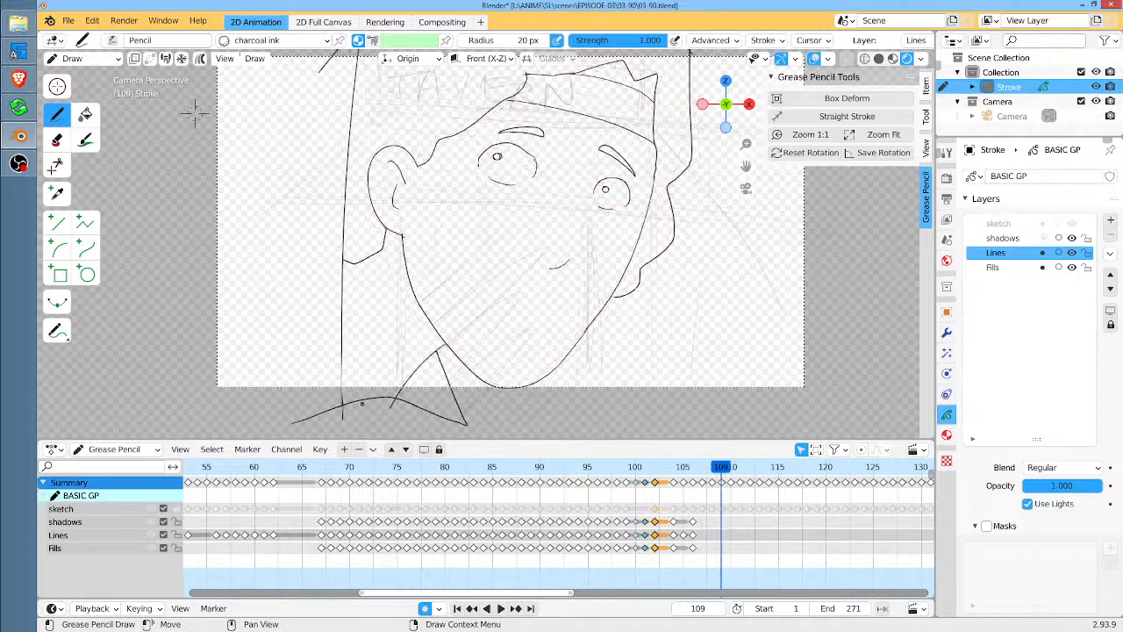
pyautogui.scroll(-3, 243, 126)
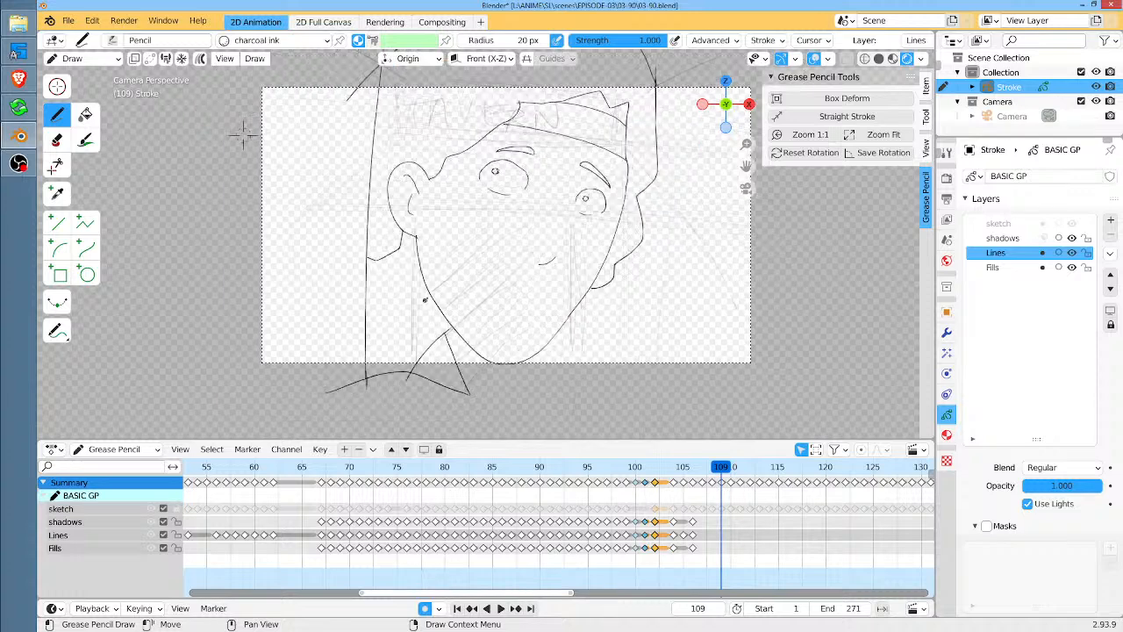
pyautogui.keyDown('shift'); pyautogui.moveTo(318, 167); pyautogui.dragTo(273, 195, button='middle'); pyautogui.keyUp('shift')
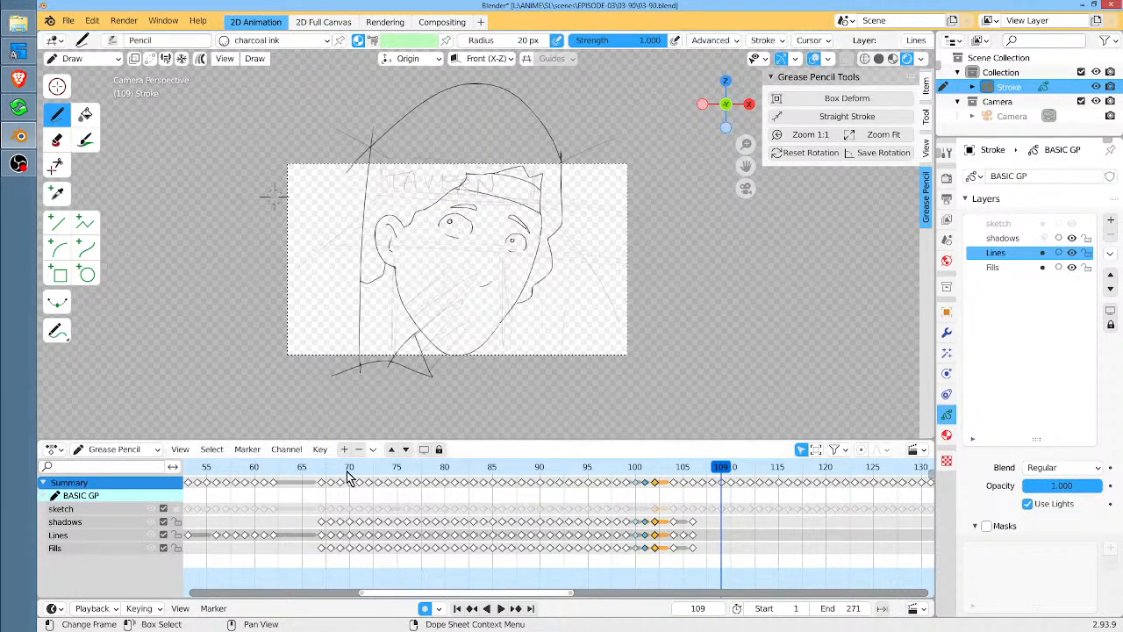
pyautogui.moveTo(347, 469)
pyautogui.mouseDown()
pyautogui.moveTo(619, 456)
pyautogui.moveTo(675, 472)
pyautogui.mouseUp()
pyautogui.scroll(4, 614, 307)
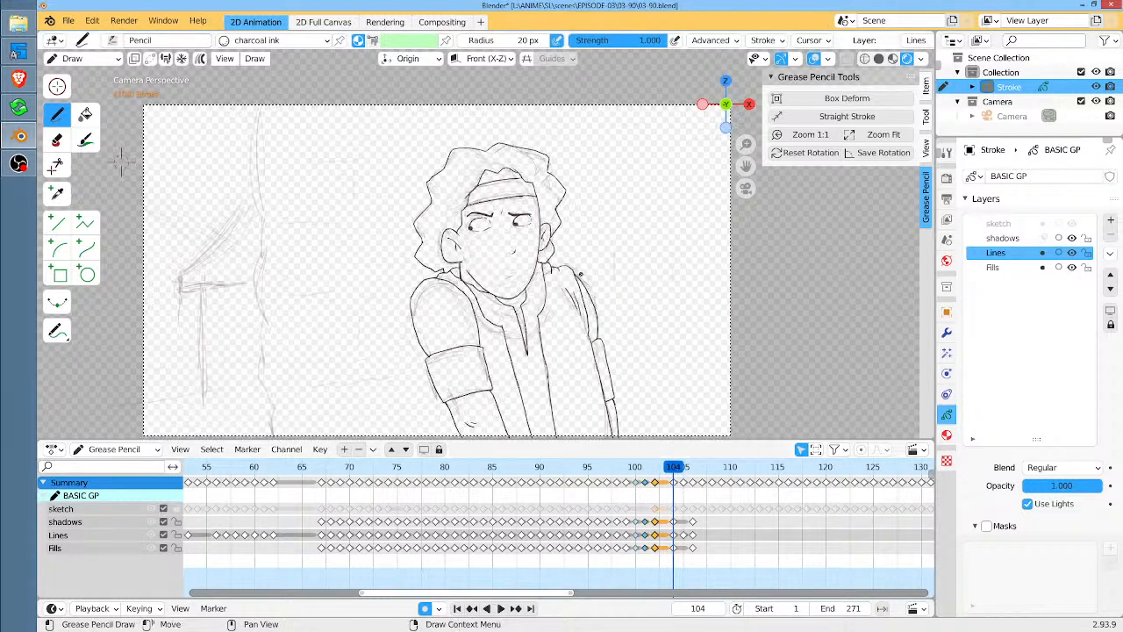
pyautogui.keyDown('shift'); pyautogui.moveTo(615, 307); pyautogui.dragTo(594, 267, button='middle'); pyautogui.keyUp('shift')
pyautogui.press('Right')
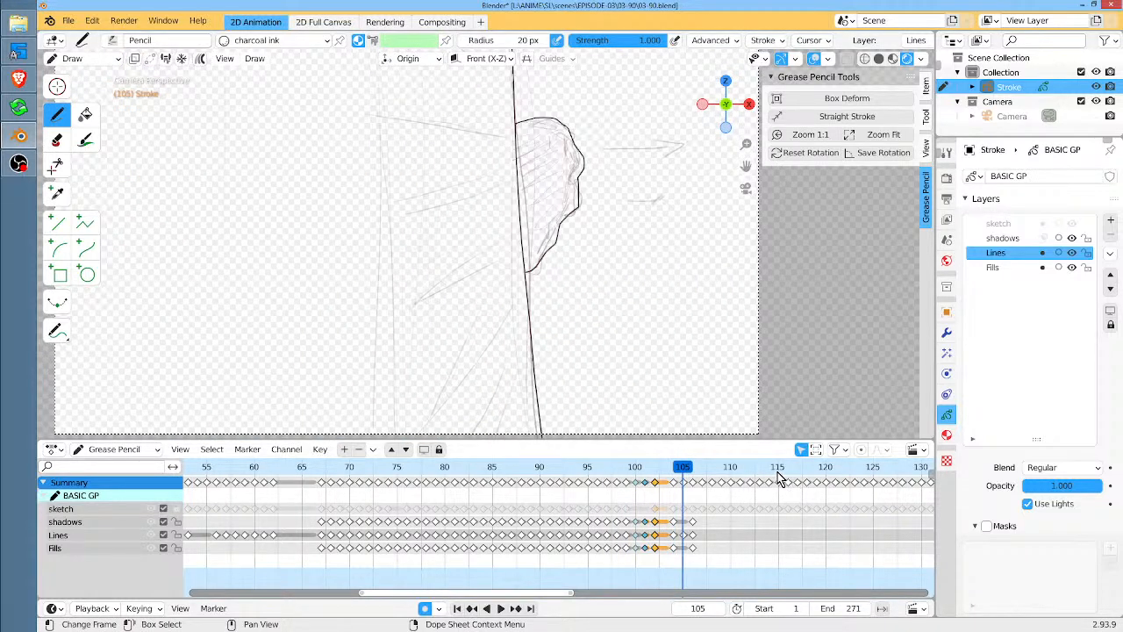
pyautogui.press('Right')
pyautogui.scroll(-4, 599, 375)
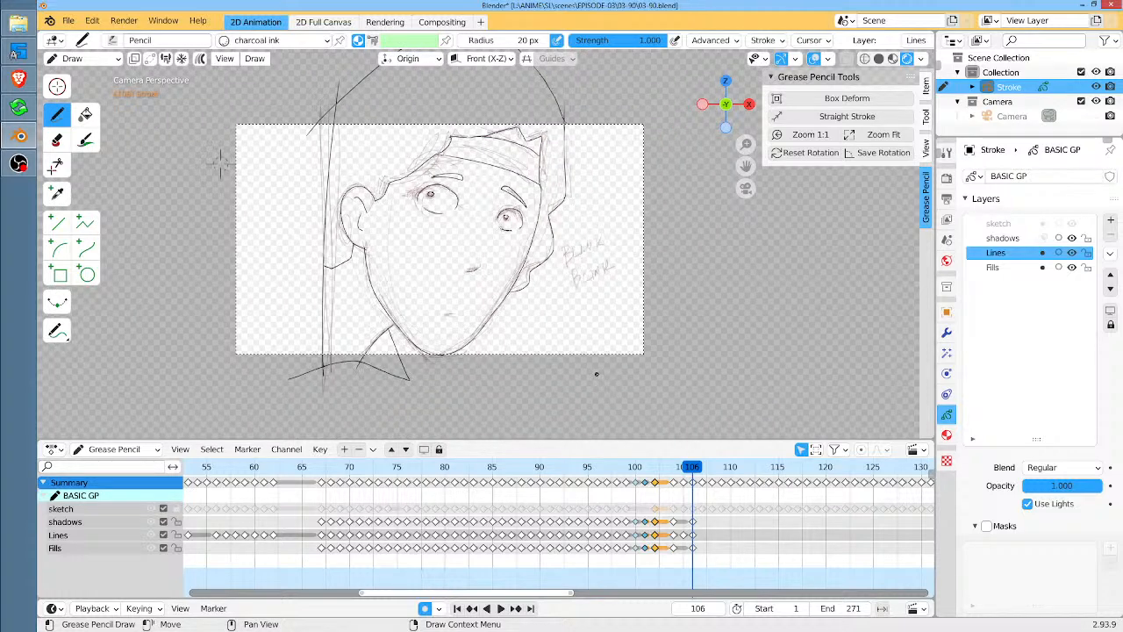
# Review the sketches on frames 107 to 110 and return to frame 109
pyautogui.press('Right')
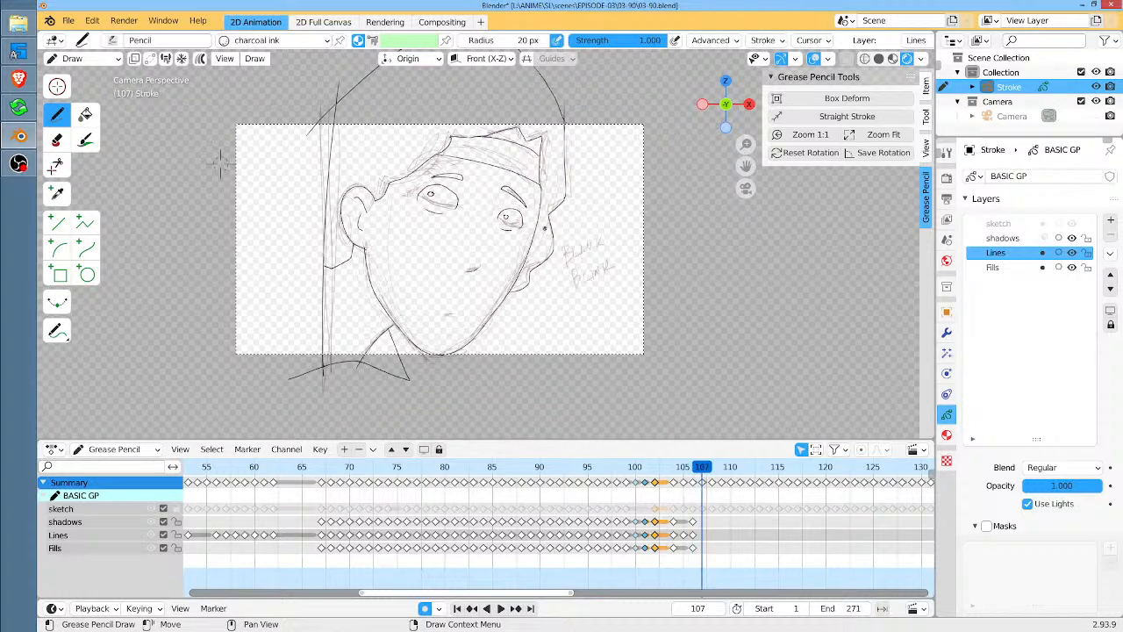
pyautogui.press('Right')
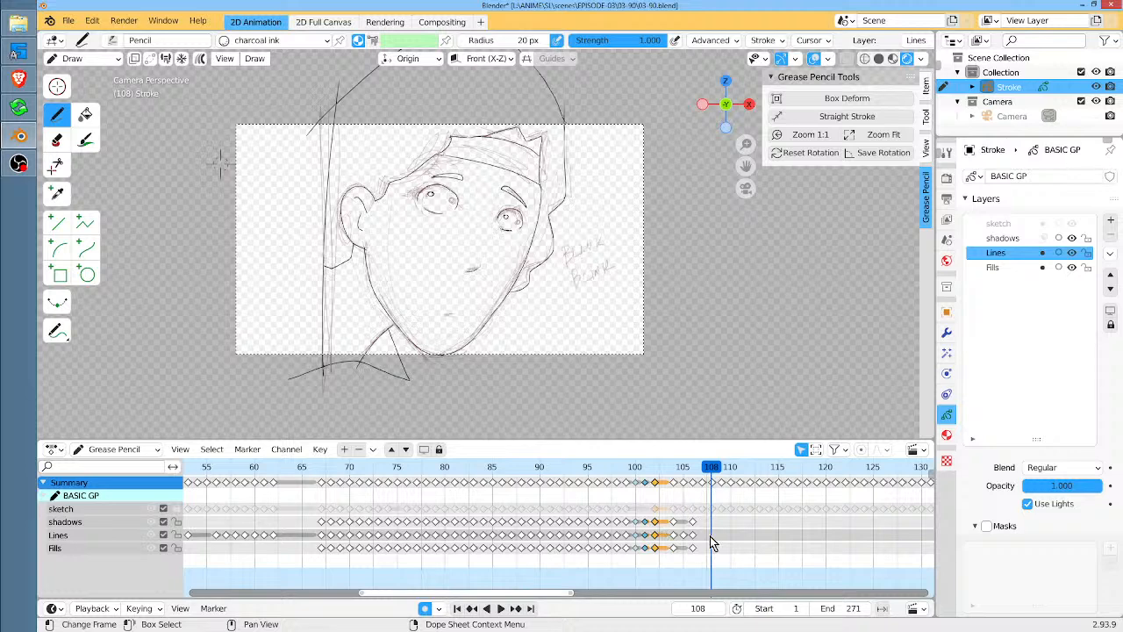
pyautogui.press('Right')
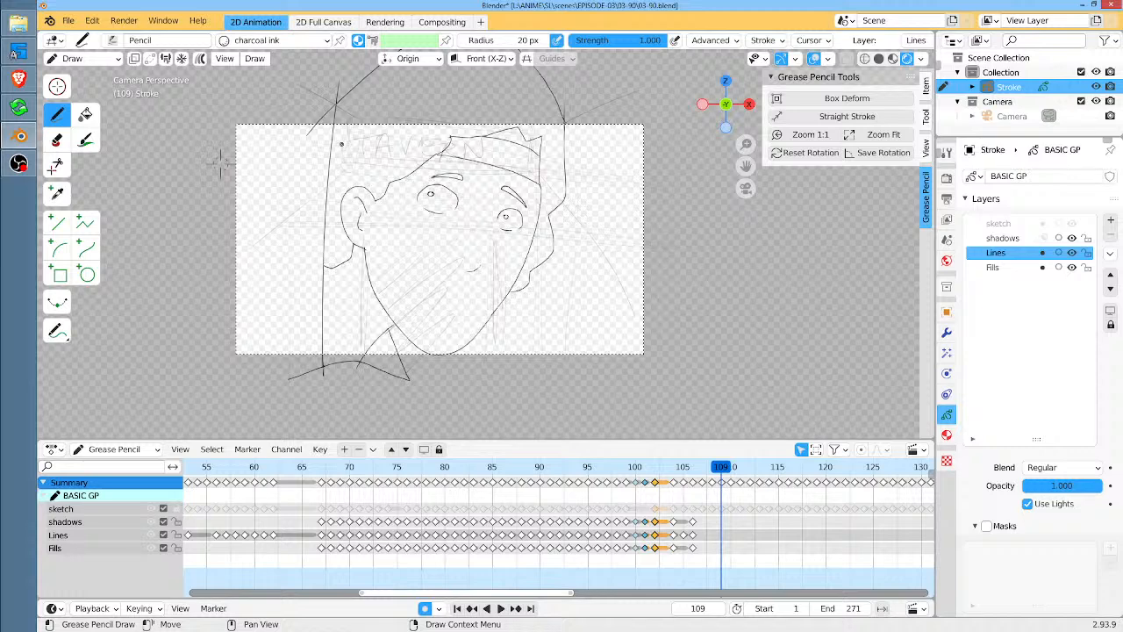
pyautogui.press('Right')
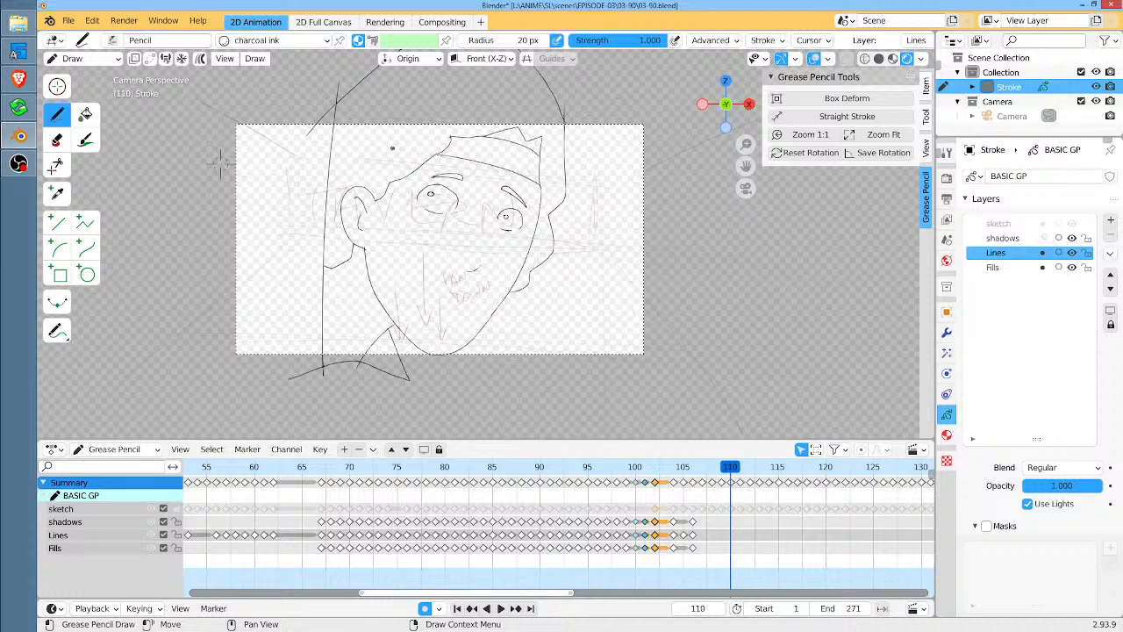
pyautogui.press('Left')
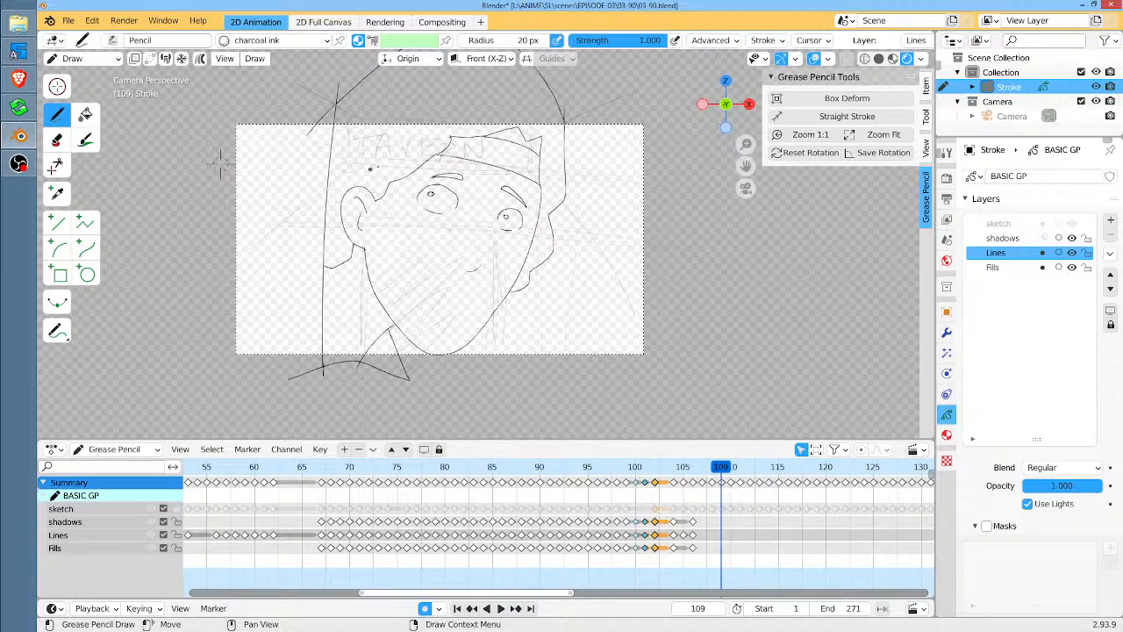
# Hide the Lines layer and raise the sketch layer's opacity to 1.000 on frame 109
pyautogui.click(1071, 253)
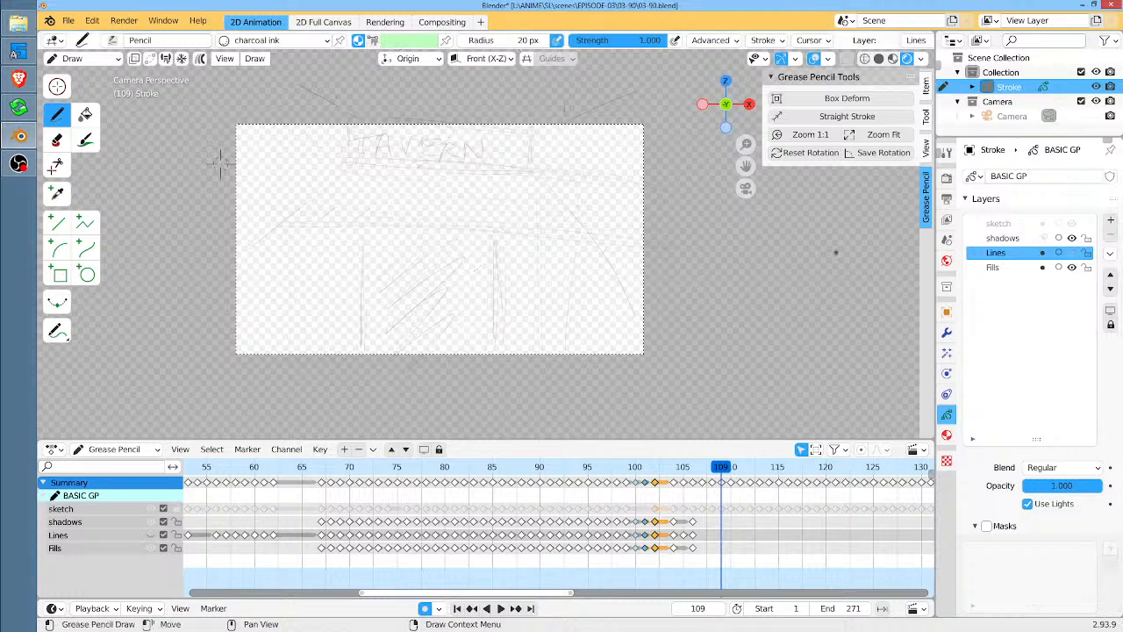
pyautogui.scroll(2, 410, 222)
pyautogui.click(1022, 224)
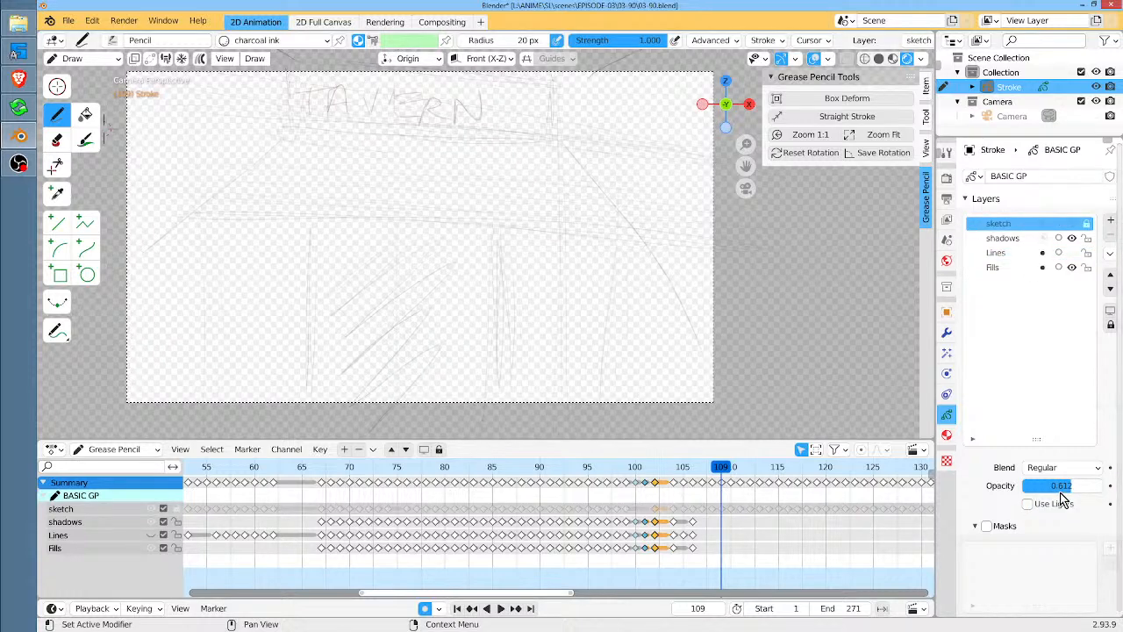
pyautogui.keyDown('shift'); pyautogui.moveTo(414, 233); pyautogui.dragTo(431, 313, button='middle'); pyautogui.keyUp('shift')
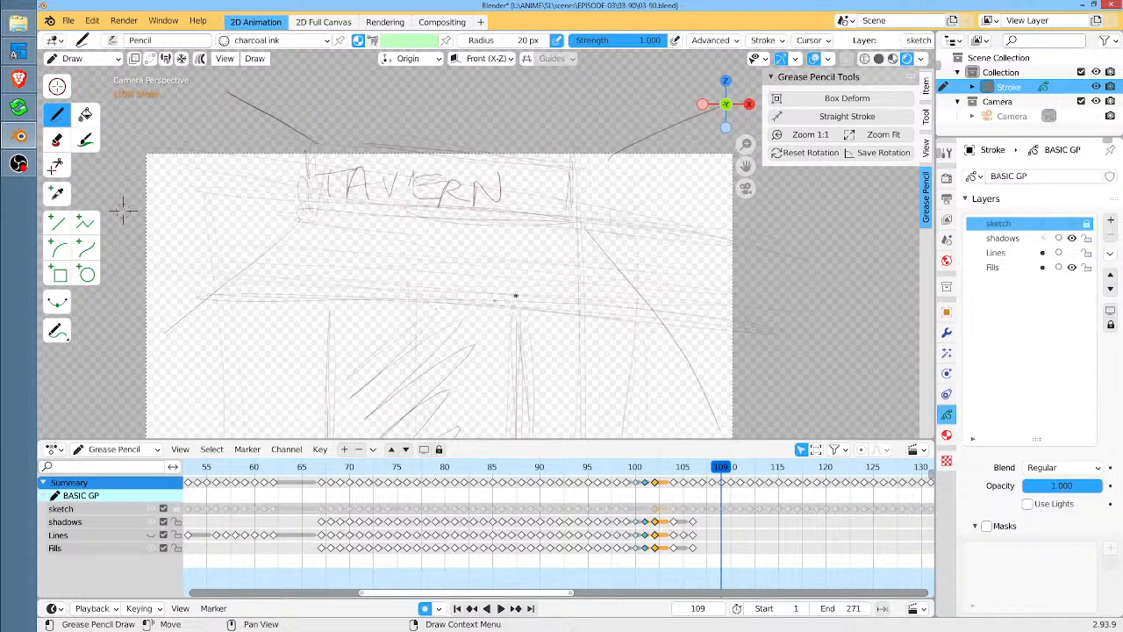
pyautogui.keyDown('shift'); pyautogui.moveTo(122, 210); pyautogui.dragTo(117, 137, button='middle'); pyautogui.keyUp('shift')
pyautogui.scroll(-2, 403, 246)
# Scrub through the sketches from frame 107 and stop on frame 111
pyautogui.click(703, 473)
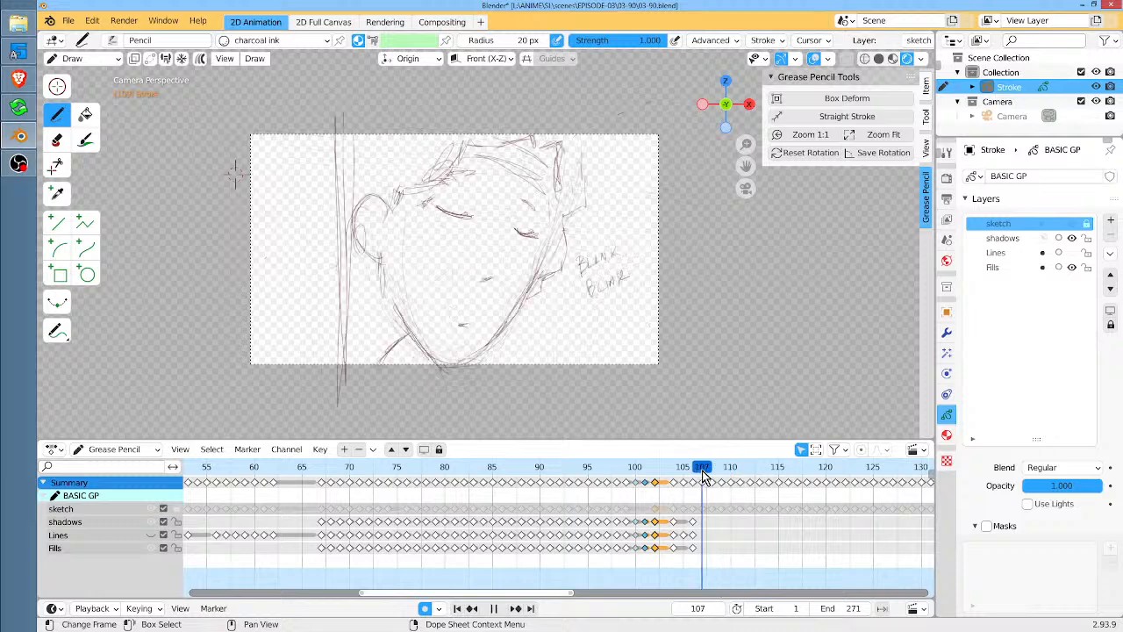
pyautogui.moveTo(703, 473)
pyautogui.mouseDown()
pyautogui.moveTo(725, 478)
pyautogui.moveTo(693, 482)
pyautogui.moveTo(741, 483)
pyautogui.mouseUp()
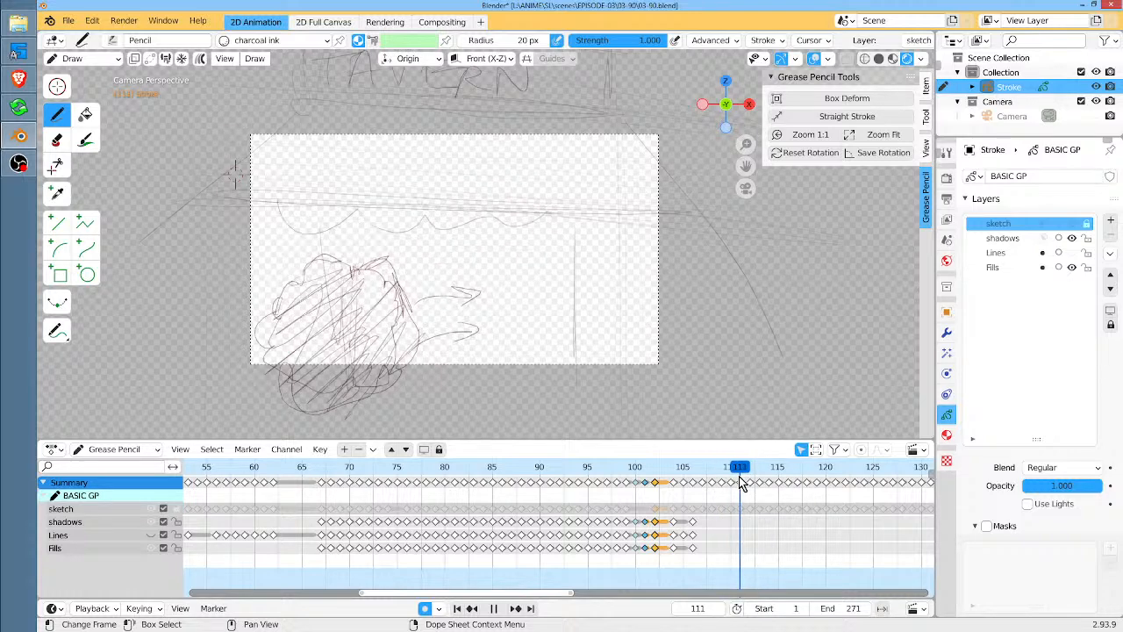
pyautogui.moveTo(740, 476); pyautogui.dragTo(741, 477)
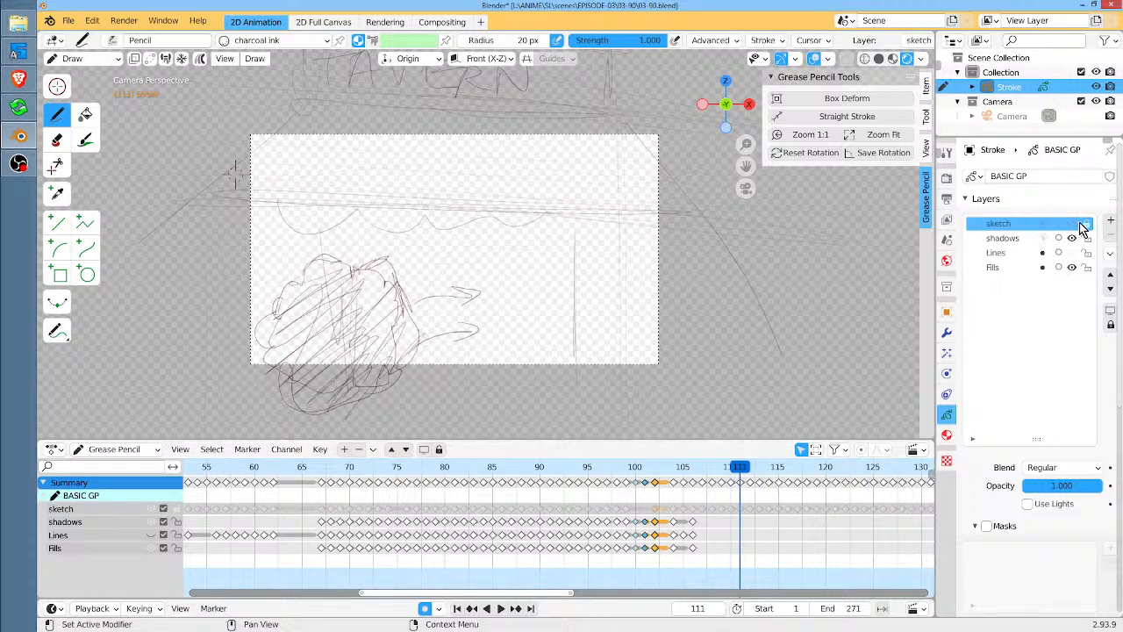
# Make the Lines layer active and visible again, and start a blank Lines keyframe on frame 111
pyautogui.click(1009, 254)
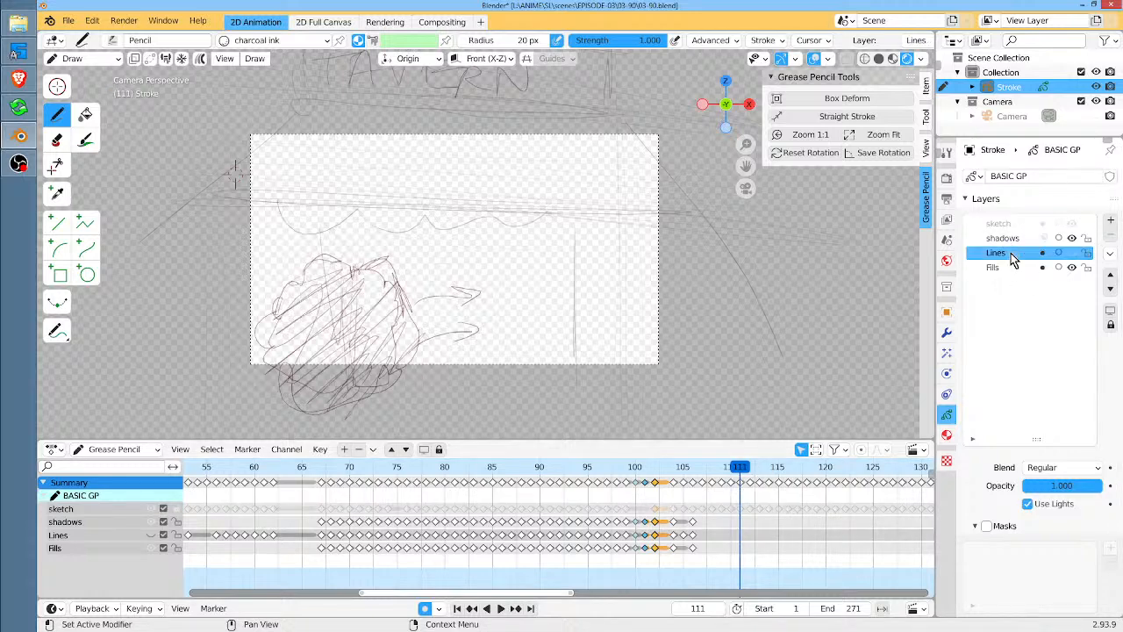
pyautogui.click(344, 264)
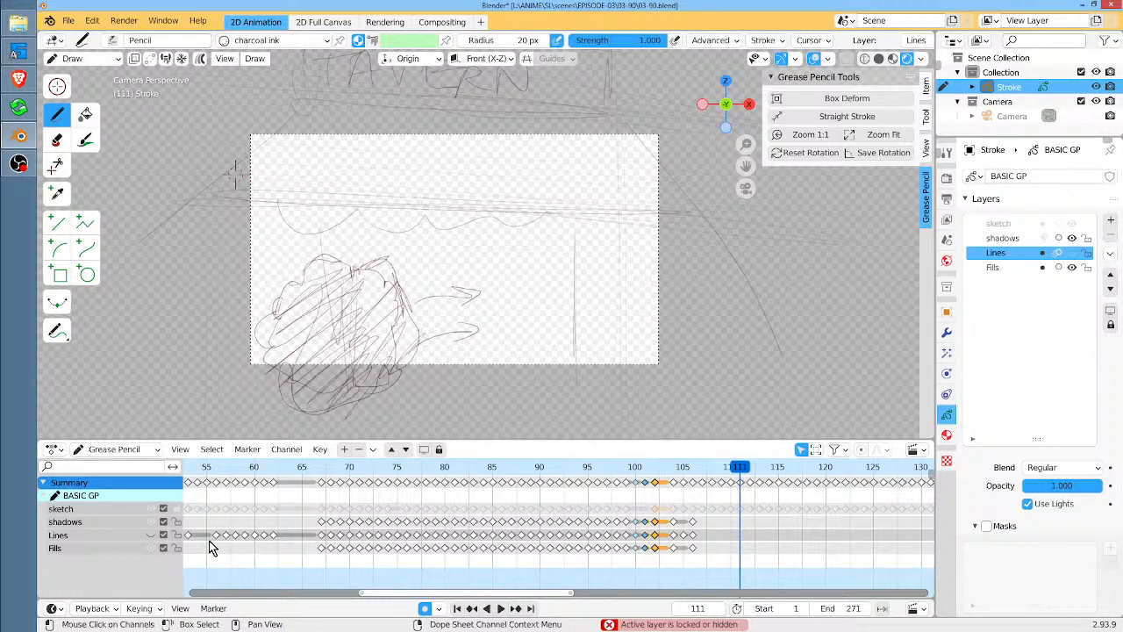
pyautogui.click(1072, 253)
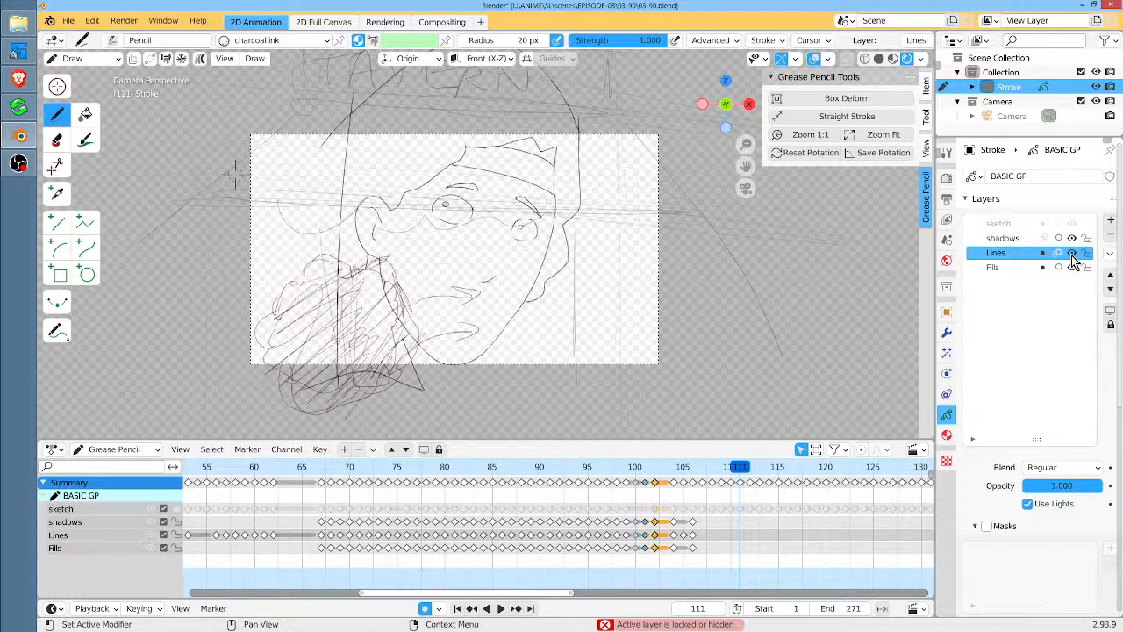
pyautogui.click(192, 390)
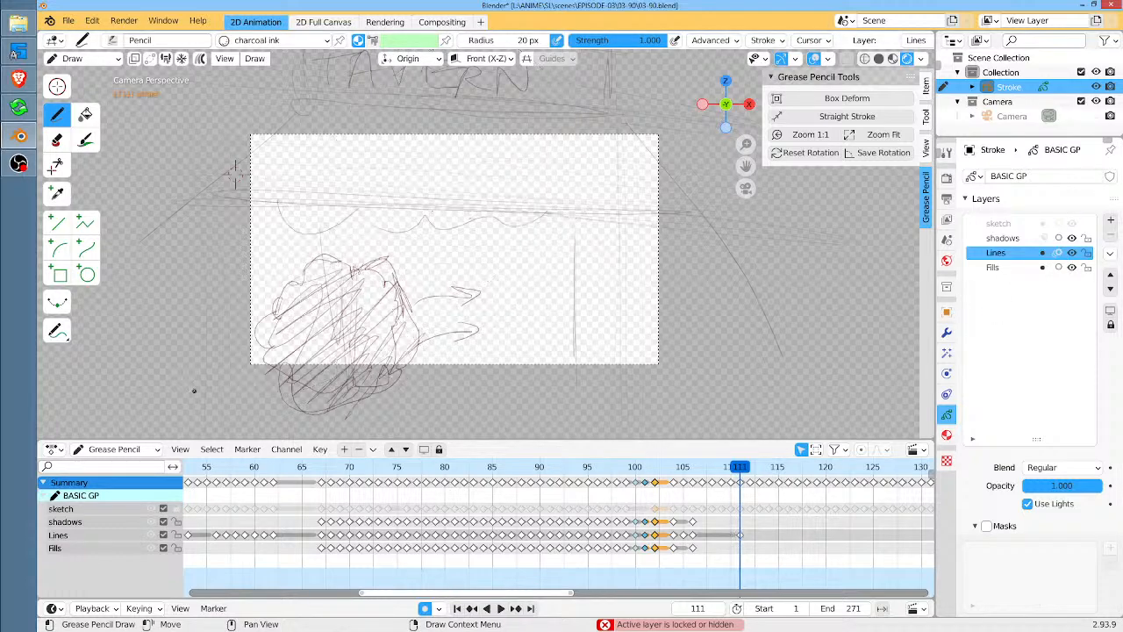
# Ink the complete bumpy outline of the hatched silhouette in the lower part of the frame on frame 111
pyautogui.scroll(3, 338, 311)
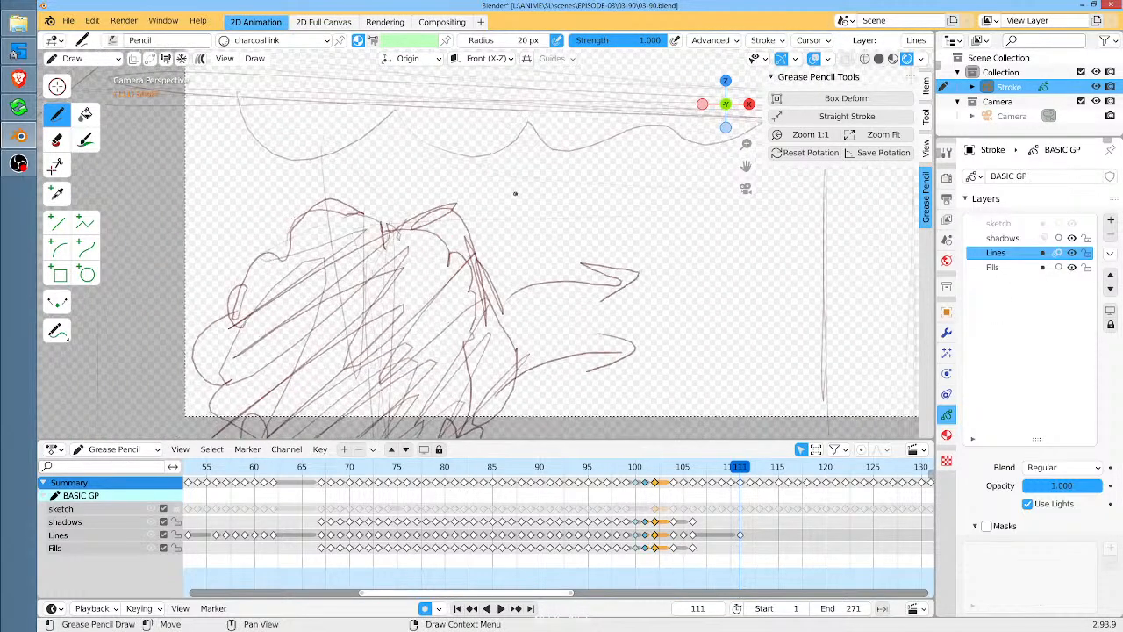
pyautogui.moveTo(385, 227)
pyautogui.mouseDown()
pyautogui.moveTo(278, 243)
pyautogui.moveTo(229, 337)
pyautogui.moveTo(193, 362)
pyautogui.moveTo(196, 436)
pyautogui.mouseUp()
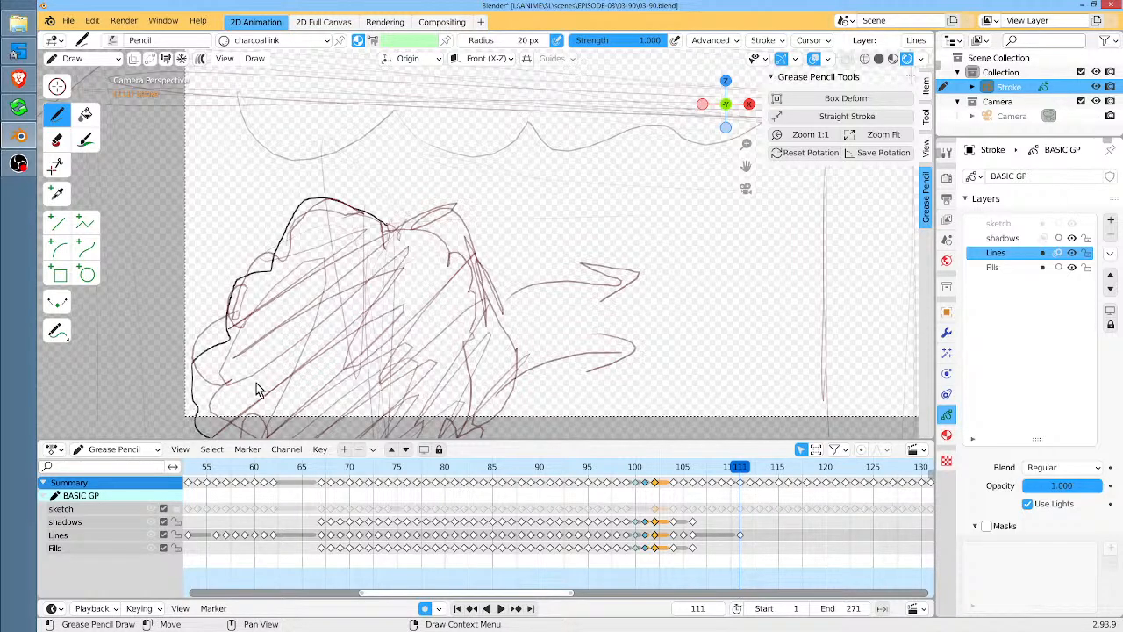
pyautogui.moveTo(384, 226)
pyautogui.mouseDown()
pyautogui.moveTo(456, 205)
pyautogui.moveTo(518, 342)
pyautogui.moveTo(518, 422)
pyautogui.moveTo(504, 437)
pyautogui.mouseUp()
pyautogui.moveTo(505, 430); pyautogui.dragTo(575, 297, button='middle')
pyautogui.moveTo(575, 304)
pyautogui.mouseDown()
pyautogui.moveTo(464, 369)
pyautogui.moveTo(323, 379)
pyautogui.moveTo(285, 305)
pyautogui.mouseUp()
pyautogui.moveTo(644, 293); pyautogui.dragTo(586, 342, button='middle')
pyautogui.keyDown('ctrl'); pyautogui.moveTo(586, 342); pyautogui.dragTo(556, 363, button='middle'); pyautogui.keyUp('ctrl')
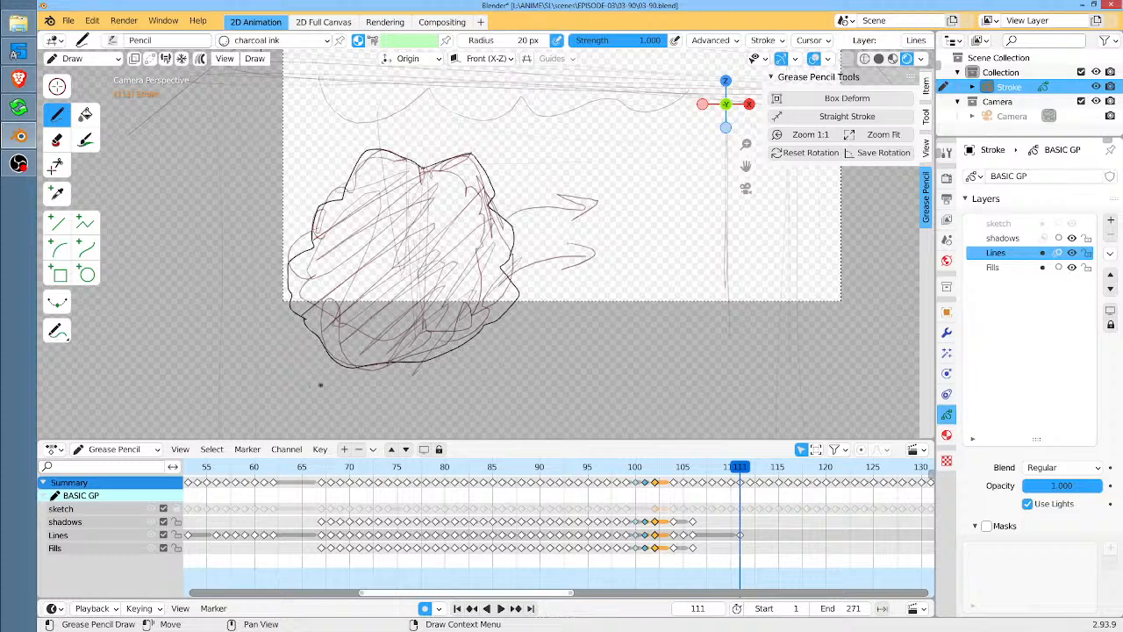
pyautogui.moveTo(405, 409)
pyautogui.mouseDown()
pyautogui.moveTo(605, 277)
pyautogui.moveTo(576, 315)
pyautogui.mouseUp()
pyautogui.hotkey('ctrl', 'z')
pyautogui.hotkey('ctrl', 'z')
# On frame 112, add a new layer named bkgd and move it below the Fills layer
pyautogui.press('space')
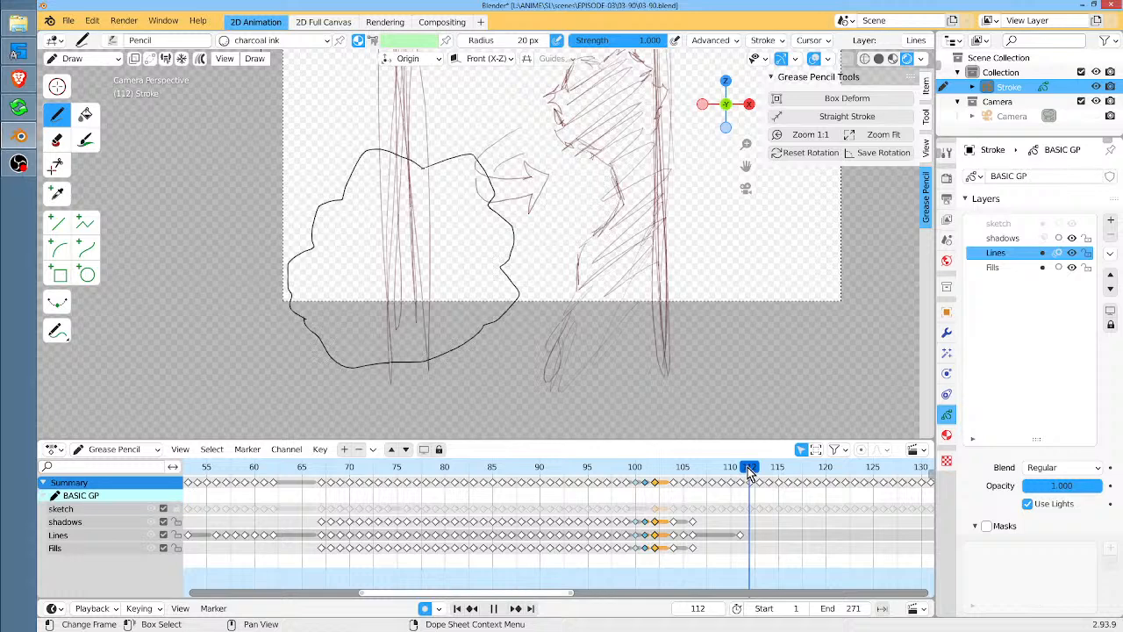
pyautogui.moveTo(615, 254); pyautogui.dragTo(507, 343, button='middle')
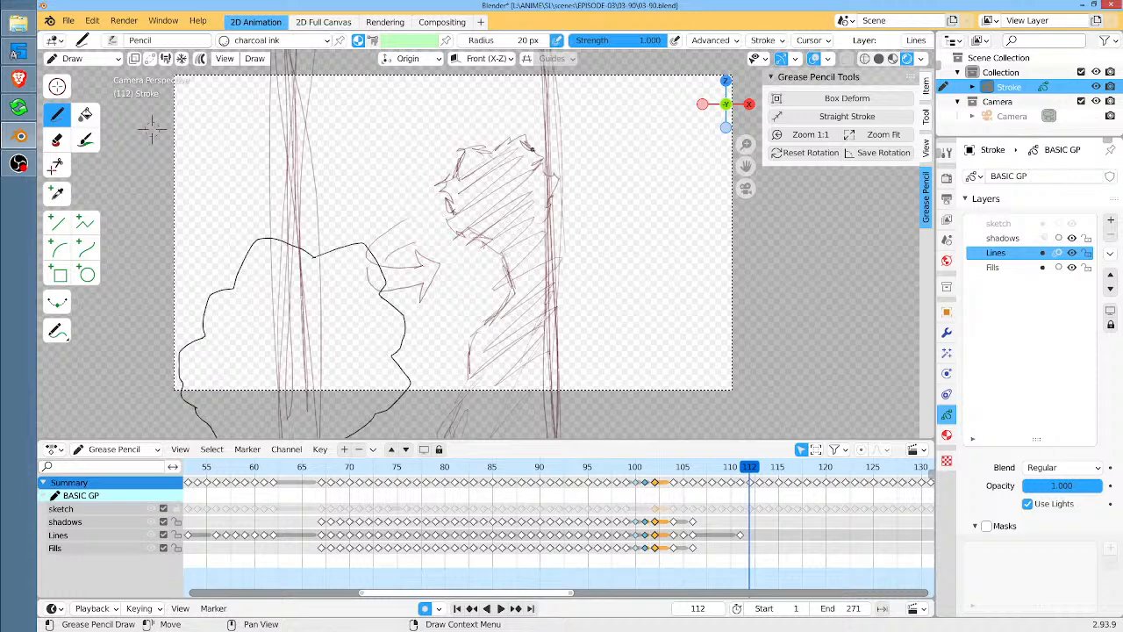
pyautogui.click(1015, 268)
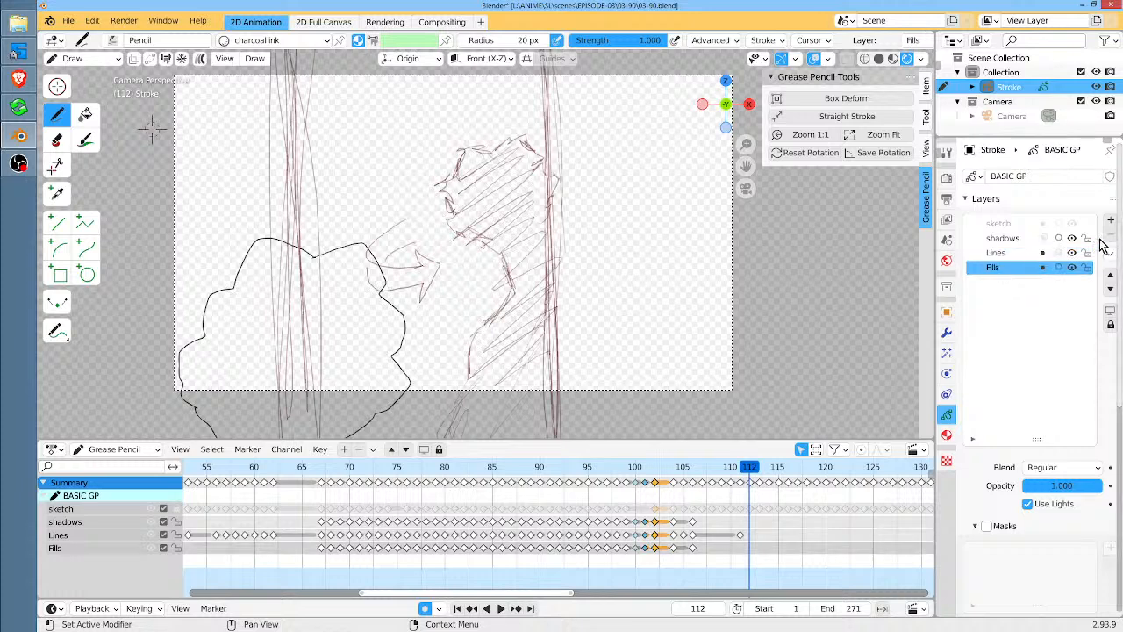
pyautogui.click(1110, 222)
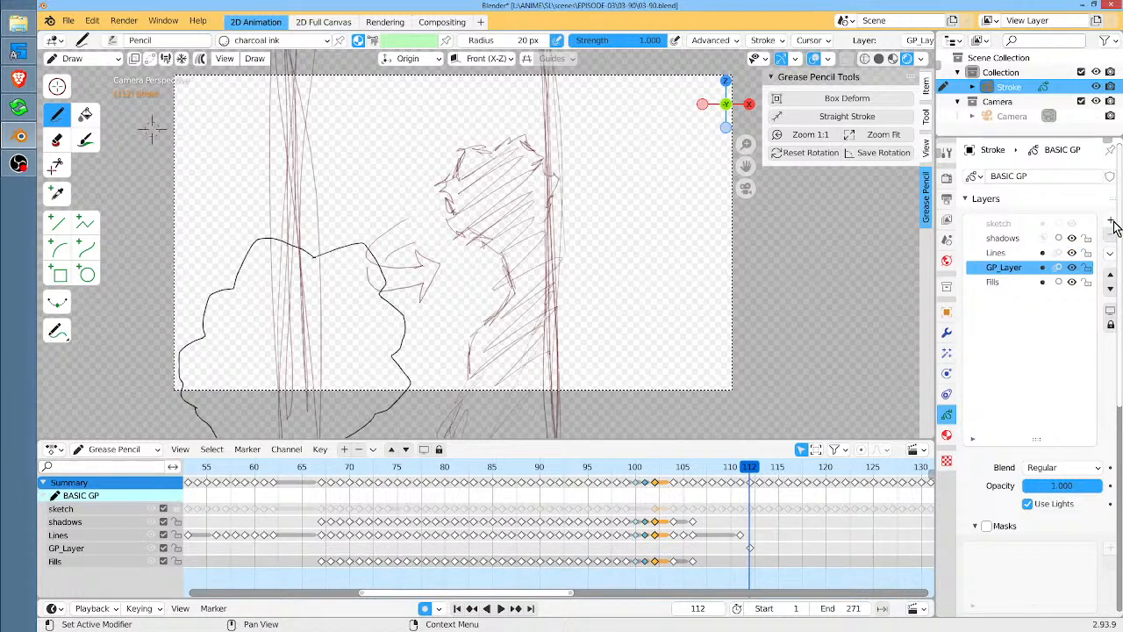
pyautogui.doubleClick(1027, 268)
pyautogui.write('G')
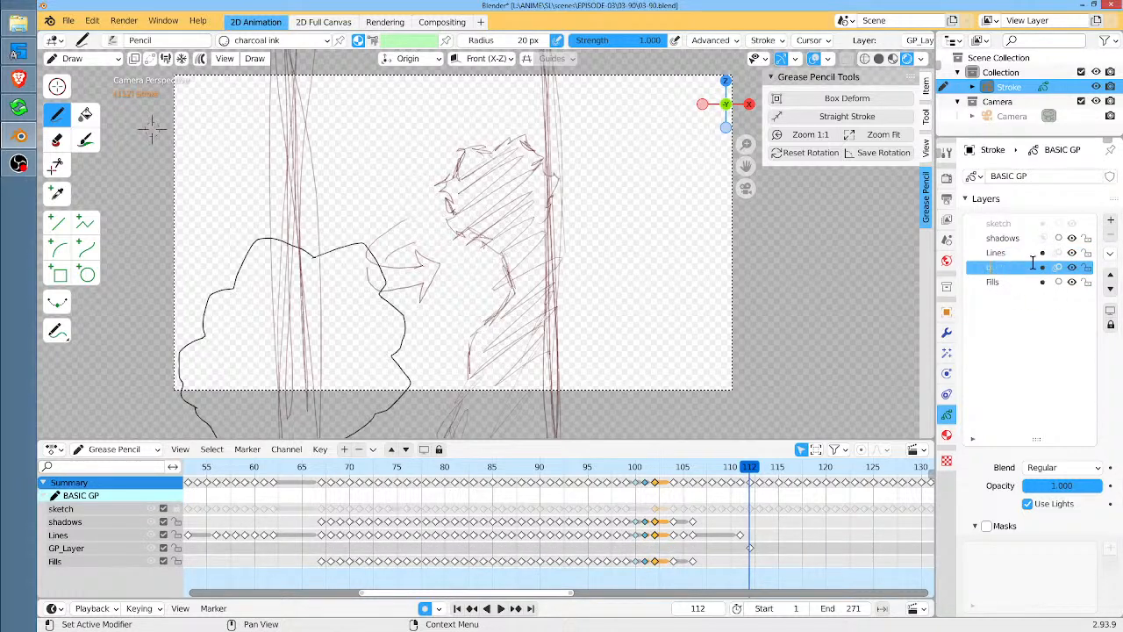
pyautogui.press('Return')
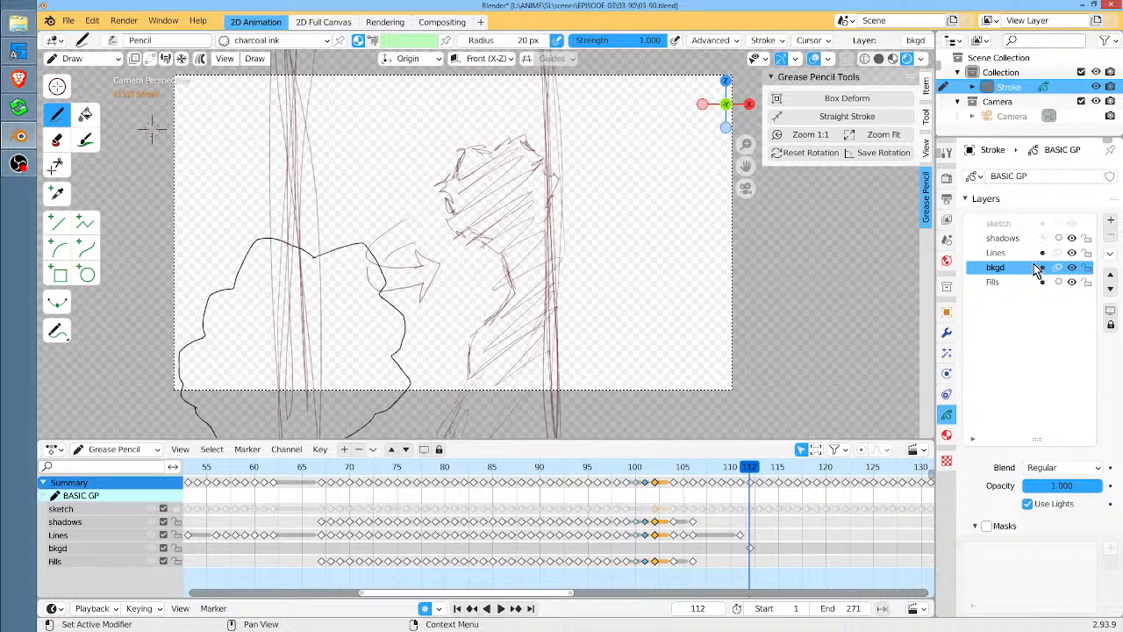
pyautogui.click(1112, 253)
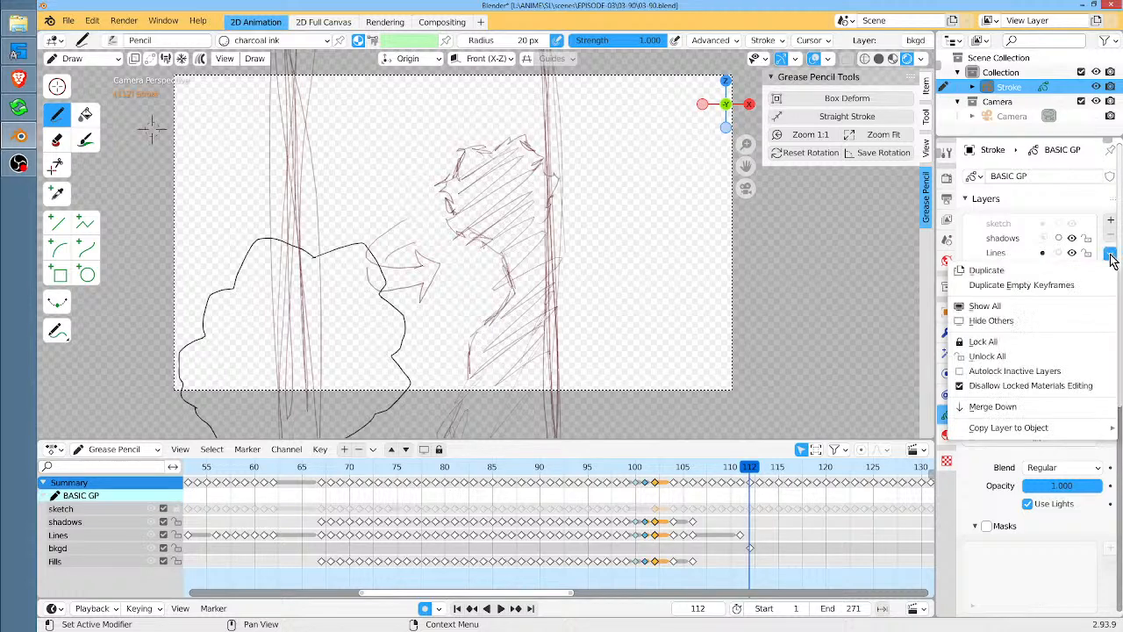
pyautogui.click(1112, 254)
pyautogui.click(1111, 290)
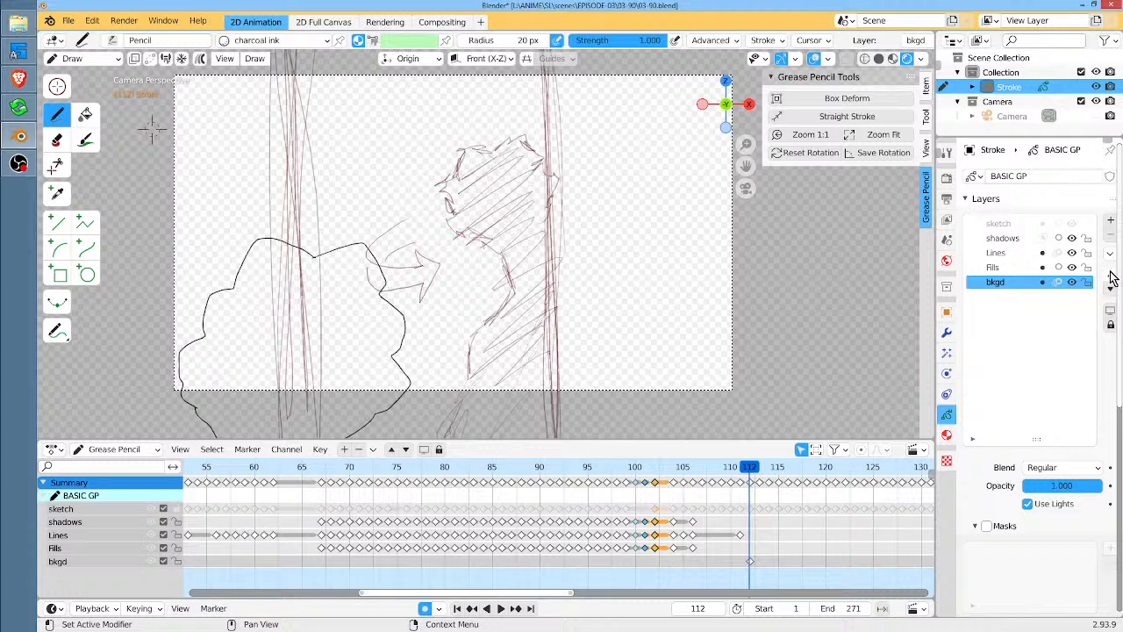
# Add a separator layer between Fills and bkgd and name it with a row of equals signs (========)
pyautogui.click(1111, 221)
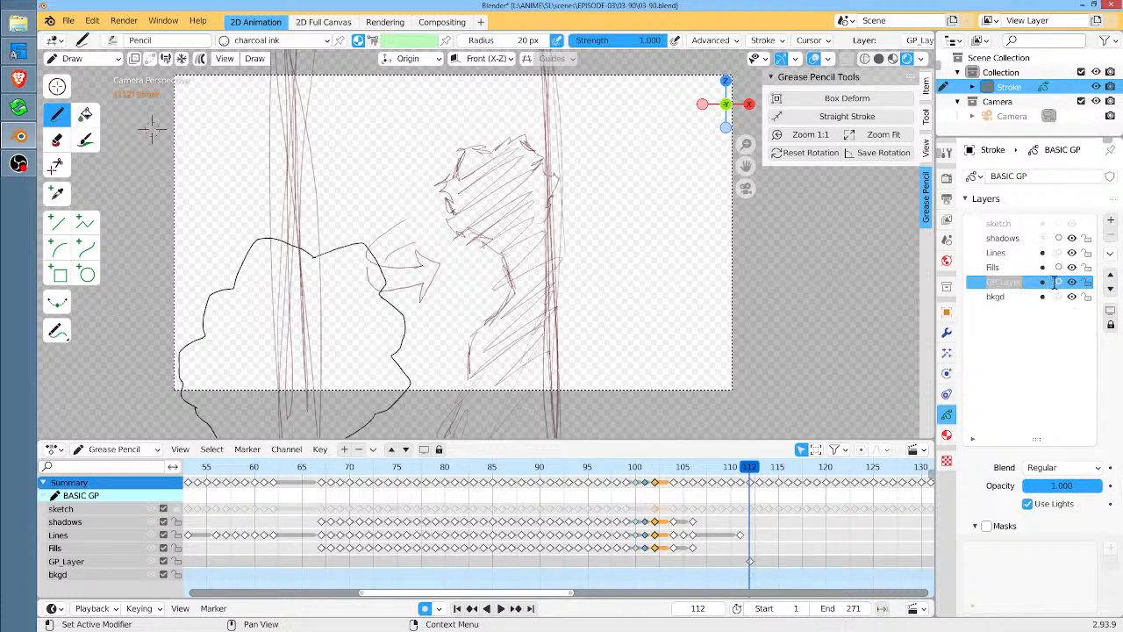
pyautogui.press('BackSpace')
pyautogui.press('Escape')
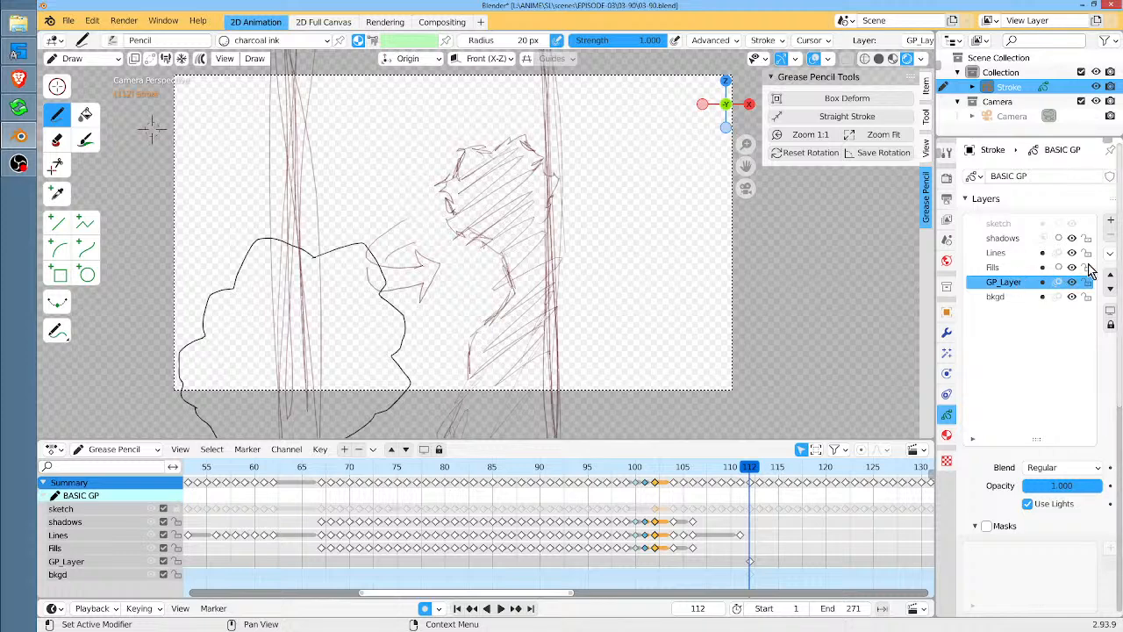
pyautogui.doubleClick(1032, 279)
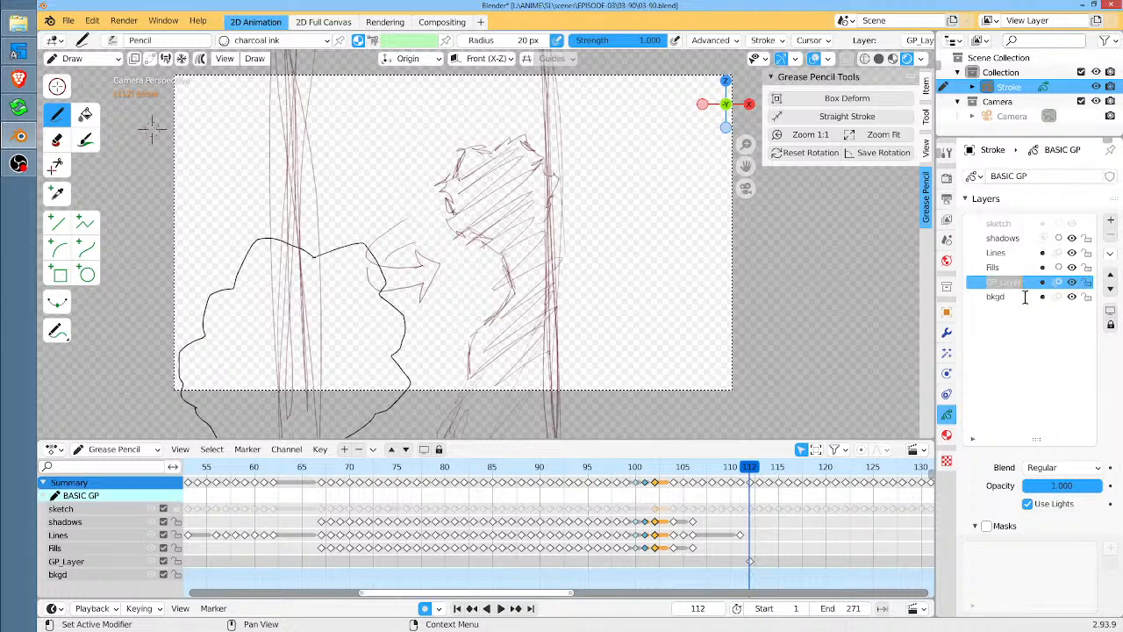
pyautogui.press('BackSpace')
pyautogui.write('==========')
pyautogui.press('Return')
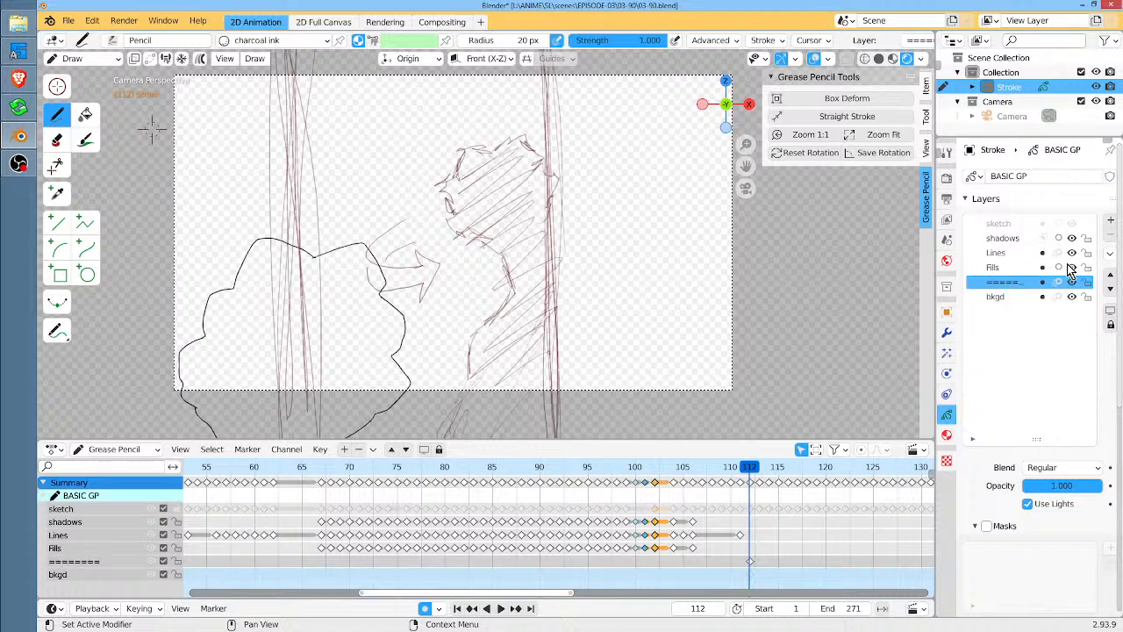
pyautogui.click(1008, 300)
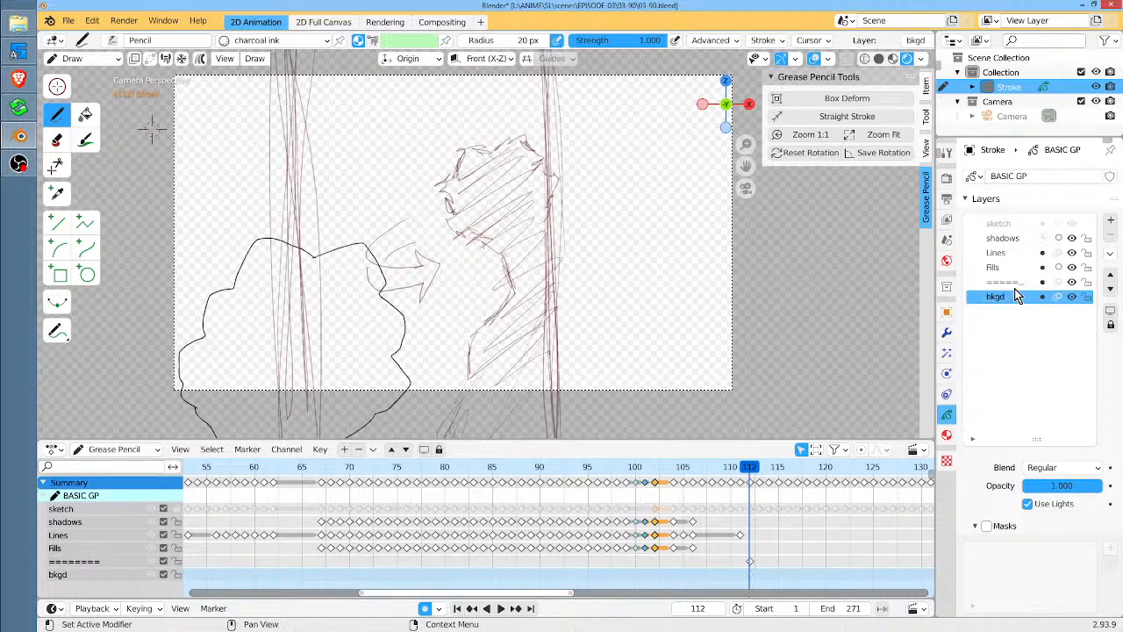
pyautogui.click(1013, 283)
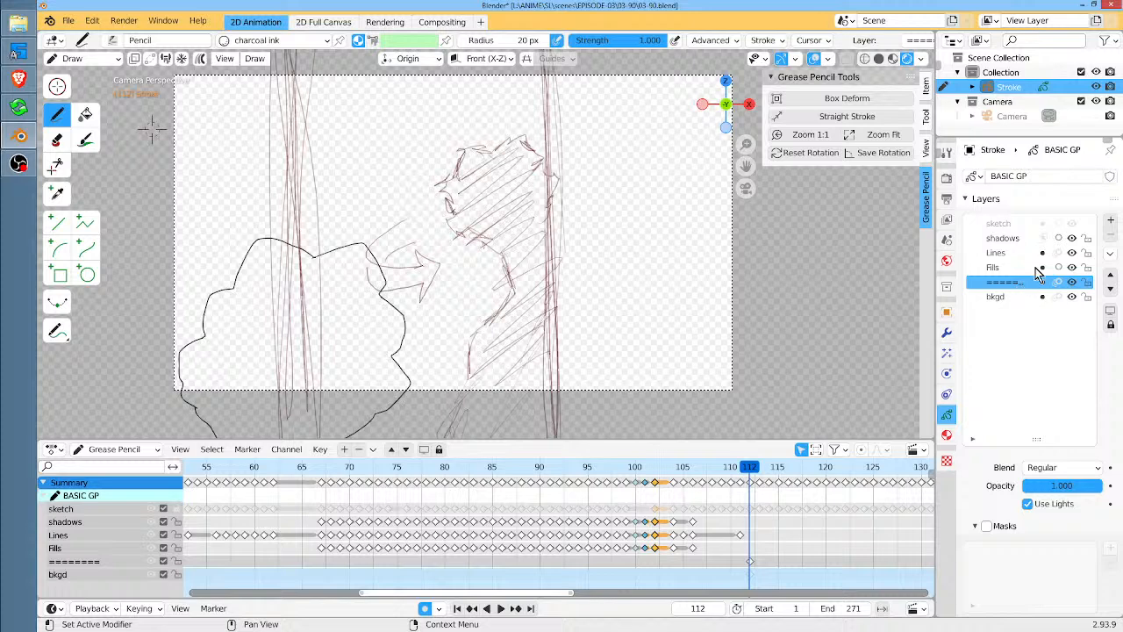
# Add another layer, move it below bkgd and name it bkgd2
pyautogui.click(1022, 298)
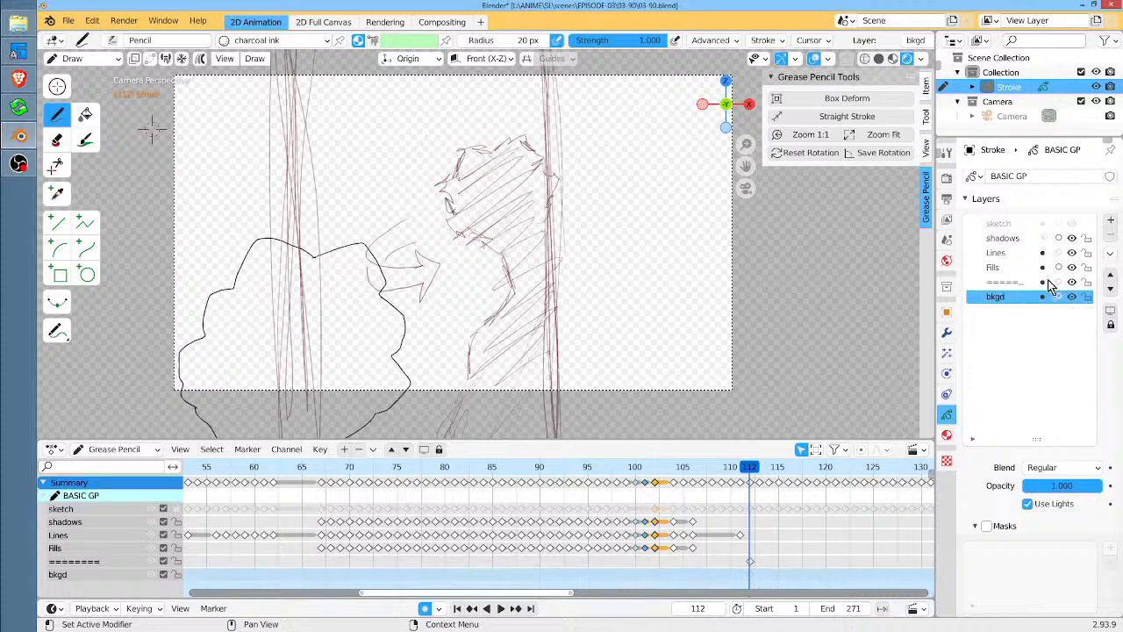
pyautogui.click(1110, 220)
pyautogui.click(1109, 288)
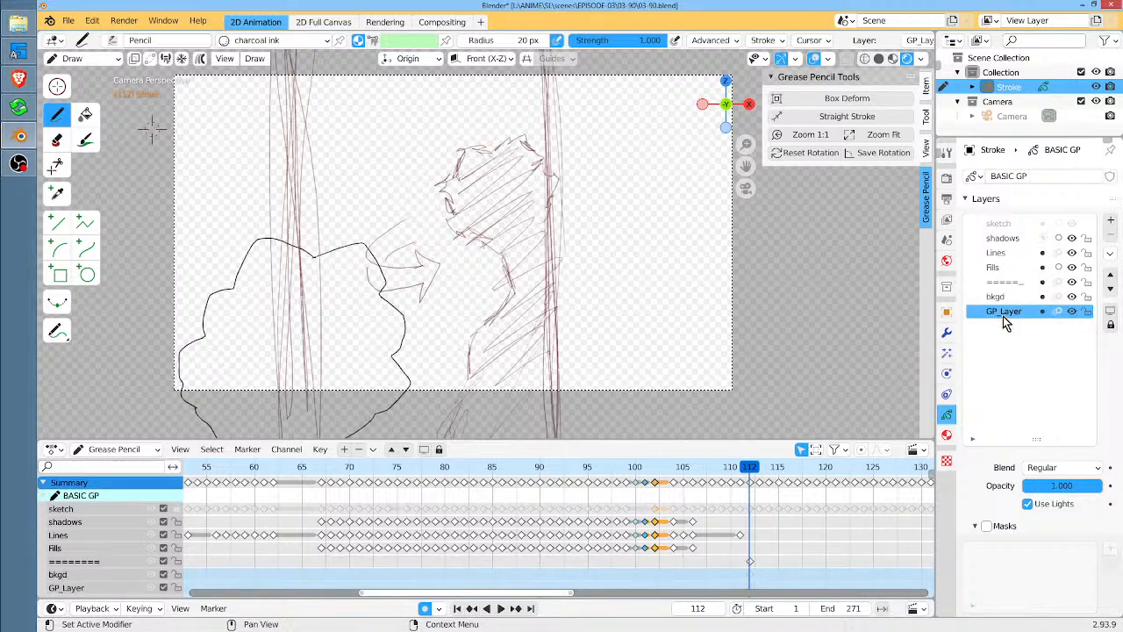
pyautogui.doubleClick(1009, 311)
pyautogui.write('f')
pyautogui.write('kgd2')
pyautogui.press('Return')
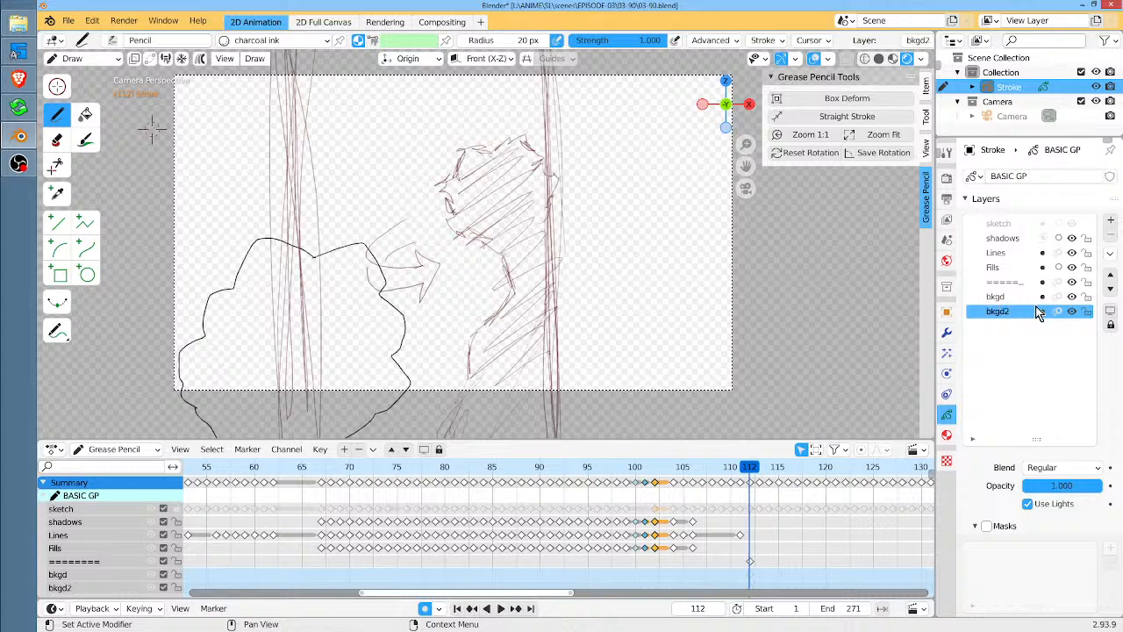
# Move the bkgd2 layer above bkgd and make bkgd the active layer
pyautogui.click(1110, 275)
pyautogui.click(1010, 312)
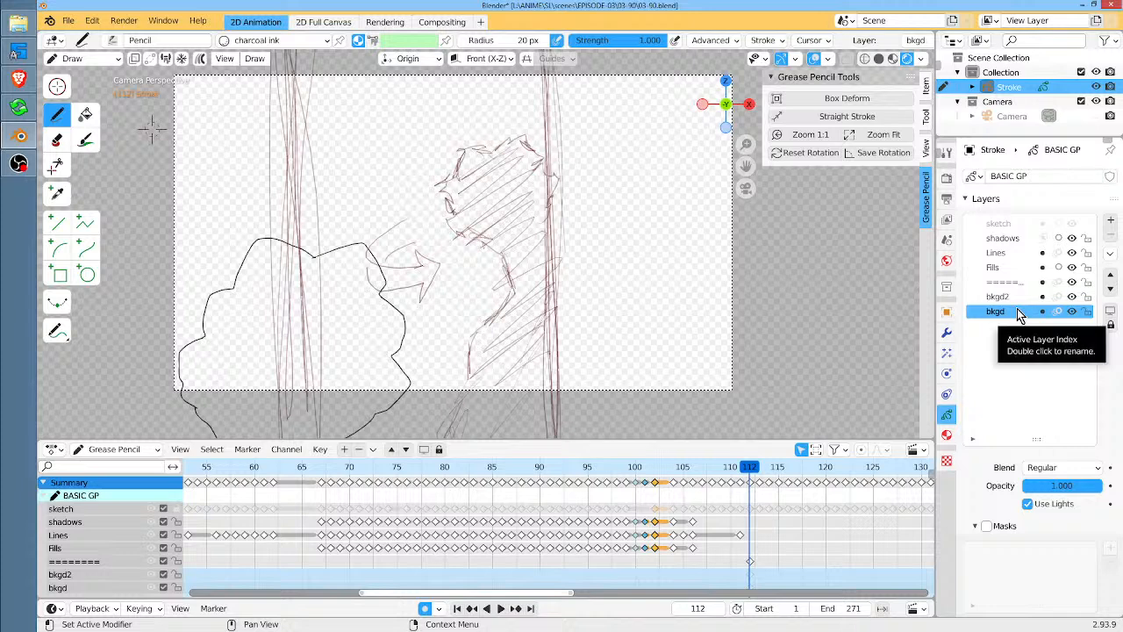
# Create an empty keyframe on the Lines layer at frame 112 and reactivate the bkgd layer
pyautogui.keyDown('ctrl'); pyautogui.moveTo(624, 296); pyautogui.dragTo(582, 318, button='middle'); pyautogui.keyUp('ctrl')
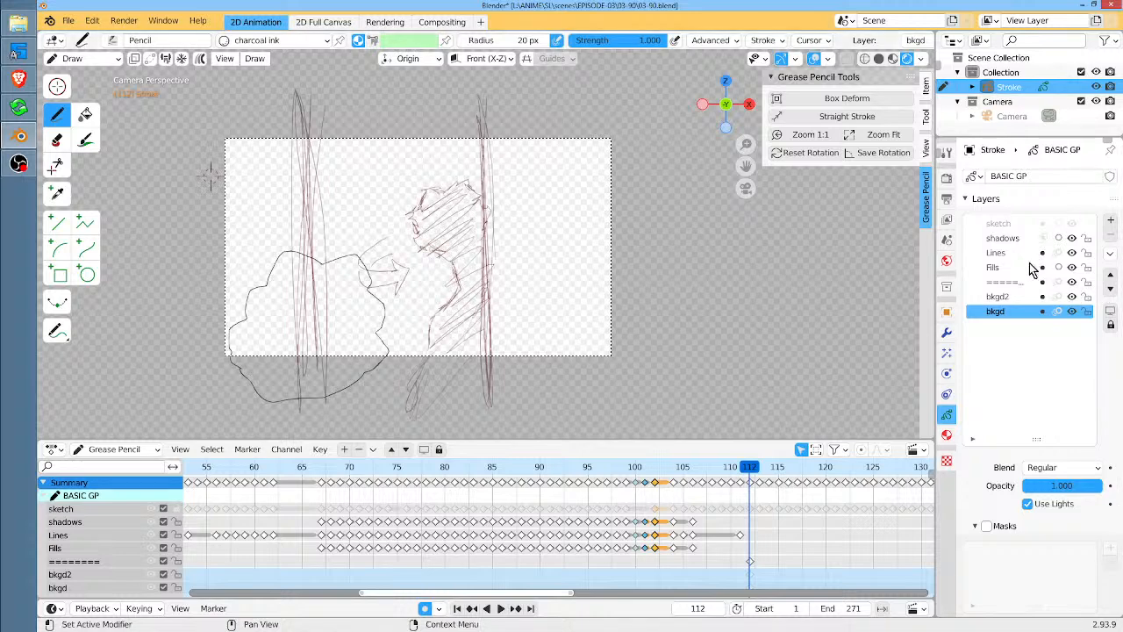
pyautogui.click(1005, 253)
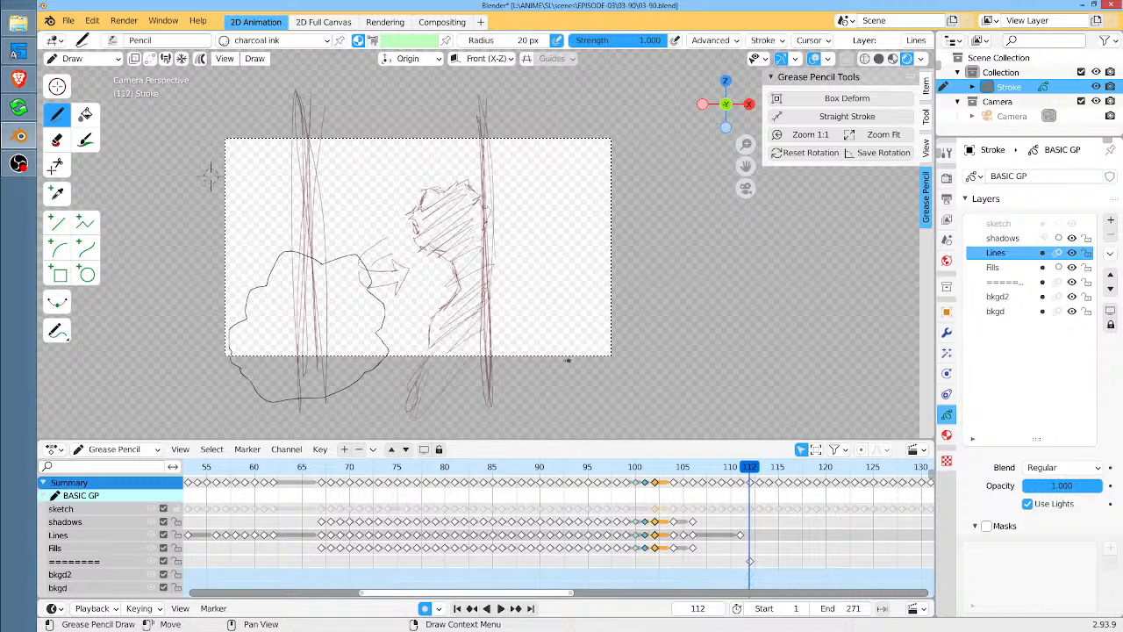
pyautogui.hotkey('ctrl', 'z')
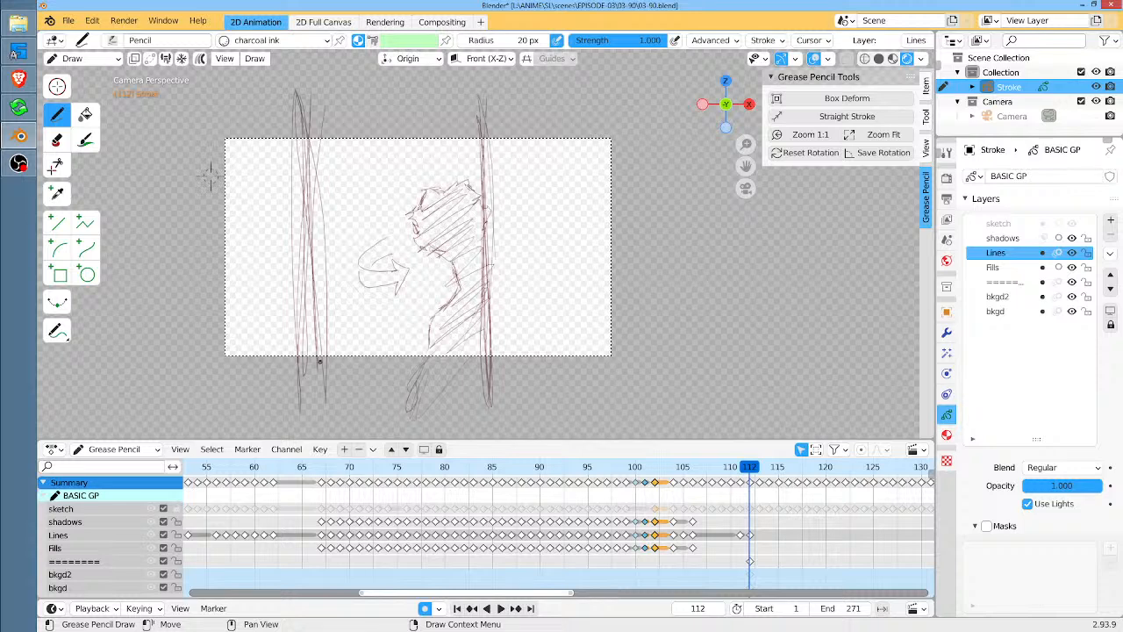
pyautogui.click(1009, 311)
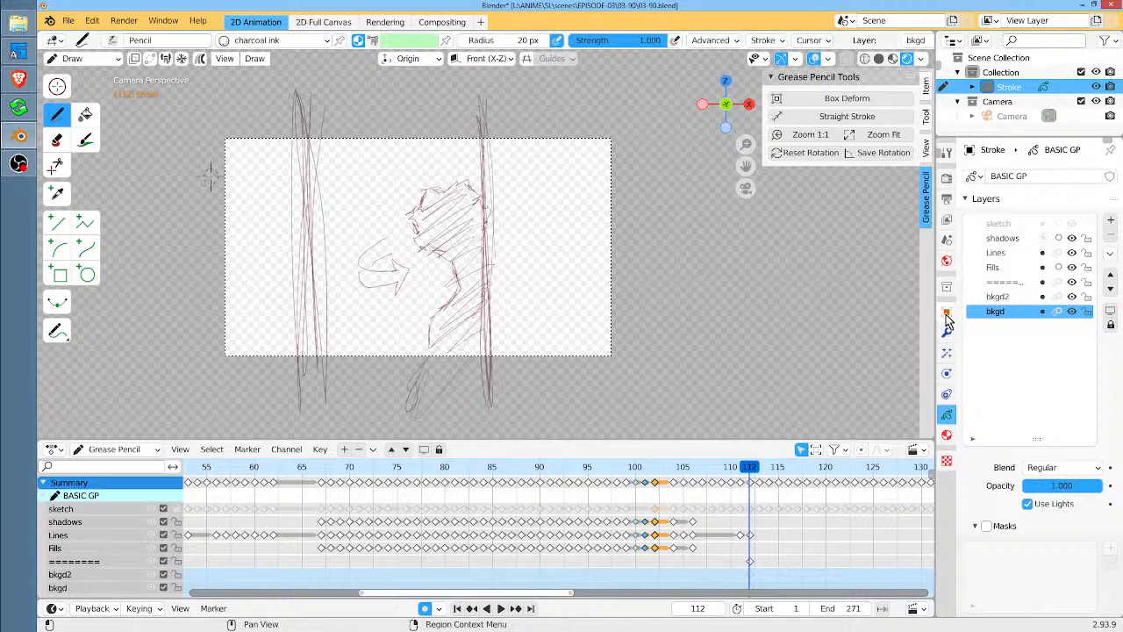
# Compare the charcoal ink and CHARCOAL INK FILLED materials and make CHARCOAL INK FILLED active for drawing on bkgd
pyautogui.click(947, 435)
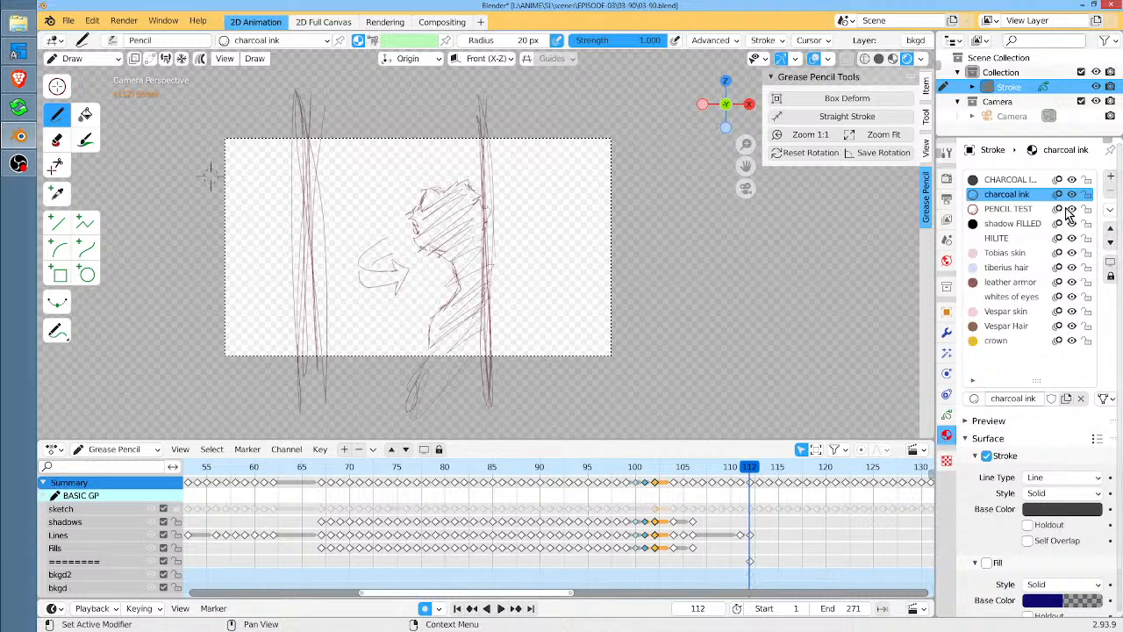
pyautogui.click(1022, 180)
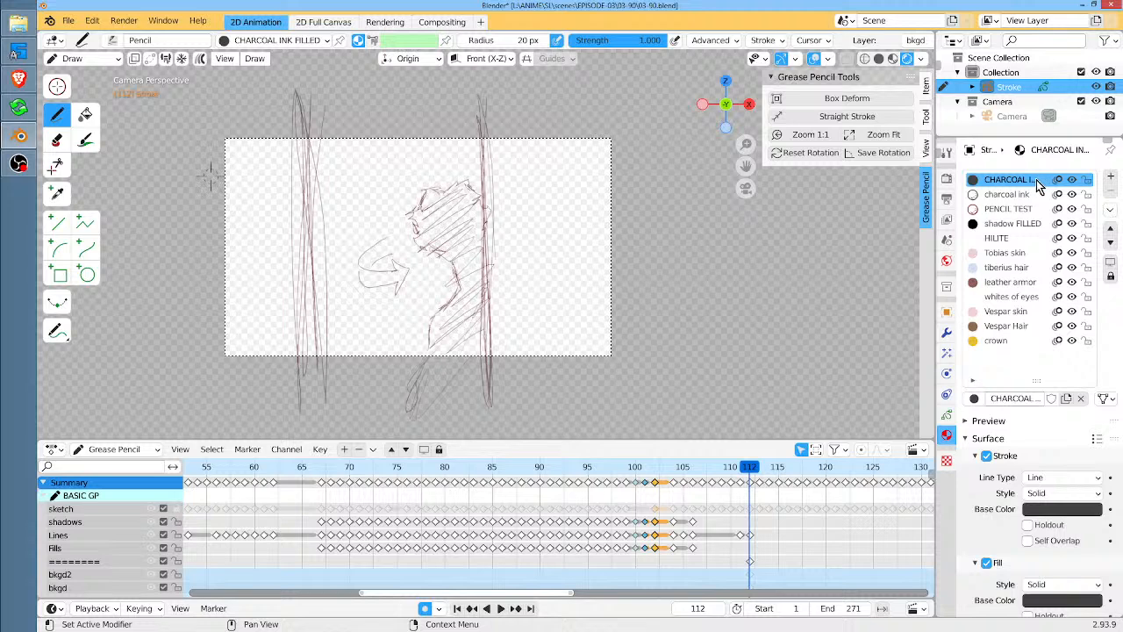
pyautogui.click(1026, 195)
pyautogui.click(1016, 183)
pyautogui.click(1016, 194)
pyautogui.click(1018, 183)
pyautogui.click(1021, 193)
pyautogui.click(1018, 179)
pyautogui.click(948, 416)
pyautogui.click(946, 434)
# Switch the brush to vertex color and set its color to a muted reddish brown
pyautogui.click(373, 40)
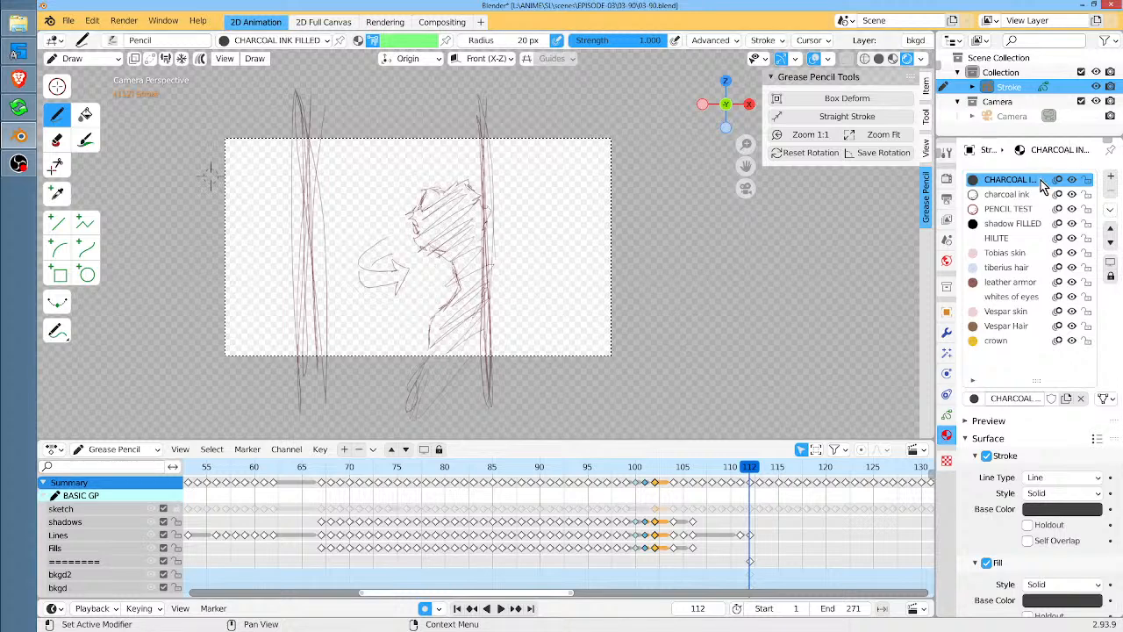
pyautogui.click(428, 39)
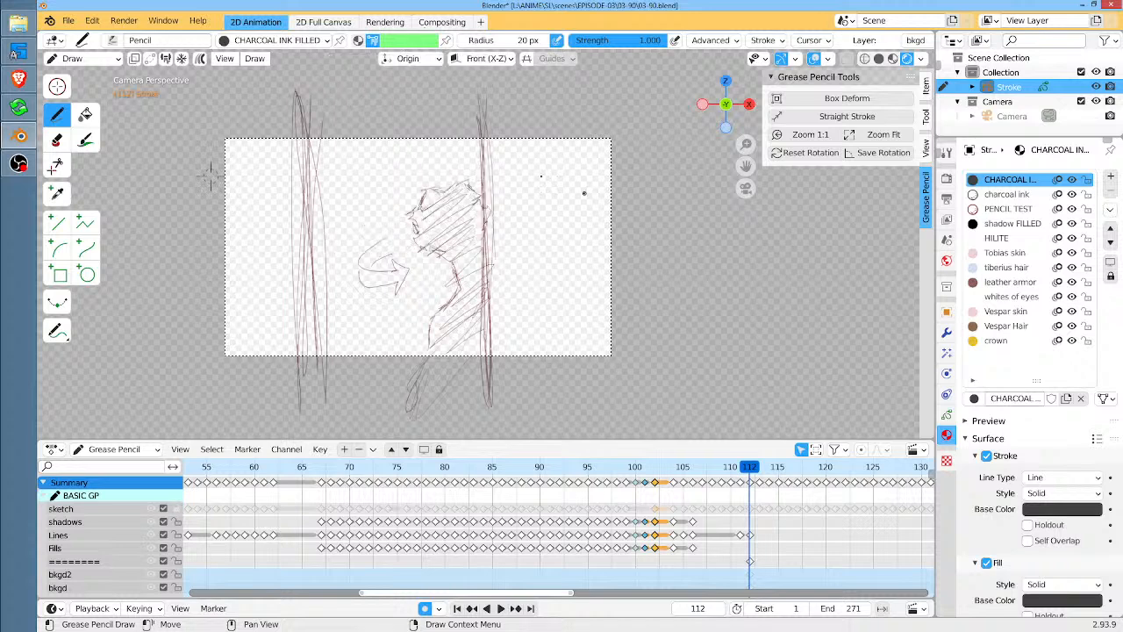
pyautogui.click(413, 41)
pyautogui.click(409, 133)
pyautogui.moveTo(477, 83)
pyautogui.mouseDown()
pyautogui.moveTo(475, 110)
pyautogui.moveTo(477, 89)
pyautogui.mouseUp()
pyautogui.moveTo(415, 114); pyautogui.dragTo(400, 109)
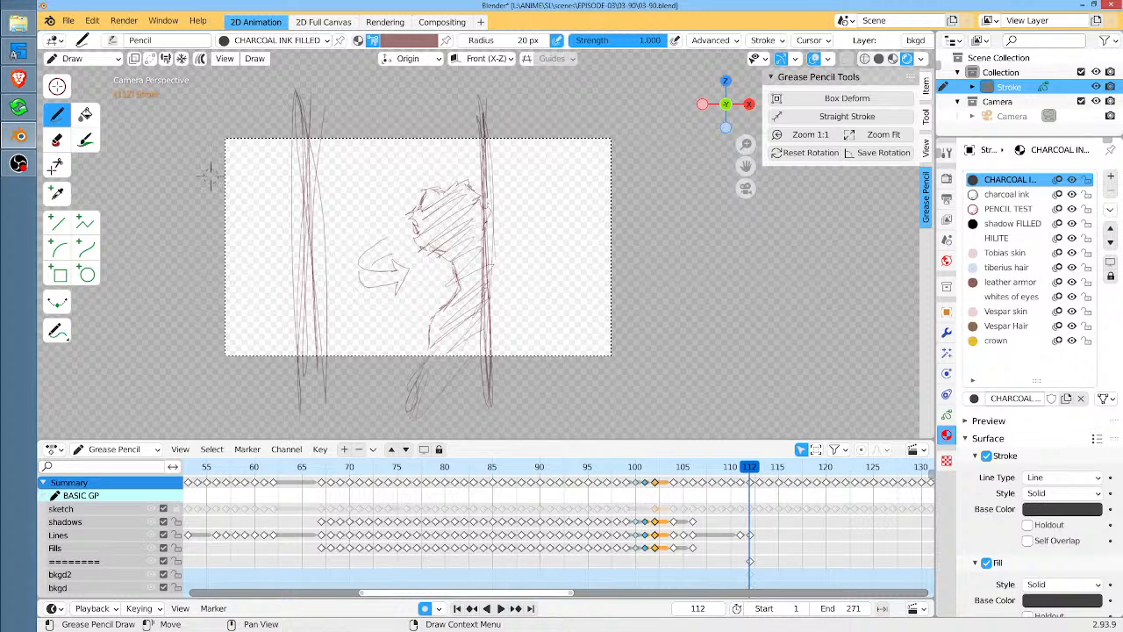
# Try to draw a large filled trunk shape beside the hatched silhouette and compare the charcoal ink and CHARCOAL INK FILLED materials
pyautogui.moveTo(482, 114)
pyautogui.mouseDown()
pyautogui.moveTo(490, 390)
pyautogui.moveTo(551, 386)
pyautogui.moveTo(669, 241)
pyautogui.moveTo(546, 92)
pyautogui.mouseUp()
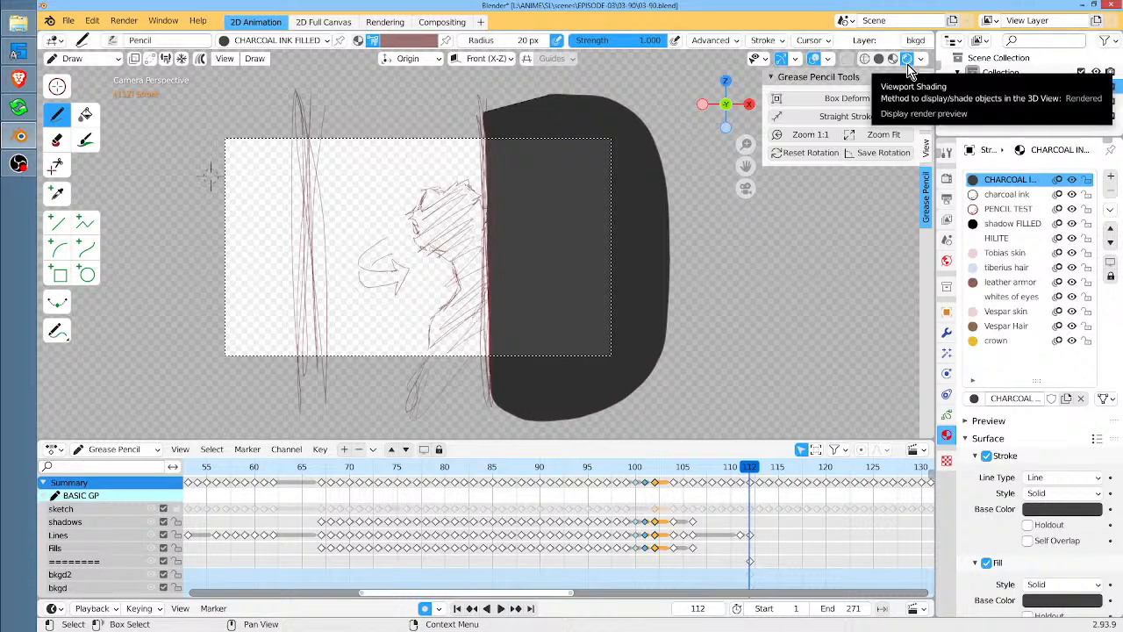
pyautogui.click(1025, 194)
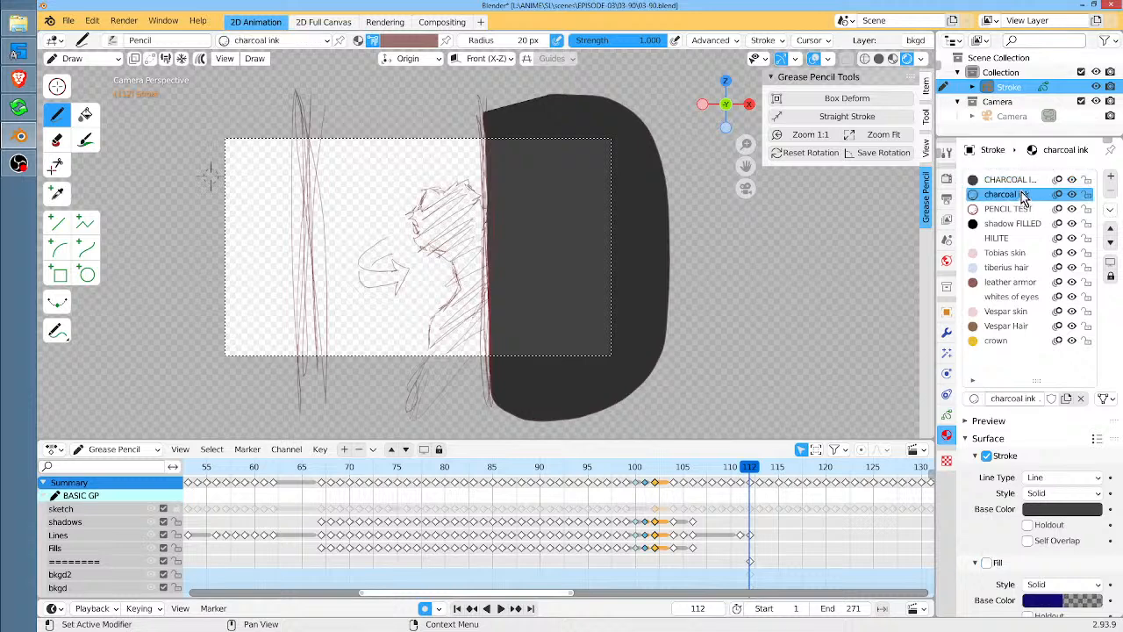
pyautogui.click(1024, 179)
pyautogui.click(1005, 193)
pyautogui.click(1004, 180)
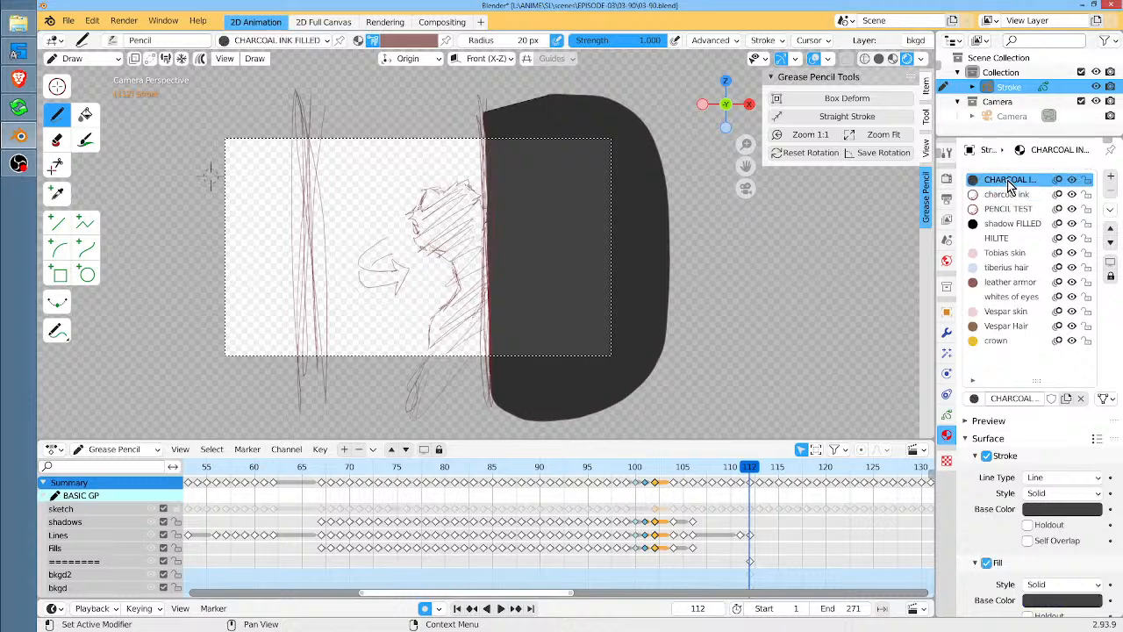
pyautogui.click(1005, 194)
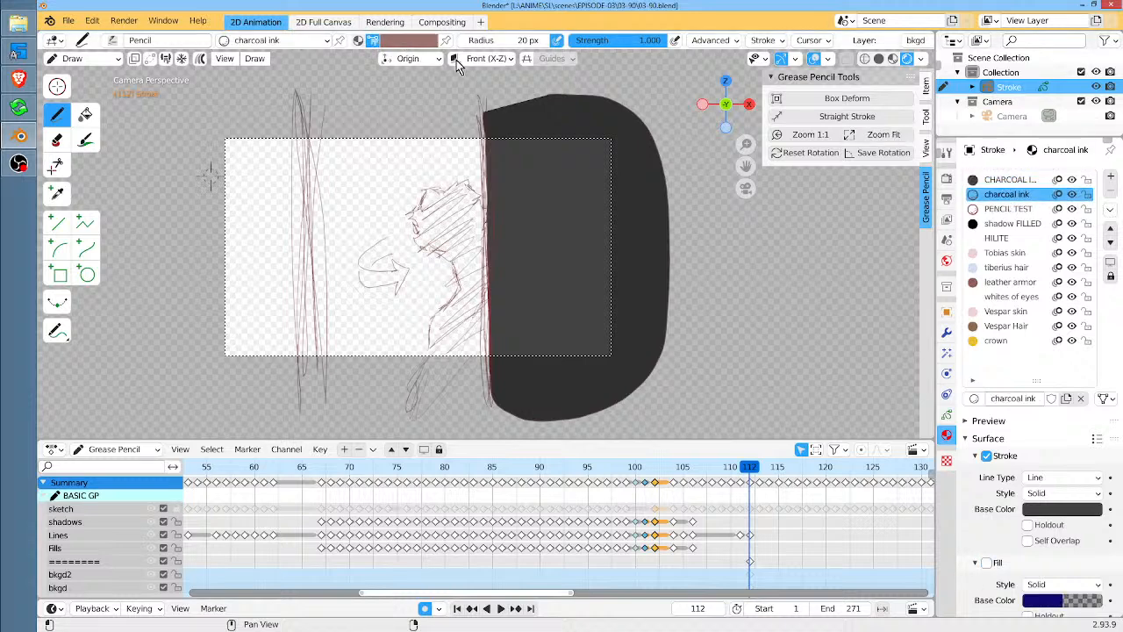
pyautogui.click(1023, 180)
pyautogui.click(1022, 191)
pyautogui.click(1023, 180)
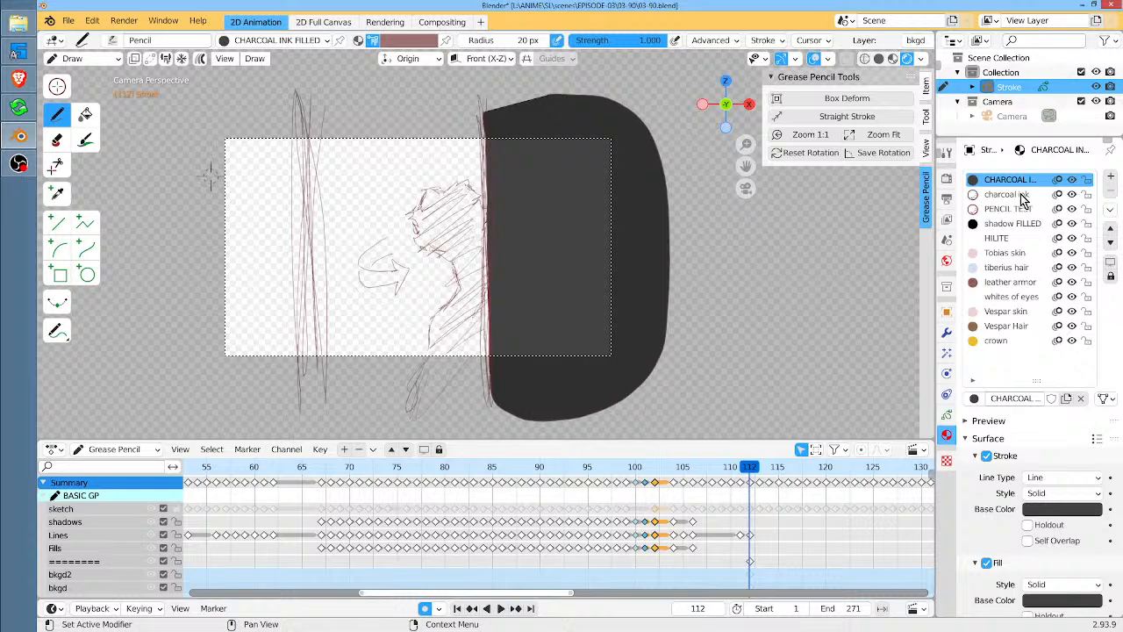
pyautogui.click(1025, 194)
pyautogui.click(1042, 180)
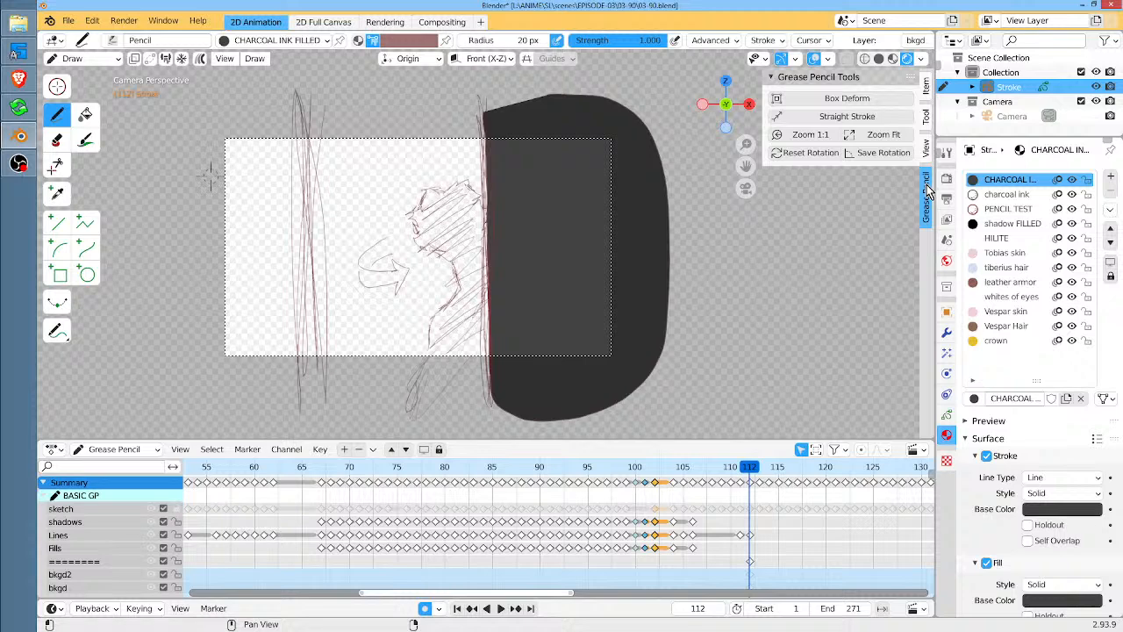
# Show the draw tool's brush color settings and undo the dark filled trunk shape
pyautogui.click(927, 88)
pyautogui.click(928, 115)
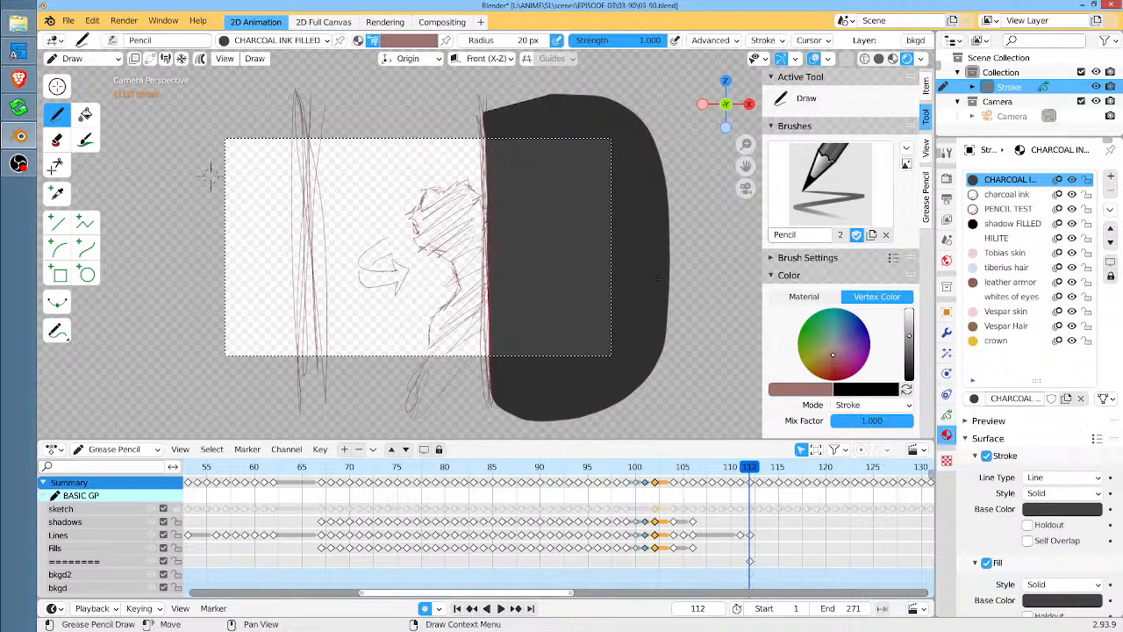
pyautogui.keyDown('shift'); pyautogui.moveTo(657, 269); pyautogui.dragTo(651, 260, button='middle'); pyautogui.keyUp('shift')
pyautogui.click(1007, 194)
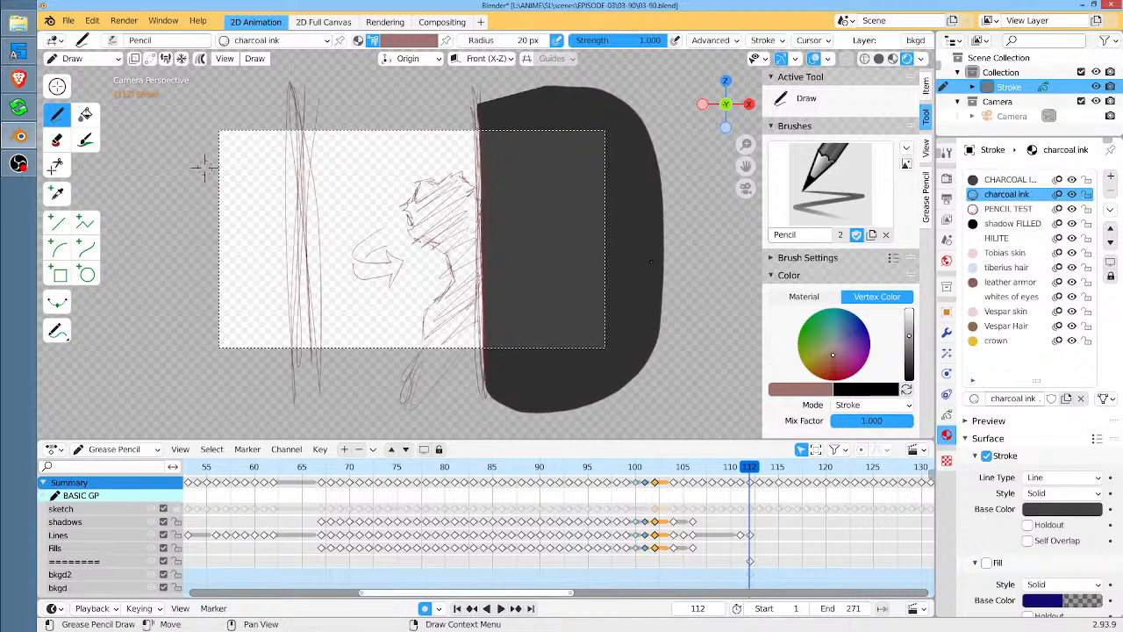
pyautogui.hotkey('ctrl', 'z')
pyautogui.hotkey('ctrl', 'shift', 'z')
pyautogui.hotkey('ctrl', 'z')
pyautogui.hotkey('ctrl', 'shift', 'z')
pyautogui.hotkey('ctrl', 'z')
pyautogui.hotkey('ctrl', 'shift', 'z')
pyautogui.hotkey('ctrl', 'z')
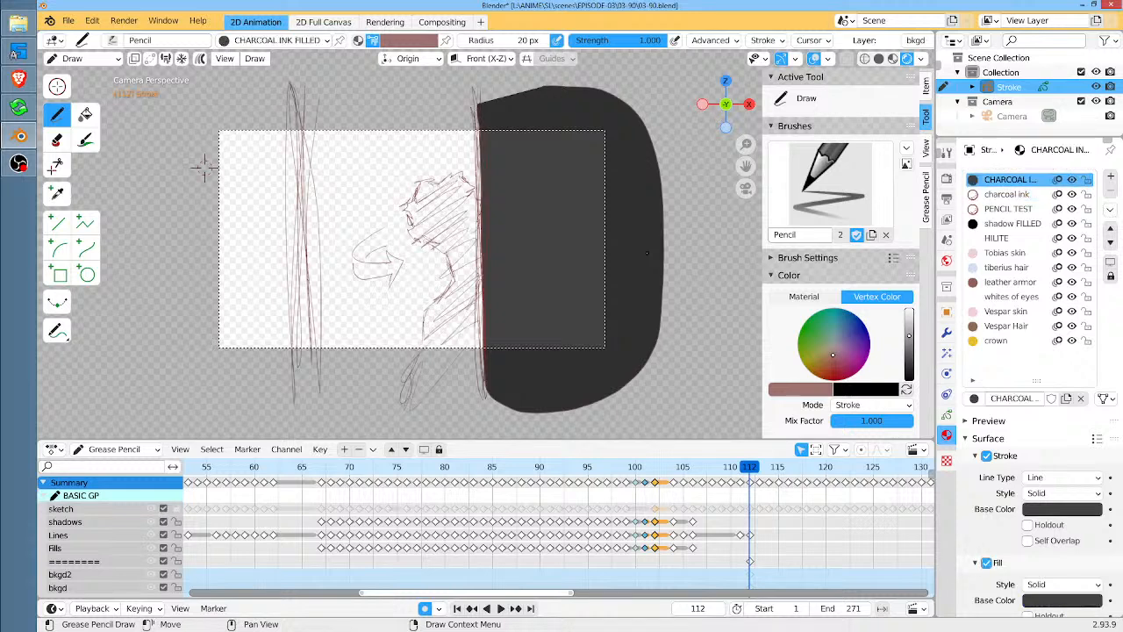
pyautogui.hotkey('ctrl', 'shift', 'z')
pyautogui.hotkey('ctrl', 'z')
pyautogui.hotkey('ctrl', 'shift', 'z')
pyautogui.hotkey('ctrl', 'z')
pyautogui.hotkey('ctrl', 'z')
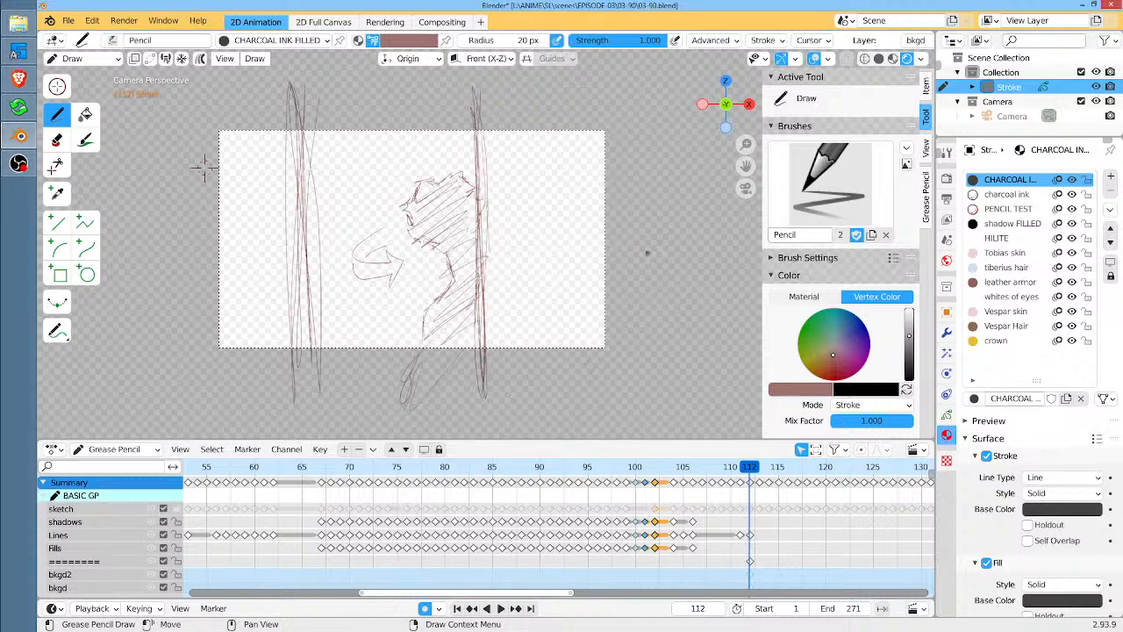
# Set the vertex color mode to Stroke and Fill and draw a large reddish-brown trunk shape beside the hatched silhouette
pyautogui.click(875, 405)
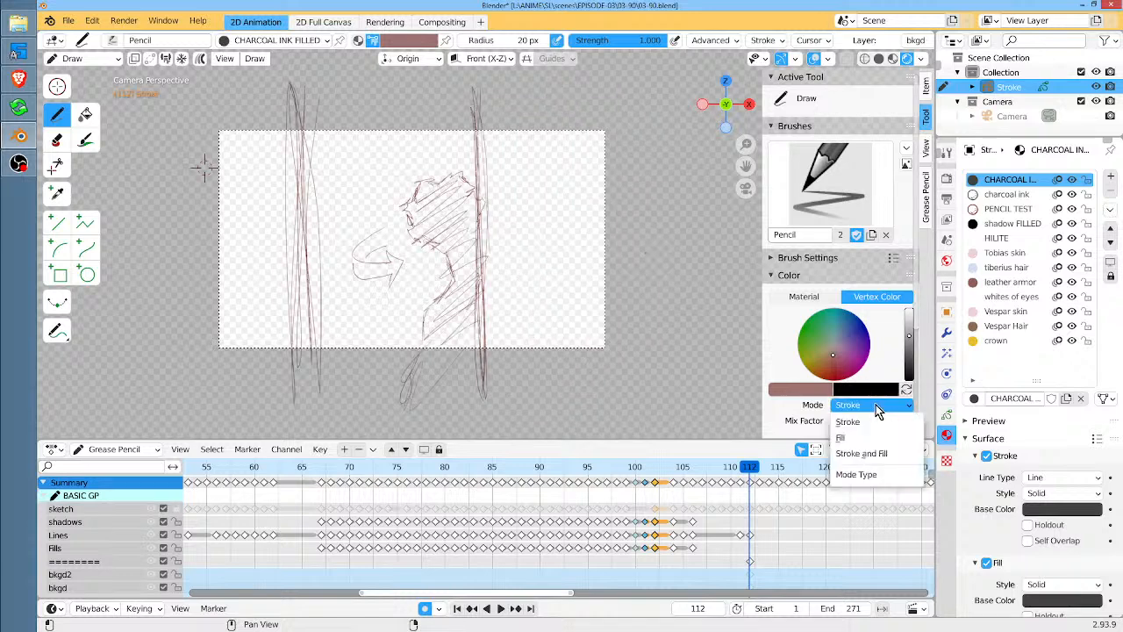
pyautogui.click(881, 455)
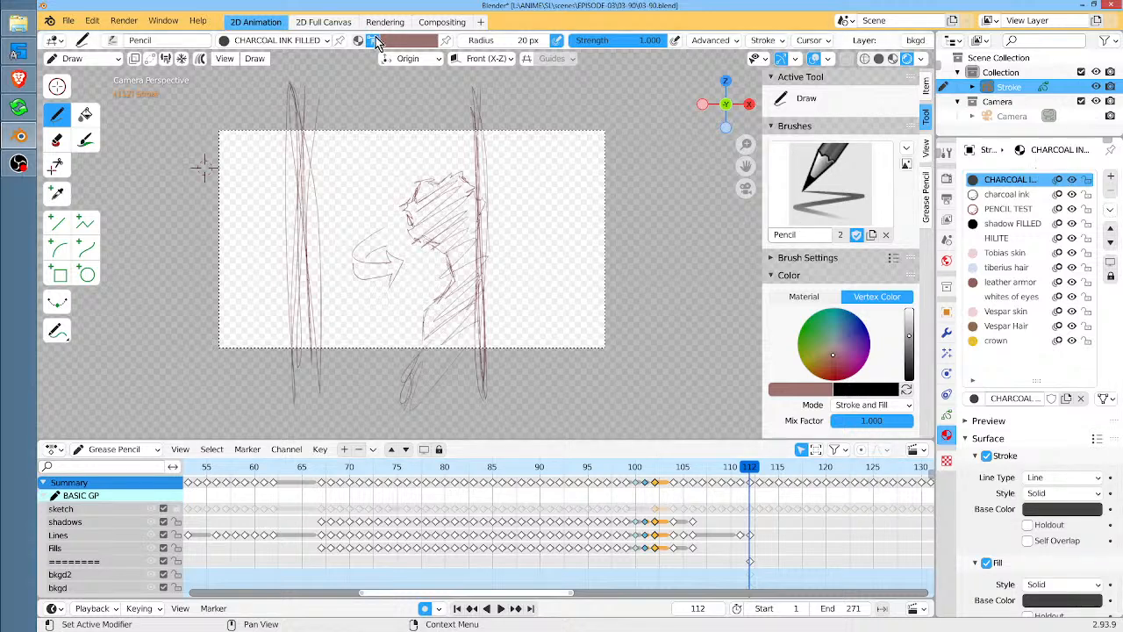
pyautogui.click(428, 41)
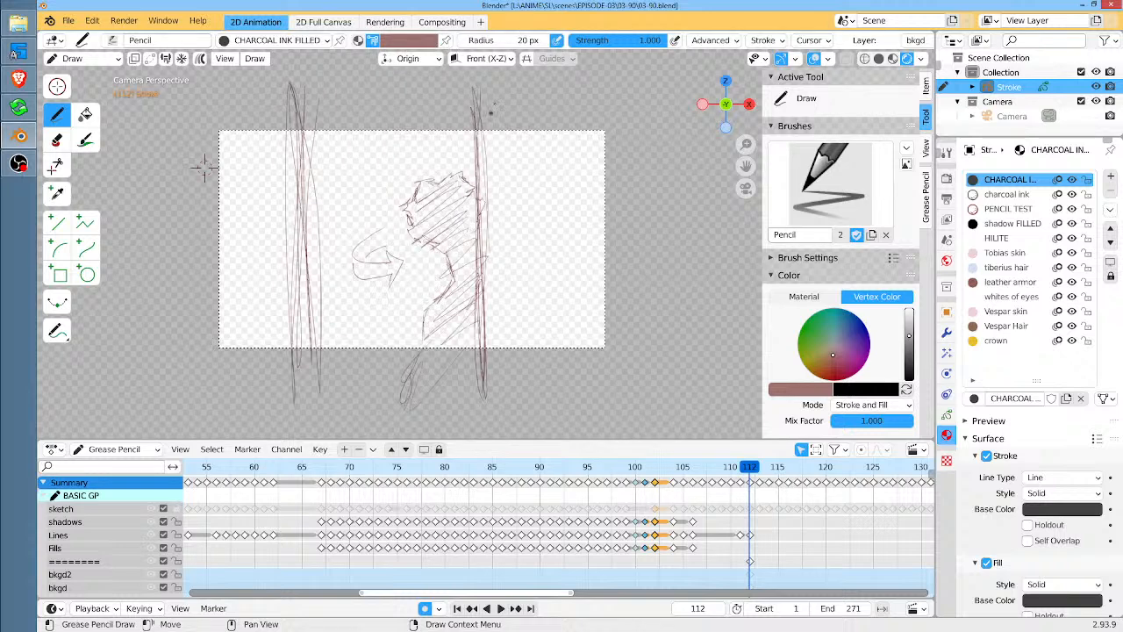
pyautogui.moveTo(476, 83)
pyautogui.mouseDown()
pyautogui.moveTo(485, 379)
pyautogui.moveTo(588, 412)
pyautogui.moveTo(625, 93)
pyautogui.moveTo(478, 85)
pyautogui.mouseUp()
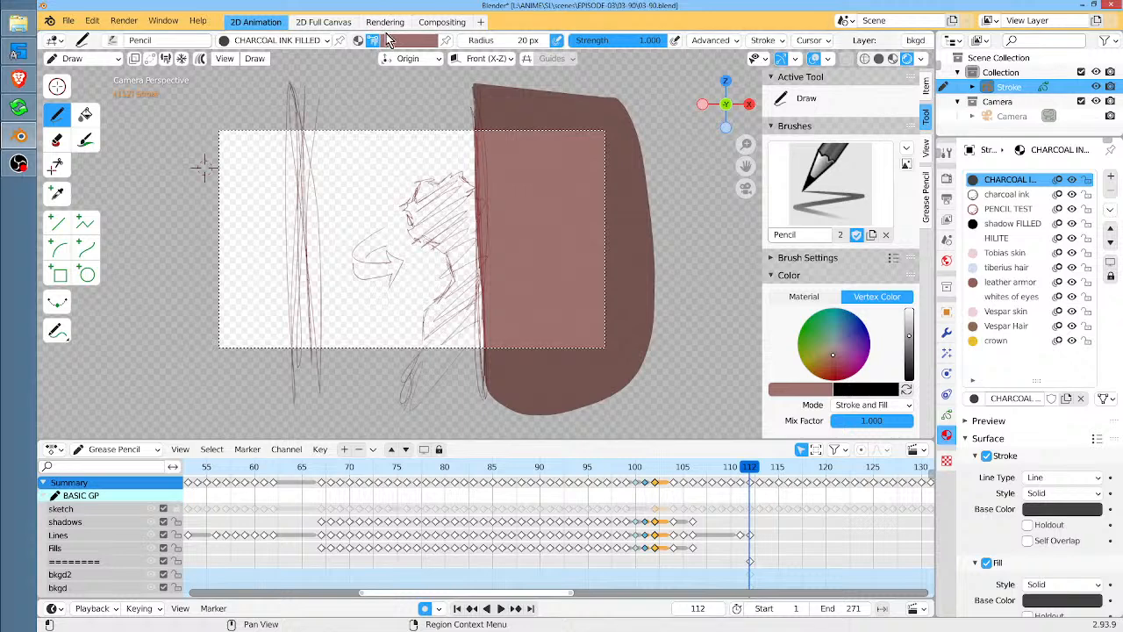
# Switch the brush to material color with HILITE and draw rounded light patches across the upper part of the brown trunk
pyautogui.click(359, 40)
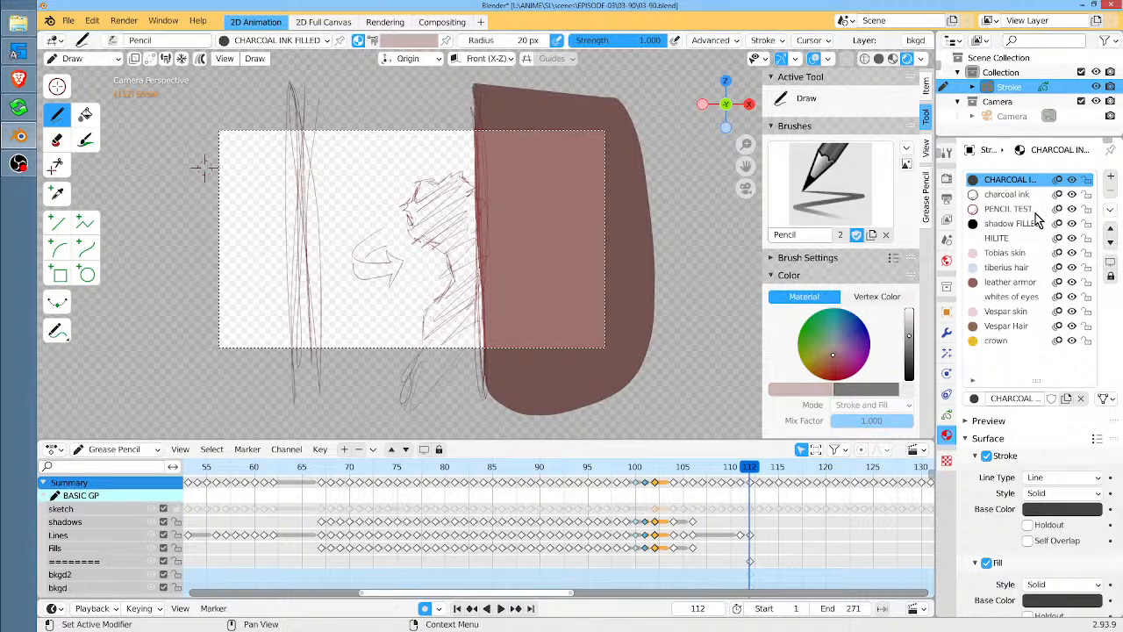
pyautogui.click(1009, 238)
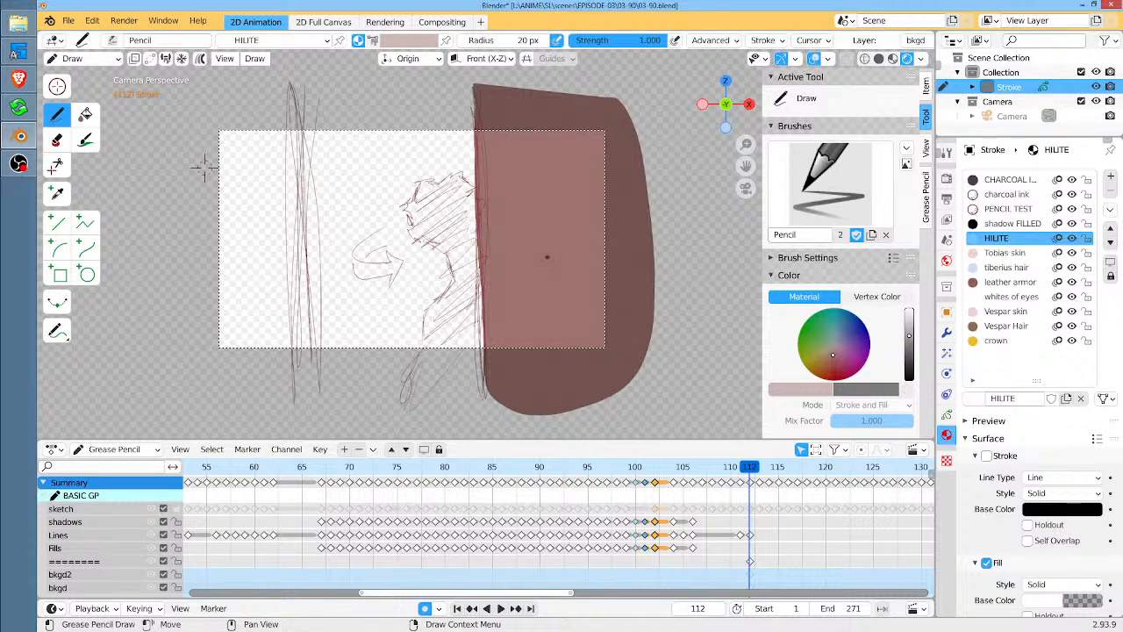
pyautogui.keyDown('ctrl'); pyautogui.moveTo(547, 256); pyautogui.dragTo(592, 263, button='middle'); pyautogui.keyUp('ctrl')
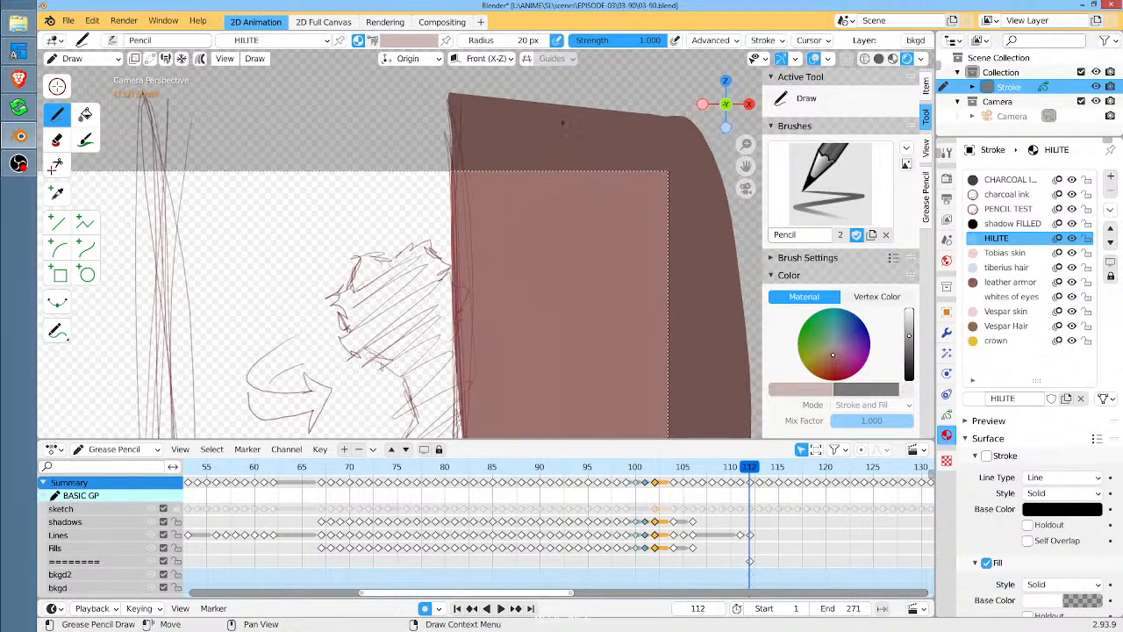
pyautogui.moveTo(472, 192)
pyautogui.mouseDown()
pyautogui.moveTo(481, 230)
pyautogui.moveTo(558, 212)
pyautogui.moveTo(491, 186)
pyautogui.moveTo(512, 181)
pyautogui.moveTo(611, 230)
pyautogui.moveTo(644, 189)
pyautogui.moveTo(596, 178)
pyautogui.mouseUp()
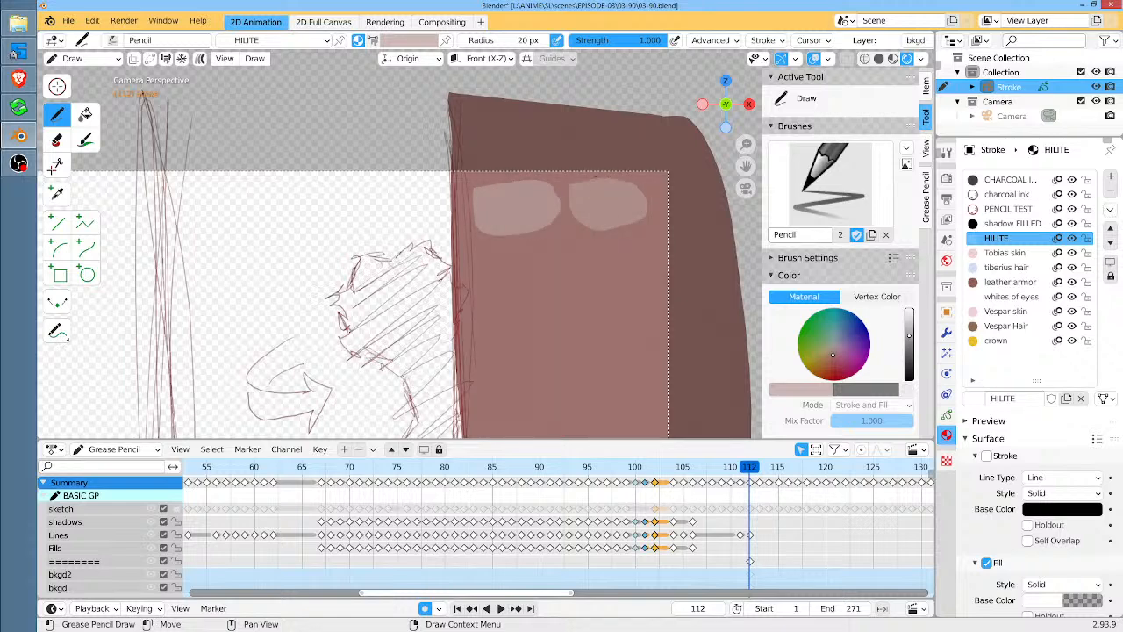
pyautogui.moveTo(537, 254)
pyautogui.mouseDown()
pyautogui.moveTo(531, 318)
pyautogui.moveTo(561, 274)
pyautogui.moveTo(547, 260)
pyautogui.moveTo(551, 238)
pyautogui.moveTo(594, 263)
pyautogui.moveTo(588, 242)
pyautogui.moveTo(651, 288)
pyautogui.moveTo(682, 230)
pyautogui.moveTo(666, 225)
pyautogui.mouseUp()
pyautogui.moveTo(604, 285)
pyautogui.mouseDown()
pyautogui.moveTo(569, 334)
pyautogui.moveTo(628, 305)
pyautogui.moveTo(618, 293)
pyautogui.mouseUp()
# Continue the rounded HILITE patches down the middle part of the brown trunk, including its outer side
pyautogui.moveTo(647, 322)
pyautogui.keyDown('shift'); pyautogui.mouseDown(button='middle')
pyautogui.moveTo(667, 314)
pyautogui.moveTo(686, 228)
pyautogui.mouseUp(button='middle'); pyautogui.keyUp('shift')
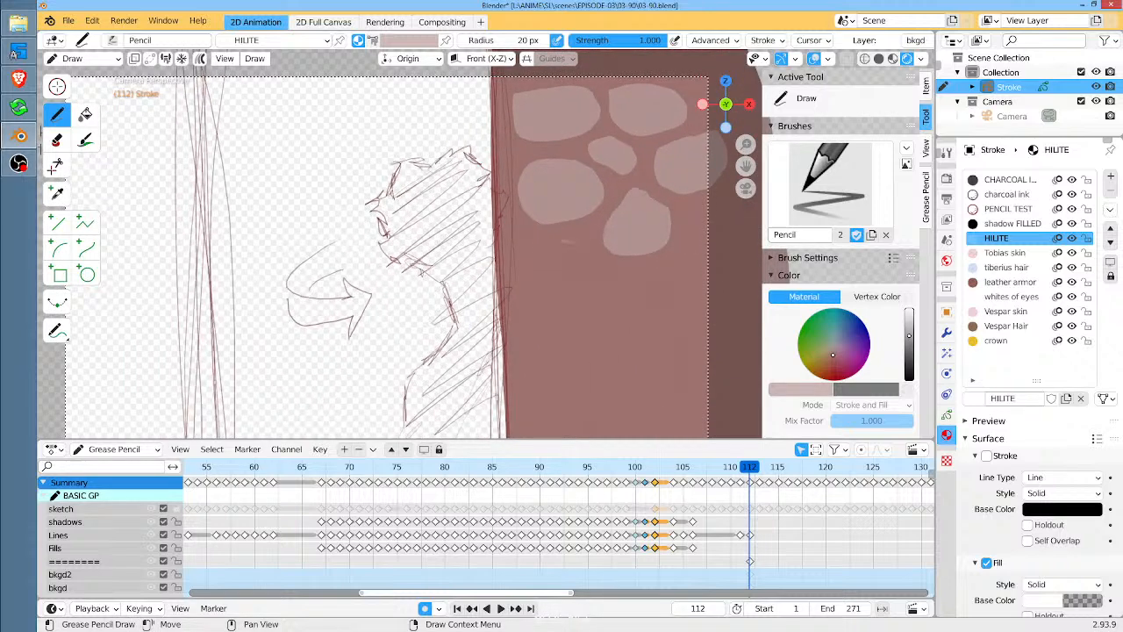
pyautogui.moveTo(575, 244)
pyautogui.mouseDown()
pyautogui.moveTo(526, 283)
pyautogui.moveTo(576, 302)
pyautogui.moveTo(596, 261)
pyautogui.moveTo(619, 308)
pyautogui.moveTo(691, 302)
pyautogui.moveTo(659, 266)
pyautogui.mouseUp()
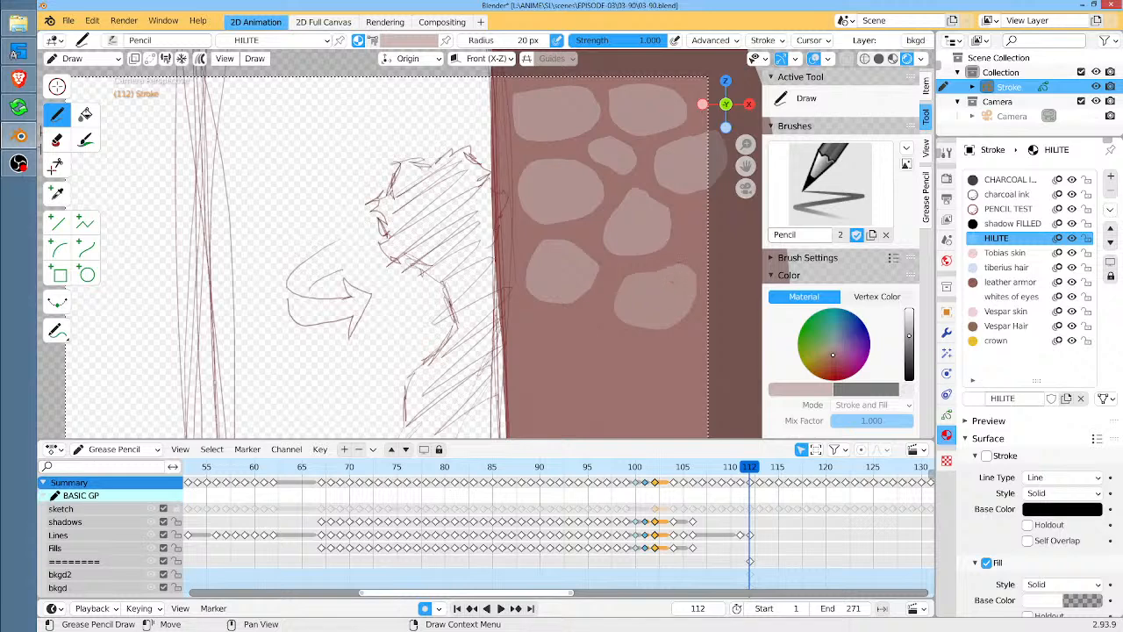
pyautogui.moveTo(711, 210)
pyautogui.mouseDown()
pyautogui.moveTo(689, 250)
pyautogui.moveTo(704, 254)
pyautogui.mouseUp()
pyautogui.moveTo(595, 321)
pyautogui.mouseDown()
pyautogui.moveTo(582, 390)
pyautogui.moveTo(598, 326)
pyautogui.mouseUp()
pyautogui.moveTo(691, 337)
pyautogui.mouseDown()
pyautogui.moveTo(660, 349)
pyautogui.moveTo(725, 362)
pyautogui.moveTo(697, 342)
pyautogui.mouseUp()
# Add a rounded HILITE patch near the trunk's base and partial patches along its inner edge, undoing the last stray mark
pyautogui.moveTo(658, 310); pyautogui.dragTo(652, 234, button='middle')
pyautogui.moveTo(606, 322)
pyautogui.mouseDown()
pyautogui.moveTo(611, 389)
pyautogui.moveTo(638, 338)
pyautogui.mouseUp()
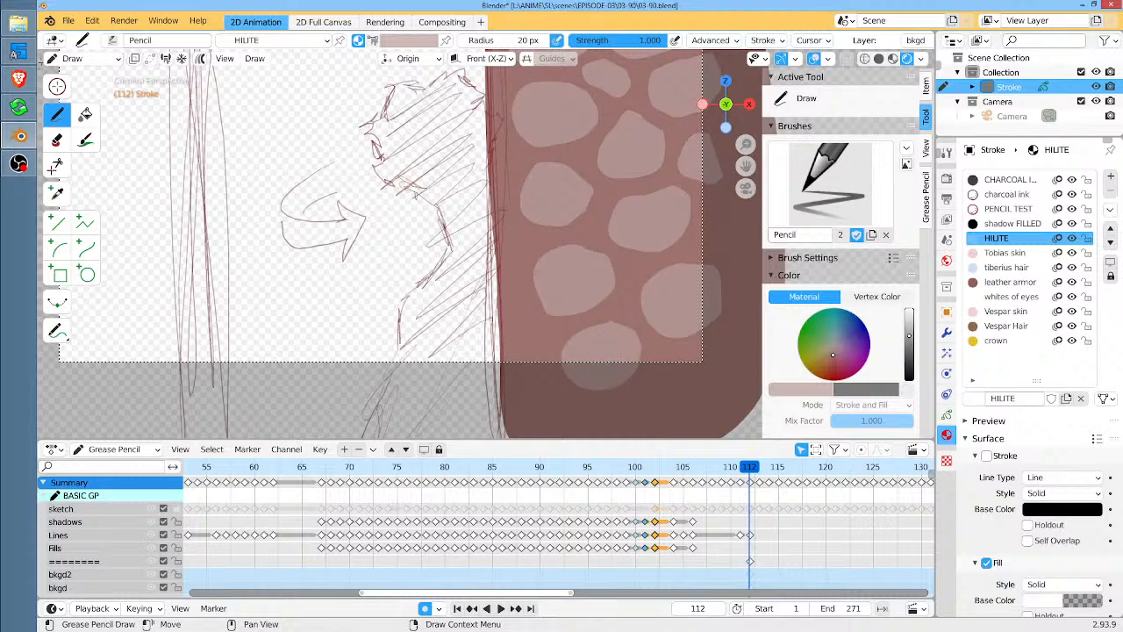
pyautogui.moveTo(539, 310)
pyautogui.mouseDown()
pyautogui.moveTo(522, 369)
pyautogui.moveTo(521, 331)
pyautogui.mouseUp()
pyautogui.moveTo(520, 265); pyautogui.dragTo(521, 226)
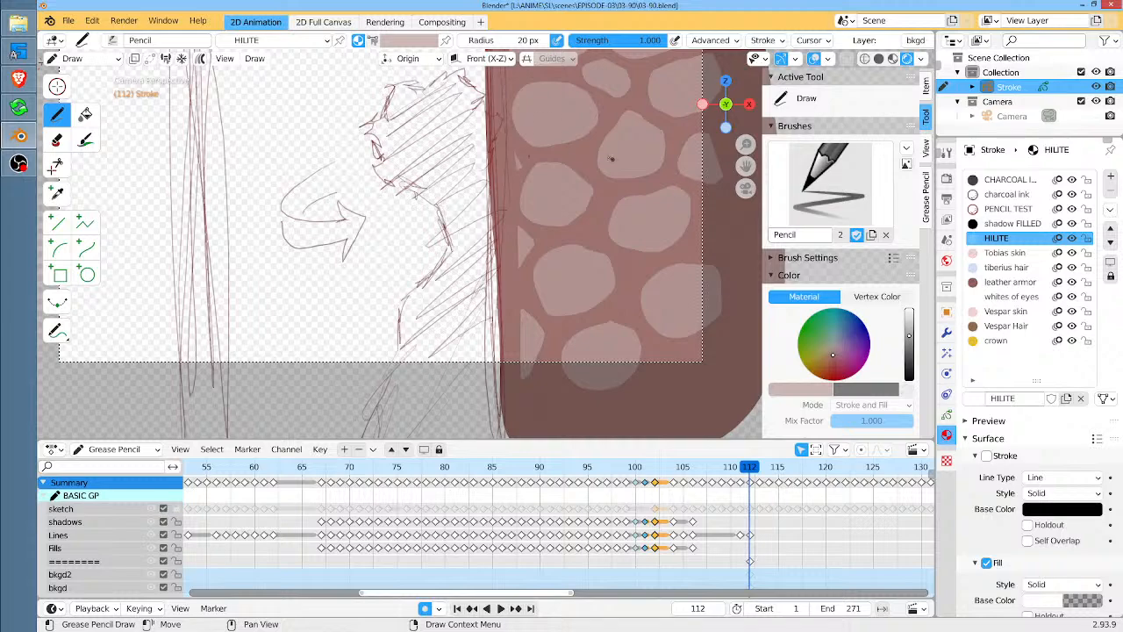
pyautogui.hotkey('ctrl', 'z')
# Draw a crescent shadow under one of the light trunk patches using the shadow FILLED material
pyautogui.moveTo(629, 181); pyautogui.dragTo(636, 273, button='middle')
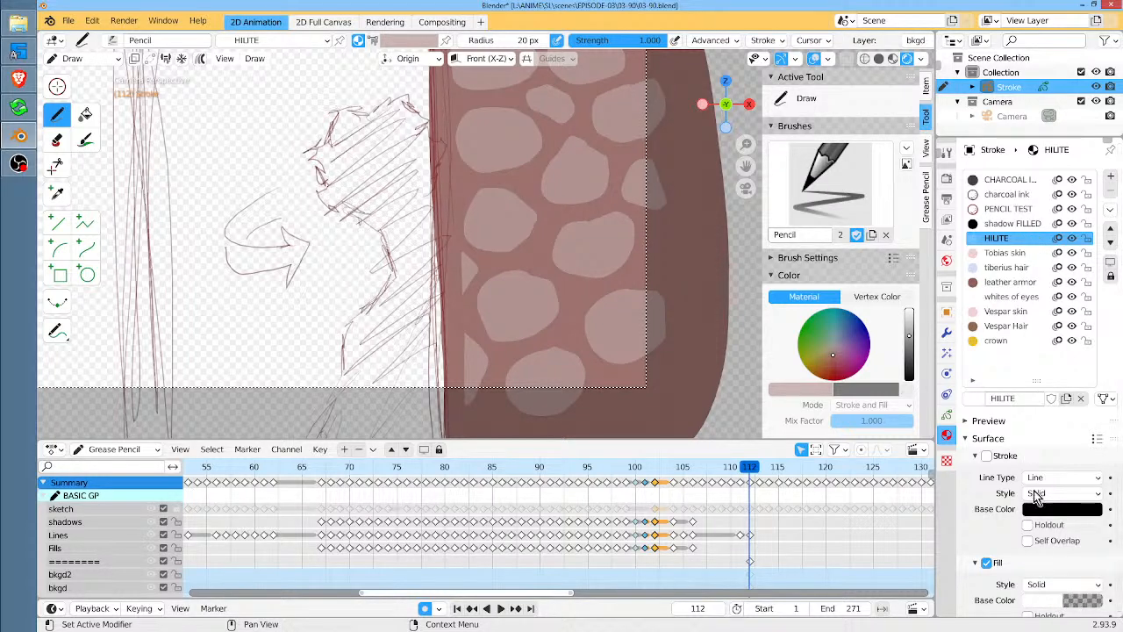
pyautogui.click(1022, 225)
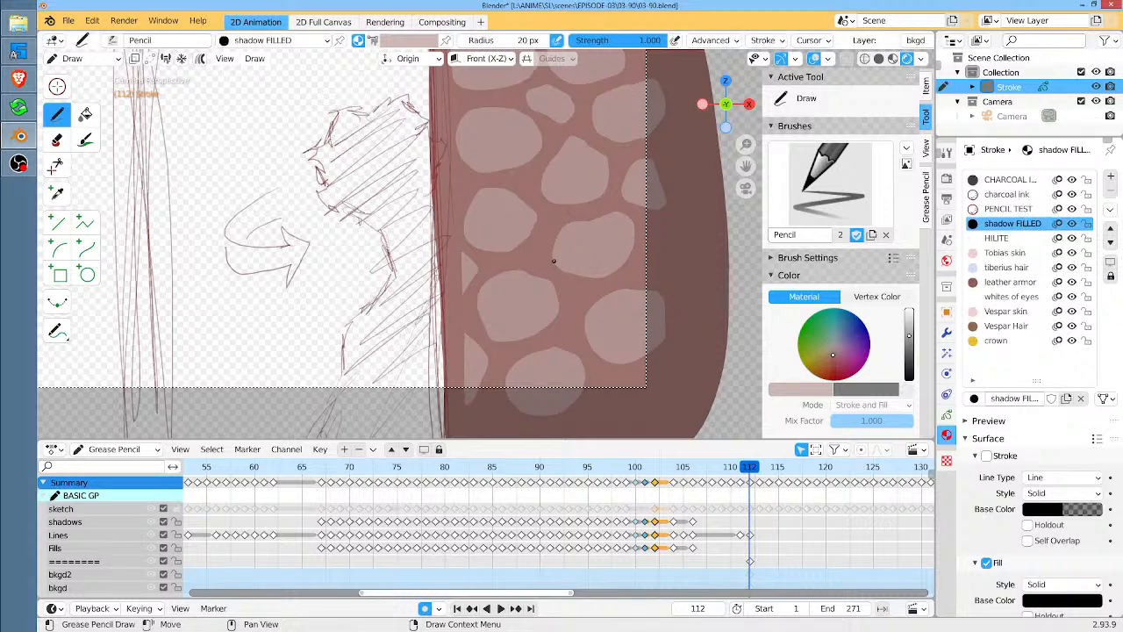
pyautogui.moveTo(555, 267)
pyautogui.mouseDown()
pyautogui.moveTo(581, 287)
pyautogui.moveTo(618, 280)
pyautogui.moveTo(606, 244)
pyautogui.moveTo(556, 255)
pyautogui.moveTo(572, 264)
pyautogui.moveTo(554, 256)
pyautogui.mouseUp()
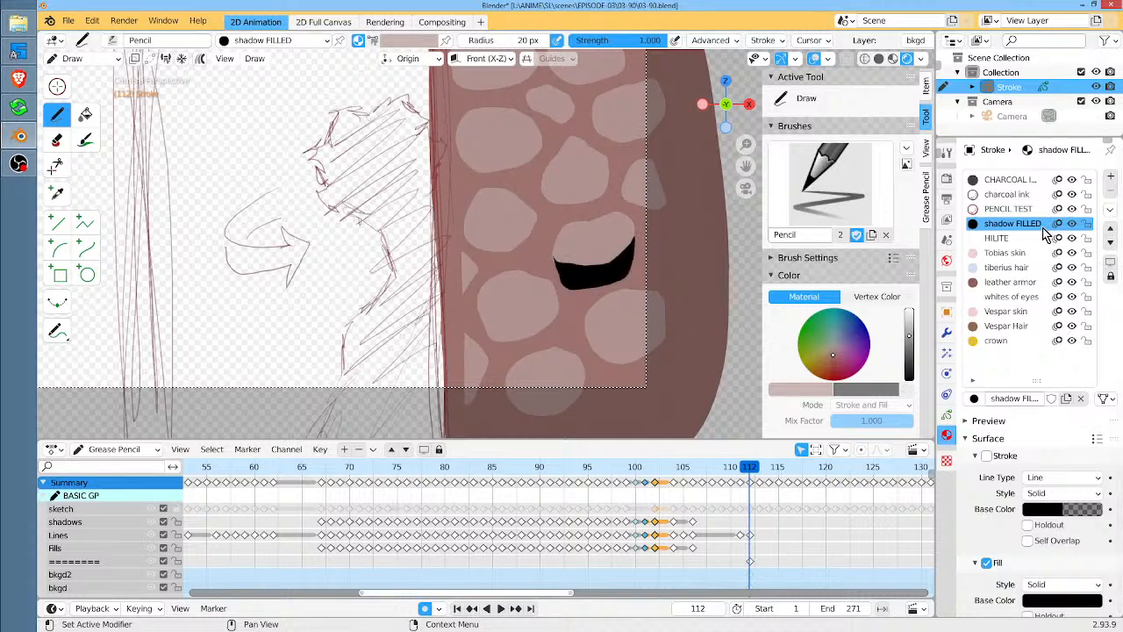
# Undo the black crescent and set up the HILITE brush with vertex color in black
pyautogui.hotkey('ctrl', 'z')
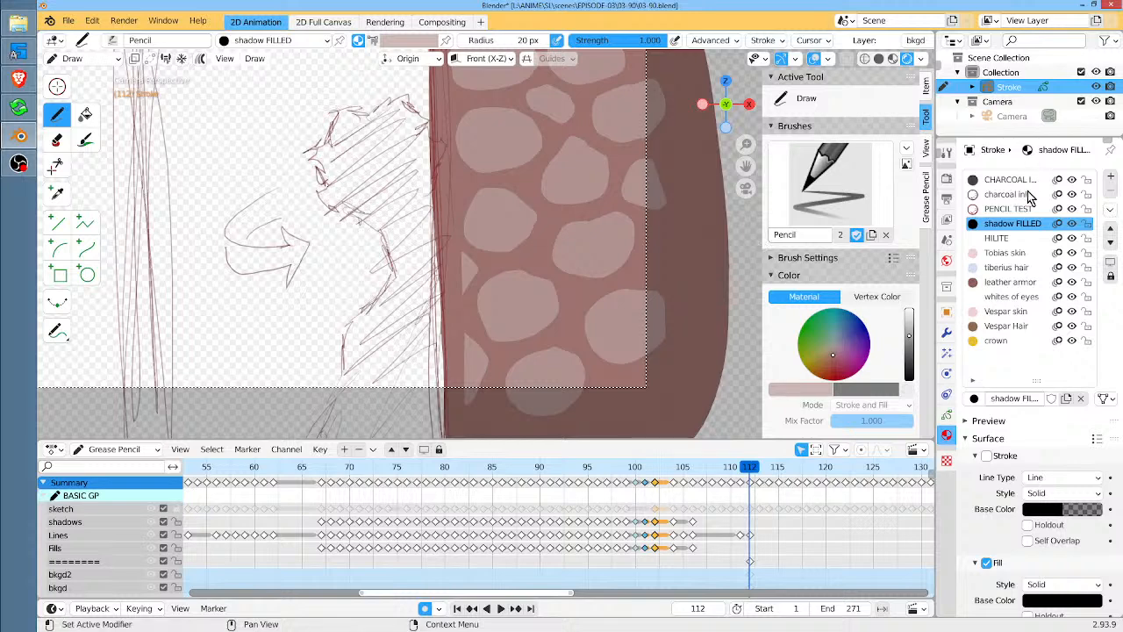
pyautogui.click(1022, 239)
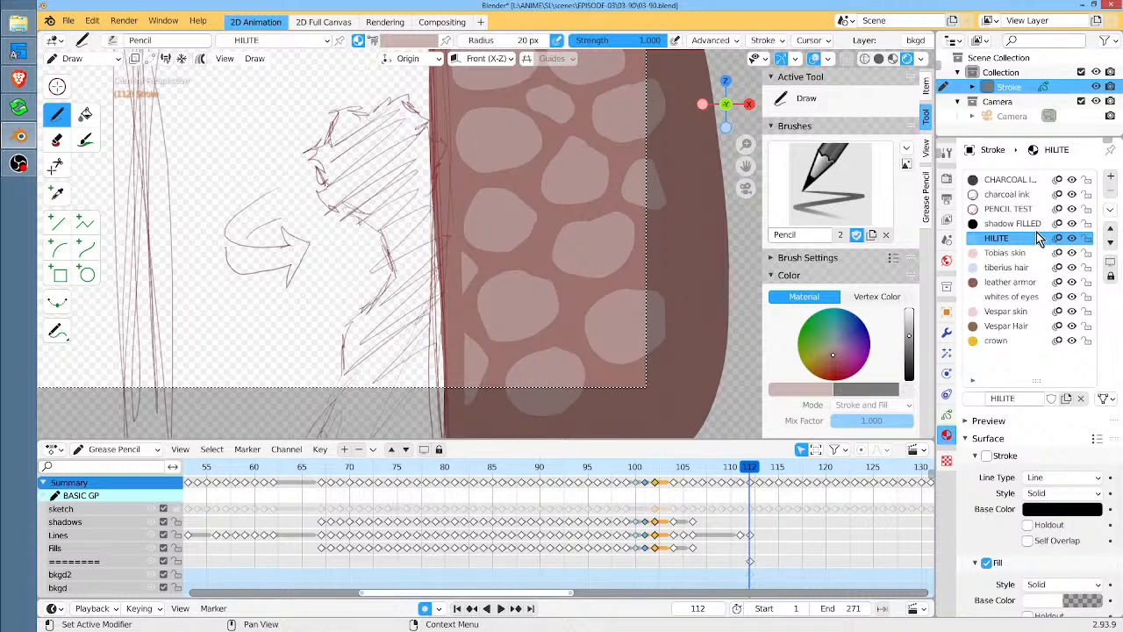
pyautogui.click(376, 41)
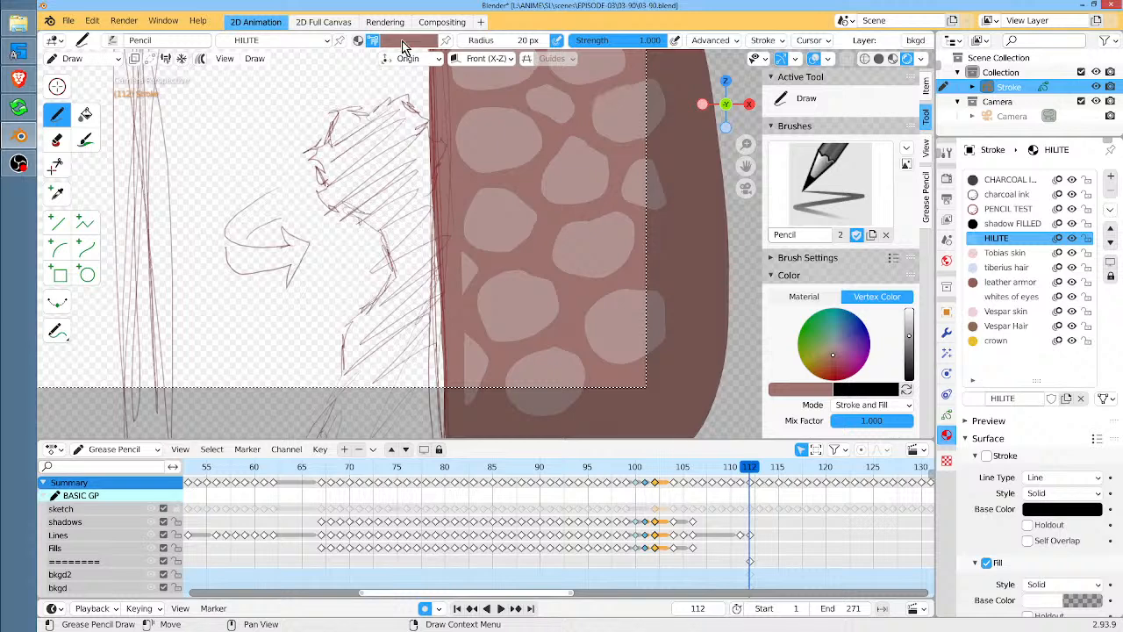
pyautogui.click(421, 41)
pyautogui.moveTo(475, 89); pyautogui.dragTo(475, 136)
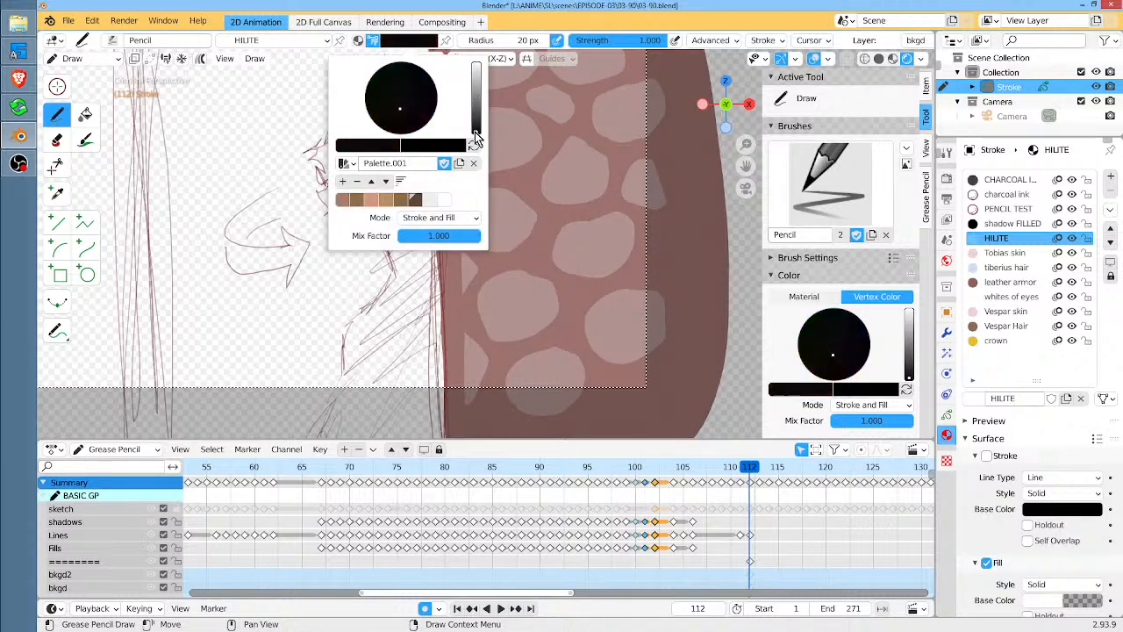
pyautogui.click(417, 49)
pyautogui.click(447, 147)
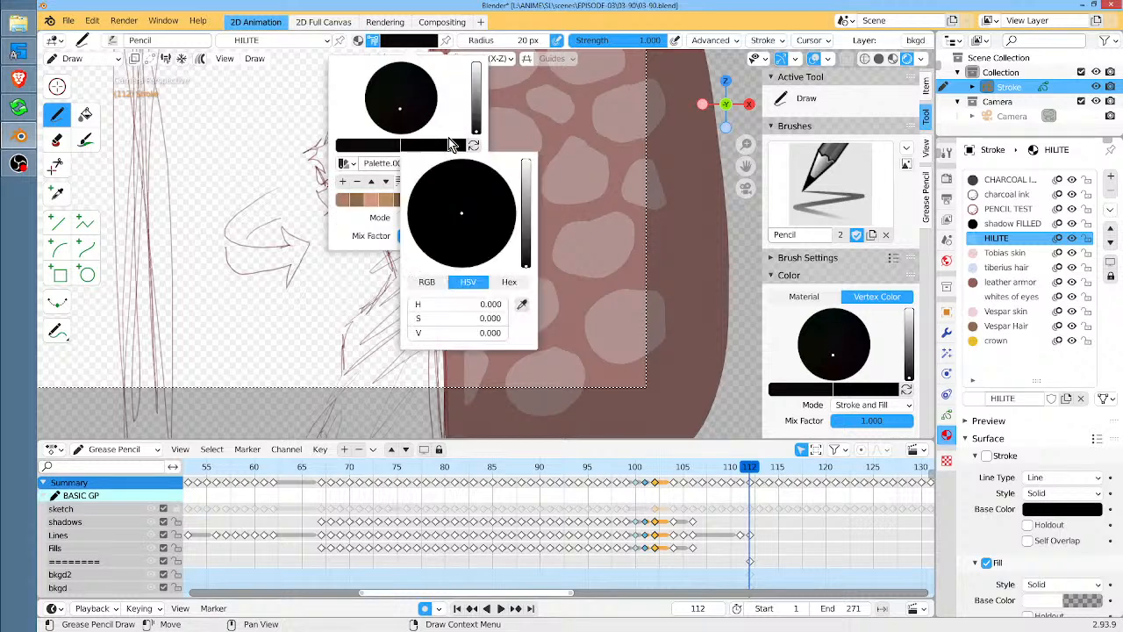
pyautogui.click(446, 143)
pyautogui.press('Escape')
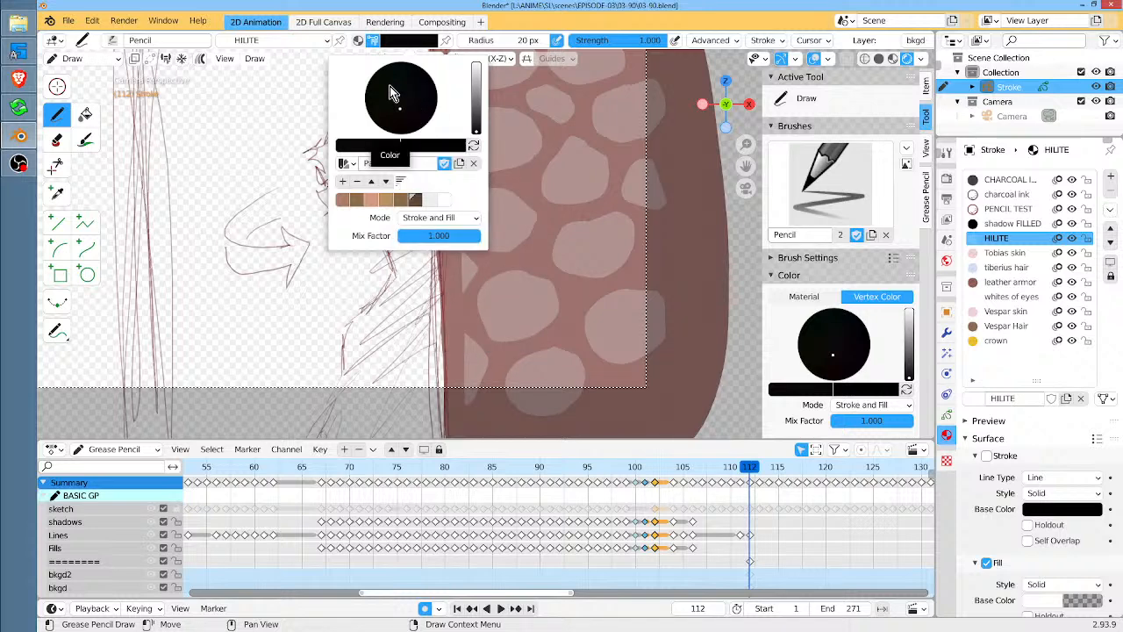
pyautogui.press('Escape')
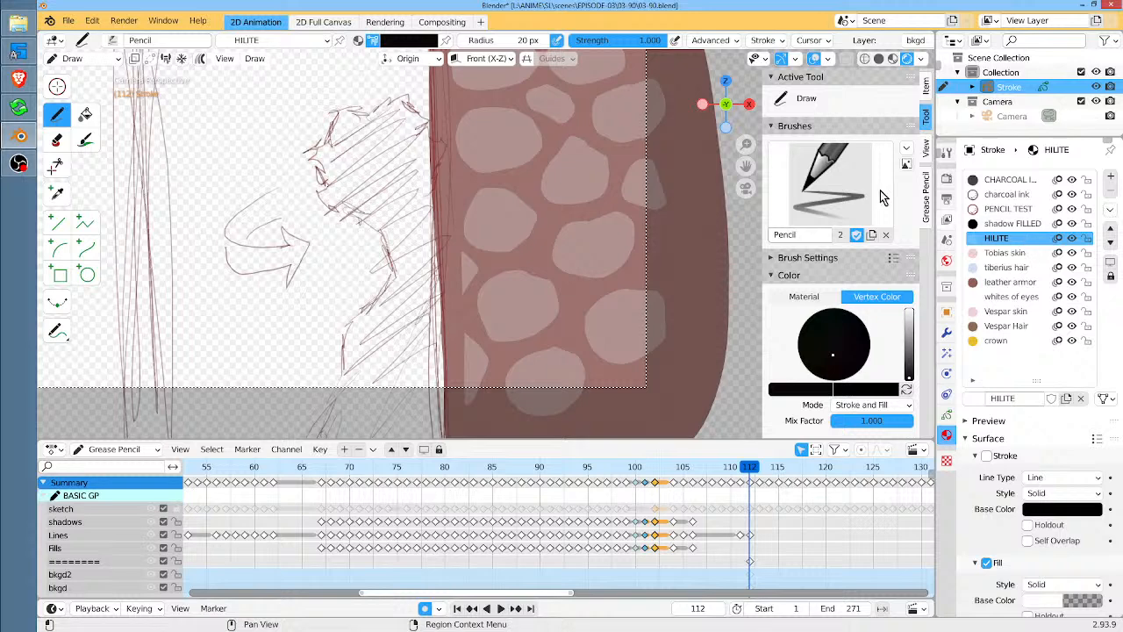
pyautogui.click(364, 41)
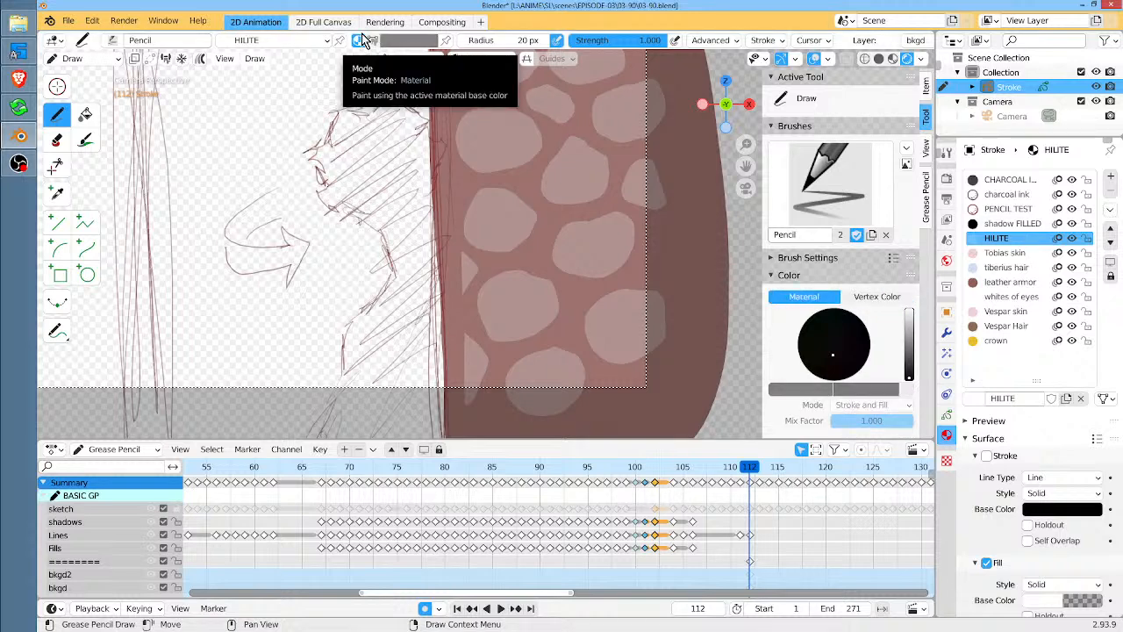
pyautogui.click(364, 41)
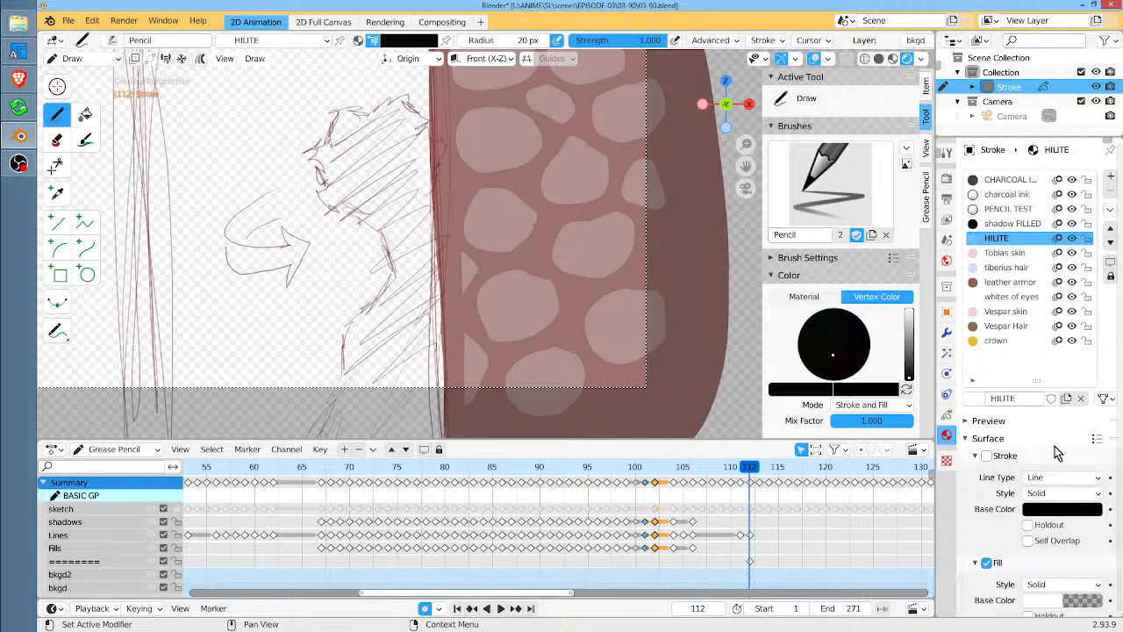
# Draw translucent black shadows with HILITE along the undersides of the light patches on the trunk to make them look like stones
pyautogui.click(1088, 604)
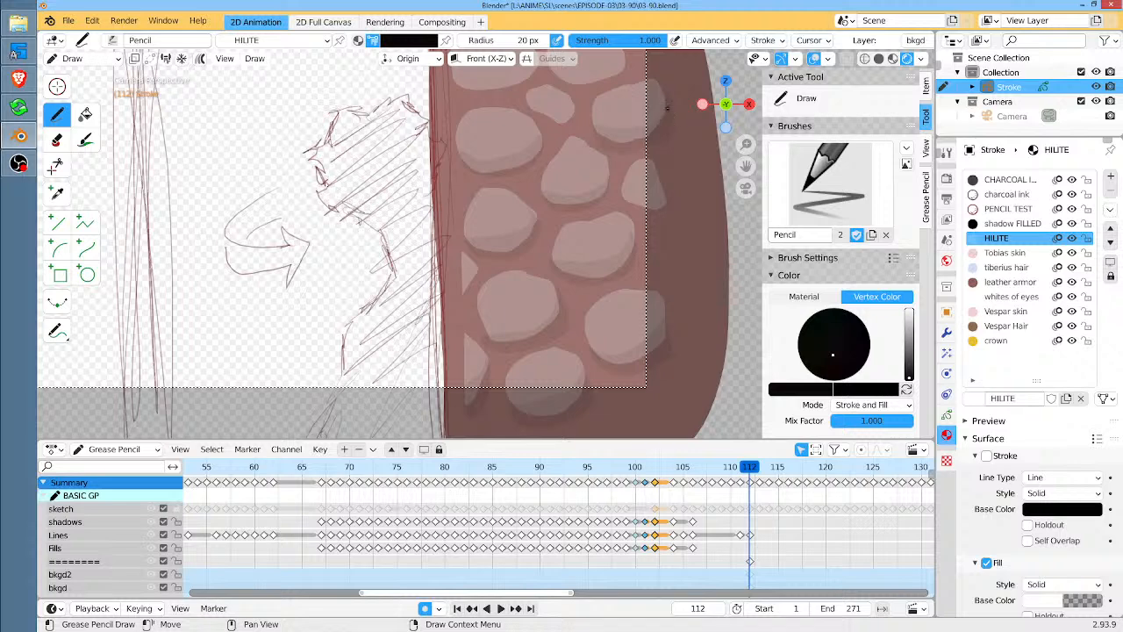
pyautogui.moveTo(607, 126); pyautogui.dragTo(609, 263, button='middle')
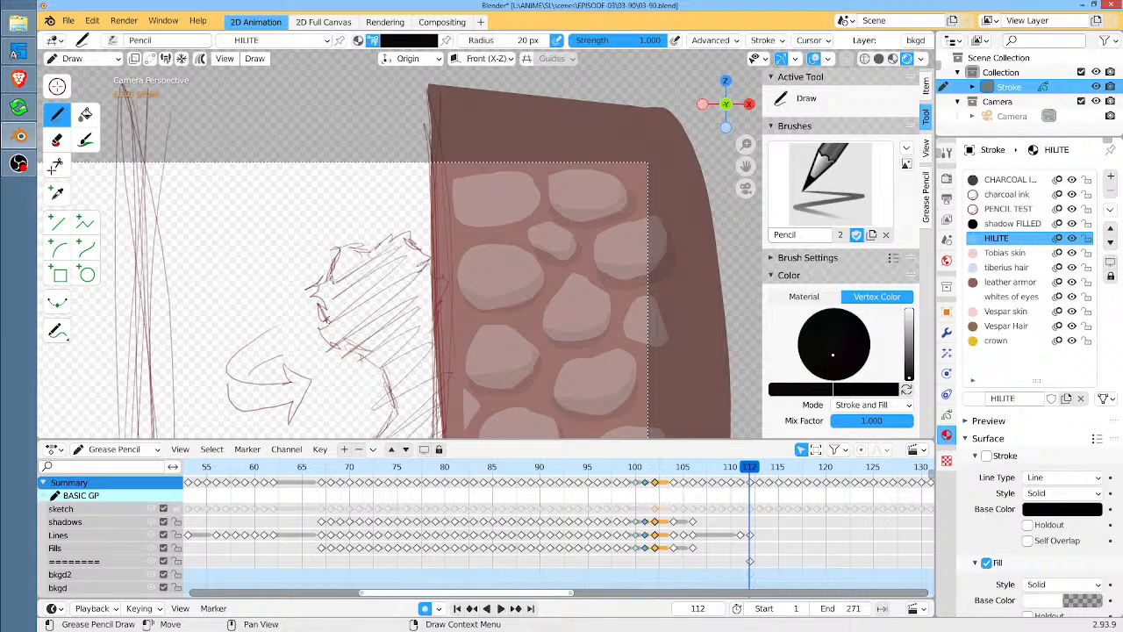
pyautogui.moveTo(533, 183)
pyautogui.mouseDown()
pyautogui.moveTo(510, 207)
pyautogui.moveTo(523, 225)
pyautogui.mouseUp()
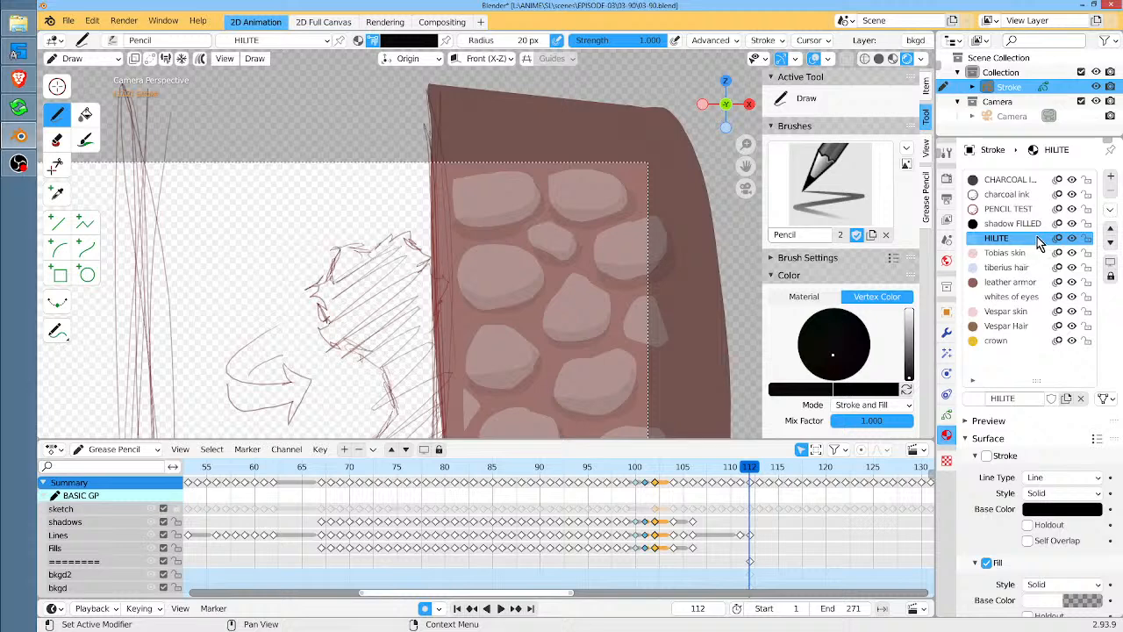
# Switch the brush to material color and draw small HILITE glints near the upper edges of the trunk's upper stones
pyautogui.click(803, 296)
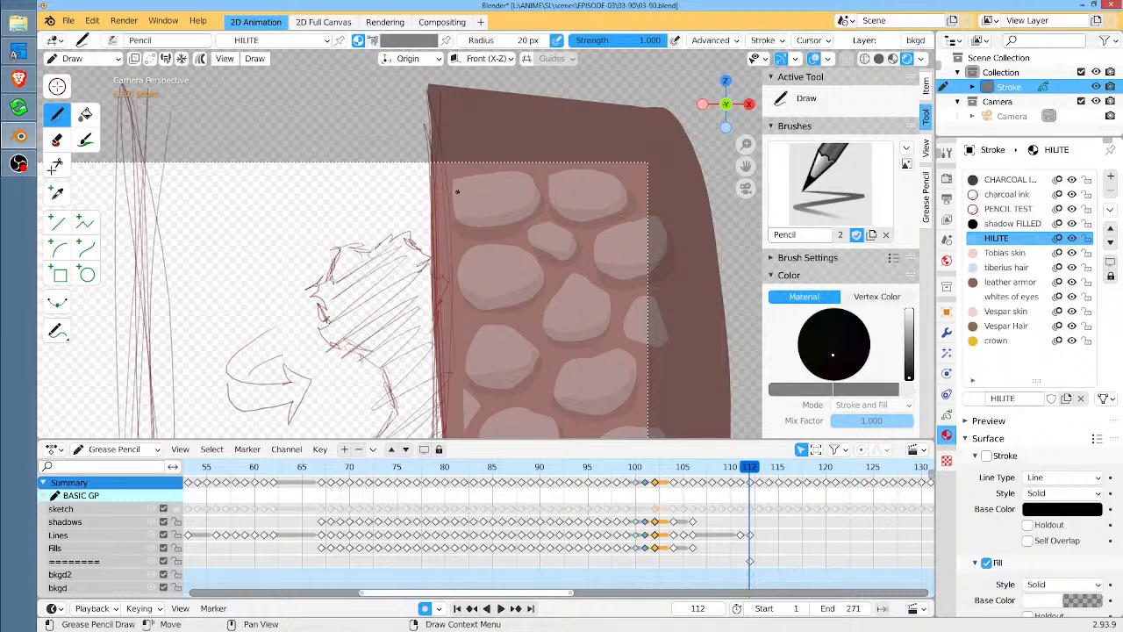
pyautogui.moveTo(457, 211); pyautogui.dragTo(476, 178)
pyautogui.moveTo(581, 176)
pyautogui.mouseDown()
pyautogui.moveTo(567, 197)
pyautogui.moveTo(590, 182)
pyautogui.mouseUp()
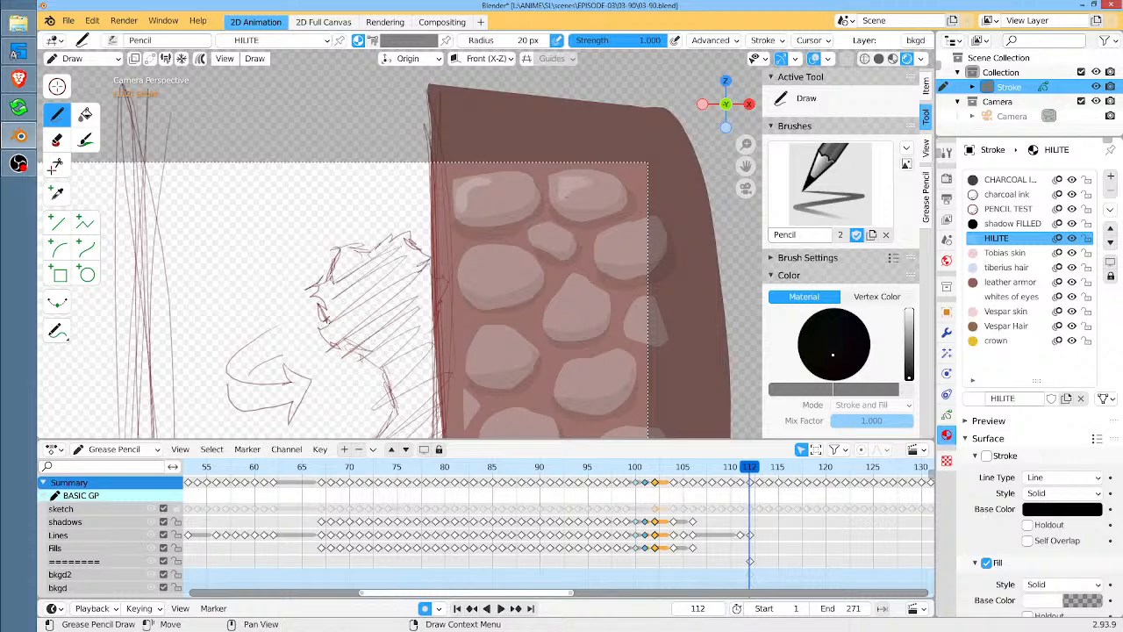
pyautogui.moveTo(626, 231)
pyautogui.mouseDown()
pyautogui.moveTo(608, 244)
pyautogui.moveTo(620, 233)
pyautogui.mouseUp()
pyautogui.moveTo(485, 256); pyautogui.dragTo(480, 259)
# Continue the small HILITE glints on the stones in the middle and lower parts of the trunk
pyautogui.moveTo(566, 285); pyautogui.dragTo(572, 181, button='middle')
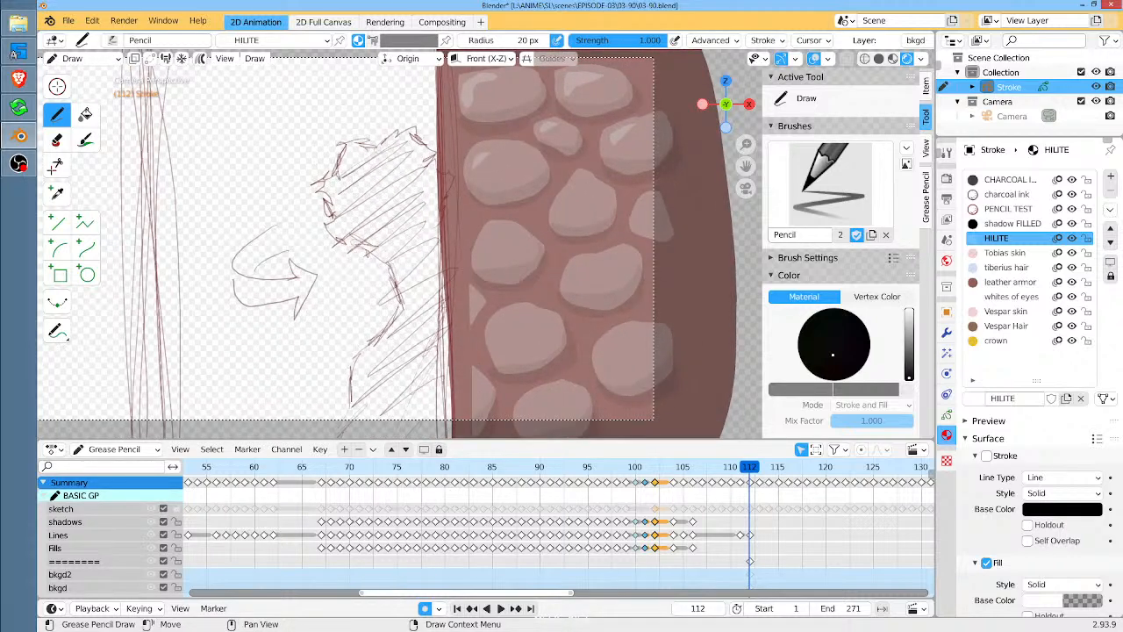
pyautogui.moveTo(573, 188); pyautogui.dragTo(588, 181)
pyautogui.moveTo(509, 230)
pyautogui.mouseDown()
pyautogui.moveTo(485, 253)
pyautogui.moveTo(512, 234)
pyautogui.mouseUp()
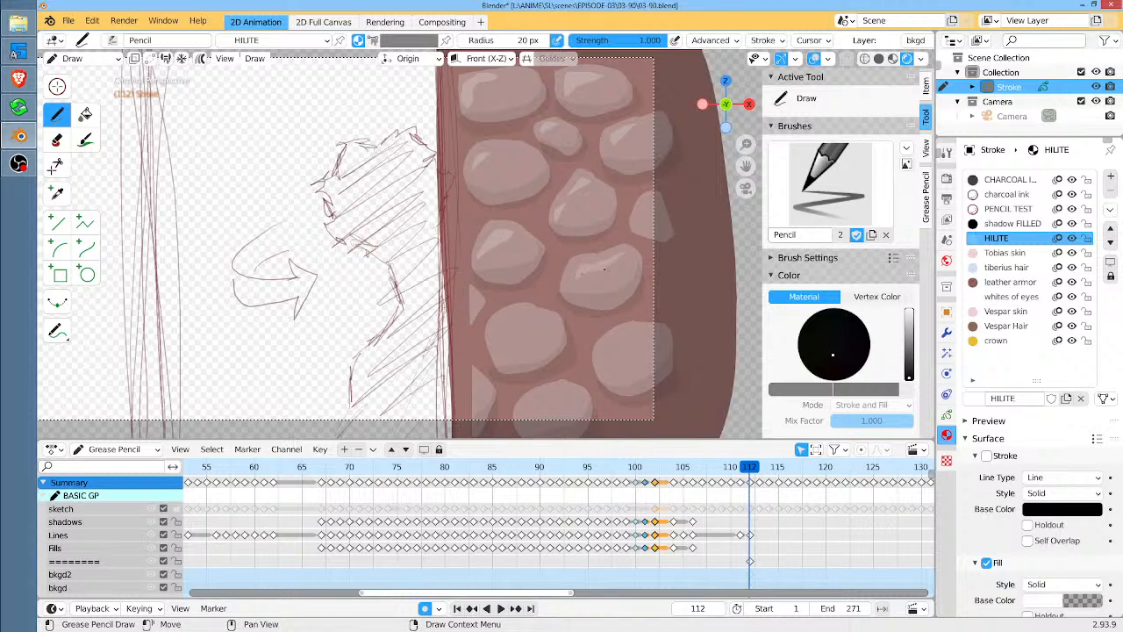
pyautogui.moveTo(529, 312)
pyautogui.mouseDown()
pyautogui.moveTo(506, 317)
pyautogui.moveTo(499, 336)
pyautogui.moveTo(547, 321)
pyautogui.mouseUp()
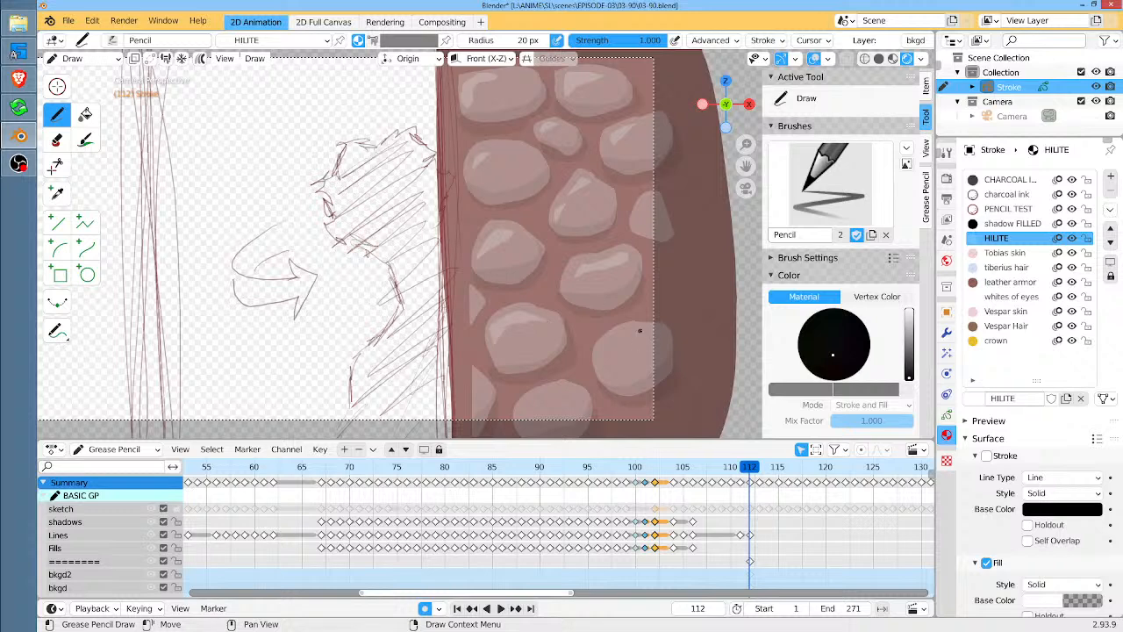
pyautogui.moveTo(626, 333)
pyautogui.mouseDown()
pyautogui.moveTo(611, 356)
pyautogui.moveTo(647, 337)
pyautogui.mouseUp()
pyautogui.moveTo(553, 391)
pyautogui.mouseDown()
pyautogui.moveTo(529, 413)
pyautogui.moveTo(553, 397)
pyautogui.mouseUp()
pyautogui.moveTo(559, 394); pyautogui.dragTo(568, 398)
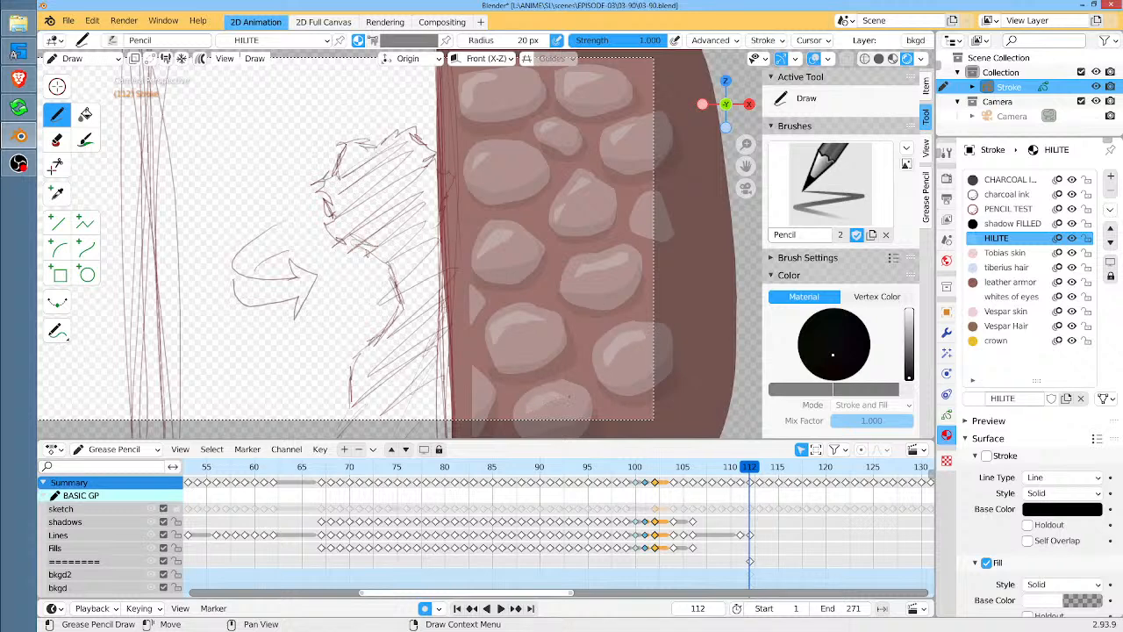
# Return the brush to black vertex color and add a second, softer shading band under the middle and lower stones
pyautogui.moveTo(628, 220)
pyautogui.keyDown('shift'); pyautogui.mouseDown(button='middle')
pyautogui.moveTo(624, 358)
pyautogui.moveTo(632, 243)
pyautogui.mouseUp(button='middle'); pyautogui.keyUp('shift')
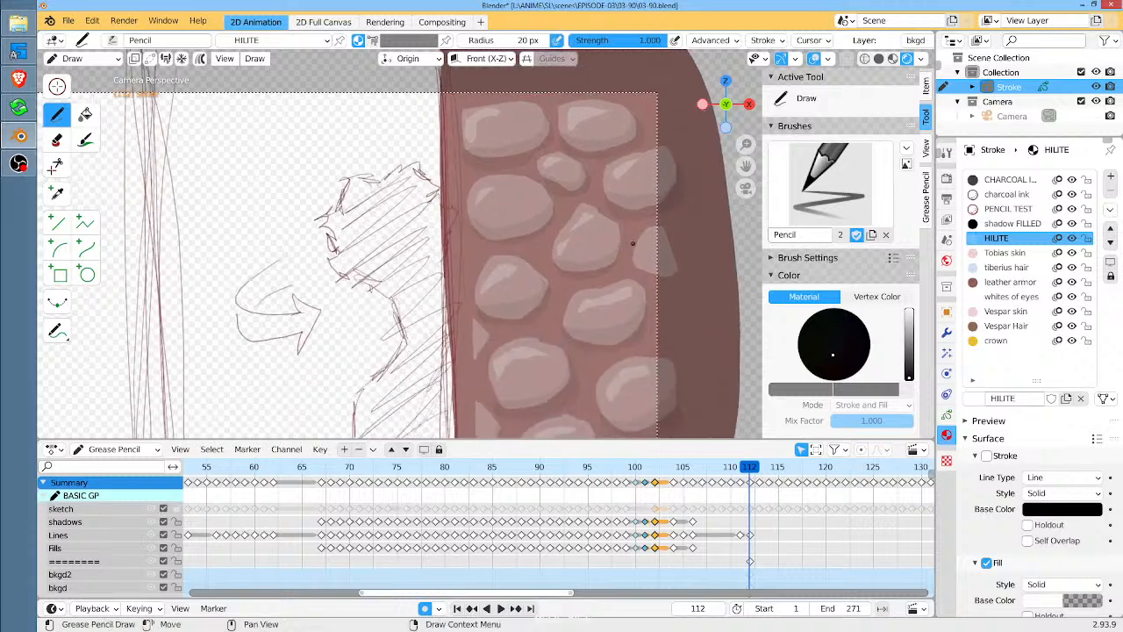
pyautogui.scroll(-3, 632, 243)
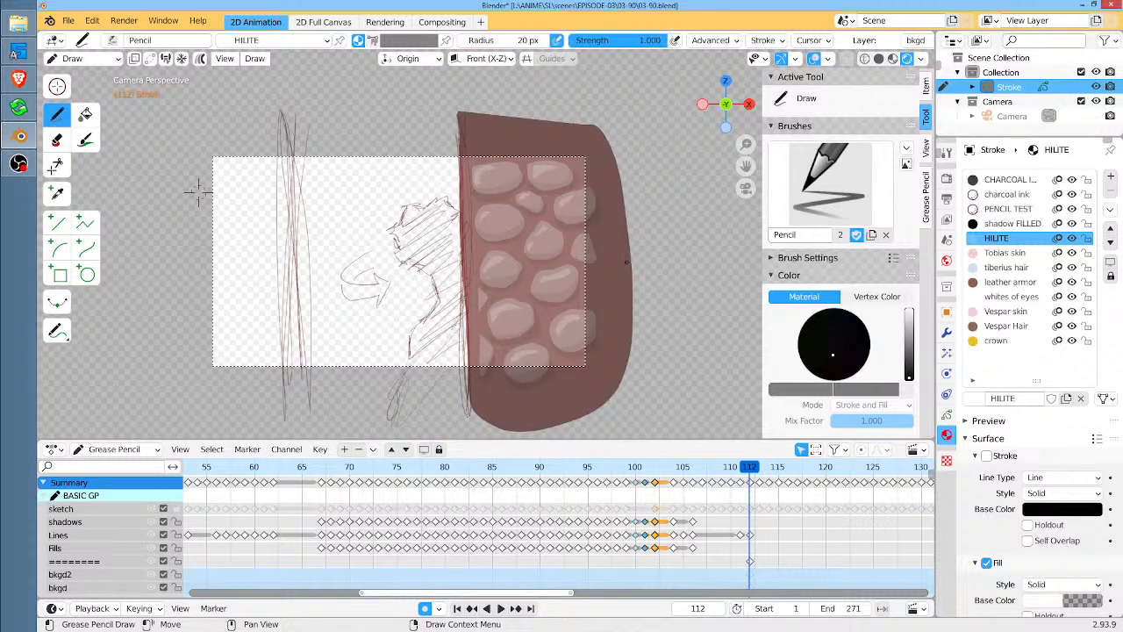
pyautogui.scroll(2, 627, 261)
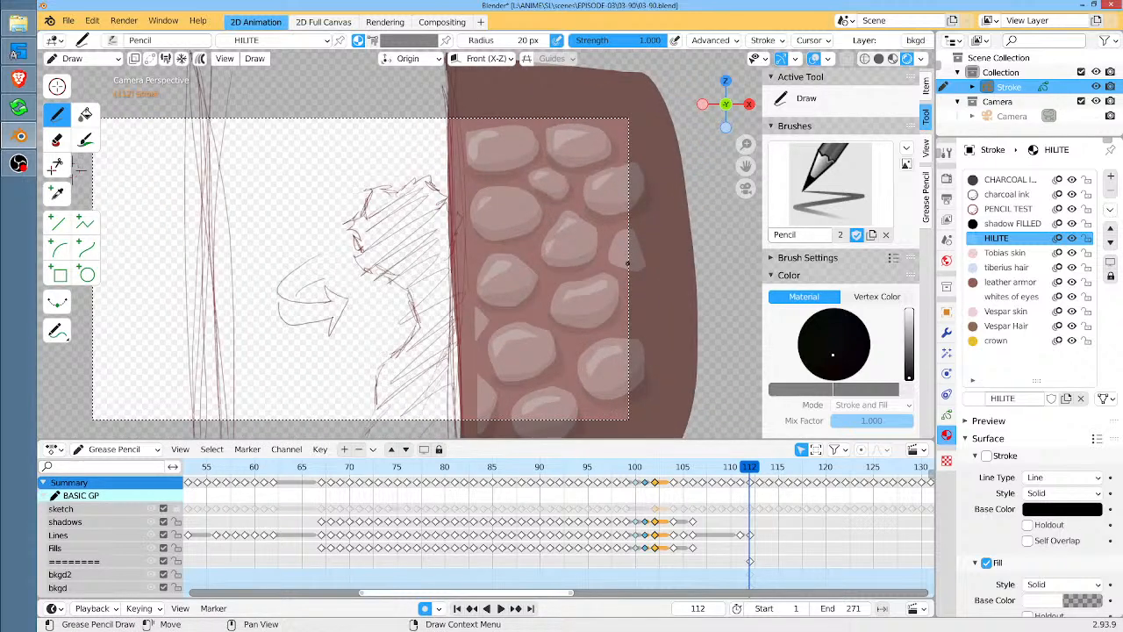
pyautogui.click(372, 40)
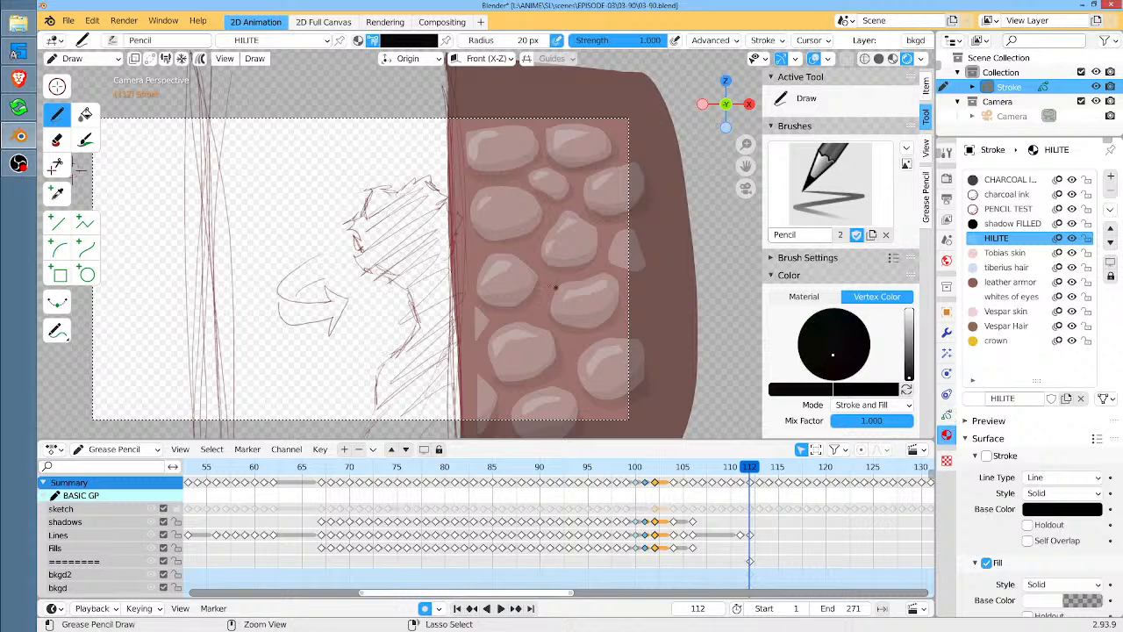
pyautogui.scroll(4, 652, 178)
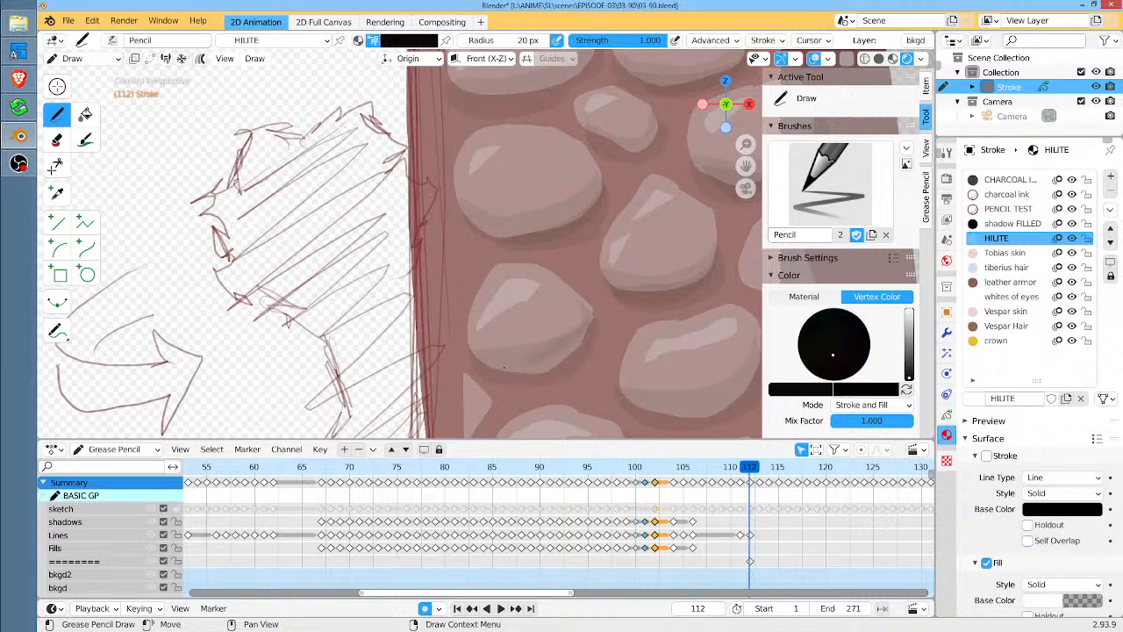
pyautogui.keyDown('shift'); pyautogui.moveTo(620, 322); pyautogui.dragTo(650, 231, button='middle'); pyautogui.keyUp('shift')
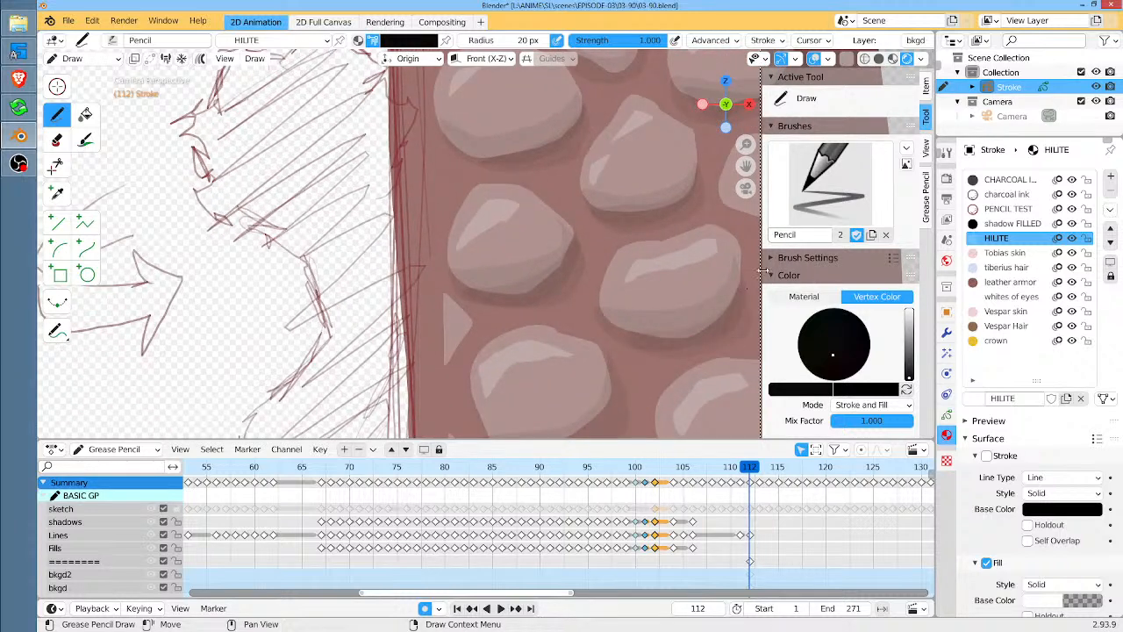
pyautogui.keyDown('shift'); pyautogui.moveTo(706, 299); pyautogui.dragTo(655, 201, button='middle'); pyautogui.keyUp('shift')
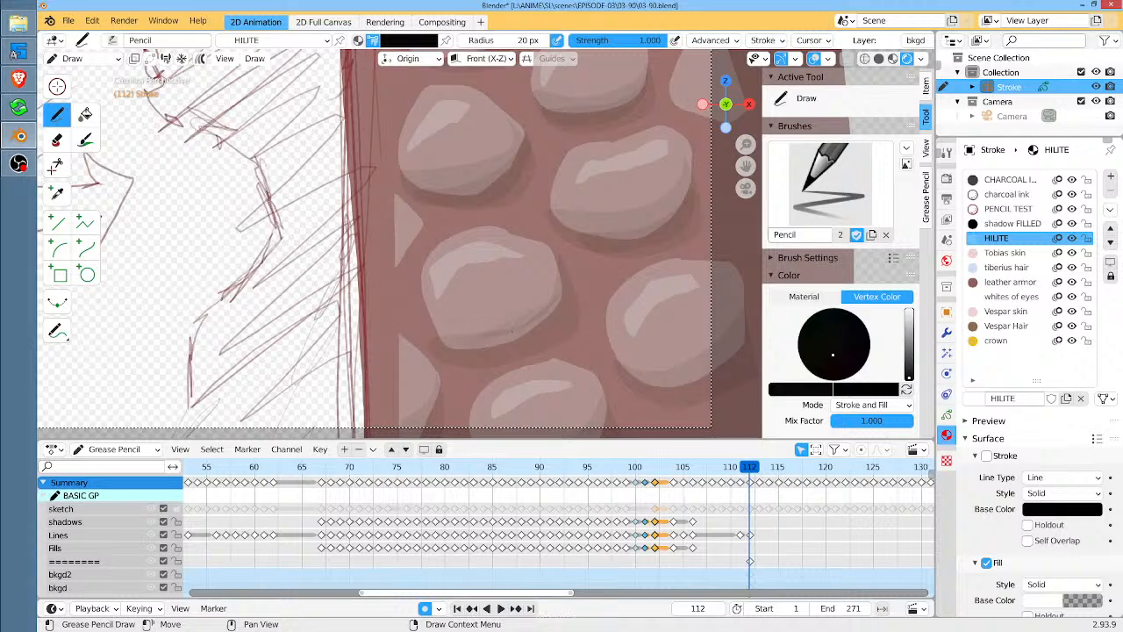
pyautogui.keyDown('shift'); pyautogui.moveTo(715, 376); pyautogui.dragTo(690, 304, button='middle'); pyautogui.keyUp('shift')
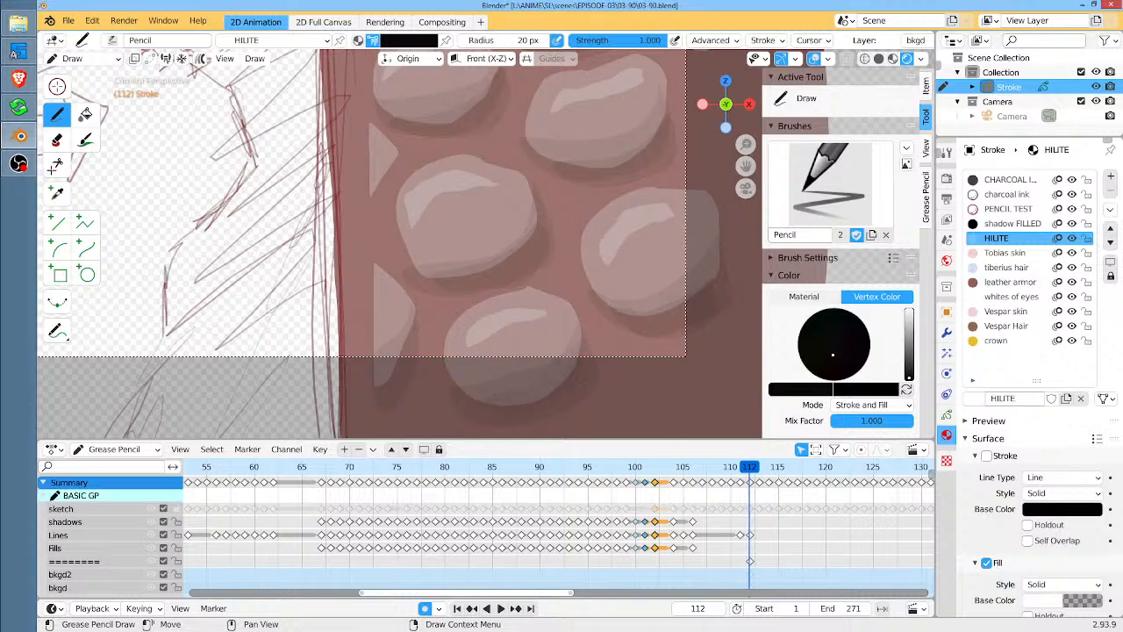
# Add the same dark shading band along the undersides of the stones in the trunk's upper part
pyautogui.keyDown('shift'); pyautogui.moveTo(560, 154); pyautogui.dragTo(546, 416, button='middle'); pyautogui.keyUp('shift')
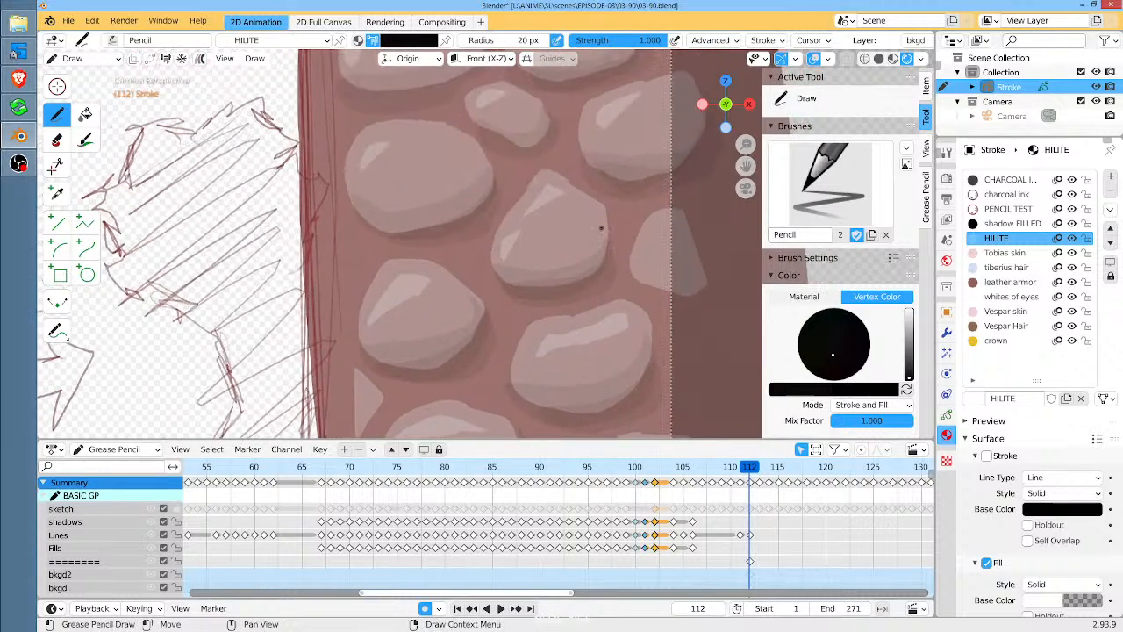
pyautogui.keyDown('shift'); pyautogui.moveTo(472, 221); pyautogui.dragTo(483, 277, button='middle'); pyautogui.keyUp('shift')
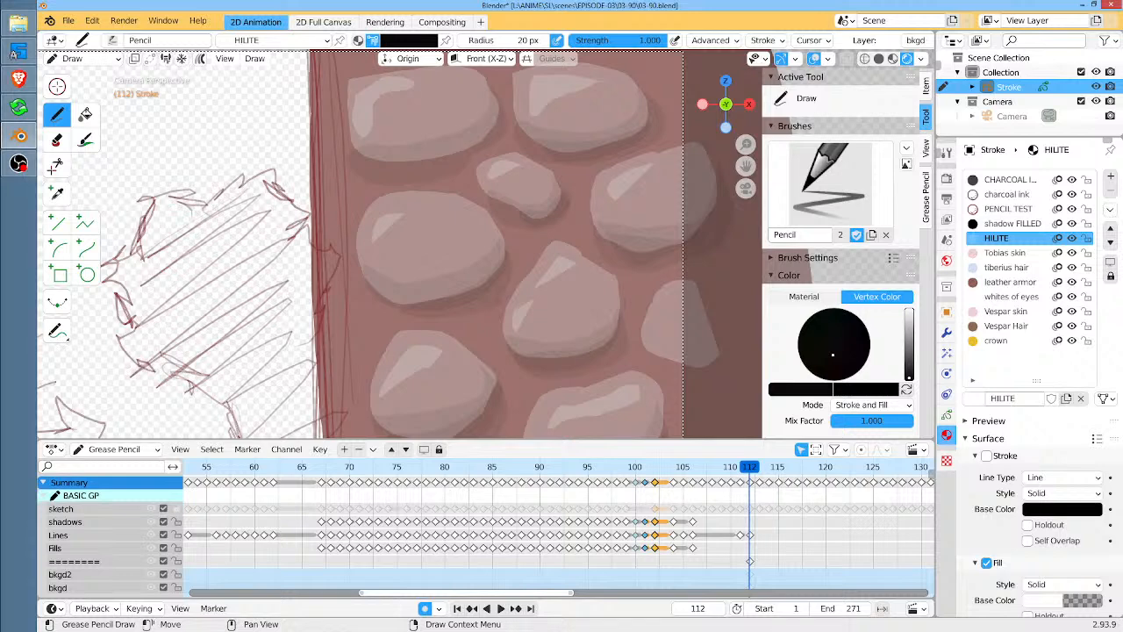
pyautogui.moveTo(471, 141); pyautogui.dragTo(395, 159)
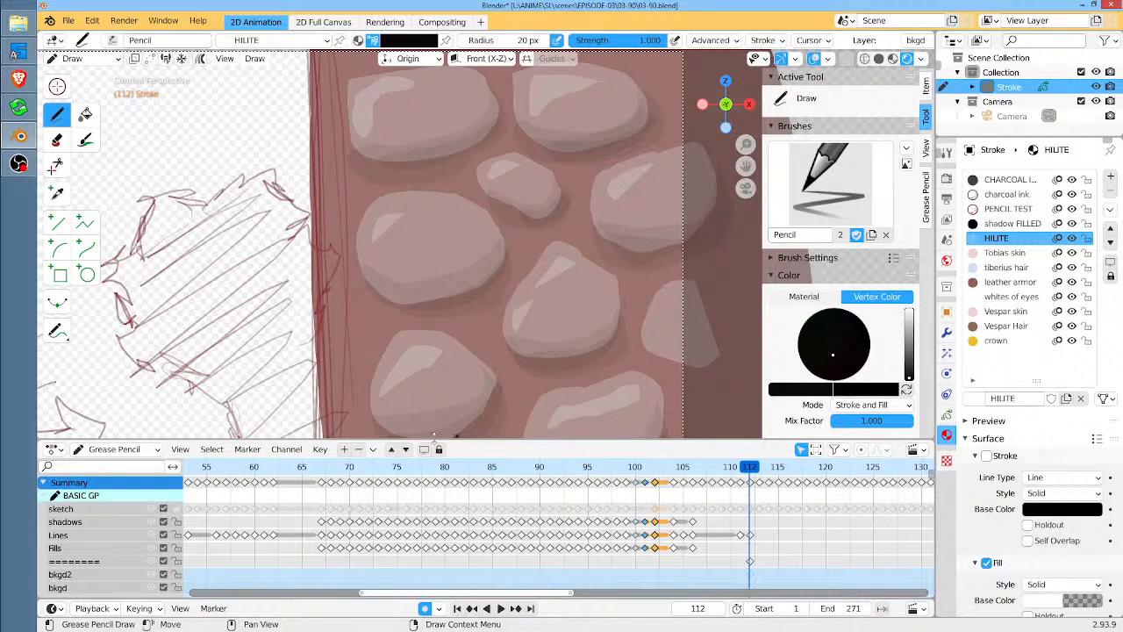
# Switch the Stroke object to Edit Mode with the whole trunk artwork in view
pyautogui.scroll(-1, 456, 491)
pyautogui.scroll(-6, 566, 287)
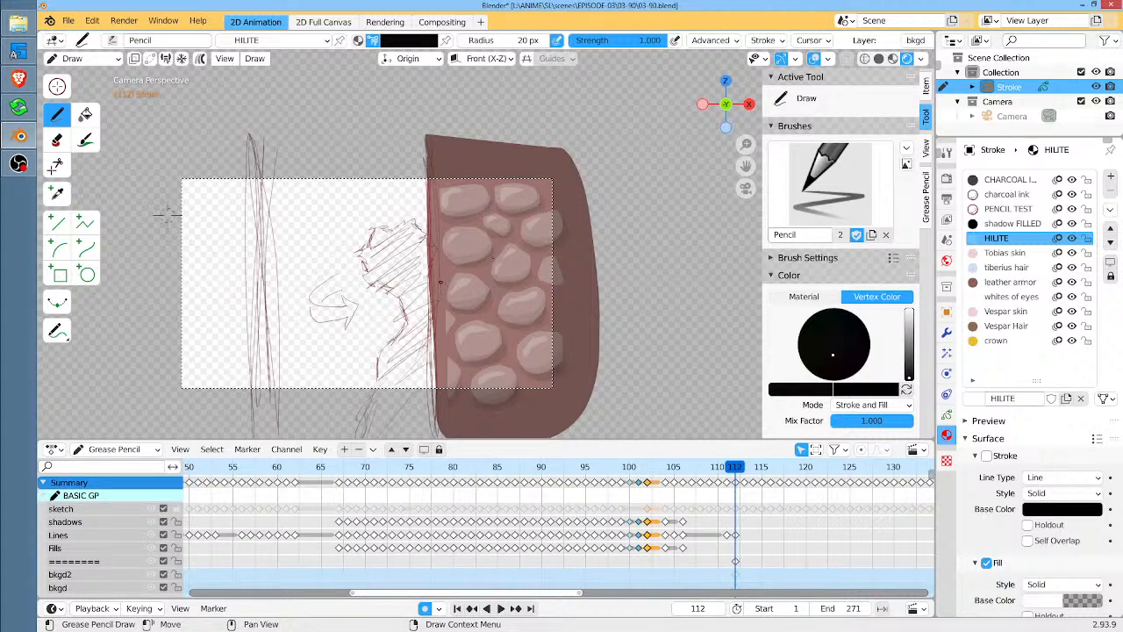
pyautogui.scroll(-2, 526, 245)
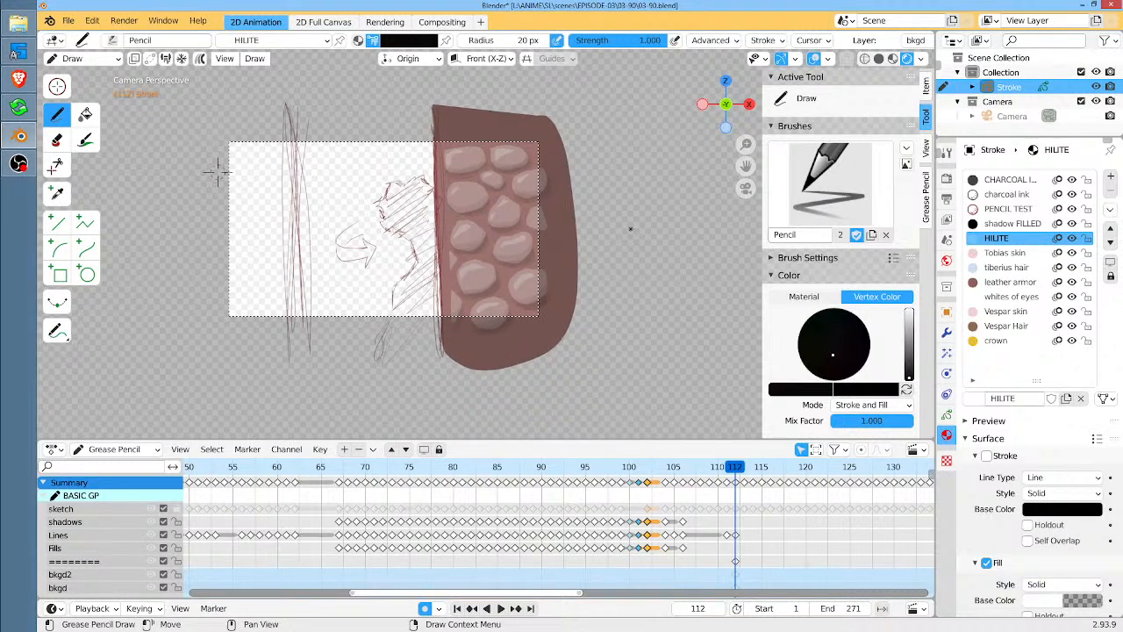
pyautogui.press('Tab')
pyautogui.moveTo(605, 124)
pyautogui.mouseDown()
pyautogui.moveTo(458, 62)
pyautogui.moveTo(412, 317)
pyautogui.moveTo(614, 150)
pyautogui.moveTo(605, 127)
pyautogui.mouseUp()
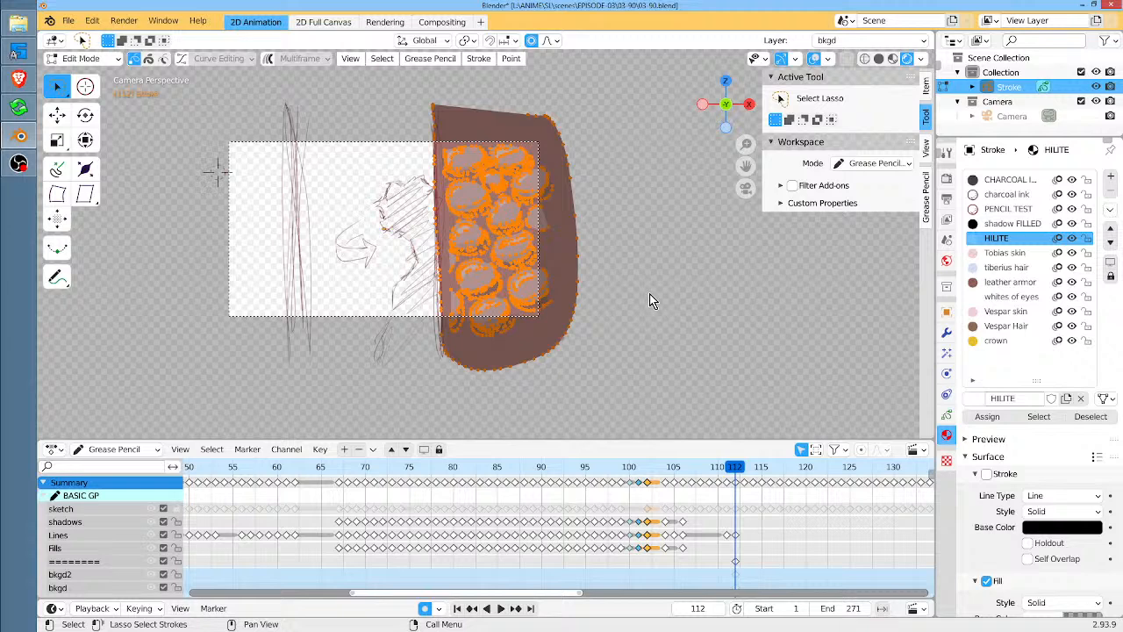
# Check which artwork lies on the bkgd layer by hiding that layer and showing it again
pyautogui.click(946, 415)
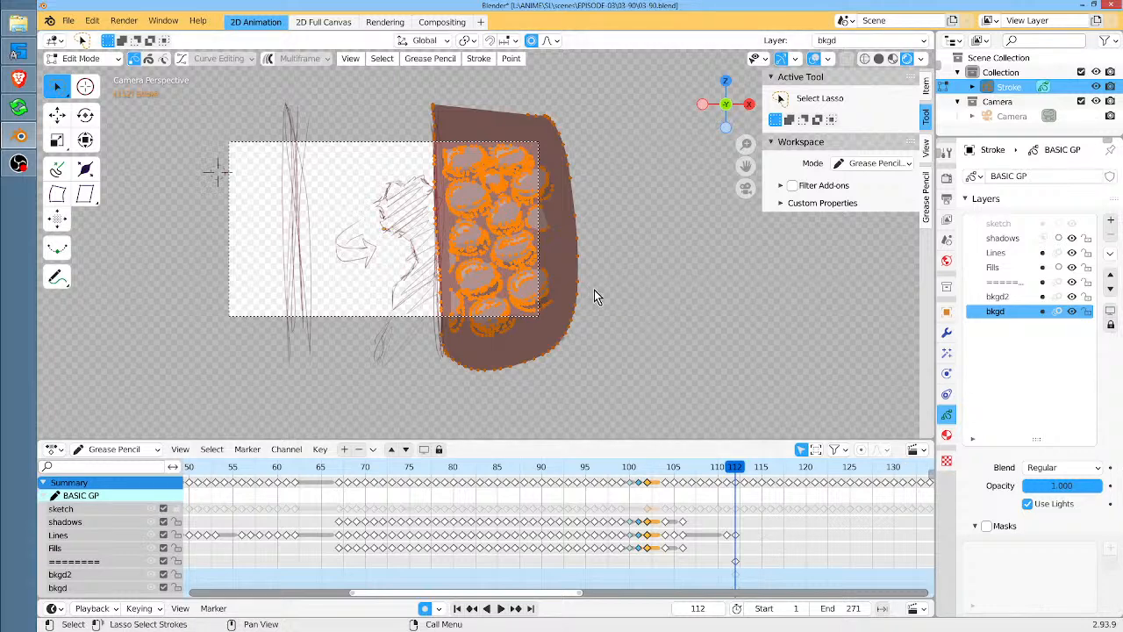
pyautogui.click(1073, 313)
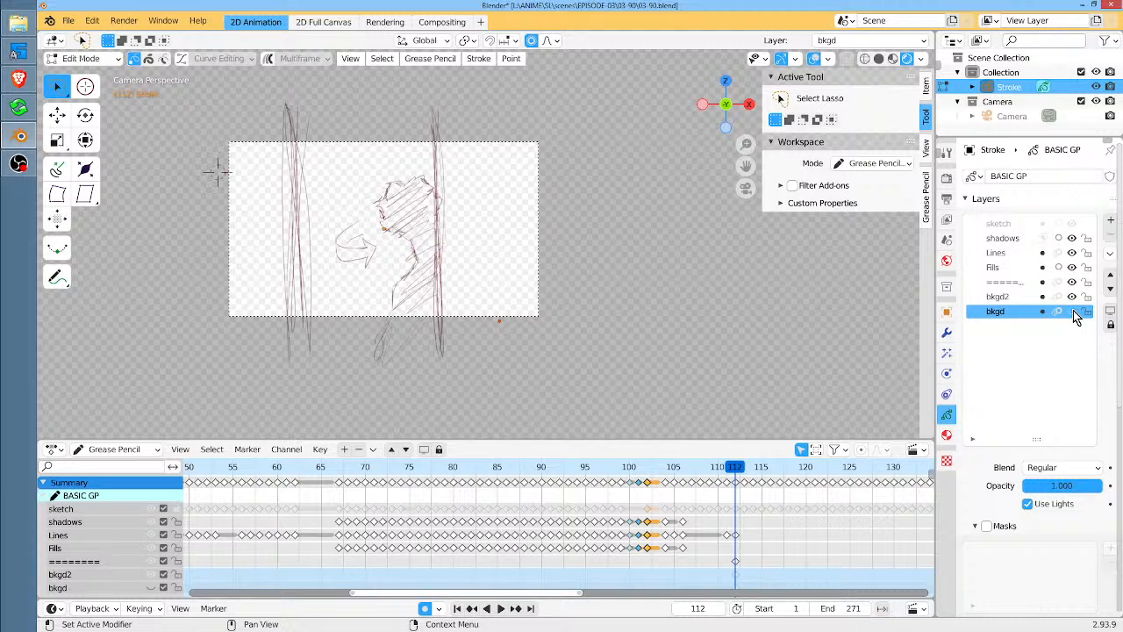
pyautogui.click(1072, 312)
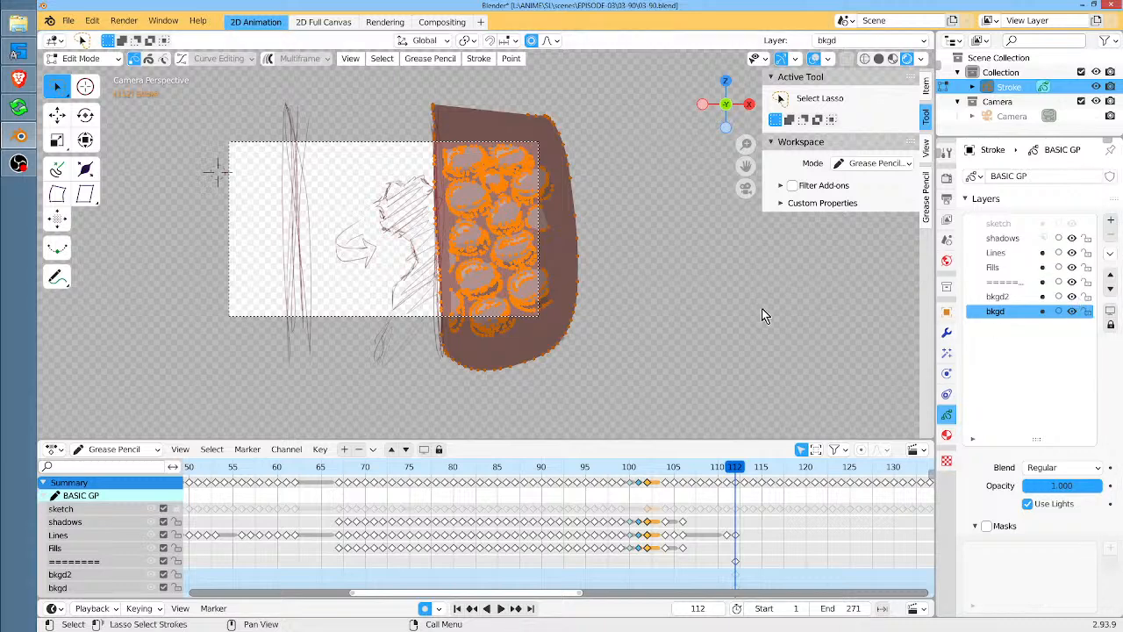
# Duplicate the selected trunk artwork on the bkgd layer to the left side of the camera frame and mirror it along X by -1
pyautogui.click(1019, 300)
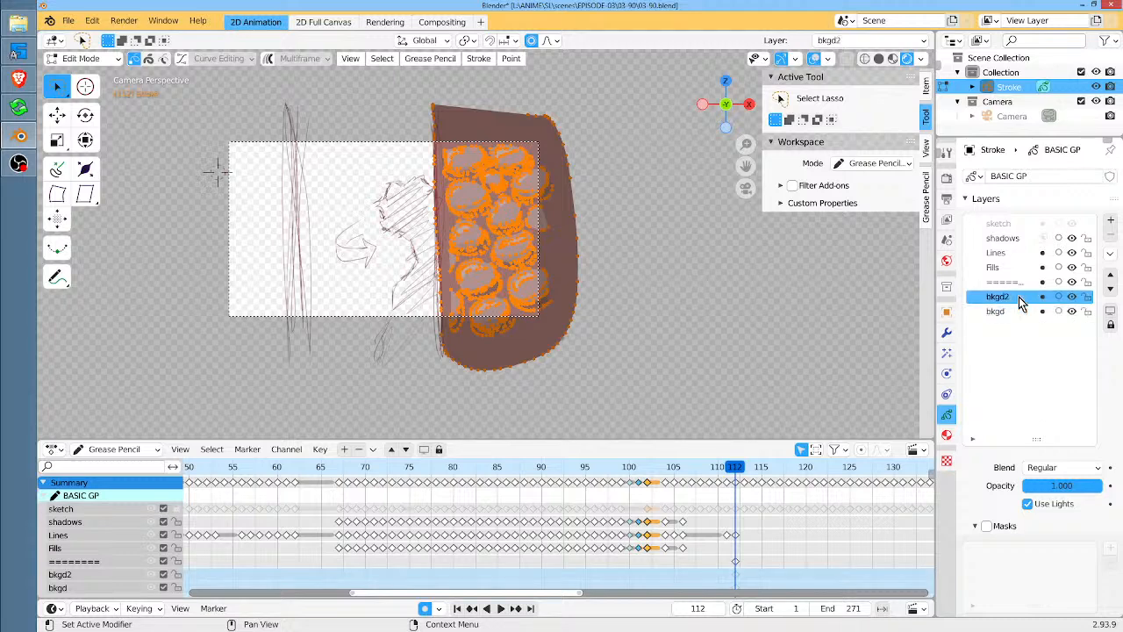
pyautogui.click(1020, 305)
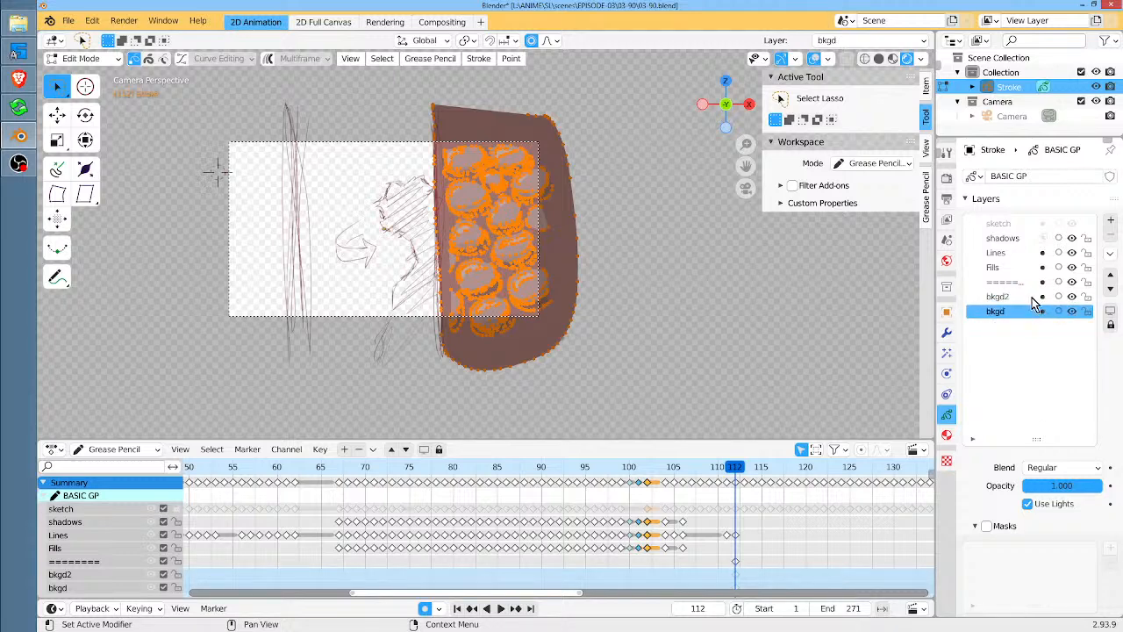
pyautogui.press('g')
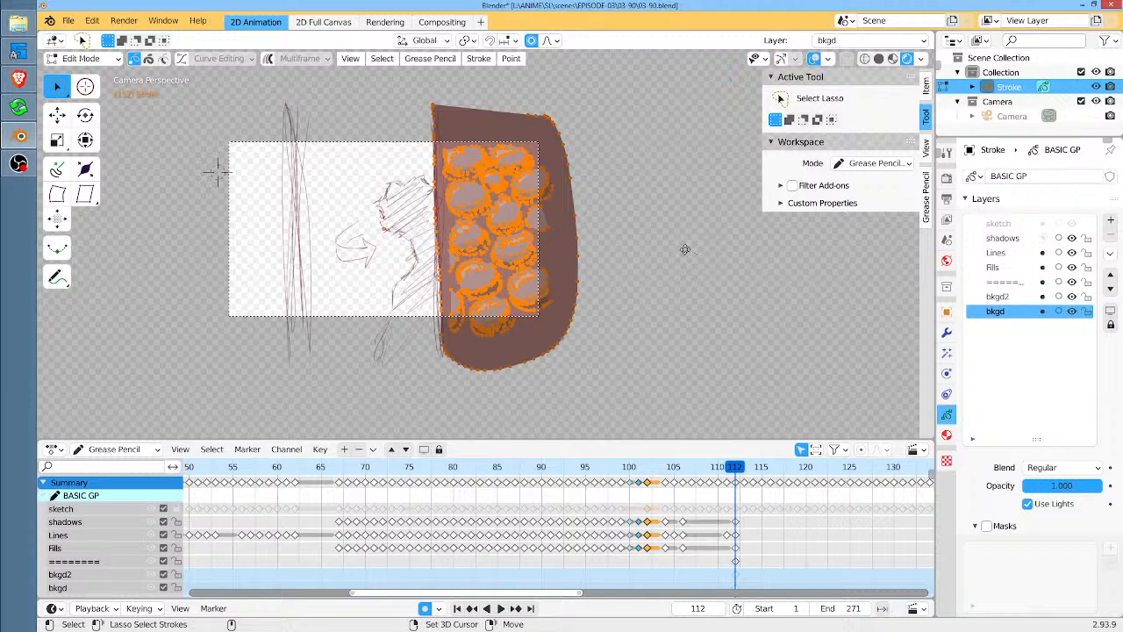
pyautogui.click(465, 251)
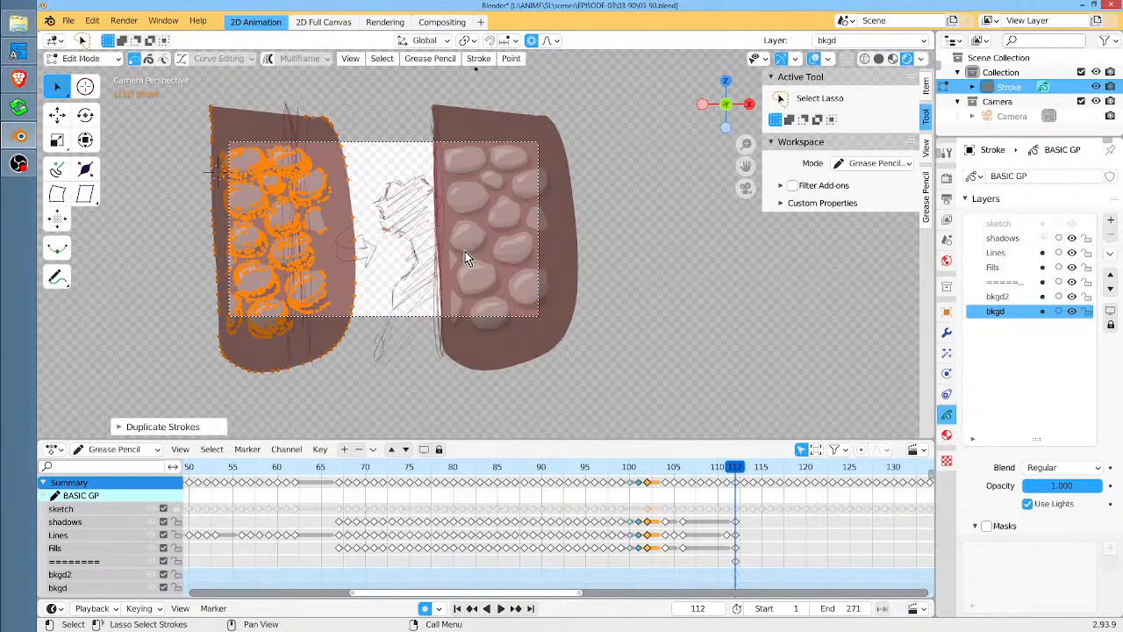
pyautogui.press('s')
pyautogui.press('x')
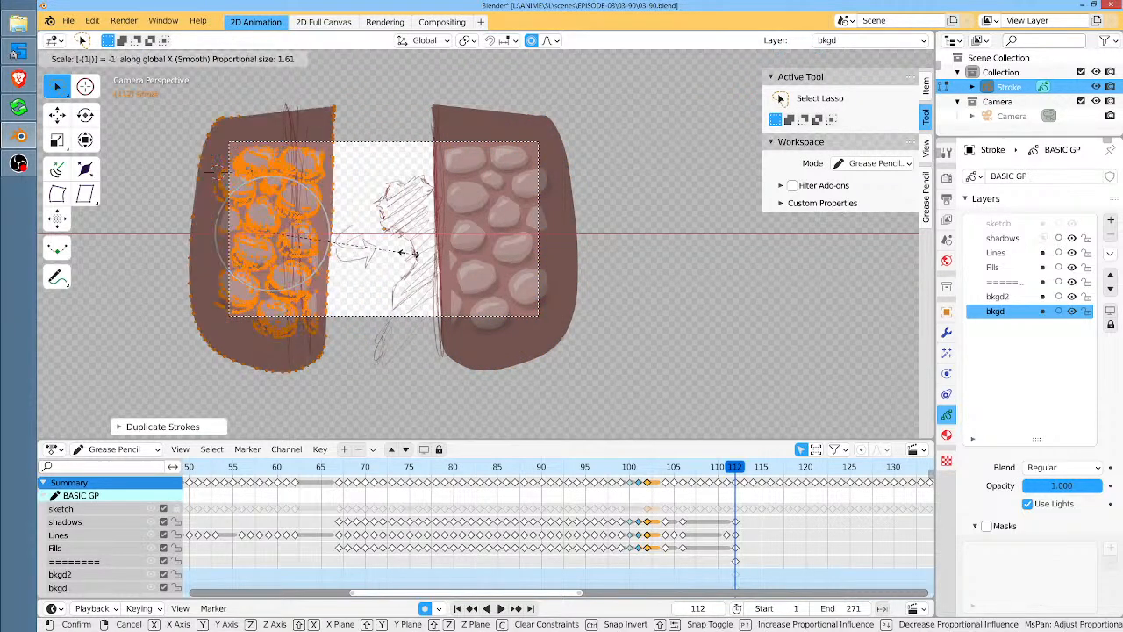
pyautogui.click(413, 260)
# Rotate the mirrored trunk slightly, move it so its inner edge meets the sketched left vertical line, and deselect it
pyautogui.press('r')
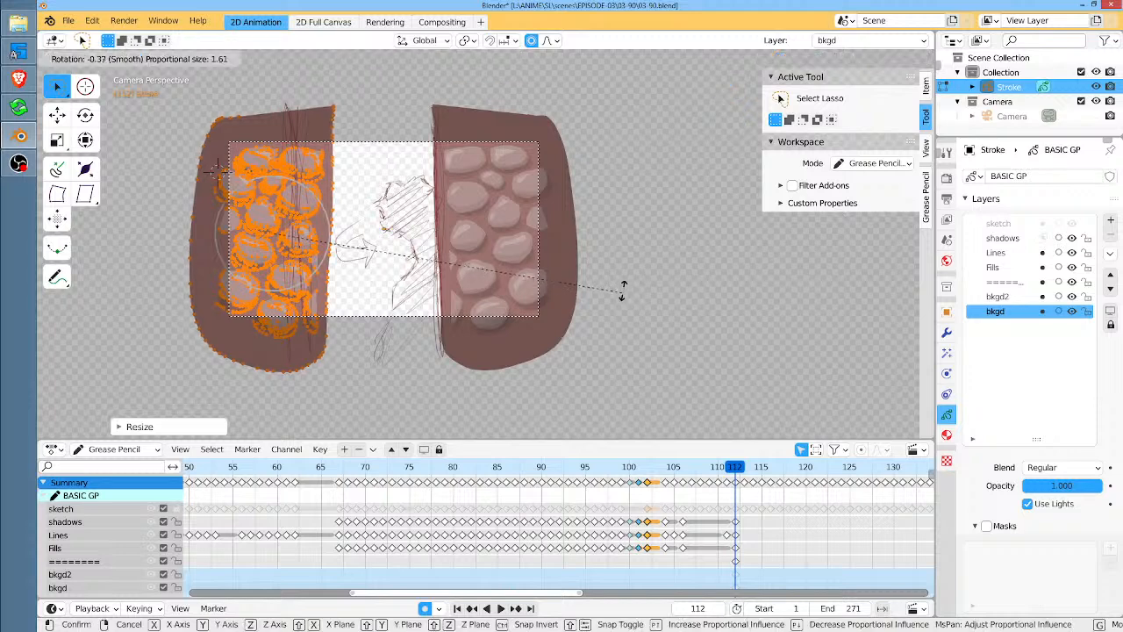
pyautogui.click(553, 281)
pyautogui.press('g')
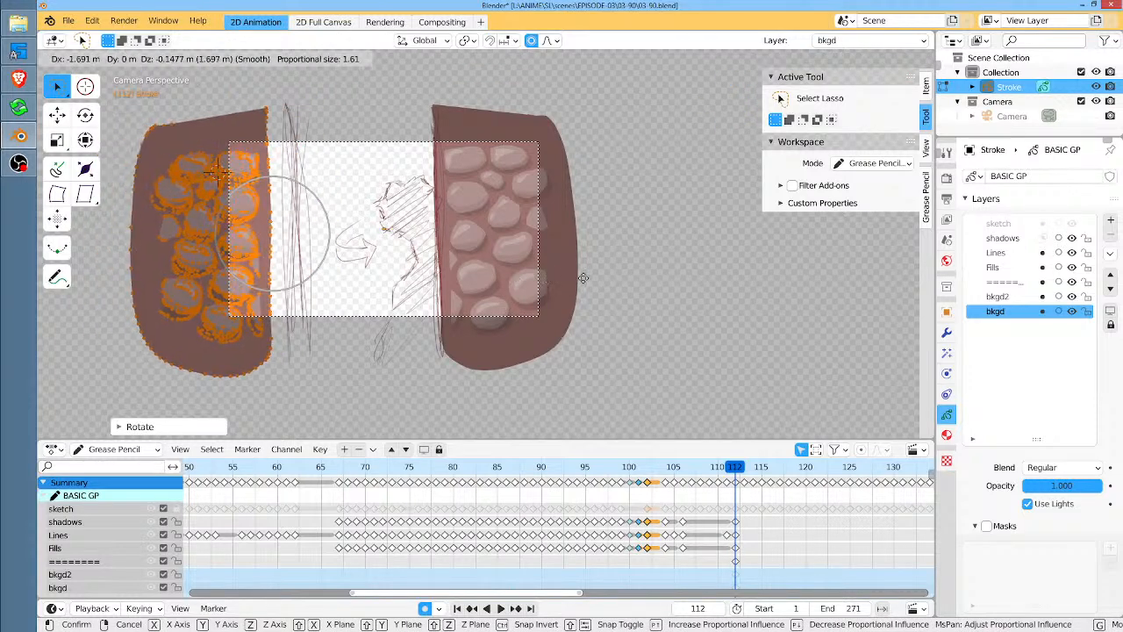
pyautogui.click(585, 286)
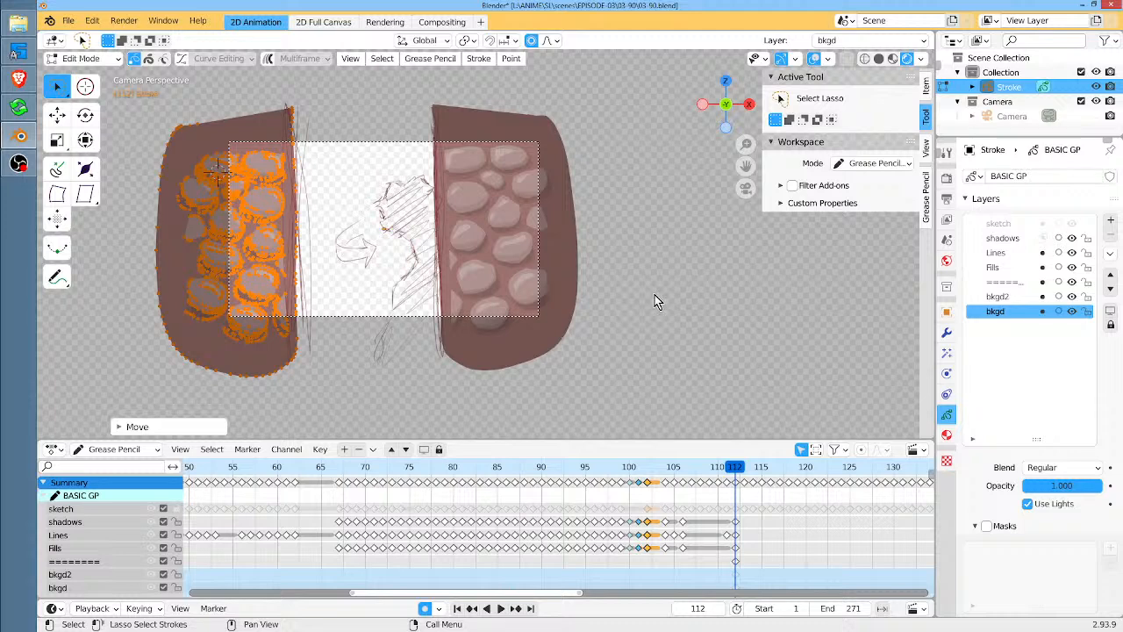
pyautogui.click(654, 301)
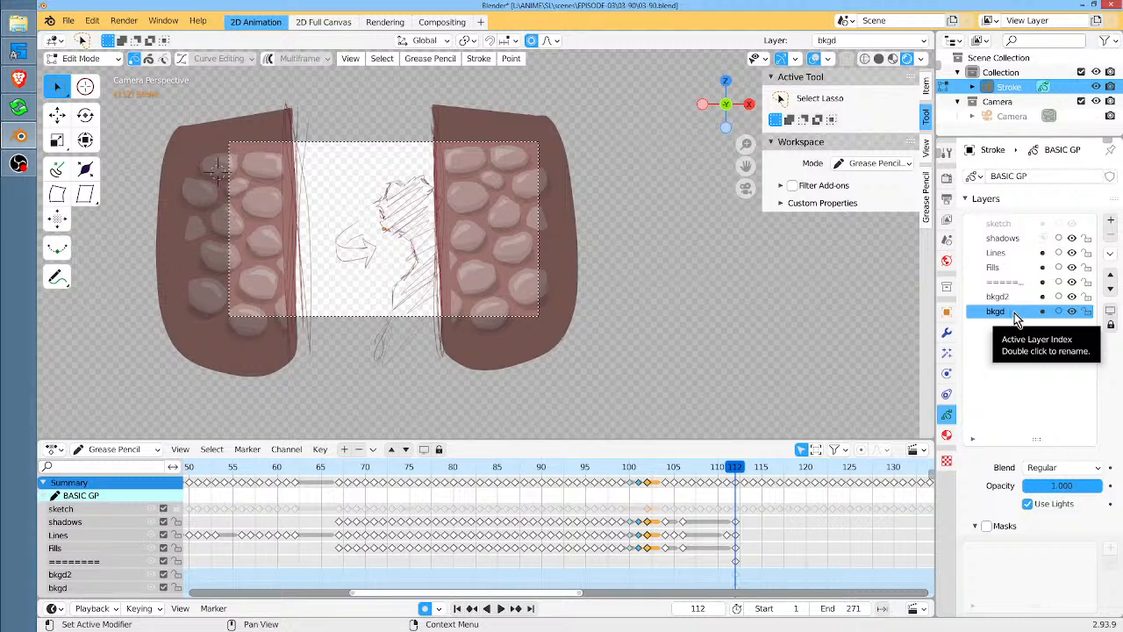
# Move the bkgd layer to the very front of the layer stack, above the sketch layer
pyautogui.click(1110, 276)
pyautogui.click(1110, 275)
pyautogui.click(1109, 275)
pyautogui.click(1110, 275)
pyautogui.click(1110, 276)
pyautogui.click(1110, 276)
pyautogui.click(1109, 275)
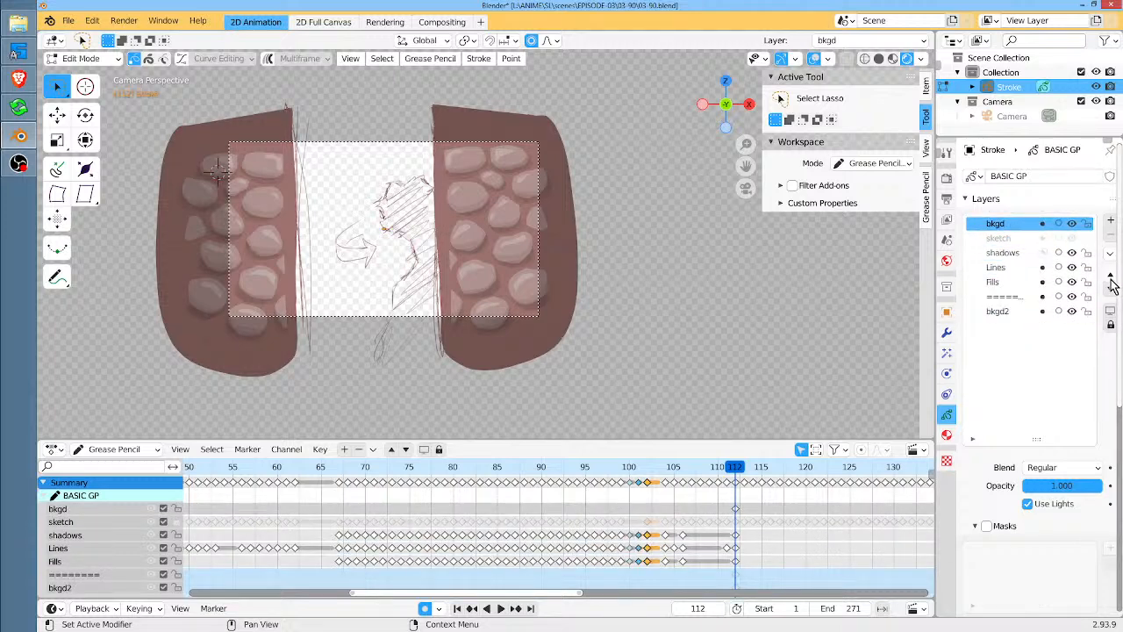
# Delete the "========" separator layer and the bkgd2 layer
pyautogui.click(1008, 299)
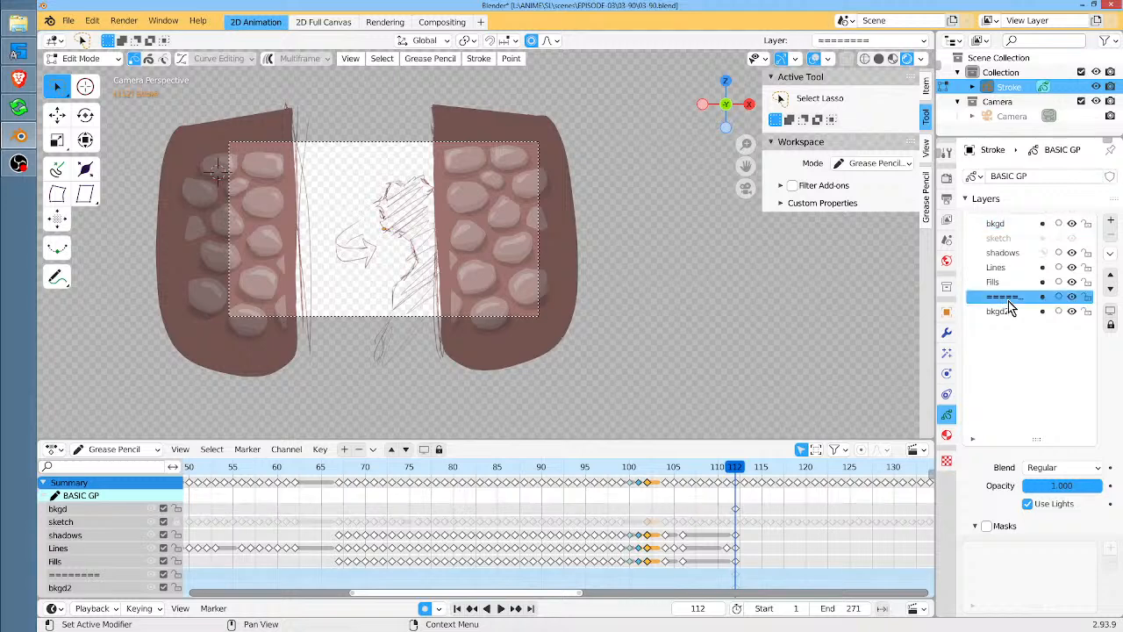
pyautogui.click(1110, 236)
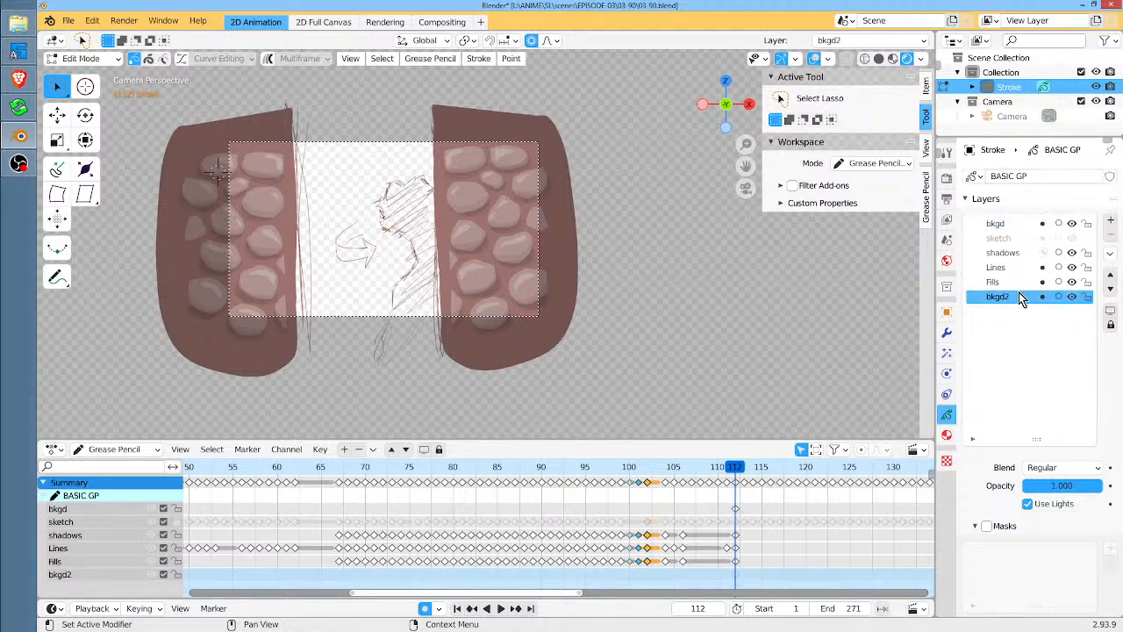
pyautogui.click(1110, 236)
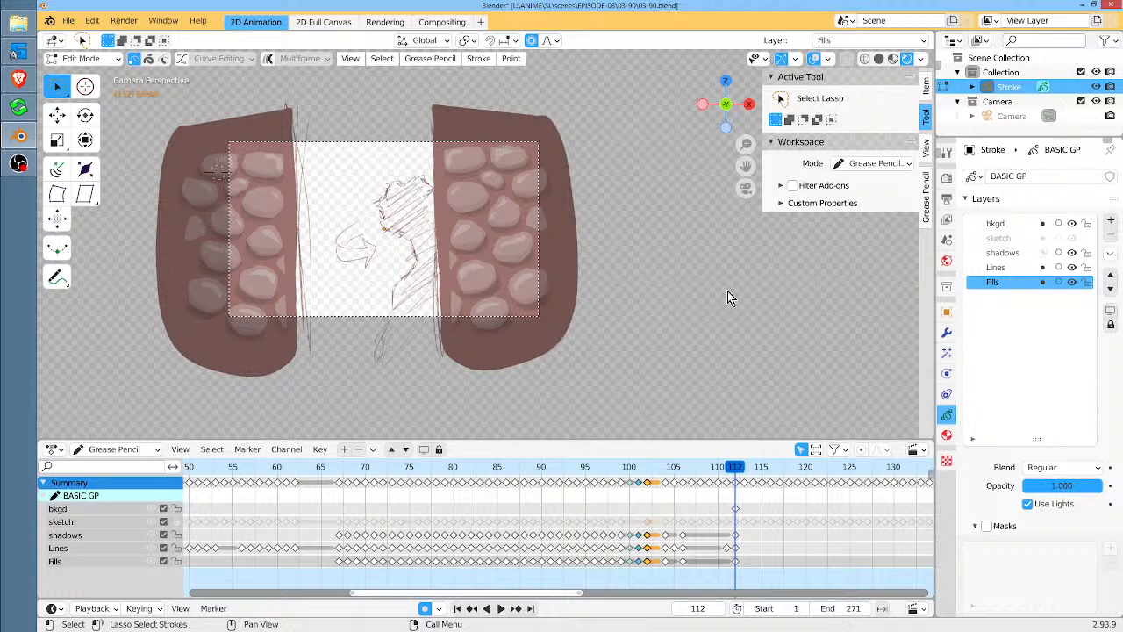
# Make the Lines layer active and set up Draw mode with material color and the CHARCOAL INK FILLED material
pyautogui.click(1000, 268)
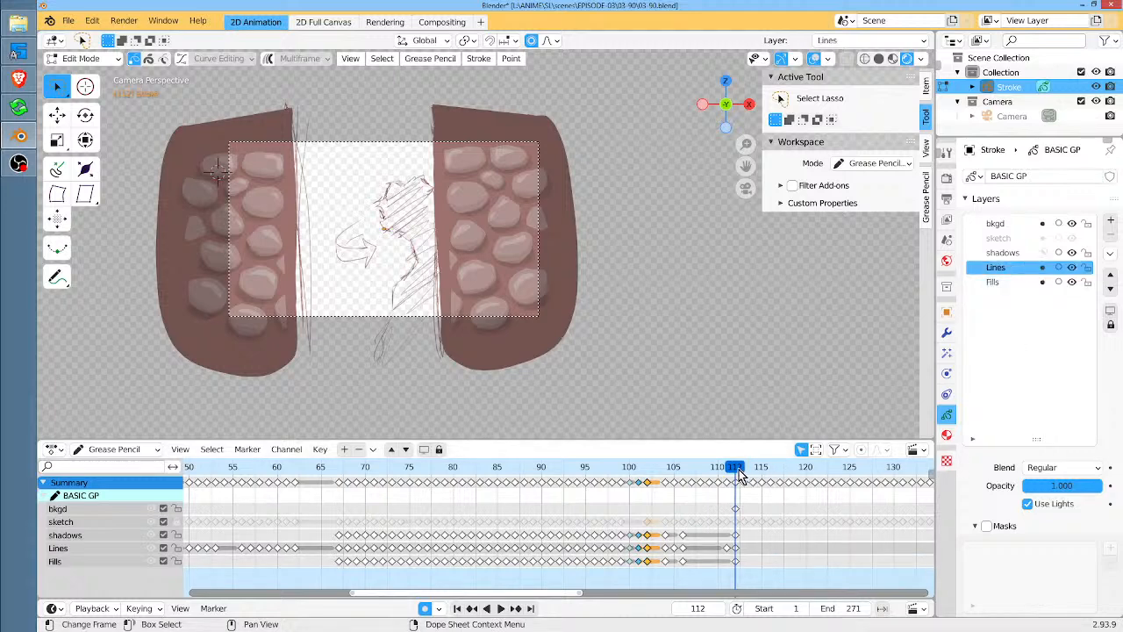
pyautogui.press('space')
pyautogui.press('space')
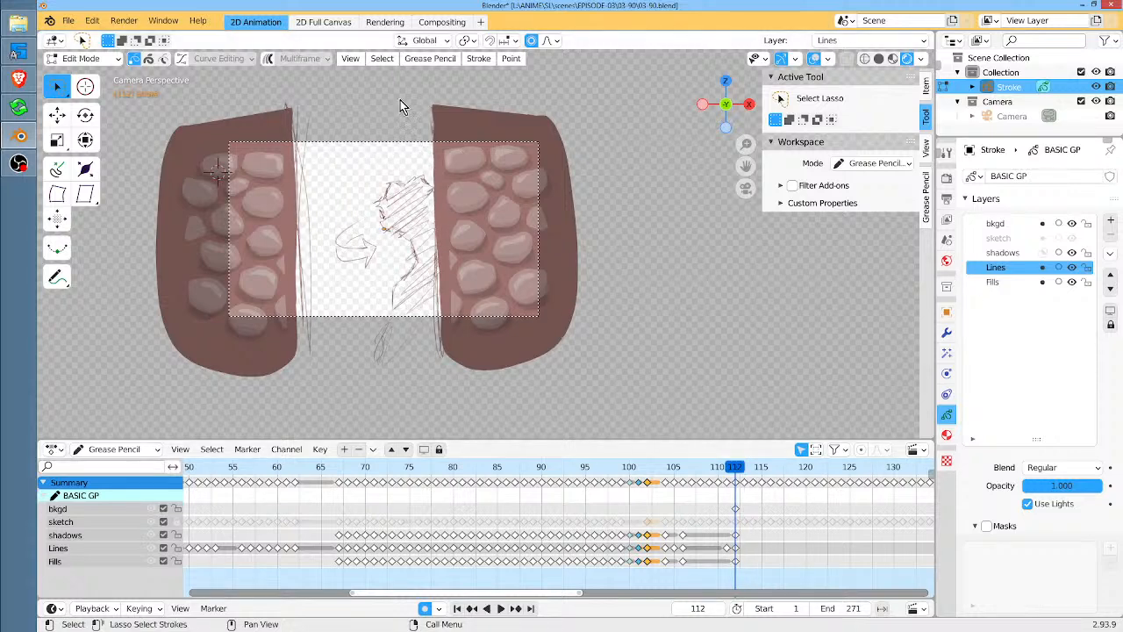
pyautogui.press('Tab')
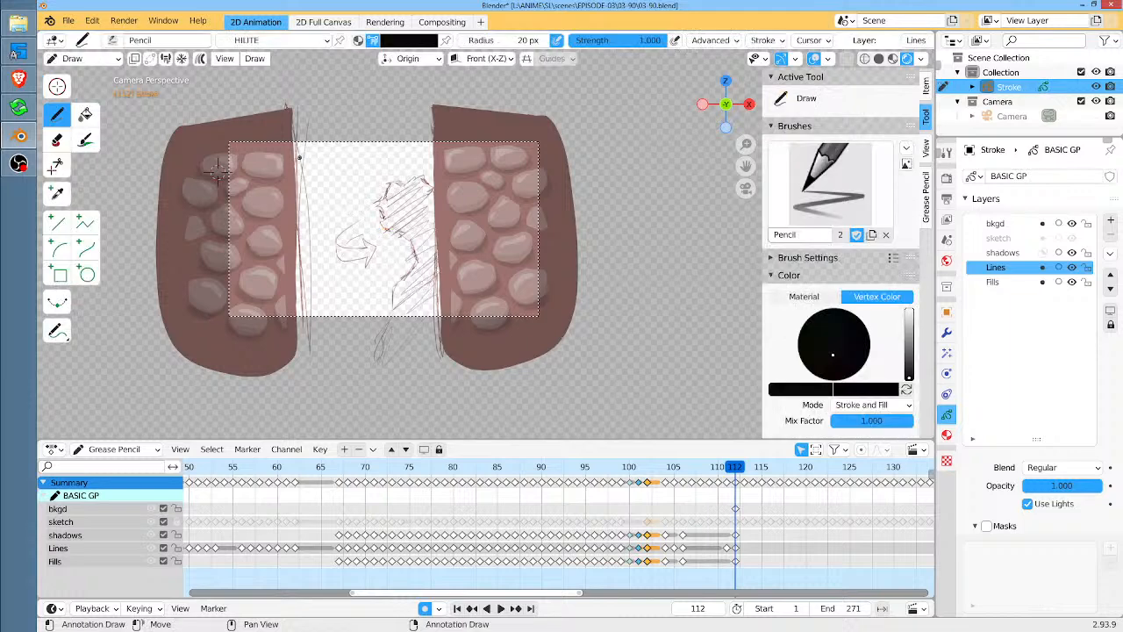
pyautogui.click(359, 40)
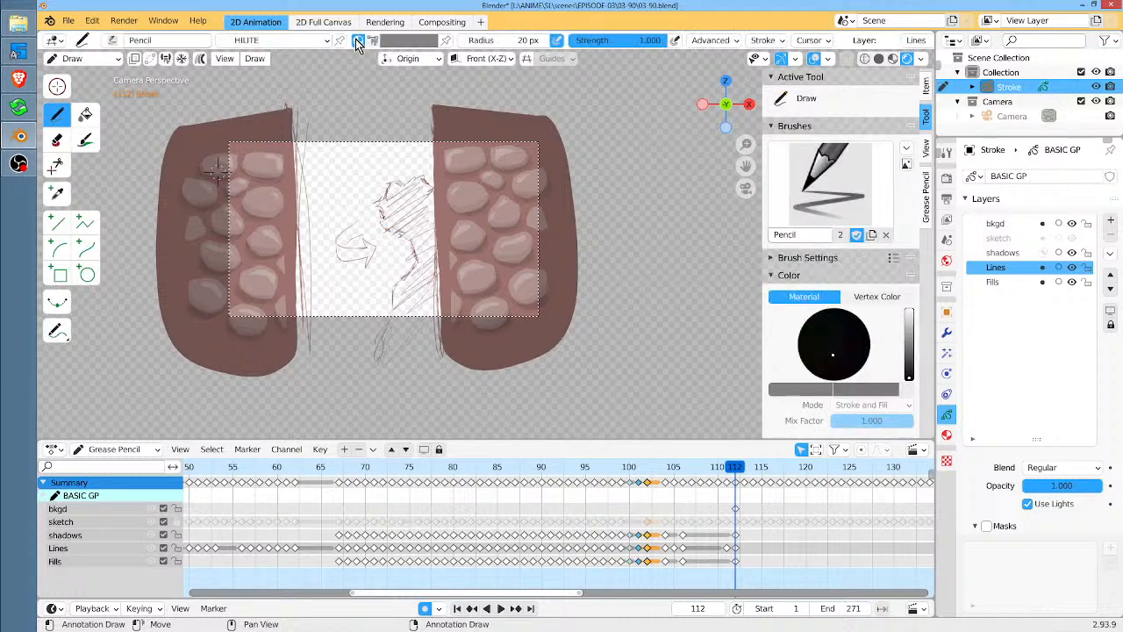
pyautogui.click(230, 41)
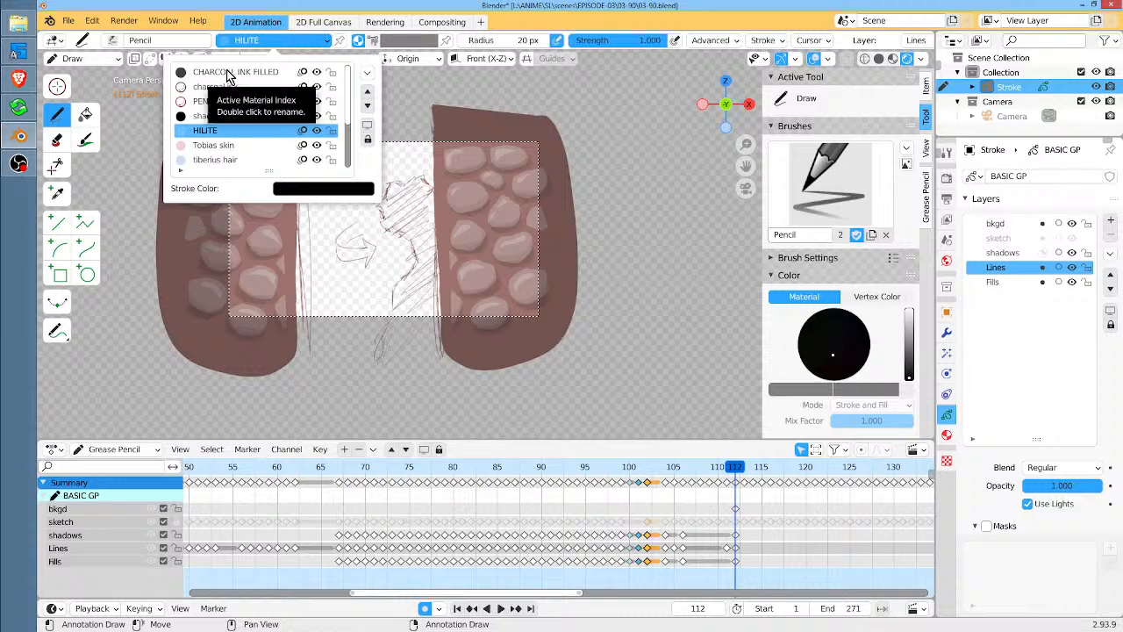
pyautogui.click(230, 74)
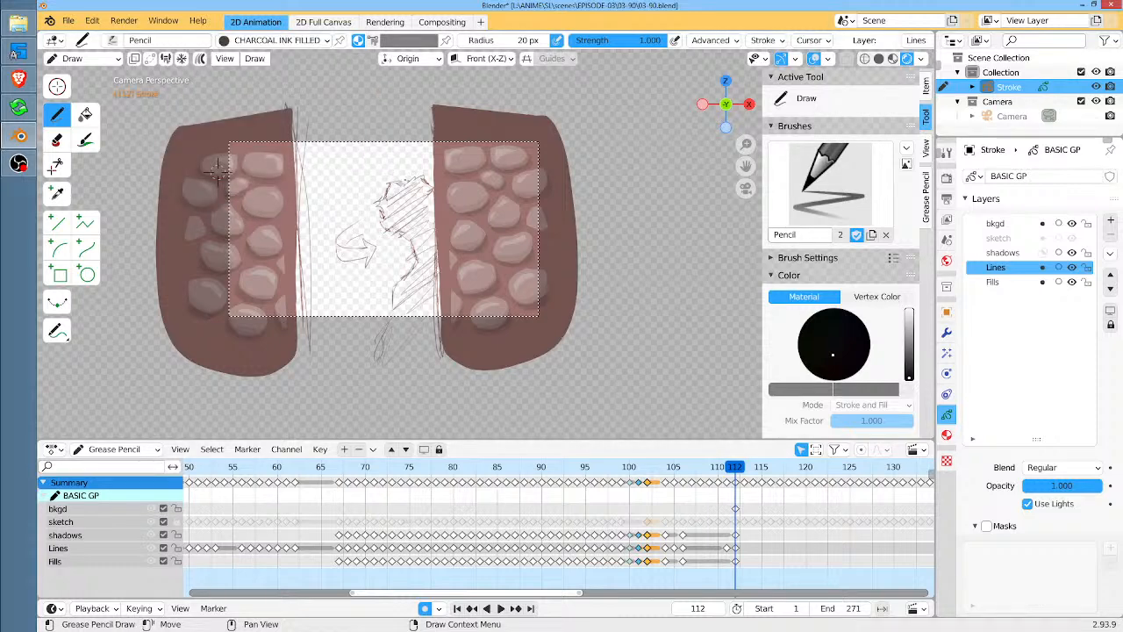
# Draw the filled dark silhouette of the character over the sketched shape beside the right trunk, extending its head and lower body
pyautogui.moveTo(391, 178)
pyautogui.mouseDown()
pyautogui.moveTo(376, 206)
pyautogui.moveTo(407, 235)
pyautogui.moveTo(416, 265)
pyautogui.moveTo(393, 306)
pyautogui.moveTo(391, 343)
pyautogui.moveTo(437, 372)
pyautogui.moveTo(483, 359)
pyautogui.moveTo(495, 338)
pyautogui.mouseUp()
pyautogui.moveTo(472, 294); pyautogui.dragTo(424, 190)
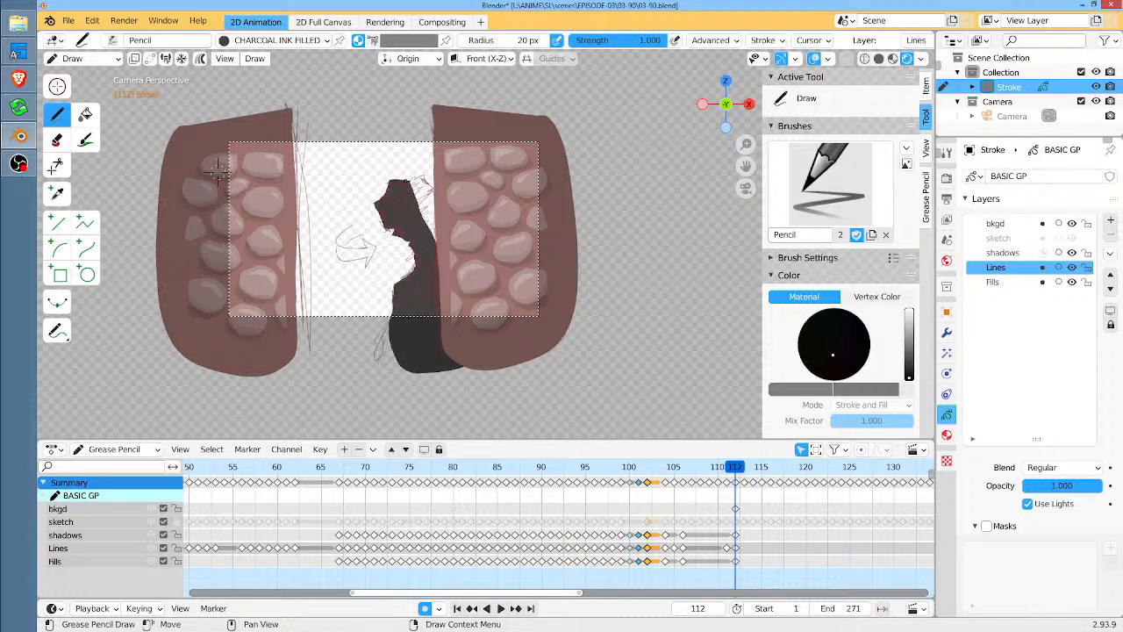
pyautogui.moveTo(407, 182)
pyautogui.mouseDown()
pyautogui.moveTo(417, 171)
pyautogui.moveTo(443, 181)
pyautogui.moveTo(432, 228)
pyautogui.moveTo(427, 212)
pyautogui.mouseUp()
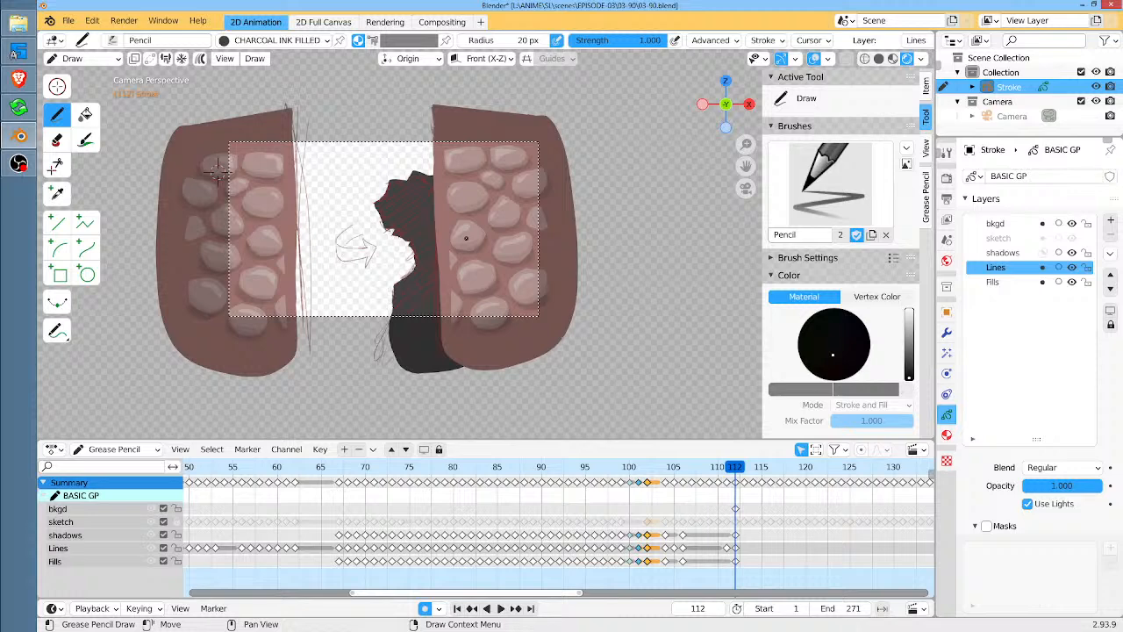
pyautogui.moveTo(382, 291)
pyautogui.mouseDown()
pyautogui.moveTo(390, 376)
pyautogui.moveTo(422, 358)
pyautogui.mouseUp()
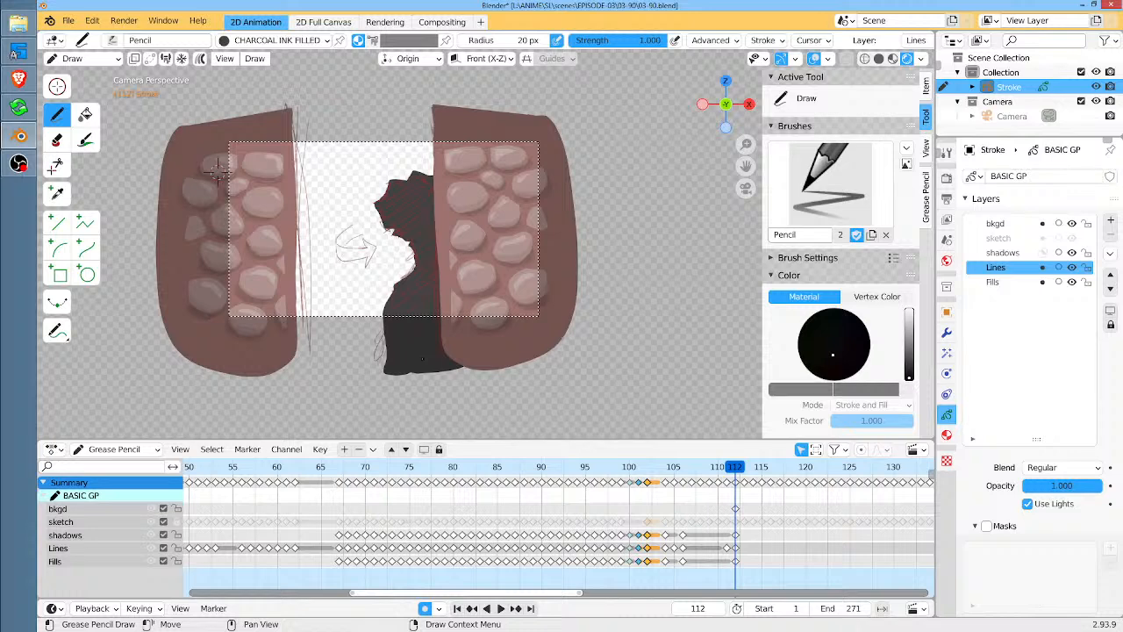
# Lock the bkgd layer and reshape the dark silhouette's head and body with the Grab brush in Sculpt Mode
pyautogui.click(1087, 225)
pyautogui.keyDown('shift'); pyautogui.moveTo(493, 229); pyautogui.dragTo(495, 233, button='middle'); pyautogui.keyUp('shift')
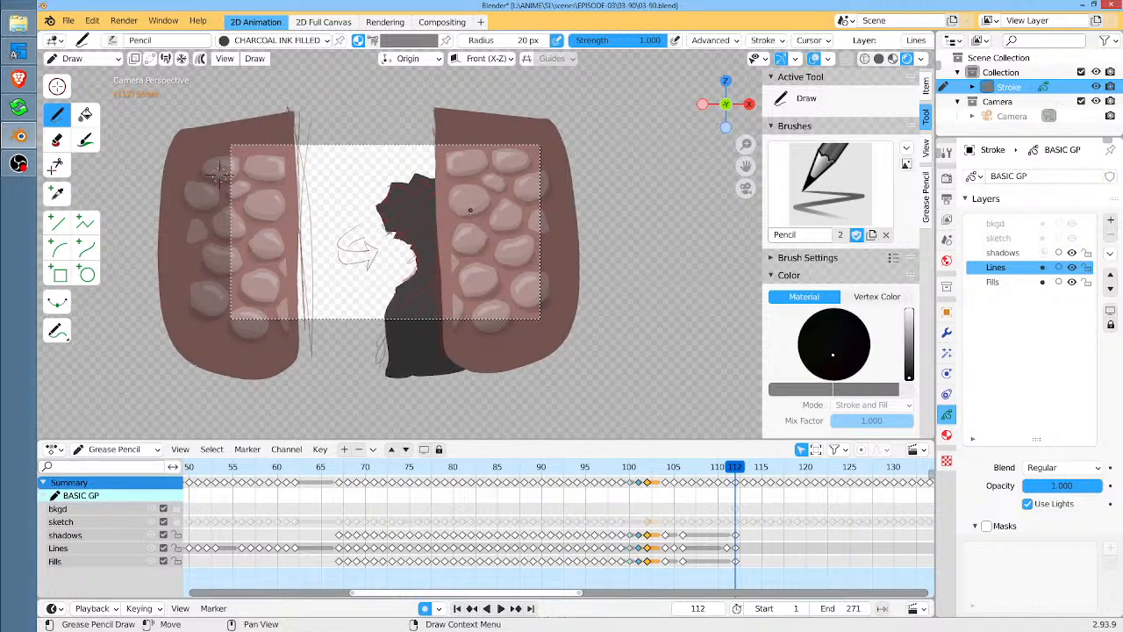
pyautogui.hotkey('ctrl', 'Tab')
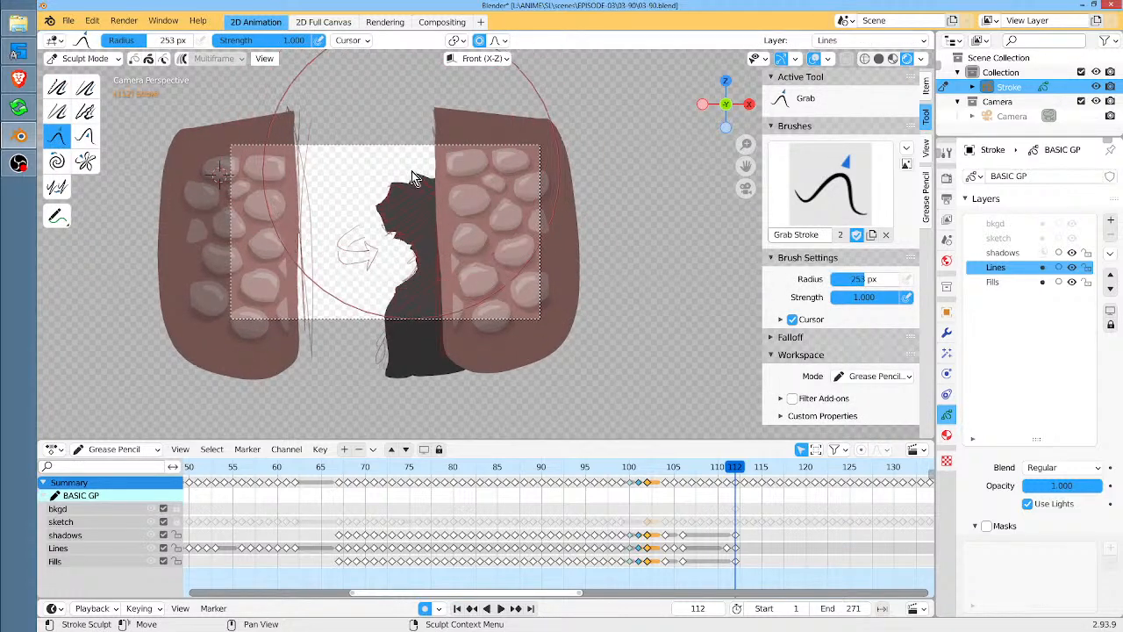
pyautogui.moveTo(416, 179)
pyautogui.mouseDown()
pyautogui.moveTo(407, 171)
pyautogui.moveTo(434, 245)
pyautogui.mouseUp()
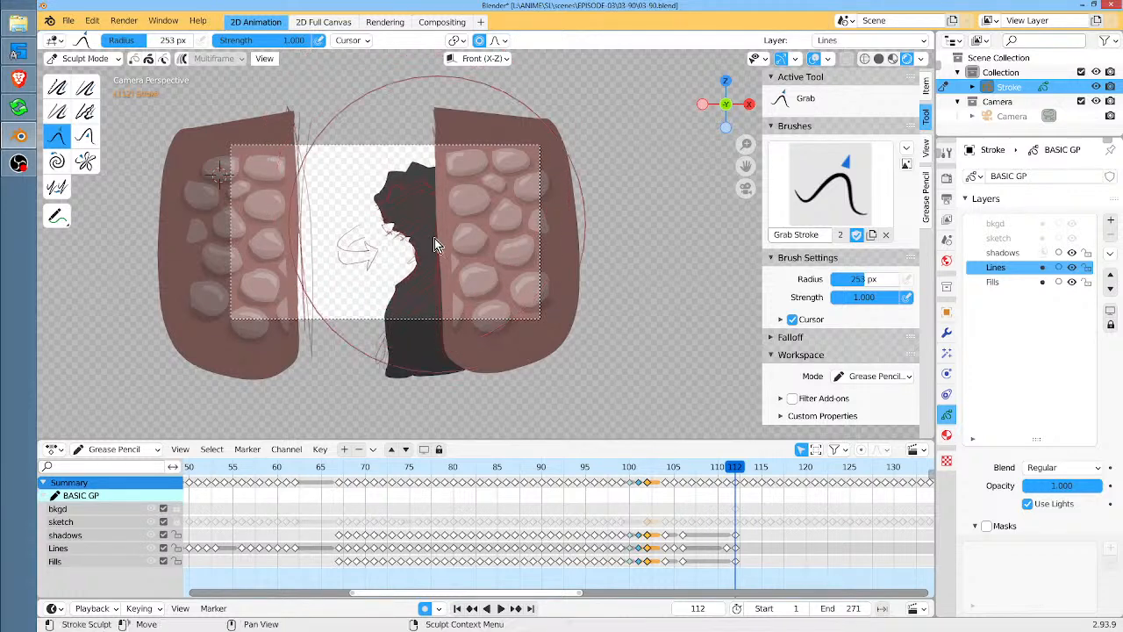
pyautogui.moveTo(399, 307); pyautogui.dragTo(408, 307)
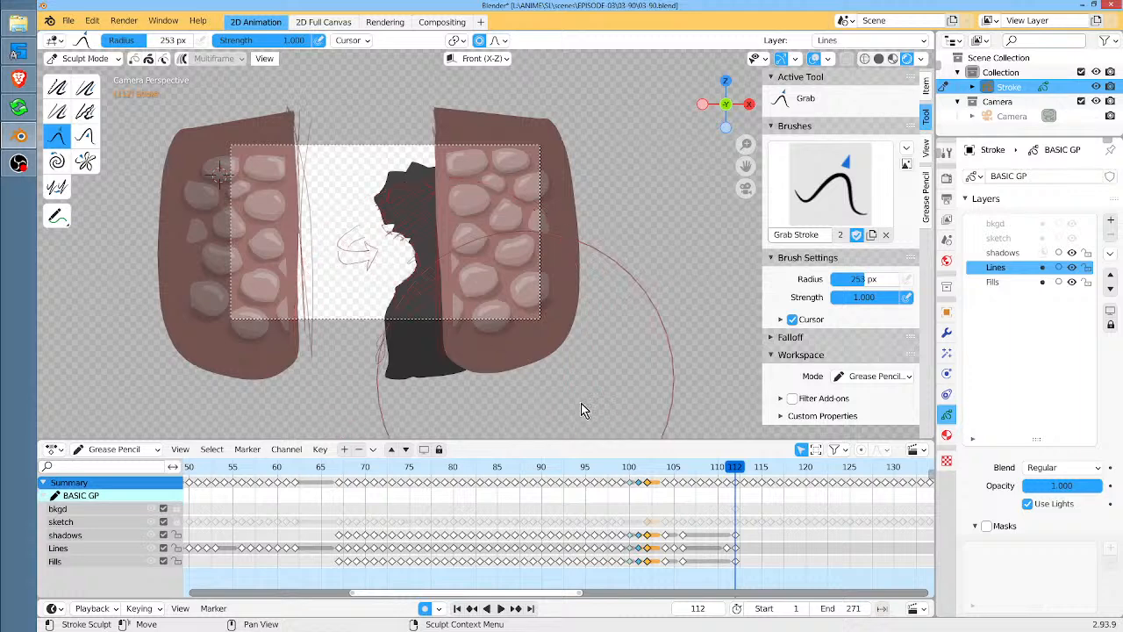
# Go to frame 113, unlock the bkgd layer and insert a blank keyframe on it
pyautogui.press('space')
pyautogui.moveTo(731, 468); pyautogui.dragTo(747, 471)
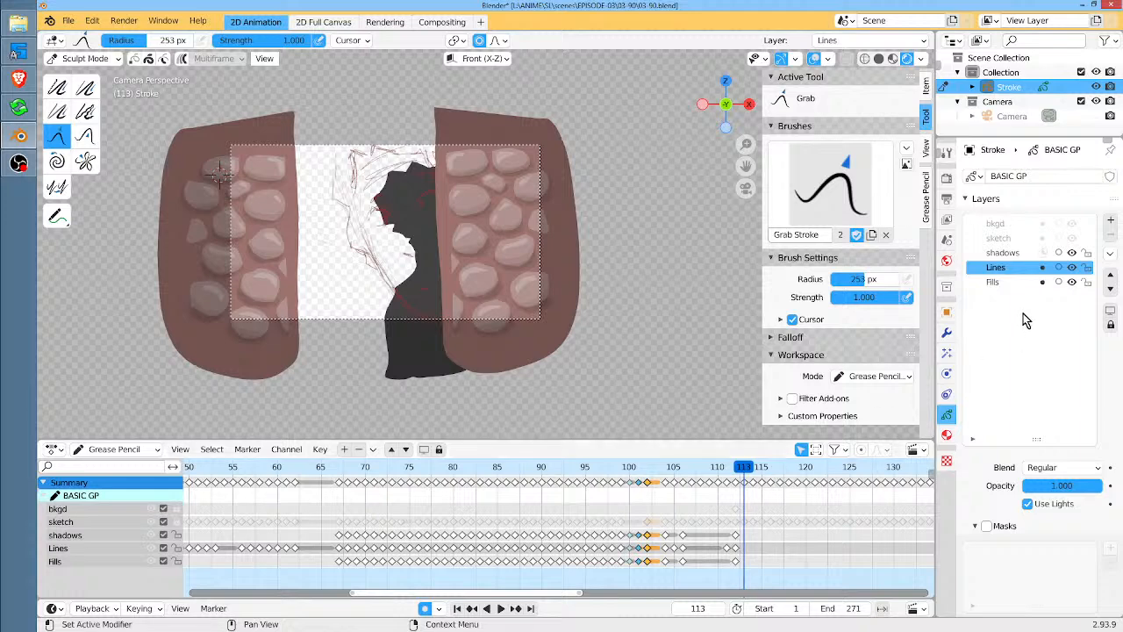
pyautogui.click(1073, 225)
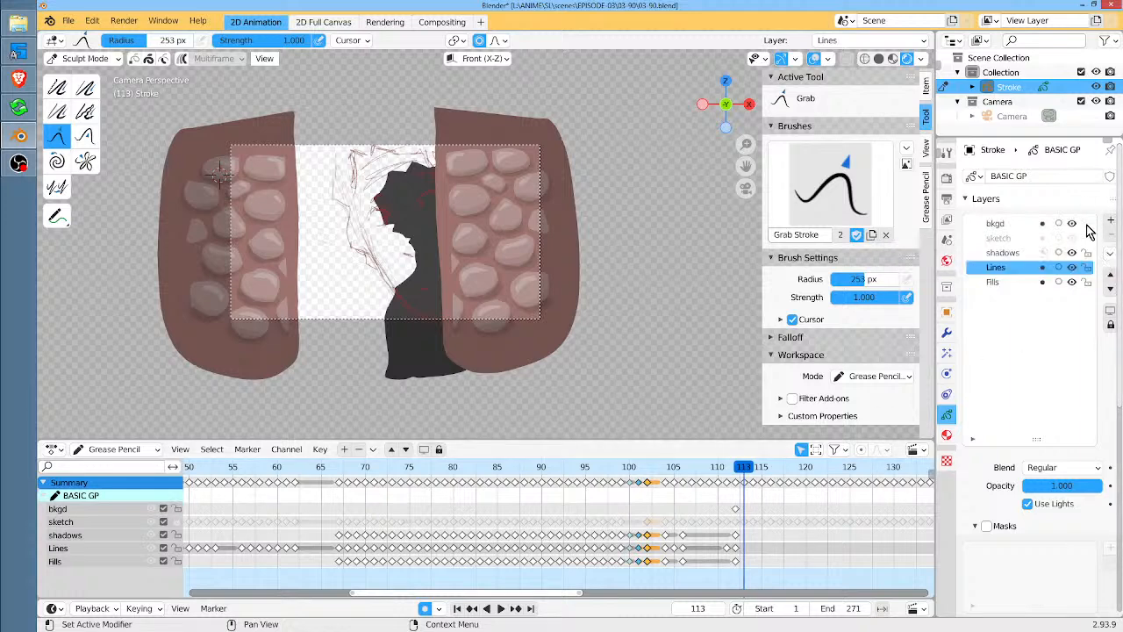
pyautogui.click(996, 227)
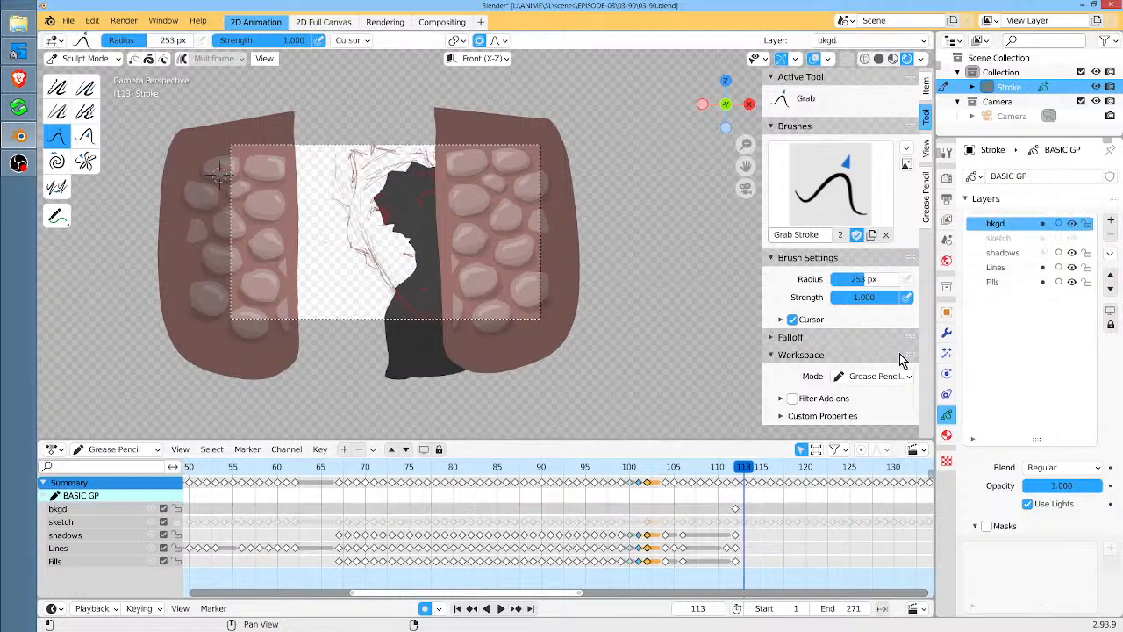
pyautogui.press('i')
pyautogui.click(510, 252)
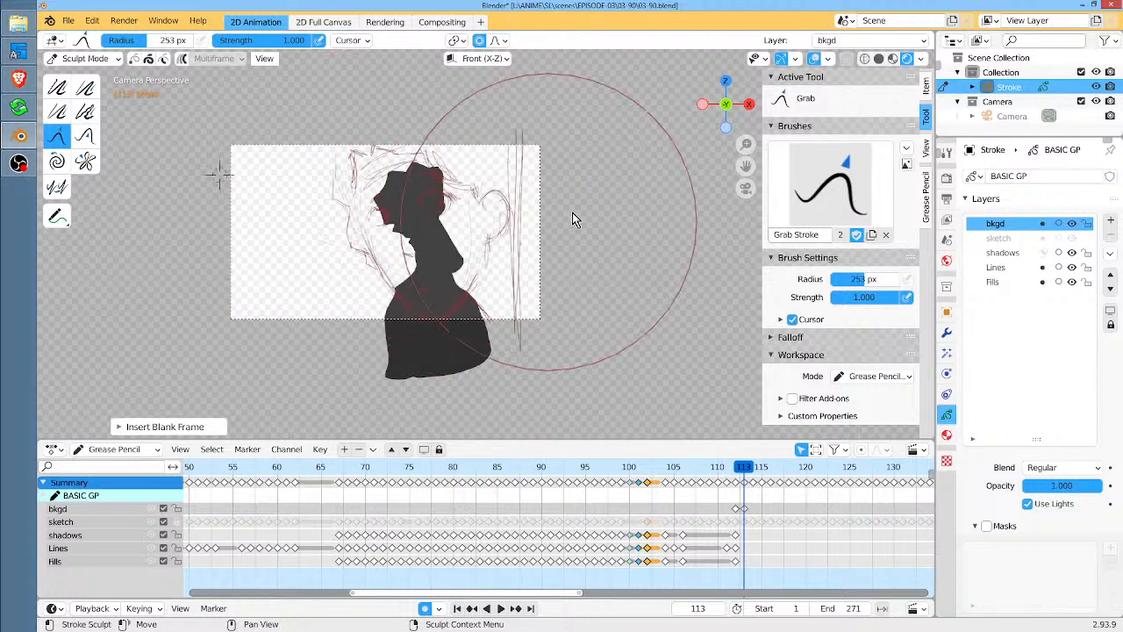
# Insert a blank keyframe on the Lines layer at frame 113
pyautogui.click(1029, 269)
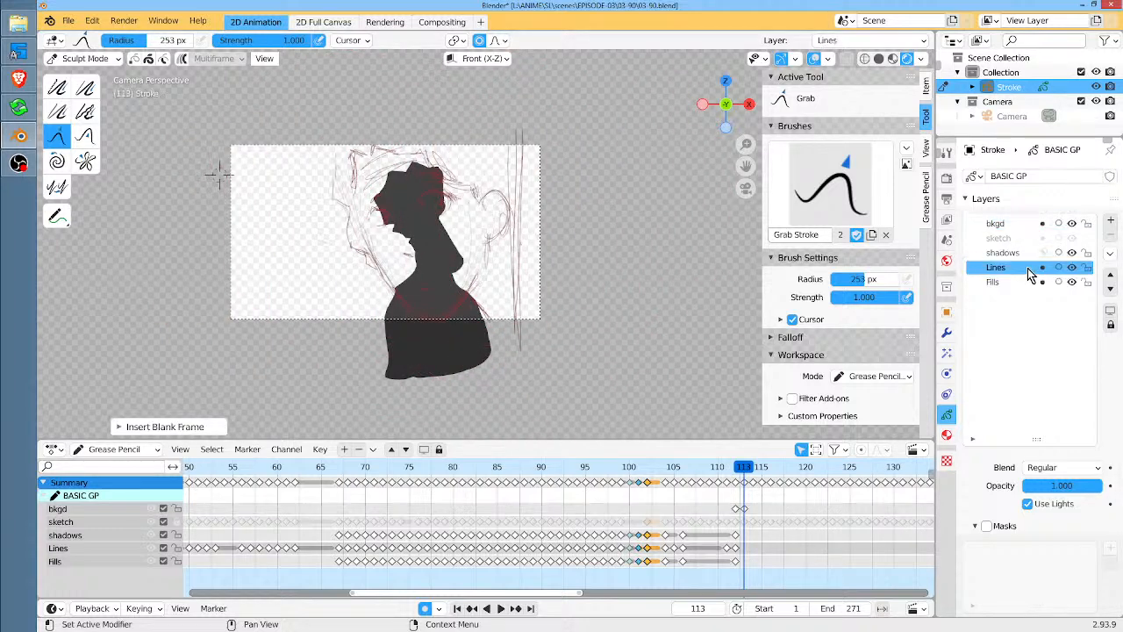
pyautogui.press('i')
pyautogui.click(455, 298)
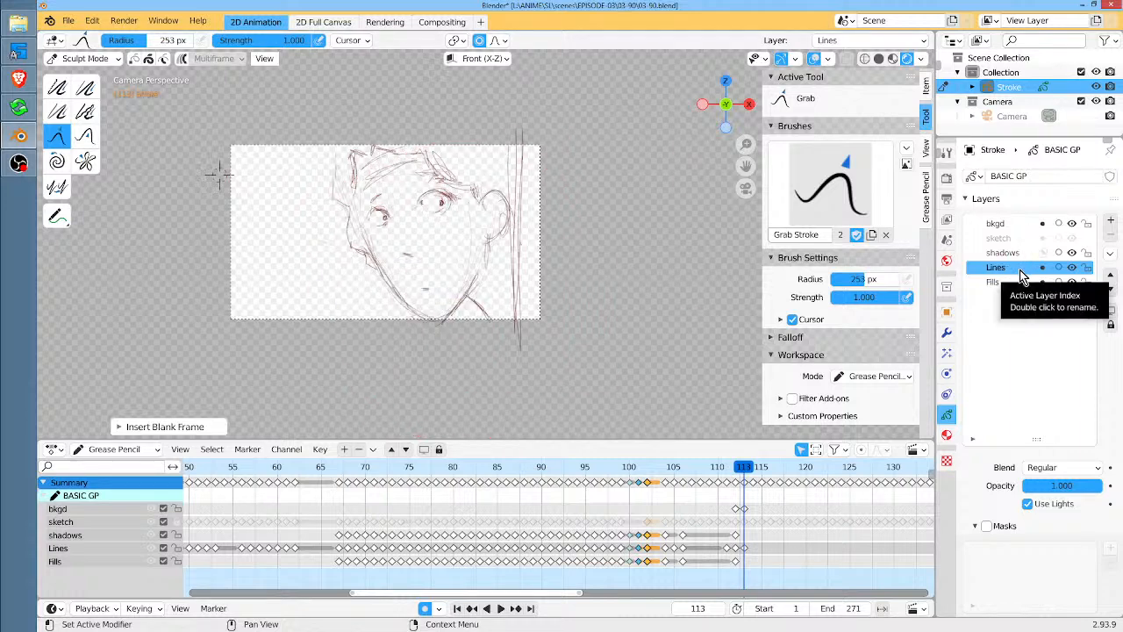
# Ink the outer contour of the sketched ear on the Lines layer in Draw mode, using the charcoal ink material
pyautogui.press('d')
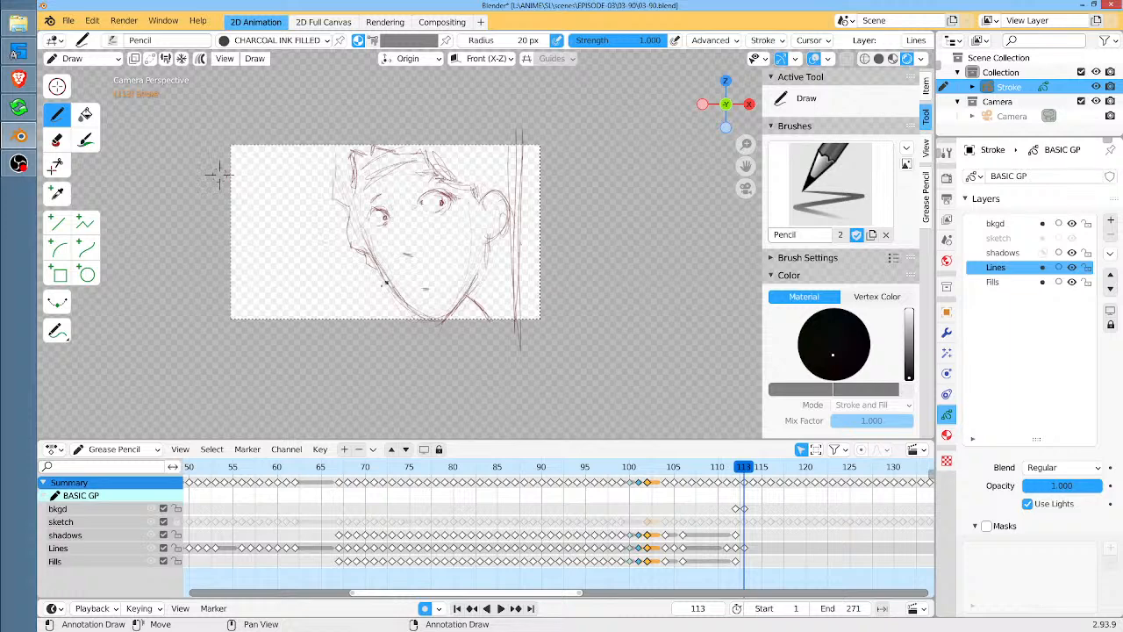
pyautogui.scroll(4, 467, 299)
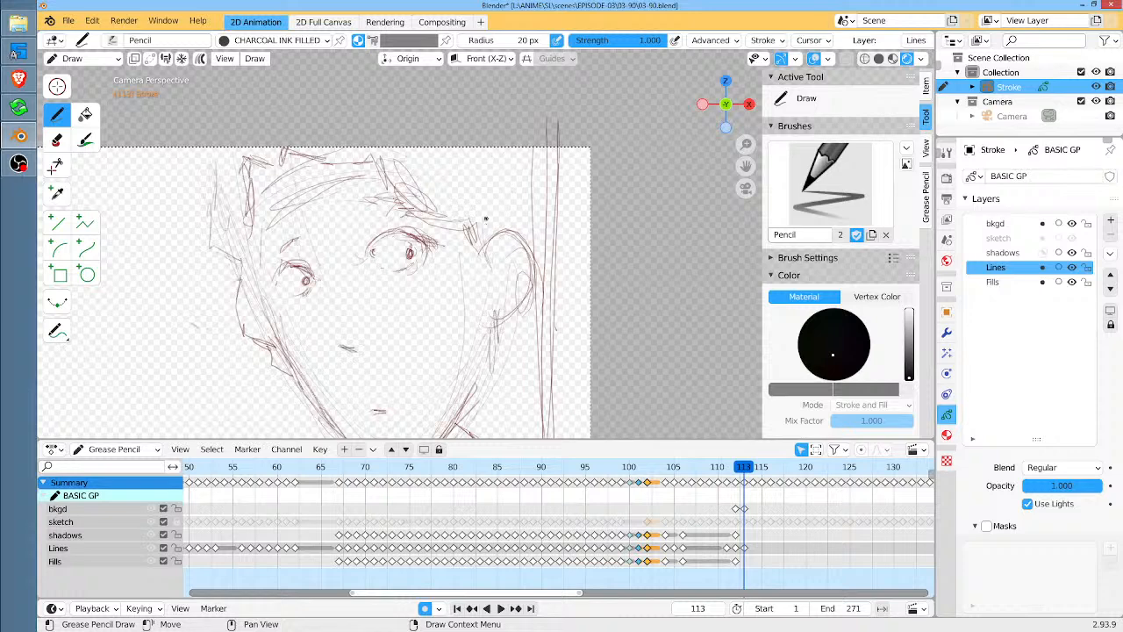
pyautogui.moveTo(475, 255)
pyautogui.mouseDown()
pyautogui.moveTo(494, 227)
pyautogui.moveTo(527, 236)
pyautogui.mouseUp()
pyautogui.hotkey('ctrl', 'z')
pyautogui.click(254, 41)
pyautogui.click(255, 87)
pyautogui.moveTo(476, 254)
pyautogui.mouseDown()
pyautogui.moveTo(507, 226)
pyautogui.moveTo(524, 238)
pyautogui.moveTo(529, 281)
pyautogui.moveTo(513, 317)
pyautogui.moveTo(483, 325)
pyautogui.mouseUp()
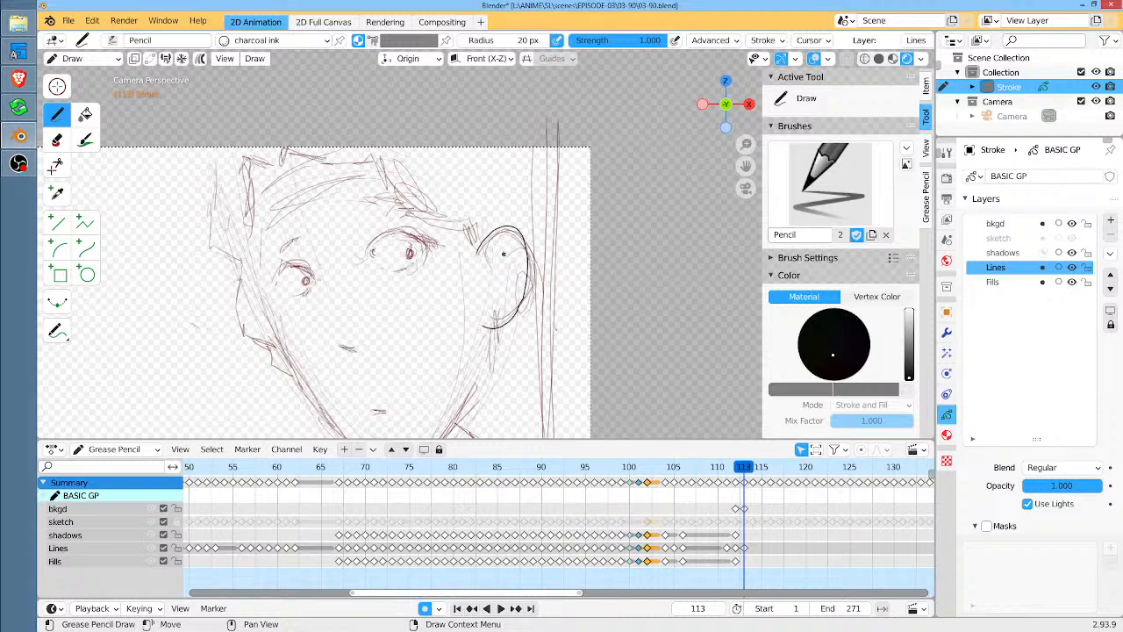
# Ink the ear's inner folds, the jagged hairline, the face contour around the chin to the jaw, and the neck line
pyautogui.moveTo(510, 244)
pyautogui.mouseDown()
pyautogui.moveTo(488, 290)
pyautogui.moveTo(501, 293)
pyautogui.mouseUp()
pyautogui.moveTo(468, 244)
pyautogui.mouseDown()
pyautogui.moveTo(465, 220)
pyautogui.moveTo(401, 198)
pyautogui.moveTo(381, 159)
pyautogui.moveTo(293, 155)
pyautogui.moveTo(277, 172)
pyautogui.moveTo(254, 160)
pyautogui.moveTo(257, 260)
pyautogui.moveTo(283, 349)
pyautogui.moveTo(340, 426)
pyautogui.moveTo(405, 474)
pyautogui.moveTo(439, 455)
pyautogui.mouseUp()
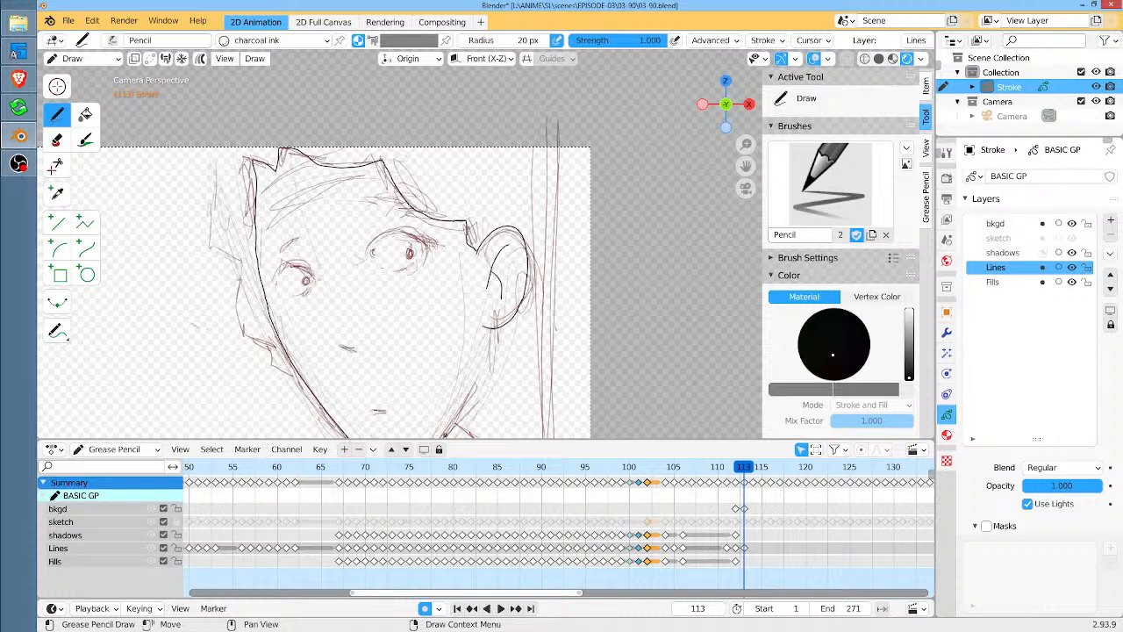
pyautogui.moveTo(510, 358); pyautogui.dragTo(490, 211, button='middle')
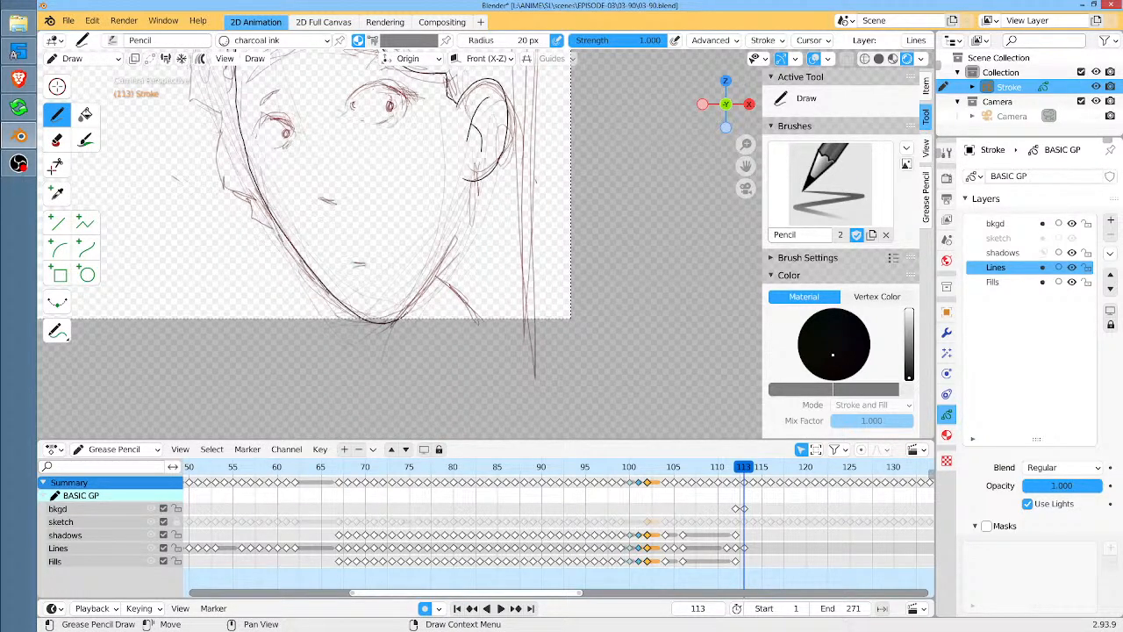
pyautogui.keyDown('shift'); pyautogui.moveTo(404, 314); pyautogui.dragTo(463, 233); pyautogui.keyUp('shift')
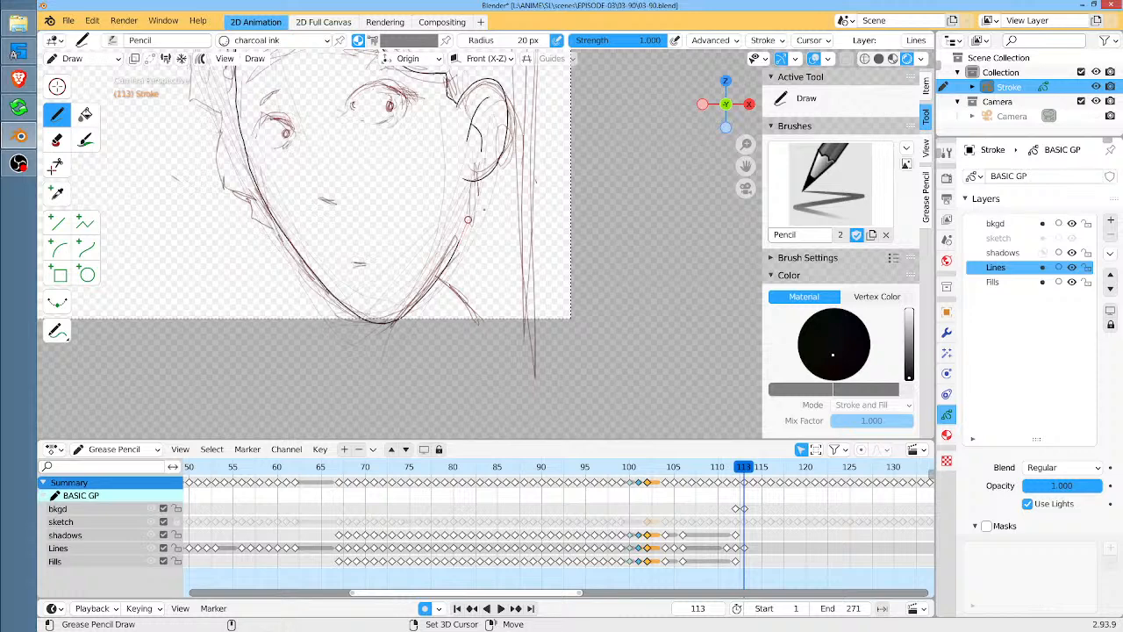
pyautogui.moveTo(436, 273); pyautogui.dragTo(489, 356)
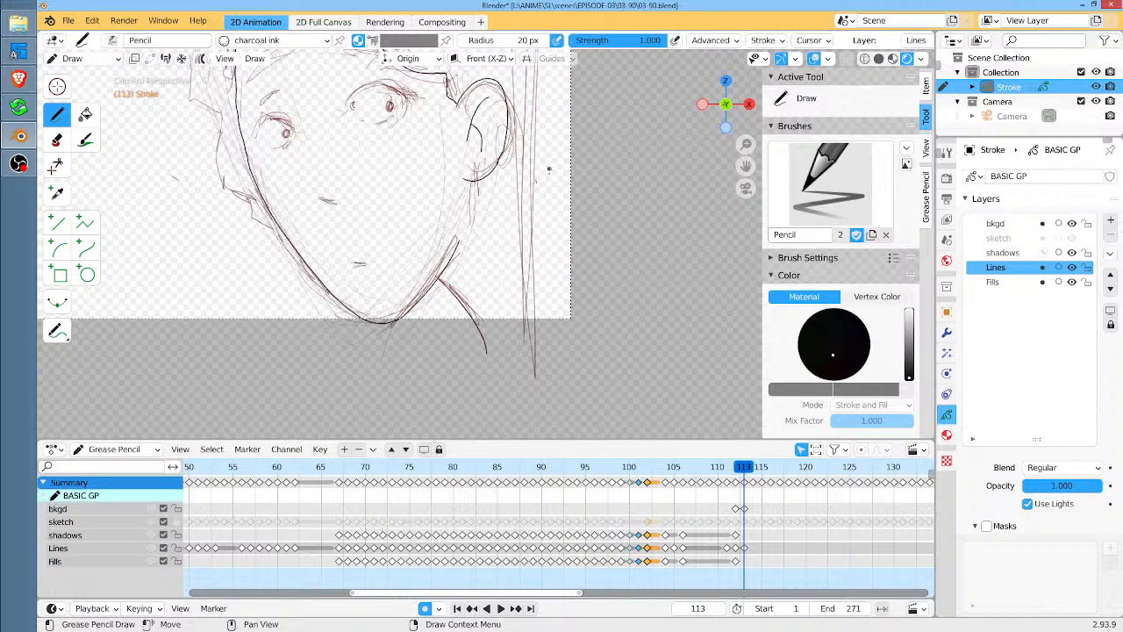
# Lower the sketch layer's opacity to 0.410 and make the Lines layer active again
pyautogui.scroll(4, 350, 153)
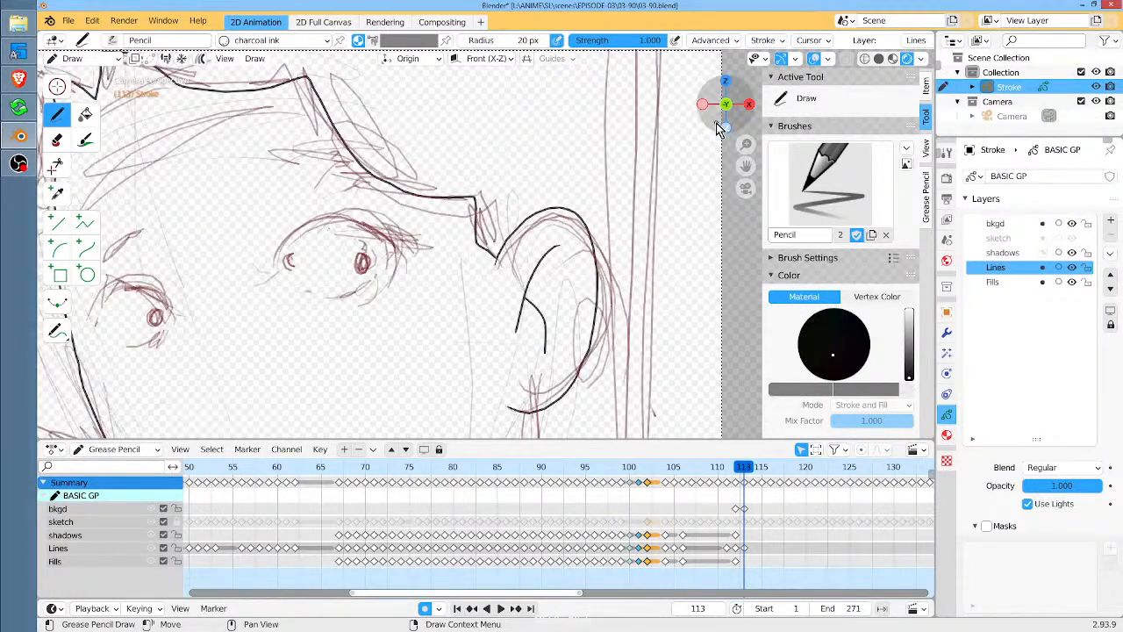
pyautogui.click(1033, 238)
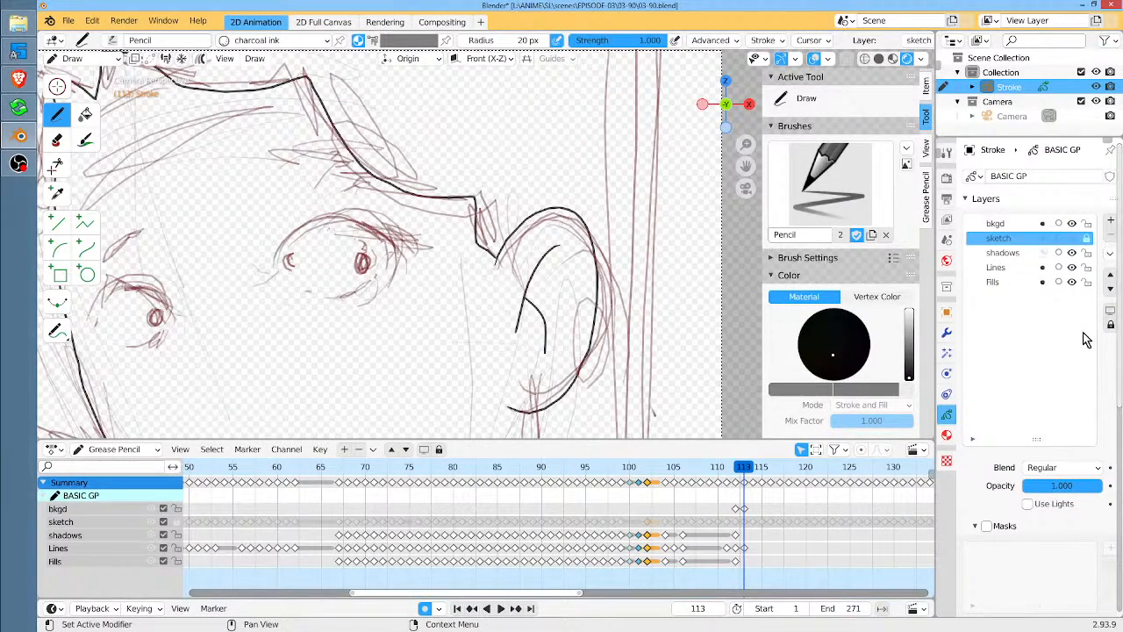
pyautogui.moveTo(1086, 489)
pyautogui.mouseDown()
pyautogui.moveTo(1019, 498)
pyautogui.moveTo(1039, 497)
pyautogui.mouseUp()
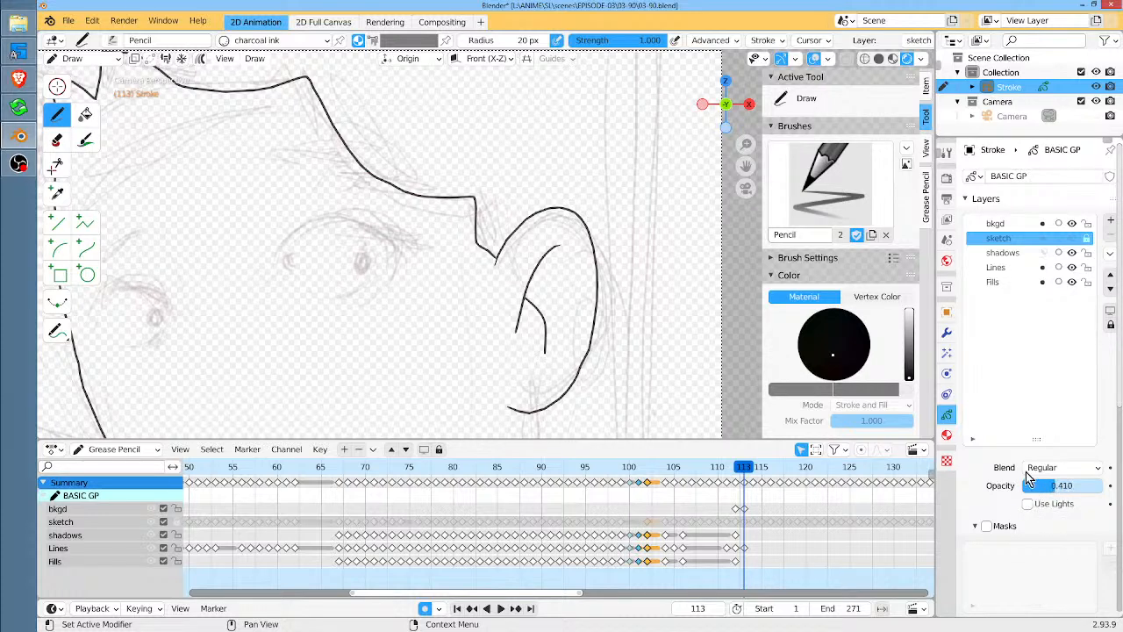
pyautogui.click(1026, 268)
# Ink both eyes with upper lids, lower lids and dark pupils, and add the short curved nose line
pyautogui.moveTo(281, 258)
pyautogui.mouseDown()
pyautogui.moveTo(328, 219)
pyautogui.moveTo(362, 226)
pyautogui.moveTo(383, 258)
pyautogui.mouseUp()
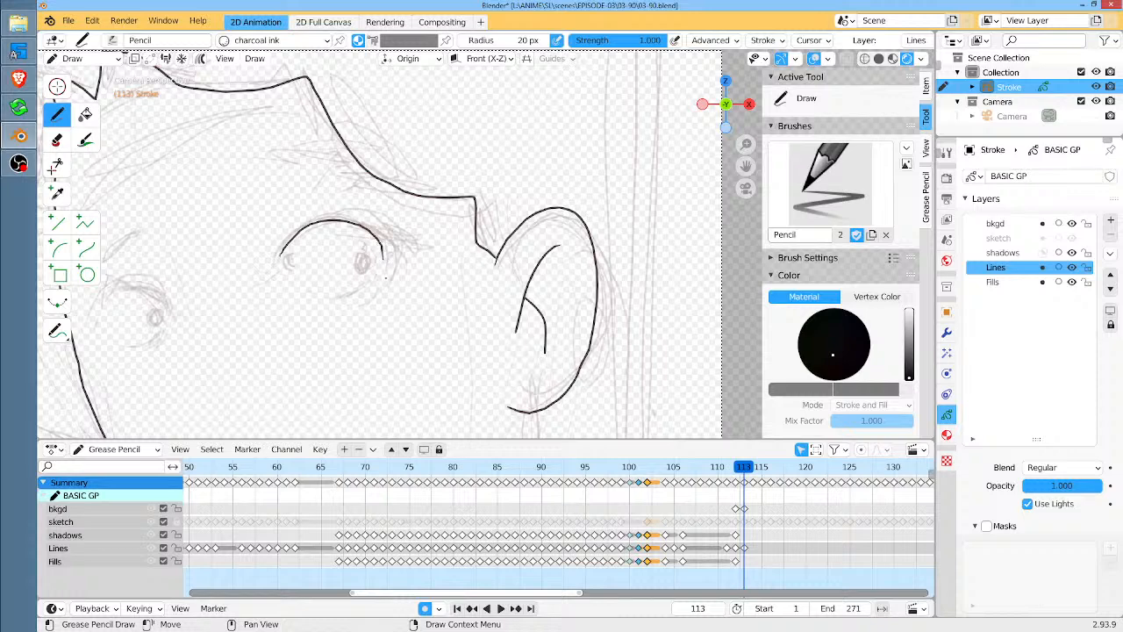
pyautogui.moveTo(306, 295)
pyautogui.mouseDown()
pyautogui.moveTo(355, 299)
pyautogui.moveTo(377, 273)
pyautogui.mouseUp()
pyautogui.moveTo(161, 295)
pyautogui.mouseDown()
pyautogui.moveTo(173, 317)
pyautogui.moveTo(165, 338)
pyautogui.moveTo(120, 348)
pyautogui.moveTo(156, 308)
pyautogui.moveTo(154, 316)
pyautogui.mouseUp()
pyautogui.moveTo(365, 247)
pyautogui.mouseDown()
pyautogui.moveTo(357, 260)
pyautogui.moveTo(366, 262)
pyautogui.moveTo(361, 251)
pyautogui.mouseUp()
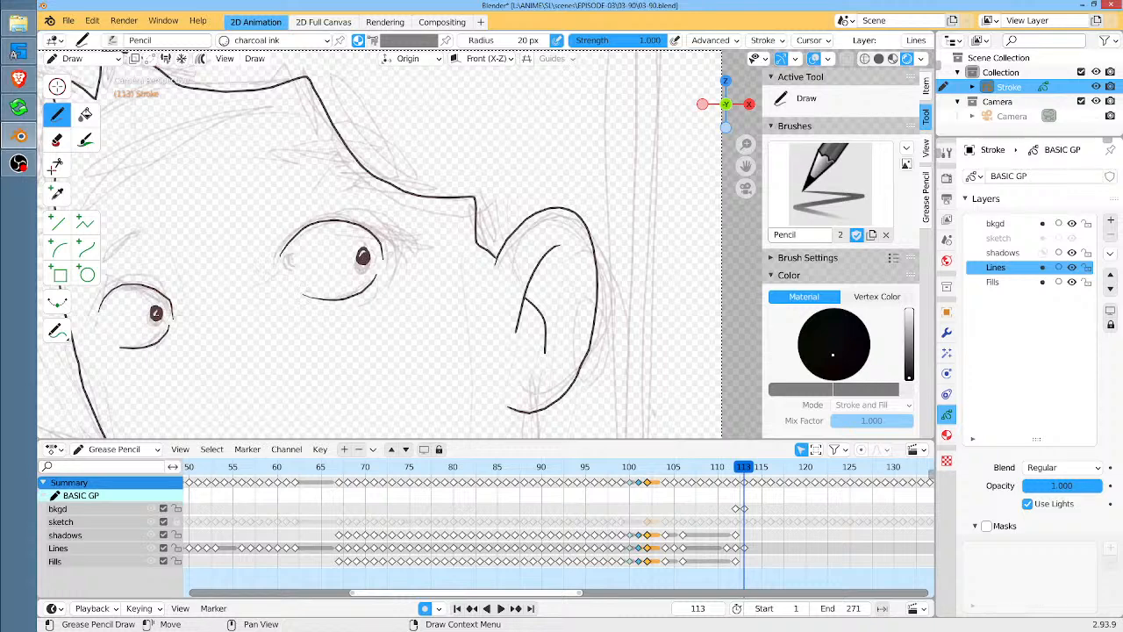
pyautogui.moveTo(416, 286); pyautogui.dragTo(423, 160, button='middle')
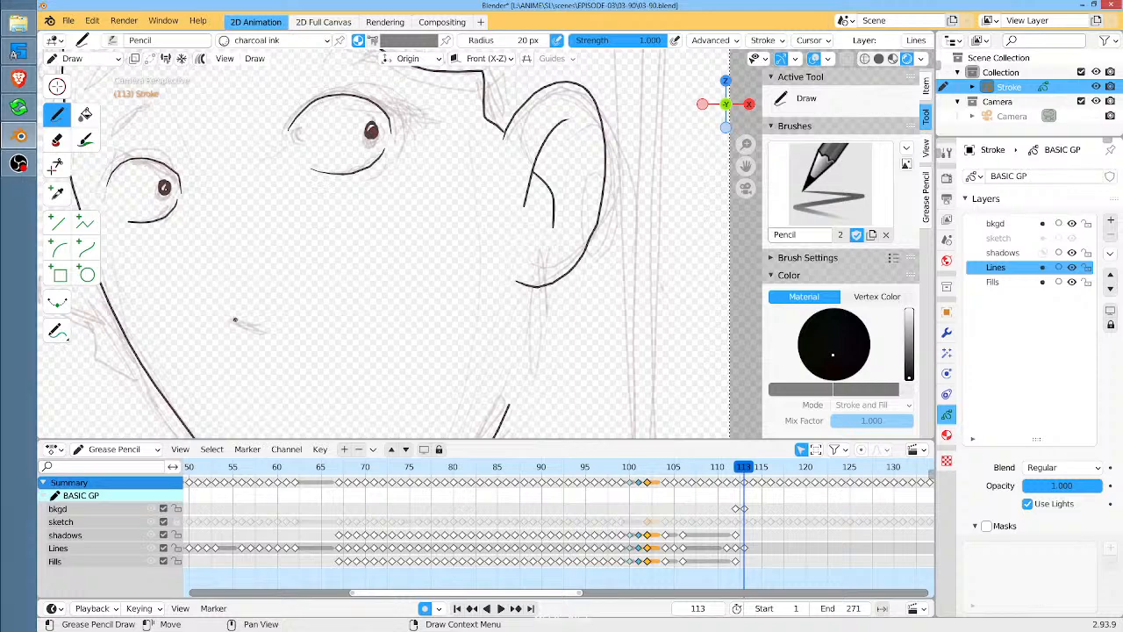
pyautogui.moveTo(234, 320)
pyautogui.mouseDown()
pyautogui.moveTo(267, 334)
pyautogui.moveTo(291, 319)
pyautogui.mouseUp()
pyautogui.moveTo(528, 300); pyautogui.dragTo(541, 191, button='middle')
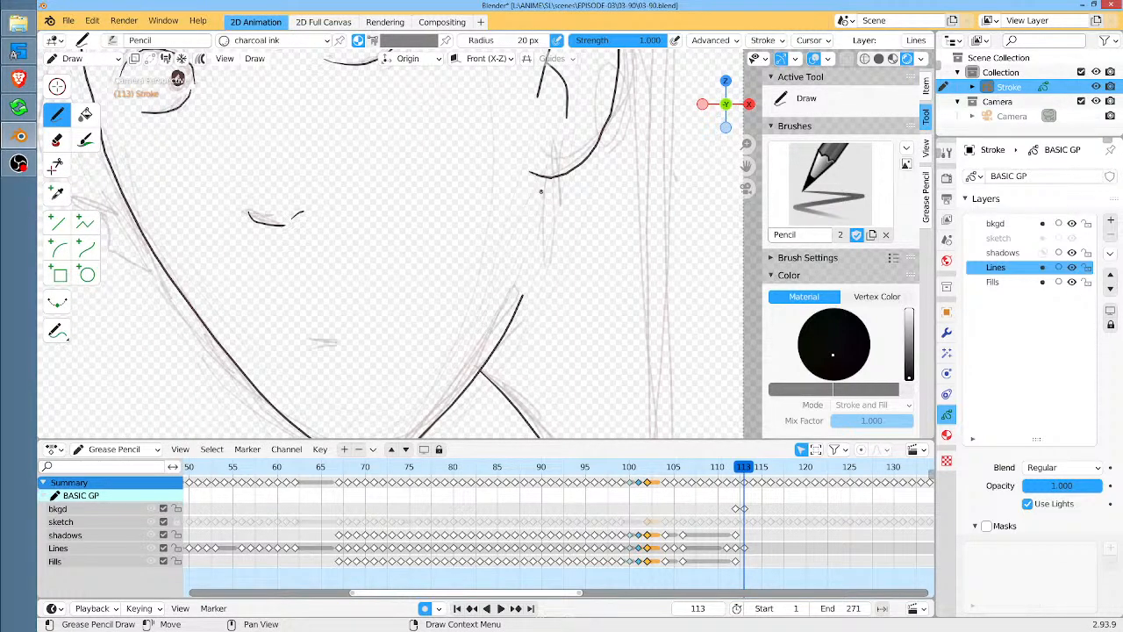
# Reshape the hairline's spiky section above the forehead inward with the Grab brush in Sculpt Mode
pyautogui.moveTo(404, 143)
pyautogui.mouseDown(button='middle')
pyautogui.moveTo(429, 228)
pyautogui.moveTo(501, 322)
pyautogui.mouseUp(button='middle')
pyautogui.keyDown('ctrl'); pyautogui.moveTo(484, 263); pyautogui.dragTo(474, 280, button='middle'); pyautogui.keyUp('ctrl')
pyautogui.moveTo(477, 199); pyautogui.dragTo(422, 305, button='middle')
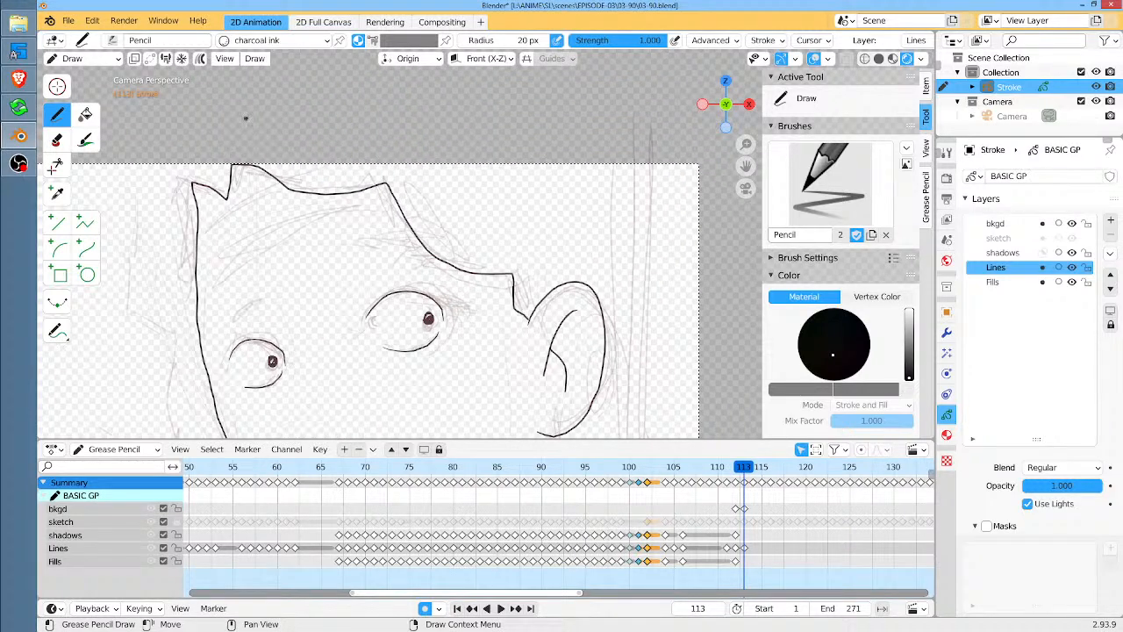
pyautogui.hotkey('ctrl', 'Tab')
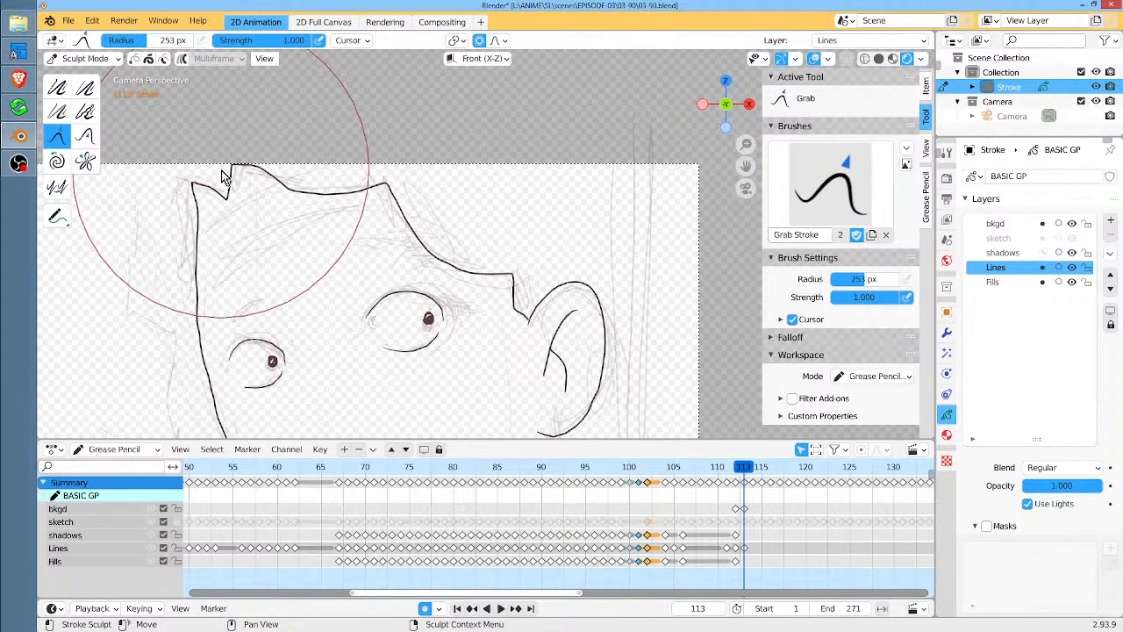
pyautogui.moveTo(226, 179); pyautogui.dragTo(265, 168)
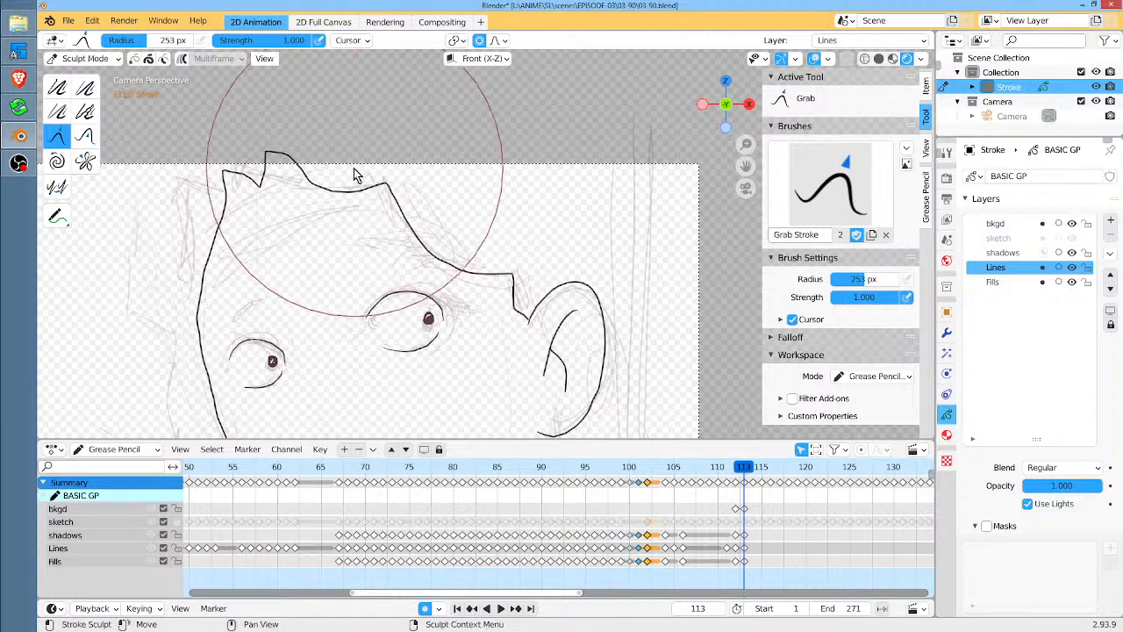
pyautogui.moveTo(354, 169); pyautogui.dragTo(348, 167)
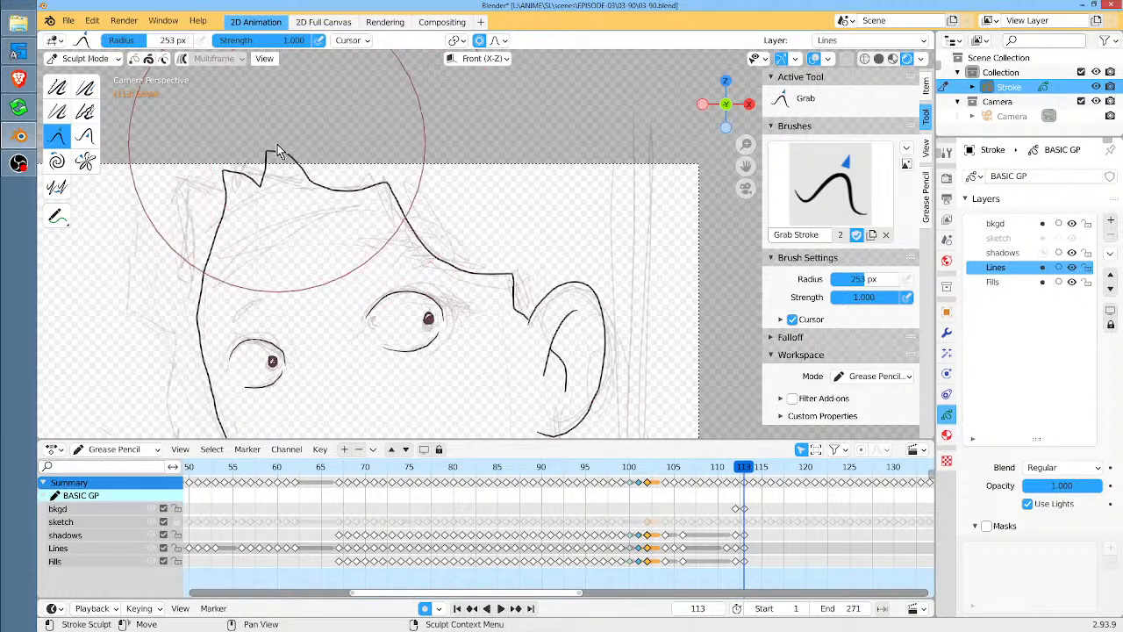
pyautogui.moveTo(274, 144); pyautogui.dragTo(281, 144)
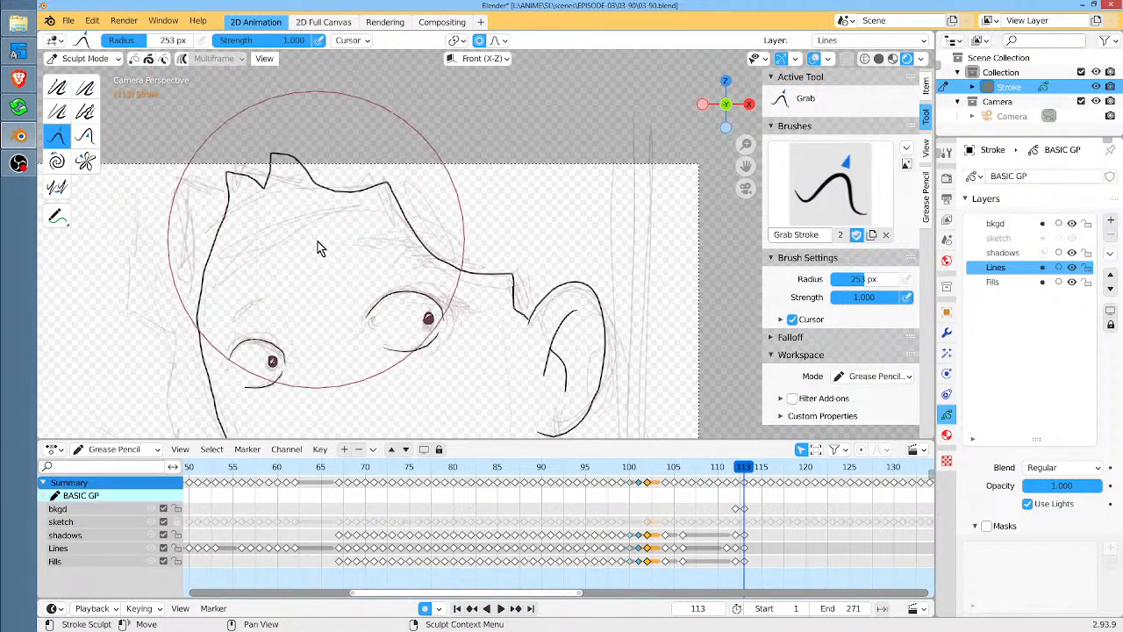
# Ink the headband's lower and upper edges as two curves across the forehead in Draw mode
pyautogui.press('d')
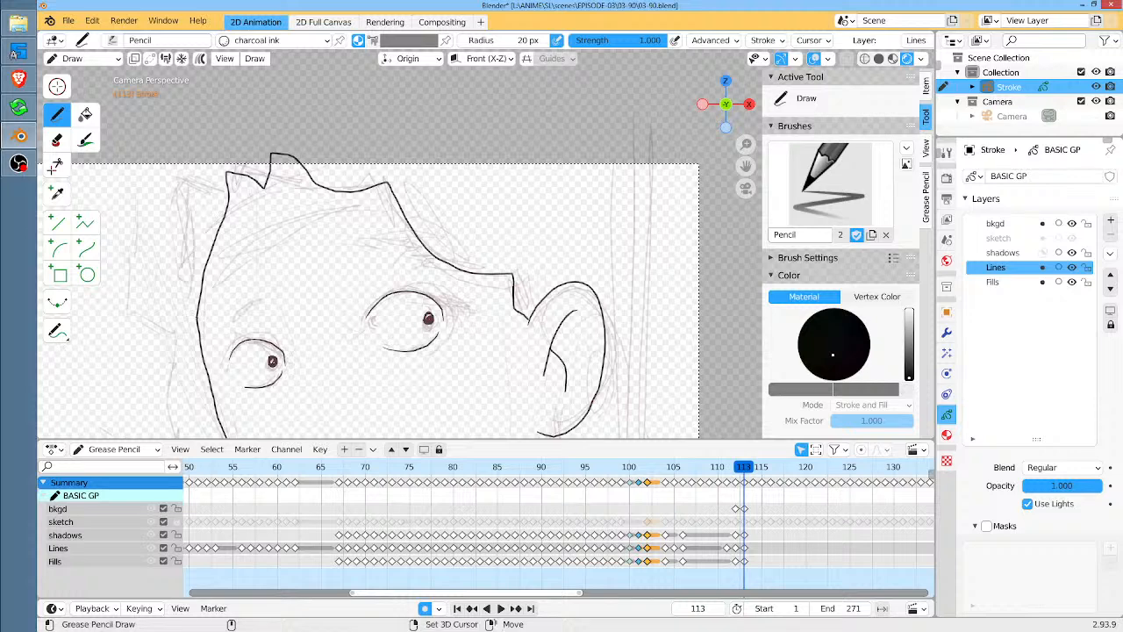
pyautogui.moveTo(197, 316); pyautogui.dragTo(423, 244)
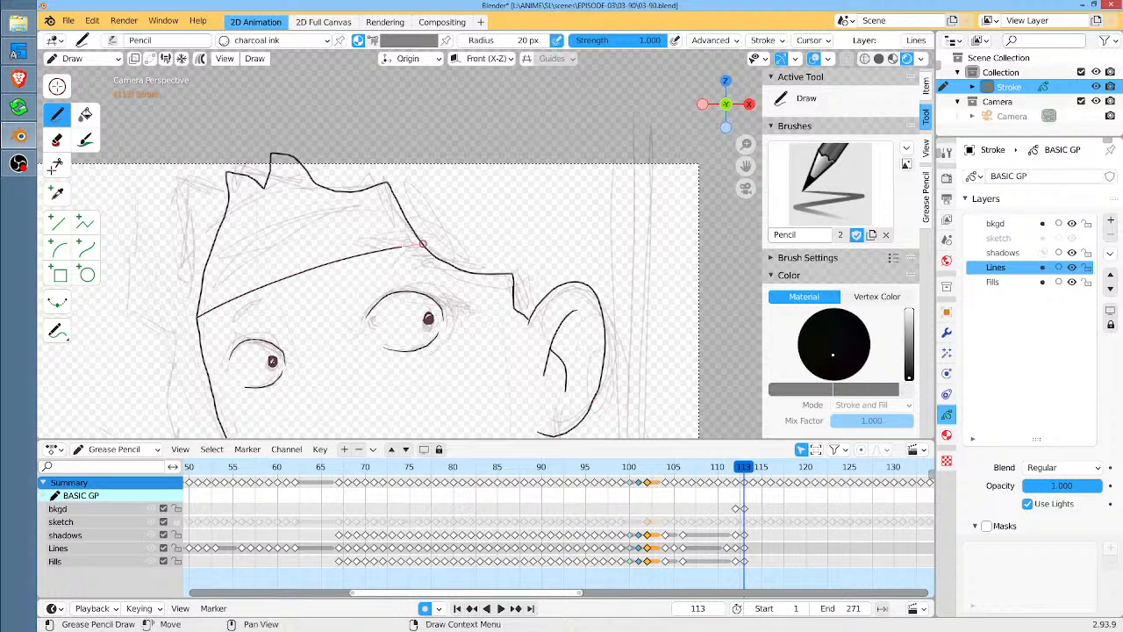
pyautogui.moveTo(209, 257)
pyautogui.mouseDown()
pyautogui.moveTo(289, 215)
pyautogui.moveTo(395, 197)
pyautogui.mouseUp()
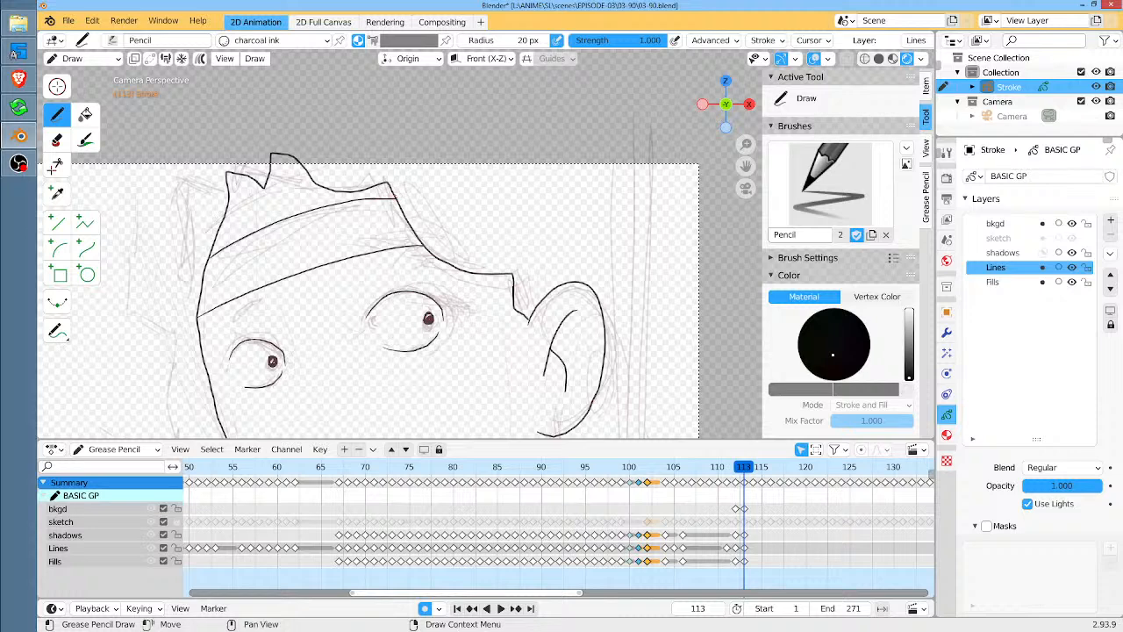
# Ink the jagged outer hair outline around the head, from the cheek over the top and down to the ear
pyautogui.scroll(-2, 422, 216)
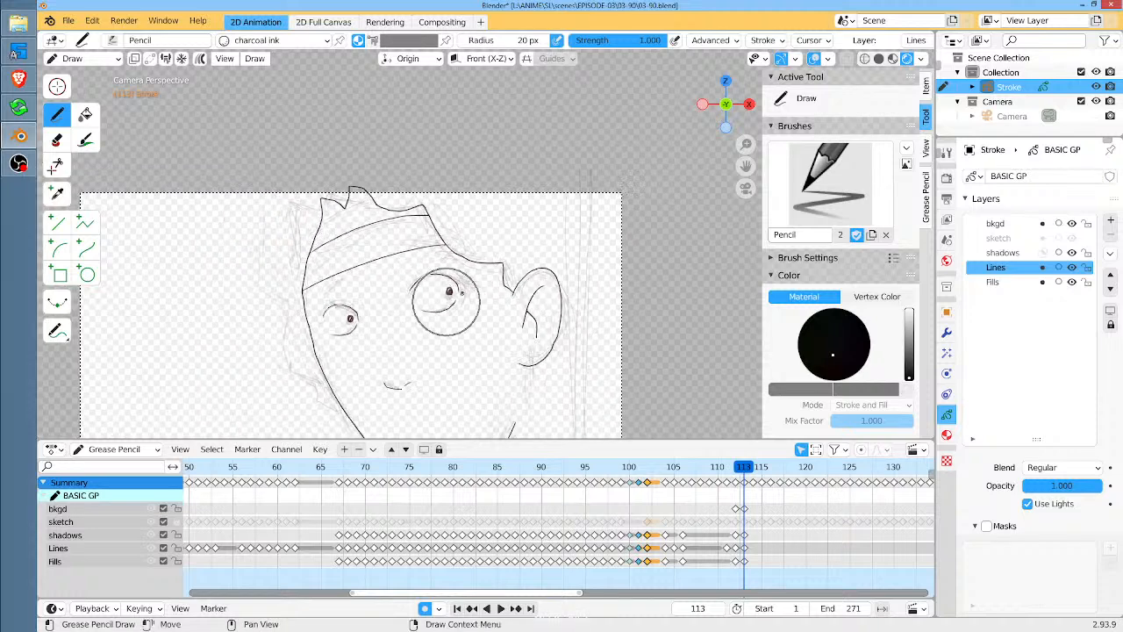
pyautogui.moveTo(545, 254); pyautogui.dragTo(507, 188, button='middle')
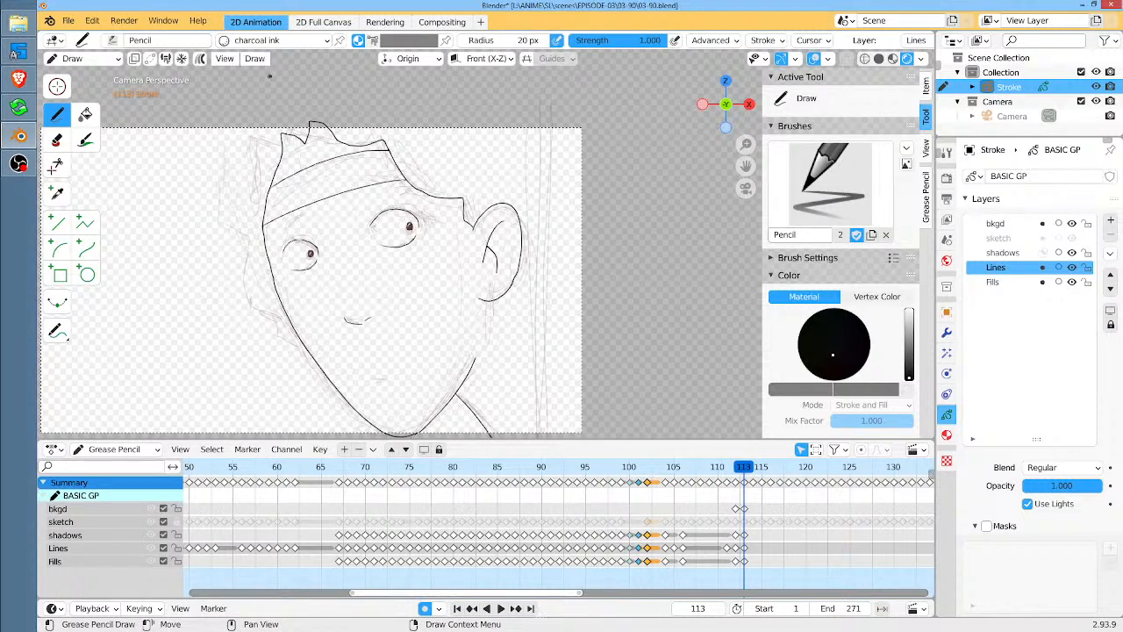
pyautogui.moveTo(258, 79); pyautogui.dragTo(320, 121, button='middle')
pyautogui.moveTo(323, 109)
pyautogui.mouseDown()
pyautogui.moveTo(280, 142)
pyautogui.moveTo(289, 203)
pyautogui.moveTo(269, 274)
pyautogui.moveTo(302, 300)
pyautogui.moveTo(300, 355)
pyautogui.moveTo(360, 405)
pyautogui.moveTo(377, 401)
pyautogui.mouseUp()
pyautogui.moveTo(335, 106); pyautogui.dragTo(408, 79)
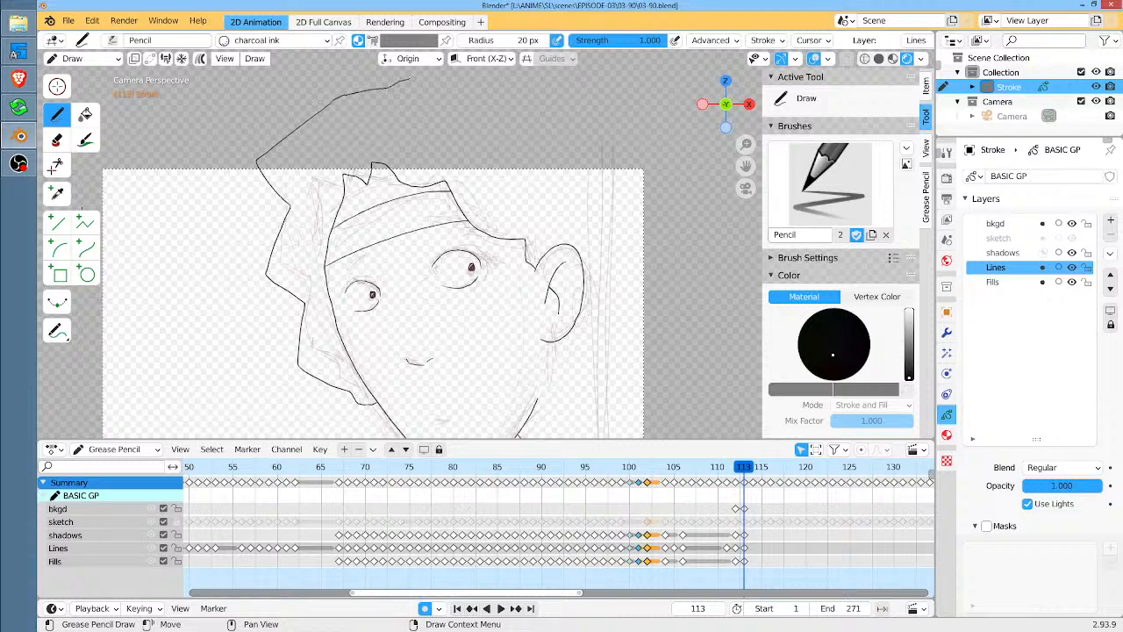
pyautogui.moveTo(581, 199); pyautogui.dragTo(473, 153, button='middle')
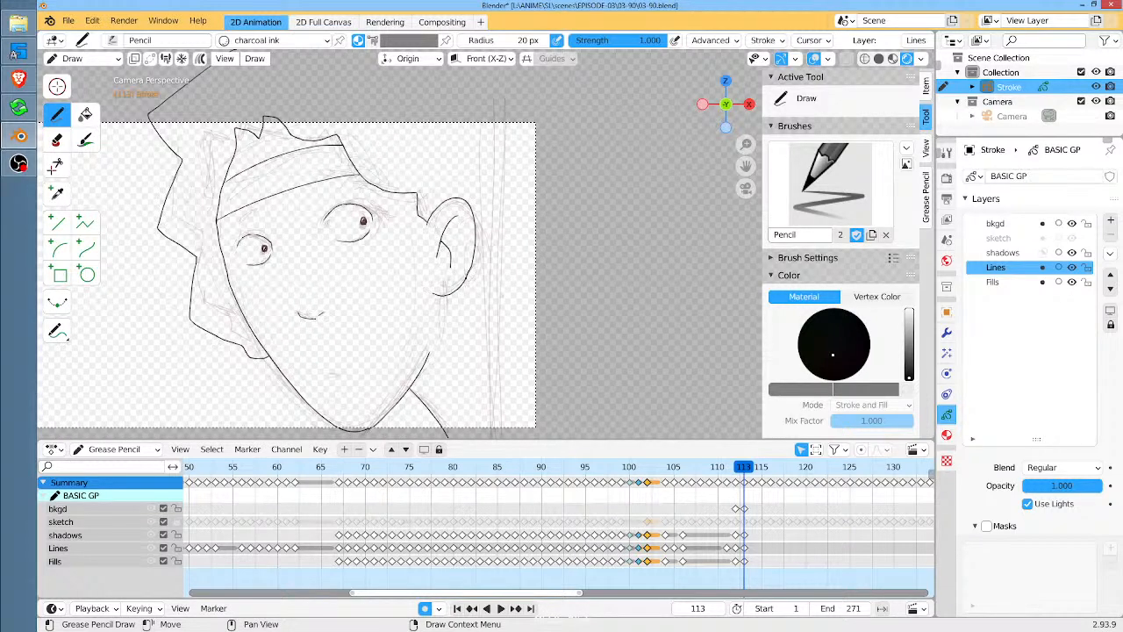
pyautogui.moveTo(466, 279)
pyautogui.mouseDown()
pyautogui.moveTo(519, 315)
pyautogui.moveTo(539, 290)
pyautogui.moveTo(524, 254)
pyautogui.moveTo(567, 167)
pyautogui.mouseUp()
pyautogui.keyDown('shift'); pyautogui.moveTo(586, 172); pyautogui.dragTo(592, 251, button='middle'); pyautogui.keyUp('shift')
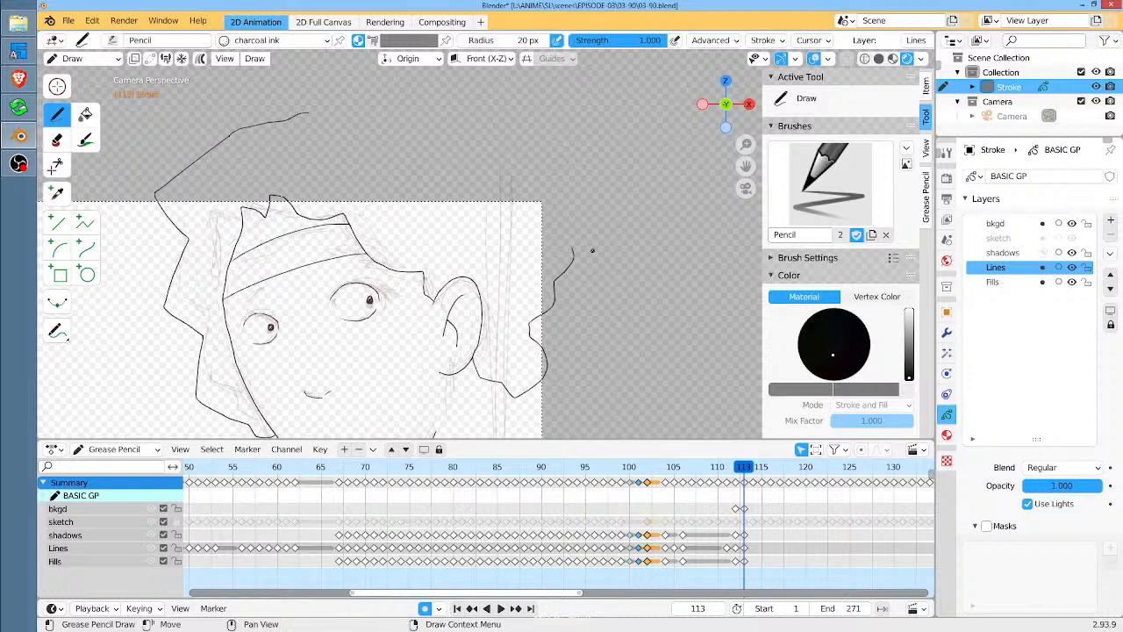
pyautogui.moveTo(315, 115)
pyautogui.mouseDown()
pyautogui.moveTo(349, 95)
pyautogui.moveTo(425, 93)
pyautogui.moveTo(542, 165)
pyautogui.moveTo(575, 250)
pyautogui.mouseUp()
pyautogui.keyDown('shift'); pyautogui.moveTo(597, 313); pyautogui.dragTo(600, 179, button='middle'); pyautogui.keyUp('shift')
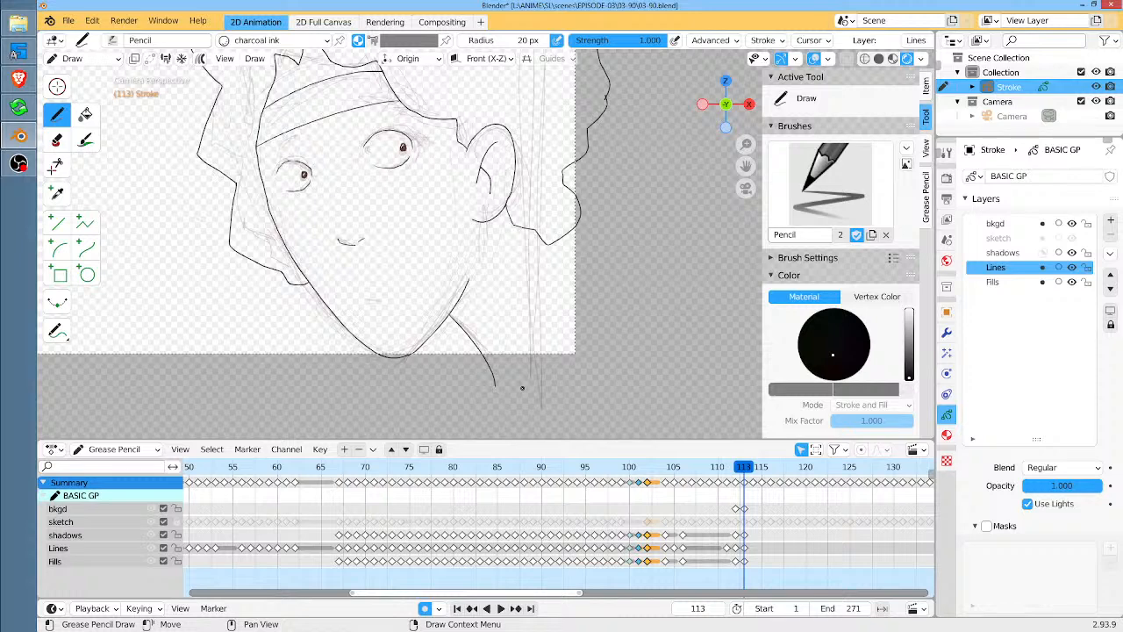
# Advance to frame 114 and insert a blank keyframe on the Lines layer
pyautogui.press('space')
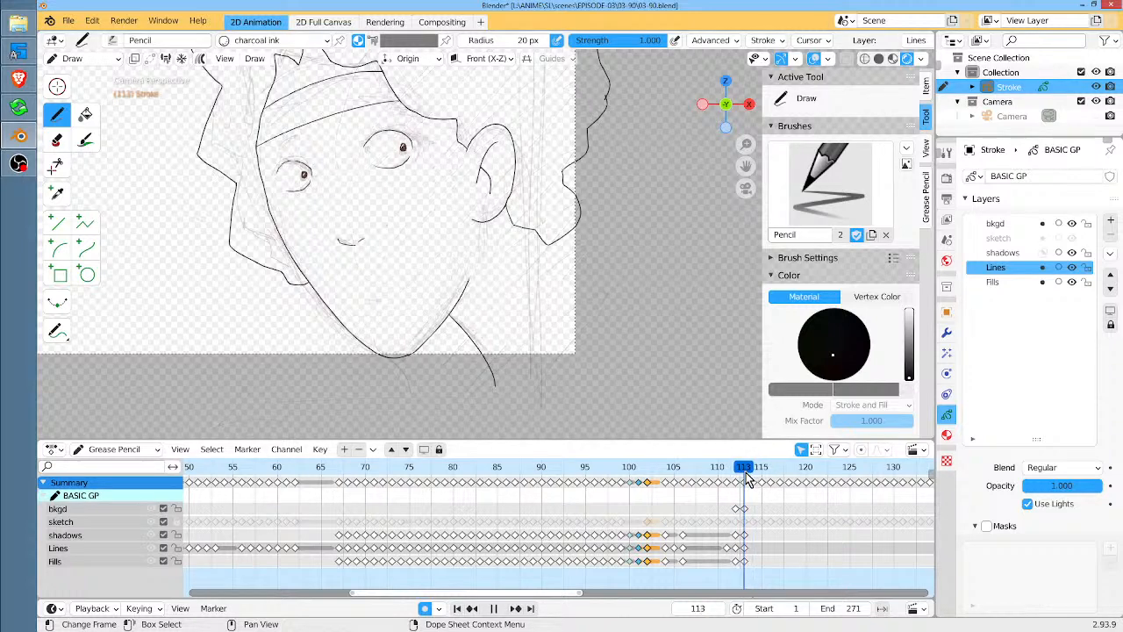
pyautogui.press('space')
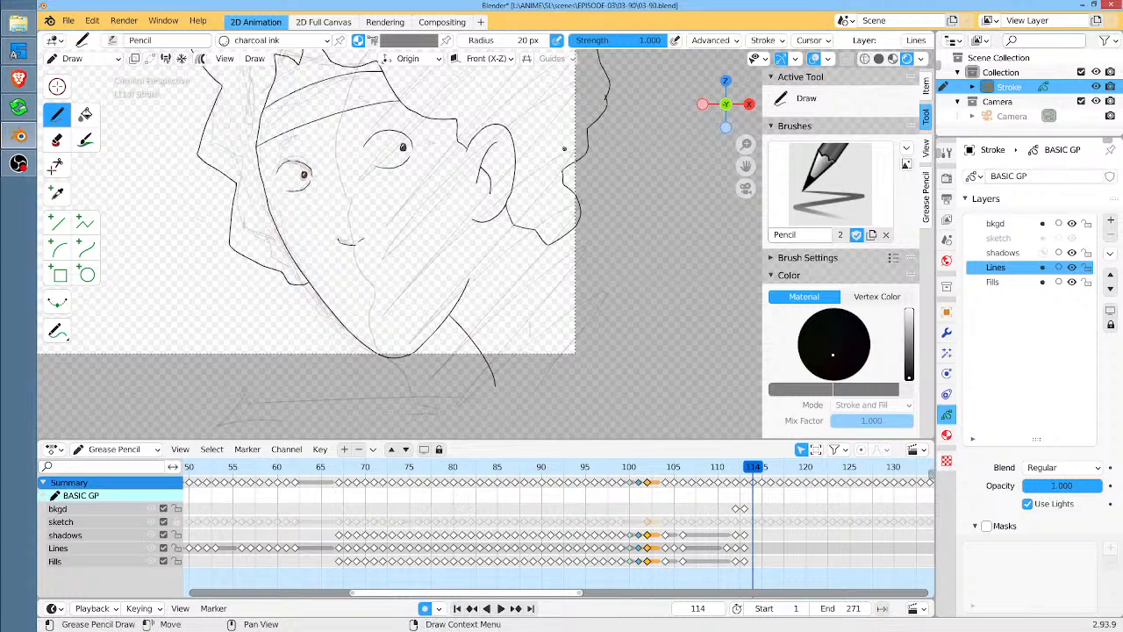
pyautogui.scroll(-4, 534, 253)
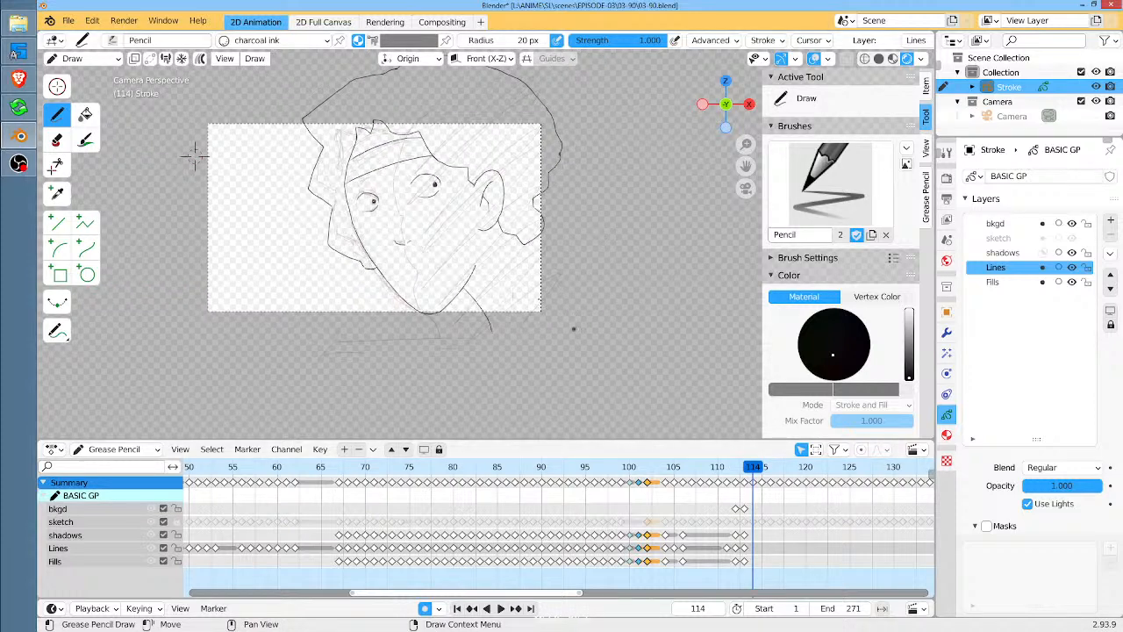
pyautogui.press('i')
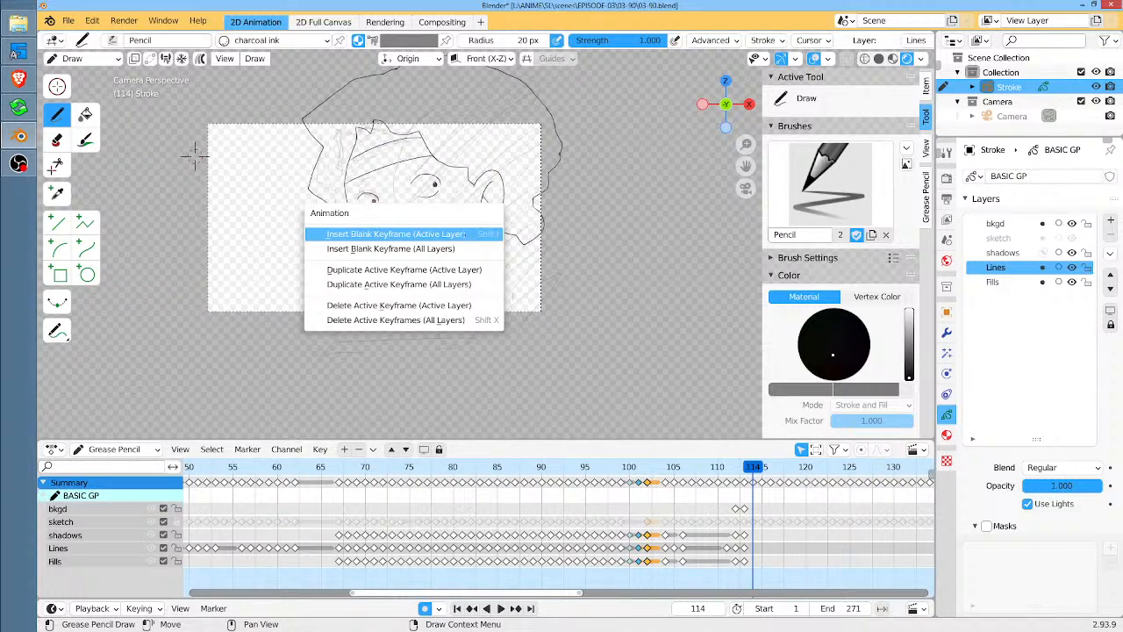
pyautogui.click(465, 235)
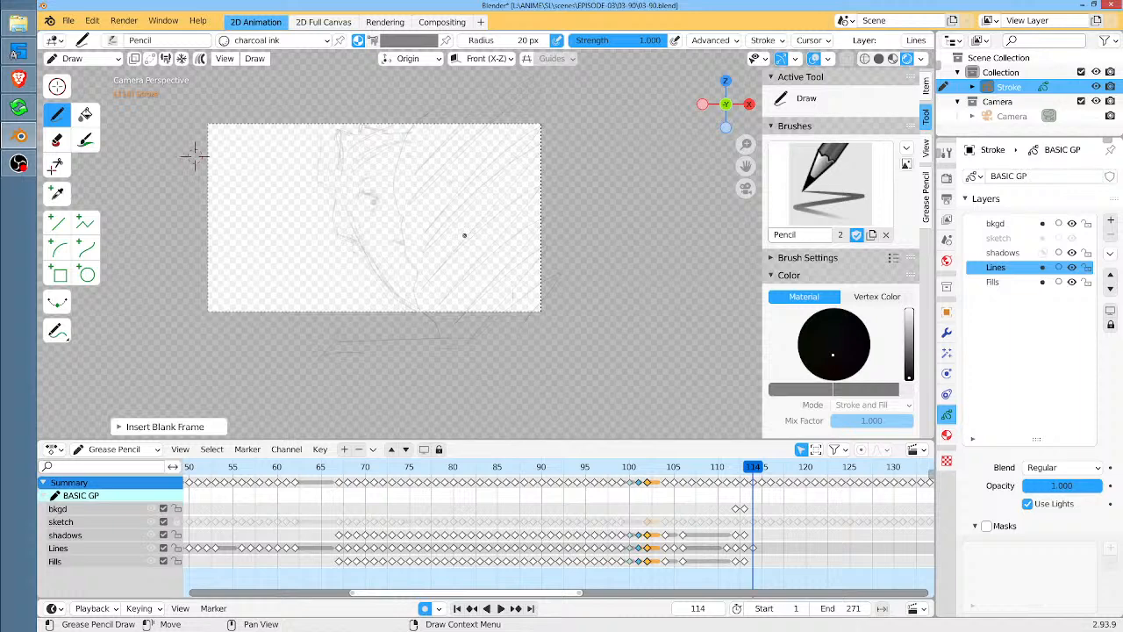
# Delete the blank keyframe on the Lines layer at frame 114
pyautogui.moveTo(754, 470); pyautogui.dragTo(755, 477)
pyautogui.click(754, 548)
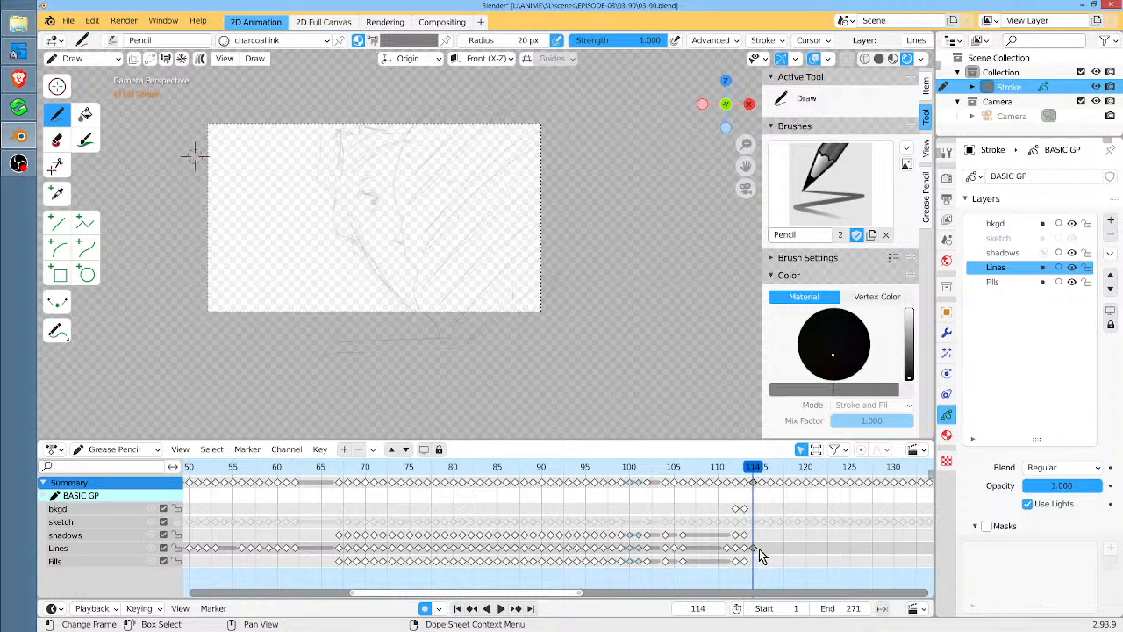
pyautogui.press('x')
pyautogui.click(759, 550)
# Go to frame 115 and insert a blank keyframe on the Lines layer
pyautogui.moveTo(756, 476); pyautogui.dragTo(764, 475)
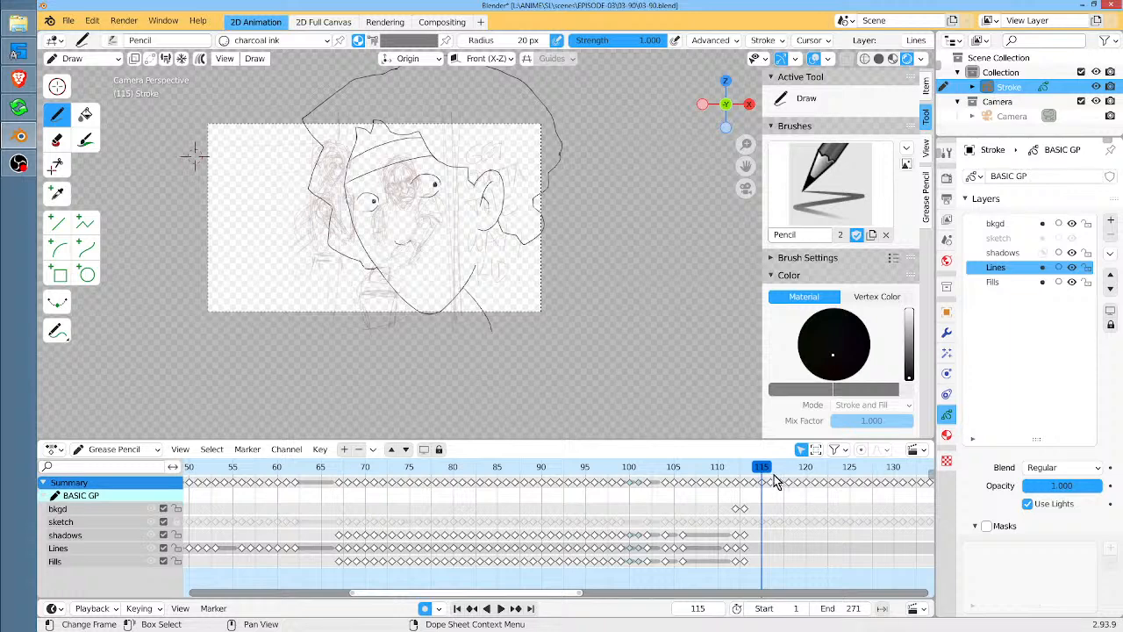
pyautogui.click(606, 291)
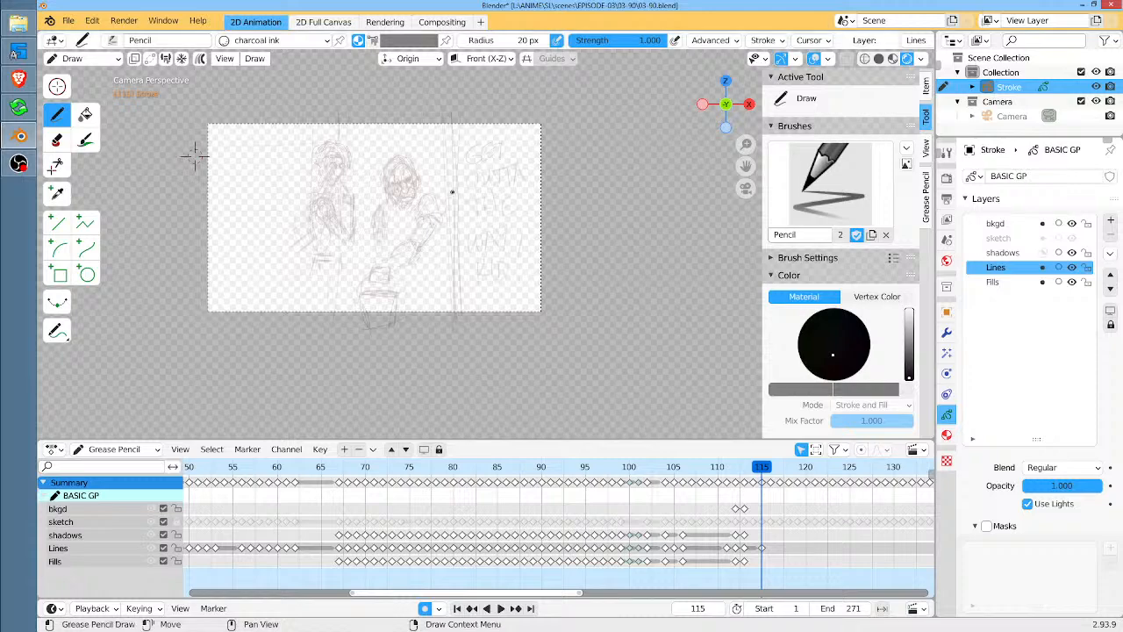
pyautogui.scroll(5, 442, 217)
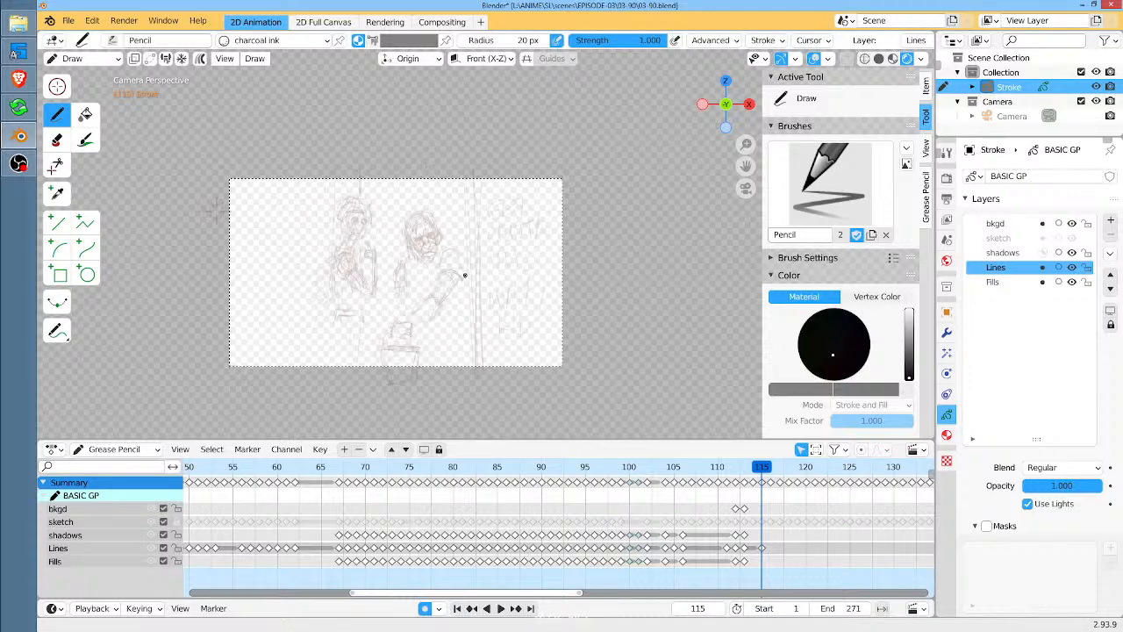
pyautogui.scroll(1, 514, 184)
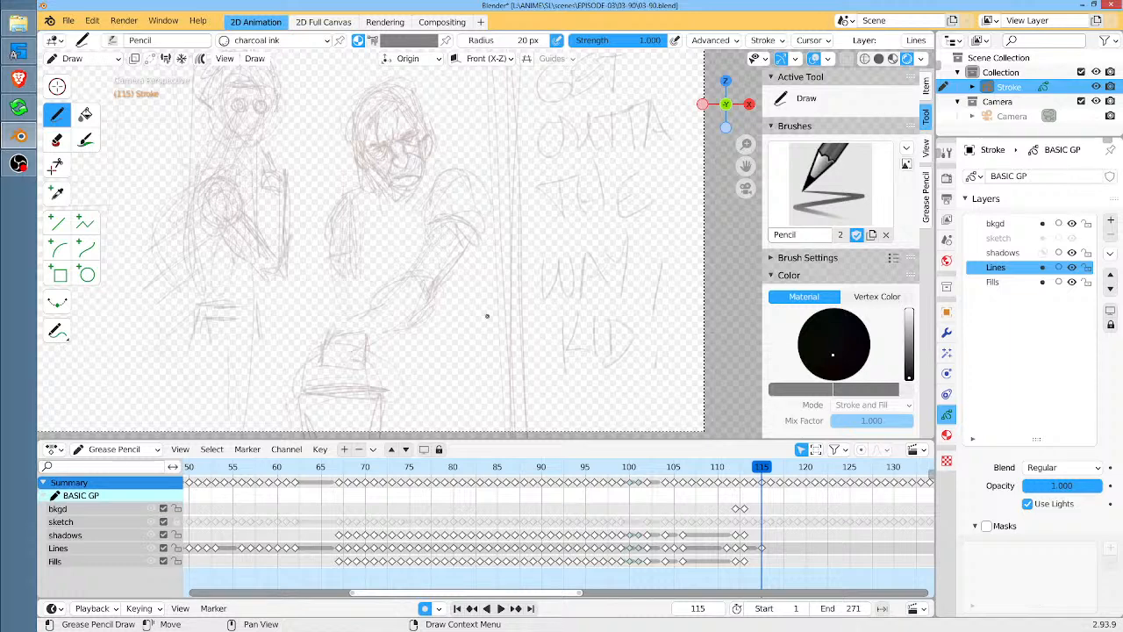
# Go back to frame 106 and smooth the inked outlines of both eyes on the Lines layer with the Smooth sculpt brush
pyautogui.moveTo(727, 468)
pyautogui.mouseDown()
pyautogui.moveTo(672, 469)
pyautogui.moveTo(691, 469)
pyautogui.mouseUp()
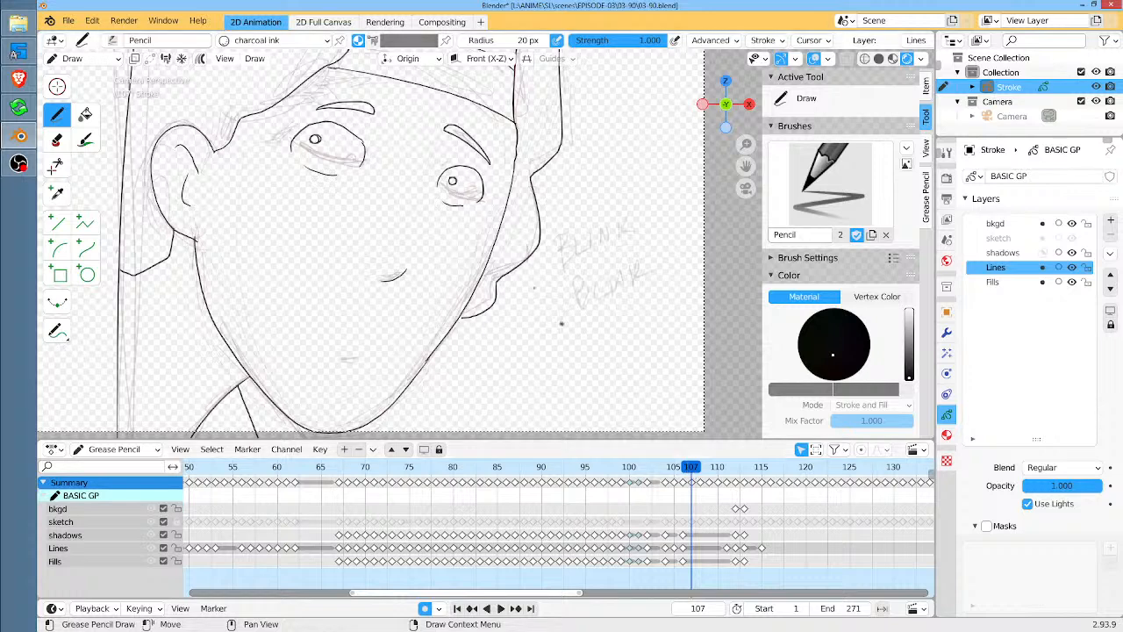
pyautogui.scroll(-1, 514, 257)
pyautogui.scroll(2, 514, 257)
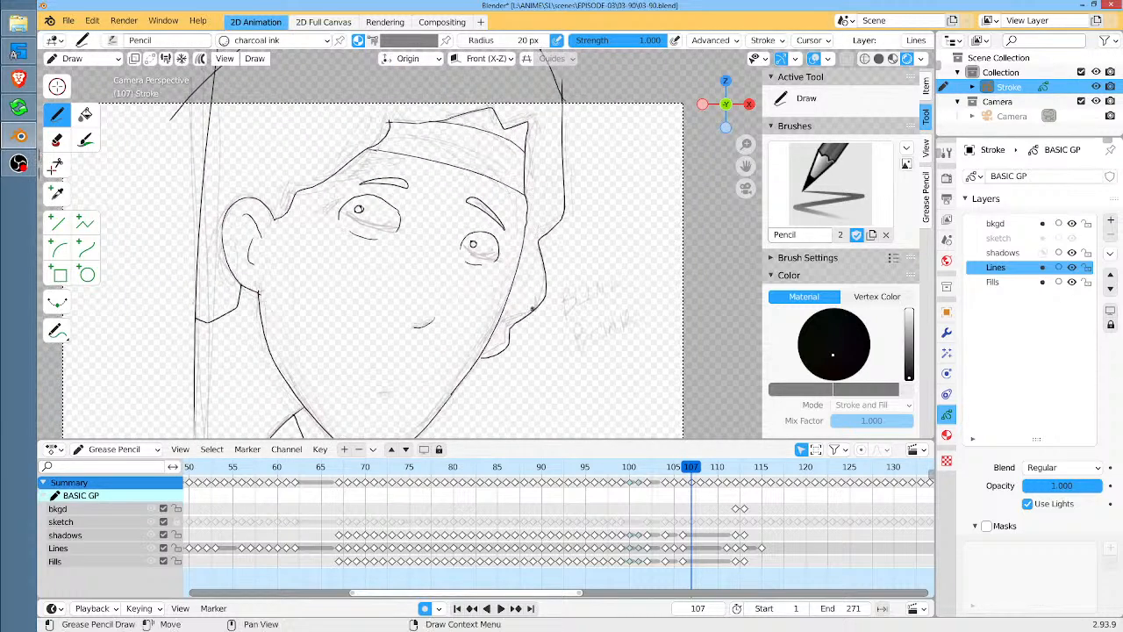
pyautogui.moveTo(690, 470)
pyautogui.mouseDown()
pyautogui.moveTo(703, 471)
pyautogui.moveTo(682, 469)
pyautogui.mouseUp()
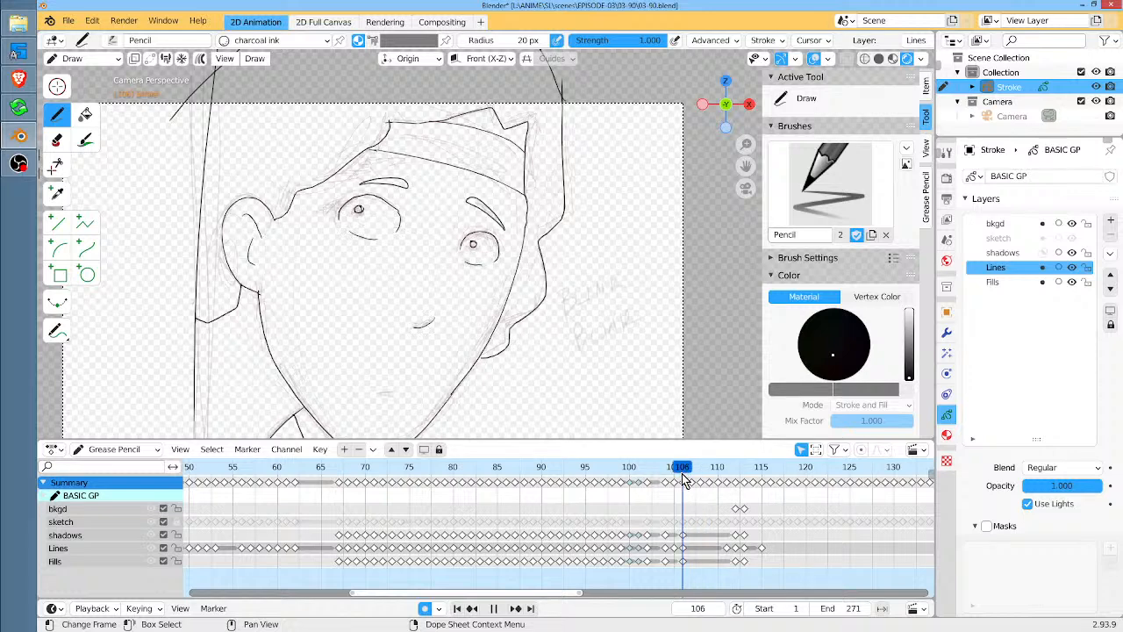
pyautogui.scroll(3, 444, 277)
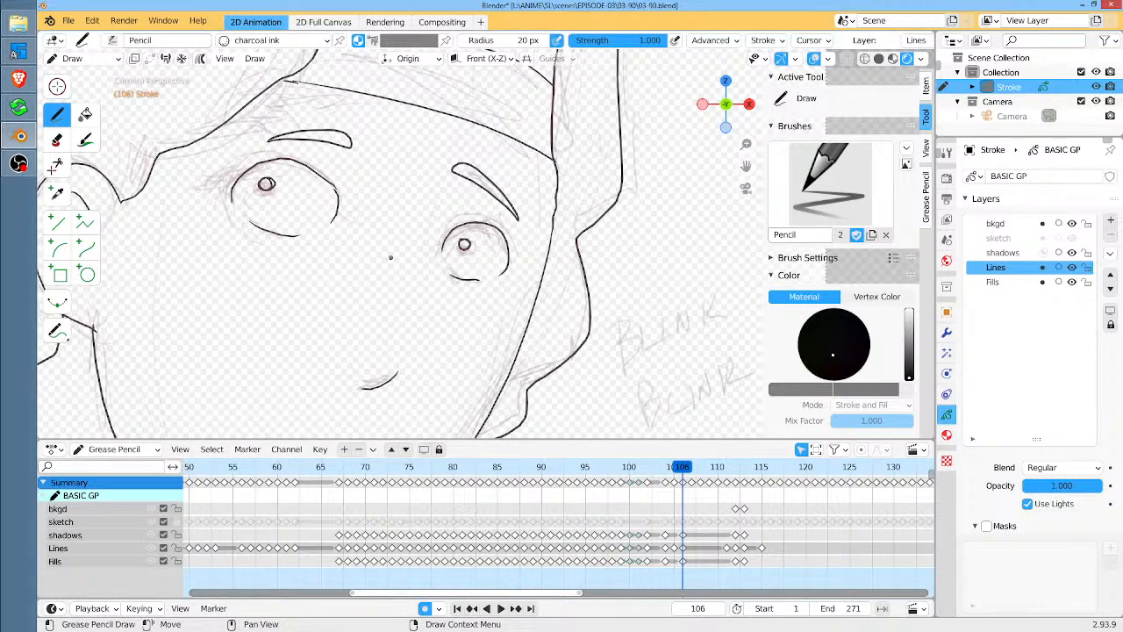
pyautogui.hotkey('ctrl', 'Tab')
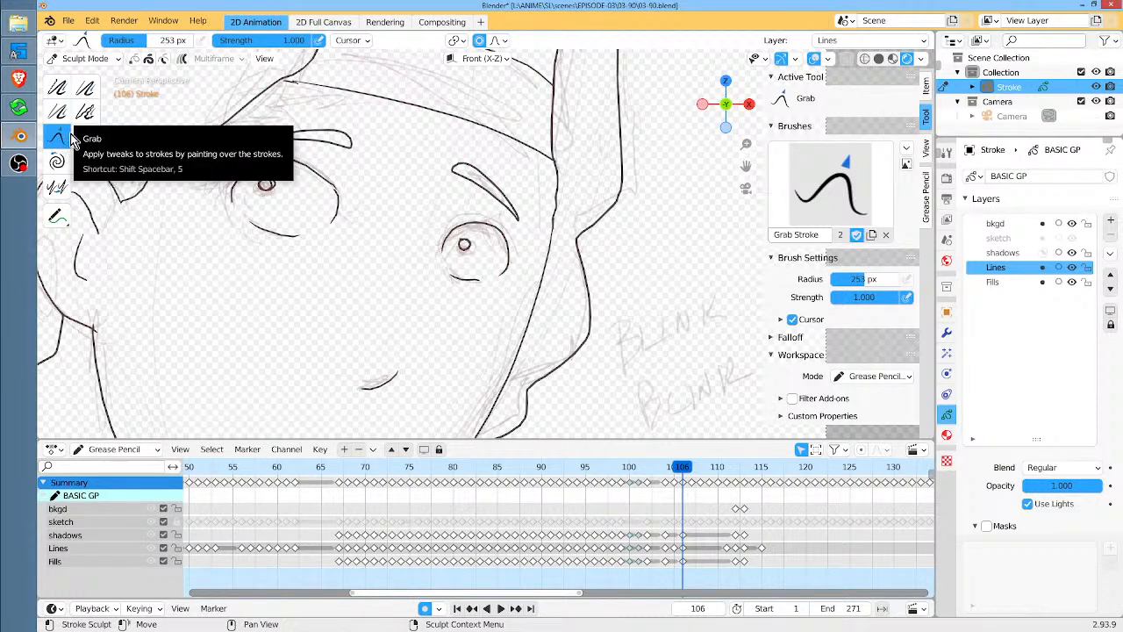
pyautogui.click(56, 87)
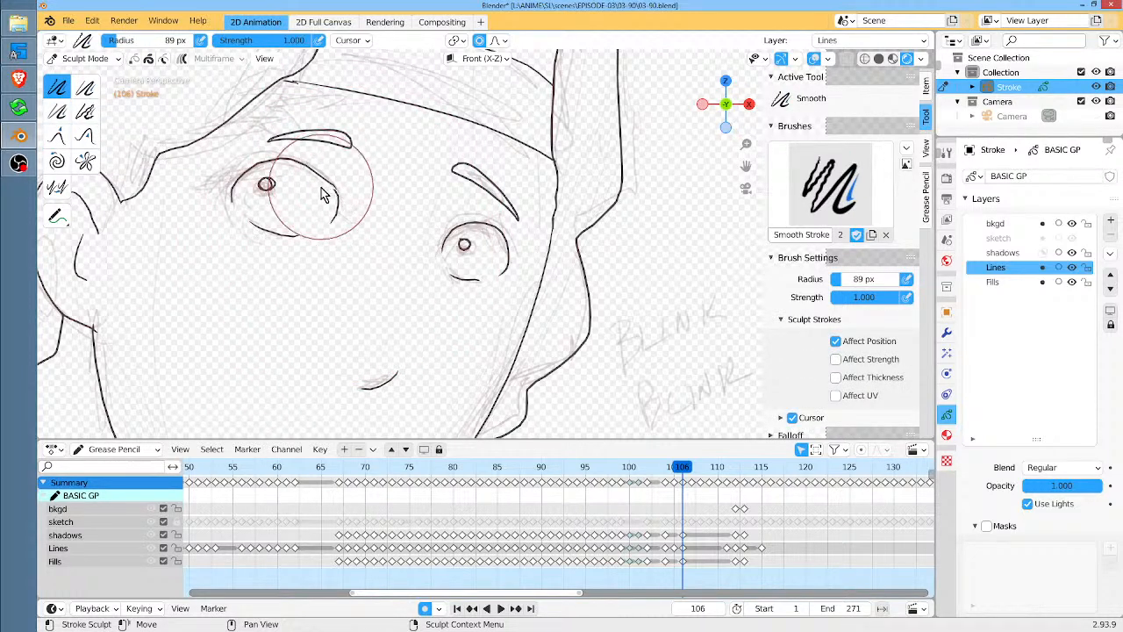
pyautogui.moveTo(321, 198)
pyautogui.mouseDown()
pyautogui.moveTo(277, 184)
pyautogui.moveTo(331, 208)
pyautogui.moveTo(356, 192)
pyautogui.moveTo(283, 184)
pyautogui.mouseUp()
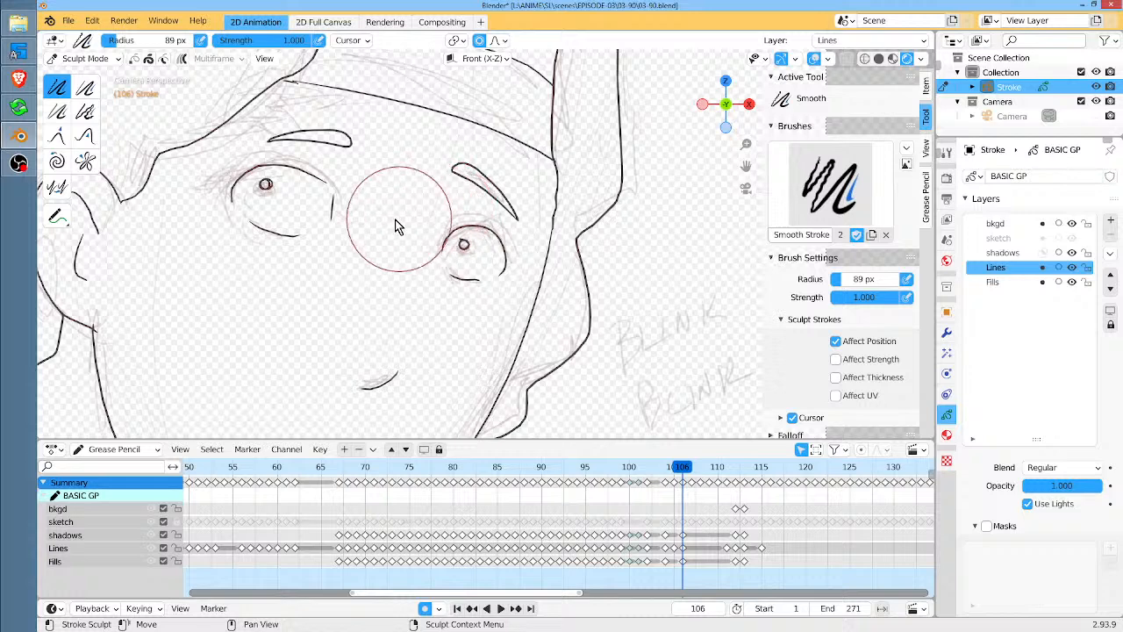
# Switch to Edit Mode for the line strokes of the face close-up at frame 106
pyautogui.press('Tab')
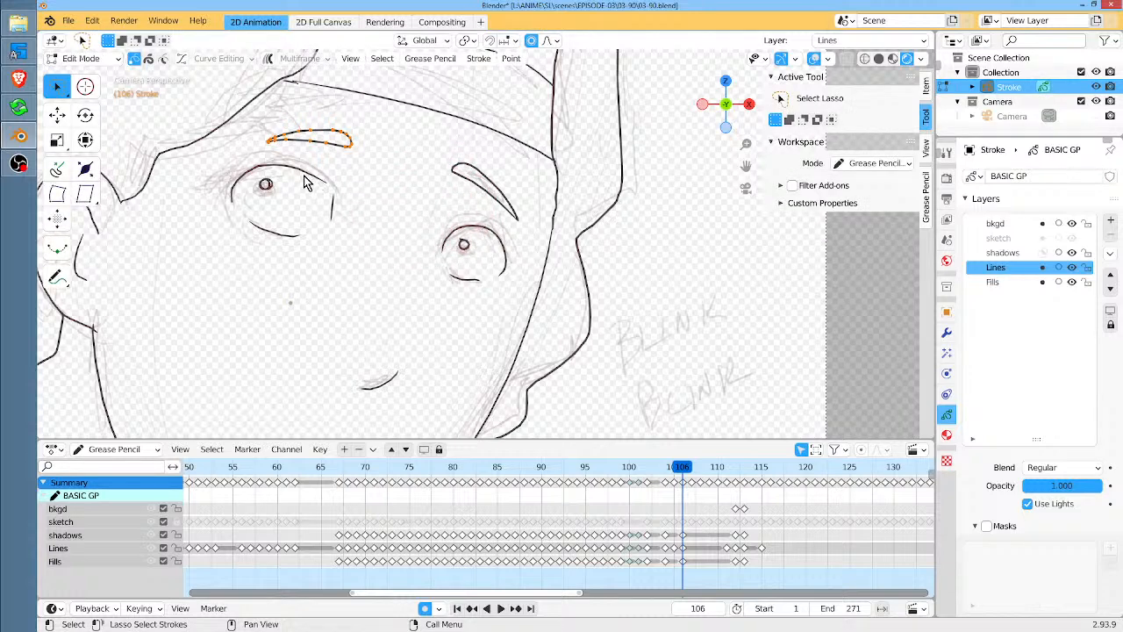
# Shift the left eye's upper lid line slightly and bow its short side line outward, using smooth proportional editing with size 0.18
pyautogui.press('g')
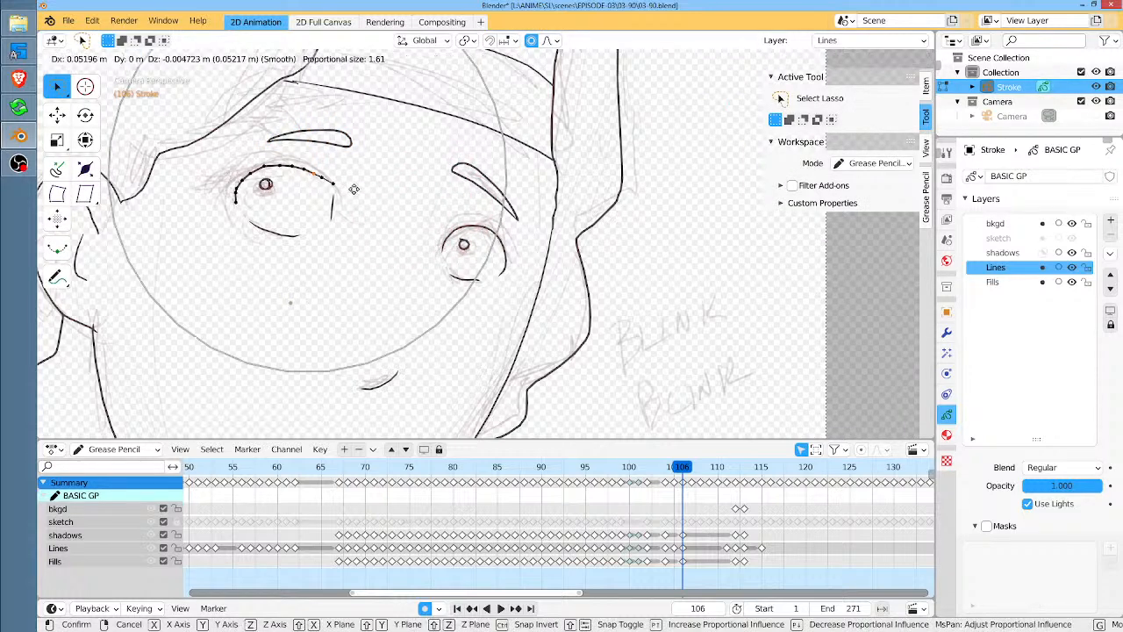
pyautogui.click(351, 183)
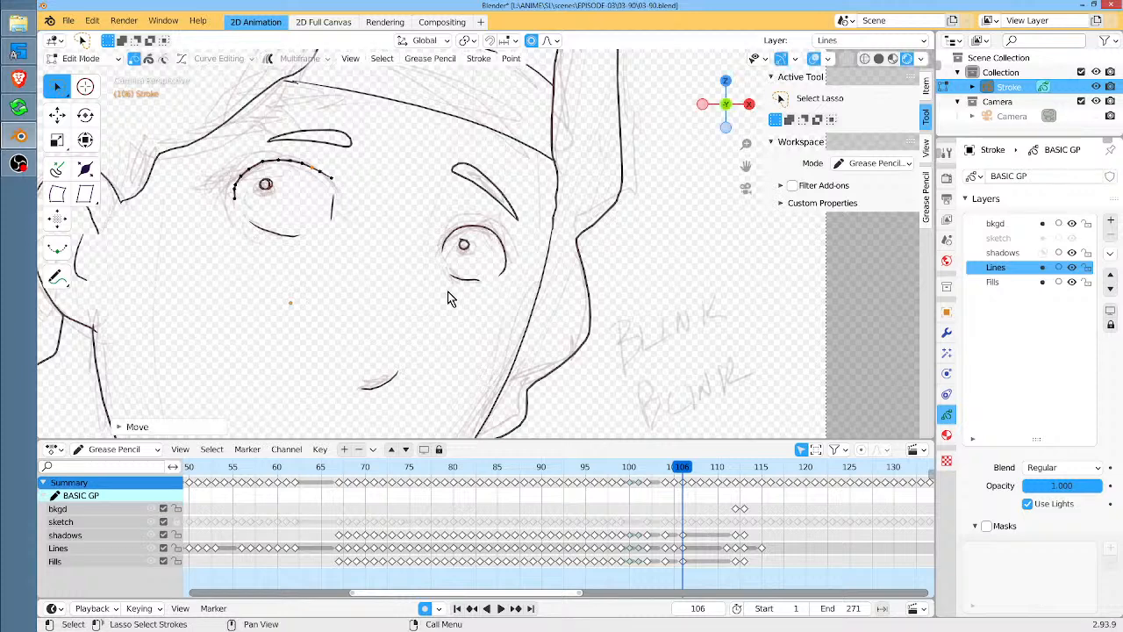
pyautogui.click(334, 210)
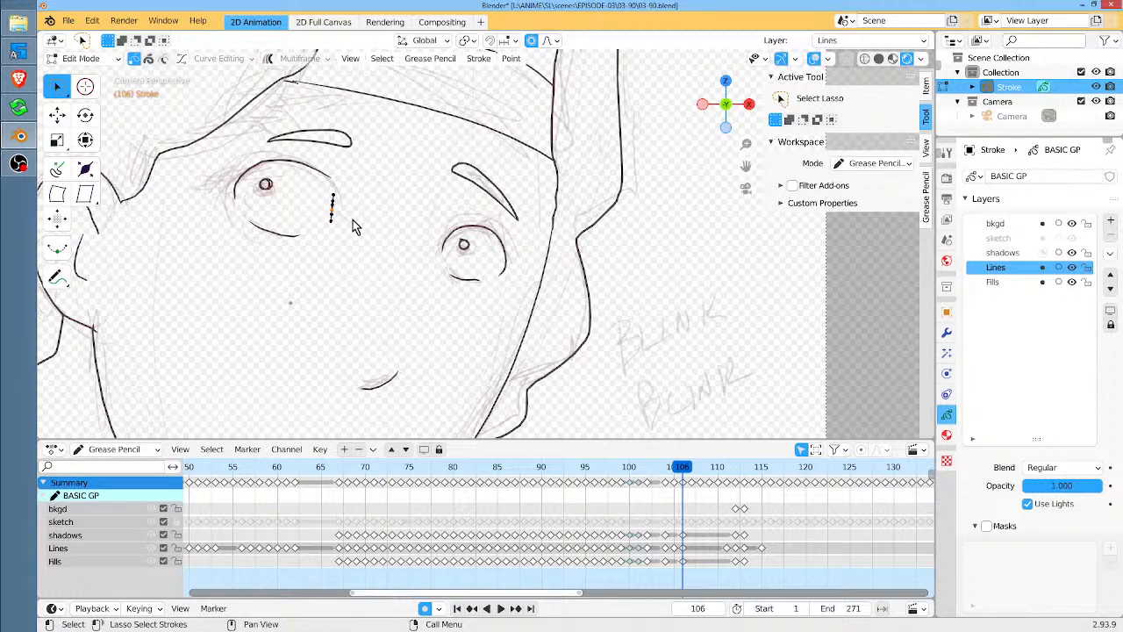
pyautogui.press('g')
pyautogui.scroll(20, 355, 219)
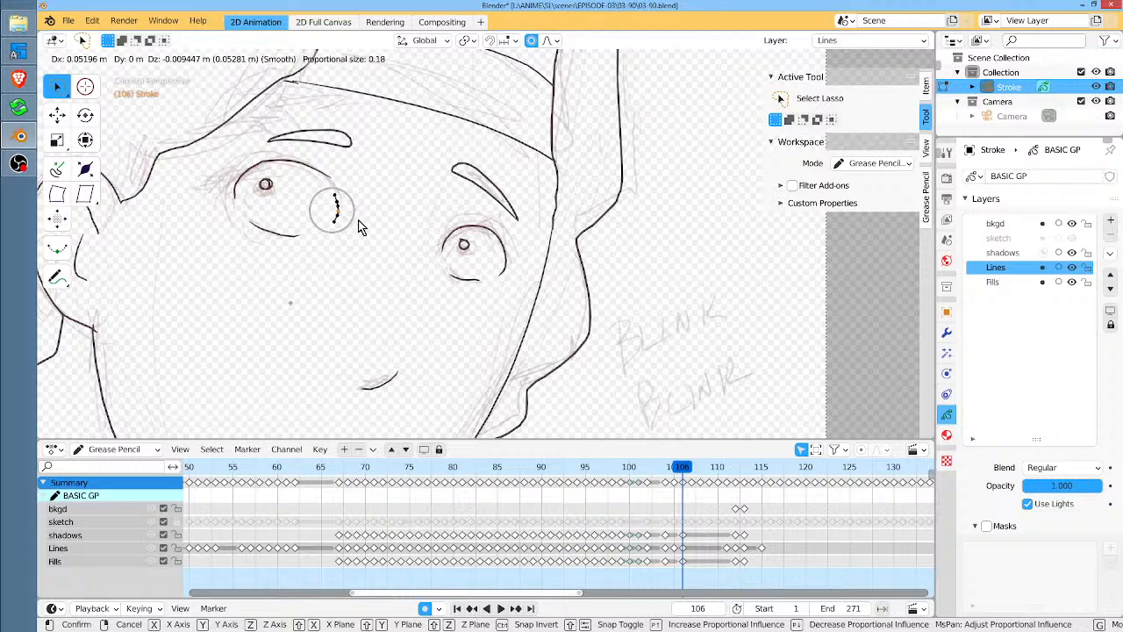
pyautogui.click(357, 223)
pyautogui.press('g')
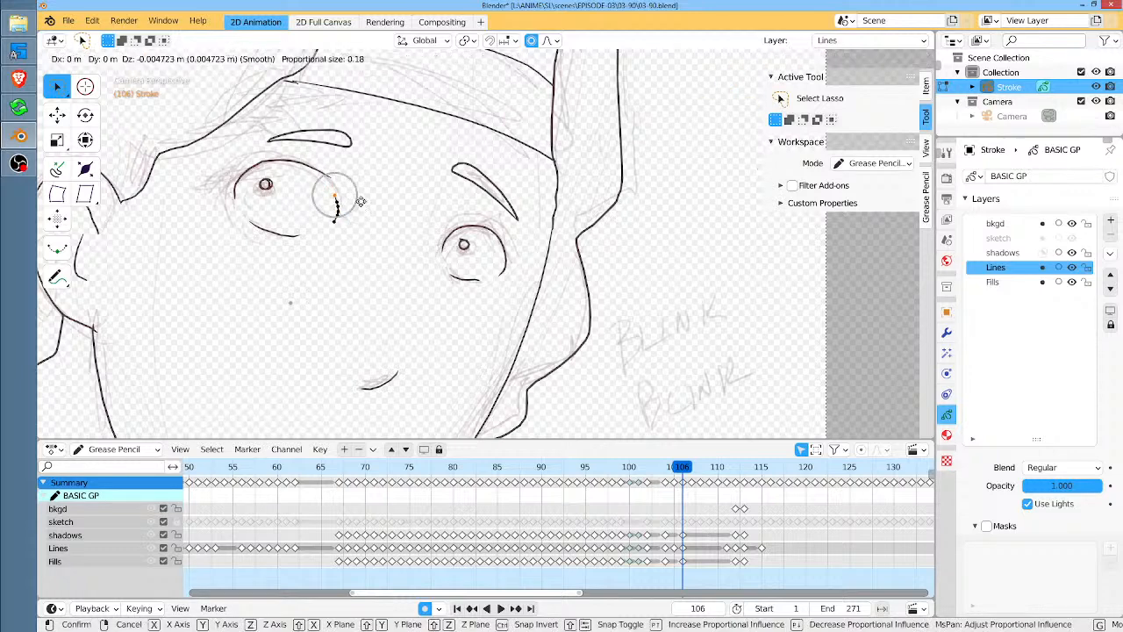
pyautogui.click(358, 200)
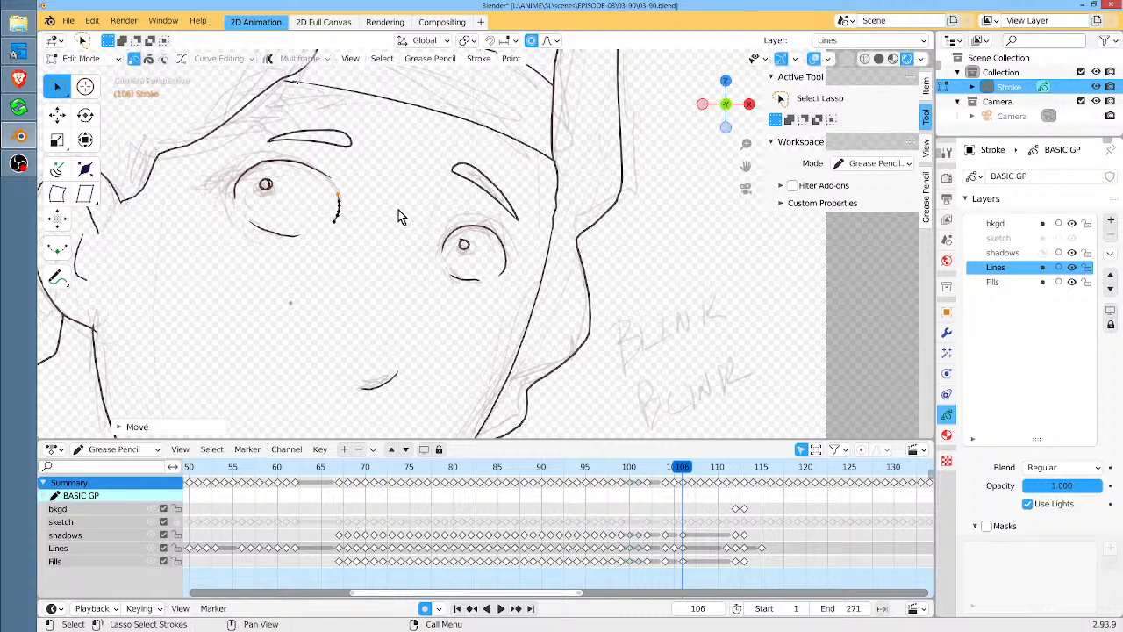
pyautogui.scroll(-1, 398, 210)
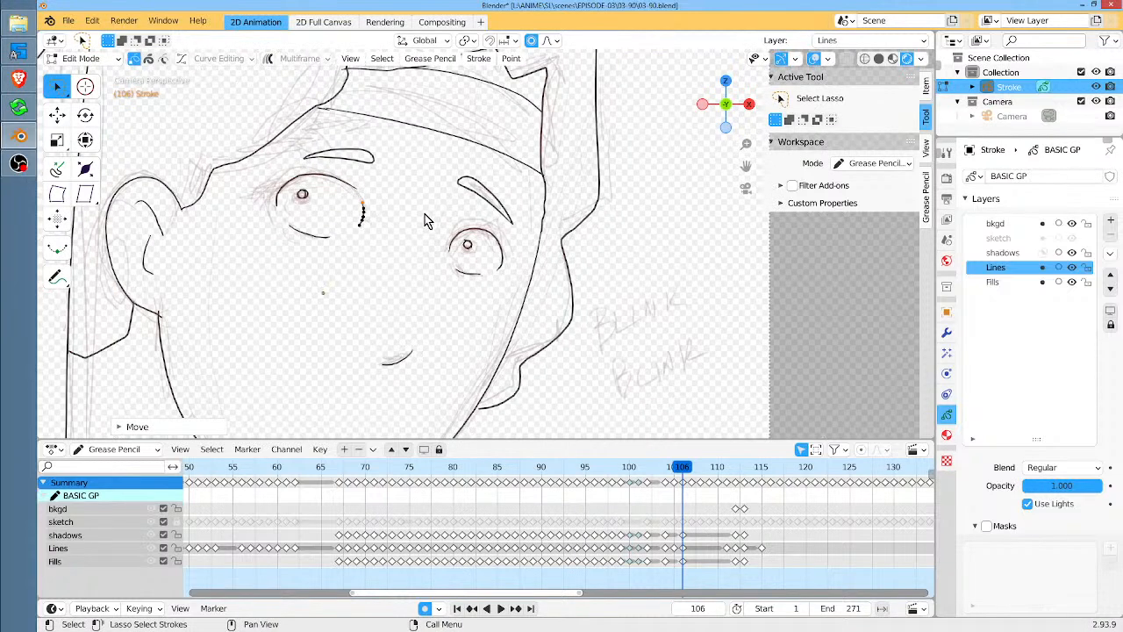
# Extend the left eyebrow's outer tip outward with a proportional size of 0.39, and check the drawing in the full frame
pyautogui.click(453, 267)
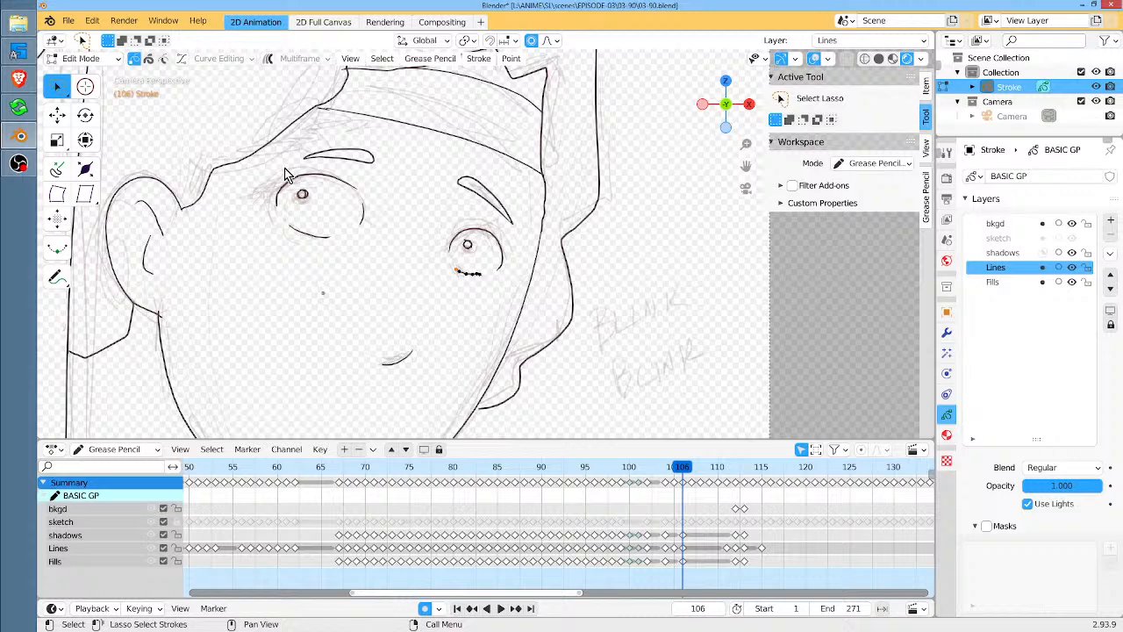
pyautogui.click(323, 160)
pyautogui.press('g')
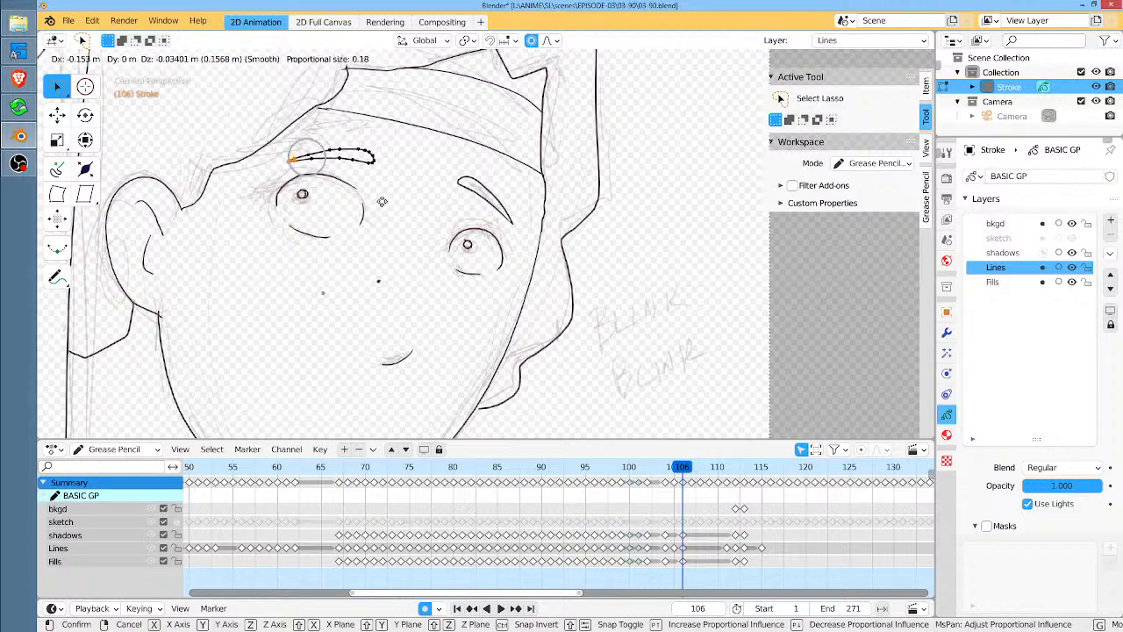
pyautogui.scroll(2, 379, 206)
pyautogui.scroll(-13, 376, 202)
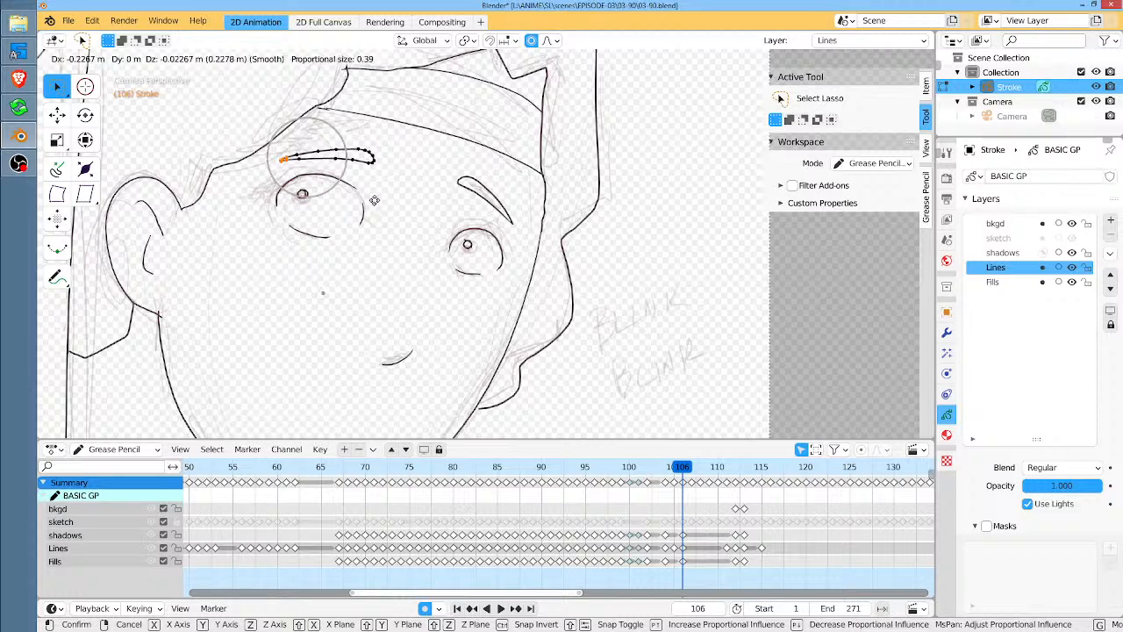
pyautogui.click(379, 208)
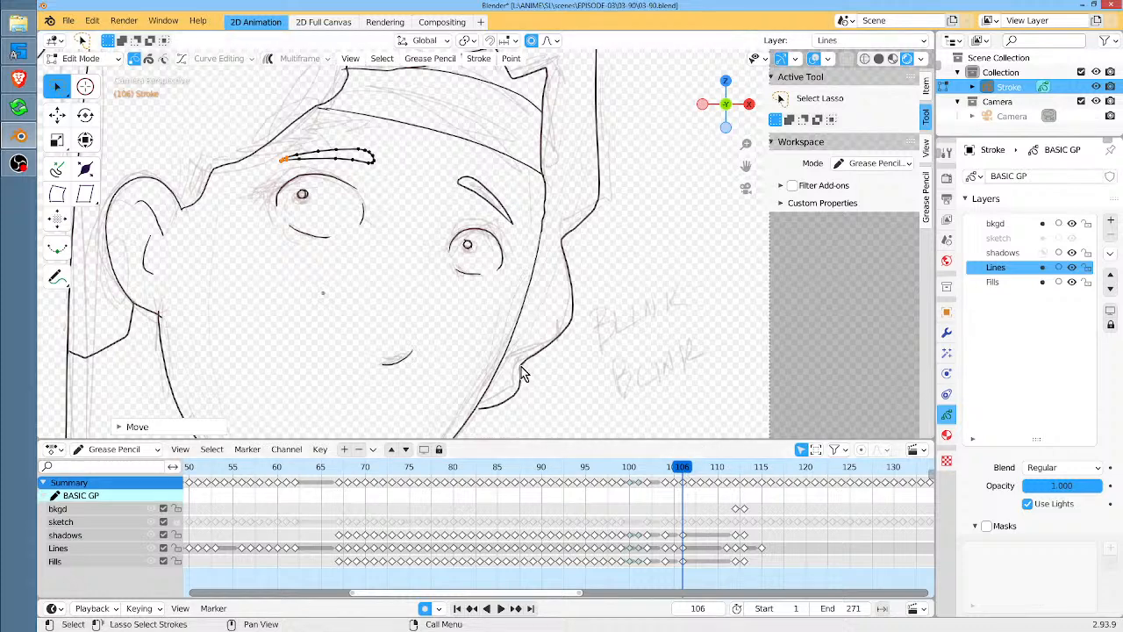
pyautogui.scroll(-4, 544, 351)
pyautogui.keyDown('shift'); pyautogui.moveTo(547, 338); pyautogui.dragTo(531, 343, button='middle'); pyautogui.keyUp('shift')
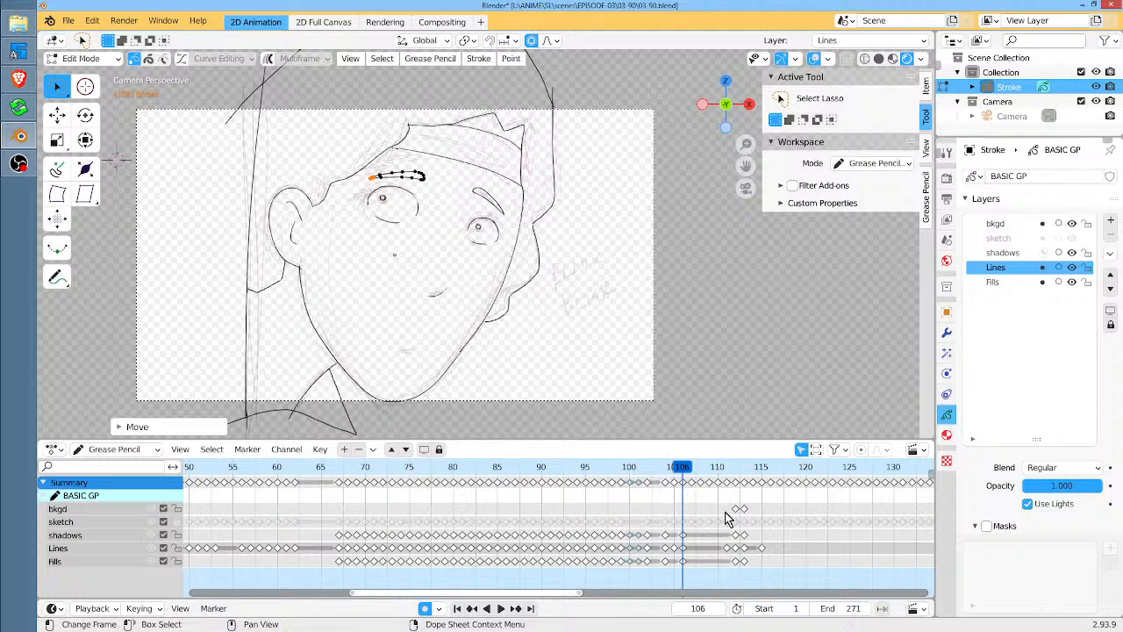
pyautogui.press('space')
pyautogui.press('space')
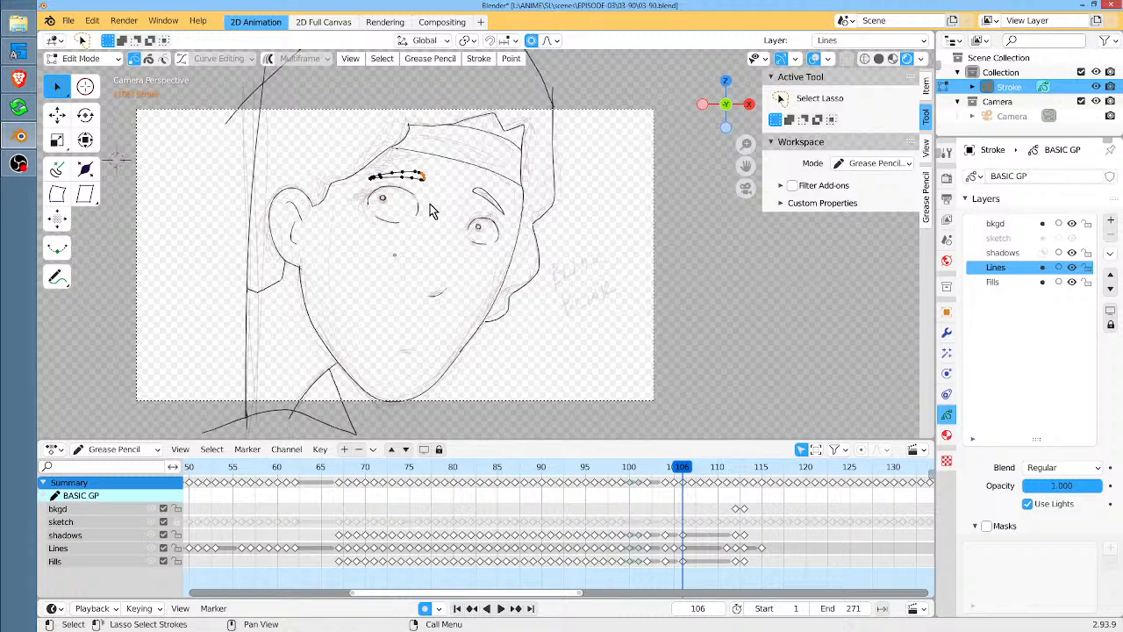
# Stretch the left eyebrow's inner end toward the nose bridge and nudge the right eyebrow's inner end slightly outward and up
pyautogui.scroll(1, 443, 224)
pyautogui.scroll(3, 445, 226)
pyautogui.press('g')
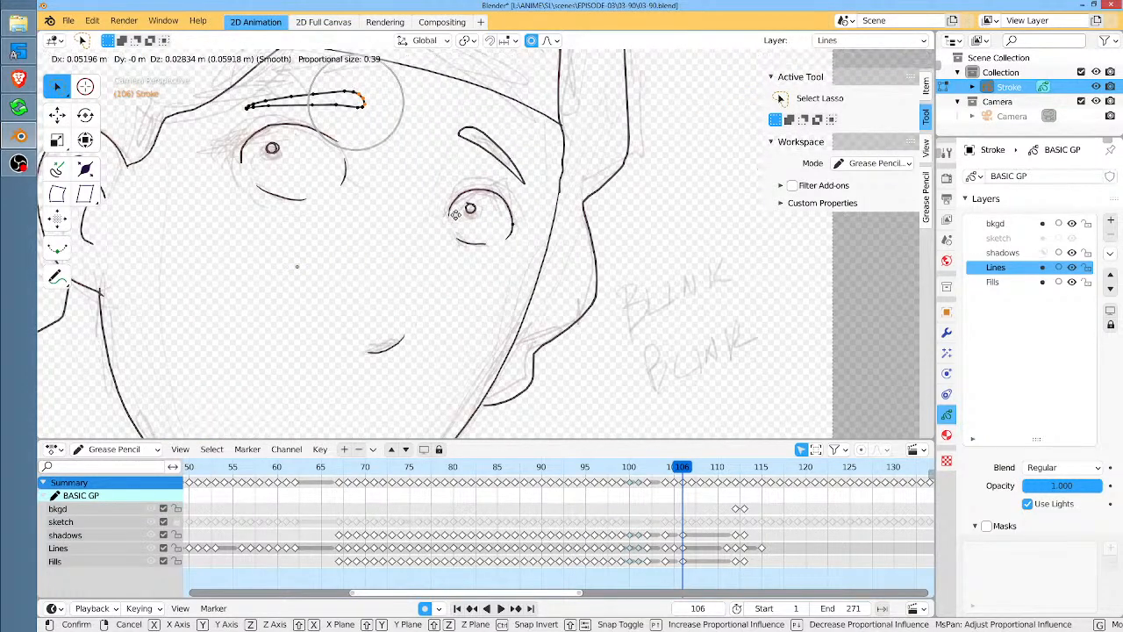
pyautogui.click(458, 216)
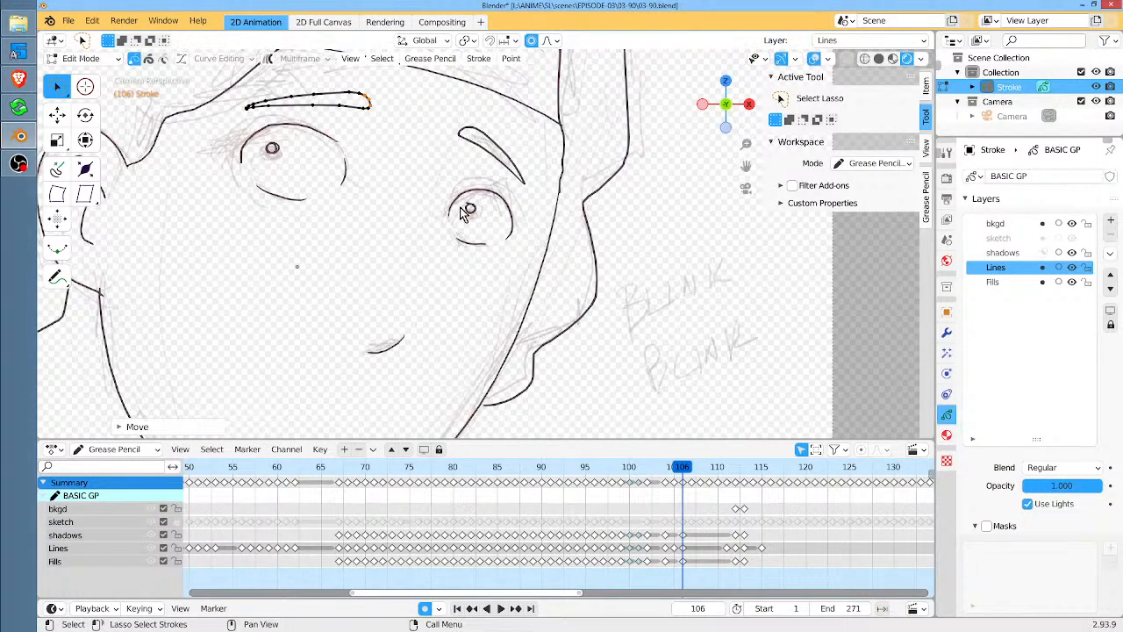
pyautogui.click(465, 132)
pyautogui.press('g')
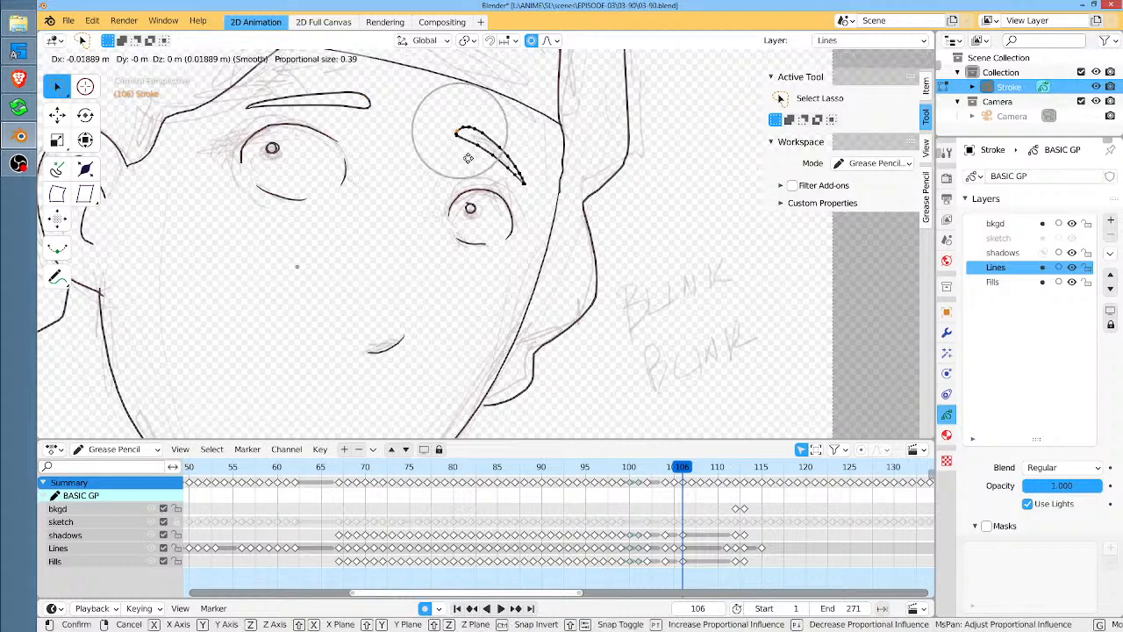
pyautogui.click(468, 164)
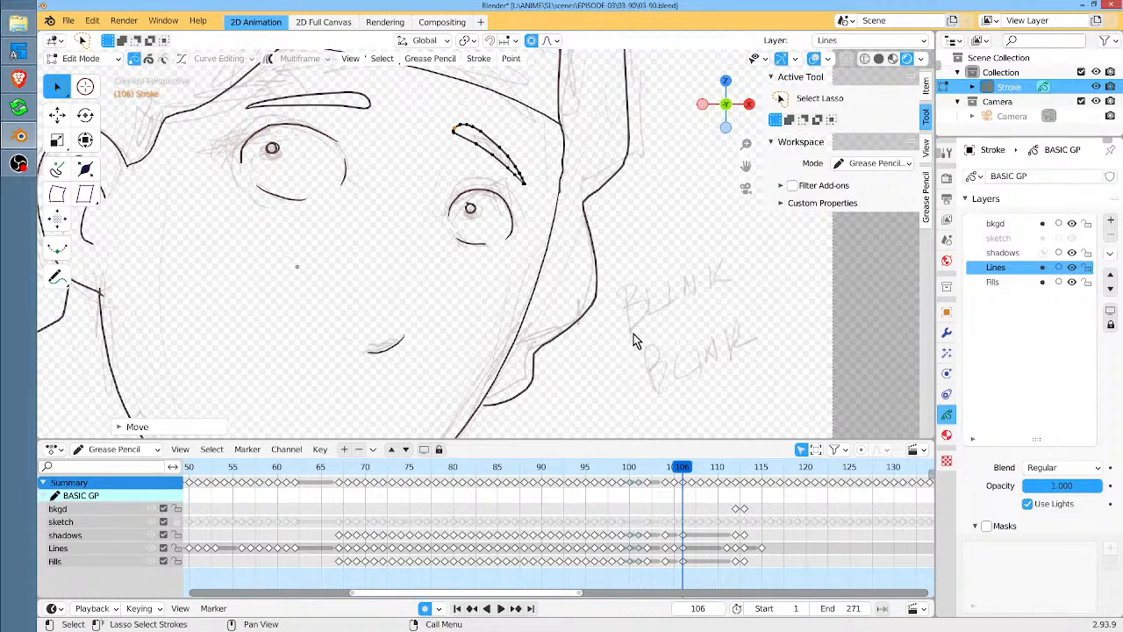
# Advance the timeline to frame 115 and switch the Stroke object from Edit Mode to Draw mode
pyautogui.press('Home')
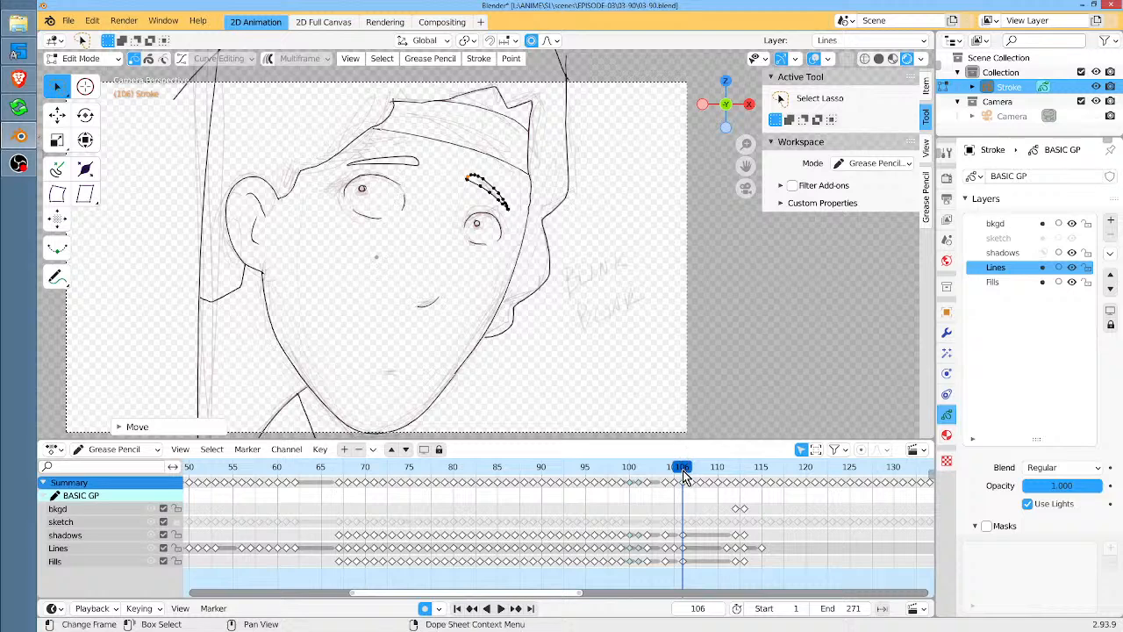
pyautogui.hotkey('shift', 'ctrl', 'space')
pyautogui.moveTo(675, 480); pyautogui.dragTo(741, 497)
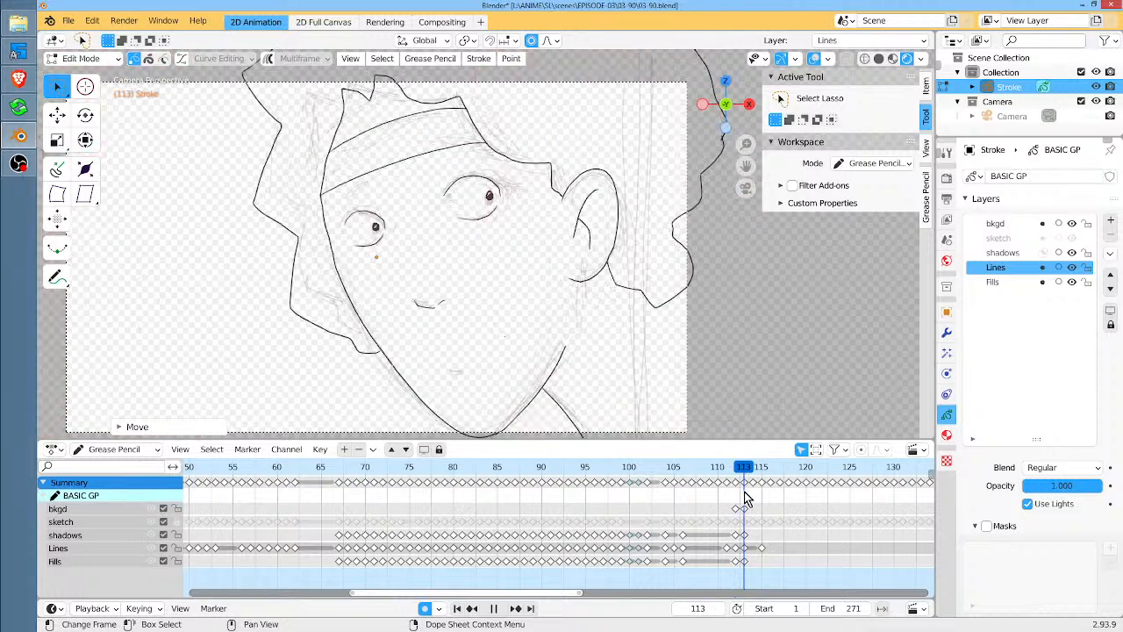
pyautogui.scroll(2, 766, 527)
pyautogui.scroll(2, 766, 526)
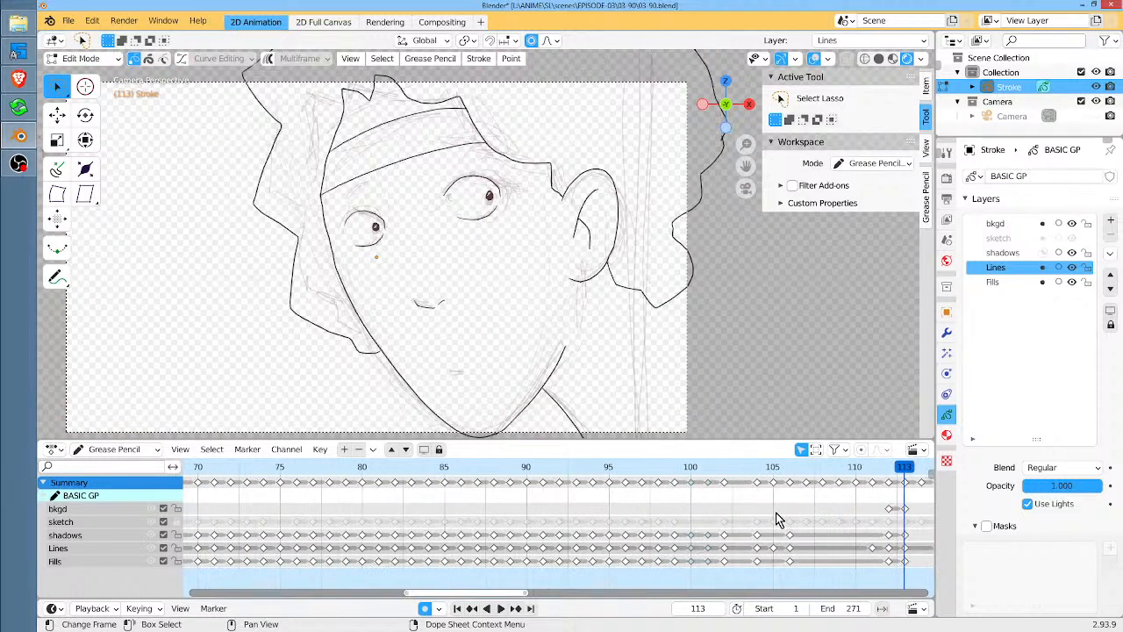
pyautogui.moveTo(777, 519); pyautogui.dragTo(336, 529, button='middle')
pyautogui.press('space')
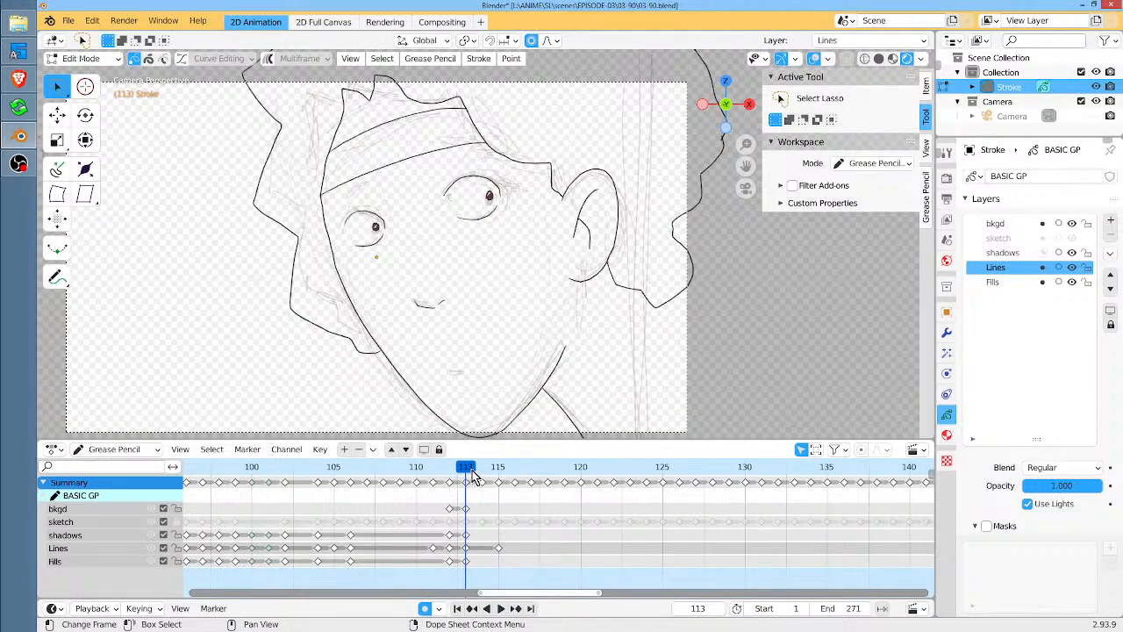
pyautogui.moveTo(472, 475); pyautogui.dragTo(496, 476)
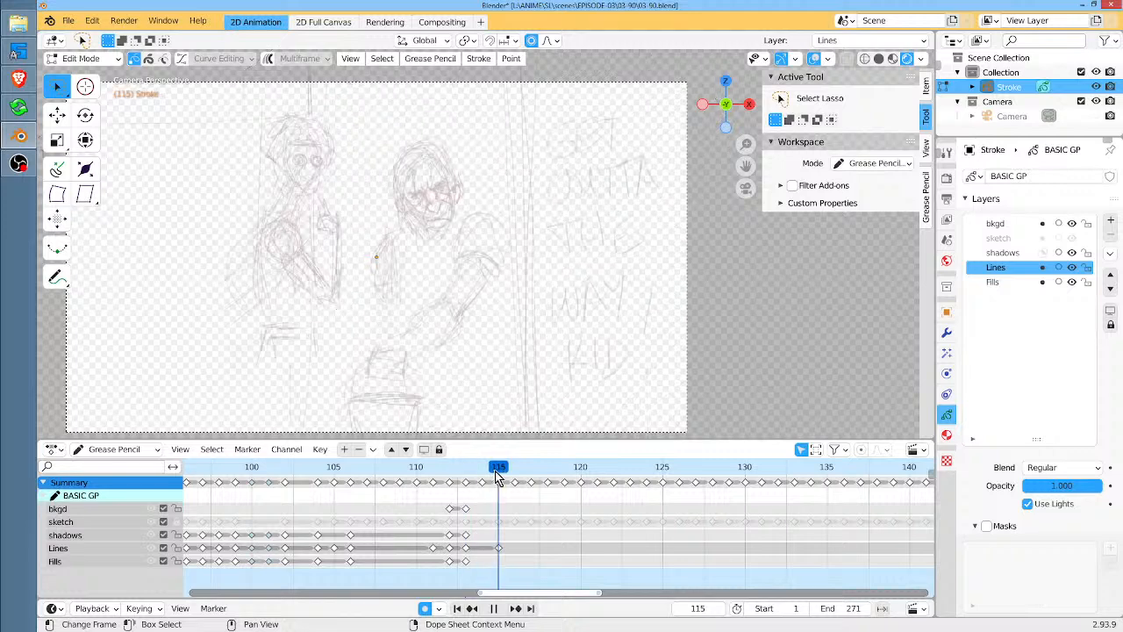
pyautogui.press('space')
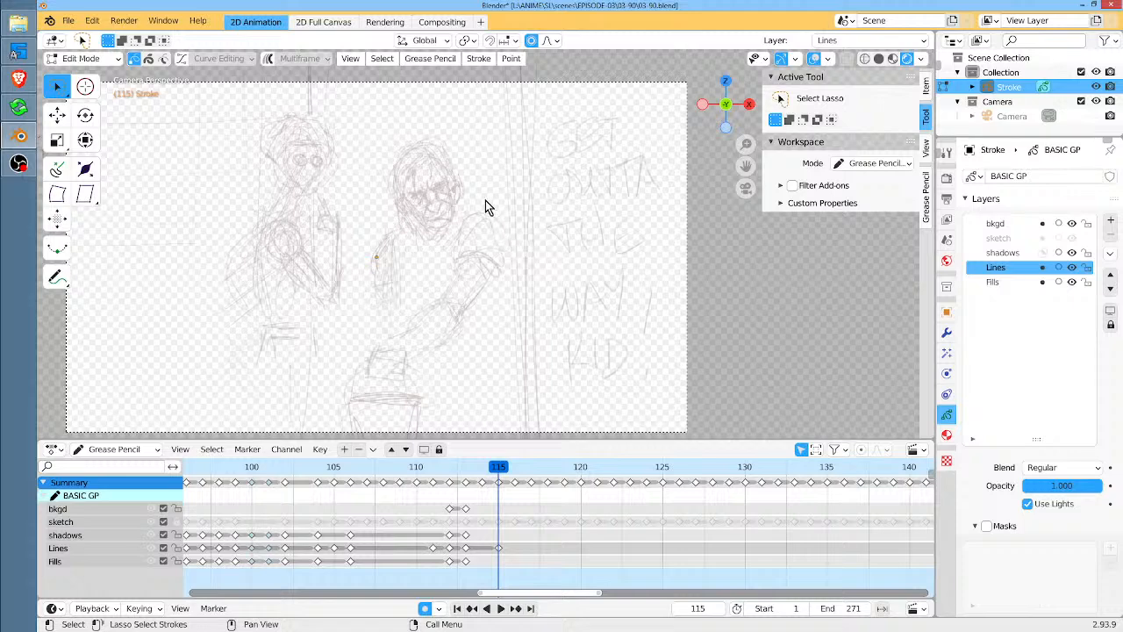
pyautogui.press('Tab')
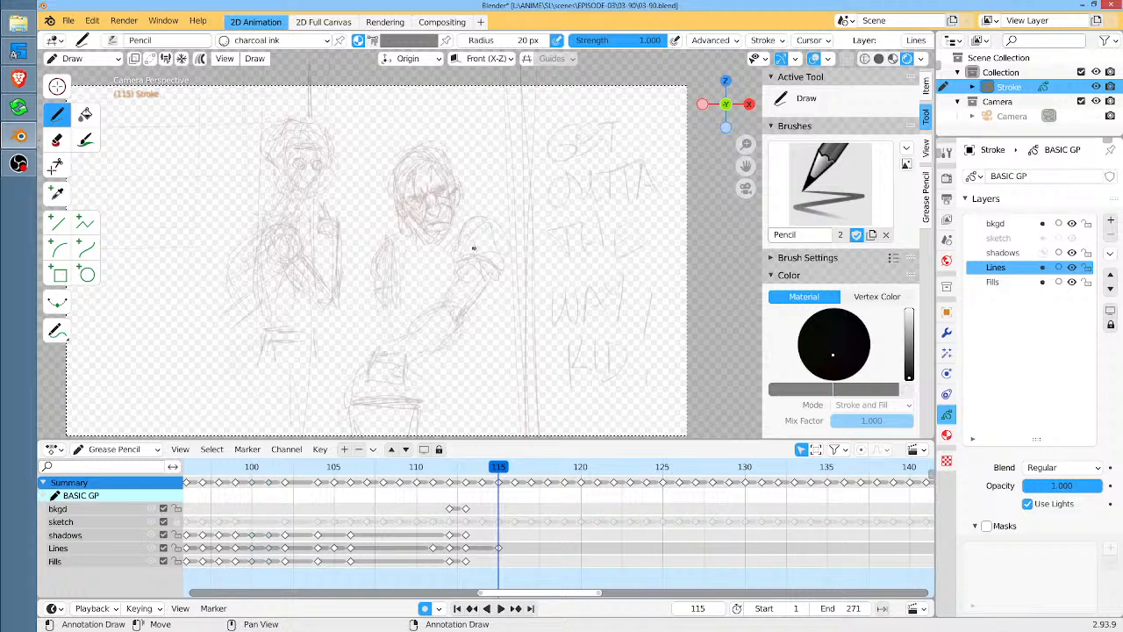
# Review the line work on earlier frames by scrubbing back through the animation to frame 12
pyautogui.scroll(-8, 567, 522)
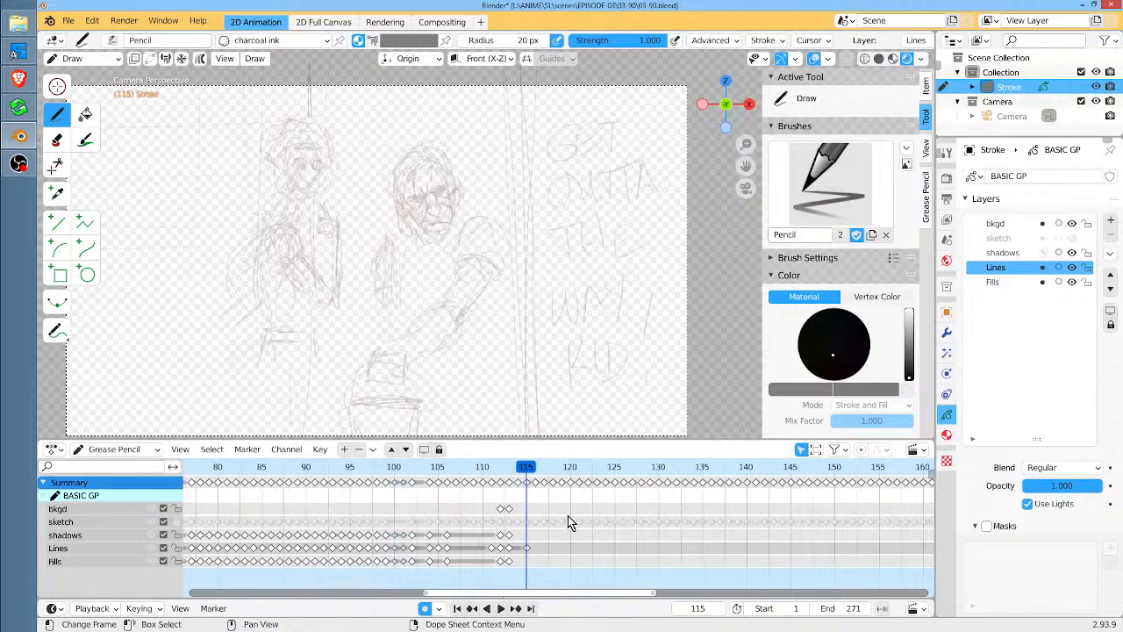
pyautogui.scroll(-3, 583, 496)
pyautogui.click(445, 467)
pyautogui.press('space')
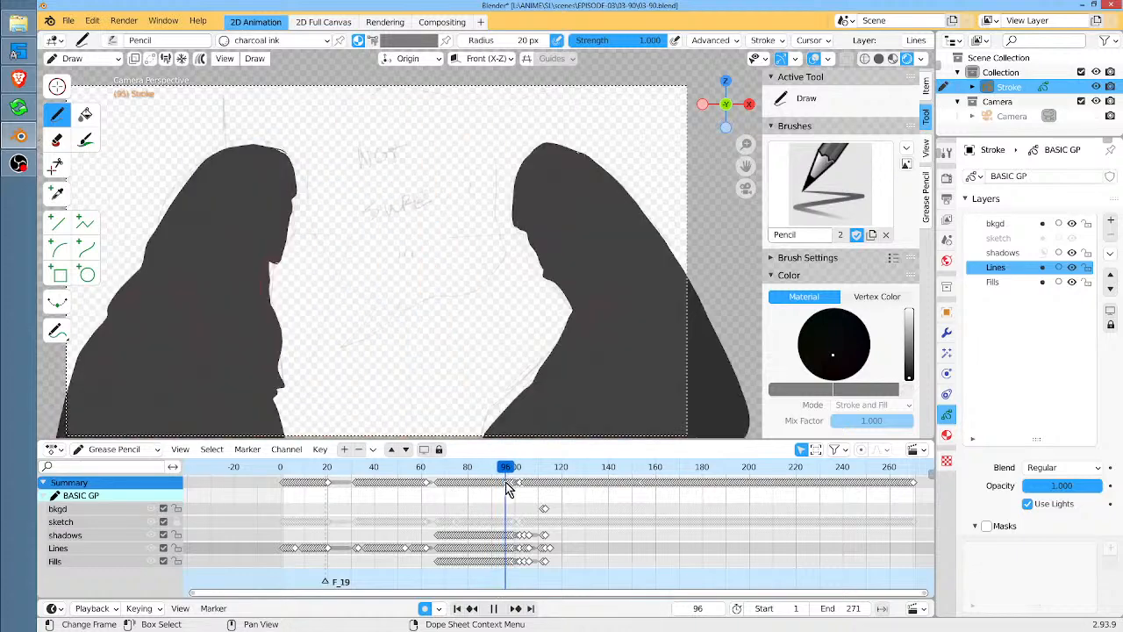
pyautogui.moveTo(527, 485)
pyautogui.mouseDown()
pyautogui.moveTo(466, 498)
pyautogui.moveTo(421, 482)
pyautogui.moveTo(475, 483)
pyautogui.moveTo(448, 490)
pyautogui.moveTo(458, 488)
pyautogui.mouseUp()
pyautogui.moveTo(342, 518); pyautogui.dragTo(435, 514, button='middle')
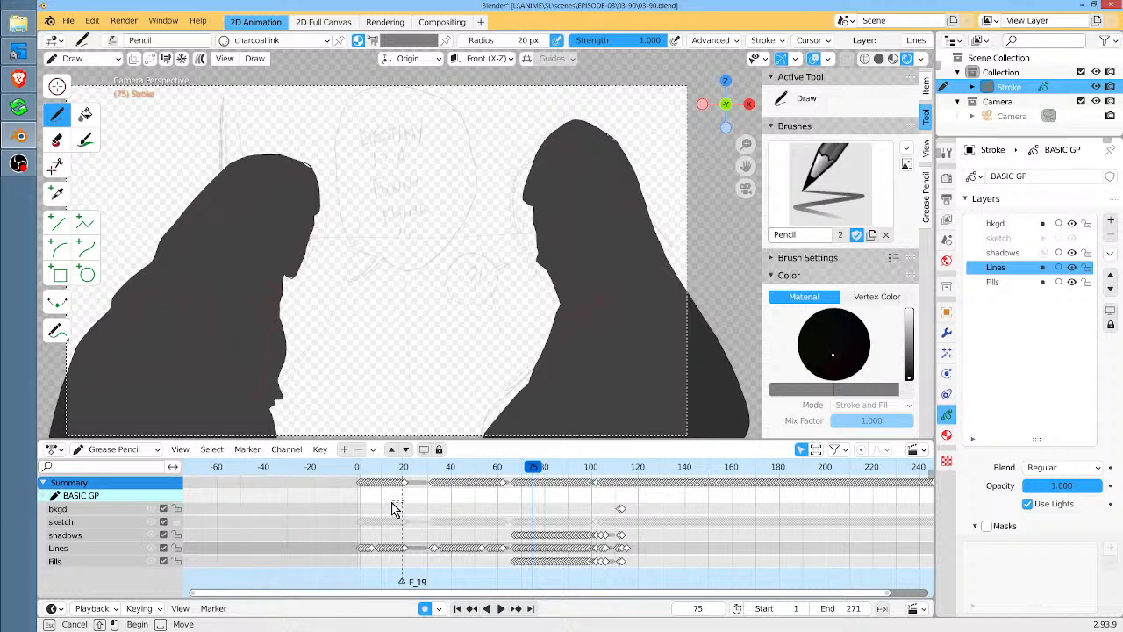
pyautogui.moveTo(362, 470); pyautogui.dragTo(389, 472)
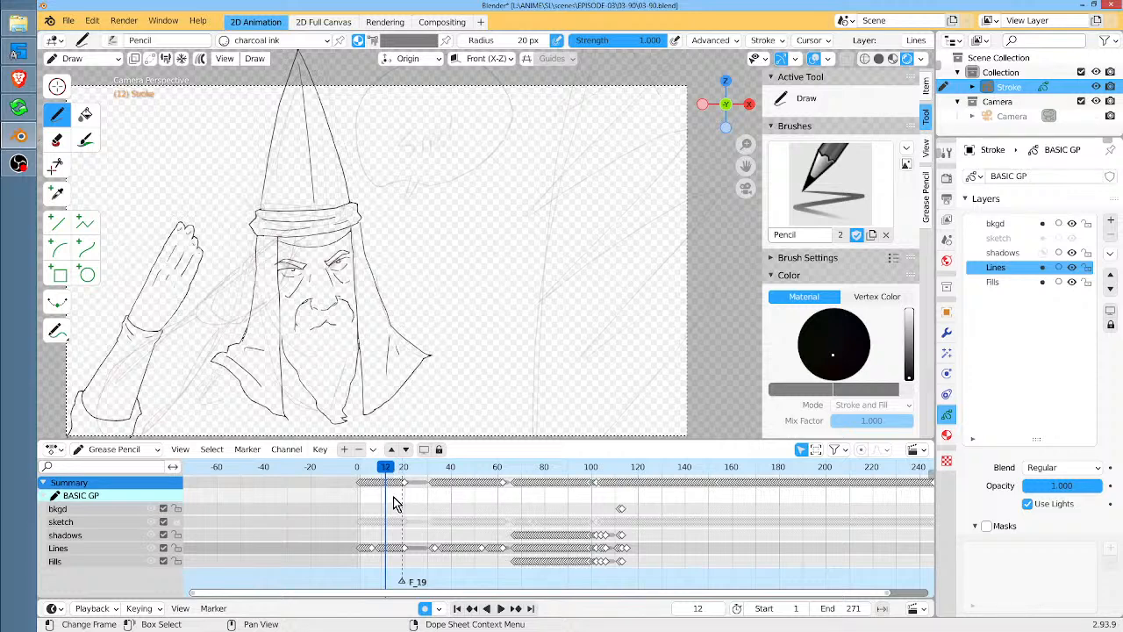
pyautogui.scroll(2, 405, 509)
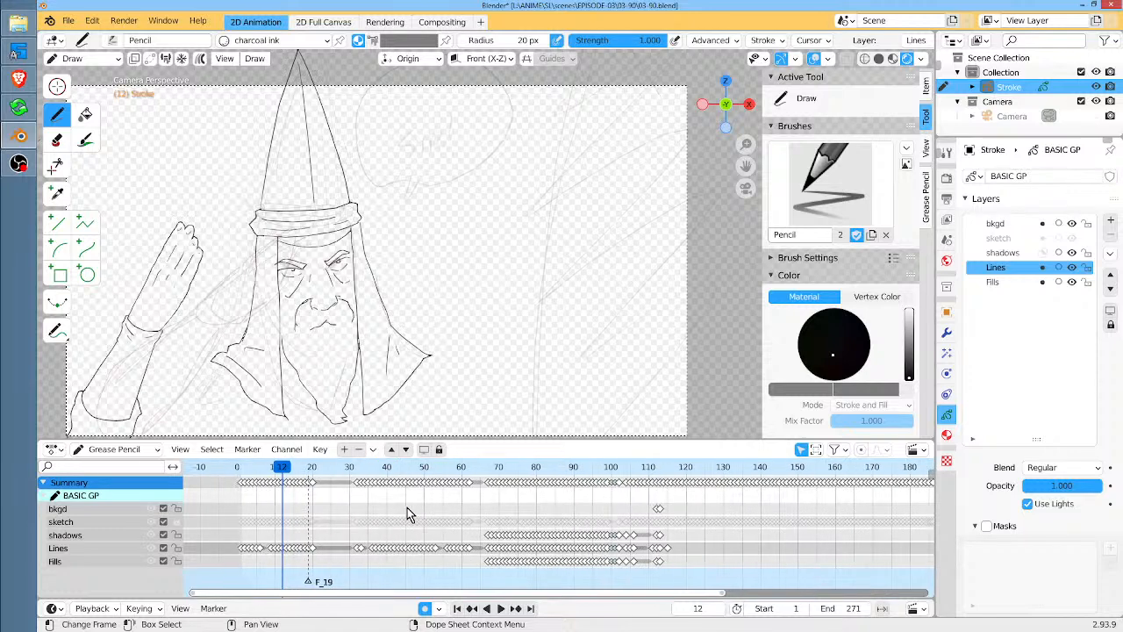
pyautogui.scroll(-1, 393, 505)
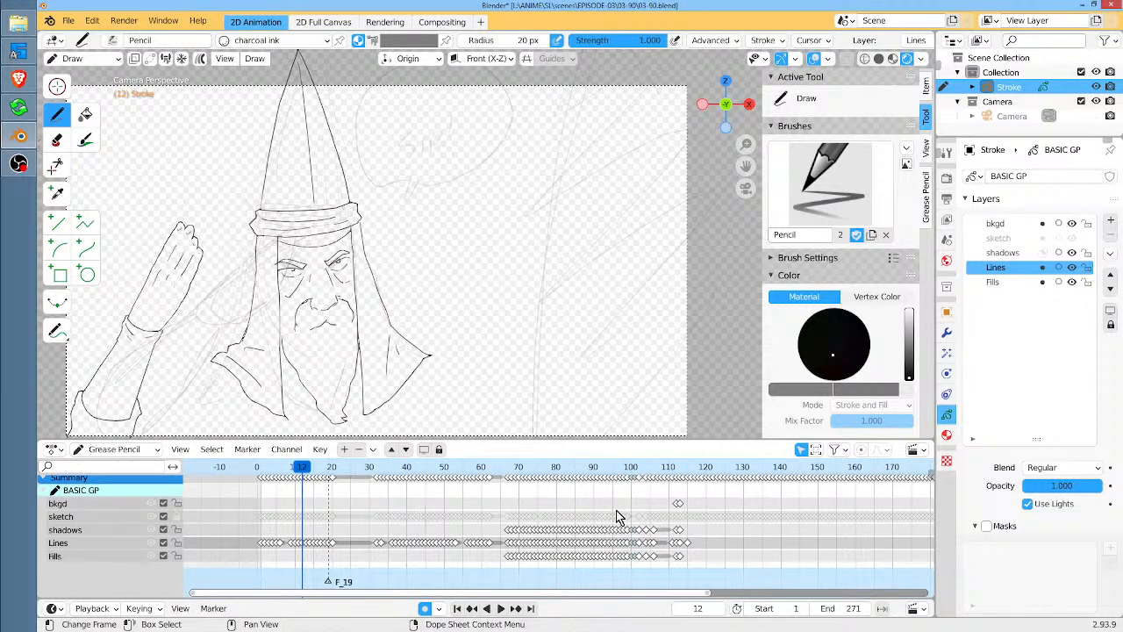
pyautogui.scroll(1, 556, 517)
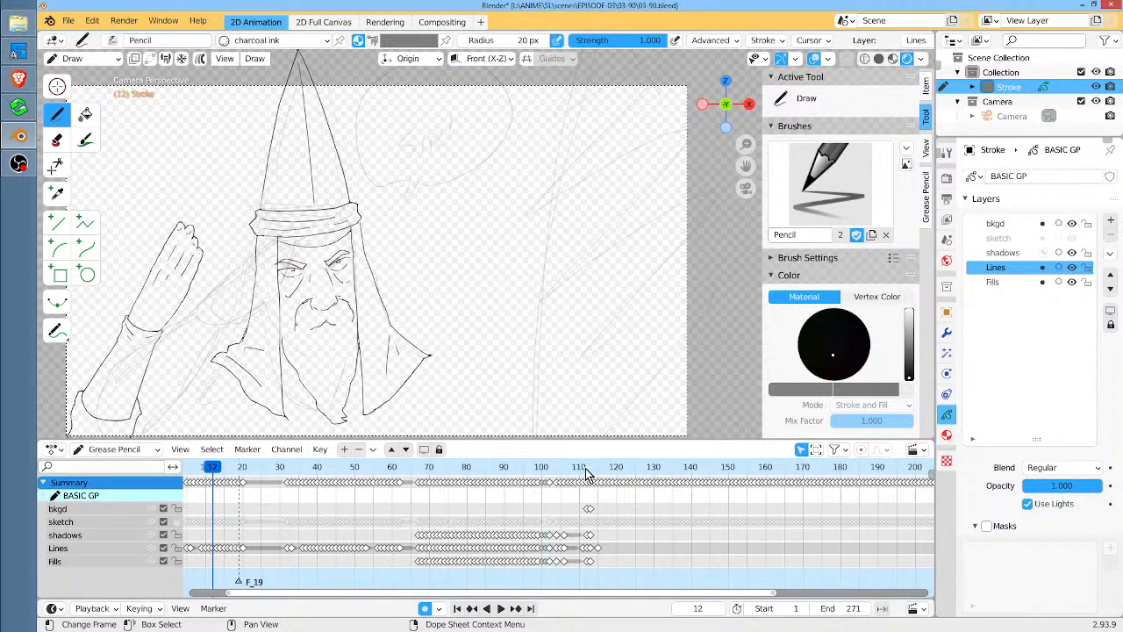
# Examine the keyed drawings around frame 112 and return to the rough sketch at frame 115
pyautogui.click(586, 468)
pyautogui.moveTo(605, 513)
pyautogui.keyDown('ctrl'); pyautogui.mouseDown(button='middle')
pyautogui.moveTo(594, 511)
pyautogui.moveTo(659, 519)
pyautogui.moveTo(648, 521)
pyautogui.mouseUp(button='middle'); pyautogui.keyUp('ctrl')
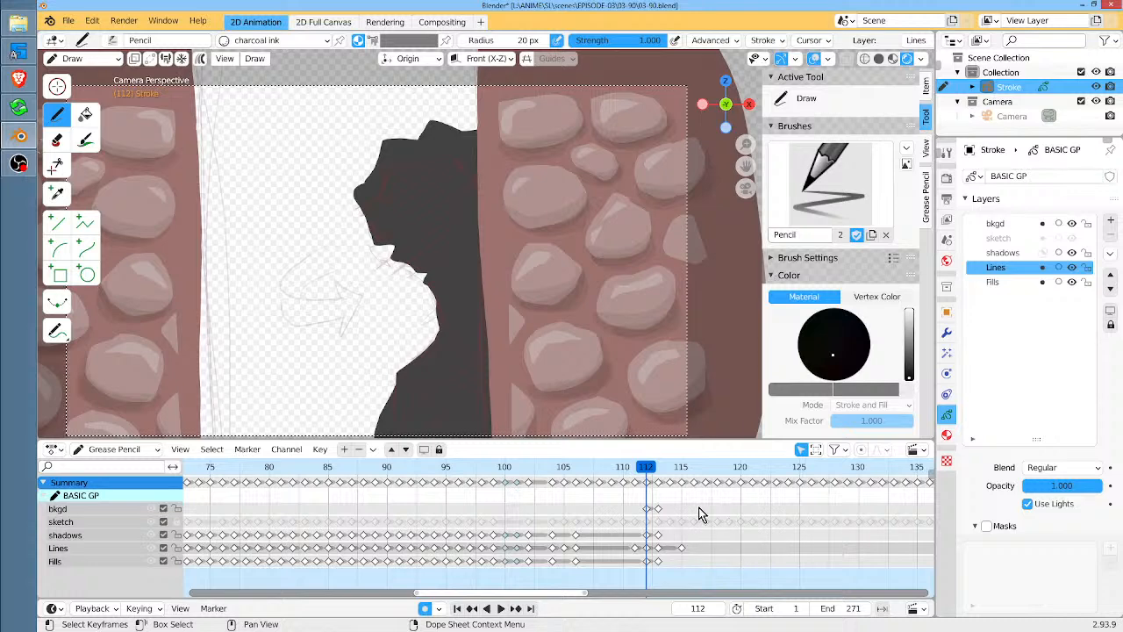
pyautogui.moveTo(701, 515); pyautogui.dragTo(383, 534, button='middle')
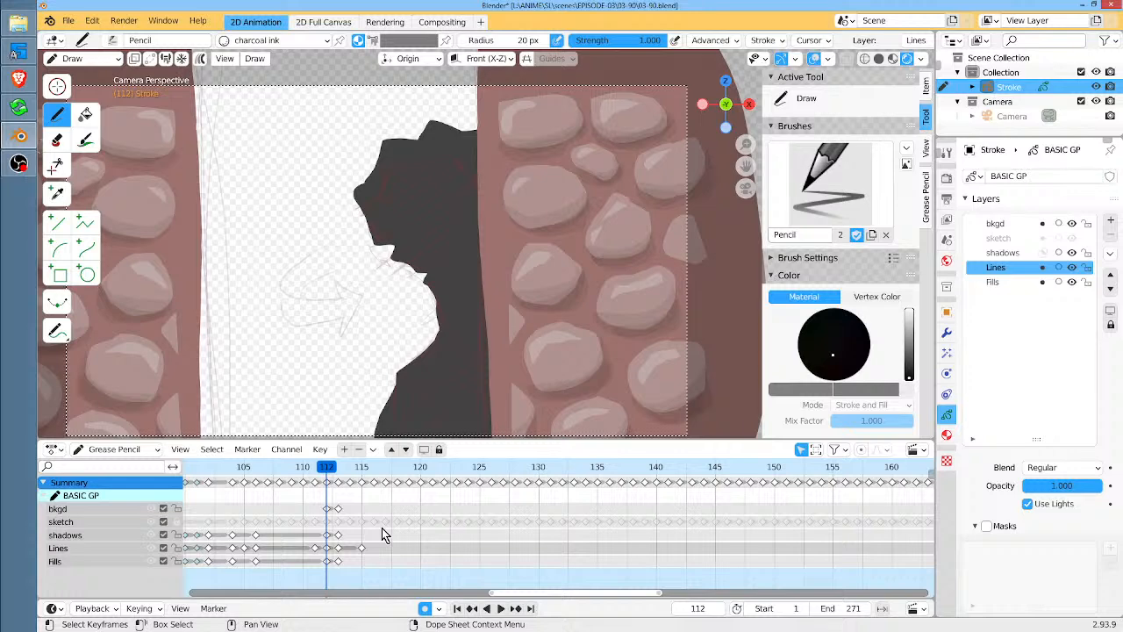
pyautogui.press('space')
pyautogui.moveTo(338, 466); pyautogui.dragTo(328, 467)
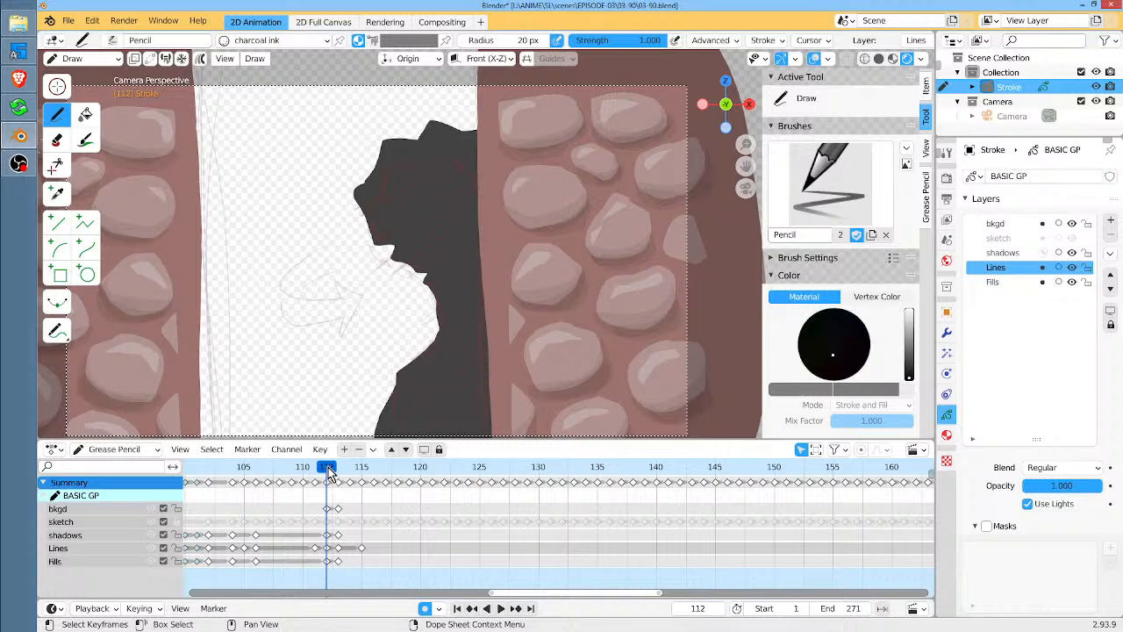
pyautogui.moveTo(330, 472); pyautogui.dragTo(362, 483)
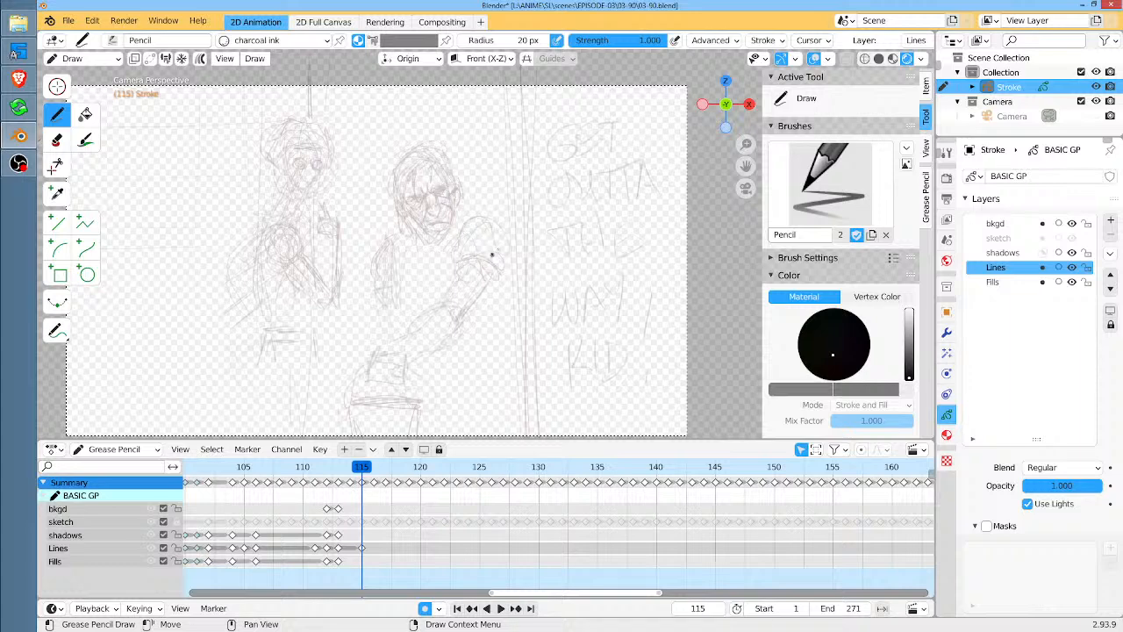
# Draw the seated man's rounded shoulder and the sleeve cuff beneath it on the Lines layer, following the rough sketch
pyautogui.scroll(4, 479, 271)
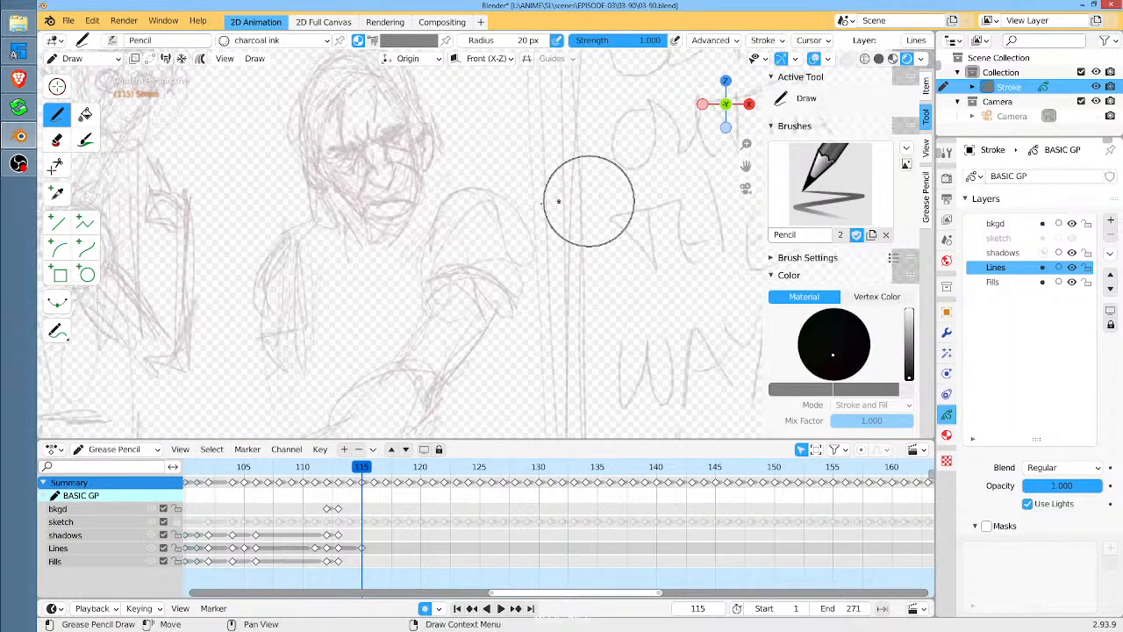
pyautogui.moveTo(431, 271)
pyautogui.mouseDown()
pyautogui.moveTo(446, 213)
pyautogui.moveTo(481, 200)
pyautogui.moveTo(508, 222)
pyautogui.moveTo(513, 279)
pyautogui.moveTo(501, 291)
pyautogui.mouseUp()
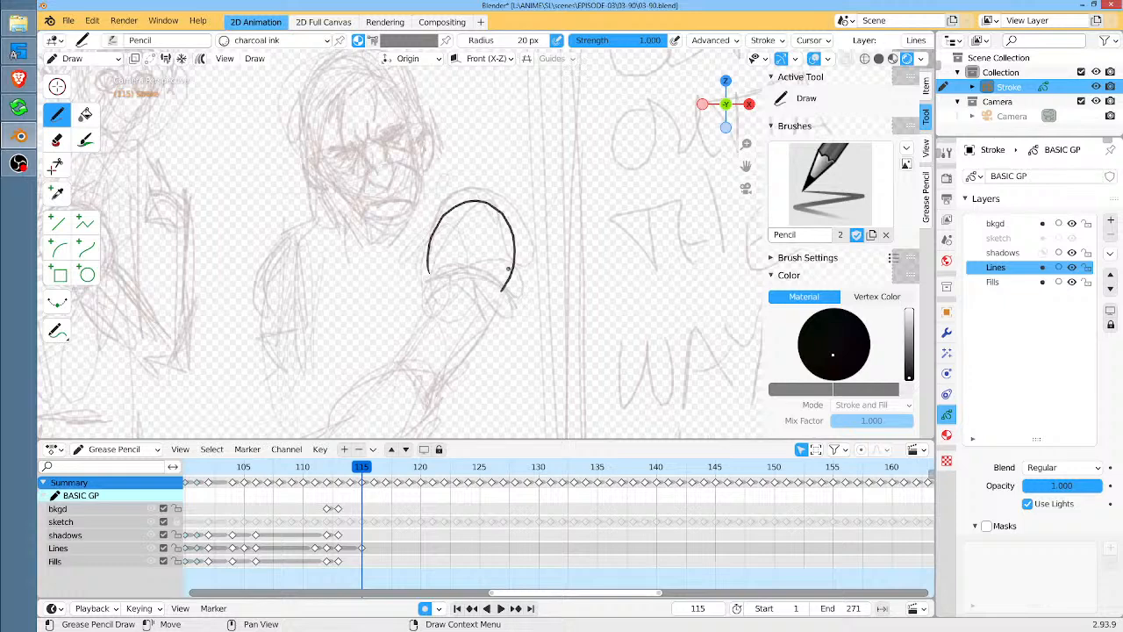
pyautogui.moveTo(427, 263)
pyautogui.mouseDown()
pyautogui.moveTo(430, 277)
pyautogui.moveTo(458, 272)
pyautogui.moveTo(501, 293)
pyautogui.mouseUp()
pyautogui.moveTo(430, 276)
pyautogui.mouseDown()
pyautogui.moveTo(416, 305)
pyautogui.moveTo(438, 297)
pyautogui.moveTo(487, 327)
pyautogui.moveTo(502, 293)
pyautogui.mouseUp()
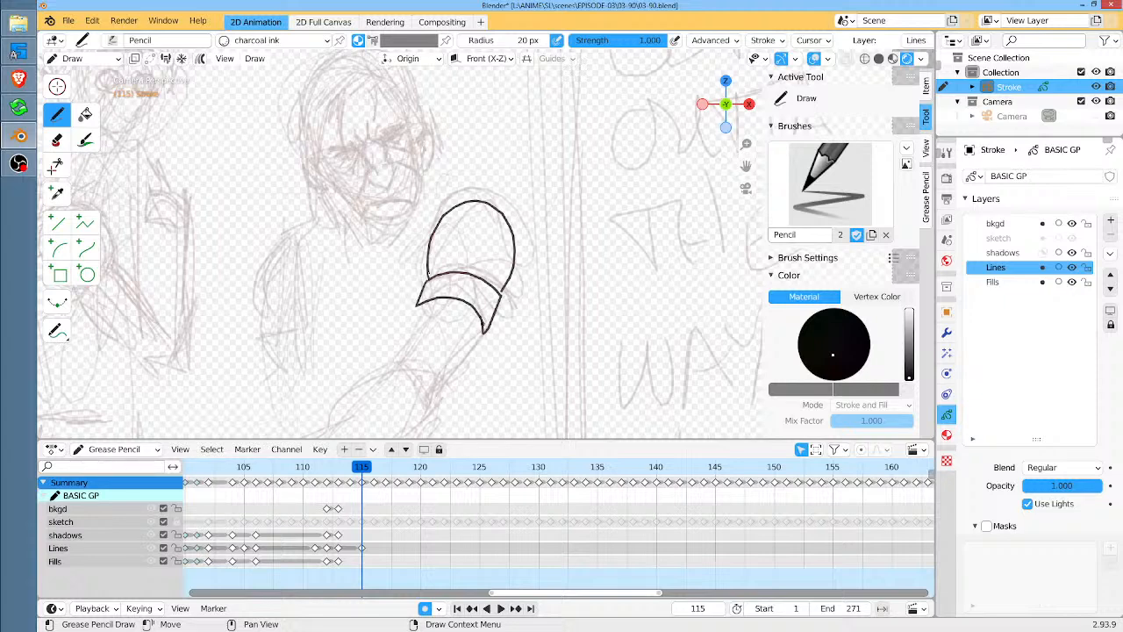
# Round off the sleeve cuff's lower outer corner in Sculpt Mode and choose the Grab brush
pyautogui.hotkey('ctrl', 'Tab')
pyautogui.moveTo(479, 356); pyautogui.dragTo(477, 343)
pyautogui.click(56, 136)
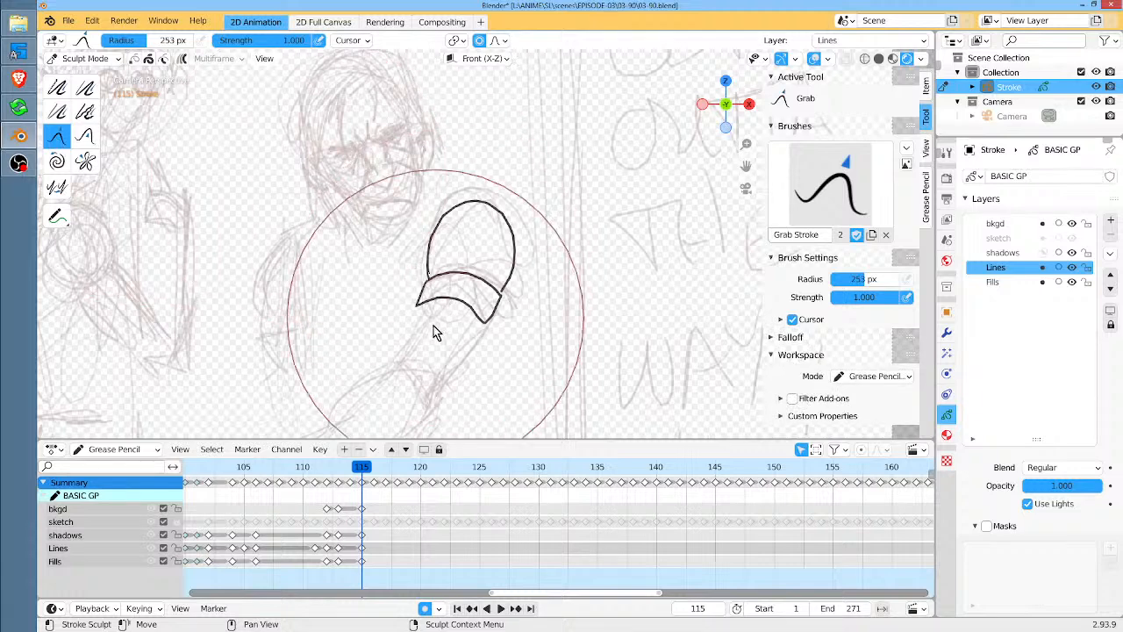
# Set the Grab brush radius to 99 px and pull the sleeve cuff's lower corner outward
pyautogui.hotkey('ctrl', 'Tab')
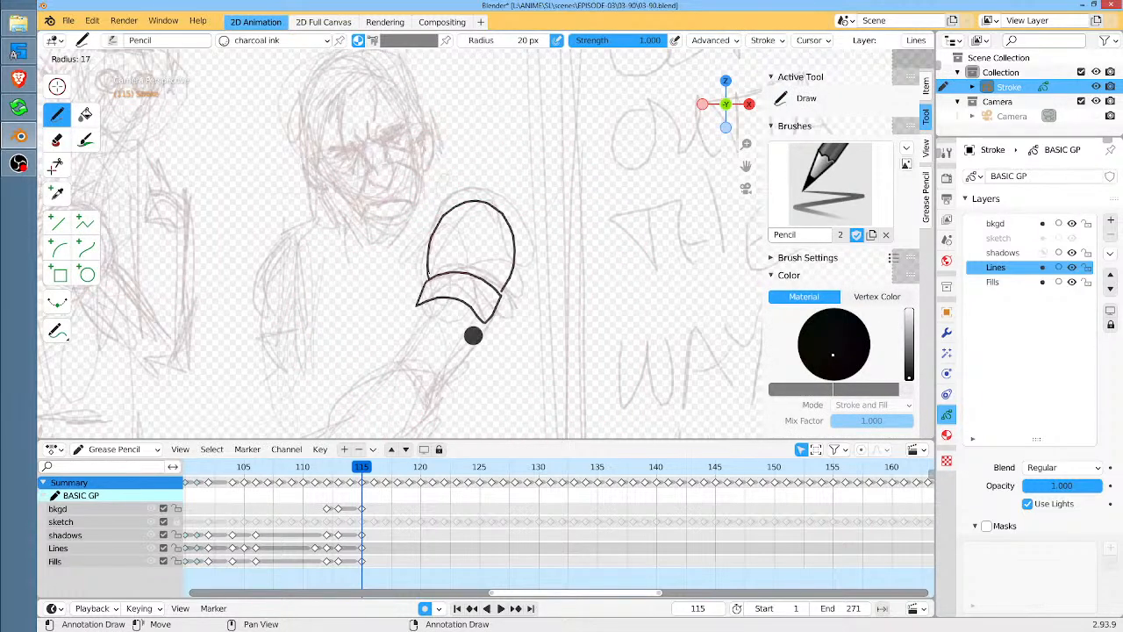
pyautogui.press('f')
pyautogui.click(488, 321)
pyautogui.hotkey('ctrl', 'Tab')
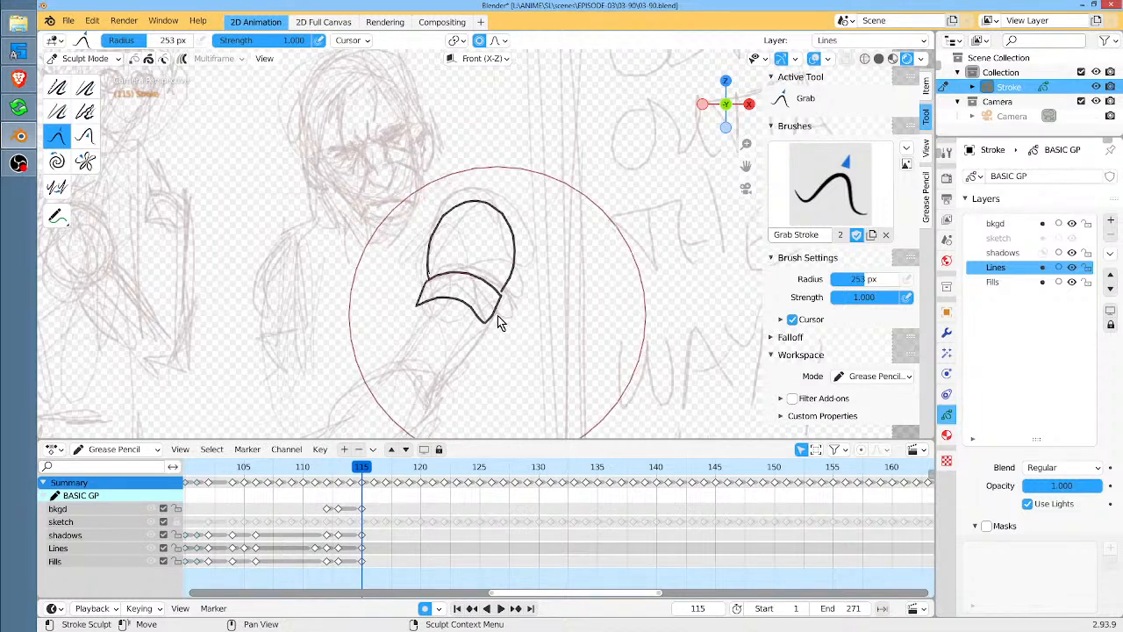
pyautogui.press('f')
pyautogui.click(419, 385)
pyautogui.moveTo(467, 349); pyautogui.dragTo(490, 343)
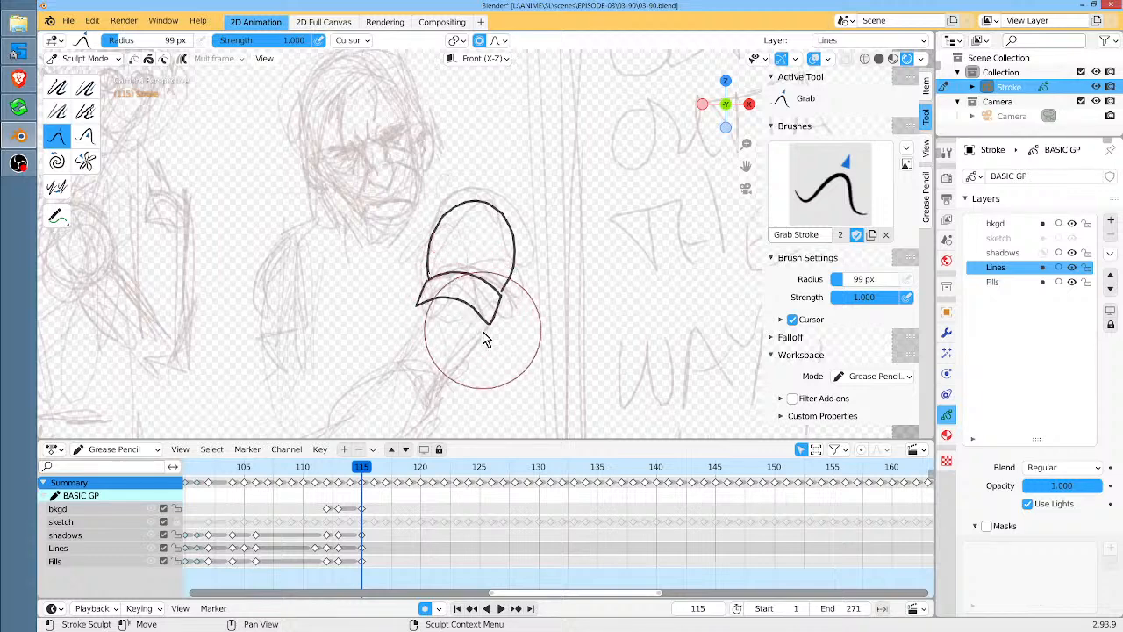
# Set the Grab brush radius to 41 px and refine the sleeve cuff's lower edge and outer corner
pyautogui.press('f')
pyautogui.click(463, 321)
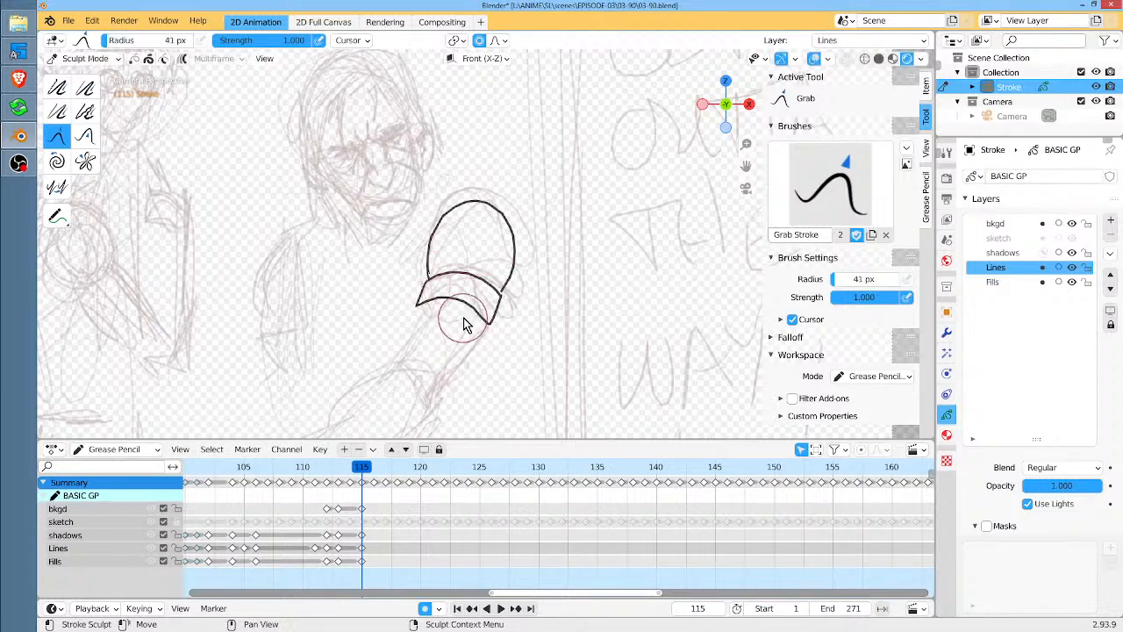
pyautogui.moveTo(464, 321)
pyautogui.mouseDown()
pyautogui.moveTo(471, 329)
pyautogui.moveTo(501, 308)
pyautogui.moveTo(507, 290)
pyautogui.mouseUp()
pyautogui.moveTo(492, 332); pyautogui.dragTo(496, 322)
# Draw both contours of the upper arm and forearm from the sleeve cuff down to the wrist, with small elbow creases
pyautogui.hotkey('ctrl', 'Tab')
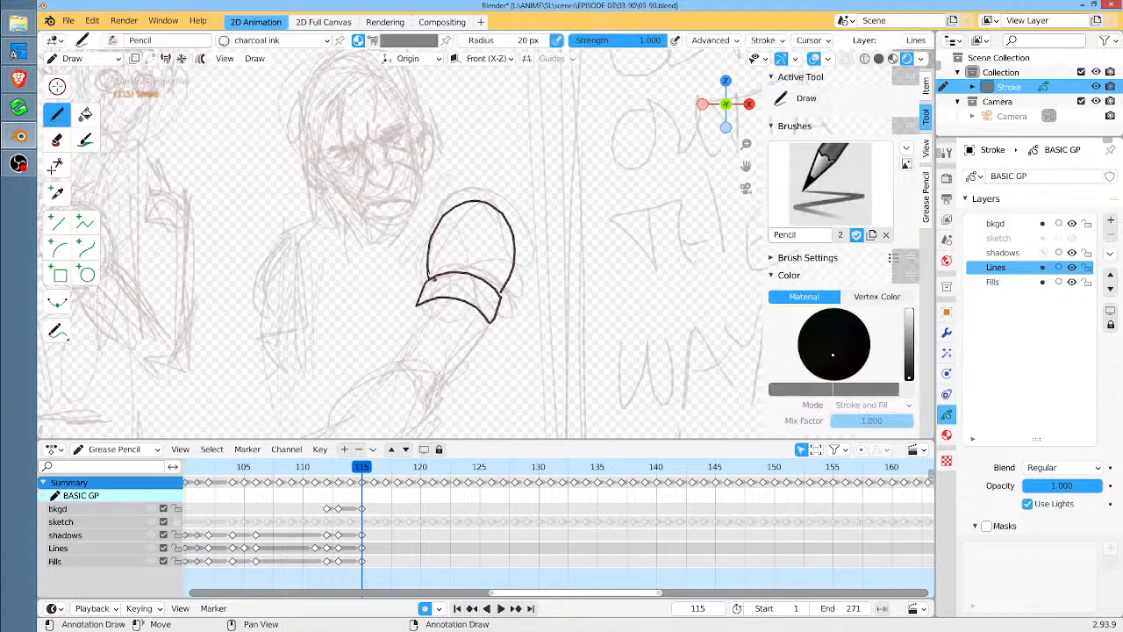
pyautogui.moveTo(418, 305); pyautogui.dragTo(395, 360)
pyautogui.moveTo(414, 311); pyautogui.dragTo(487, 249, button='middle')
pyautogui.moveTo(483, 298)
pyautogui.mouseDown()
pyautogui.moveTo(437, 311)
pyautogui.moveTo(347, 395)
pyautogui.mouseUp()
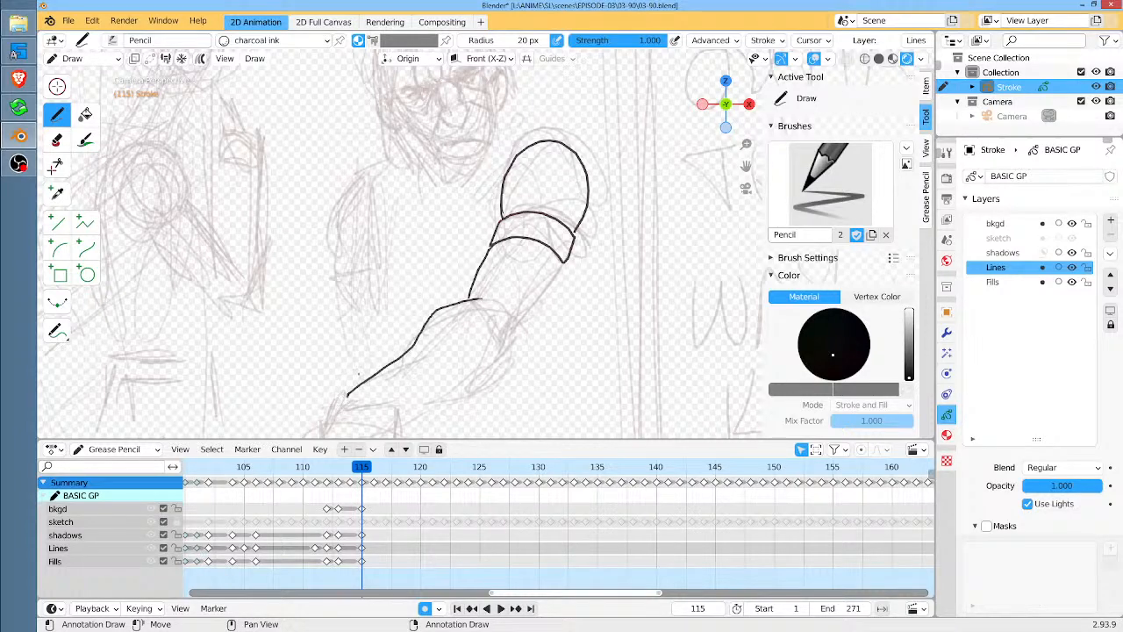
pyautogui.moveTo(412, 415)
pyautogui.mouseDown()
pyautogui.moveTo(504, 362)
pyautogui.moveTo(519, 330)
pyautogui.mouseUp()
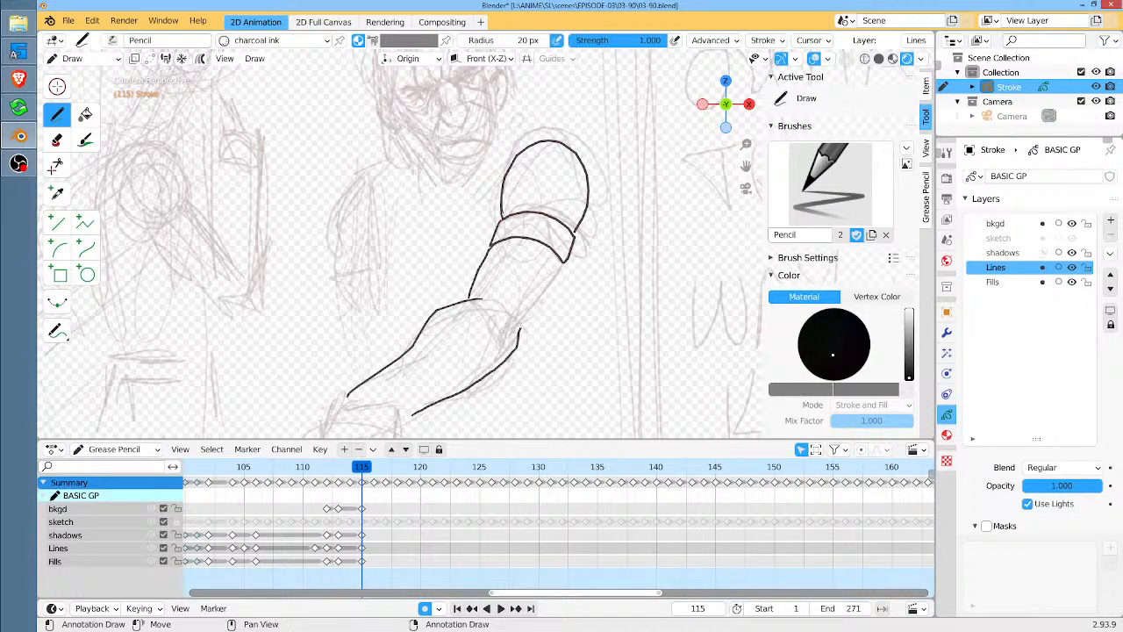
pyautogui.moveTo(556, 268)
pyautogui.mouseDown()
pyautogui.moveTo(519, 328)
pyautogui.moveTo(501, 330)
pyautogui.mouseUp()
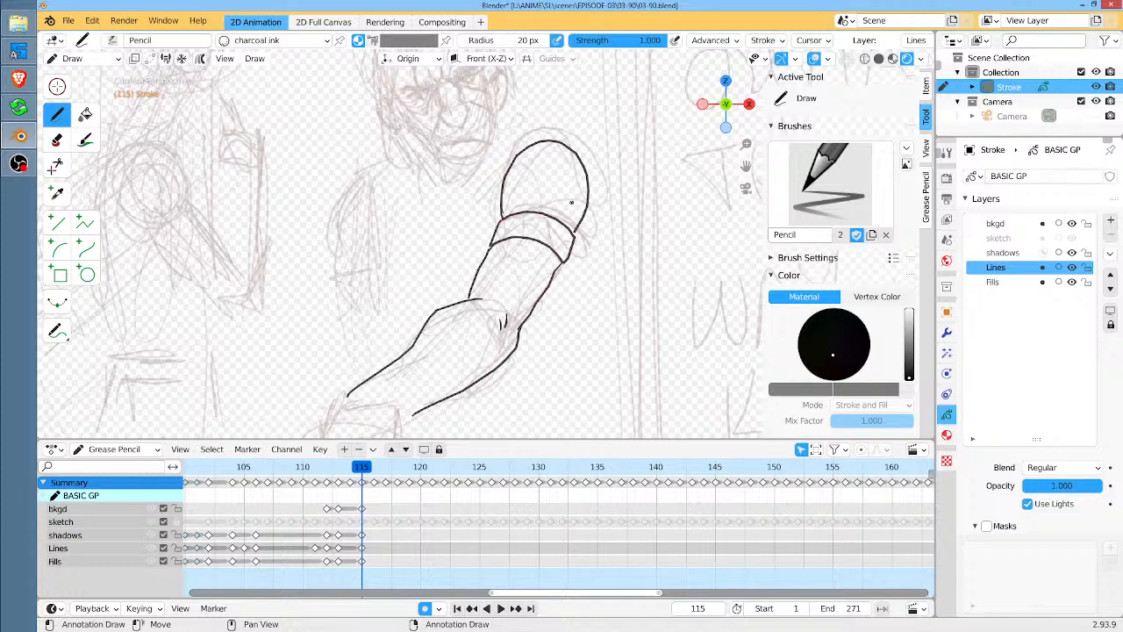
# Erase the sleeve cuff's lower outer corner and redraw it with a closing edge that wraps around the arm
pyautogui.keyDown('ctrl'); pyautogui.click(574, 249); pyautogui.keyUp('ctrl')
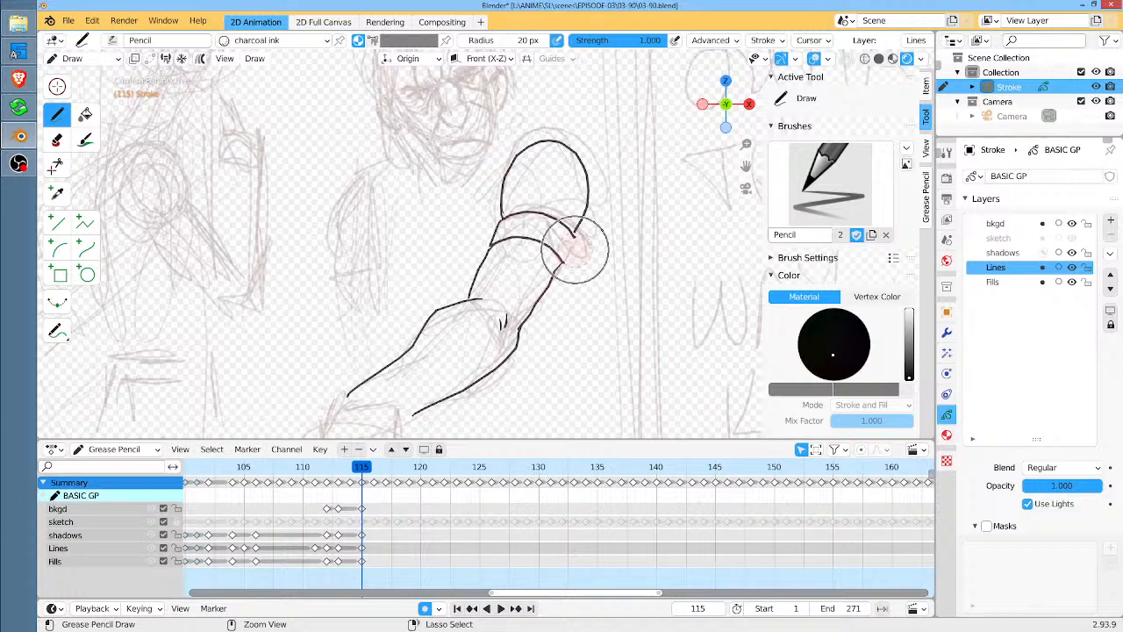
pyautogui.keyDown('ctrl'); pyautogui.moveTo(571, 254); pyautogui.dragTo(561, 265); pyautogui.keyUp('ctrl')
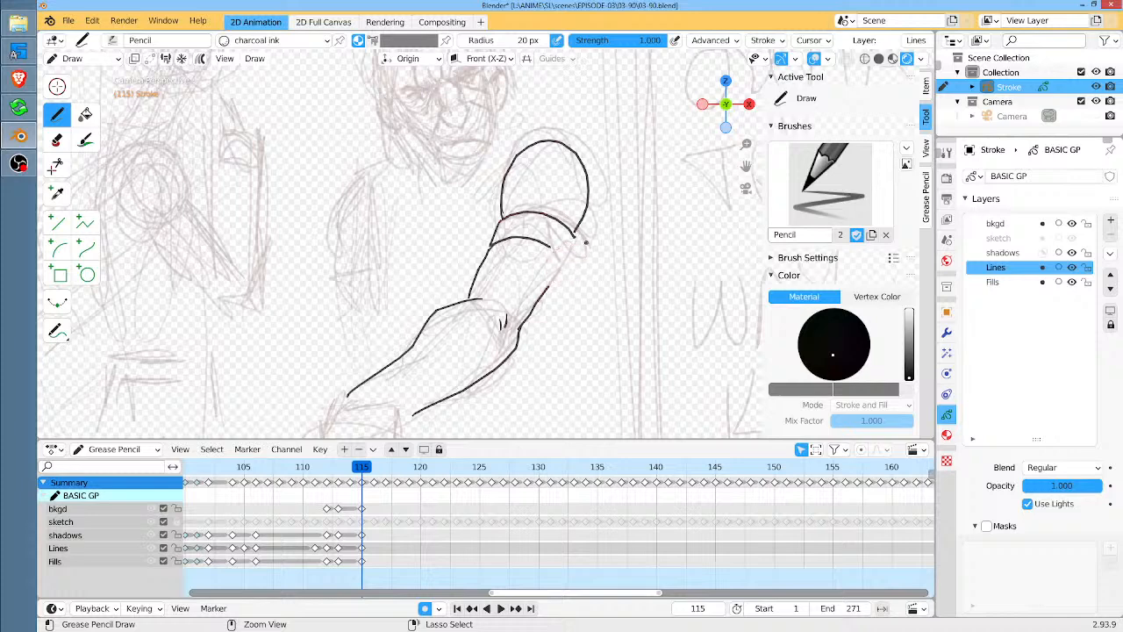
pyautogui.keyDown('ctrl'); pyautogui.click(577, 239); pyautogui.keyUp('ctrl')
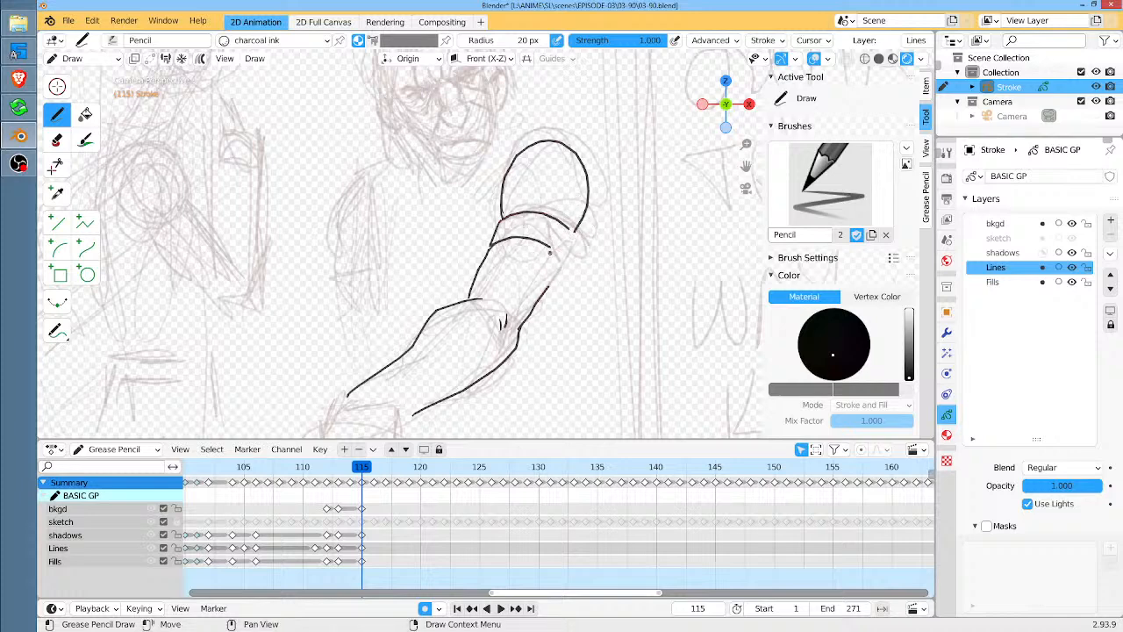
pyautogui.moveTo(551, 248)
pyautogui.mouseDown()
pyautogui.moveTo(558, 274)
pyautogui.moveTo(579, 246)
pyautogui.moveTo(571, 226)
pyautogui.mouseUp()
# Erase the forearm's overlapping wrist ends and draw the glove cuff around the wrist
pyautogui.moveTo(507, 314); pyautogui.dragTo(591, 194, button='middle')
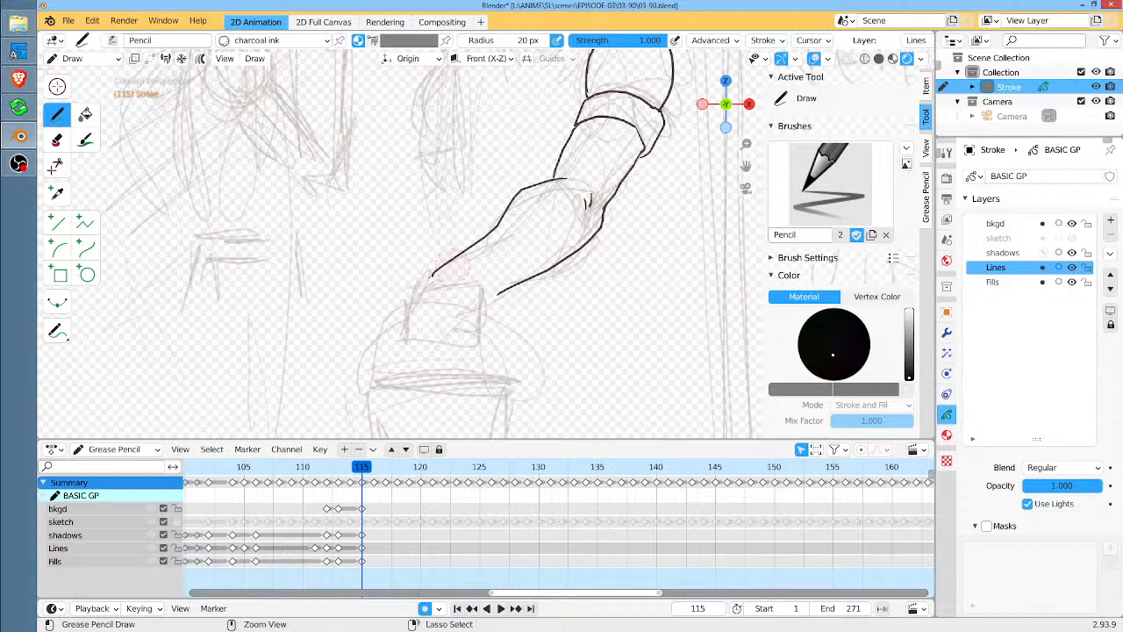
pyautogui.moveTo(449, 268)
pyautogui.keyDown('ctrl'); pyautogui.mouseDown()
pyautogui.moveTo(461, 255)
pyautogui.moveTo(440, 269)
pyautogui.mouseUp(); pyautogui.keyUp('ctrl')
pyautogui.moveTo(495, 231); pyautogui.dragTo(482, 243)
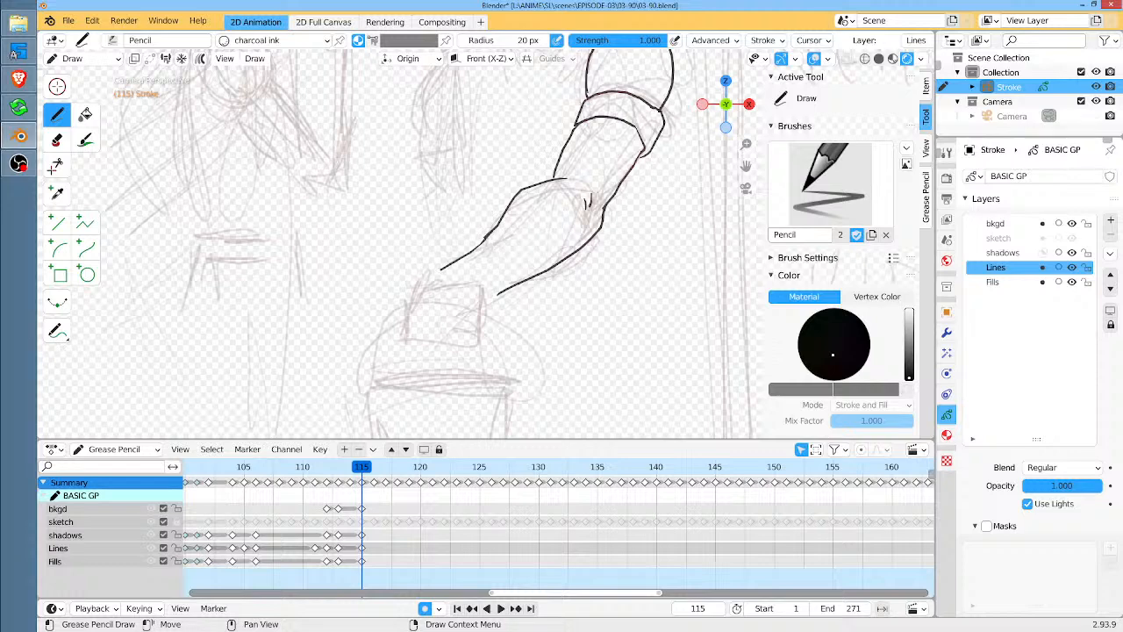
pyautogui.moveTo(438, 273); pyautogui.dragTo(494, 290)
pyautogui.moveTo(485, 241)
pyautogui.mouseDown()
pyautogui.moveTo(518, 262)
pyautogui.moveTo(527, 281)
pyautogui.moveTo(515, 294)
pyautogui.mouseUp()
pyautogui.moveTo(474, 260)
pyautogui.keyDown('ctrl'); pyautogui.mouseDown()
pyautogui.moveTo(460, 260)
pyautogui.moveTo(518, 290)
pyautogui.moveTo(496, 299)
pyautogui.mouseUp(); pyautogui.keyUp('ctrl')
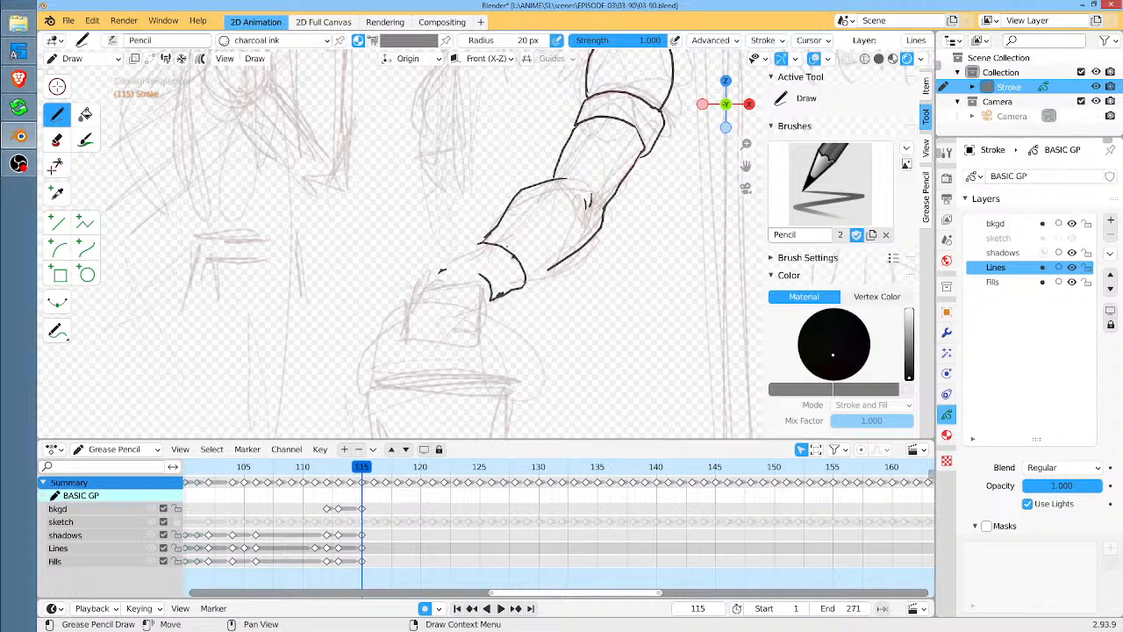
pyautogui.moveTo(481, 243)
pyautogui.mouseDown()
pyautogui.moveTo(439, 272)
pyautogui.moveTo(486, 281)
pyautogui.mouseUp()
# Raise the sketch layer's opacity to 0.993 to inspect the rough drawing at frame 115, and lower it to 0.511
pyautogui.scroll(-3, 514, 352)
pyautogui.scroll(-1, 513, 352)
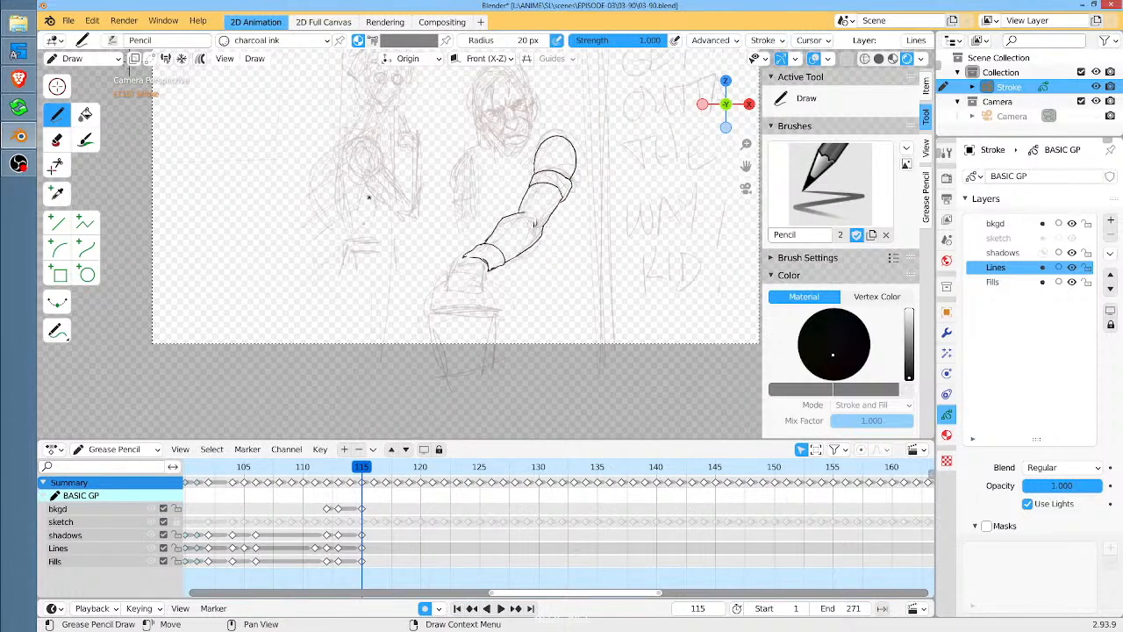
pyautogui.click(1017, 226)
pyautogui.click(1020, 238)
pyautogui.moveTo(1065, 486); pyautogui.dragTo(1116, 491)
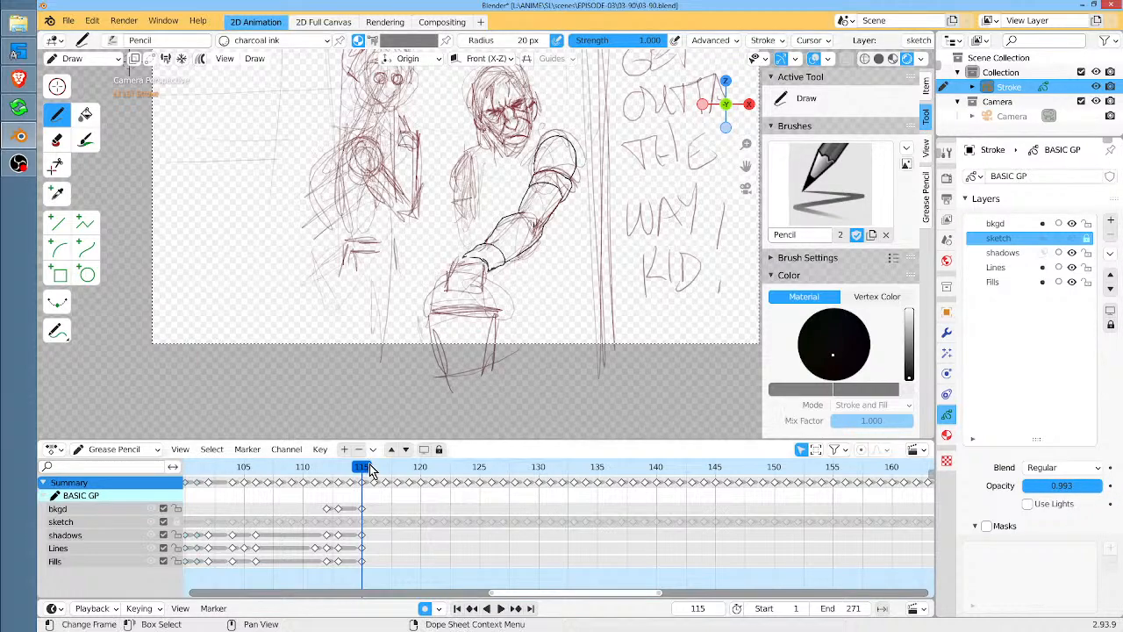
pyautogui.moveTo(360, 466)
pyautogui.mouseDown()
pyautogui.moveTo(444, 468)
pyautogui.moveTo(361, 467)
pyautogui.moveTo(352, 482)
pyautogui.moveTo(363, 483)
pyautogui.mouseUp()
pyautogui.moveTo(1096, 489)
pyautogui.mouseDown()
pyautogui.moveTo(1042, 498)
pyautogui.moveTo(1053, 494)
pyautogui.mouseUp()
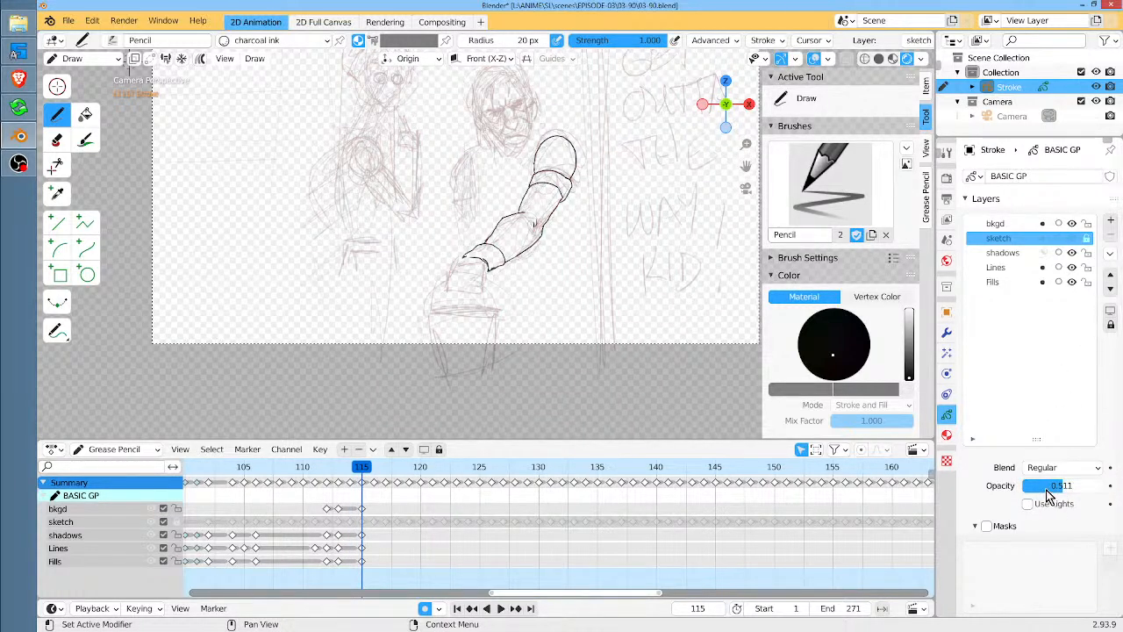
# Make the Lines layer active and draw the clenched fist with its fingers below the glove cuff
pyautogui.scroll(1, 565, 255)
pyautogui.scroll(1, 565, 255)
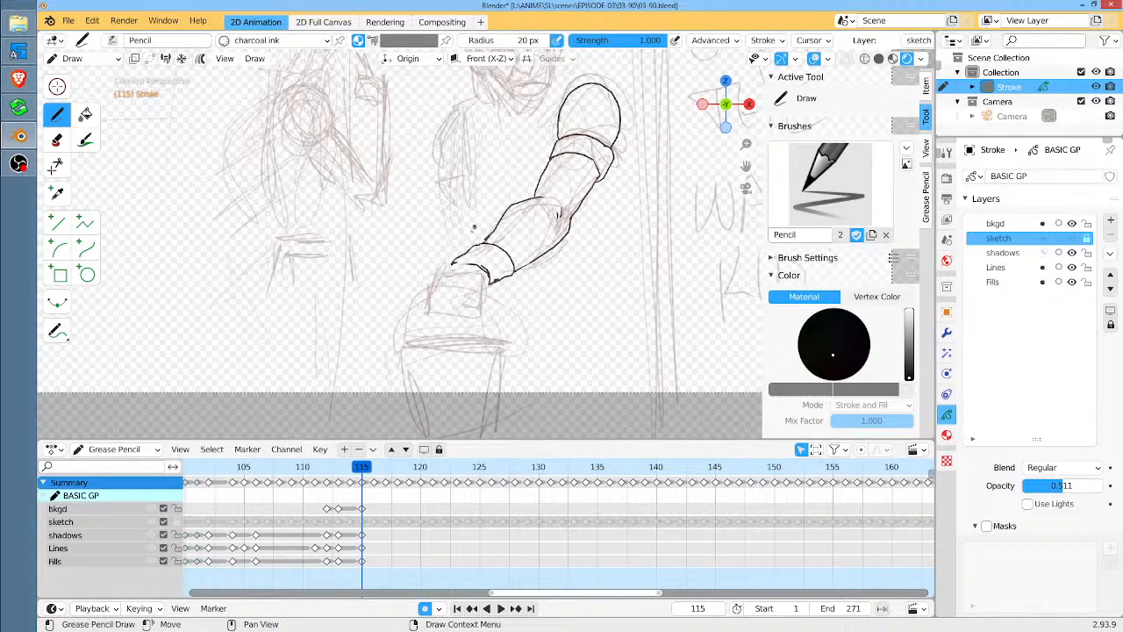
pyautogui.click(455, 266)
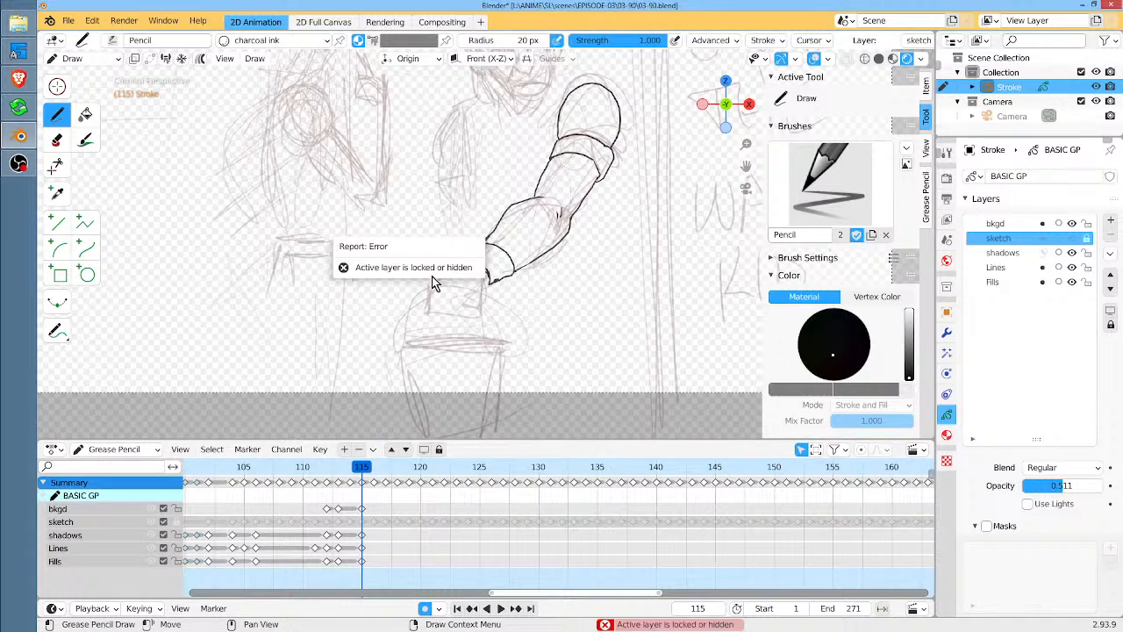
pyautogui.click(1022, 268)
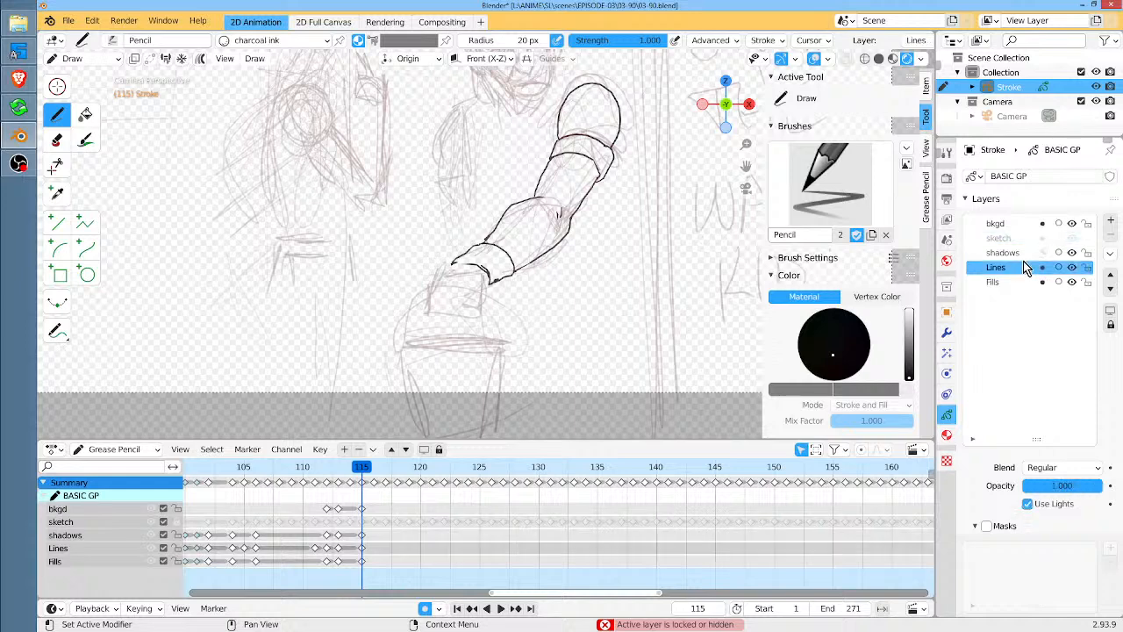
pyautogui.moveTo(457, 263)
pyautogui.mouseDown()
pyautogui.moveTo(426, 276)
pyautogui.moveTo(437, 307)
pyautogui.moveTo(473, 312)
pyautogui.moveTo(482, 295)
pyautogui.mouseUp()
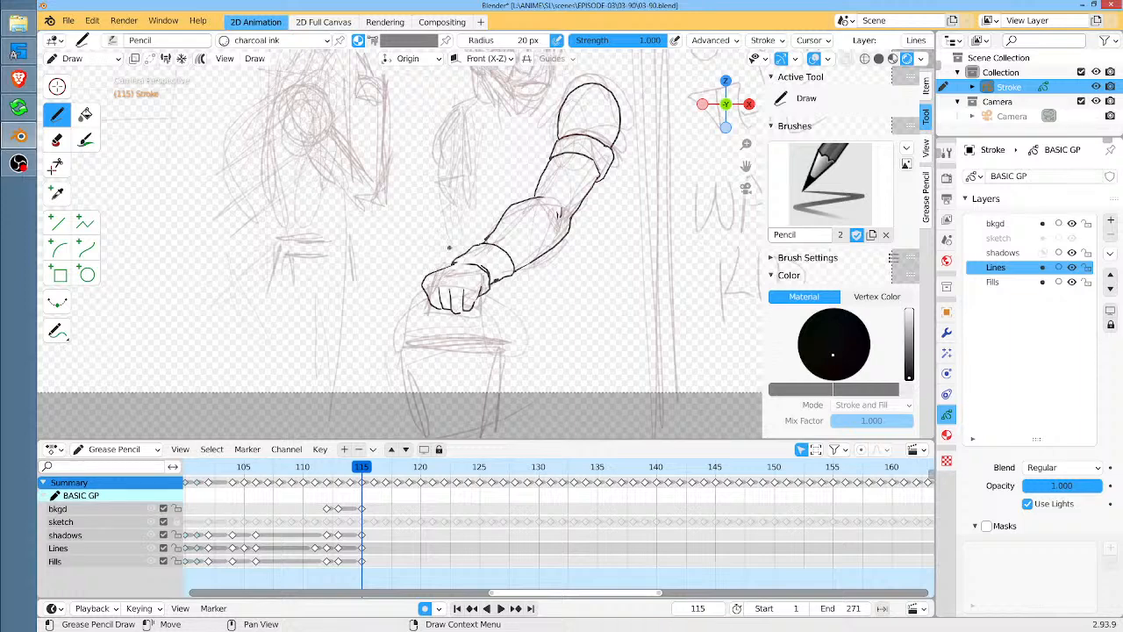
# Reshape the fist's outer edge and the contour beside the wrist with the Grab brush in Sculpt Mode
pyautogui.scroll(3, 380, 319)
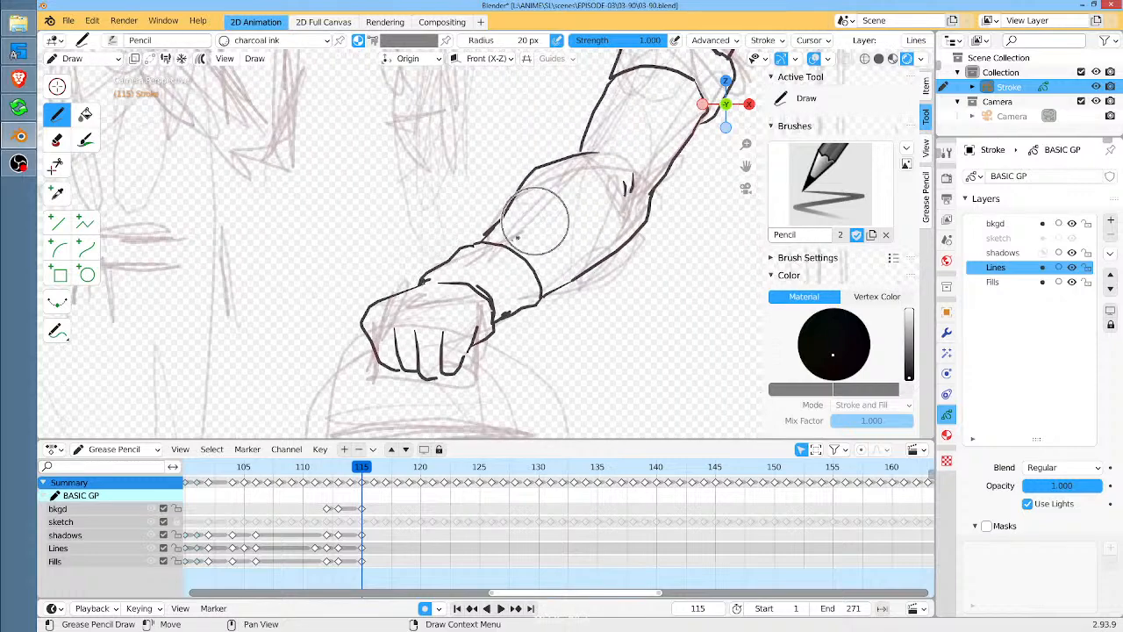
pyautogui.hotkey('ctrl', 'Tab')
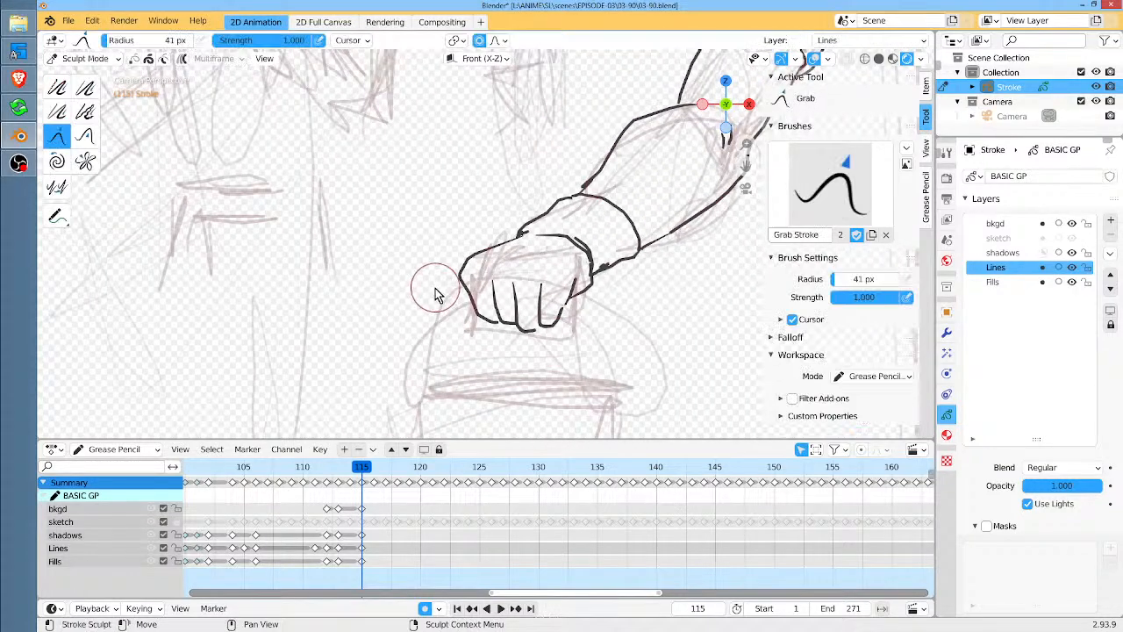
pyautogui.moveTo(440, 282); pyautogui.dragTo(473, 277)
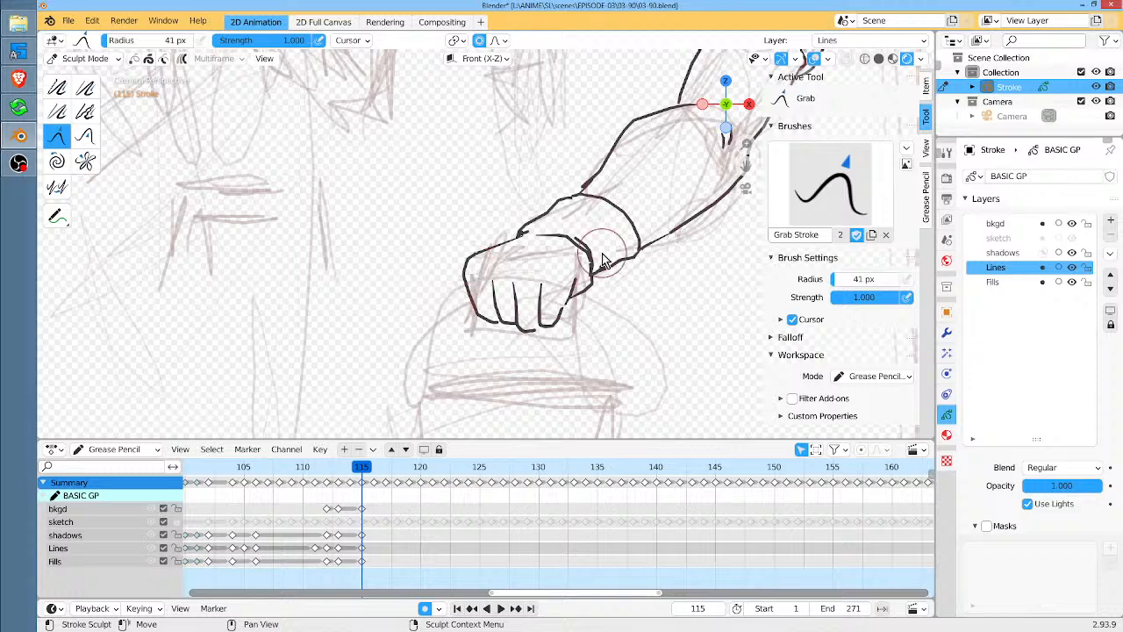
pyautogui.moveTo(602, 261)
pyautogui.mouseDown()
pyautogui.moveTo(575, 303)
pyautogui.moveTo(577, 289)
pyautogui.mouseUp()
# Close the gap at the fingertips, add knuckle marks, and thicken the glove cuff's opening line in Draw mode
pyautogui.hotkey('ctrl', 'Tab')
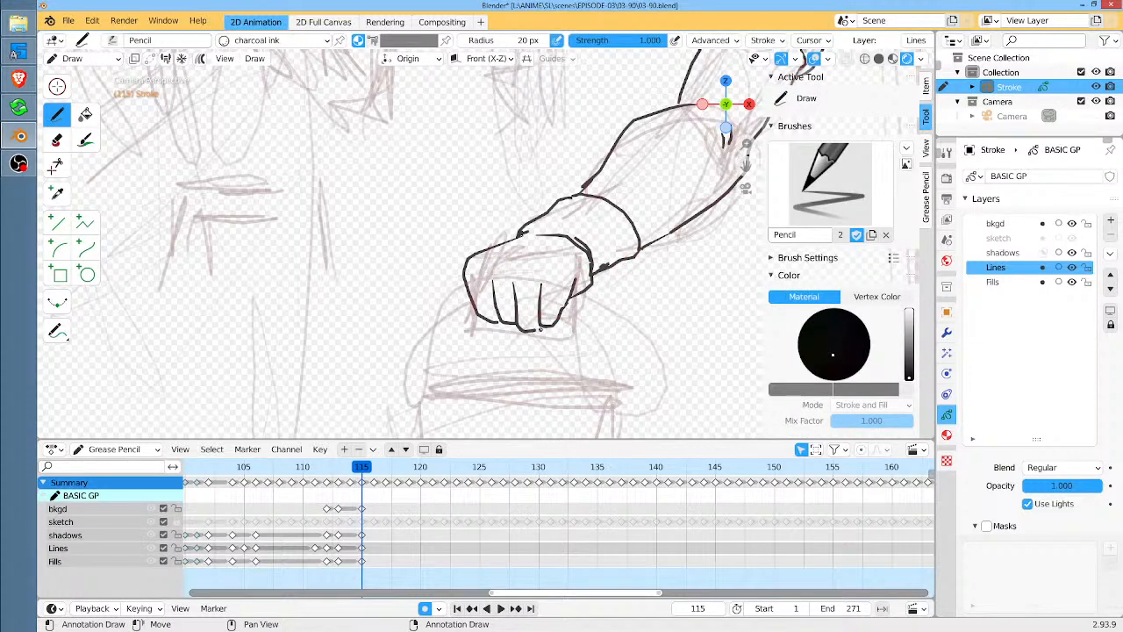
pyautogui.moveTo(535, 333); pyautogui.dragTo(545, 326)
pyautogui.moveTo(494, 263); pyautogui.dragTo(508, 258)
pyautogui.moveTo(542, 235); pyautogui.dragTo(523, 230)
pyautogui.moveTo(531, 235)
pyautogui.mouseDown()
pyautogui.moveTo(575, 239)
pyautogui.moveTo(586, 252)
pyautogui.moveTo(523, 235)
pyautogui.mouseUp()
# Draw fold lines across the inner elbow and along the forearm, undoing the last unwanted stroke
pyautogui.keyDown('shift'); pyautogui.moveTo(684, 162); pyautogui.dragTo(641, 249, button='middle'); pyautogui.keyUp('shift')
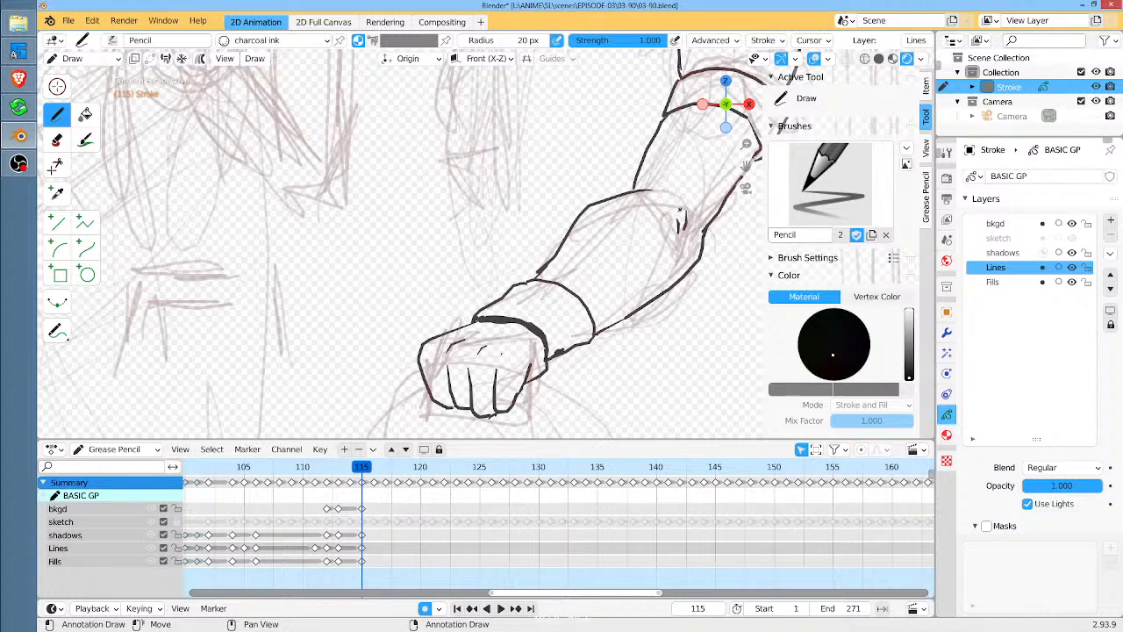
pyautogui.moveTo(671, 218)
pyautogui.mouseDown()
pyautogui.moveTo(680, 210)
pyautogui.moveTo(634, 226)
pyautogui.moveTo(662, 253)
pyautogui.mouseUp()
pyautogui.keyDown('shift'); pyautogui.moveTo(664, 256); pyautogui.dragTo(458, 323, button='middle'); pyautogui.keyUp('shift')
pyautogui.moveTo(458, 322); pyautogui.dragTo(441, 337)
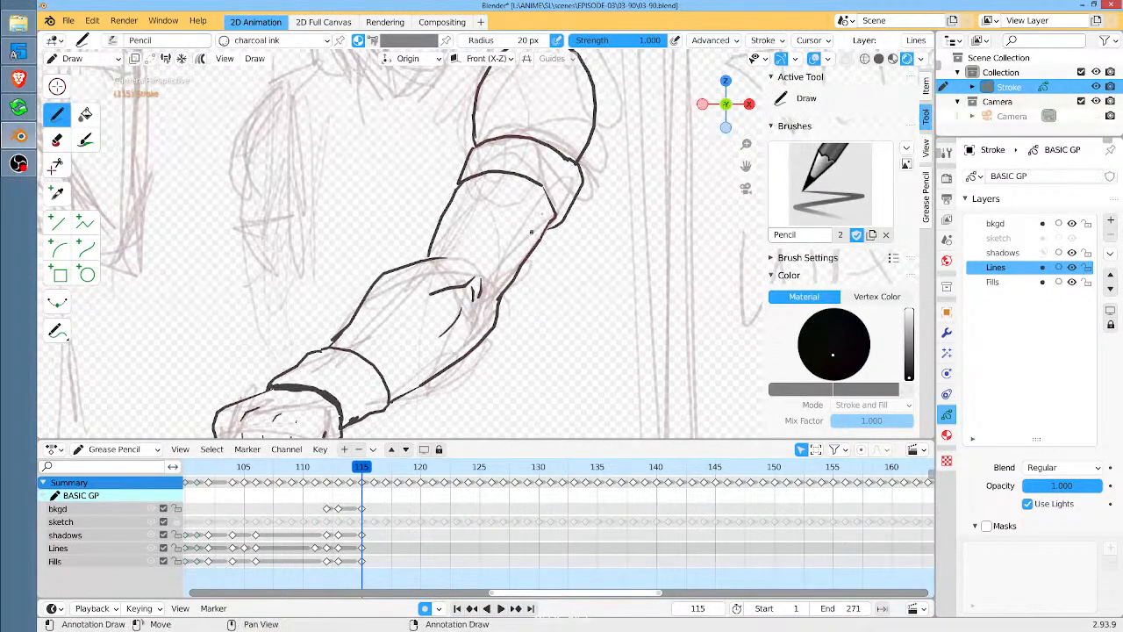
pyautogui.hotkey('ctrl', 'z')
# Smooth the upper arm contour and the sleeve cuff's inner corner with the 89 px Smooth brush in Sculpt Mode
pyautogui.moveTo(597, 243)
pyautogui.keyDown('shift'); pyautogui.mouseDown(button='middle')
pyautogui.moveTo(609, 255)
pyautogui.moveTo(608, 244)
pyautogui.mouseUp(button='middle'); pyautogui.keyUp('shift')
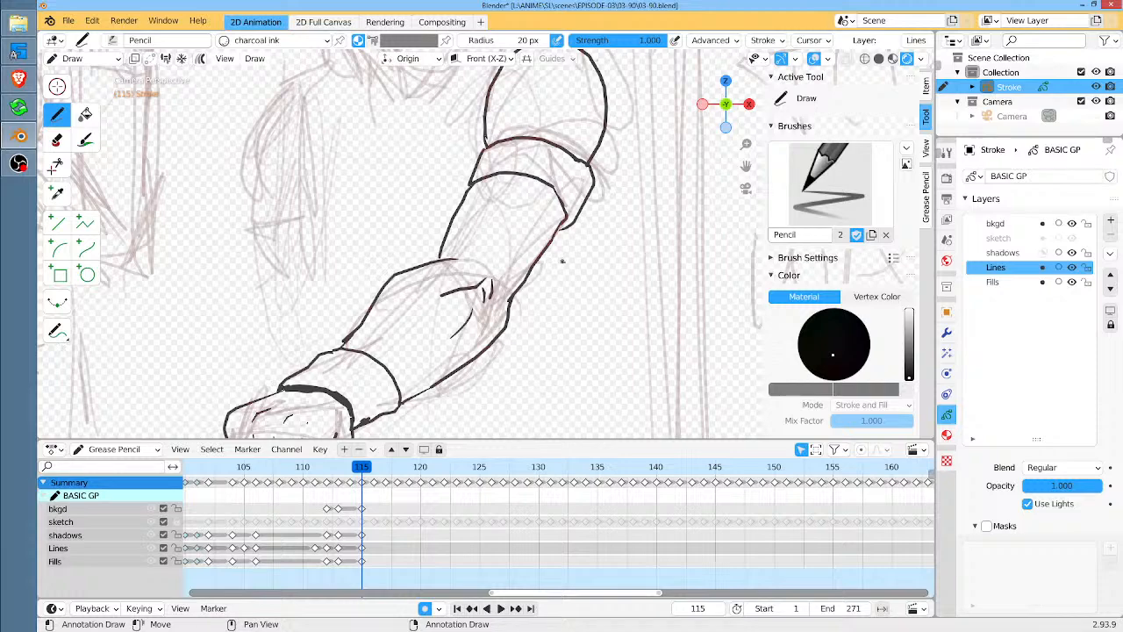
pyautogui.keyDown('shift'); pyautogui.moveTo(519, 285); pyautogui.dragTo(542, 327, button='middle'); pyautogui.keyUp('shift')
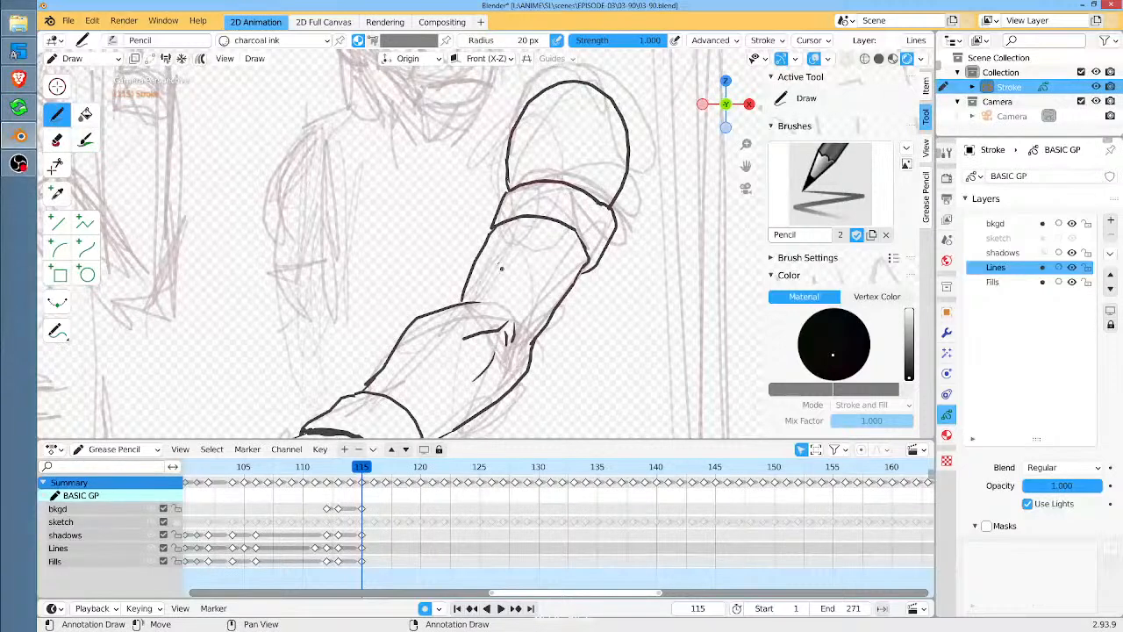
pyautogui.hotkey('ctrl', 'Tab')
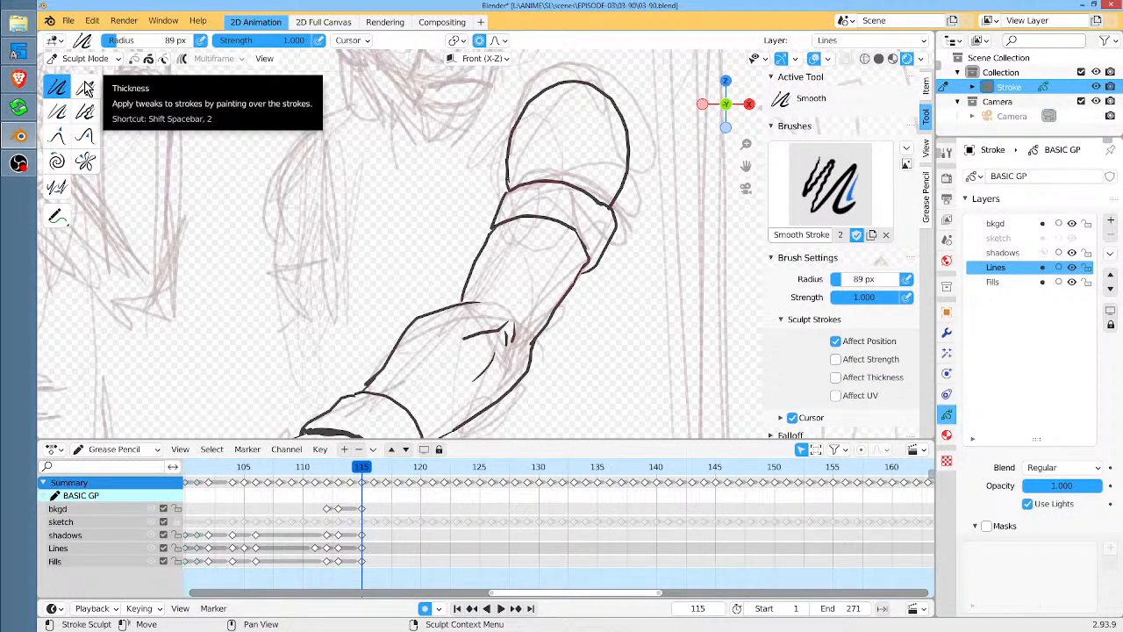
pyautogui.moveTo(485, 258); pyautogui.dragTo(488, 261)
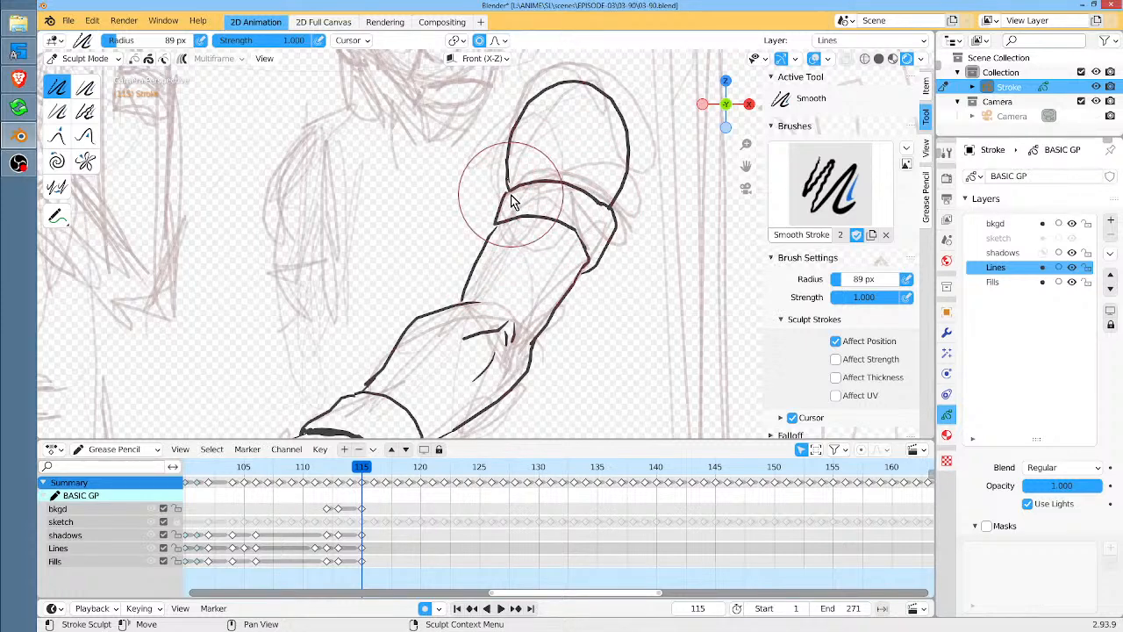
# Smooth the shoulder outline, and move the upper end of the arm's inner contour up to the sleeve cuff in Edit Mode
pyautogui.moveTo(514, 200)
pyautogui.mouseDown()
pyautogui.moveTo(584, 105)
pyautogui.moveTo(614, 114)
pyautogui.mouseUp()
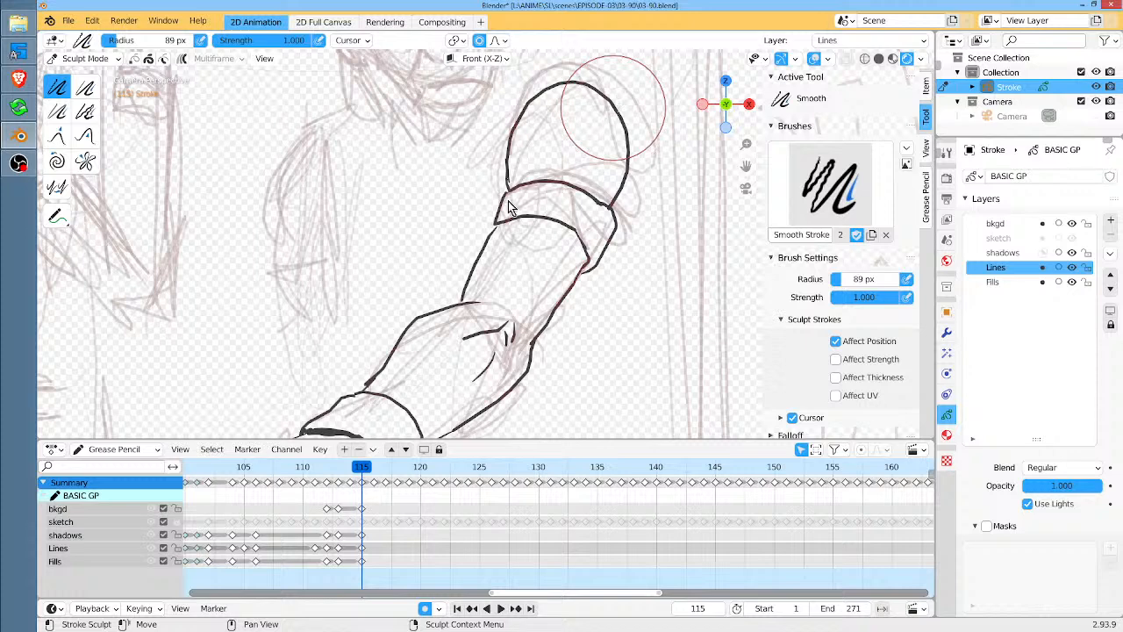
pyautogui.press('Tab')
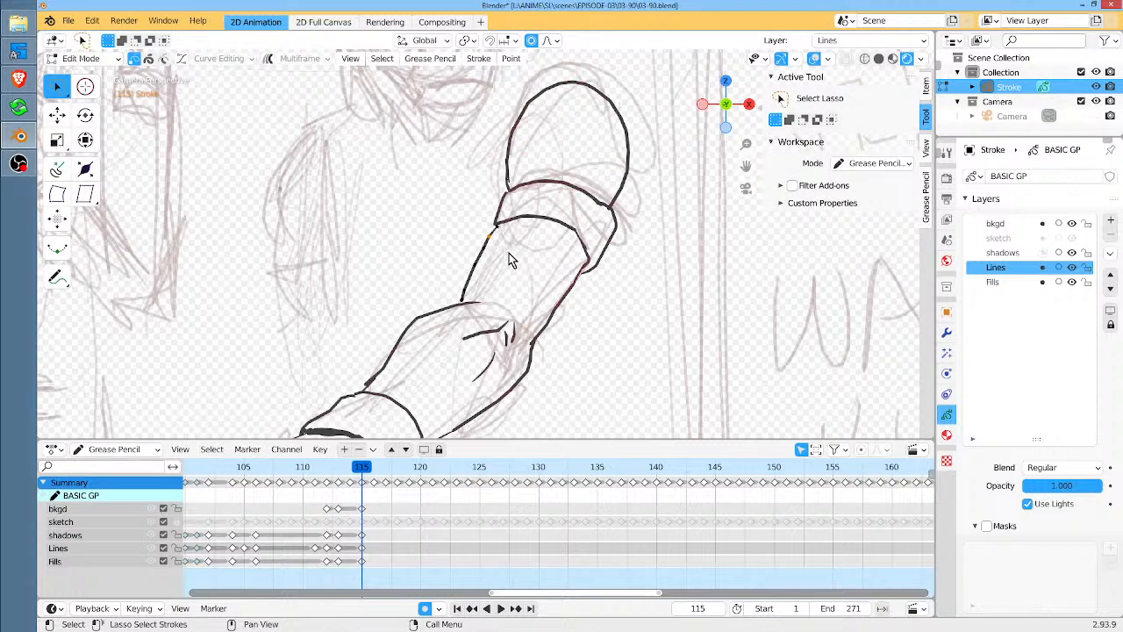
pyautogui.press('Tab')
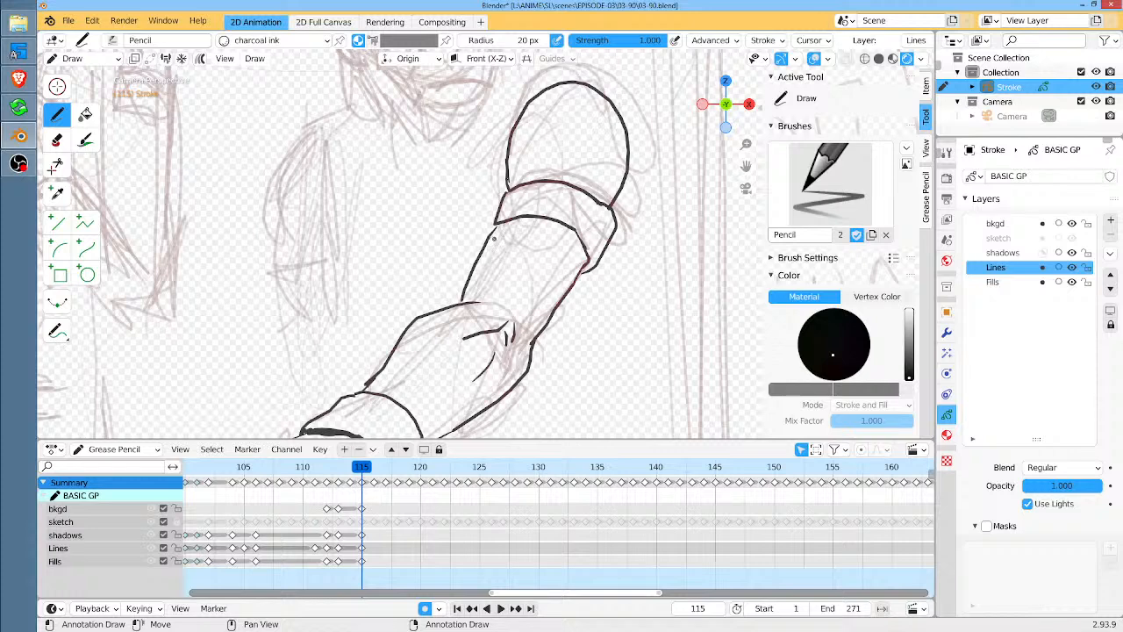
pyautogui.press('Tab')
pyautogui.press('g')
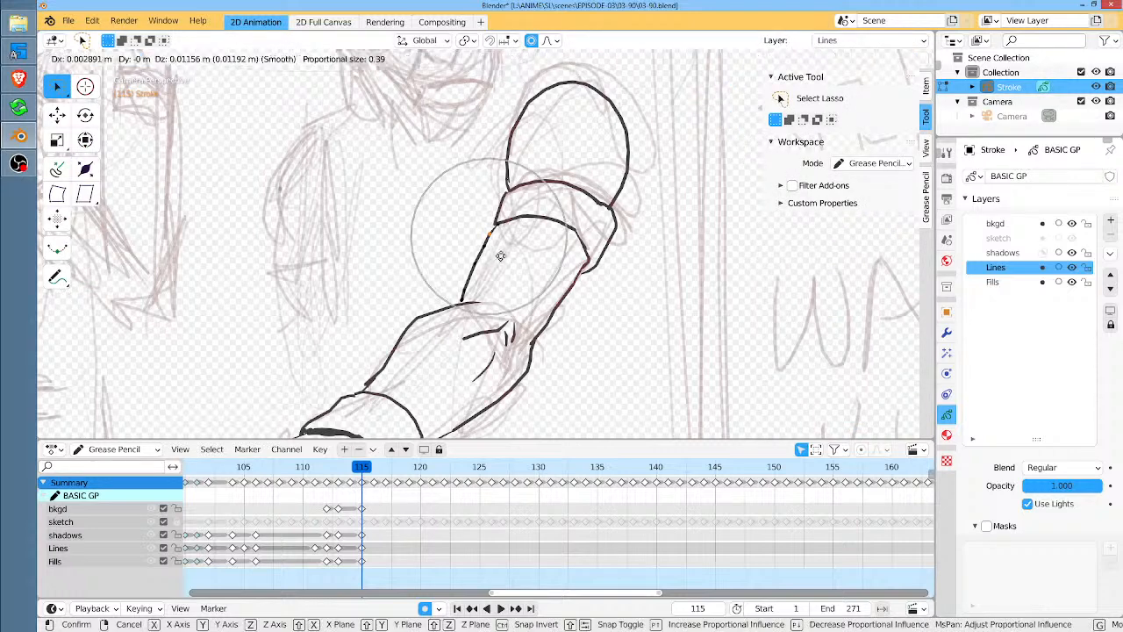
pyautogui.click(505, 260)
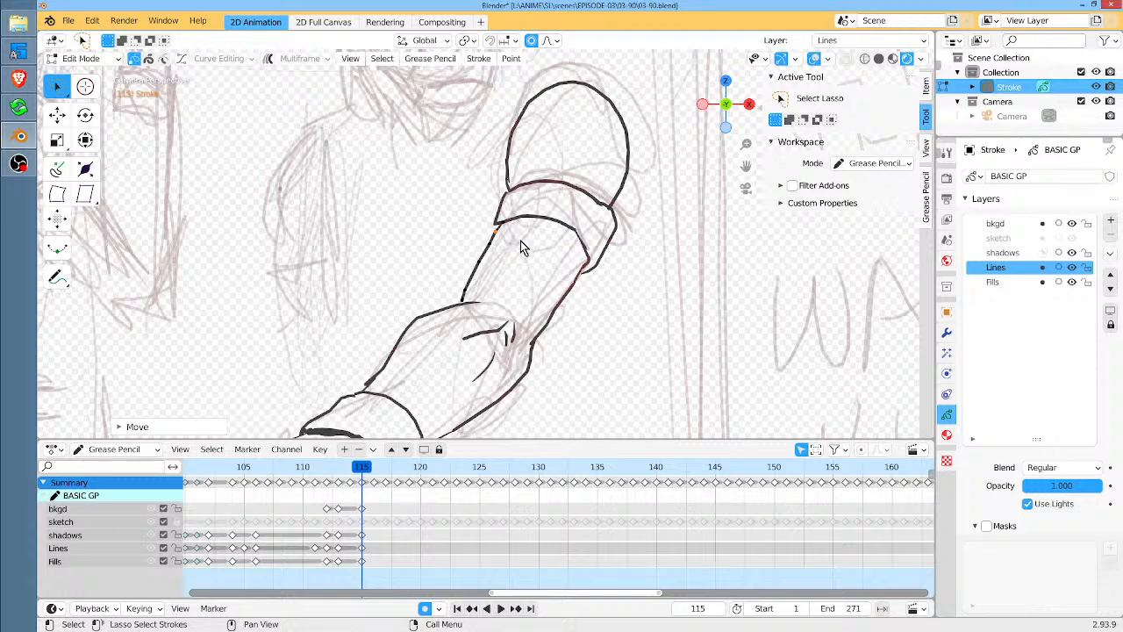
# Draw the outer shoulder line and the torso side in Draw mode, curving the lower end back to the wrist
pyautogui.moveTo(550, 146); pyautogui.dragTo(544, 264, button='middle')
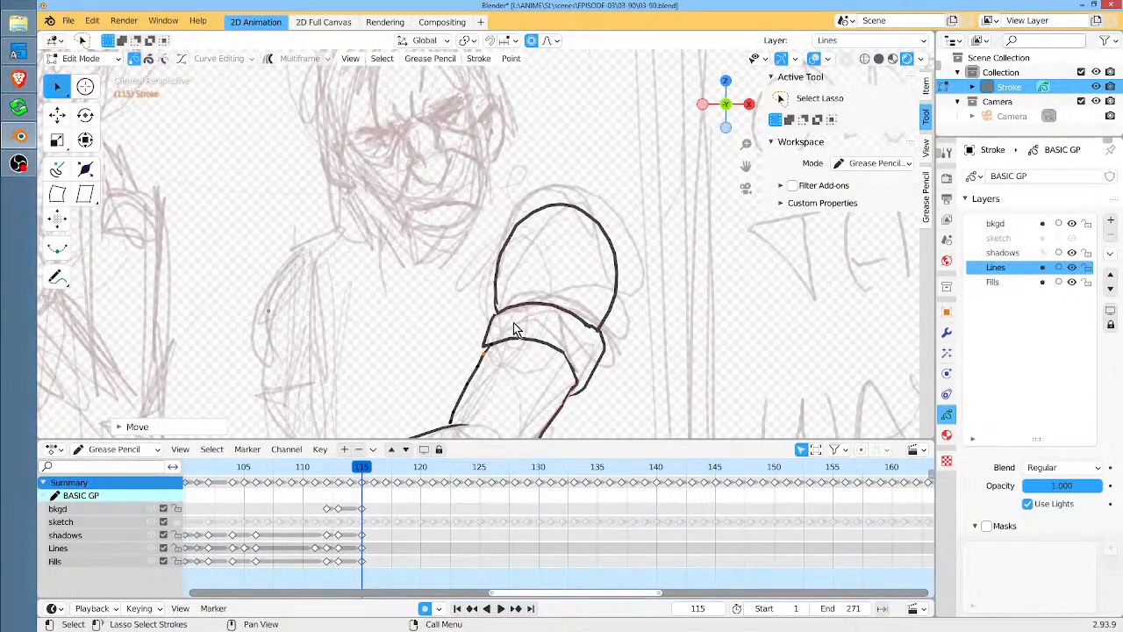
pyautogui.keyDown('shift'); pyautogui.moveTo(516, 326); pyautogui.dragTo(495, 297, button='middle'); pyautogui.keyUp('shift')
pyautogui.press('Tab')
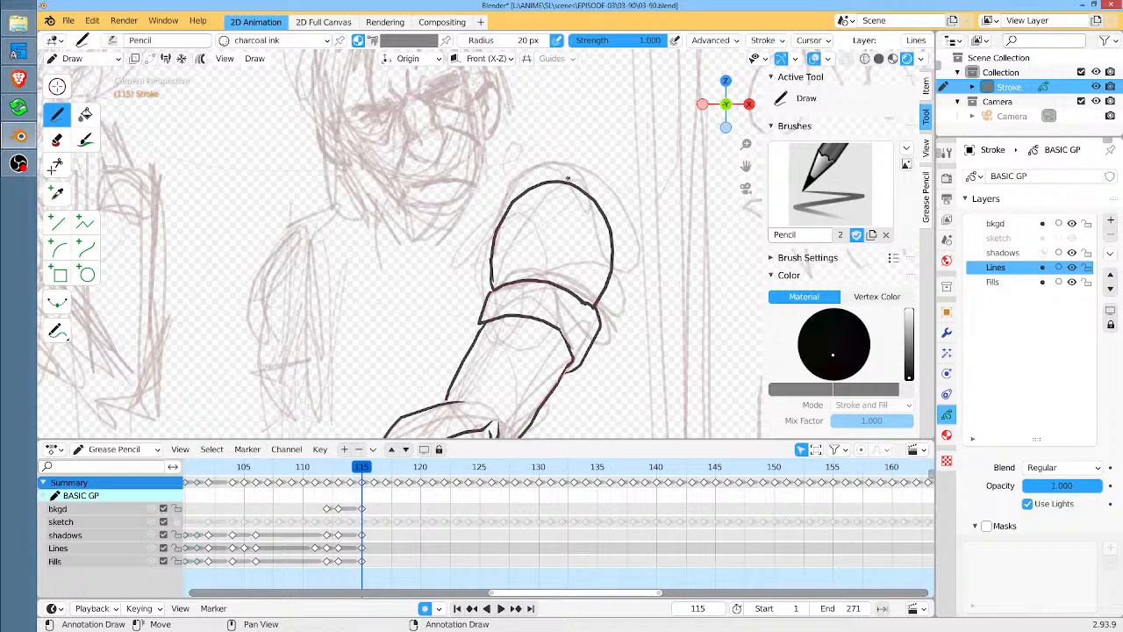
pyautogui.moveTo(565, 171)
pyautogui.mouseDown()
pyautogui.moveTo(607, 199)
pyautogui.moveTo(620, 228)
pyautogui.moveTo(604, 411)
pyautogui.mouseUp()
pyautogui.keyDown('shift'); pyautogui.moveTo(648, 317); pyautogui.dragTo(664, 110, button='middle'); pyautogui.keyUp('shift')
pyautogui.moveTo(621, 207)
pyautogui.mouseDown()
pyautogui.moveTo(593, 337)
pyautogui.moveTo(547, 369)
pyautogui.moveTo(420, 379)
pyautogui.moveTo(386, 367)
pyautogui.mouseUp()
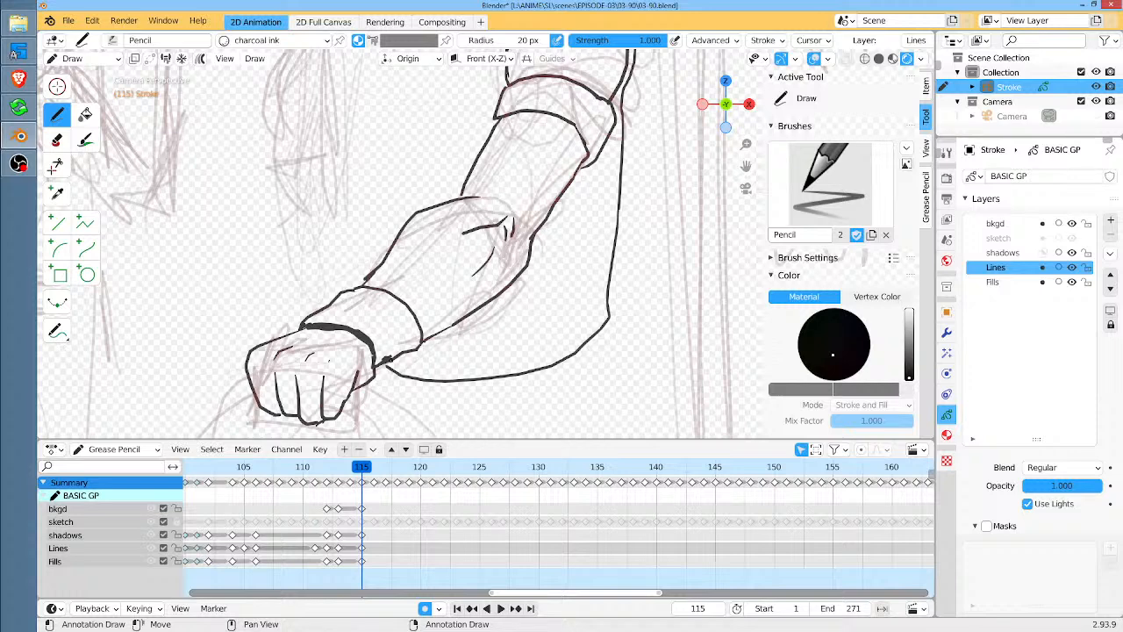
# Delete the points of the torso line's lower curve that runs back to the wrist
pyautogui.press('Tab')
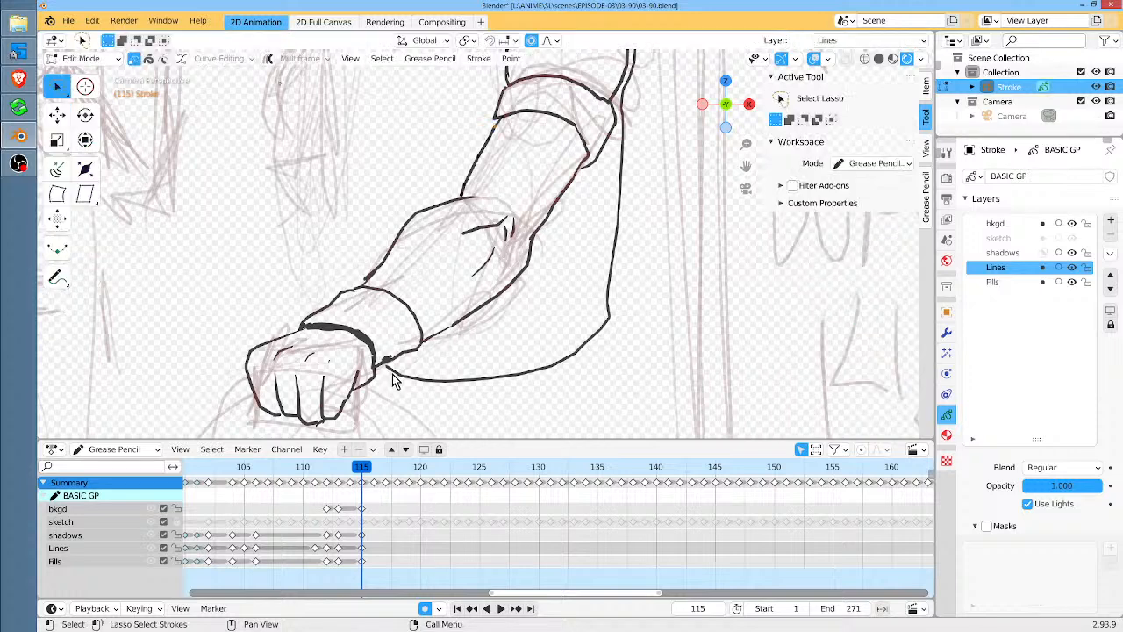
pyautogui.press('x')
pyautogui.click(428, 403)
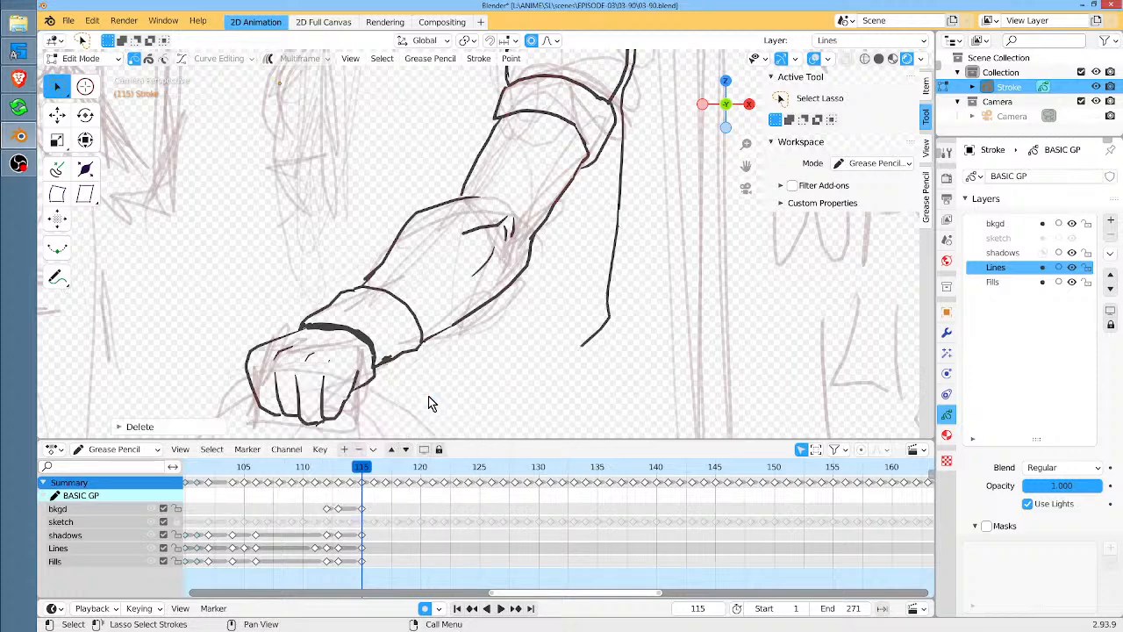
# Clean up the forearm contour where it meets the glove cuff and add a short fold mark on the forearm
pyautogui.keyDown('shift'); pyautogui.moveTo(538, 253); pyautogui.dragTo(537, 307, button='middle'); pyautogui.keyUp('shift')
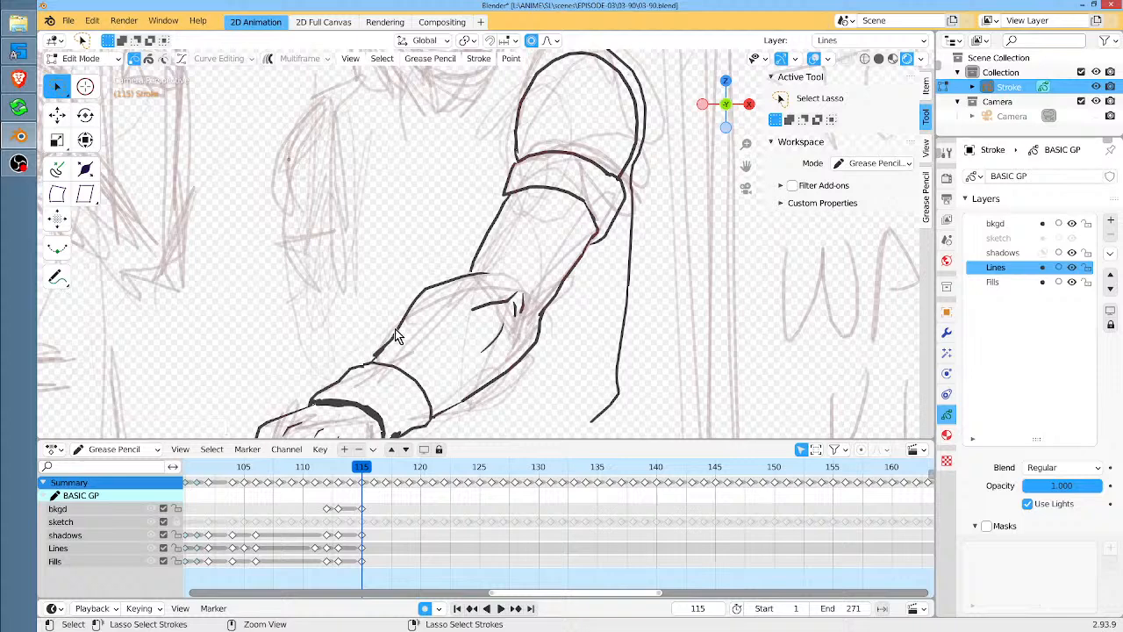
pyautogui.keyDown('ctrl'); pyautogui.moveTo(394, 336); pyautogui.dragTo(389, 306, button='right'); pyautogui.keyUp('ctrl')
pyautogui.moveTo(379, 307); pyautogui.dragTo(386, 312, button='middle')
pyautogui.press('Tab')
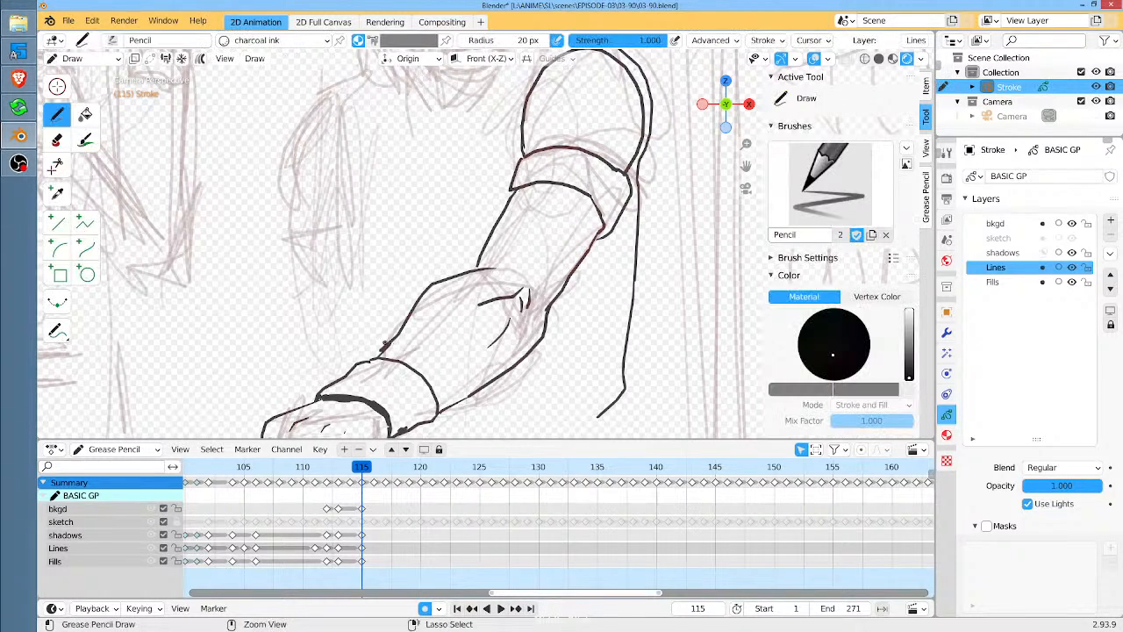
pyautogui.moveTo(419, 296); pyautogui.dragTo(383, 357)
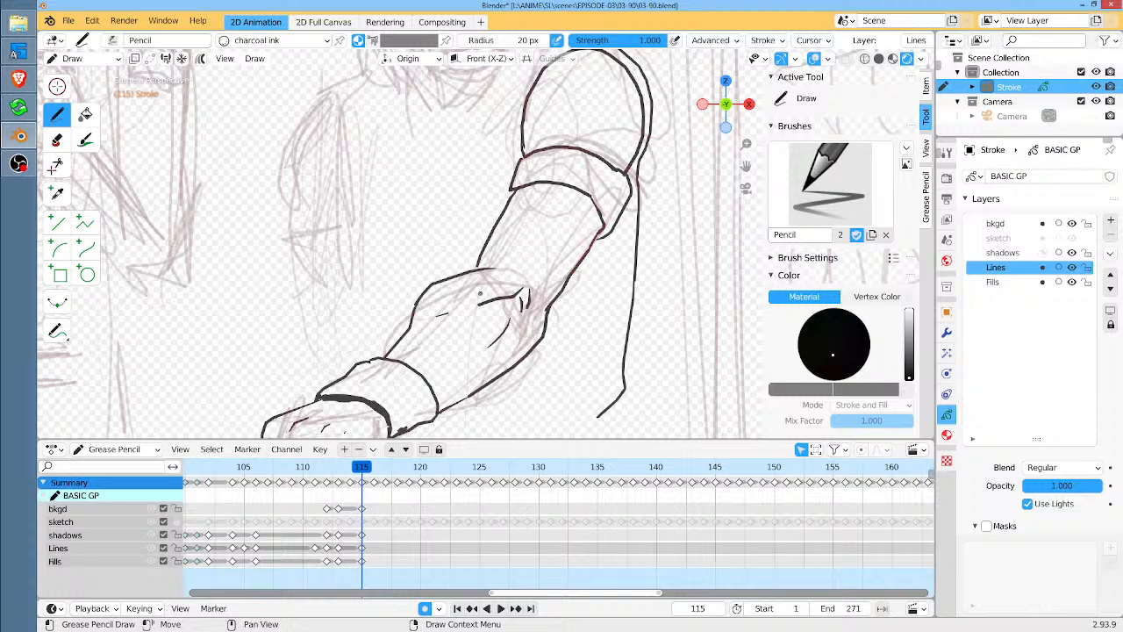
pyautogui.keyDown('shift'); pyautogui.moveTo(438, 314); pyautogui.dragTo(465, 336, button='middle'); pyautogui.keyUp('shift')
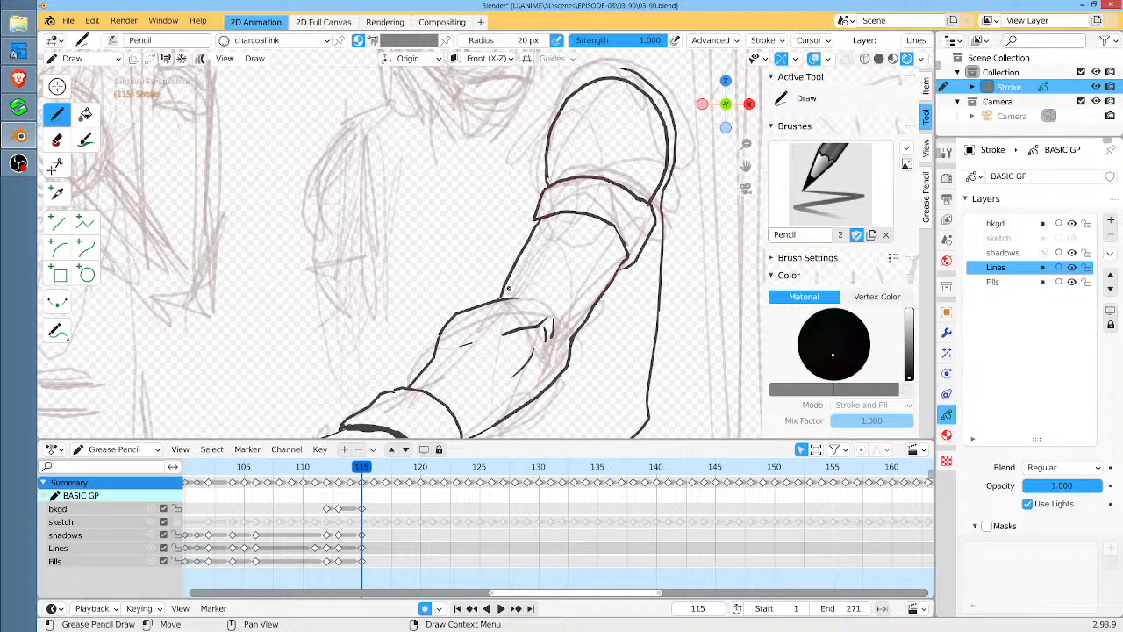
# Extend the outer shoulder line toward the neck, and draw the opposite shoulder and the torso edge beneath it
pyautogui.moveTo(444, 208); pyautogui.dragTo(385, 294, button='middle')
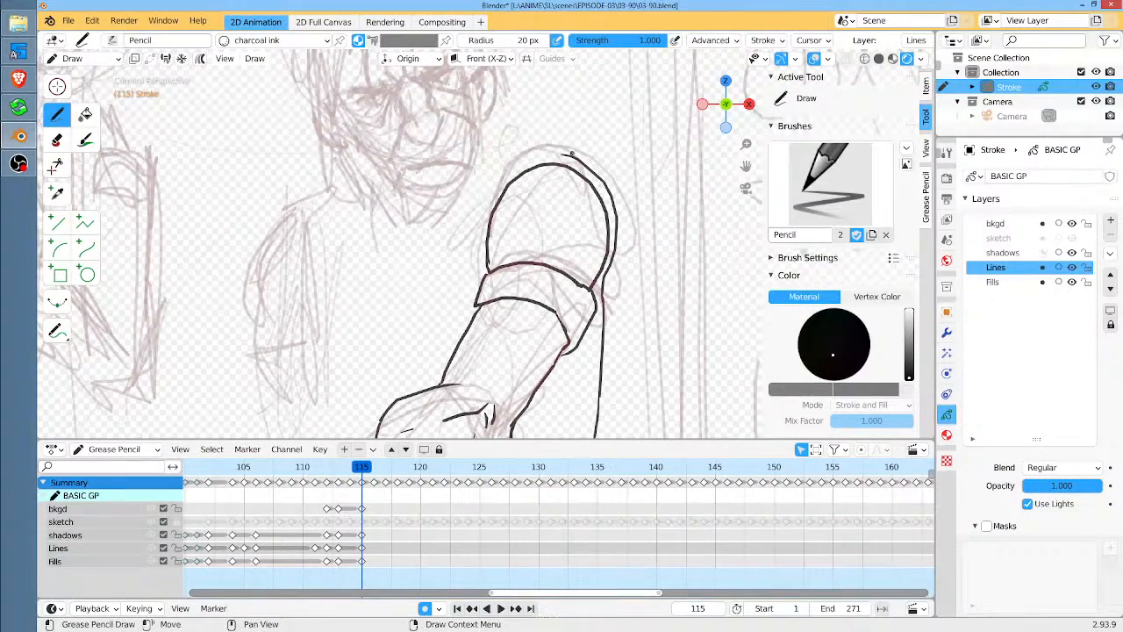
pyautogui.moveTo(572, 154); pyautogui.dragTo(513, 147)
pyautogui.moveTo(309, 197)
pyautogui.mouseDown()
pyautogui.moveTo(282, 215)
pyautogui.moveTo(302, 343)
pyautogui.mouseUp()
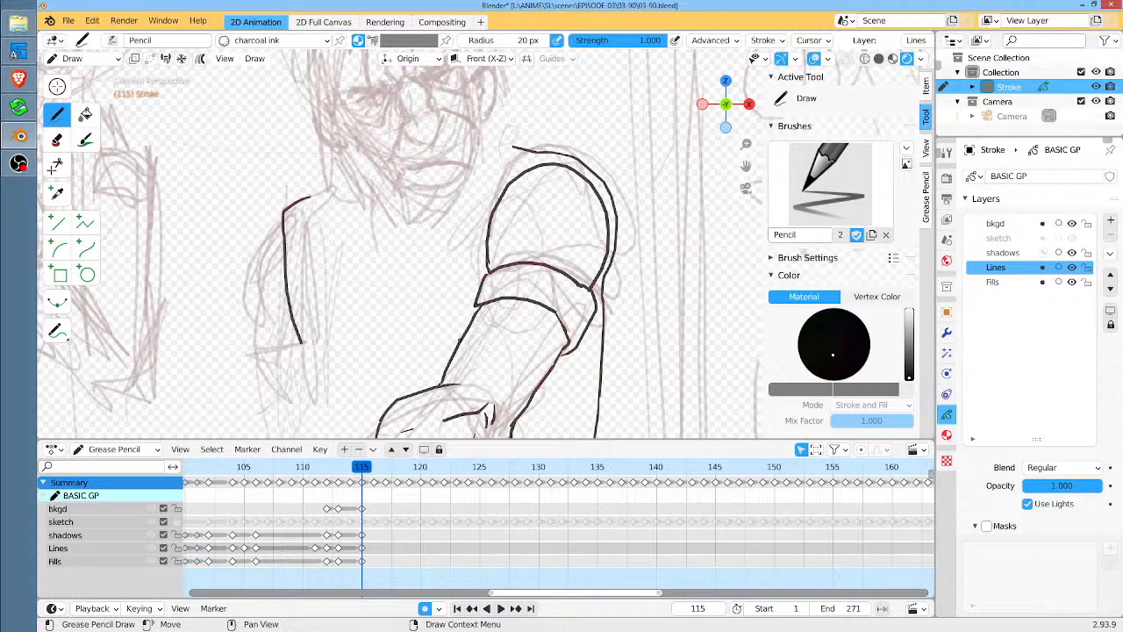
pyautogui.keyDown('shift'); pyautogui.moveTo(437, 303); pyautogui.dragTo(440, 228, button='middle'); pyautogui.keyUp('shift')
pyautogui.moveTo(309, 262); pyautogui.dragTo(328, 287)
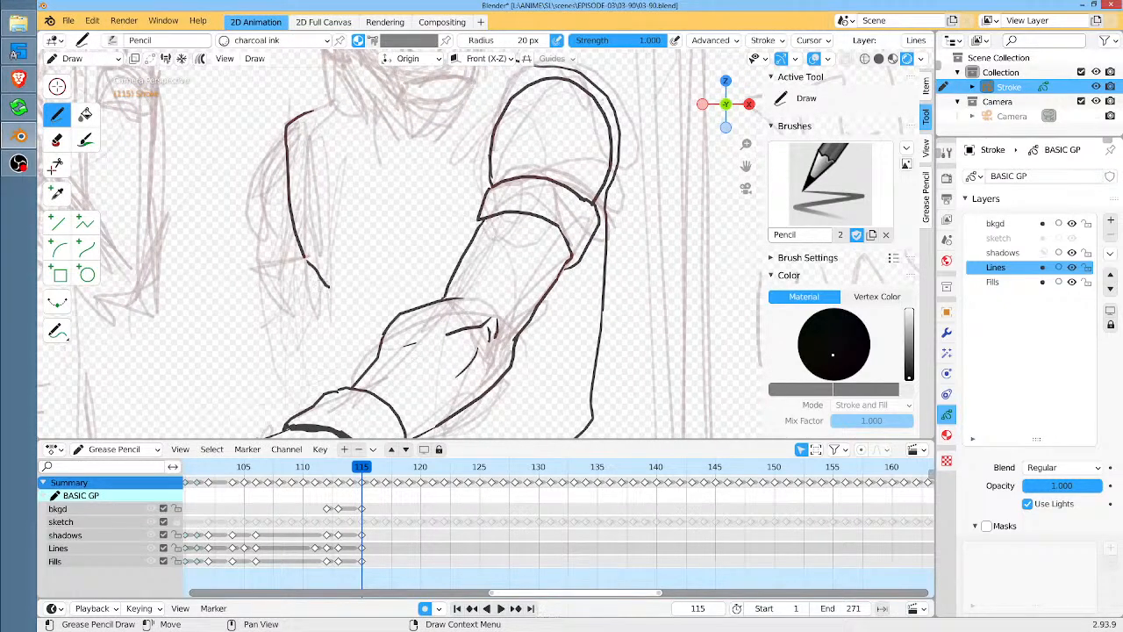
# Draw an inner fold line beside the far torso edge and extend the edge's lower end downward
pyautogui.moveTo(312, 163); pyautogui.dragTo(324, 238)
pyautogui.keyDown('shift'); pyautogui.moveTo(565, 217); pyautogui.dragTo(550, 197, button='middle'); pyautogui.keyUp('shift')
pyautogui.keyDown('shift'); pyautogui.moveTo(498, 274); pyautogui.dragTo(523, 201, button='middle'); pyautogui.keyUp('shift')
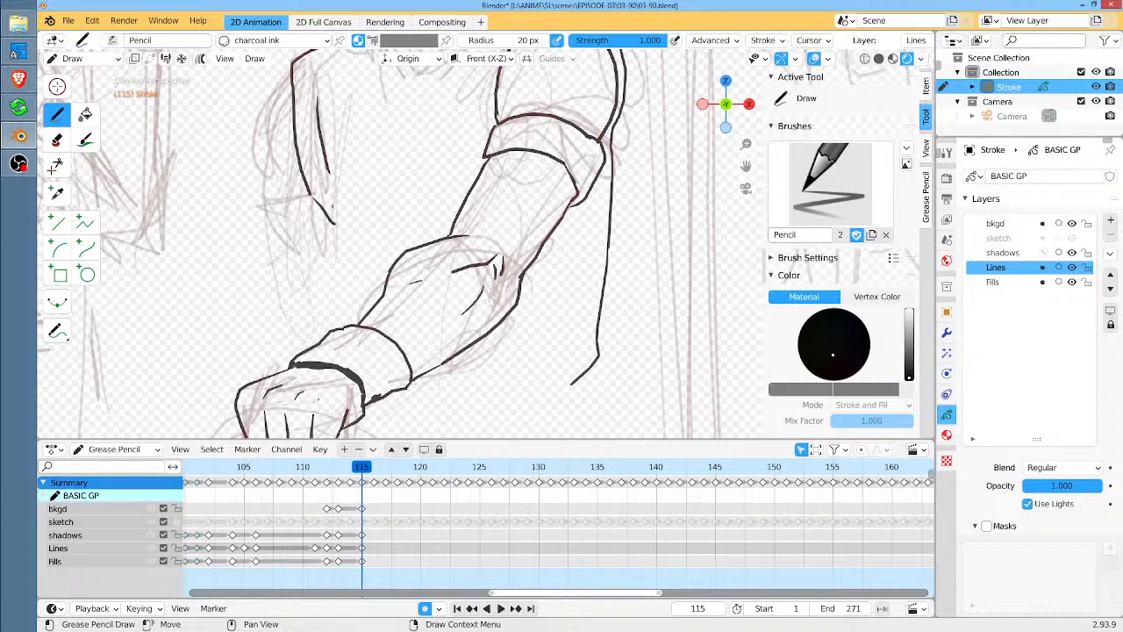
pyautogui.moveTo(333, 205); pyautogui.dragTo(343, 244)
pyautogui.keyDown('shift'); pyautogui.moveTo(480, 233); pyautogui.dragTo(419, 339, button='middle'); pyautogui.keyUp('shift')
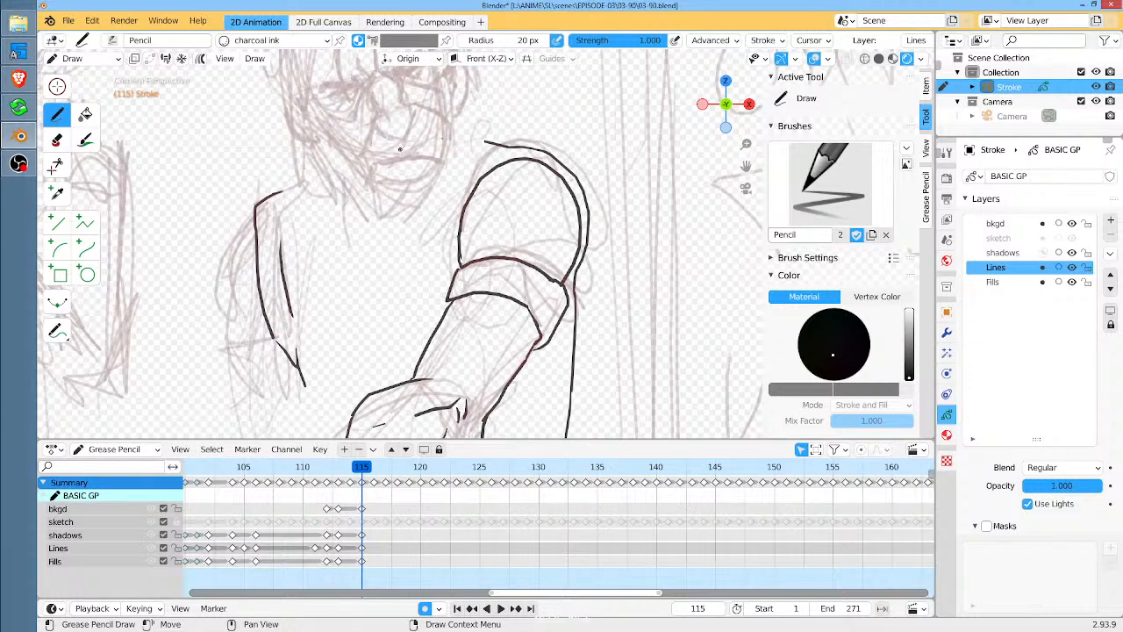
# Extend both shoulder lines toward the neck and draw the far arm's outer contour with its sleeve hem
pyautogui.moveTo(480, 137); pyautogui.dragTo(470, 137)
pyautogui.moveTo(285, 190); pyautogui.dragTo(294, 182)
pyautogui.moveTo(268, 195)
pyautogui.mouseDown()
pyautogui.moveTo(240, 251)
pyautogui.moveTo(230, 342)
pyautogui.moveTo(248, 366)
pyautogui.moveTo(280, 366)
pyautogui.moveTo(242, 369)
pyautogui.moveTo(251, 405)
pyautogui.mouseUp()
# Check the inked arms, shoulders and torso against the rough sketch, close up and across the wider figure
pyautogui.moveTo(521, 328); pyautogui.dragTo(526, 215, button='middle')
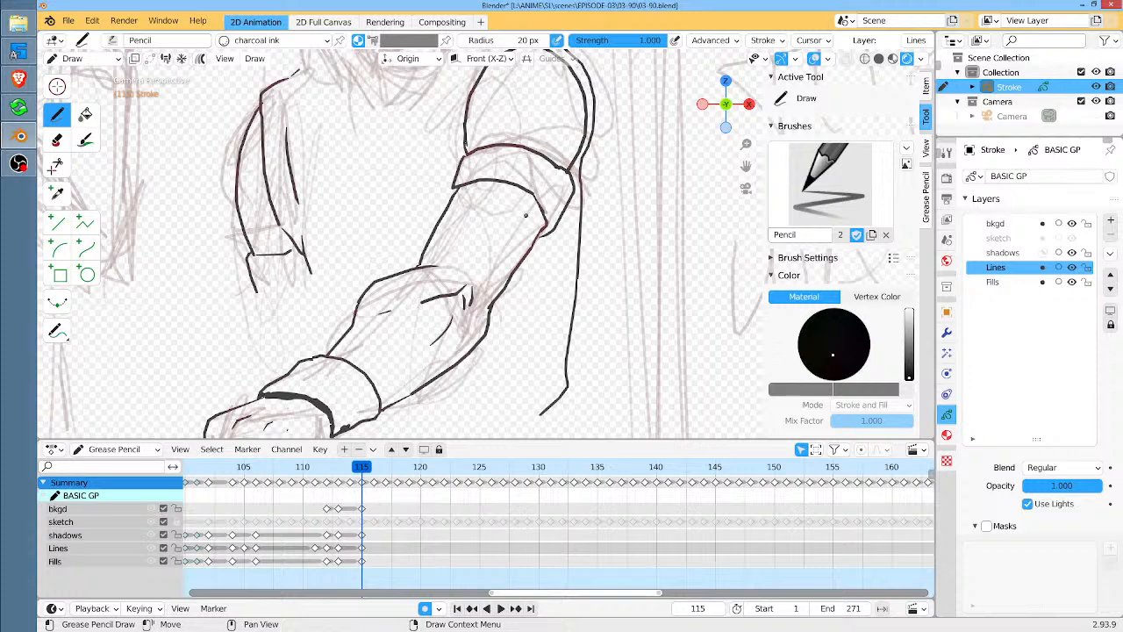
pyautogui.keyDown('shift'); pyautogui.moveTo(607, 250); pyautogui.dragTo(589, 310, button='middle'); pyautogui.keyUp('shift')
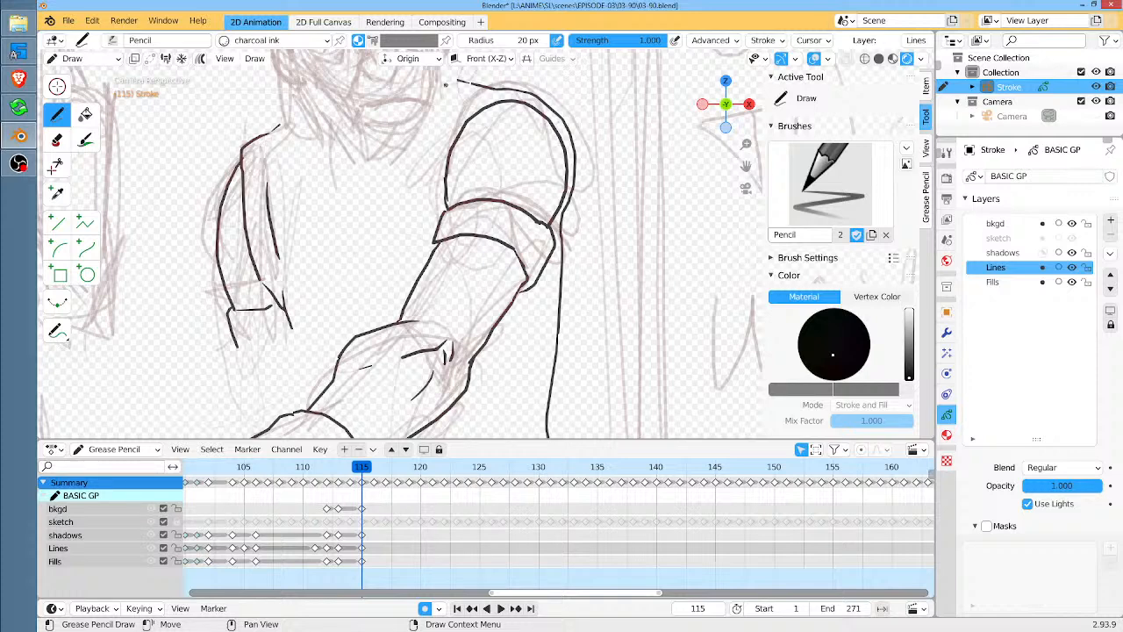
pyautogui.keyDown('shift'); pyautogui.moveTo(435, 140); pyautogui.dragTo(436, 297, button='middle'); pyautogui.keyUp('shift')
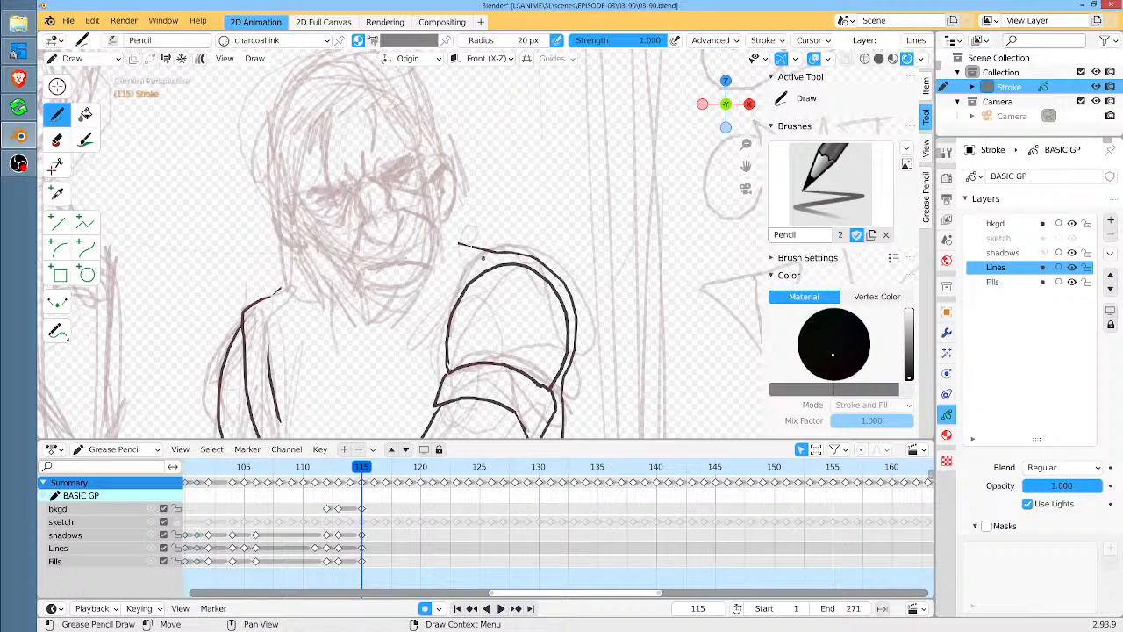
pyautogui.moveTo(549, 300)
pyautogui.mouseDown(button='middle')
pyautogui.moveTo(543, 133)
pyautogui.moveTo(570, 190)
pyautogui.mouseUp(button='middle')
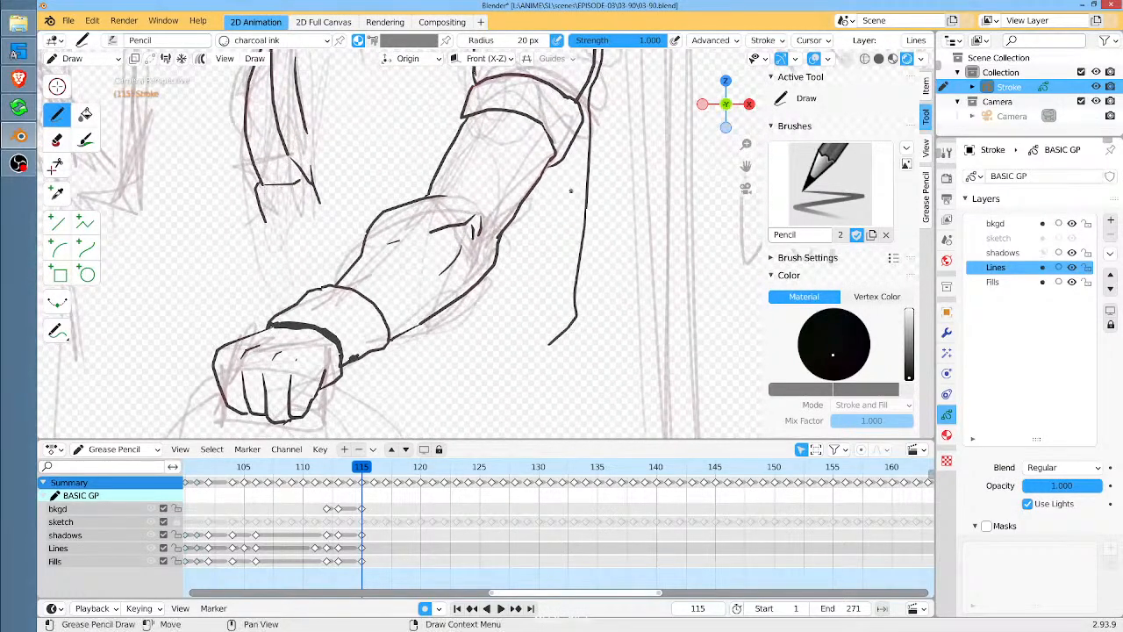
pyautogui.scroll(-5, 592, 267)
pyautogui.moveTo(533, 317); pyautogui.dragTo(516, 383, button='middle')
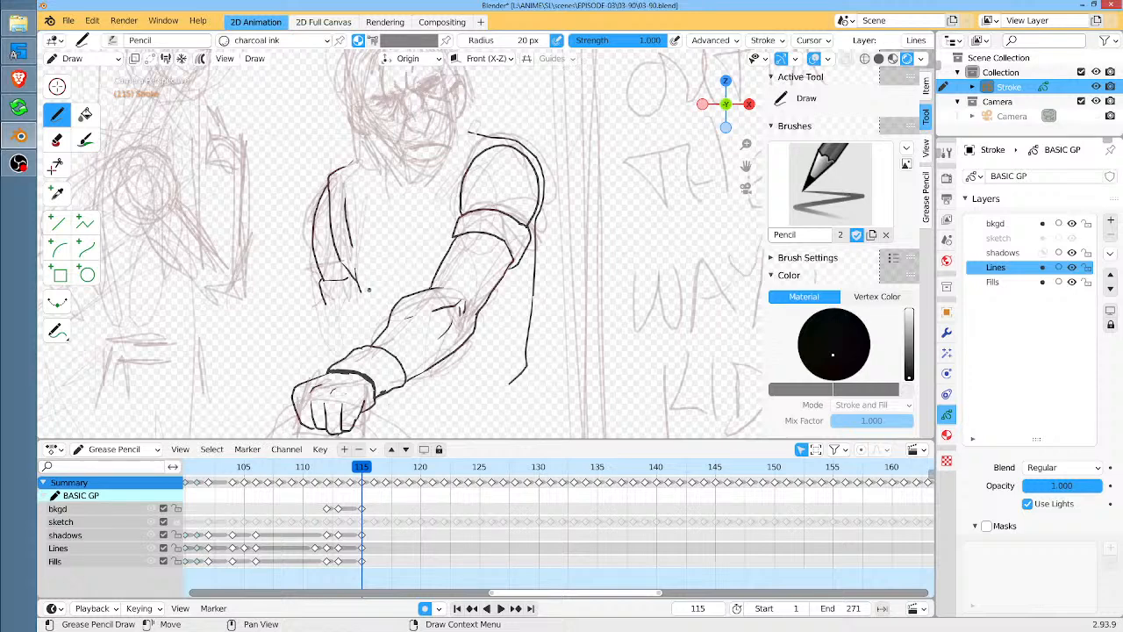
pyautogui.moveTo(546, 227); pyautogui.dragTo(544, 267, button='middle')
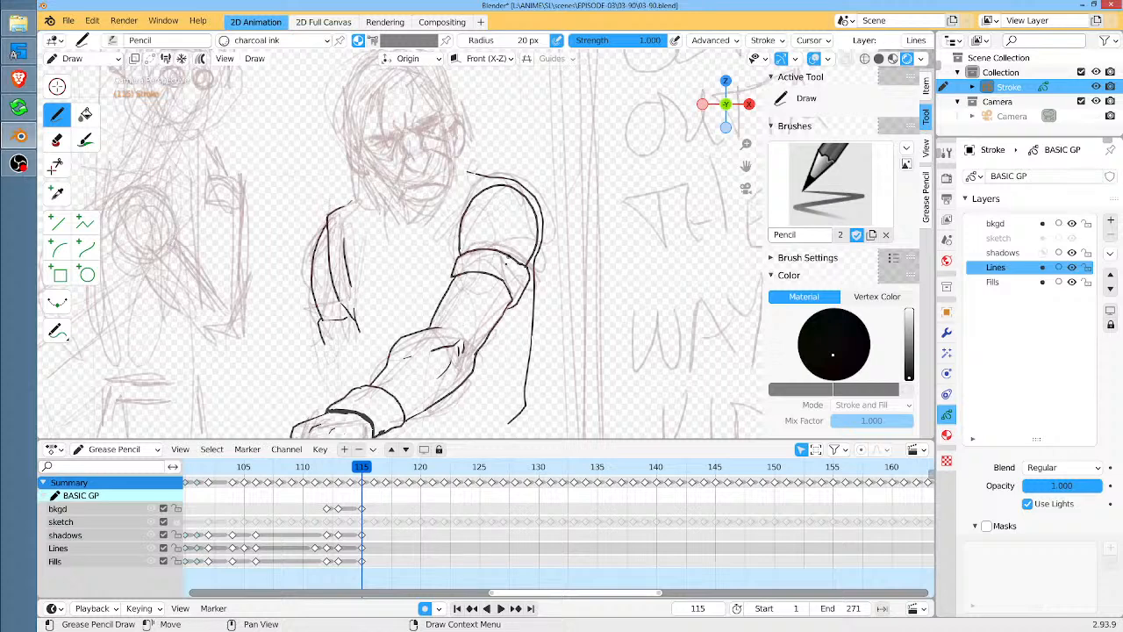
pyautogui.scroll(-2, 502, 271)
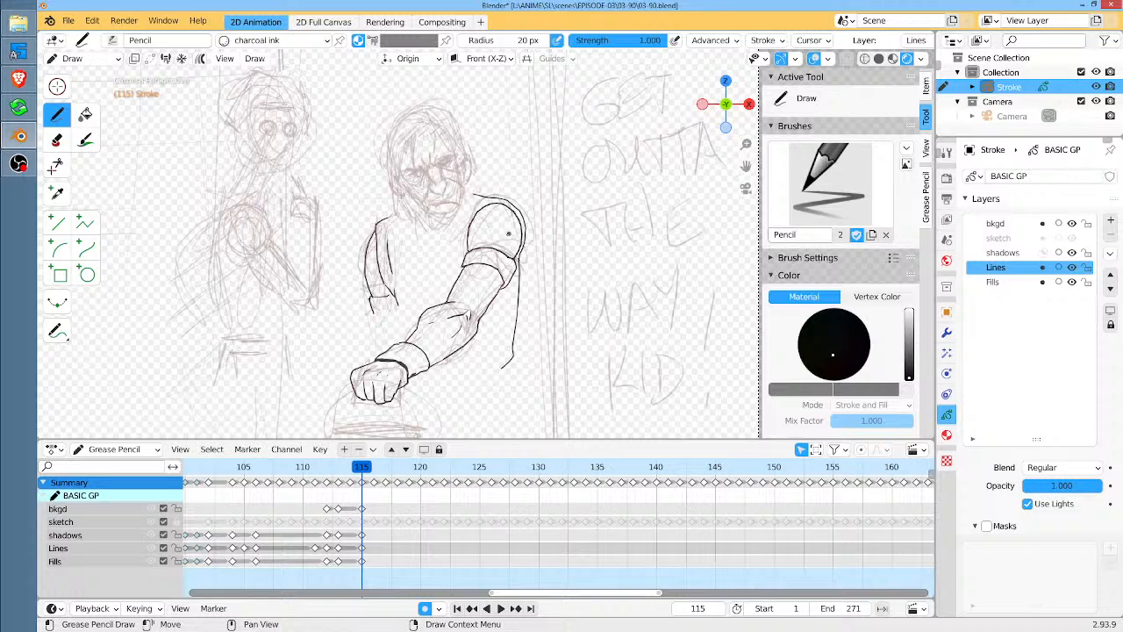
# Pull the raised arm's shoulder and upper sleeve slightly outward with a 116 px Grab brush in Sculpt Mode
pyautogui.moveTo(474, 199); pyautogui.dragTo(523, 262)
pyautogui.hotkey('ctrl', 'Tab')
pyautogui.click(60, 135)
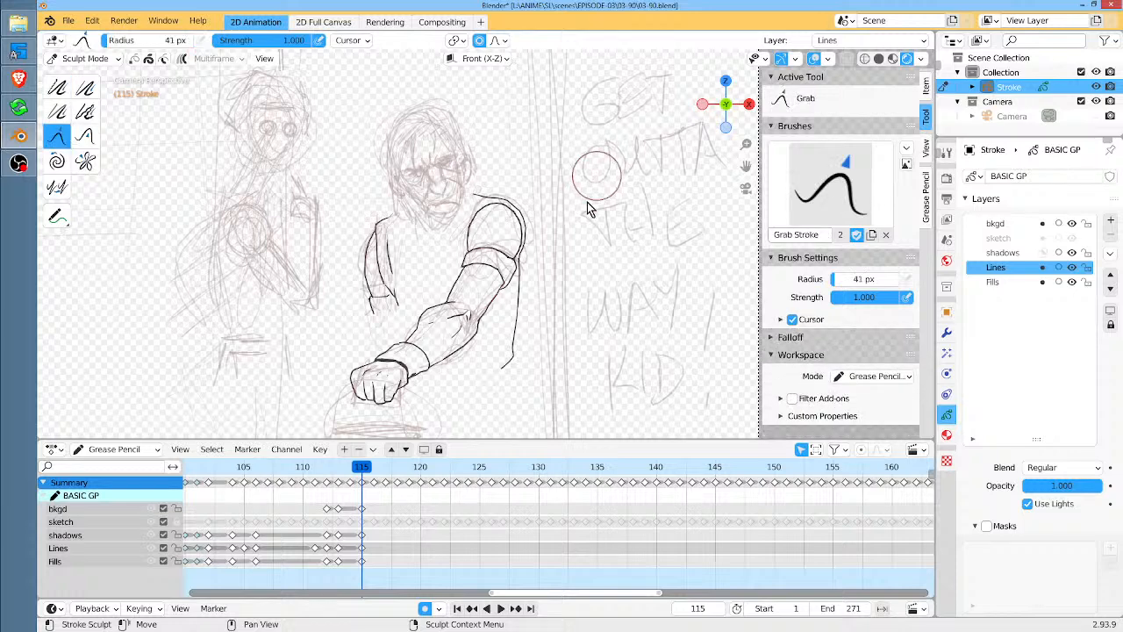
pyautogui.press('f')
pyautogui.click(581, 228)
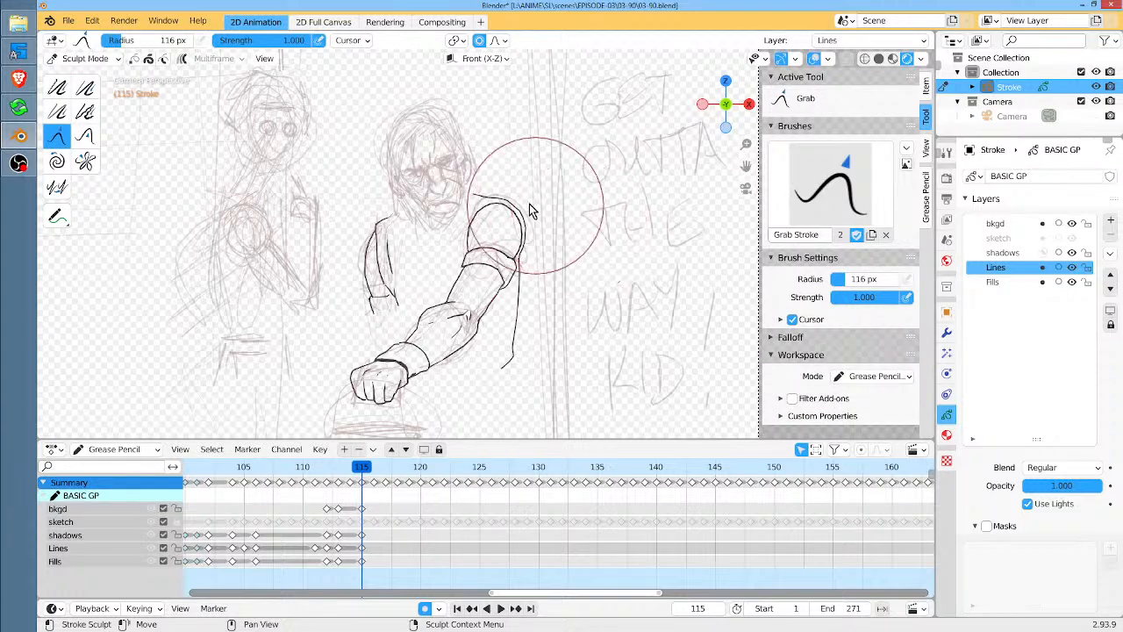
pyautogui.moveTo(511, 226)
pyautogui.mouseDown()
pyautogui.moveTo(532, 246)
pyautogui.moveTo(530, 260)
pyautogui.mouseUp()
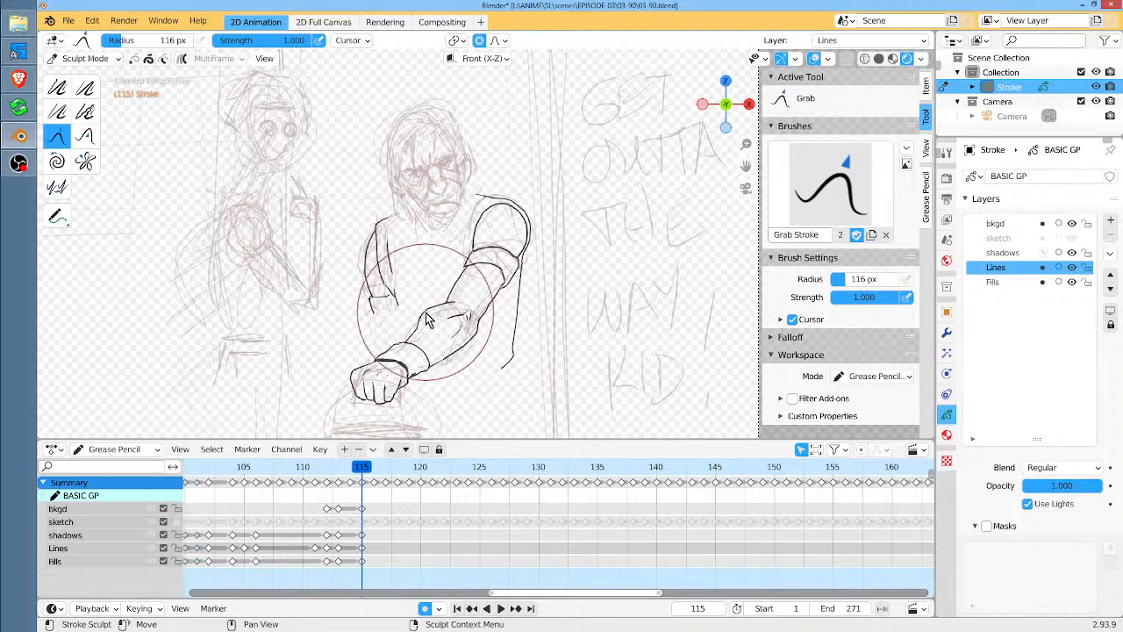
# Adjust the forearm, elbow and sleeve edge contours with a 64 px Grab brush
pyautogui.press('f')
pyautogui.click(465, 318)
pyautogui.moveTo(427, 320)
pyautogui.mouseDown()
pyautogui.moveTo(422, 330)
pyautogui.moveTo(446, 308)
pyautogui.mouseUp()
pyautogui.moveTo(480, 349); pyautogui.dragTo(494, 321)
pyautogui.moveTo(514, 269)
pyautogui.mouseDown()
pyautogui.moveTo(517, 260)
pyautogui.moveTo(523, 300)
pyautogui.mouseUp()
# Reshape the sleeve cuff's lower edge and its outer corner at the shoulder line with a 96 px Grab brush
pyautogui.press('f')
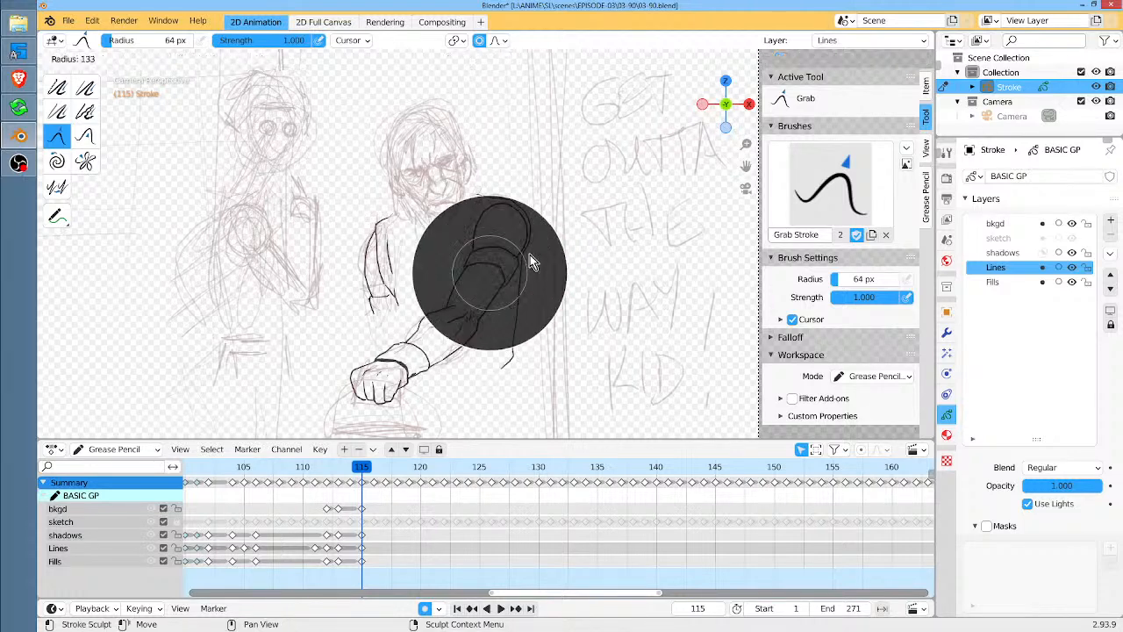
pyautogui.click(500, 280)
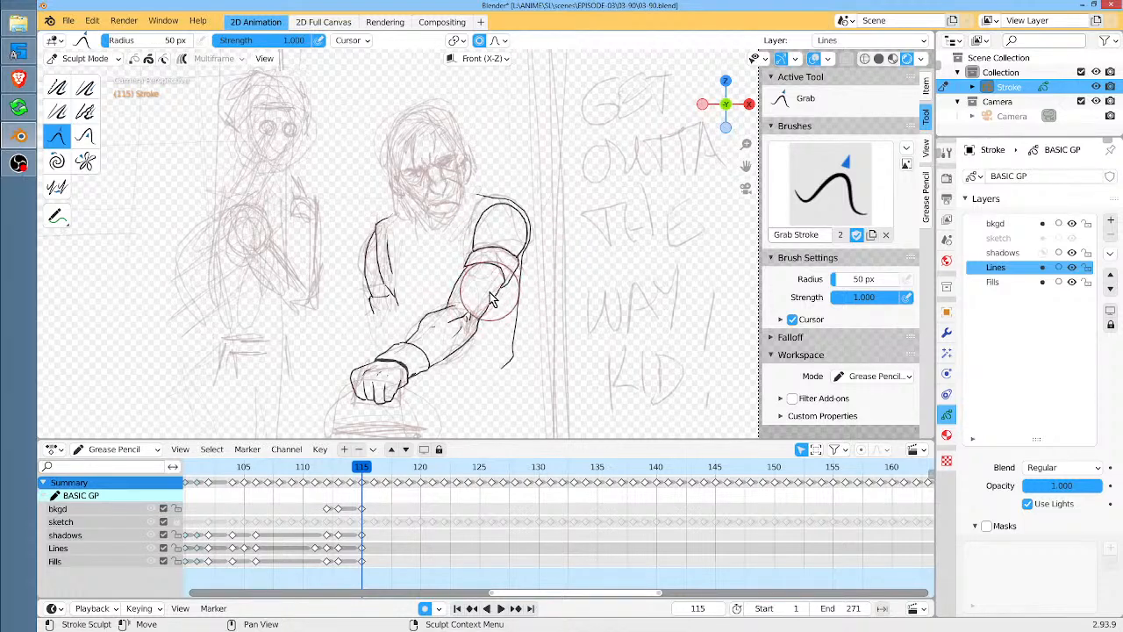
pyautogui.press('f')
pyautogui.click(517, 279)
pyautogui.moveTo(471, 314)
pyautogui.keyDown('ctrl'); pyautogui.mouseDown(button='middle')
pyautogui.moveTo(601, 231)
pyautogui.moveTo(662, 221)
pyautogui.mouseUp(button='middle'); pyautogui.keyUp('ctrl')
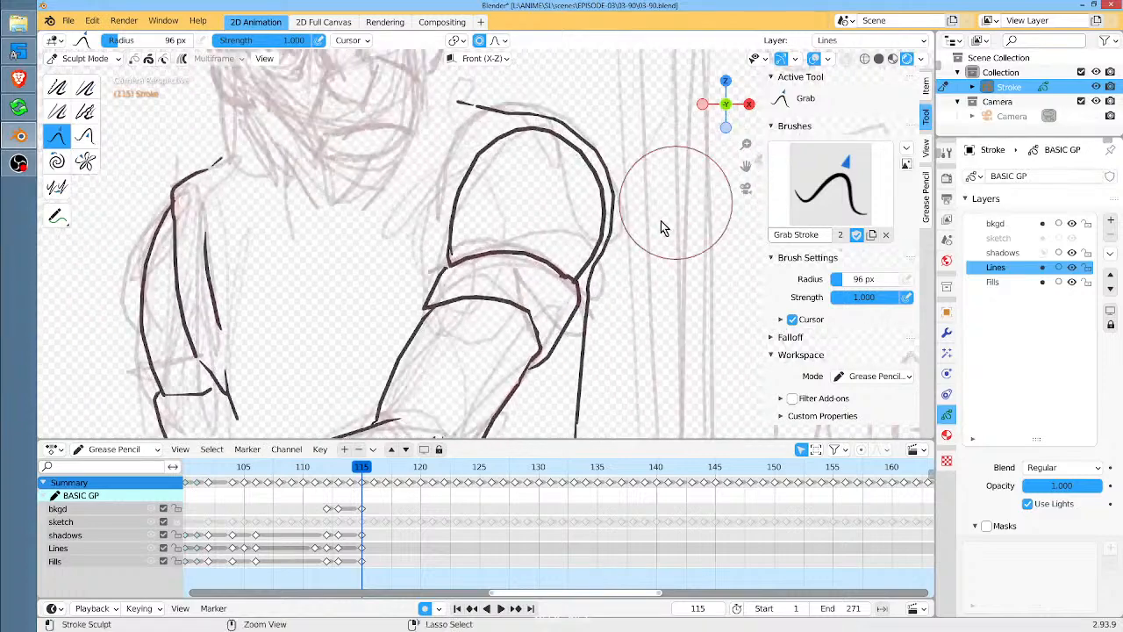
pyautogui.moveTo(544, 321)
pyautogui.keyDown('ctrl'); pyautogui.mouseDown(button='middle')
pyautogui.moveTo(589, 281)
pyautogui.moveTo(637, 276)
pyautogui.moveTo(555, 195)
pyautogui.mouseUp(button='middle'); pyautogui.keyUp('ctrl')
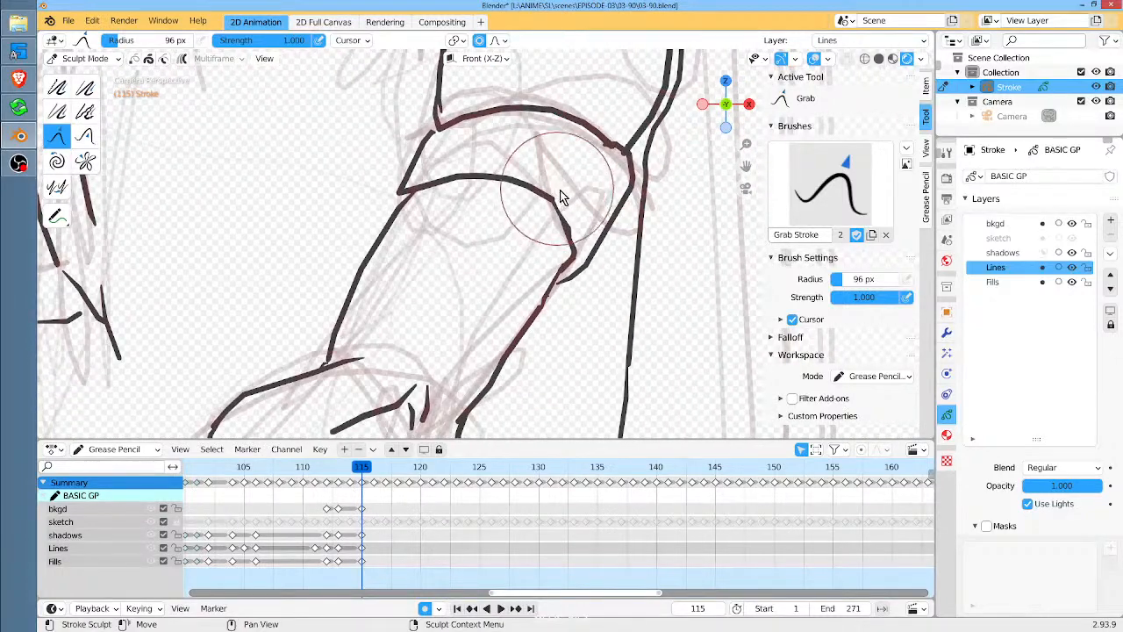
pyautogui.moveTo(508, 184); pyautogui.dragTo(558, 206)
pyautogui.moveTo(570, 113); pyautogui.dragTo(564, 119)
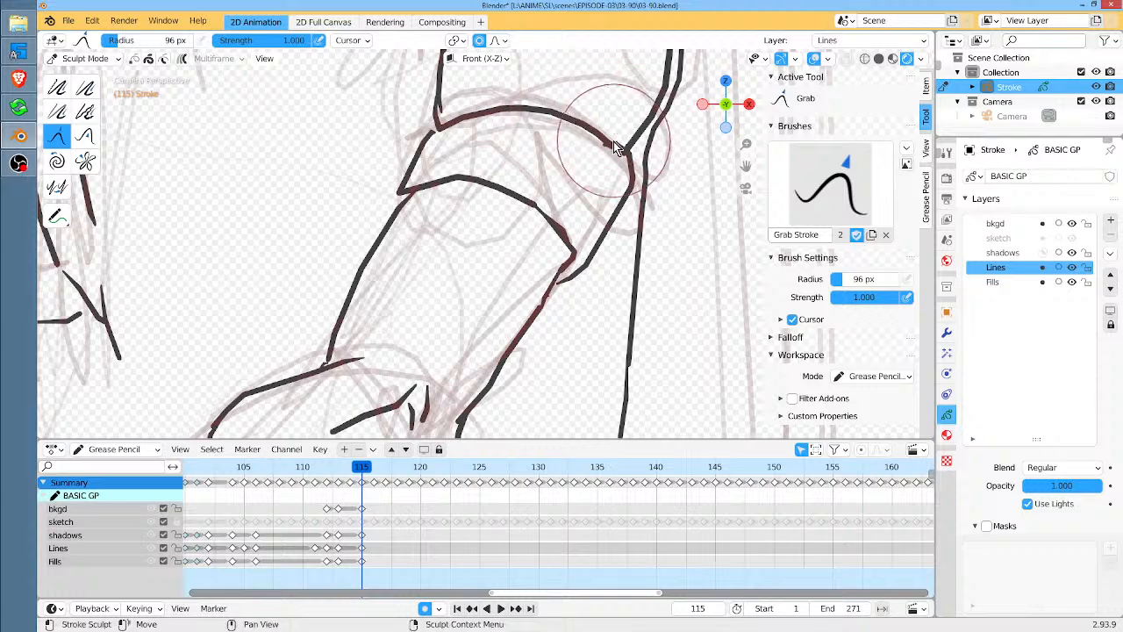
pyautogui.moveTo(628, 156); pyautogui.dragTo(620, 153)
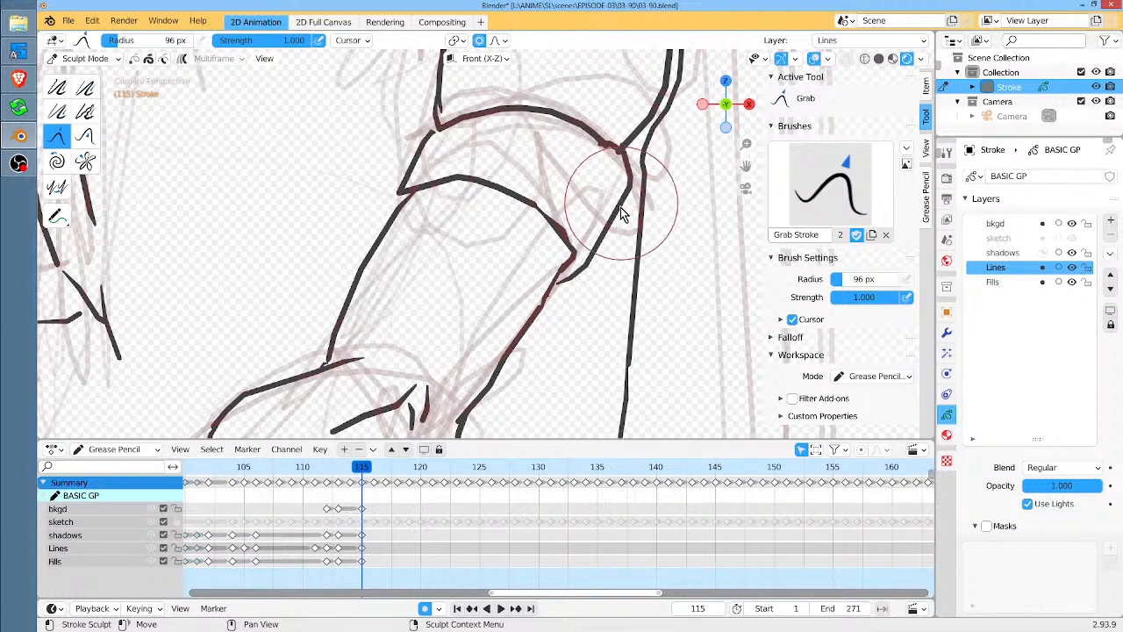
# Refine the sleeve cuff's outer and upper edges and the shoulder curve with the 96 px Grab brush, and save the file
pyautogui.moveTo(625, 199); pyautogui.dragTo(620, 198)
pyautogui.moveTo(608, 153); pyautogui.dragTo(611, 151)
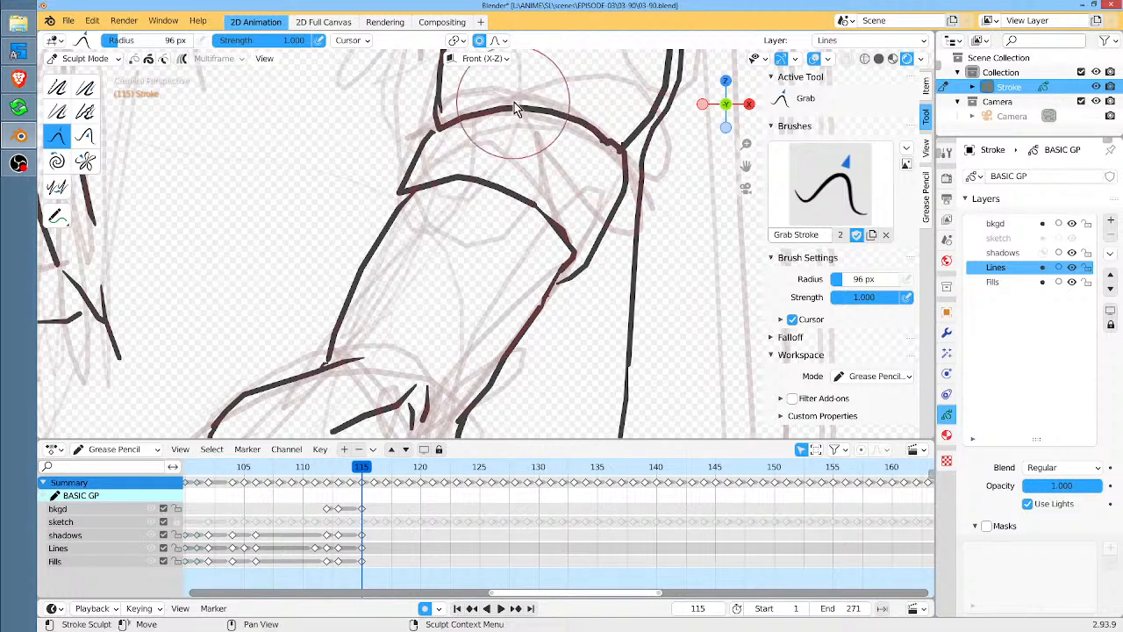
pyautogui.moveTo(546, 108)
pyautogui.mouseDown()
pyautogui.moveTo(565, 118)
pyautogui.moveTo(491, 110)
pyautogui.mouseUp()
pyautogui.moveTo(438, 138); pyautogui.dragTo(446, 121)
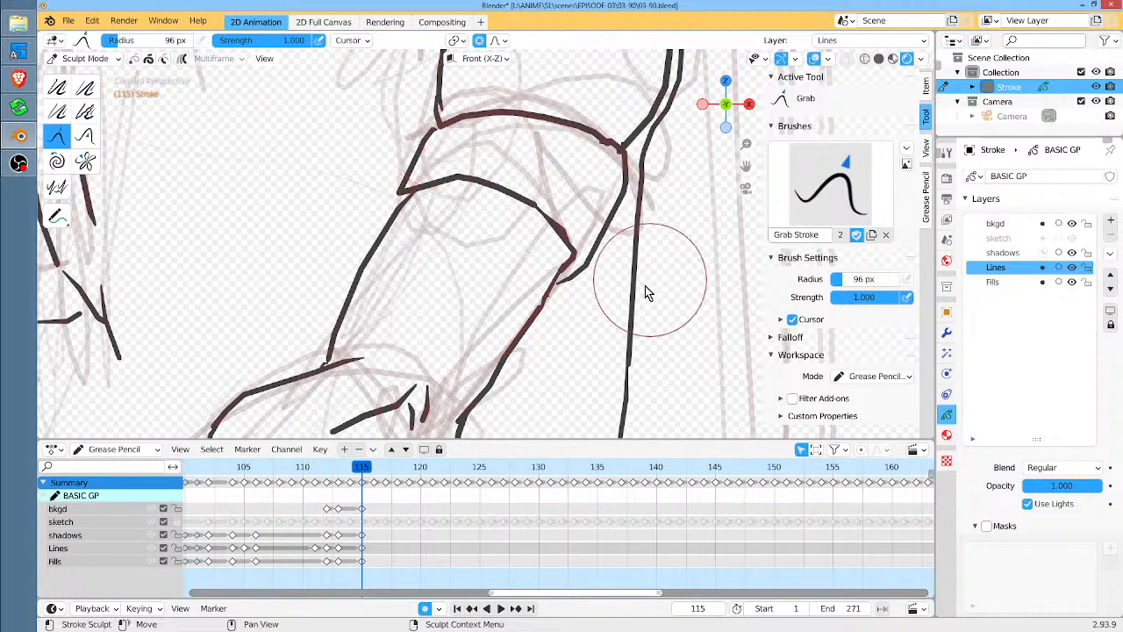
pyautogui.moveTo(614, 144); pyautogui.dragTo(622, 178)
pyautogui.keyDown('ctrl'); pyautogui.moveTo(653, 245); pyautogui.dragTo(559, 341, button='middle'); pyautogui.keyUp('ctrl')
pyautogui.moveTo(583, 293)
pyautogui.mouseDown(button='middle')
pyautogui.moveTo(604, 319)
pyautogui.moveTo(611, 366)
pyautogui.mouseUp(button='middle')
pyautogui.hotkey('ctrl', 's')
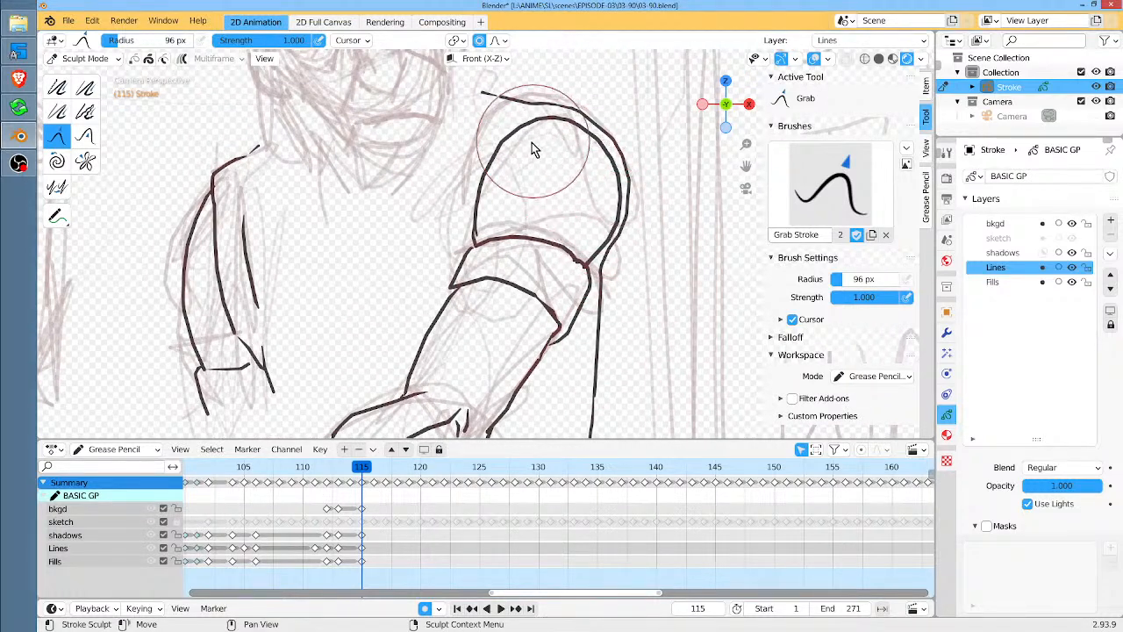
pyautogui.moveTo(534, 150)
pyautogui.mouseDown()
pyautogui.moveTo(519, 156)
pyautogui.moveTo(514, 143)
pyautogui.moveTo(600, 136)
pyautogui.moveTo(641, 110)
pyautogui.mouseUp()
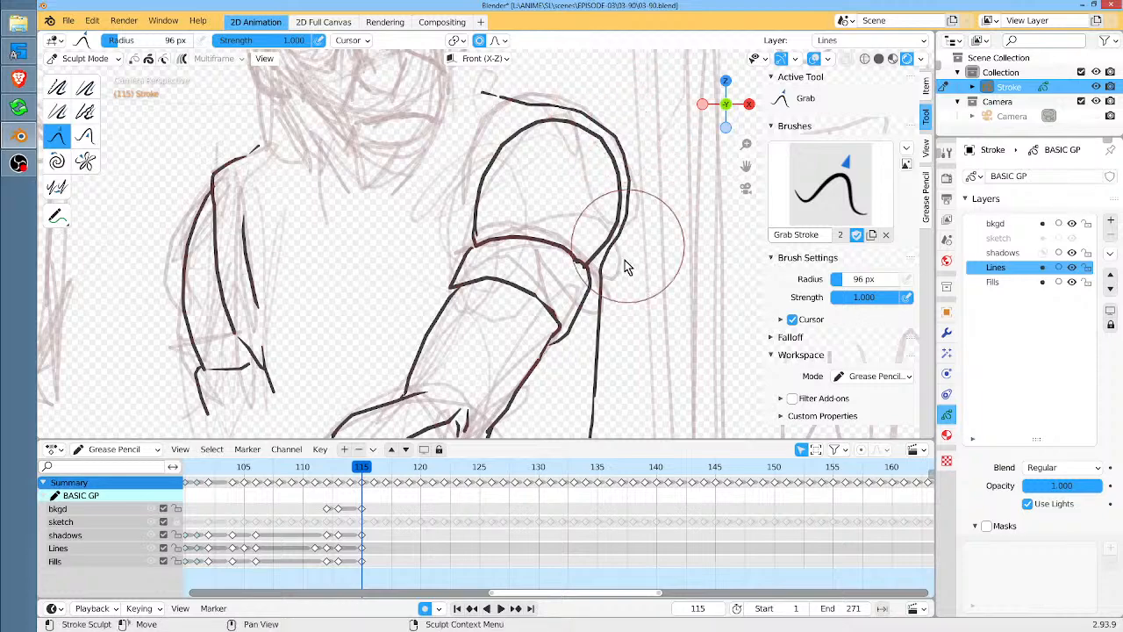
# Try to shift the wristband and the forearm's cuff edges with the Grab brush
pyautogui.scroll(-2, 586, 291)
pyautogui.moveTo(587, 293); pyautogui.dragTo(604, 195, button='middle')
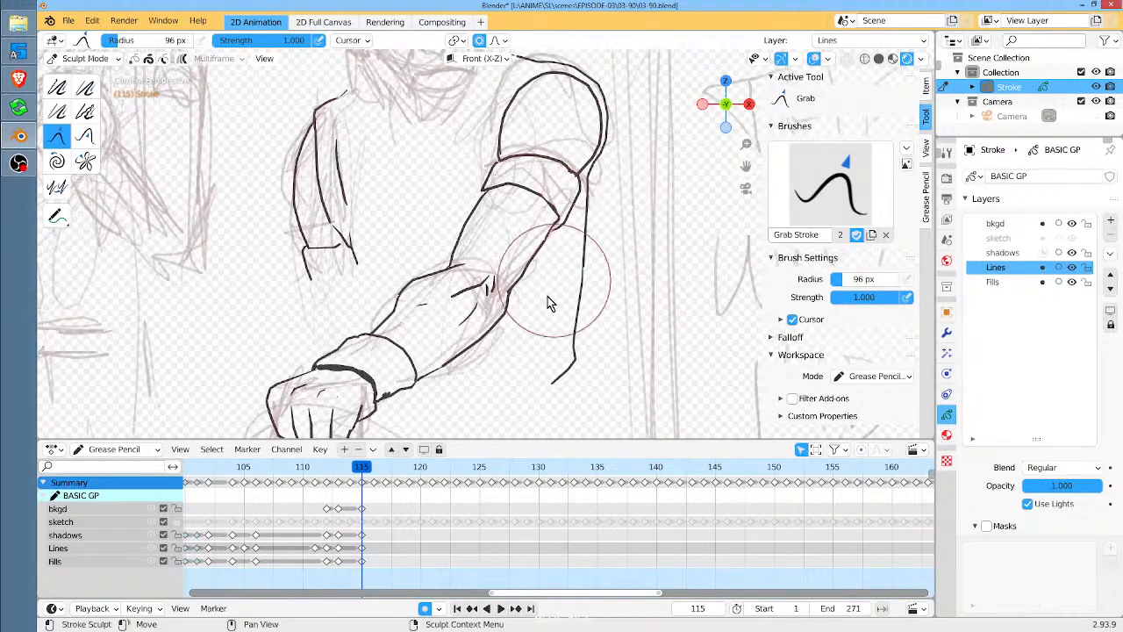
pyautogui.moveTo(337, 323); pyautogui.dragTo(344, 329)
pyautogui.moveTo(421, 390); pyautogui.dragTo(396, 390)
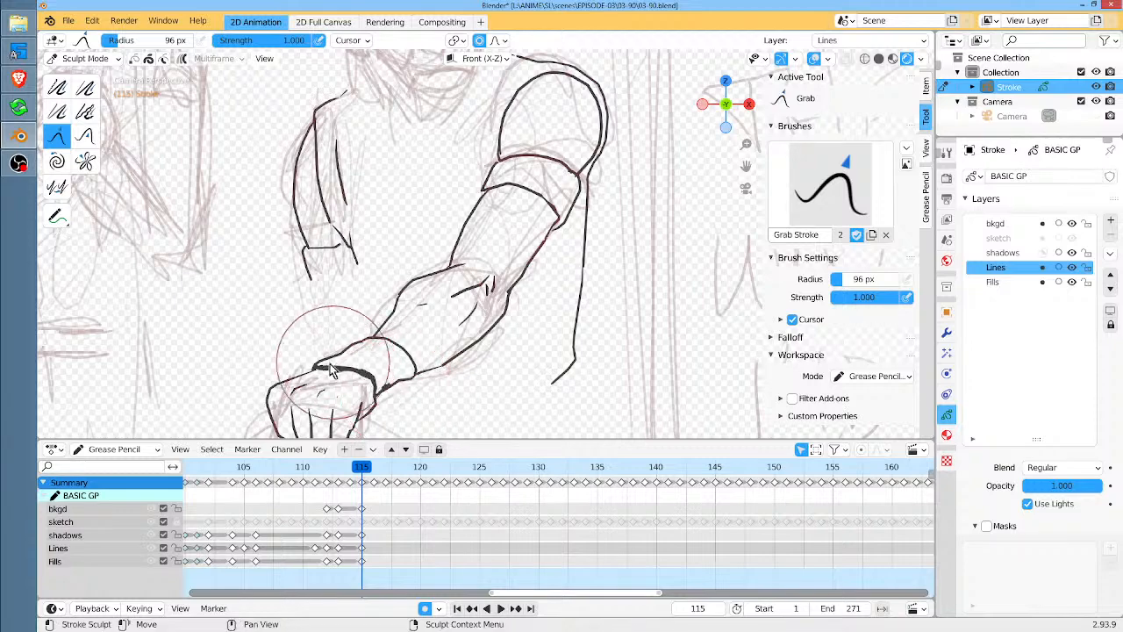
pyautogui.moveTo(330, 364); pyautogui.dragTo(335, 360)
pyautogui.moveTo(429, 385); pyautogui.dragTo(432, 381)
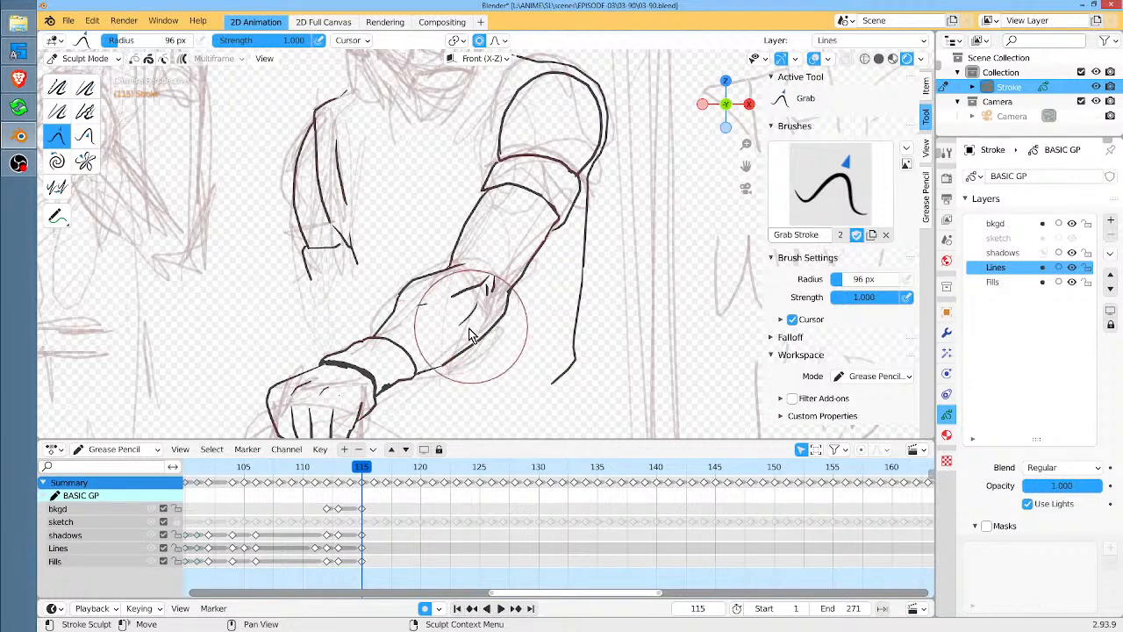
pyautogui.hotkey('ctrl', 'z')
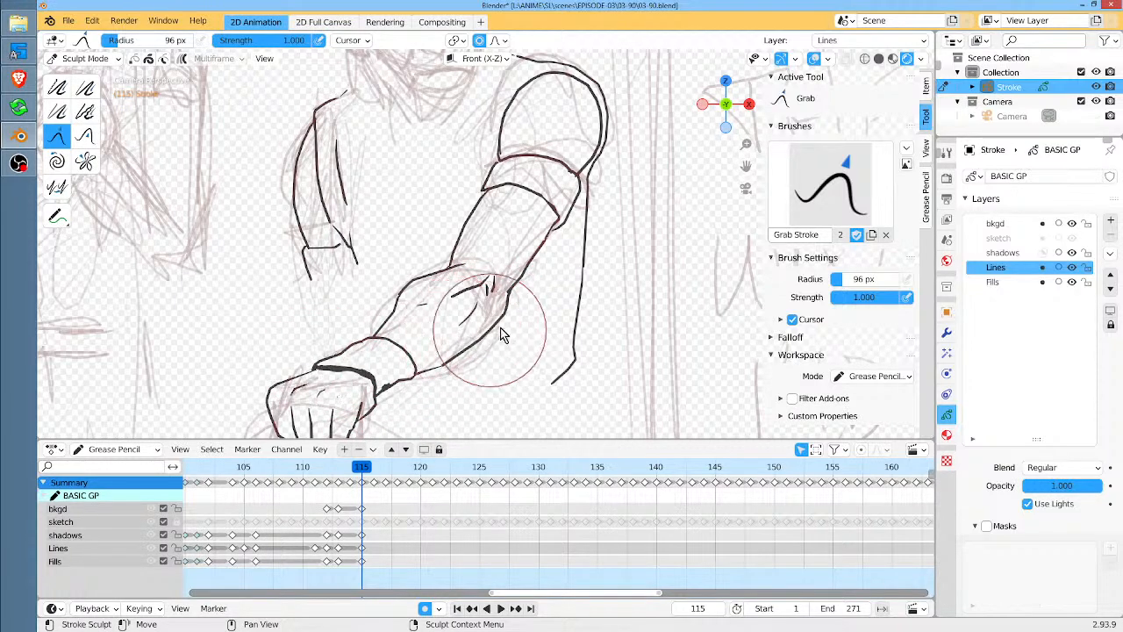
# Draw the torso's lower edge in Draw Mode with the 20 px Pencil, curving from the side line toward the wrist
pyautogui.moveTo(515, 337)
pyautogui.mouseDown(button='middle')
pyautogui.moveTo(607, 240)
pyautogui.moveTo(598, 253)
pyautogui.mouseUp(button='middle')
pyautogui.moveTo(558, 292); pyautogui.dragTo(416, 401, button='middle')
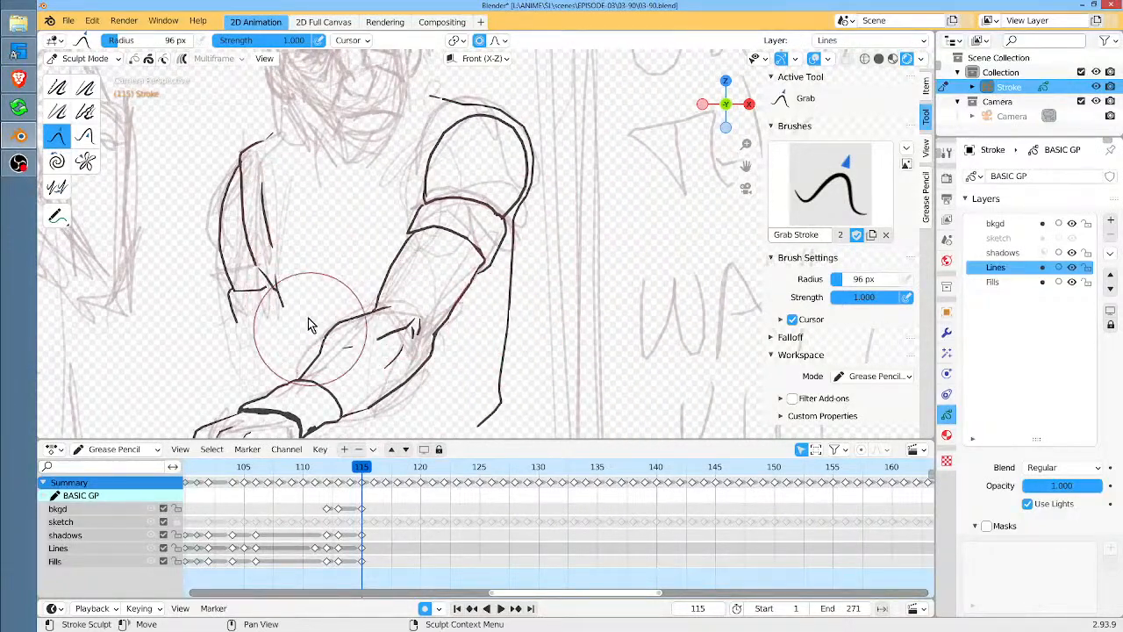
pyautogui.hotkey('ctrl', 'Tab')
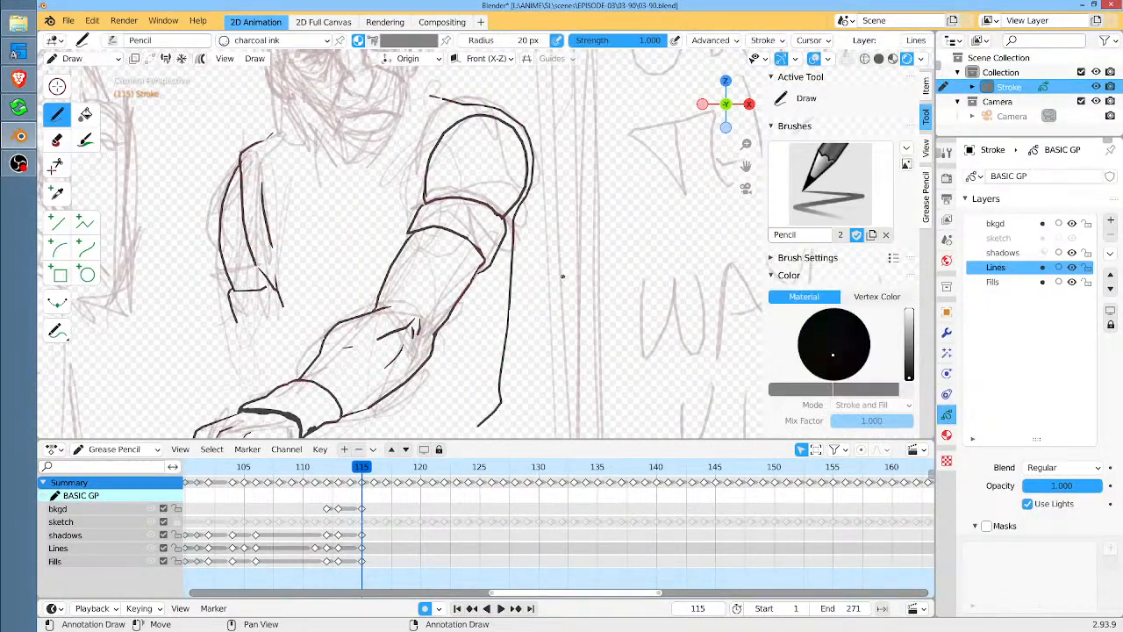
pyautogui.scroll(-5, 550, 214)
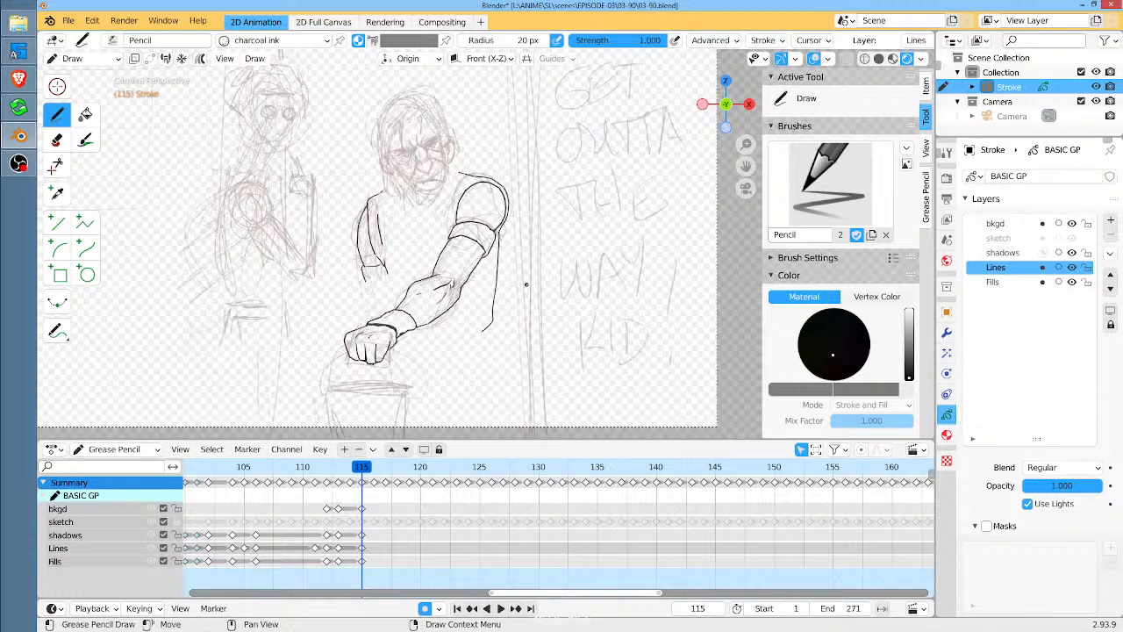
pyautogui.moveTo(363, 467); pyautogui.dragTo(362, 467)
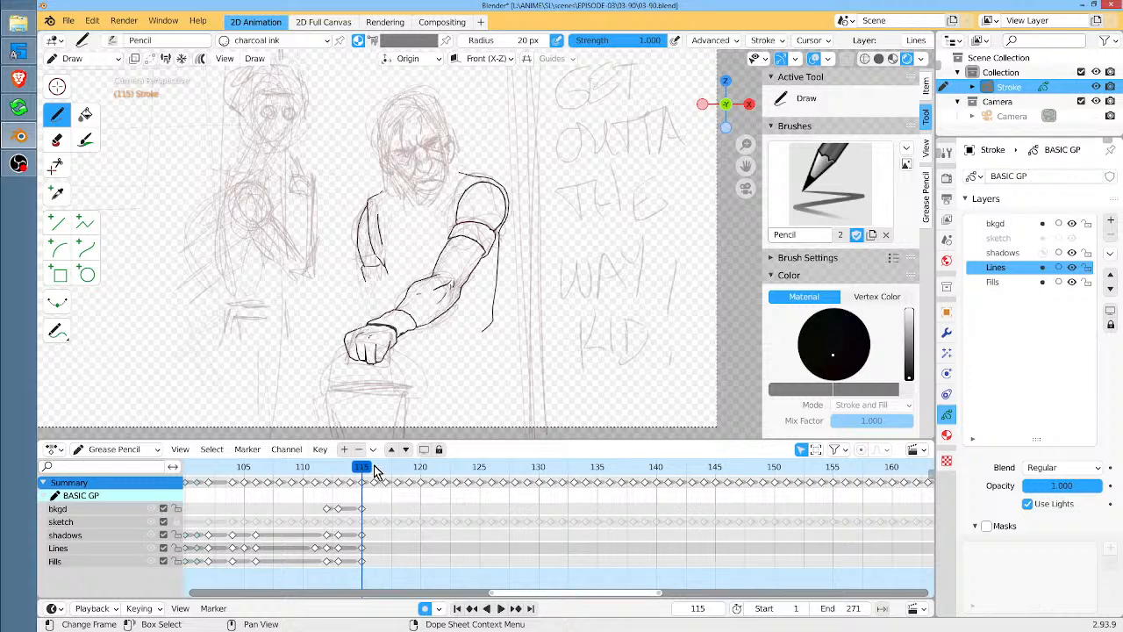
pyautogui.scroll(-3, 187, 156)
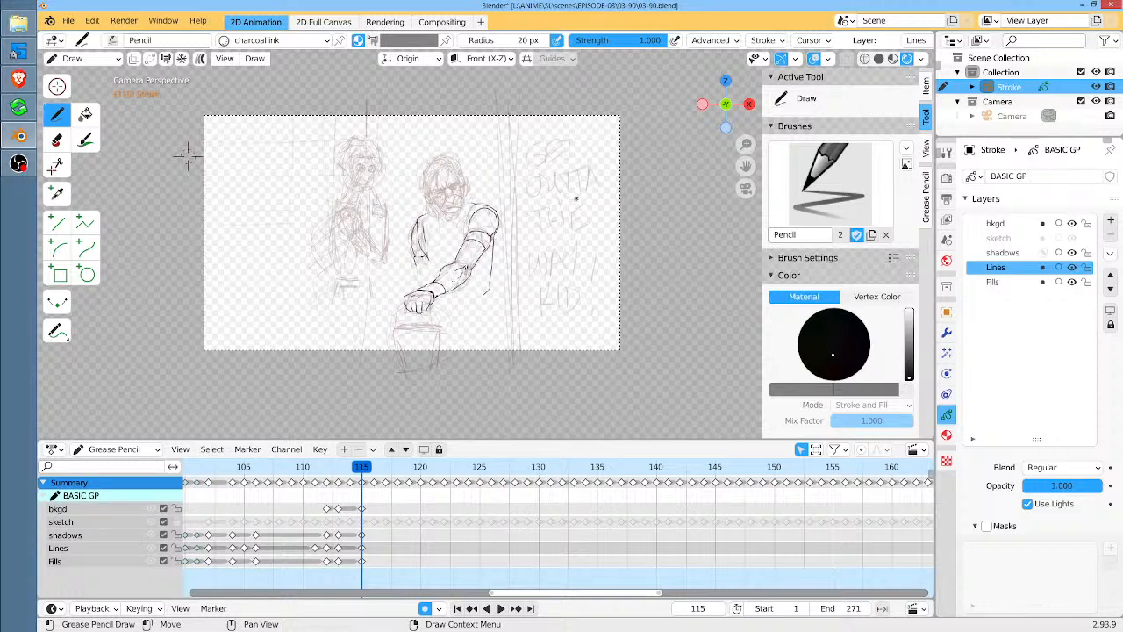
pyautogui.scroll(5, 492, 145)
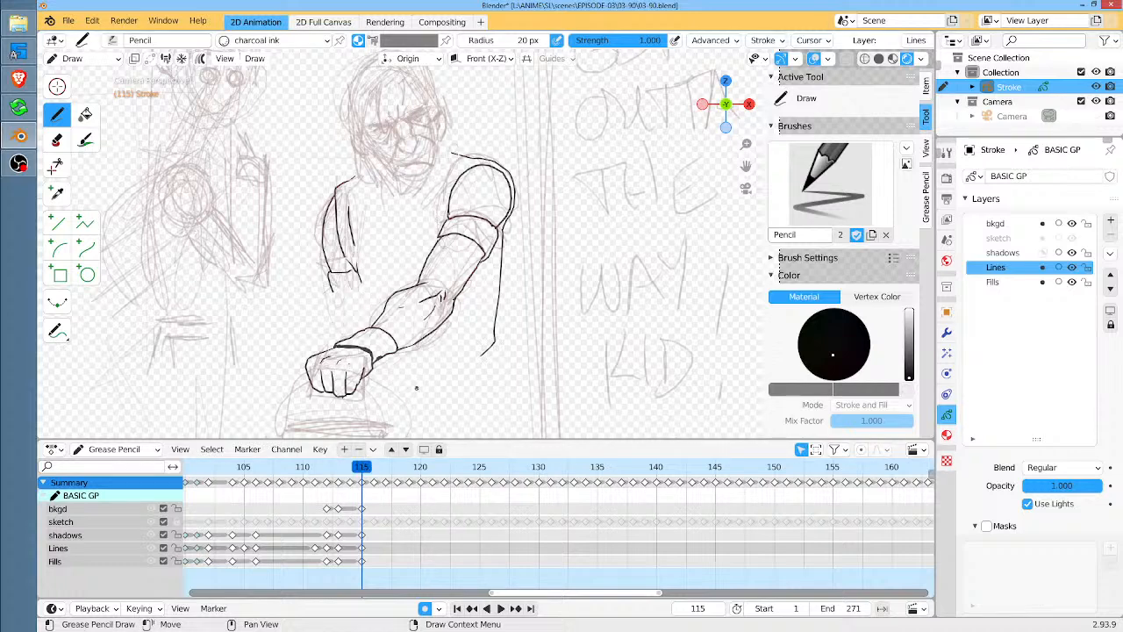
pyautogui.moveTo(360, 464); pyautogui.dragTo(366, 465)
pyautogui.moveTo(400, 365)
pyautogui.mouseDown()
pyautogui.moveTo(446, 372)
pyautogui.moveTo(493, 346)
pyautogui.mouseUp()
pyautogui.keyDown('ctrl'); pyautogui.moveTo(506, 257); pyautogui.dragTo(531, 233, button='middle'); pyautogui.keyUp('ctrl')
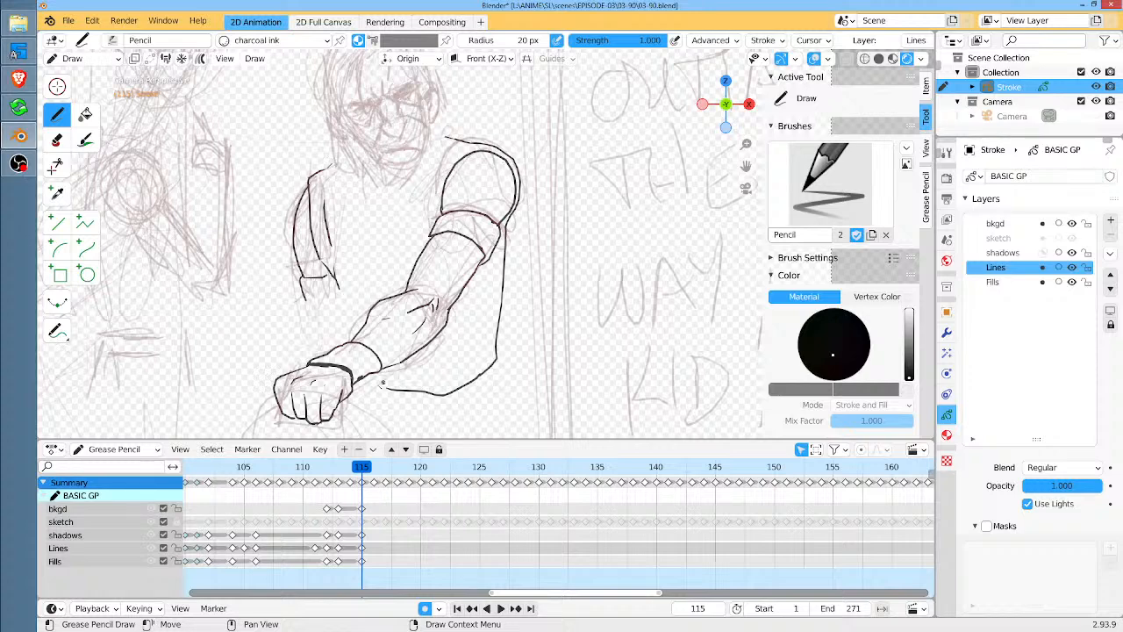
# Pull in the fist's outer contour and adjust the inner end of the lower torso line with the Grab brush in Sculpt Mode
pyautogui.moveTo(395, 308)
pyautogui.keyDown('ctrl'); pyautogui.mouseDown(button='middle')
pyautogui.moveTo(416, 266)
pyautogui.moveTo(519, 211)
pyautogui.moveTo(506, 212)
pyautogui.moveTo(512, 196)
pyautogui.mouseUp(button='middle'); pyautogui.keyUp('ctrl')
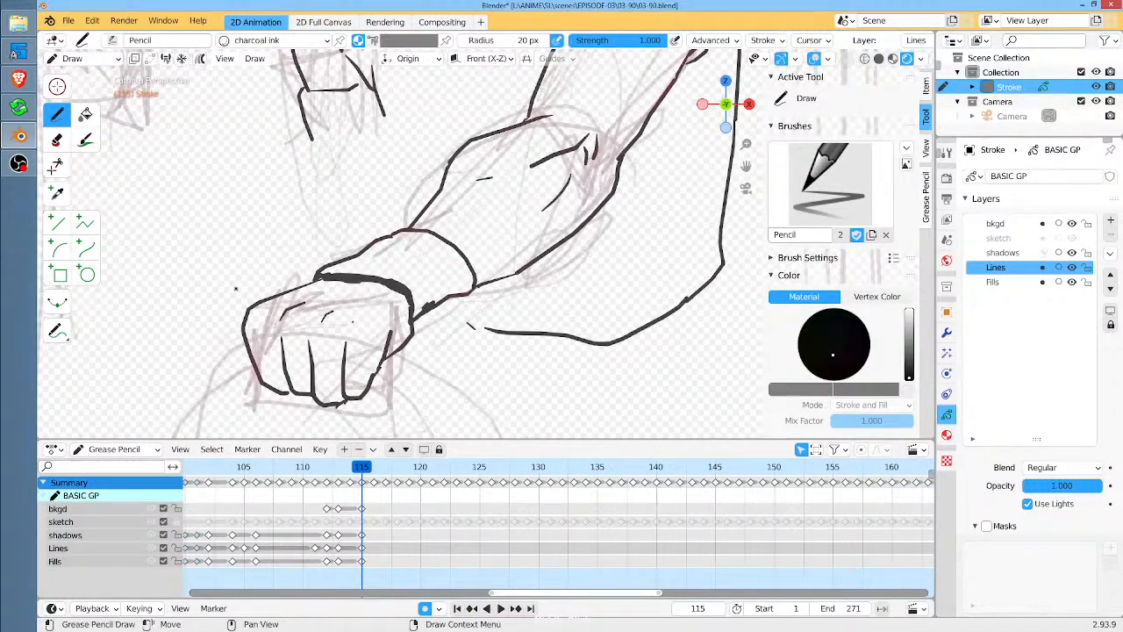
pyautogui.hotkey('ctrl', 'Tab')
pyautogui.moveTo(201, 340); pyautogui.dragTo(231, 341)
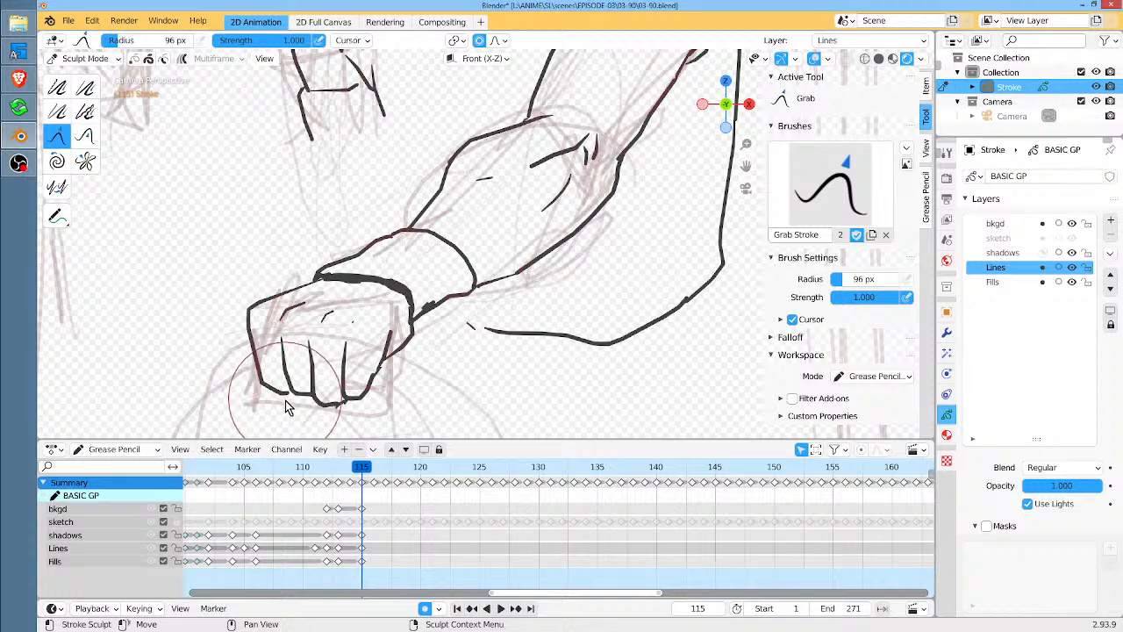
pyautogui.moveTo(286, 399); pyautogui.dragTo(288, 406)
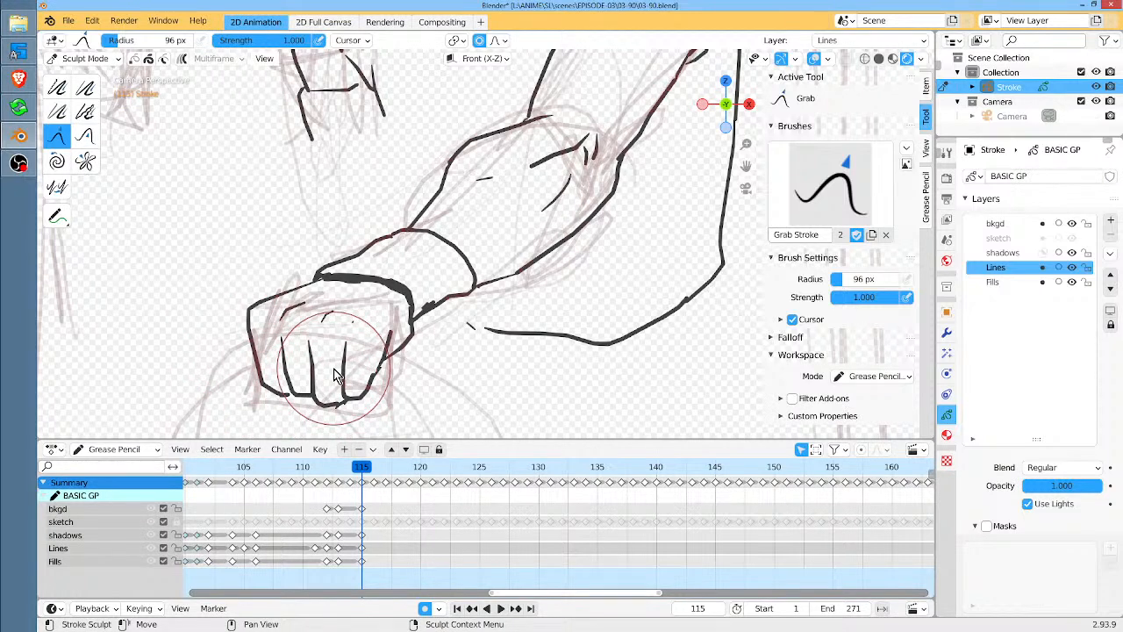
pyautogui.moveTo(481, 343); pyautogui.dragTo(562, 350)
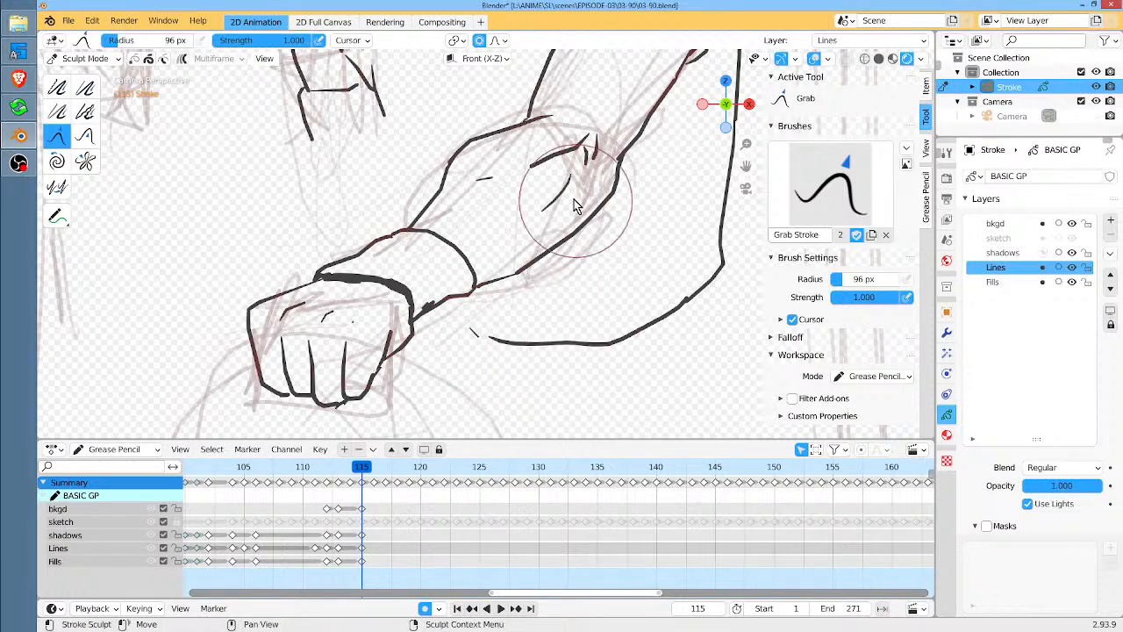
# Nudge the inner contour of the extended forearm and upper arm with the 96 px Grab brush
pyautogui.scroll(-2, 604, 265)
pyautogui.keyDown('shift'); pyautogui.moveTo(604, 265); pyautogui.dragTo(518, 371, button='middle'); pyautogui.keyUp('shift')
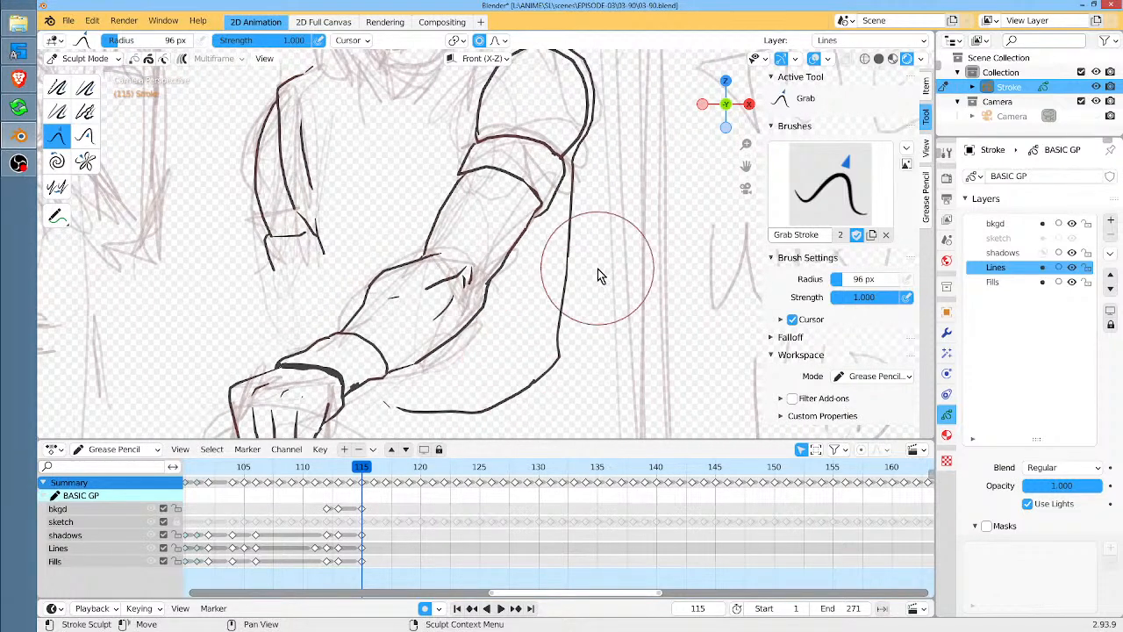
pyautogui.moveTo(375, 273); pyautogui.dragTo(389, 270)
pyautogui.moveTo(434, 220)
pyautogui.mouseDown()
pyautogui.moveTo(435, 230)
pyautogui.moveTo(429, 221)
pyautogui.mouseUp()
pyautogui.keyDown('shift'); pyautogui.moveTo(518, 226); pyautogui.dragTo(505, 290, button='middle'); pyautogui.keyUp('shift')
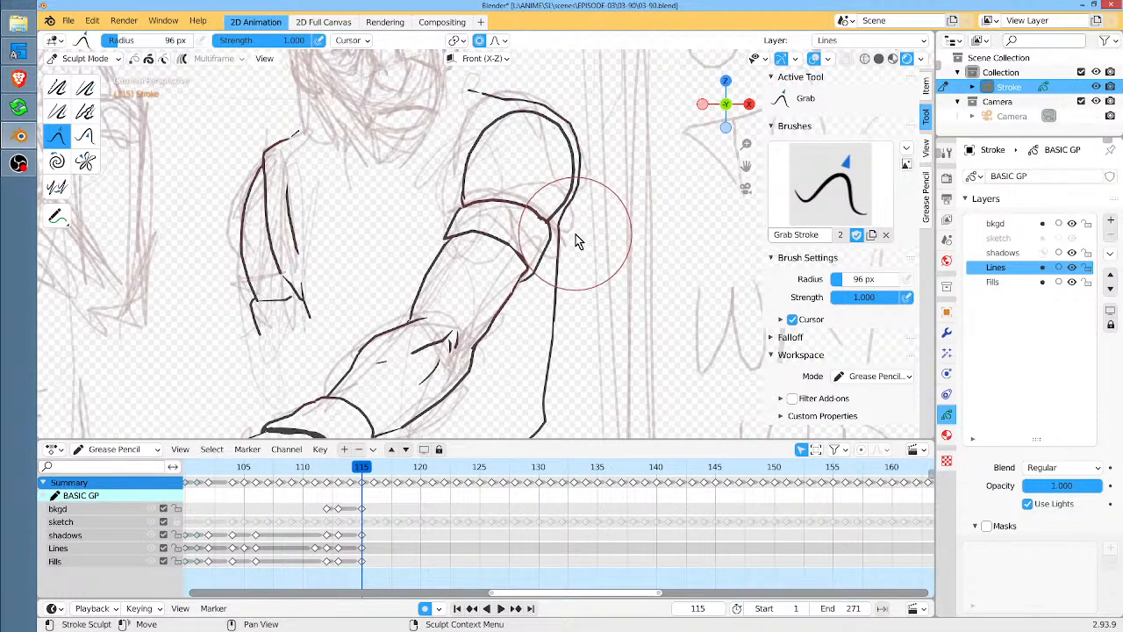
# Pull the shoulder's outer contour inward and adjust the inner corner of the sleeve cuff with the Grab brush
pyautogui.moveTo(577, 241); pyautogui.dragTo(572, 238)
pyautogui.moveTo(581, 166); pyautogui.dragTo(570, 188)
pyautogui.moveTo(572, 136)
pyautogui.mouseDown()
pyautogui.moveTo(533, 122)
pyautogui.moveTo(591, 106)
pyautogui.mouseUp()
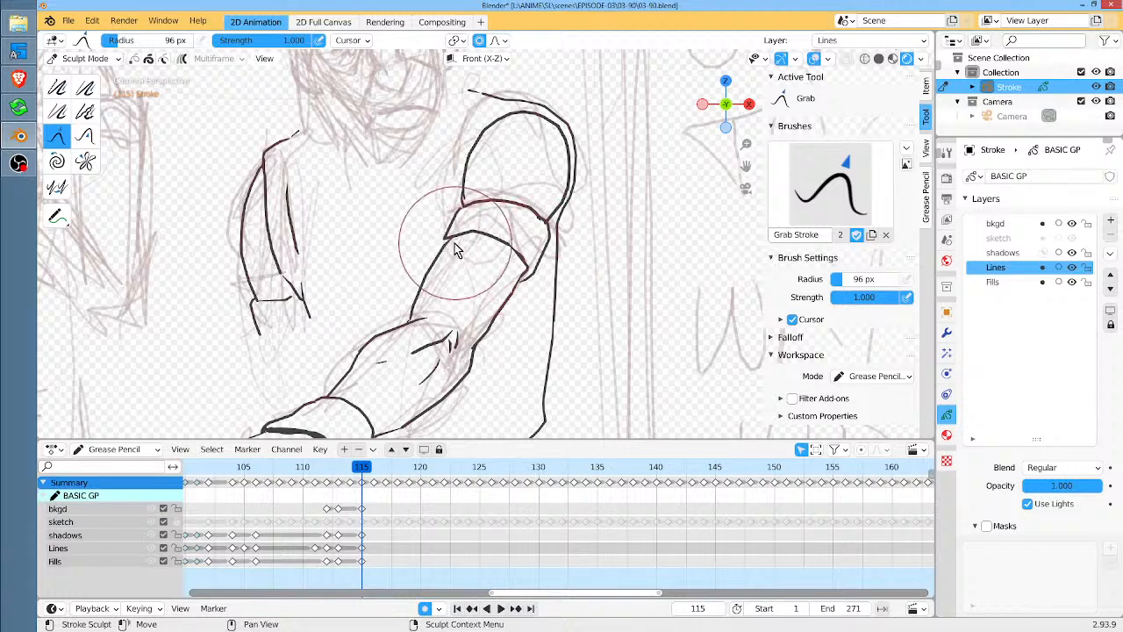
pyautogui.moveTo(449, 245)
pyautogui.mouseDown()
pyautogui.moveTo(471, 238)
pyautogui.moveTo(445, 243)
pyautogui.moveTo(509, 258)
pyautogui.moveTo(616, 311)
pyautogui.moveTo(576, 251)
pyautogui.moveTo(593, 286)
pyautogui.mouseUp()
pyautogui.moveTo(593, 286)
pyautogui.keyDown('shift'); pyautogui.mouseDown(button='middle')
pyautogui.moveTo(621, 238)
pyautogui.moveTo(612, 197)
pyautogui.mouseUp(button='middle'); pyautogui.keyUp('shift')
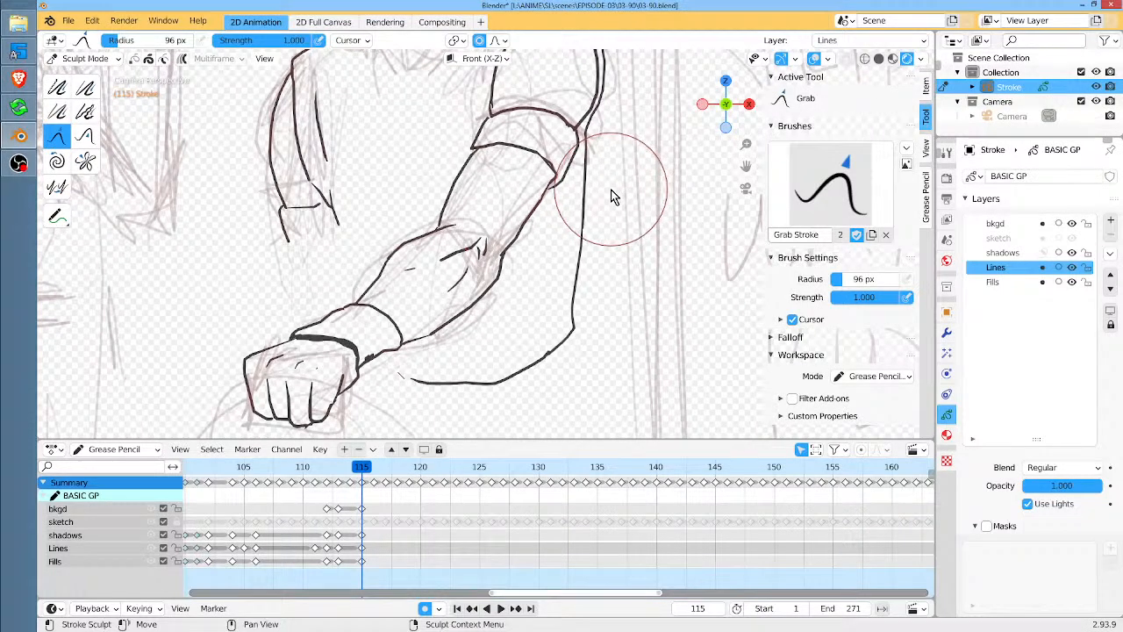
pyautogui.press('space')
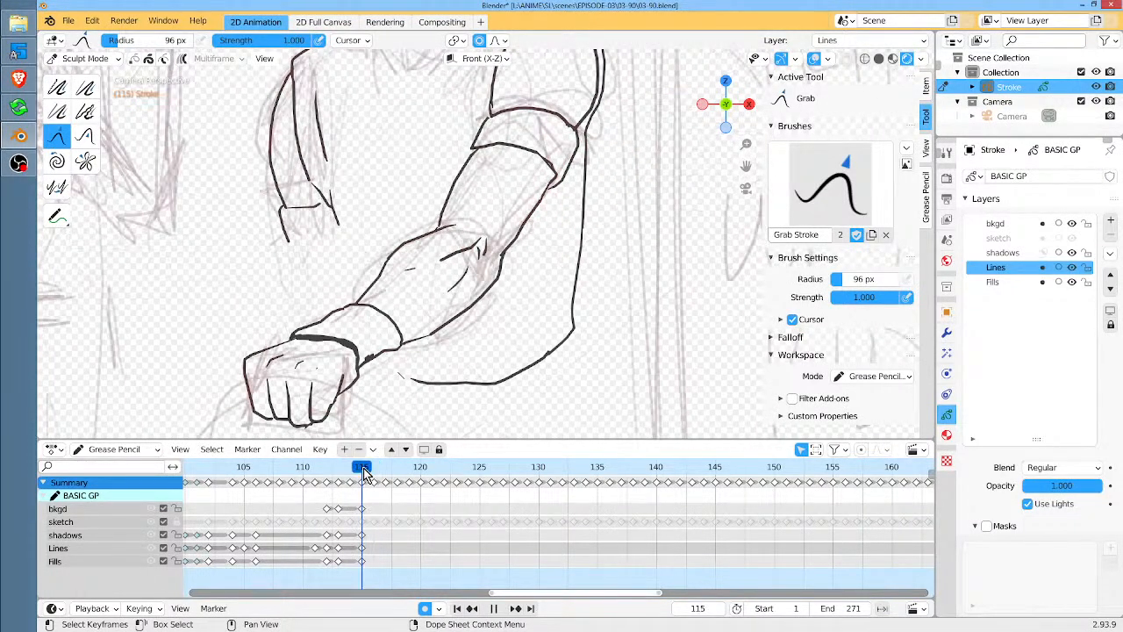
pyautogui.press('Escape')
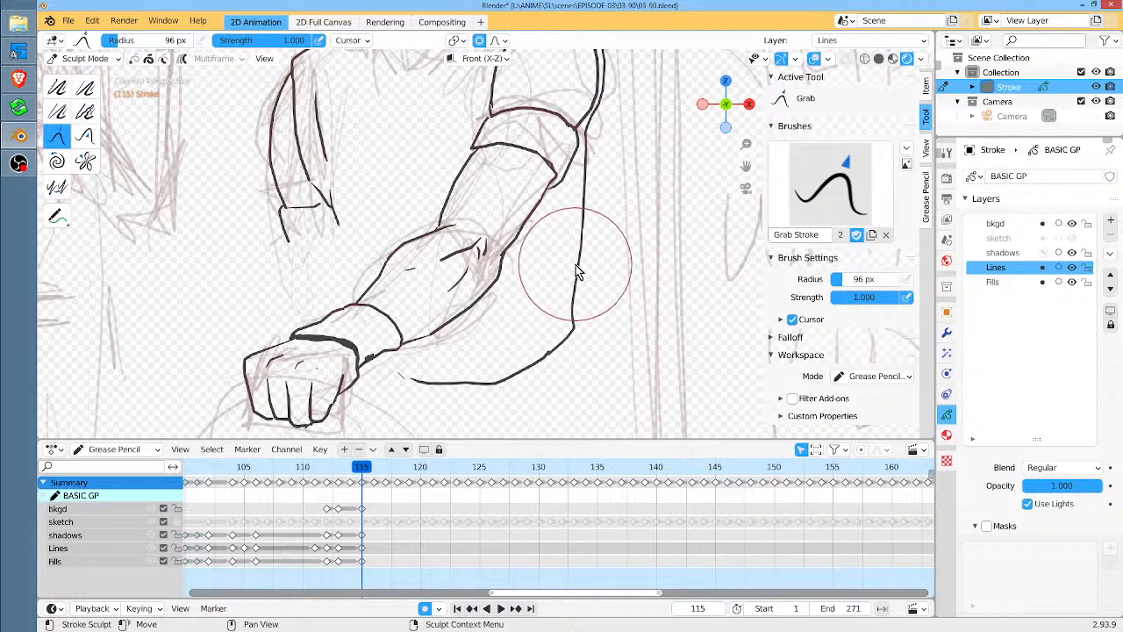
# Ink the standing figure's headband, temple hairline and ear on the Lines layer in Draw Mode
pyautogui.hotkey('ctrl', 'Tab')
pyautogui.moveTo(567, 261)
pyautogui.keyDown('ctrl'); pyautogui.mouseDown(button='middle')
pyautogui.moveTo(506, 334)
pyautogui.moveTo(517, 367)
pyautogui.mouseUp(button='middle'); pyautogui.keyUp('ctrl')
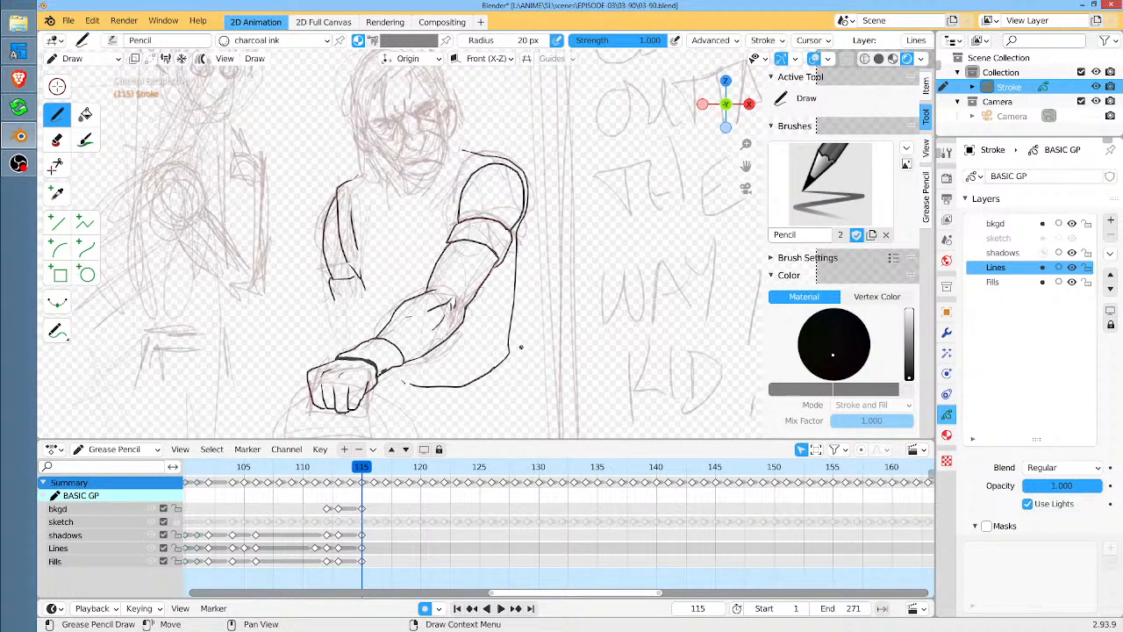
pyautogui.moveTo(292, 194)
pyautogui.keyDown('shift'); pyautogui.mouseDown(button='middle')
pyautogui.moveTo(377, 251)
pyautogui.moveTo(405, 288)
pyautogui.mouseUp(button='middle'); pyautogui.keyUp('shift')
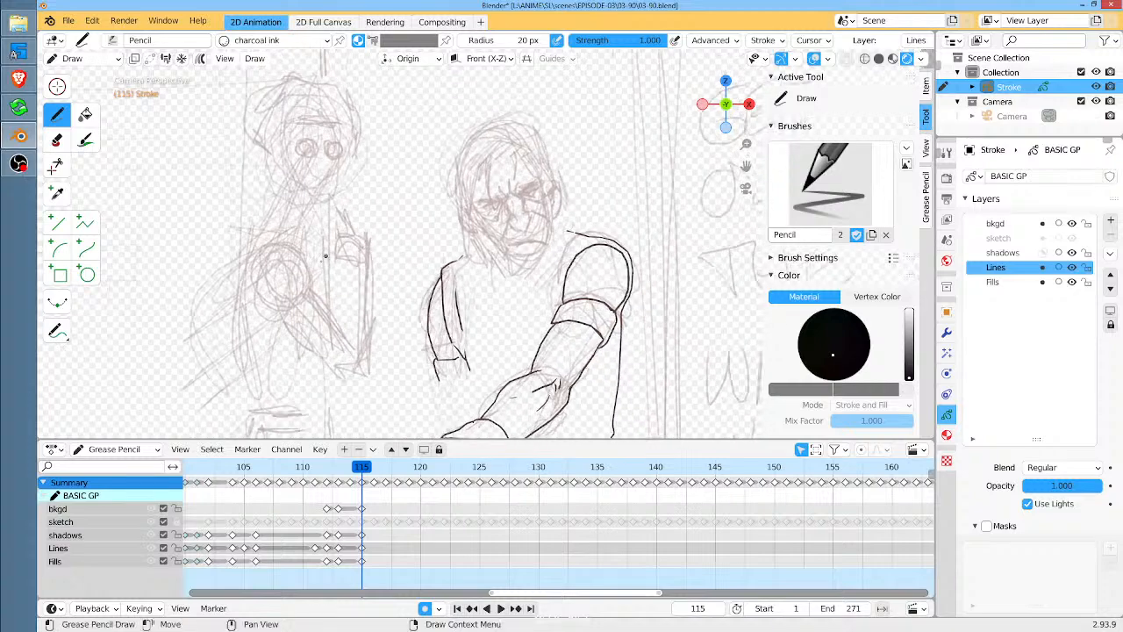
pyautogui.moveTo(326, 256)
pyautogui.keyDown('ctrl'); pyautogui.mouseDown(button='middle')
pyautogui.moveTo(377, 225)
pyautogui.moveTo(383, 268)
pyautogui.moveTo(435, 361)
pyautogui.mouseUp(button='middle'); pyautogui.keyUp('ctrl')
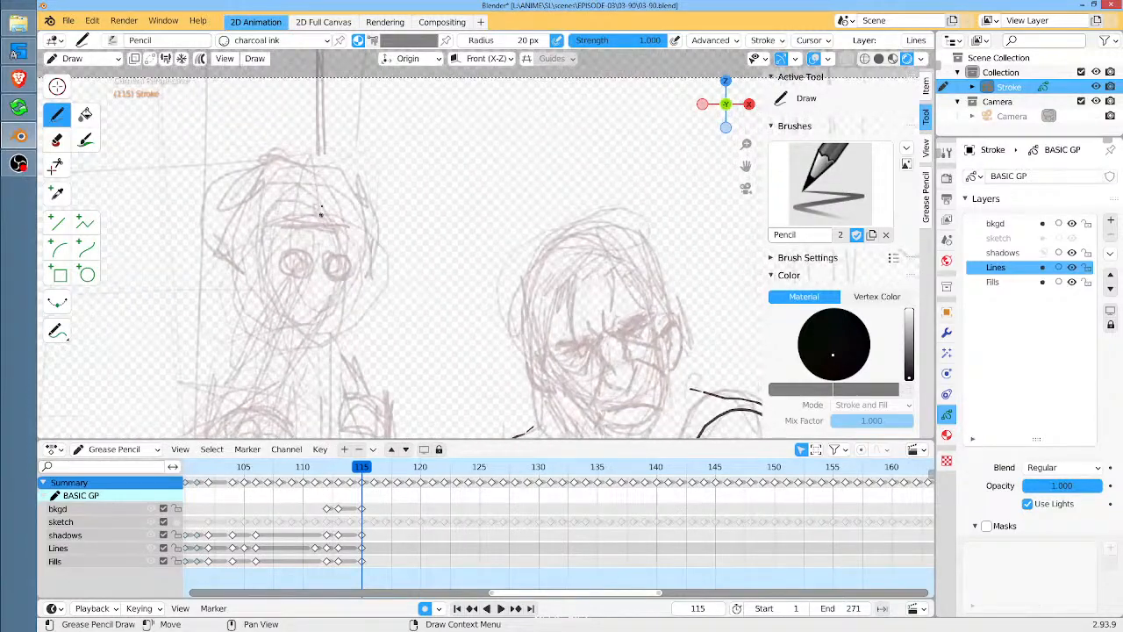
pyautogui.moveTo(267, 235); pyautogui.dragTo(355, 231)
pyautogui.moveTo(274, 214)
pyautogui.mouseDown()
pyautogui.moveTo(338, 212)
pyautogui.moveTo(301, 193)
pyautogui.moveTo(276, 215)
pyautogui.moveTo(259, 261)
pyautogui.moveTo(238, 273)
pyautogui.moveTo(265, 292)
pyautogui.mouseUp()
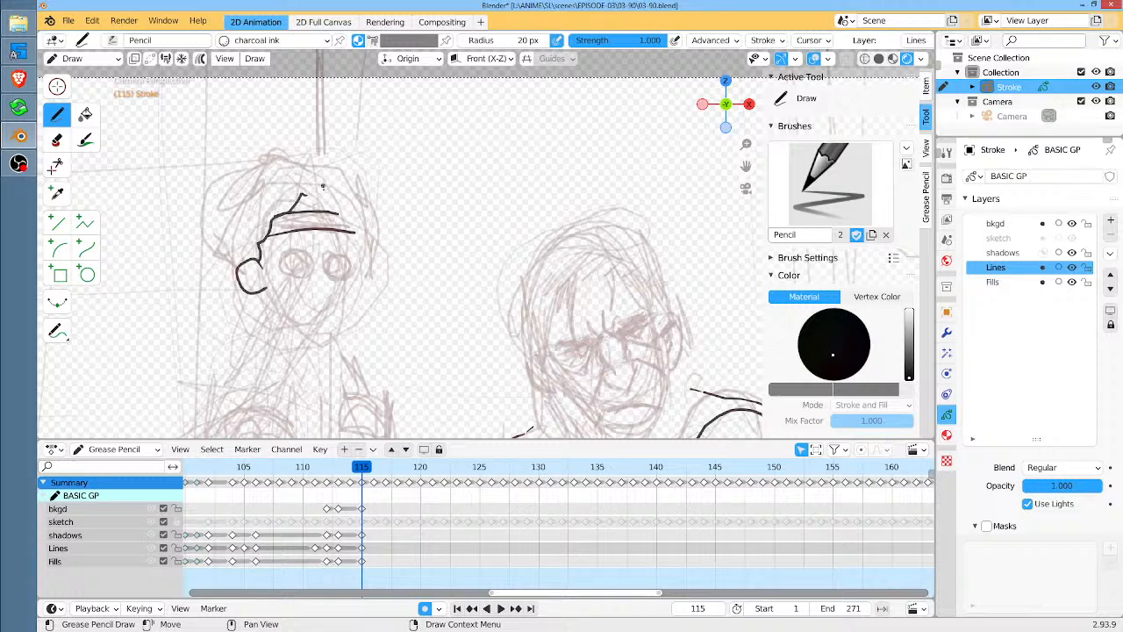
# Ink the standing figure's face outline, the tuft above the headband and the wavy outer hair silhouette
pyautogui.moveTo(305, 197)
pyautogui.mouseDown()
pyautogui.moveTo(333, 197)
pyautogui.moveTo(359, 241)
pyautogui.mouseUp()
pyautogui.moveTo(267, 288)
pyautogui.mouseDown()
pyautogui.moveTo(293, 328)
pyautogui.moveTo(316, 346)
pyautogui.moveTo(334, 338)
pyautogui.moveTo(353, 295)
pyautogui.moveTo(356, 239)
pyautogui.mouseUp()
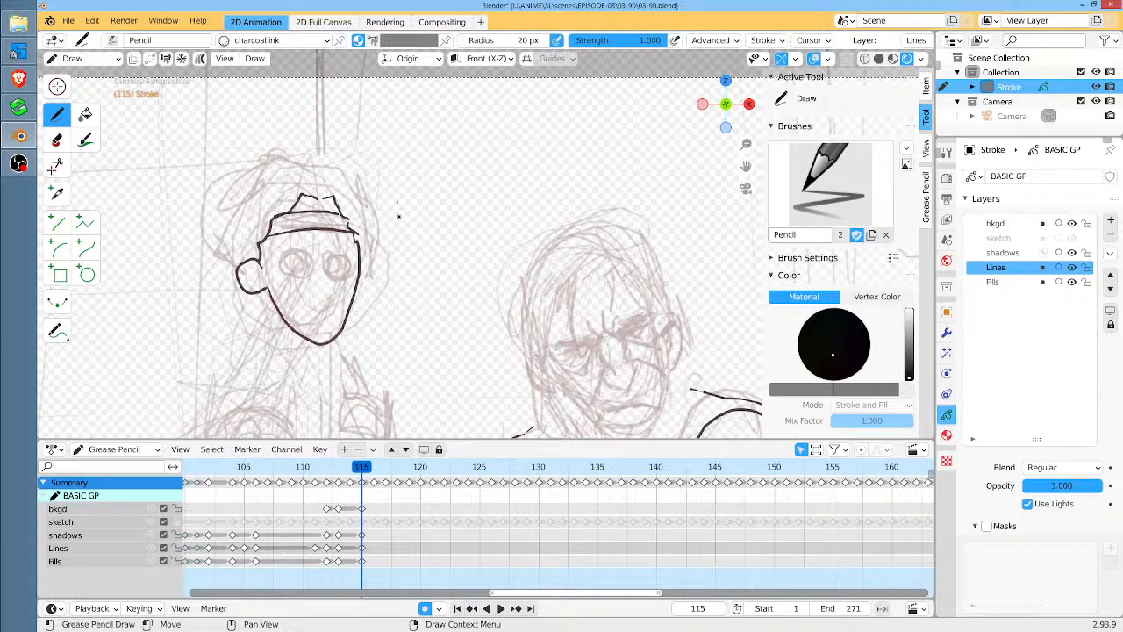
pyautogui.moveTo(308, 162)
pyautogui.mouseDown()
pyautogui.moveTo(233, 192)
pyautogui.moveTo(210, 263)
pyautogui.moveTo(227, 293)
pyautogui.moveTo(256, 304)
pyautogui.mouseUp()
pyautogui.moveTo(307, 165)
pyautogui.mouseDown()
pyautogui.moveTo(358, 166)
pyautogui.moveTo(375, 214)
pyautogui.moveTo(373, 281)
pyautogui.moveTo(354, 301)
pyautogui.mouseUp()
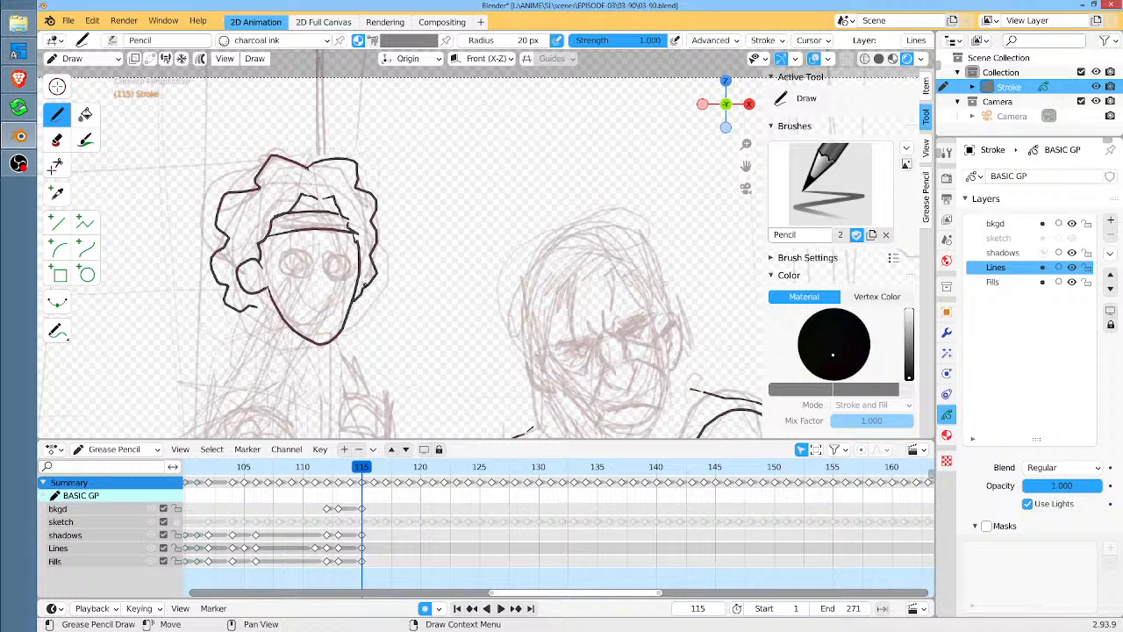
# Ink the standing figure's neck and sloping shoulder line, and undo the collar stroke under the chin
pyautogui.keyDown('shift'); pyautogui.moveTo(387, 386); pyautogui.dragTo(487, 333, button='middle'); pyautogui.keyUp('shift')
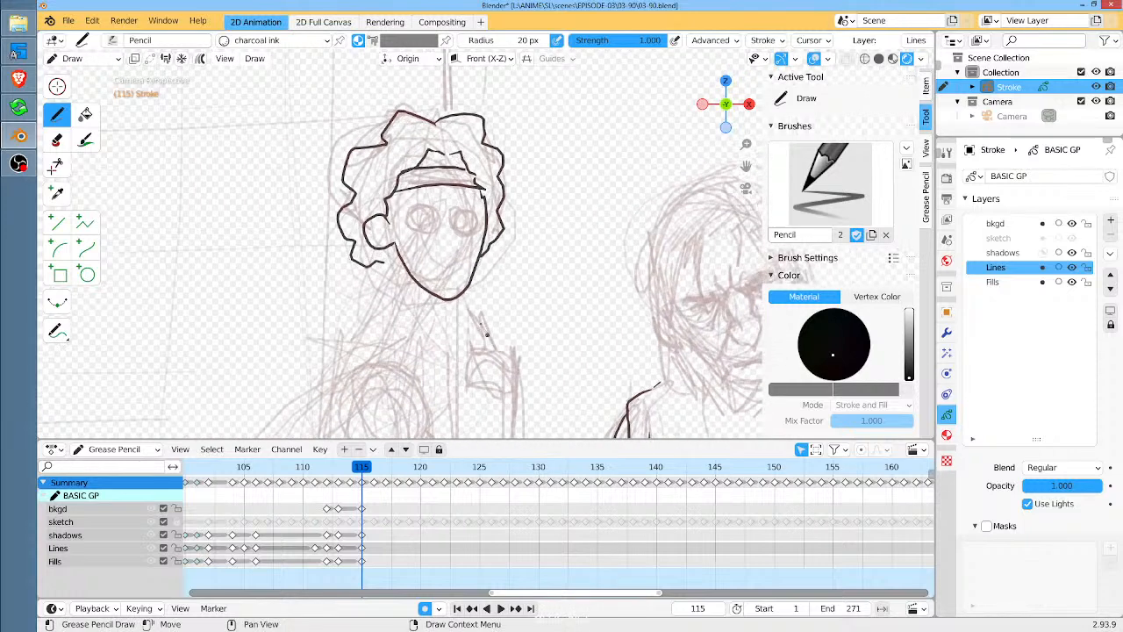
pyautogui.moveTo(391, 252)
pyautogui.mouseDown()
pyautogui.moveTo(384, 298)
pyautogui.moveTo(351, 360)
pyautogui.mouseUp()
pyautogui.moveTo(394, 297); pyautogui.dragTo(439, 297)
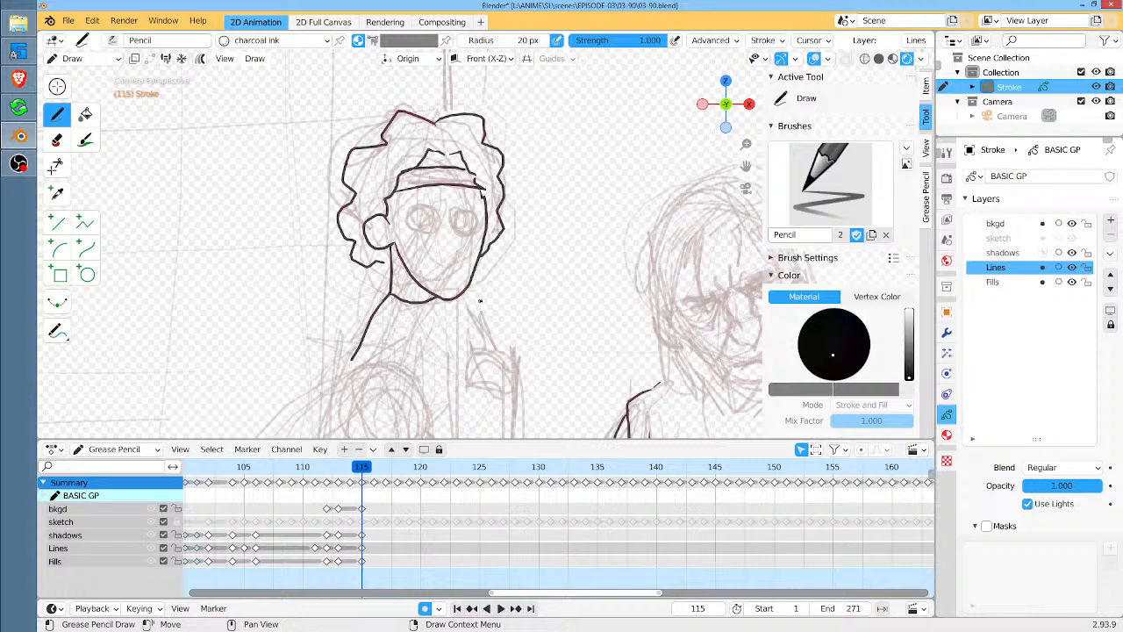
pyautogui.hotkey('ctrl', 'z')
pyautogui.scroll(-2, 523, 288)
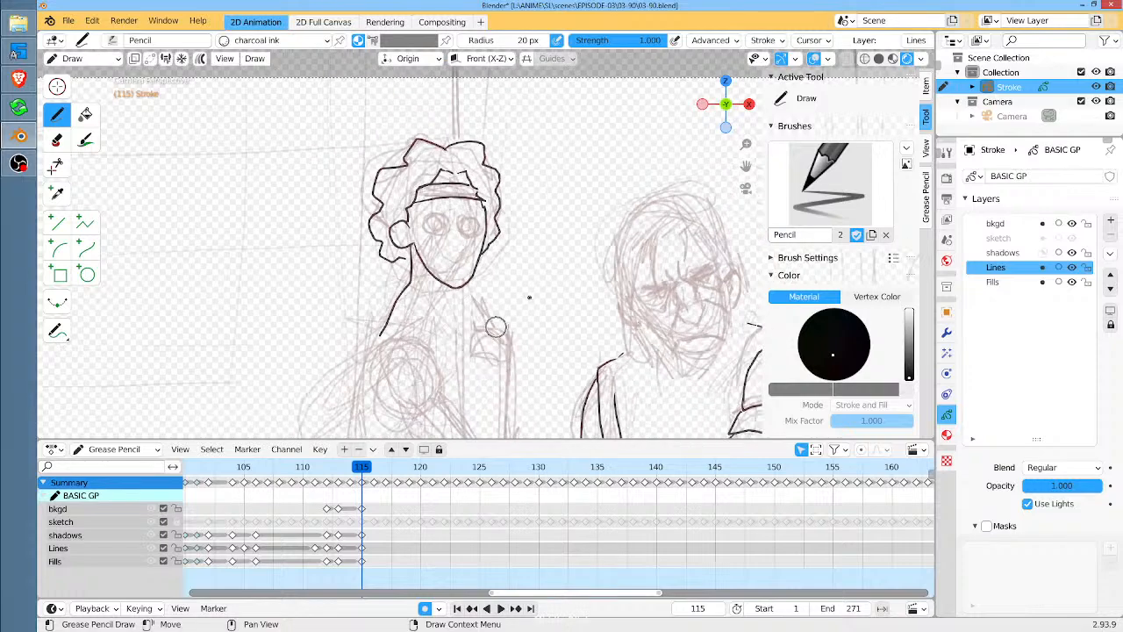
pyautogui.moveTo(529, 298); pyautogui.dragTo(497, 207, button='middle')
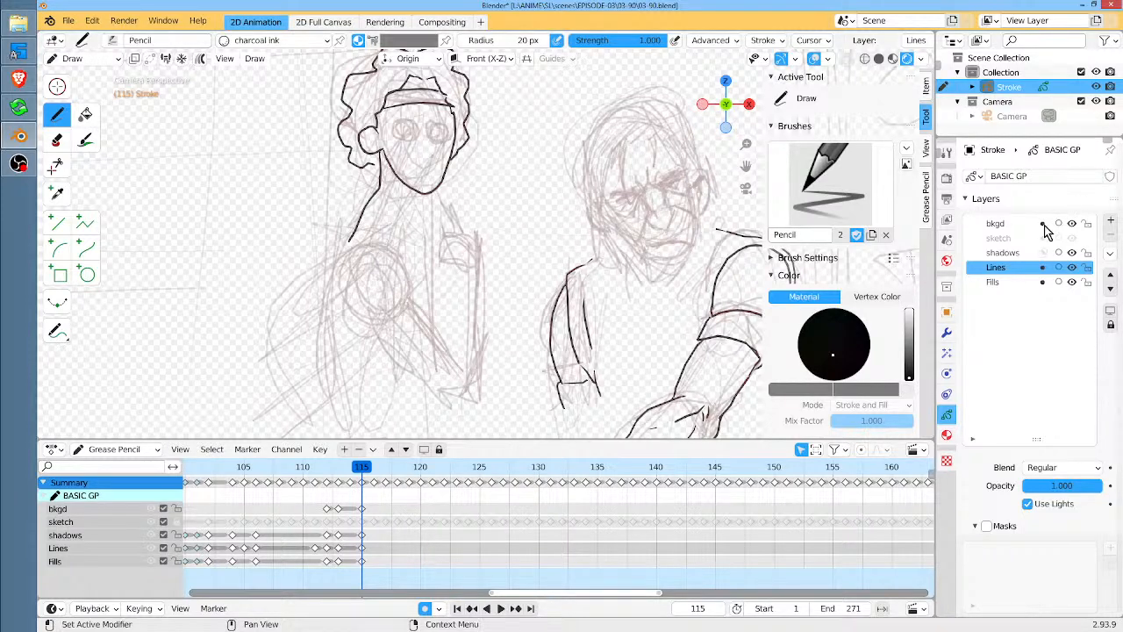
# Unlock the sketch layer and move the standing figure's rough arm and torso strokes slightly upward in Edit Mode
pyautogui.click(1017, 238)
pyautogui.click(1087, 239)
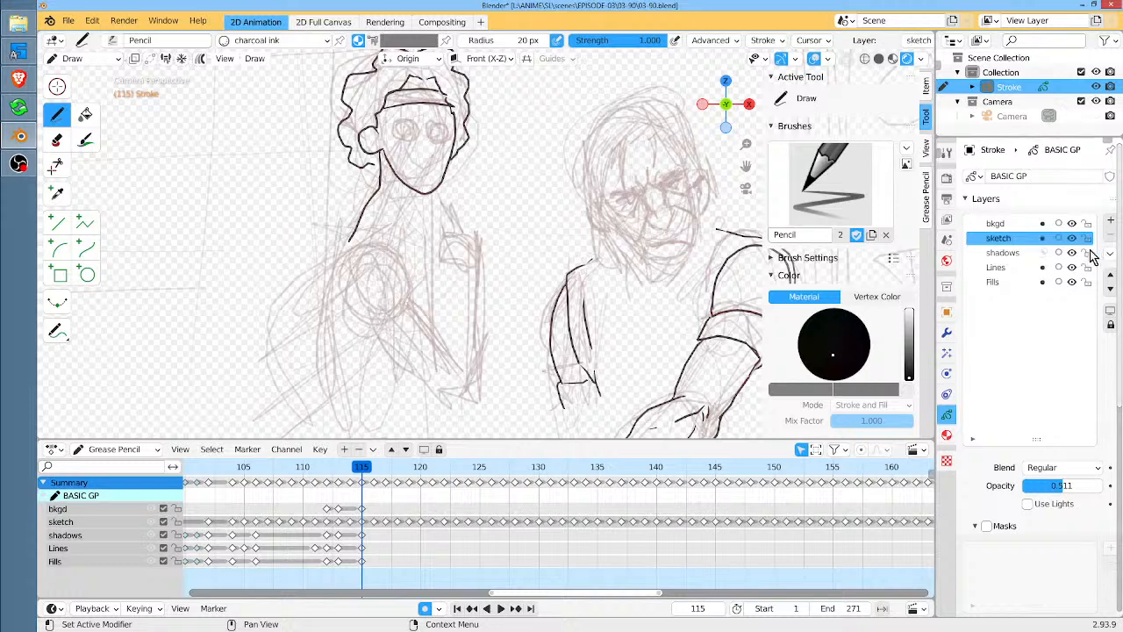
pyautogui.click(1087, 251)
pyautogui.press('Tab')
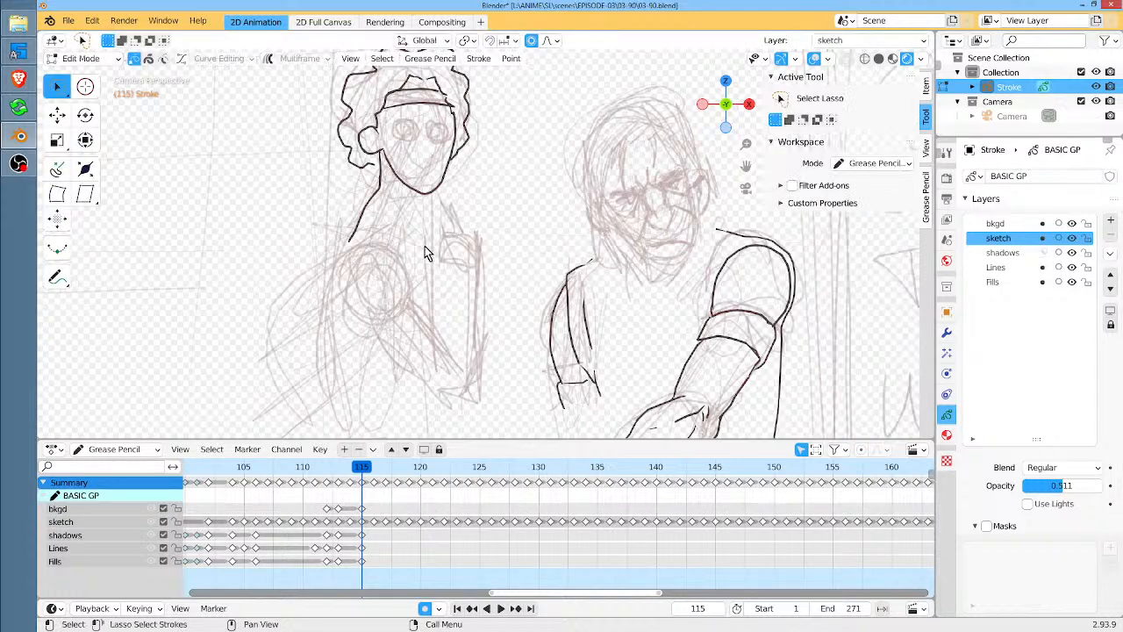
pyautogui.moveTo(495, 213)
pyautogui.mouseDown()
pyautogui.moveTo(453, 211)
pyautogui.moveTo(394, 244)
pyautogui.moveTo(416, 389)
pyautogui.moveTo(495, 345)
pyautogui.moveTo(494, 378)
pyautogui.mouseUp()
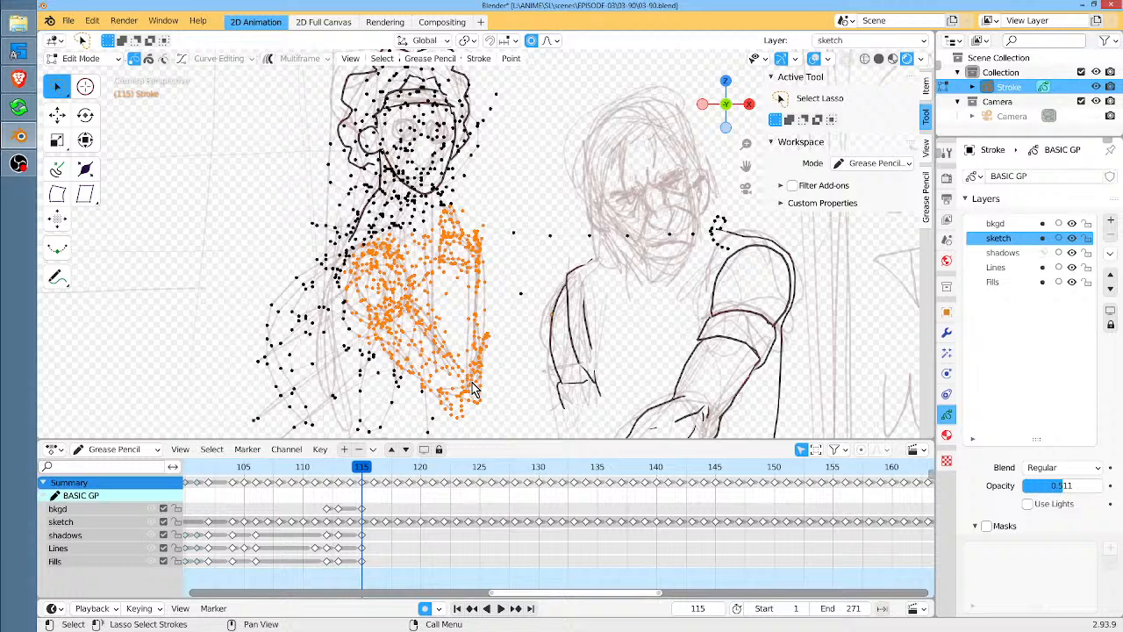
pyautogui.press('g')
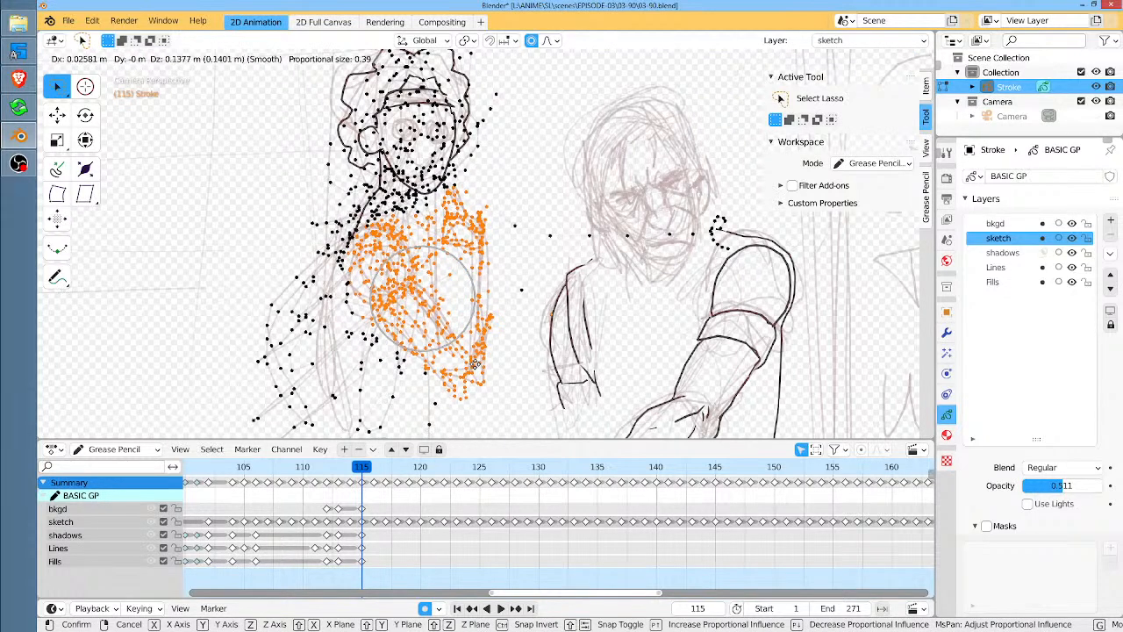
pyautogui.click(496, 362)
# Return to Draw Mode on the Lines layer and lock the sketch and bkgd layers
pyautogui.click(1032, 267)
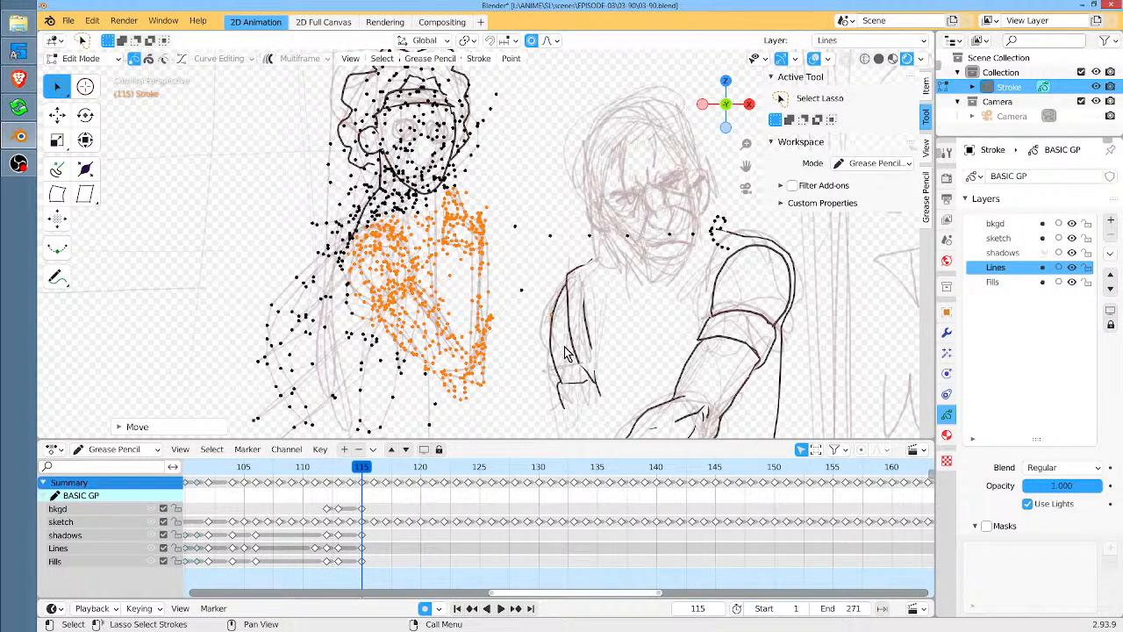
pyautogui.press('Tab')
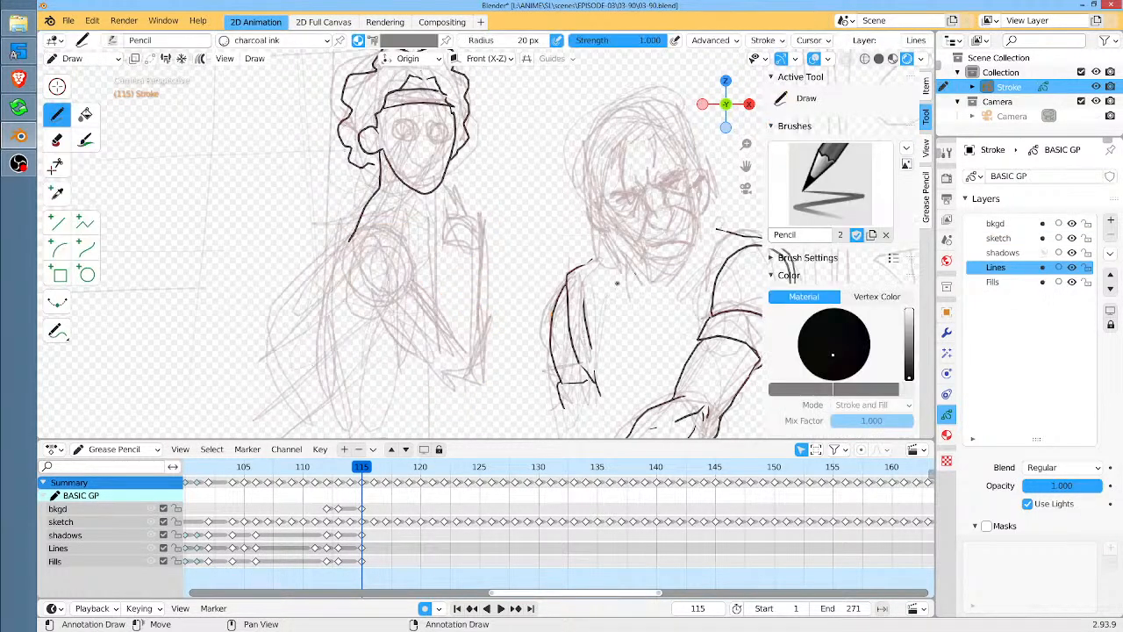
pyautogui.click(1087, 238)
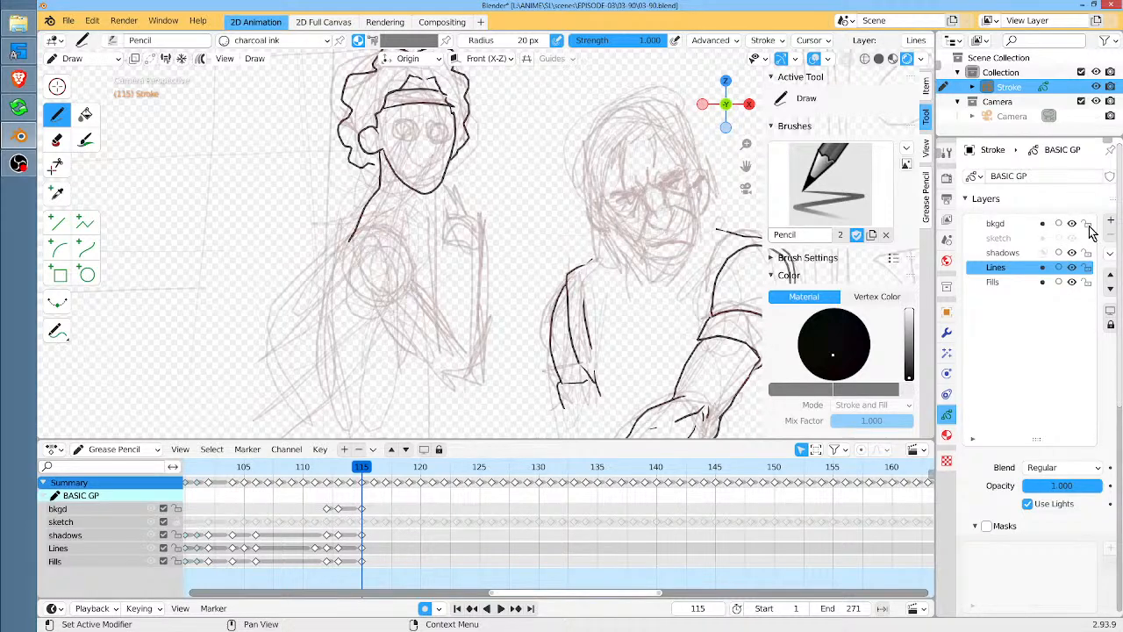
pyautogui.click(1087, 224)
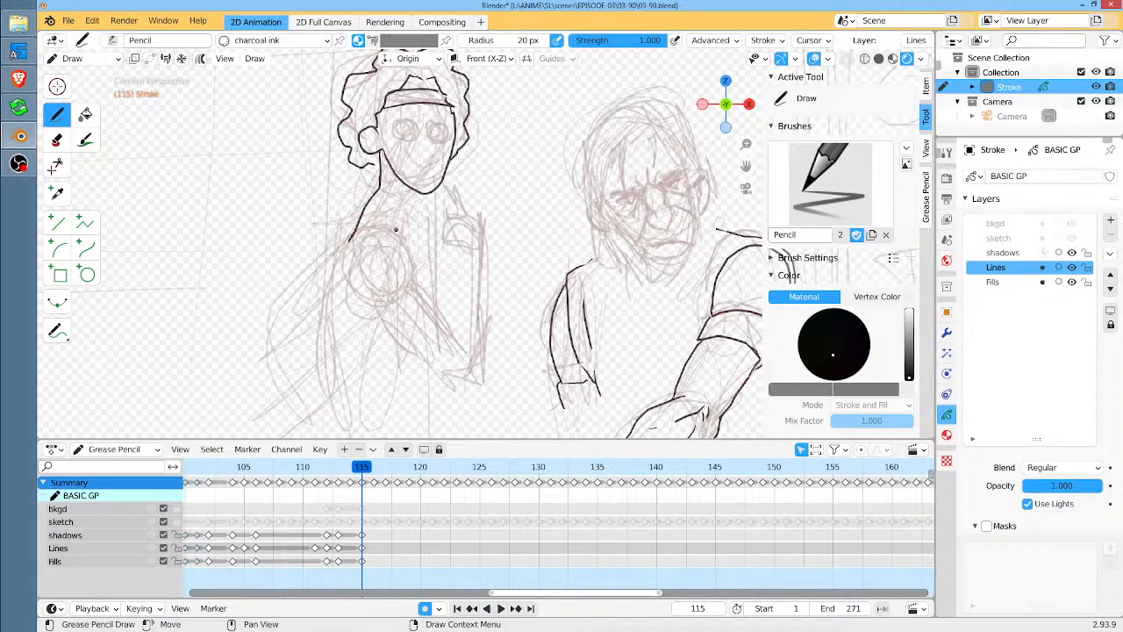
# Ink the standing figure's shoulder oval, upper-arm band, bent forearm, raised fist and collar
pyautogui.moveTo(395, 226)
pyautogui.mouseDown()
pyautogui.moveTo(366, 235)
pyautogui.moveTo(360, 269)
pyautogui.moveTo(386, 300)
pyautogui.mouseUp()
pyautogui.moveTo(395, 226)
pyautogui.mouseDown()
pyautogui.moveTo(418, 279)
pyautogui.moveTo(379, 304)
pyautogui.moveTo(401, 334)
pyautogui.mouseUp()
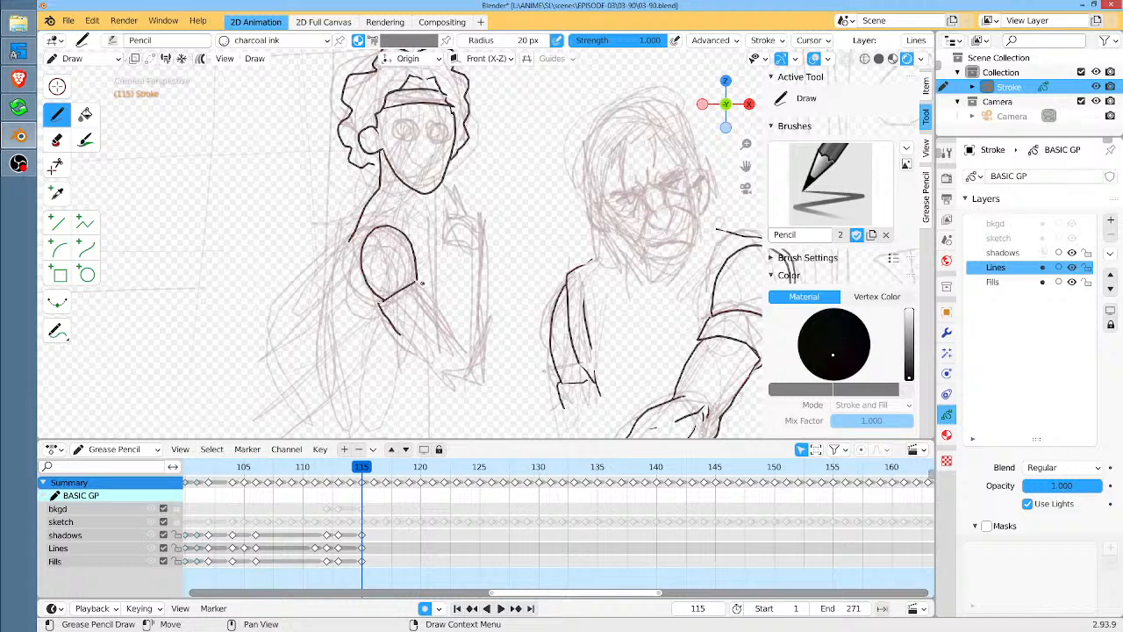
pyautogui.moveTo(423, 287)
pyautogui.mouseDown()
pyautogui.moveTo(441, 311)
pyautogui.moveTo(426, 362)
pyautogui.moveTo(474, 386)
pyautogui.moveTo(480, 375)
pyautogui.mouseUp()
pyautogui.moveTo(480, 253); pyautogui.dragTo(480, 379)
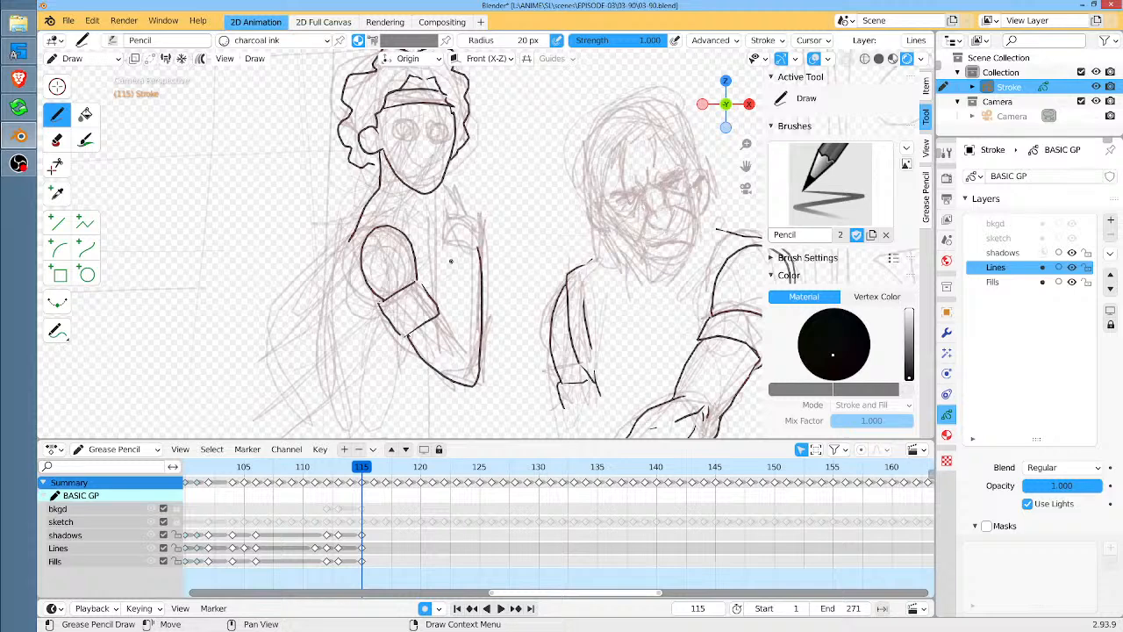
pyautogui.moveTo(454, 249); pyautogui.dragTo(451, 314)
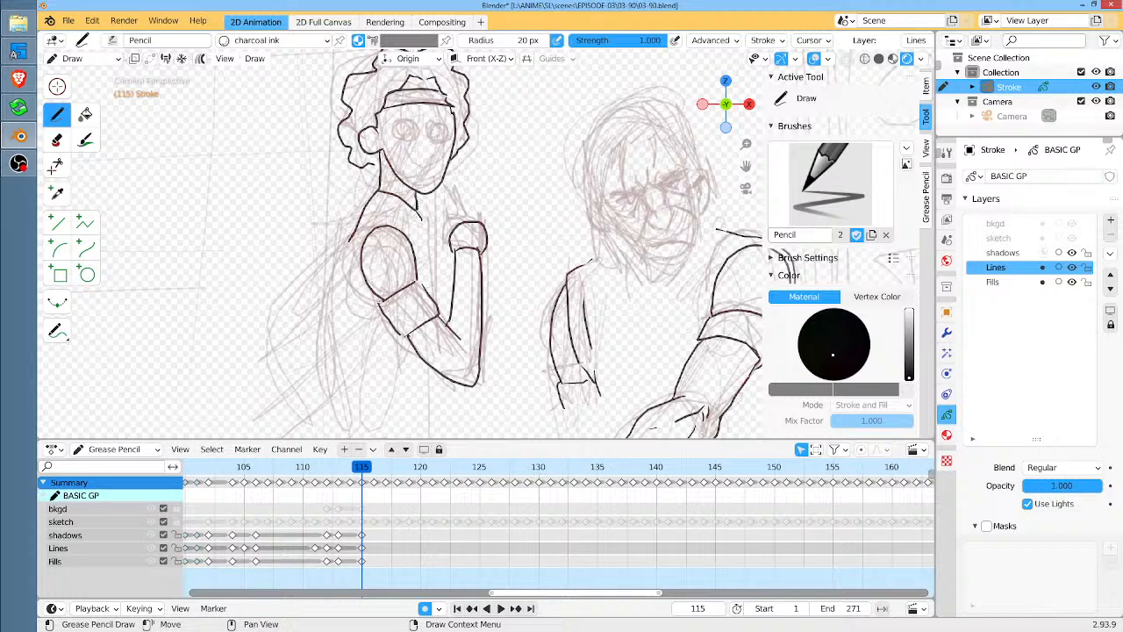
# Ink the standing figure's torso sides, shirt hem and the belt band beneath it
pyautogui.moveTo(346, 282); pyautogui.dragTo(351, 363)
pyautogui.moveTo(523, 336); pyautogui.dragTo(511, 191, button='middle')
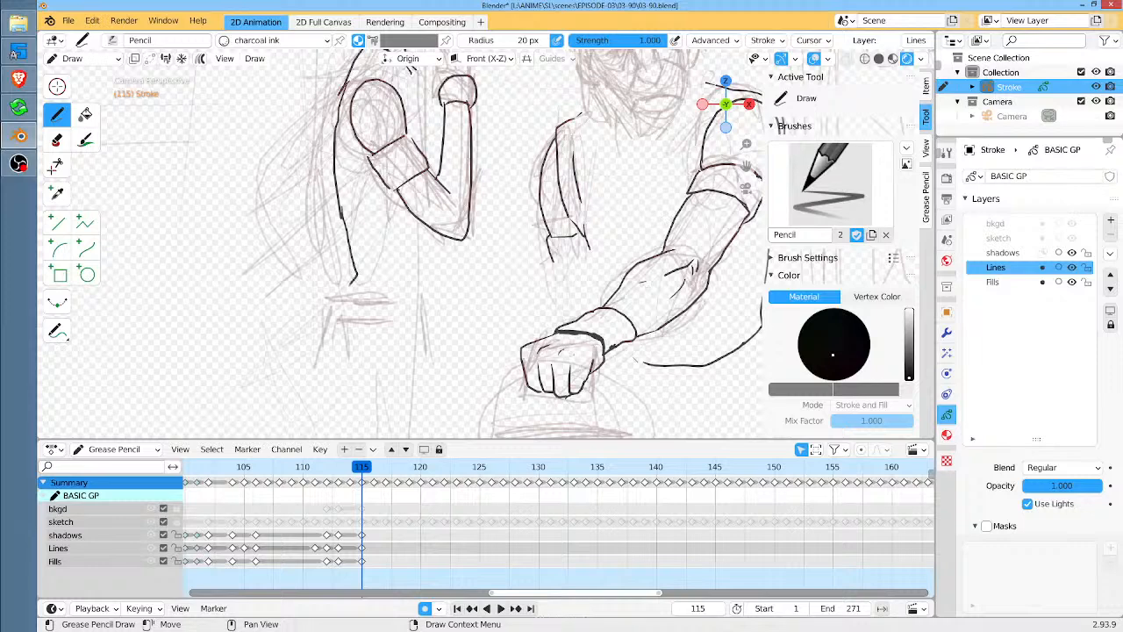
pyautogui.moveTo(360, 297); pyautogui.dragTo(430, 301)
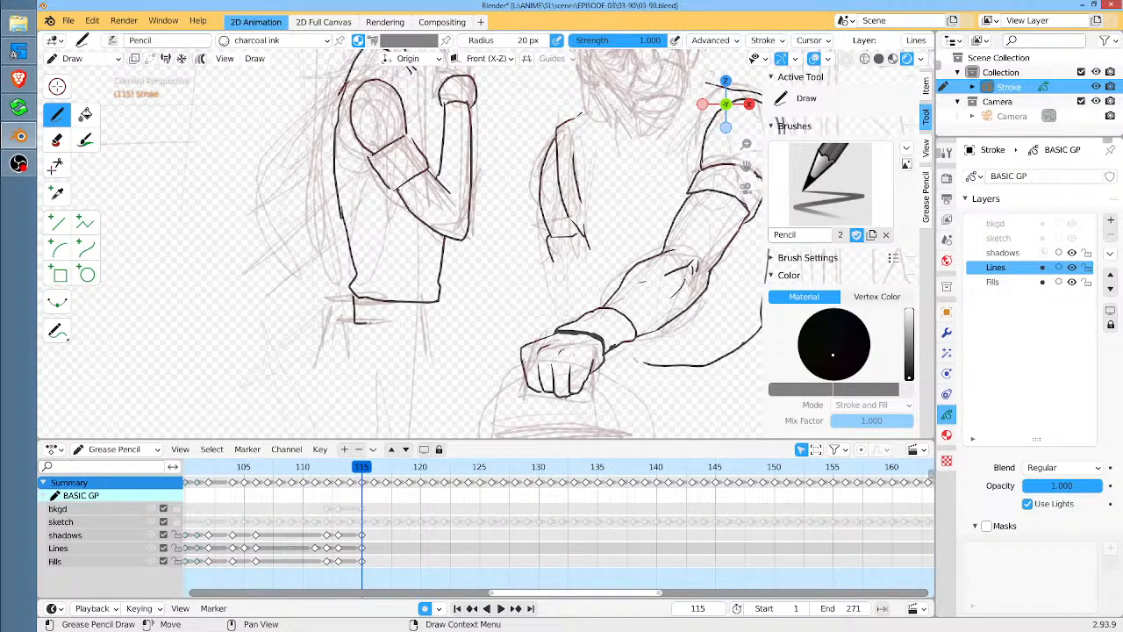
pyautogui.moveTo(366, 321); pyautogui.dragTo(439, 321)
# Ink the standing figure's hips and trouser outline from the belt down past the camera frame's lower edge
pyautogui.moveTo(353, 324); pyautogui.dragTo(347, 360)
pyautogui.moveTo(531, 281)
pyautogui.mouseDown(button='middle')
pyautogui.moveTo(566, 185)
pyautogui.moveTo(561, 193)
pyautogui.mouseUp(button='middle')
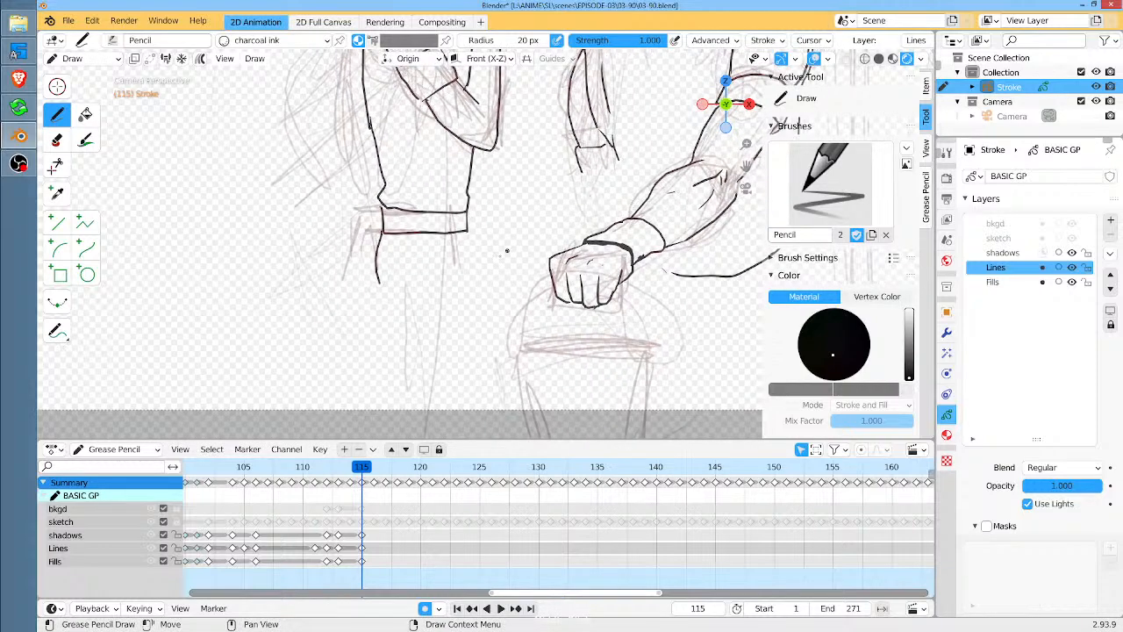
pyautogui.keyDown('ctrl'); pyautogui.moveTo(512, 239); pyautogui.dragTo(417, 322, button='middle'); pyautogui.keyUp('ctrl')
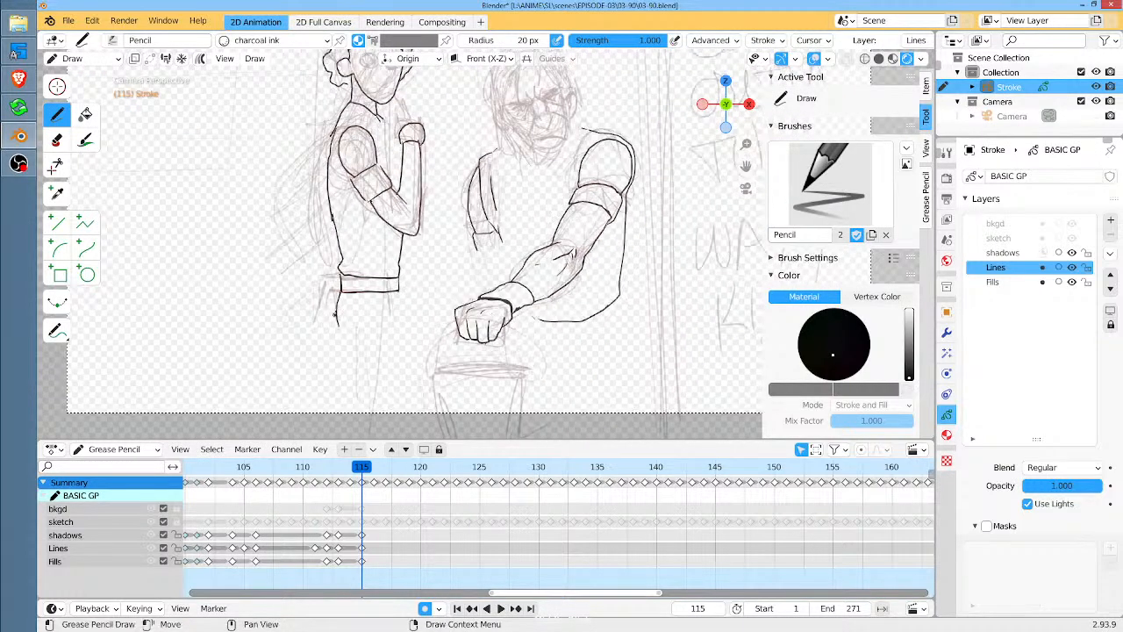
pyautogui.moveTo(338, 342); pyautogui.dragTo(347, 404)
pyautogui.moveTo(401, 338); pyautogui.dragTo(402, 413)
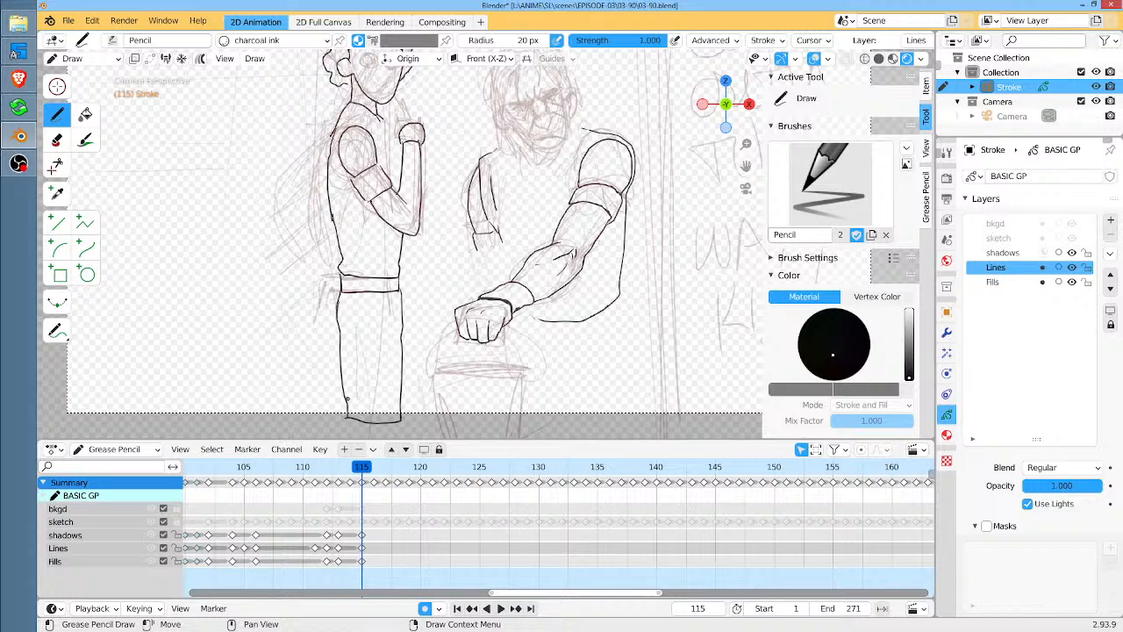
# Erase the standing figure's shoulder and back outline and redraw it as a continuous curve from the neck to the waist
pyautogui.keyDown('shift'); pyautogui.moveTo(491, 252); pyautogui.dragTo(456, 319); pyautogui.keyUp('shift')
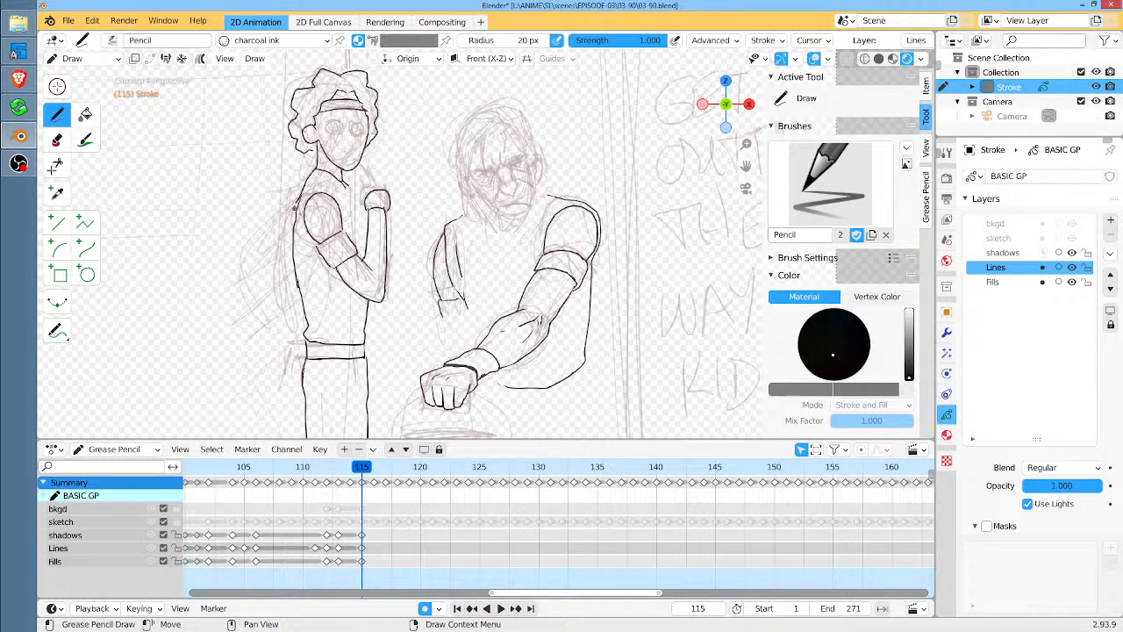
pyautogui.scroll(5, 305, 191)
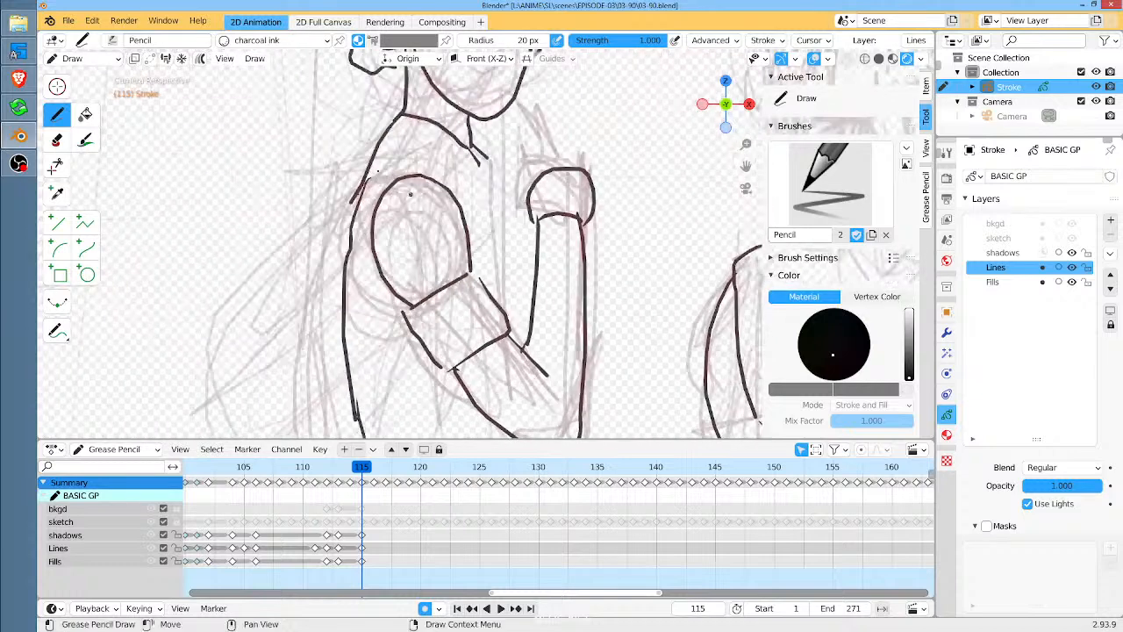
pyautogui.moveTo(371, 160)
pyautogui.keyDown('ctrl'); pyautogui.mouseDown()
pyautogui.moveTo(347, 228)
pyautogui.moveTo(356, 183)
pyautogui.moveTo(355, 418)
pyautogui.mouseUp(); pyautogui.keyUp('ctrl')
pyautogui.keyDown('ctrl'); pyautogui.click(344, 251); pyautogui.keyUp('ctrl')
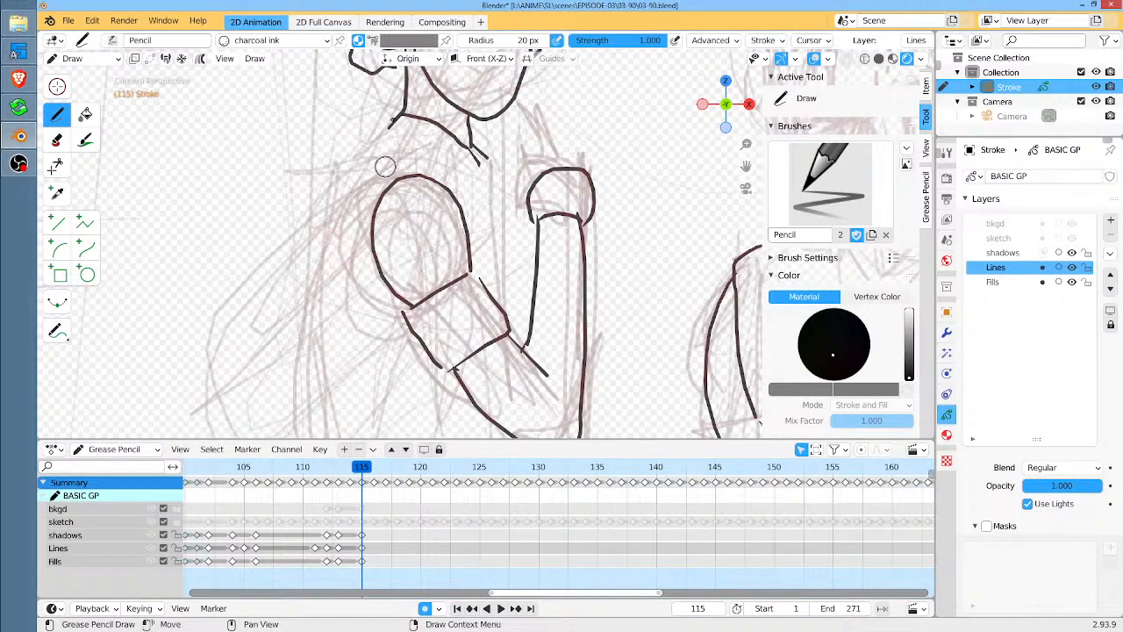
pyautogui.moveTo(400, 114)
pyautogui.mouseDown()
pyautogui.moveTo(328, 212)
pyautogui.moveTo(328, 391)
pyautogui.mouseUp()
pyautogui.moveTo(328, 391); pyautogui.dragTo(328, 235, button='middle')
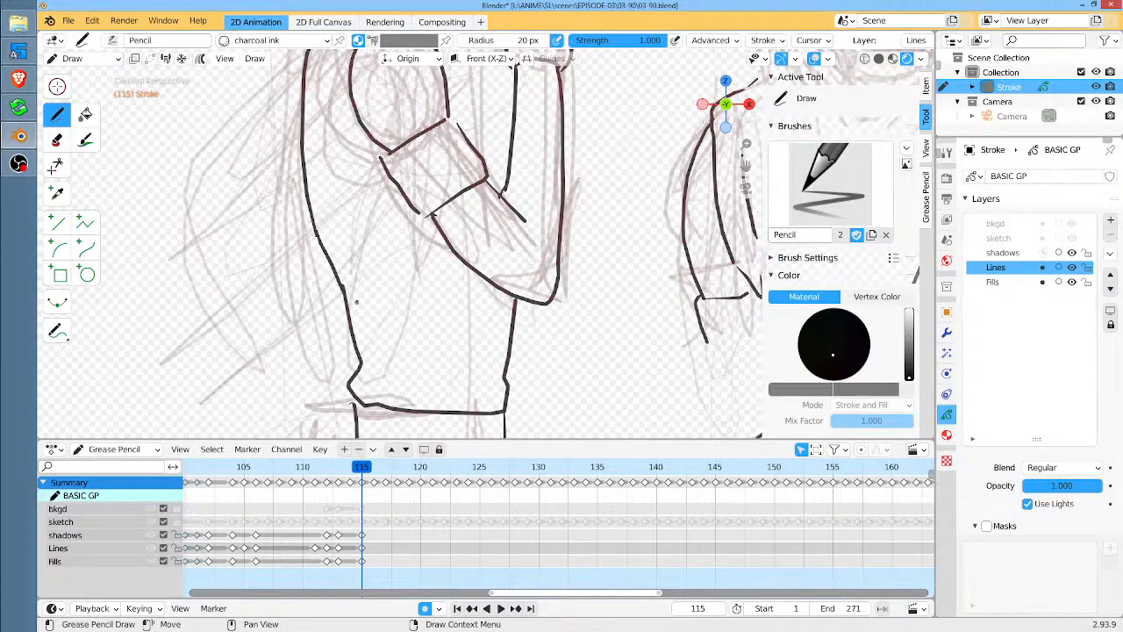
pyautogui.moveTo(533, 205); pyautogui.dragTo(538, 253, button='middle')
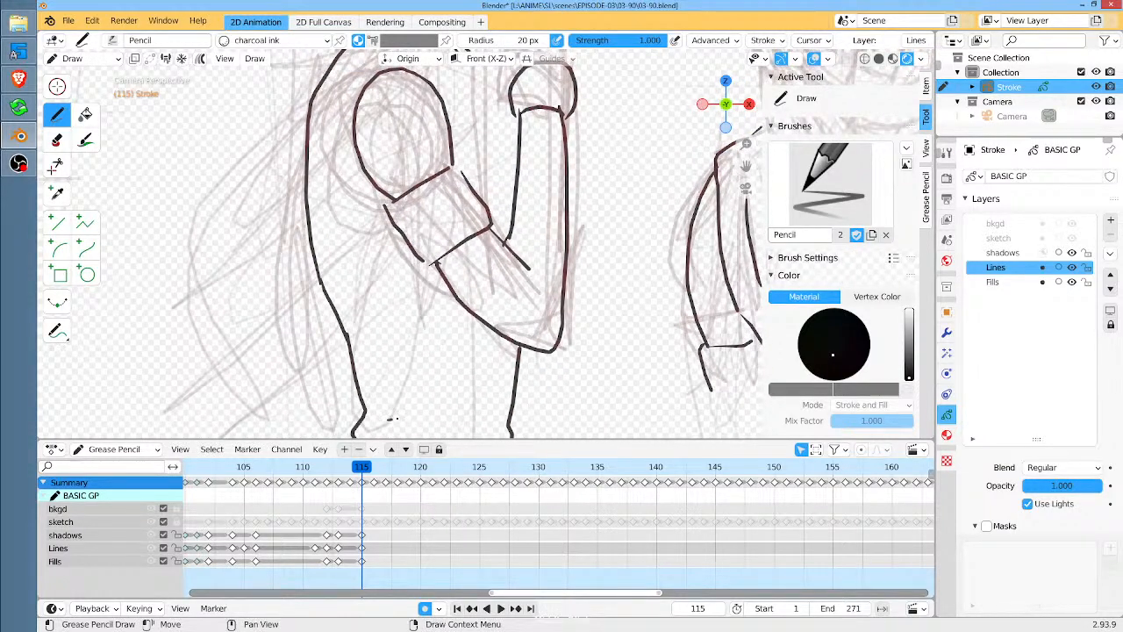
pyautogui.moveTo(388, 419); pyautogui.dragTo(480, 400)
pyautogui.keyDown('shift'); pyautogui.moveTo(504, 199); pyautogui.dragTo(468, 287, button='middle'); pyautogui.keyUp('shift')
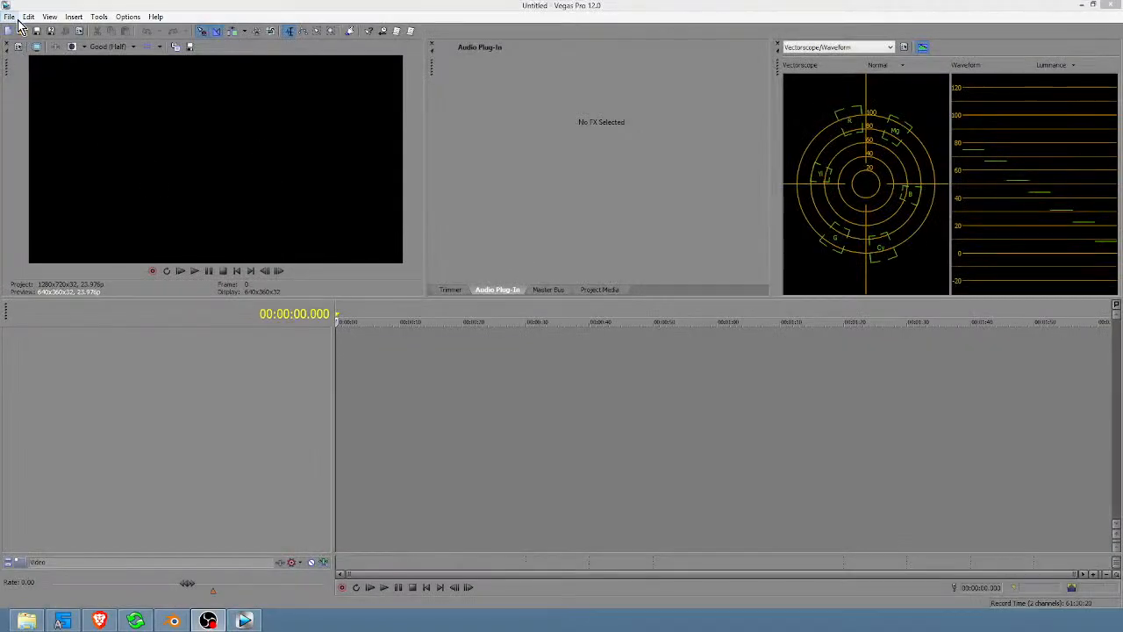
# Switch to Vegas Pro, open the SL-03-edit.veg project and scrub the timeline back to about 2:42
pyautogui.click(9, 17)
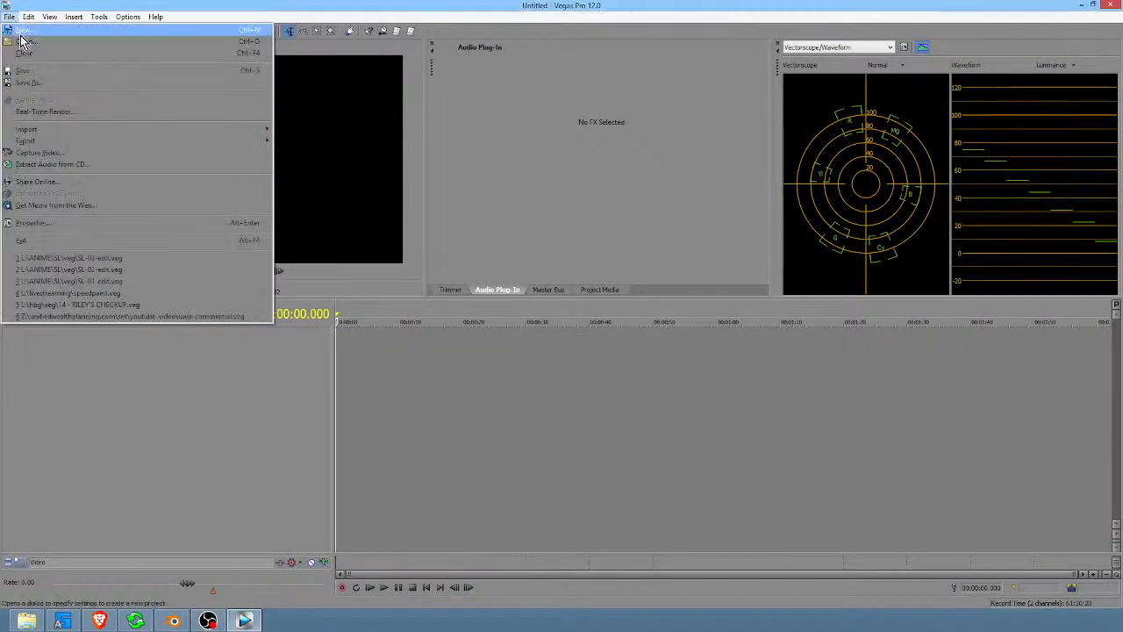
pyautogui.click(70, 258)
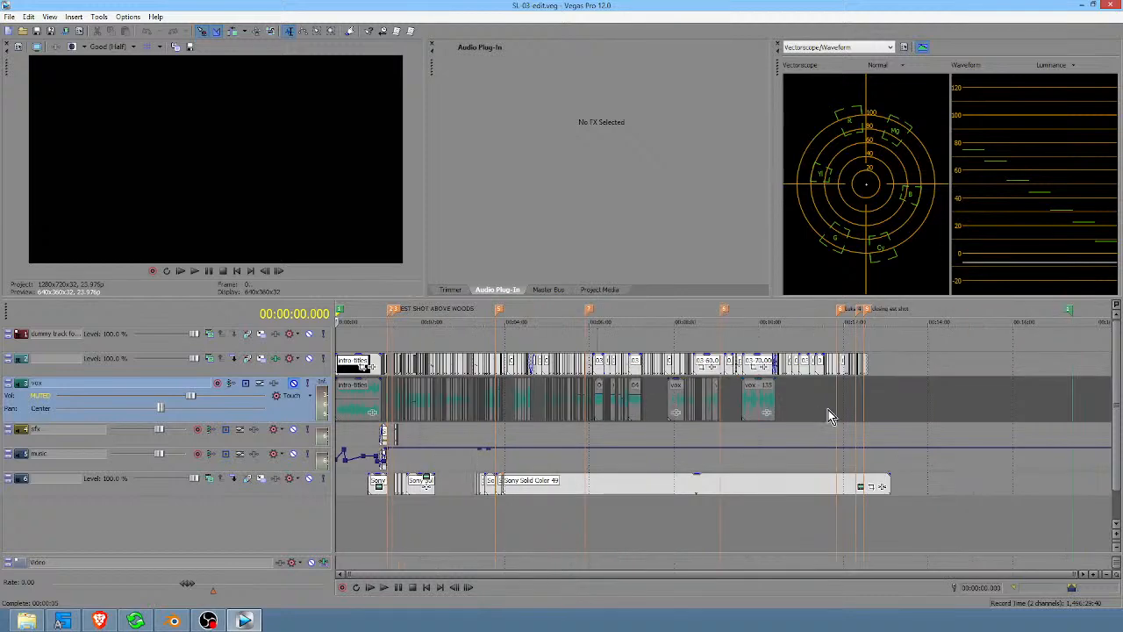
pyautogui.moveTo(823, 524); pyautogui.dragTo(453, 525)
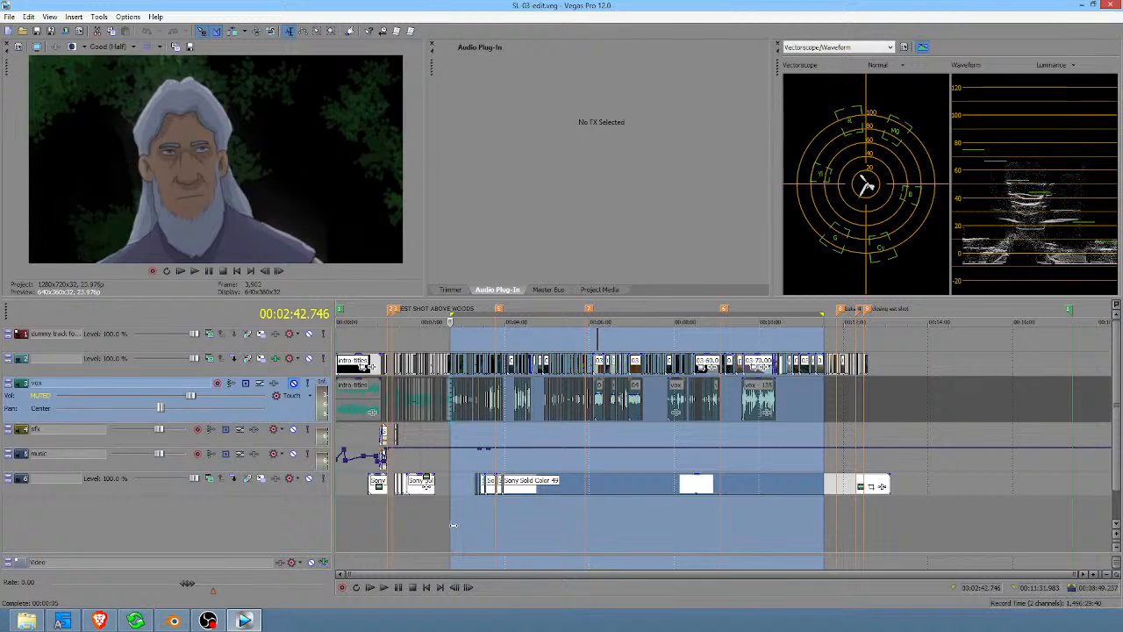
# Scrub the episode timeline between about 2:40 and 3:19 to examine the white-haired elder and cave group shots
pyautogui.scroll(5, 462, 464)
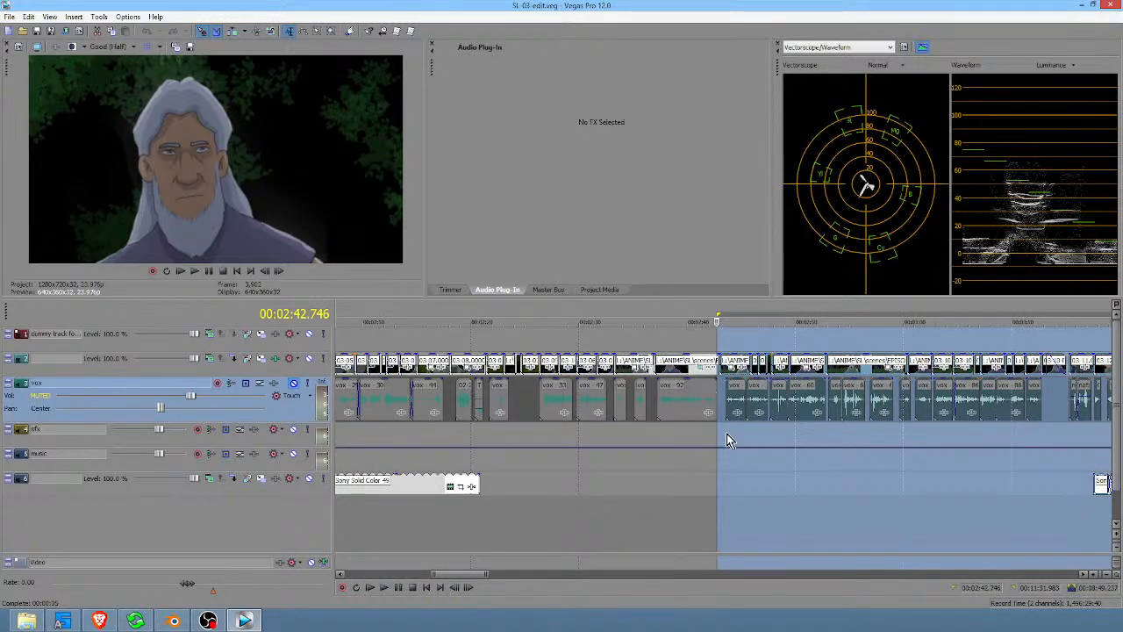
pyautogui.moveTo(707, 458); pyautogui.dragTo(693, 457)
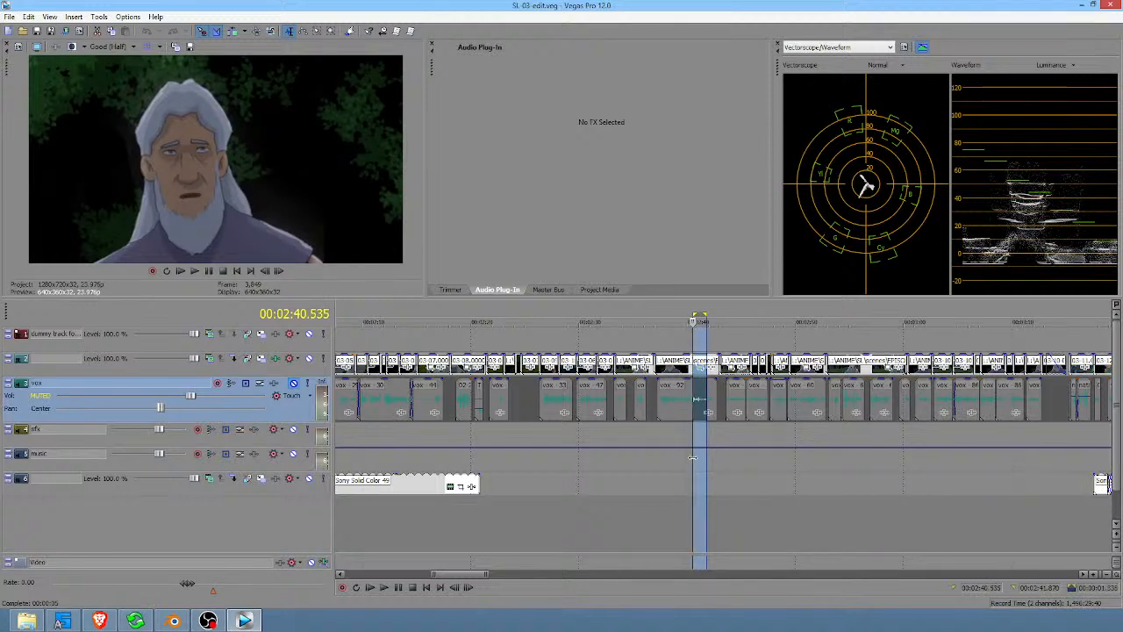
pyautogui.moveTo(692, 457); pyautogui.dragTo(810, 462)
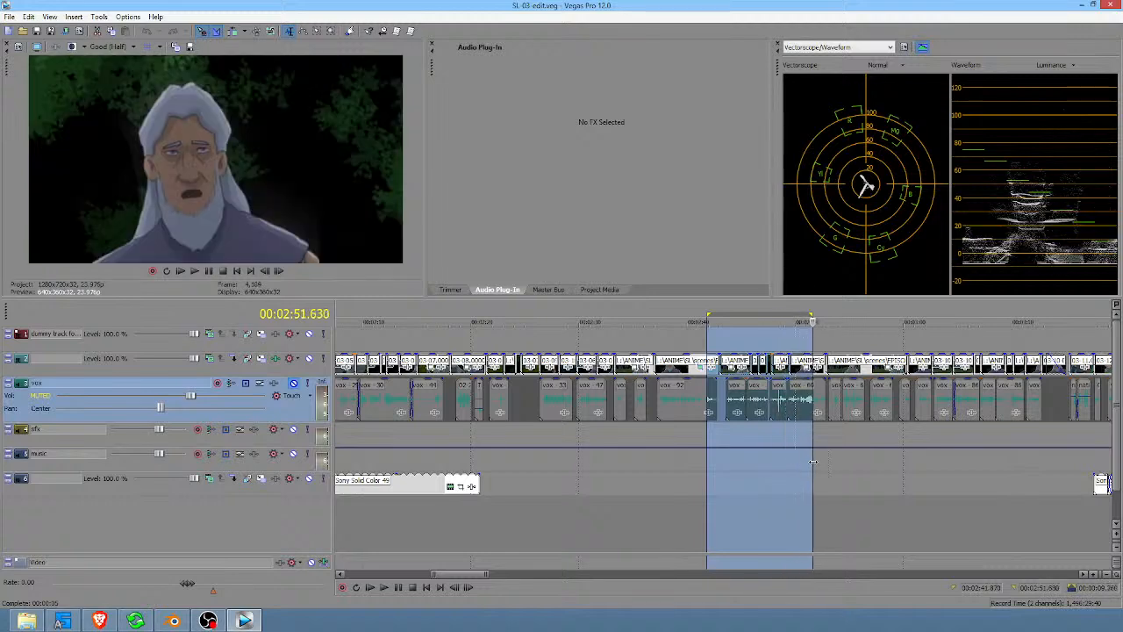
pyautogui.scroll(-2, 822, 459)
pyautogui.scroll(-3, 721, 445)
pyautogui.moveTo(724, 439); pyautogui.dragTo(786, 442)
pyautogui.scroll(5, 786, 450)
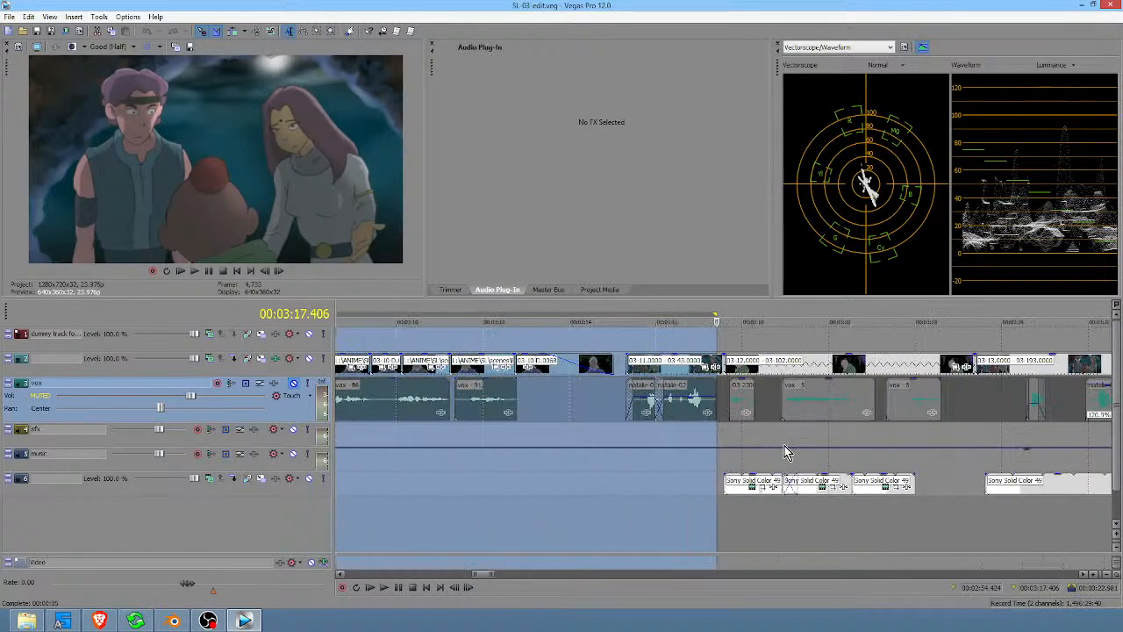
pyautogui.moveTo(595, 463); pyautogui.dragTo(899, 445)
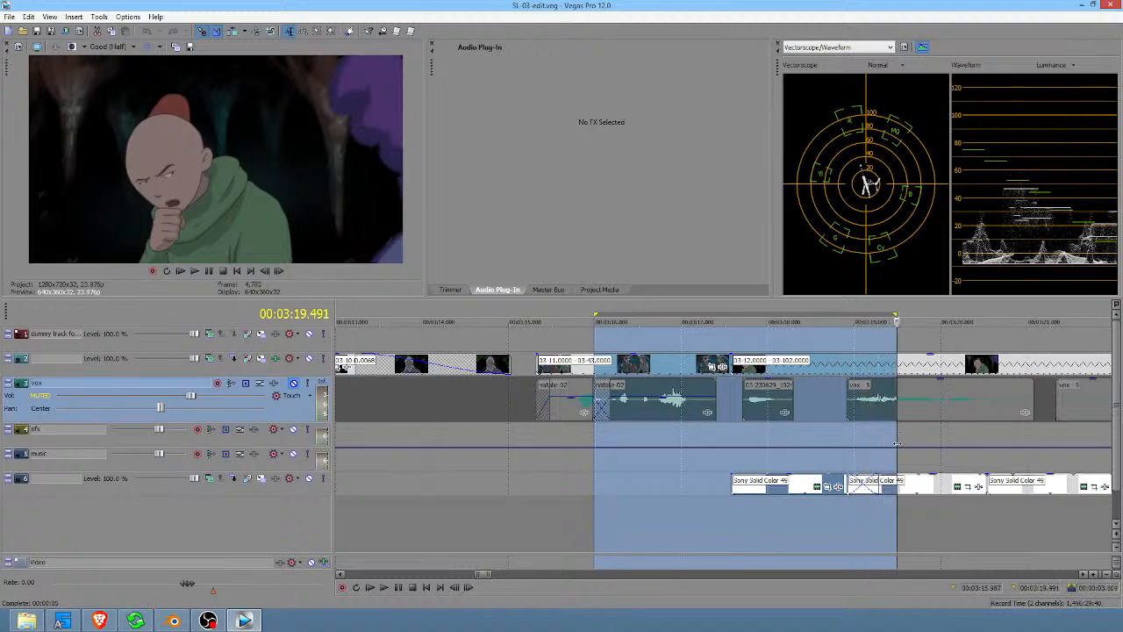
# Scrub the episode timeline from about 3:20 to beyond 6:48 to examine the remaining cave, mountain and indoor character shots
pyautogui.scroll(-4, 877, 445)
pyautogui.moveTo(738, 442); pyautogui.dragTo(945, 440)
pyautogui.scroll(-3, 946, 440)
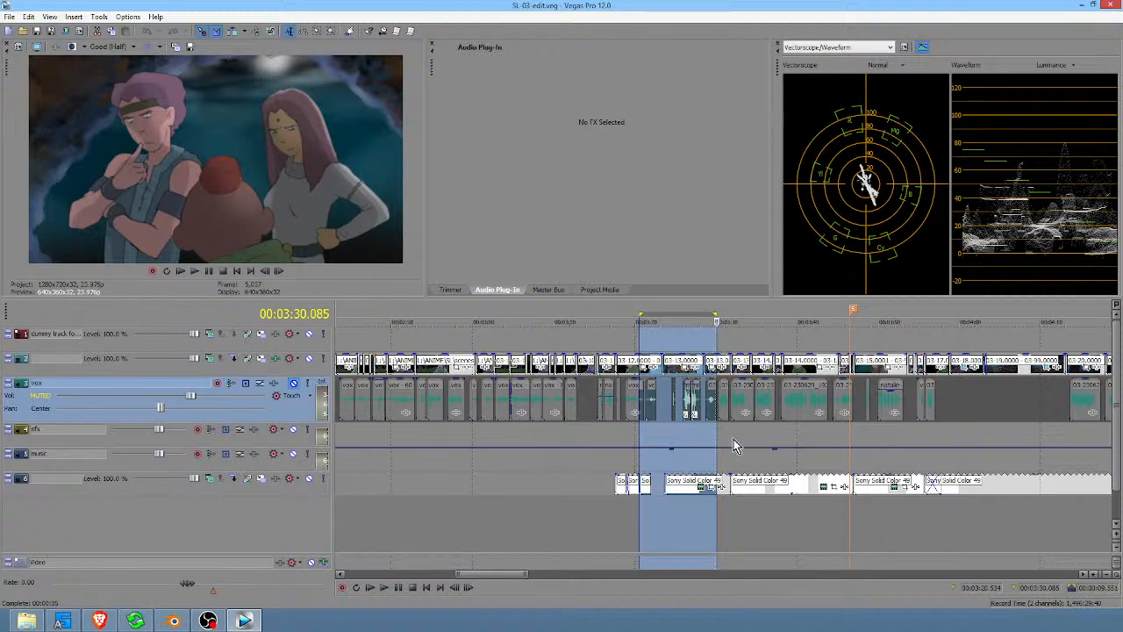
pyautogui.moveTo(726, 438); pyautogui.dragTo(977, 430)
pyautogui.scroll(-4, 962, 440)
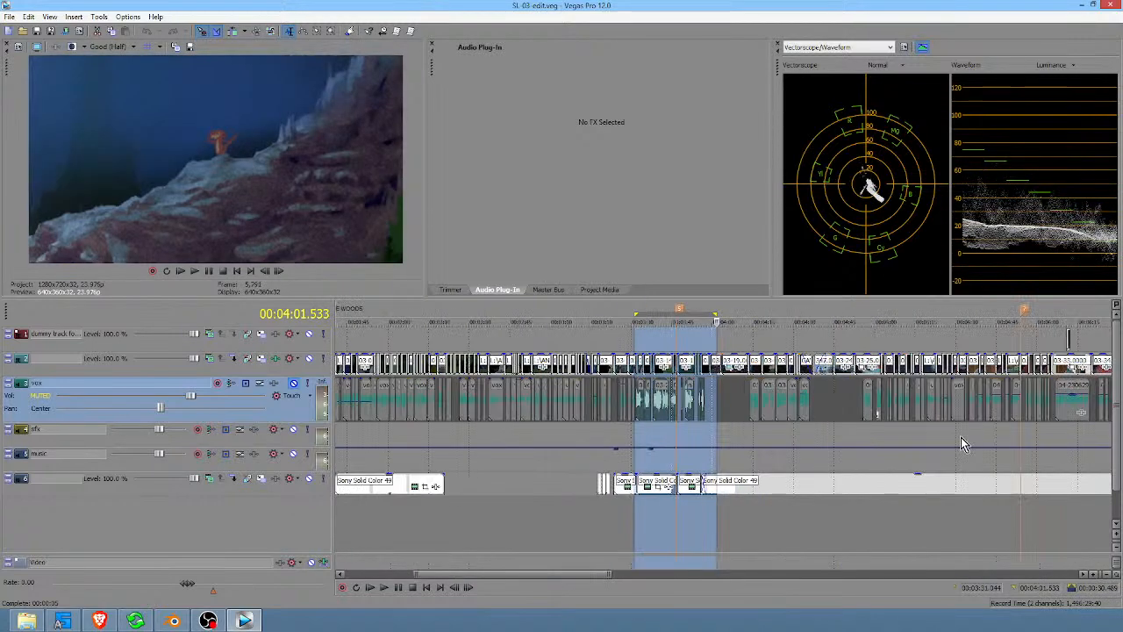
pyautogui.moveTo(729, 438); pyautogui.dragTo(1055, 440)
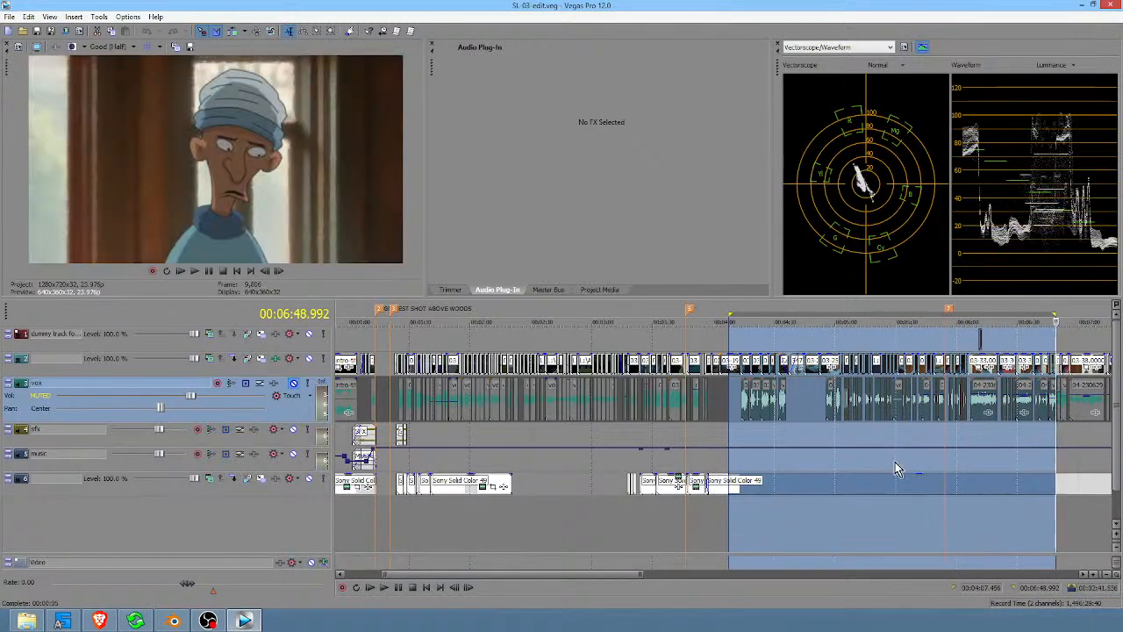
pyautogui.moveTo(888, 456); pyautogui.dragTo(1009, 460, button='middle')
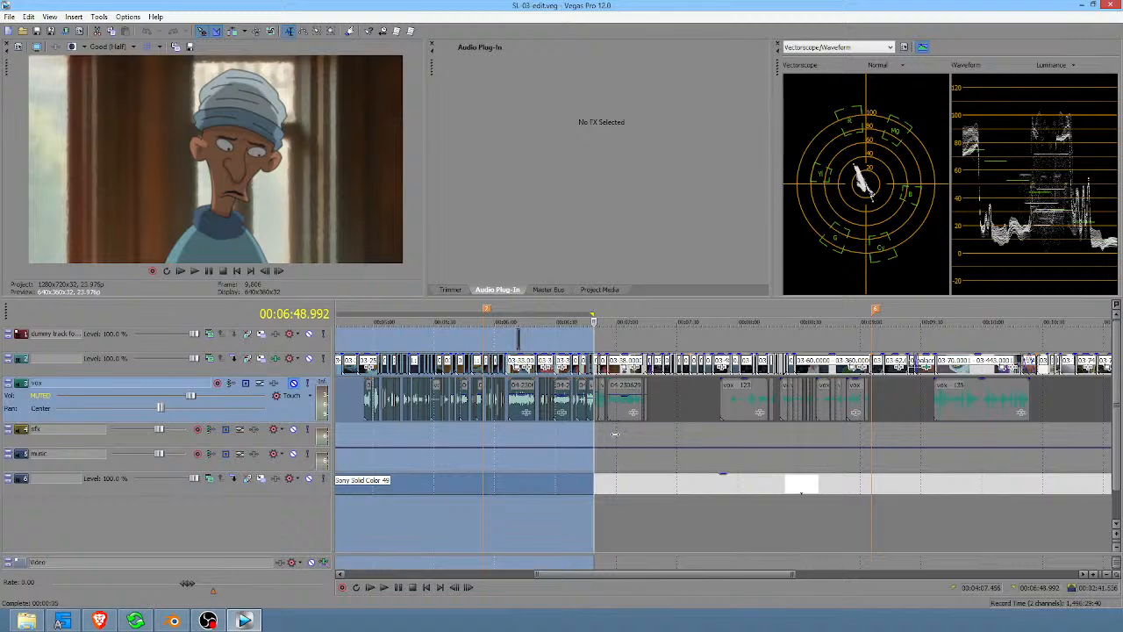
pyautogui.moveTo(616, 433); pyautogui.dragTo(659, 436)
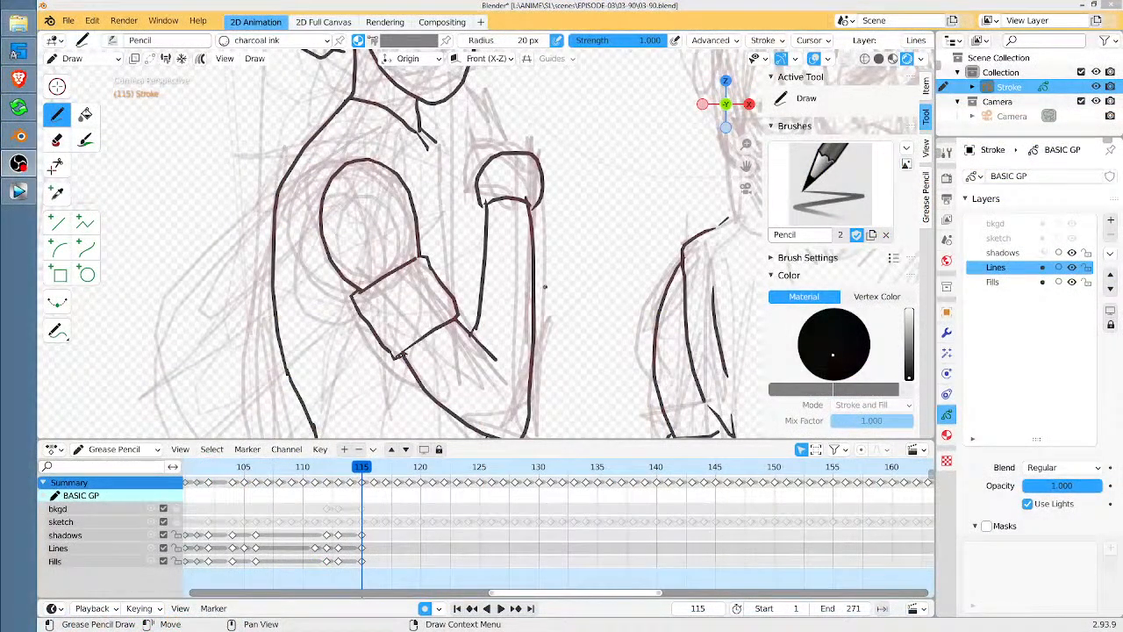
# Erase the standing figure's long trouser legs and redraw the garment as shorts with a wavy hem above the knees
pyautogui.moveTo(545, 287)
pyautogui.mouseDown(button='middle')
pyautogui.moveTo(527, 237)
pyautogui.moveTo(570, 168)
pyautogui.mouseUp(button='middle')
pyautogui.moveTo(544, 249); pyautogui.dragTo(561, 52, button='middle')
pyautogui.scroll(-3, 577, 523)
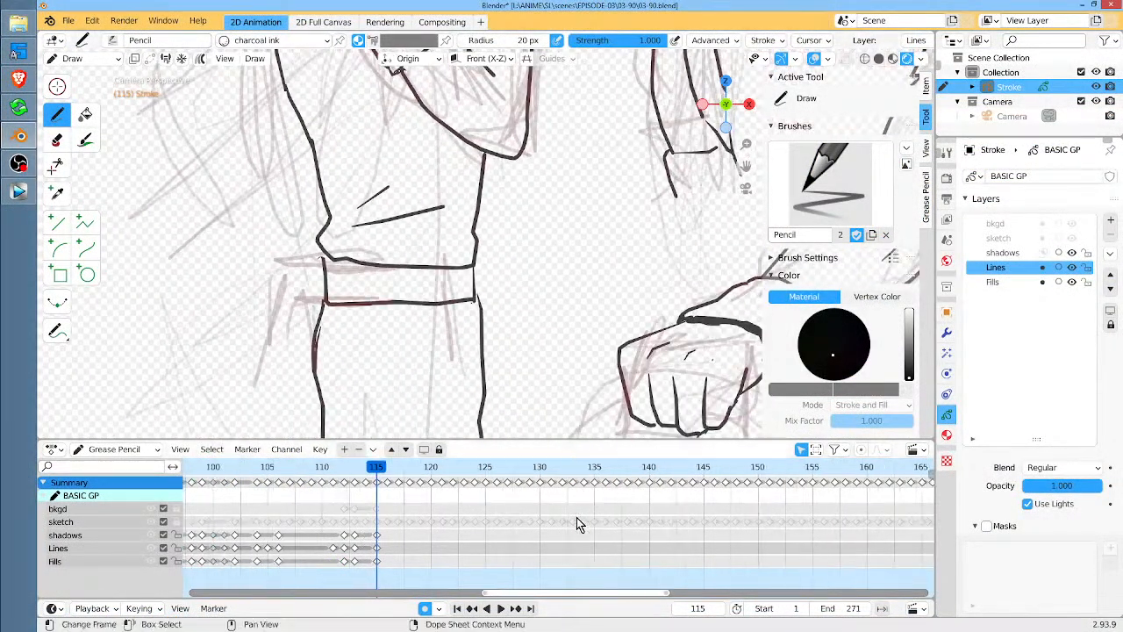
pyautogui.scroll(-4, 529, 326)
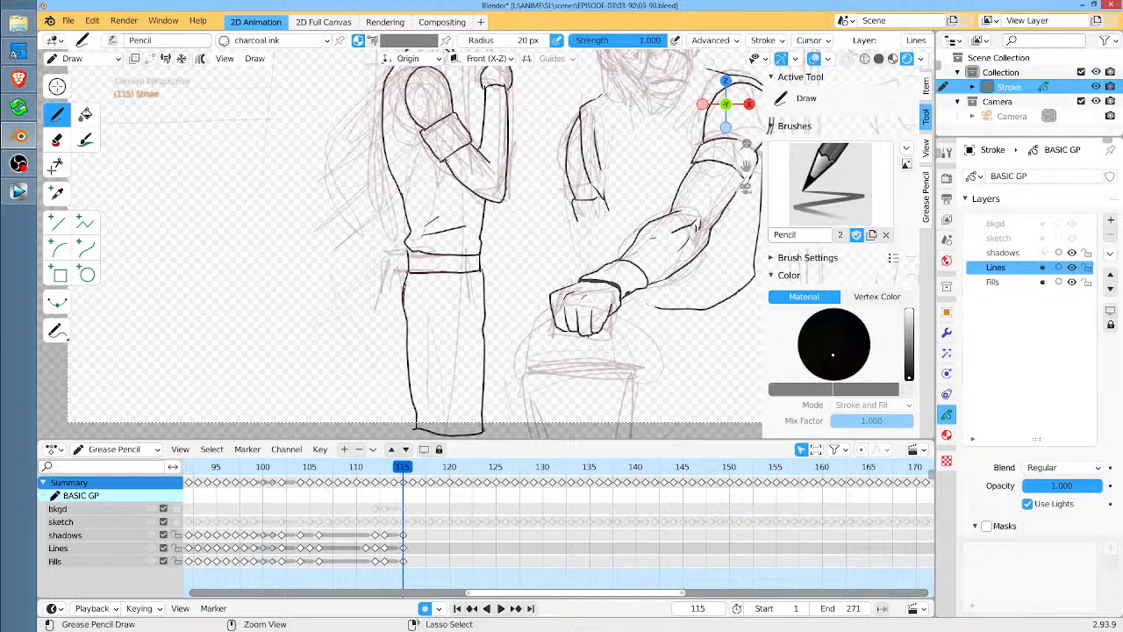
pyautogui.moveTo(469, 428)
pyautogui.keyDown('ctrl'); pyautogui.mouseDown()
pyautogui.moveTo(422, 397)
pyautogui.moveTo(408, 360)
pyautogui.mouseUp(); pyautogui.keyUp('ctrl')
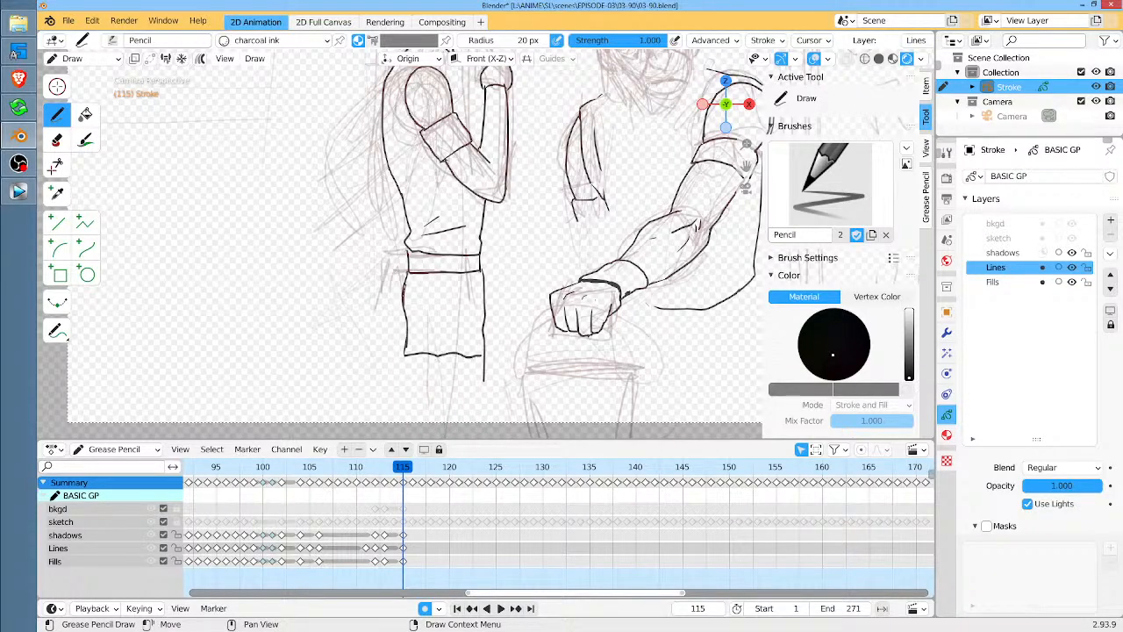
pyautogui.keyDown('ctrl'); pyautogui.moveTo(486, 363); pyautogui.dragTo(482, 374); pyautogui.keyUp('ctrl')
pyautogui.moveTo(474, 372); pyautogui.dragTo(467, 438)
pyautogui.moveTo(425, 353); pyautogui.dragTo(437, 426)
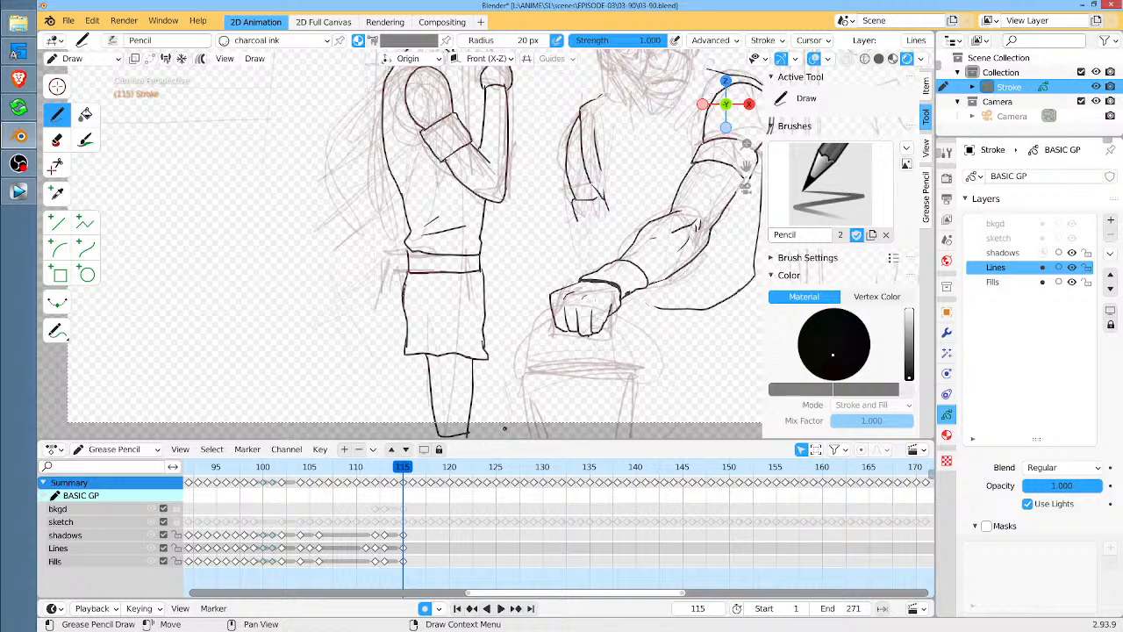
pyautogui.scroll(-2, 600, 352)
pyautogui.moveTo(494, 283); pyautogui.dragTo(468, 280, button='middle')
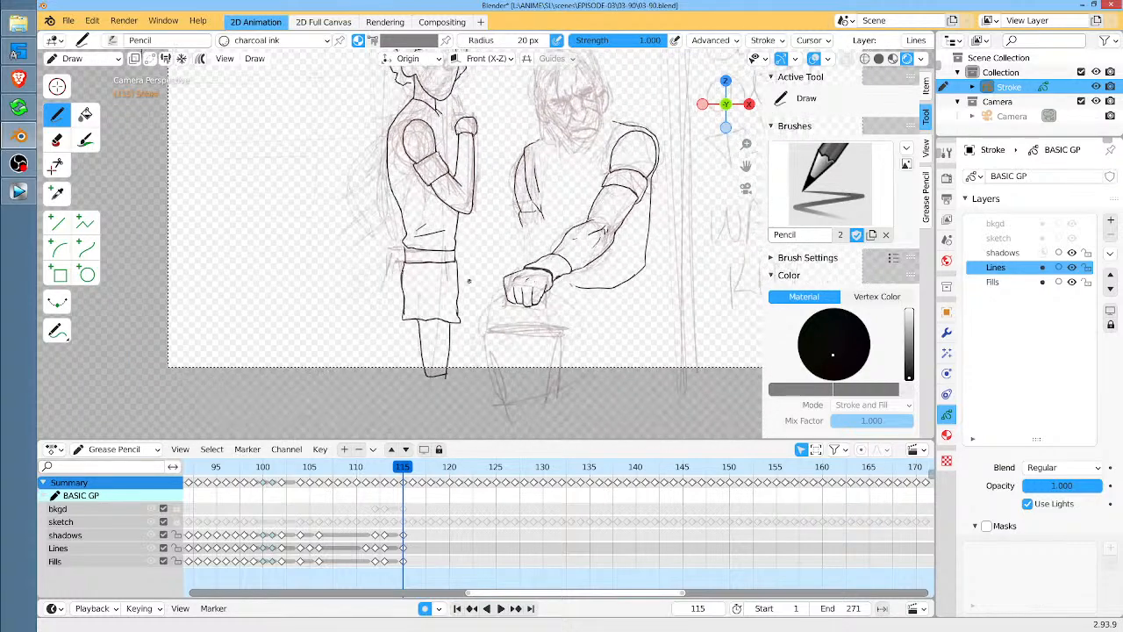
pyautogui.hotkey('ctrl', 'z')
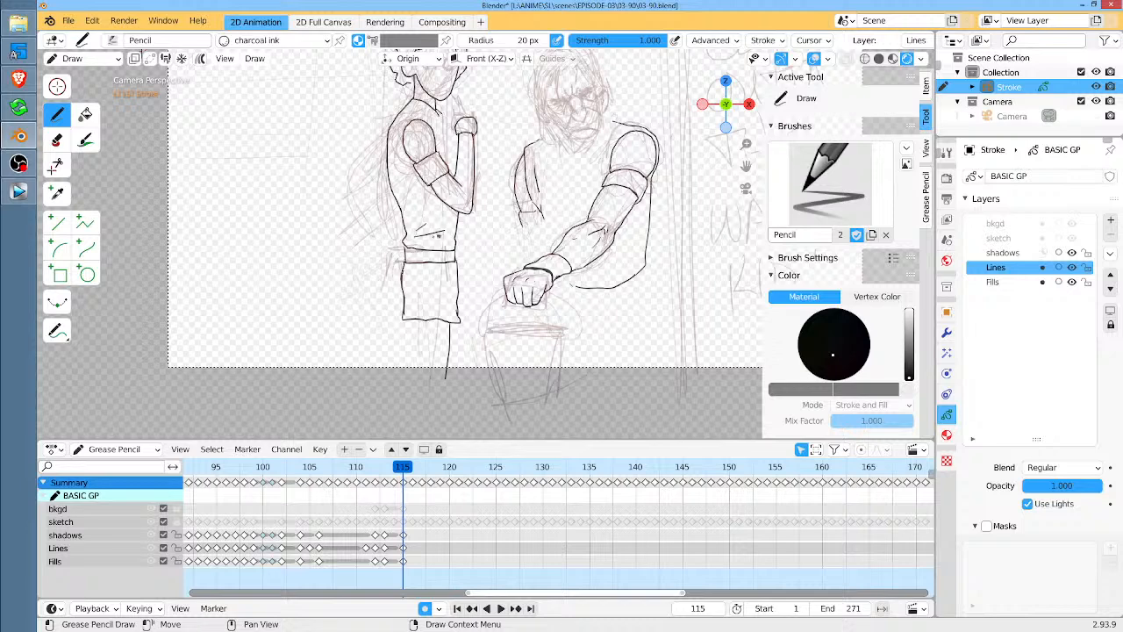
# Pull the back of the standing figure's waist and shorts outward and lower the hem with the Grab sculpt brush
pyautogui.hotkey('ctrl', 'Tab')
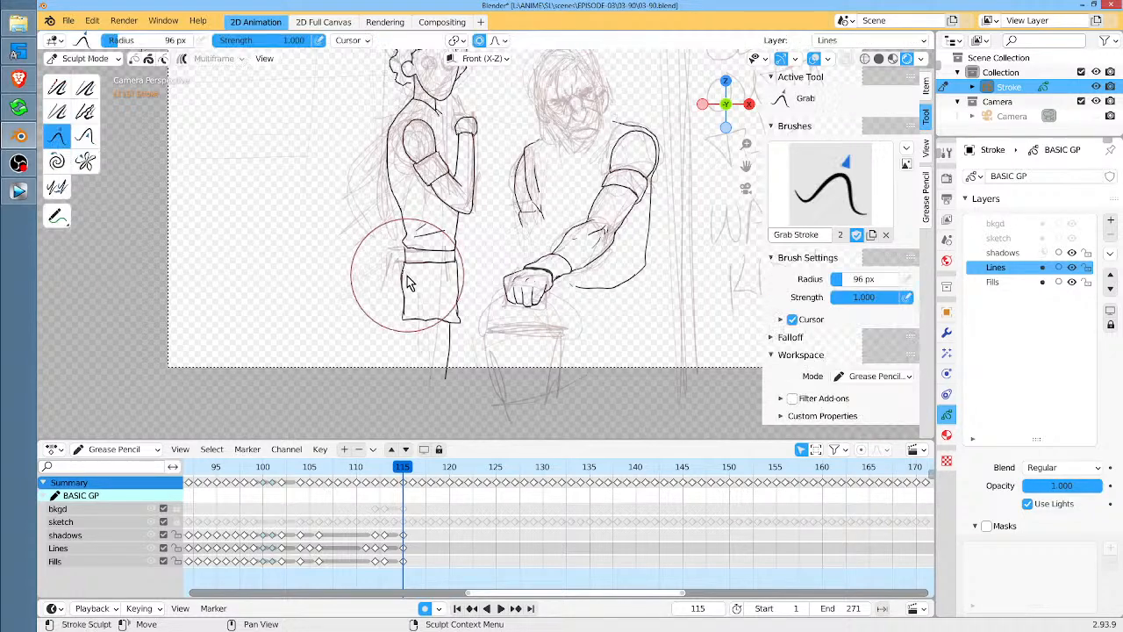
pyautogui.moveTo(402, 273); pyautogui.dragTo(394, 271)
pyautogui.moveTo(400, 271)
pyautogui.mouseDown()
pyautogui.moveTo(395, 312)
pyautogui.moveTo(388, 282)
pyautogui.mouseUp()
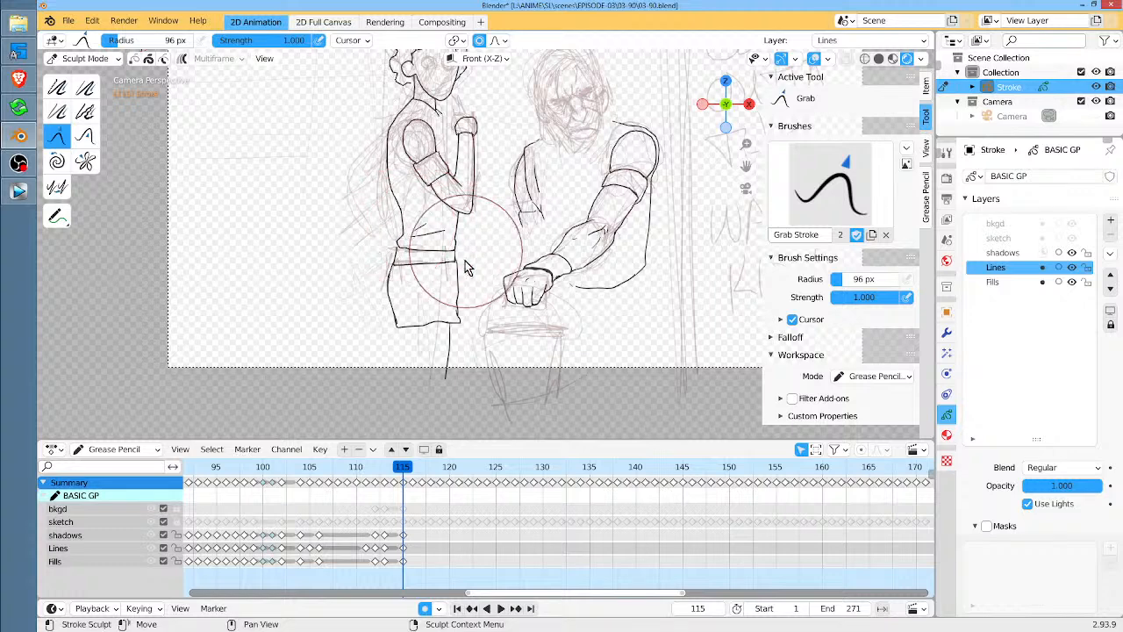
pyautogui.moveTo(395, 329); pyautogui.dragTo(387, 333)
pyautogui.moveTo(450, 317); pyautogui.dragTo(395, 330)
# Redraw the standing figure's two legs from the shorts' hem to below the camera frame, closed by a bottom line
pyautogui.hotkey('ctrl', 'Tab')
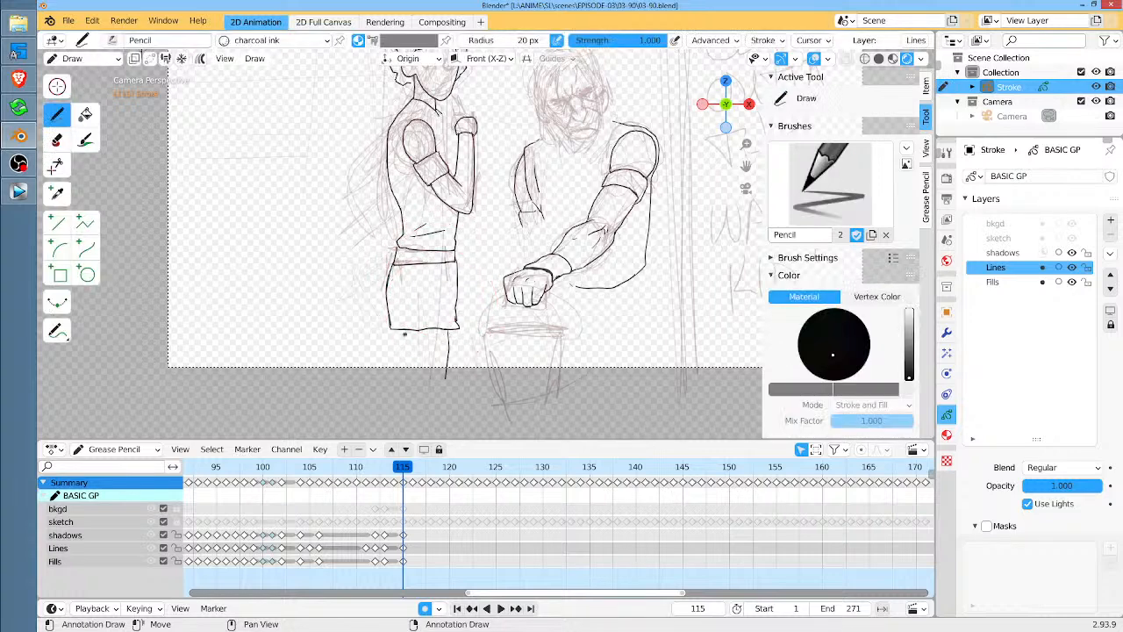
pyautogui.moveTo(402, 340); pyautogui.dragTo(406, 383)
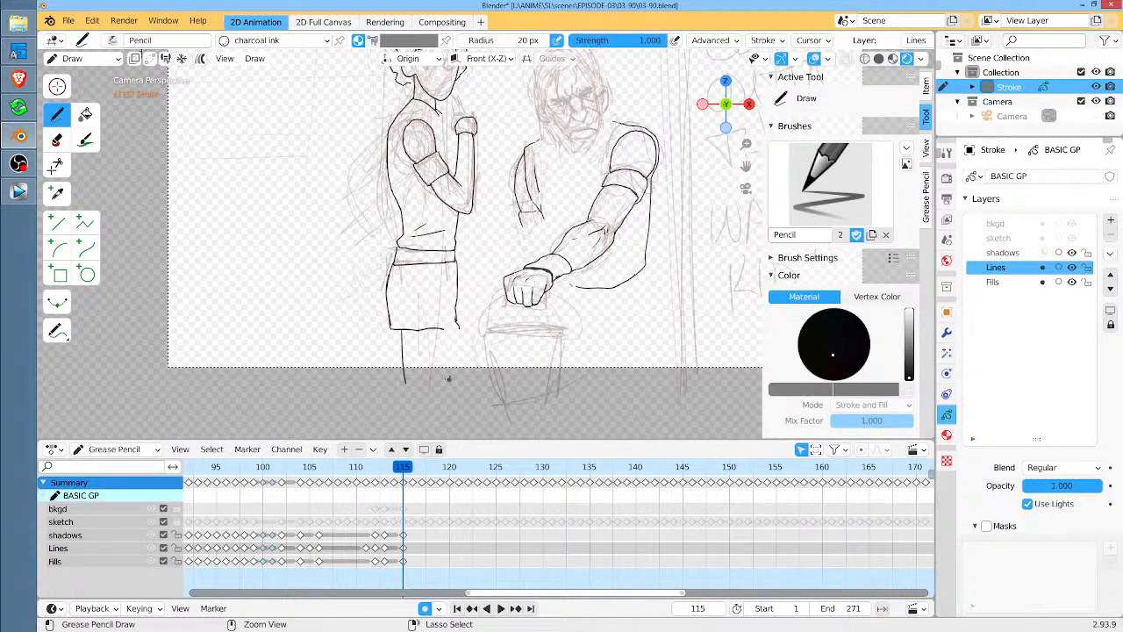
pyautogui.moveTo(448, 335)
pyautogui.mouseDown()
pyautogui.moveTo(443, 384)
pyautogui.moveTo(454, 378)
pyautogui.mouseUp()
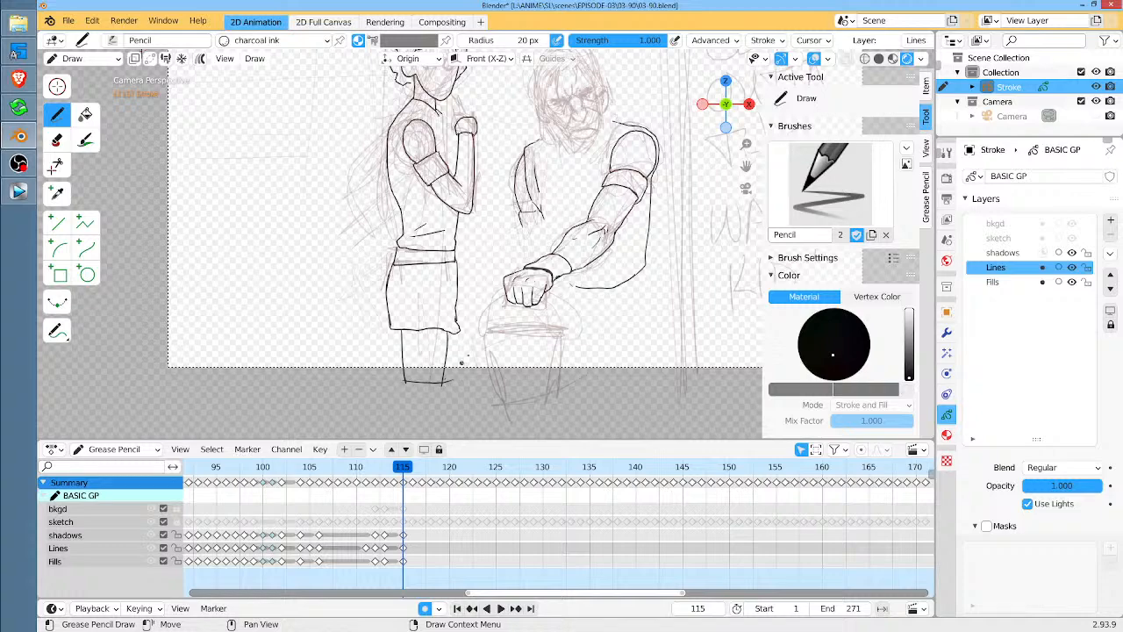
# Ink the outline of the standing figure's raised hand above the wrist, following the sketch below the chin
pyautogui.scroll(5, 469, 198)
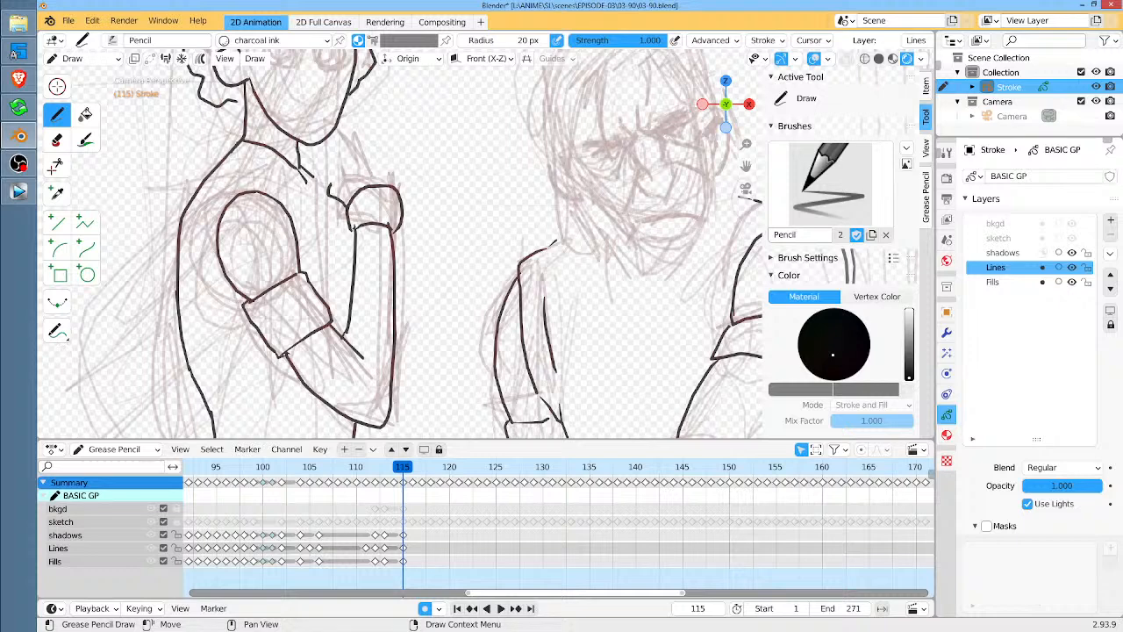
pyautogui.moveTo(337, 160); pyautogui.dragTo(342, 150)
pyautogui.moveTo(403, 186); pyautogui.dragTo(400, 193)
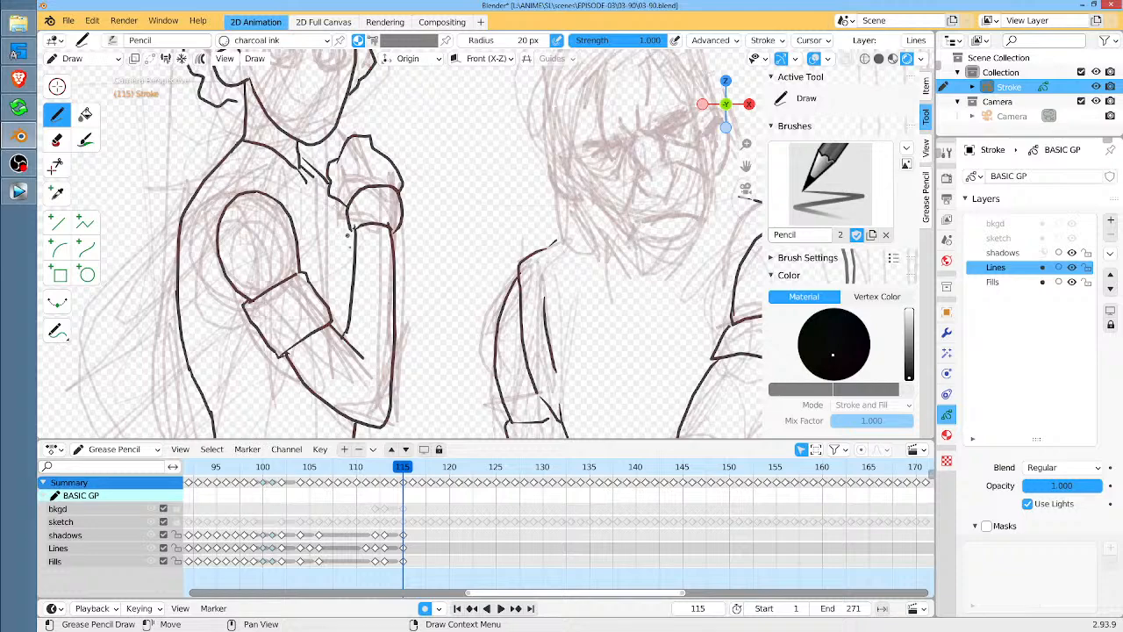
# Draw the standing figure's face with two round eyes, dot pupils, straight eyebrows and a small mouth
pyautogui.keyDown('shift'); pyautogui.moveTo(419, 193); pyautogui.dragTo(445, 261, button='middle'); pyautogui.keyUp('shift')
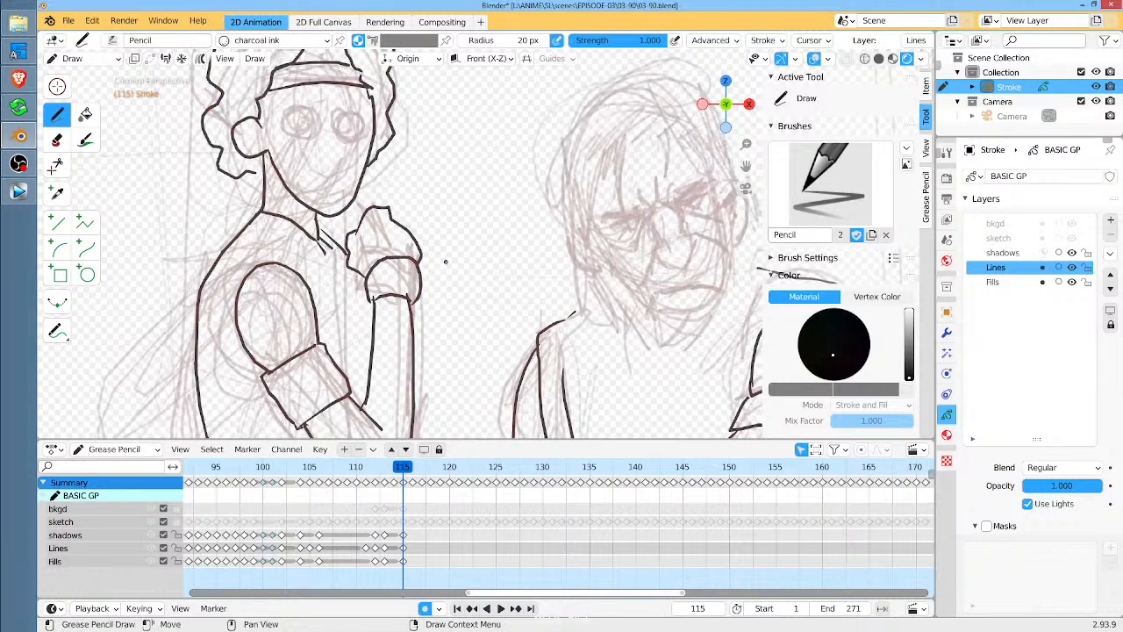
pyautogui.moveTo(348, 138)
pyautogui.keyDown('ctrl'); pyautogui.mouseDown(button='middle')
pyautogui.moveTo(403, 92)
pyautogui.moveTo(425, 229)
pyautogui.mouseUp(button='middle'); pyautogui.keyUp('ctrl')
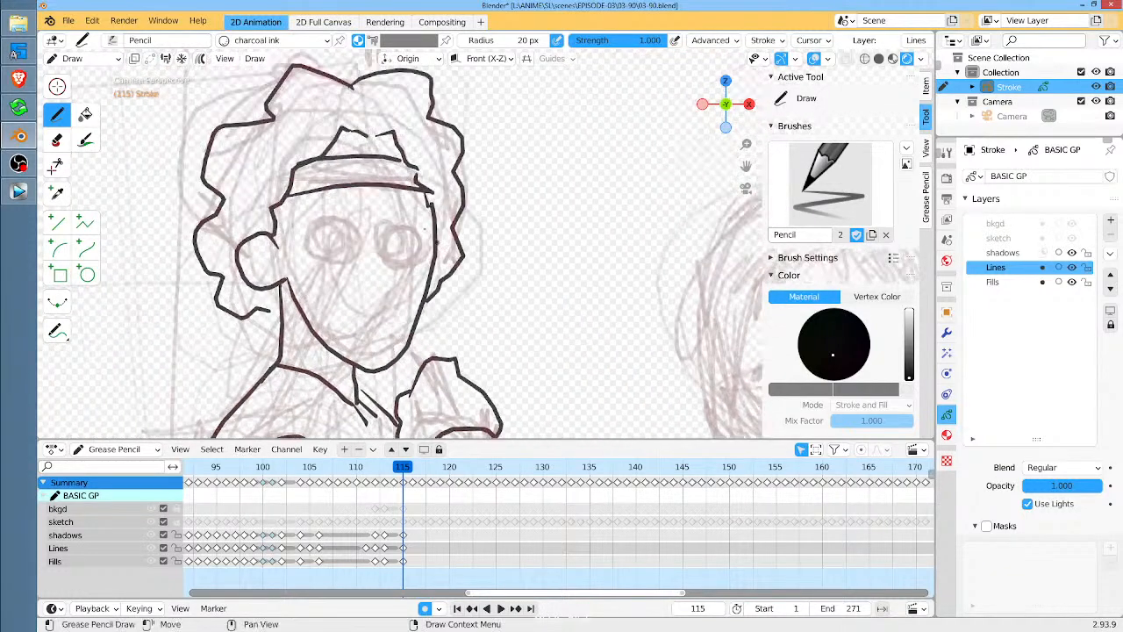
pyautogui.moveTo(347, 226)
pyautogui.mouseDown()
pyautogui.moveTo(344, 253)
pyautogui.moveTo(359, 226)
pyautogui.moveTo(423, 251)
pyautogui.moveTo(401, 225)
pyautogui.mouseUp()
pyautogui.click(405, 243)
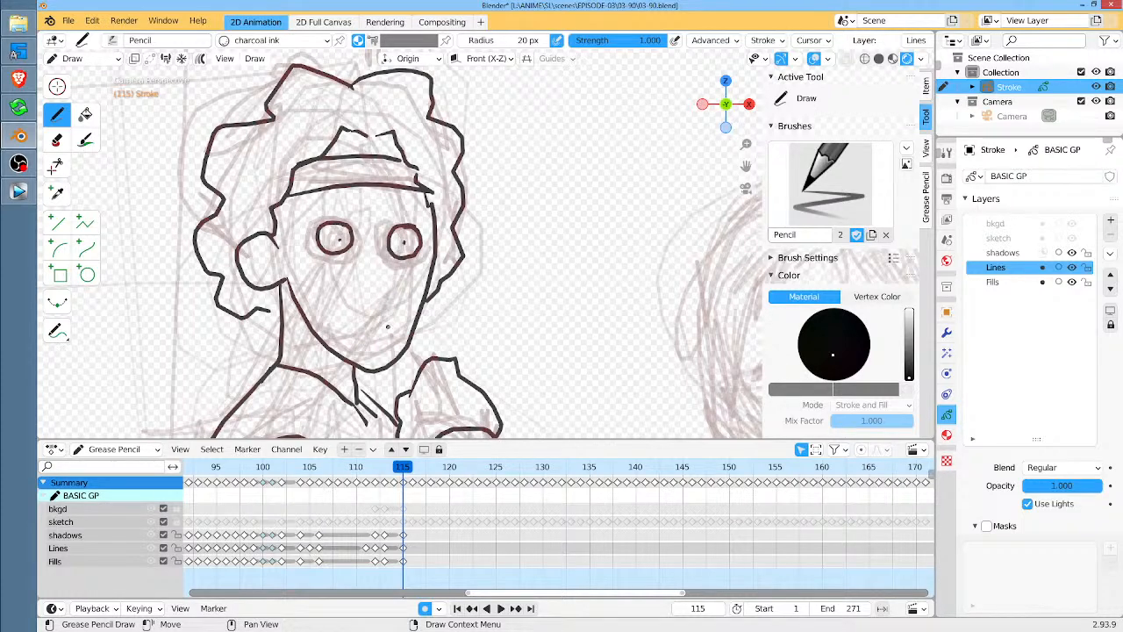
pyautogui.moveTo(387, 327); pyautogui.dragTo(359, 331)
pyautogui.hotkey('ctrl', 'z')
pyautogui.moveTo(319, 208); pyautogui.dragTo(358, 208)
pyautogui.keyDown('ctrl'); pyautogui.moveTo(436, 205); pyautogui.dragTo(494, 381, button='middle'); pyautogui.keyUp('ctrl')
pyautogui.moveTo(591, 329); pyautogui.dragTo(448, 279, button='middle')
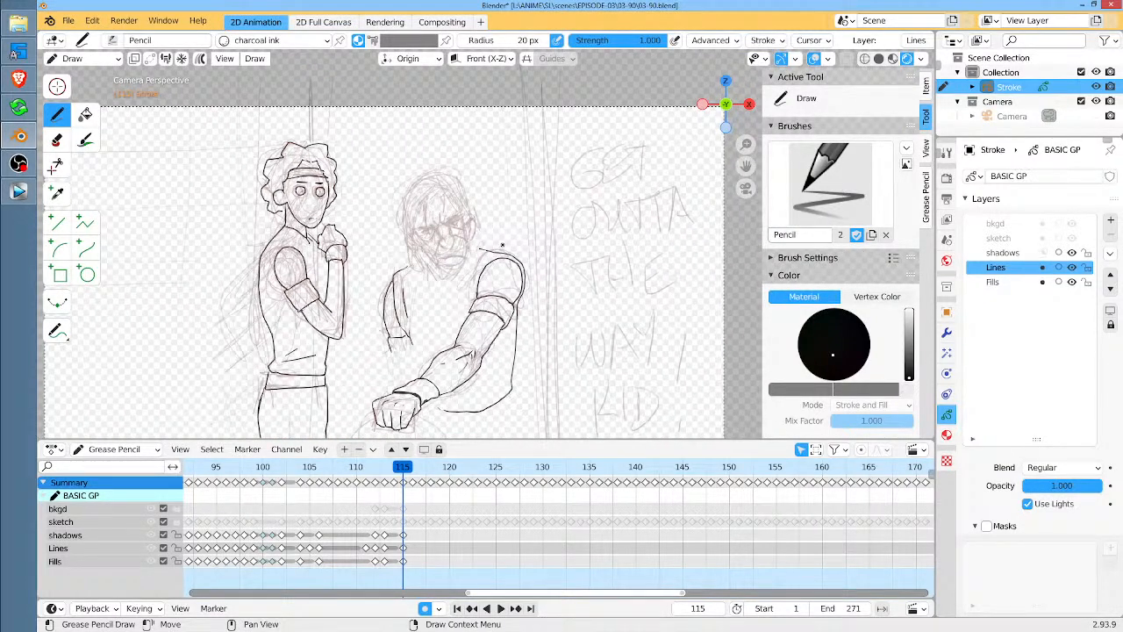
# Go to frame 14 and copy all line strokes of the large long-haired man's head
pyautogui.scroll(4, 474, 234)
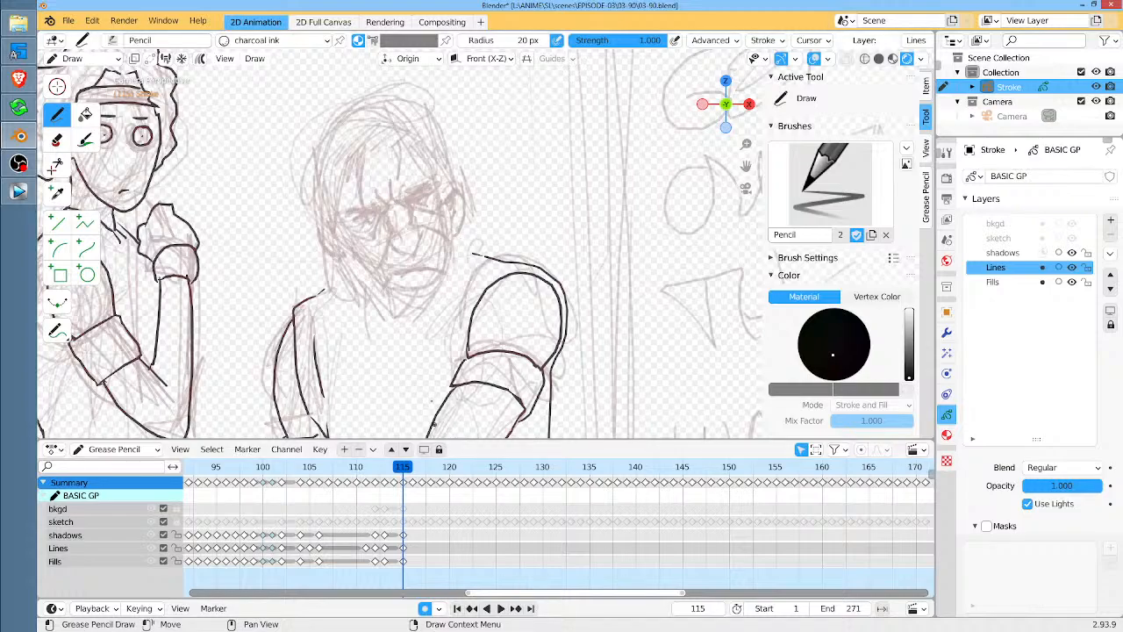
pyautogui.keyDown('ctrl'); pyautogui.moveTo(408, 211); pyautogui.dragTo(538, 377, button='middle'); pyautogui.keyUp('ctrl')
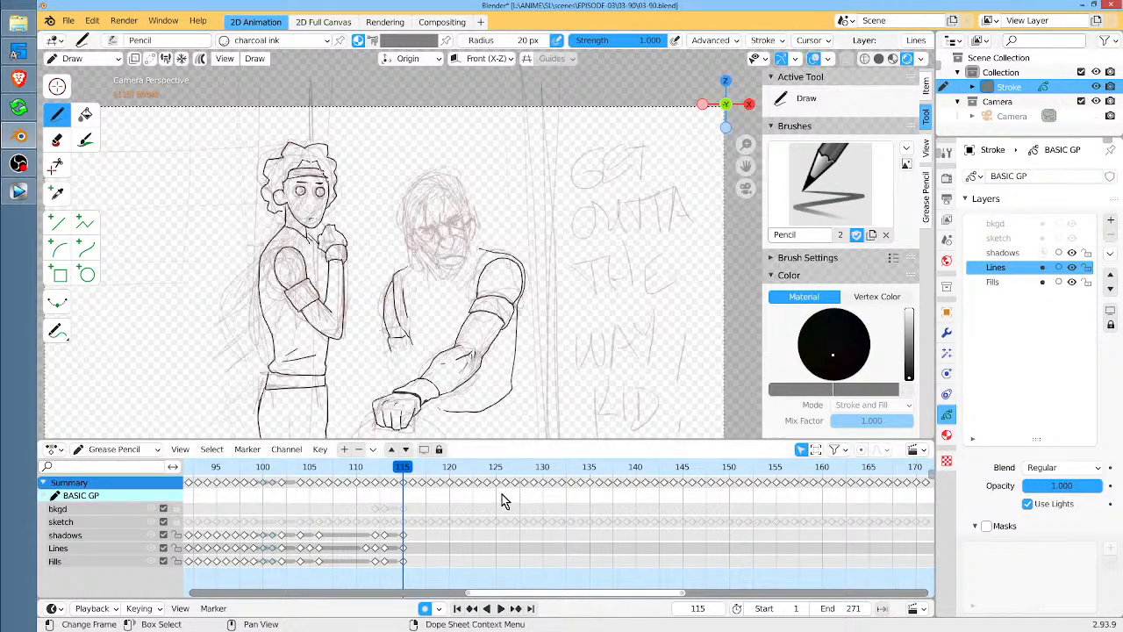
pyautogui.keyDown('ctrl'); pyautogui.moveTo(501, 494); pyautogui.dragTo(606, 500, button='middle'); pyautogui.keyUp('ctrl')
pyautogui.moveTo(439, 469)
pyautogui.mouseDown()
pyautogui.moveTo(220, 470)
pyautogui.moveTo(221, 482)
pyautogui.mouseUp()
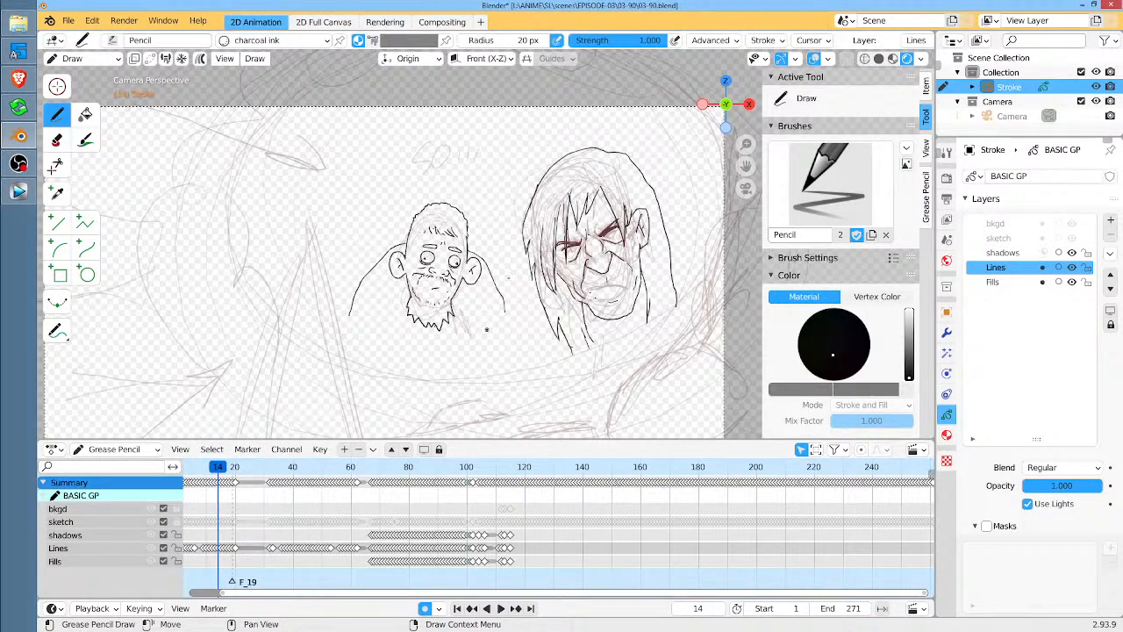
pyautogui.press('Tab')
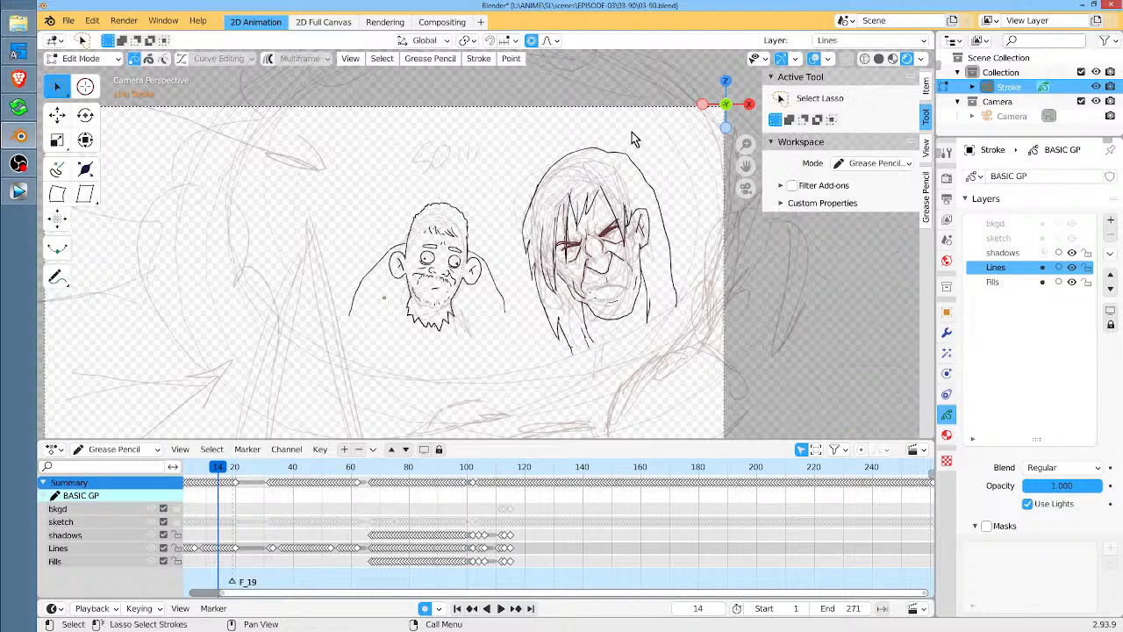
pyautogui.moveTo(628, 130)
pyautogui.mouseDown()
pyautogui.moveTo(561, 148)
pyautogui.moveTo(522, 272)
pyautogui.moveTo(603, 366)
pyautogui.moveTo(699, 241)
pyautogui.mouseUp()
pyautogui.press('ctrl')
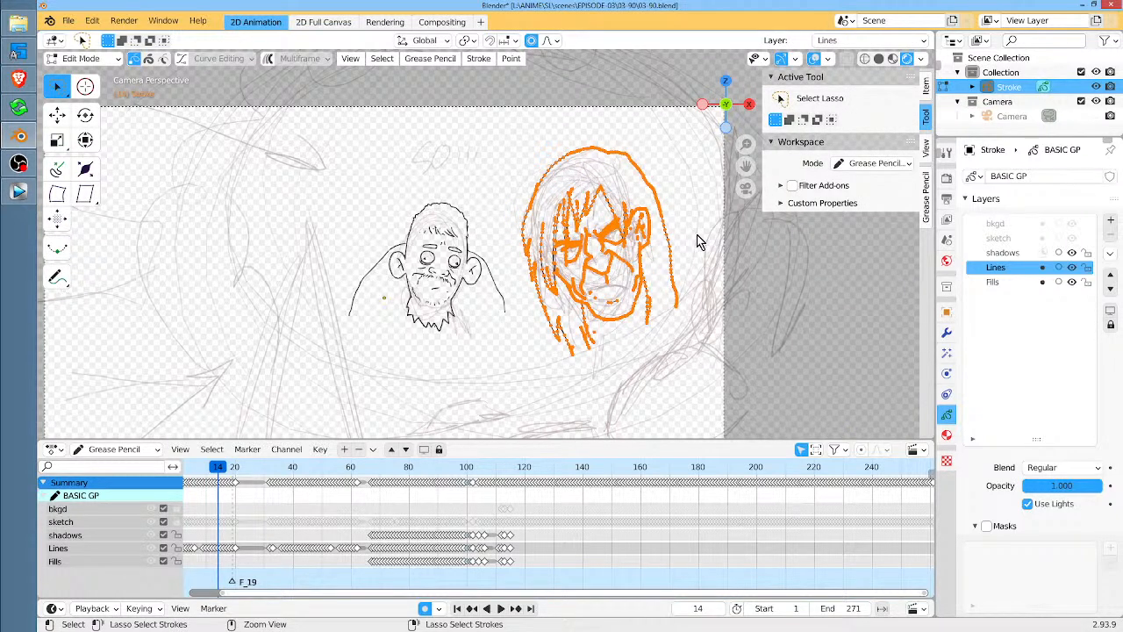
# Return to frame 115 and paste the copied head strokes into the Lines layer
pyautogui.click(505, 473)
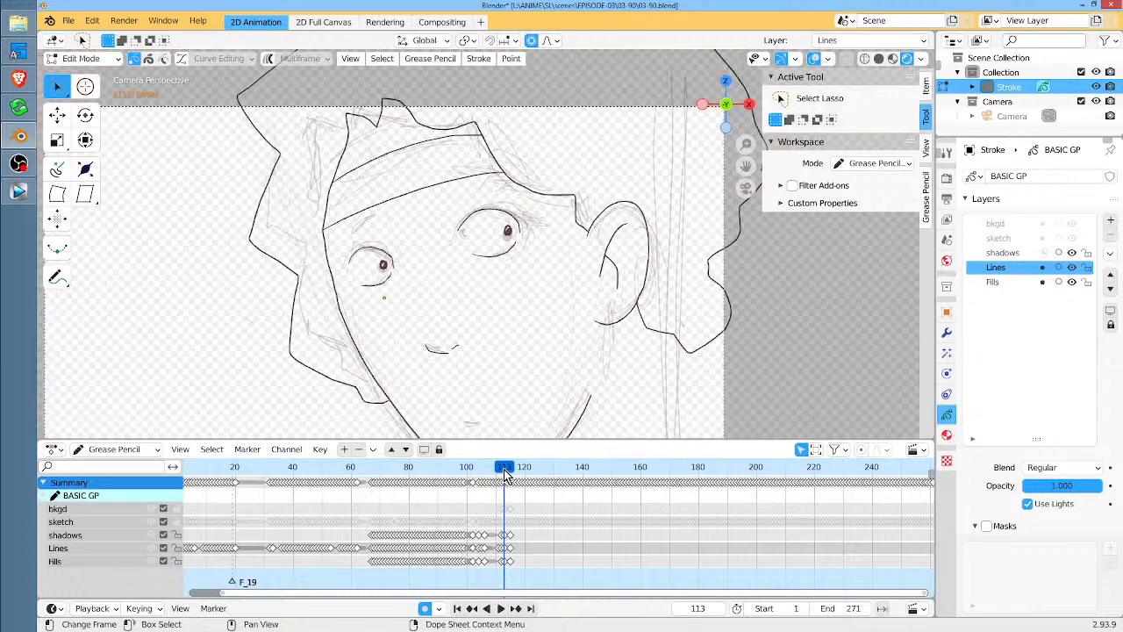
pyautogui.scroll(5, 505, 474)
pyautogui.press('space')
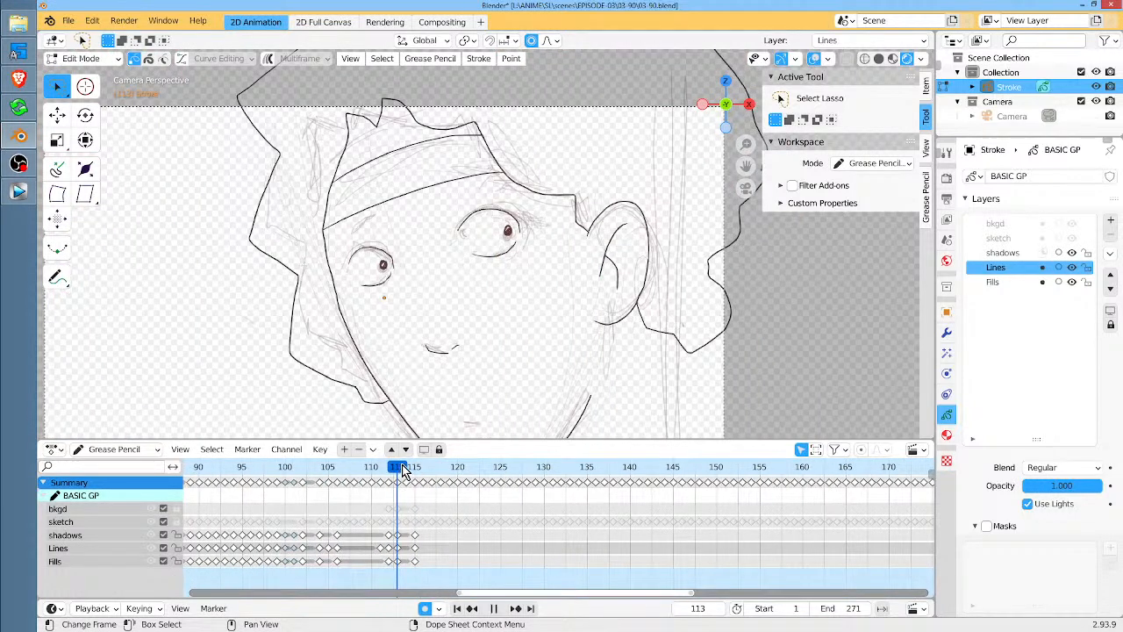
pyautogui.press('space')
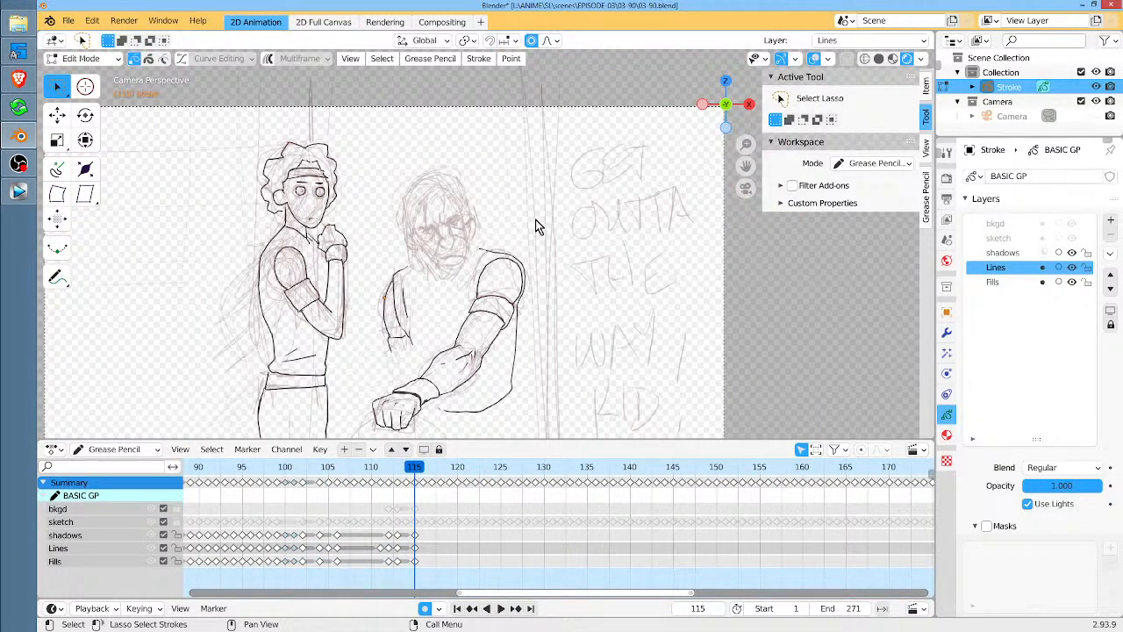
pyautogui.hotkey('ctrl', 'v')
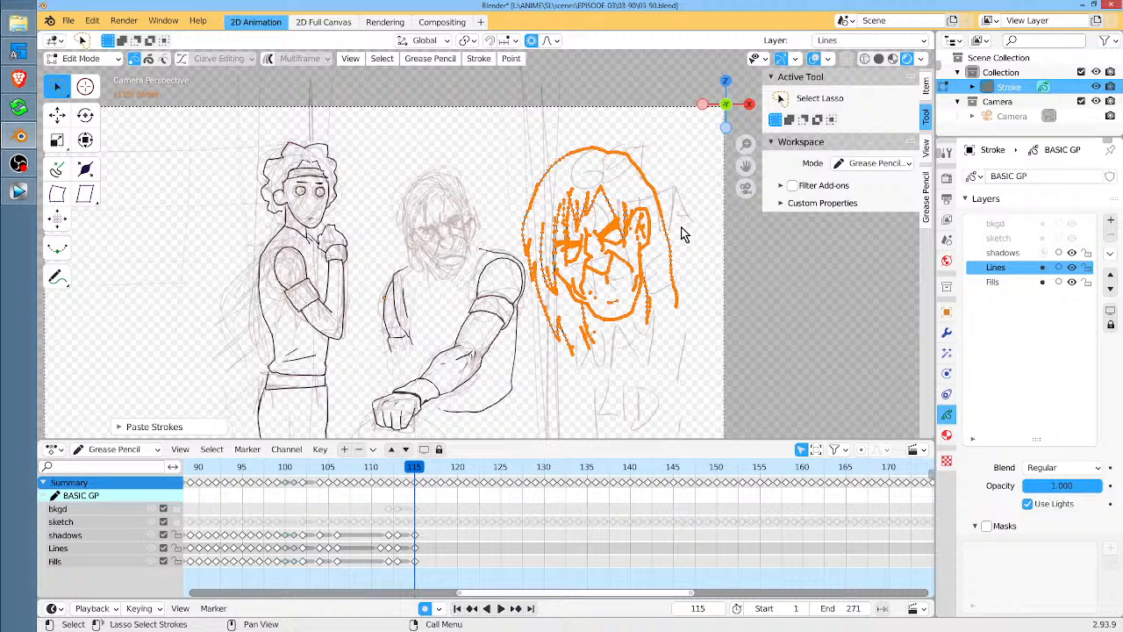
# Scale the pasted head to about 0.56 and move it onto the muscular man's sketched head
pyautogui.press('s')
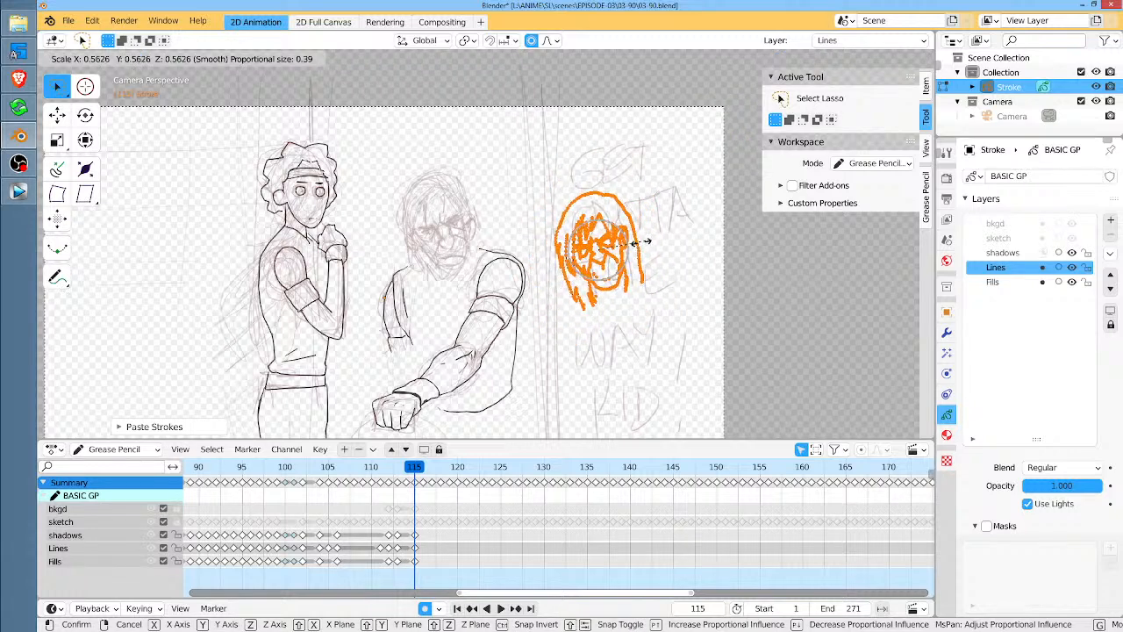
pyautogui.click(649, 240)
pyautogui.press('g')
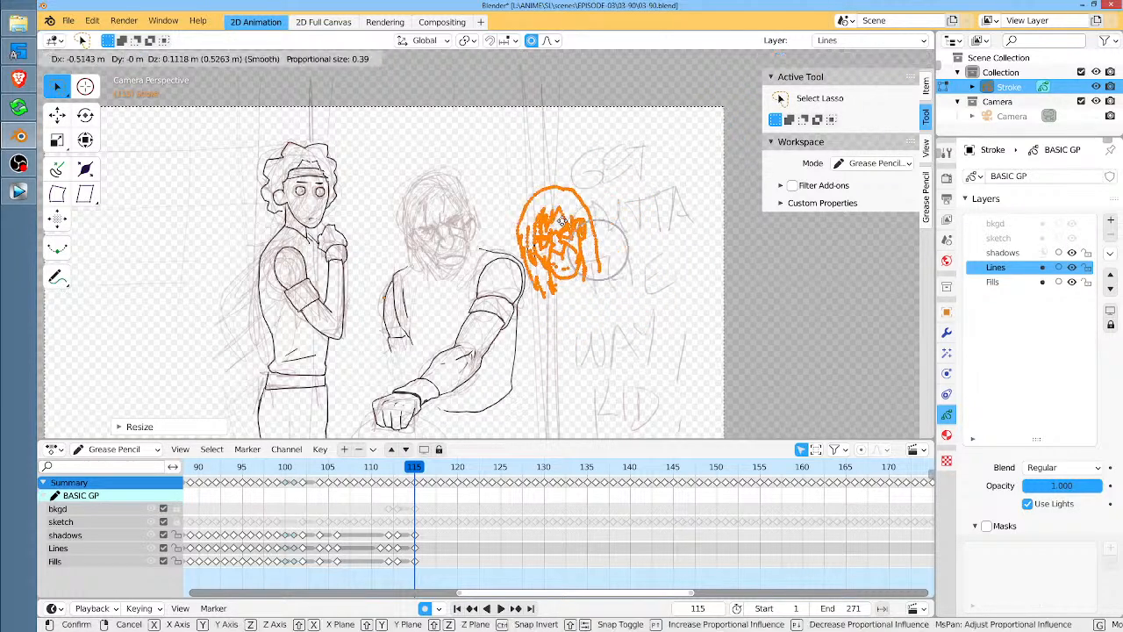
pyautogui.click(485, 220)
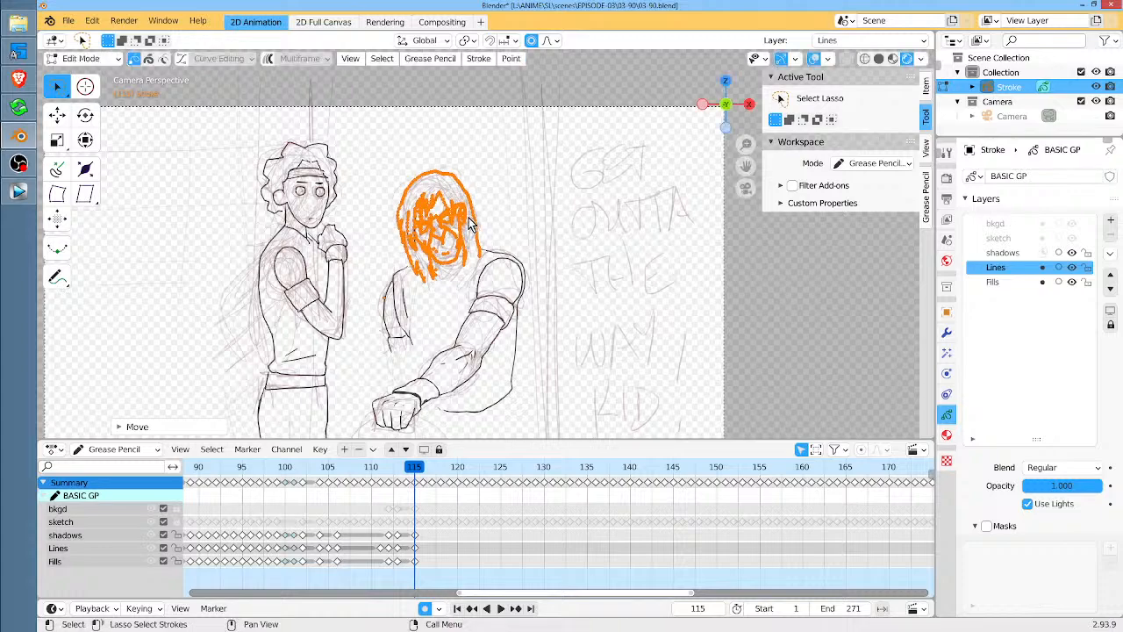
# Shift the pasted head slightly down over the face sketch and enlarge it by about 1.12 to match
pyautogui.scroll(8, 485, 219)
pyautogui.scroll(-5, 485, 219)
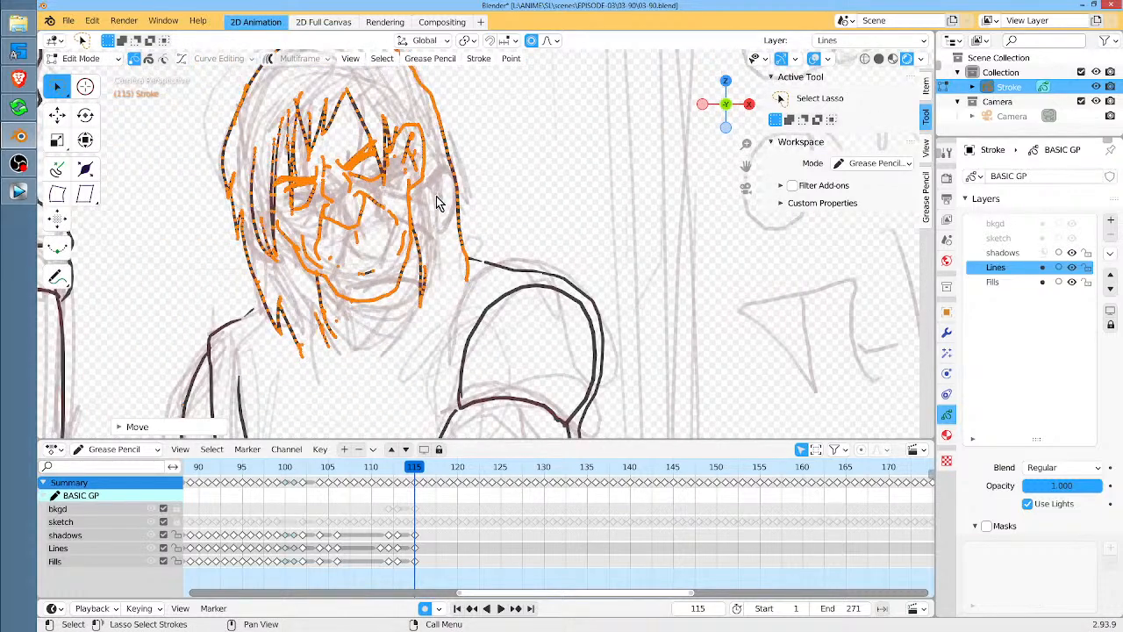
pyautogui.press('g')
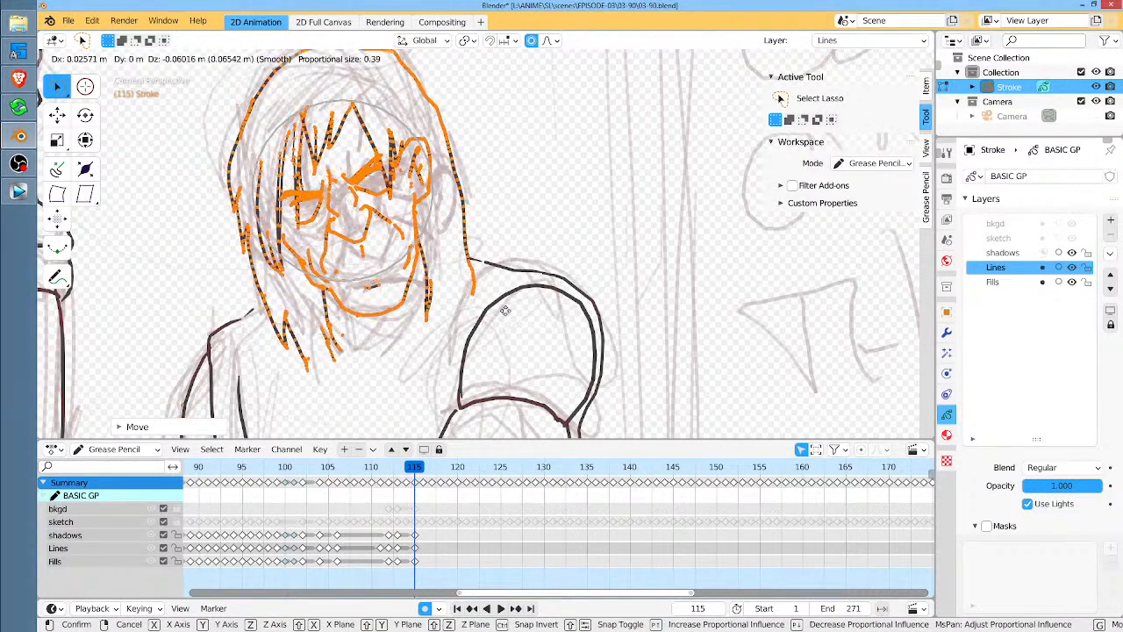
pyautogui.click(575, 353)
pyautogui.press('s')
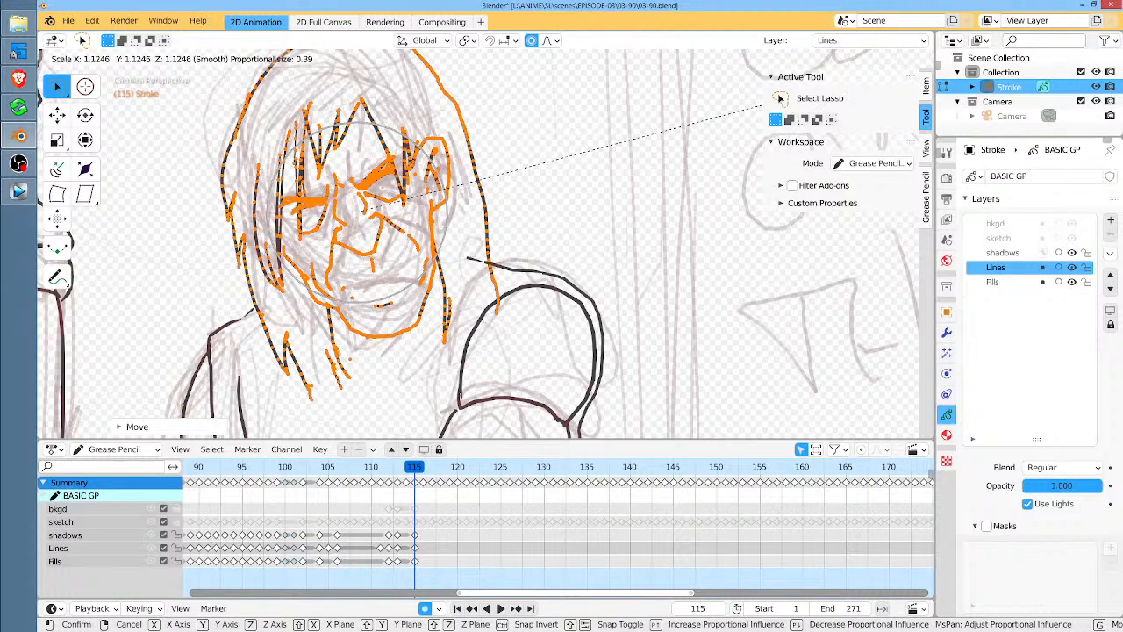
pyautogui.click(780, 99)
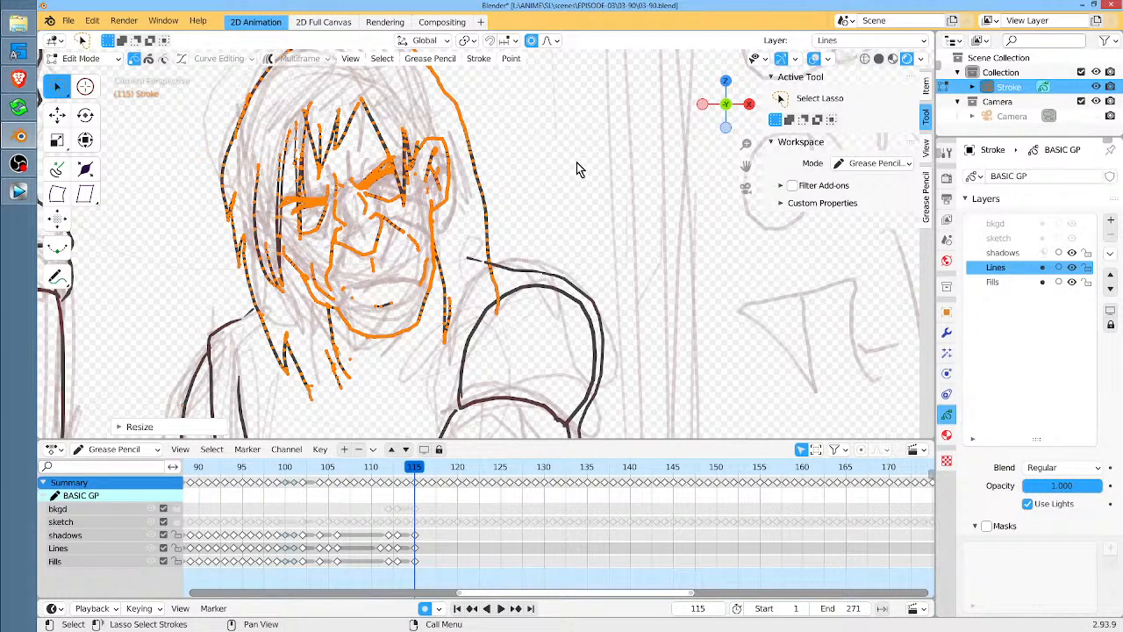
# Delete the tail end of the head's outer hair line where it overlaps the man's shoulder
pyautogui.scroll(-2, 577, 166)
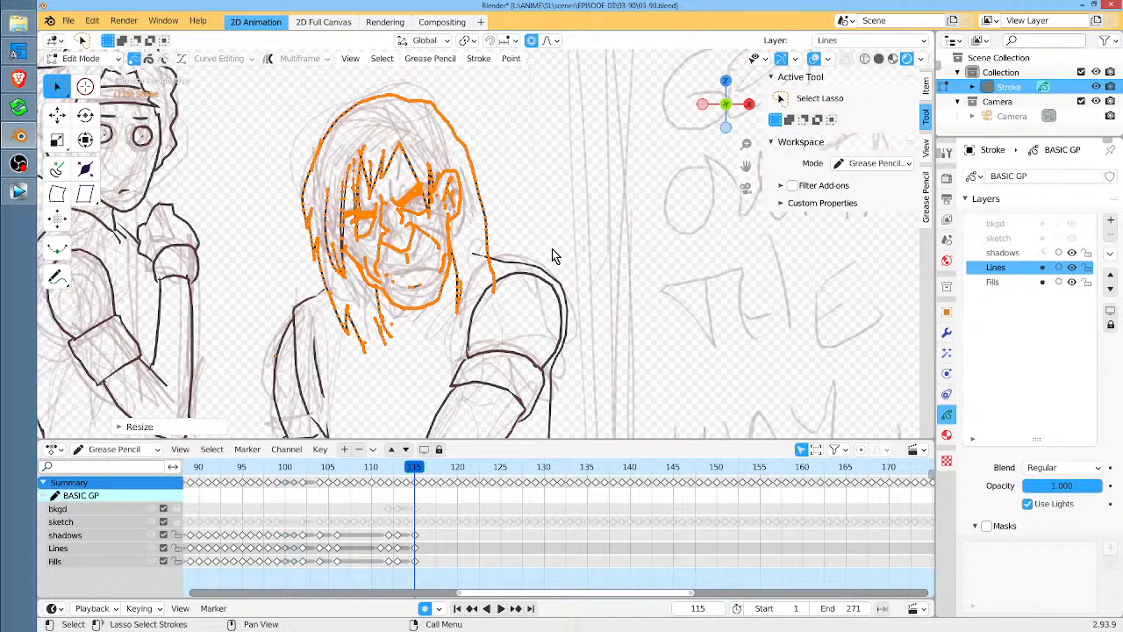
pyautogui.click(496, 303)
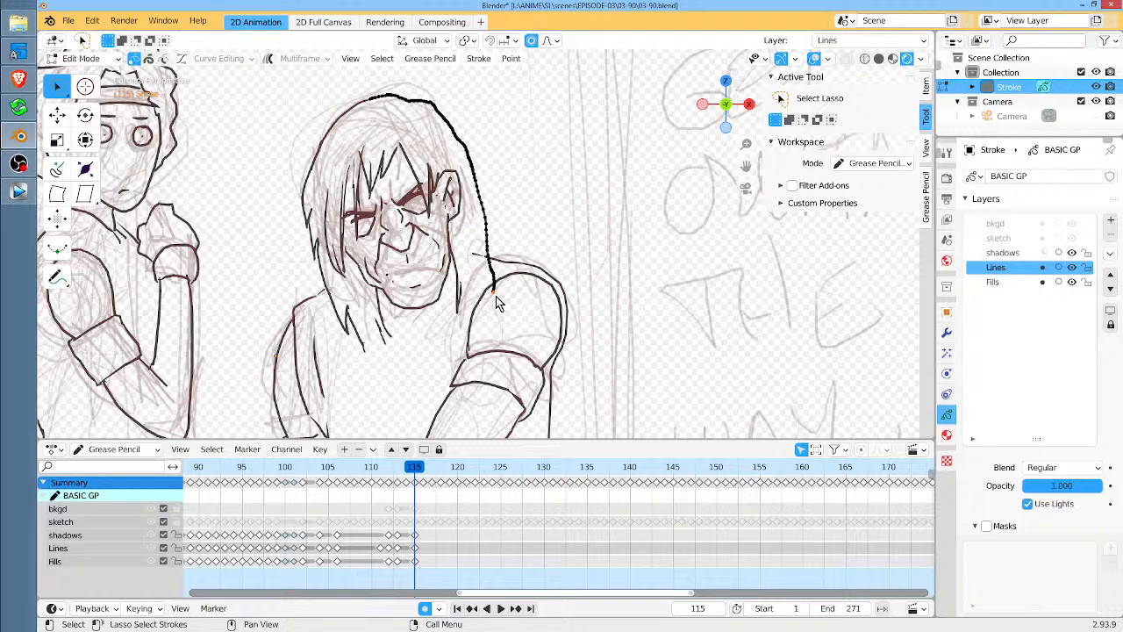
pyautogui.press('ctrl')
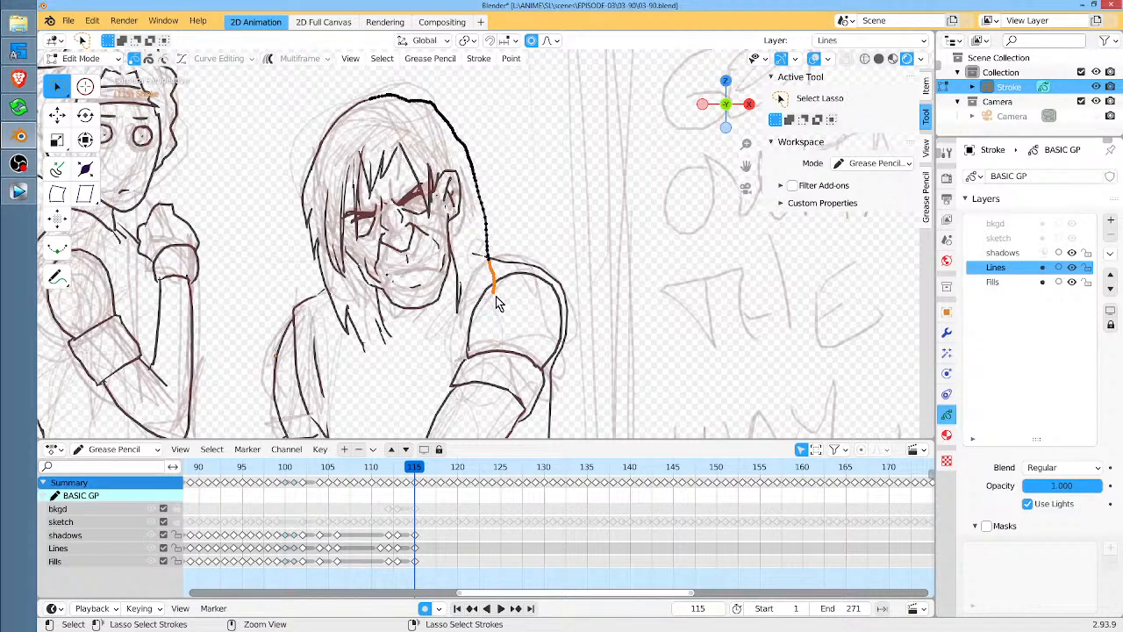
pyautogui.press('x')
pyautogui.click(496, 297)
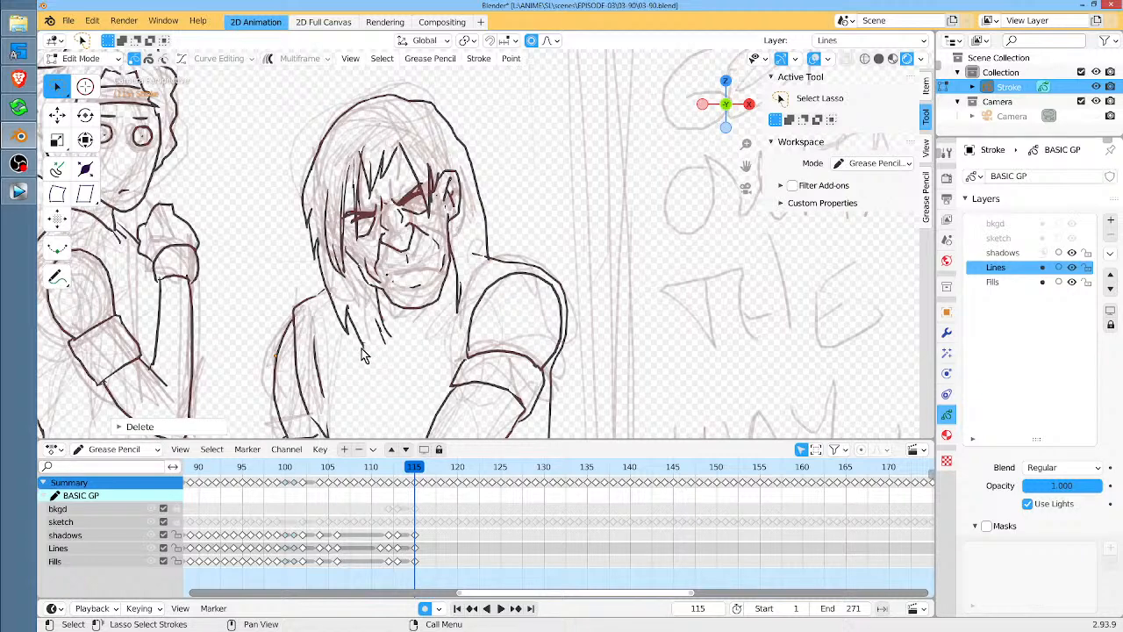
# Draw lines joining the hair to the man's shoulder, and redraw the jagged hair lock beside the chin into one closed tip
pyautogui.press('Tab')
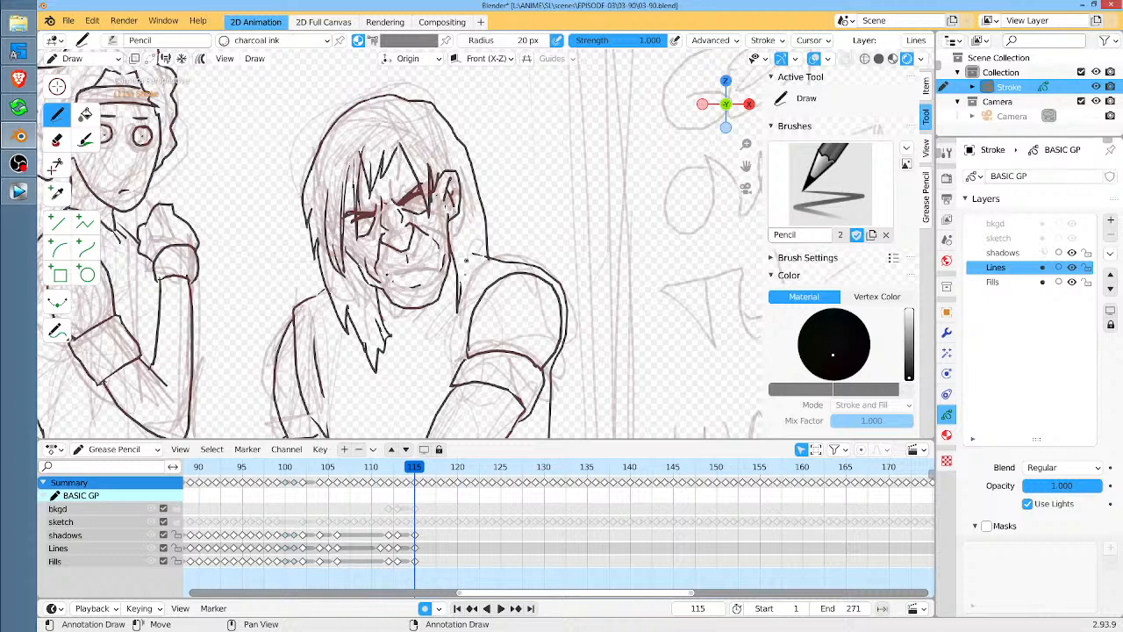
pyautogui.moveTo(458, 317)
pyautogui.mouseDown()
pyautogui.moveTo(479, 281)
pyautogui.moveTo(475, 253)
pyautogui.moveTo(500, 248)
pyautogui.moveTo(507, 261)
pyautogui.mouseUp()
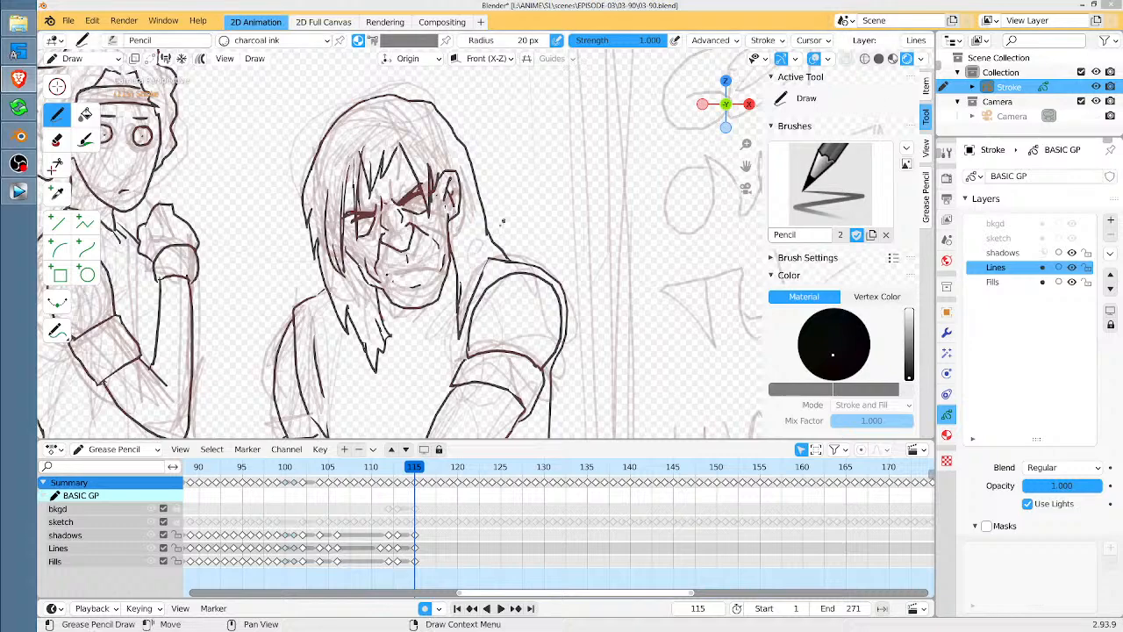
pyautogui.scroll(3, 516, 253)
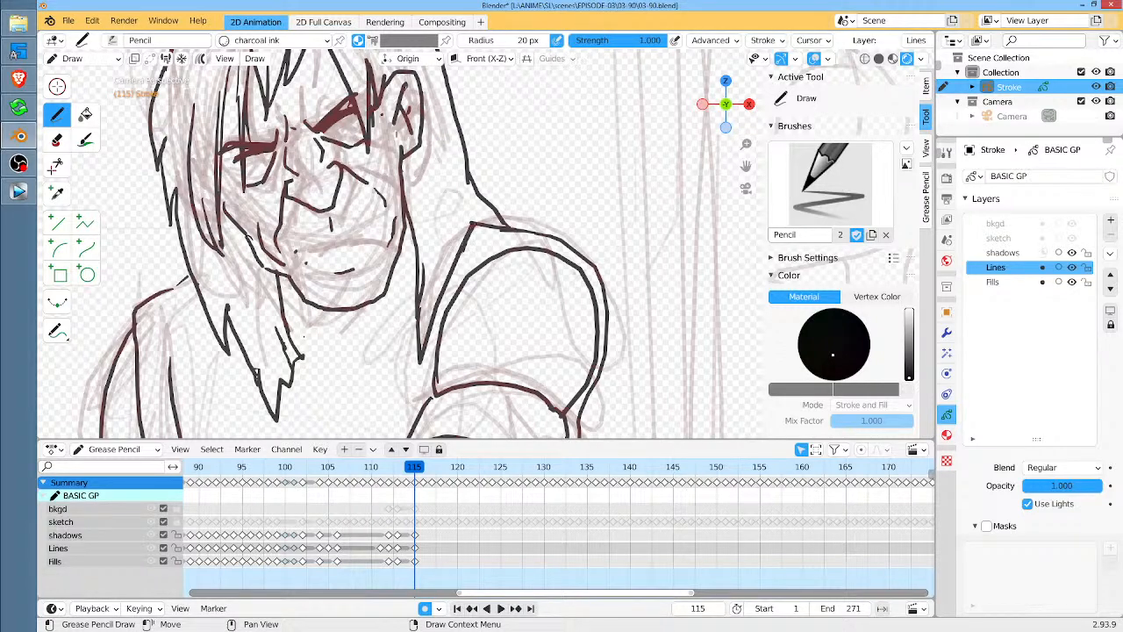
pyautogui.hotkey('ctrl', 'z')
pyautogui.moveTo(462, 248); pyautogui.dragTo(475, 224)
pyautogui.moveTo(296, 331)
pyautogui.keyDown('ctrl'); pyautogui.mouseDown()
pyautogui.moveTo(301, 370)
pyautogui.moveTo(277, 340)
pyautogui.moveTo(261, 403)
pyautogui.moveTo(248, 321)
pyautogui.moveTo(277, 413)
pyautogui.mouseUp(); pyautogui.keyUp('ctrl')
pyautogui.moveTo(273, 360)
pyautogui.keyDown('ctrl'); pyautogui.mouseDown()
pyautogui.moveTo(243, 327)
pyautogui.moveTo(247, 359)
pyautogui.moveTo(258, 334)
pyautogui.moveTo(231, 327)
pyautogui.moveTo(280, 409)
pyautogui.moveTo(282, 313)
pyautogui.mouseUp(); pyautogui.keyUp('ctrl')
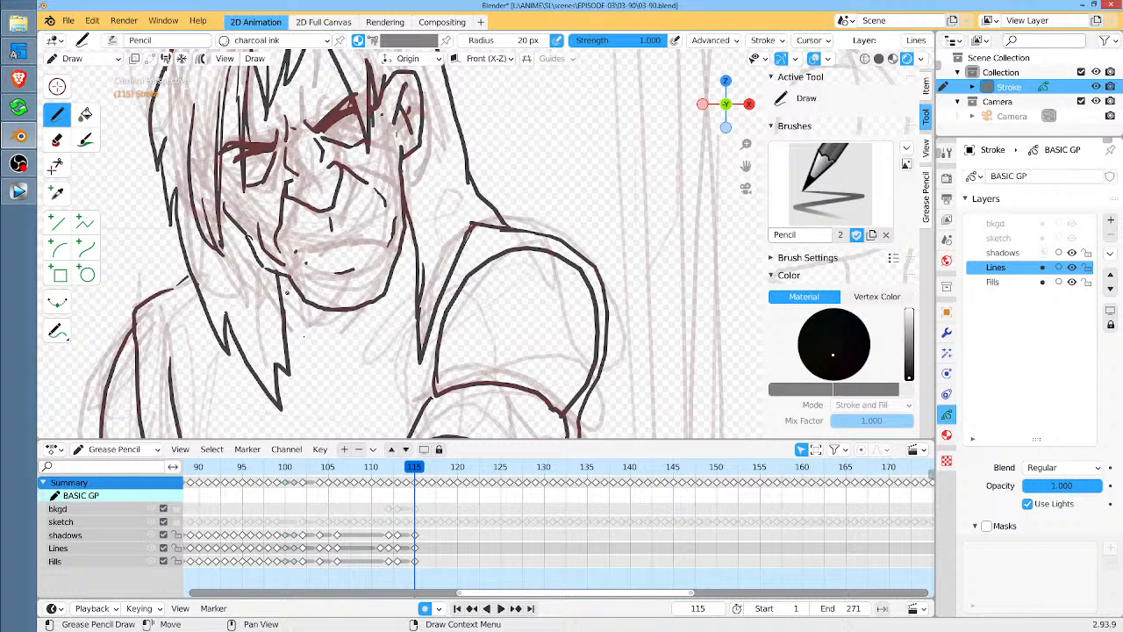
# Reduce the pencil radius to 10 px, checking the thickness with a temporary test stroke that is undone
pyautogui.click(507, 39)
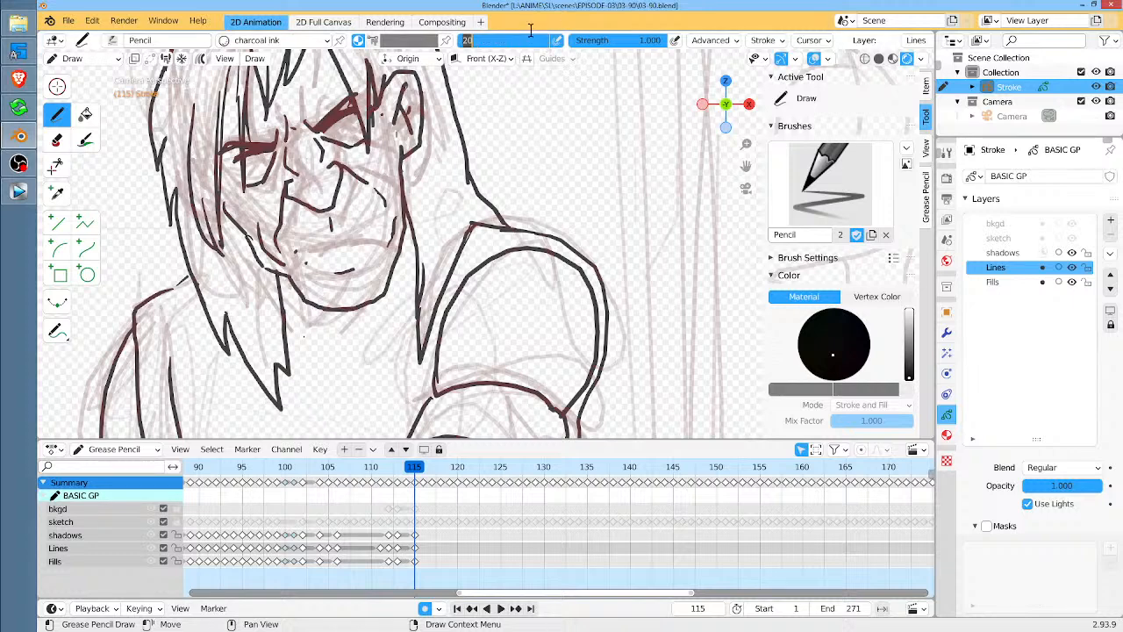
pyautogui.write('1')
pyautogui.press('Return')
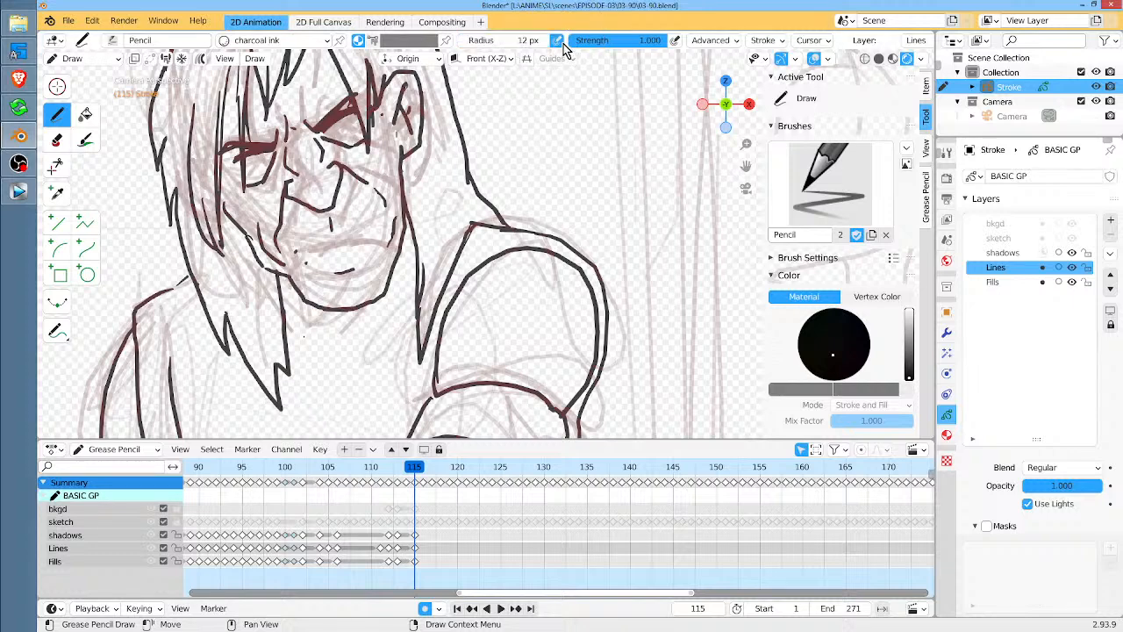
pyautogui.moveTo(544, 112)
pyautogui.mouseDown()
pyautogui.moveTo(526, 158)
pyautogui.moveTo(595, 128)
pyautogui.mouseUp()
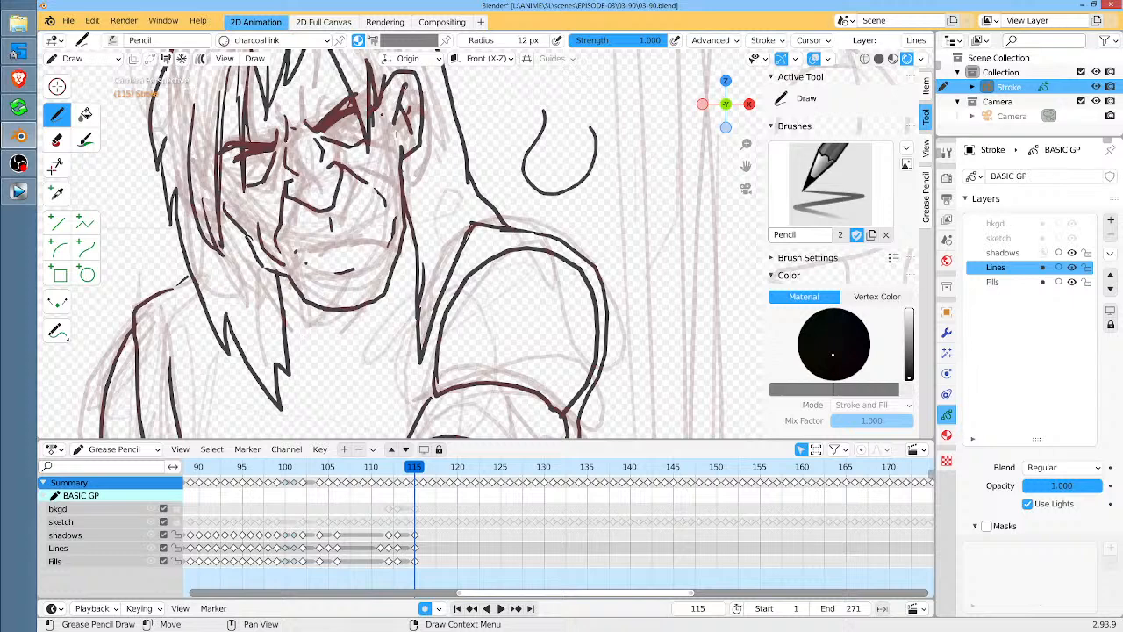
pyautogui.hotkey('ctrl', 'z')
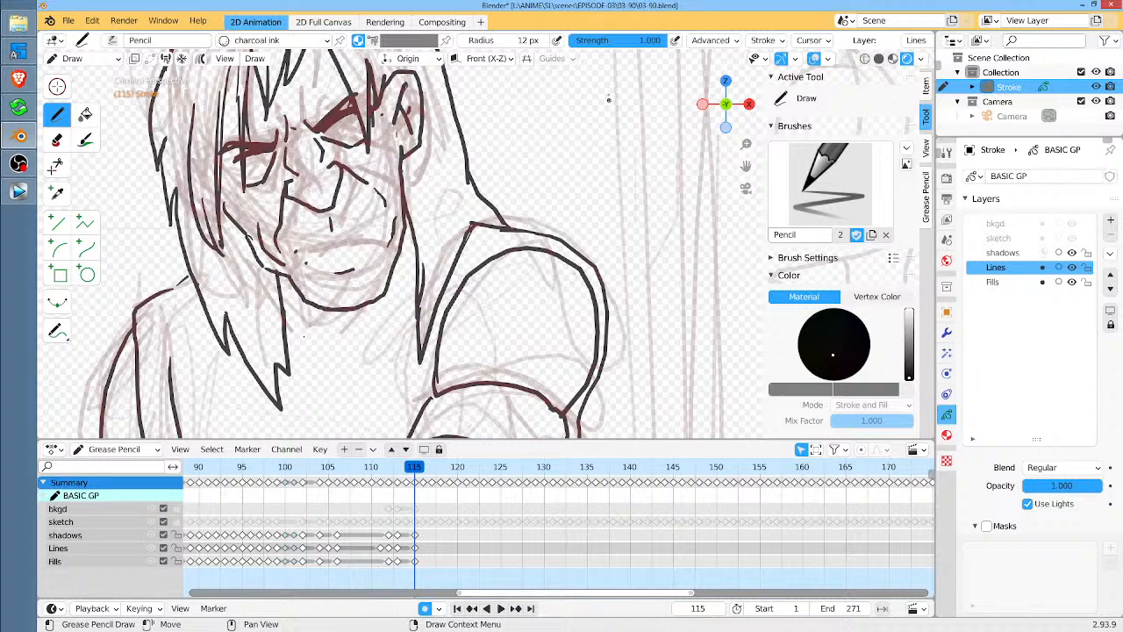
pyautogui.click(462, 41)
pyautogui.click(463, 42)
# Draw the man's neck line and the two curved shirt collar lines below his chin
pyautogui.keyDown('shift'); pyautogui.moveTo(304, 336); pyautogui.dragTo(378, 237, button='middle'); pyautogui.keyUp('shift')
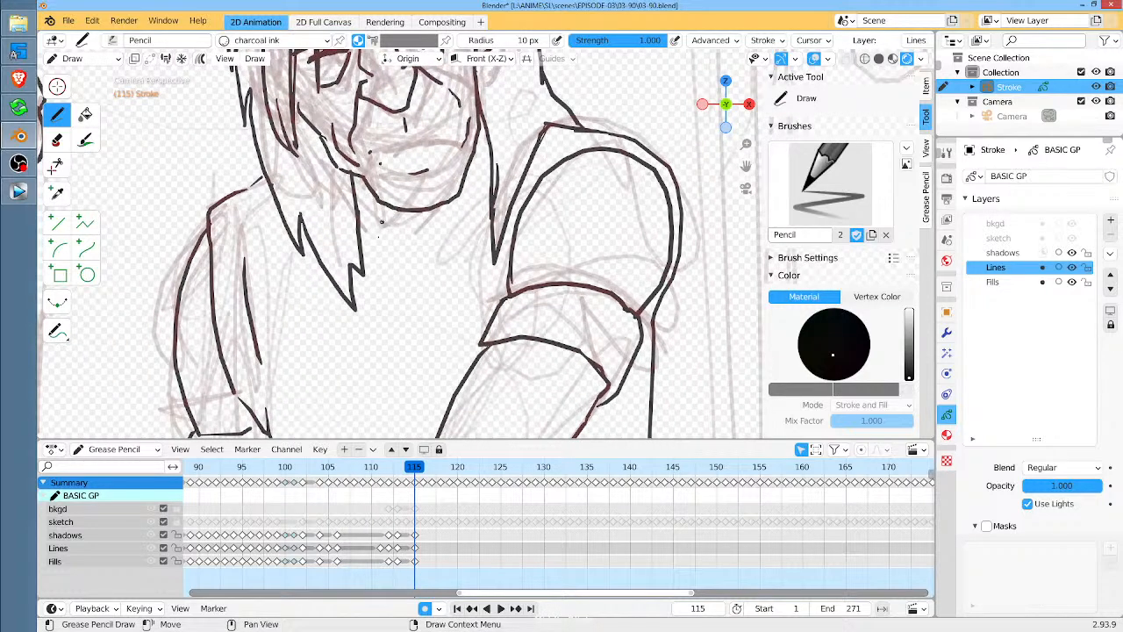
pyautogui.moveTo(384, 205)
pyautogui.mouseDown()
pyautogui.moveTo(390, 244)
pyautogui.moveTo(443, 268)
pyautogui.moveTo(489, 224)
pyautogui.mouseUp()
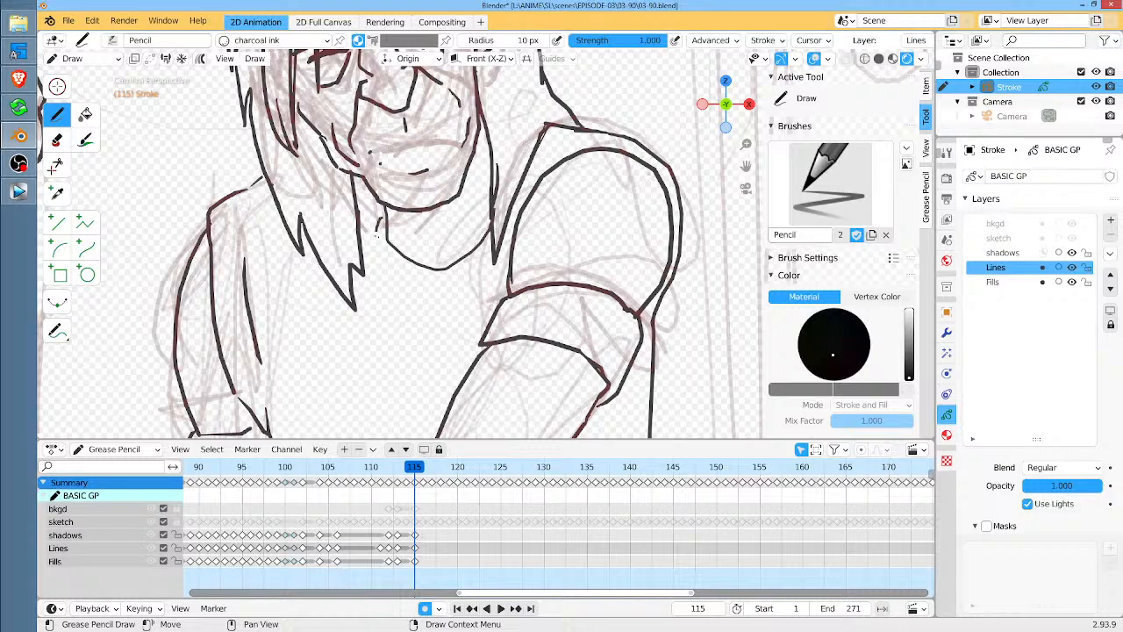
pyautogui.moveTo(377, 230)
pyautogui.mouseDown()
pyautogui.moveTo(443, 305)
pyautogui.moveTo(471, 285)
pyautogui.moveTo(455, 300)
pyautogui.mouseUp()
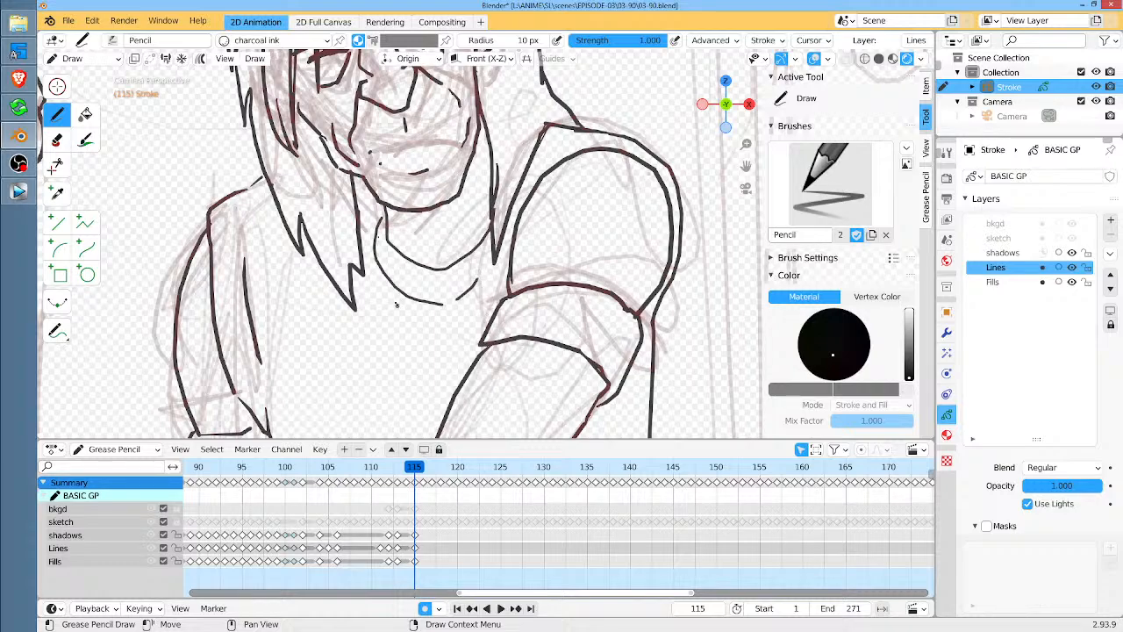
# Draw the left half of the bucket handle as a double curved line from the fist down to the sketched rim
pyautogui.scroll(-4, 396, 304)
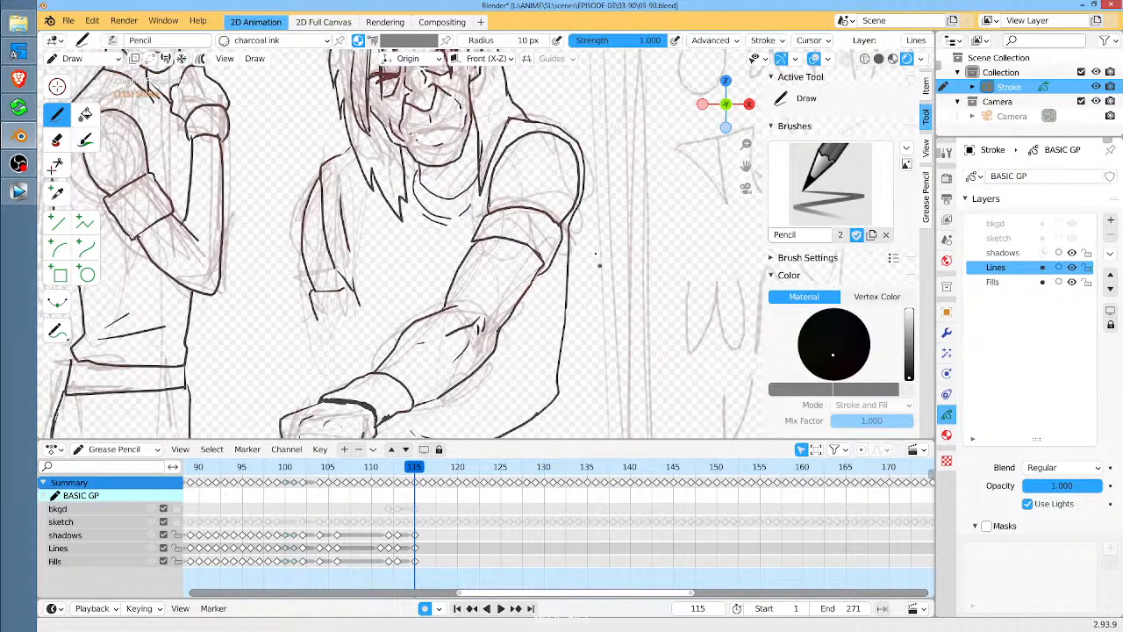
pyautogui.keyDown('shift'); pyautogui.moveTo(600, 265); pyautogui.dragTo(579, 335); pyautogui.keyUp('shift')
pyautogui.moveTo(600, 265)
pyautogui.keyDown('shift'); pyautogui.mouseDown(button='middle')
pyautogui.moveTo(580, 340)
pyautogui.moveTo(641, 248)
pyautogui.mouseUp(button='middle'); pyautogui.keyUp('shift')
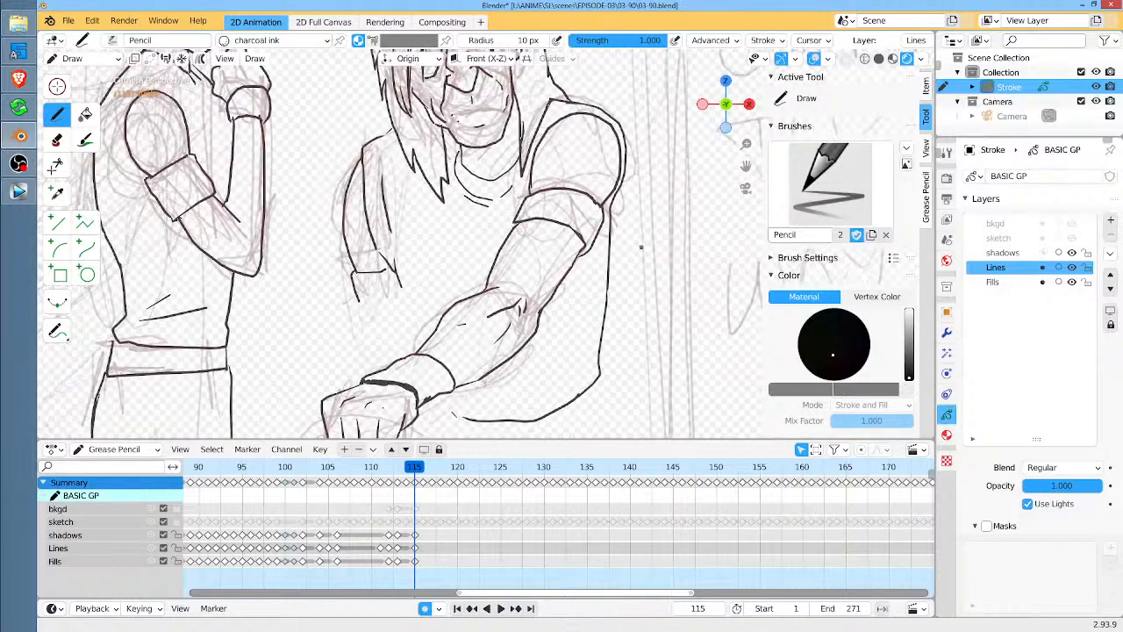
pyautogui.keyDown('shift'); pyautogui.moveTo(602, 301); pyautogui.dragTo(591, 180, button='middle'); pyautogui.keyUp('shift')
pyautogui.keyDown('shift'); pyautogui.moveTo(551, 225); pyautogui.dragTo(588, 166, button='middle'); pyautogui.keyUp('shift')
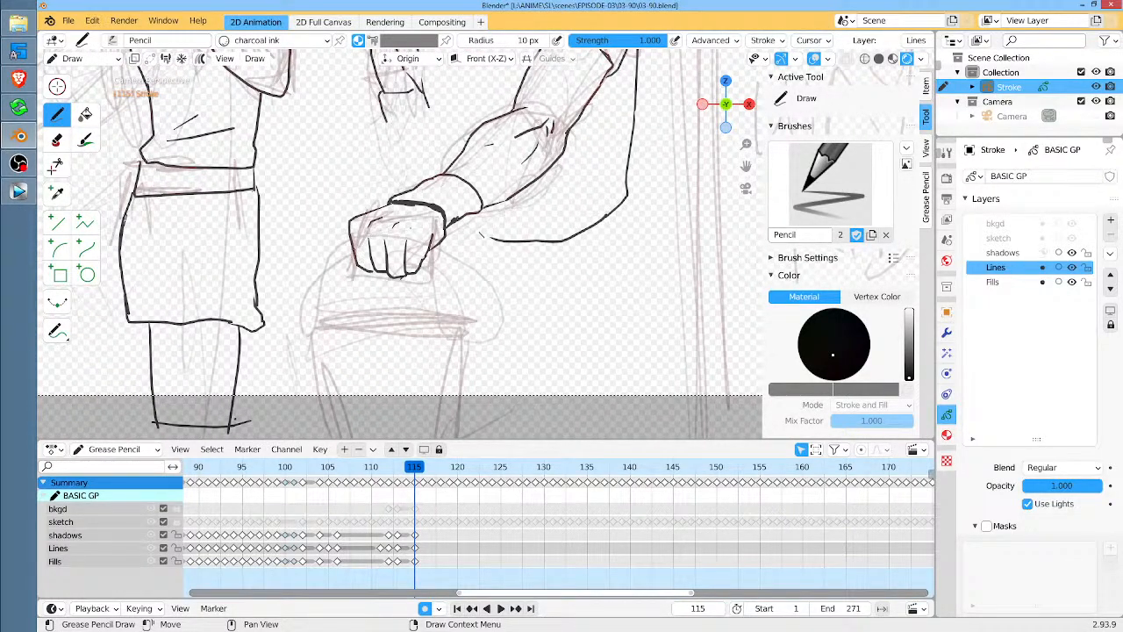
pyautogui.moveTo(356, 248)
pyautogui.mouseDown()
pyautogui.moveTo(323, 277)
pyautogui.moveTo(319, 358)
pyautogui.moveTo(327, 287)
pyautogui.moveTo(353, 256)
pyautogui.mouseUp()
# Duplicate the handle half, mirror it with an X scale of -1, and move it to the bucket's right side
pyautogui.press('Tab')
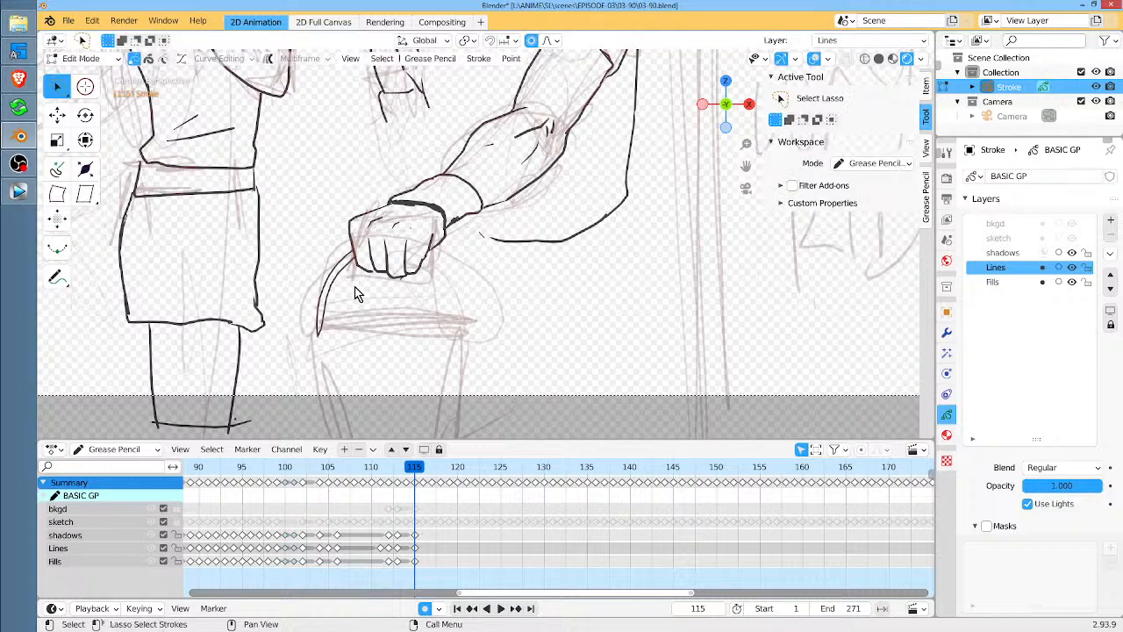
pyautogui.moveTo(358, 289)
pyautogui.mouseDown()
pyautogui.moveTo(310, 293)
pyautogui.moveTo(351, 318)
pyautogui.mouseUp()
pyautogui.hotkey('shift', 'd')
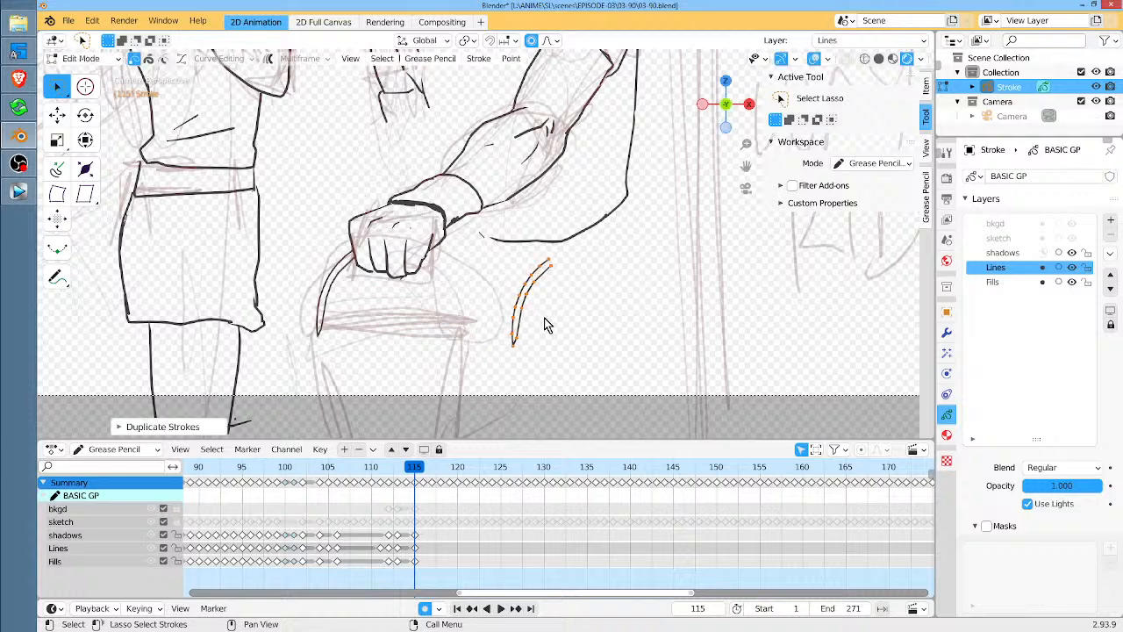
pyautogui.write('x-1')
pyautogui.press('Return')
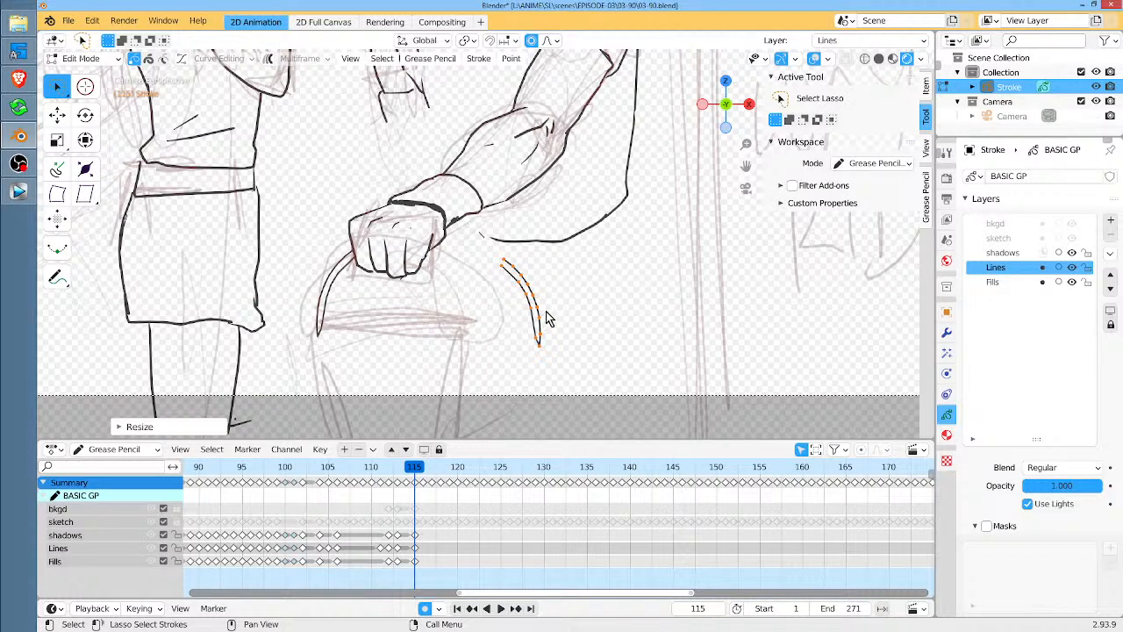
pyautogui.press('g')
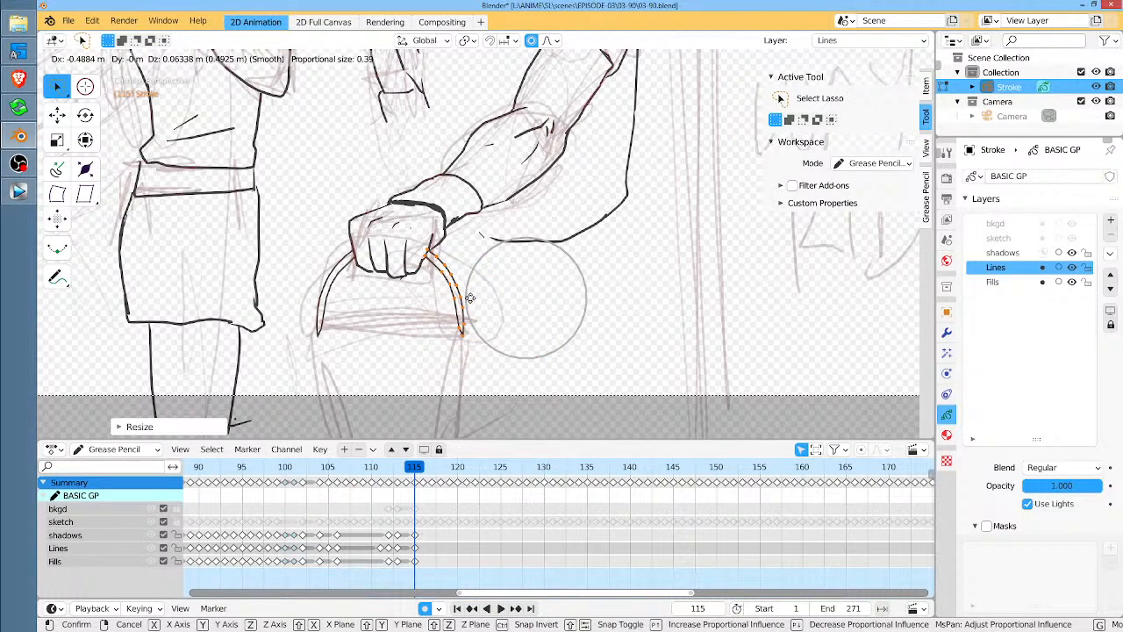
pyautogui.click(475, 303)
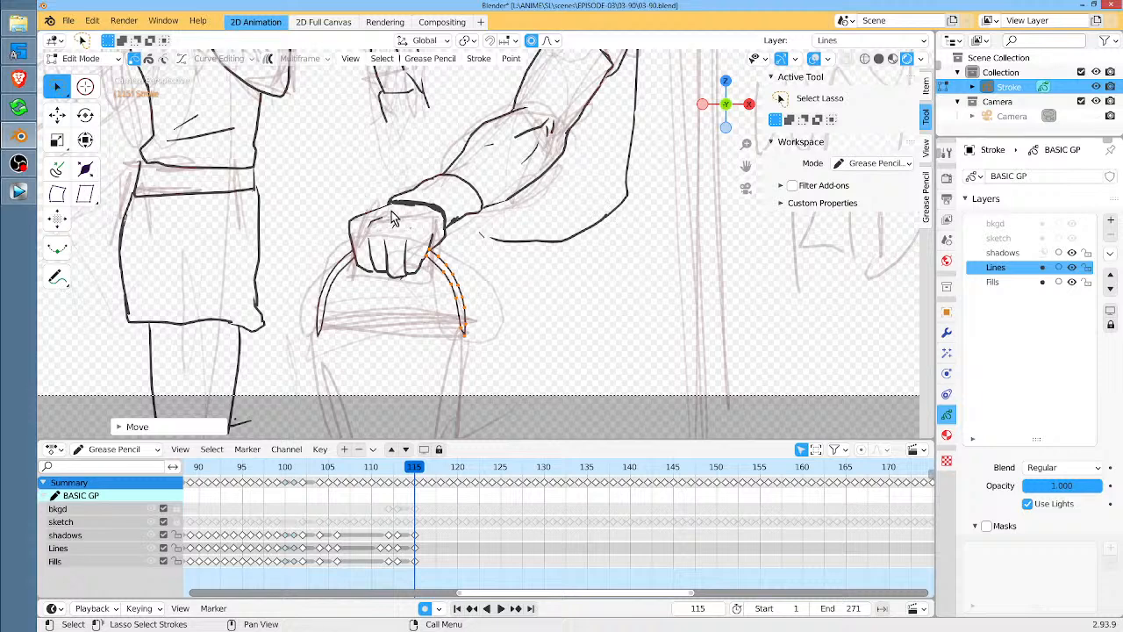
# Draw a wide flat ellipse with the Circle tool in the empty area beside the bucket sketch
pyautogui.press('Tab')
pyautogui.click(85, 274)
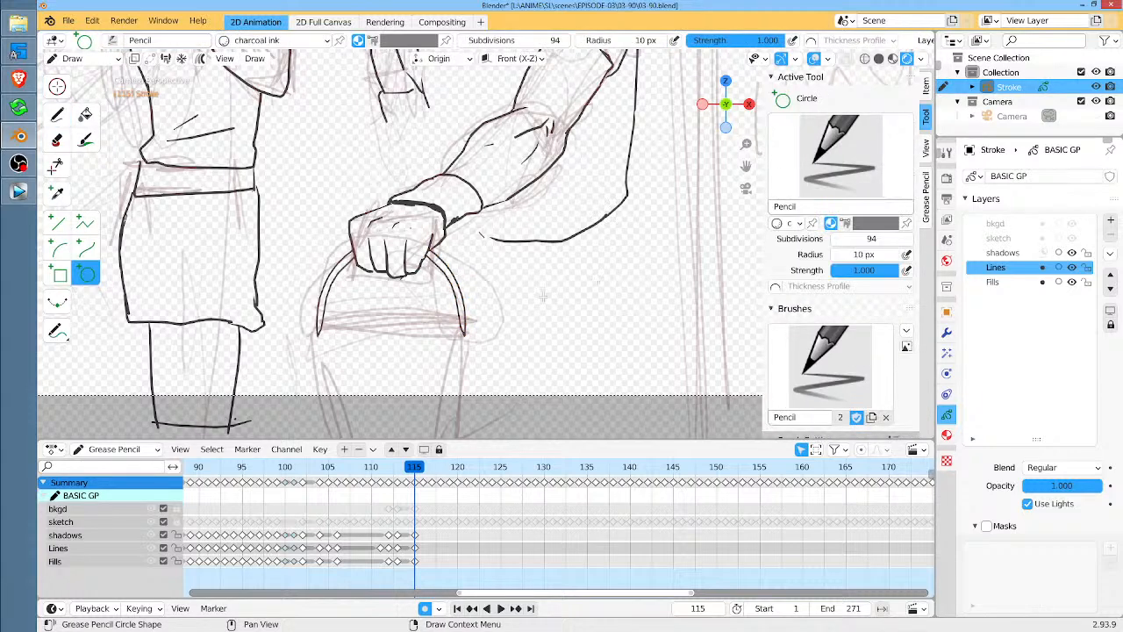
pyautogui.moveTo(526, 300); pyautogui.dragTo(645, 312)
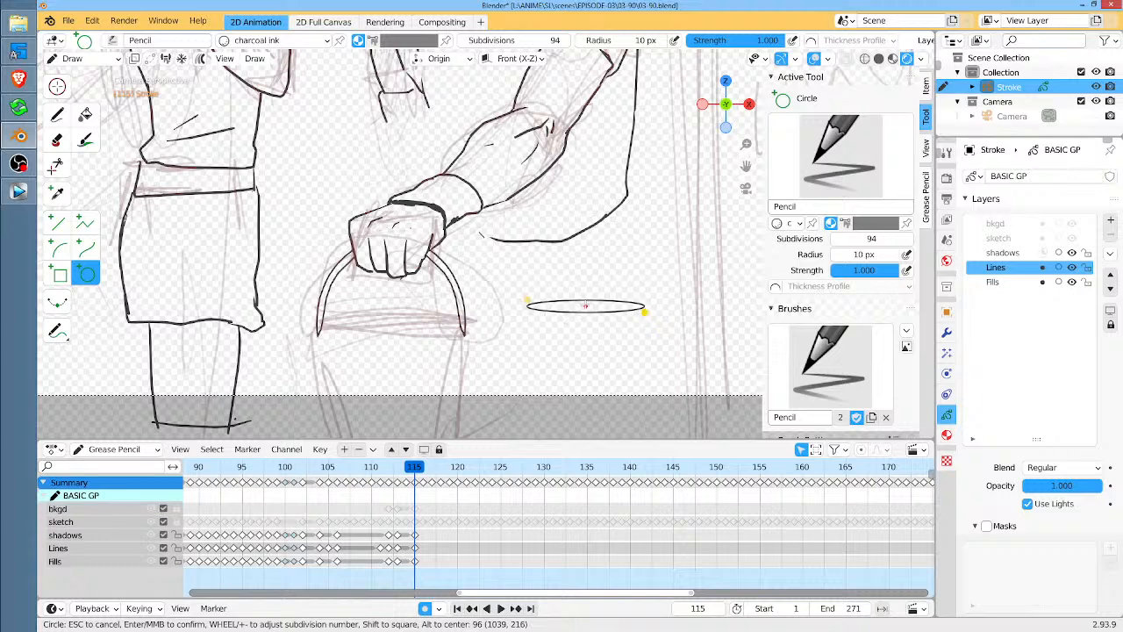
pyautogui.moveTo(585, 305); pyautogui.dragTo(658, 323)
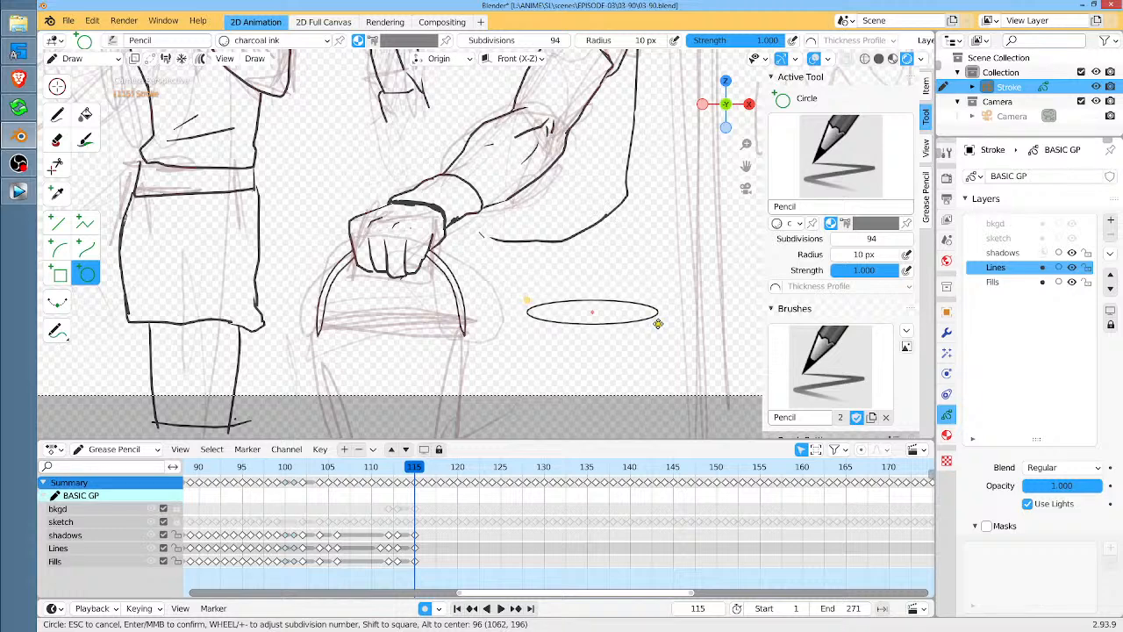
pyautogui.press('Return')
# Select the ellipse and move it onto the bucket's sketched rim between the handle ends
pyautogui.press('Tab')
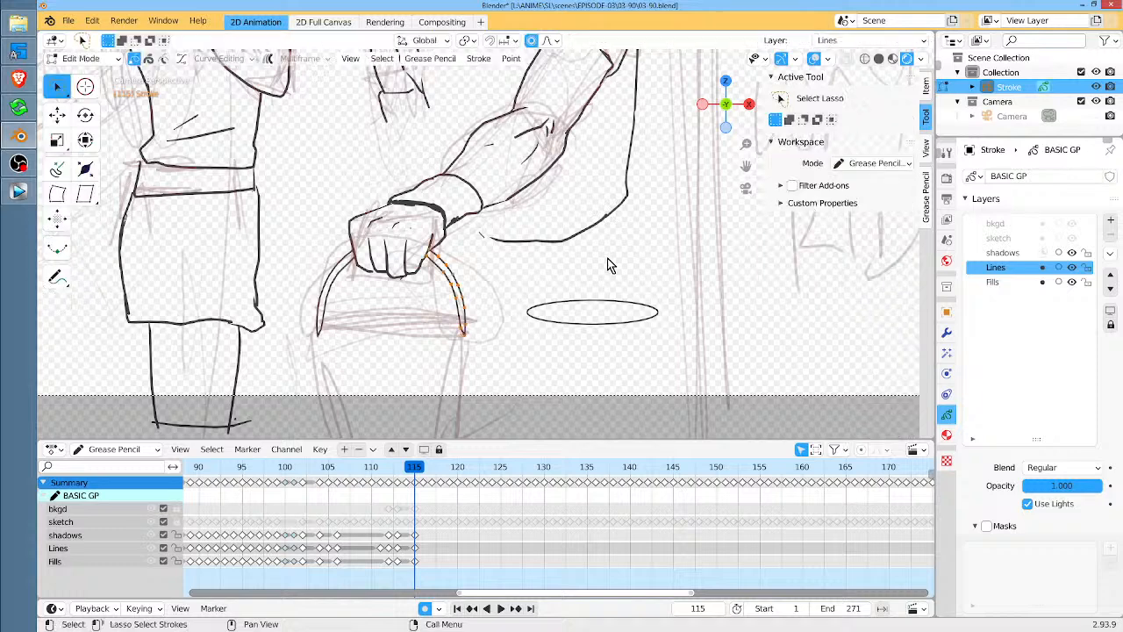
pyautogui.moveTo(521, 296); pyautogui.dragTo(677, 343)
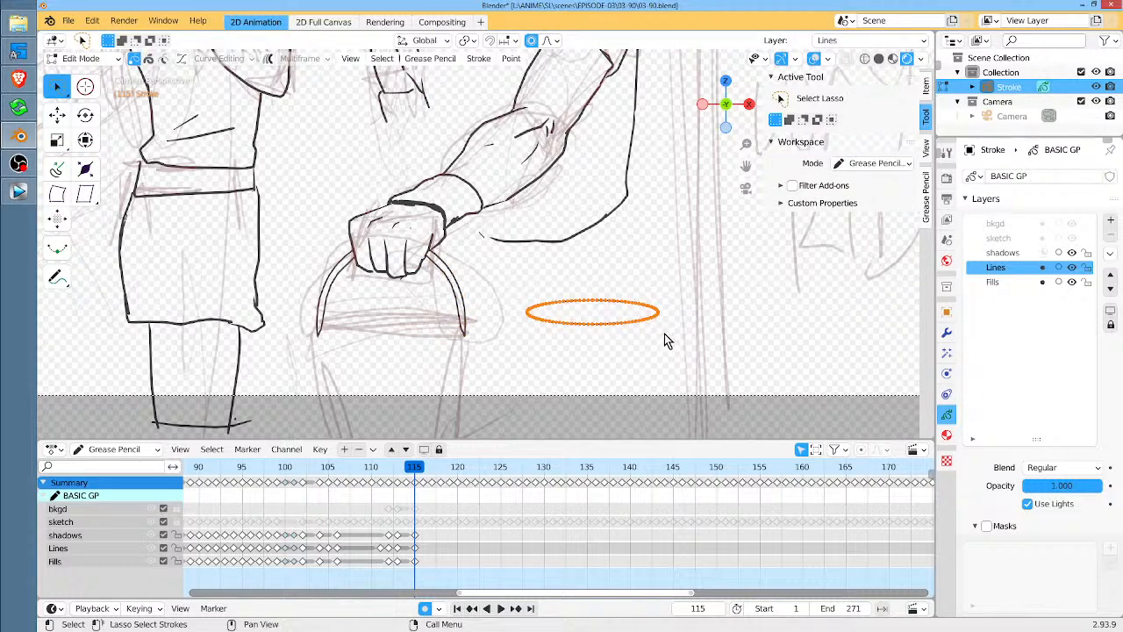
pyautogui.press('g')
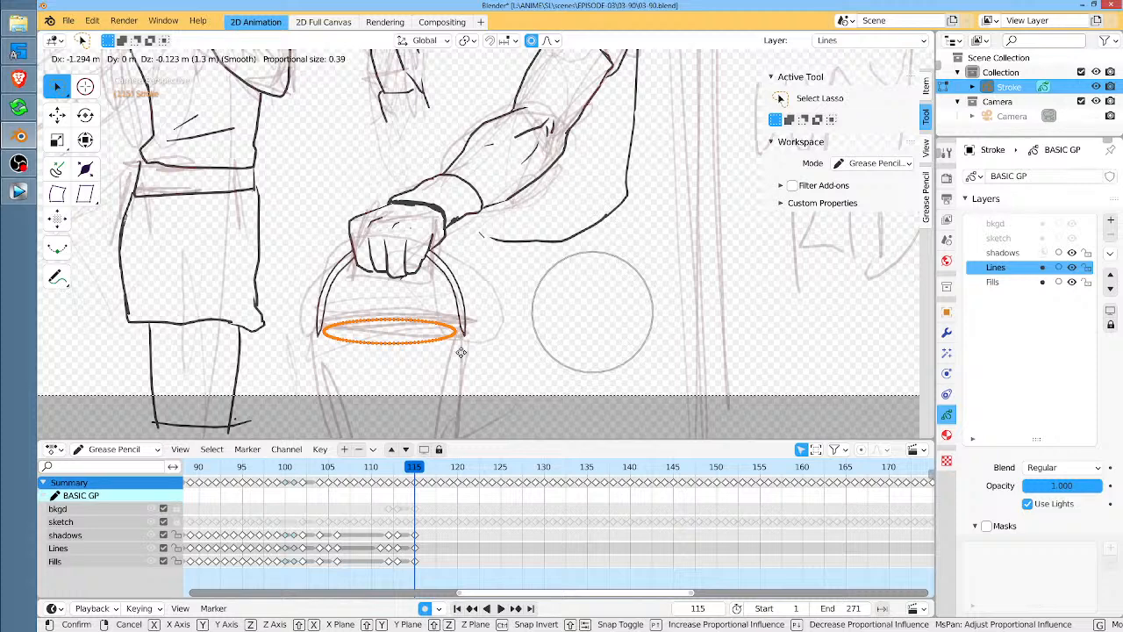
pyautogui.click(460, 352)
pyautogui.moveTo(566, 299); pyautogui.dragTo(586, 245, button='middle')
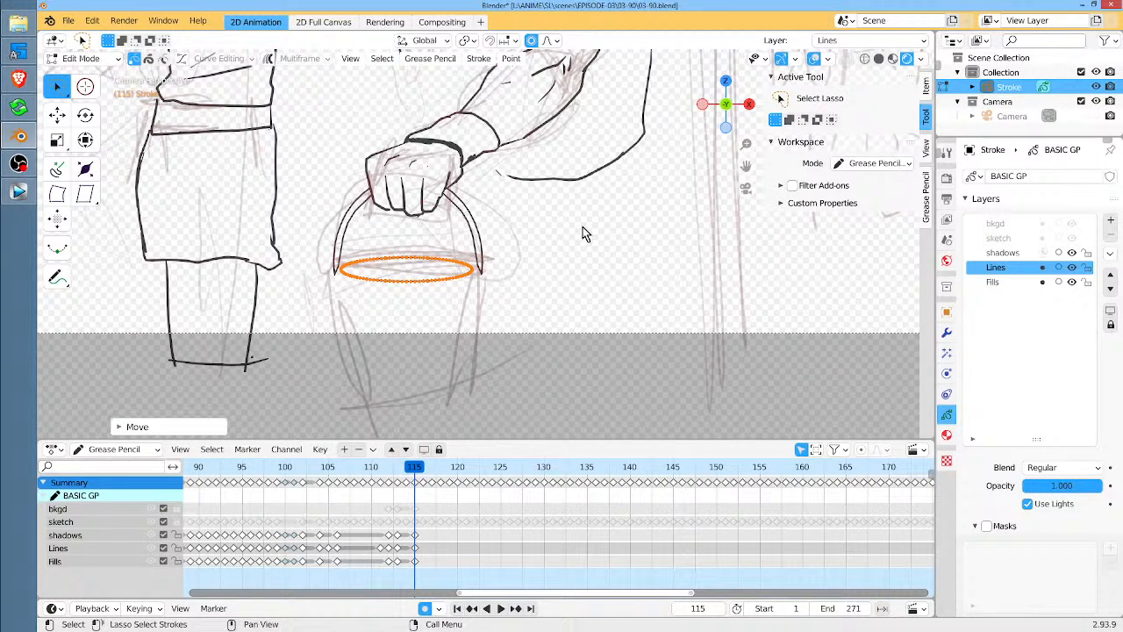
# Set the Circle tool's stroke radius to 12 px and return to editing the strokes
pyautogui.press('Tab')
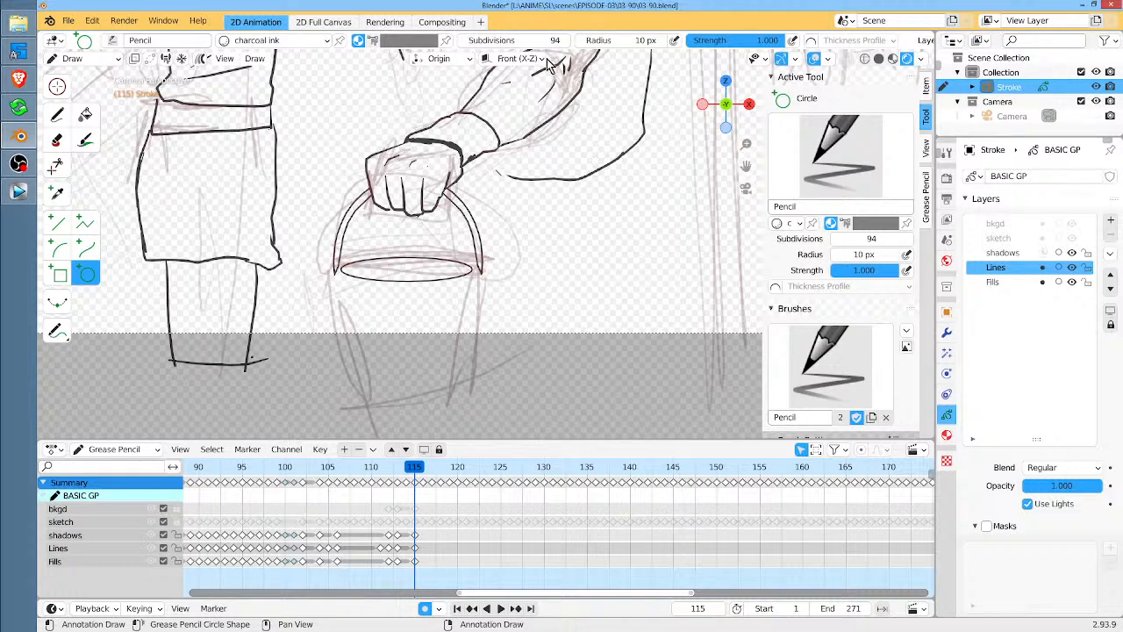
pyautogui.moveTo(654, 46); pyautogui.dragTo(674, 45)
pyautogui.press('Tab')
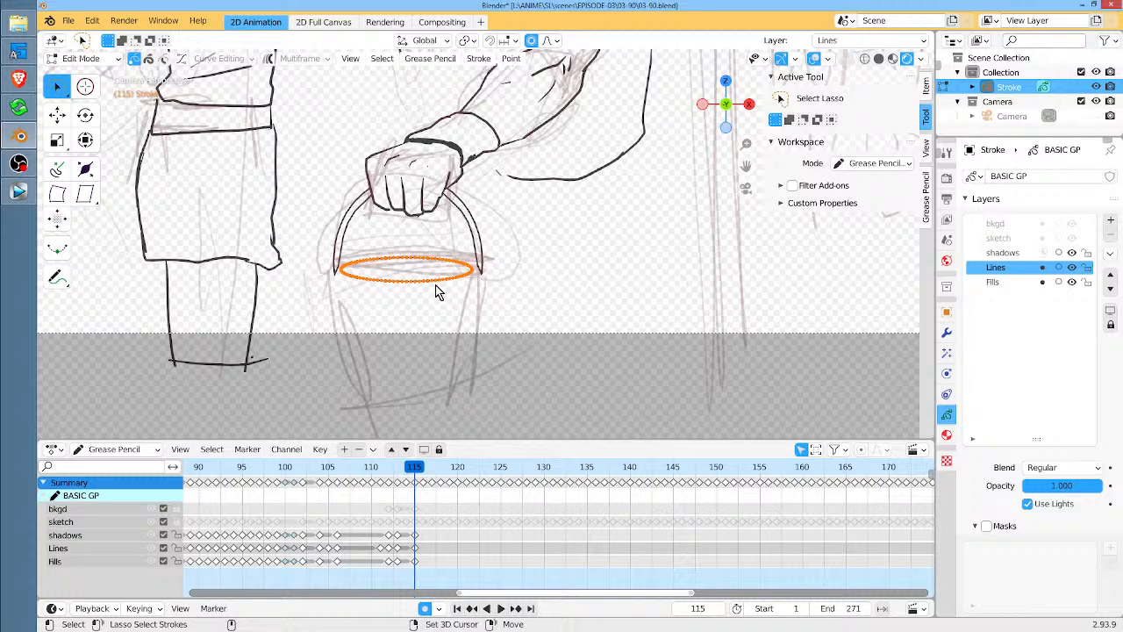
# Duplicate the rim ellipse down to the bucket's sketched base and scale the copy to about 0.8
pyautogui.hotkey('shift', 'd')
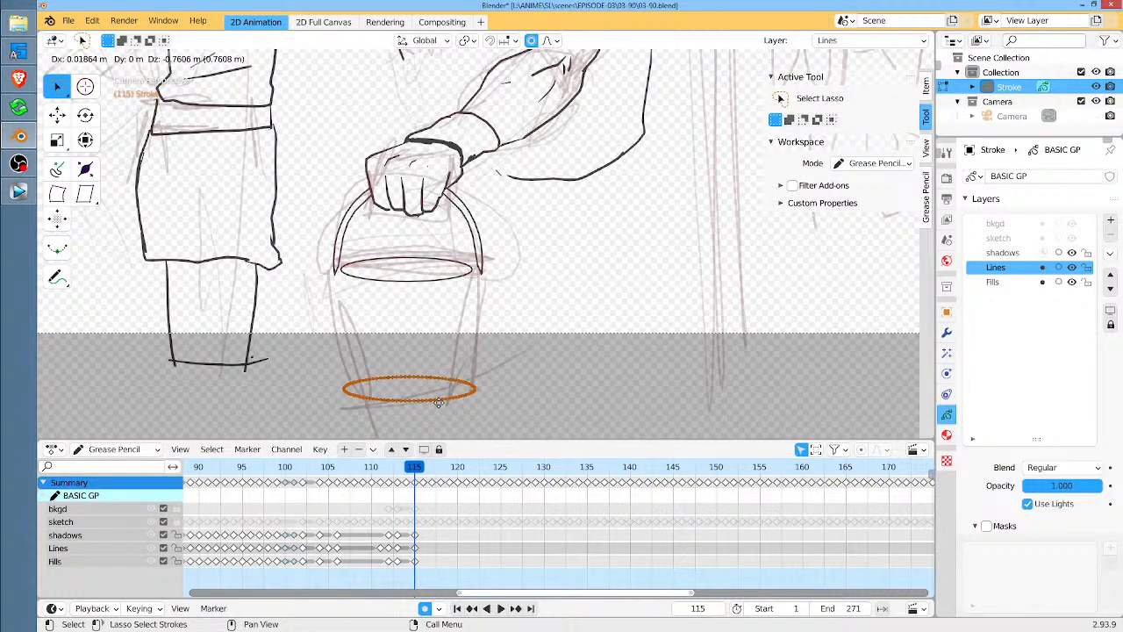
pyautogui.click(440, 403)
pyautogui.press('s')
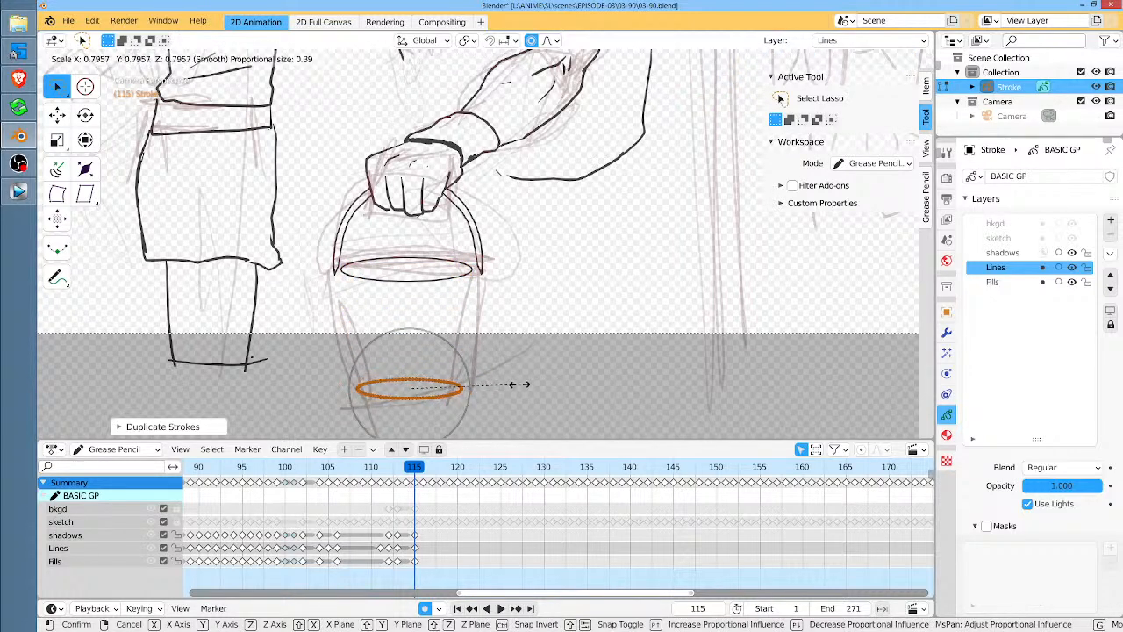
pyautogui.click(519, 388)
pyautogui.press('Tab')
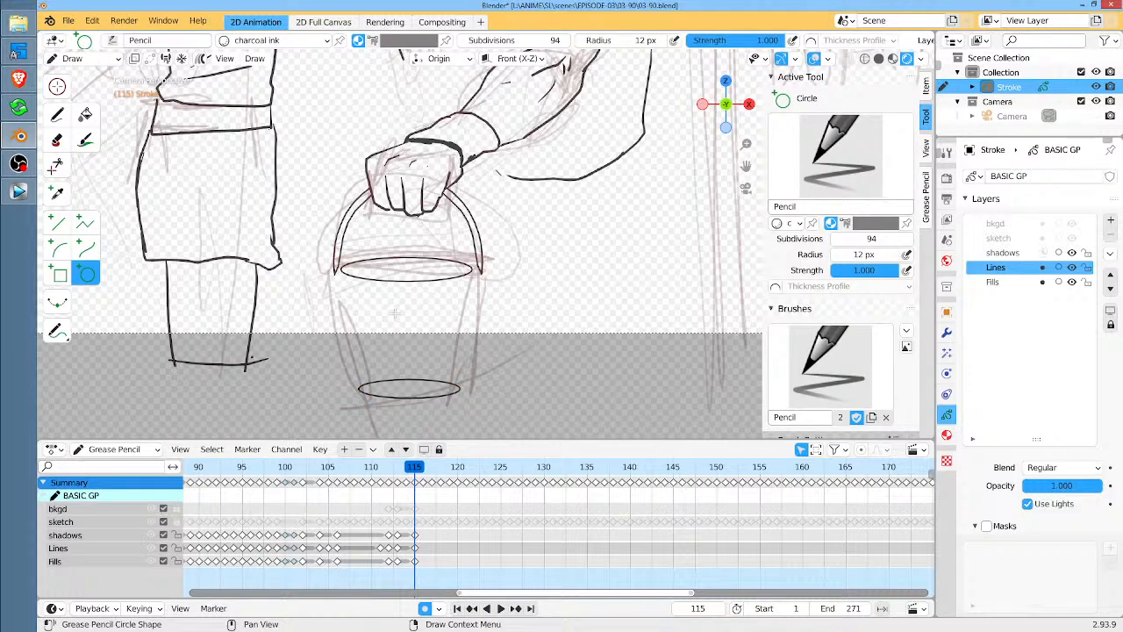
# Erase the upper half of the bucket's base ellipse, keeping only the lower front arc
pyautogui.click(57, 115)
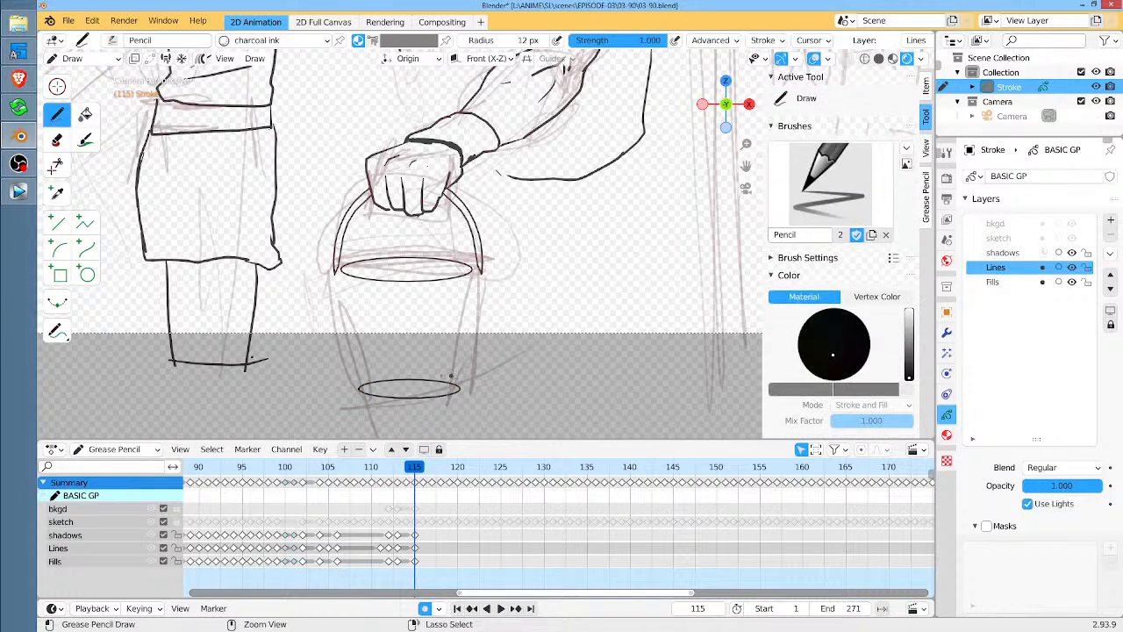
pyautogui.keyDown('ctrl'); pyautogui.moveTo(414, 378); pyautogui.dragTo(419, 379); pyautogui.keyUp('ctrl')
pyautogui.keyDown('ctrl'); pyautogui.moveTo(363, 372); pyautogui.dragTo(362, 376); pyautogui.keyUp('ctrl')
pyautogui.keyDown('ctrl'); pyautogui.moveTo(463, 368); pyautogui.dragTo(455, 388); pyautogui.keyUp('ctrl')
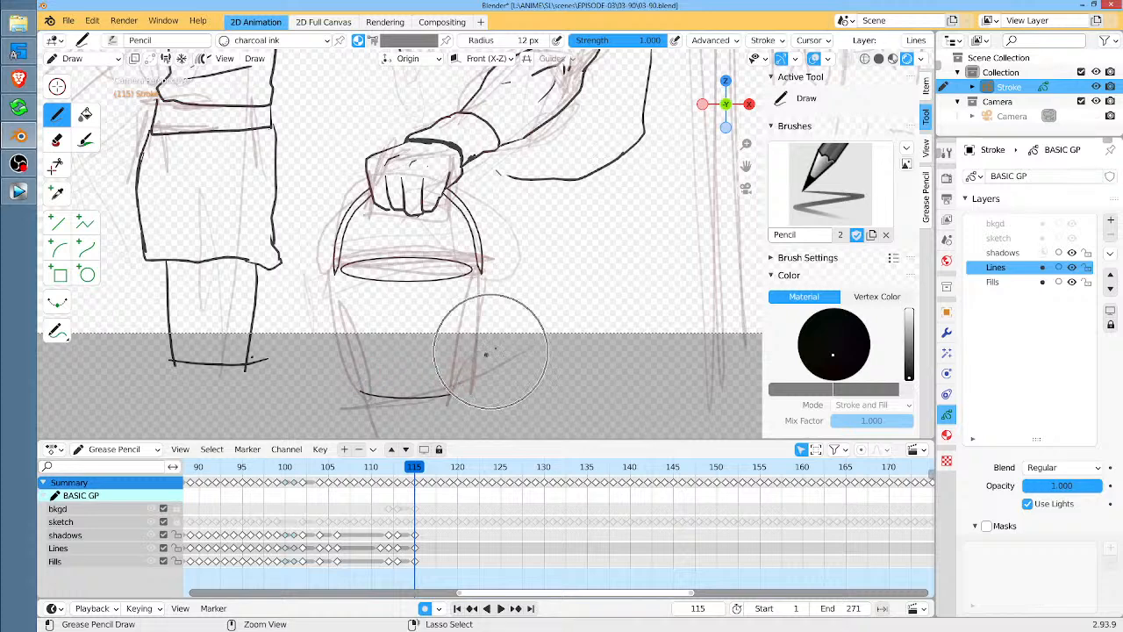
# Draw two straight lines with the Line tool for the bucket's sides, joining the handle ends to the base arc
pyautogui.click(57, 222)
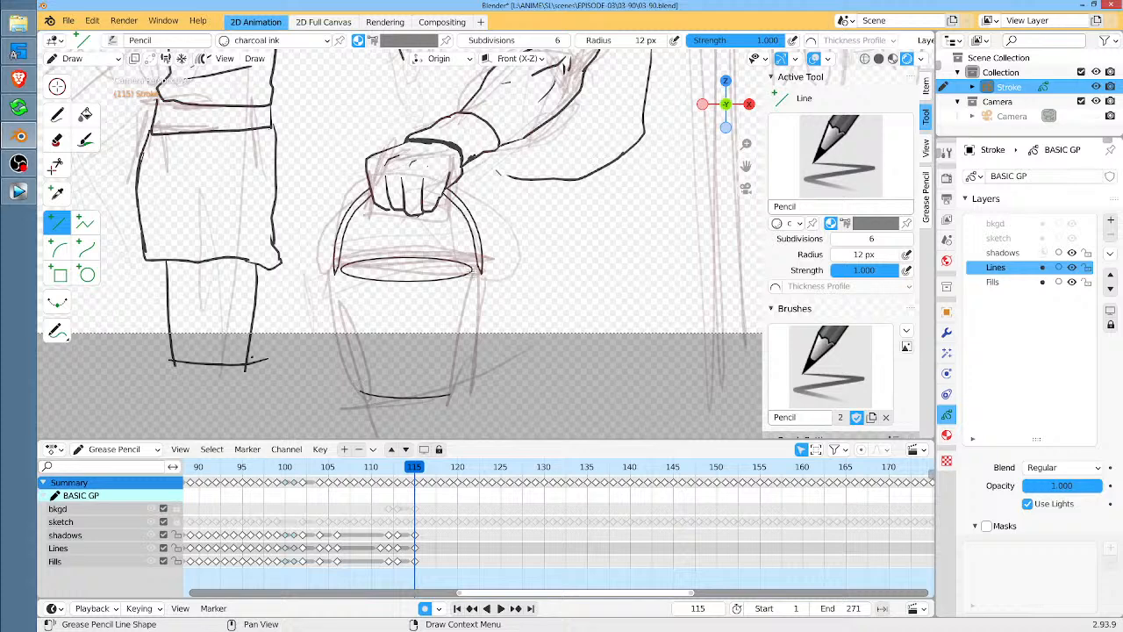
pyautogui.moveTo(481, 271); pyautogui.dragTo(454, 392)
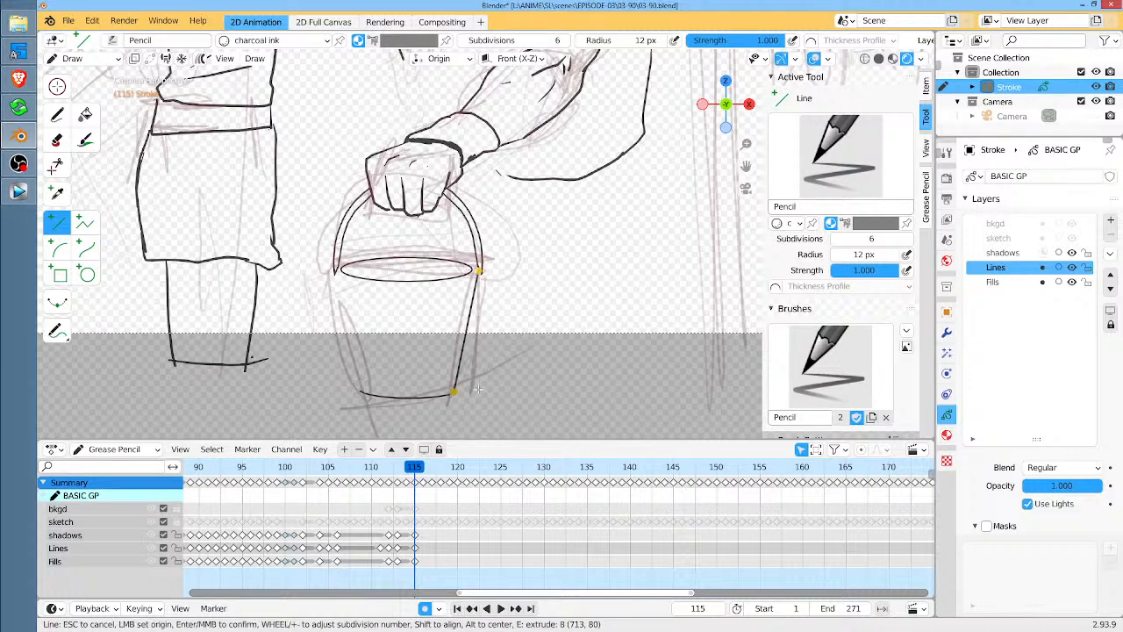
pyautogui.press('Return')
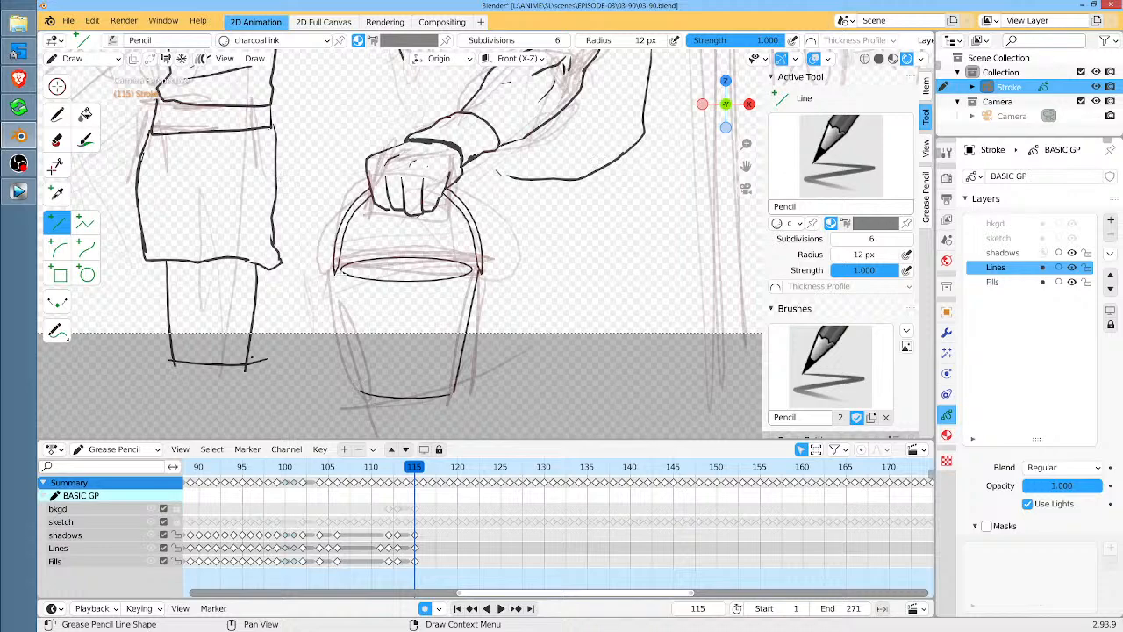
pyautogui.moveTo(334, 270); pyautogui.dragTo(360, 391)
pyautogui.press('Return')
# Move the base arc's right end point so it meets the bottom of the bucket's right side line
pyautogui.scroll(3, 546, 334)
pyautogui.moveTo(550, 333); pyautogui.dragTo(592, 193, button='middle')
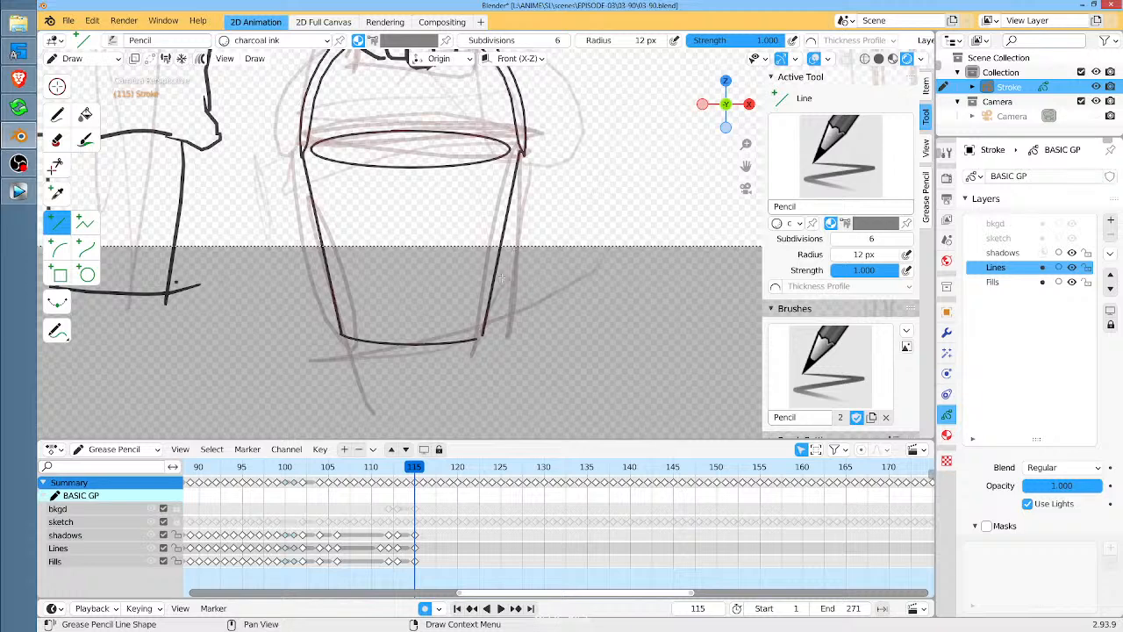
pyautogui.press('Tab')
pyautogui.click(478, 339)
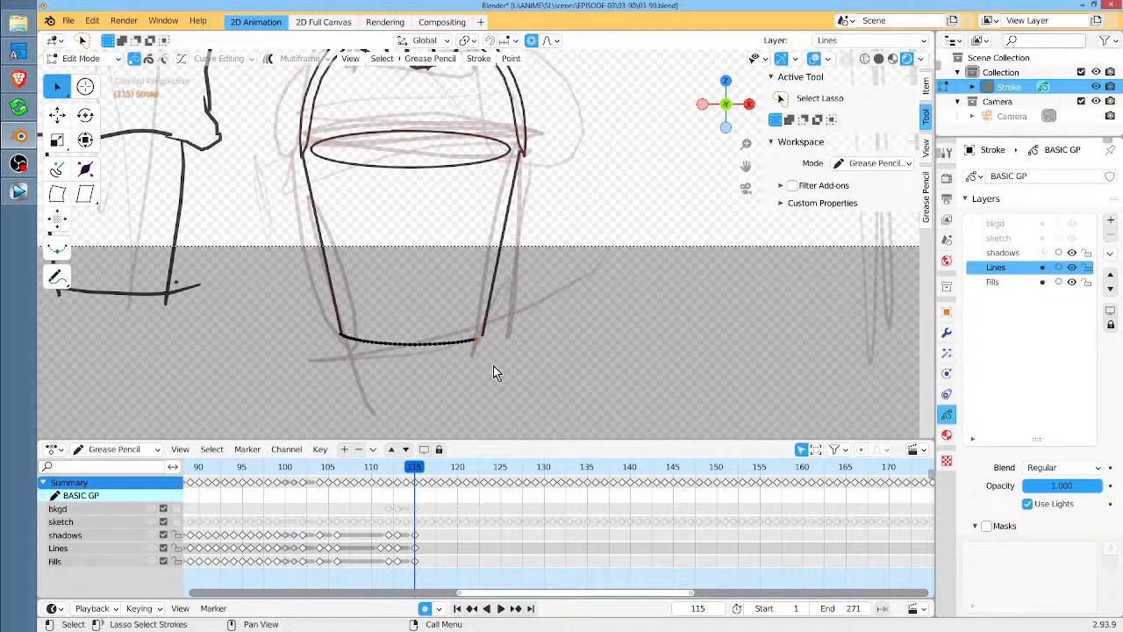
pyautogui.press('g')
pyautogui.click(494, 366)
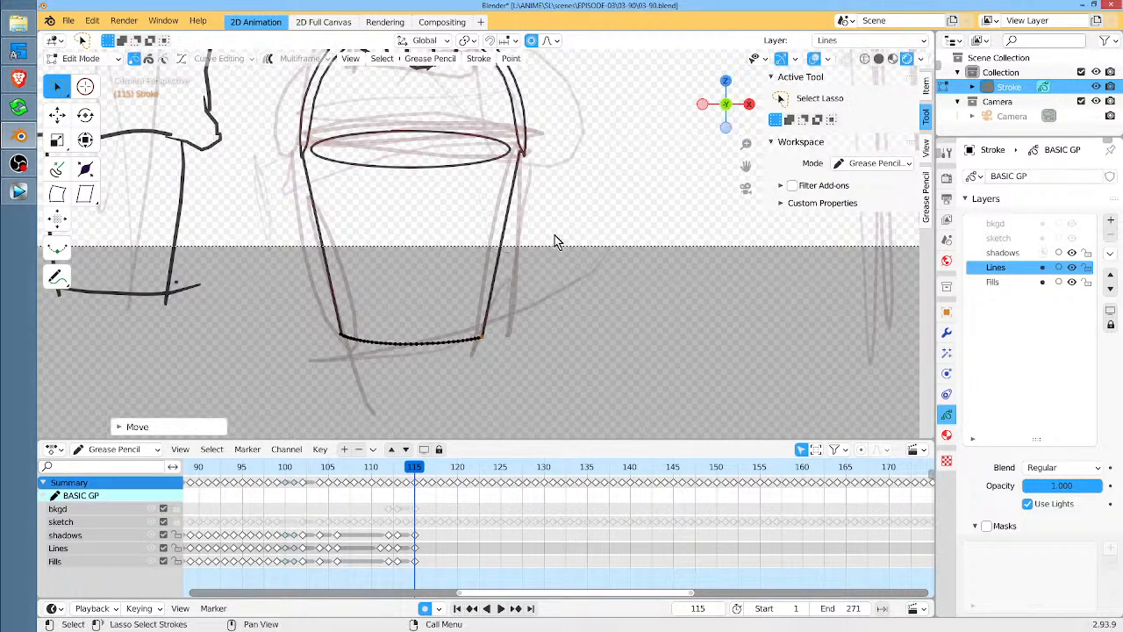
# Tweak the points of the rim ellipse and handle so their ends meet the tops of the bucket's side lines
pyautogui.press('w')
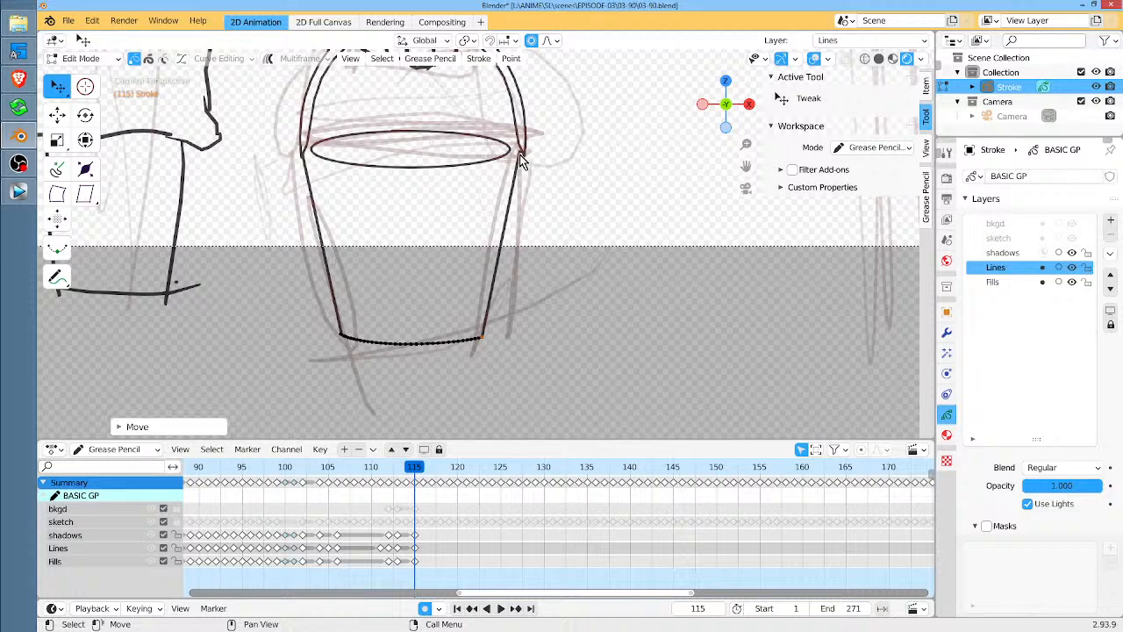
pyautogui.moveTo(519, 159); pyautogui.dragTo(521, 161)
pyautogui.moveTo(304, 159); pyautogui.dragTo(305, 154)
pyautogui.moveTo(514, 156)
pyautogui.mouseDown()
pyautogui.moveTo(529, 138)
pyautogui.moveTo(531, 155)
pyautogui.mouseUp()
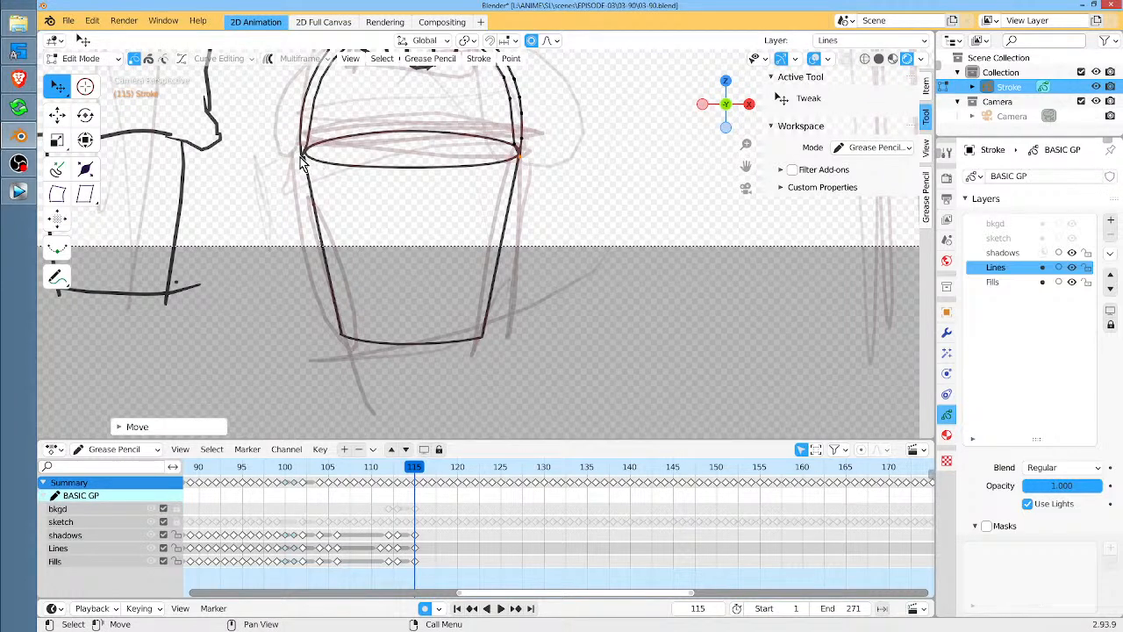
pyautogui.moveTo(301, 156); pyautogui.dragTo(303, 153)
pyautogui.moveTo(607, 177)
pyautogui.mouseDown(button='middle')
pyautogui.moveTo(581, 244)
pyautogui.moveTo(594, 271)
pyautogui.mouseUp(button='middle')
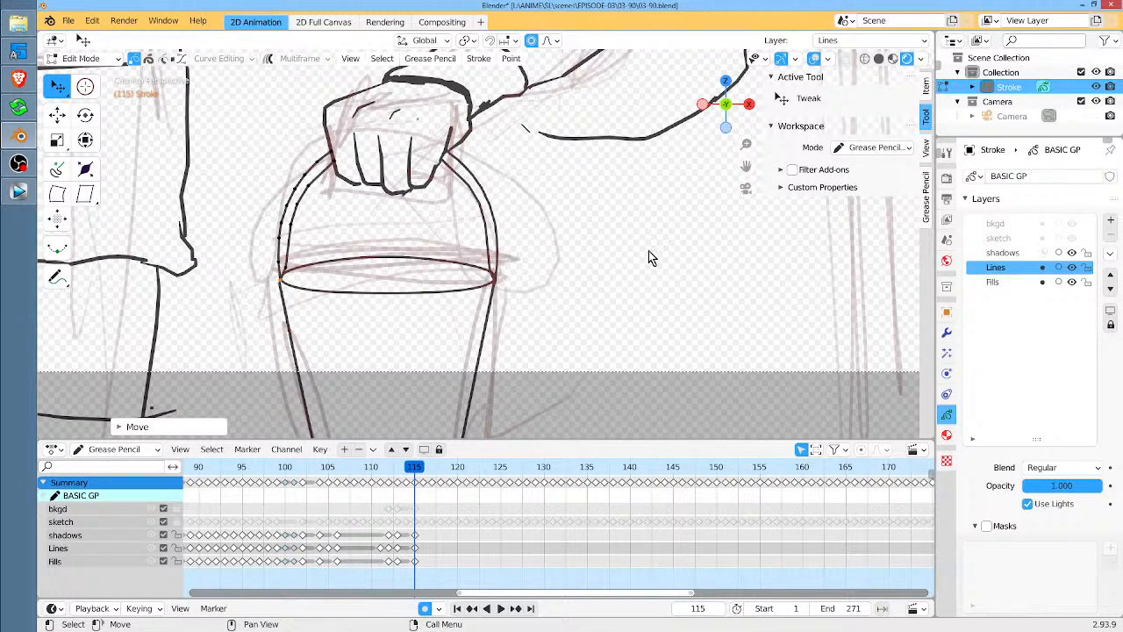
# Advance to frame 116, return to drawing with the Draw tool and insert a blank keyframe on the Lines layer
pyautogui.scroll(-3, 594, 280)
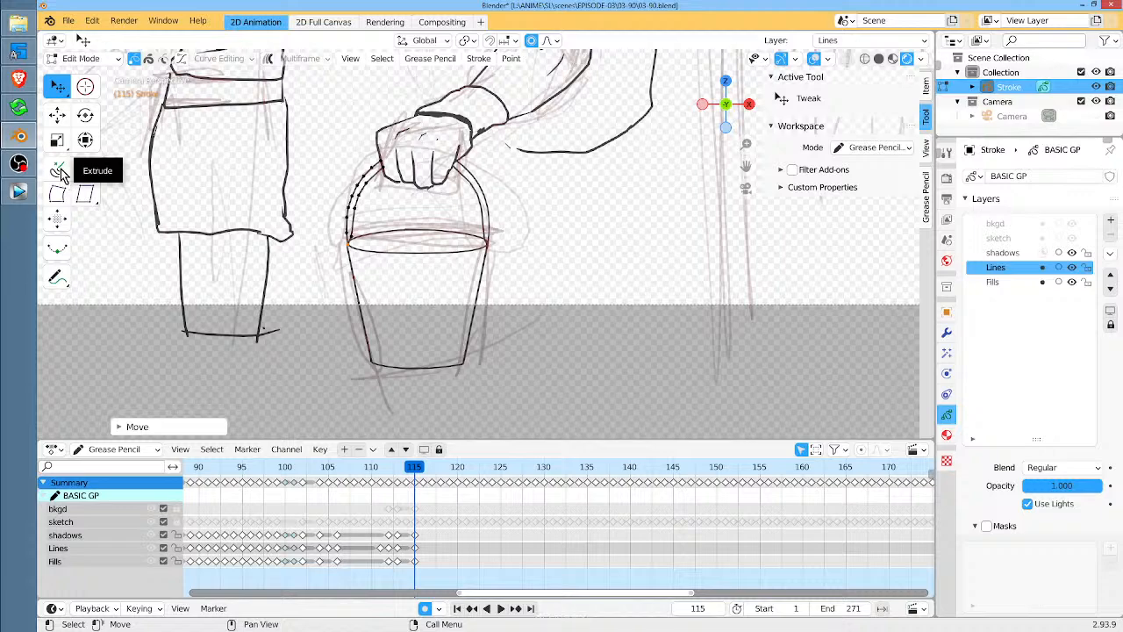
pyautogui.scroll(-3, 327, 96)
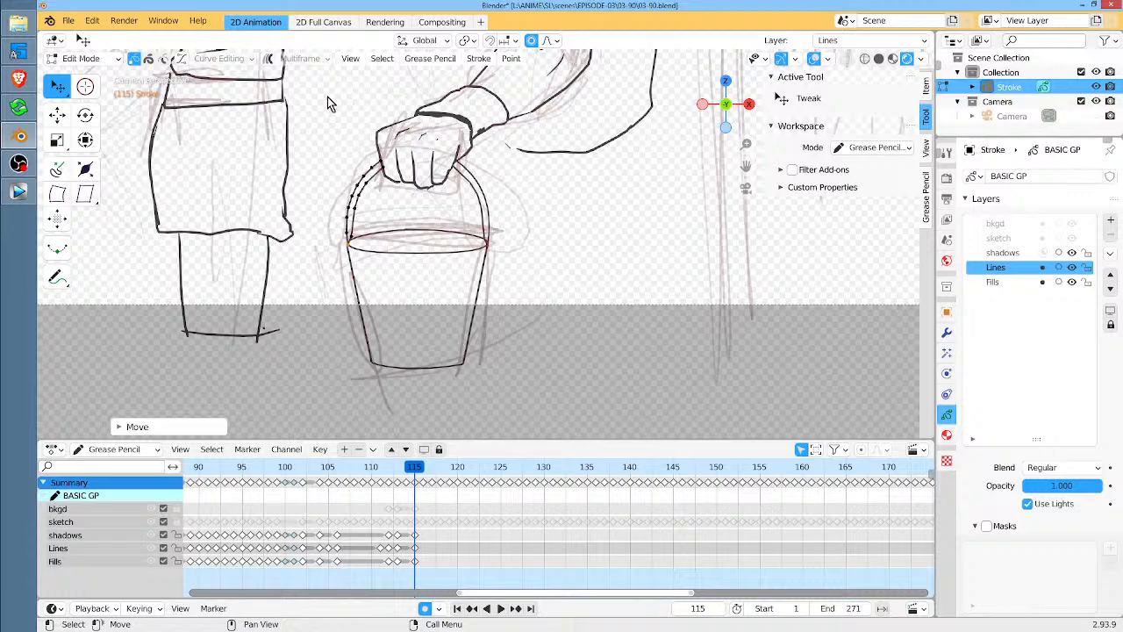
pyautogui.scroll(1, 588, 199)
pyautogui.scroll(-4, 588, 199)
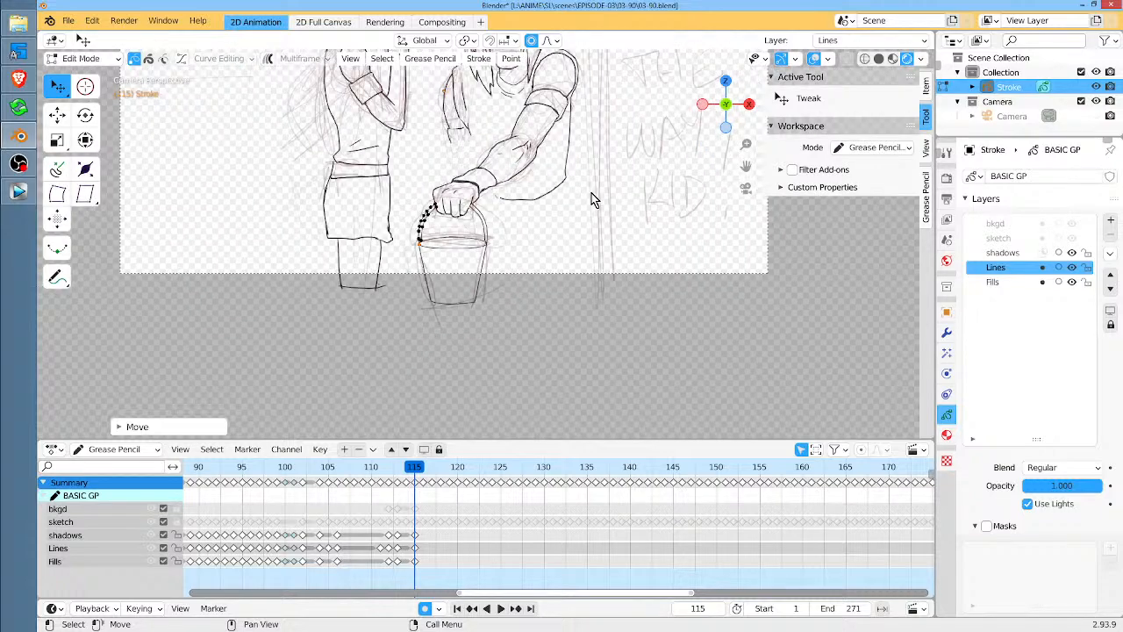
pyautogui.keyDown('shift'); pyautogui.moveTo(513, 287); pyautogui.dragTo(507, 256, button='middle'); pyautogui.keyUp('shift')
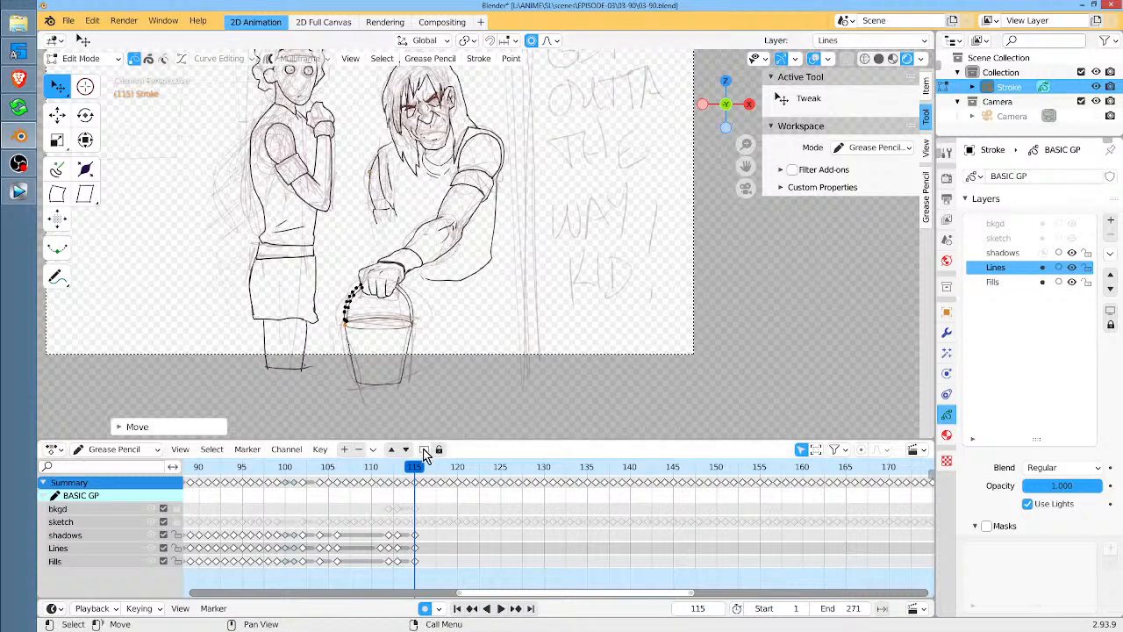
pyautogui.press('space')
pyautogui.press('space')
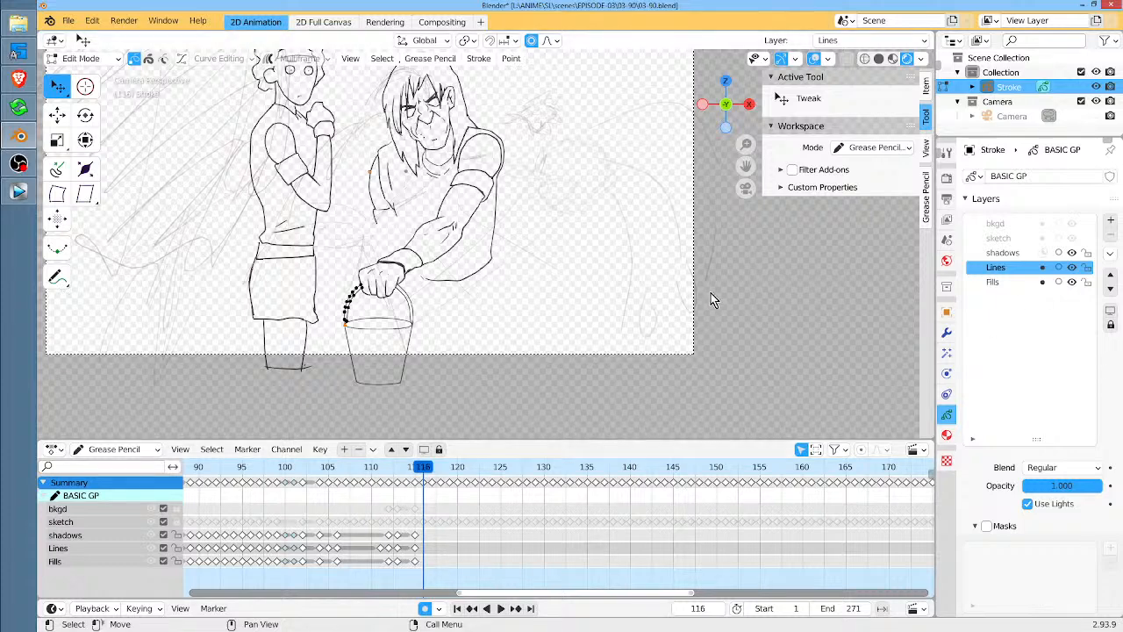
pyautogui.press('Tab')
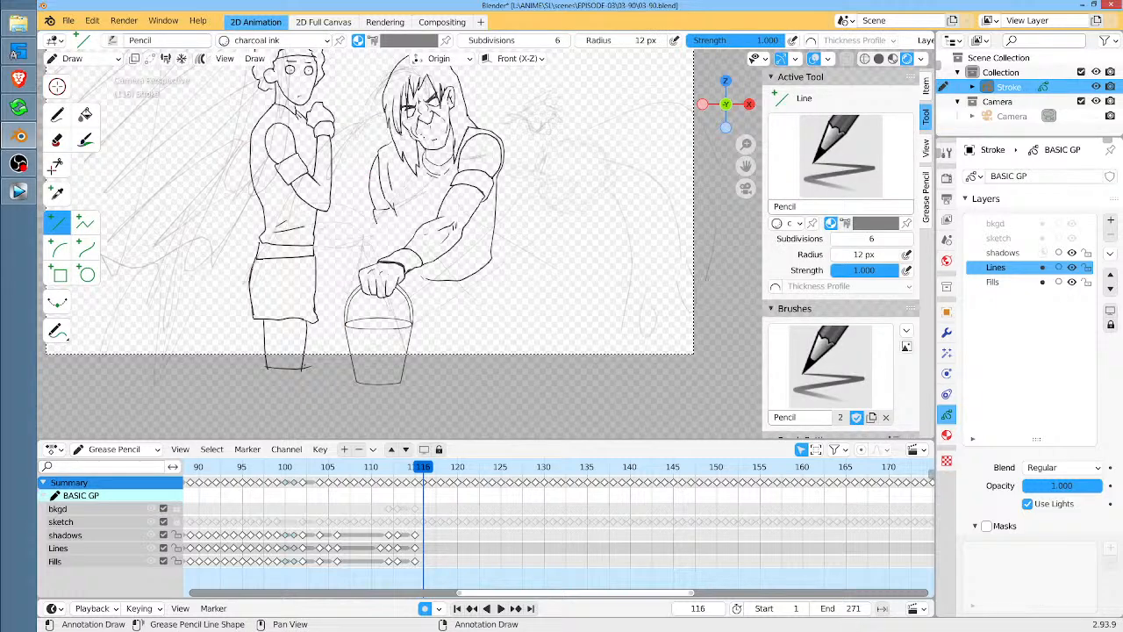
pyautogui.click(56, 114)
pyautogui.hotkey('shift', 'i')
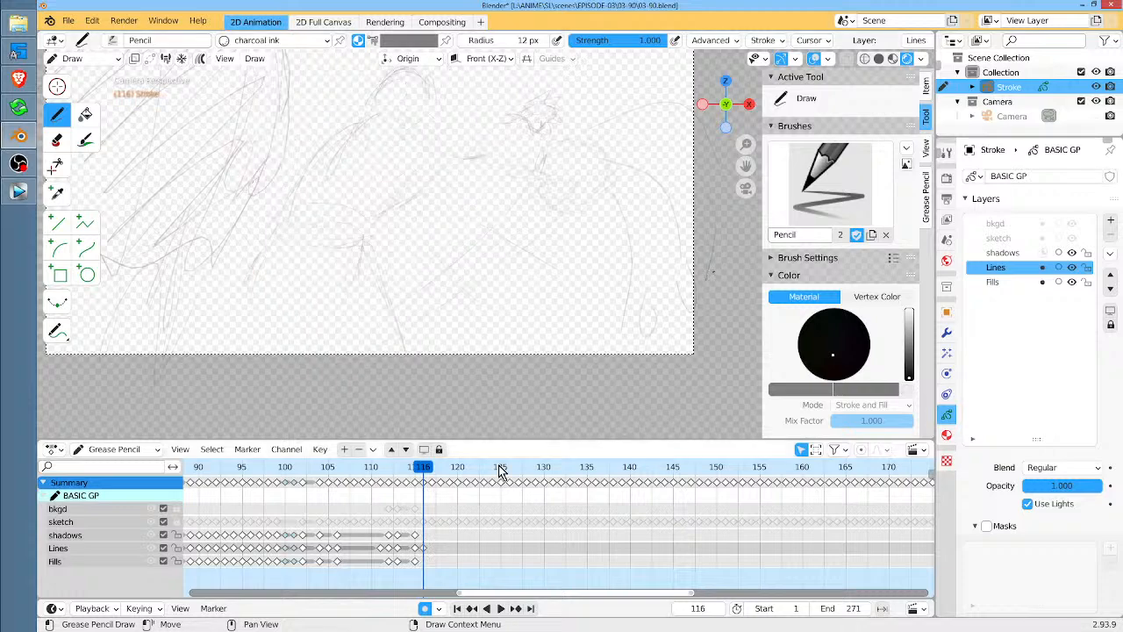
# At frame 116, make the sketch layer active with the PENCIL TEST material and raise its opacity to 1.000
pyautogui.moveTo(420, 231); pyautogui.dragTo(405, 310, button='middle')
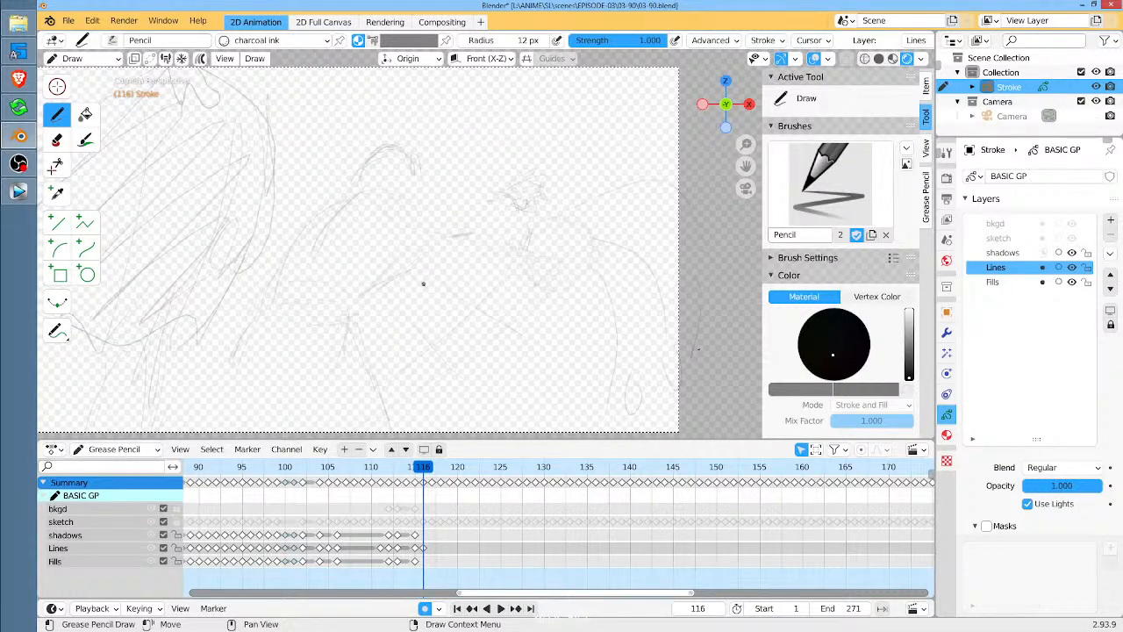
pyautogui.moveTo(424, 470)
pyautogui.mouseDown()
pyautogui.moveTo(394, 472)
pyautogui.moveTo(413, 471)
pyautogui.mouseUp()
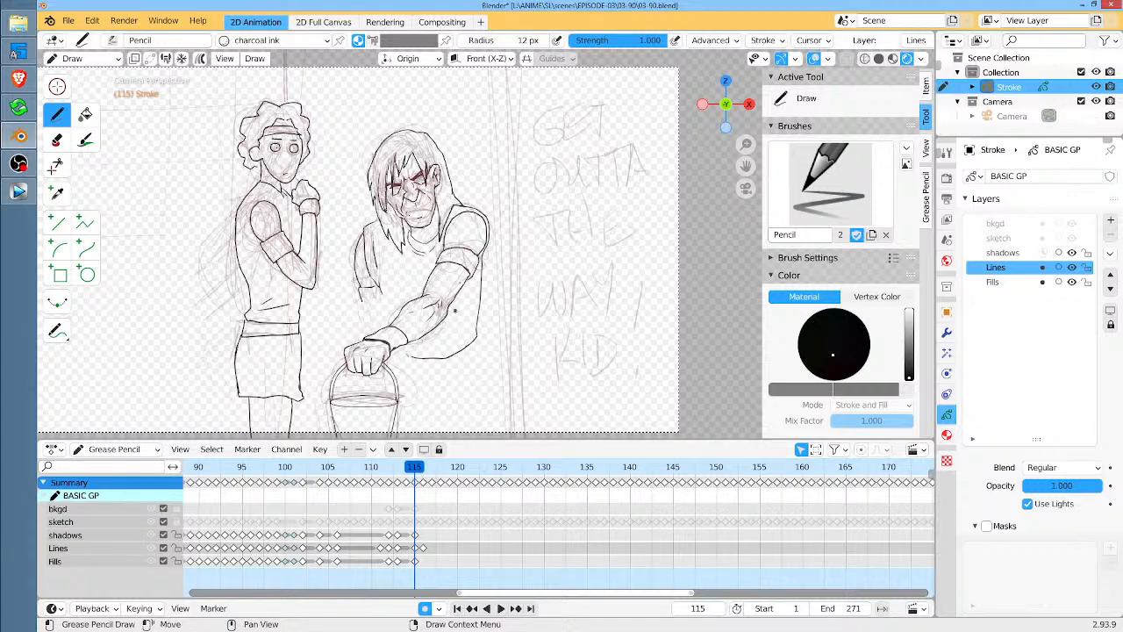
pyautogui.scroll(-5, 454, 310)
pyautogui.scroll(6, 457, 279)
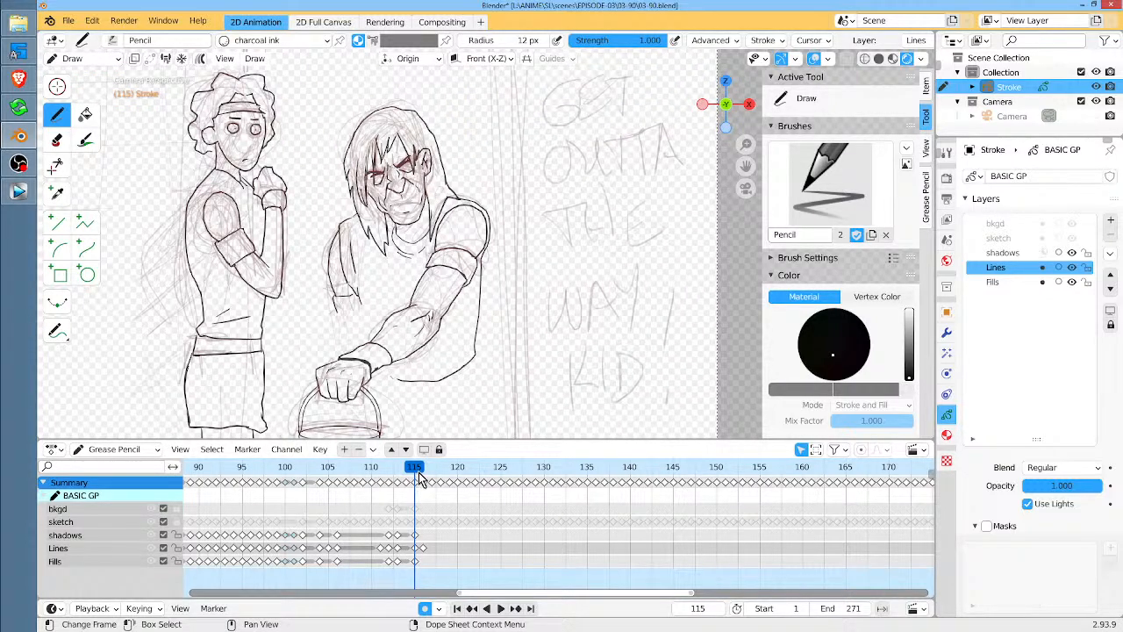
pyautogui.moveTo(422, 468)
pyautogui.mouseDown()
pyautogui.moveTo(411, 479)
pyautogui.moveTo(436, 478)
pyautogui.moveTo(405, 478)
pyautogui.moveTo(430, 470)
pyautogui.moveTo(423, 478)
pyautogui.mouseUp()
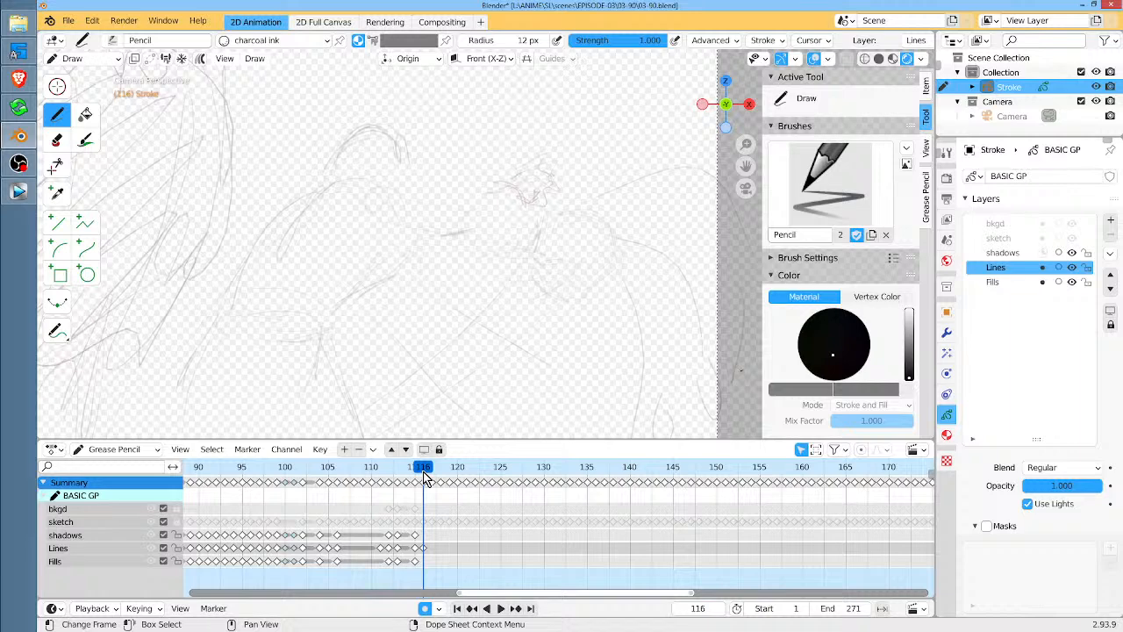
pyautogui.click(1026, 236)
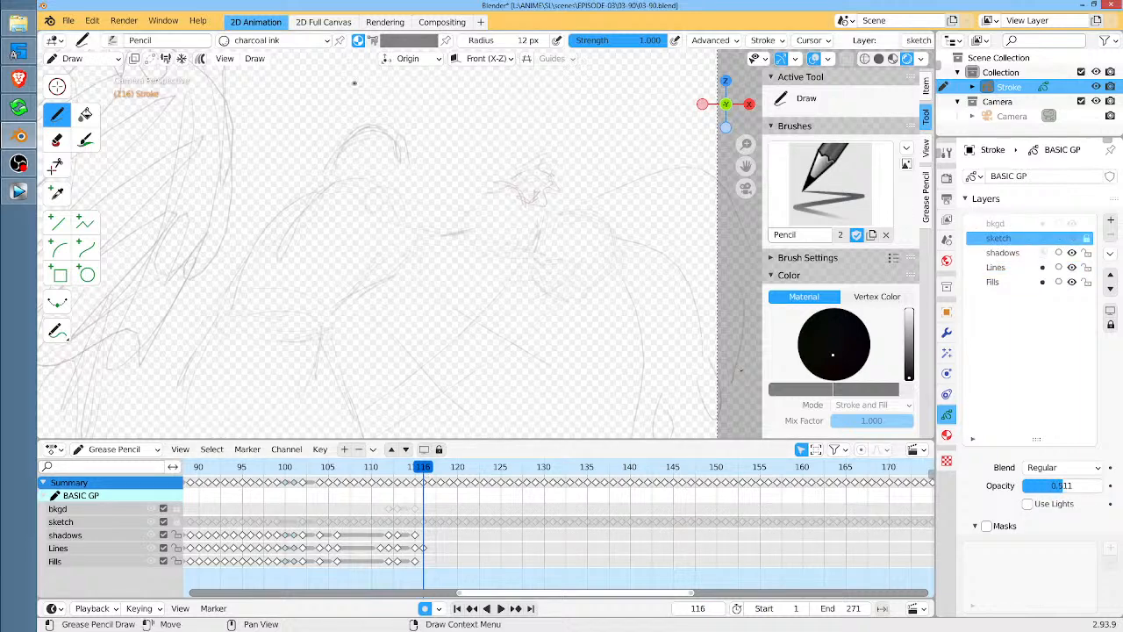
pyautogui.click(227, 40)
pyautogui.click(228, 101)
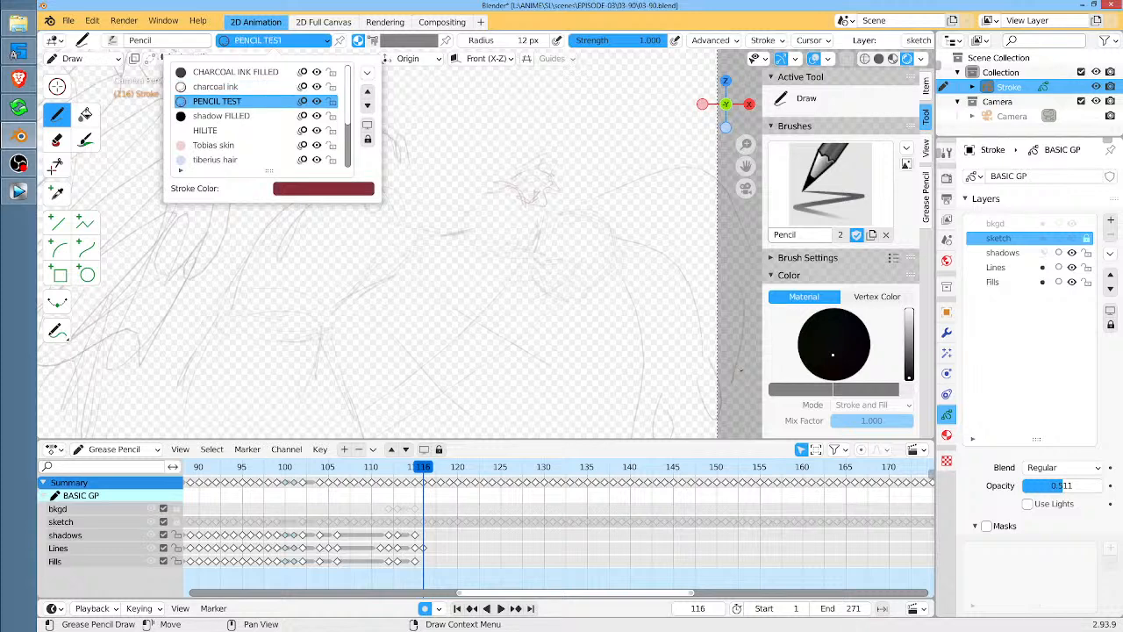
pyautogui.moveTo(1065, 486); pyautogui.dragTo(1116, 497)
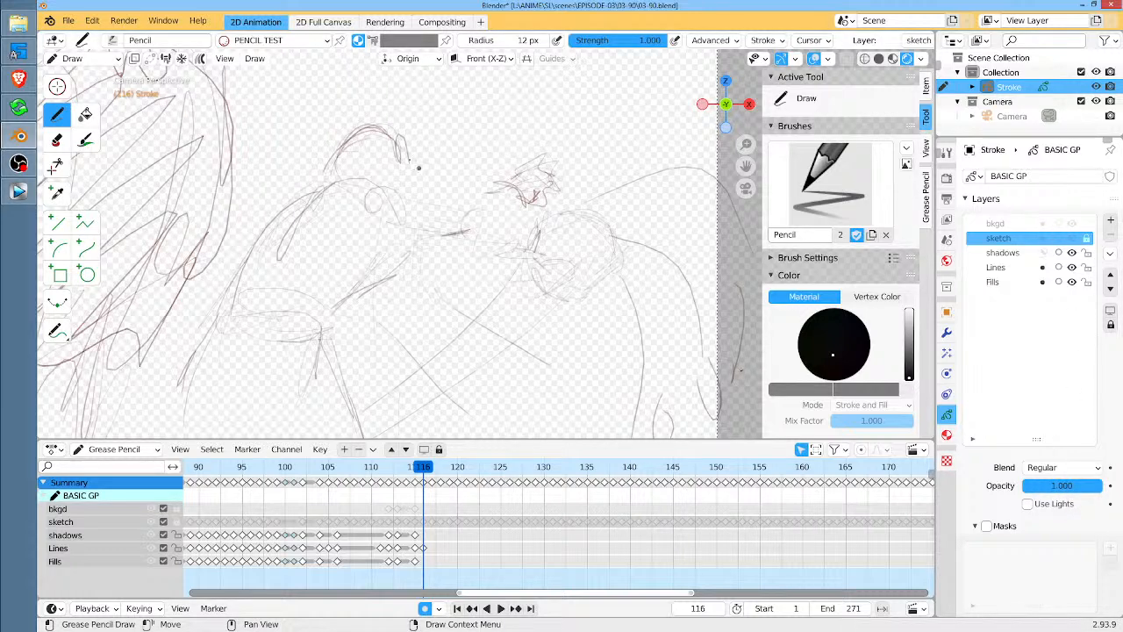
# Set the pencil brush radius to 20 px and enable pen pressure for radius and strength
pyautogui.click(540, 43)
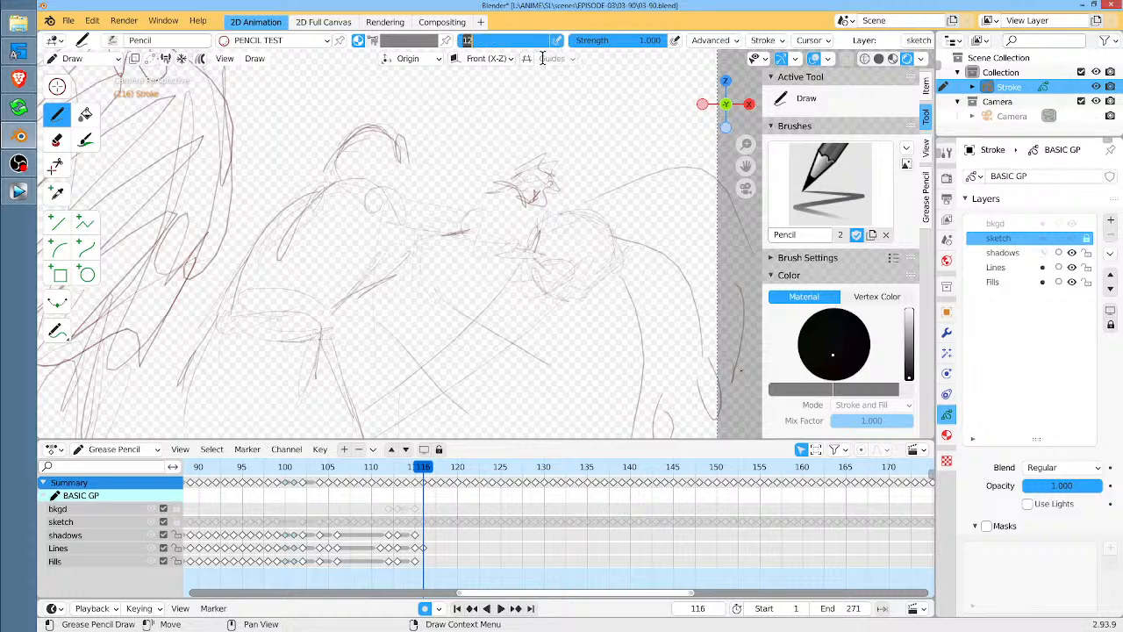
pyautogui.write('20')
pyautogui.press('Return')
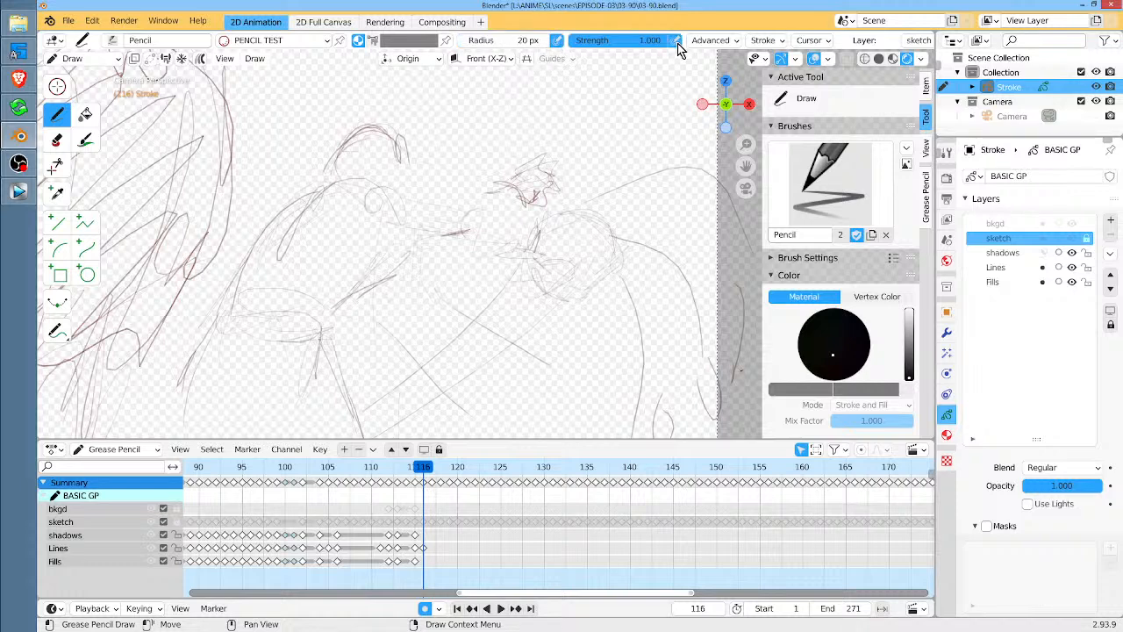
# Unlock the sketch layer and make it visible for drawing
pyautogui.click(397, 203)
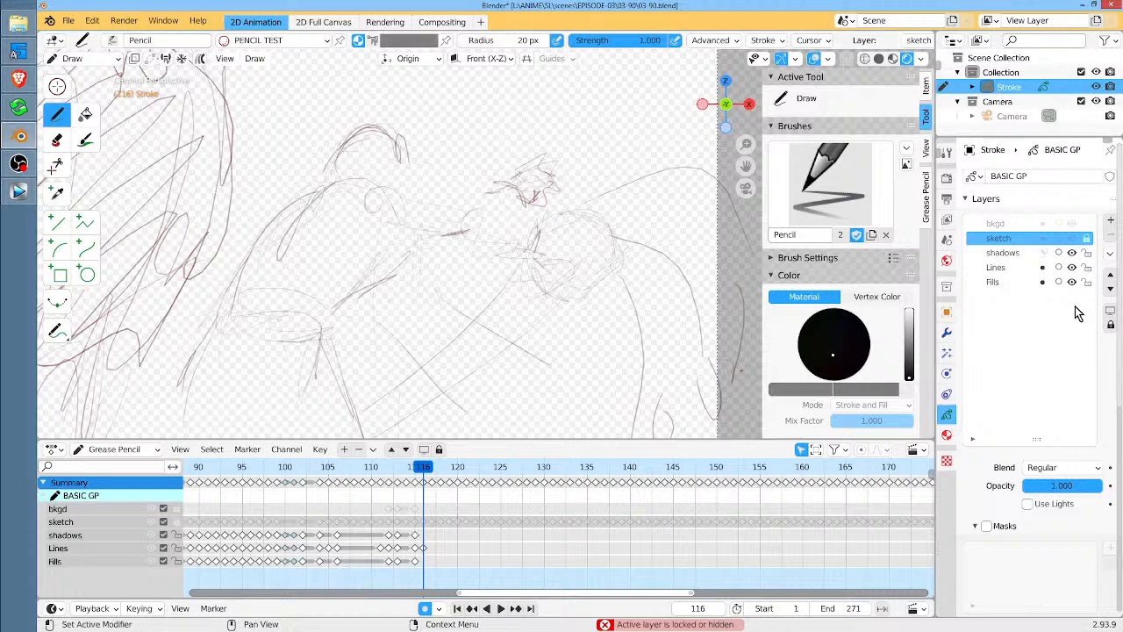
pyautogui.click(1085, 239)
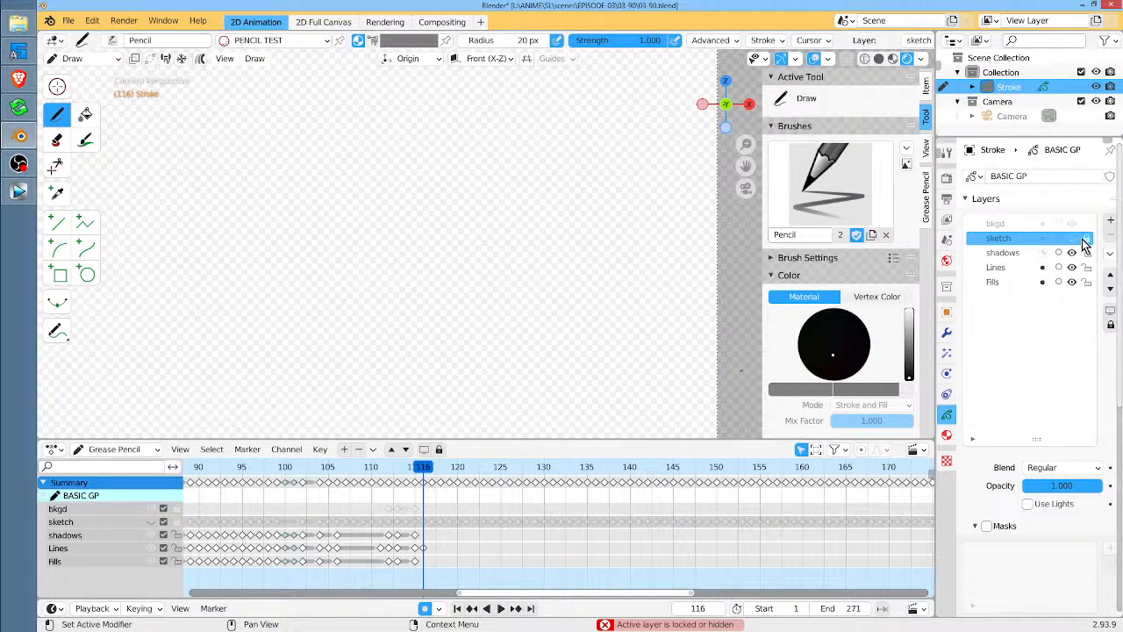
pyautogui.click(1086, 239)
pyautogui.click(1073, 239)
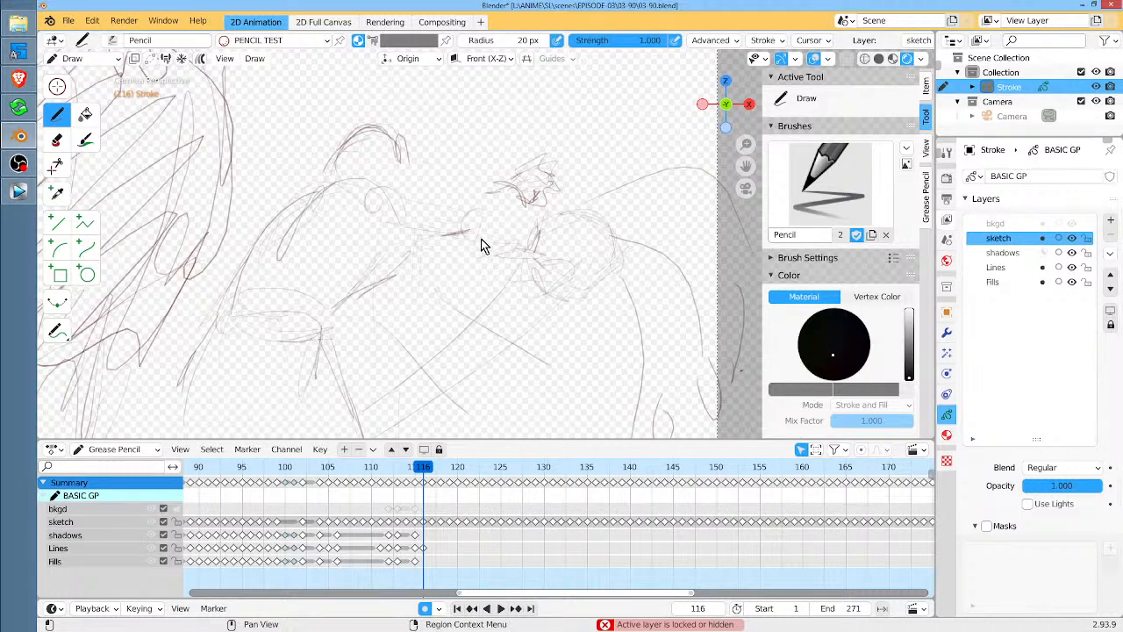
# Sketch the central figure's rounded shoulder and upper arm over the rough lines, undoing unwanted strokes
pyautogui.moveTo(373, 209)
pyautogui.mouseDown()
pyautogui.moveTo(405, 186)
pyautogui.moveTo(425, 199)
pyautogui.moveTo(421, 239)
pyautogui.moveTo(438, 240)
pyautogui.moveTo(420, 247)
pyautogui.moveTo(373, 232)
pyautogui.moveTo(377, 246)
pyautogui.moveTo(348, 261)
pyautogui.mouseUp()
pyautogui.moveTo(372, 211); pyautogui.dragTo(370, 235)
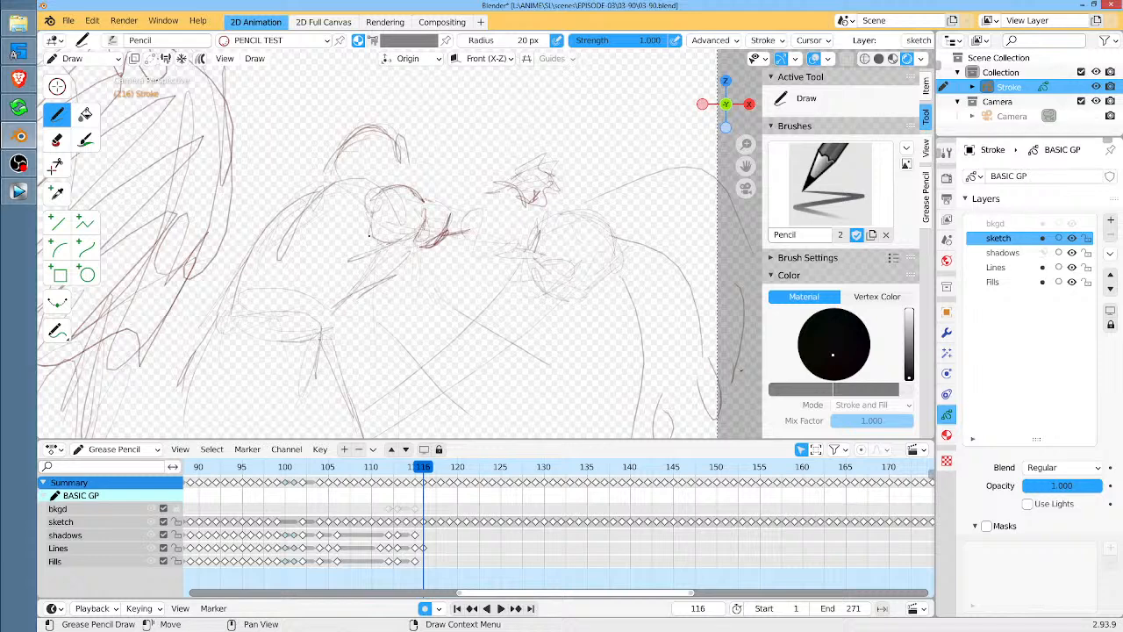
pyautogui.hotkey('ctrl', 'z')
pyautogui.hotkey('ctrl', 'z')
pyautogui.hotkey('ctrl', 'z')
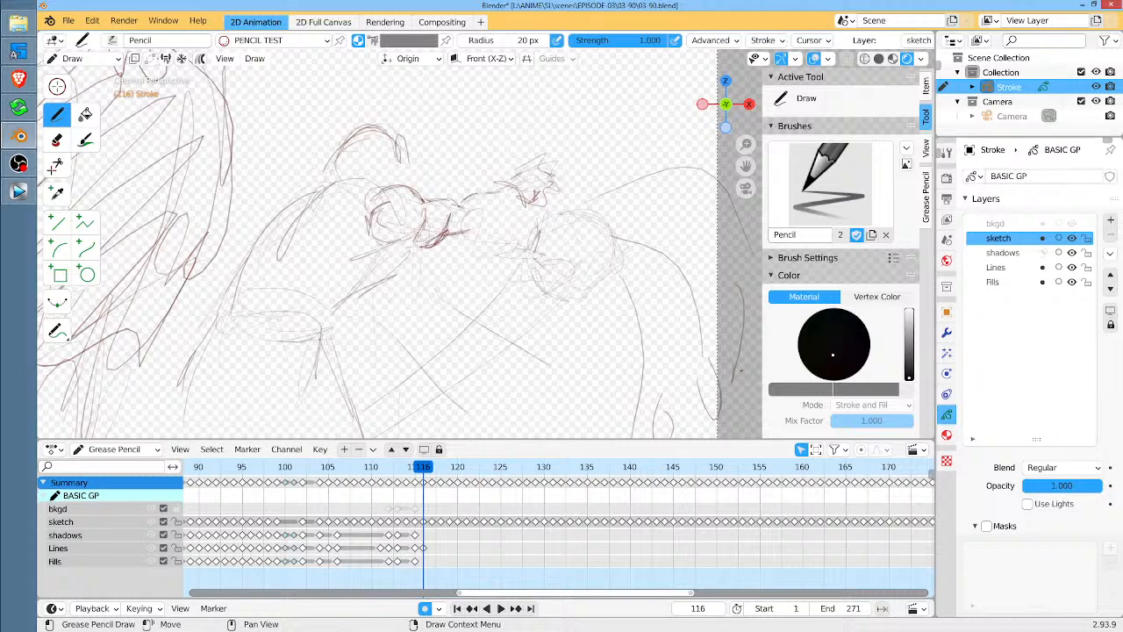
# Sketch the outstretched forearm from the elbow up to the wrist below the raised fist
pyautogui.moveTo(483, 203); pyautogui.dragTo(475, 218)
pyautogui.moveTo(482, 208)
pyautogui.mouseDown()
pyautogui.moveTo(458, 220)
pyautogui.moveTo(503, 225)
pyautogui.moveTo(519, 207)
pyautogui.mouseUp()
pyautogui.moveTo(467, 231)
pyautogui.mouseDown()
pyautogui.moveTo(493, 234)
pyautogui.moveTo(517, 208)
pyautogui.moveTo(501, 202)
pyautogui.mouseUp()
pyautogui.moveTo(523, 189); pyautogui.dragTo(510, 208)
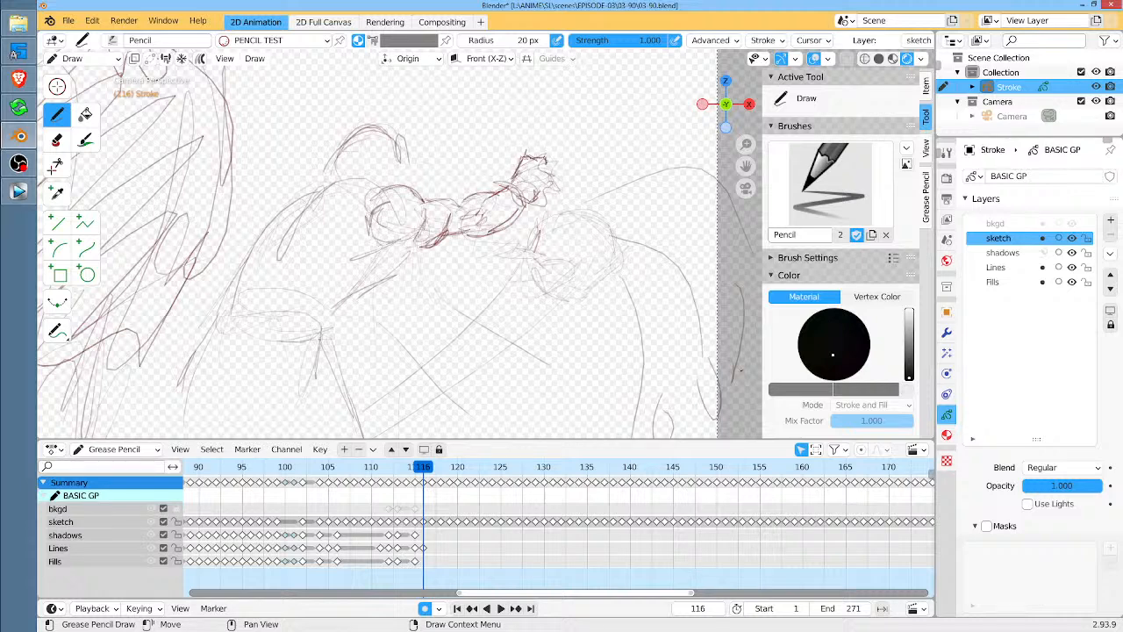
# Outline the raised fist, add a curved contour on the form beside it, and erase the fist strokes
pyautogui.moveTo(536, 162)
pyautogui.mouseDown()
pyautogui.moveTo(552, 167)
pyautogui.moveTo(527, 207)
pyautogui.mouseUp()
pyautogui.moveTo(544, 212); pyautogui.dragTo(605, 254)
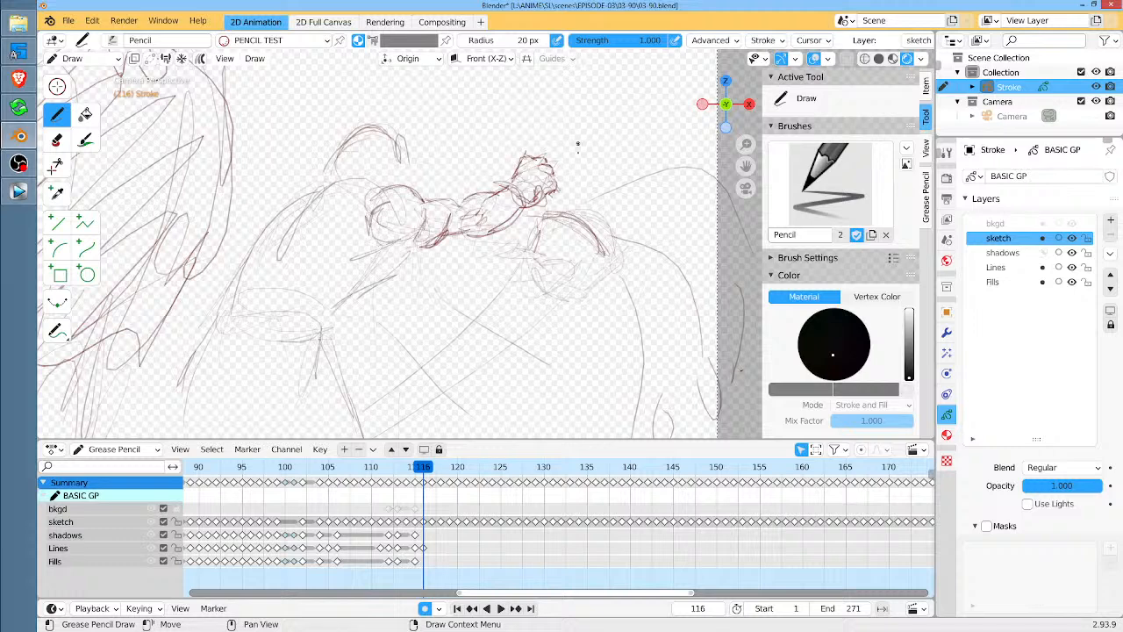
pyautogui.moveTo(548, 145)
pyautogui.keyDown('ctrl'); pyautogui.mouseDown()
pyautogui.moveTo(529, 156)
pyautogui.moveTo(540, 193)
pyautogui.mouseUp(); pyautogui.keyUp('ctrl')
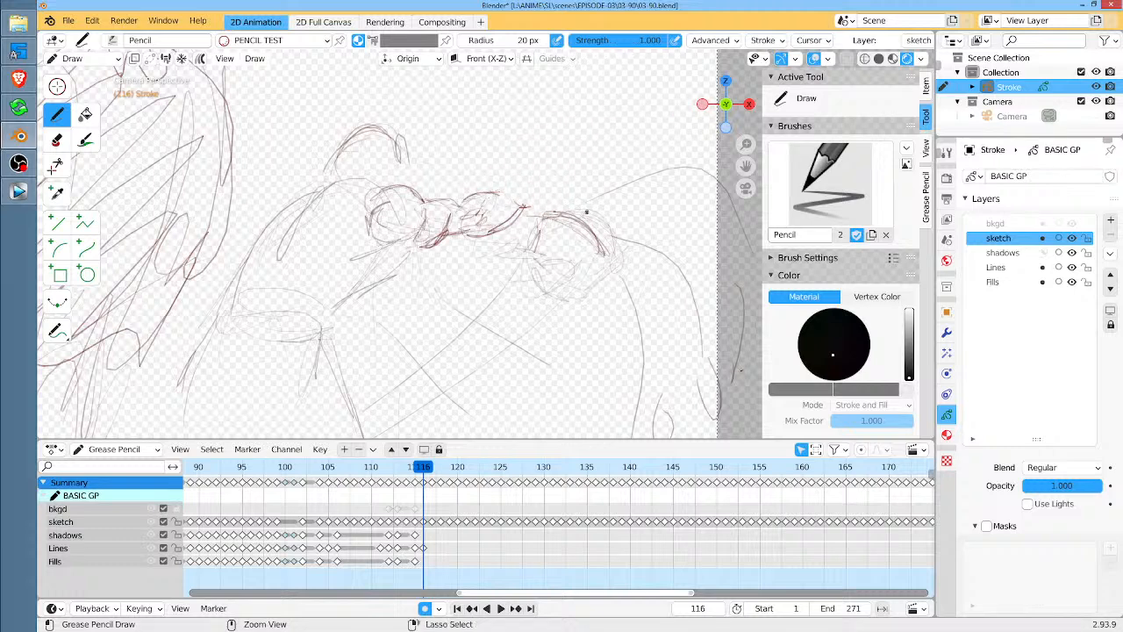
# Erase the curved contour strokes beside the clasped forms and sketch a downward-bending shape ending in an oval in their place
pyautogui.moveTo(563, 218)
pyautogui.keyDown('ctrl'); pyautogui.mouseDown()
pyautogui.moveTo(586, 248)
pyautogui.moveTo(596, 229)
pyautogui.moveTo(566, 266)
pyautogui.mouseUp(); pyautogui.keyUp('ctrl')
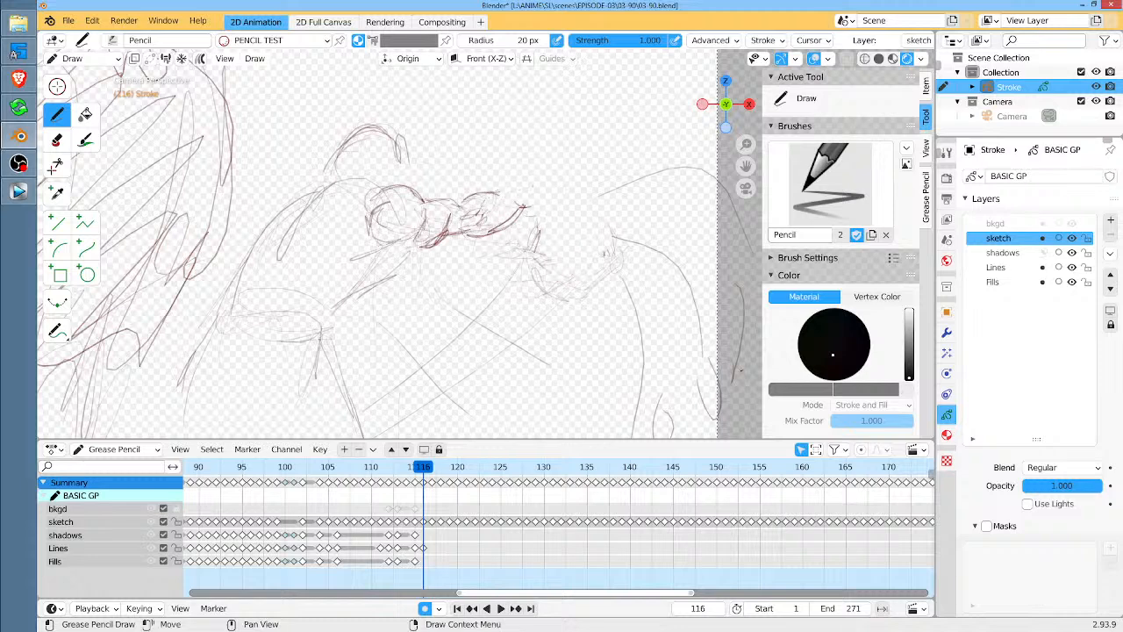
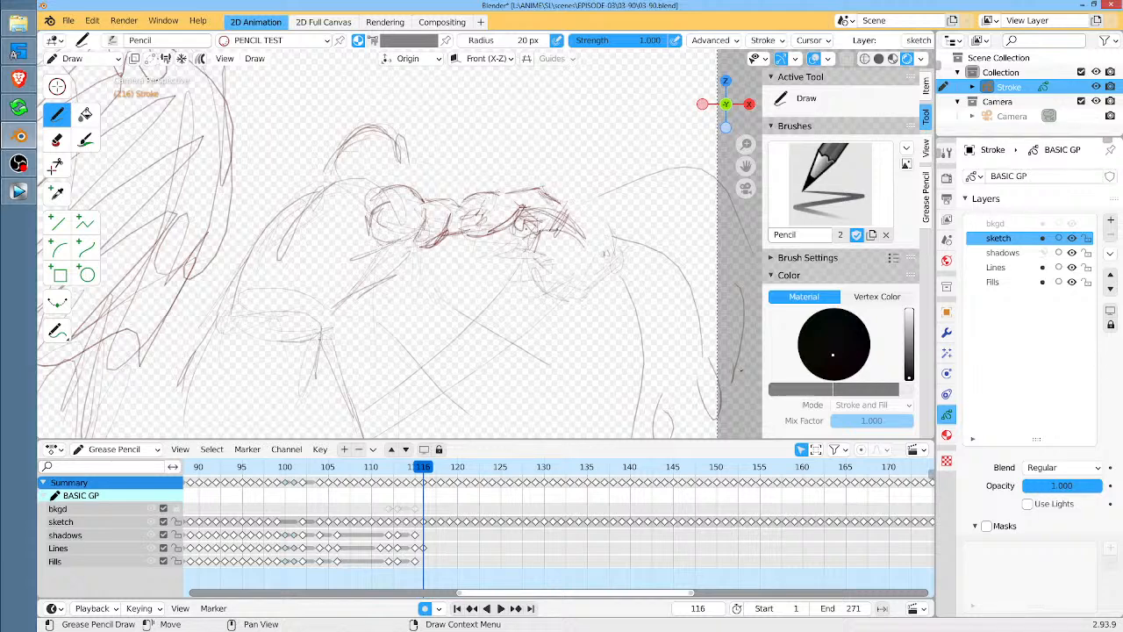
pyautogui.moveTo(580, 236); pyautogui.dragTo(532, 228)
pyautogui.moveTo(518, 274)
pyautogui.mouseDown()
pyautogui.moveTo(497, 303)
pyautogui.moveTo(544, 288)
pyautogui.mouseUp()
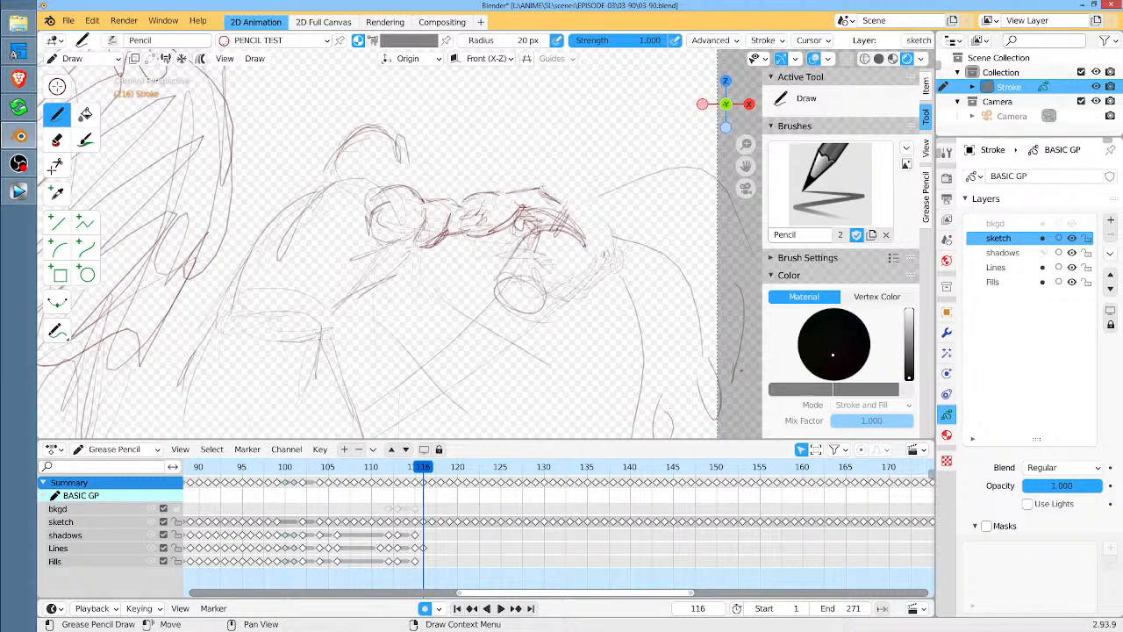
pyautogui.moveTo(588, 239)
pyautogui.mouseDown()
pyautogui.moveTo(585, 293)
pyautogui.moveTo(535, 318)
pyautogui.mouseUp()
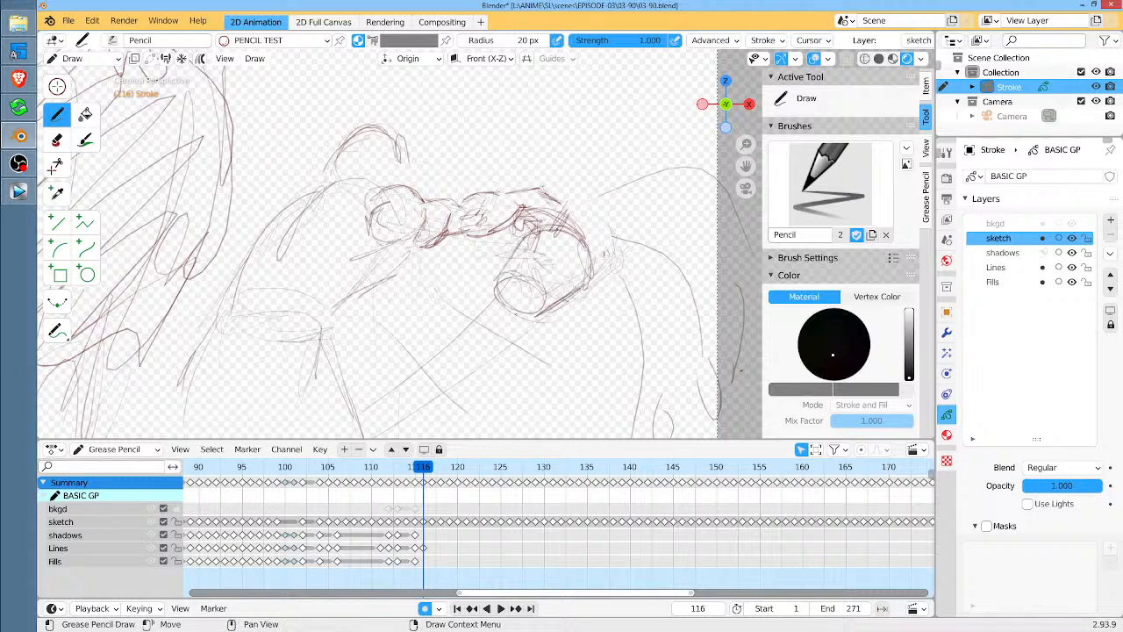
pyautogui.moveTo(518, 273)
pyautogui.mouseDown()
pyautogui.moveTo(498, 298)
pyautogui.moveTo(544, 296)
pyautogui.mouseUp()
pyautogui.scroll(-4, 606, 258)
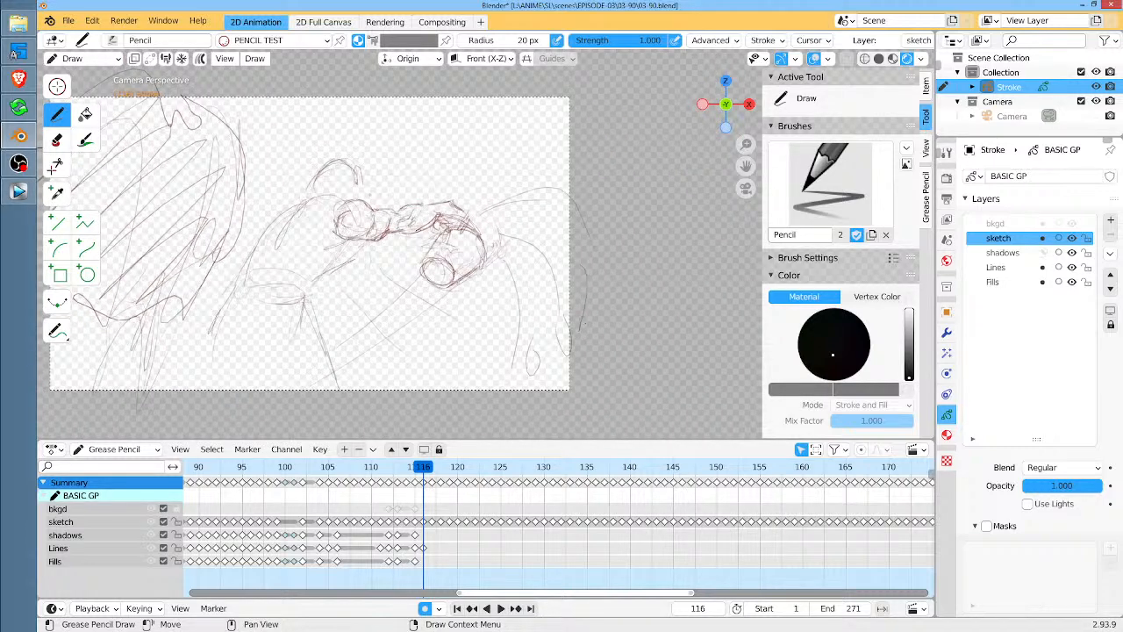
# Play through the frames following 116, and go back to frame 53 showing the three characters
pyautogui.press('space')
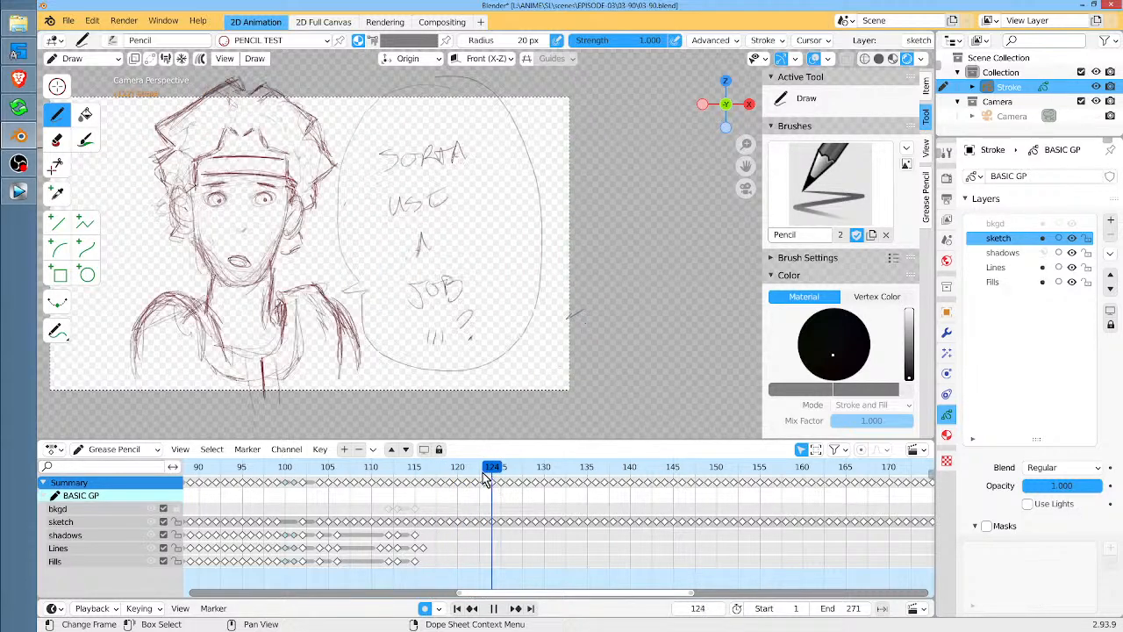
pyautogui.moveTo(482, 471); pyautogui.dragTo(435, 470)
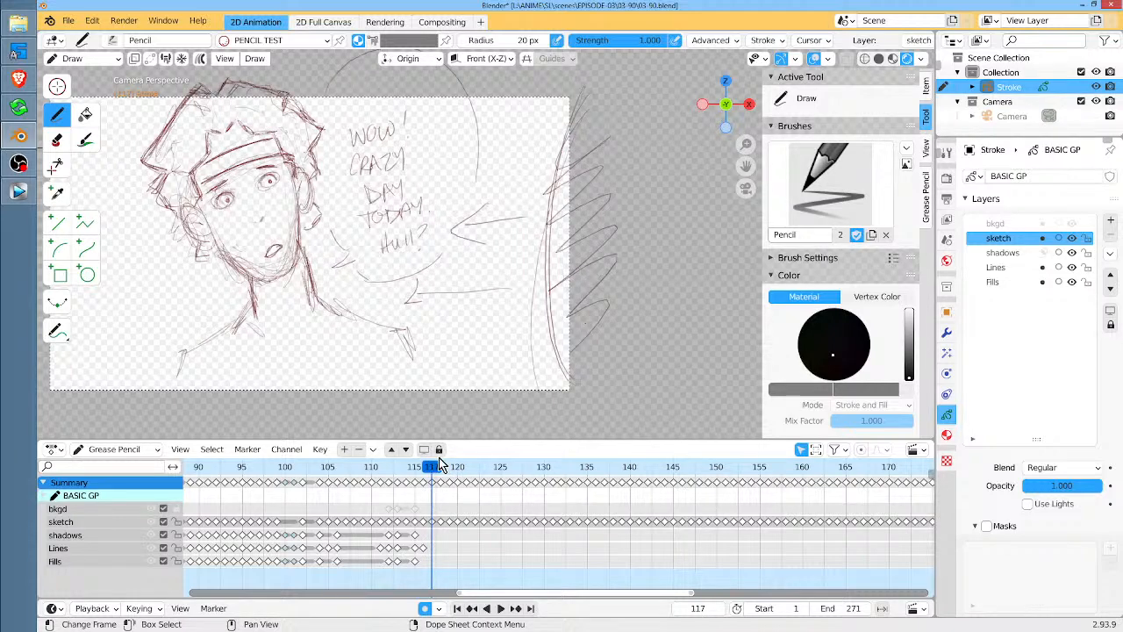
pyautogui.scroll(-5, 448, 544)
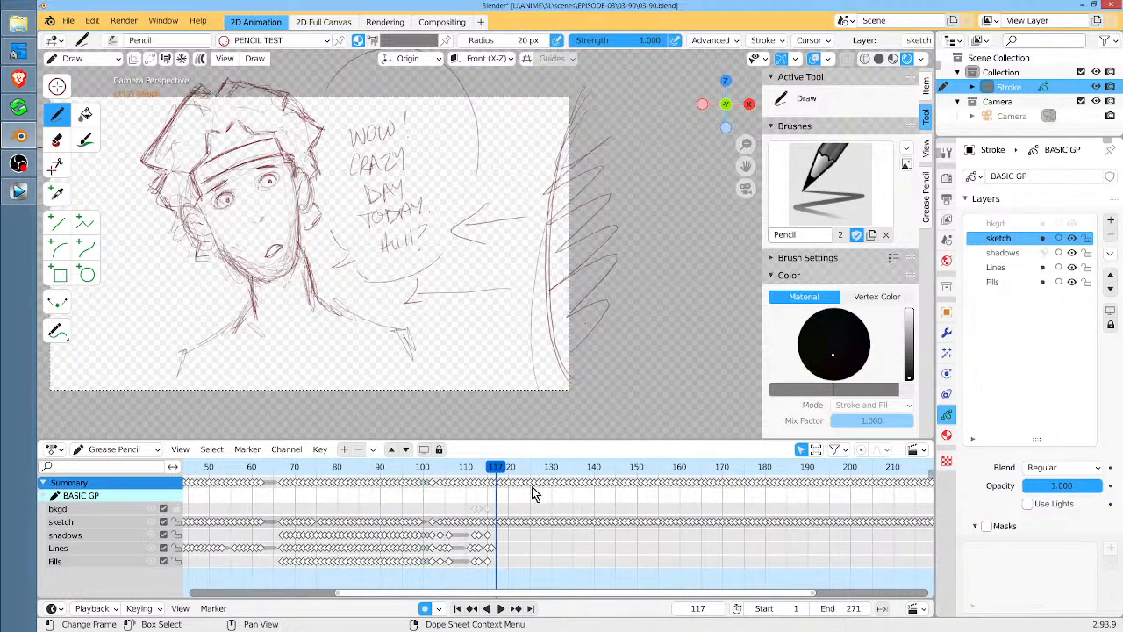
pyautogui.moveTo(495, 474); pyautogui.dragTo(245, 494)
pyautogui.moveTo(253, 489); pyautogui.dragTo(301, 476, button='middle')
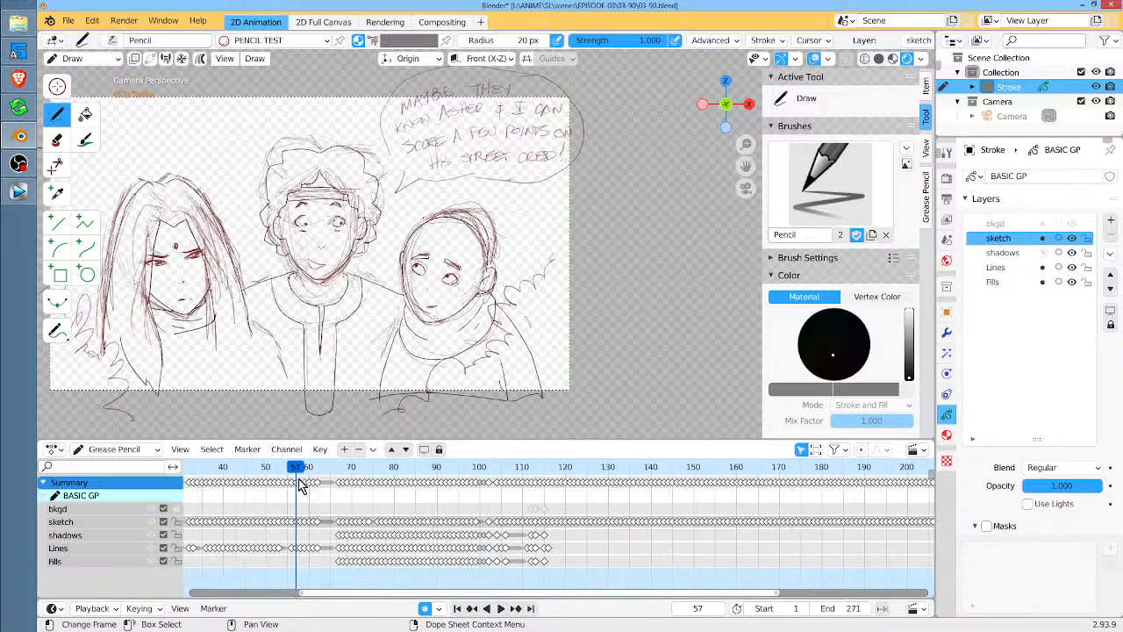
pyautogui.moveTo(296, 468); pyautogui.dragTo(281, 474)
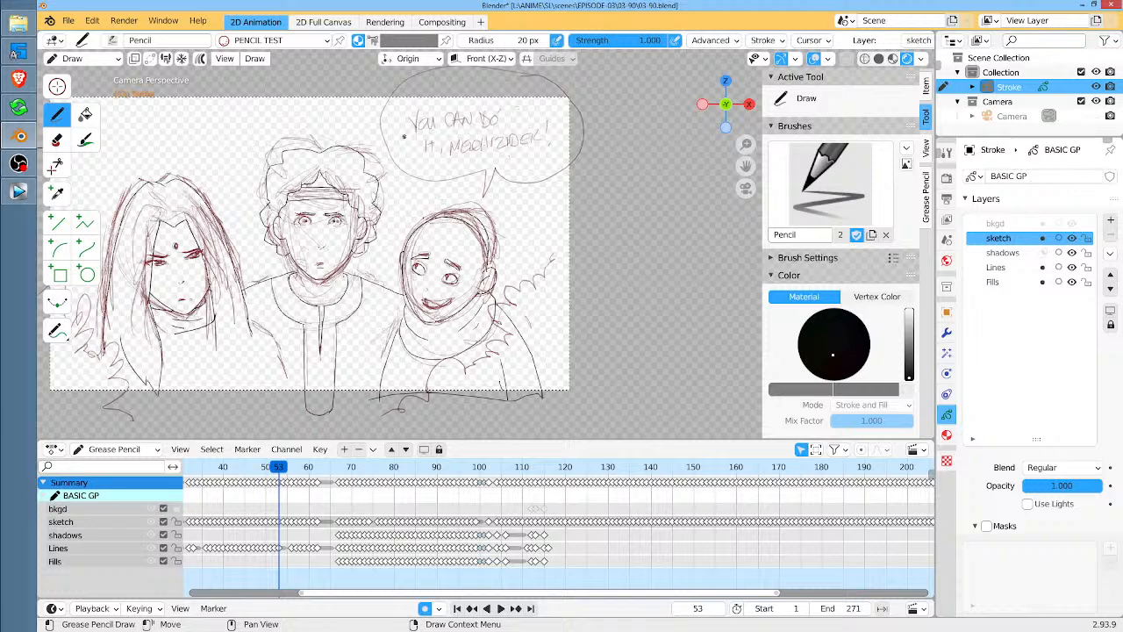
# Enter Edit Mode and isolate the Lines layer for editing at frame 53
pyautogui.press('Tab')
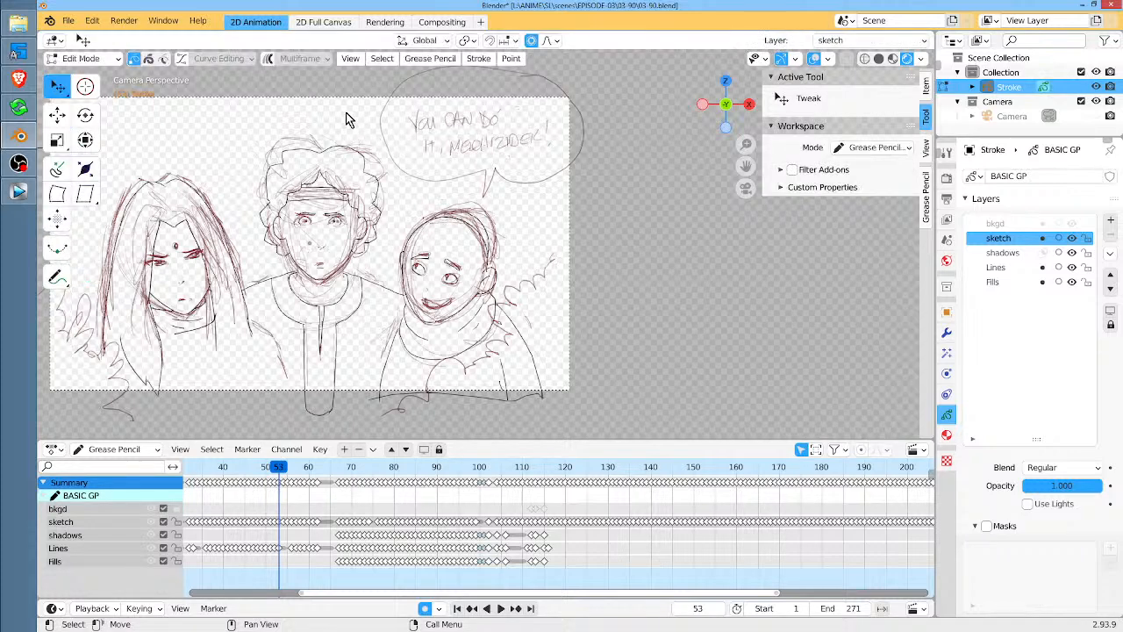
pyautogui.press('g')
pyautogui.click(263, 287)
pyautogui.click(1036, 268)
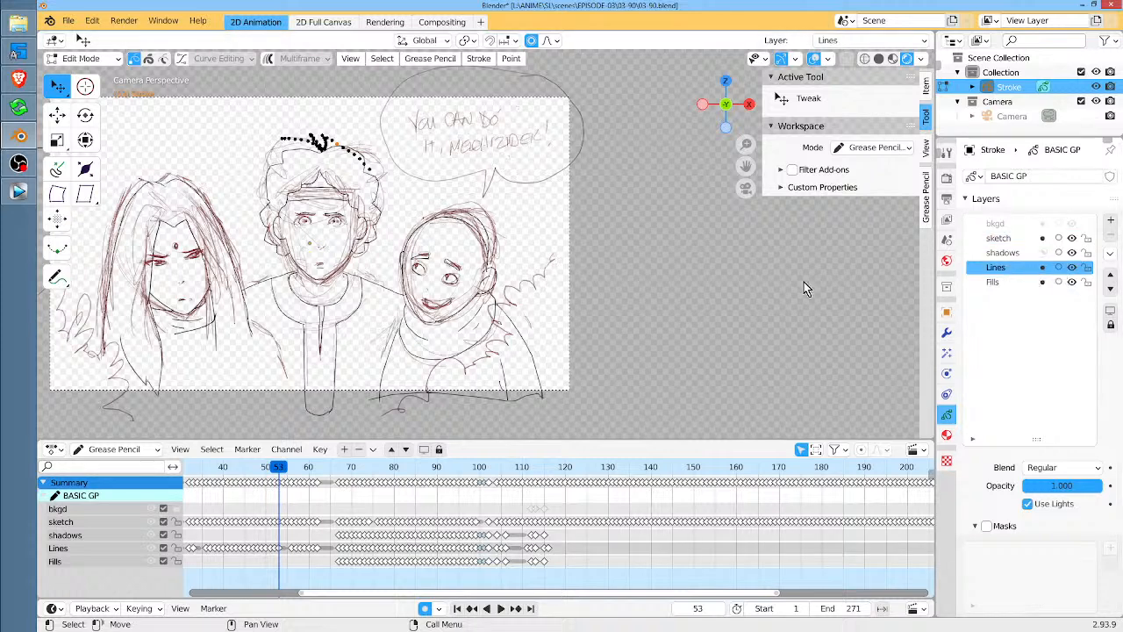
pyautogui.press('Tab')
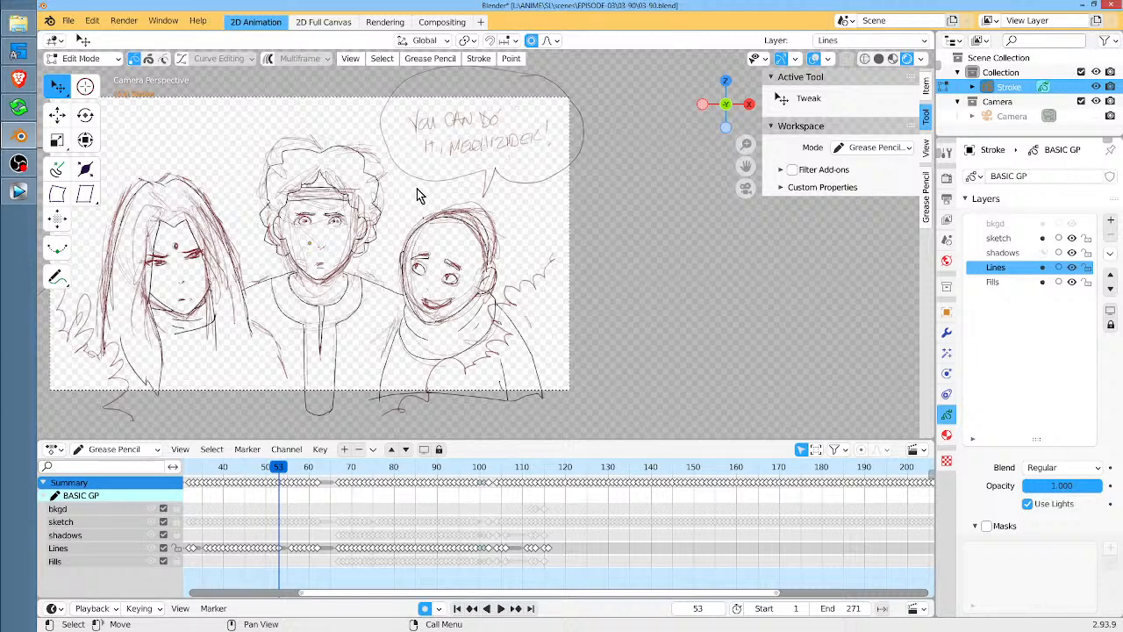
# Lasso-select the central curly-haired character's line strokes and copy them
pyautogui.press('w')
pyautogui.press('w')
pyautogui.press('w')
pyautogui.moveTo(335, 114)
pyautogui.mouseDown()
pyautogui.moveTo(243, 150)
pyautogui.moveTo(238, 234)
pyautogui.moveTo(289, 386)
pyautogui.moveTo(360, 423)
pyautogui.moveTo(397, 204)
pyautogui.moveTo(382, 147)
pyautogui.mouseUp()
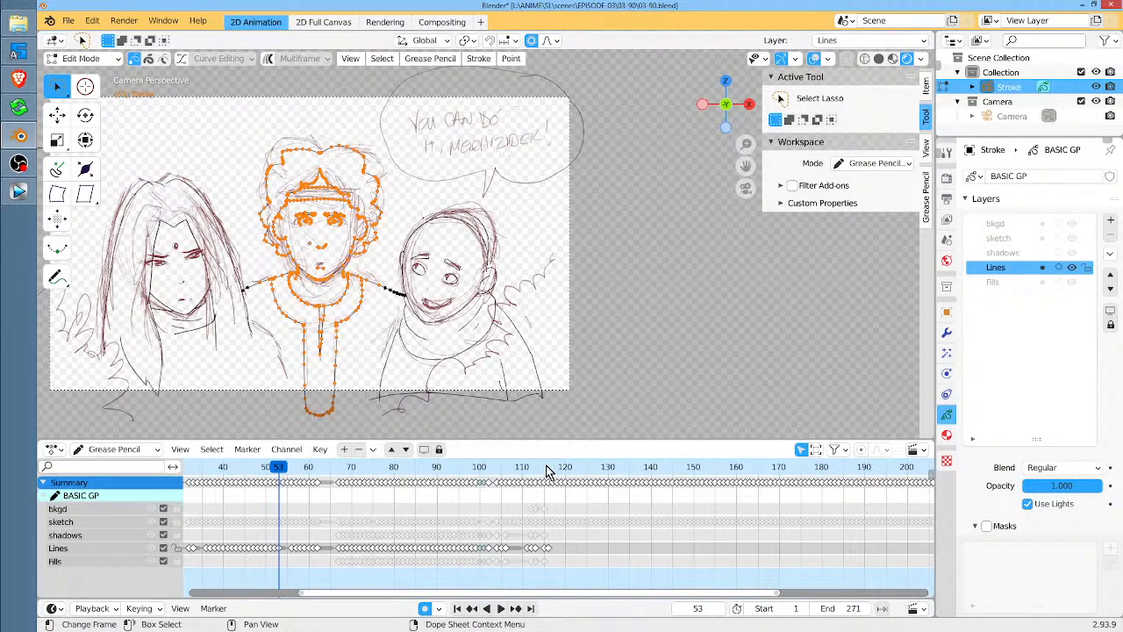
# At frame 117, lower the sketch layer's opacity and create a new keyframe on the Lines layer
pyautogui.moveTo(536, 470); pyautogui.dragTo(552, 467)
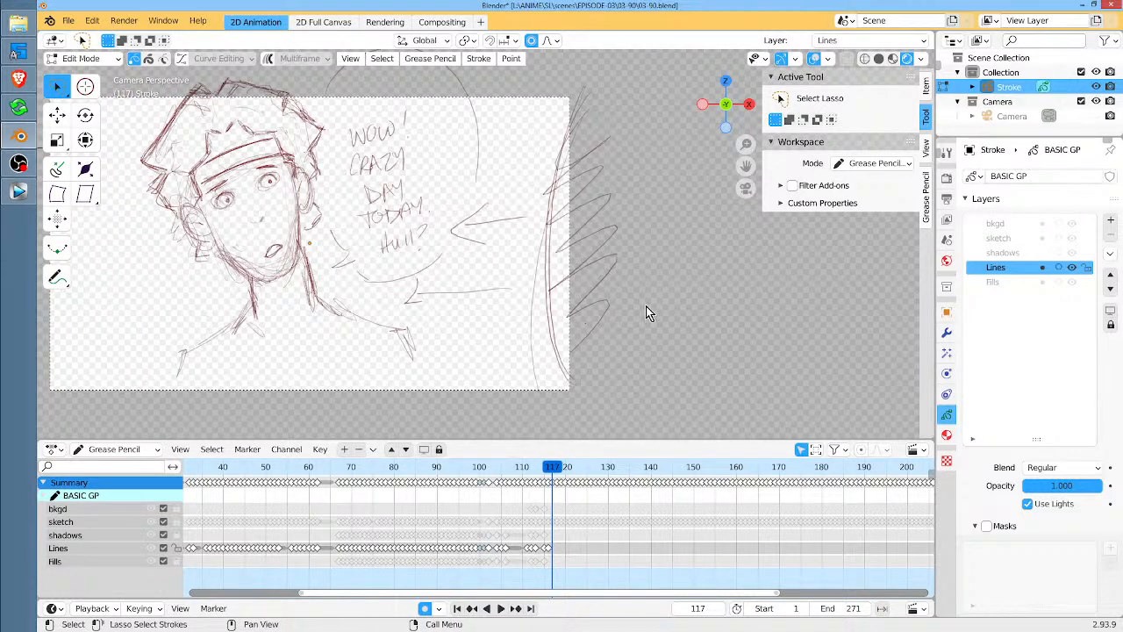
pyautogui.press('Tab')
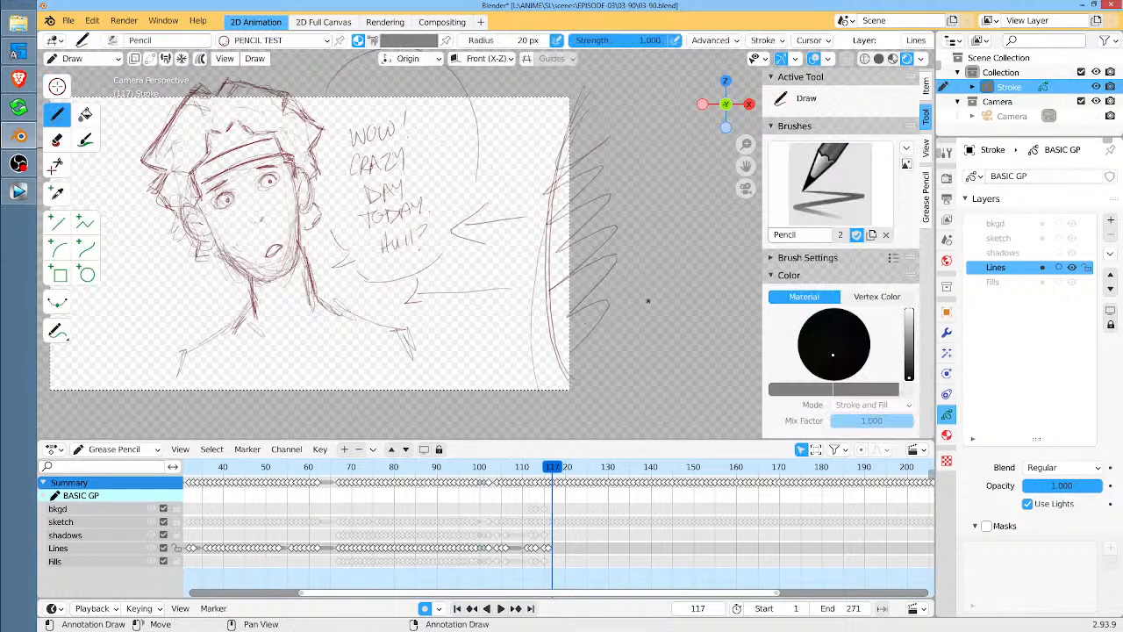
pyautogui.click(654, 299)
pyautogui.click(1032, 238)
pyautogui.moveTo(1085, 486); pyautogui.dragTo(1024, 485)
pyautogui.click(996, 266)
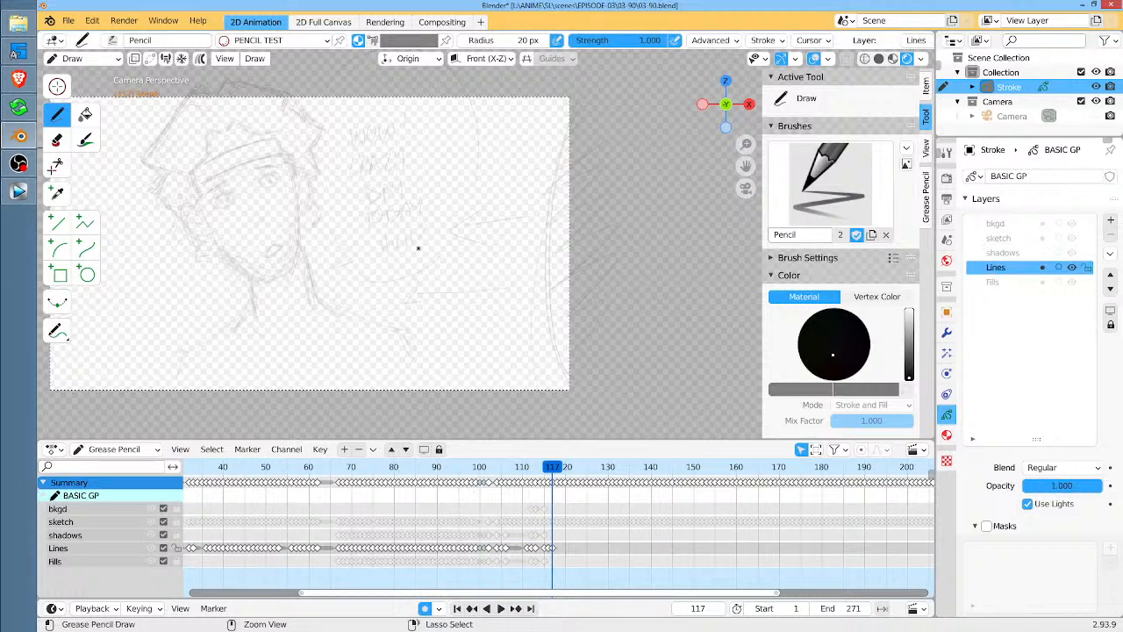
# Paste the copied character strokes into the Lines layer at frame 117 and enlarge them
pyautogui.hotkey('ctrl', 'v')
pyautogui.keyDown('shift'); pyautogui.moveTo(419, 248); pyautogui.dragTo(424, 249, button='middle'); pyautogui.keyUp('shift')
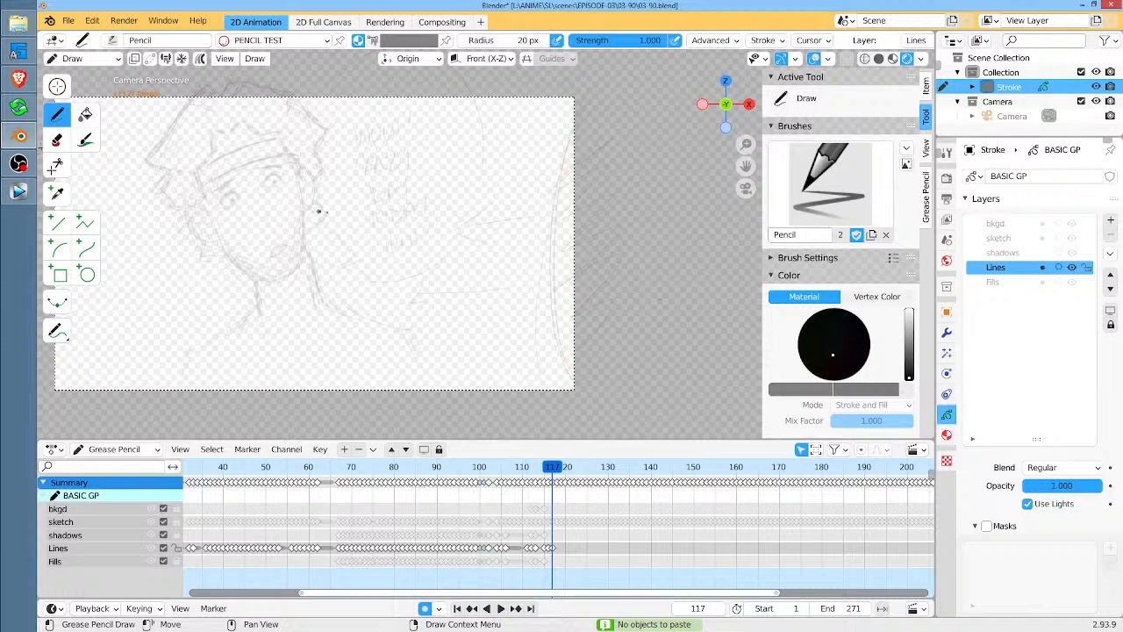
pyautogui.press('Tab')
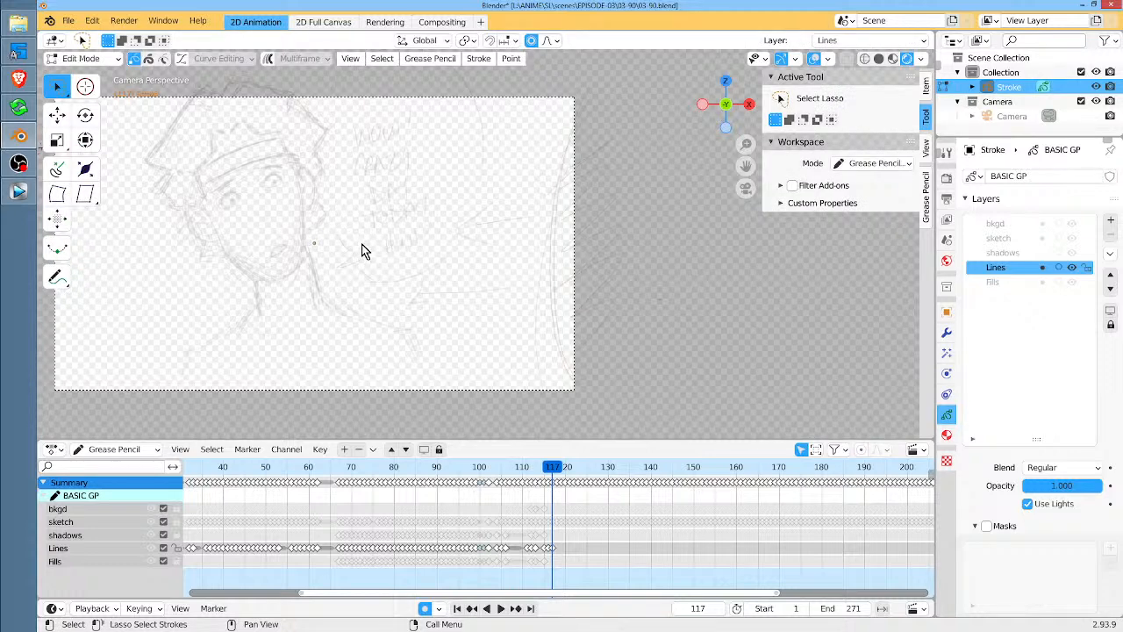
pyautogui.hotkey('ctrl', 'v')
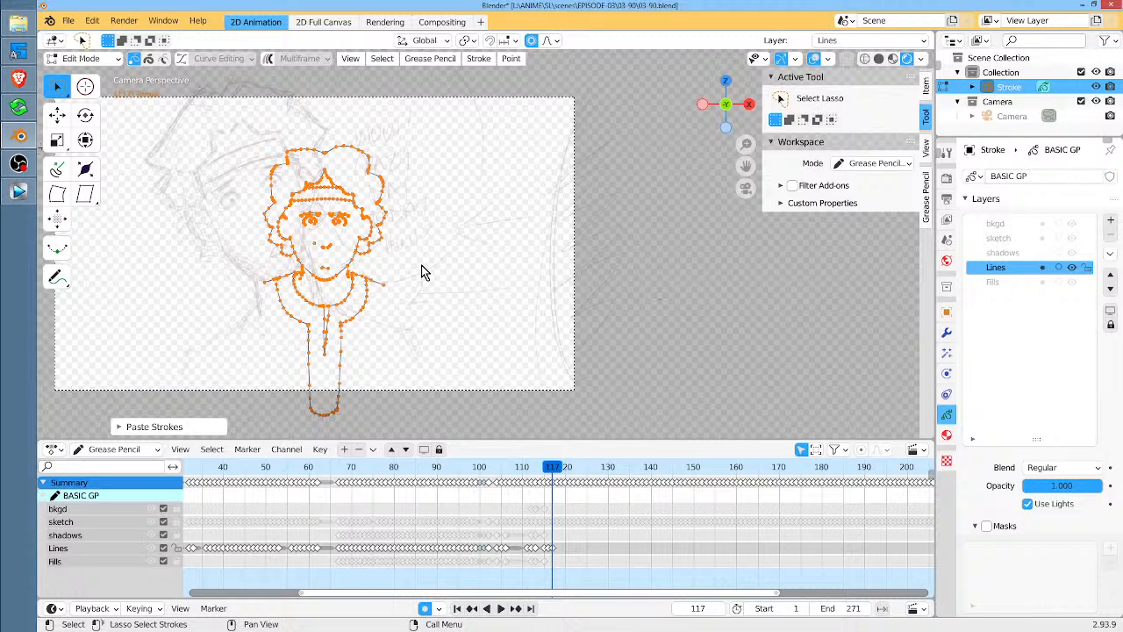
pyautogui.press('s')
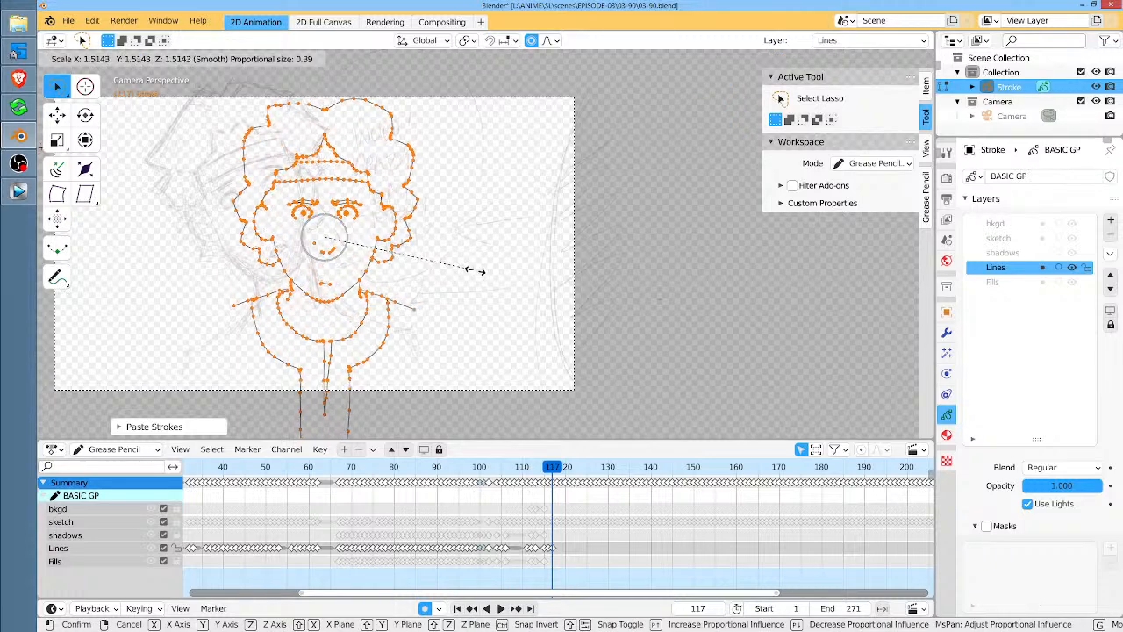
pyautogui.click(466, 269)
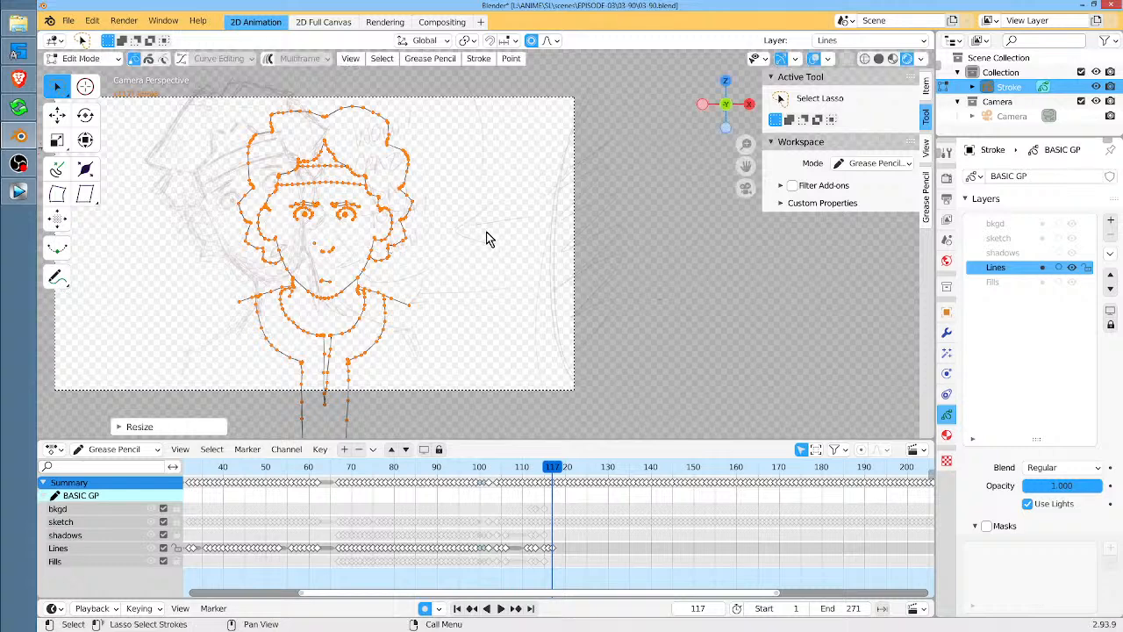
# Refine the pasted character's size and move it toward the faded head sketch
pyautogui.press('s')
pyautogui.click(493, 214)
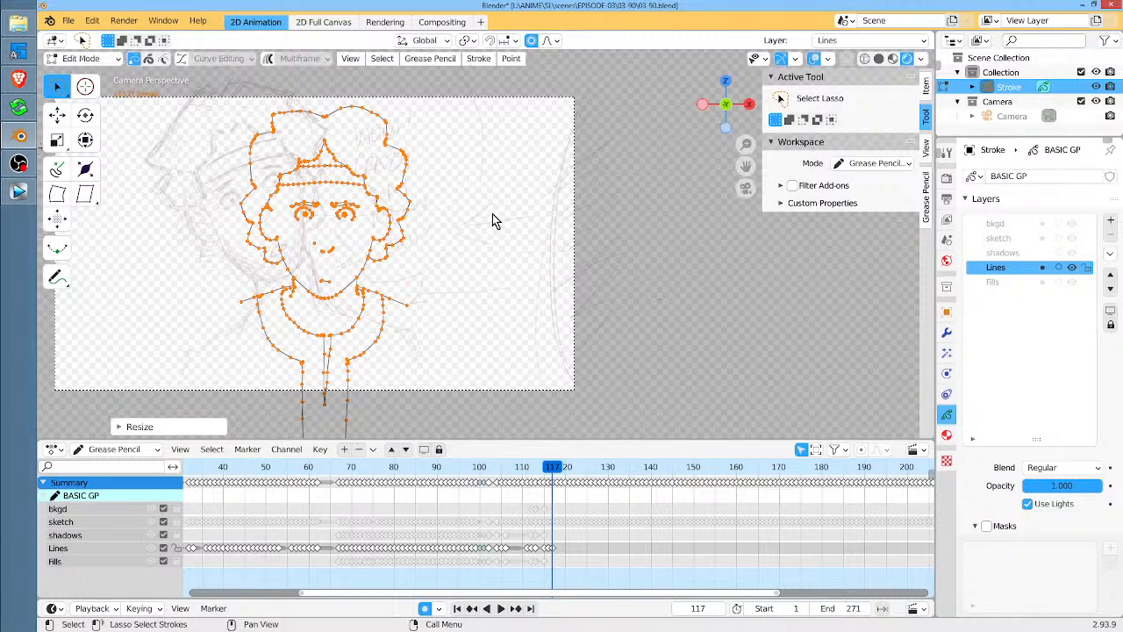
pyautogui.press('g')
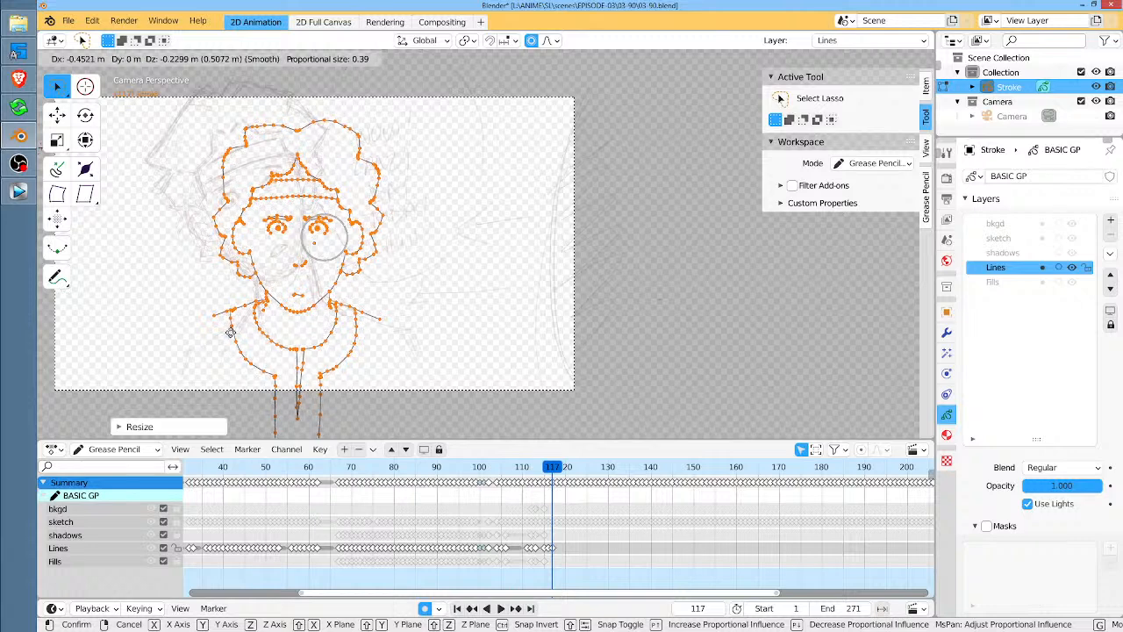
pyautogui.click(438, 209)
pyautogui.press('s')
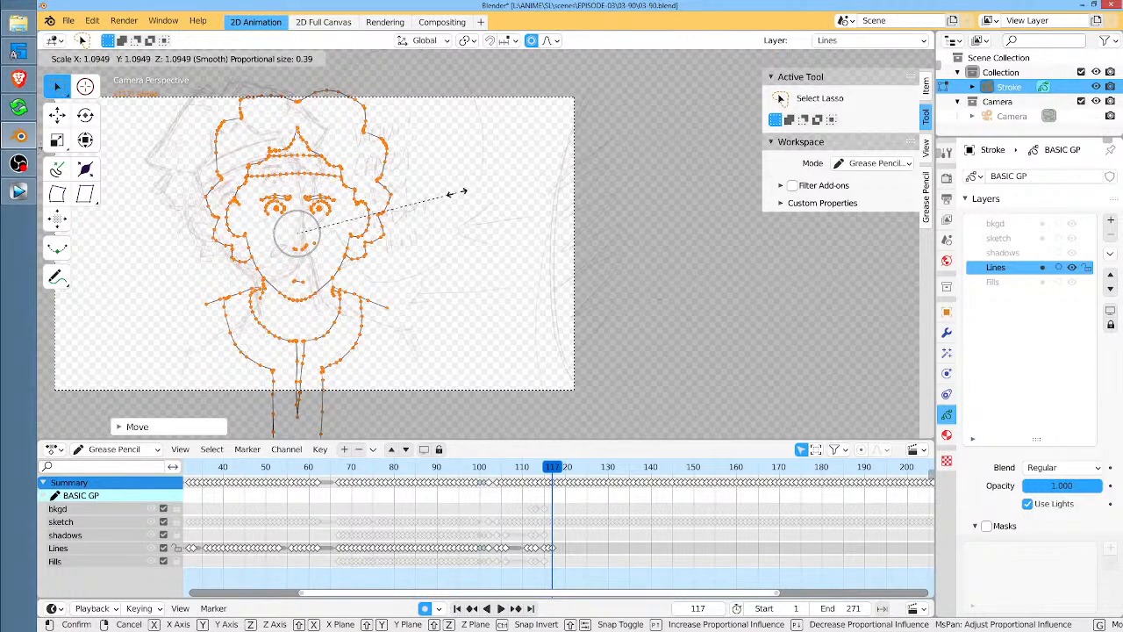
pyautogui.click(456, 199)
pyautogui.scroll(-2, 505, 136)
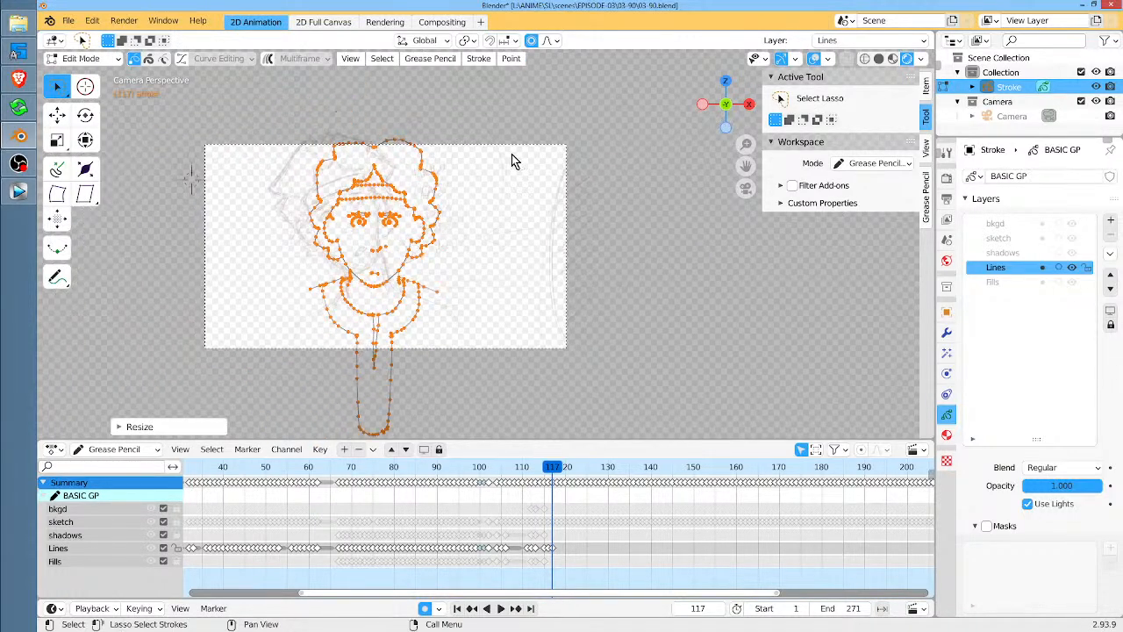
# Lasso-select the pasted head's strokes and try rotating them with a larger proportional editing influence
pyautogui.moveTo(377, 106)
pyautogui.mouseDown()
pyautogui.moveTo(289, 175)
pyautogui.moveTo(304, 245)
pyautogui.moveTo(377, 296)
pyautogui.moveTo(392, 293)
pyautogui.moveTo(436, 258)
pyautogui.moveTo(454, 176)
pyautogui.moveTo(465, 175)
pyautogui.mouseUp()
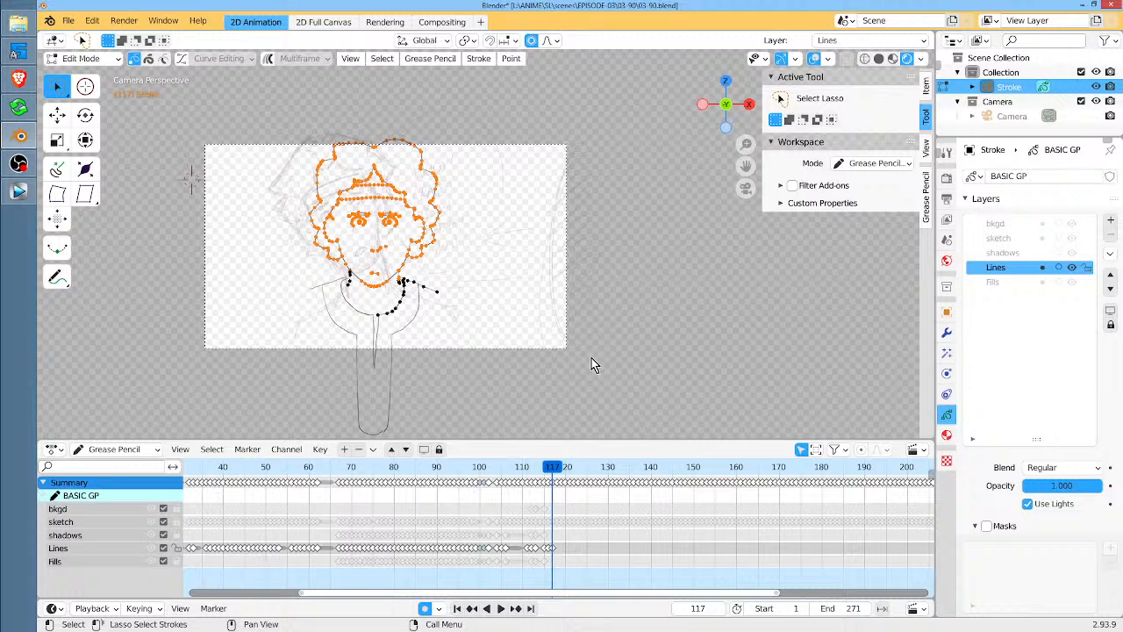
pyautogui.press('r')
pyautogui.scroll(-5, 590, 338)
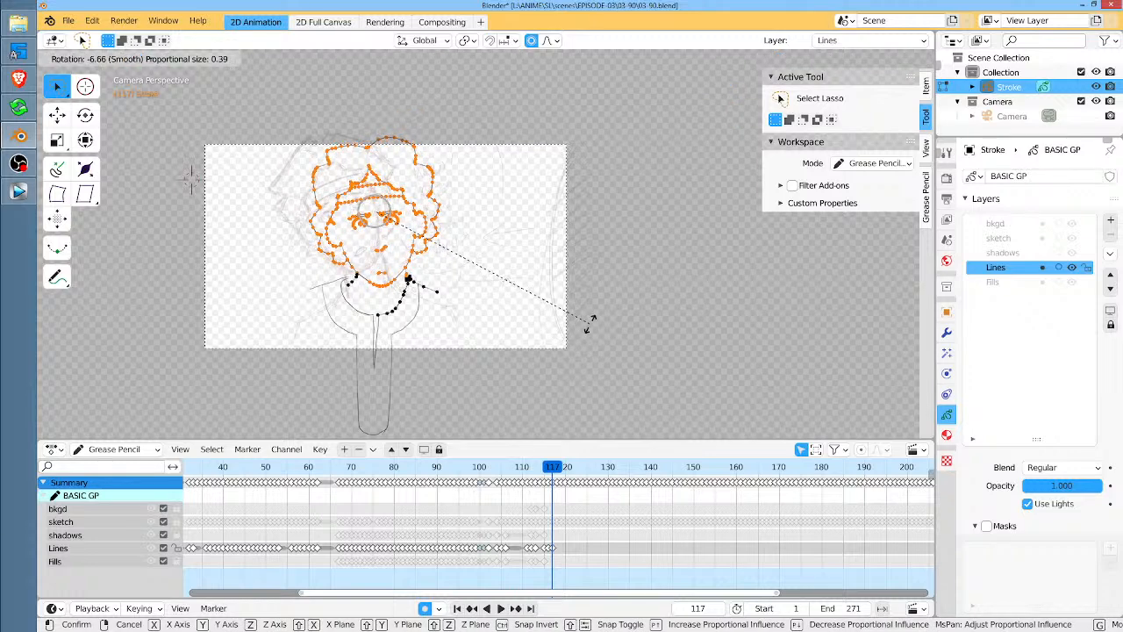
pyautogui.scroll(-10, 518, 307)
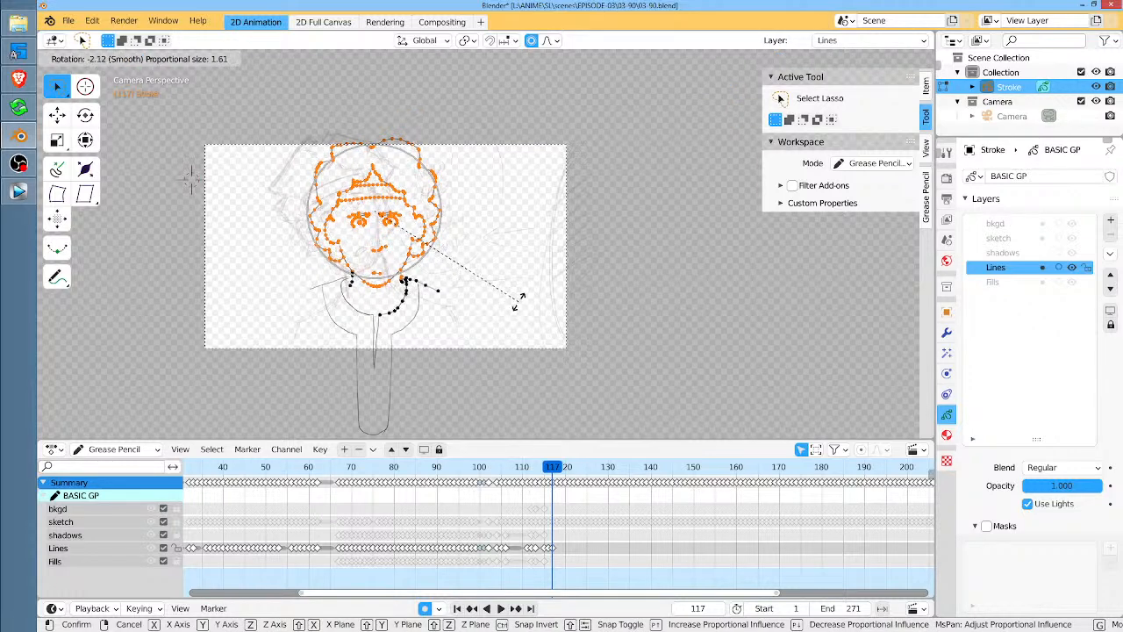
pyautogui.scroll(-3, 514, 246)
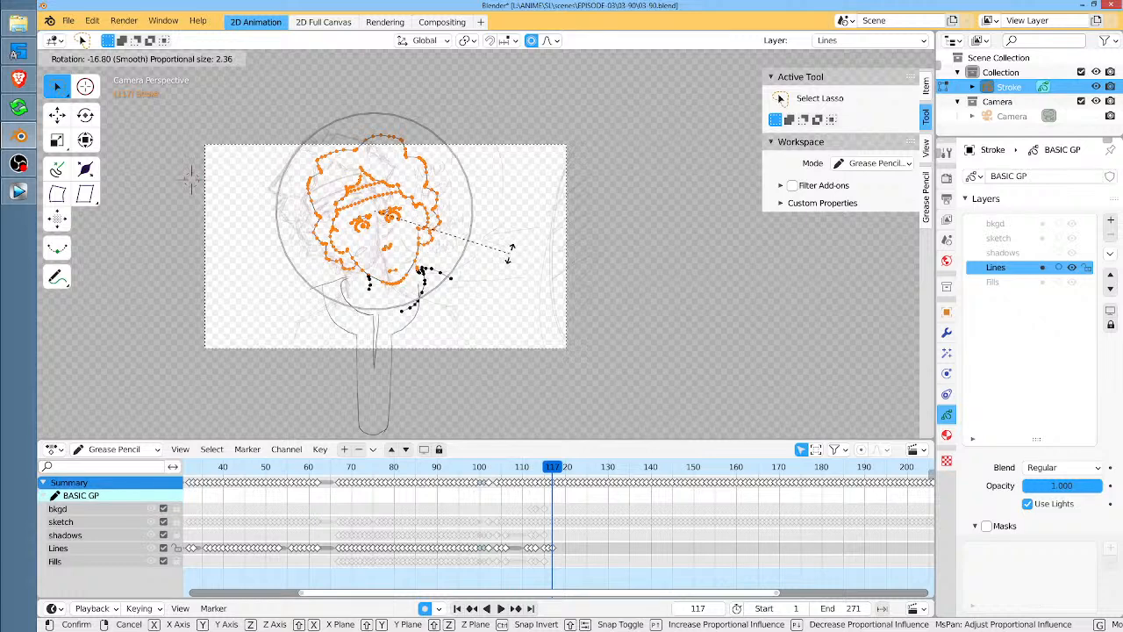
pyautogui.click(502, 277)
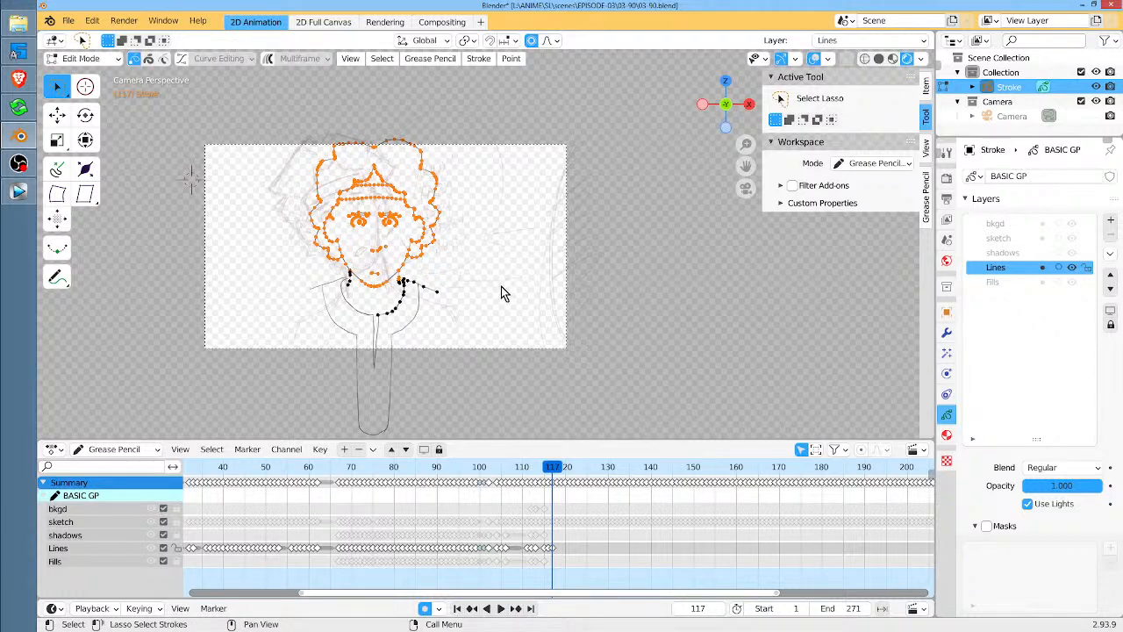
# Tilt the pasted character counterclockwise from the head, expanding the proportional size to 8.95 so the body follows
pyautogui.click(550, 41)
pyautogui.press('r')
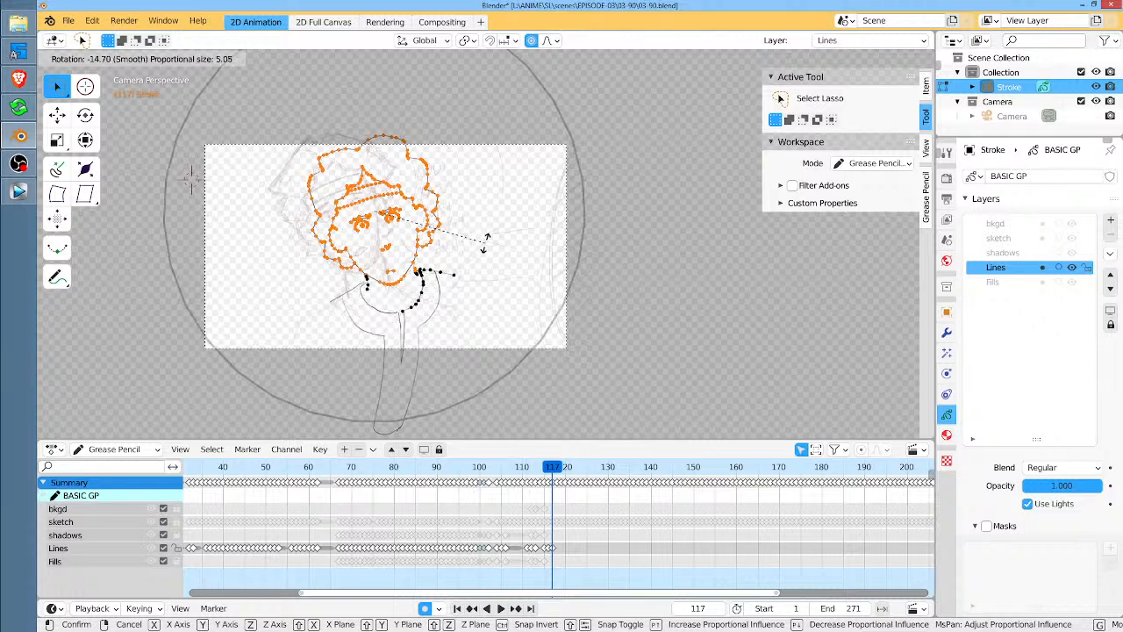
pyautogui.scroll(-6, 482, 236)
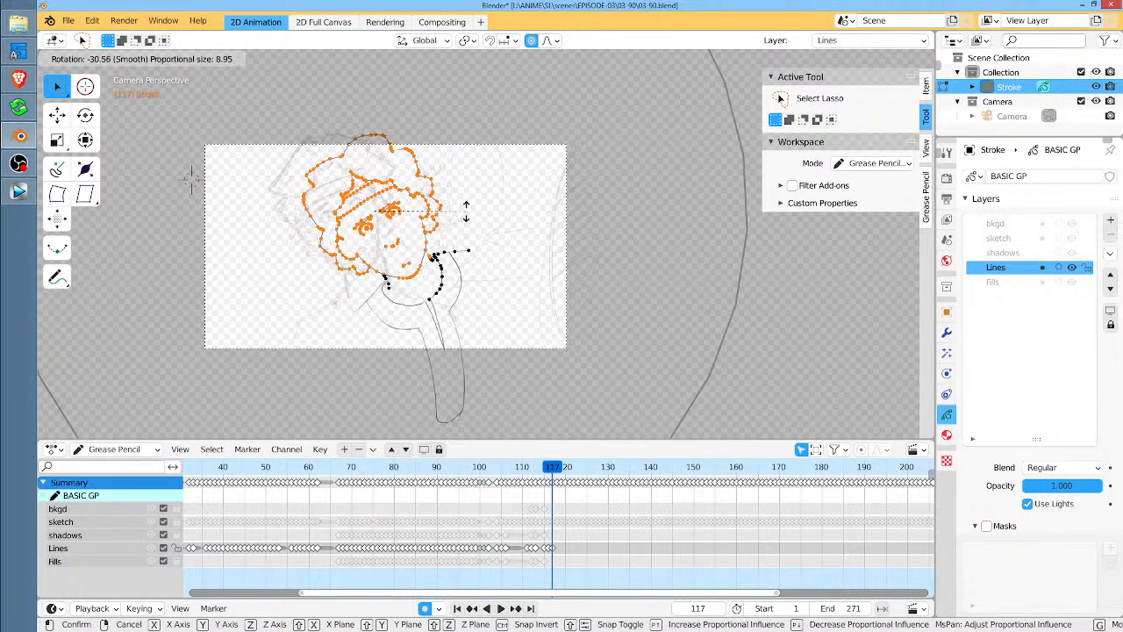
pyautogui.click(459, 221)
# Move the pasted character onto the faded head sketch at frame 117 and rotate it by about 11.58 degrees
pyautogui.press('g')
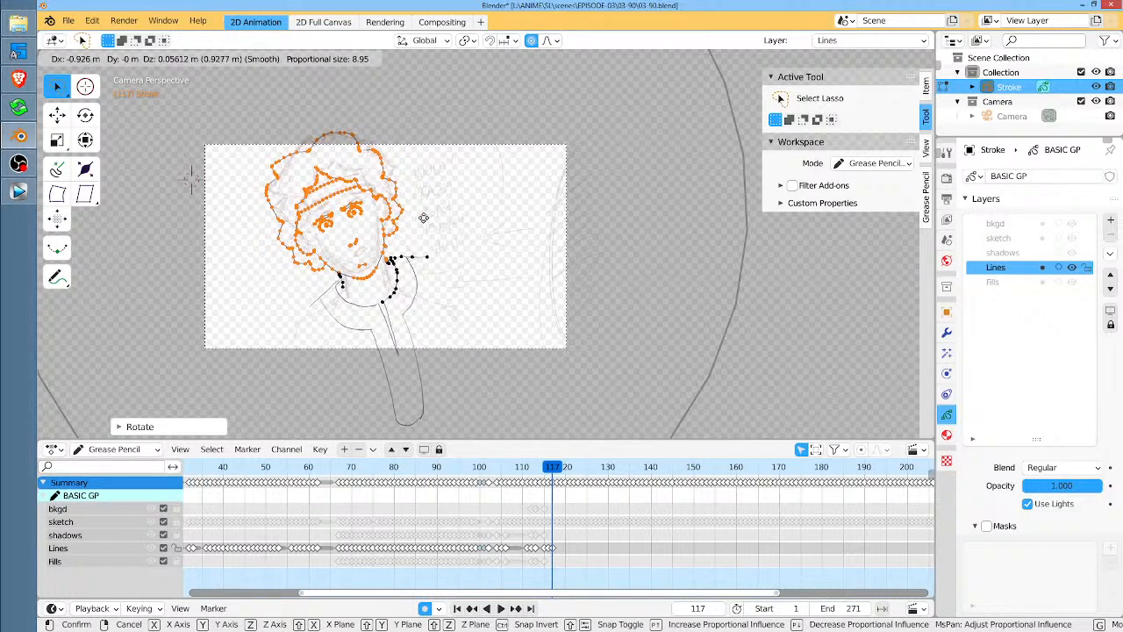
pyautogui.click(438, 226)
pyautogui.press('r')
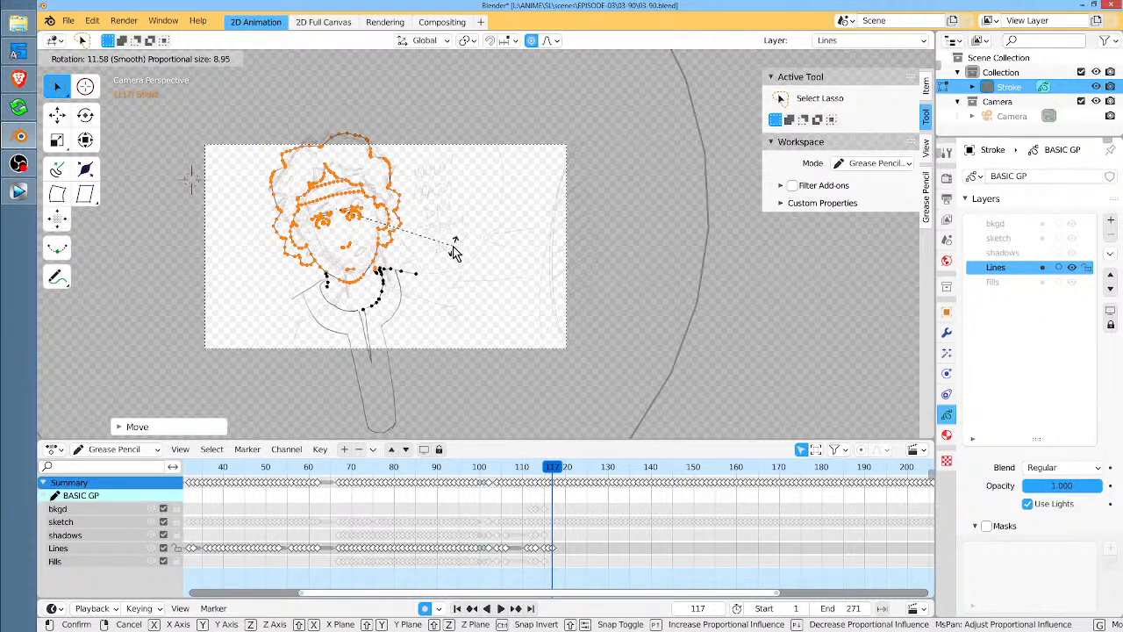
pyautogui.click(455, 252)
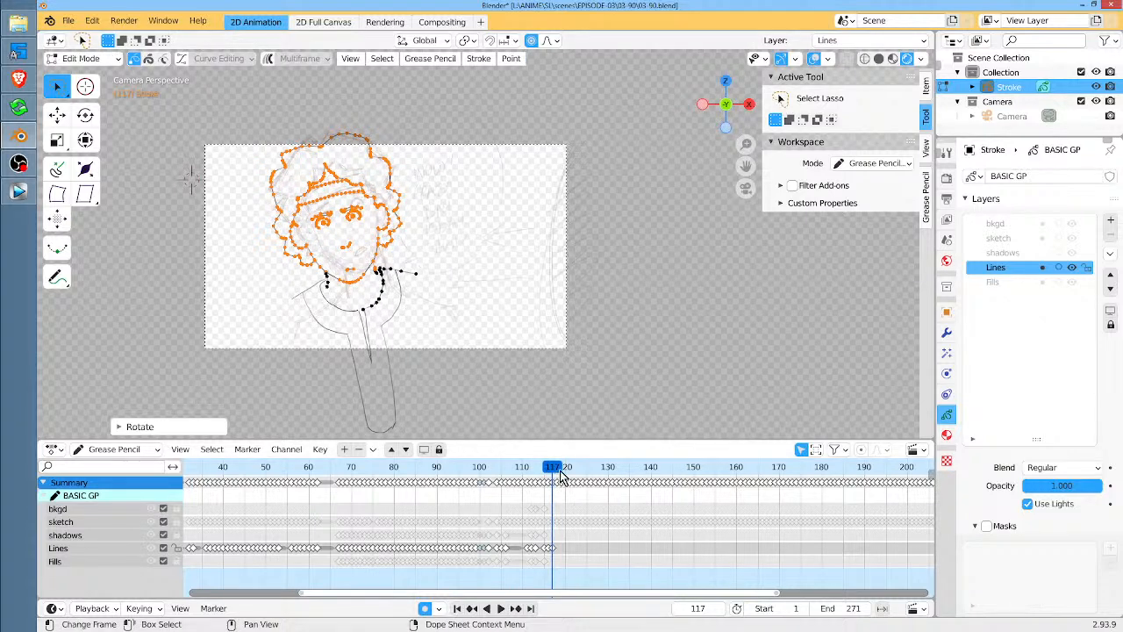
# Scrub around frame 117 to check the fitted character line art against the sketch
pyautogui.scroll(2, 531, 285)
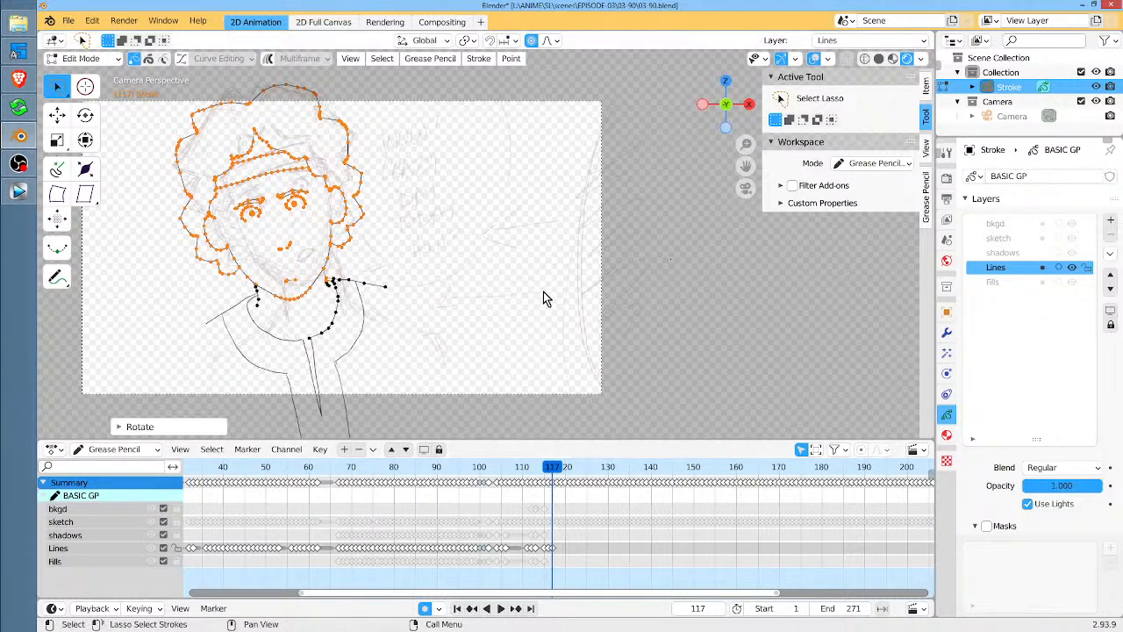
pyautogui.click(557, 468)
pyautogui.moveTo(560, 471); pyautogui.dragTo(553, 472)
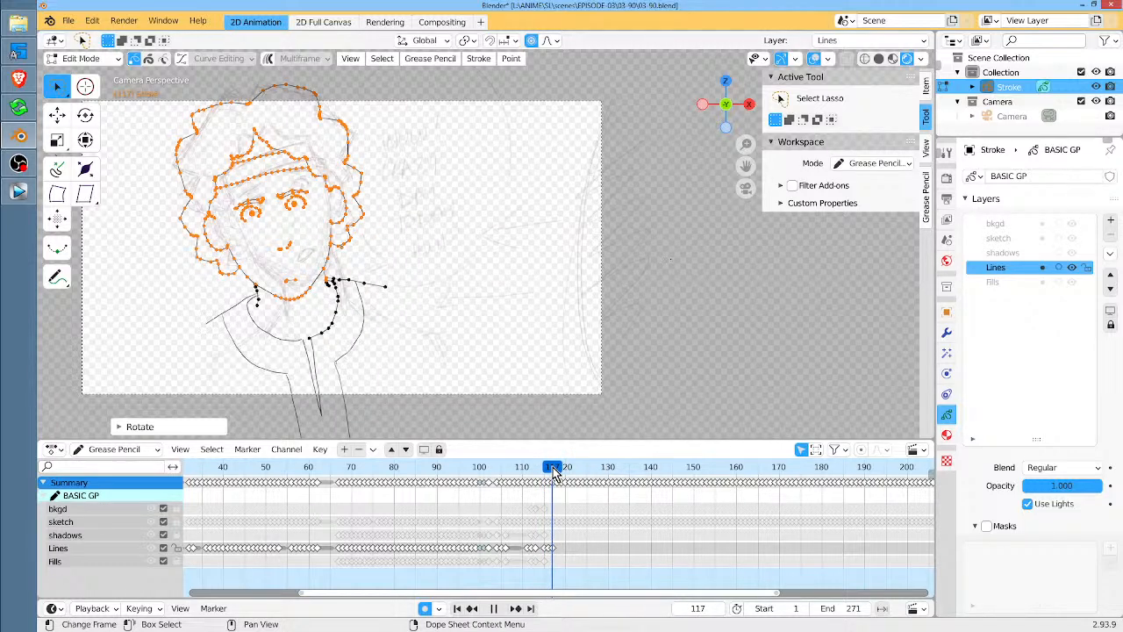
pyautogui.click(558, 471)
pyautogui.moveTo(560, 471)
pyautogui.mouseDown()
pyautogui.moveTo(536, 468)
pyautogui.moveTo(552, 474)
pyautogui.mouseUp()
# Switch to Draw Mode and go to frame 118, framing the grimacing long-haired face sketch
pyautogui.press('Tab')
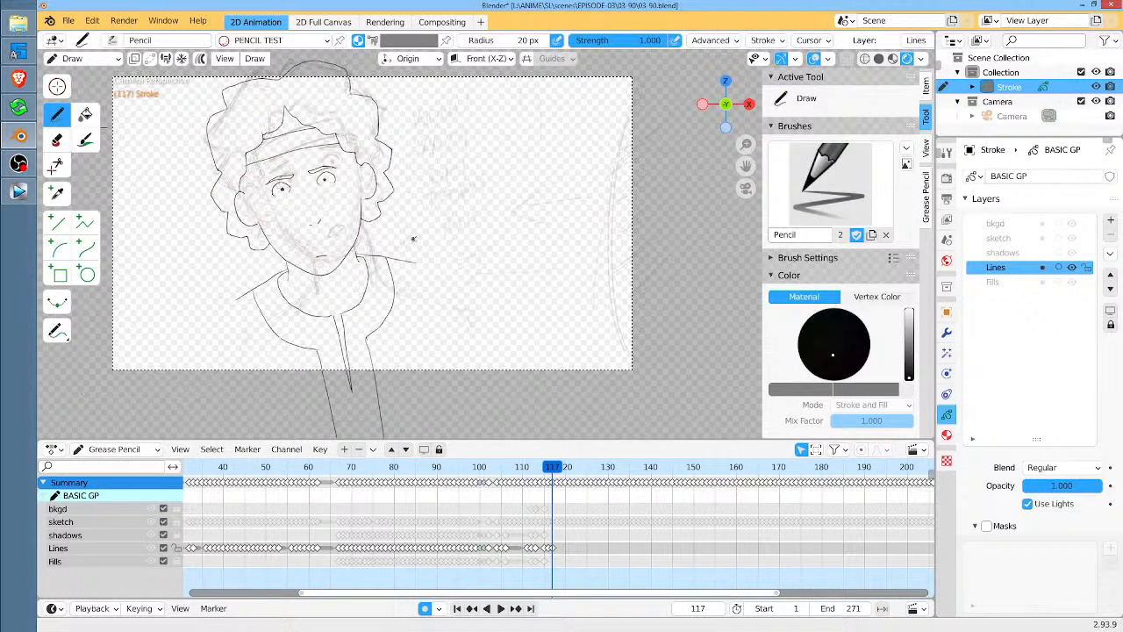
pyautogui.scroll(5, 413, 239)
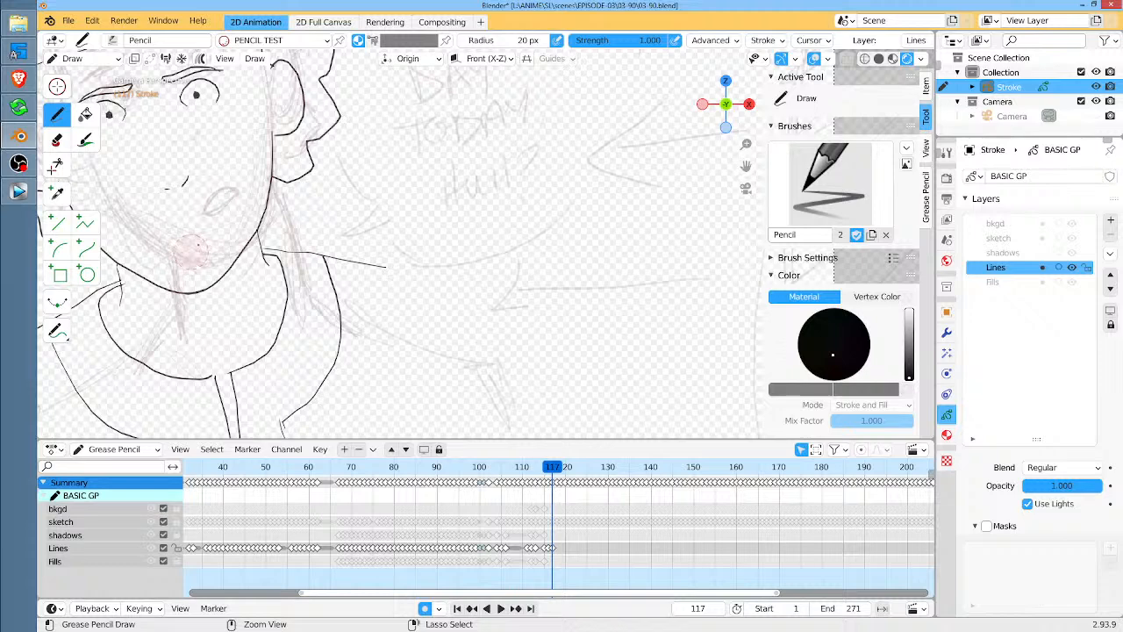
pyautogui.scroll(-5, 447, 250)
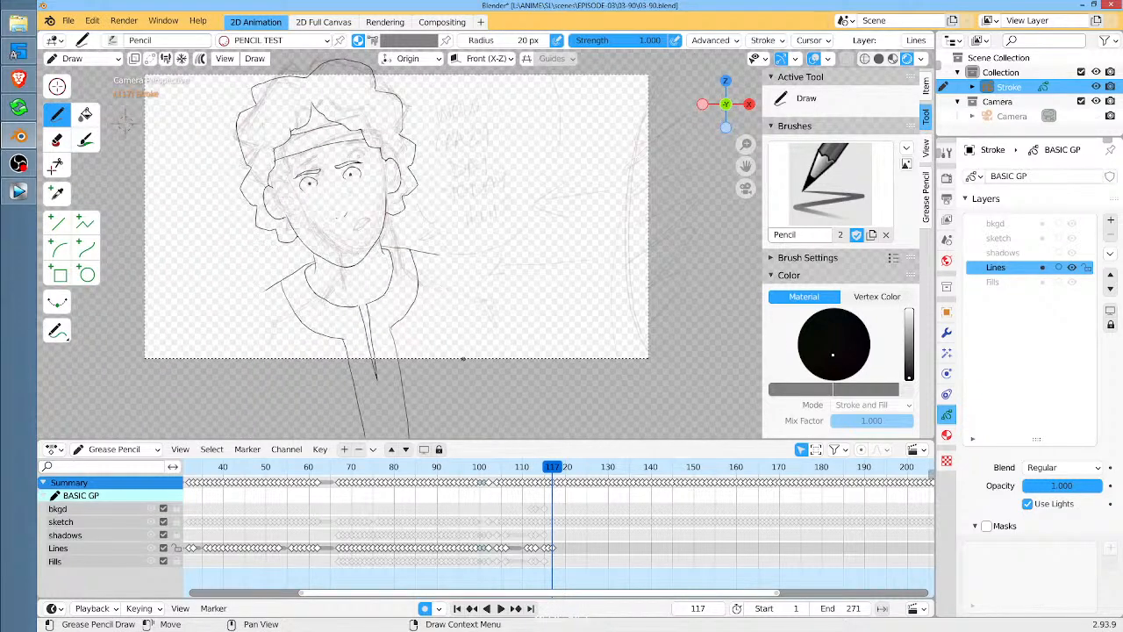
pyautogui.click(557, 467)
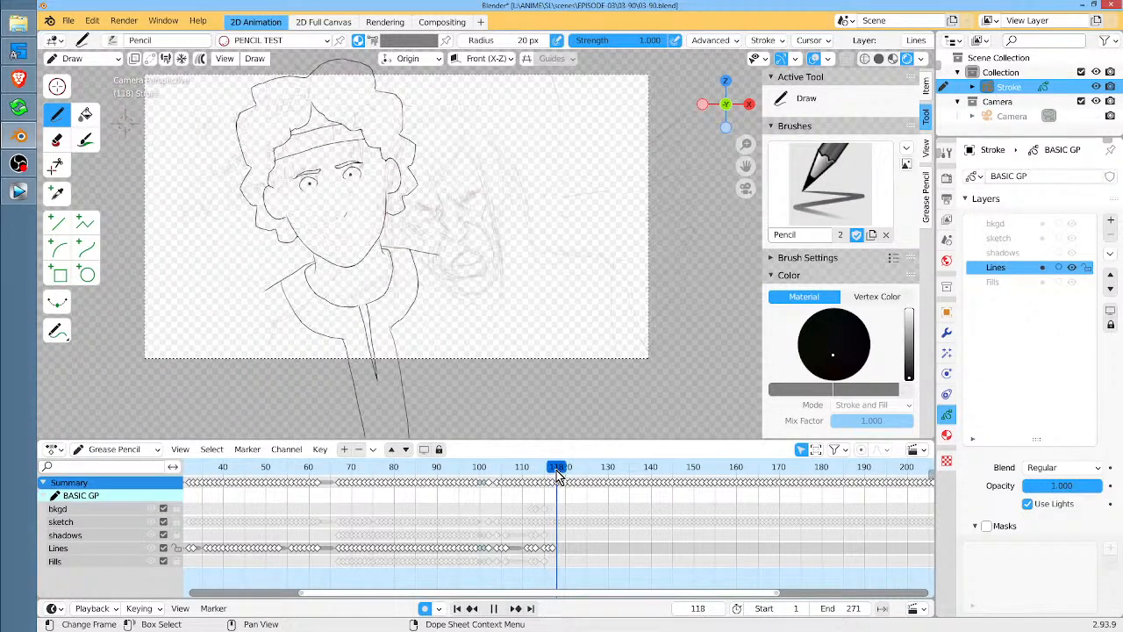
pyautogui.press('Escape')
pyautogui.scroll(5, 464, 251)
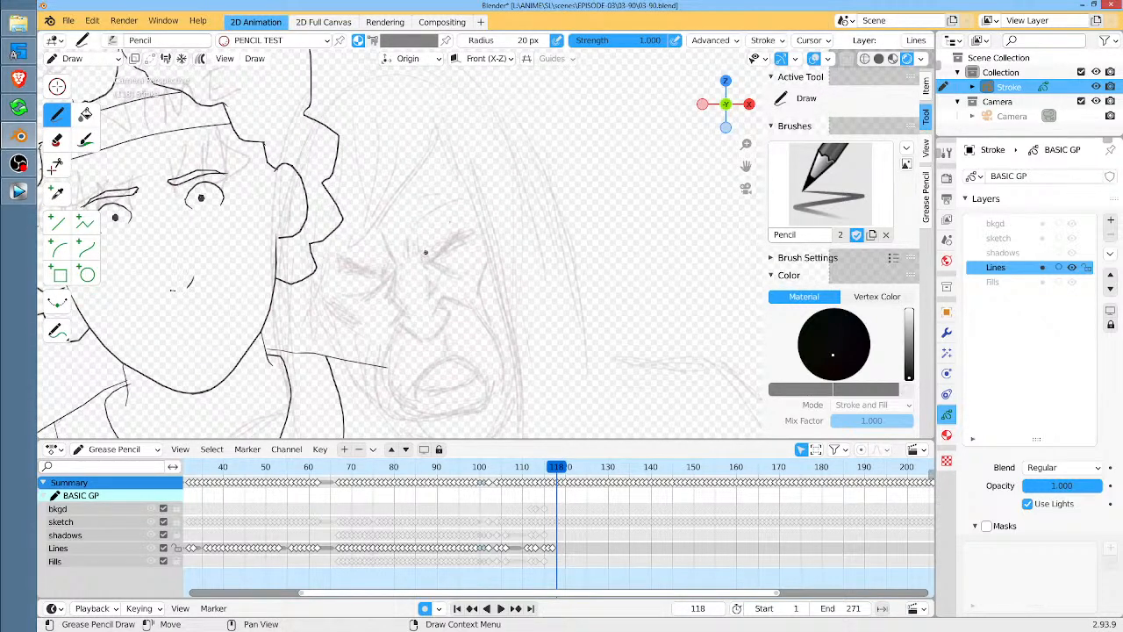
pyautogui.moveTo(426, 252); pyautogui.dragTo(444, 252)
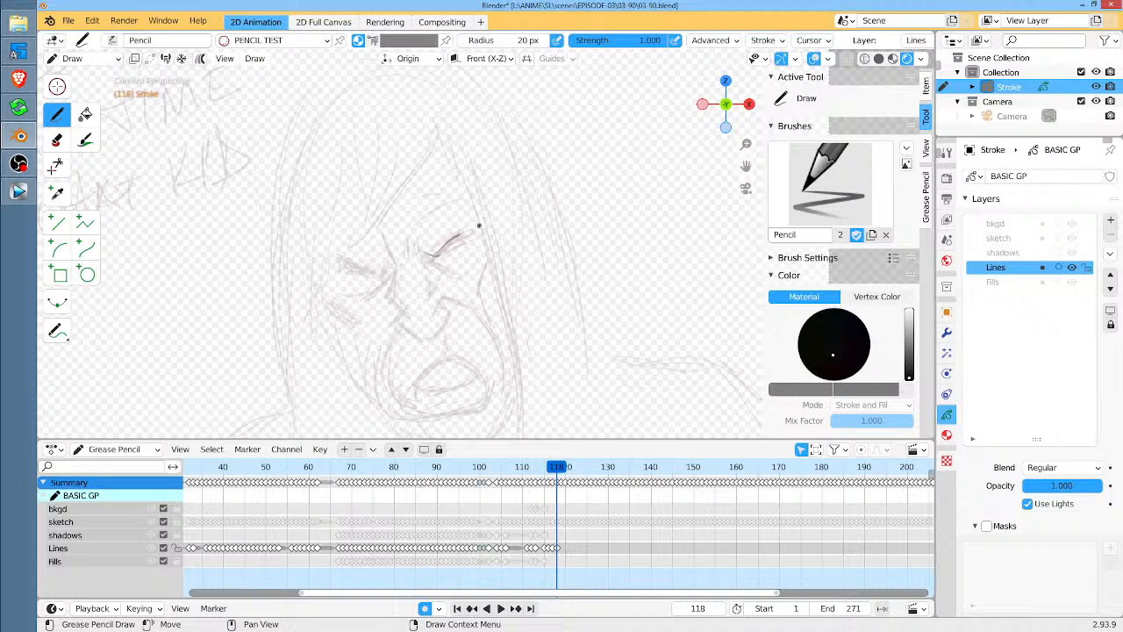
pyautogui.hotkey('ctrl', 'z')
pyautogui.hotkey('ctrl', 'z')
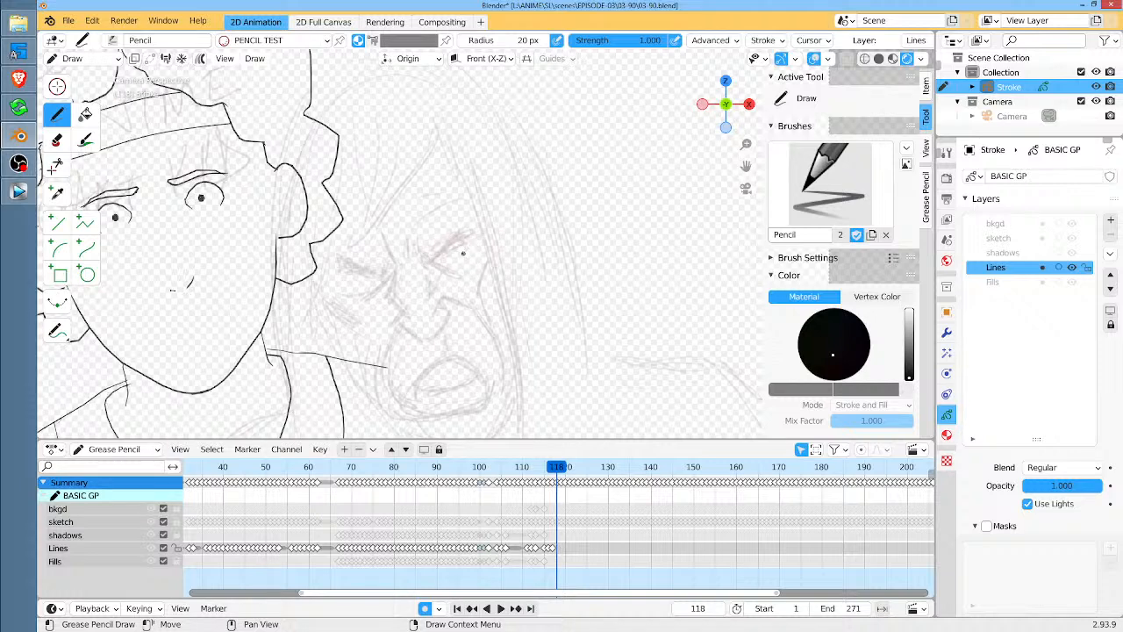
# Switch the stroke material to charcoal ink and ink the upper lid lines of both squeezed-shut eyes at frame 118
pyautogui.click(263, 40)
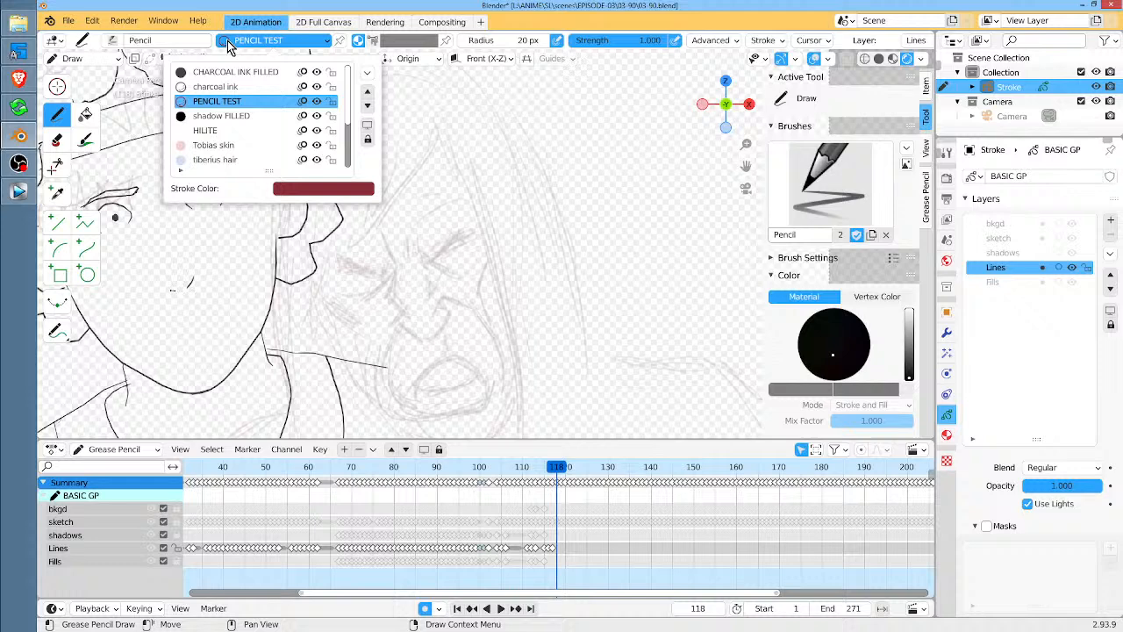
pyautogui.click(226, 86)
pyautogui.moveTo(427, 255); pyautogui.dragTo(446, 252)
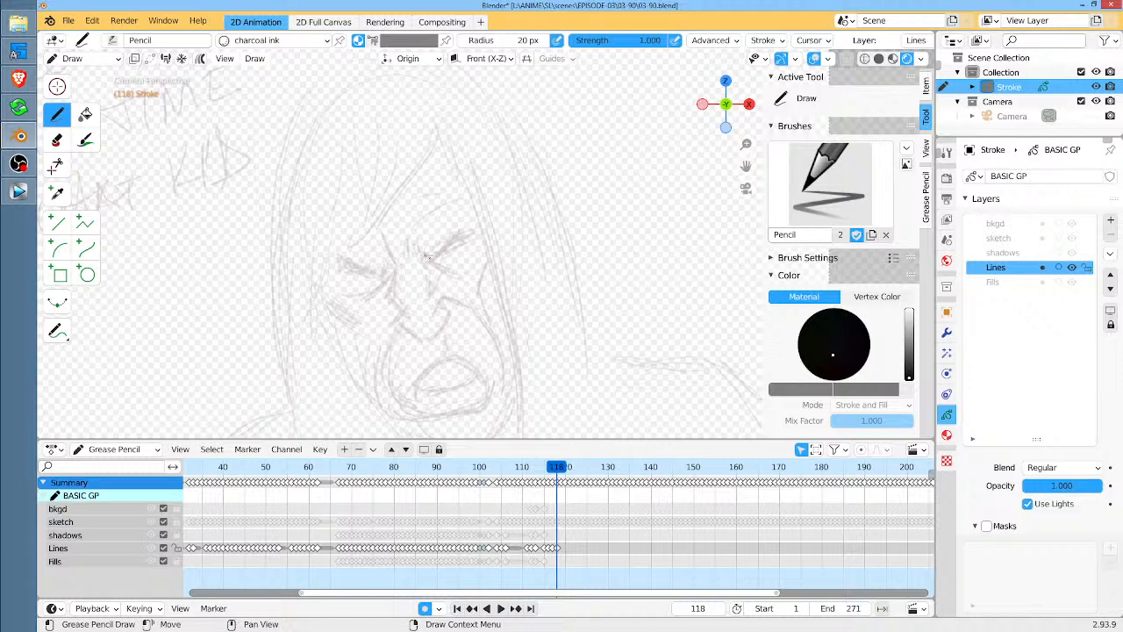
pyautogui.moveTo(426, 256); pyautogui.dragTo(465, 233)
pyautogui.hotkey('ctrl', 'z')
pyautogui.moveTo(481, 263)
pyautogui.keyDown('ctrl'); pyautogui.mouseDown(button='middle')
pyautogui.moveTo(440, 296)
pyautogui.moveTo(471, 258)
pyautogui.mouseUp(button='middle'); pyautogui.keyUp('ctrl')
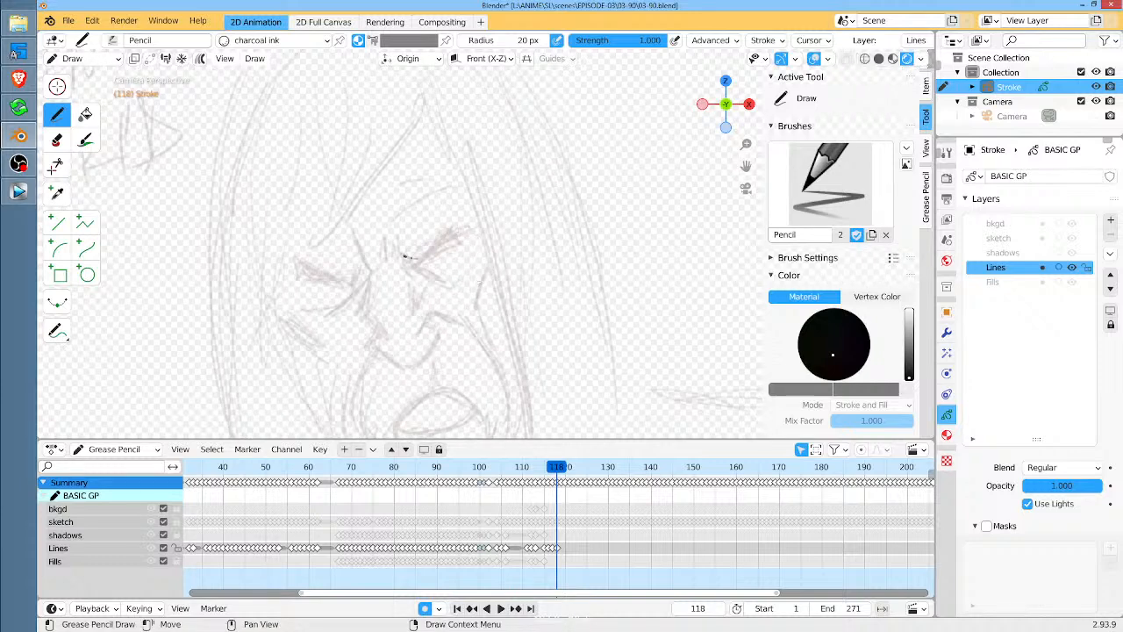
pyautogui.moveTo(404, 258)
pyautogui.mouseDown()
pyautogui.moveTo(473, 231)
pyautogui.moveTo(421, 259)
pyautogui.mouseUp()
pyautogui.moveTo(356, 273)
pyautogui.mouseDown()
pyautogui.moveTo(294, 281)
pyautogui.moveTo(363, 279)
pyautogui.mouseUp()
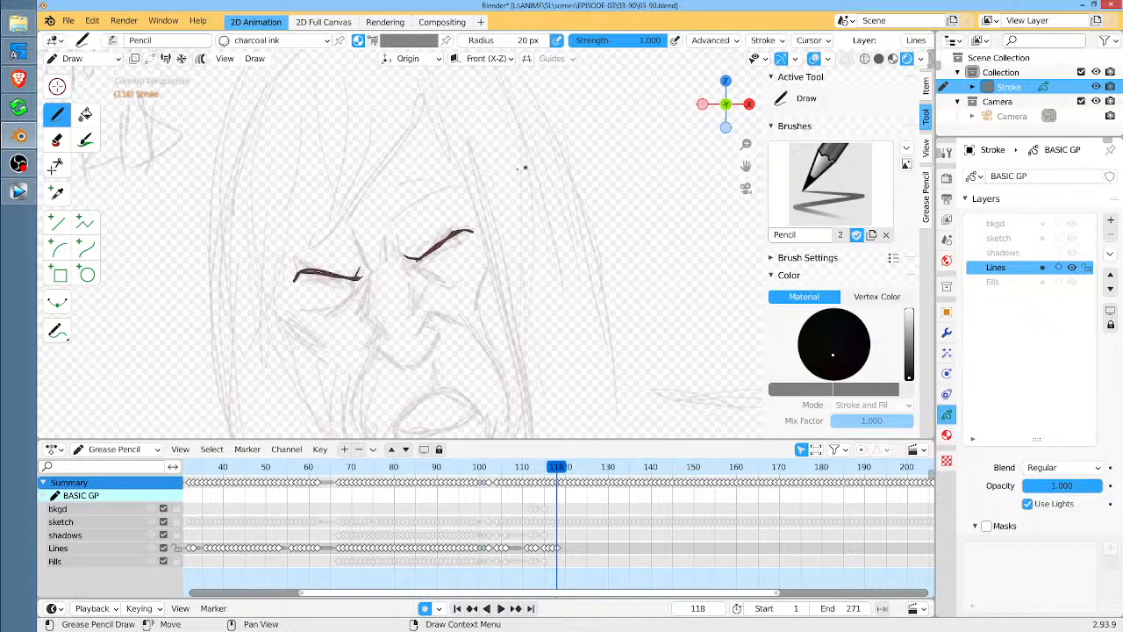
# Thicken both closed eyes with lower lid strokes and ink the frown creases between the brows
pyautogui.moveTo(422, 259)
pyautogui.mouseDown()
pyautogui.moveTo(470, 238)
pyautogui.moveTo(435, 252)
pyautogui.mouseUp()
pyautogui.moveTo(355, 281)
pyautogui.mouseDown()
pyautogui.moveTo(300, 290)
pyautogui.moveTo(351, 281)
pyautogui.moveTo(311, 287)
pyautogui.mouseUp()
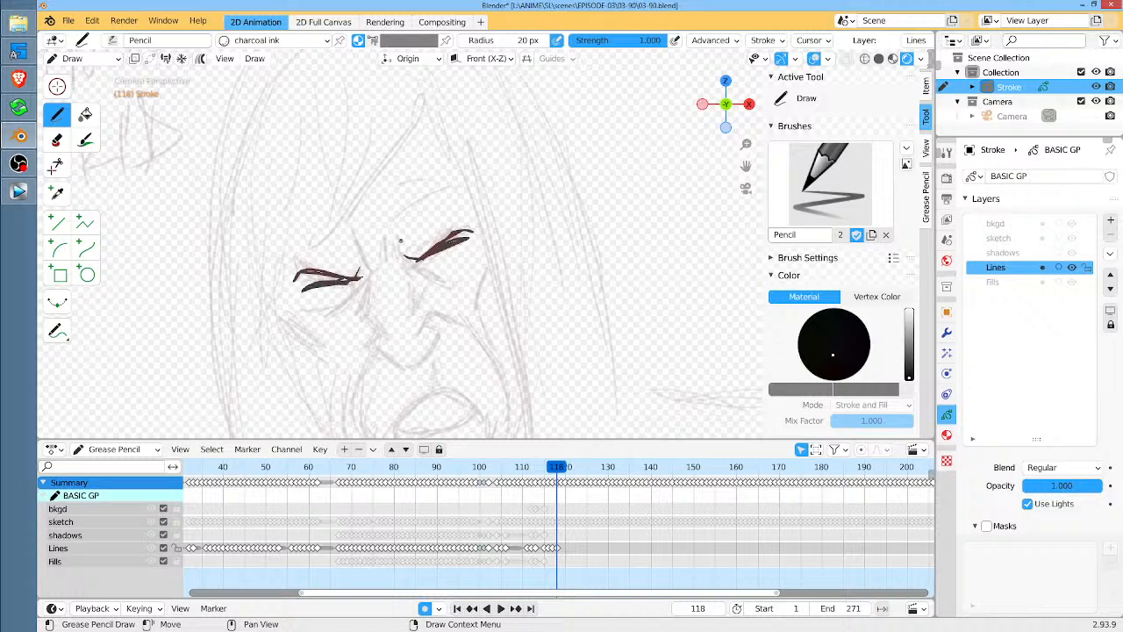
pyautogui.moveTo(370, 249)
pyautogui.mouseDown()
pyautogui.moveTo(361, 278)
pyautogui.moveTo(398, 262)
pyautogui.mouseUp()
# Set the pencil brush radius to 11 px and ink the first side of the nose bridge
pyautogui.moveTo(537, 40); pyautogui.dragTo(522, 37)
pyautogui.click(522, 40)
pyautogui.write('11')
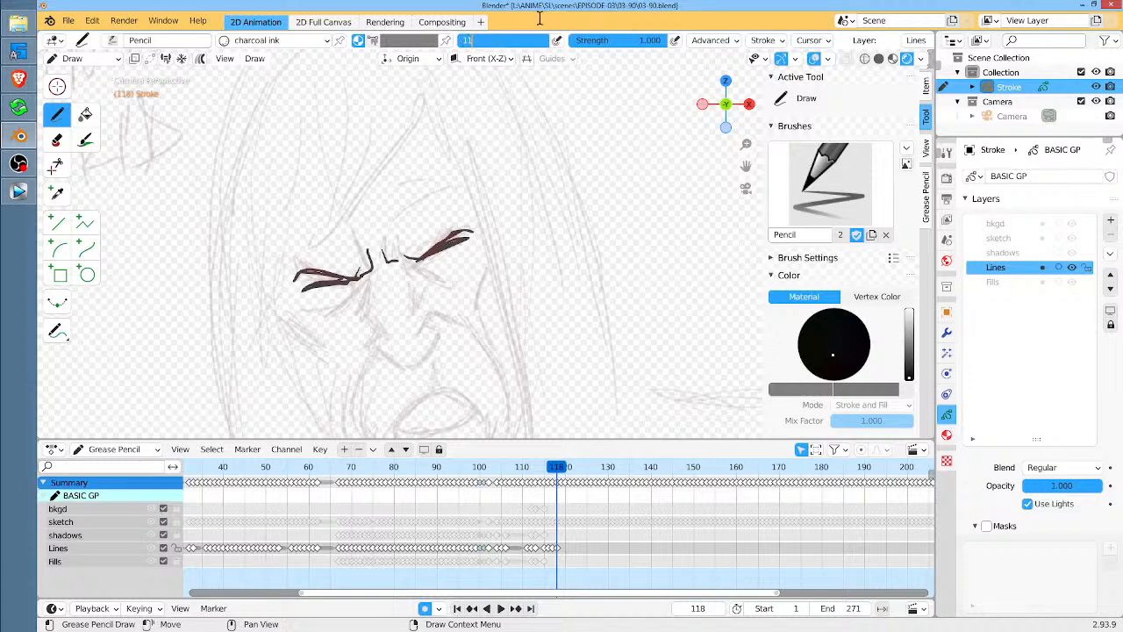
pyautogui.press('Return')
pyautogui.moveTo(373, 279); pyautogui.dragTo(385, 314)
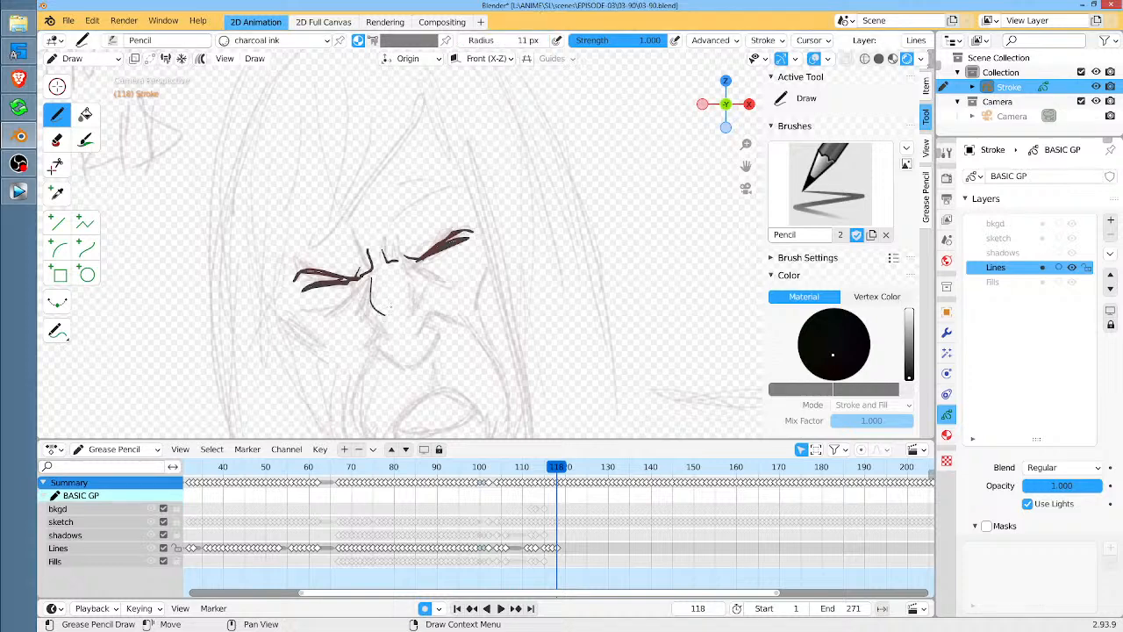
# Raise the brush radius to 12 px and ink the other side of the nose bridge, the nose tip and the nostrils
pyautogui.click(546, 41)
pyautogui.moveTo(402, 278)
pyautogui.mouseDown()
pyautogui.moveTo(408, 301)
pyautogui.moveTo(375, 344)
pyautogui.moveTo(386, 358)
pyautogui.mouseUp()
pyautogui.moveTo(423, 325)
pyautogui.mouseDown()
pyautogui.moveTo(439, 340)
pyautogui.moveTo(423, 363)
pyautogui.moveTo(436, 347)
pyautogui.mouseUp()
# Ink the creases beneath both eyes and beside the outer eye corner
pyautogui.moveTo(425, 272); pyautogui.dragTo(465, 274)
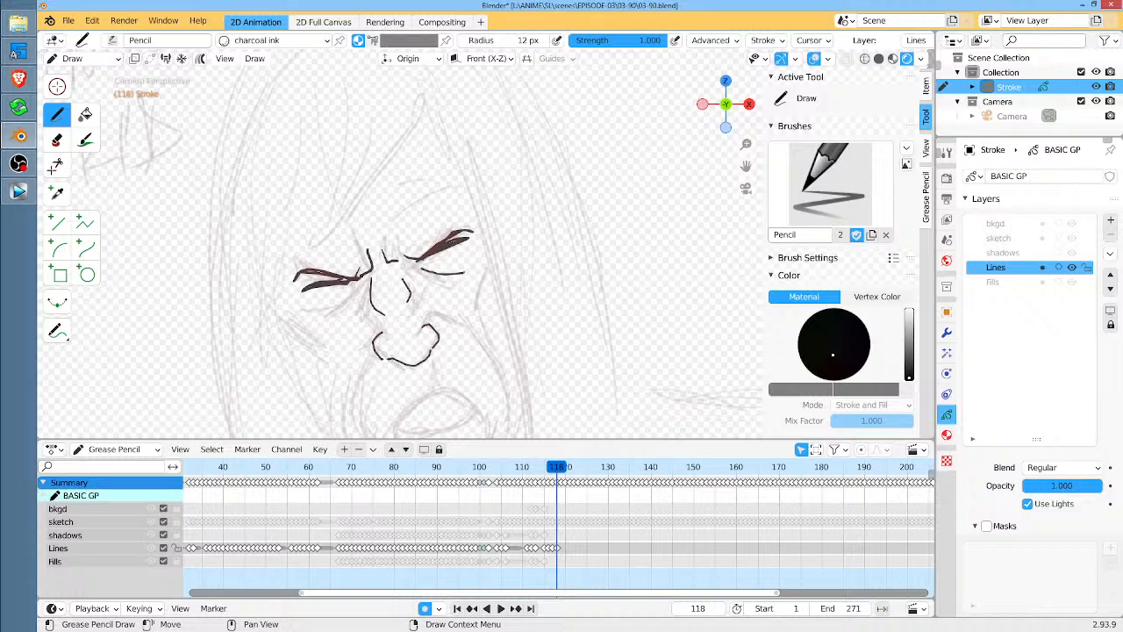
pyautogui.moveTo(359, 286)
pyautogui.mouseDown()
pyautogui.moveTo(339, 316)
pyautogui.moveTo(308, 314)
pyautogui.mouseUp()
pyautogui.moveTo(472, 239); pyautogui.dragTo(474, 260)
# Ink the cheekbone contours on both sides of the face and the jawline around the chin
pyautogui.keyDown('shift'); pyautogui.moveTo(439, 307); pyautogui.dragTo(391, 260, button='middle'); pyautogui.keyUp('shift')
pyautogui.moveTo(240, 256); pyautogui.dragTo(293, 323)
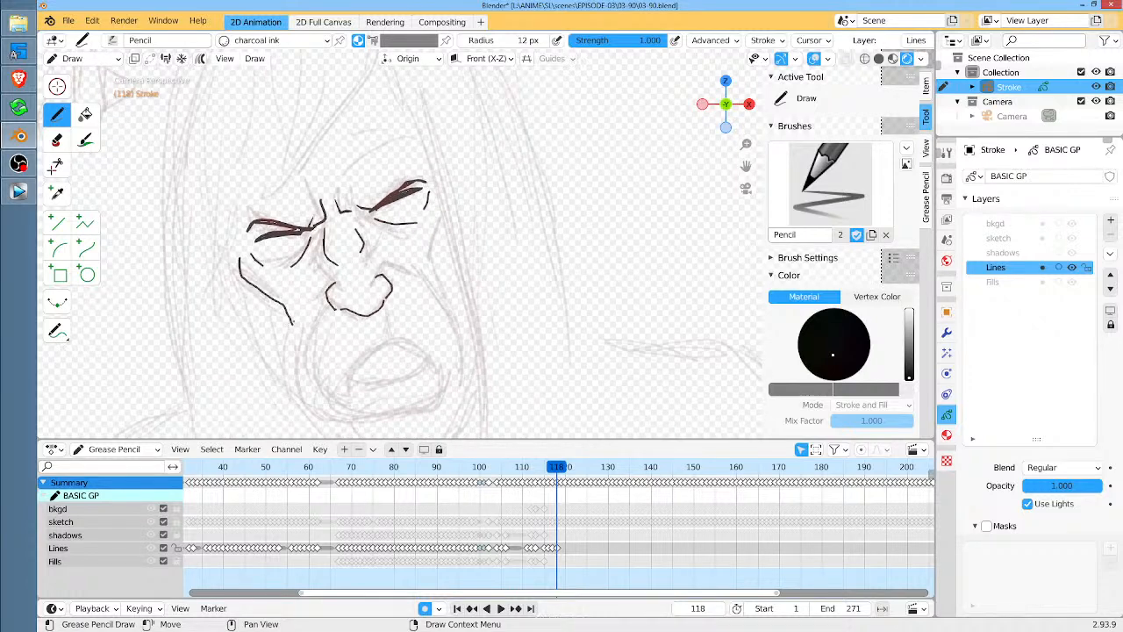
pyautogui.moveTo(443, 212)
pyautogui.mouseDown()
pyautogui.moveTo(434, 253)
pyautogui.moveTo(448, 289)
pyautogui.mouseUp()
pyautogui.moveTo(250, 301); pyautogui.dragTo(312, 412)
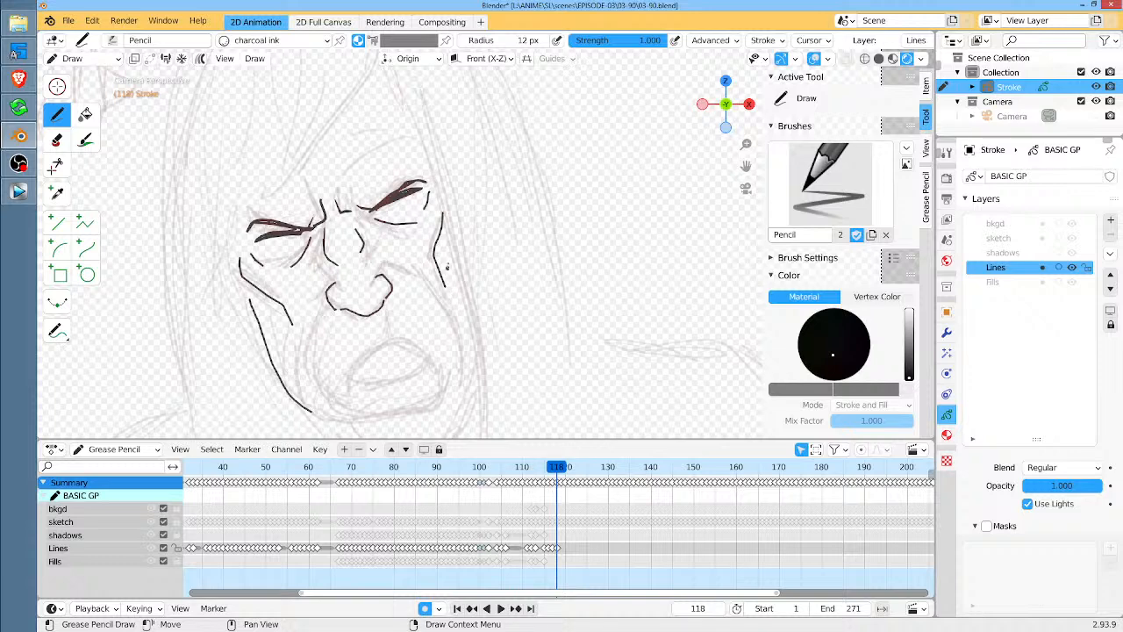
pyautogui.keyDown('shift'); pyautogui.moveTo(470, 335); pyautogui.dragTo(444, 276, button='middle'); pyautogui.keyUp('shift')
pyautogui.moveTo(282, 354)
pyautogui.mouseDown()
pyautogui.moveTo(369, 405)
pyautogui.moveTo(416, 396)
pyautogui.moveTo(455, 332)
pyautogui.mouseUp()
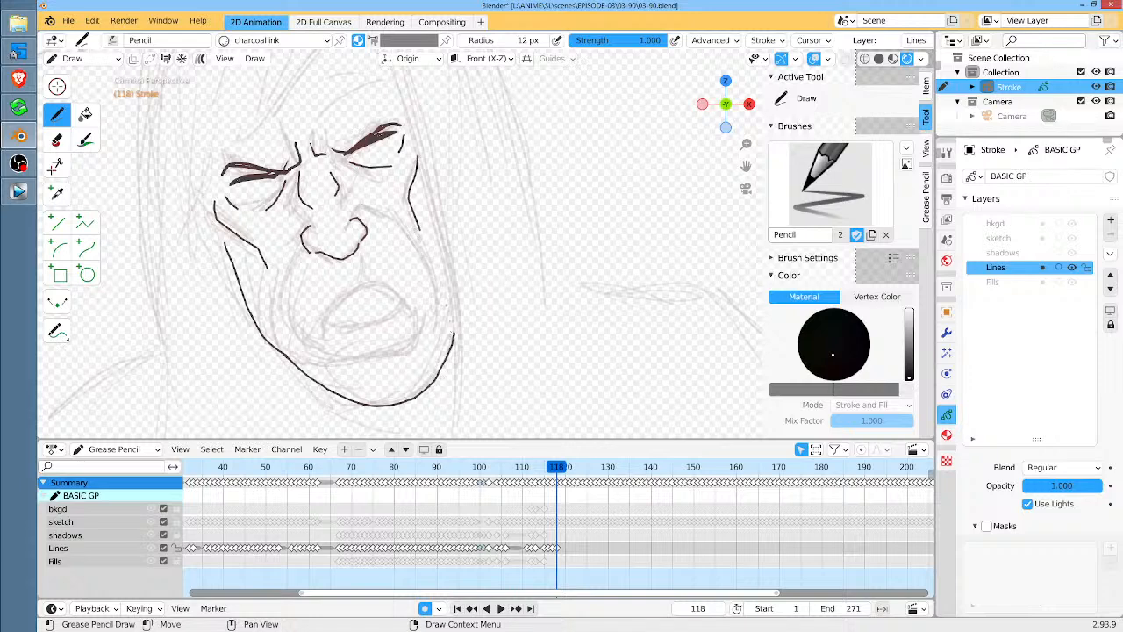
# Ink the folds running from the nose around the open mouth and the wrinkles on the forehead
pyautogui.moveTo(300, 235)
pyautogui.mouseDown()
pyautogui.moveTo(286, 259)
pyautogui.moveTo(293, 327)
pyautogui.moveTo(316, 346)
pyautogui.mouseUp()
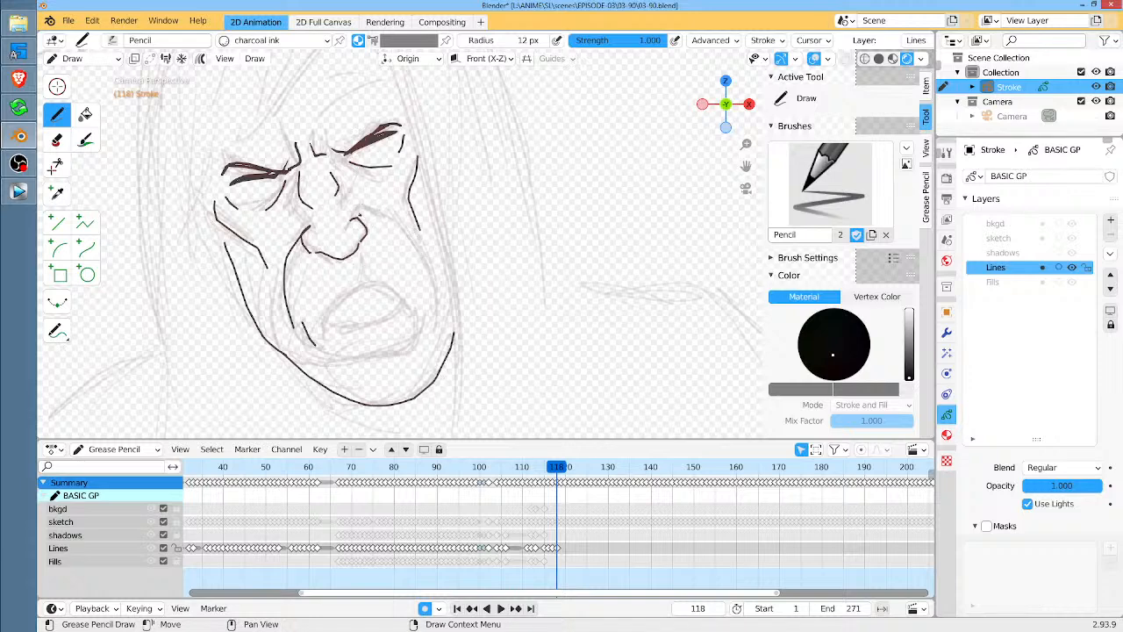
pyautogui.moveTo(357, 217)
pyautogui.mouseDown()
pyautogui.moveTo(388, 223)
pyautogui.moveTo(429, 270)
pyautogui.moveTo(432, 320)
pyautogui.mouseUp()
pyautogui.moveTo(348, 122); pyautogui.dragTo(352, 153, button='middle')
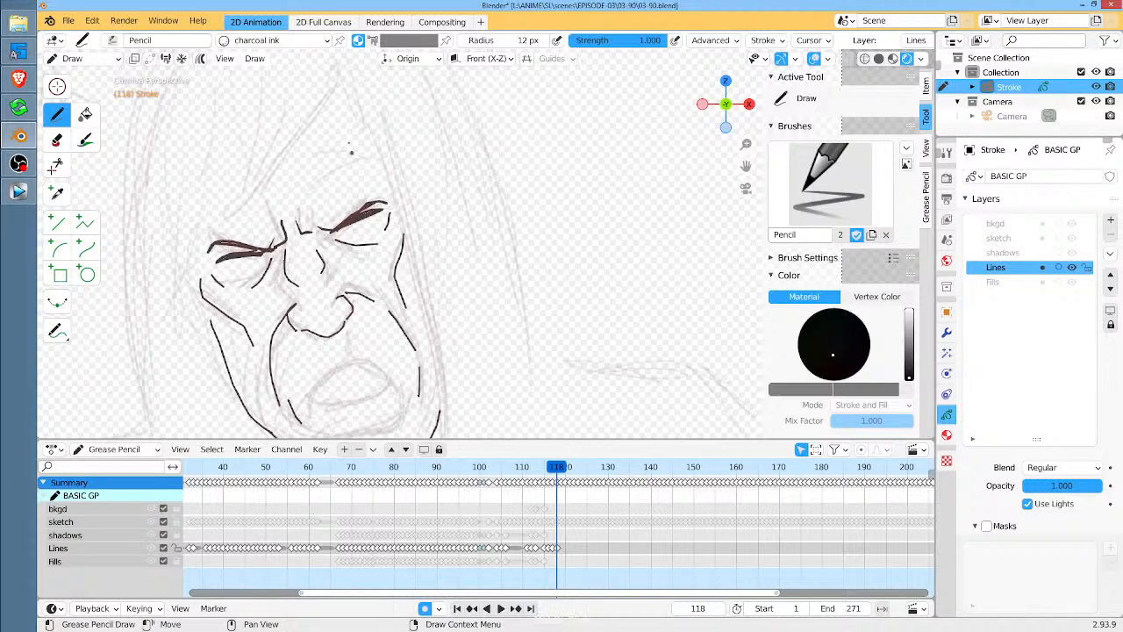
pyautogui.moveTo(315, 187)
pyautogui.mouseDown()
pyautogui.moveTo(362, 167)
pyautogui.moveTo(309, 164)
pyautogui.moveTo(318, 160)
pyautogui.mouseUp()
pyautogui.moveTo(258, 203); pyautogui.dragTo(276, 205)
# Ink the pointed hairline above the forehead and the inner hair edges down both sides of the face
pyautogui.moveTo(407, 174)
pyautogui.mouseDown(button='middle')
pyautogui.moveTo(413, 115)
pyautogui.moveTo(396, 103)
pyautogui.moveTo(427, 221)
pyautogui.mouseUp(button='middle')
pyautogui.moveTo(376, 135)
pyautogui.mouseDown()
pyautogui.moveTo(267, 283)
pyautogui.moveTo(227, 360)
pyautogui.moveTo(221, 398)
pyautogui.mouseUp()
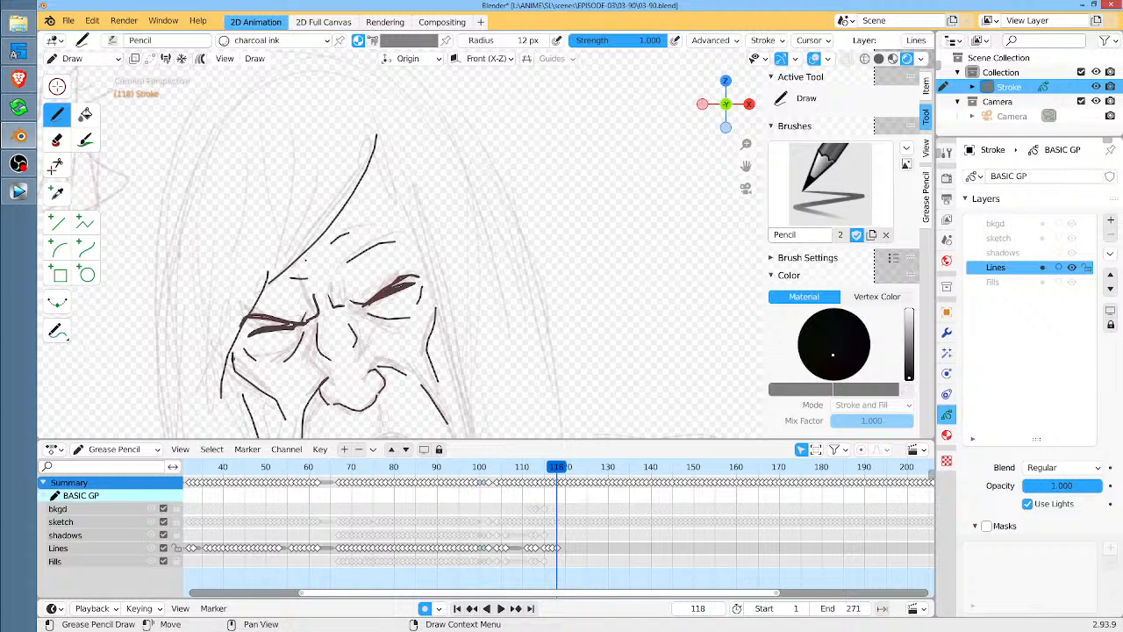
pyautogui.moveTo(232, 350); pyautogui.dragTo(244, 401)
pyautogui.moveTo(379, 132); pyautogui.dragTo(377, 209)
pyautogui.moveTo(393, 169)
pyautogui.mouseDown()
pyautogui.moveTo(377, 209)
pyautogui.moveTo(409, 219)
pyautogui.moveTo(449, 337)
pyautogui.mouseUp()
pyautogui.moveTo(452, 338); pyautogui.dragTo(465, 155, button='middle')
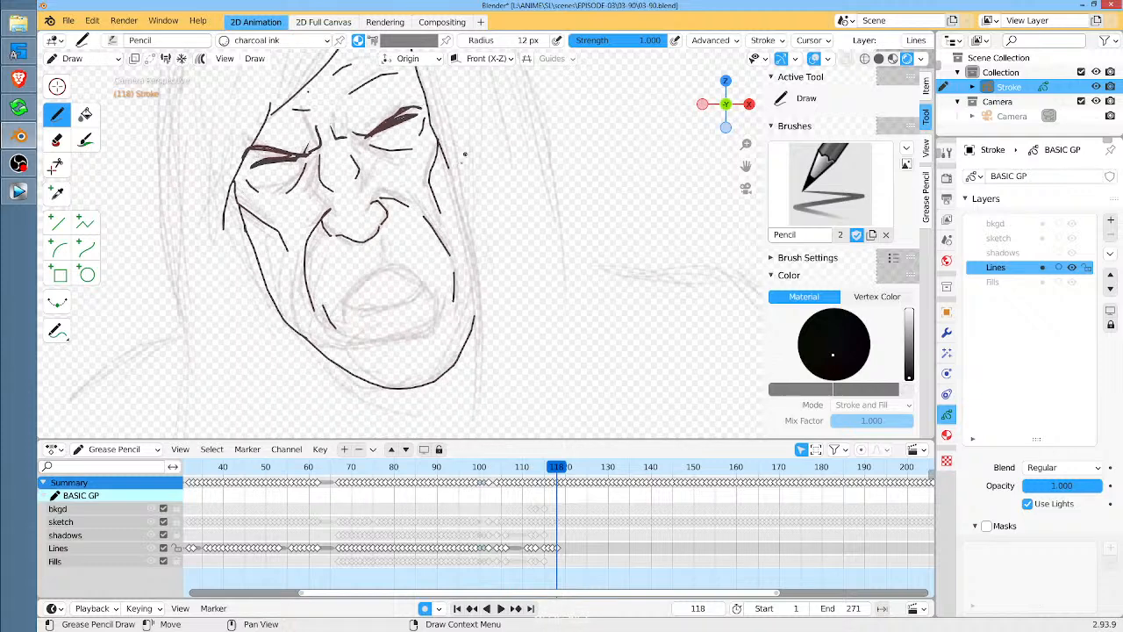
pyautogui.moveTo(449, 163); pyautogui.dragTo(480, 384)
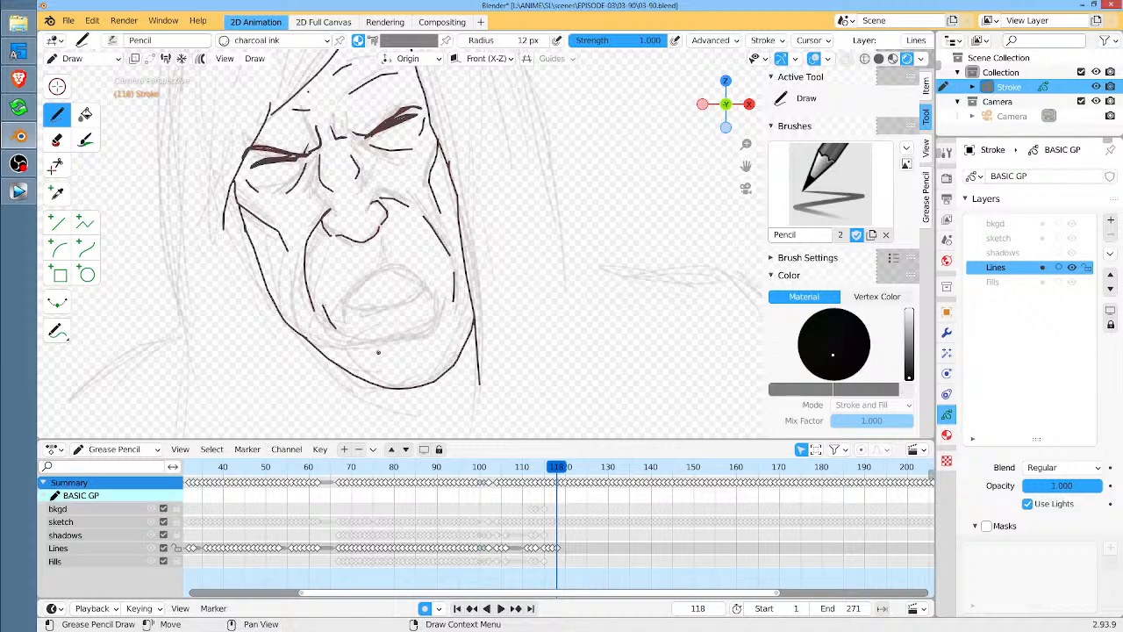
# Ink the chin crease below the mouth and the short creases beside the mouth corners
pyautogui.moveTo(373, 353)
pyautogui.mouseDown()
pyautogui.moveTo(400, 333)
pyautogui.moveTo(431, 338)
pyautogui.mouseUp()
pyautogui.moveTo(439, 273); pyautogui.dragTo(443, 300)
pyautogui.moveTo(332, 305); pyautogui.dragTo(336, 312)
# Ink the outer hair outline from the crown down both sides of the head
pyautogui.moveTo(536, 283); pyautogui.dragTo(545, 270, button='middle')
pyautogui.scroll(-3, 543, 278)
pyautogui.moveTo(471, 188); pyautogui.dragTo(471, 227, button='middle')
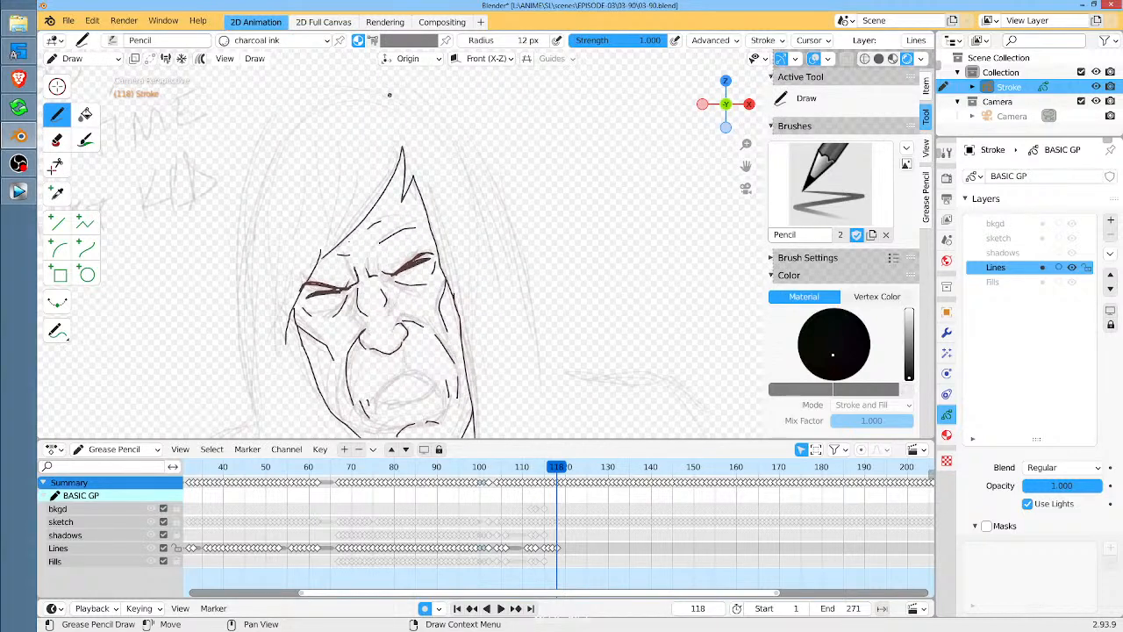
pyautogui.moveTo(389, 95)
pyautogui.mouseDown()
pyautogui.moveTo(344, 87)
pyautogui.moveTo(269, 133)
pyautogui.moveTo(235, 293)
pyautogui.moveTo(249, 409)
pyautogui.mouseUp()
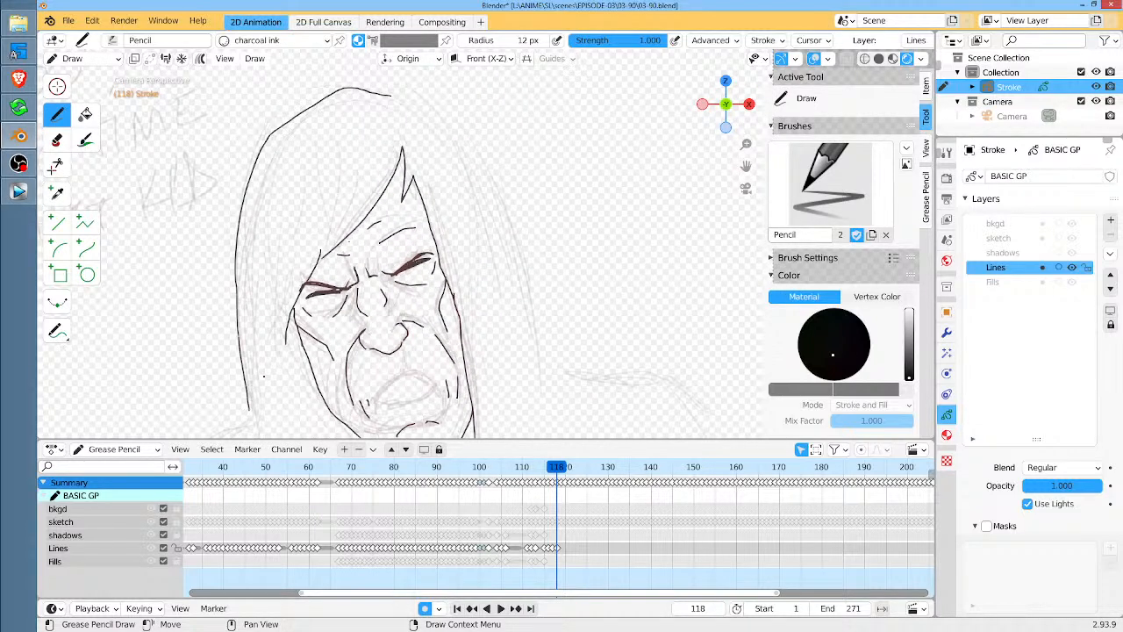
pyautogui.moveTo(392, 94)
pyautogui.mouseDown()
pyautogui.moveTo(432, 97)
pyautogui.moveTo(500, 209)
pyautogui.moveTo(535, 366)
pyautogui.mouseUp()
# Ink the jagged hair ends on both sides, redrawing the tips of the lock beside the cheek until they meet the jaw
pyautogui.moveTo(595, 334); pyautogui.dragTo(578, 186, button='middle')
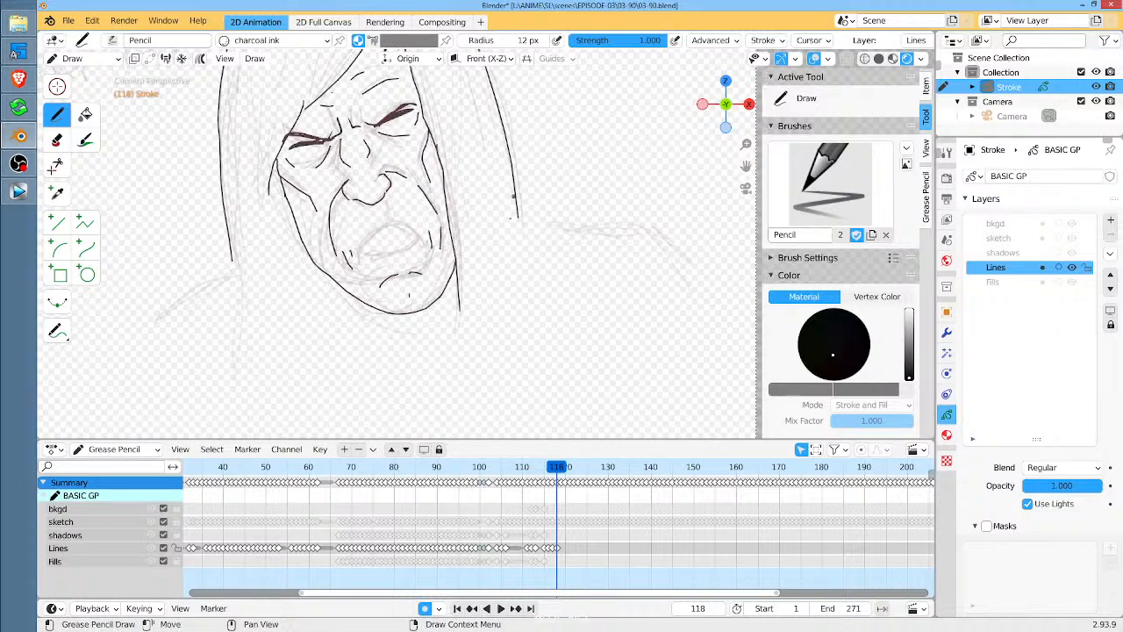
pyautogui.moveTo(519, 215); pyautogui.dragTo(509, 257)
pyautogui.moveTo(460, 304)
pyautogui.mouseDown()
pyautogui.moveTo(467, 402)
pyautogui.moveTo(524, 265)
pyautogui.moveTo(526, 223)
pyautogui.mouseUp()
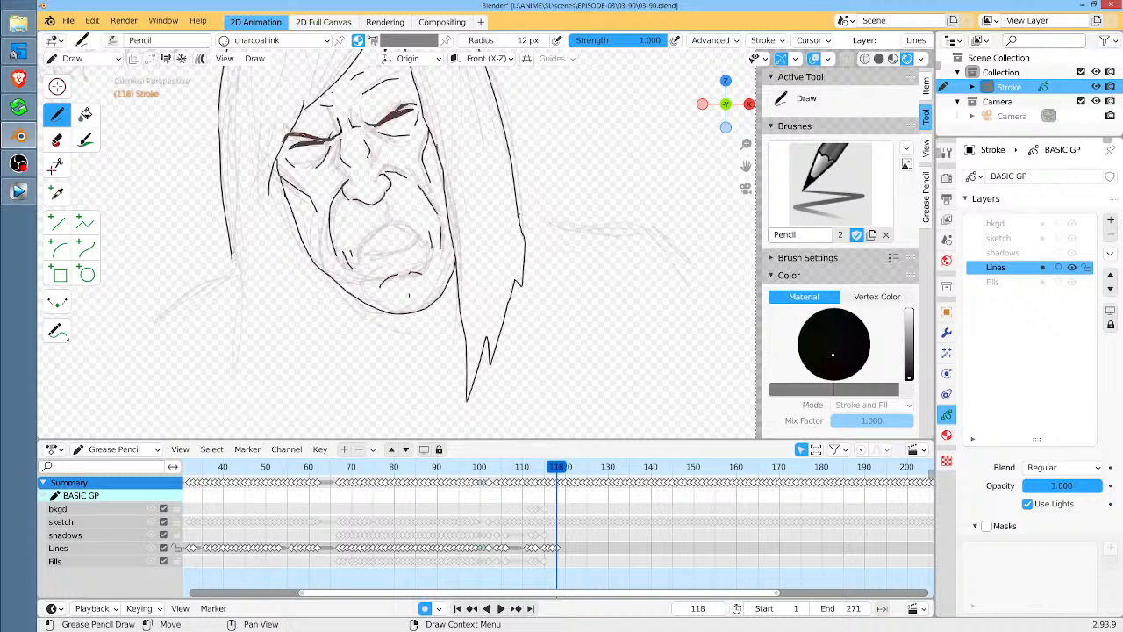
pyautogui.moveTo(231, 260)
pyautogui.mouseDown()
pyautogui.moveTo(264, 409)
pyautogui.moveTo(268, 379)
pyautogui.moveTo(283, 386)
pyautogui.moveTo(300, 357)
pyautogui.moveTo(334, 381)
pyautogui.moveTo(321, 277)
pyautogui.mouseUp()
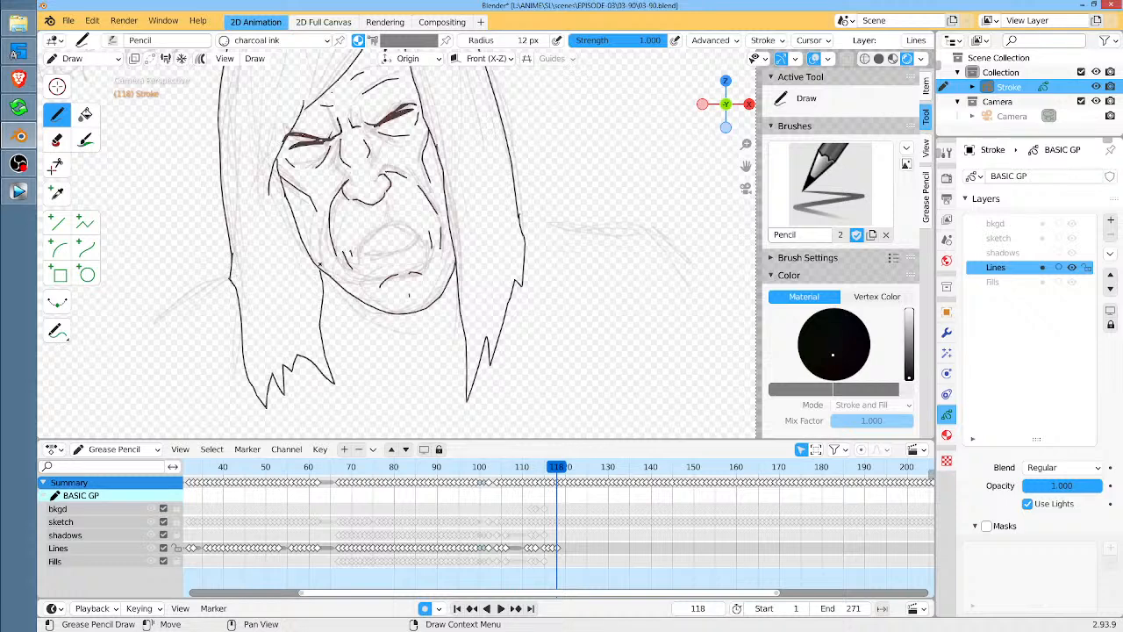
pyautogui.hotkey('ctrl', 'z')
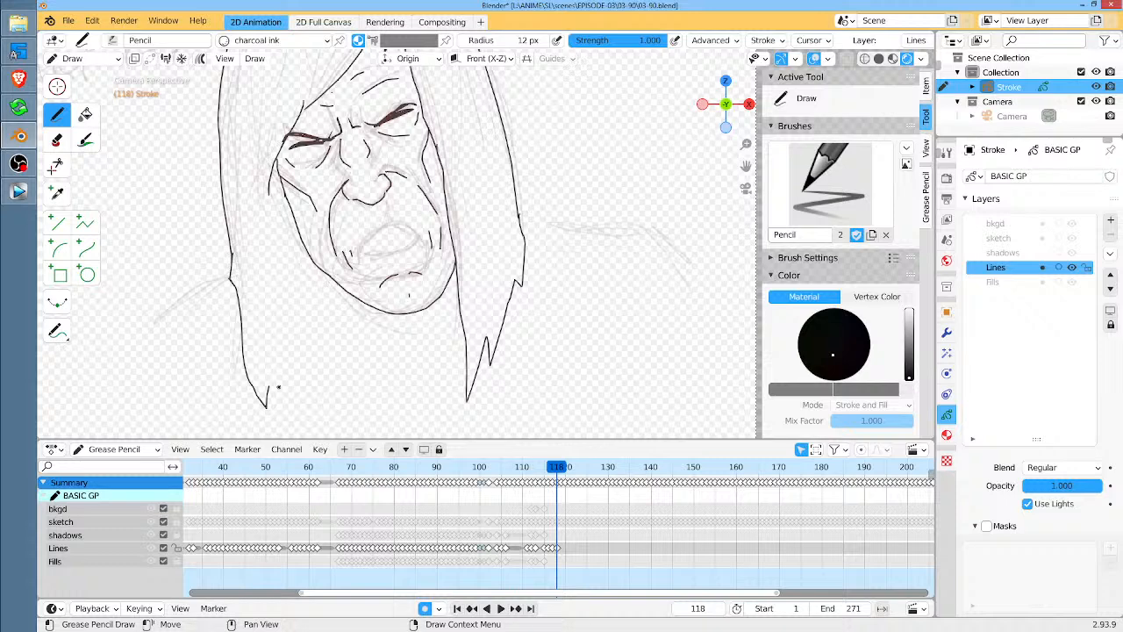
pyautogui.moveTo(266, 377)
pyautogui.mouseDown()
pyautogui.moveTo(288, 414)
pyautogui.moveTo(292, 358)
pyautogui.moveTo(319, 382)
pyautogui.moveTo(337, 281)
pyautogui.mouseUp()
pyautogui.scroll(-2, 622, 230)
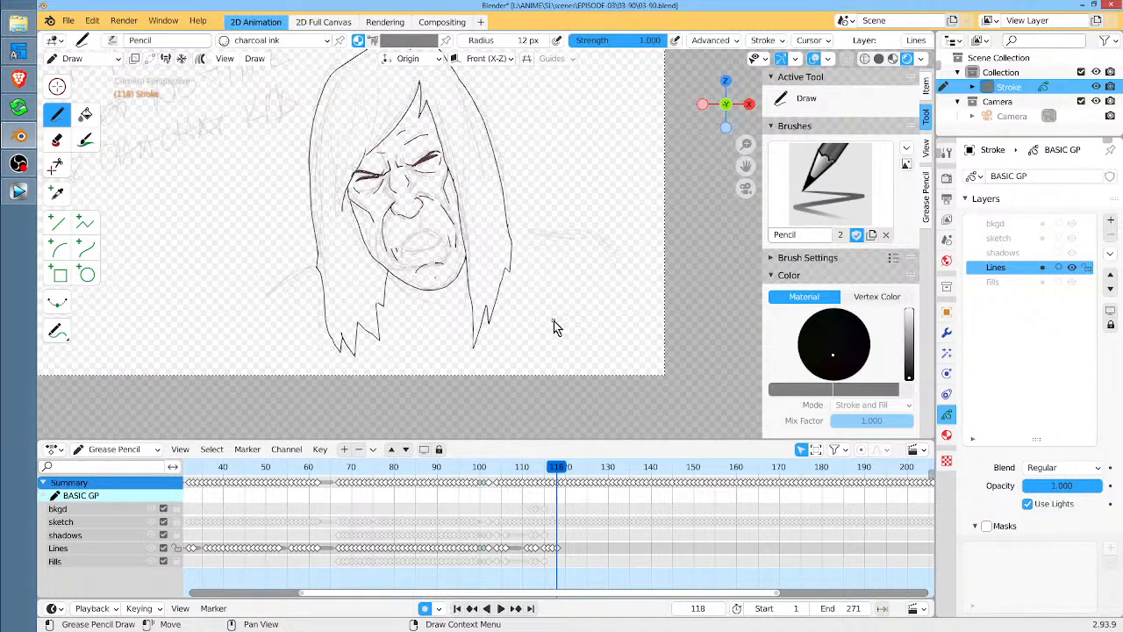
# Reshape the jaw, the chin, the inner hair edge beside the cheek and the kinked outer hair edge with the Grab sculpt brush
pyautogui.hotkey('ctrl', 'Tab')
pyautogui.moveTo(376, 265); pyautogui.dragTo(383, 261)
pyautogui.moveTo(435, 292); pyautogui.dragTo(436, 292)
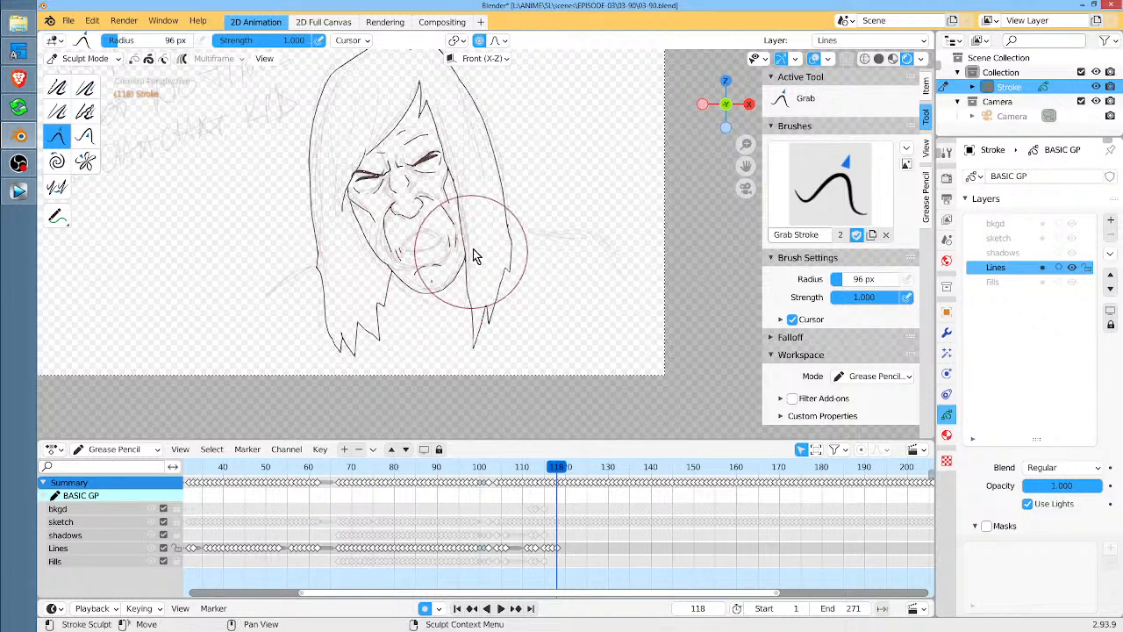
pyautogui.moveTo(474, 241); pyautogui.dragTo(466, 240)
pyautogui.moveTo(475, 240); pyautogui.dragTo(469, 237)
pyautogui.moveTo(472, 201); pyautogui.dragTo(474, 215)
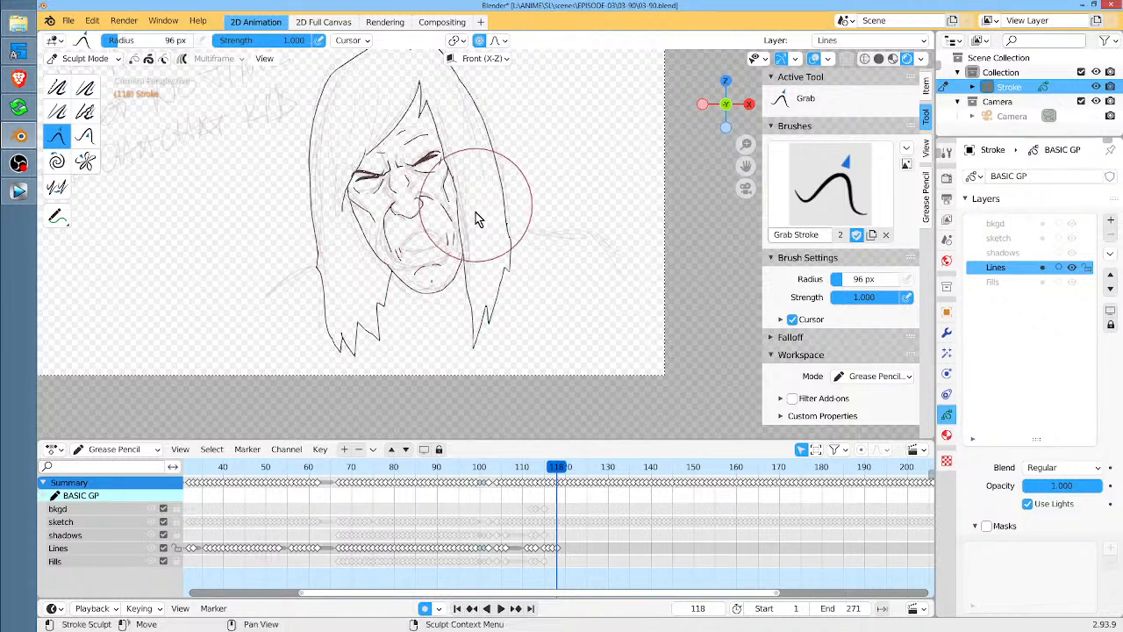
pyautogui.moveTo(324, 264); pyautogui.dragTo(314, 277)
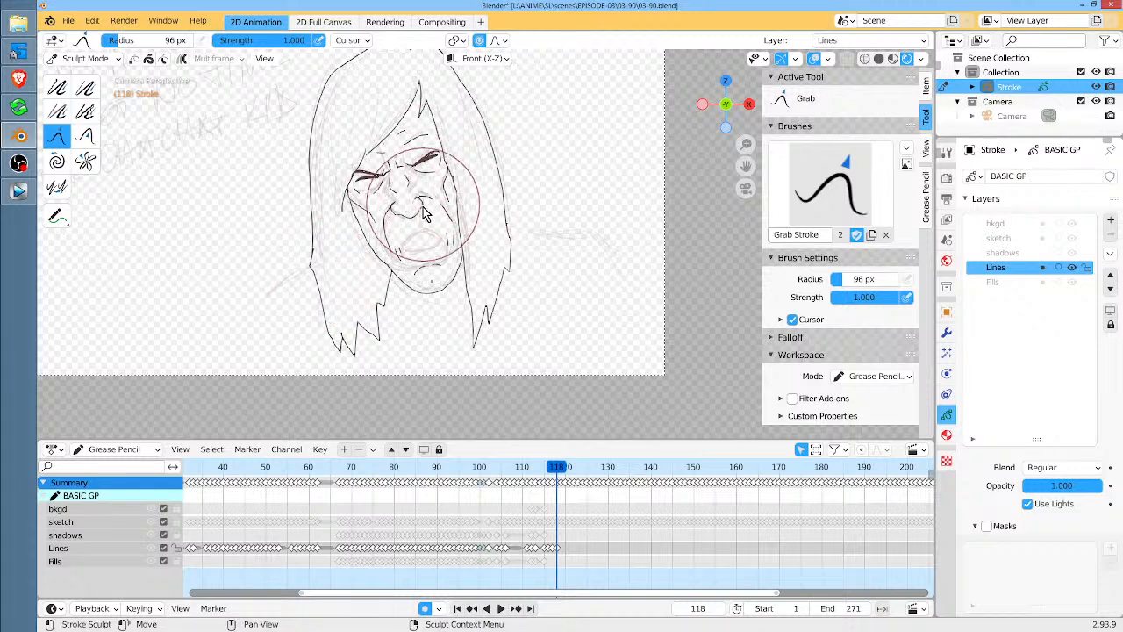
pyautogui.hotkey('ctrl', 'Tab')
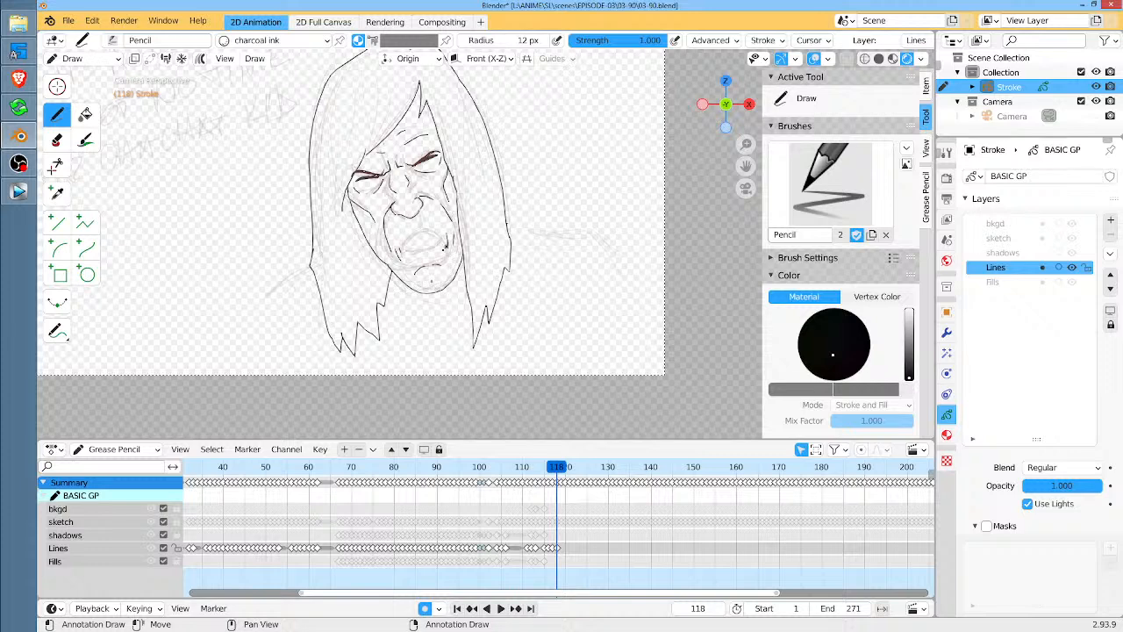
# Ink the shoulders and torso outline closed below the camera frame, adding short shoulder creases and the V-shaped neckline under the chin
pyautogui.scroll(3, 483, 244)
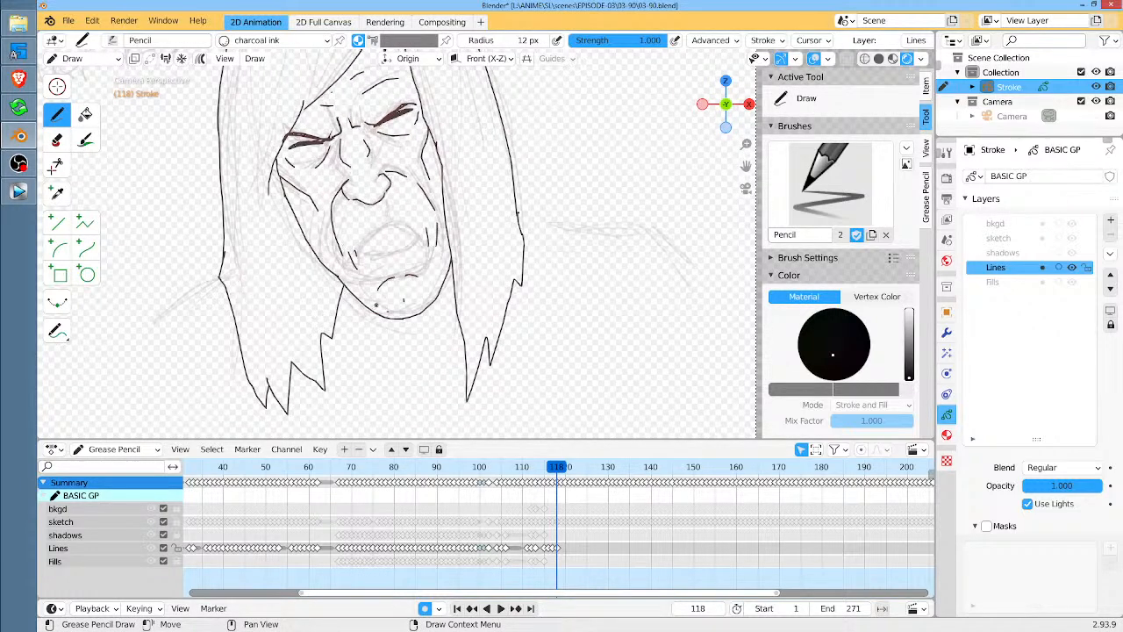
pyautogui.scroll(-3, 532, 315)
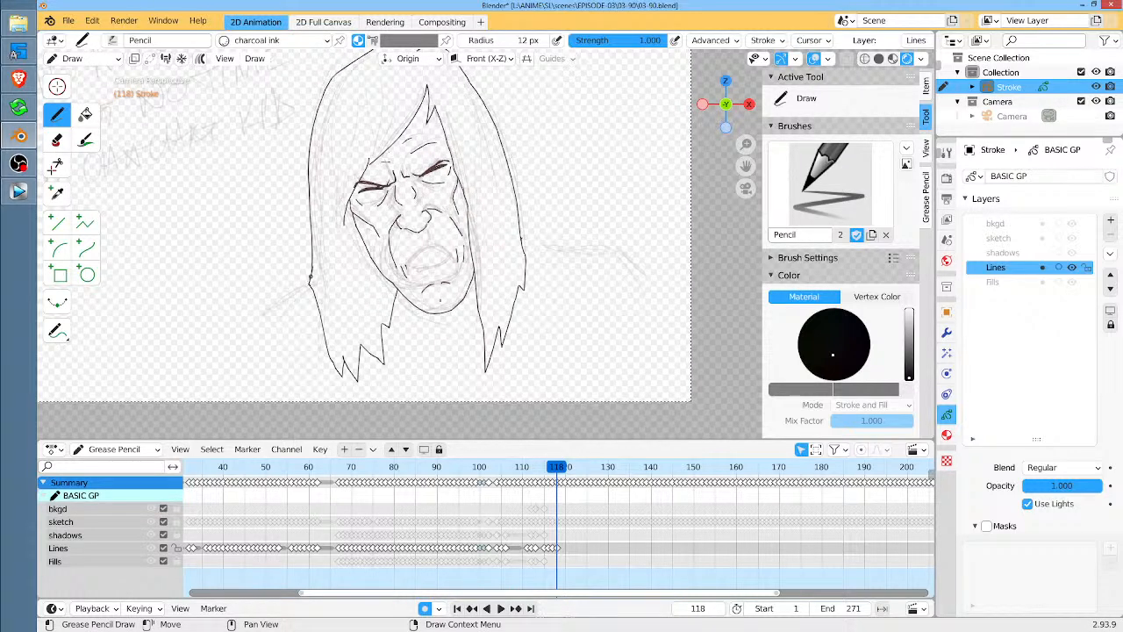
pyautogui.moveTo(309, 283)
pyautogui.mouseDown()
pyautogui.moveTo(260, 333)
pyautogui.moveTo(285, 425)
pyautogui.mouseUp()
pyautogui.moveTo(524, 255)
pyautogui.mouseDown()
pyautogui.moveTo(620, 273)
pyautogui.moveTo(637, 299)
pyautogui.moveTo(617, 410)
pyautogui.mouseUp()
pyautogui.moveTo(267, 411)
pyautogui.mouseDown()
pyautogui.moveTo(355, 425)
pyautogui.moveTo(618, 411)
pyautogui.mouseUp()
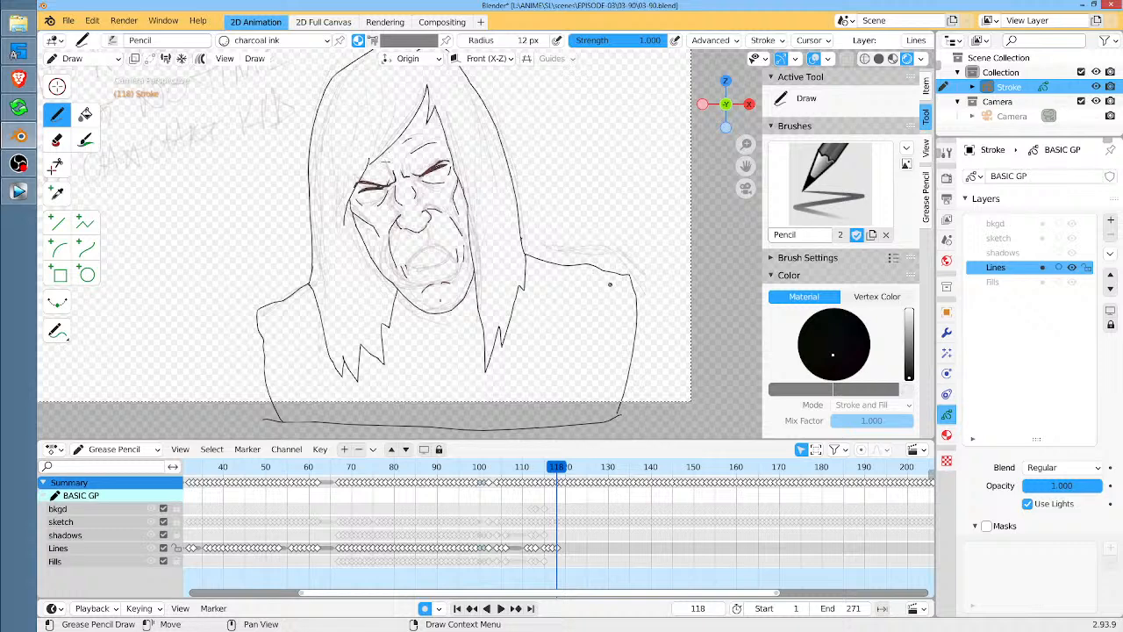
pyautogui.moveTo(609, 284)
pyautogui.mouseDown()
pyautogui.moveTo(604, 372)
pyautogui.moveTo(601, 316)
pyautogui.mouseUp()
pyautogui.moveTo(403, 299)
pyautogui.mouseDown()
pyautogui.moveTo(446, 353)
pyautogui.moveTo(476, 317)
pyautogui.mouseUp()
# Ink the outer arm outlines on both sides from the shoulders down and close them below the camera frame
pyautogui.moveTo(257, 313)
pyautogui.mouseDown()
pyautogui.moveTo(220, 414)
pyautogui.moveTo(279, 419)
pyautogui.mouseUp()
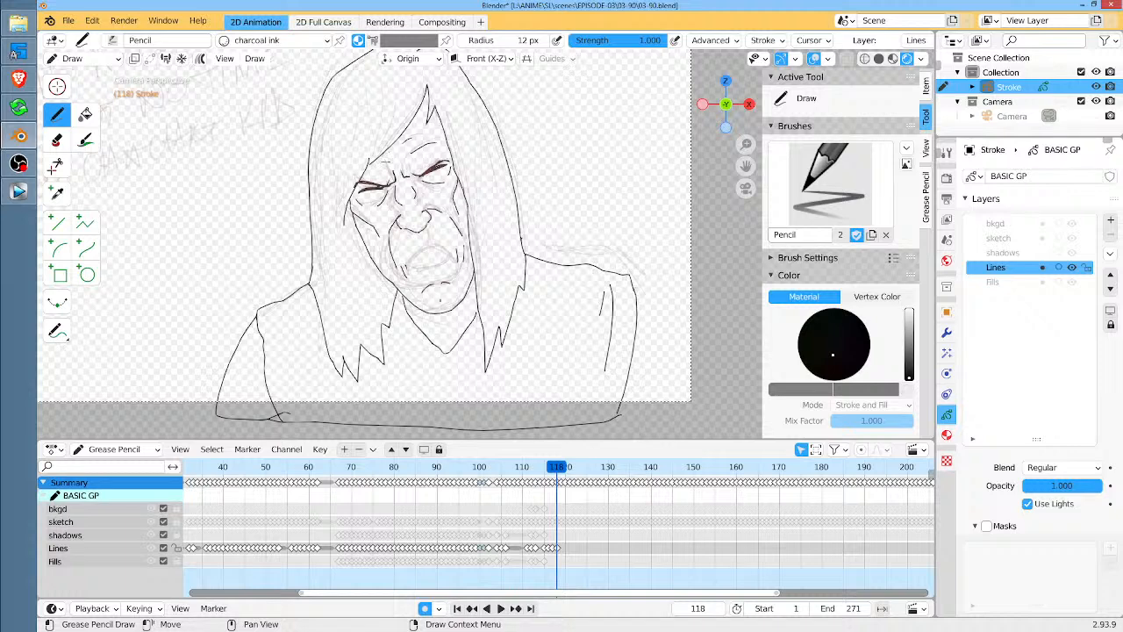
pyautogui.moveTo(632, 282); pyautogui.dragTo(686, 414)
pyautogui.moveTo(596, 412); pyautogui.dragTo(685, 409)
pyautogui.scroll(-4, 720, 299)
pyautogui.scroll(3, 514, 249)
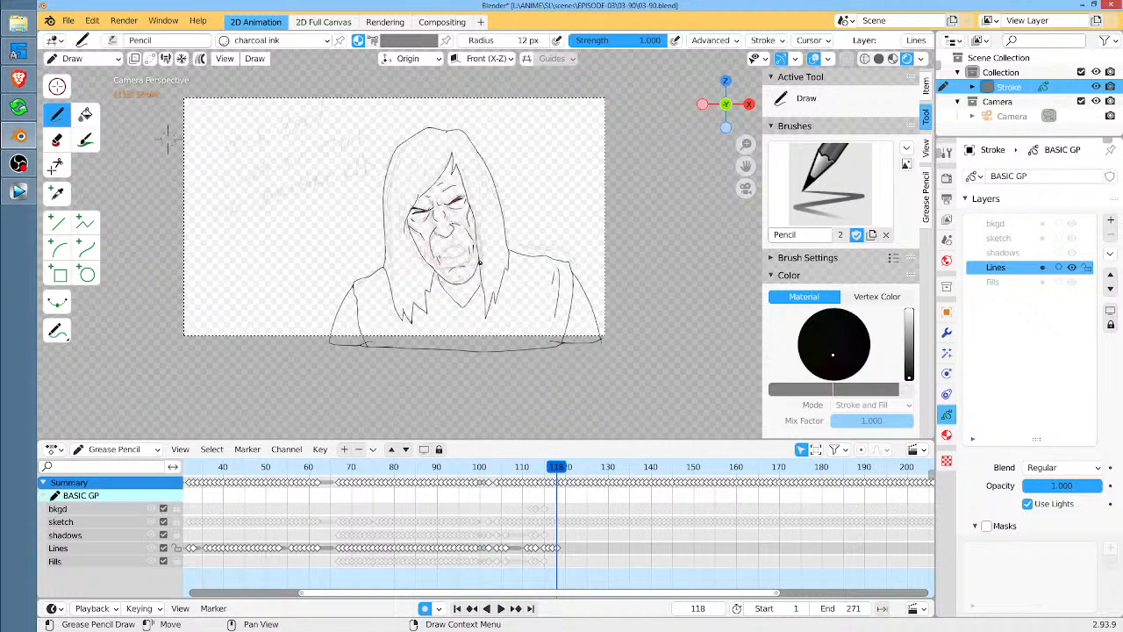
pyautogui.moveTo(511, 246); pyautogui.dragTo(551, 300, button='middle')
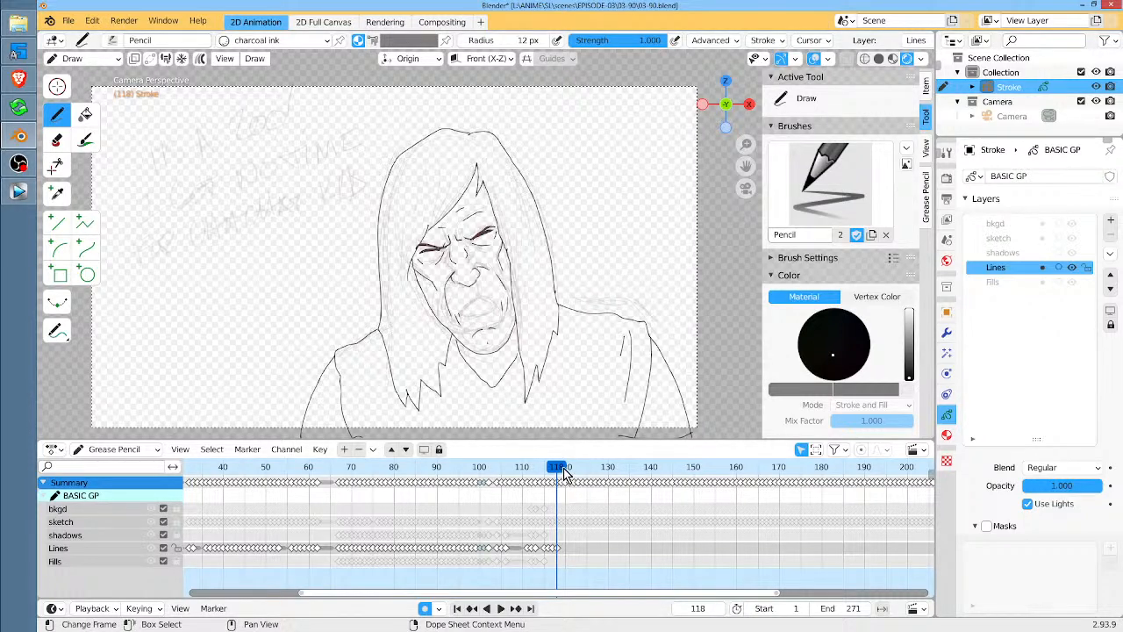
pyautogui.moveTo(564, 474); pyautogui.dragTo(557, 469)
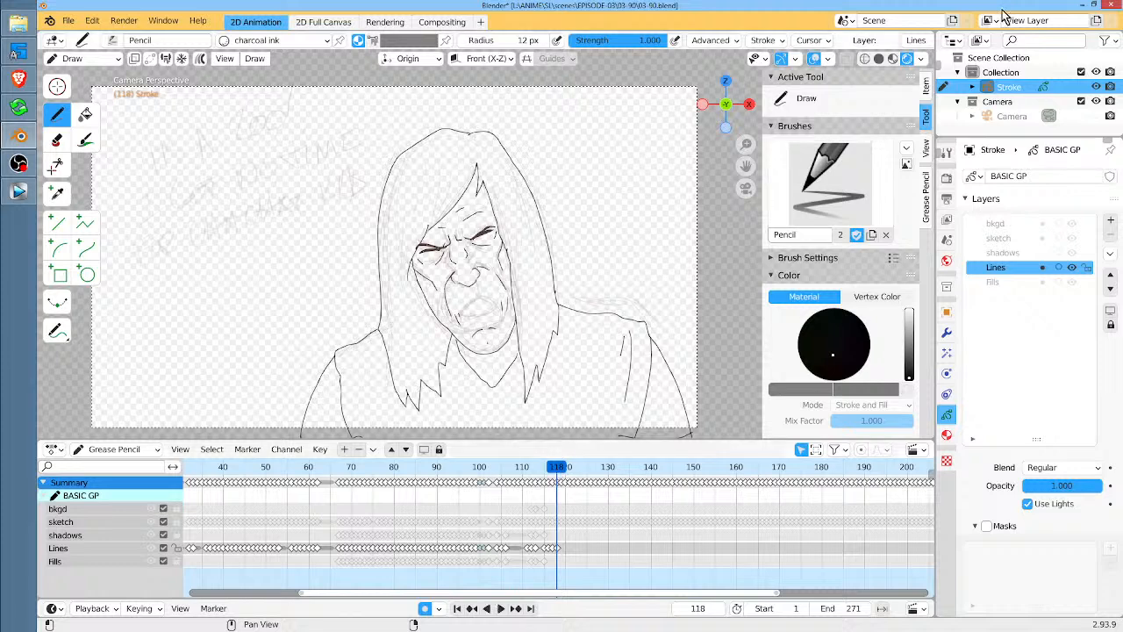